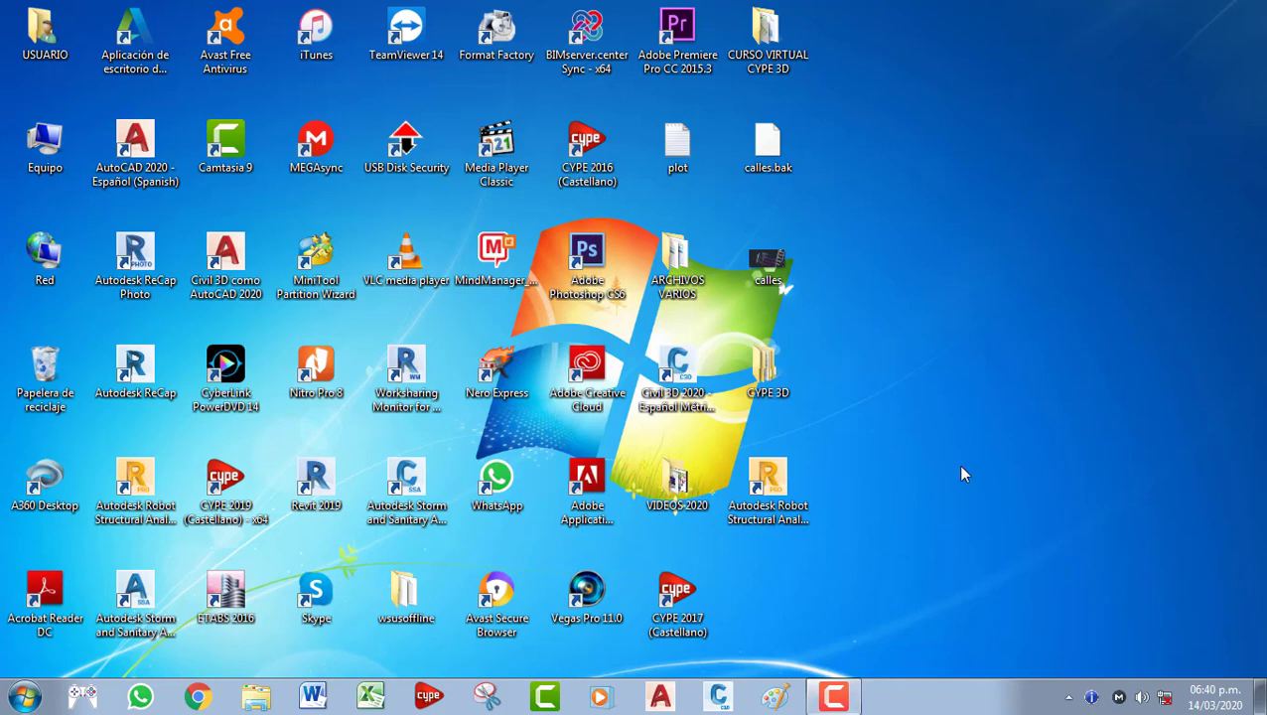
# Launch Autodesk Robot Structural Analysis Professional 2020 and open the recent project CLASE N° 4.rtd.
pyautogui.click(772, 481)
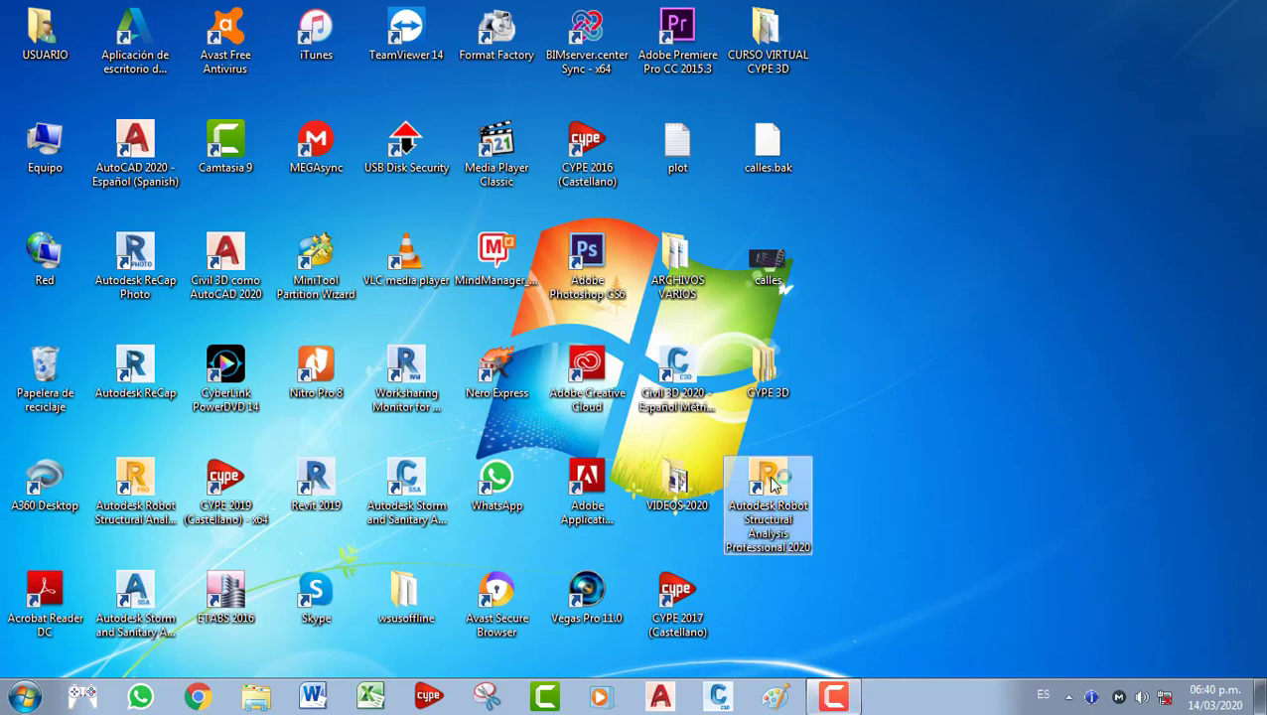
pyautogui.doubleClick(773, 481)
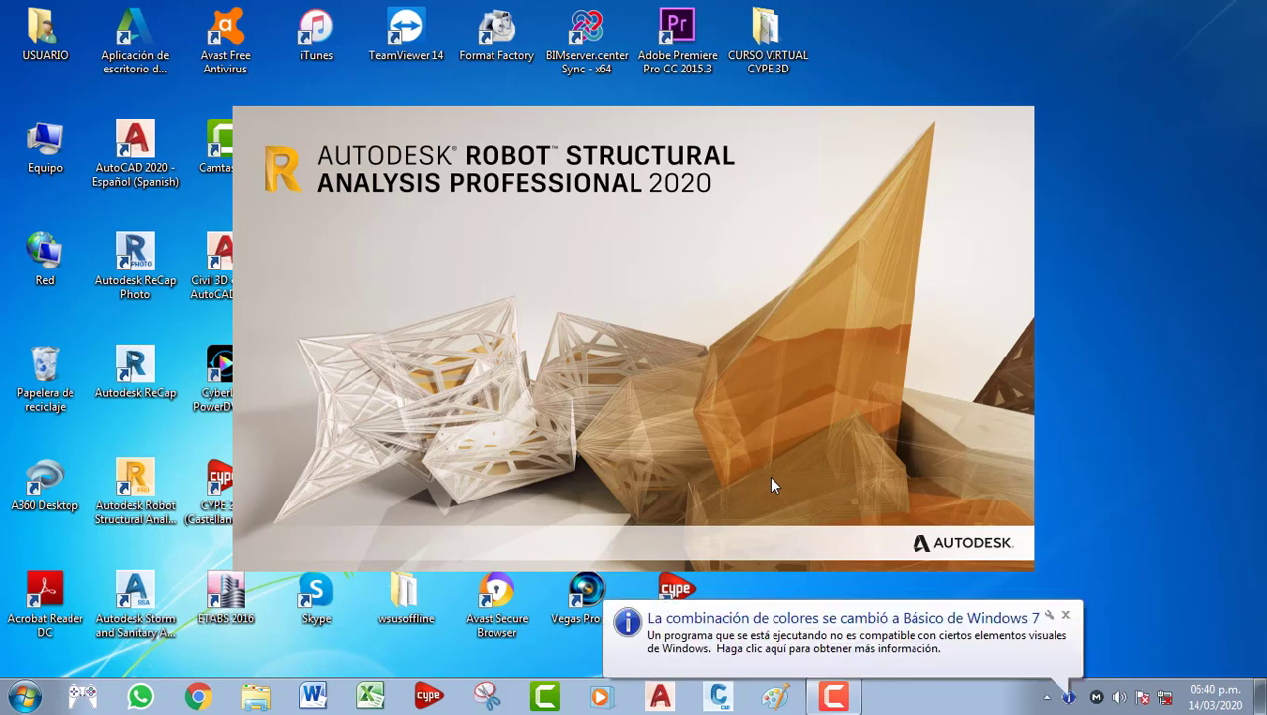
pyautogui.click(1066, 618)
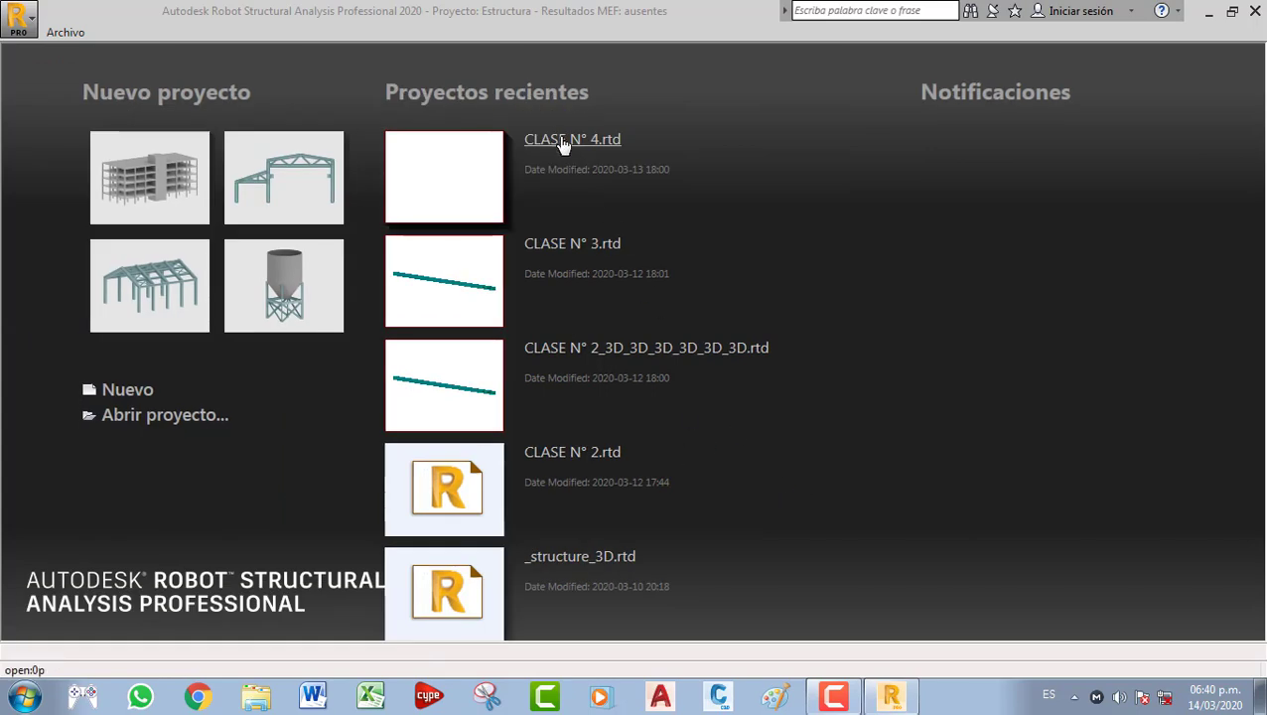
pyautogui.click(554, 141)
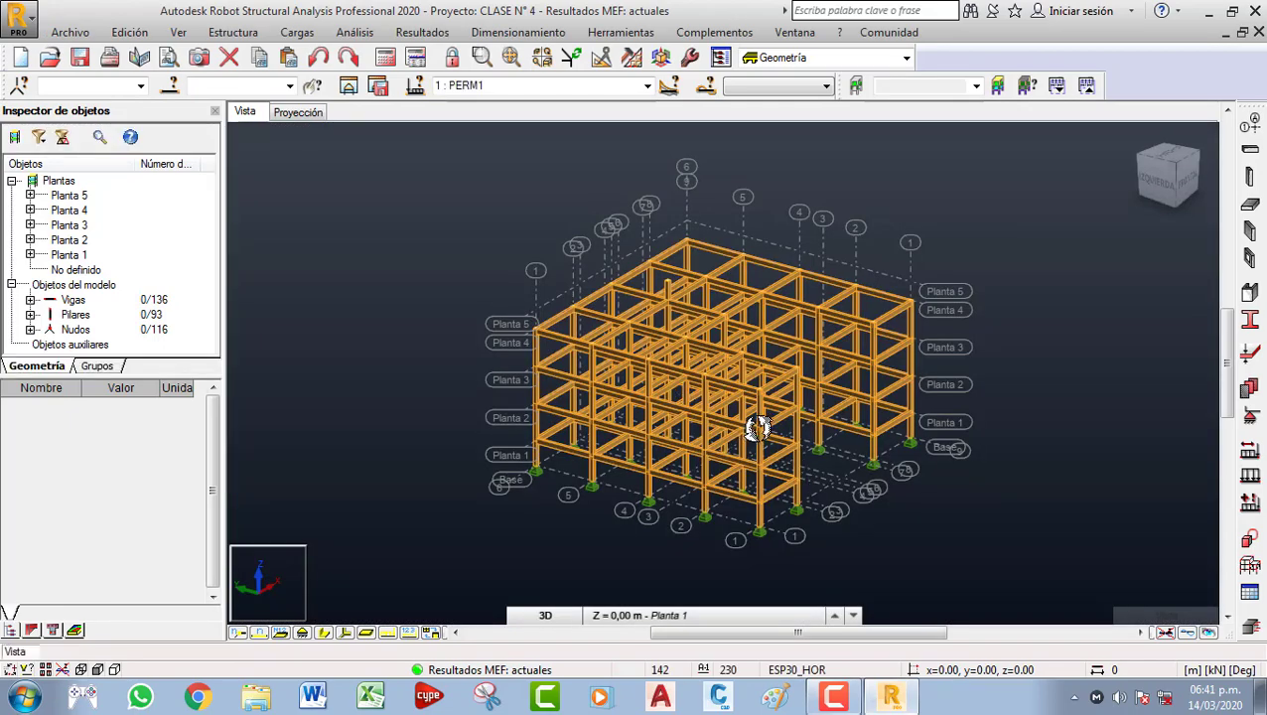
# Look over the whole 3D building frame and check the list of storey work levels, keeping Planta 1.
pyautogui.scroll(2, 790, 383)
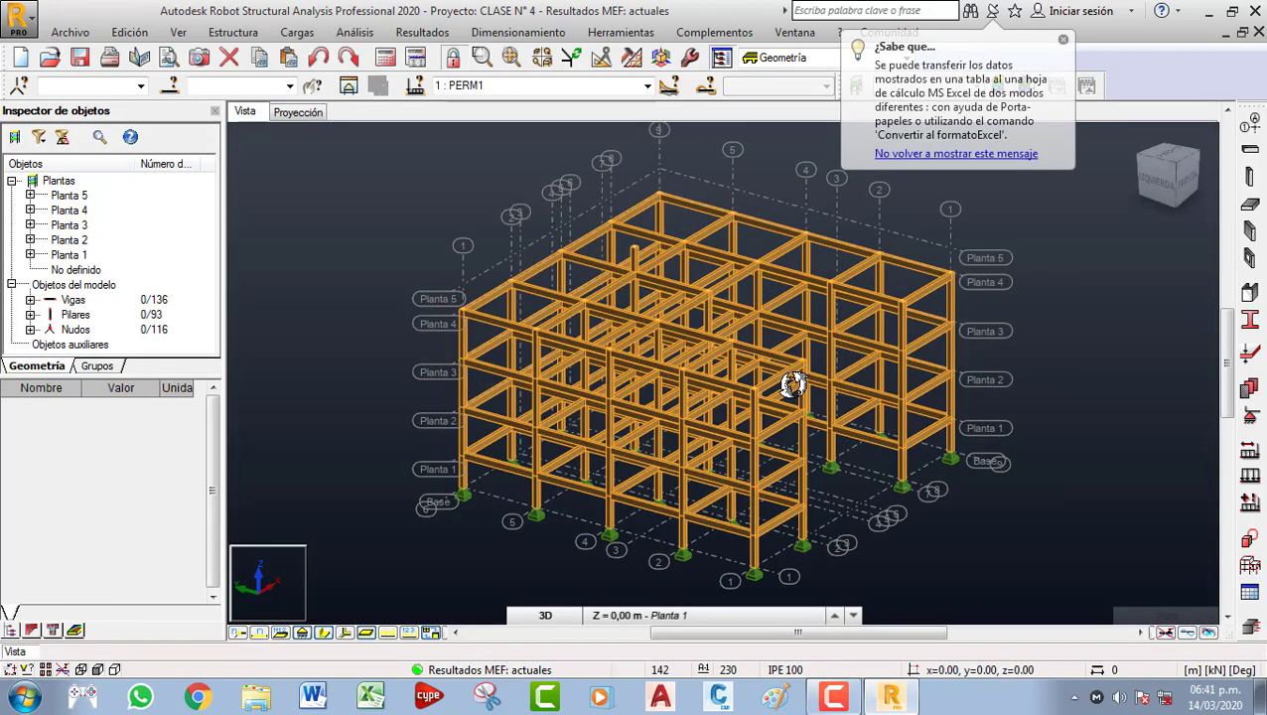
pyautogui.scroll(2, 786, 422)
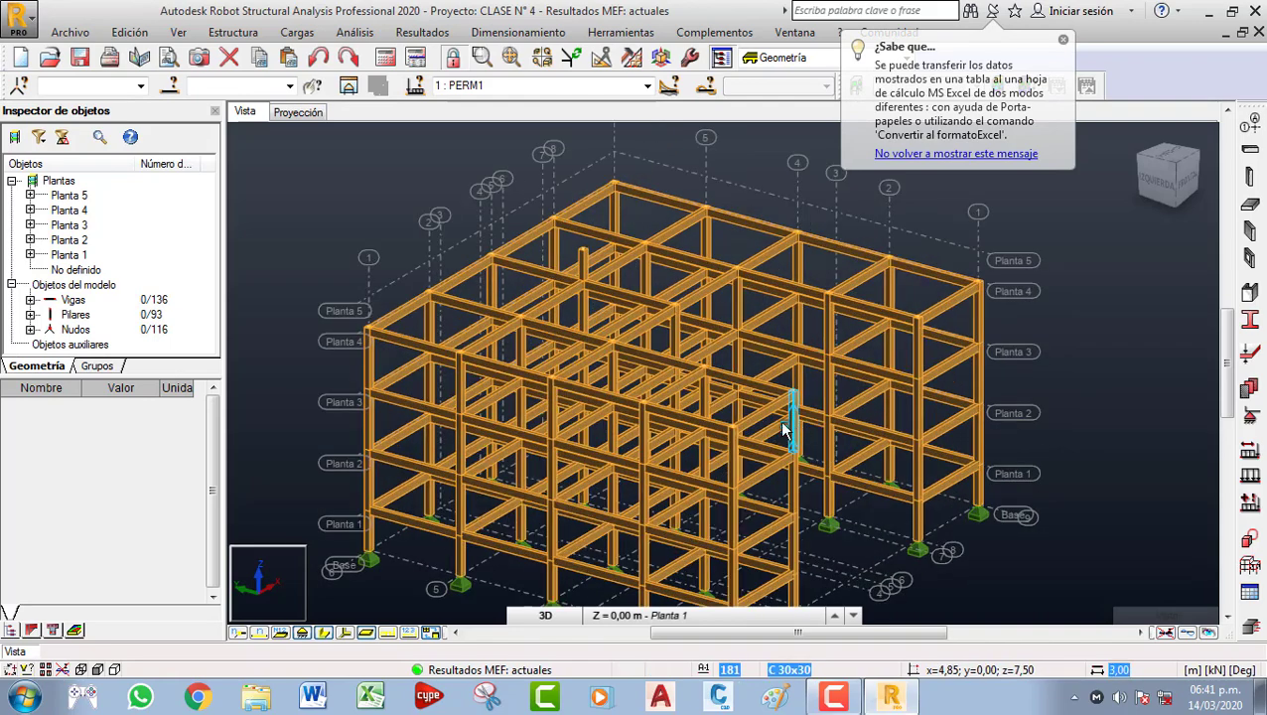
pyautogui.scroll(-3, 650, 303)
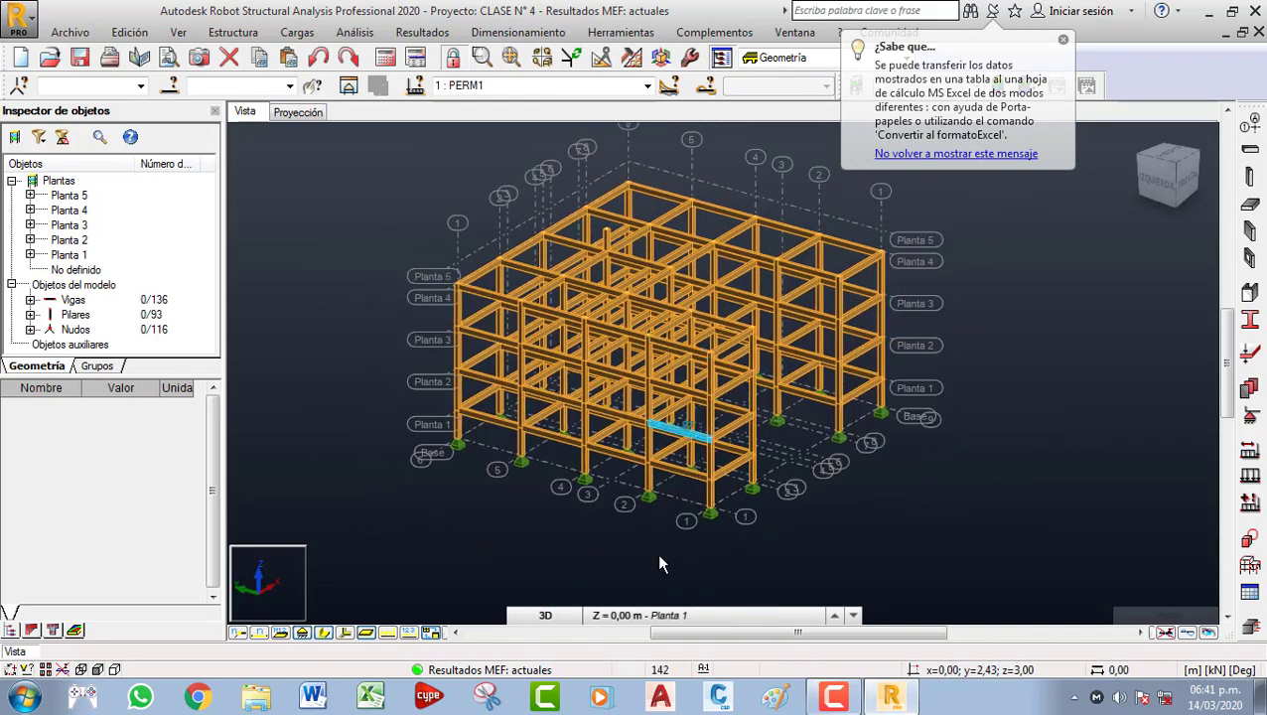
pyautogui.click(685, 614)
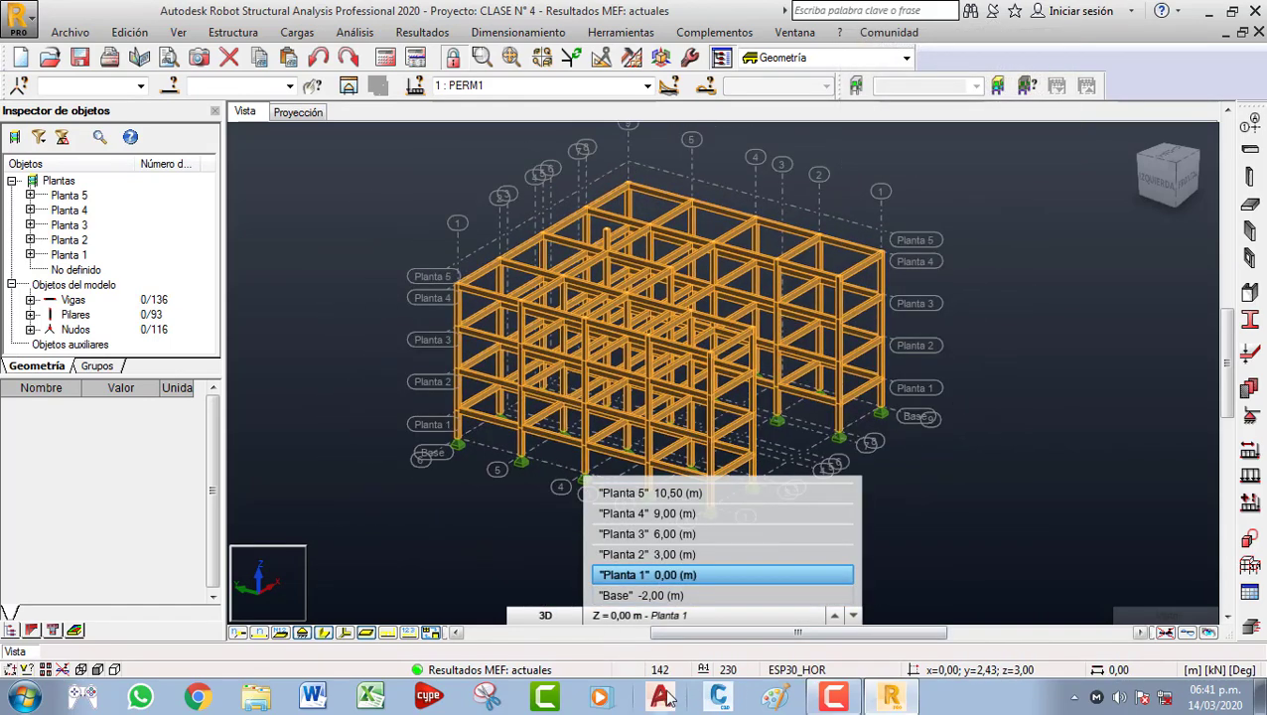
pyautogui.click(650, 574)
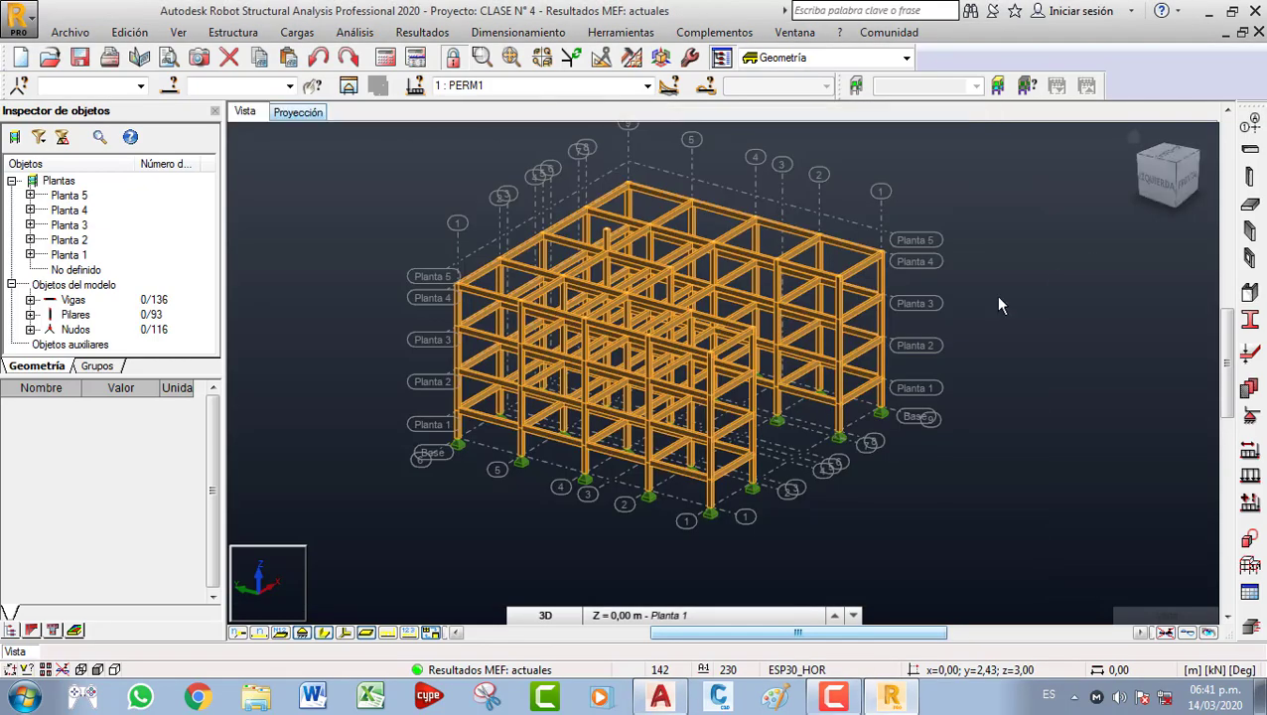
# Examine the frame's beams and columns up close, including the corner beam at Planta 4.
pyautogui.scroll(4, 645, 313)
pyautogui.scroll(3, 556, 335)
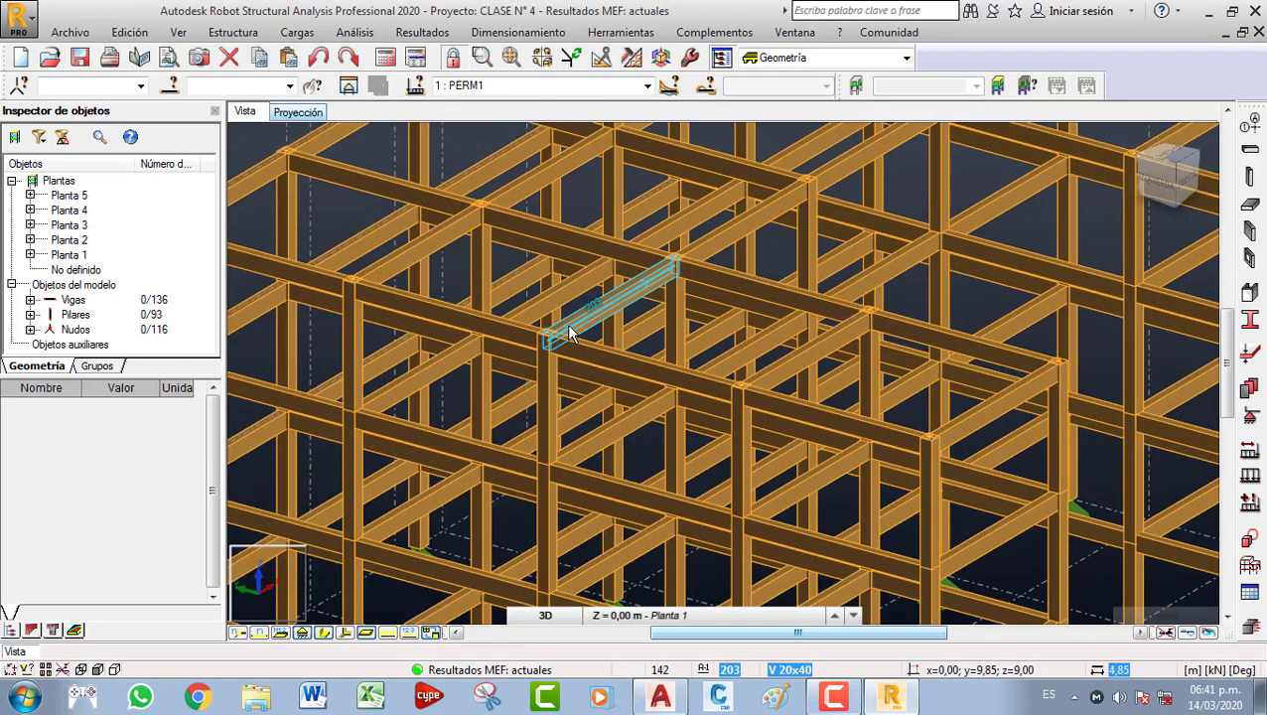
pyautogui.scroll(-3, 603, 288)
pyautogui.scroll(-4, 607, 283)
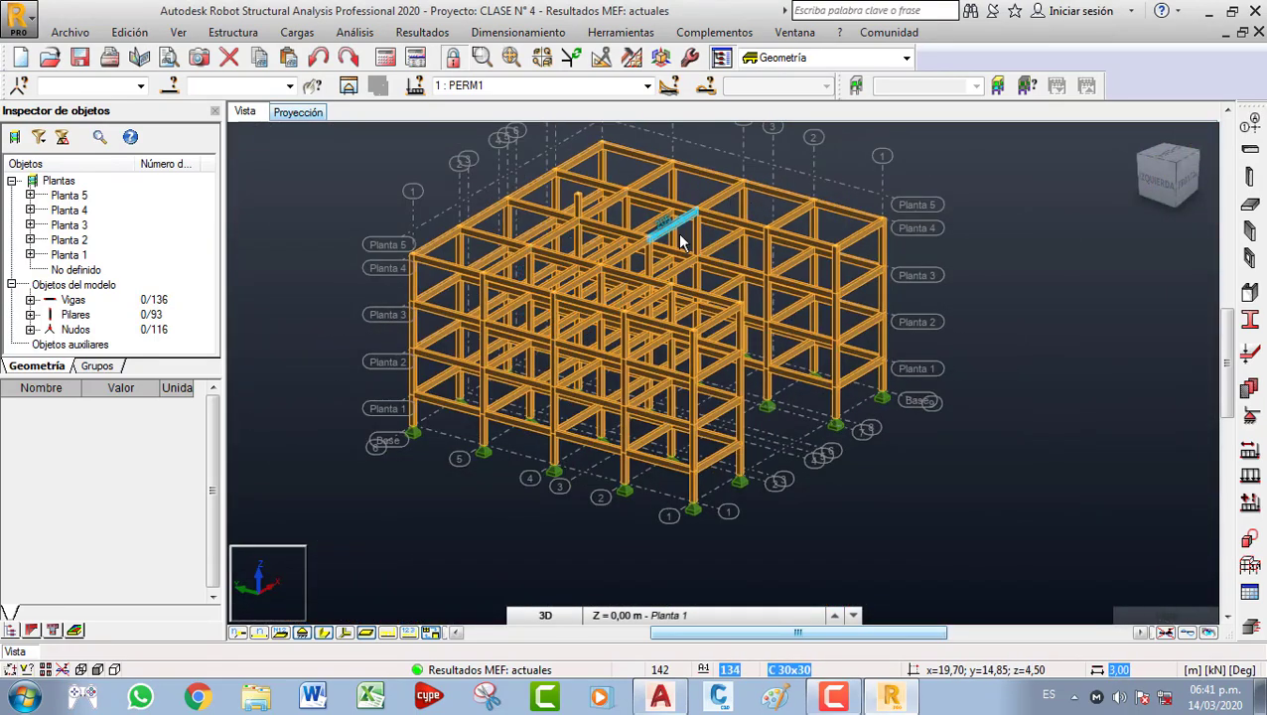
pyautogui.scroll(1, 779, 298)
pyautogui.keyDown('shift'); pyautogui.moveTo(784, 345); pyautogui.dragTo(543, 360, button='middle'); pyautogui.keyUp('shift')
pyautogui.scroll(2, 440, 311)
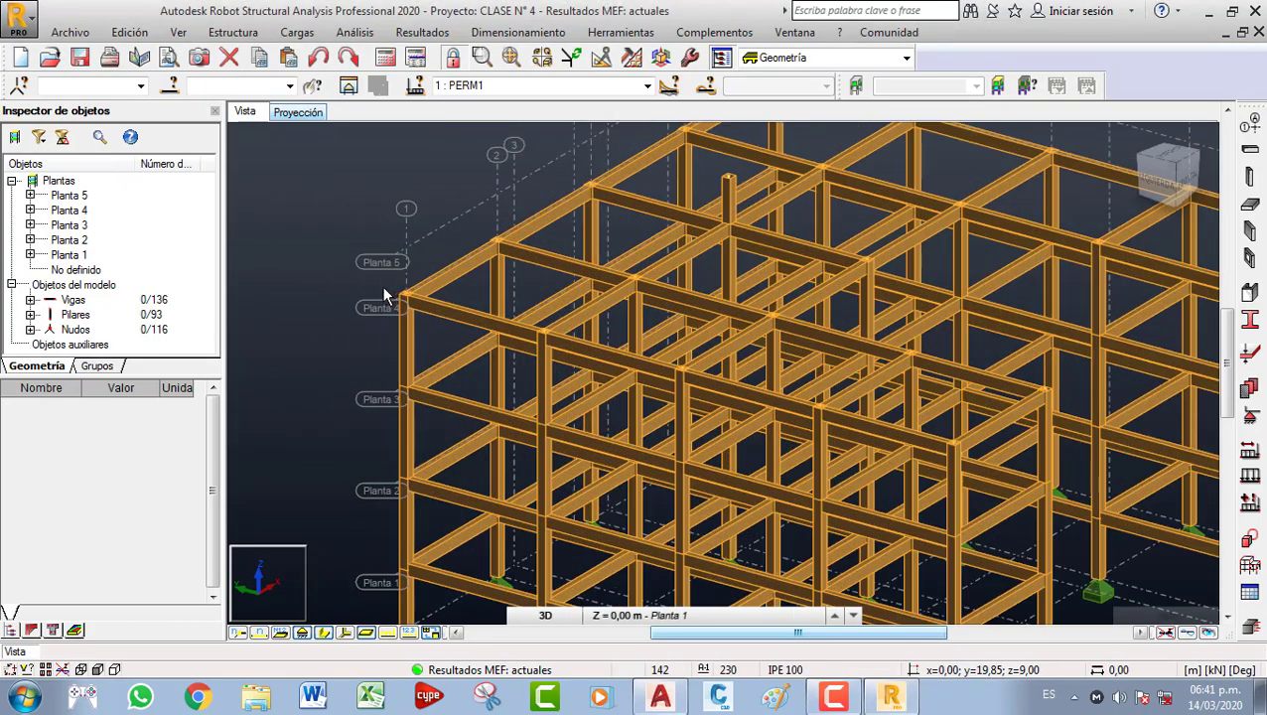
pyautogui.scroll(4, 427, 313)
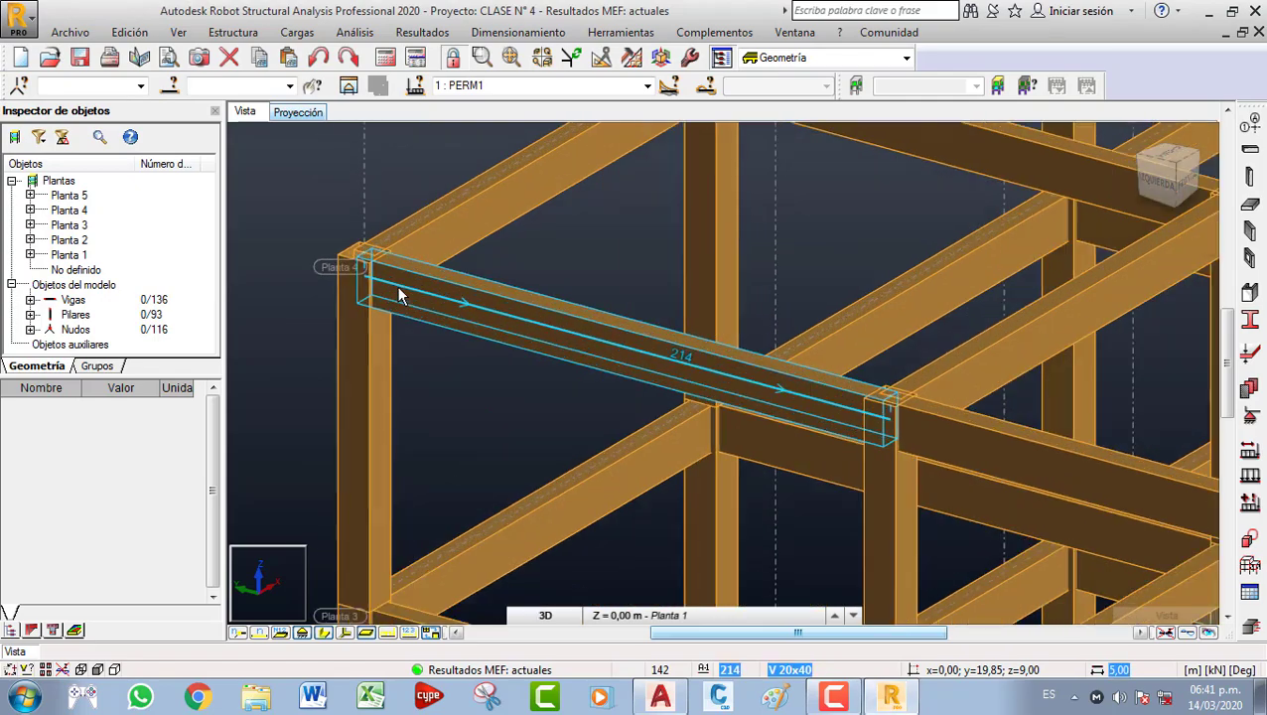
pyautogui.scroll(-5, 374, 256)
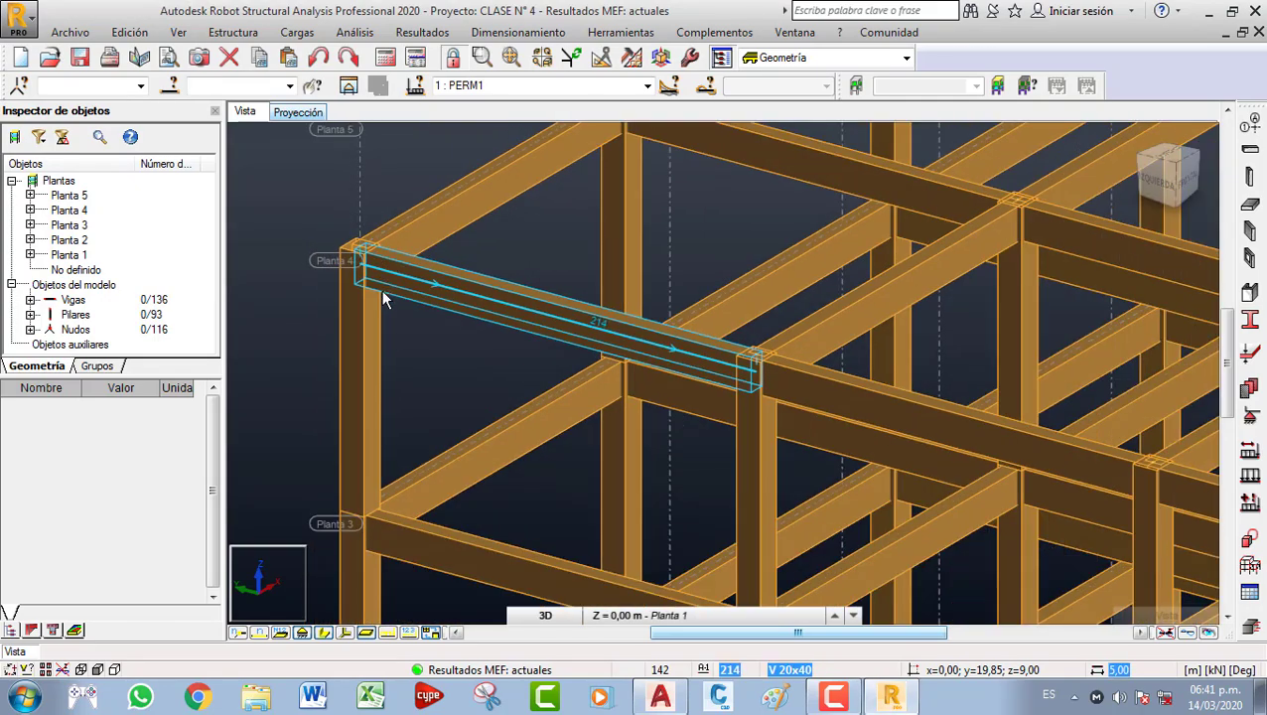
pyautogui.scroll(-5, 517, 288)
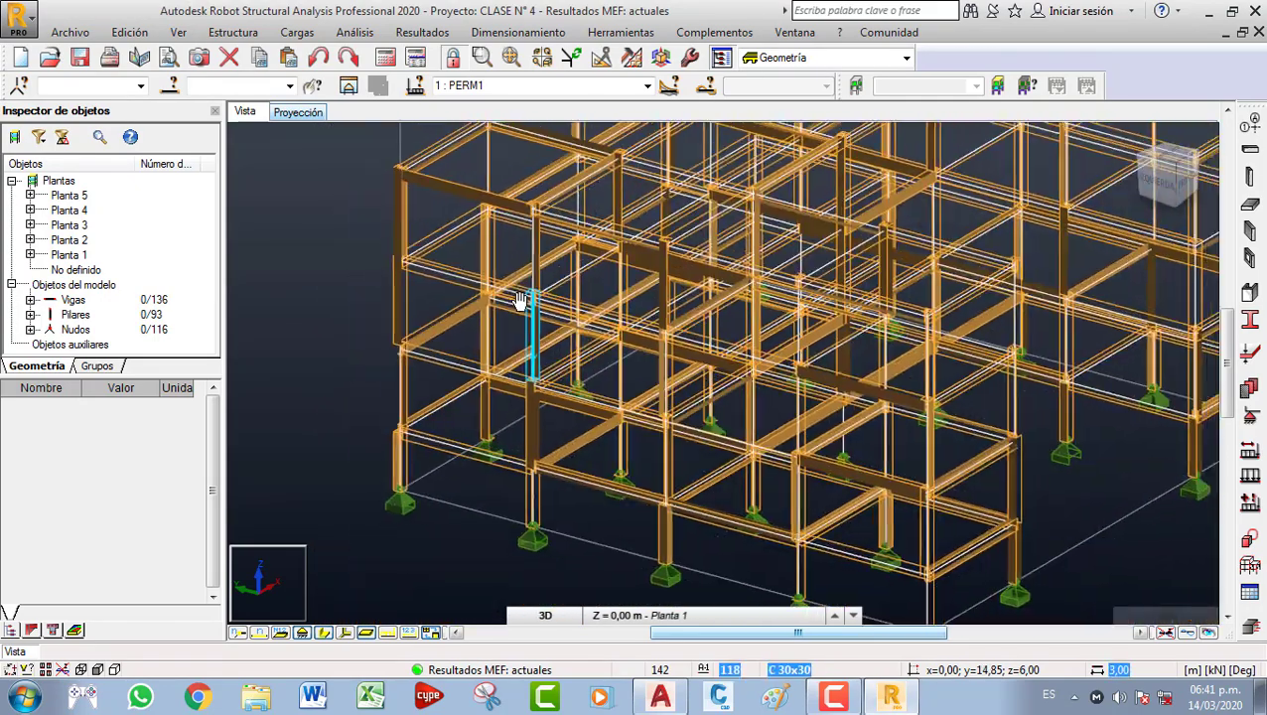
pyautogui.scroll(-4, 497, 322)
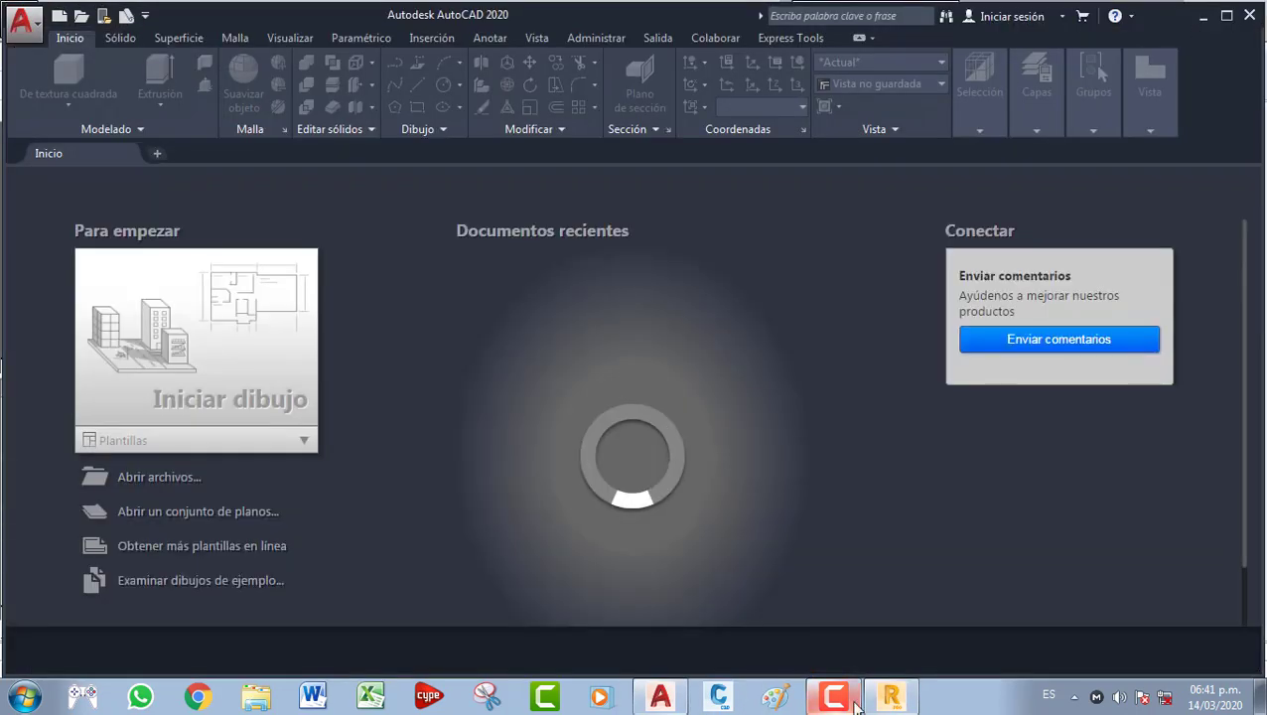
# Switch back to Robot Structural Analysis and enable the "Plantas - leyenda según colores" display attribute for the model view.
pyautogui.click(890, 698)
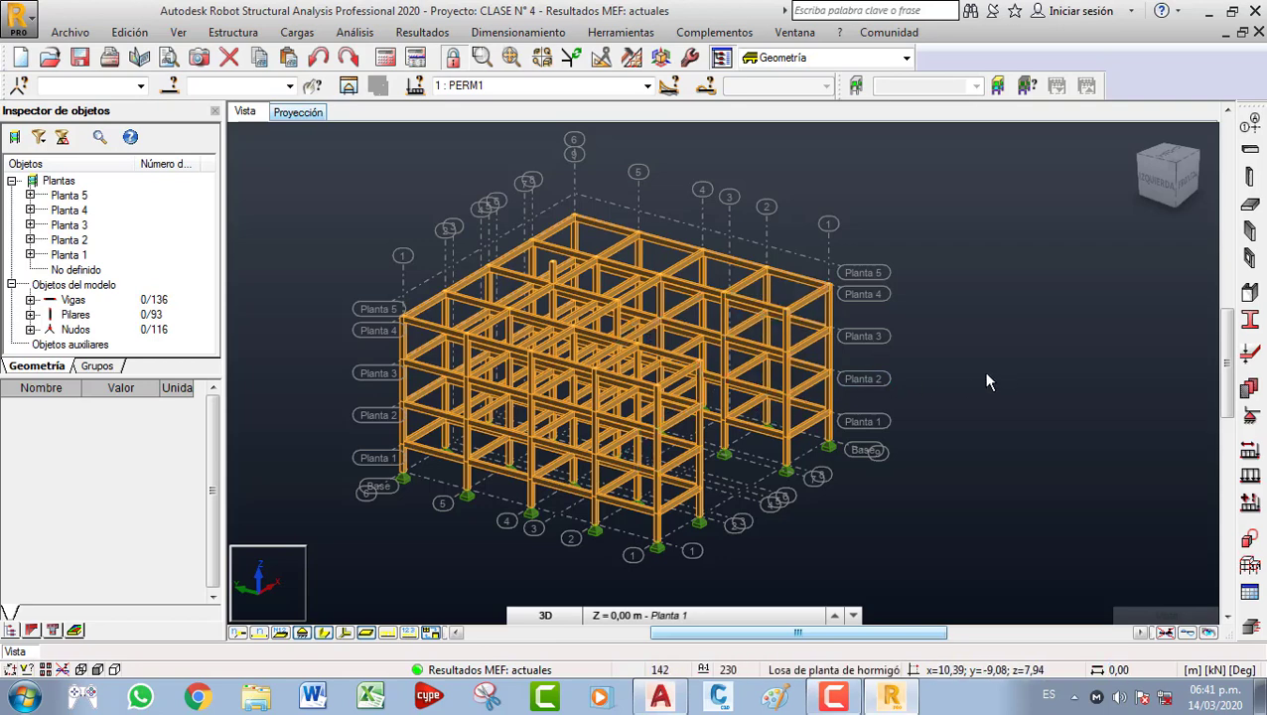
pyautogui.click(45, 670)
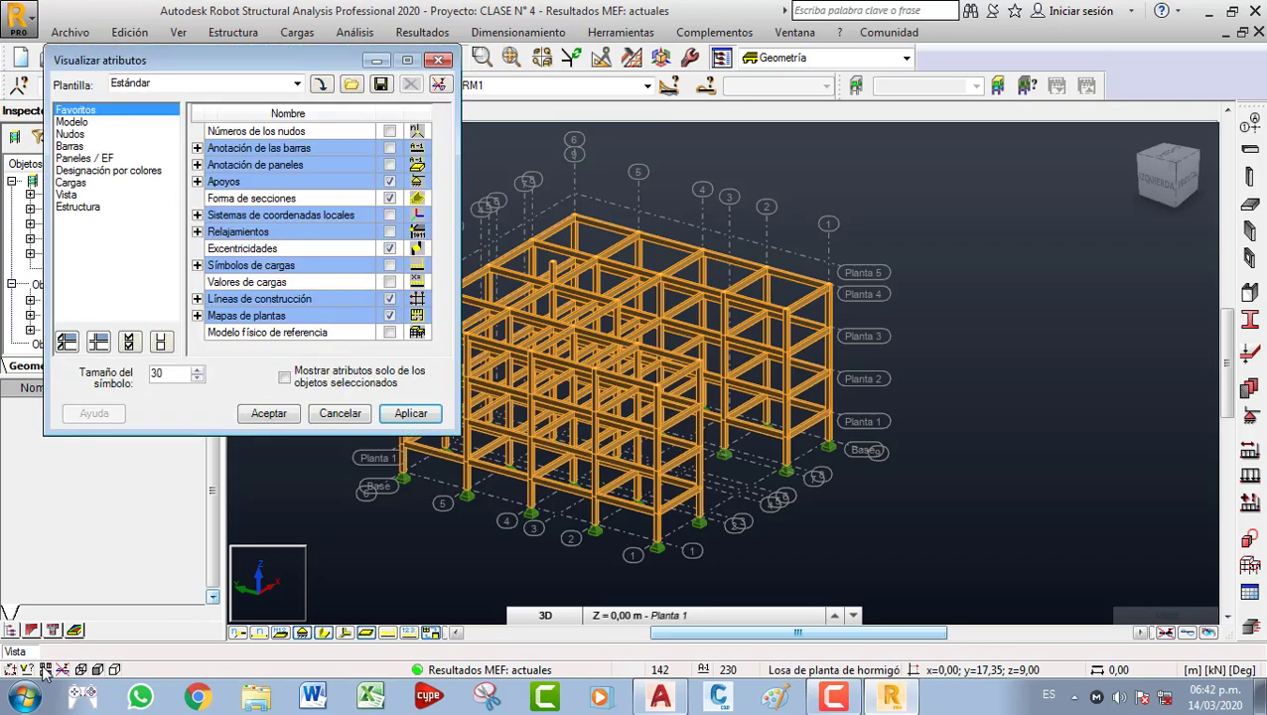
pyautogui.click(437, 60)
pyautogui.rightClick(989, 215)
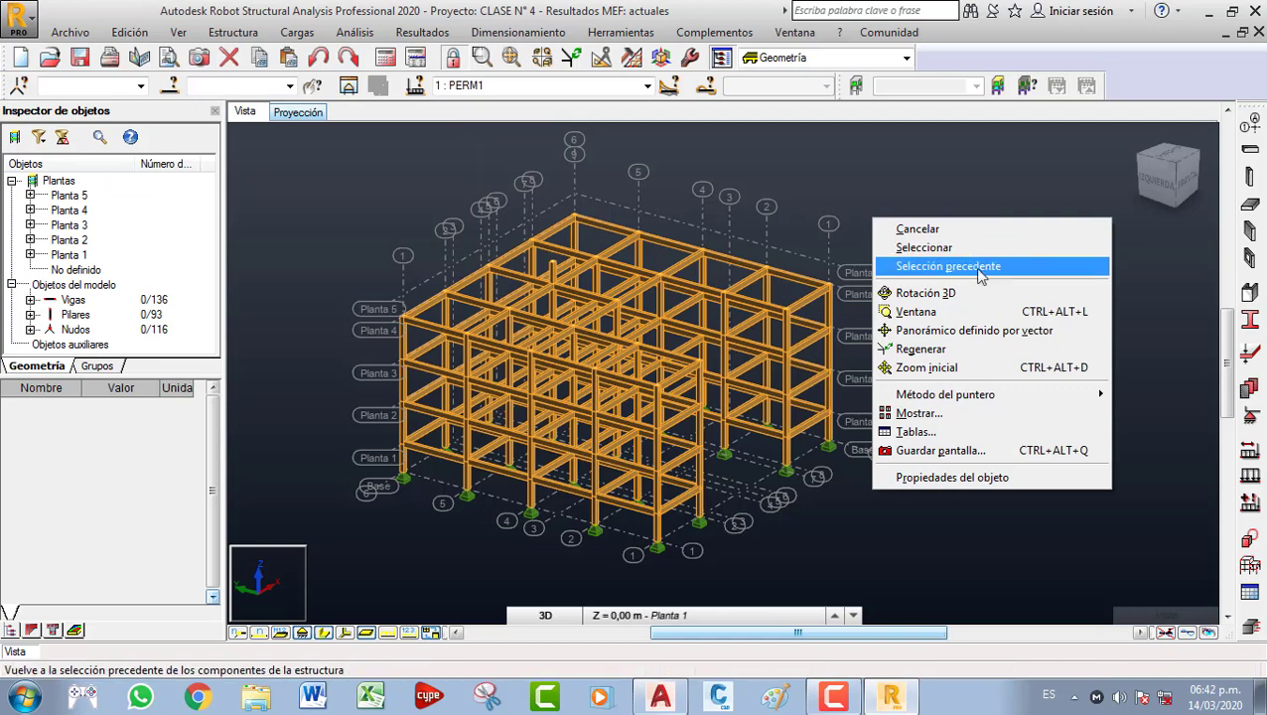
pyautogui.click(967, 415)
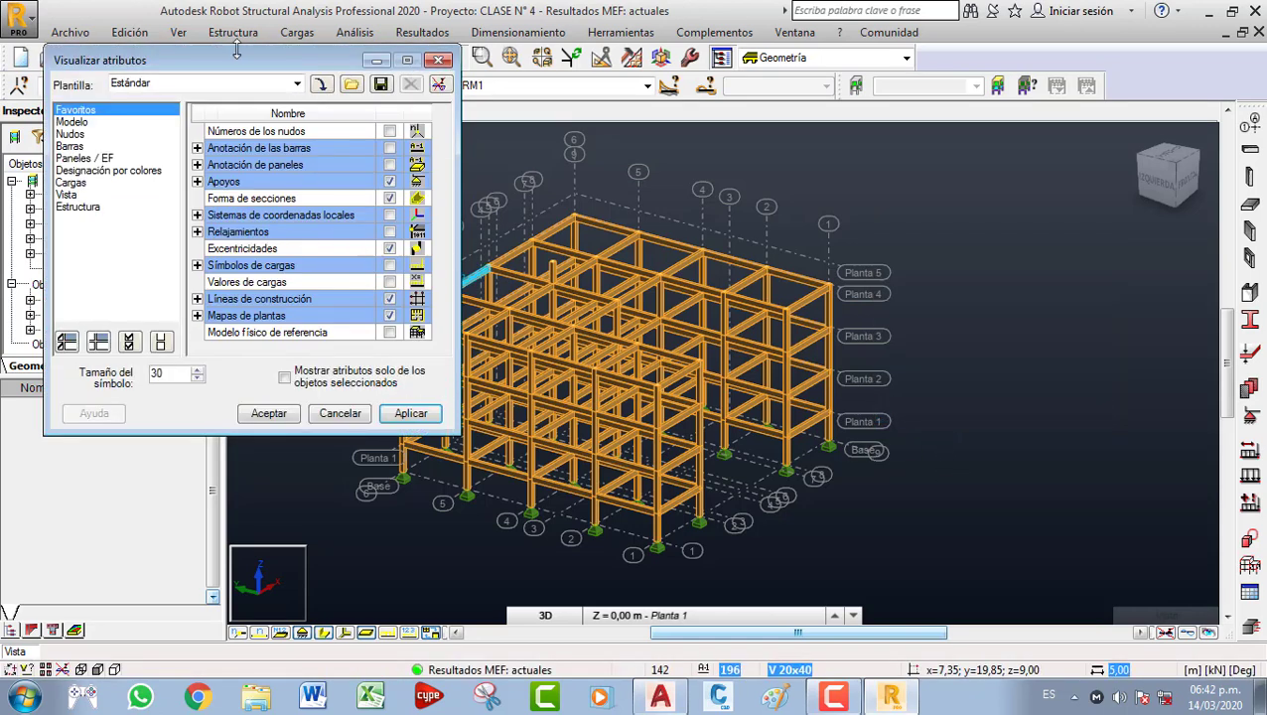
pyautogui.moveTo(252, 60); pyautogui.dragTo(504, 164)
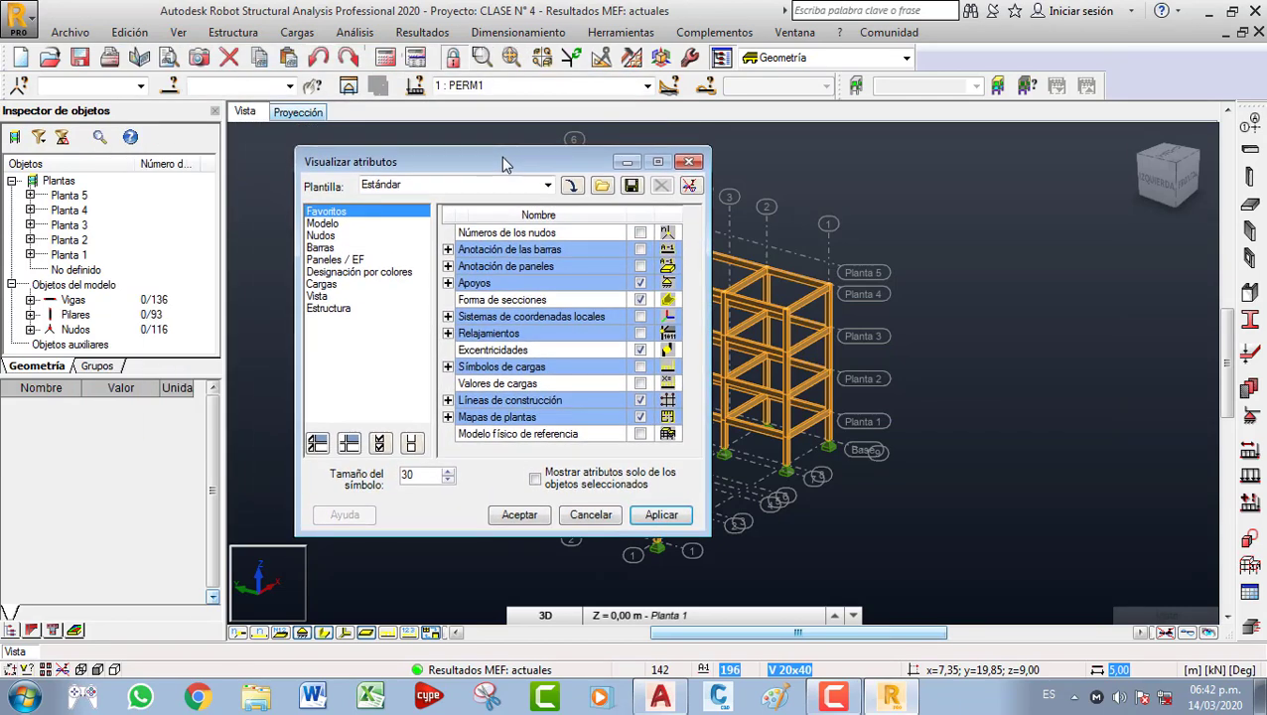
pyautogui.click(328, 309)
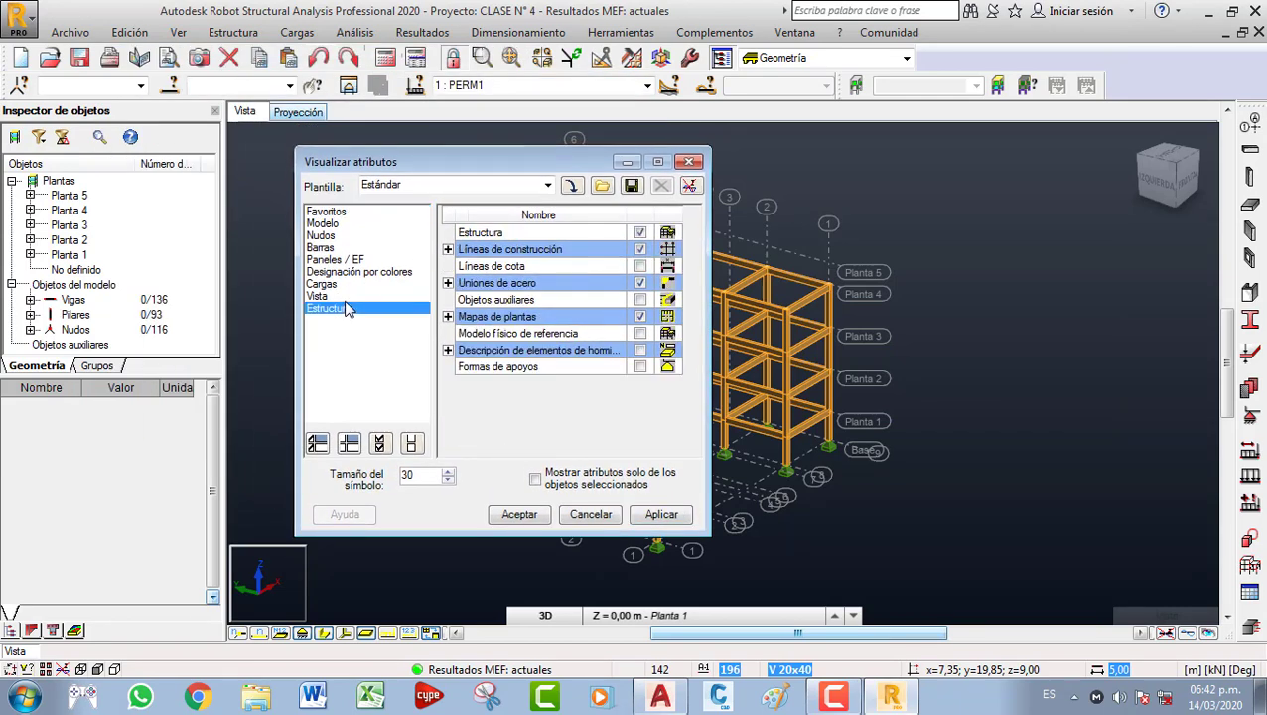
pyautogui.click(341, 272)
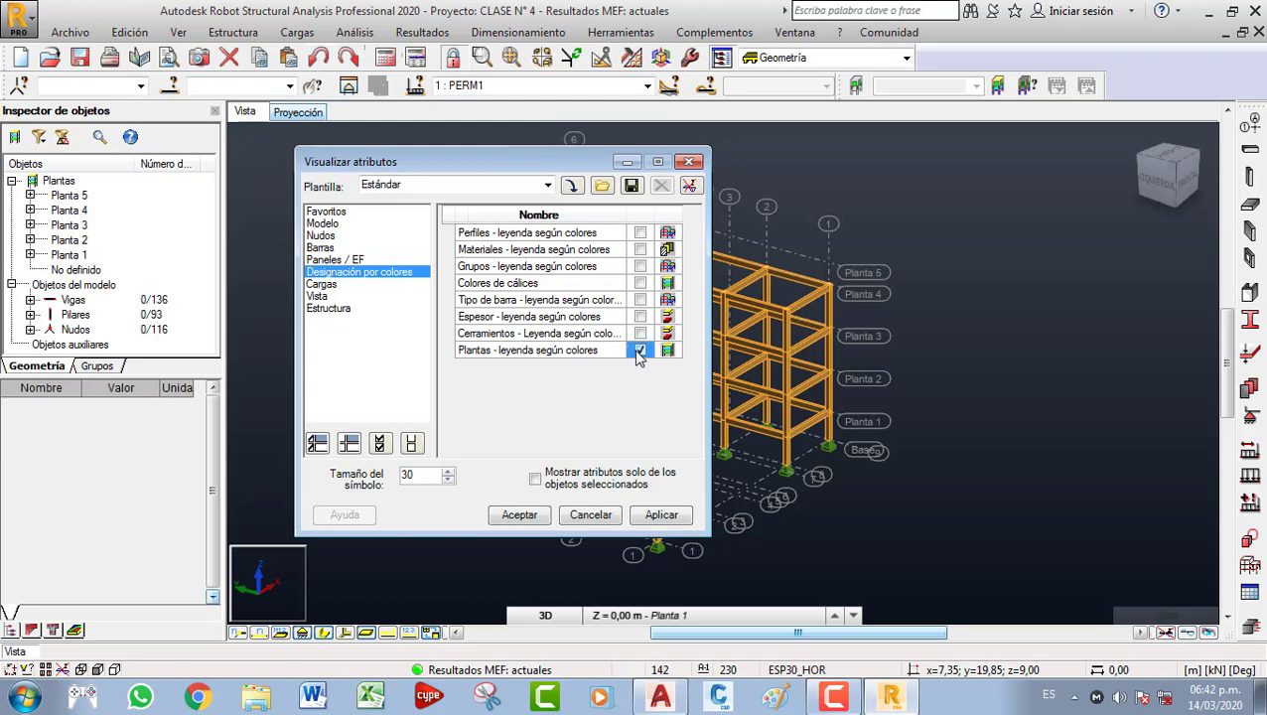
pyautogui.click(643, 516)
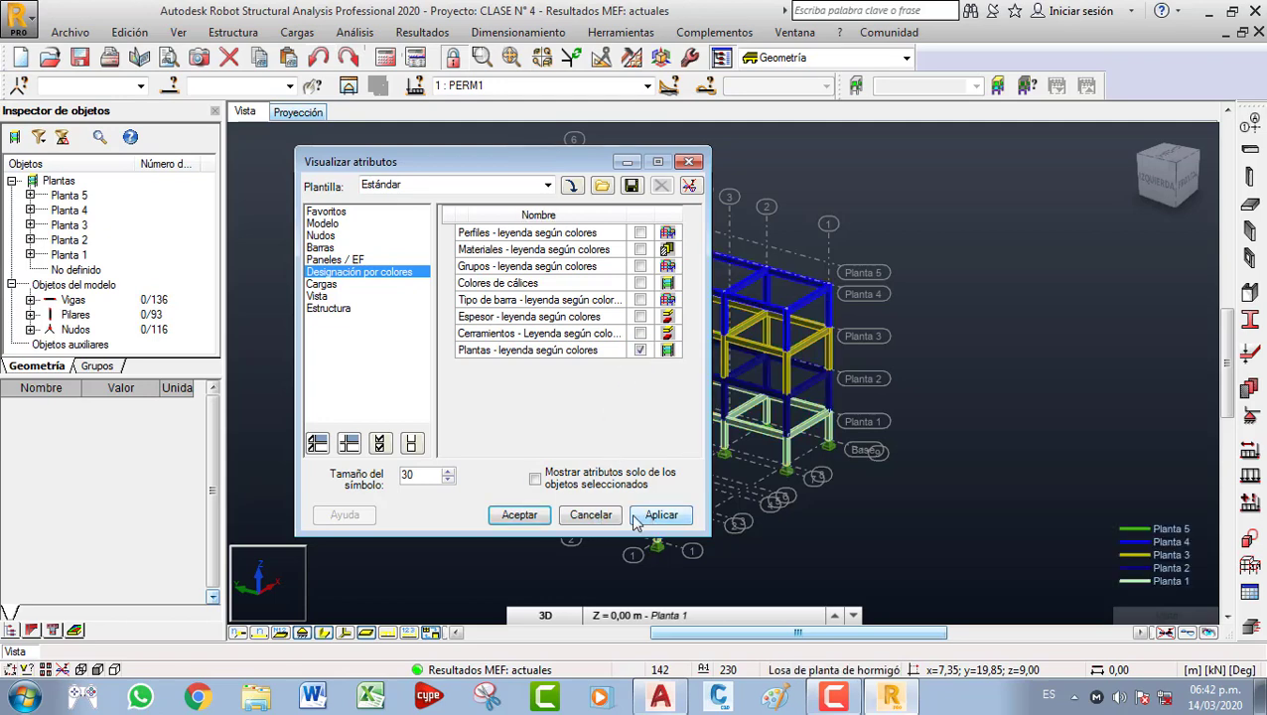
pyautogui.click(519, 516)
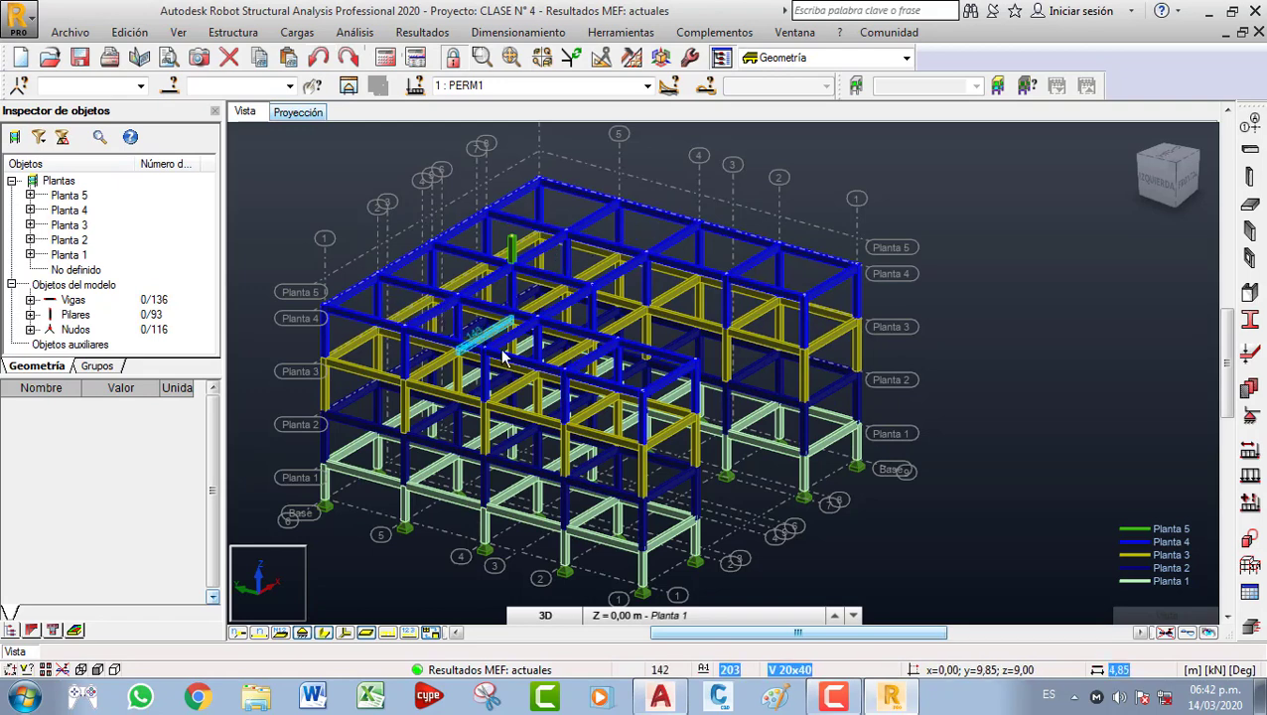
# Examine the colour-coded storeys of the frame, including the short Planta 5 column above the roof.
pyautogui.scroll(2, 429, 412)
pyautogui.scroll(1, 650, 511)
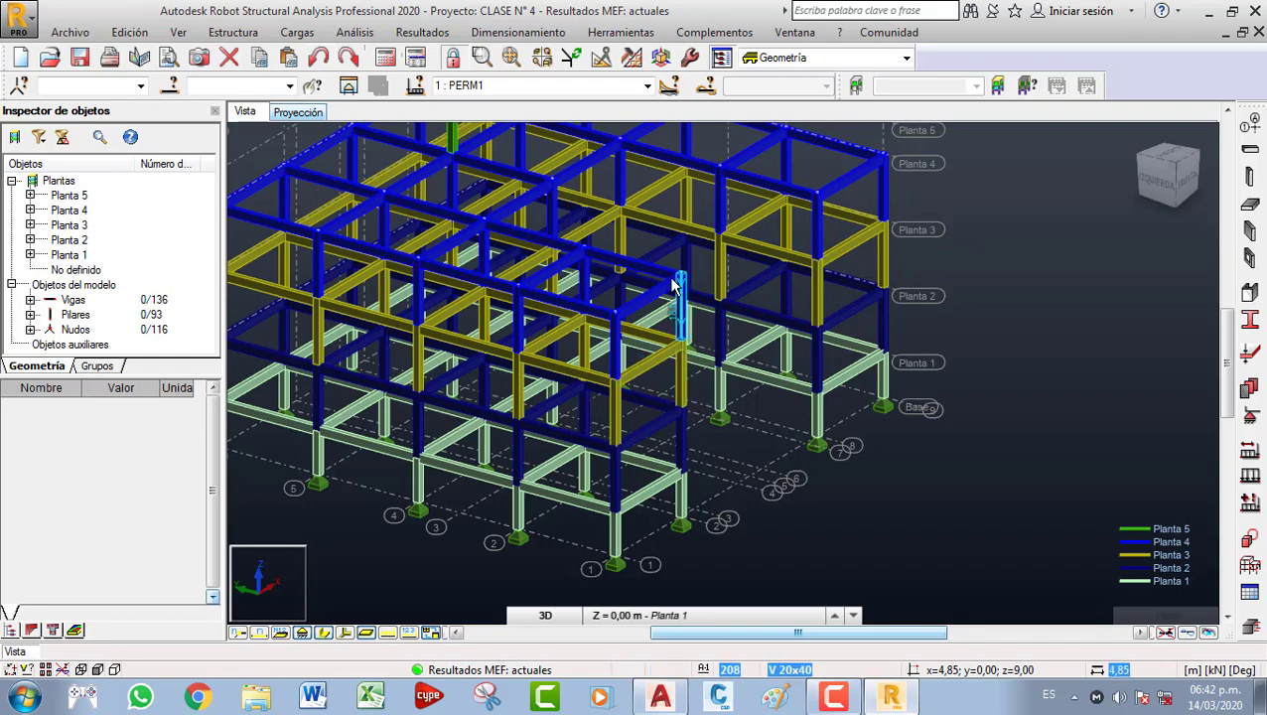
pyautogui.keyDown('shift'); pyautogui.moveTo(673, 287); pyautogui.dragTo(487, 250, button='middle'); pyautogui.keyUp('shift')
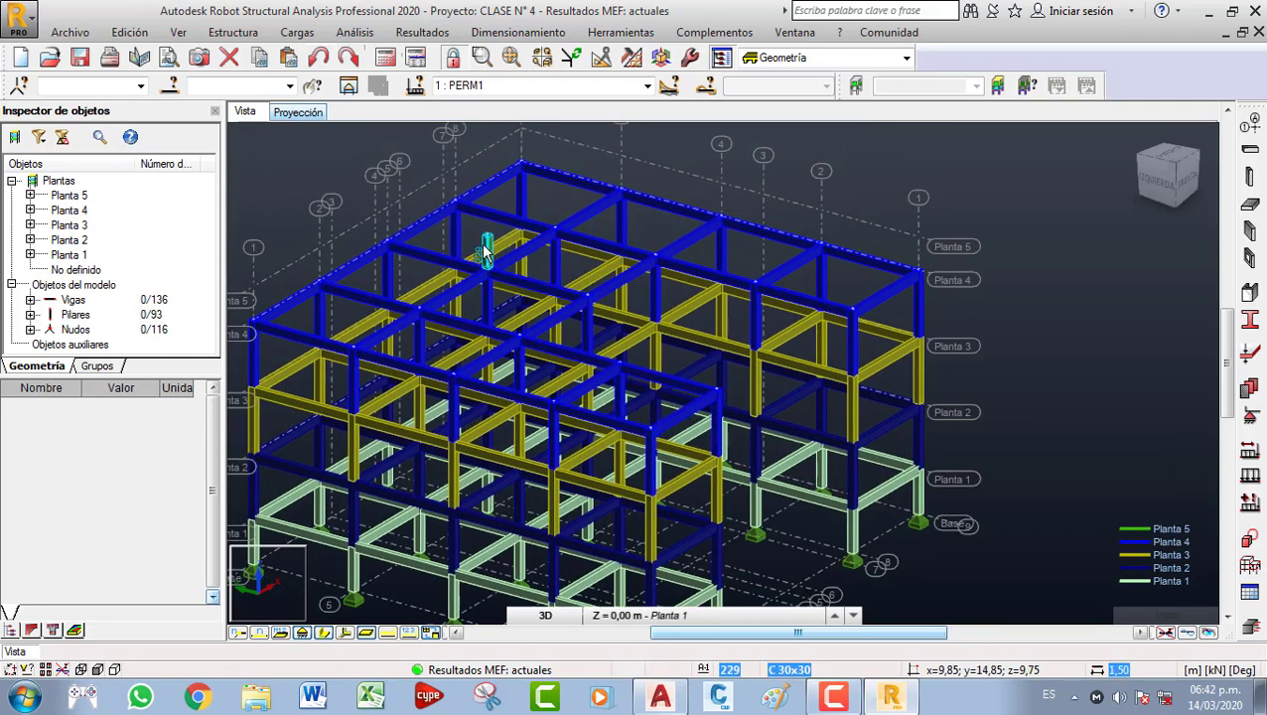
pyautogui.scroll(4, 488, 250)
pyautogui.scroll(-5, 486, 260)
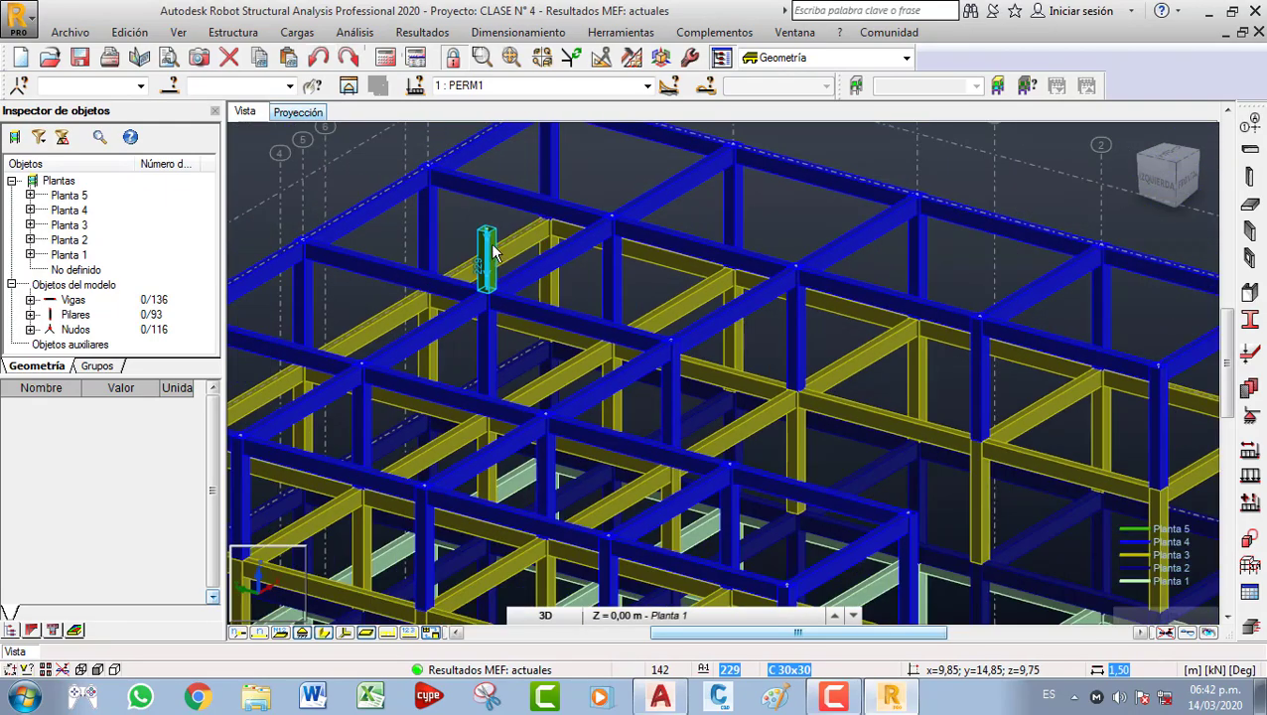
pyautogui.scroll(-3, 557, 318)
pyautogui.moveTo(556, 317); pyautogui.dragTo(535, 286, button='middle')
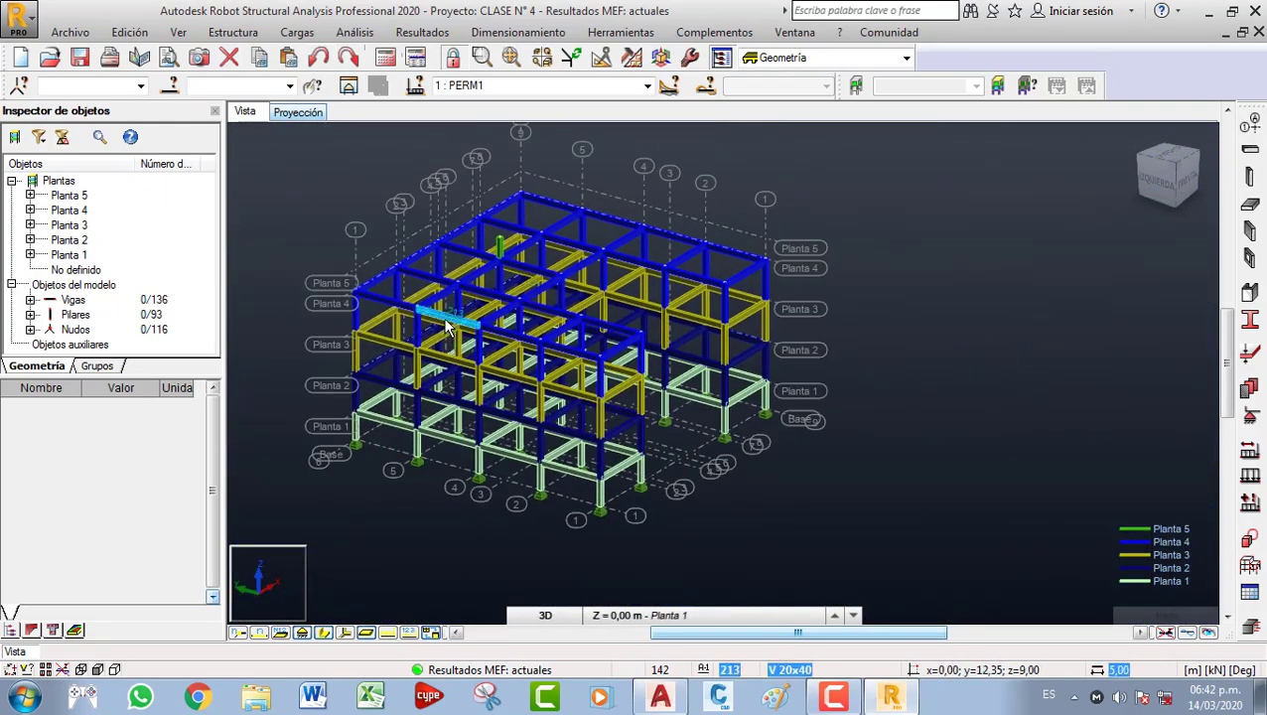
pyautogui.scroll(2, 534, 282)
pyautogui.scroll(-1, 576, 228)
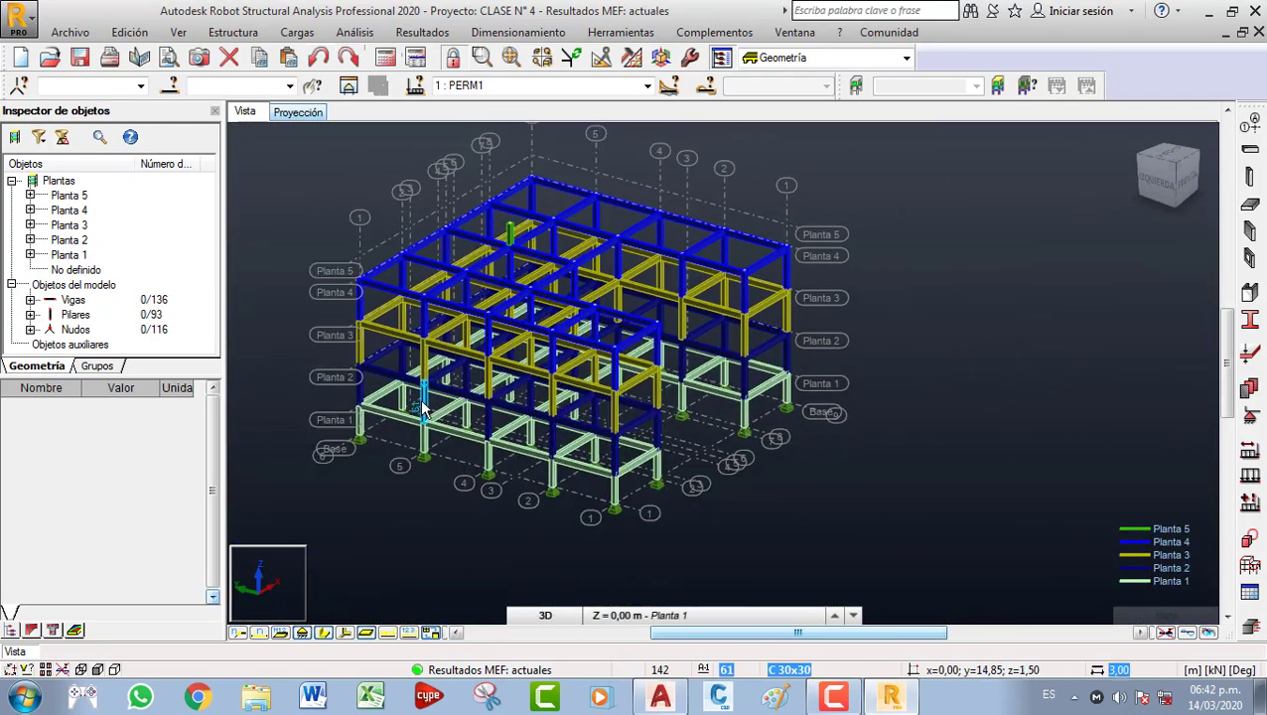
# Select individual columns of Planta 1, 2 and 3 and a Planta 2 beam on the facade for inspection, and clear the selection.
pyautogui.click(440, 419)
pyautogui.scroll(2, 437, 425)
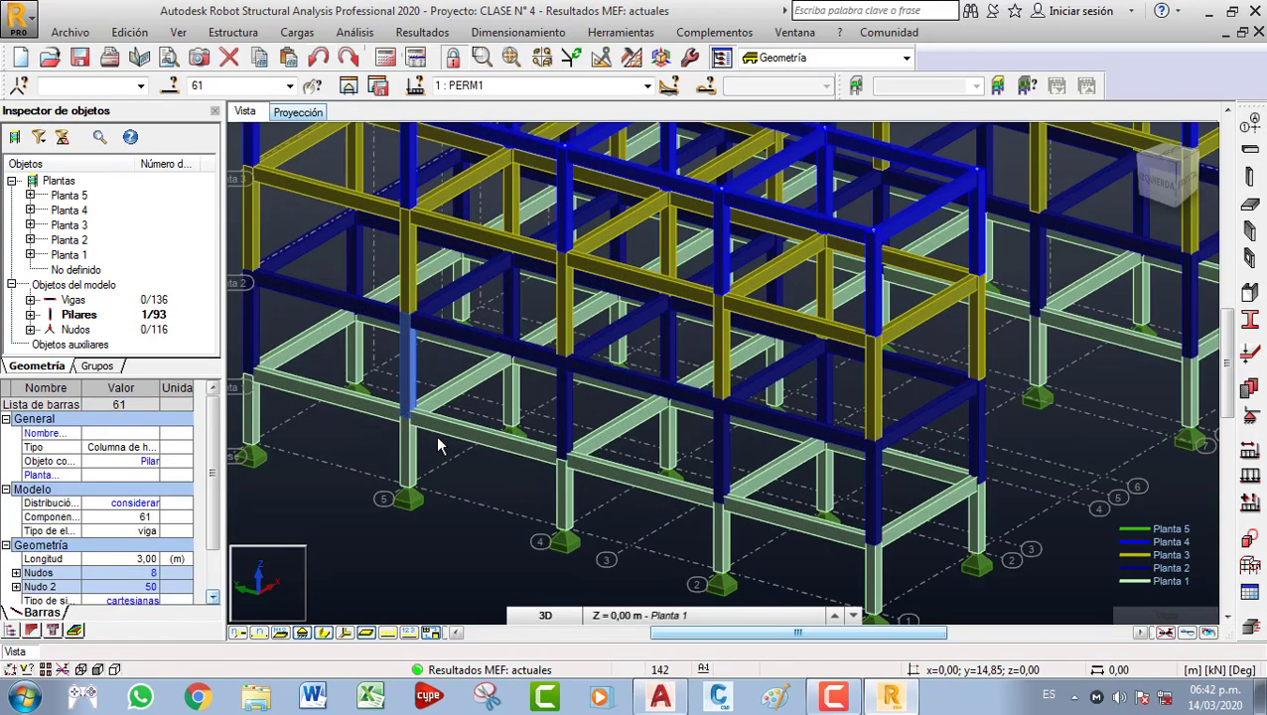
pyautogui.scroll(2, 437, 444)
pyautogui.click(369, 308)
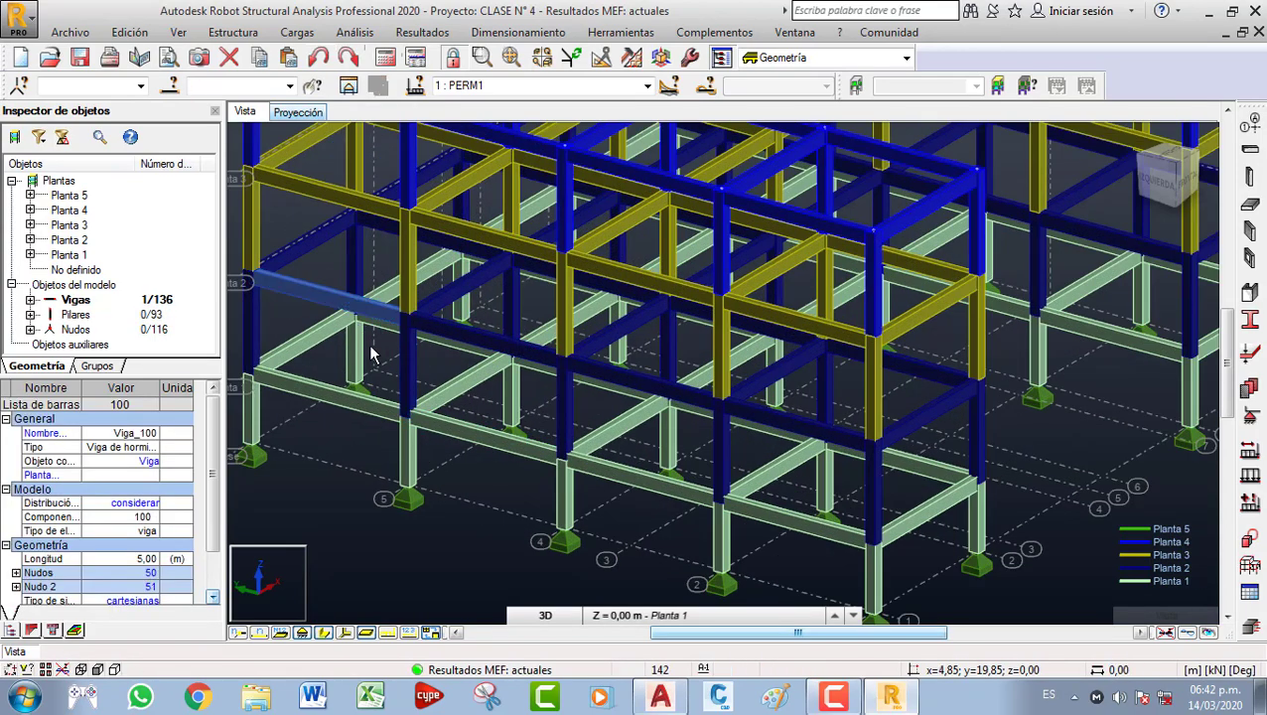
pyautogui.click(410, 266)
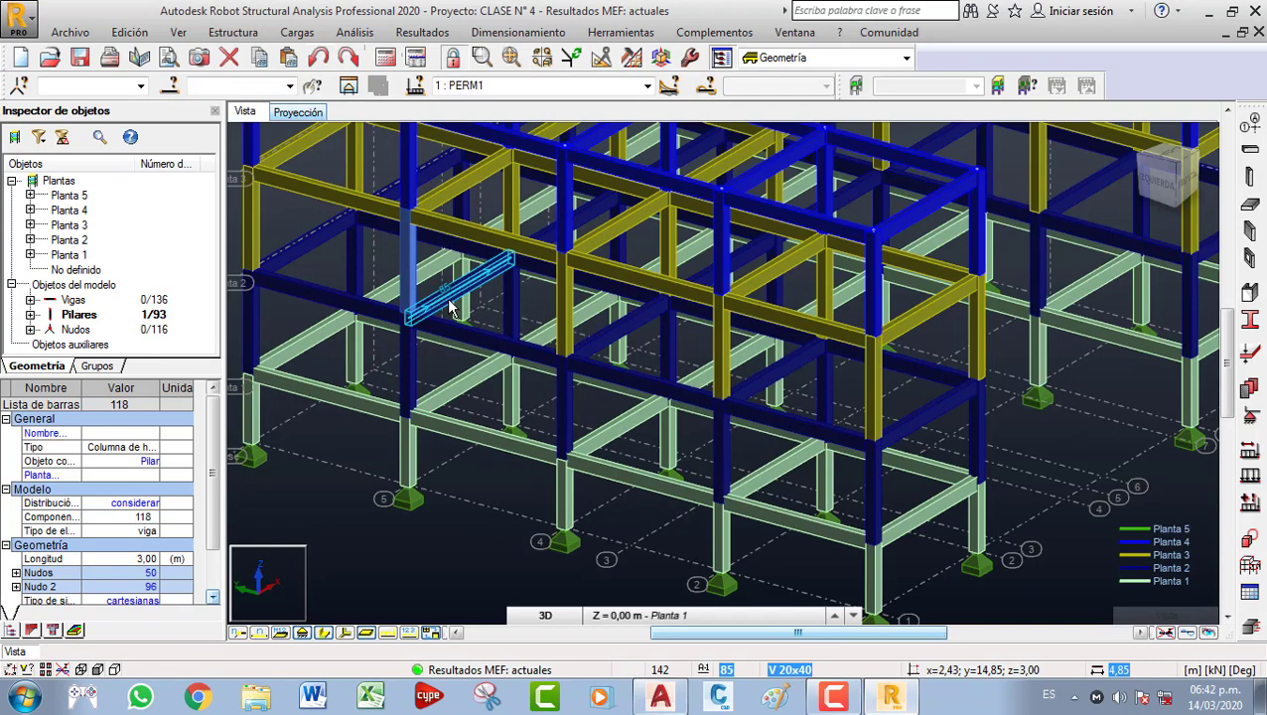
pyautogui.click(465, 236)
pyautogui.click(415, 456)
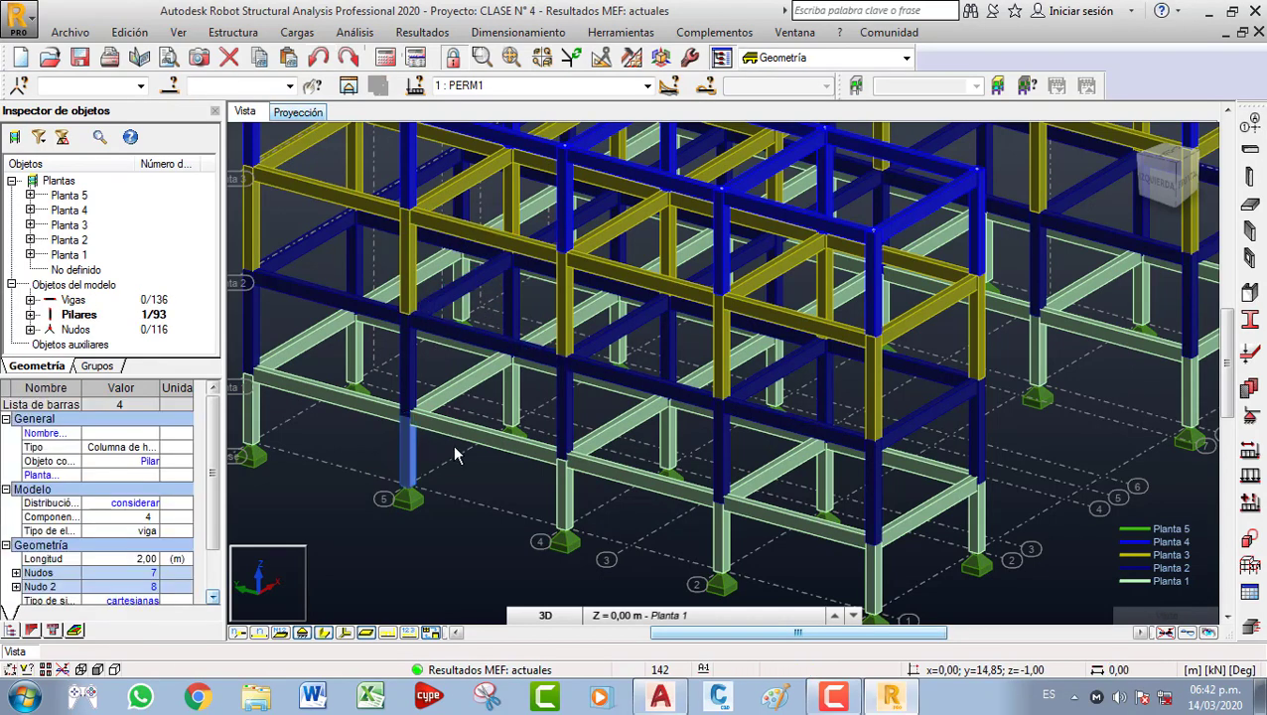
pyautogui.click(529, 314)
pyautogui.scroll(-1, 529, 314)
pyautogui.scroll(1, 530, 314)
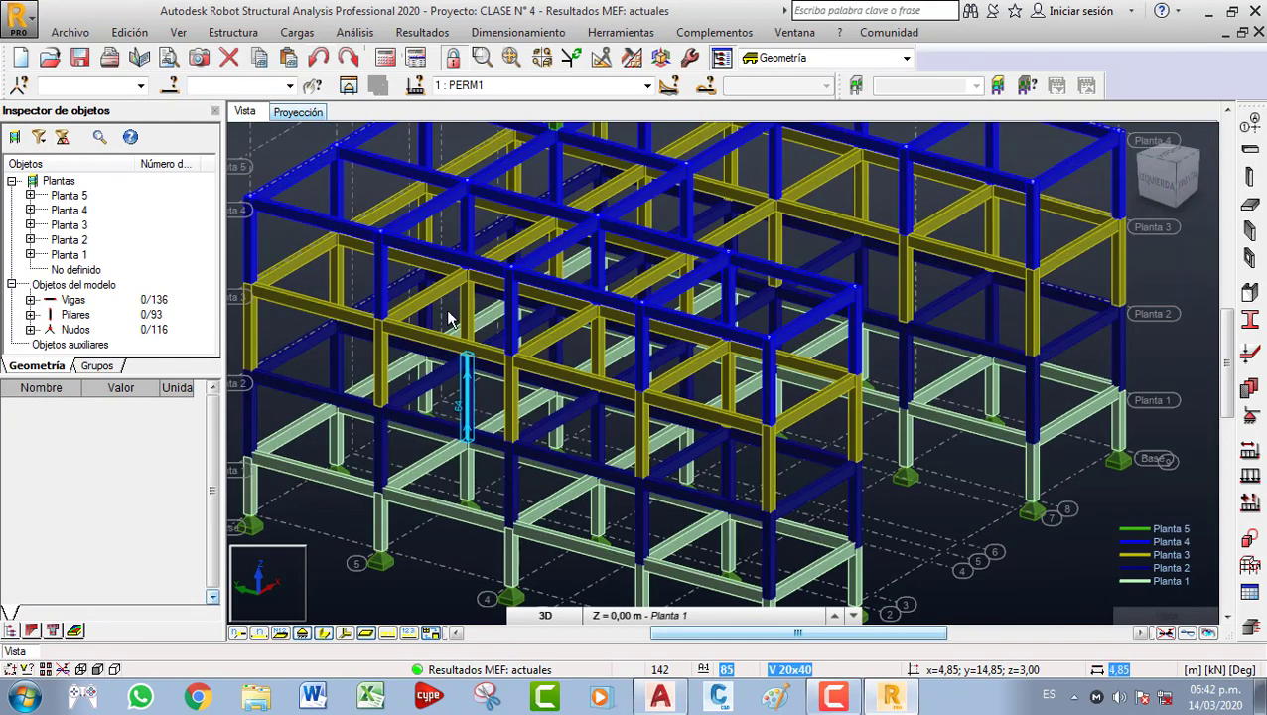
# Select a beam and a column of Planta 4 on the facade for inspection and review the whole frame.
pyautogui.click(422, 254)
pyautogui.click(375, 292)
pyautogui.scroll(-2, 394, 268)
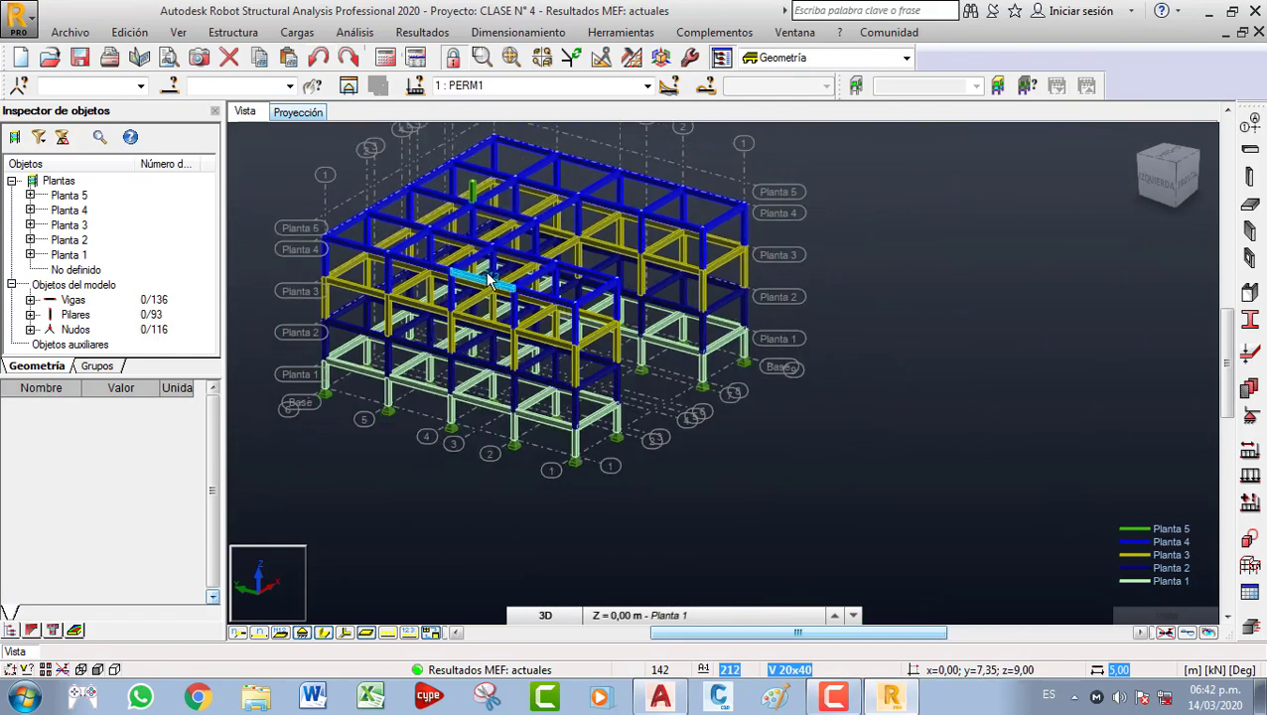
pyautogui.scroll(-1, 488, 280)
pyautogui.scroll(1, 556, 251)
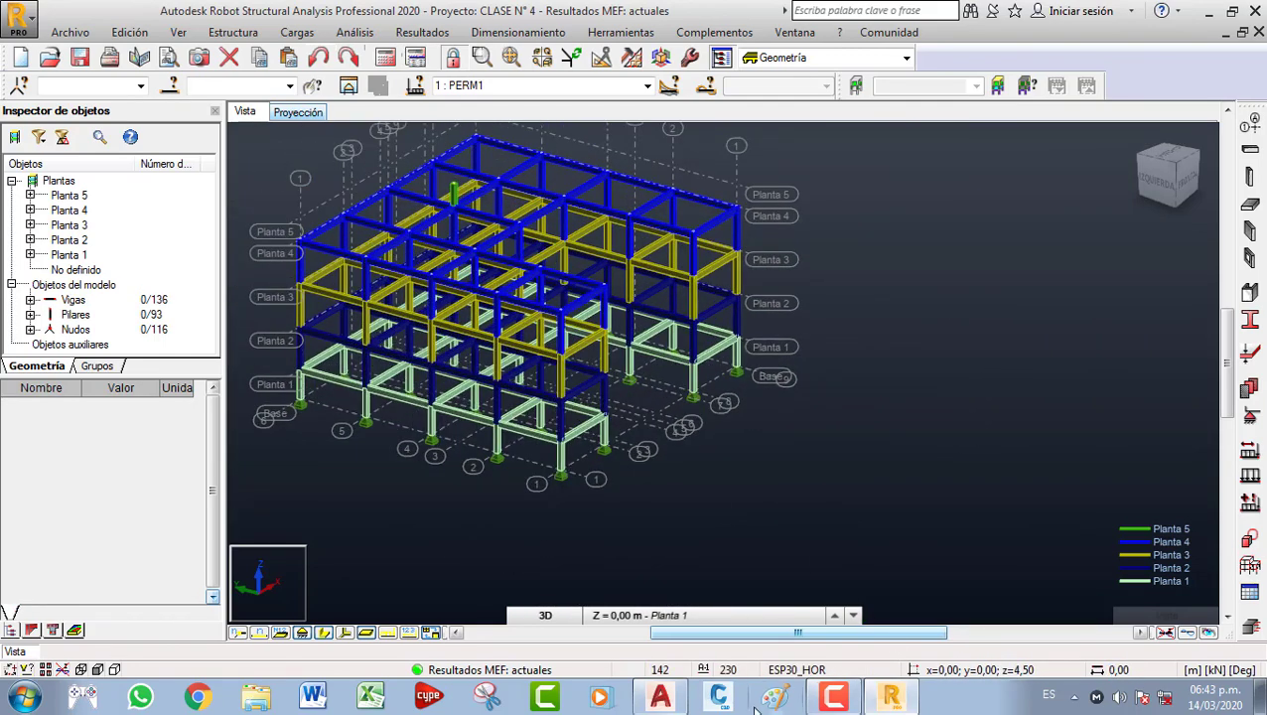
# Switch to AutoCAD, open the recent drawing PLANO BASE and examine the PLANTA BAJA and PRIMER PISO floor plans.
pyautogui.click(685, 698)
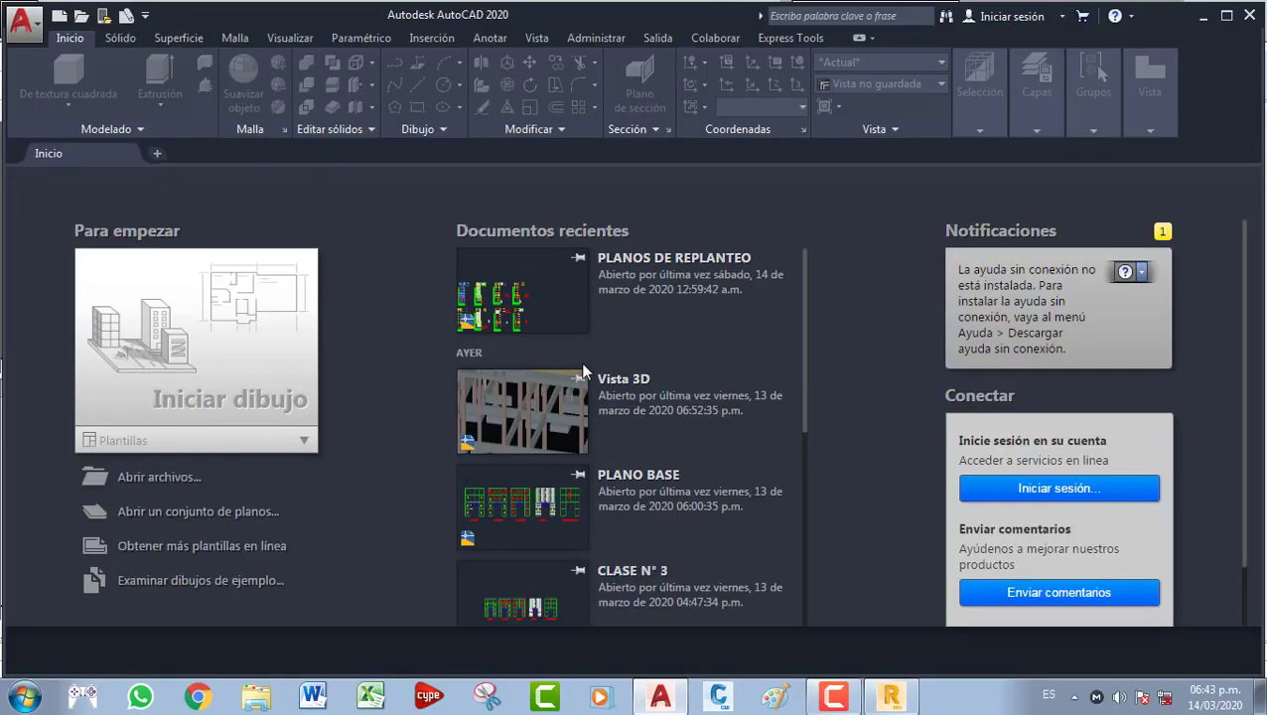
pyautogui.scroll(-2, 584, 369)
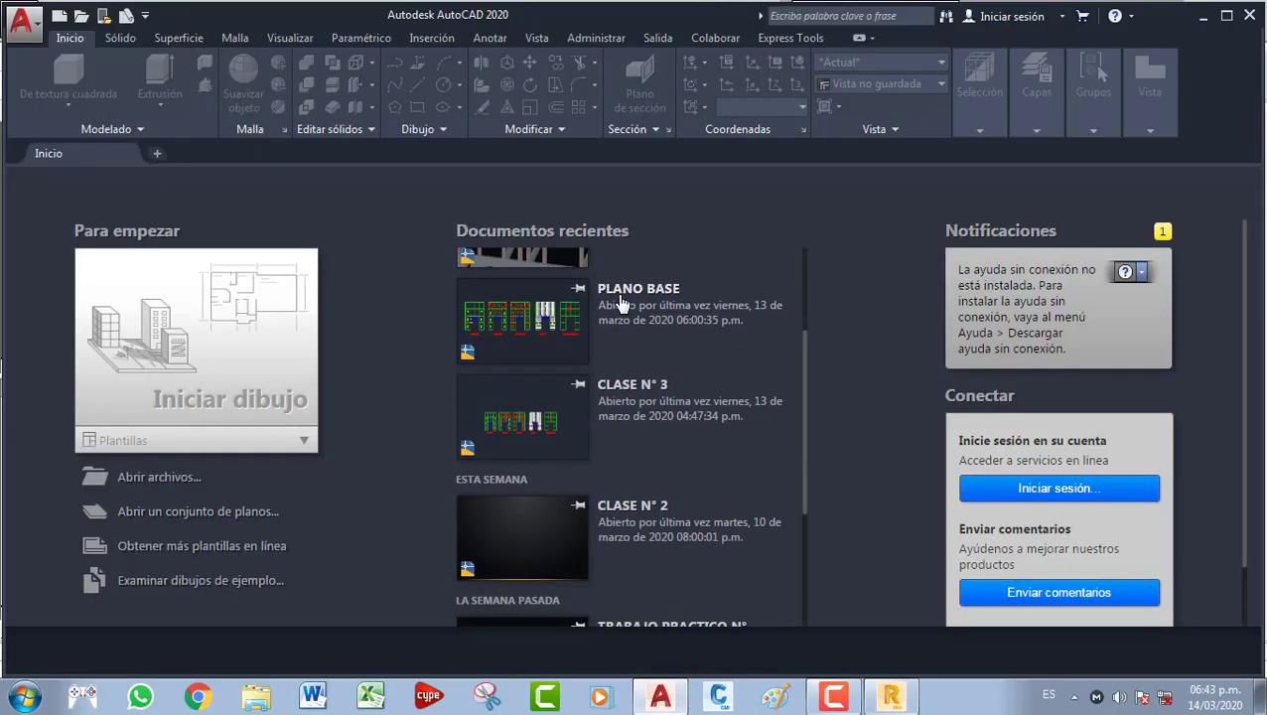
pyautogui.click(620, 303)
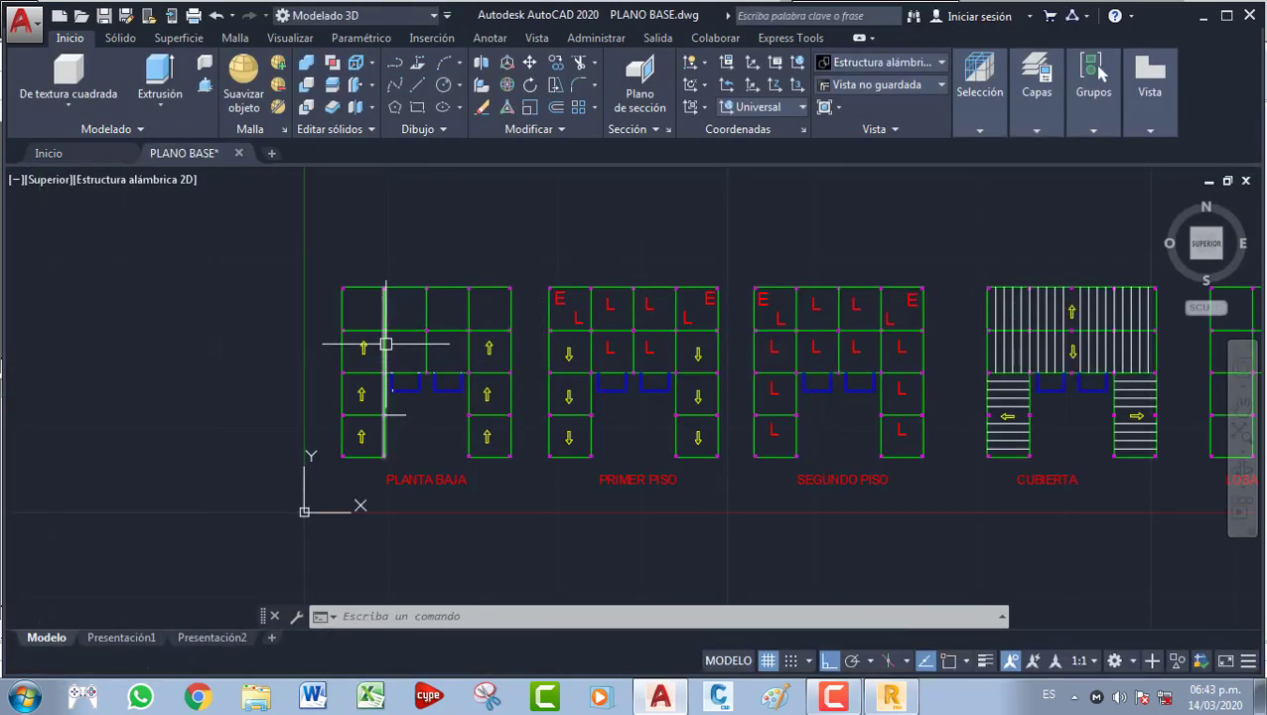
pyautogui.scroll(2, 376, 344)
pyautogui.scroll(1, 342, 318)
pyautogui.scroll(-3, 509, 377)
pyautogui.moveTo(536, 442); pyautogui.dragTo(502, 386, button='middle')
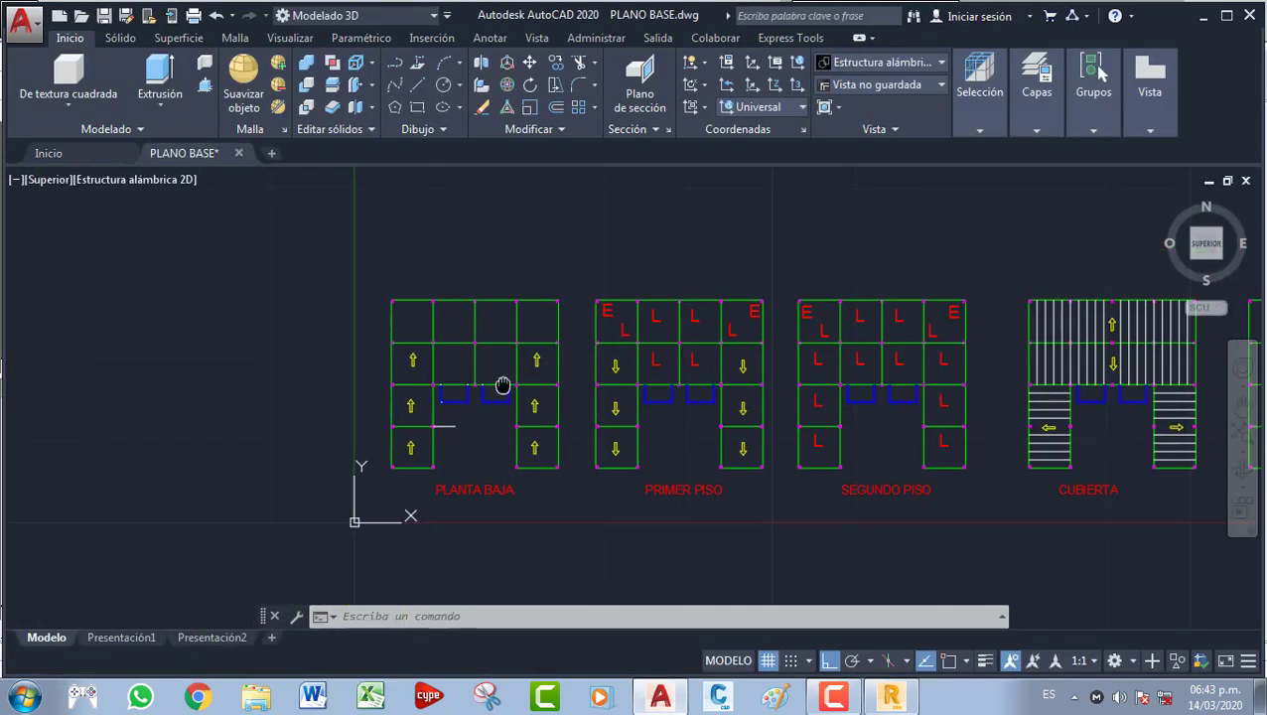
pyautogui.scroll(2, 373, 338)
pyautogui.moveTo(503, 317); pyautogui.dragTo(481, 311, button='middle')
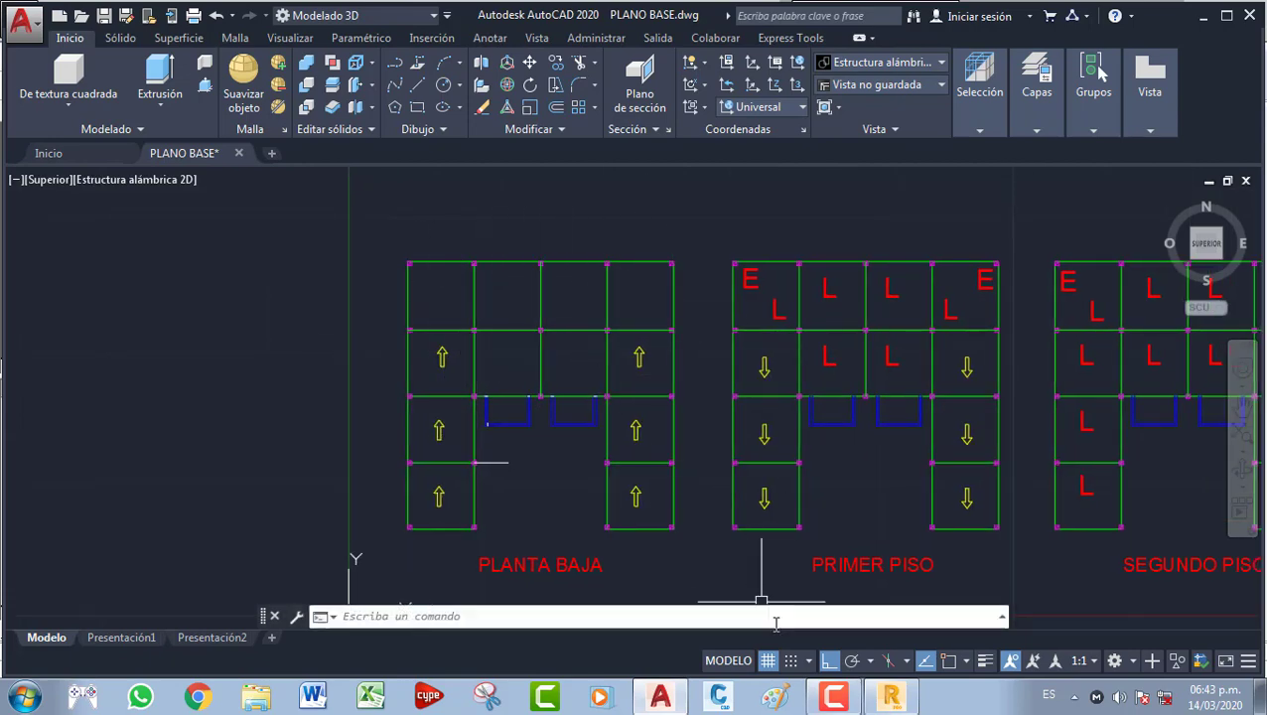
# Switch back to Robot Structural Analysis and show the full colour-coded frame.
pyautogui.click(891, 694)
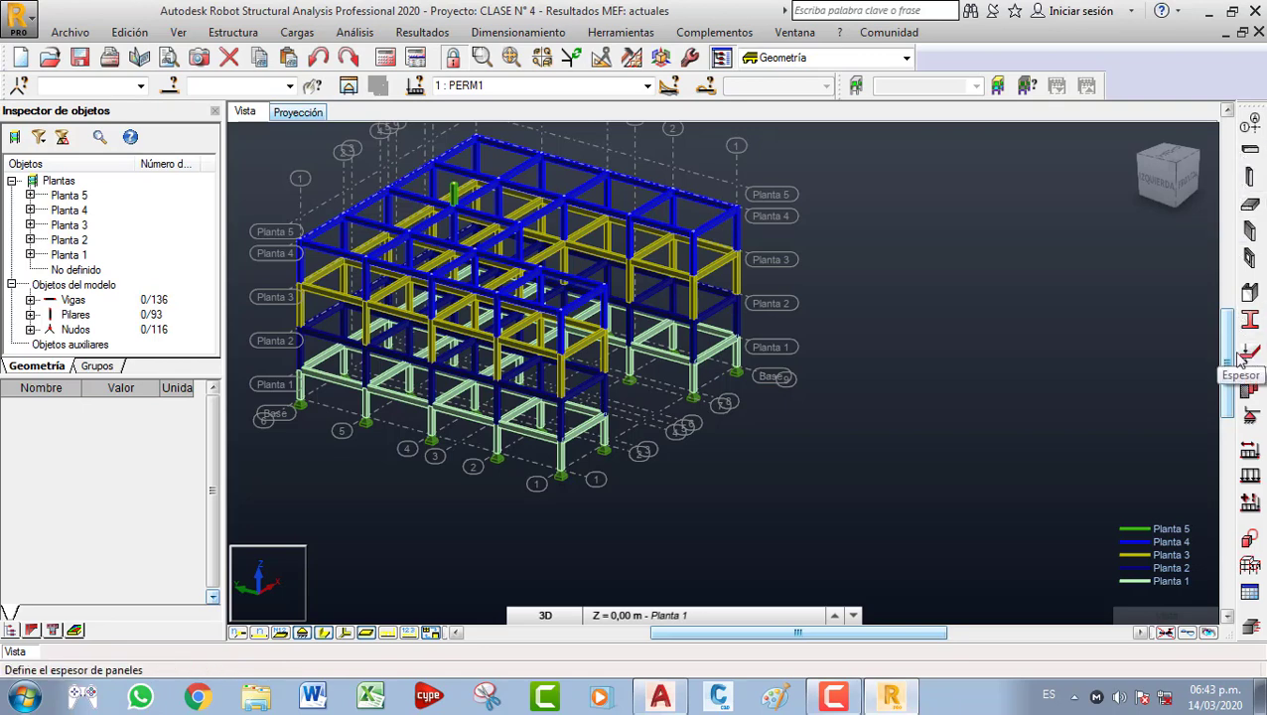
pyautogui.moveTo(842, 293); pyautogui.dragTo(894, 353, button='middle')
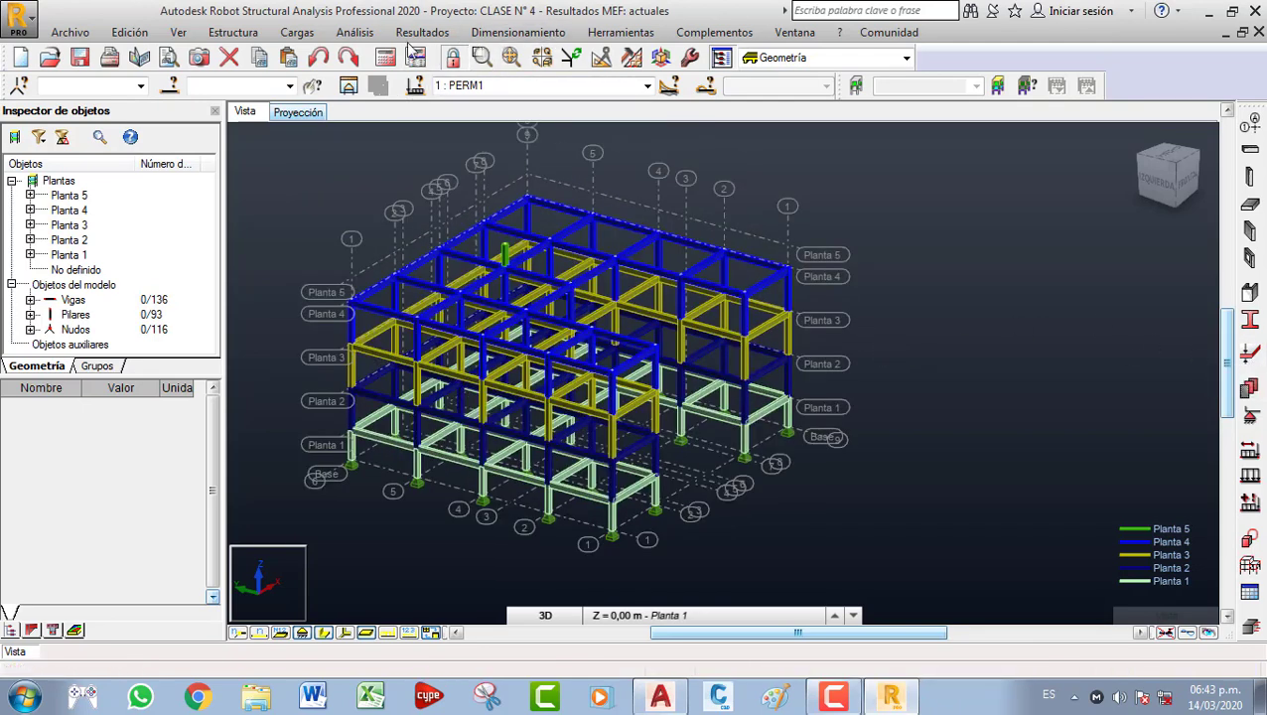
pyautogui.click(232, 31)
pyautogui.click(260, 51)
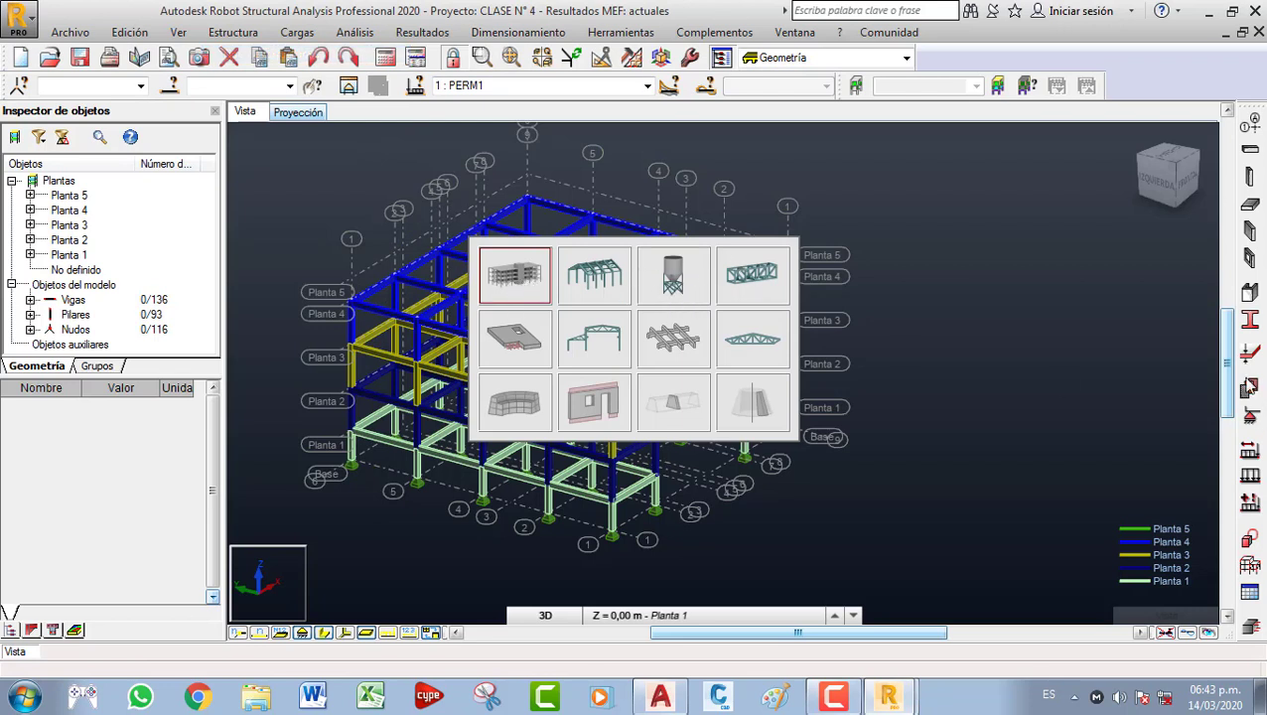
pyautogui.press('Escape')
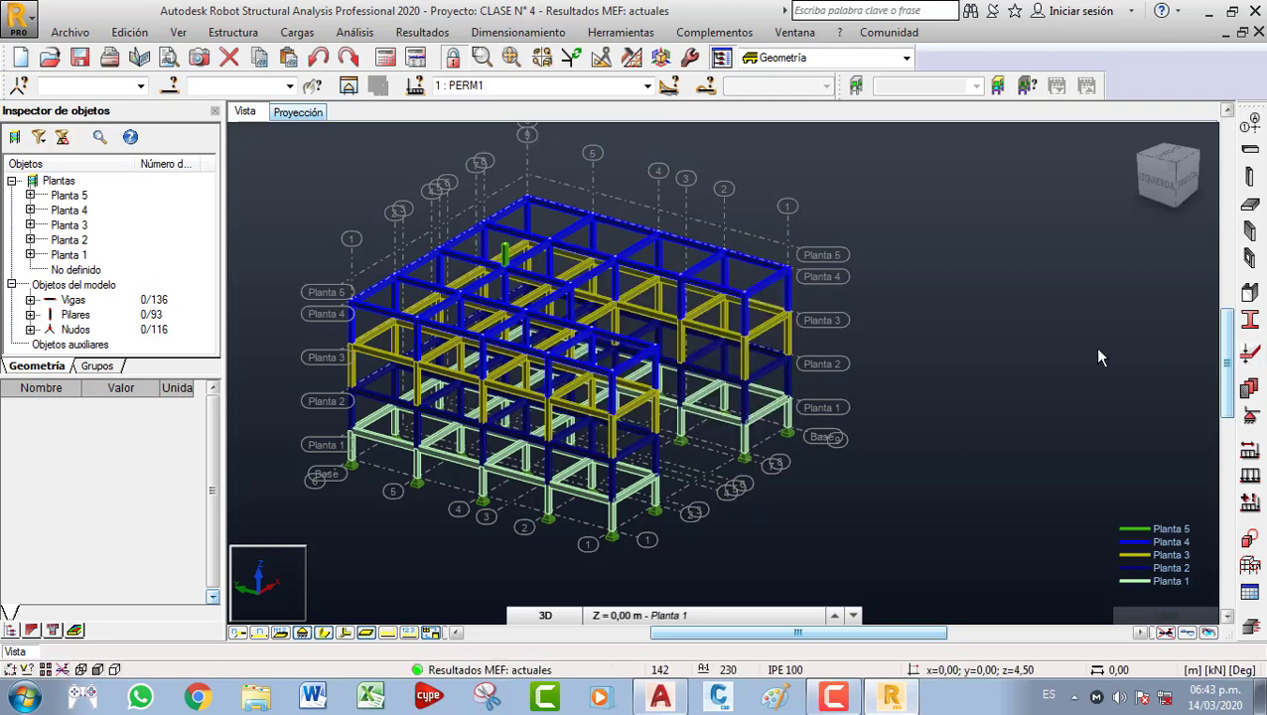
# Open the Espesor EF panel thickness manager and review the definition of the ESP30_HOR thickness.
pyautogui.click(1251, 355)
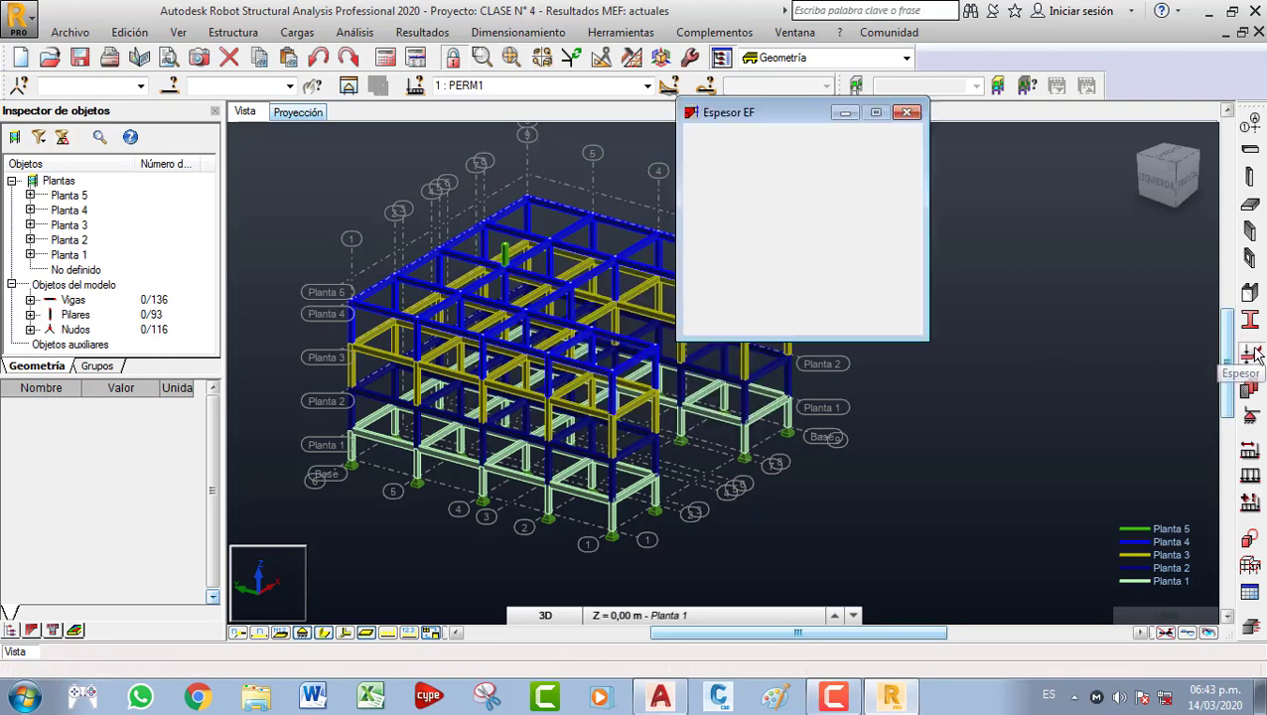
pyautogui.moveTo(759, 122); pyautogui.dragTo(783, 204)
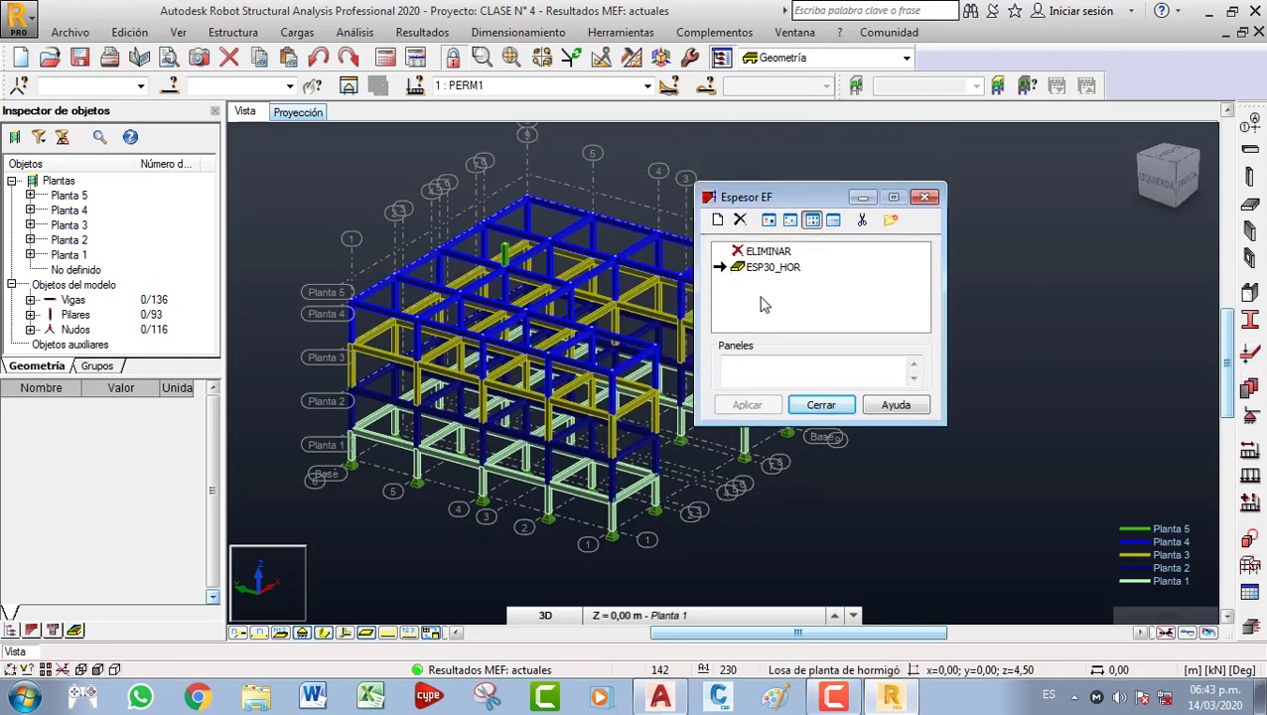
pyautogui.click(772, 275)
pyautogui.doubleClick(781, 278)
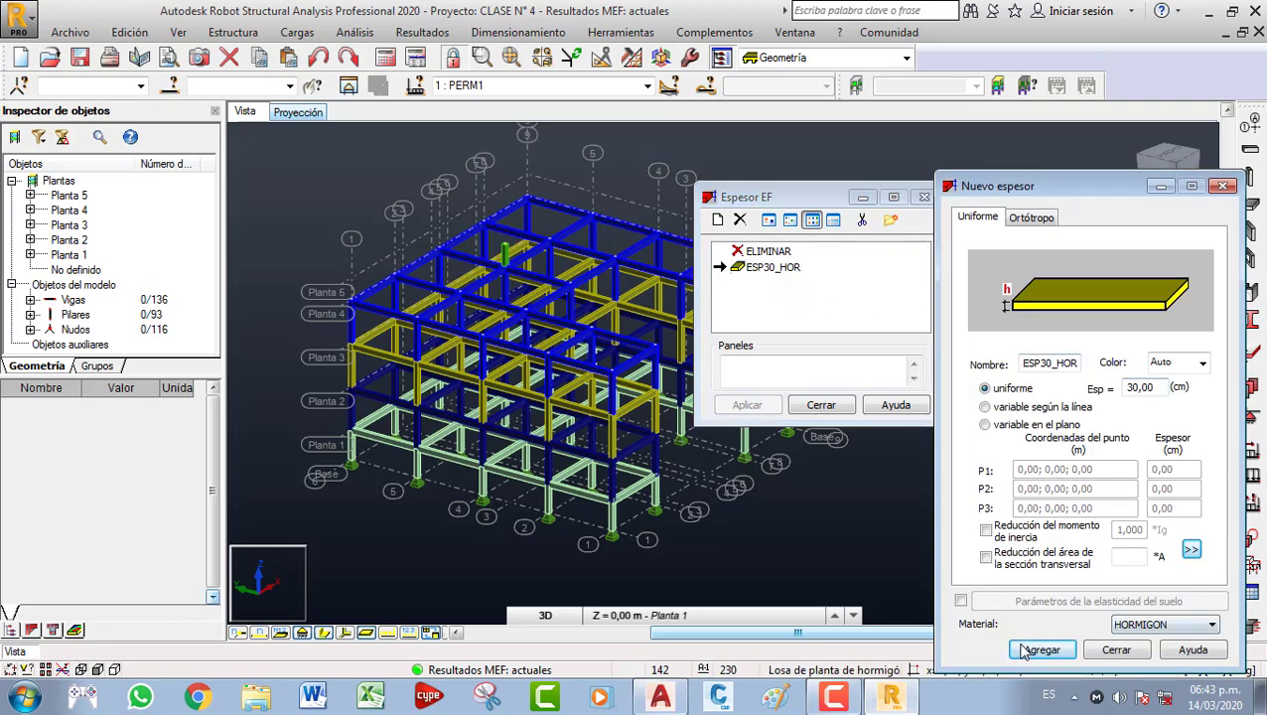
pyautogui.click(1223, 186)
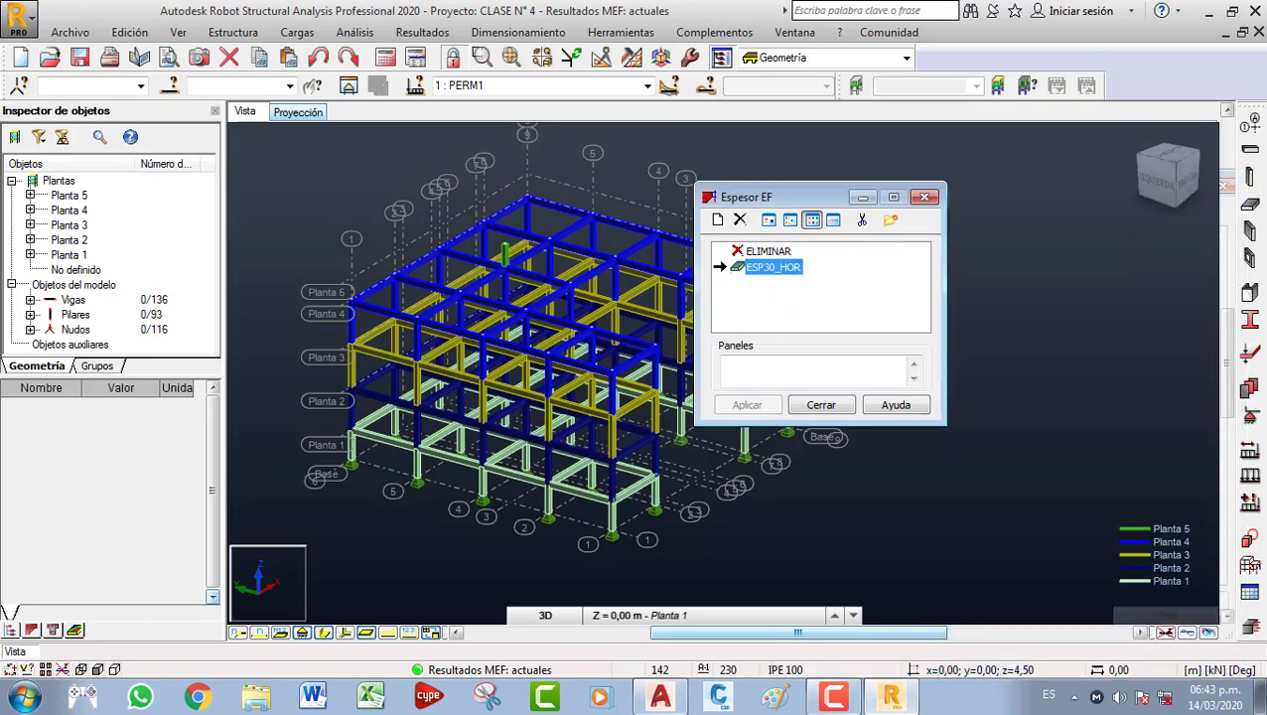
# Start a new uniform panel thickness definition and set its thickness to 15 cm.
pyautogui.click(718, 220)
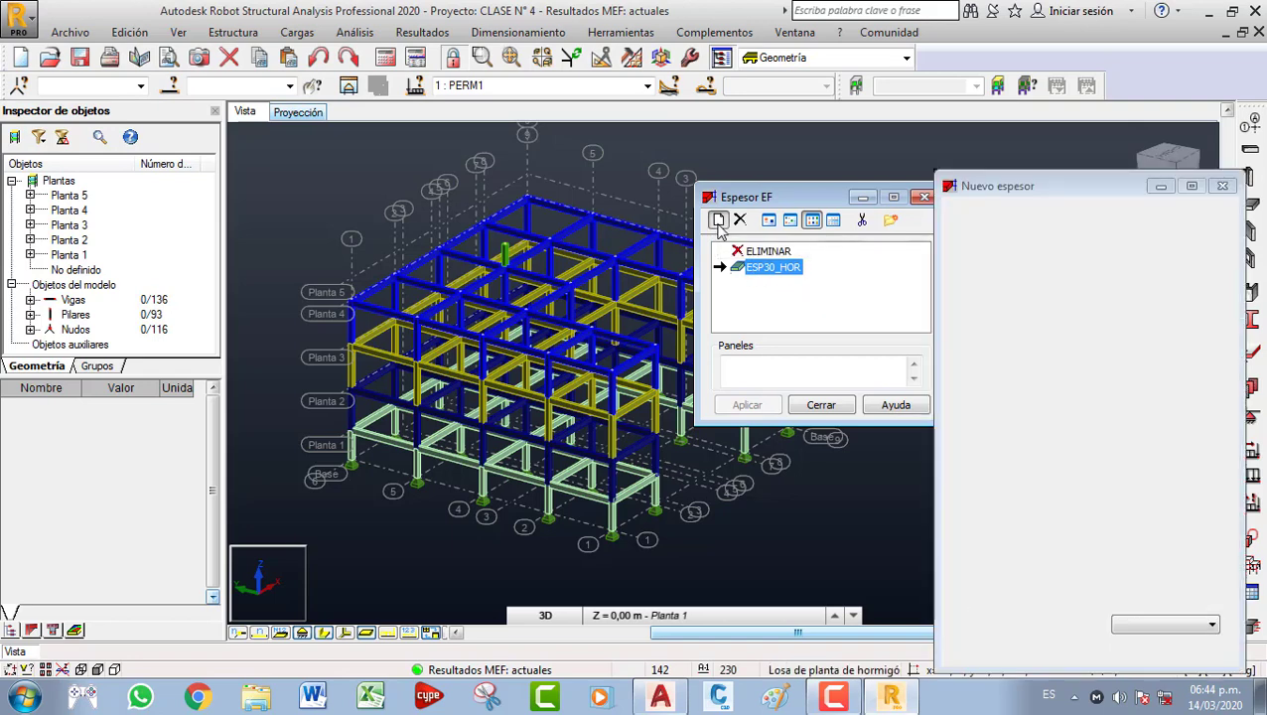
pyautogui.moveTo(981, 189); pyautogui.dragTo(408, 129)
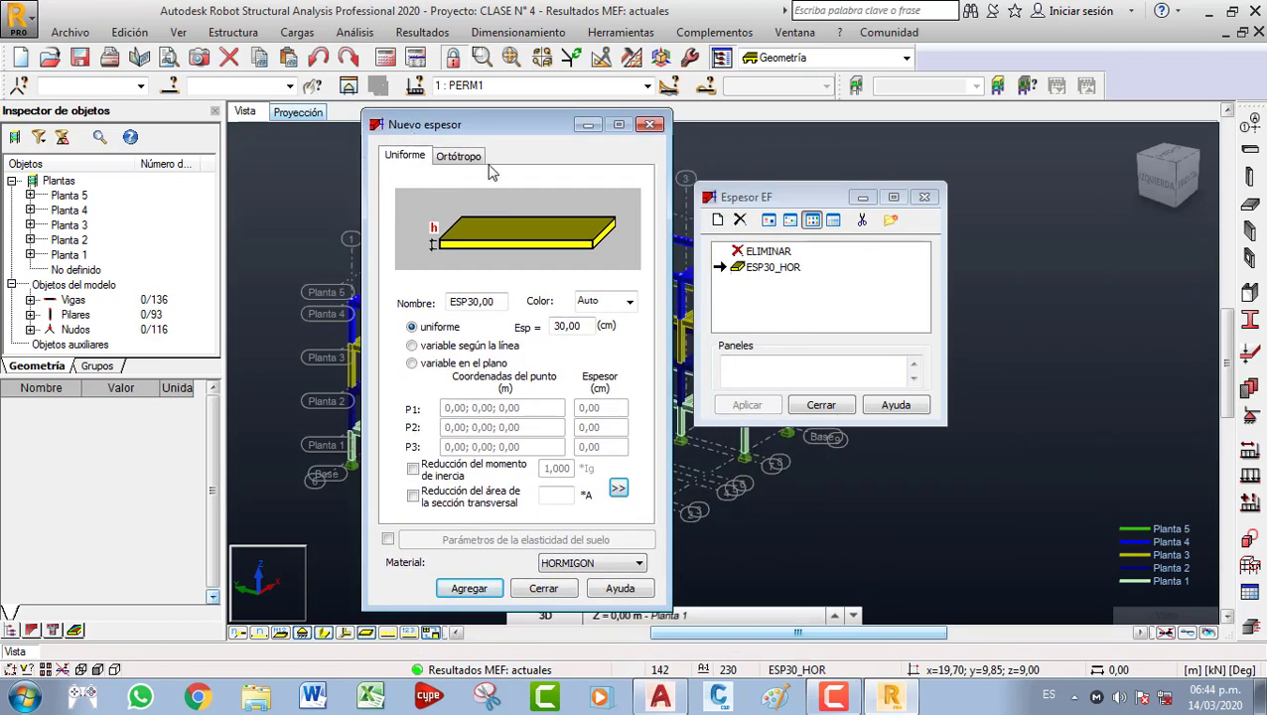
pyautogui.click(457, 156)
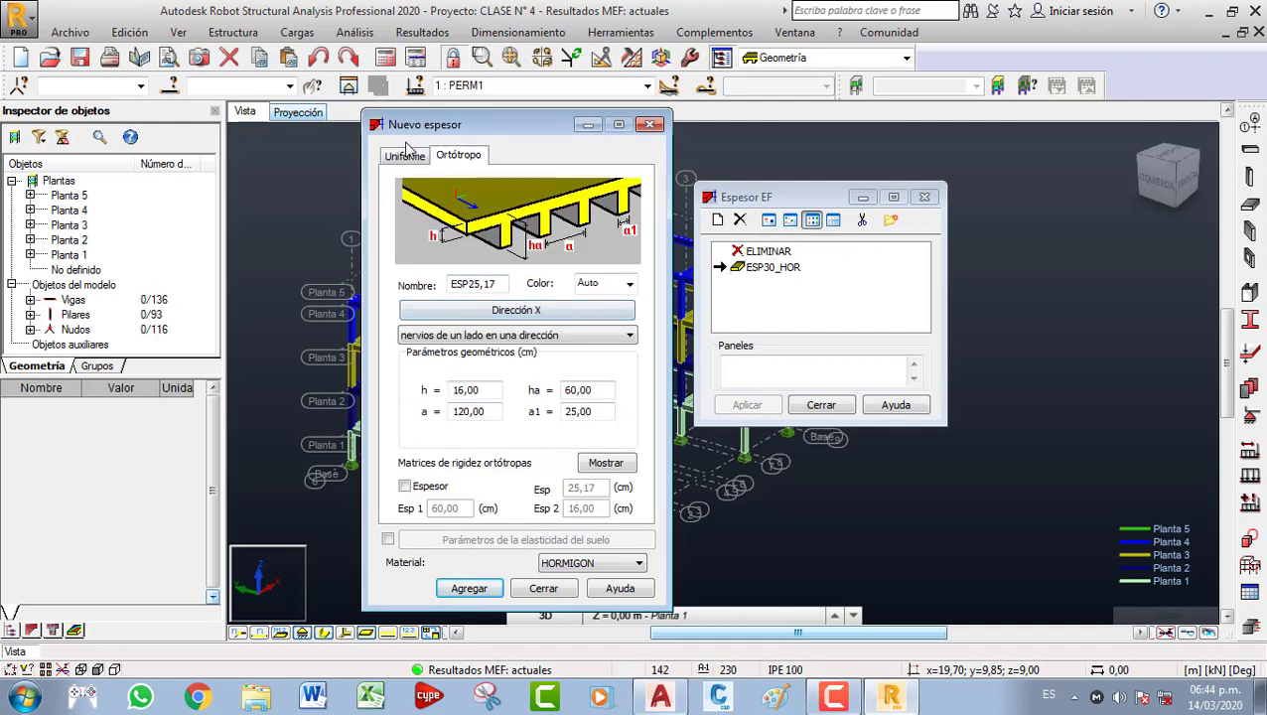
pyautogui.click(407, 156)
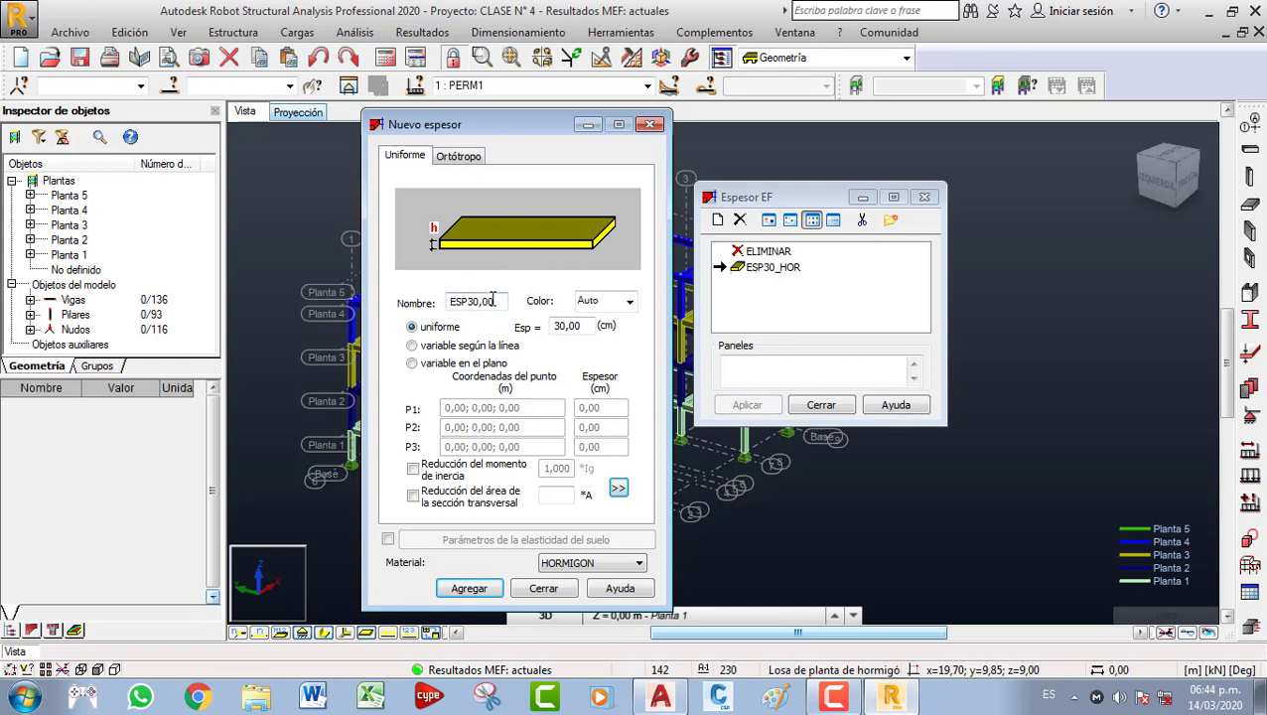
pyautogui.click(587, 326)
pyautogui.moveTo(588, 325); pyautogui.dragTo(538, 328)
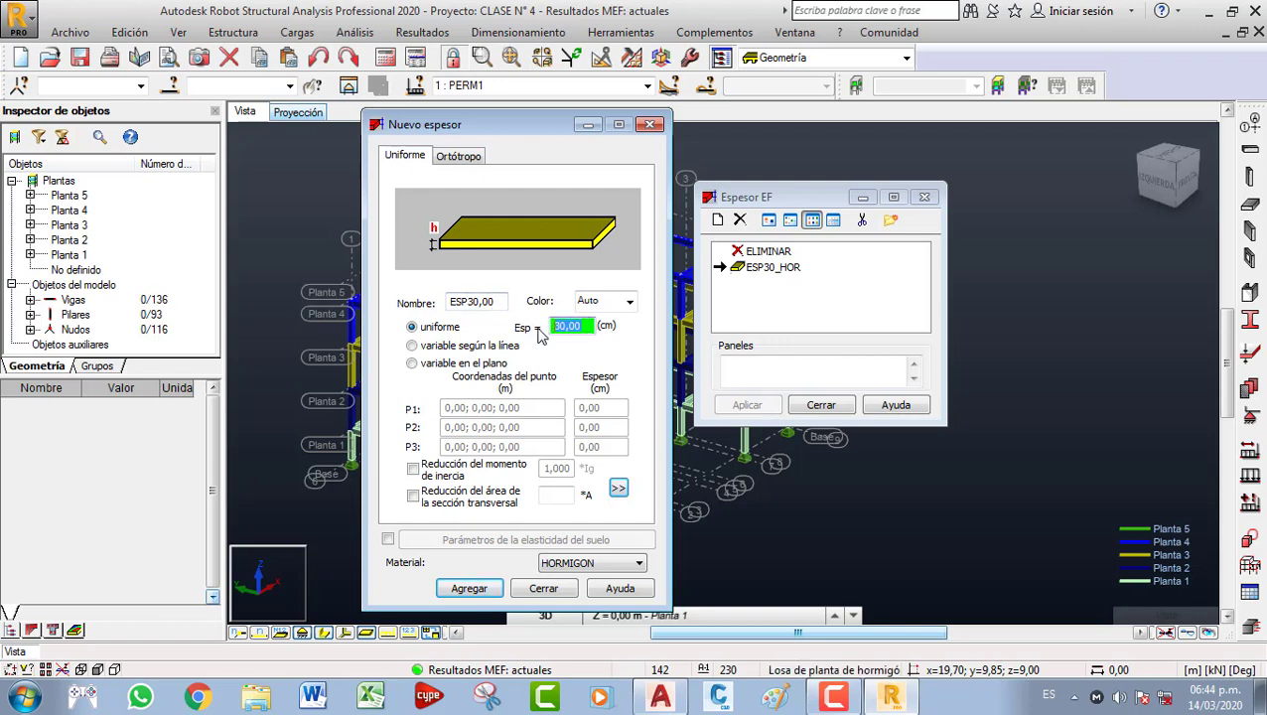
pyautogui.write('15')
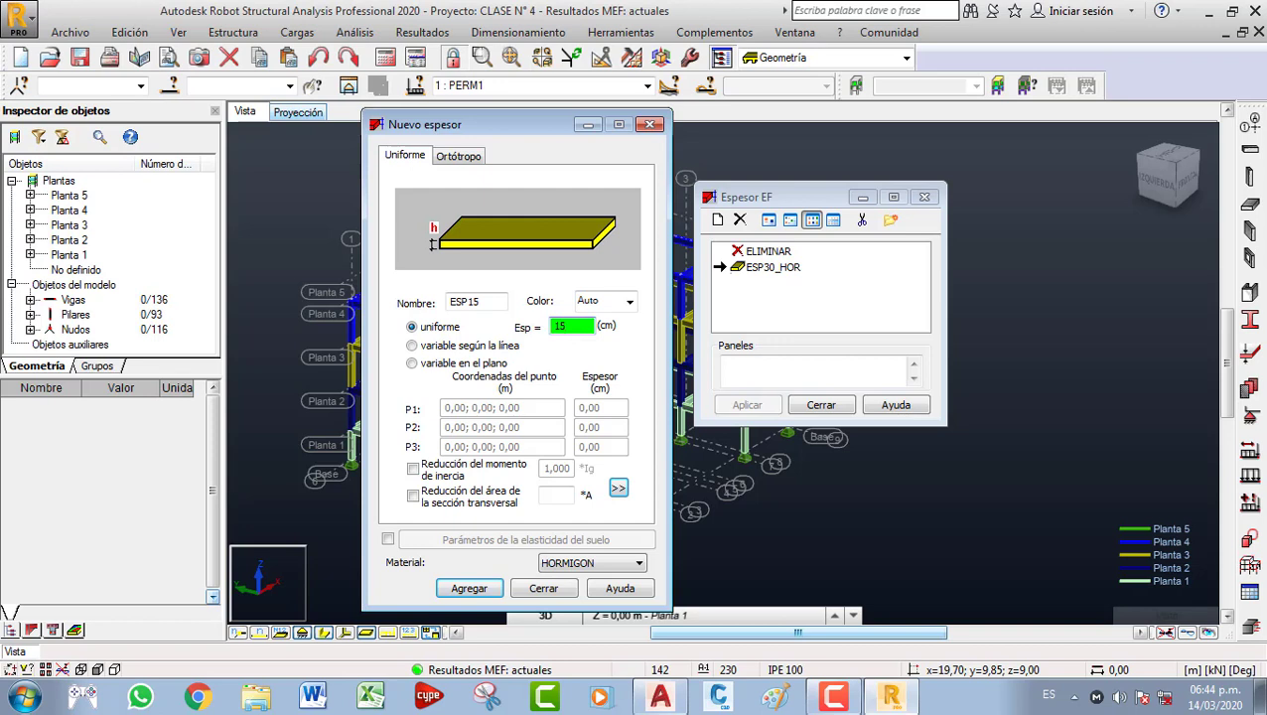
# Check the name and the available display colours of the new thickness, leaving the colour on Auto.
pyautogui.click(486, 304)
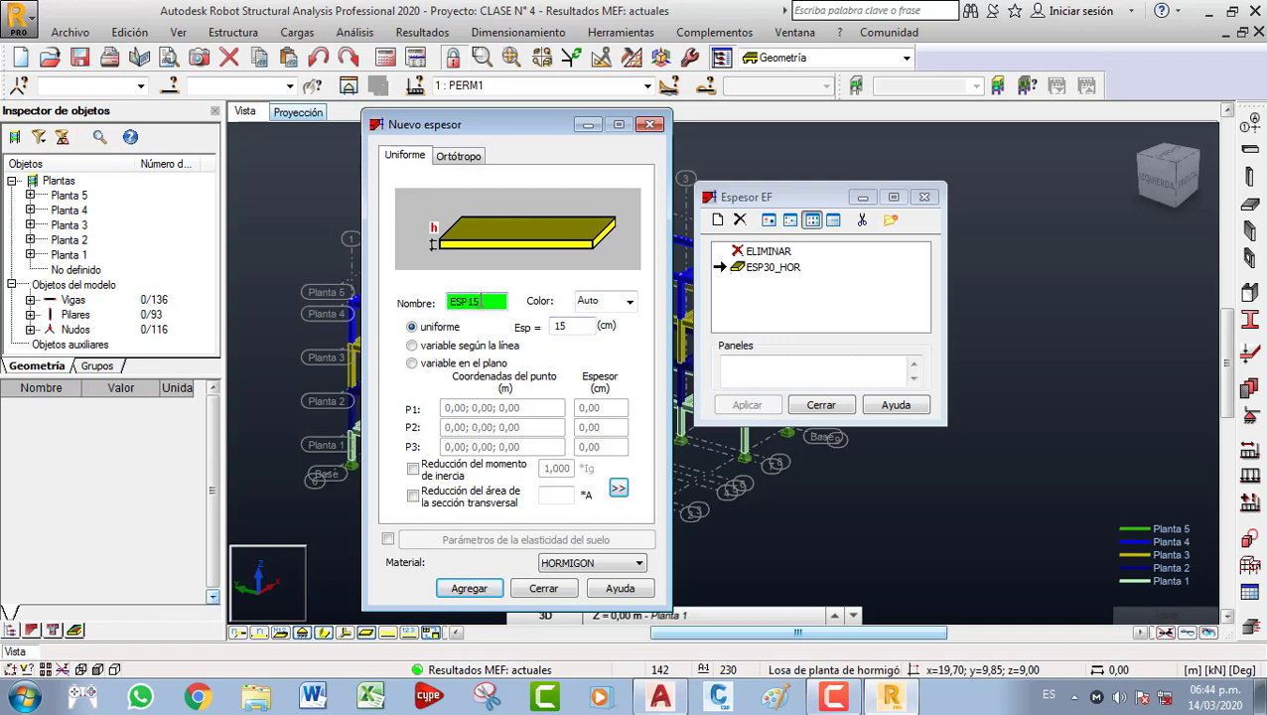
pyautogui.moveTo(484, 301); pyautogui.dragTo(448, 302)
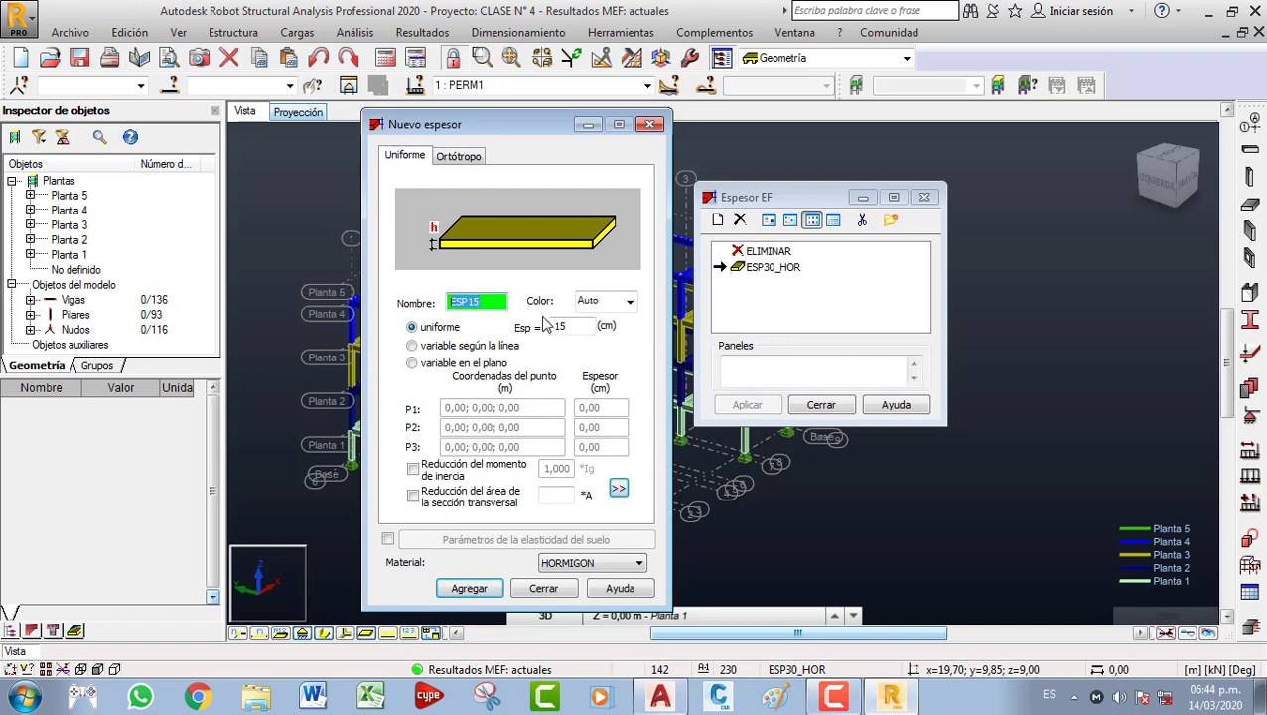
pyautogui.click(628, 301)
pyautogui.click(628, 302)
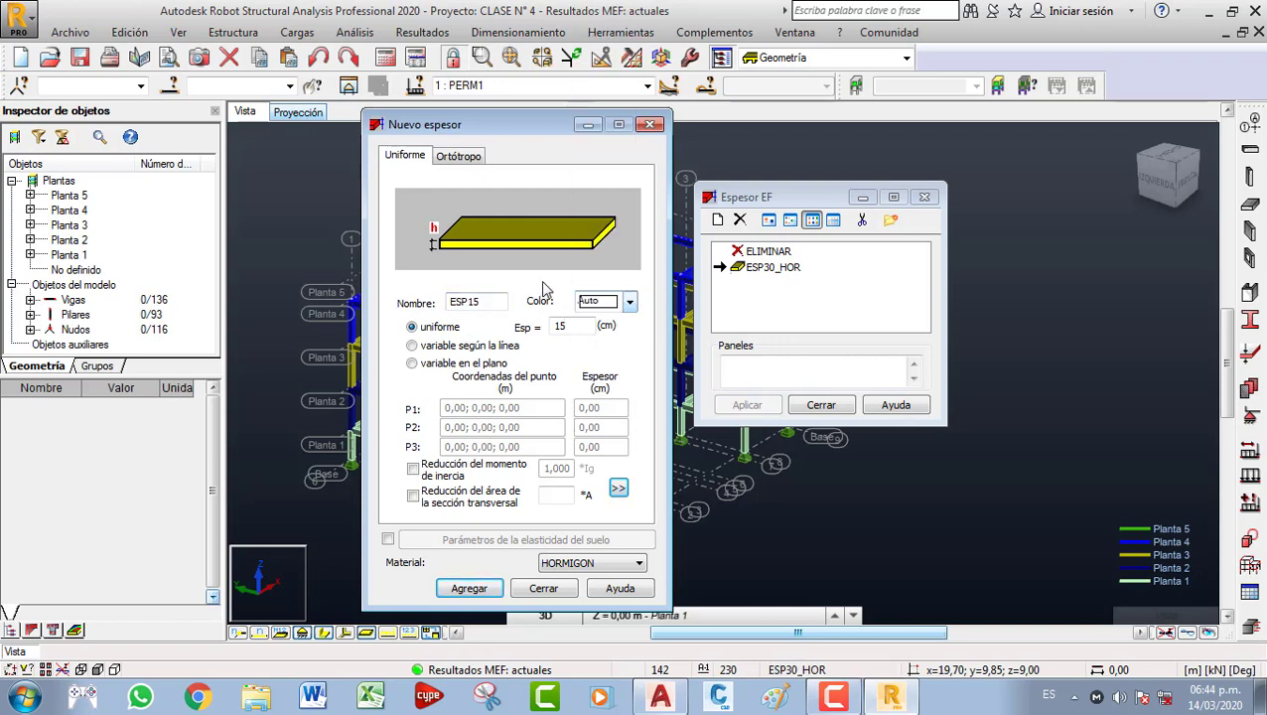
pyautogui.click(629, 303)
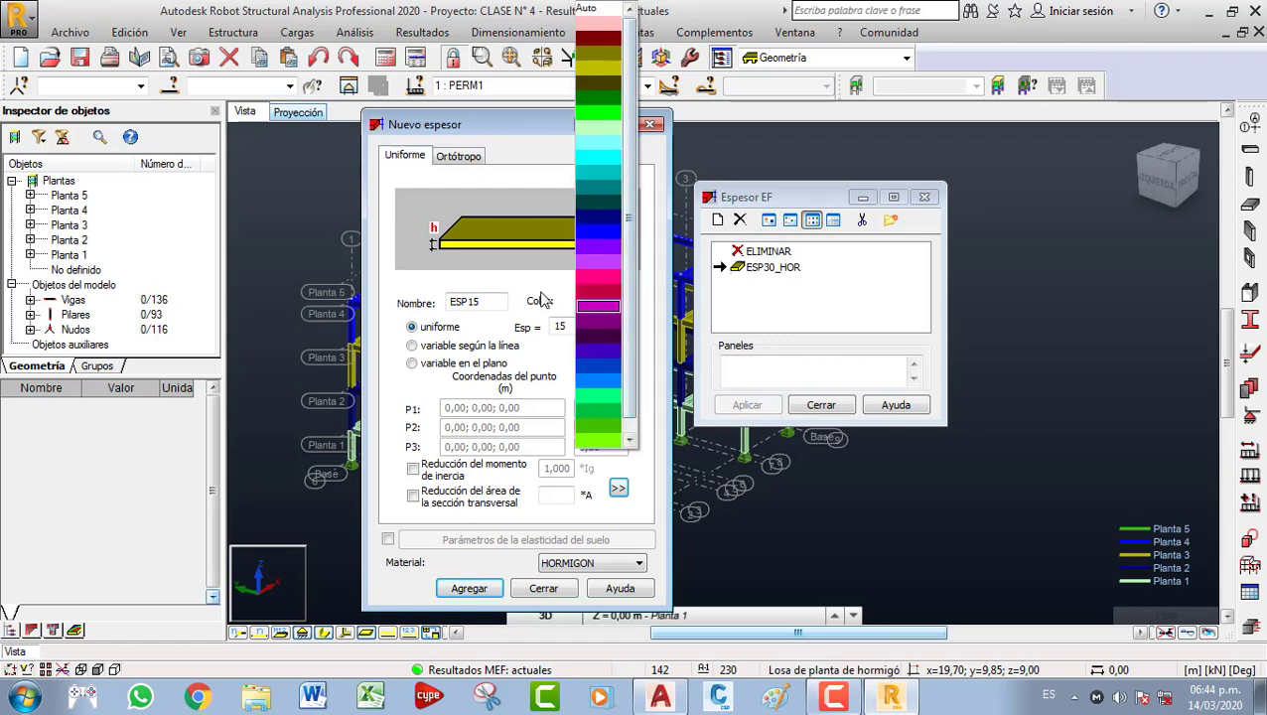
pyautogui.click(613, 319)
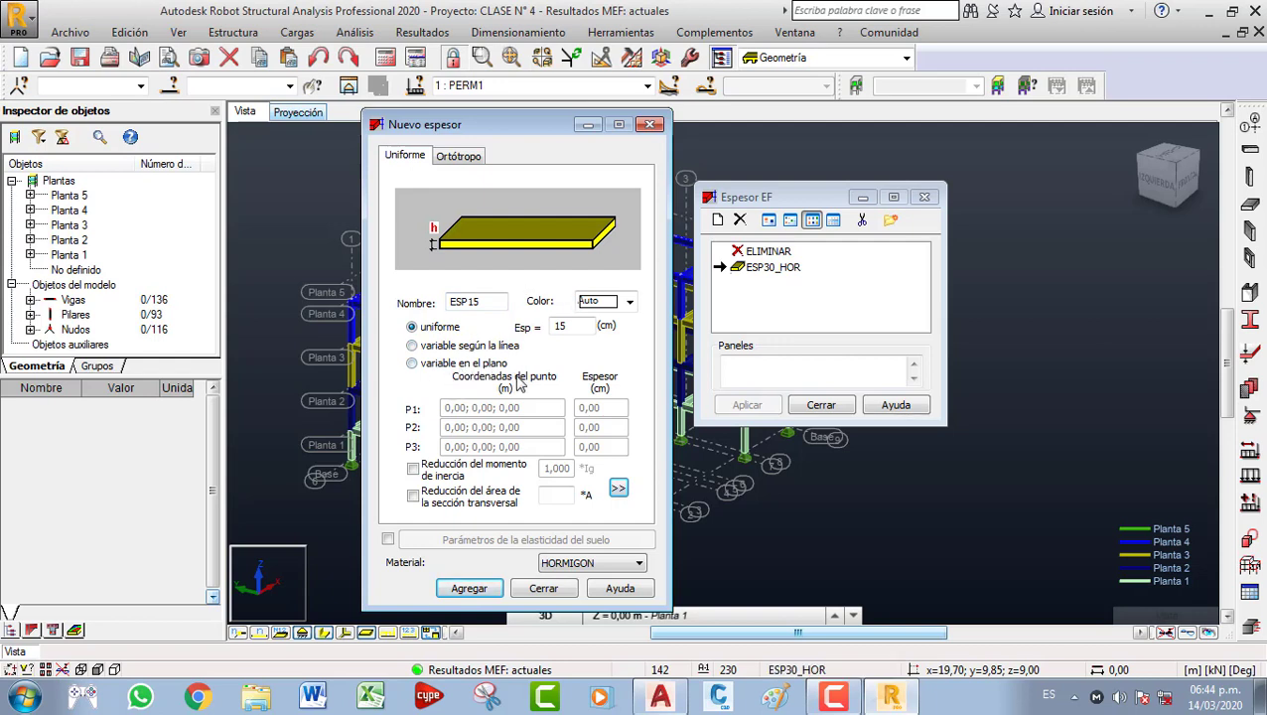
# Compare the thickness types "variable en el plano" and "variable según la línea", and return to "uniforme".
pyautogui.click(448, 364)
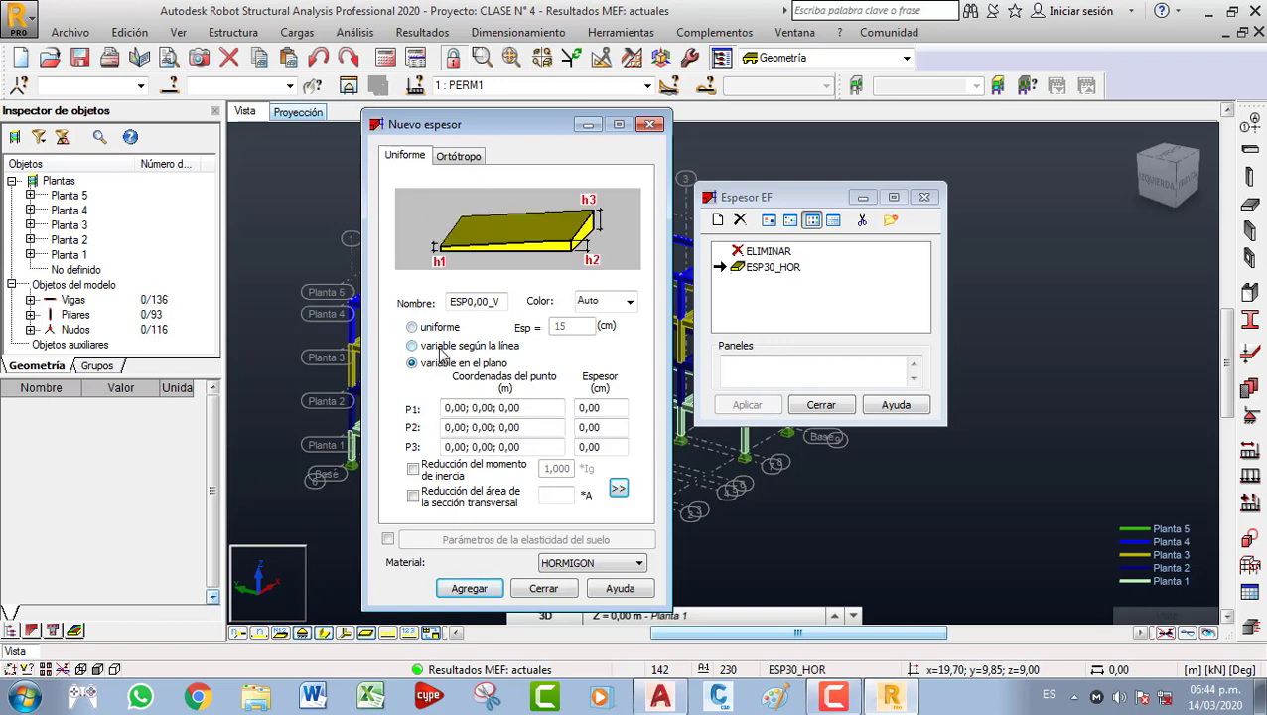
pyautogui.click(443, 347)
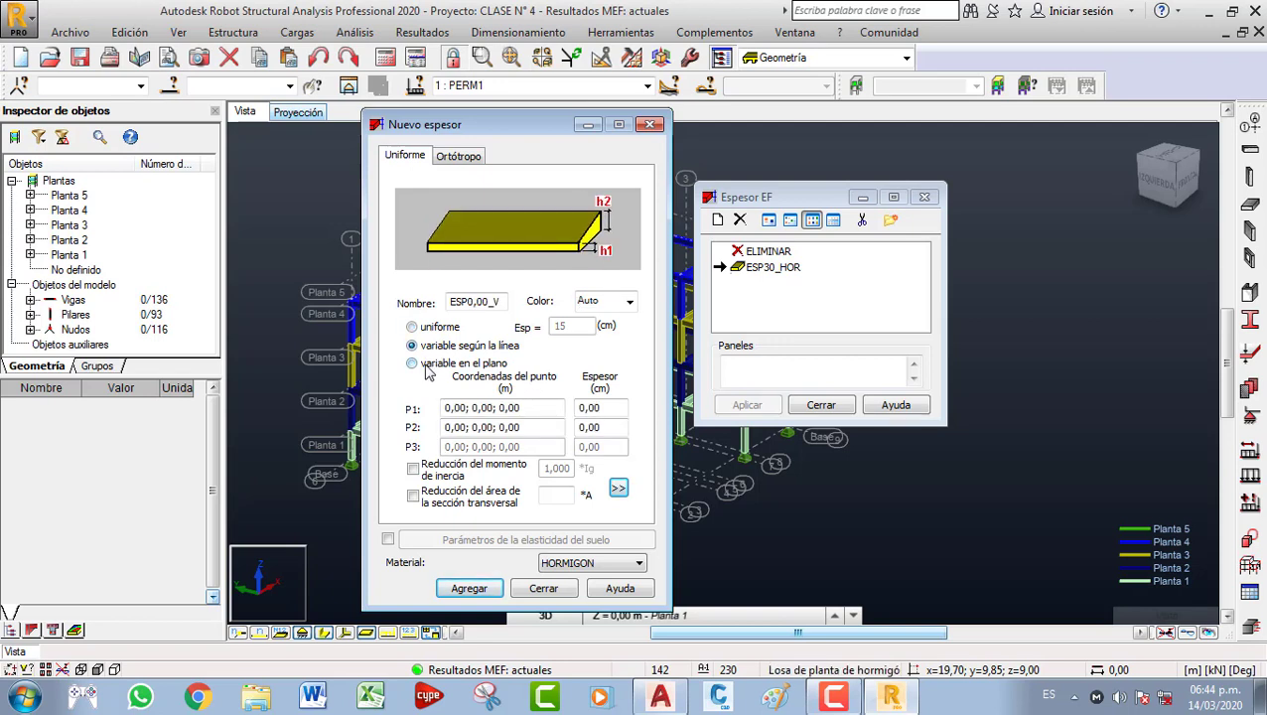
pyautogui.click(427, 364)
pyautogui.click(441, 350)
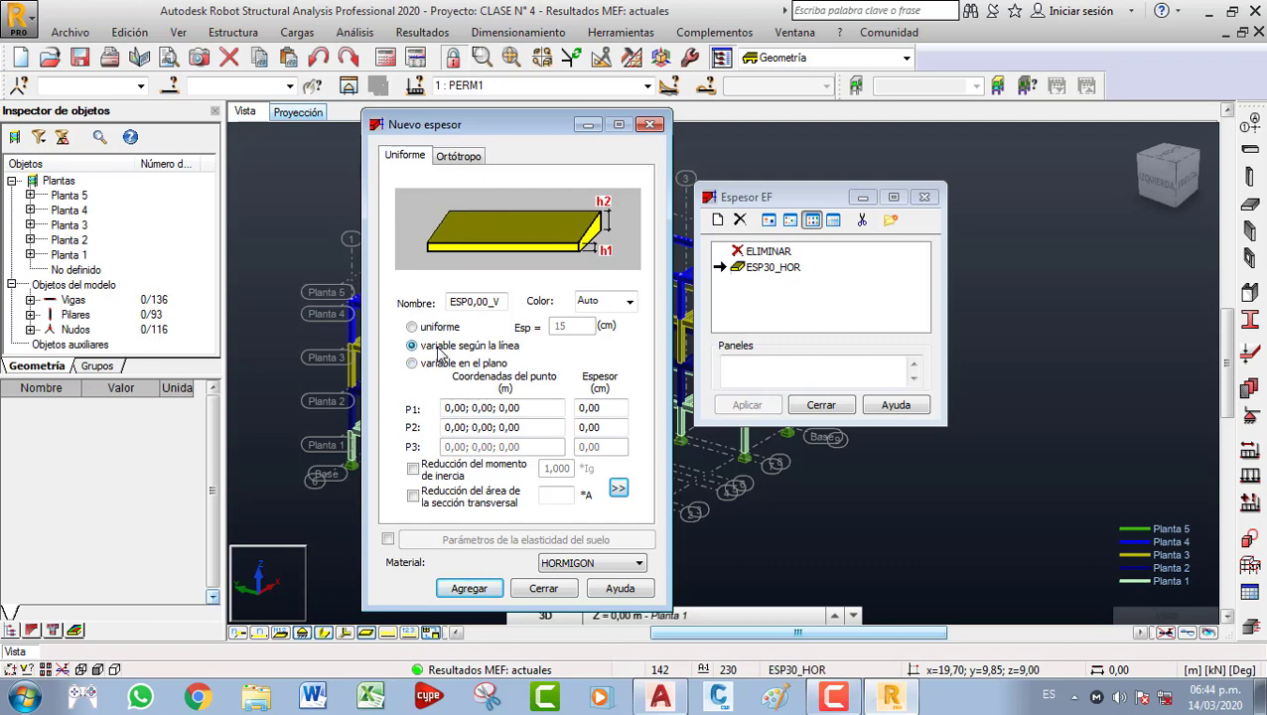
pyautogui.click(437, 329)
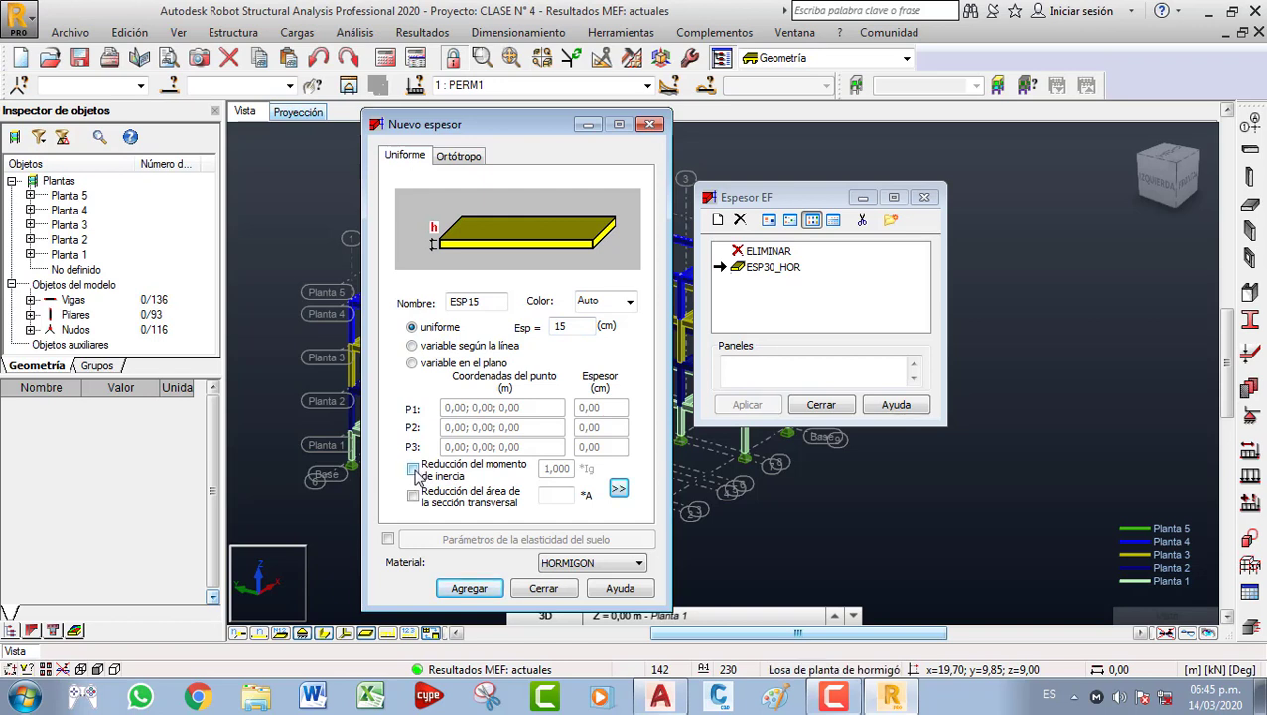
# Try the moment of inertia reduction option, view the orthotropic reduced-stiffness parameters, and return to the uniform definition.
pyautogui.click(413, 470)
pyautogui.click(413, 471)
pyautogui.click(618, 491)
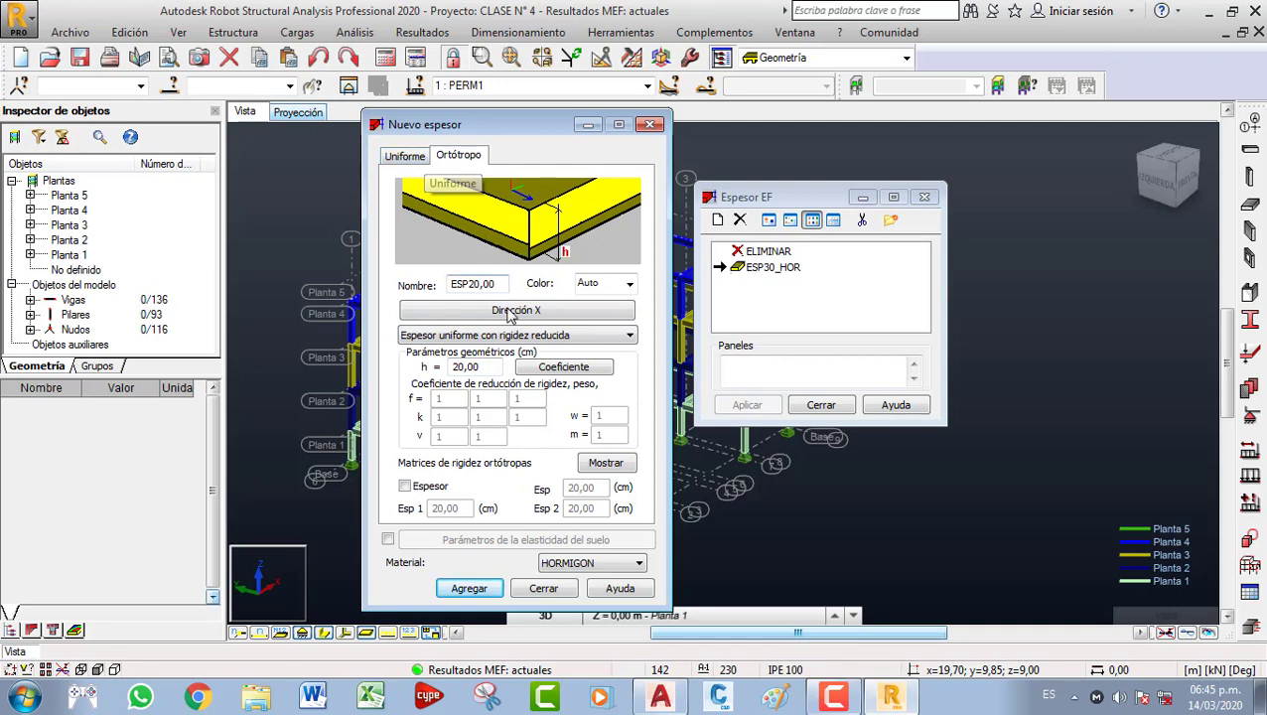
pyautogui.click(408, 156)
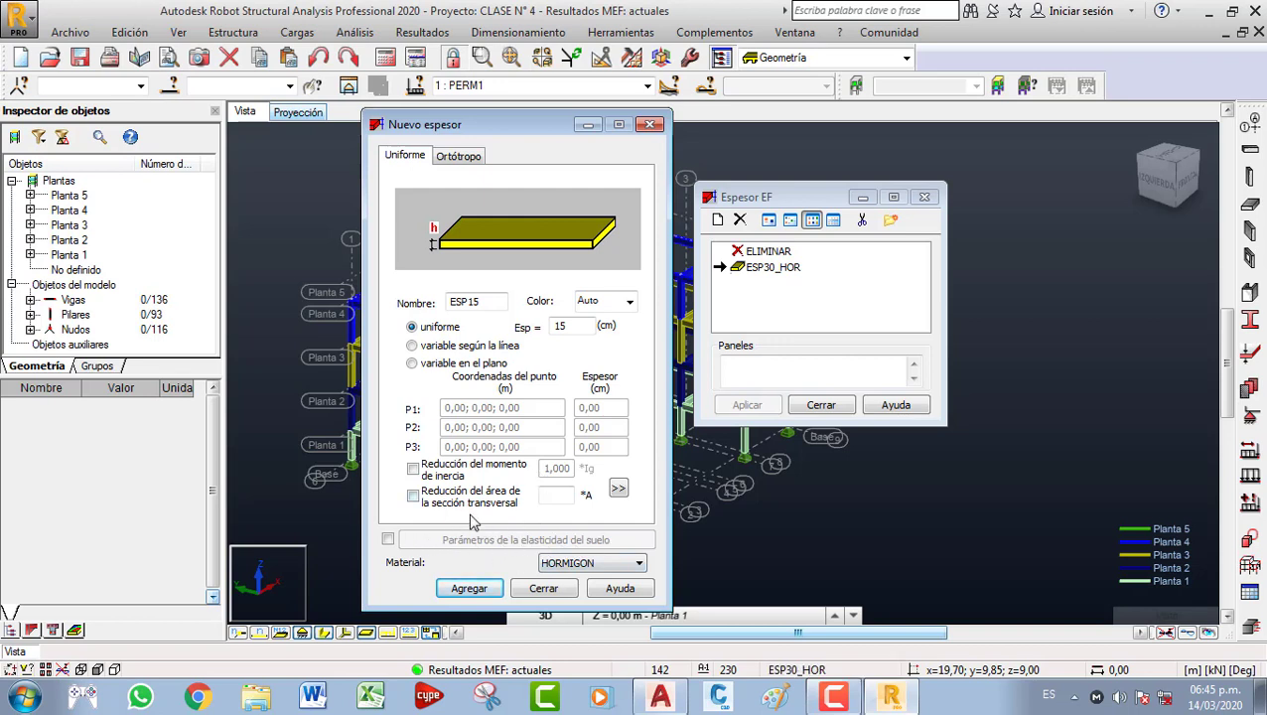
# Assign the material H-250 to the 15 cm thickness ESP15 and add it to the thickness list.
pyautogui.click(559, 564)
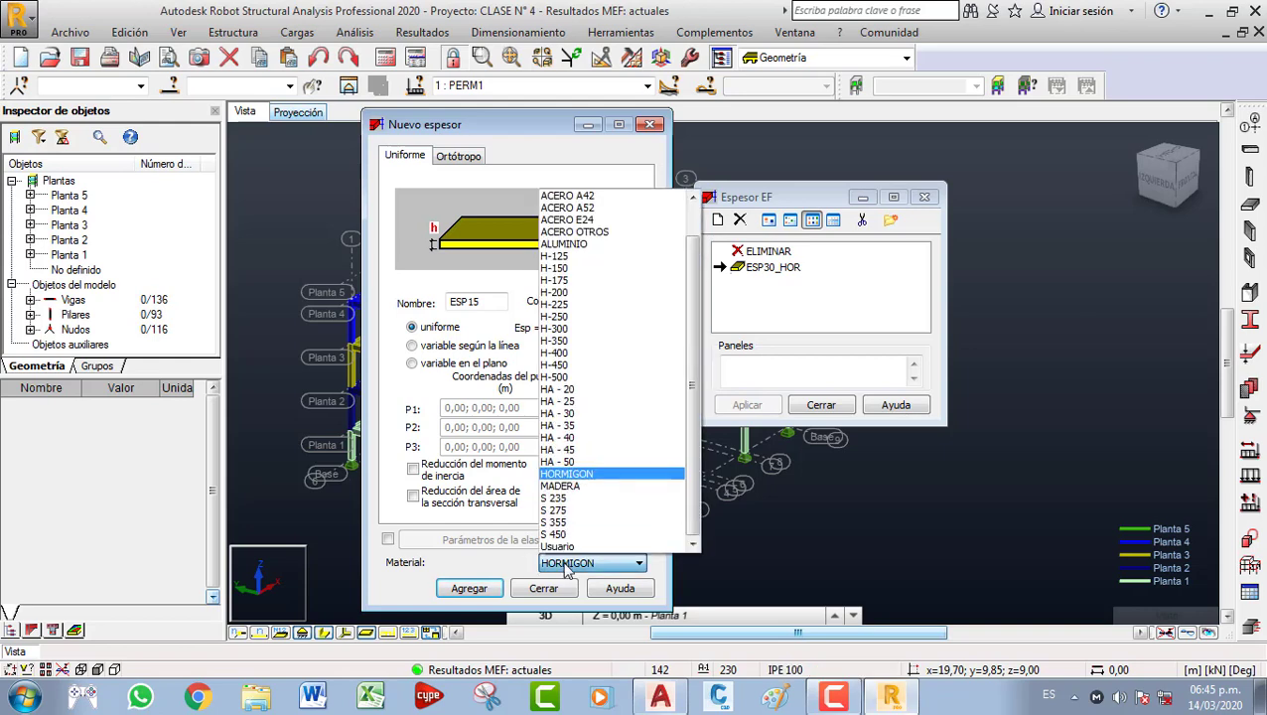
pyautogui.click(565, 317)
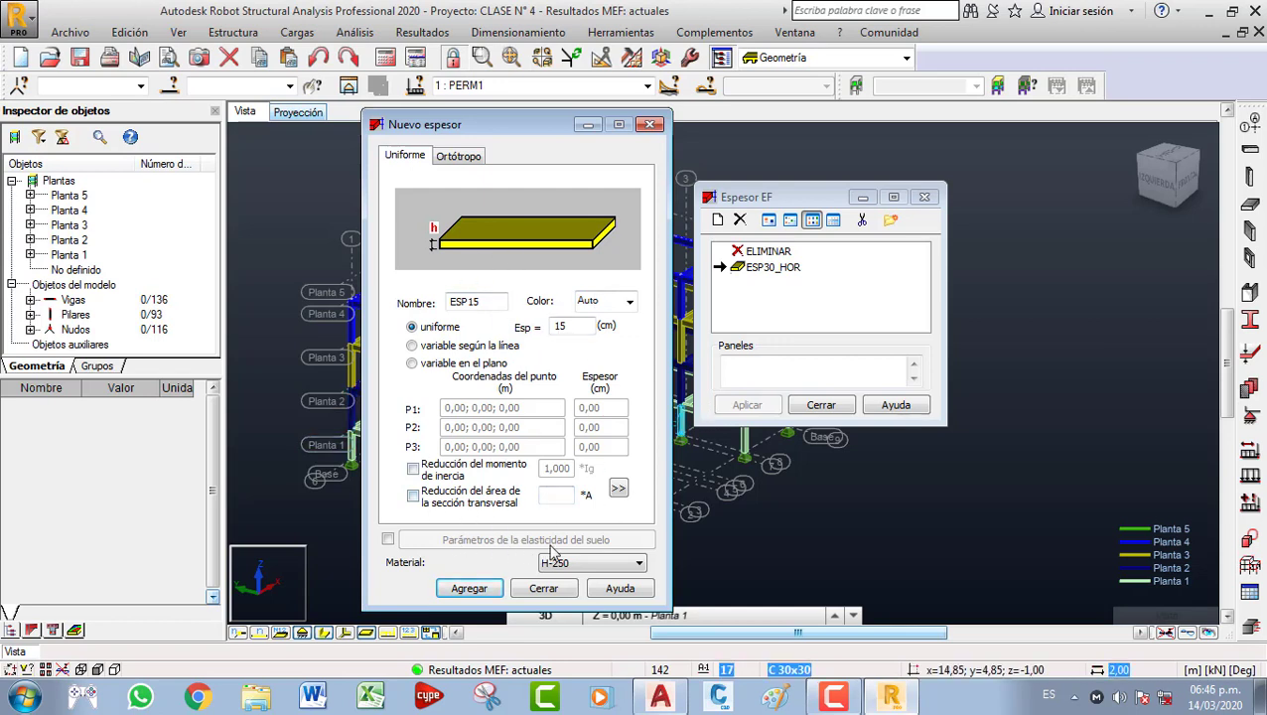
pyautogui.click(487, 589)
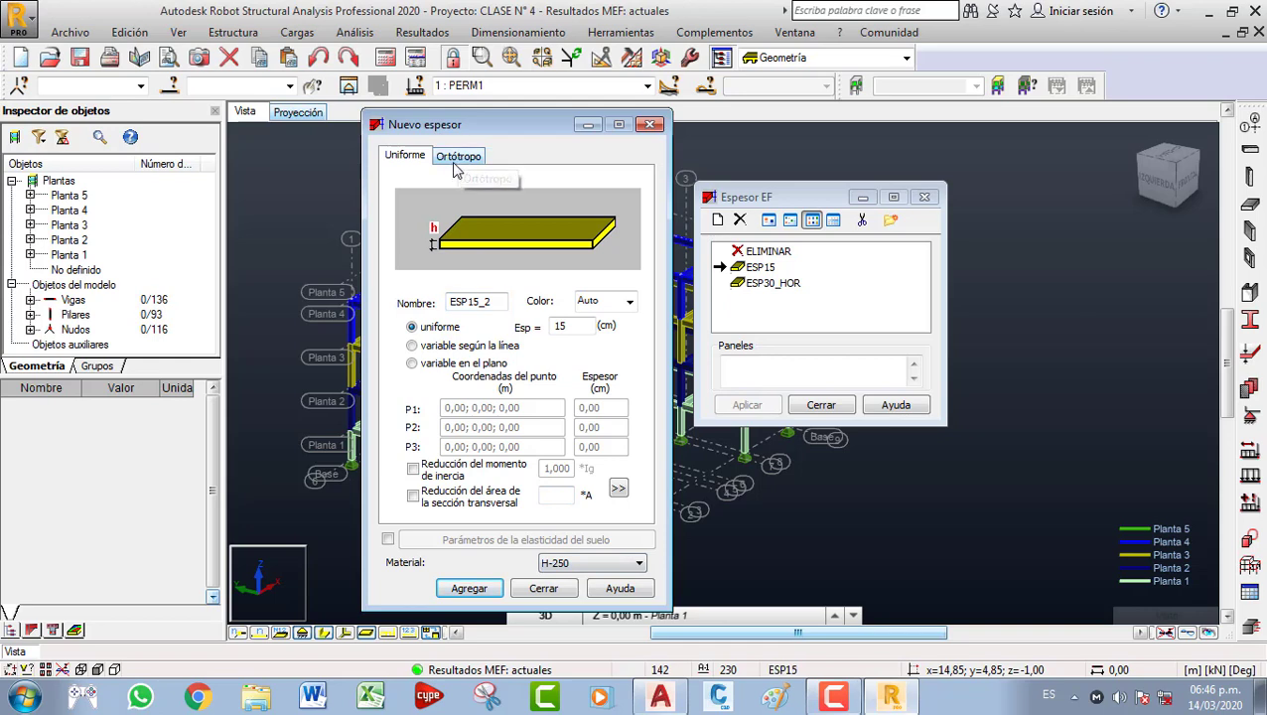
# Close the new thickness definition and the Espesor EF window.
pyautogui.click(587, 124)
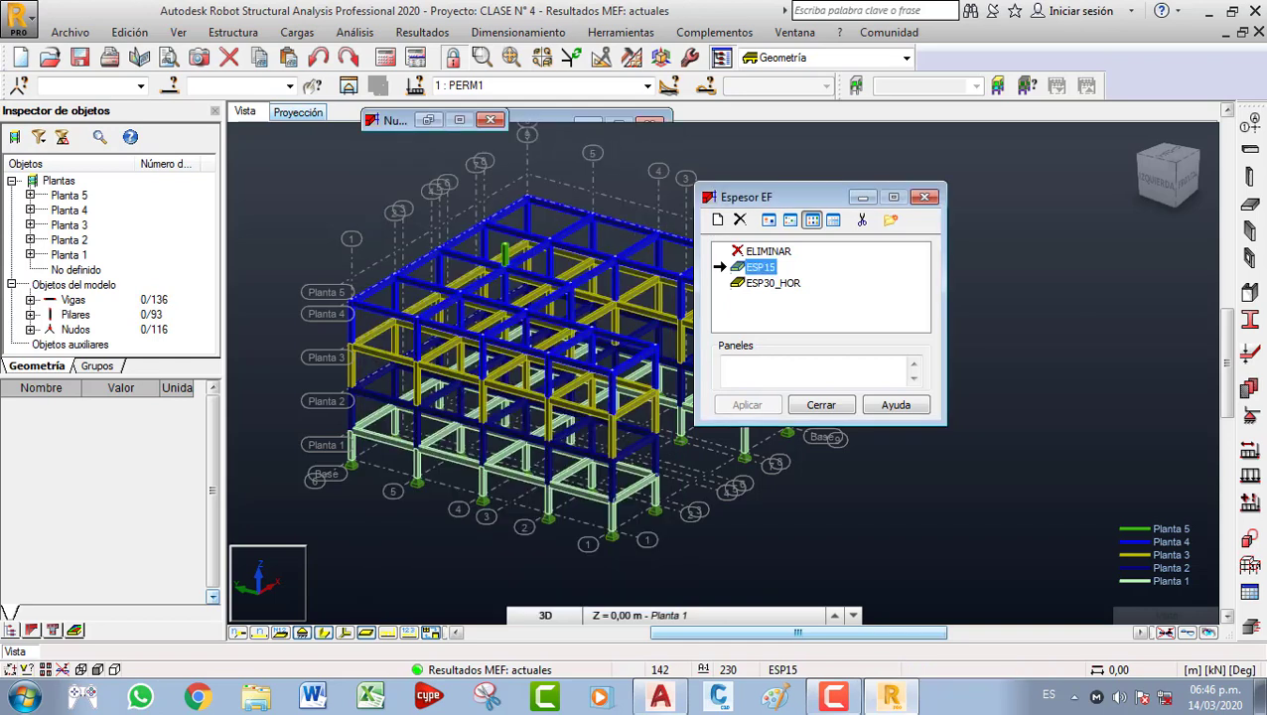
pyautogui.click(428, 119)
pyautogui.click(650, 125)
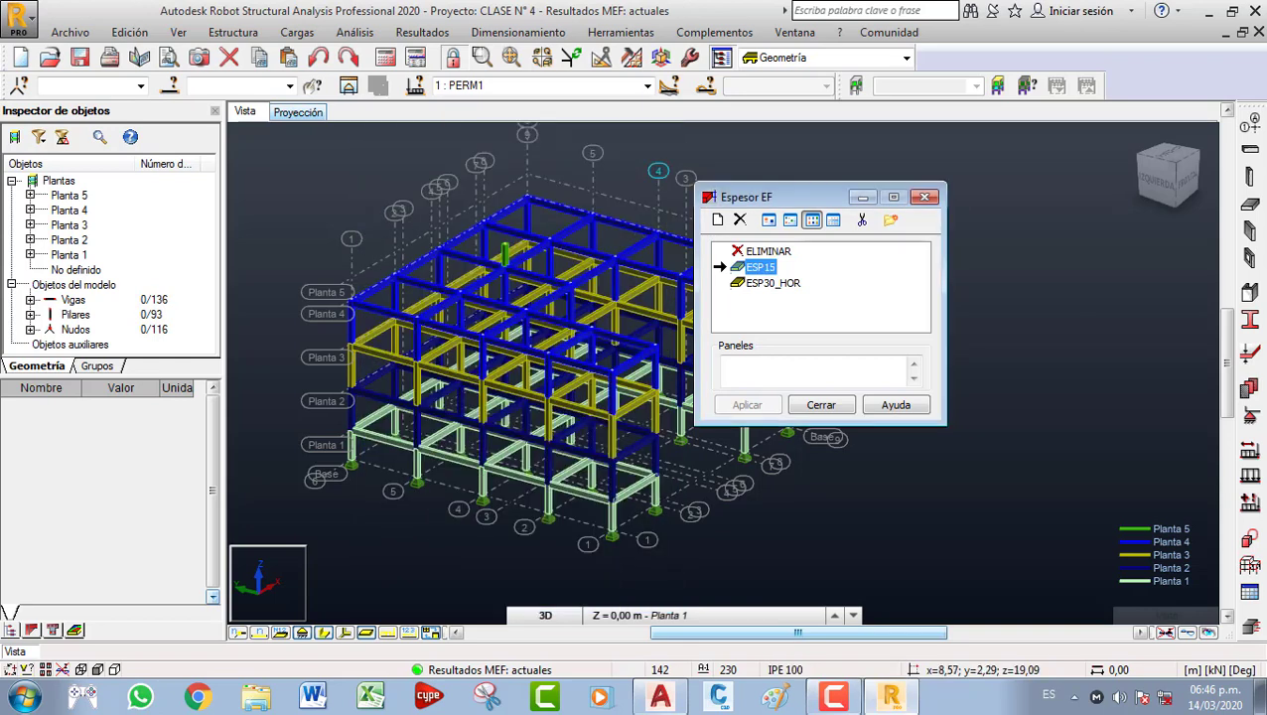
pyautogui.moveTo(784, 197); pyautogui.dragTo(928, 203)
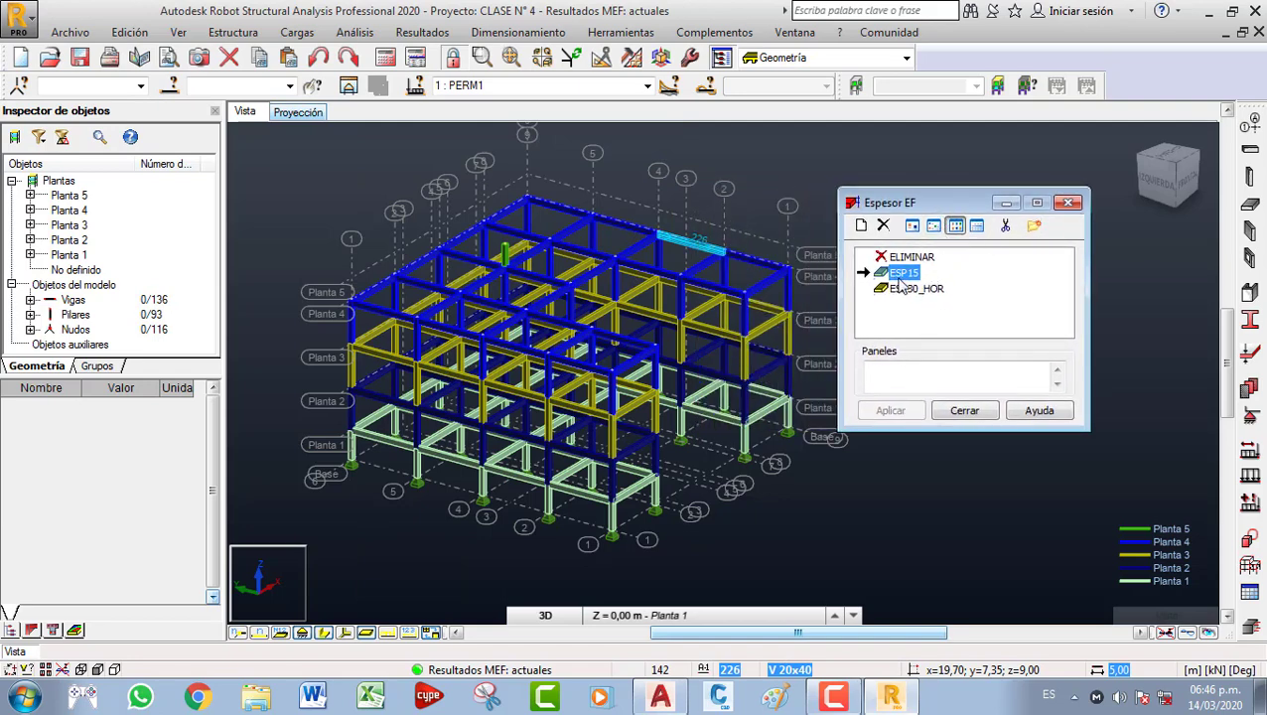
pyautogui.click(1067, 202)
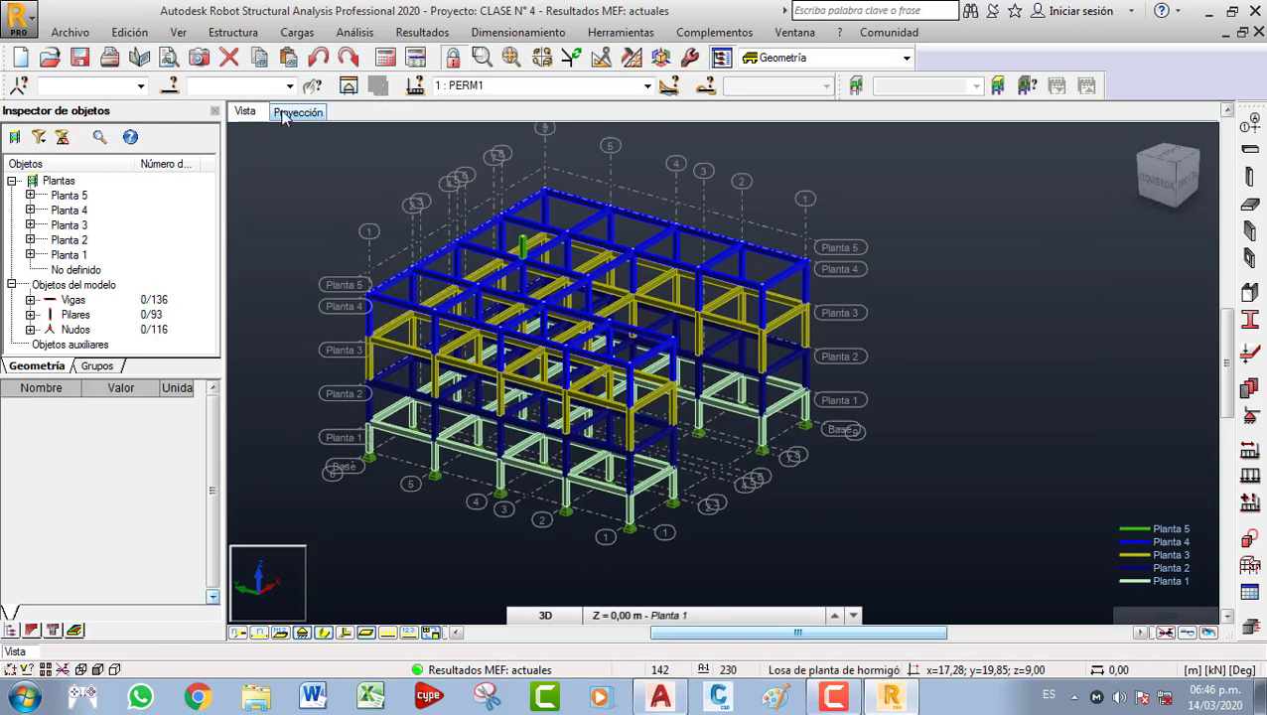
# Display the XY plan projection of Planta 2 at Z = 3,00 m with its whole beam grid in view.
pyautogui.click(300, 113)
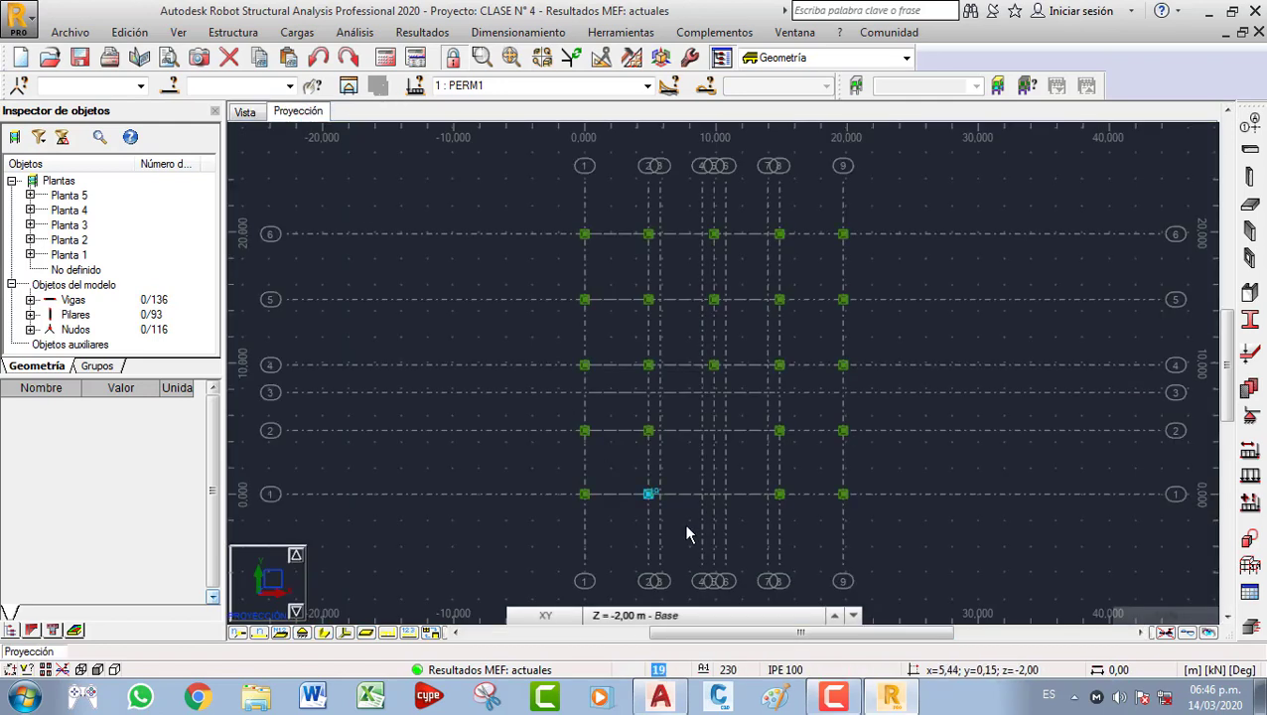
pyautogui.click(648, 614)
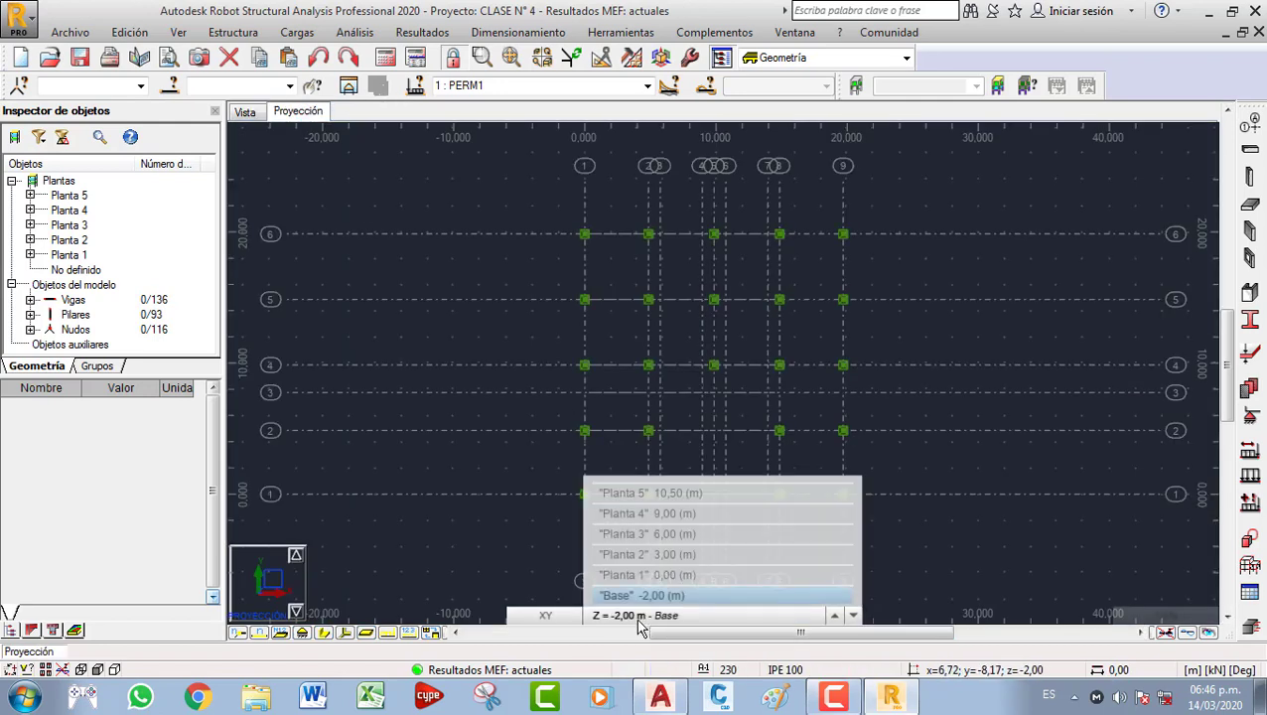
pyautogui.click(680, 556)
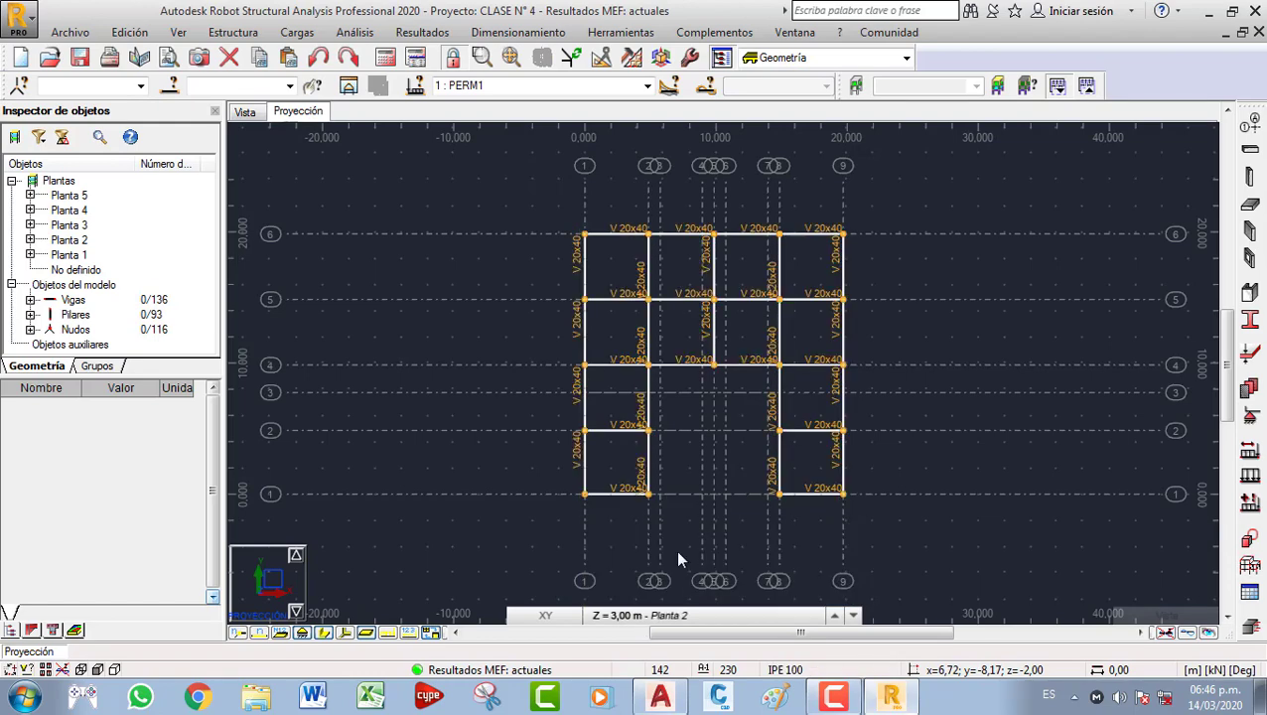
pyautogui.scroll(2, 595, 436)
pyautogui.scroll(1, 622, 442)
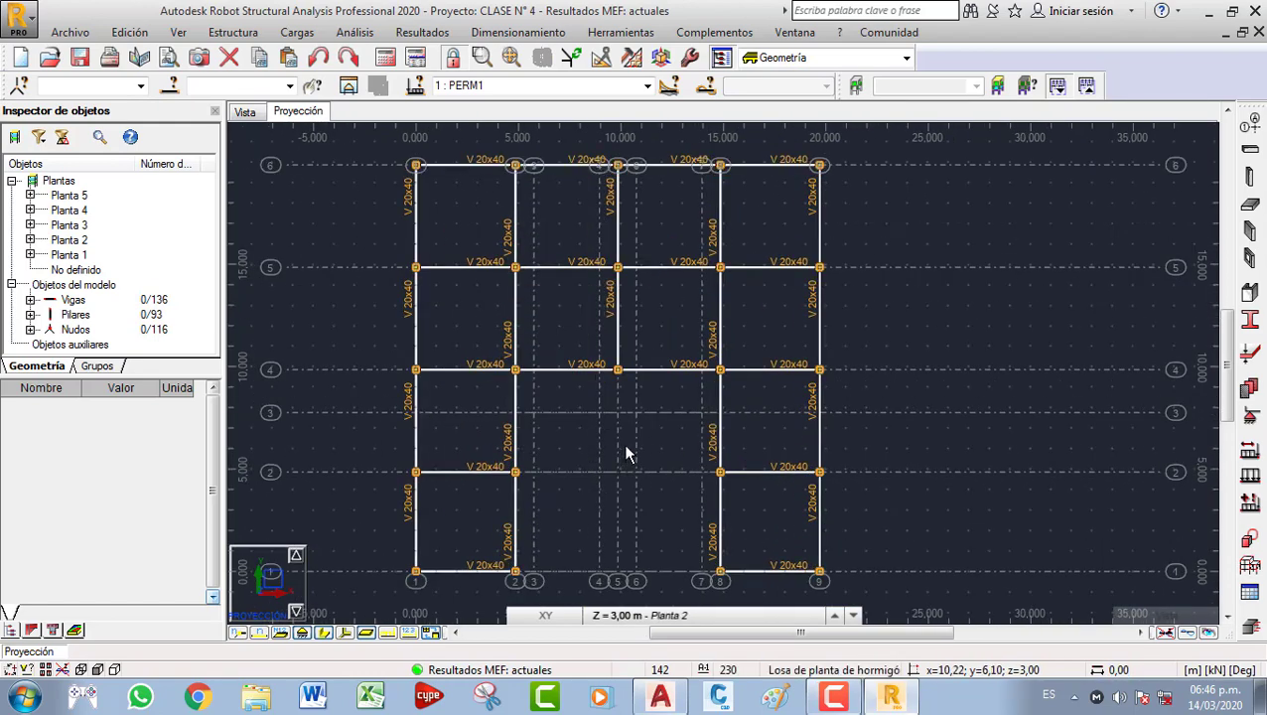
pyautogui.scroll(-1, 615, 450)
pyautogui.moveTo(615, 451); pyautogui.dragTo(581, 429, button='middle')
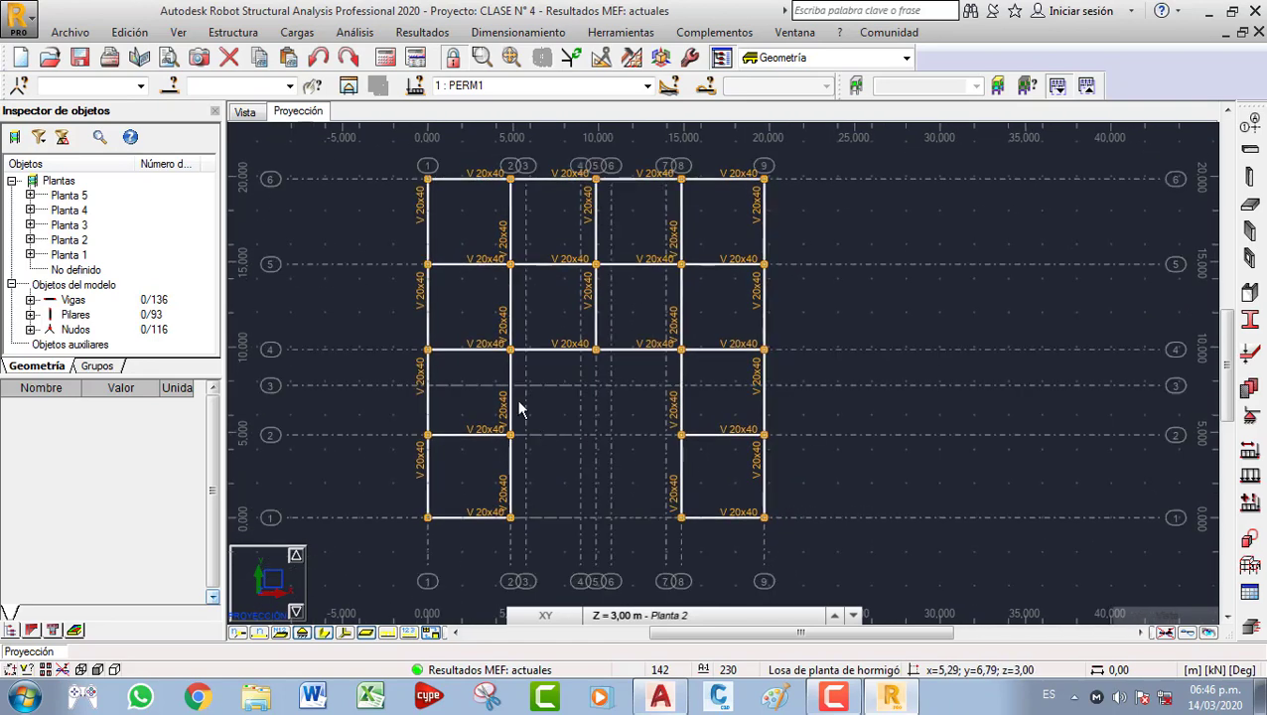
# Open the floor slab definition (Losa de planta) and assign it the thickness ESP15.
pyautogui.click(1256, 207)
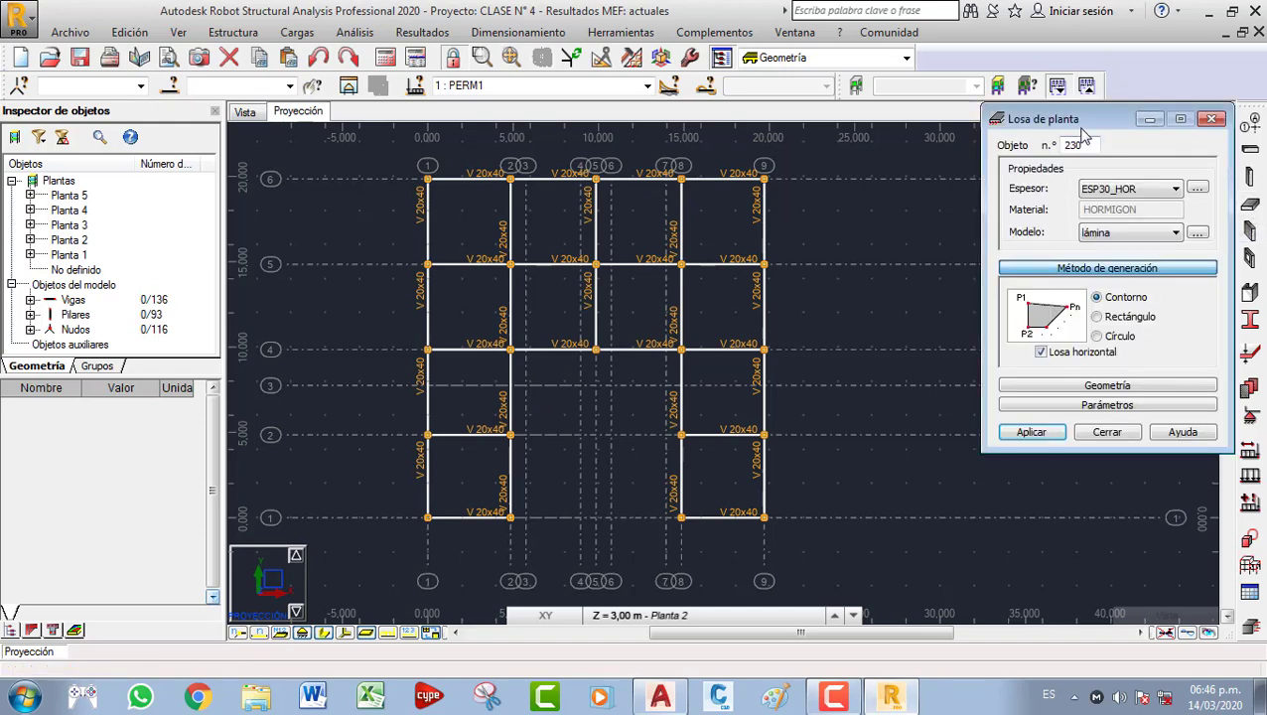
pyautogui.moveTo(1092, 112); pyautogui.dragTo(985, 194)
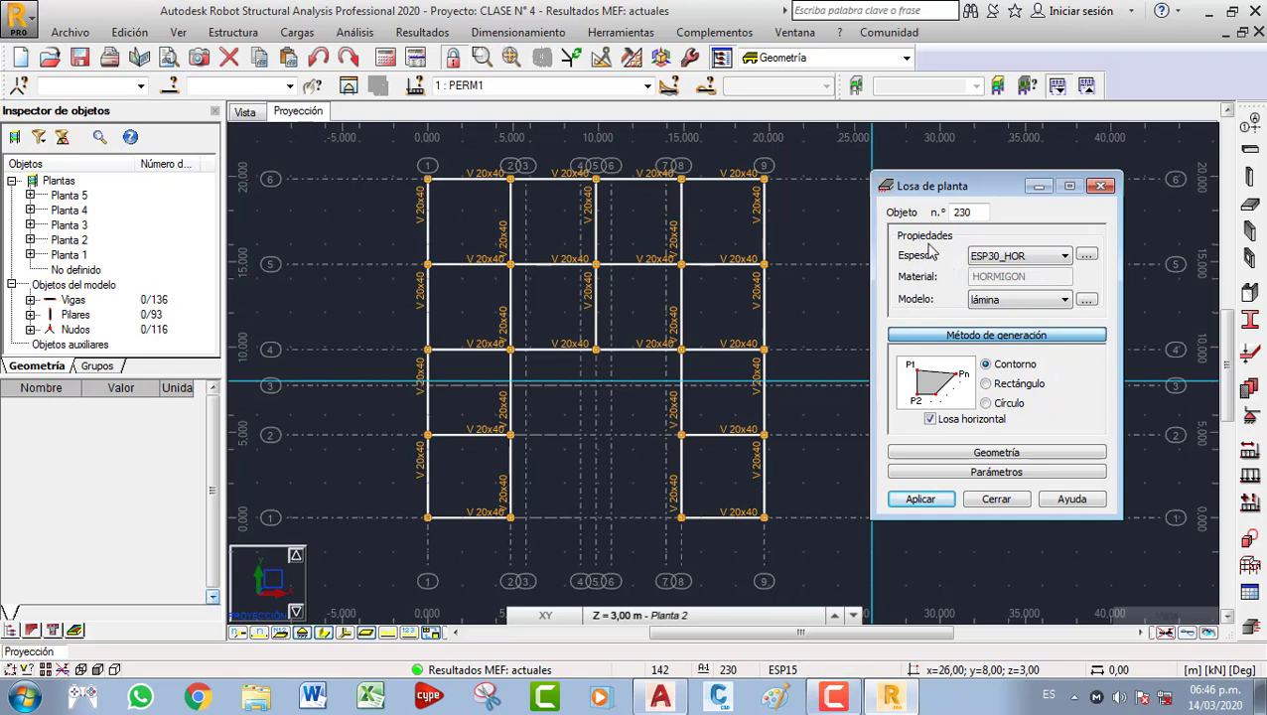
pyautogui.click(1037, 257)
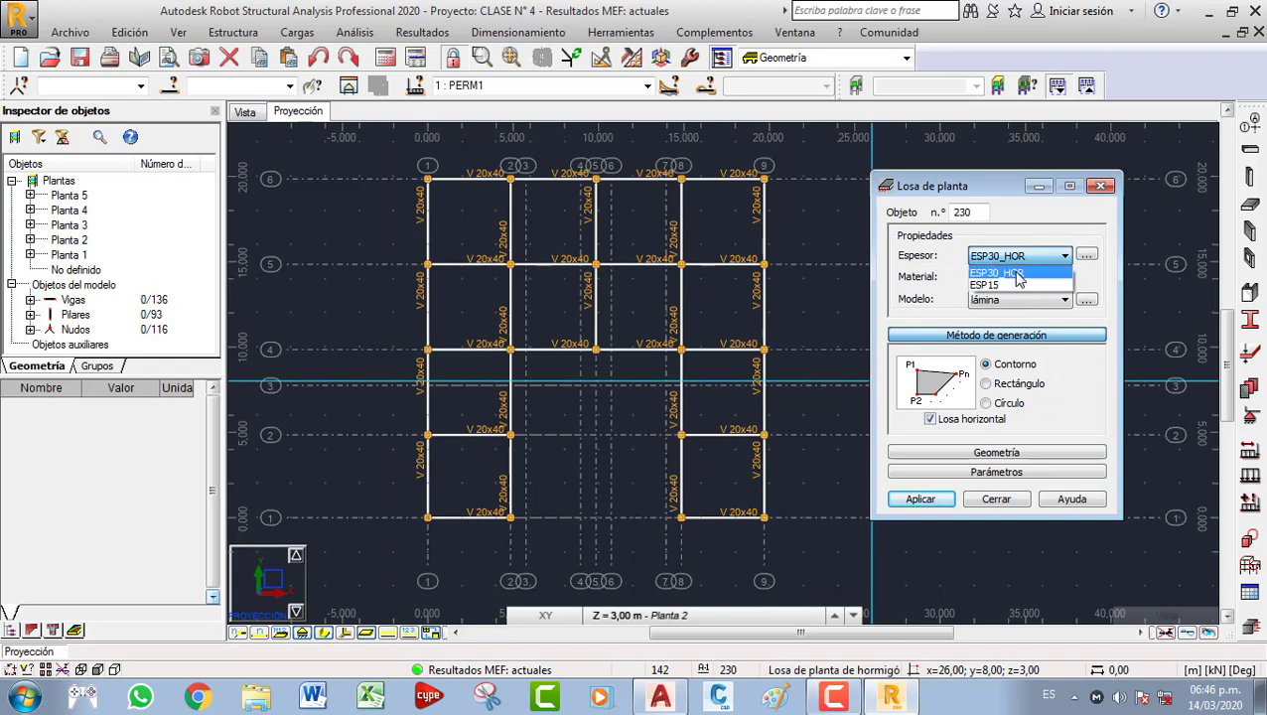
pyautogui.click(1019, 256)
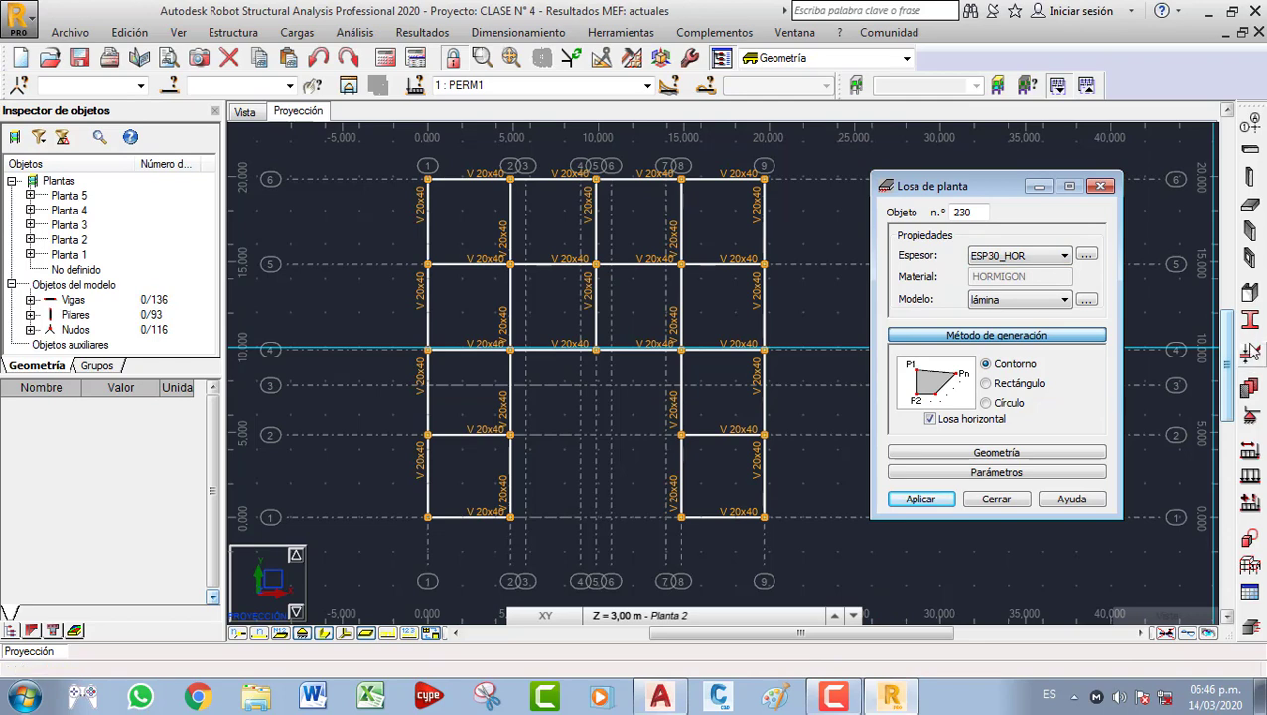
pyautogui.click(1040, 260)
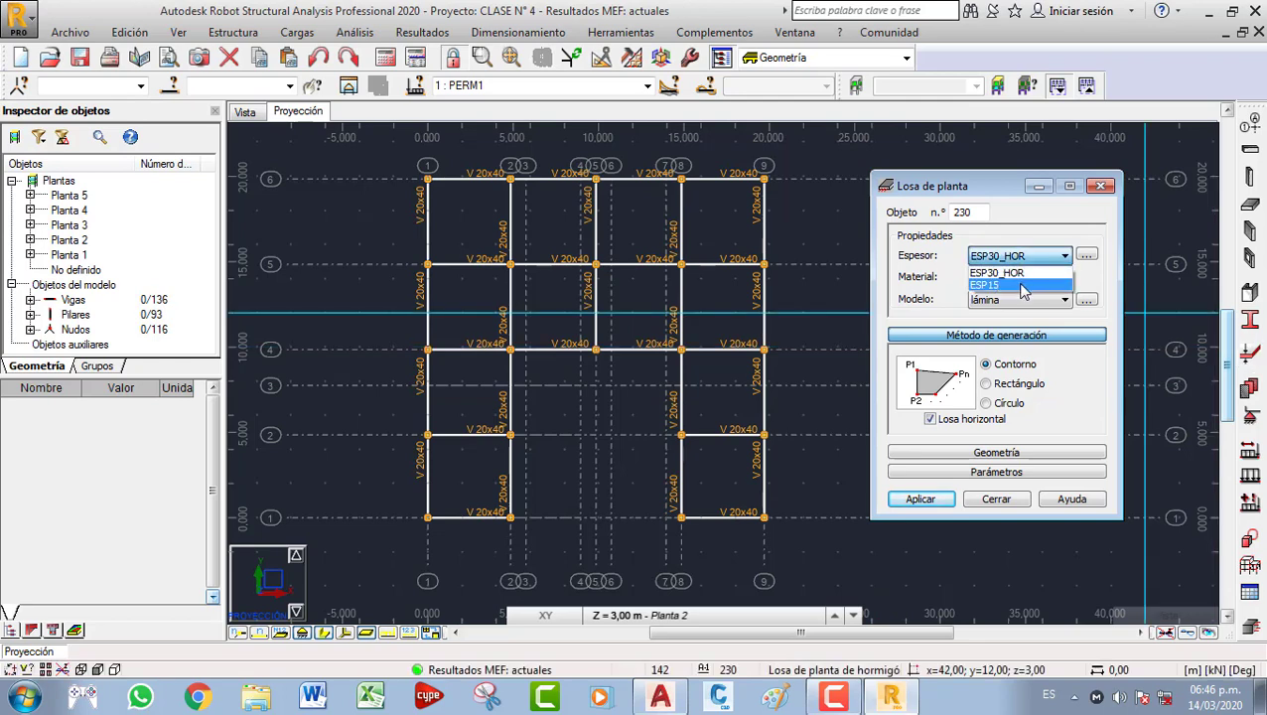
pyautogui.click(1020, 285)
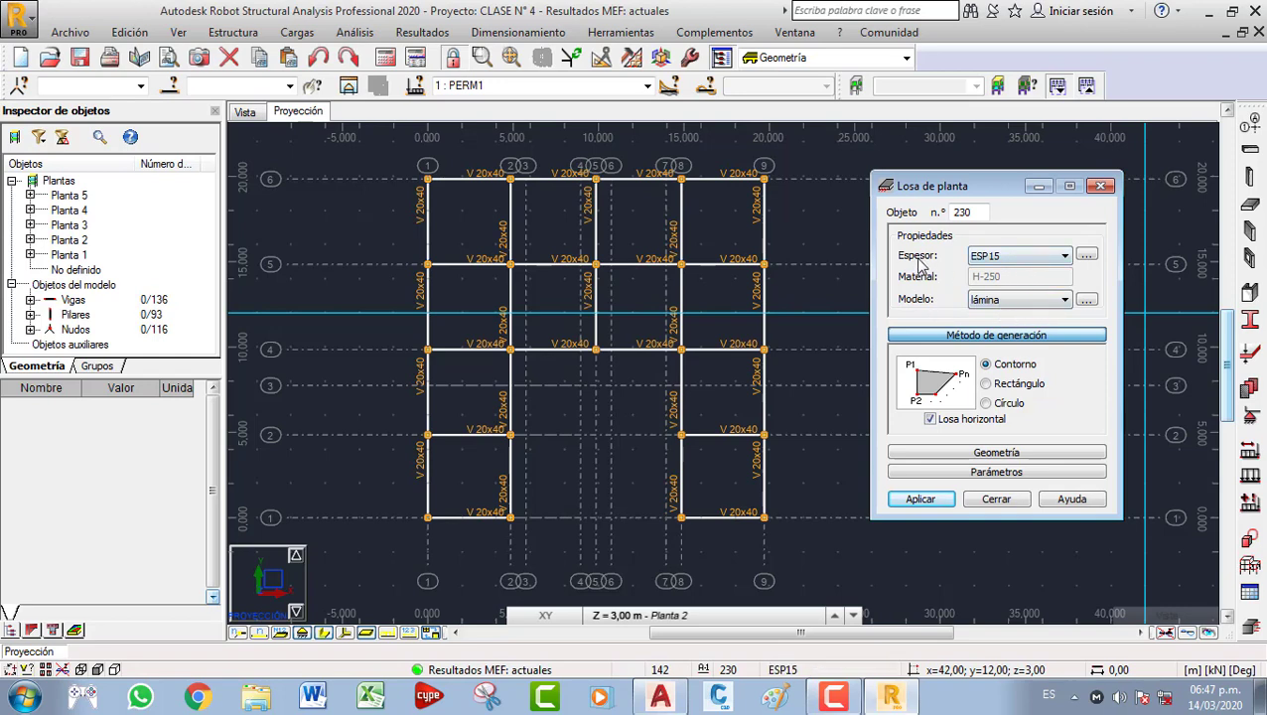
# Check the definition of the thickness ESP15 from the floor slab settings and close it.
pyautogui.click(1086, 256)
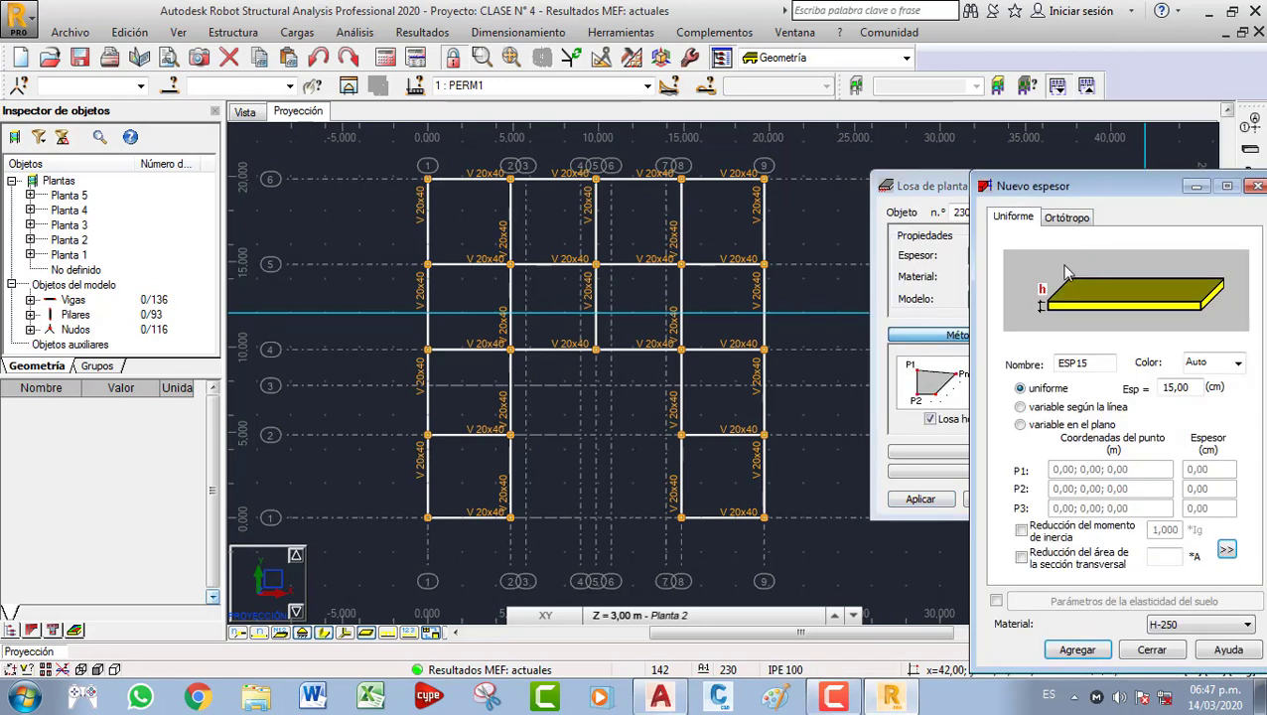
pyautogui.moveTo(1119, 194); pyautogui.dragTo(686, 129)
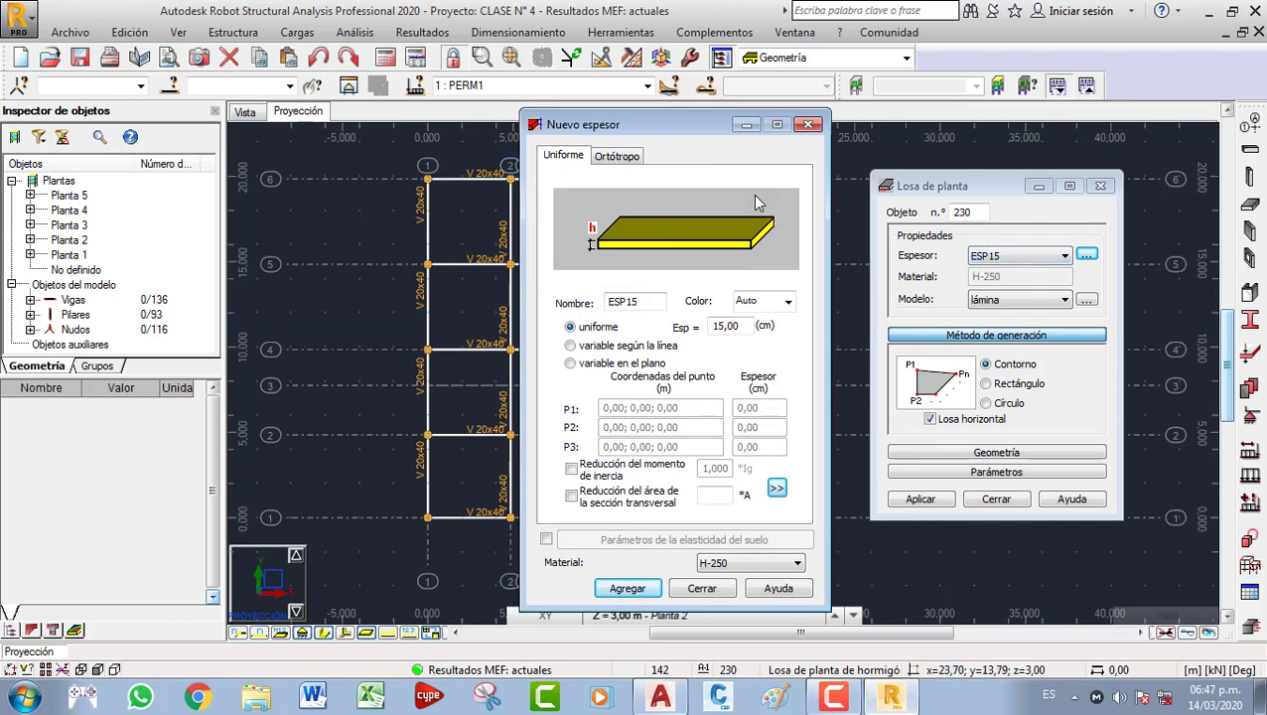
pyautogui.click(808, 125)
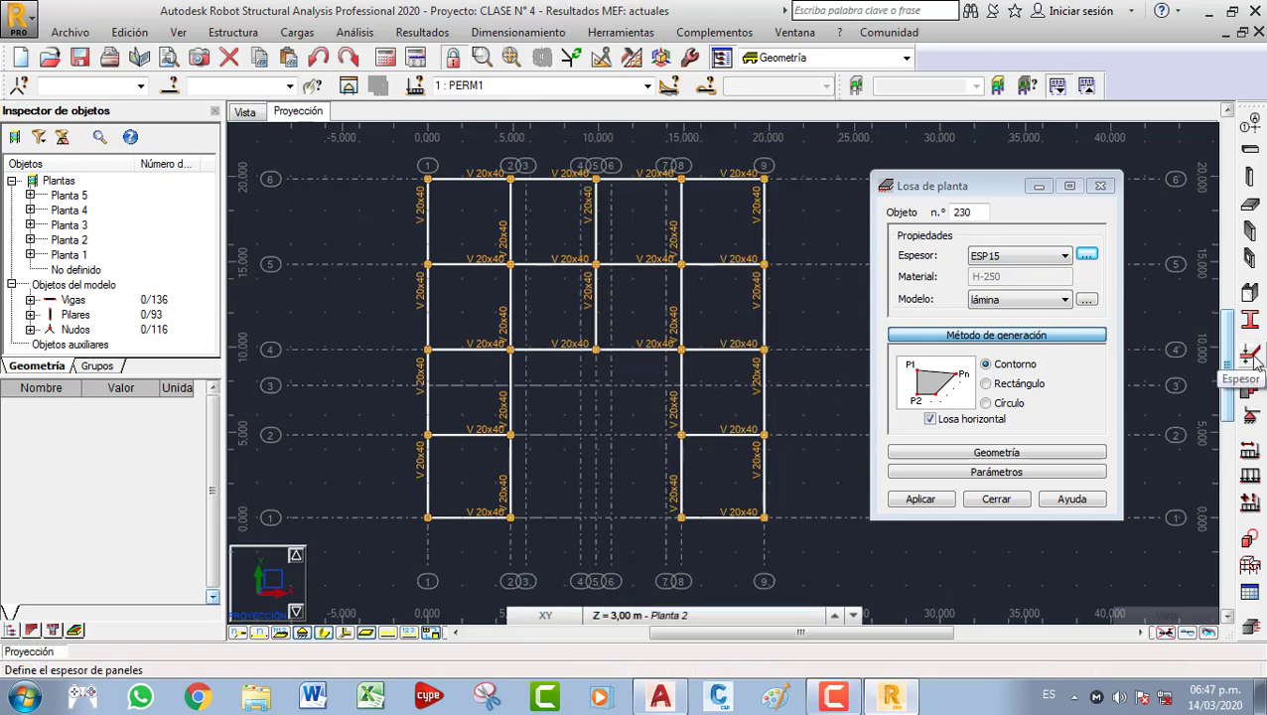
# Review the calculation model "lámina", including its finite element type and diaphragm rigidity options, and close it without adding a model.
pyautogui.click(1086, 300)
pyautogui.moveTo(1007, 220); pyautogui.dragTo(626, 159)
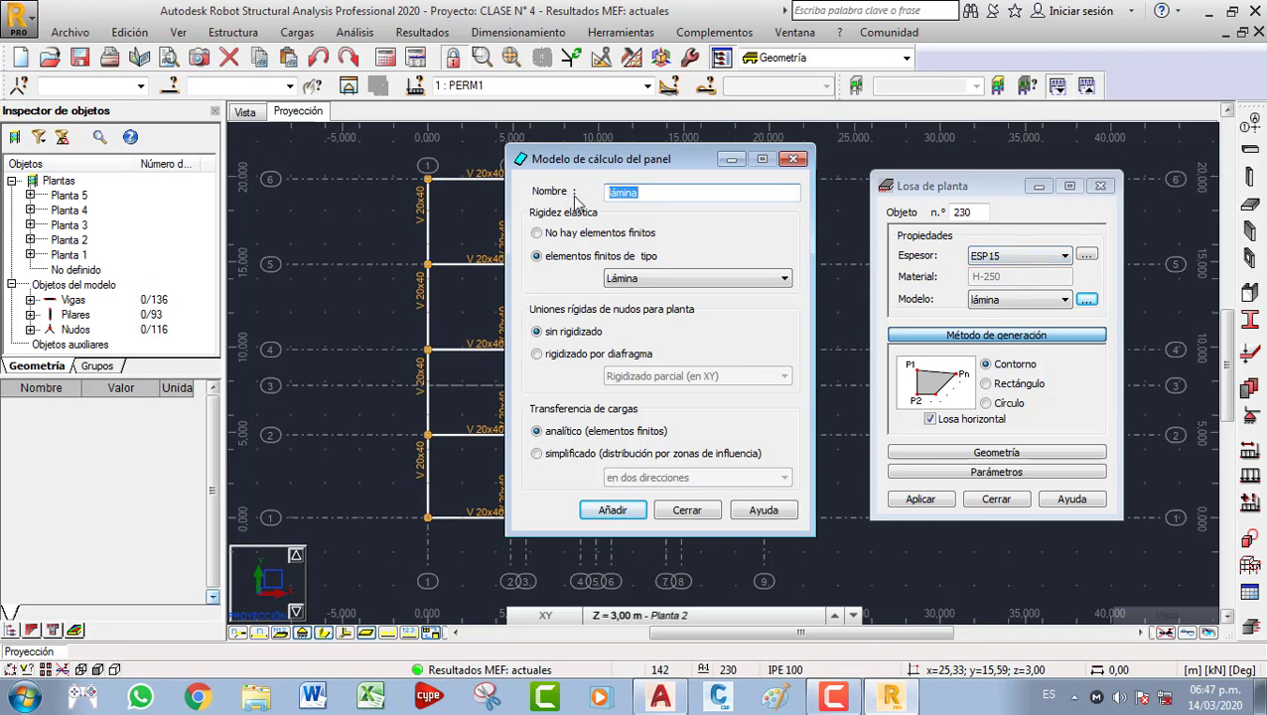
pyautogui.click(654, 189)
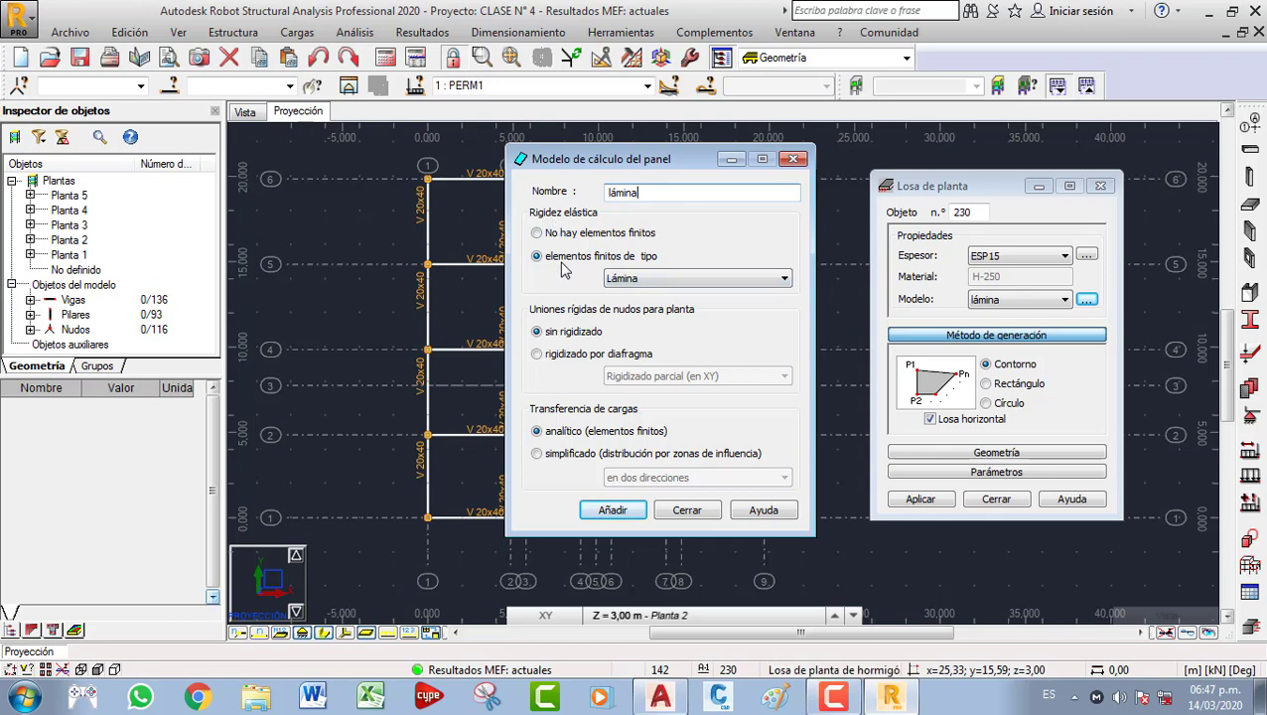
pyautogui.click(652, 281)
pyautogui.click(645, 291)
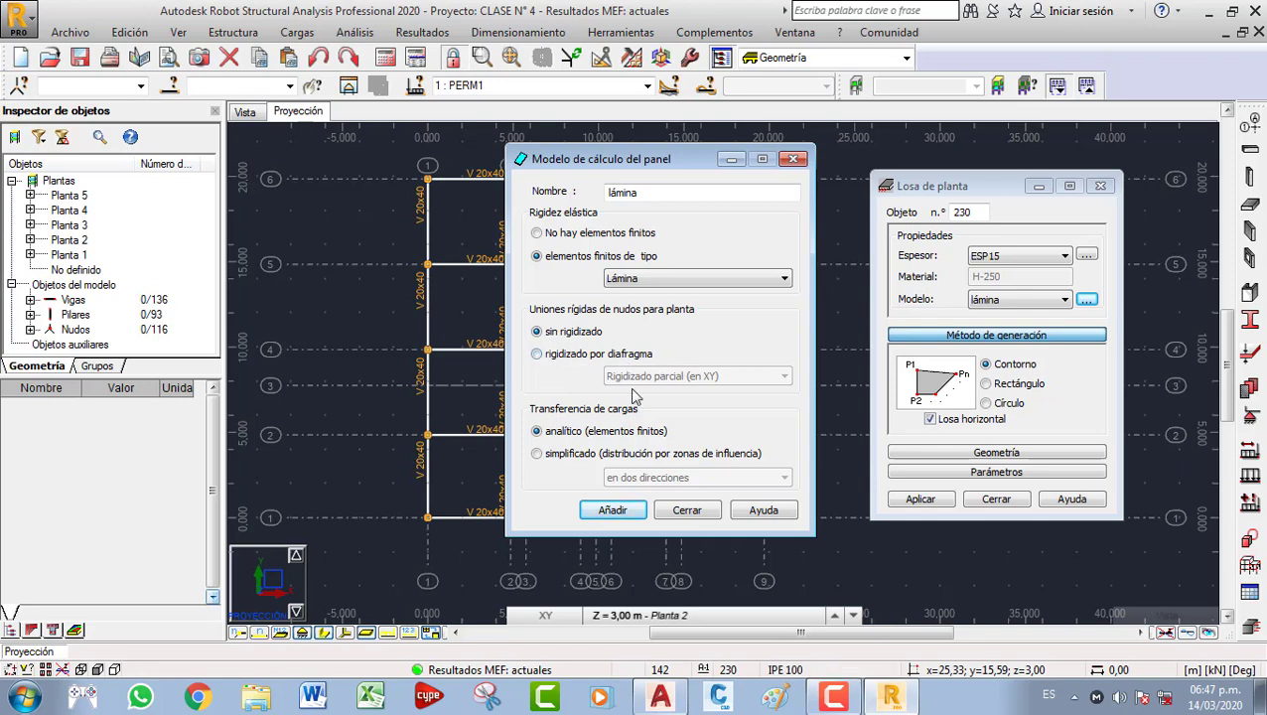
pyautogui.click(598, 356)
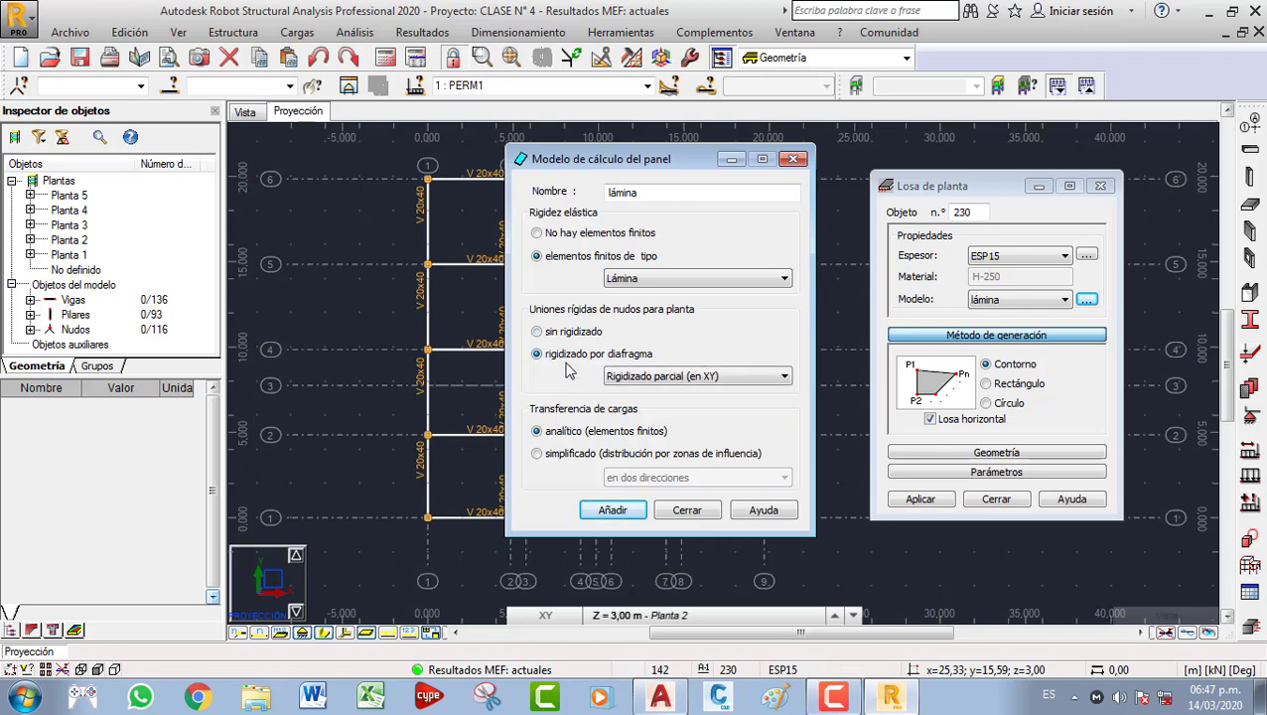
pyautogui.click(560, 333)
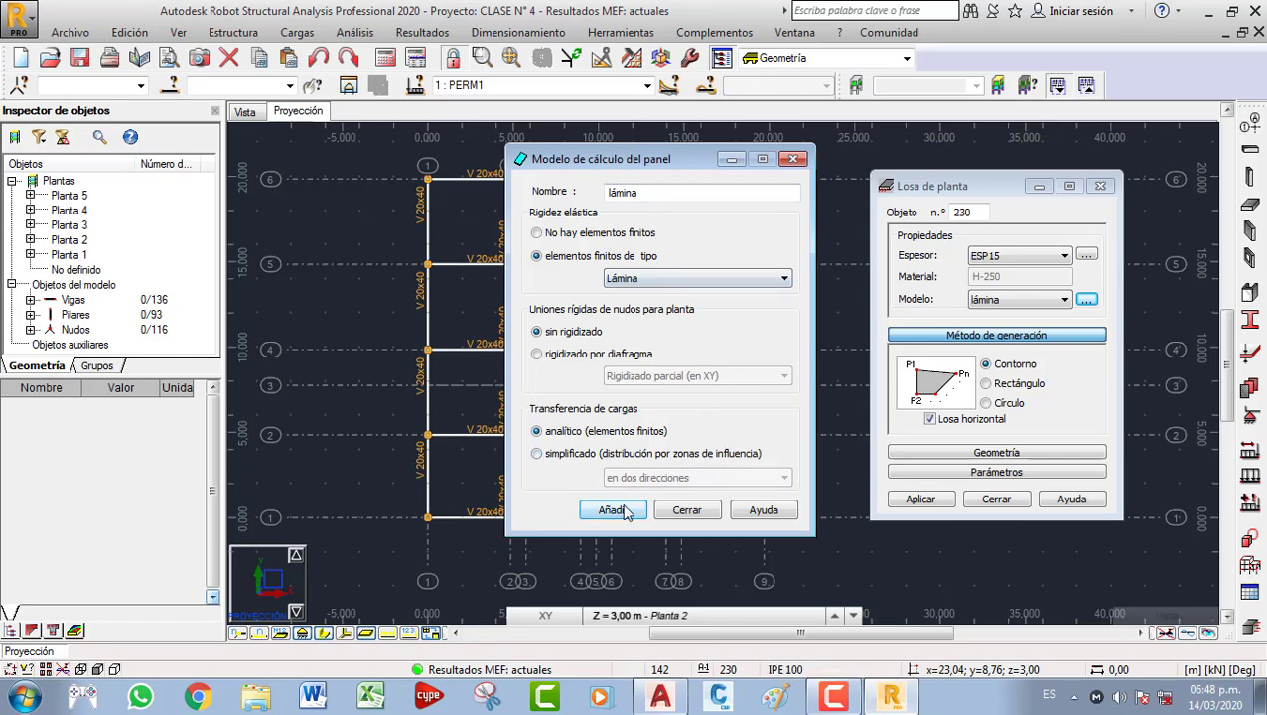
pyautogui.click(793, 159)
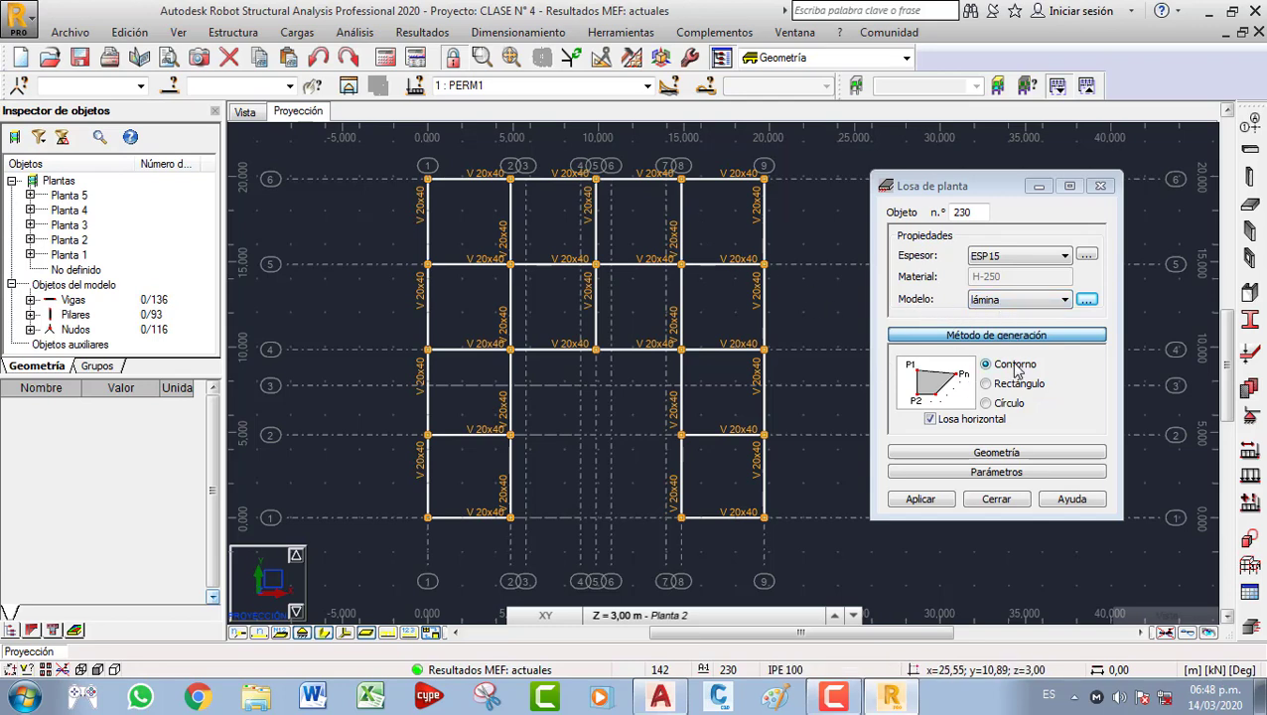
# Compare the Rectángulo and Círculo generation methods, return to Contorno, and switch Losa horizontal off and on again.
pyautogui.click(1010, 383)
pyautogui.click(1010, 403)
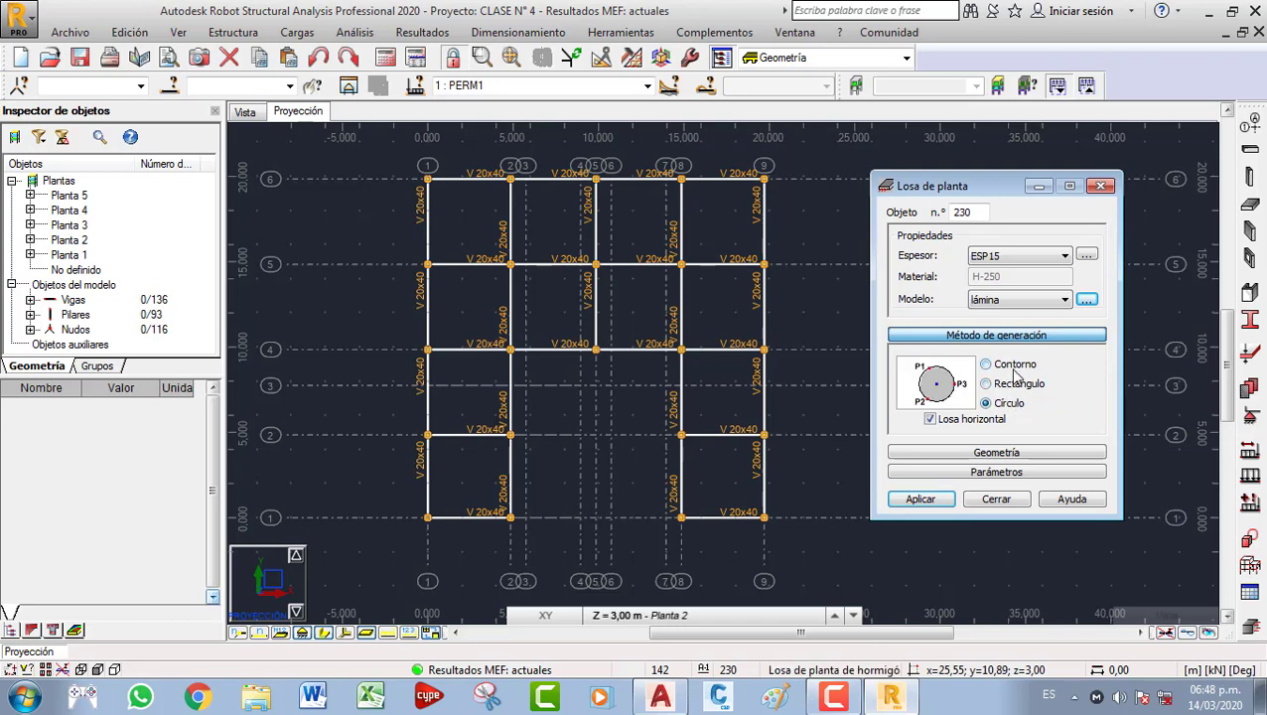
pyautogui.click(1013, 365)
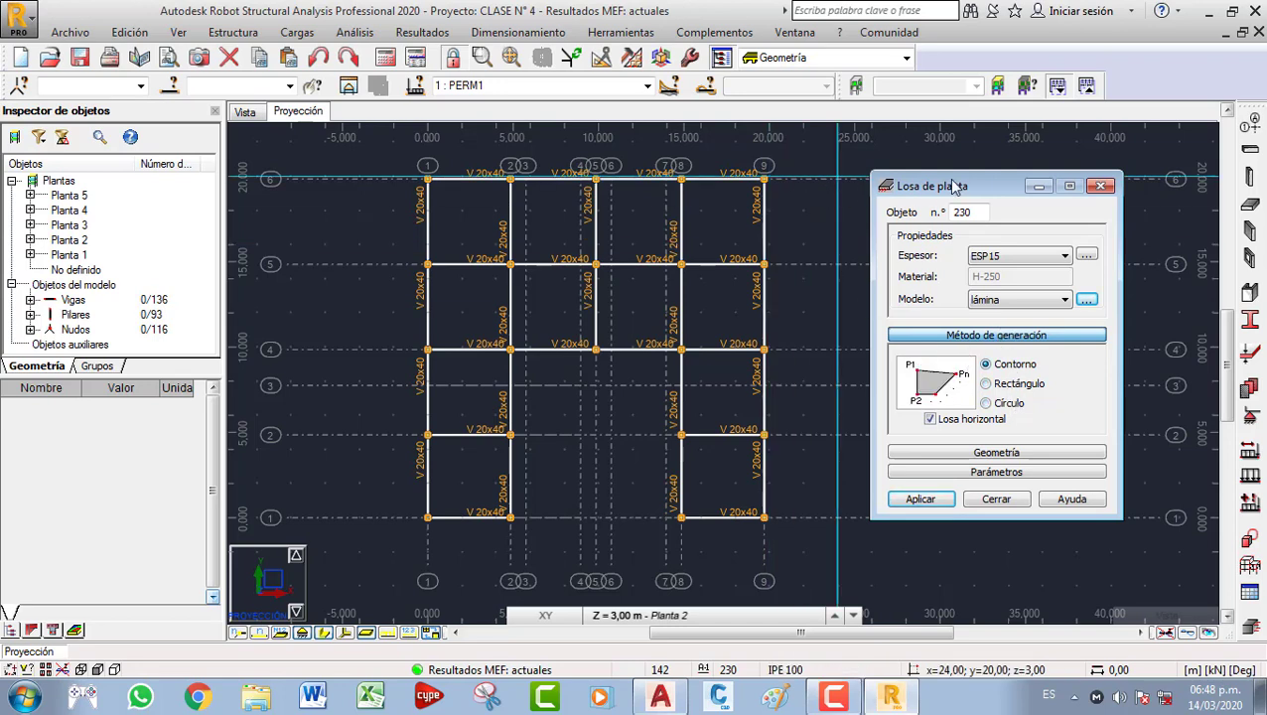
pyautogui.moveTo(953, 187); pyautogui.dragTo(888, 196)
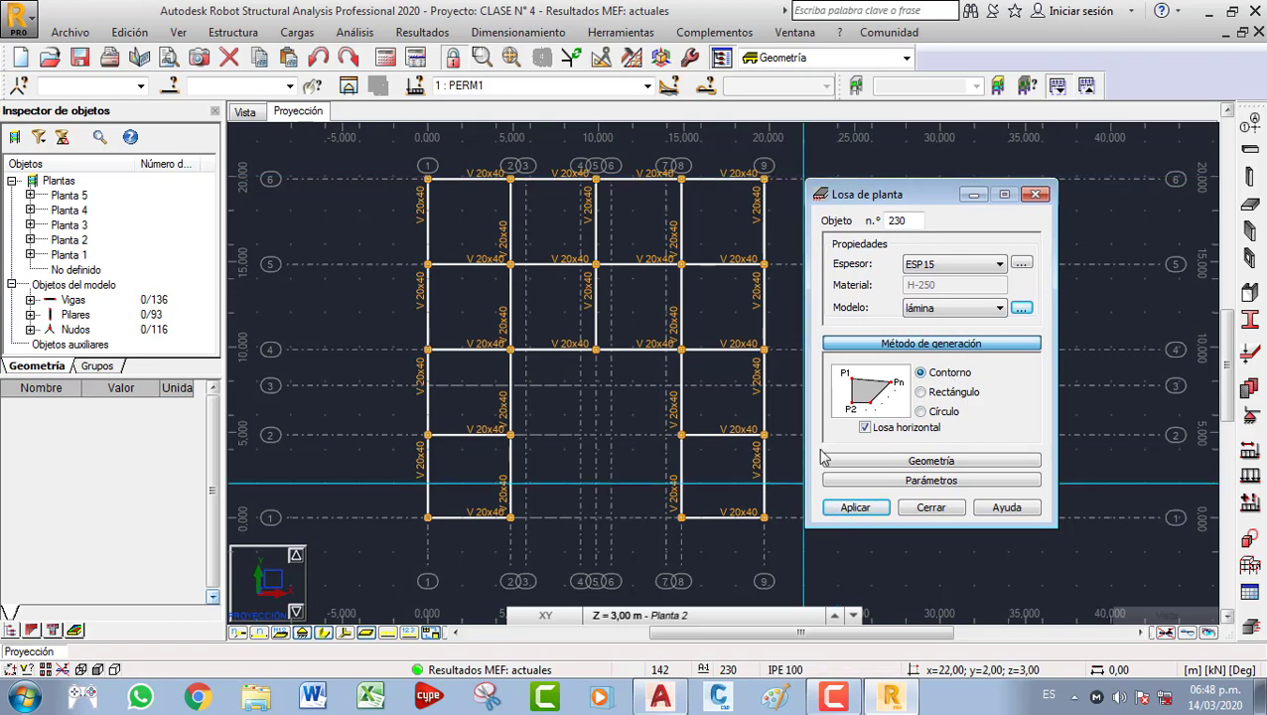
pyautogui.click(865, 430)
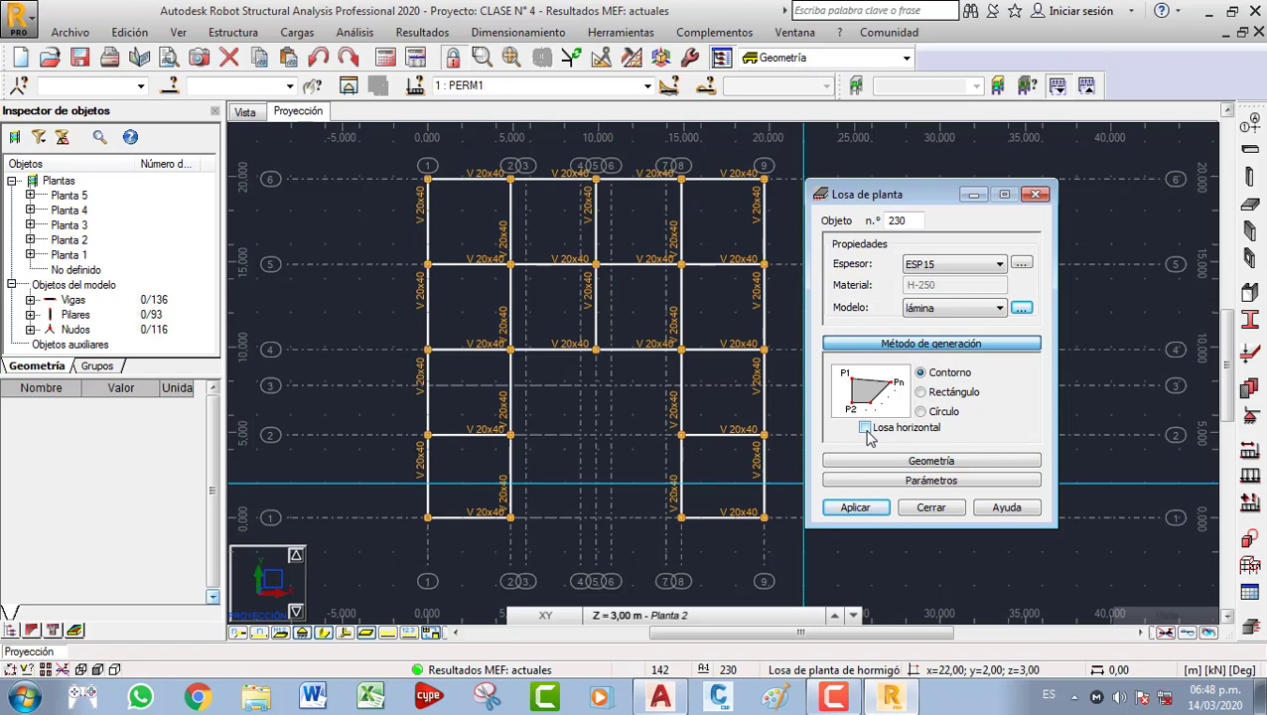
pyautogui.click(866, 429)
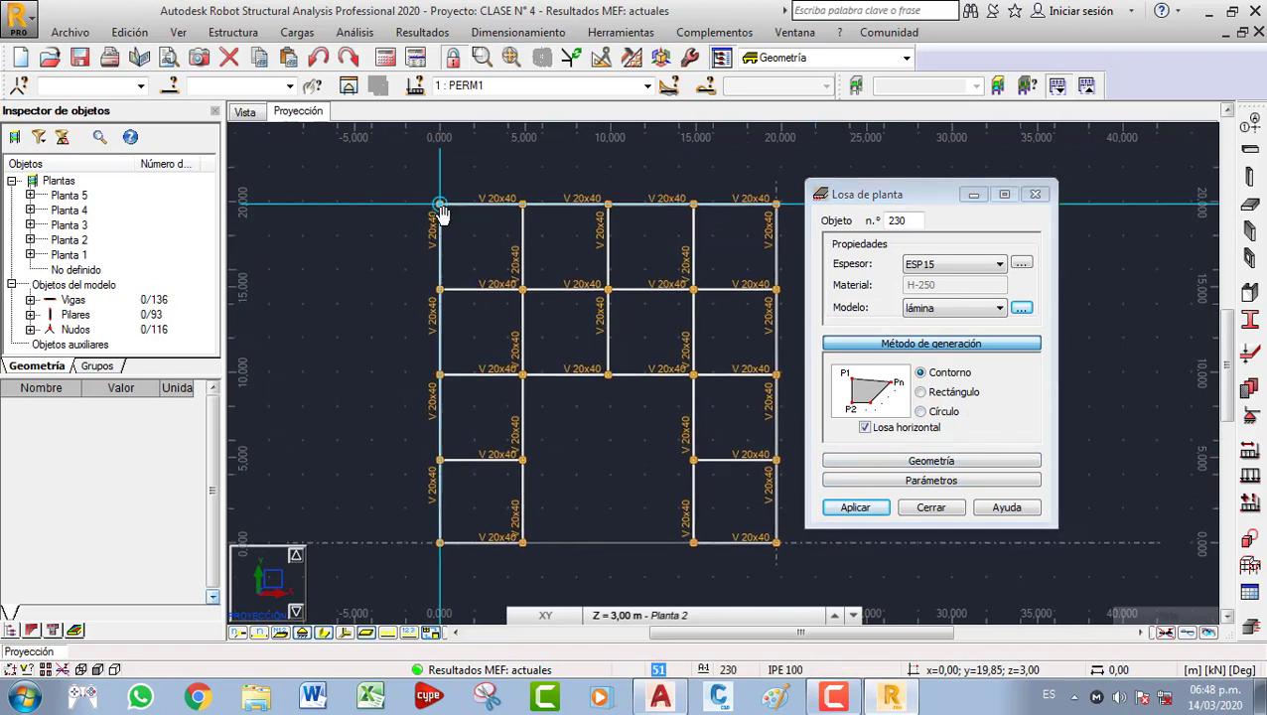
# Examine the Planta 2 beam bays around axes 1, 2, 5 and 6 where the slab contour points lie.
pyautogui.scroll(5, 466, 263)
pyautogui.scroll(-2, 501, 294)
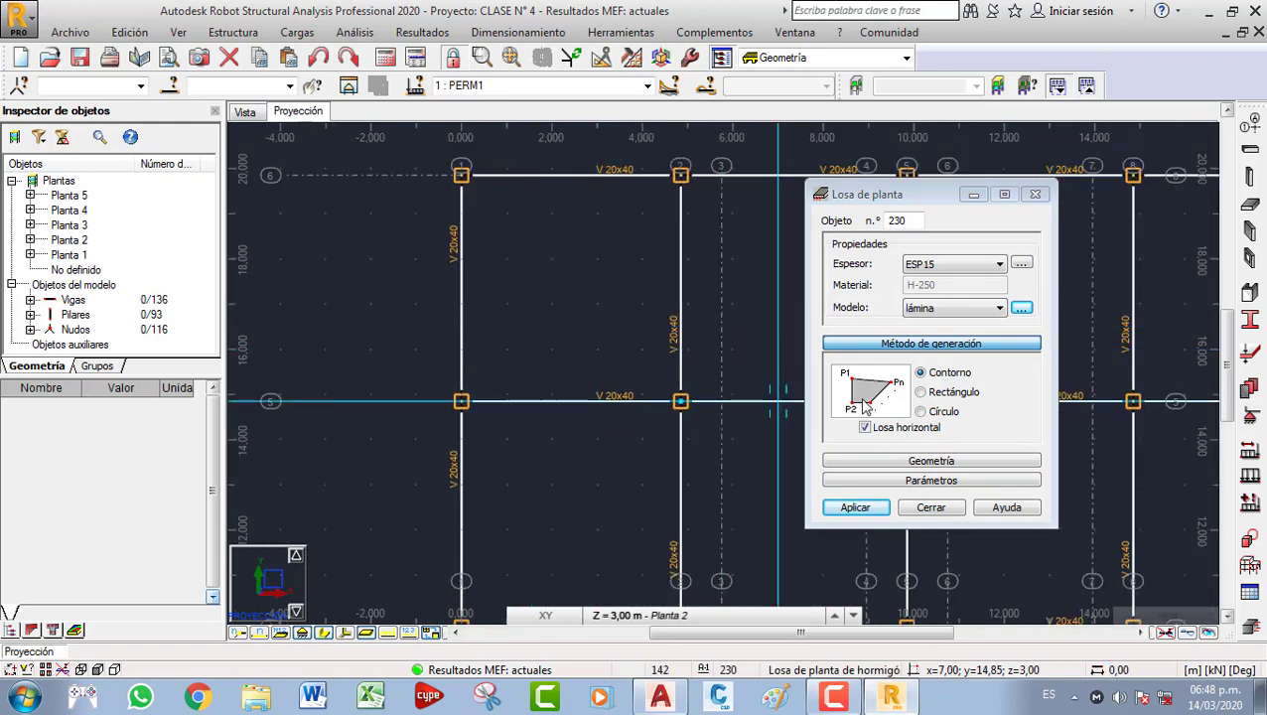
pyautogui.scroll(-1, 616, 246)
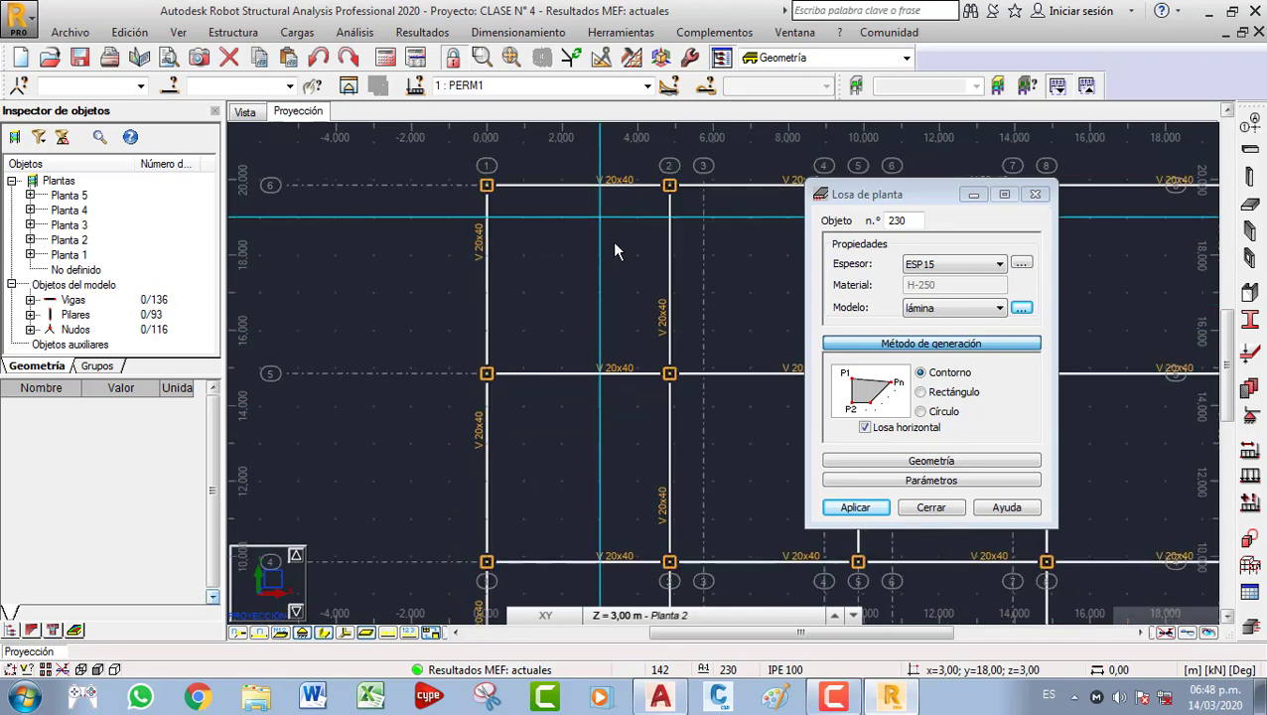
pyautogui.scroll(-1, 612, 248)
pyautogui.moveTo(611, 252); pyautogui.dragTo(529, 286, button='middle')
pyautogui.scroll(1, 501, 309)
pyautogui.scroll(-1, 499, 305)
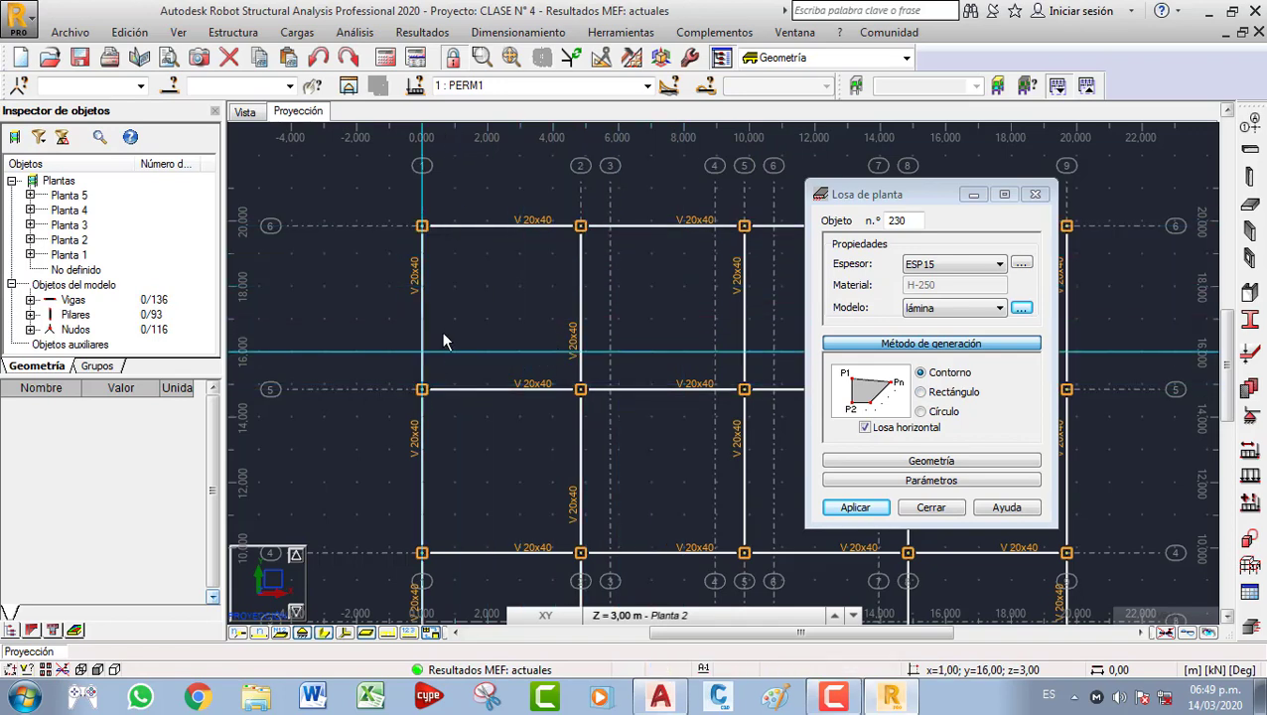
# Switch to AutoCAD and begin a line outline with a vertical segment in the empty area beside the LOSA TANQUE ELEVADO plan.
pyautogui.click(660, 697)
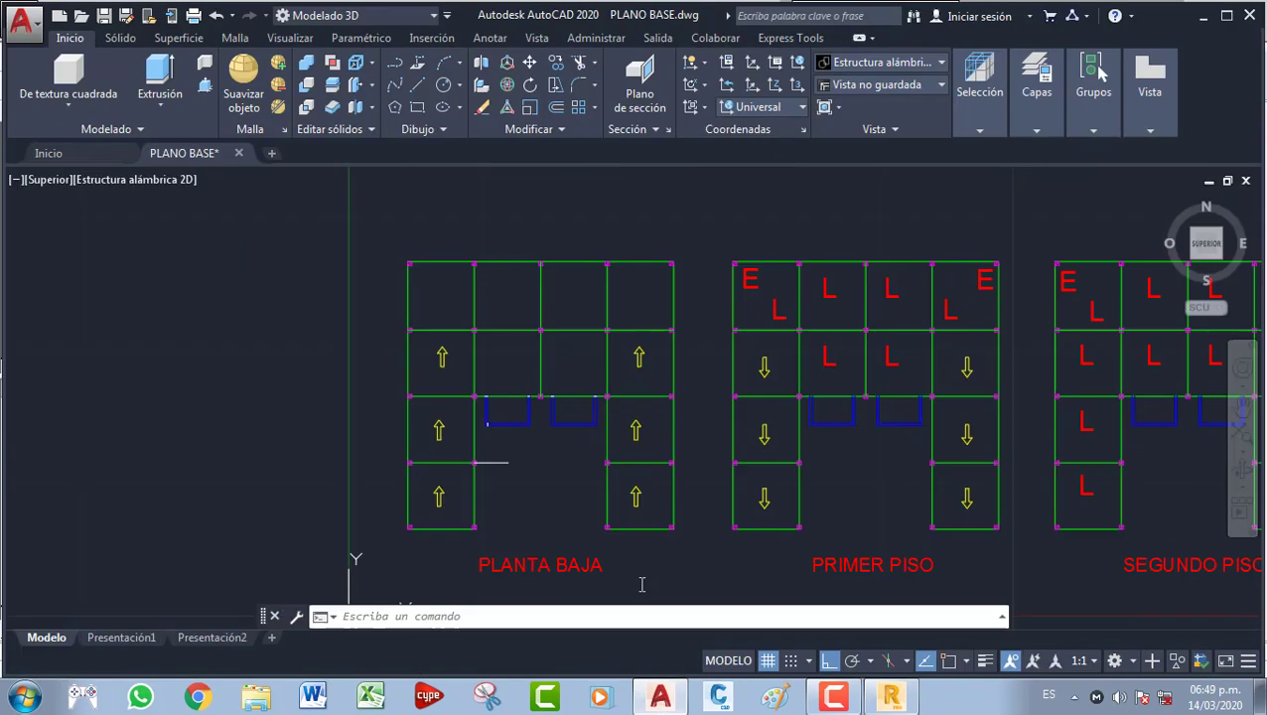
pyautogui.scroll(-5, 579, 424)
pyautogui.scroll(5, 659, 416)
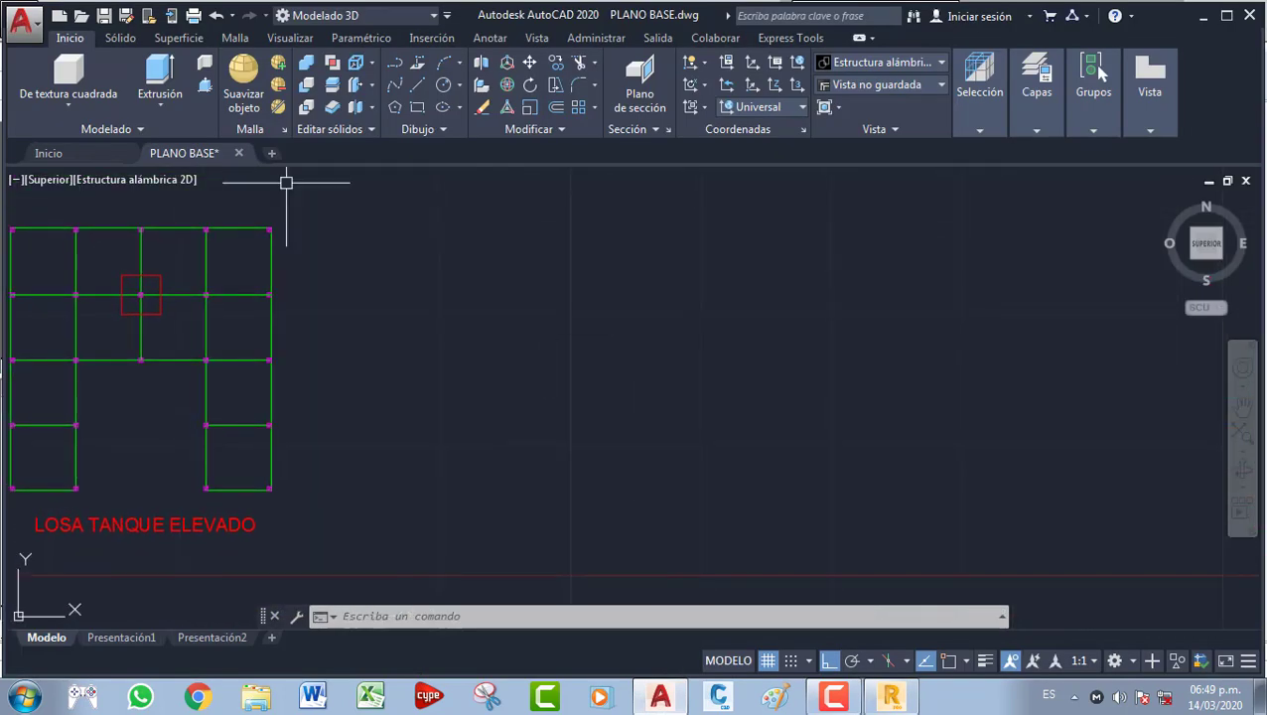
pyautogui.click(415, 66)
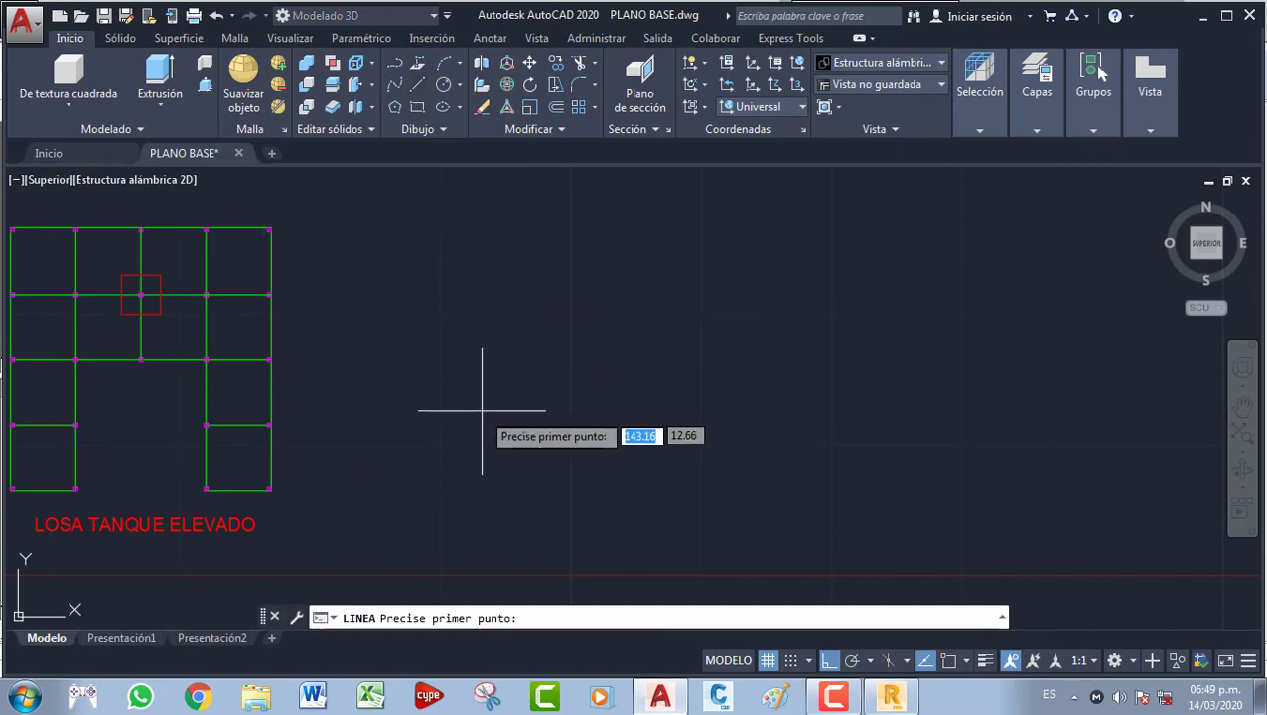
pyautogui.click(481, 419)
pyautogui.click(486, 266)
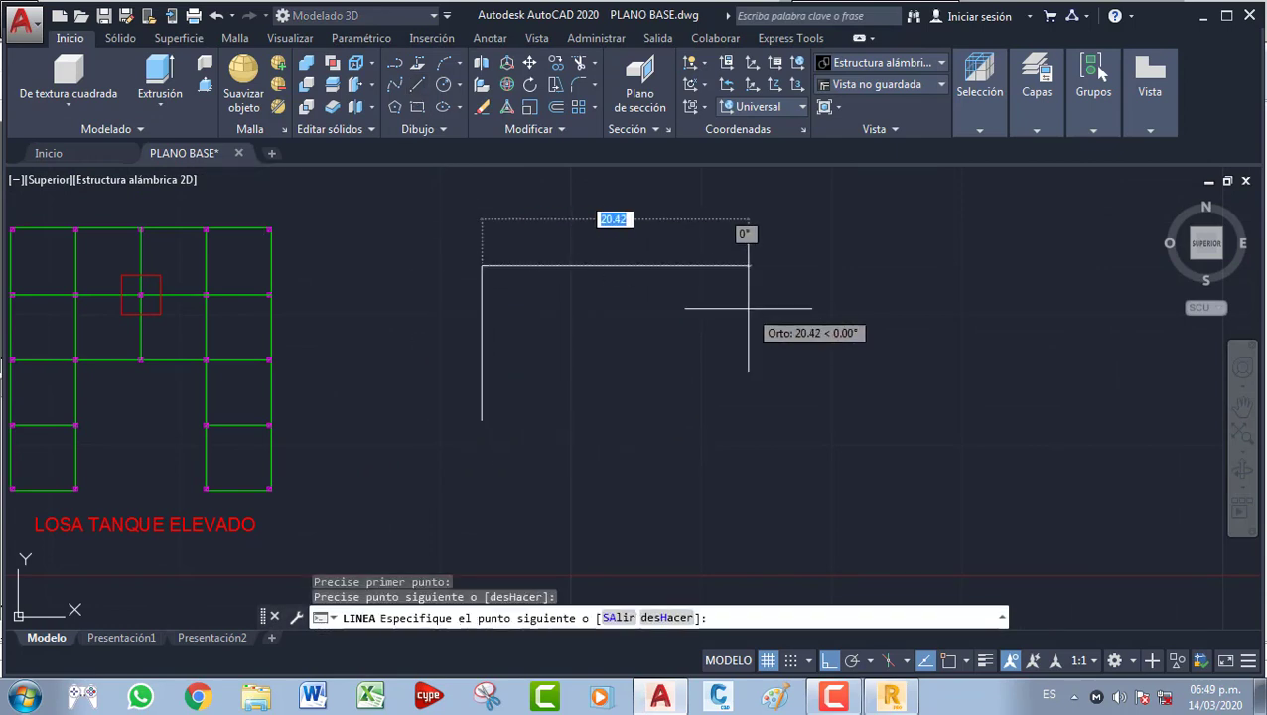
# Disable ortho, continue the line as an irregular multi-vertex outline, and enable object snap to close it at the first point.
pyautogui.click(827, 662)
pyautogui.click(728, 347)
pyautogui.click(900, 283)
pyautogui.click(954, 370)
pyautogui.click(948, 433)
pyautogui.click(717, 463)
pyautogui.click(607, 395)
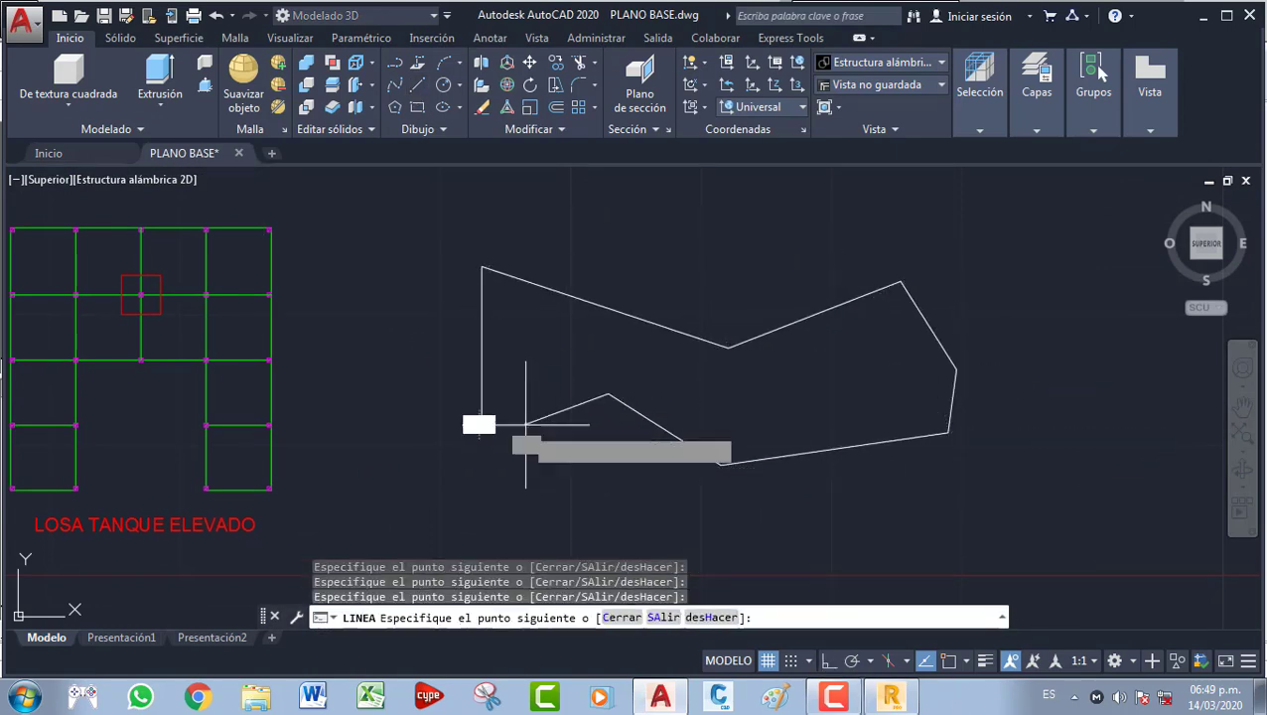
pyautogui.click(525, 425)
pyautogui.click(951, 662)
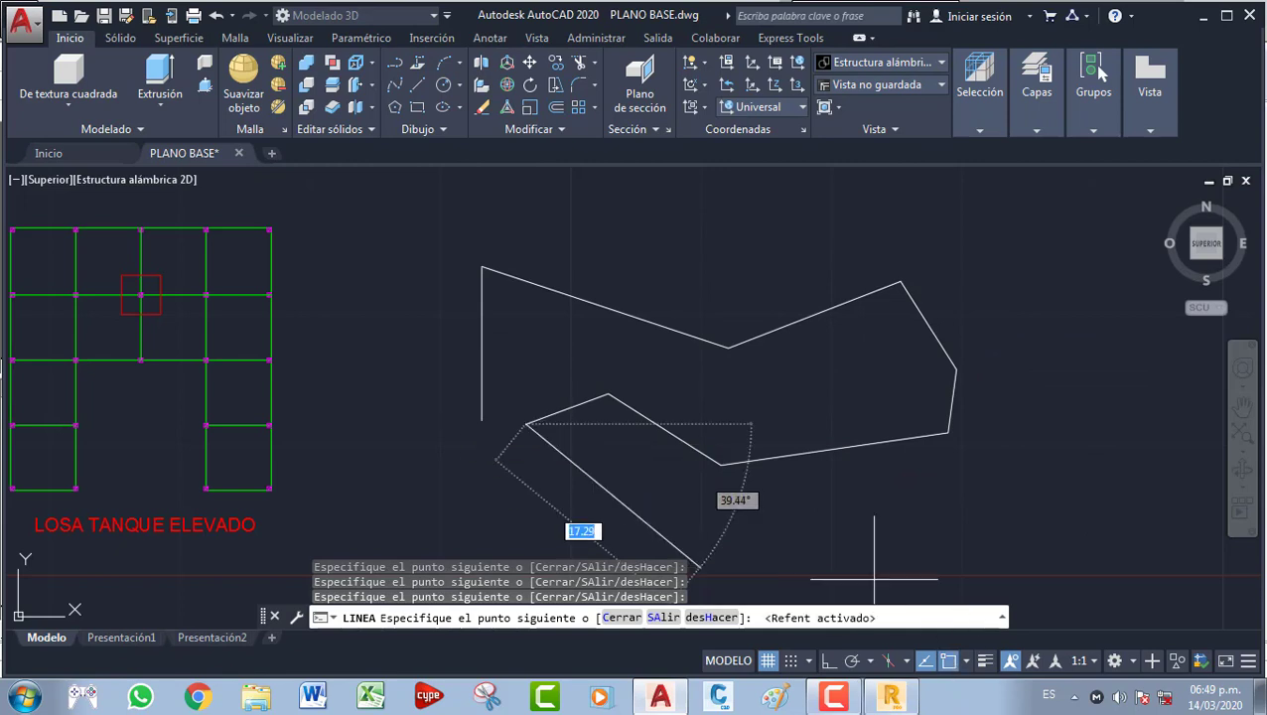
pyautogui.click(481, 425)
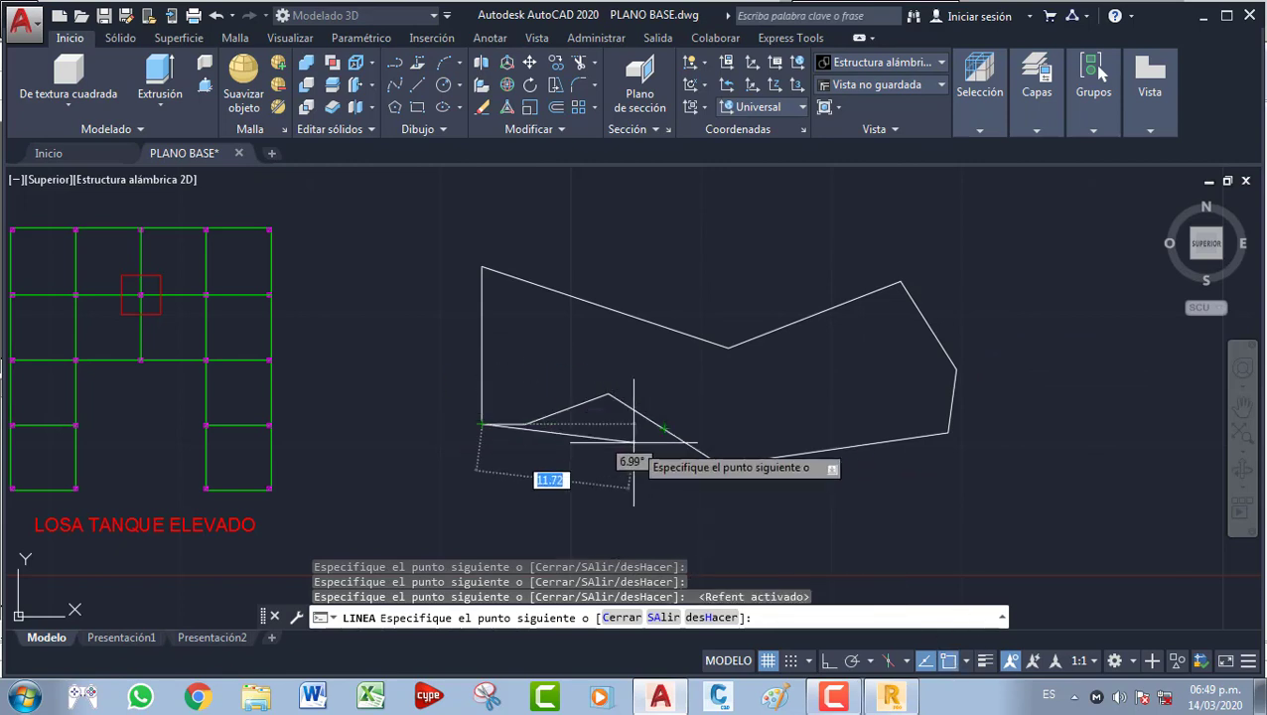
pyautogui.press('Return')
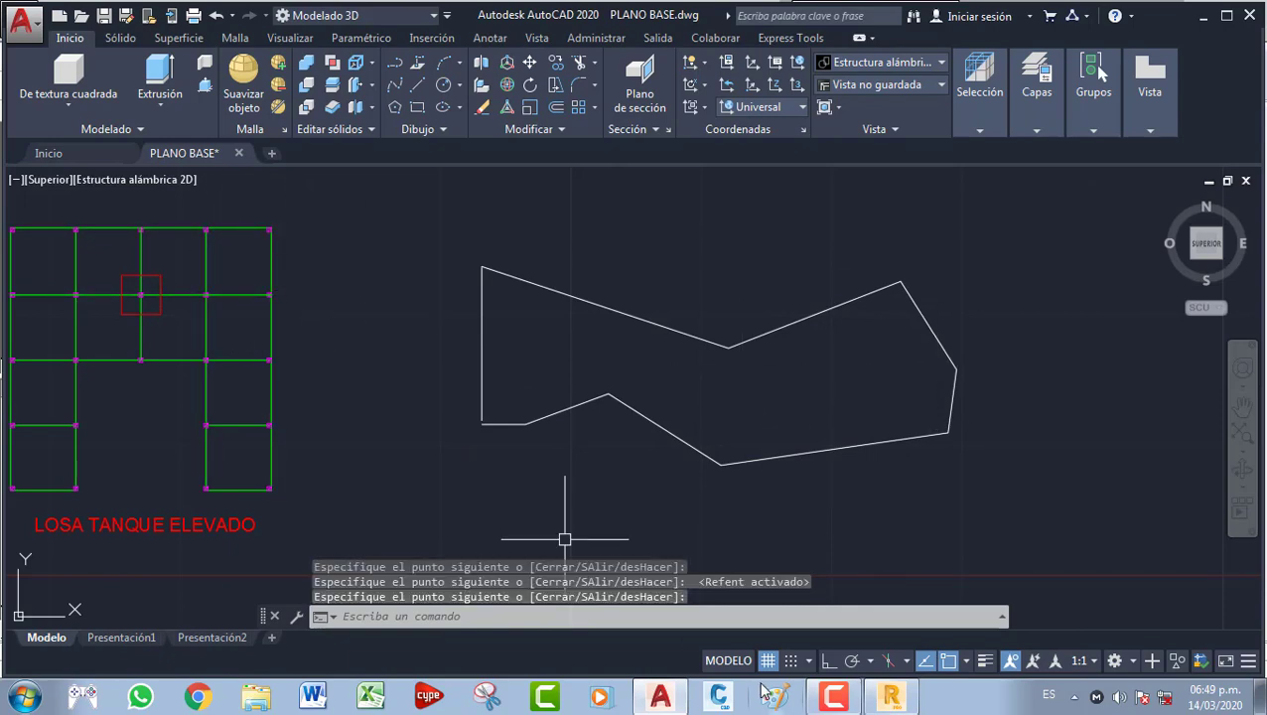
# Return to Robot, try an ESP15 contour slab in the bay between axes 1–2 and 5–6, and undo it.
pyautogui.click(890, 697)
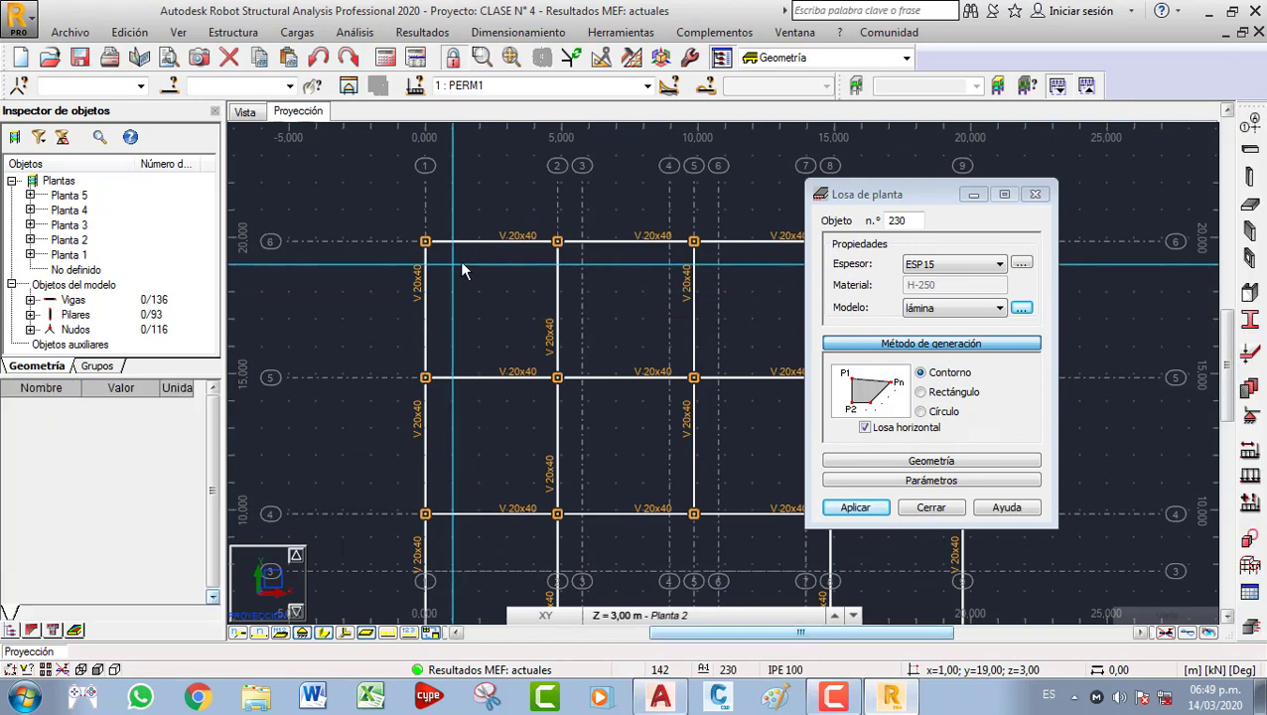
pyautogui.scroll(3, 460, 260)
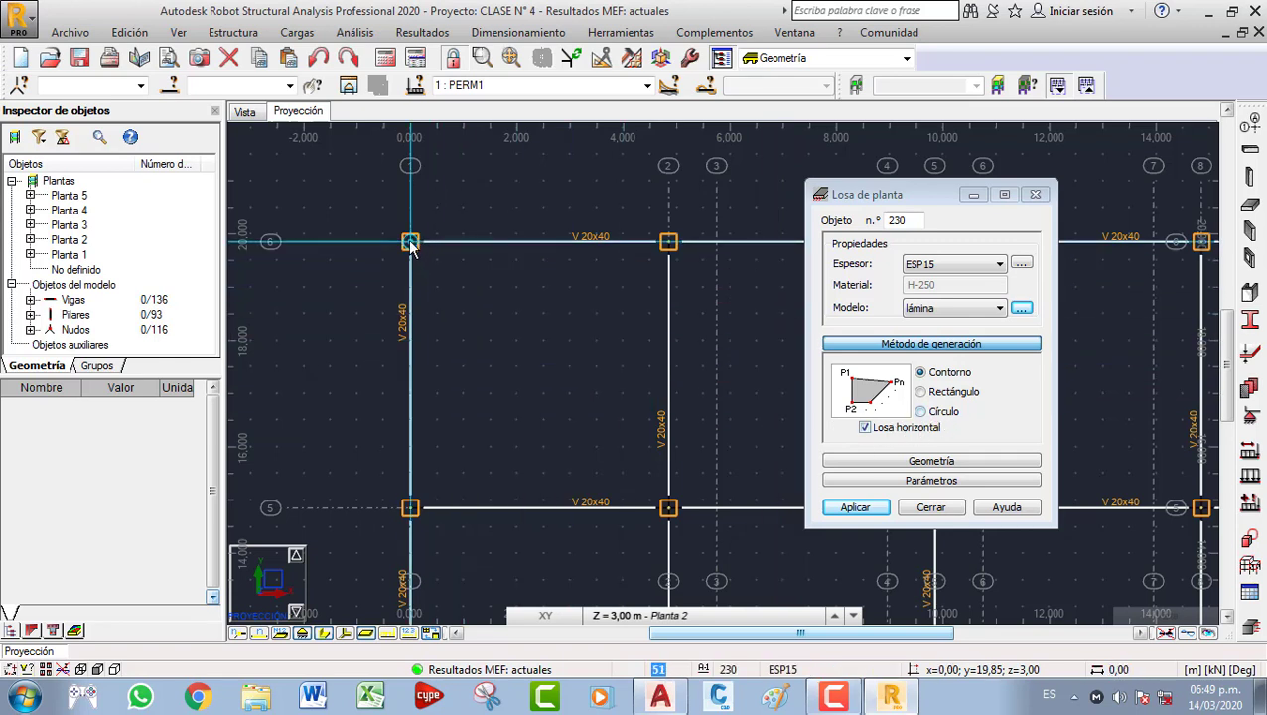
pyautogui.click(668, 242)
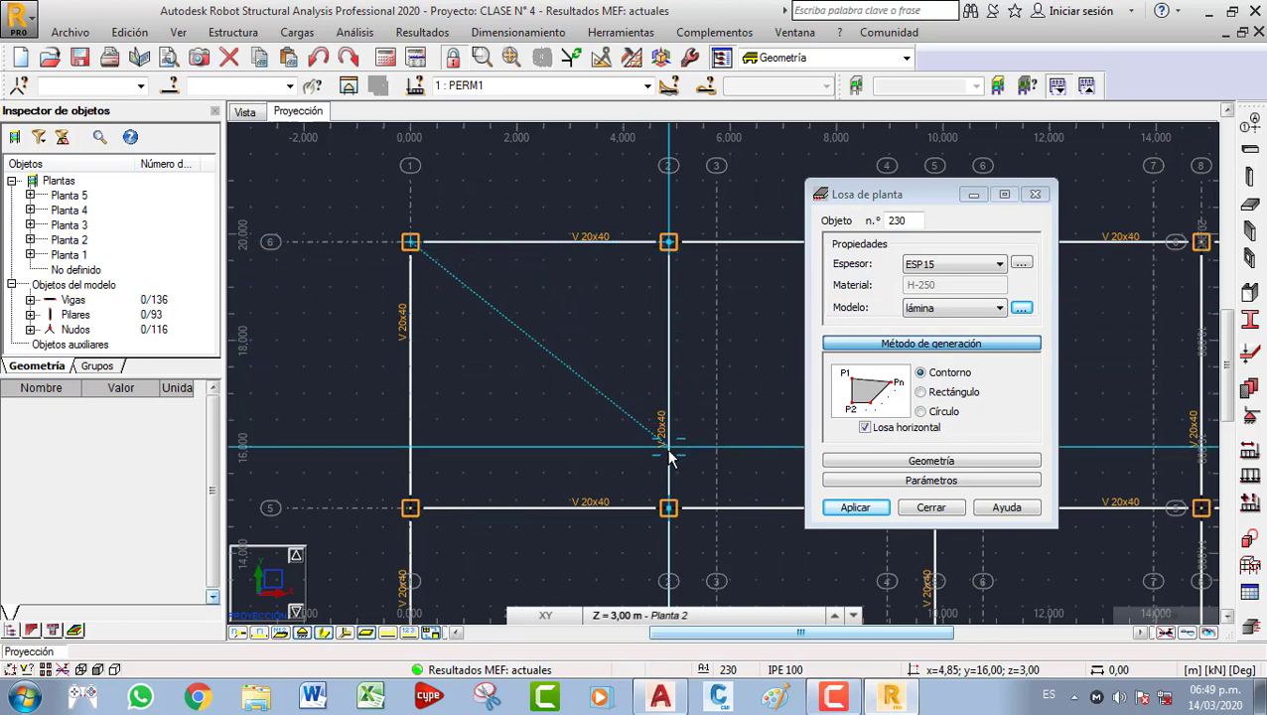
pyautogui.click(671, 508)
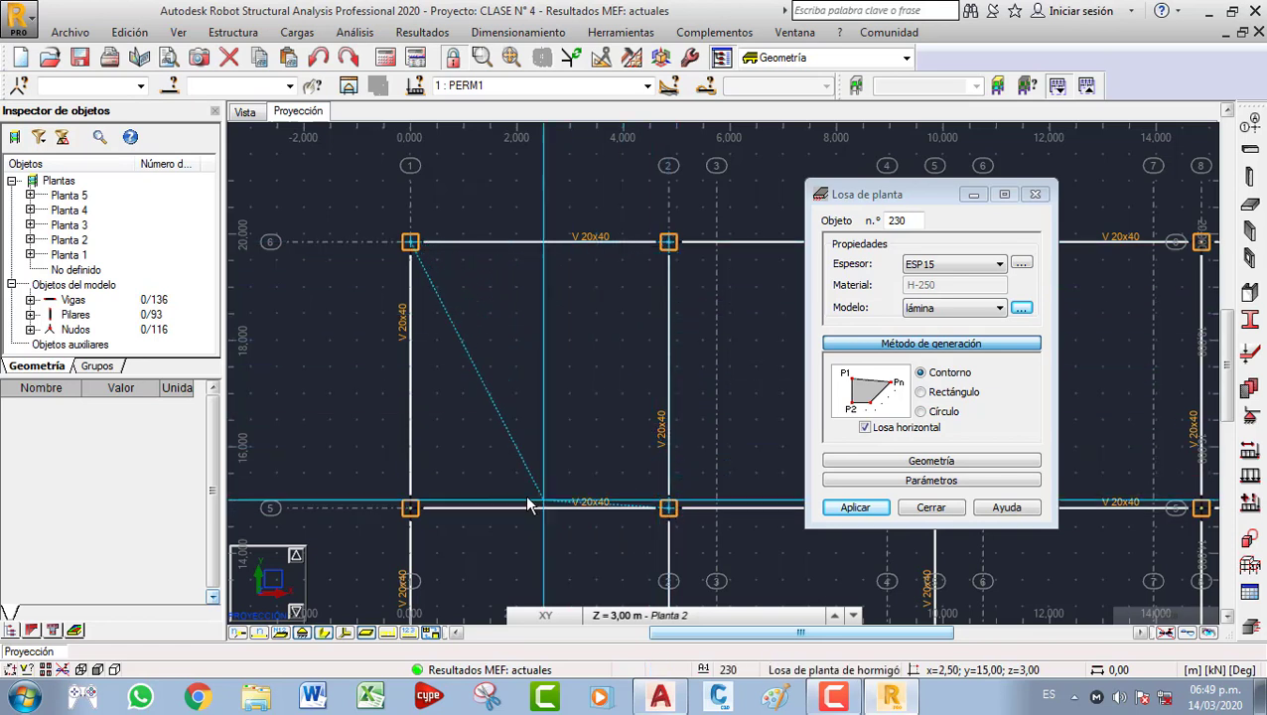
pyautogui.click(410, 509)
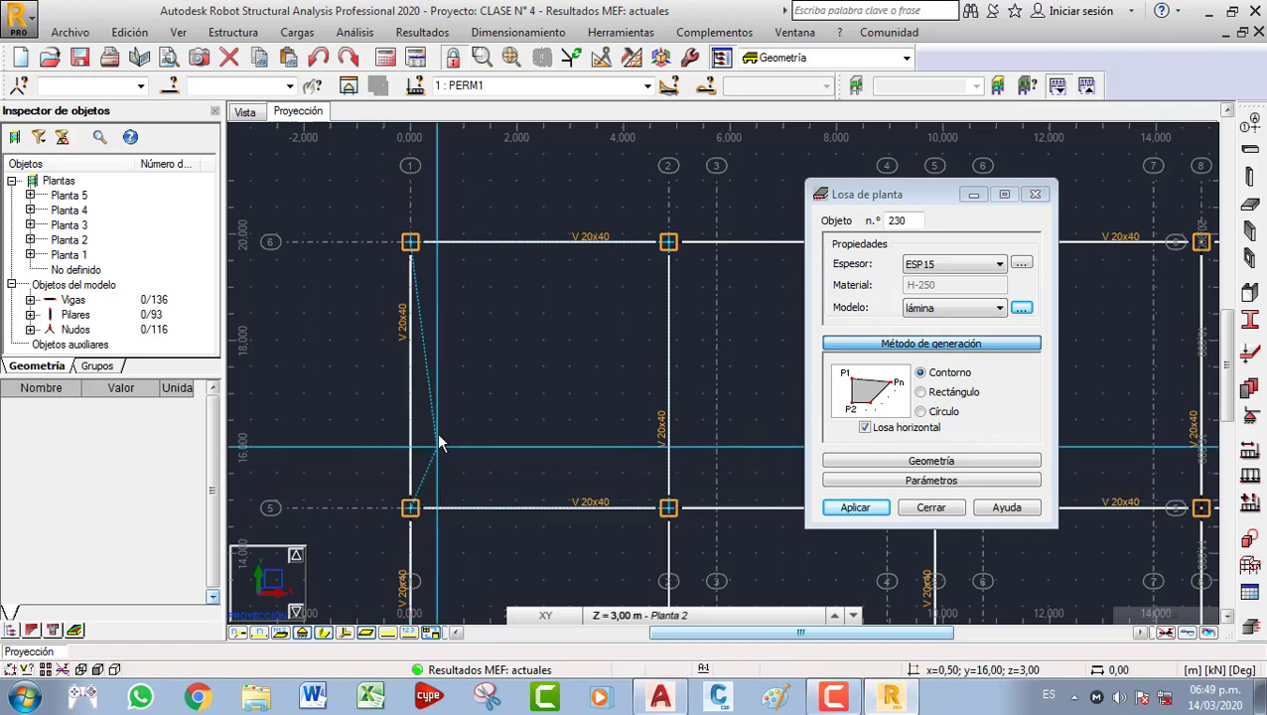
pyautogui.rightClick(453, 313)
pyautogui.click(437, 267)
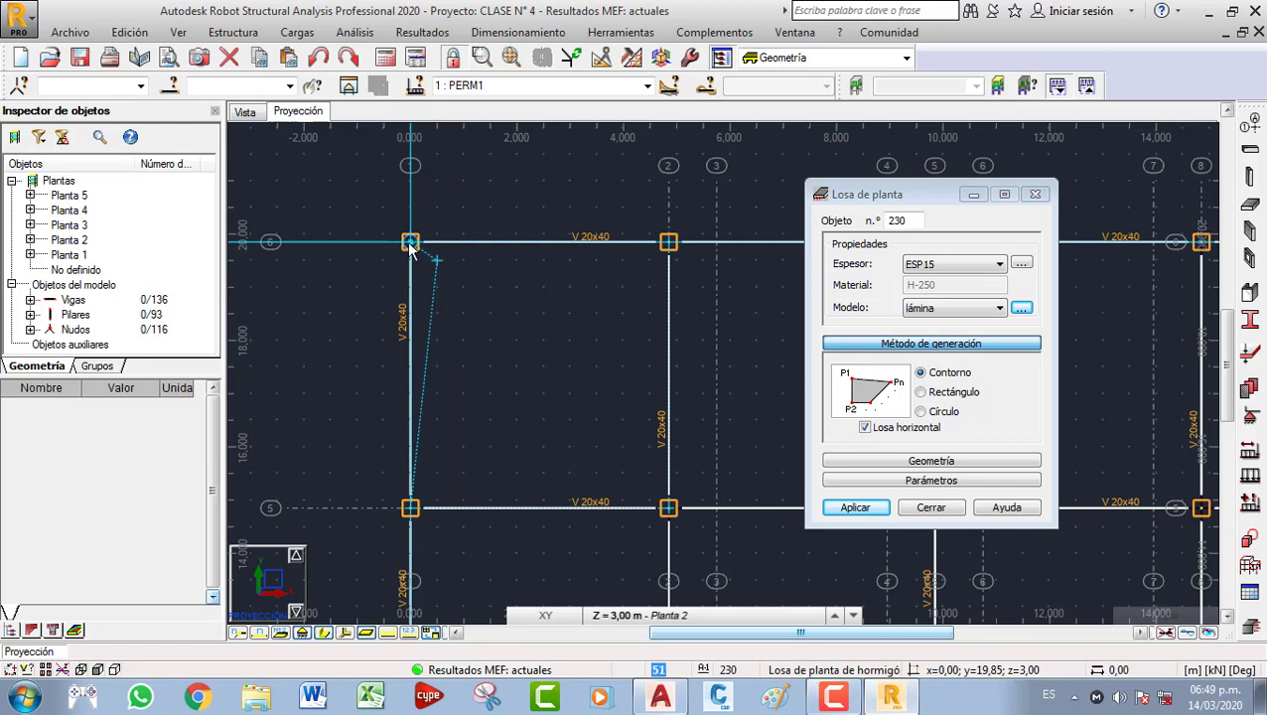
pyautogui.click(412, 247)
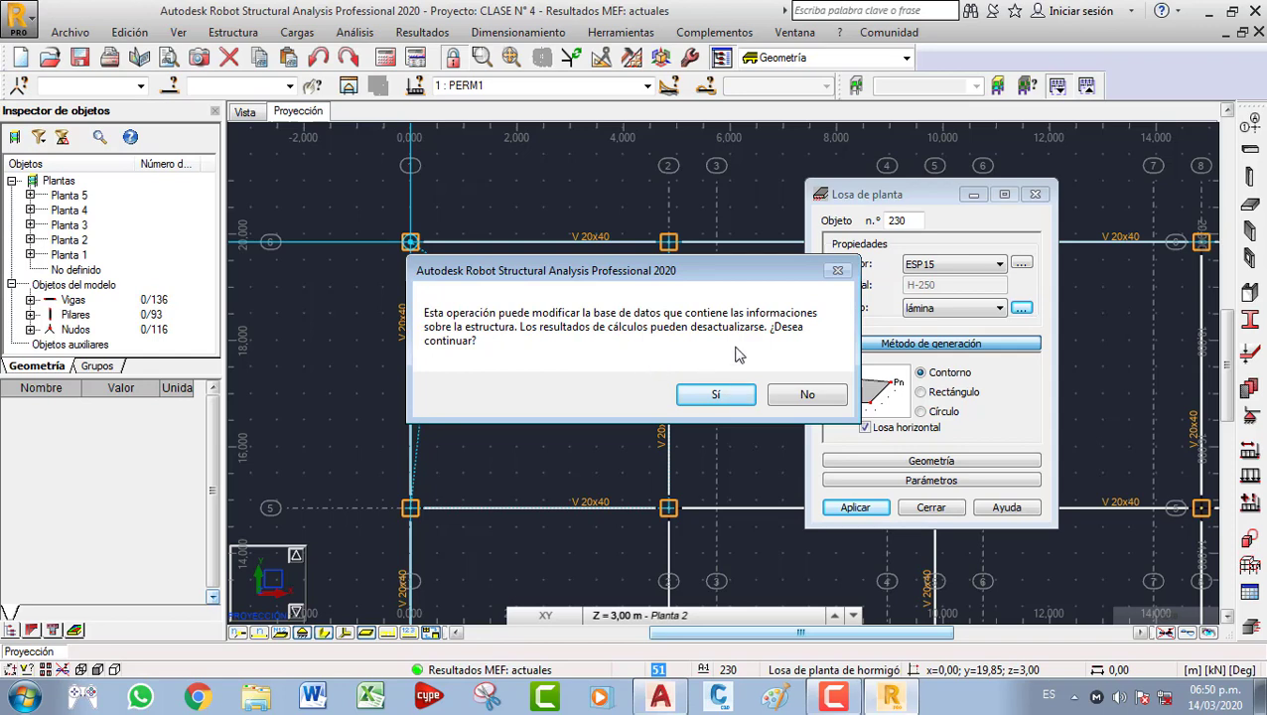
pyautogui.click(738, 397)
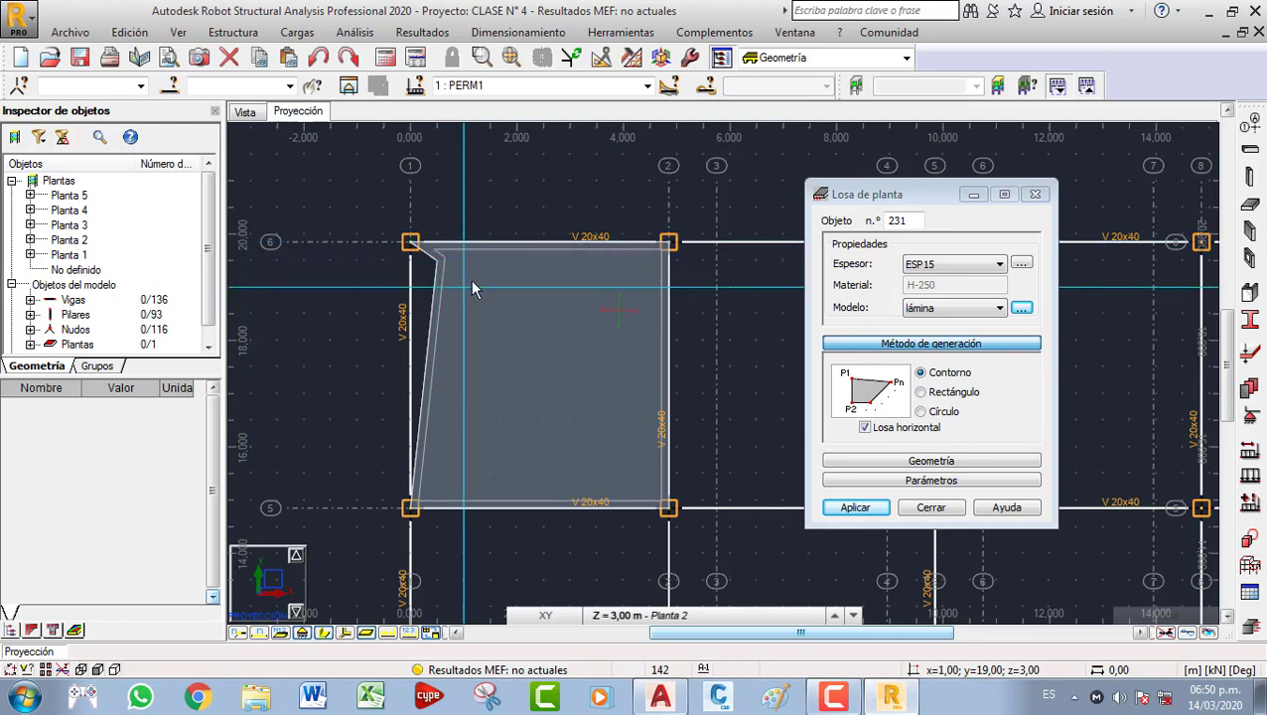
pyautogui.hotkey('ctrl', 'z')
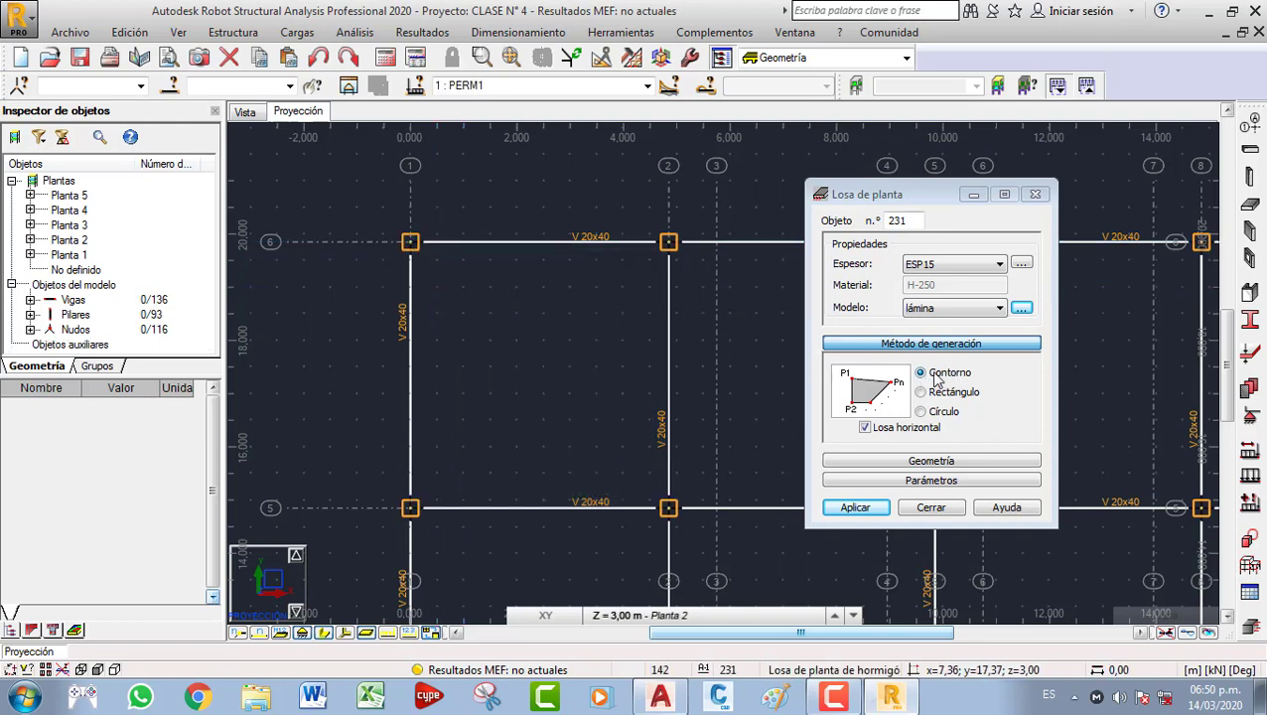
# Draw the ESP15 contour slab again through the four column nodes of the bay between axes 1–2 and 5–6.
pyautogui.click(411, 243)
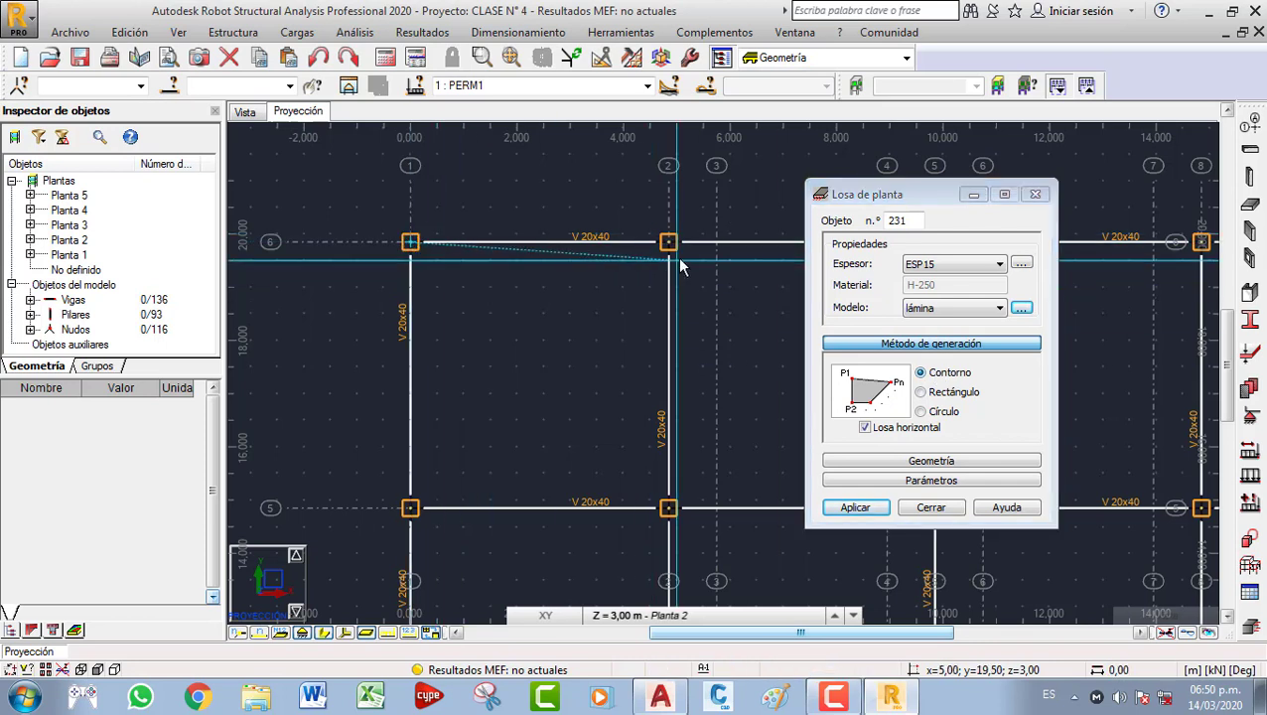
pyautogui.click(668, 509)
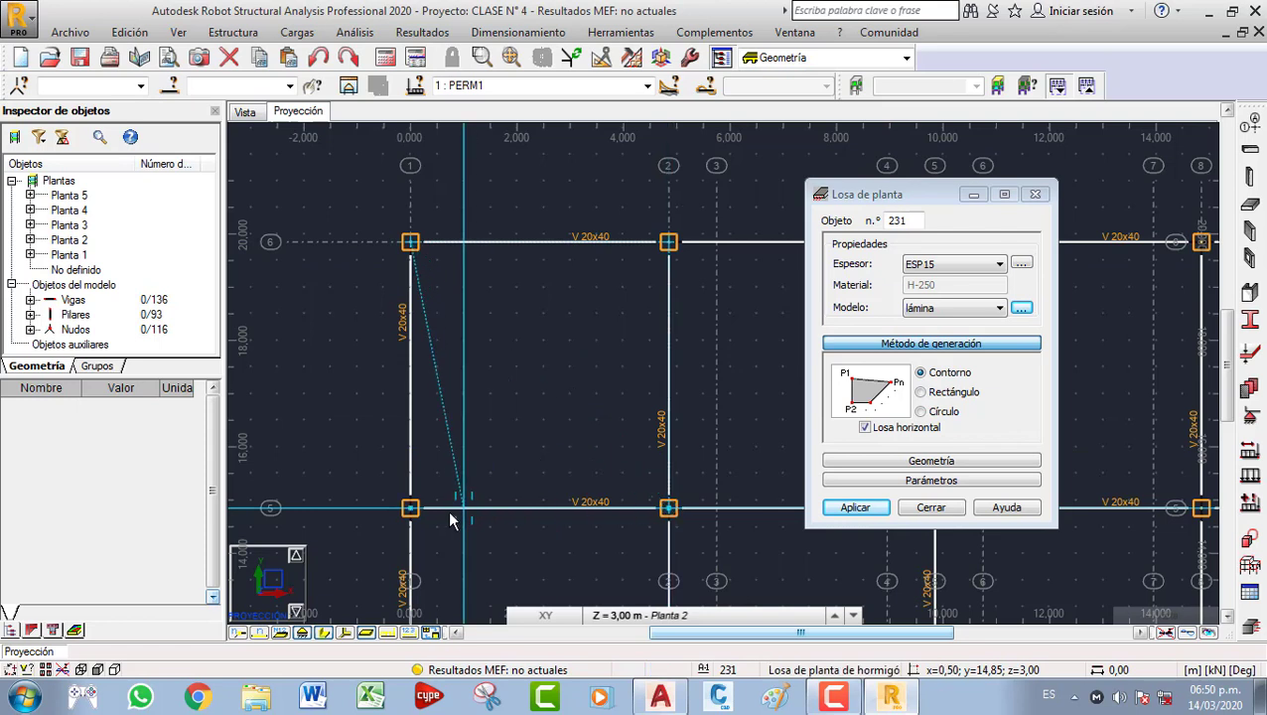
pyautogui.click(410, 508)
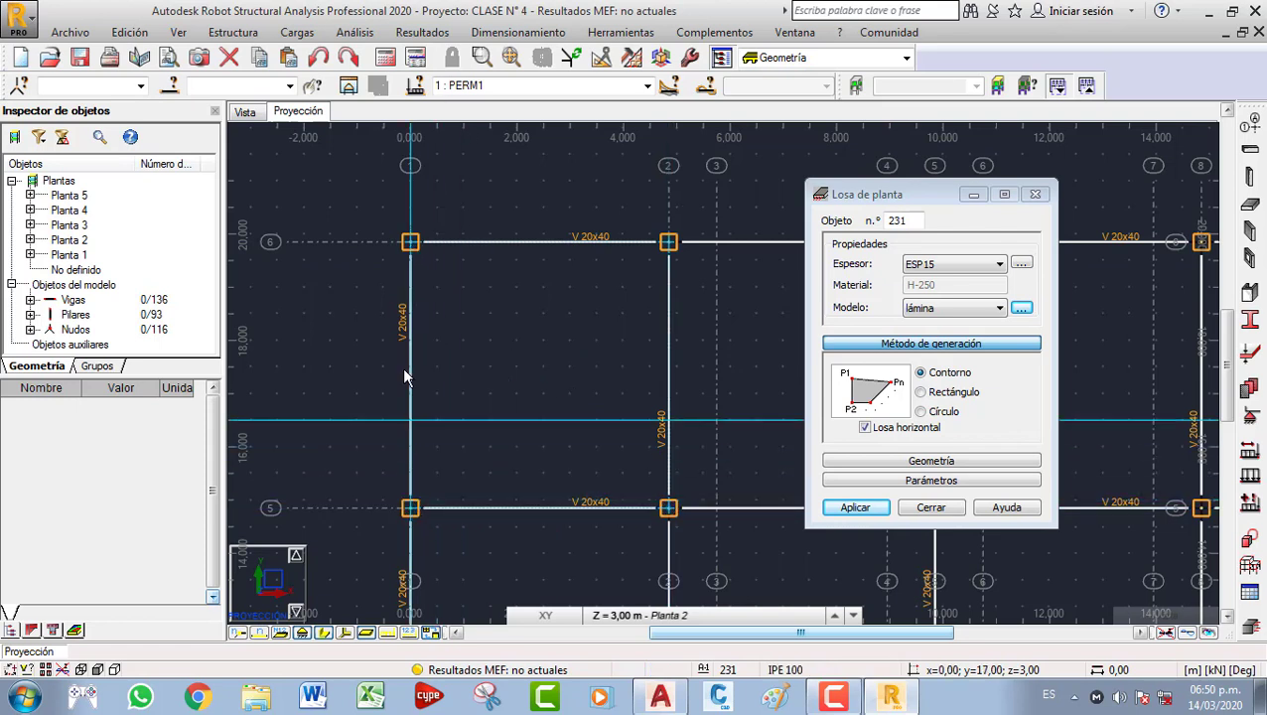
pyautogui.click(411, 248)
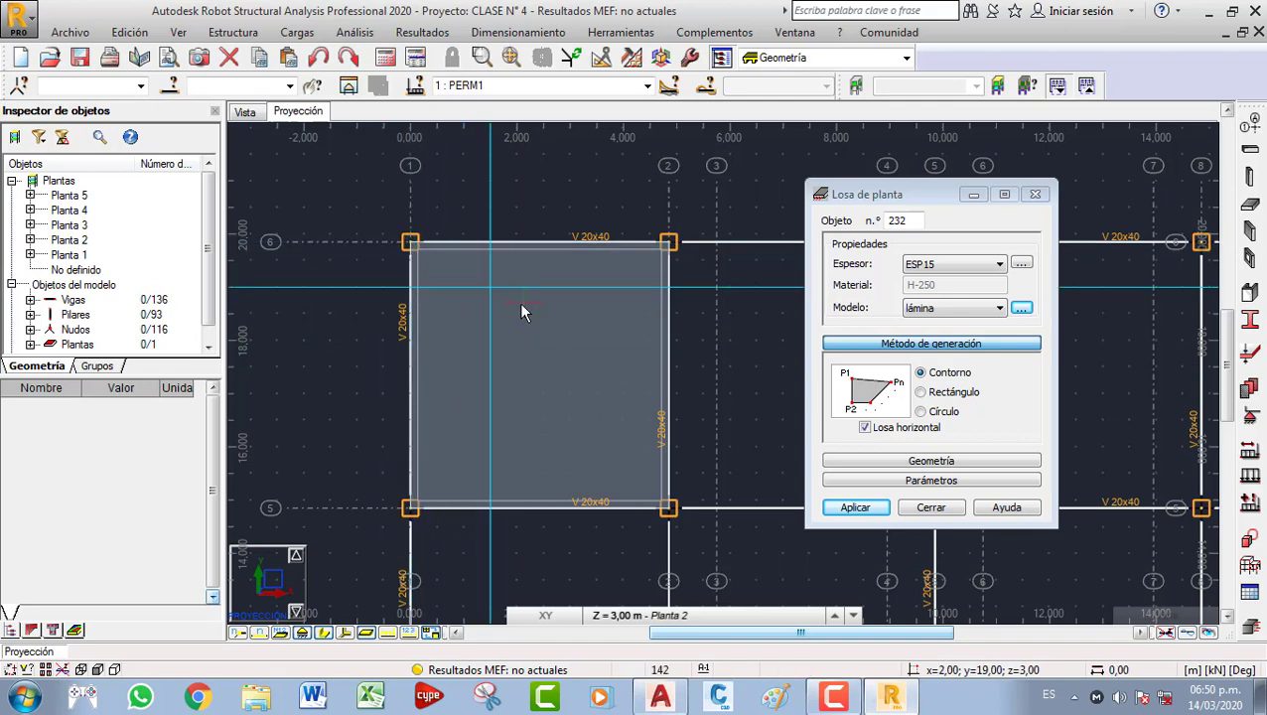
# Display the local axes of the Planta 2 elements and inspect them on the slab and surrounding beams.
pyautogui.scroll(2, 526, 310)
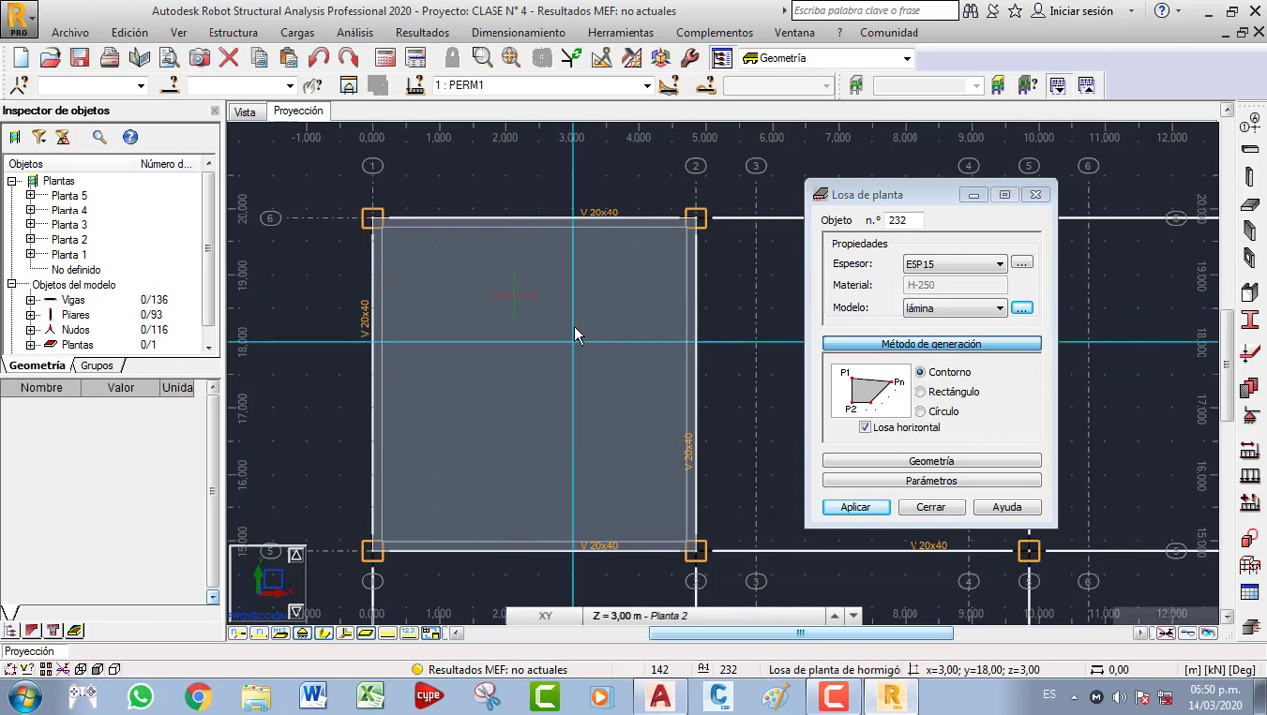
pyautogui.scroll(-1, 614, 371)
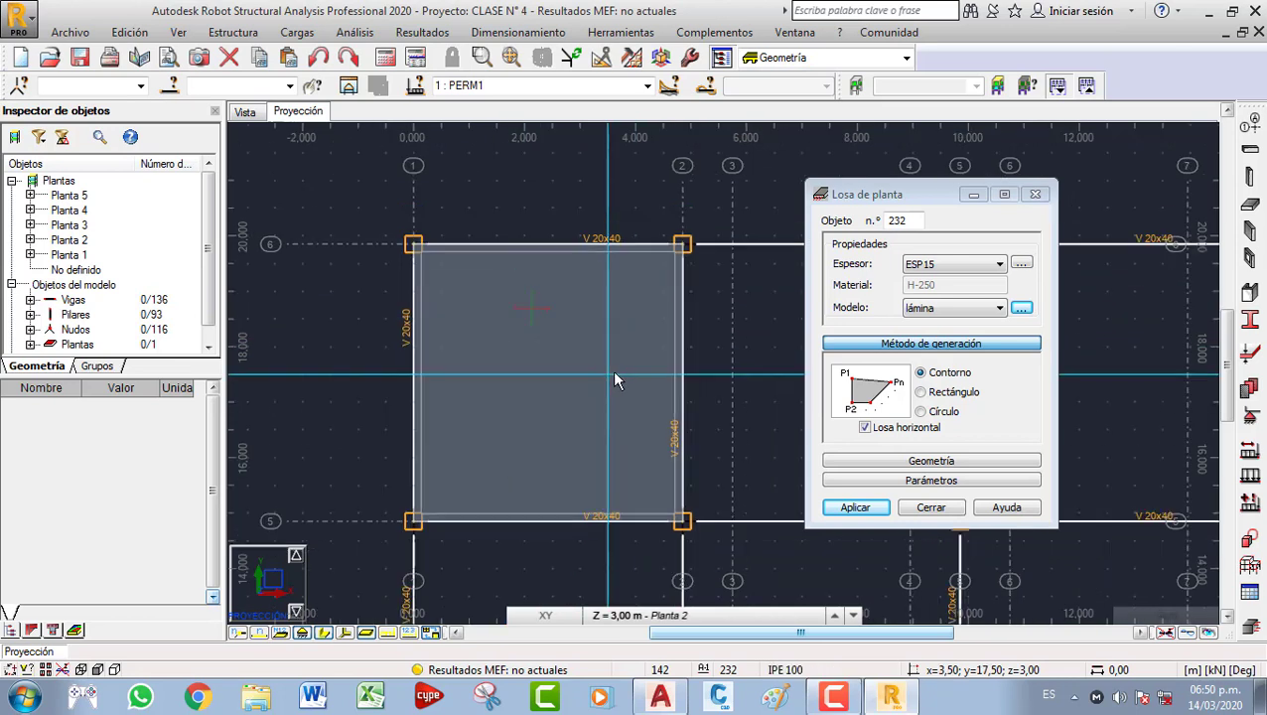
pyautogui.click(345, 634)
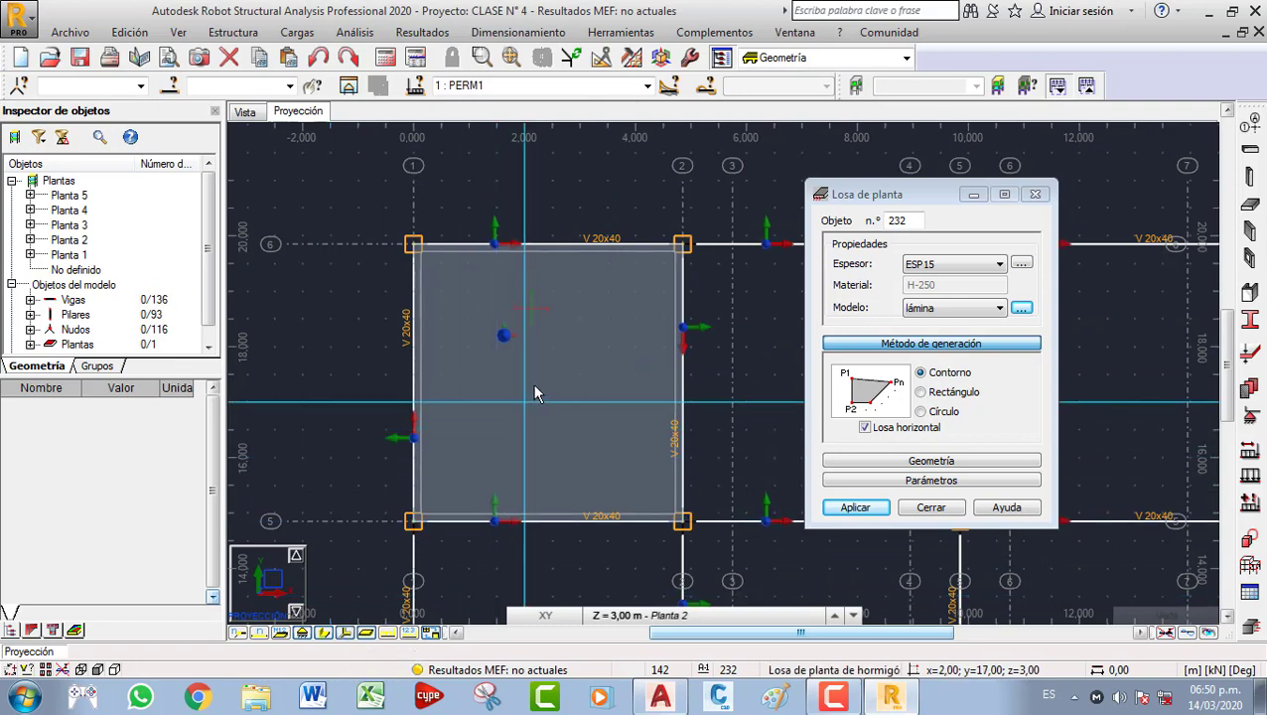
pyautogui.scroll(2, 521, 318)
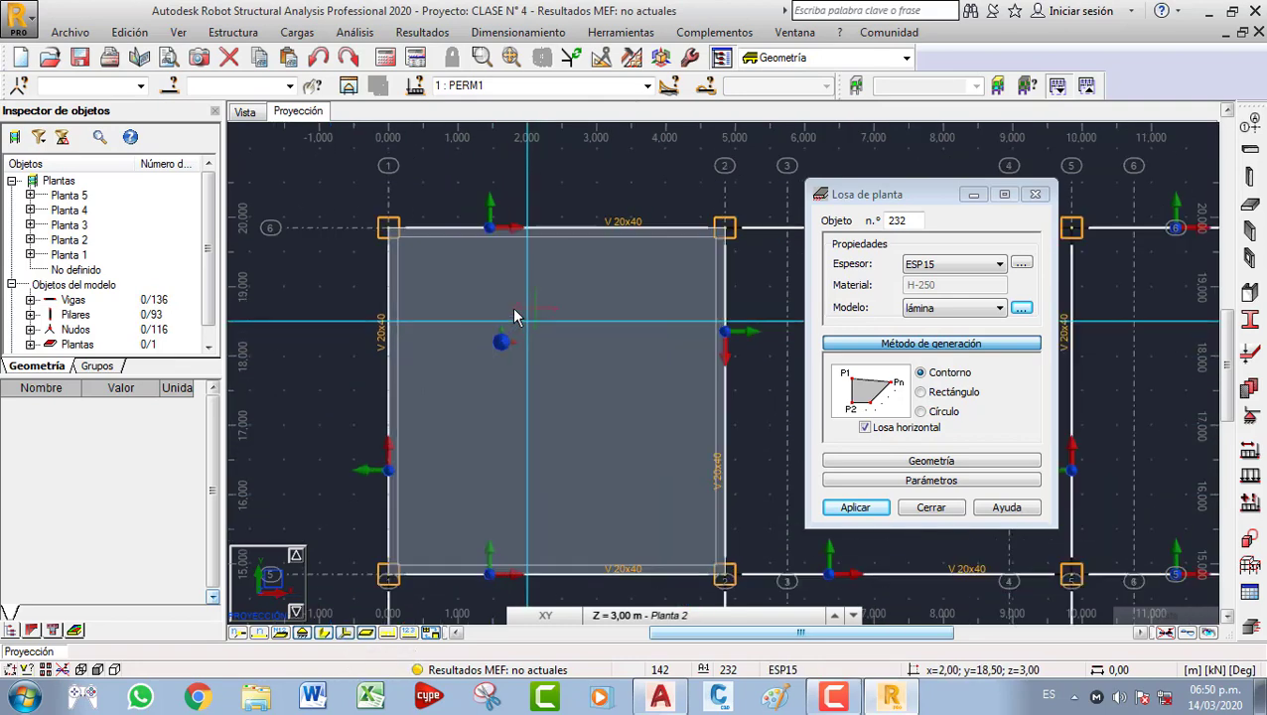
pyautogui.scroll(-3, 496, 347)
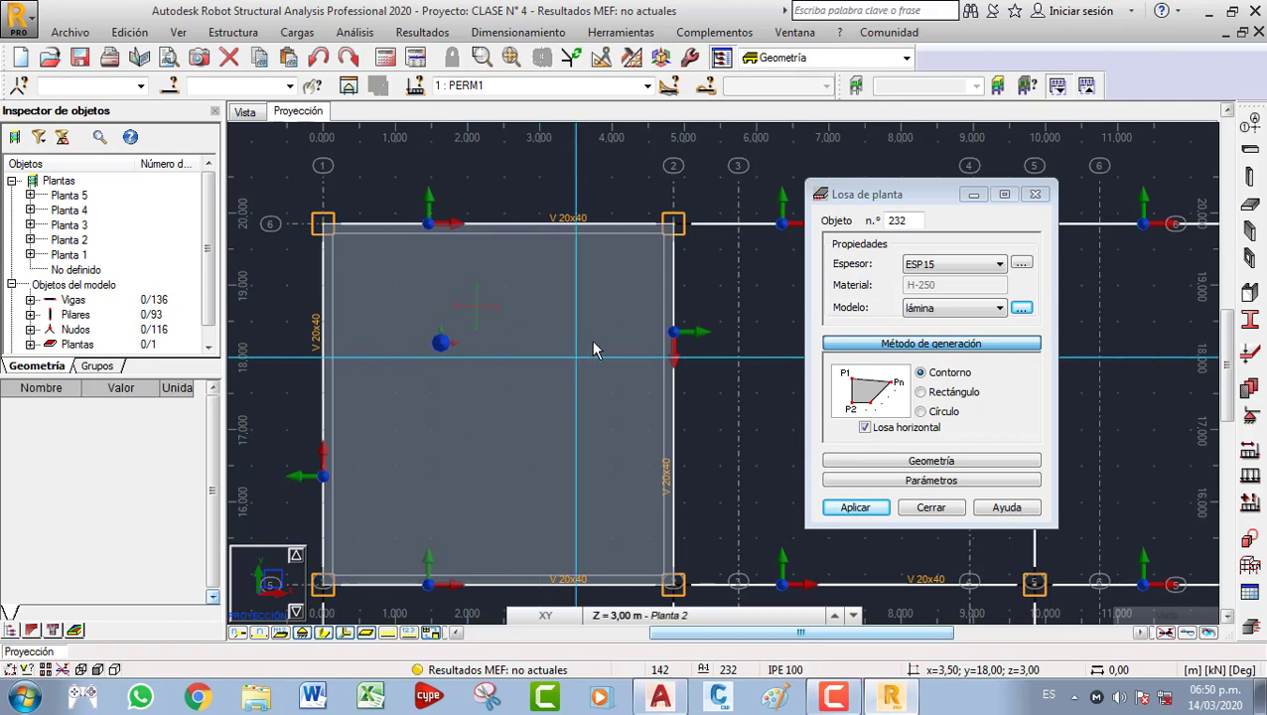
# Try to start a slab contour in the bay between axes 2 and 5, undo the last operation, and close the floor slab definition.
pyautogui.scroll(-1, 594, 348)
pyautogui.moveTo(587, 345); pyautogui.dragTo(346, 323, button='middle')
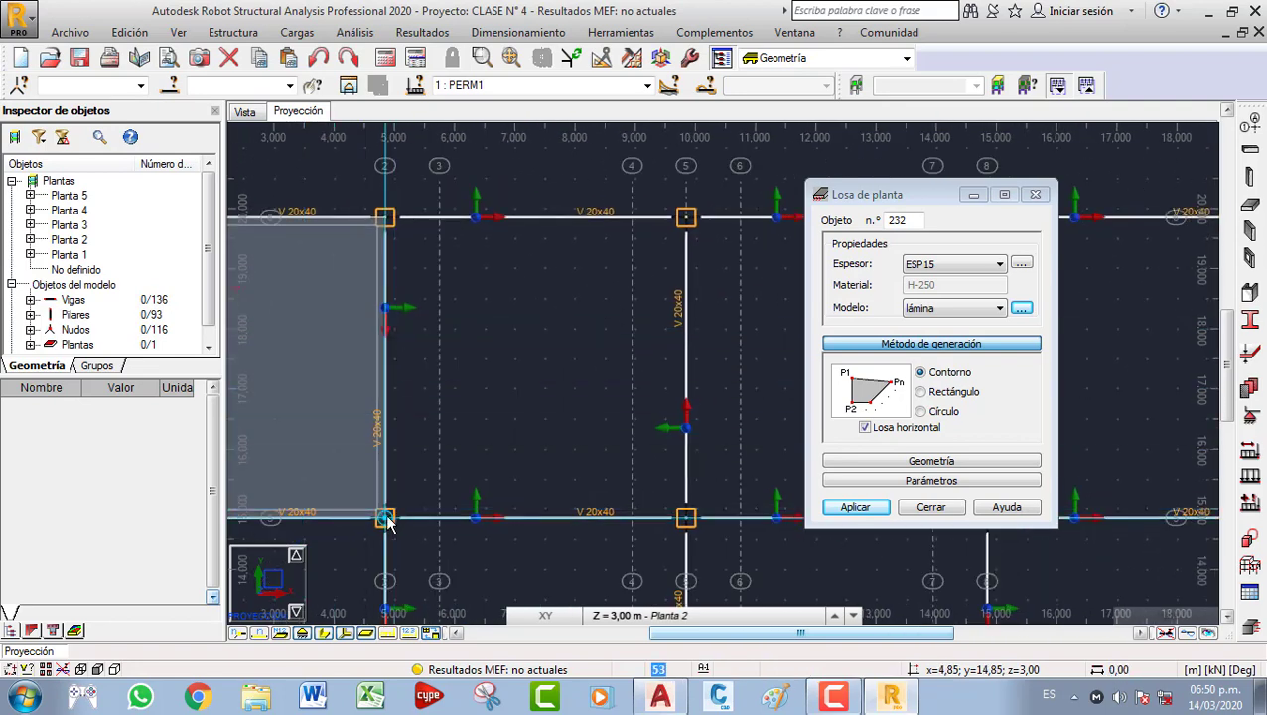
pyautogui.click(686, 518)
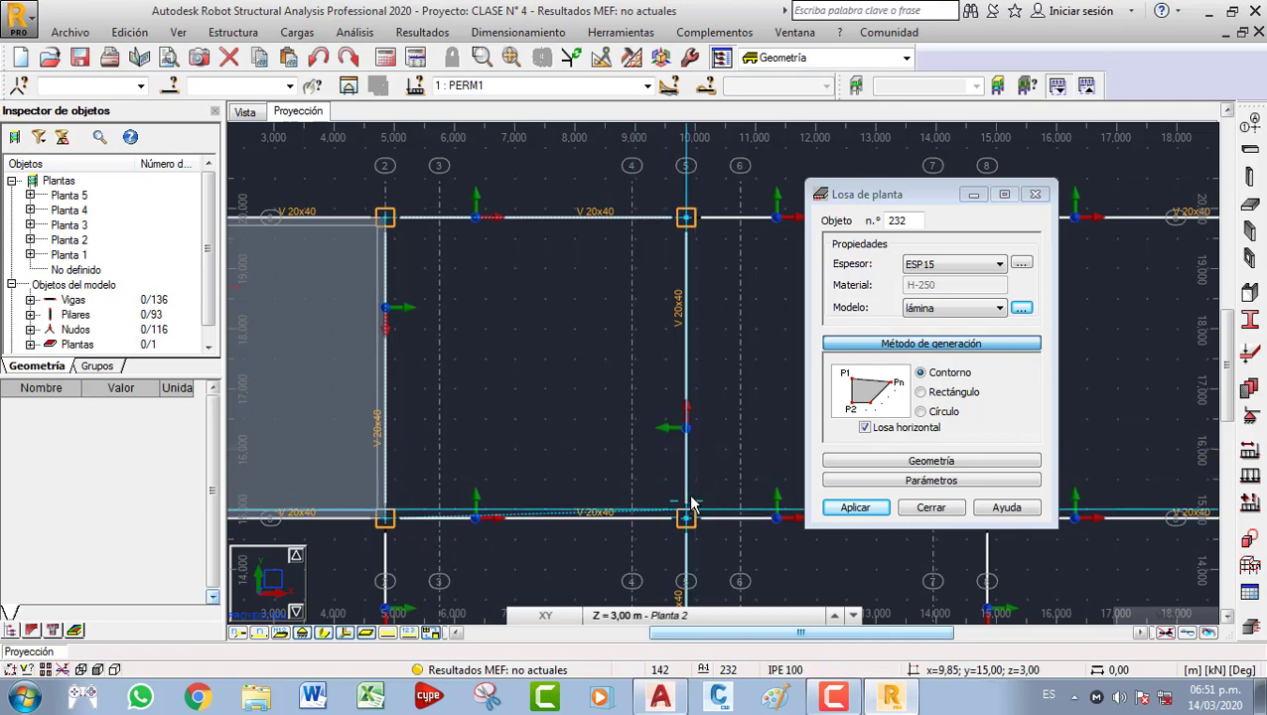
pyautogui.hotkey('ctrl', 'z')
pyautogui.scroll(-2, 582, 459)
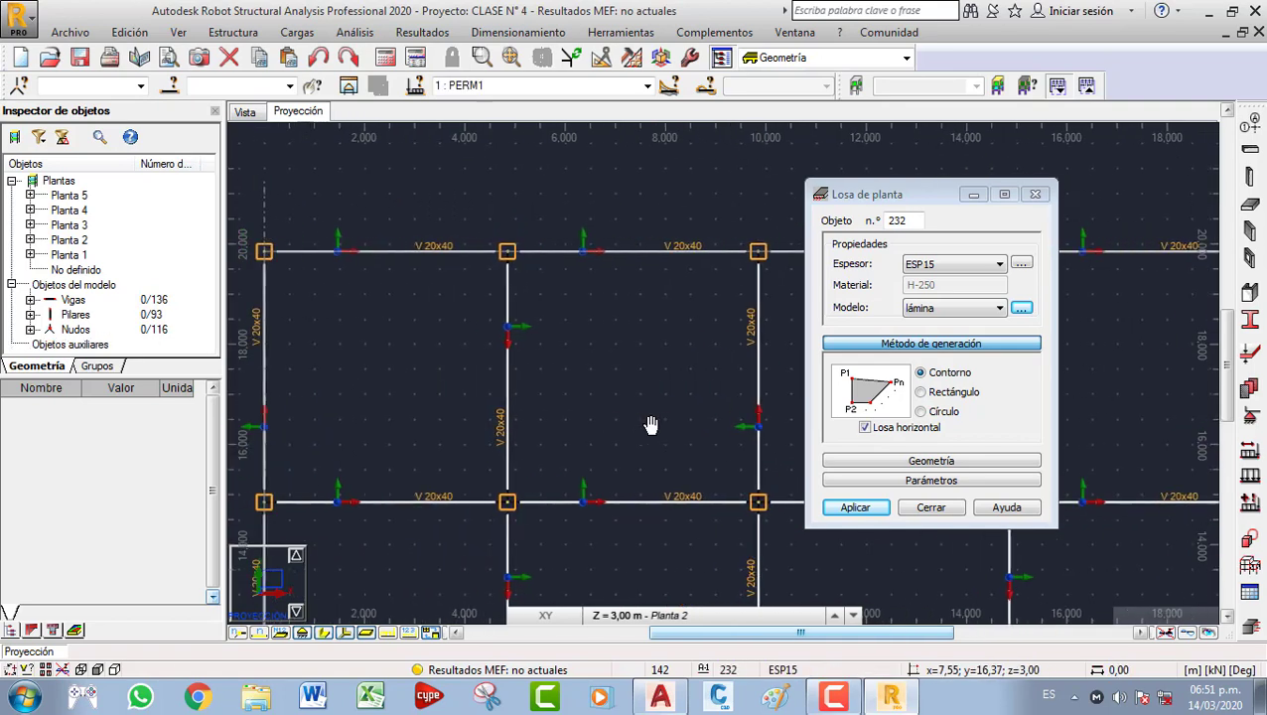
pyautogui.click(945, 378)
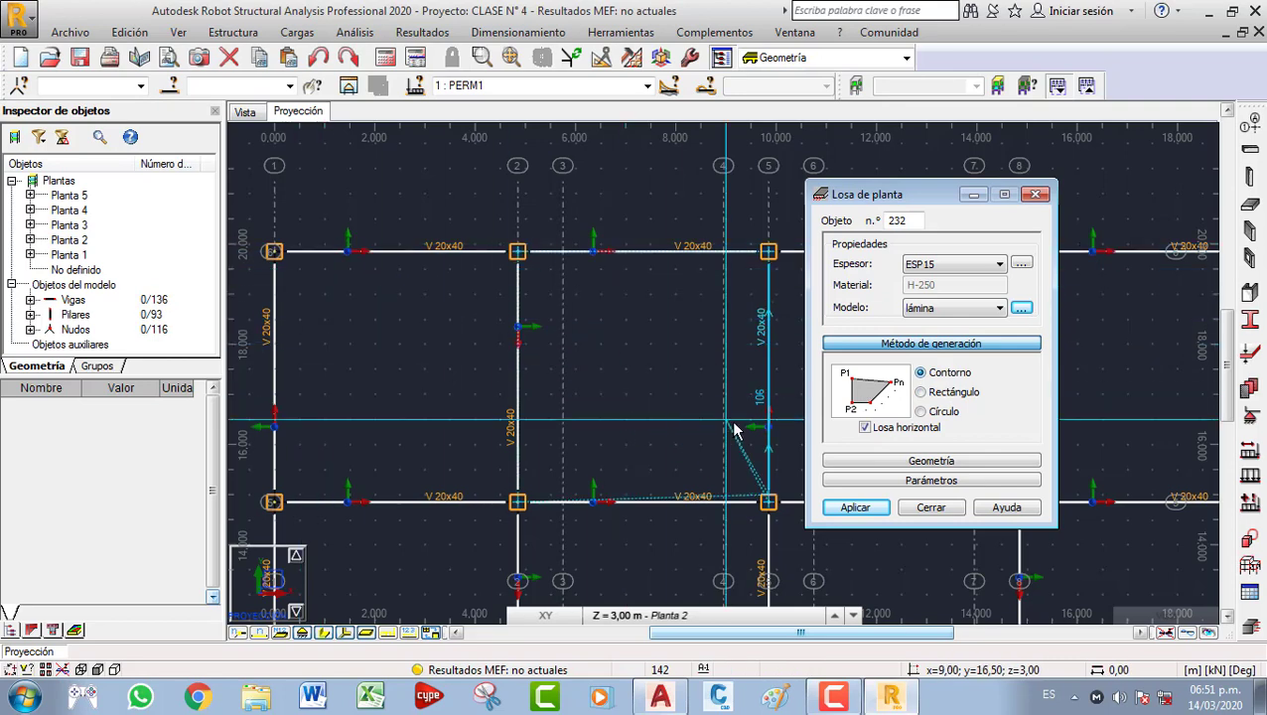
pyautogui.press('Escape')
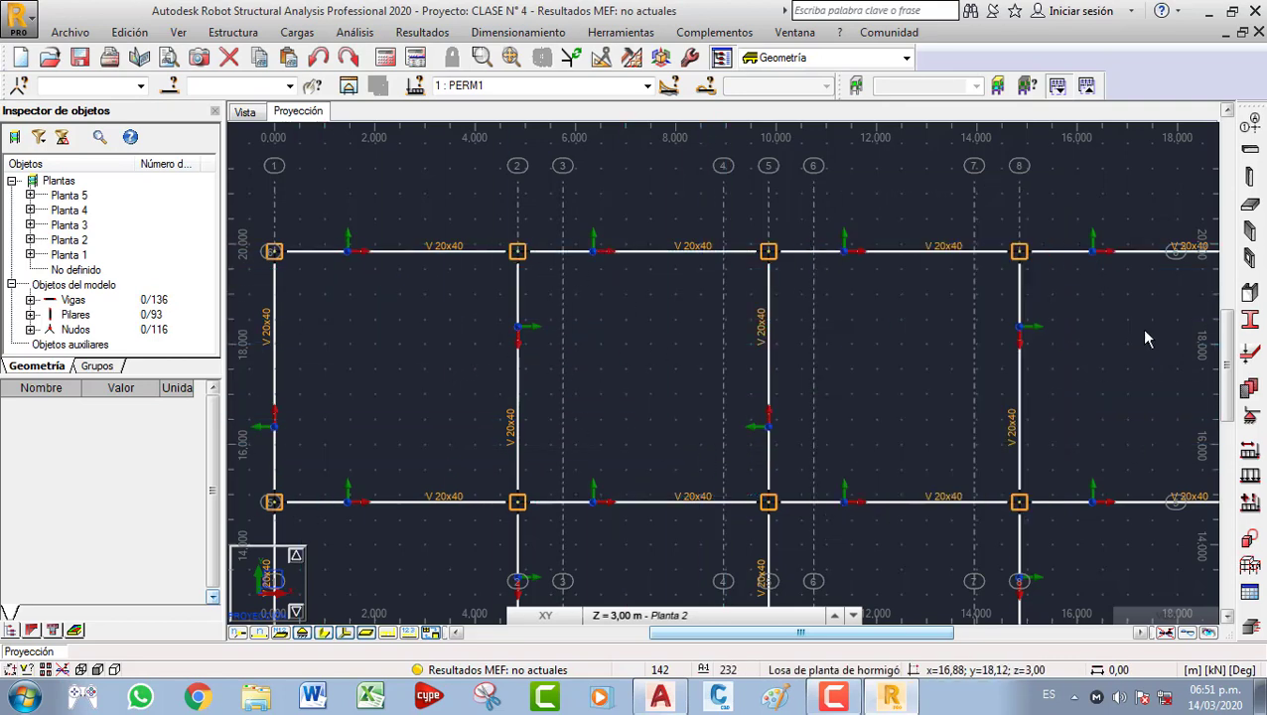
# Restart the floor slab definition and create an ESP15 contour slab on the corner nodes of axes 1–2 and 5–6.
pyautogui.click(1250, 292)
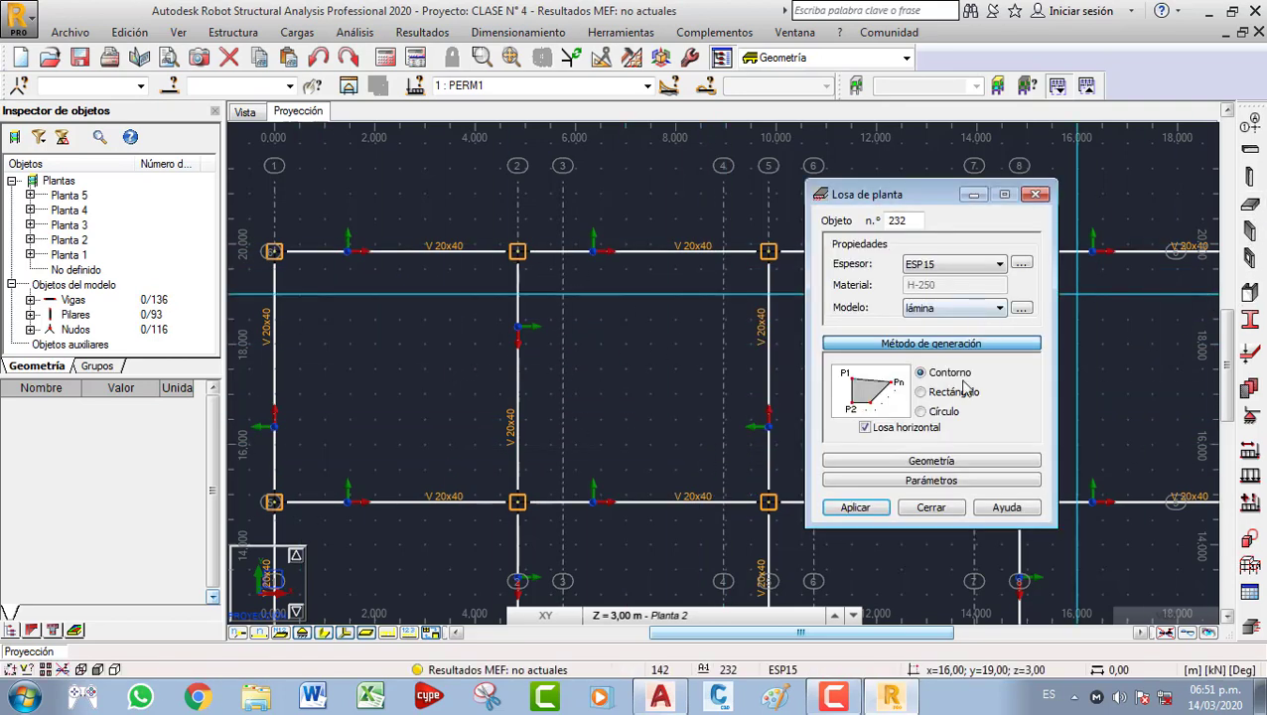
pyautogui.click(274, 249)
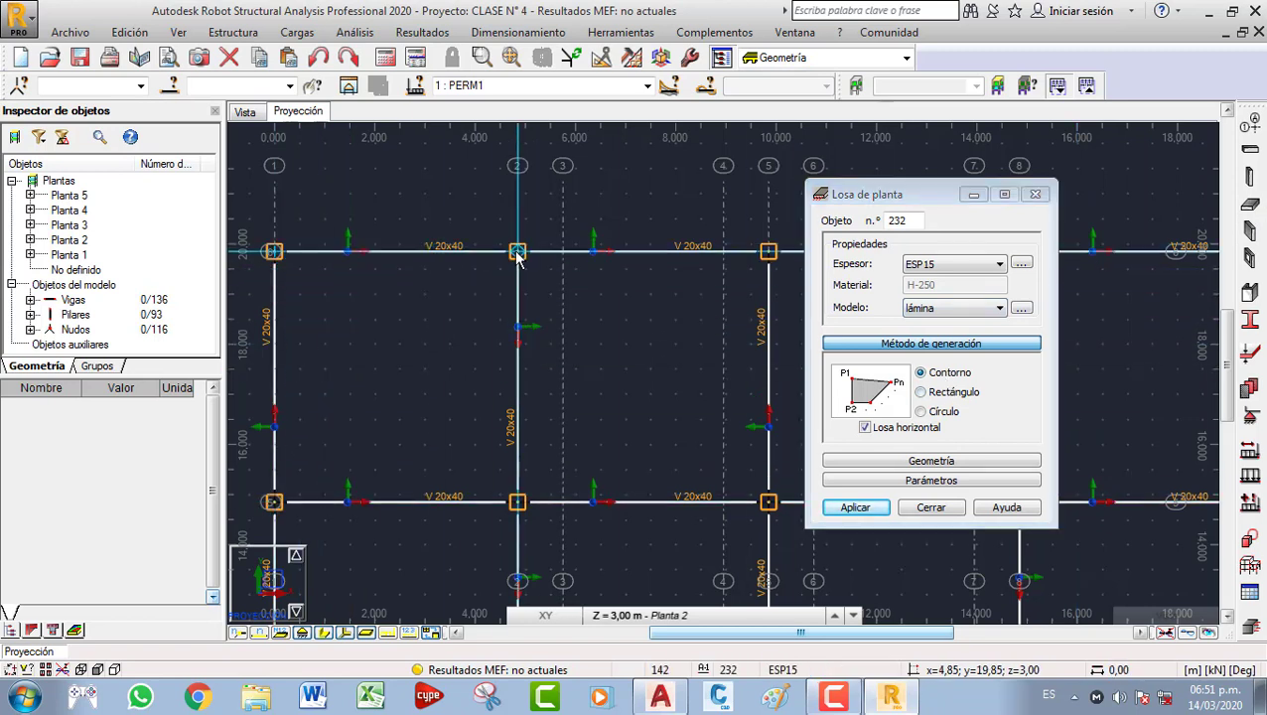
pyautogui.click(516, 253)
pyautogui.click(506, 508)
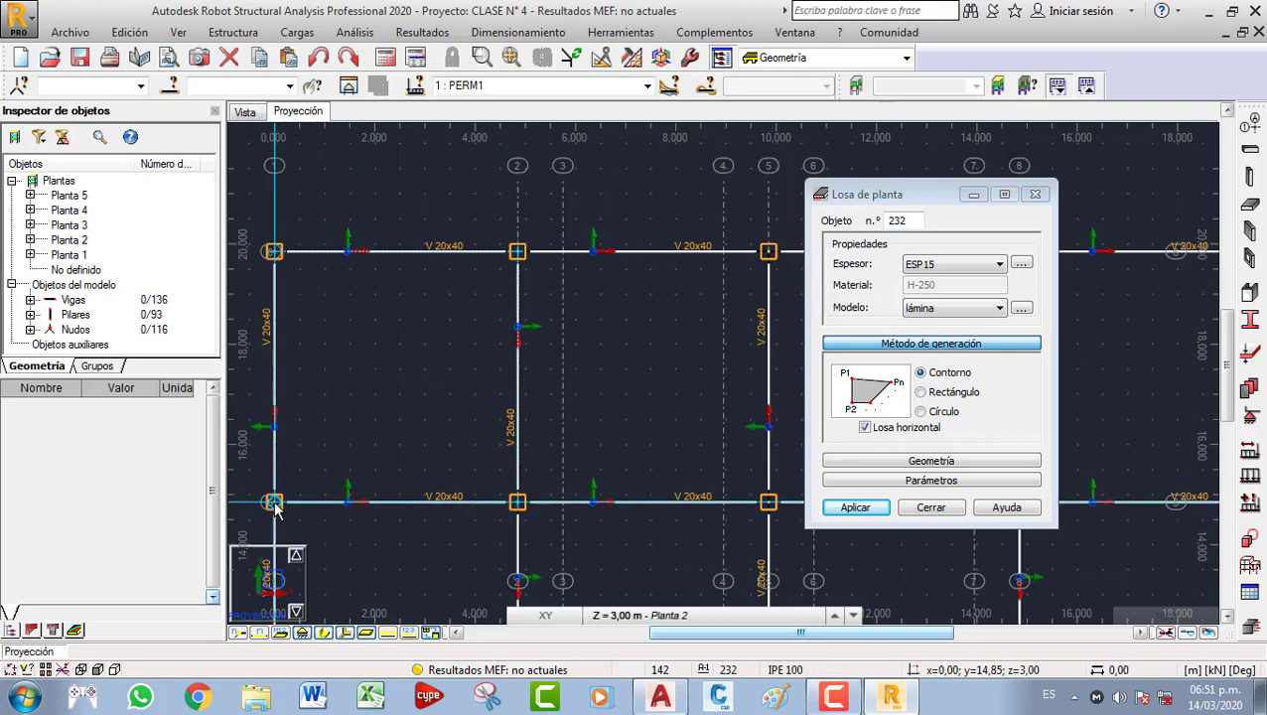
pyautogui.click(274, 504)
pyautogui.moveTo(590, 359); pyautogui.dragTo(564, 367, button='middle')
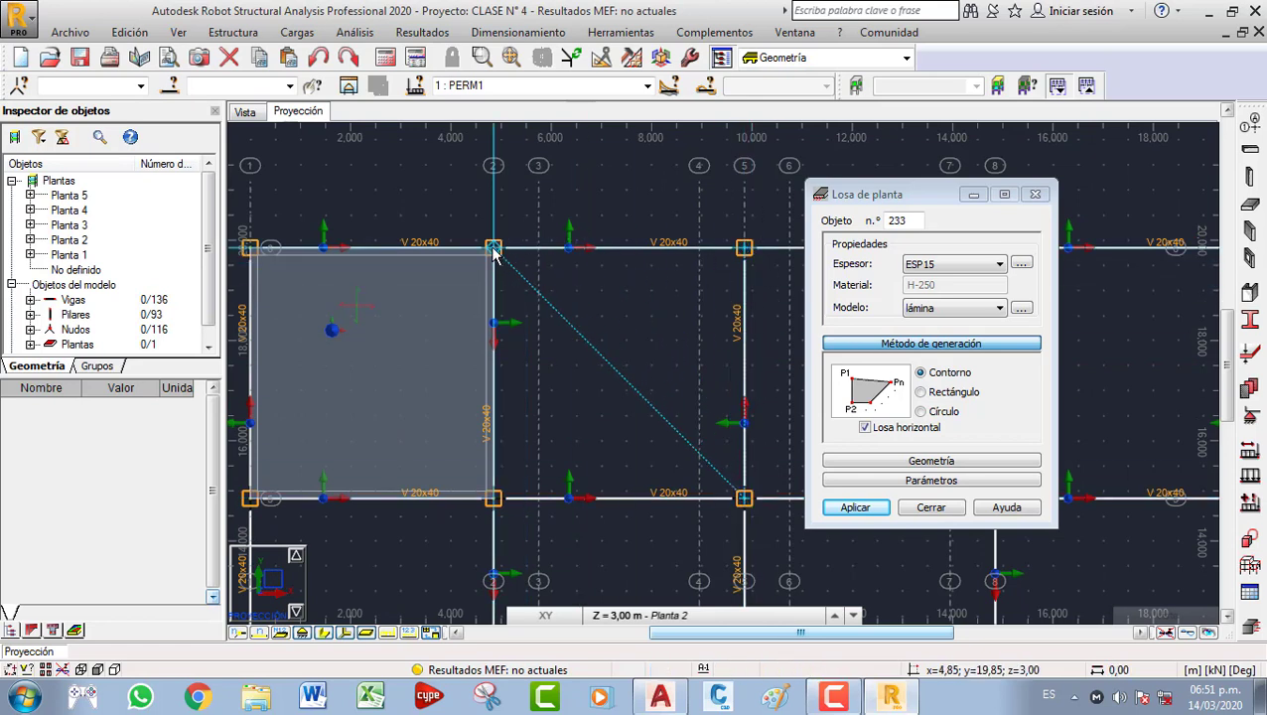
# Complete the ESP15 contour slab on the corner nodes of the bay between axes 2–5 and 5–6.
pyautogui.click(493, 498)
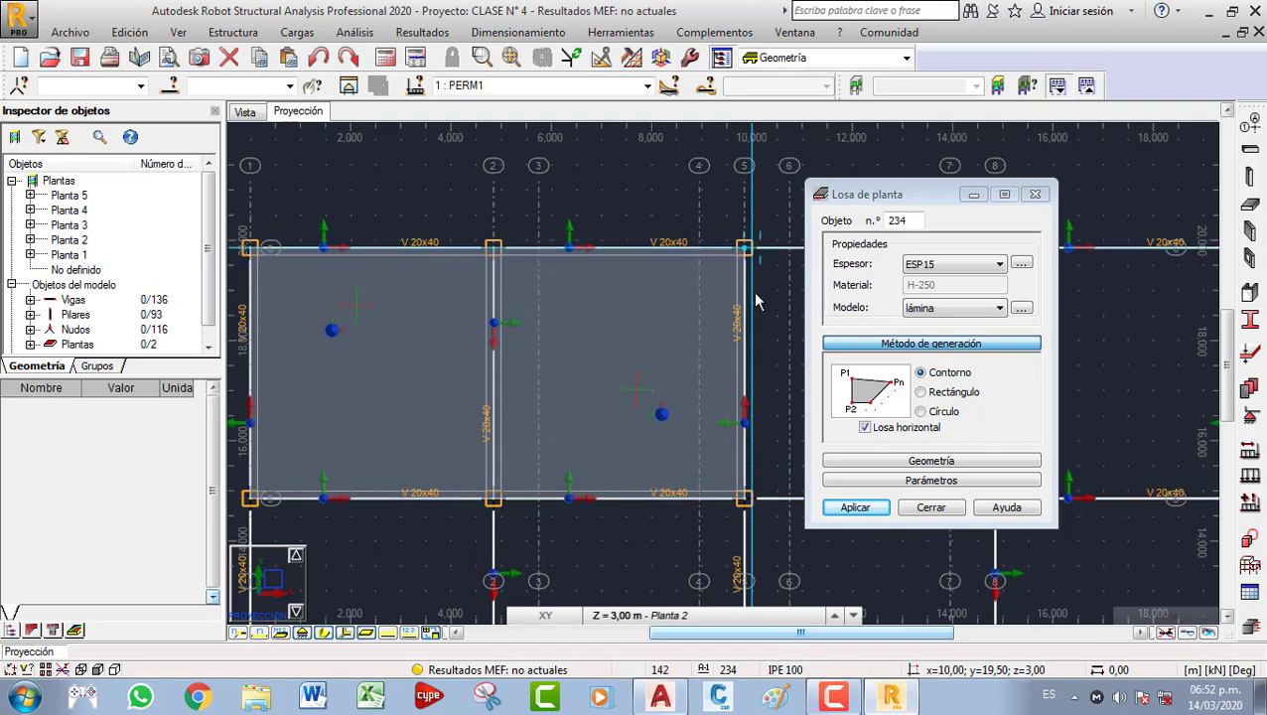
# Examine the local axes of the two contour slabs between axes 1–2 and 2–5 and compare their orientation.
pyautogui.scroll(4, 661, 415)
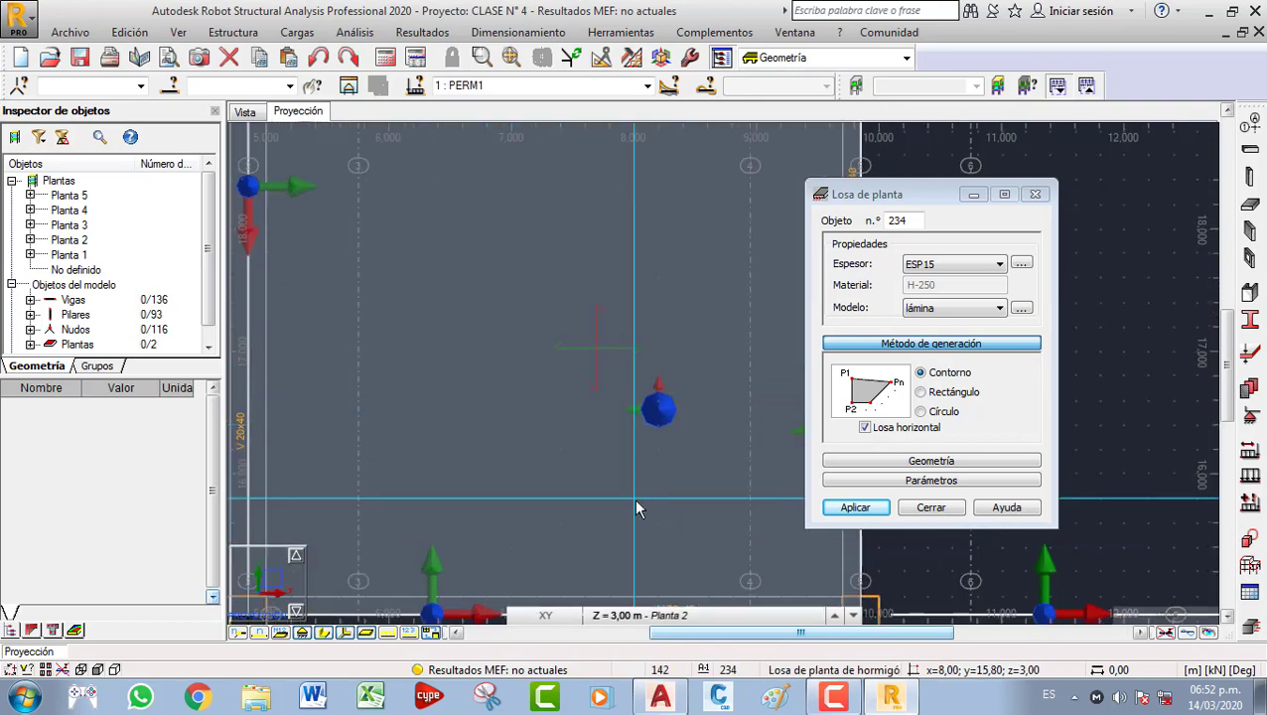
pyautogui.scroll(-4, 618, 424)
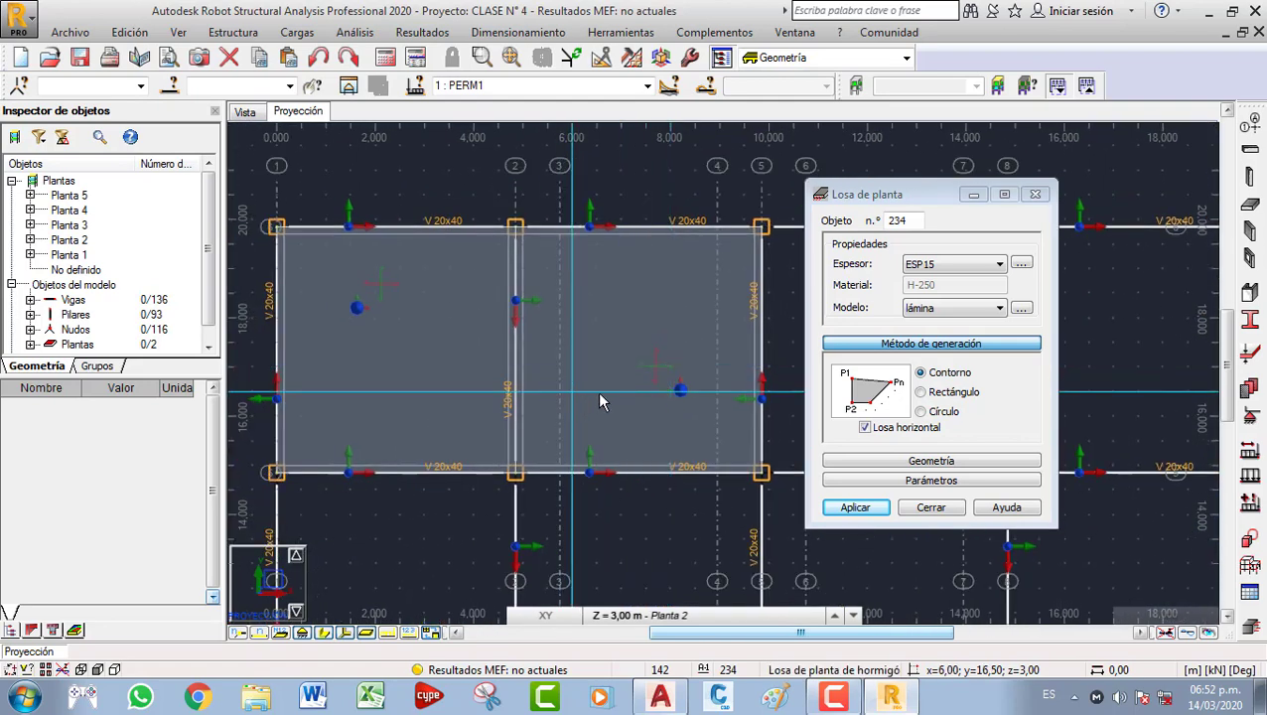
pyautogui.scroll(1, 690, 396)
pyautogui.scroll(1, 688, 396)
pyautogui.scroll(-1, 658, 398)
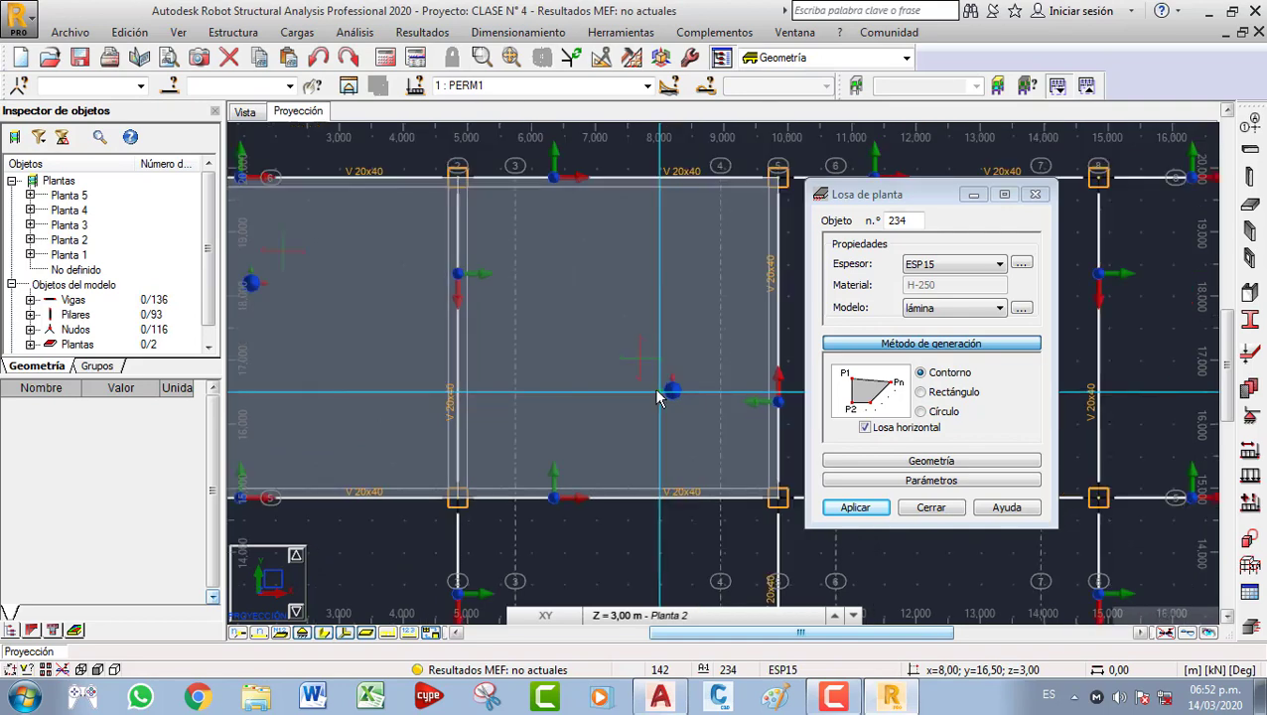
pyautogui.scroll(-1, 268, 594)
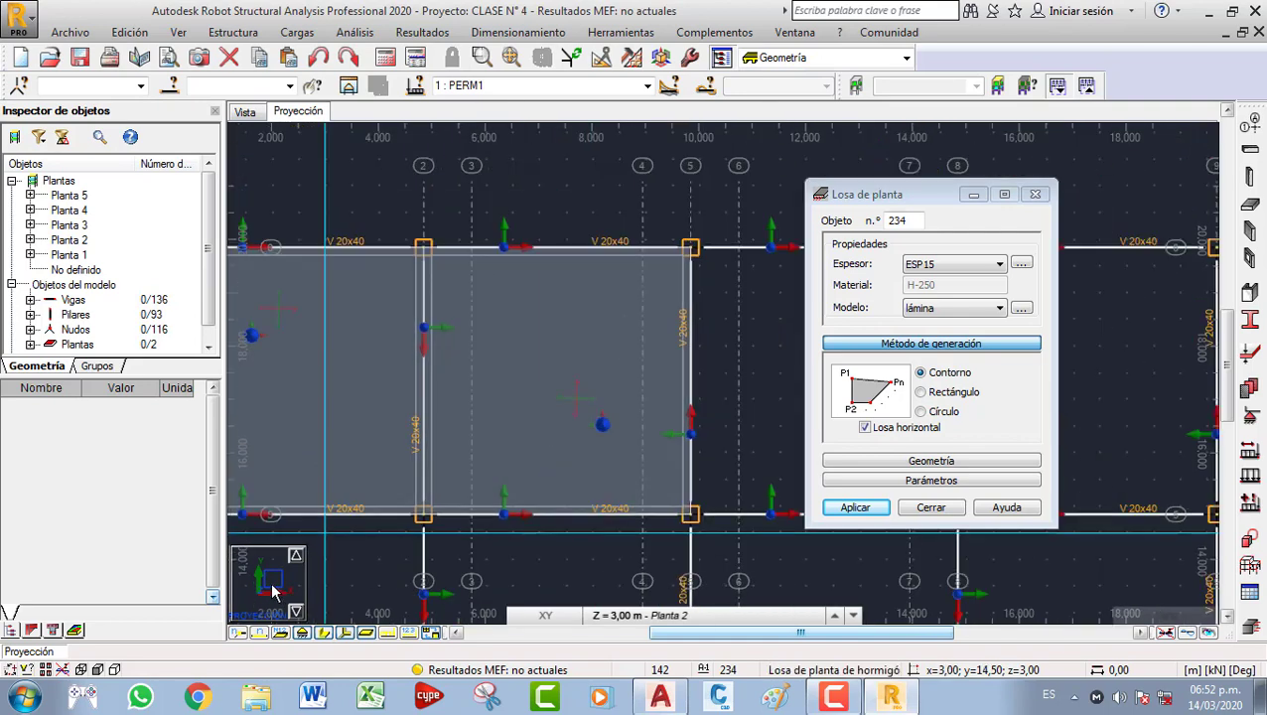
pyautogui.moveTo(363, 534); pyautogui.dragTo(456, 493, button='middle')
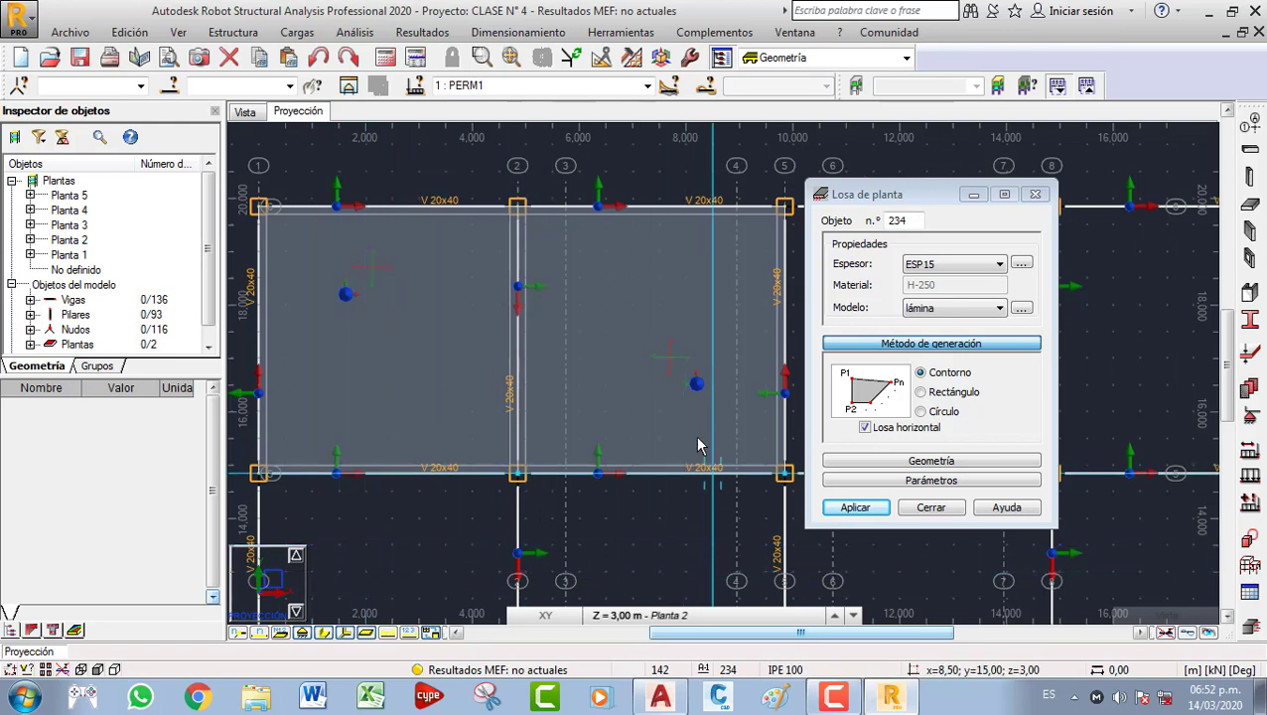
pyautogui.click(696, 383)
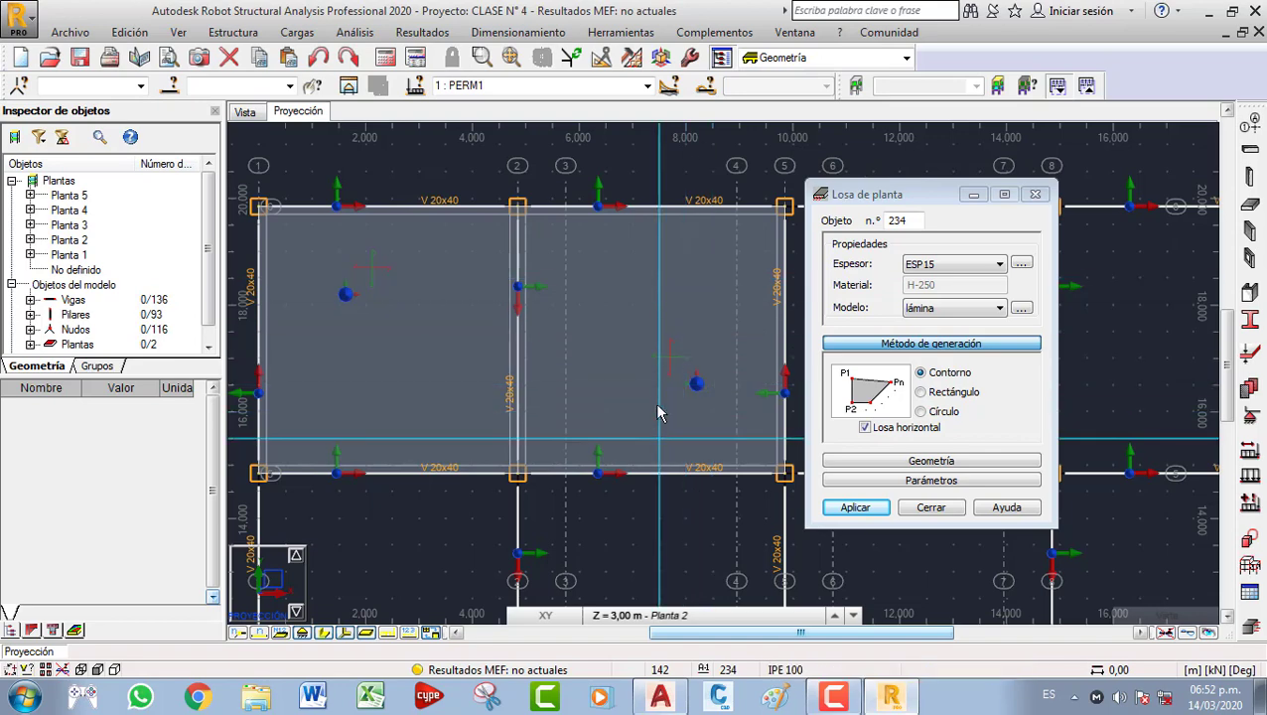
pyautogui.scroll(-2, 664, 341)
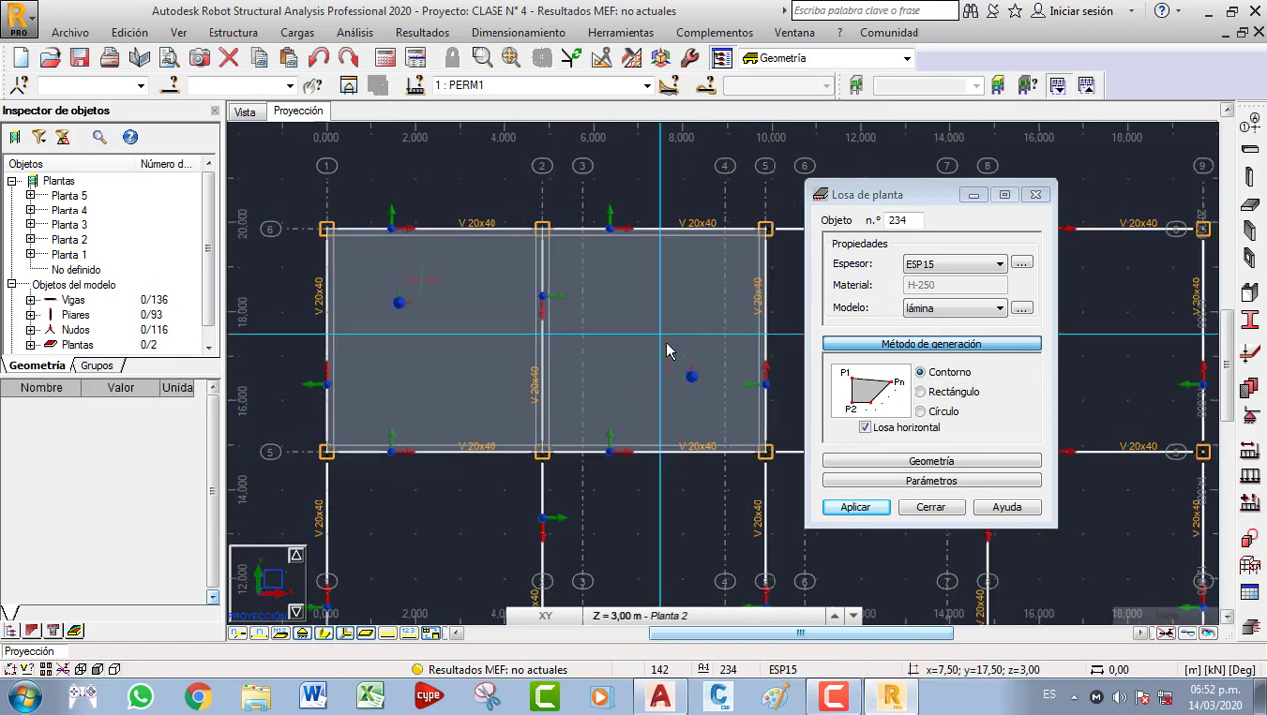
# Switch the slab generation method to Rectángulo and create an ESP15 slab on the corner nodes between axes 5–8 and 5–6.
pyautogui.moveTo(644, 344); pyautogui.dragTo(494, 342, button='middle')
pyautogui.scroll(-1, 681, 345)
pyautogui.scroll(-1, 584, 361)
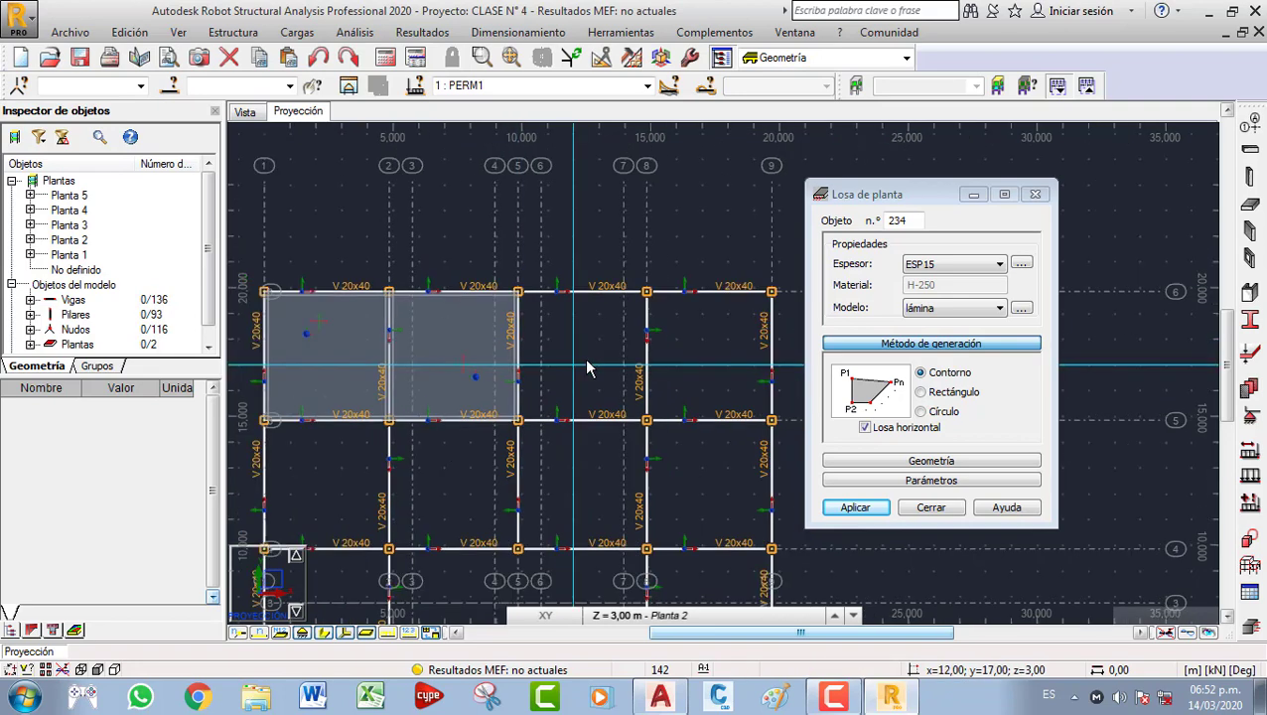
pyautogui.scroll(-1, 584, 361)
pyautogui.moveTo(583, 361); pyautogui.dragTo(589, 311, button='middle')
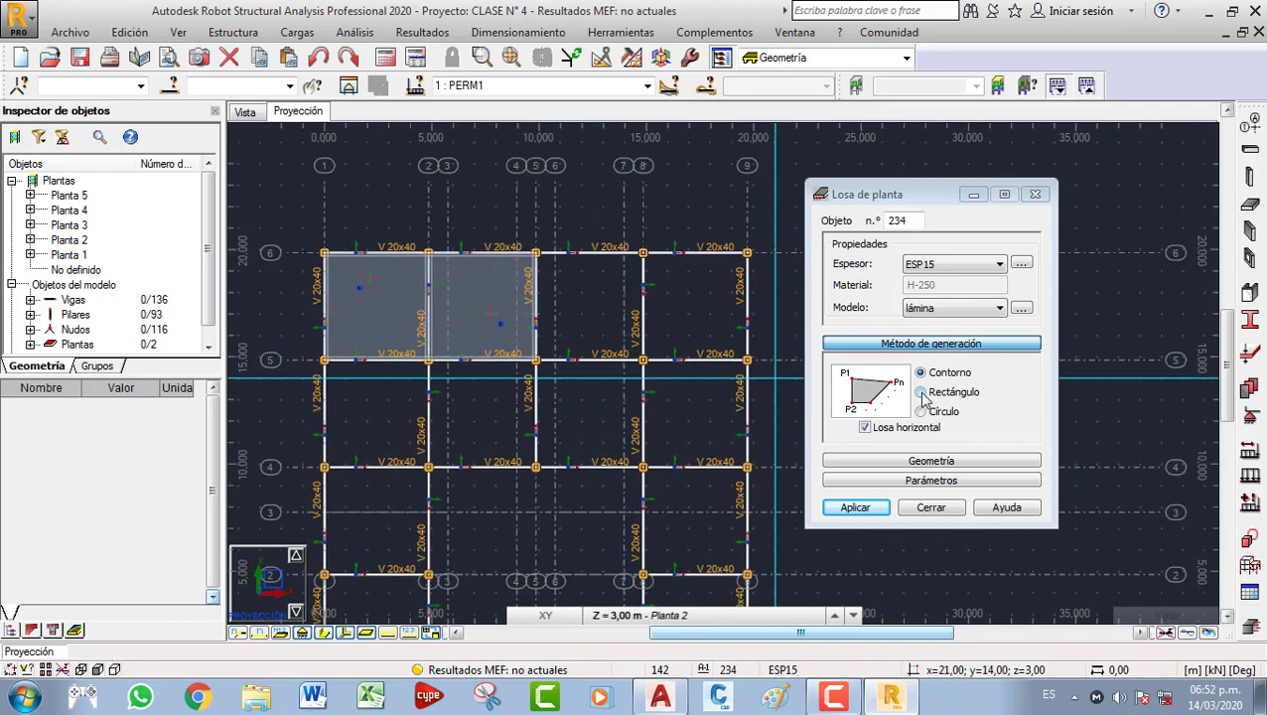
pyautogui.click(920, 392)
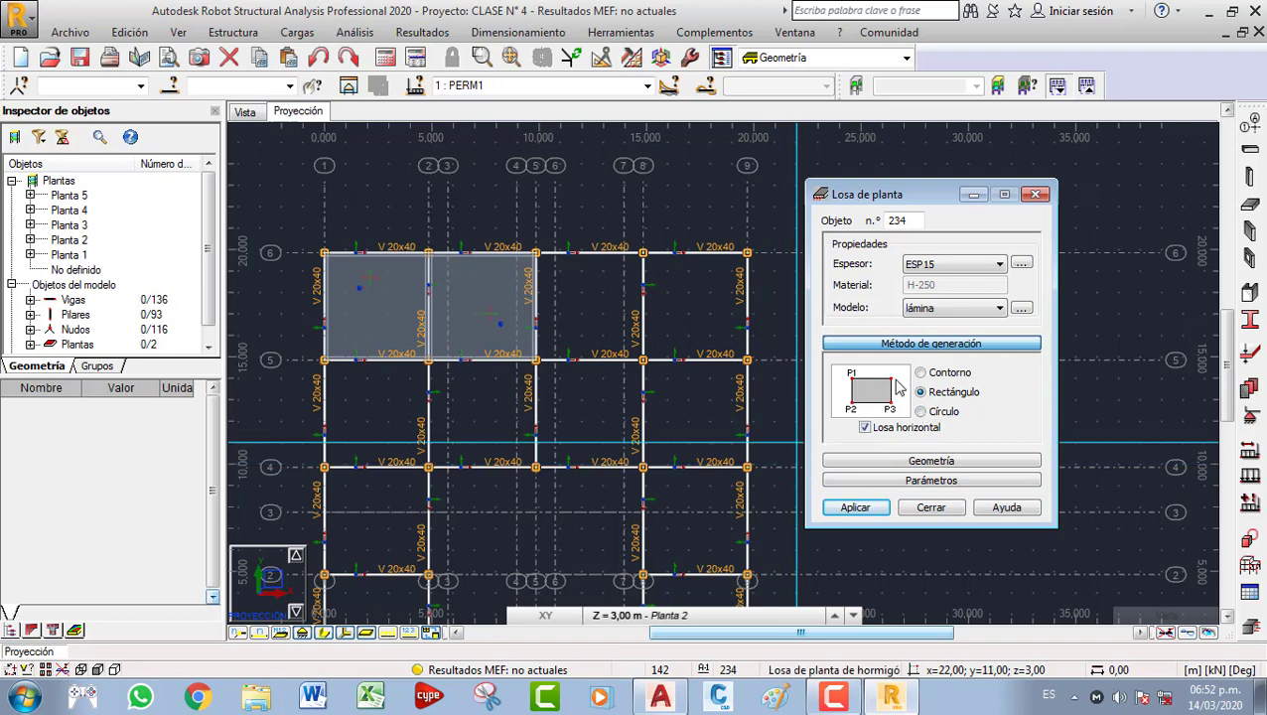
pyautogui.moveTo(551, 314); pyautogui.dragTo(527, 353, button='middle')
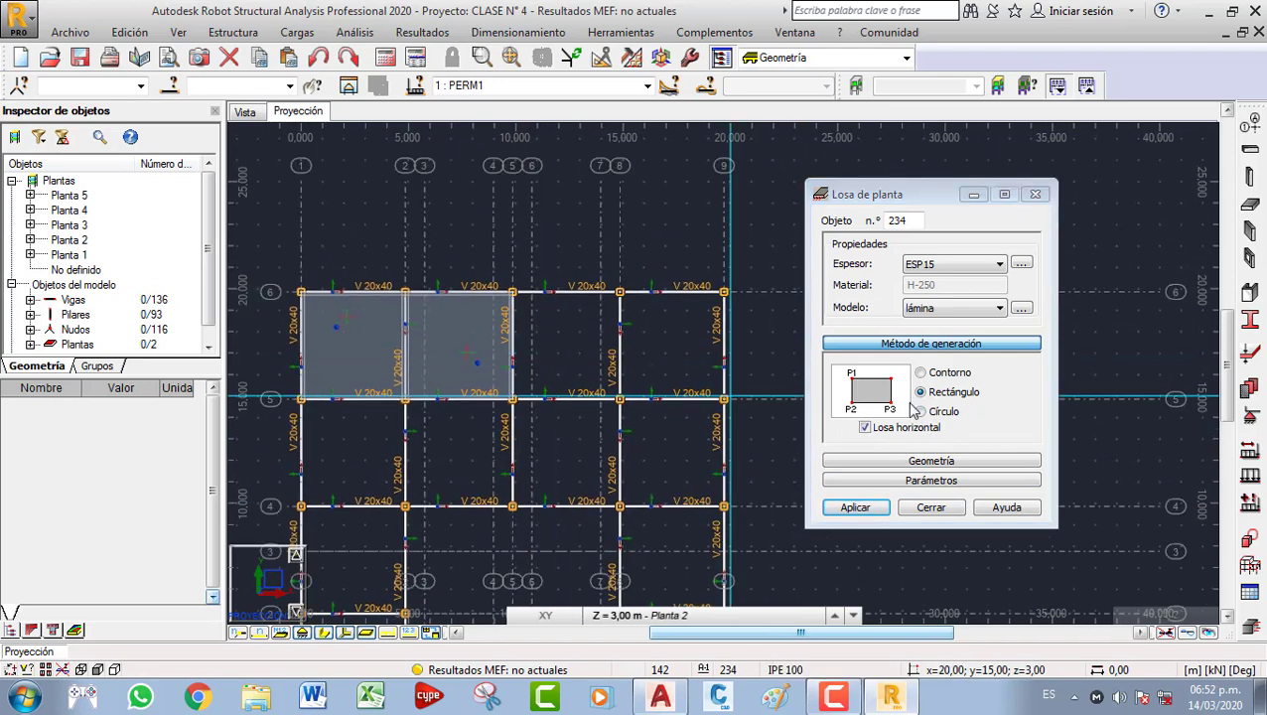
pyautogui.scroll(4, 512, 290)
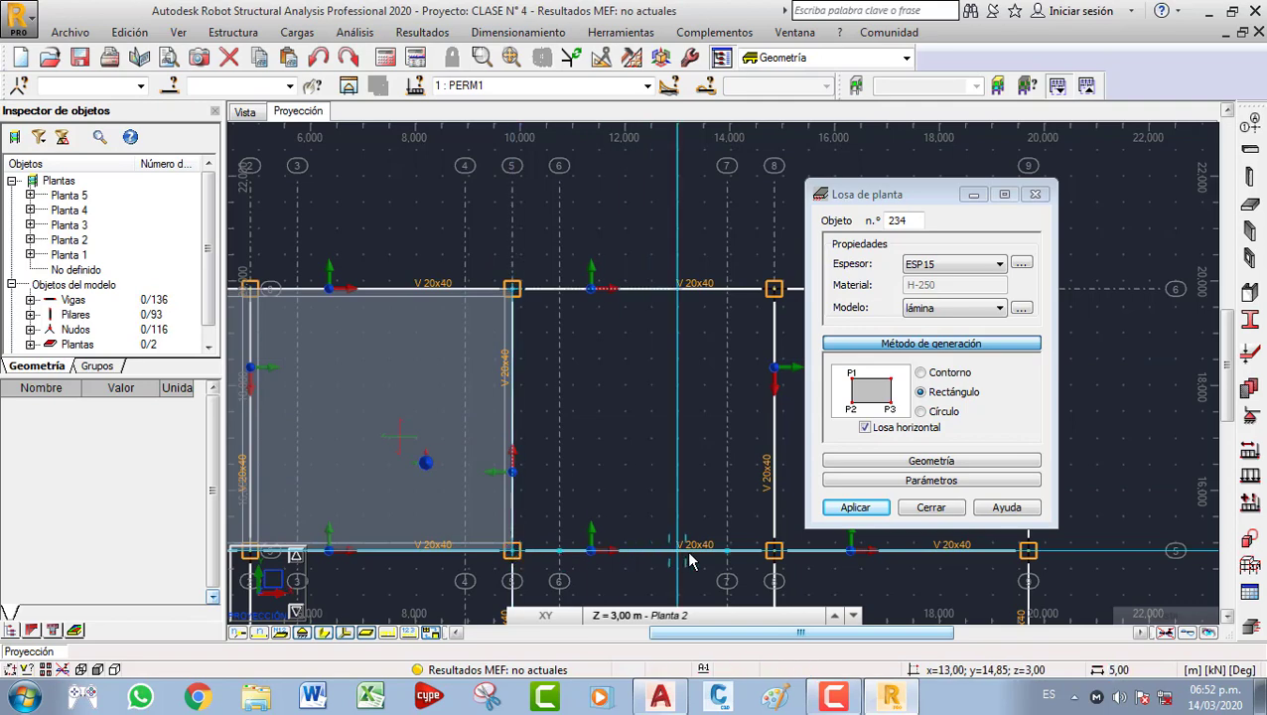
pyautogui.click(773, 552)
# Examine the local axes of the rectangular slab between axes 5 and 8 against the neighbouring slab.
pyautogui.scroll(-1, 773, 552)
pyautogui.moveTo(660, 487); pyautogui.dragTo(457, 438, button='middle')
pyautogui.scroll(-1, 545, 448)
pyautogui.moveTo(546, 447); pyautogui.dragTo(597, 447, button='middle')
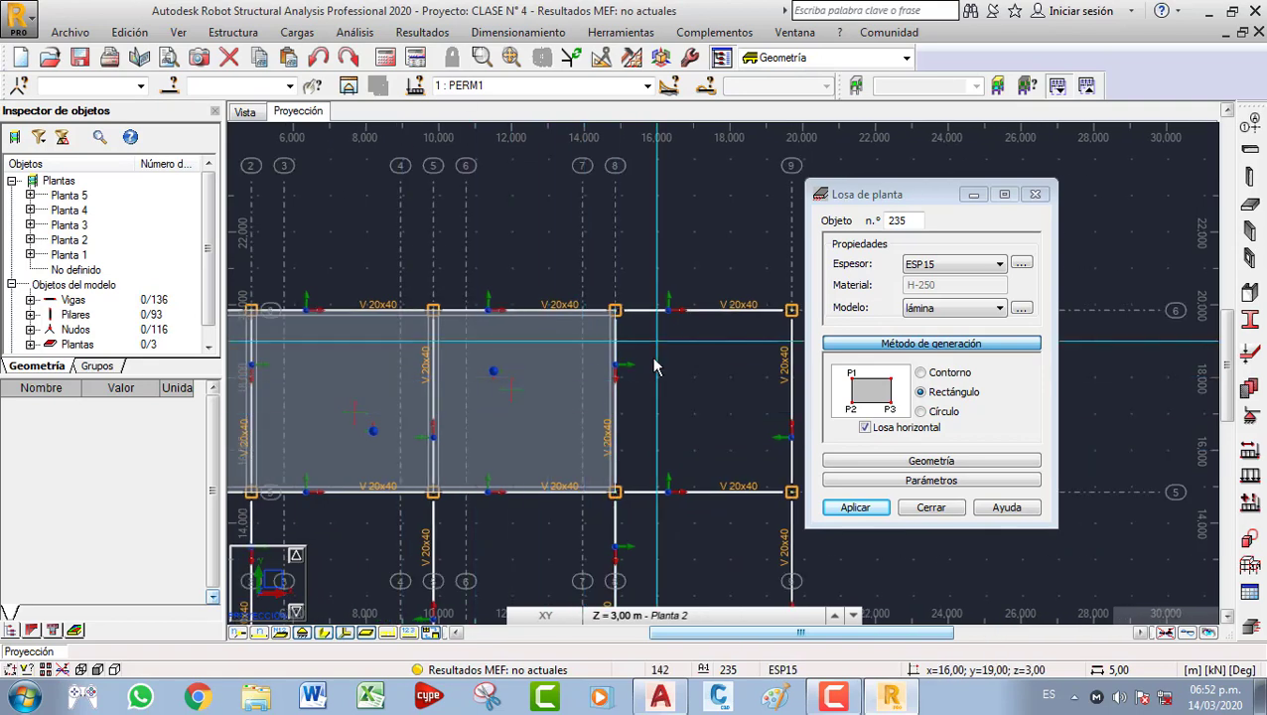
pyautogui.moveTo(653, 358)
pyautogui.mouseDown(button='middle')
pyautogui.moveTo(577, 365)
pyautogui.moveTo(651, 380)
pyautogui.mouseUp(button='middle')
pyautogui.scroll(1, 652, 351)
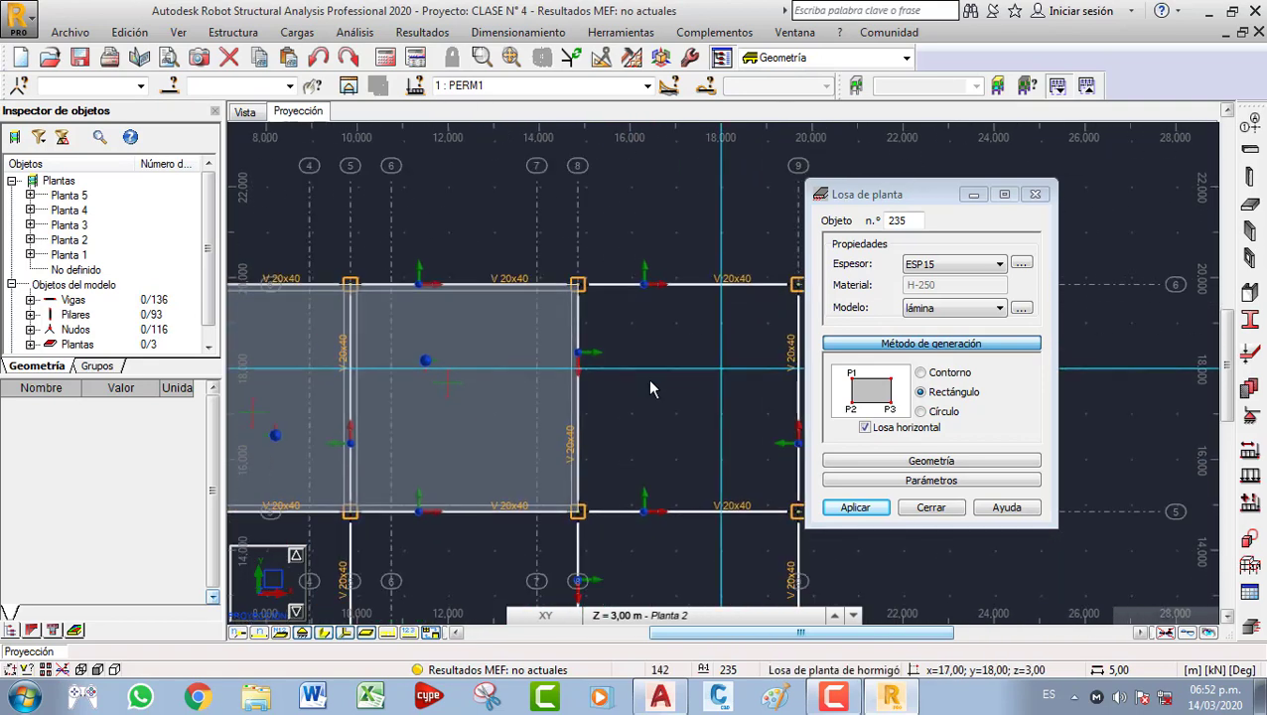
pyautogui.scroll(1, 416, 376)
pyautogui.moveTo(416, 376); pyautogui.dragTo(584, 359, button='middle')
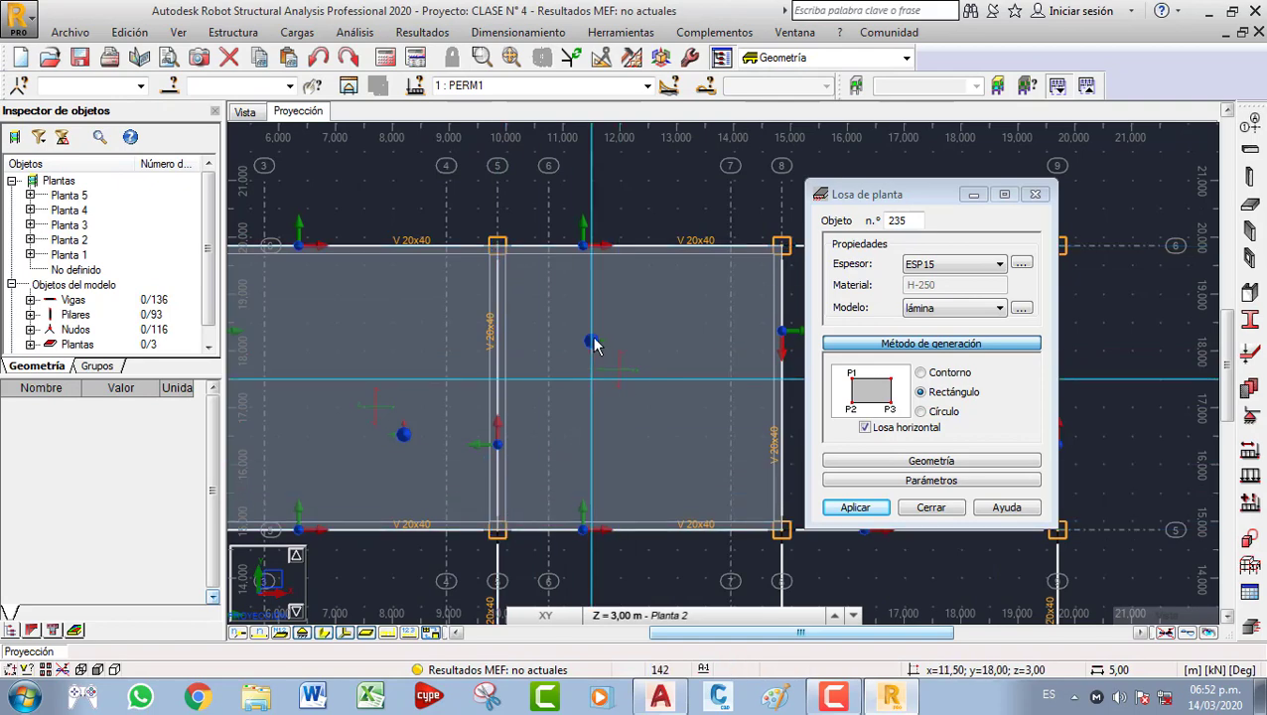
pyautogui.scroll(1, 593, 360)
pyautogui.scroll(2, 597, 361)
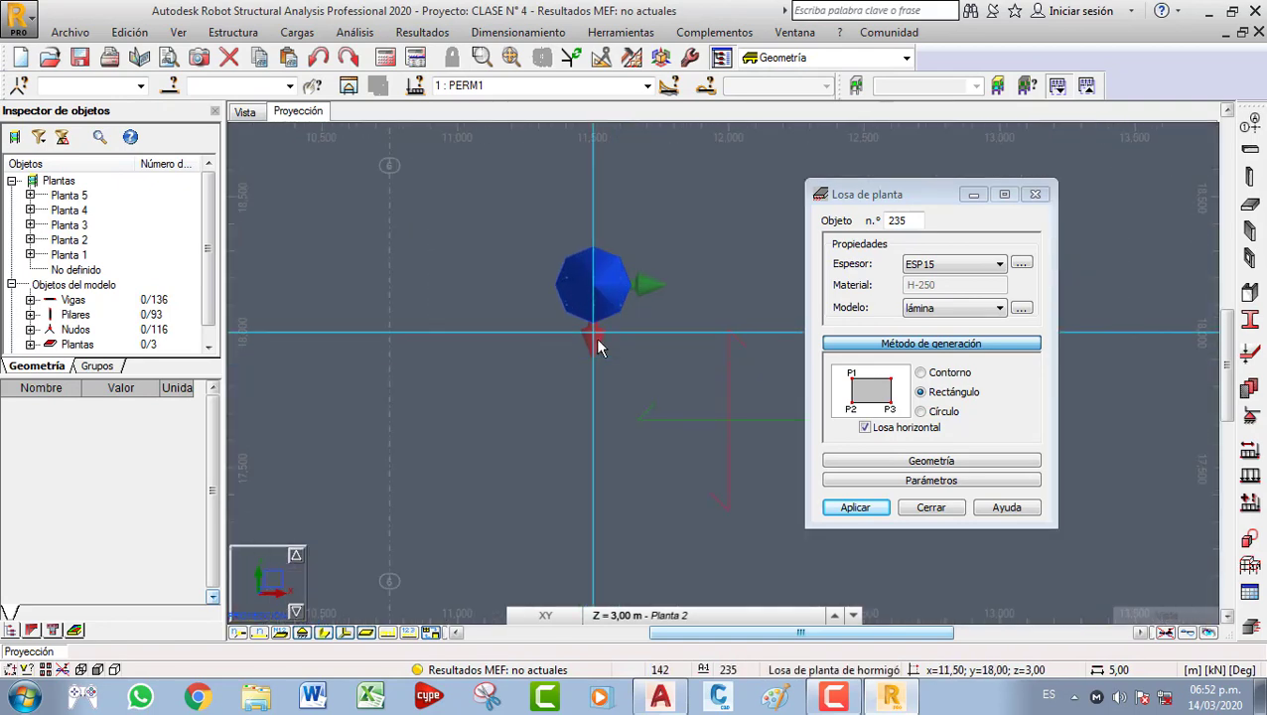
# Create a rectangular ESP15 slab on the corner nodes of the bay between axes 8–9 and 5–6.
pyautogui.scroll(-4, 606, 350)
pyautogui.moveTo(753, 387); pyautogui.dragTo(477, 358, button='middle')
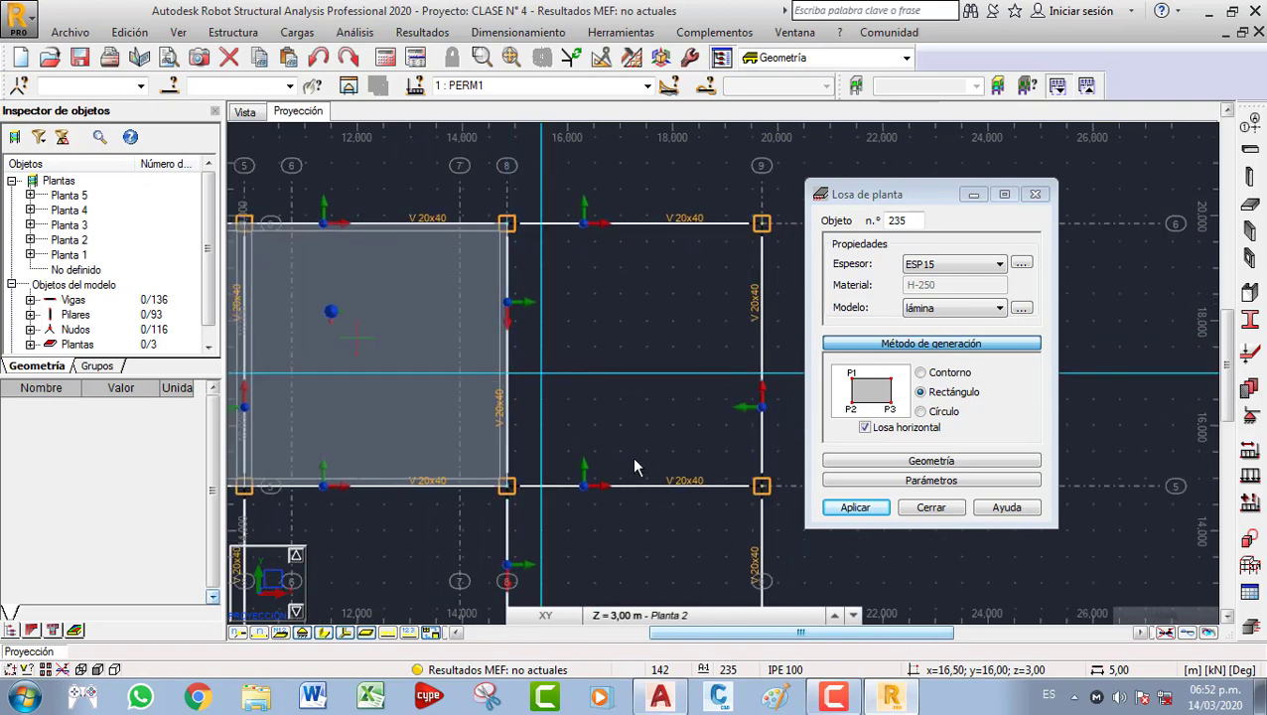
pyautogui.click(760, 489)
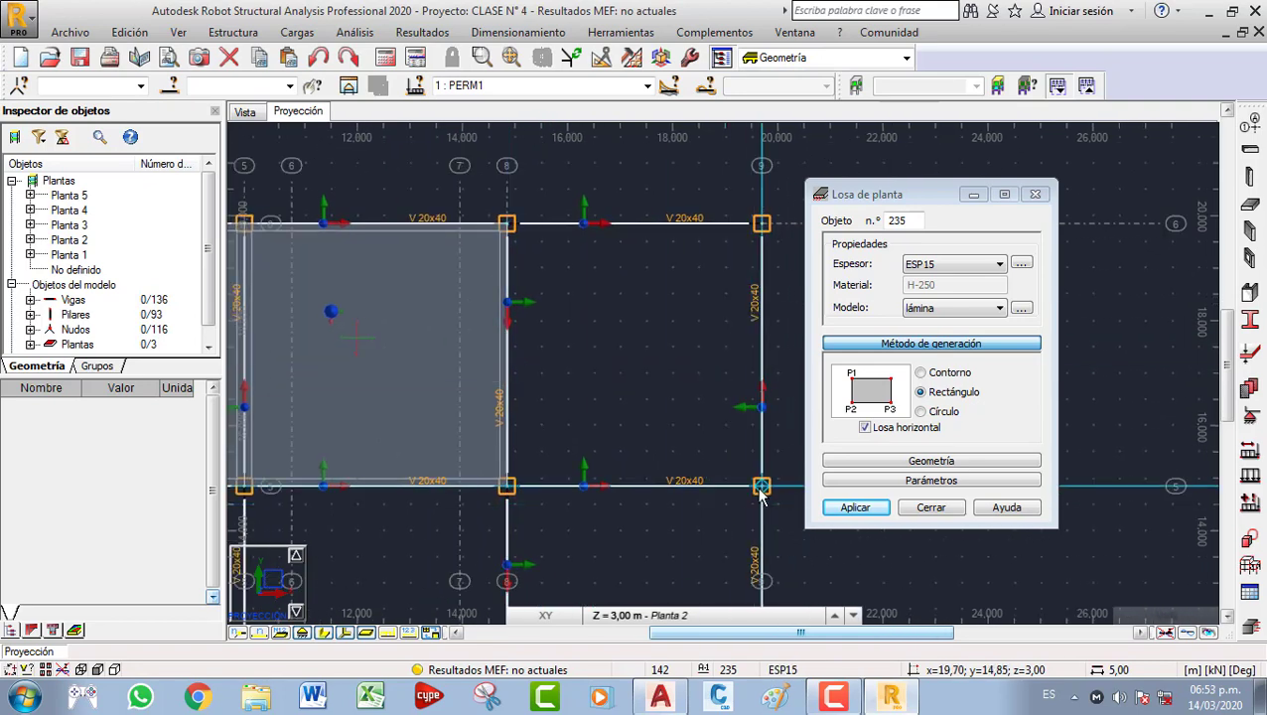
pyautogui.click(506, 225)
# Examine the local axes of the slab between axes 8 and 9 and compare them across all four slabs in the row.
pyautogui.scroll(5, 685, 403)
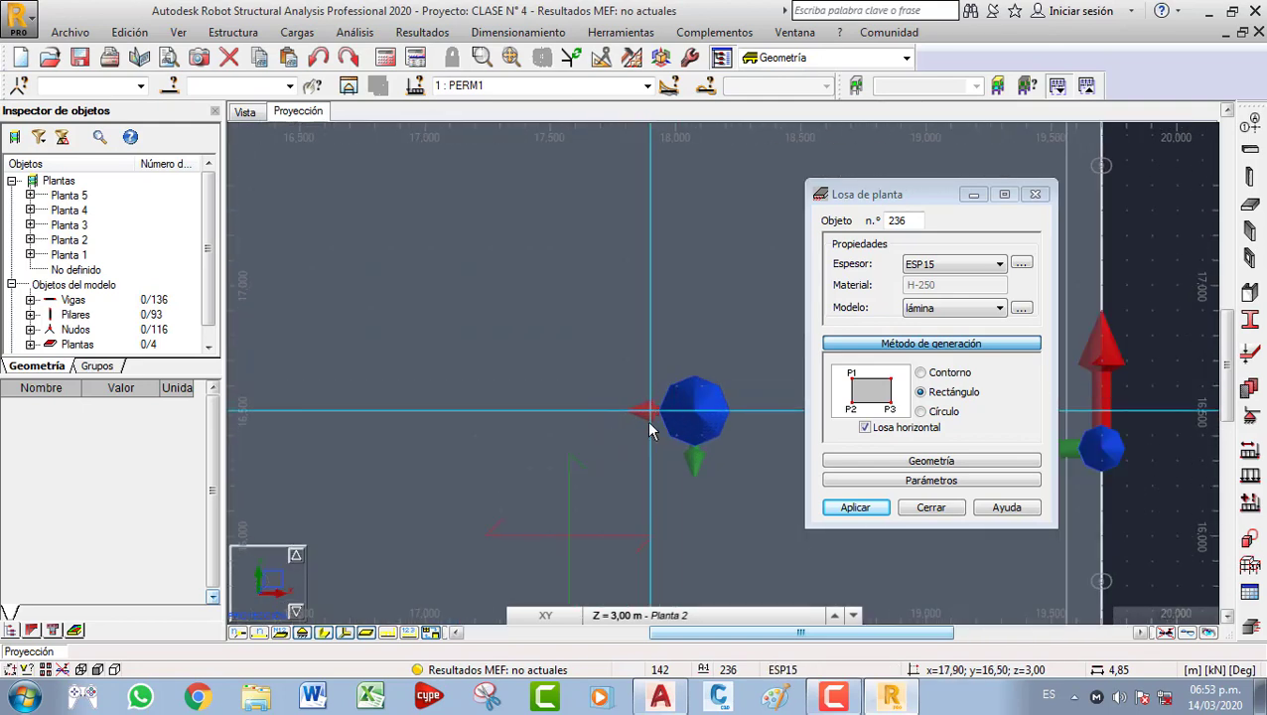
pyautogui.scroll(-6, 660, 425)
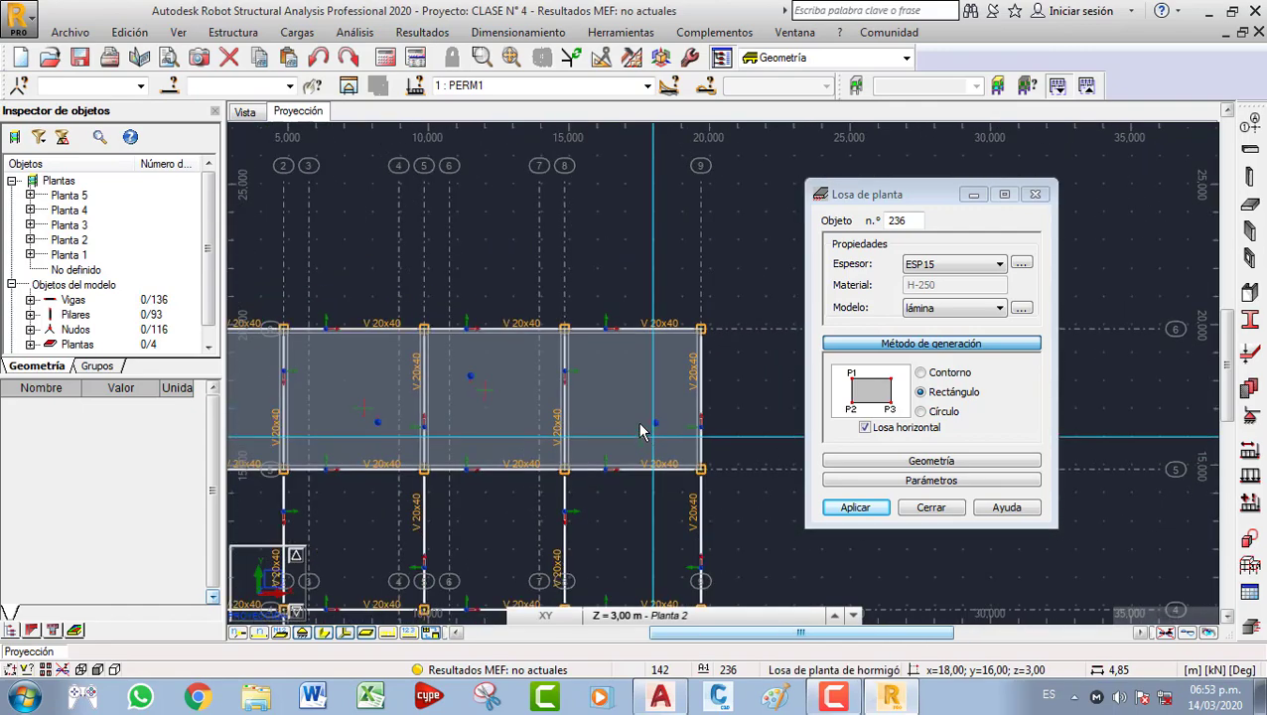
pyautogui.scroll(-3, 616, 378)
pyautogui.scroll(4, 511, 336)
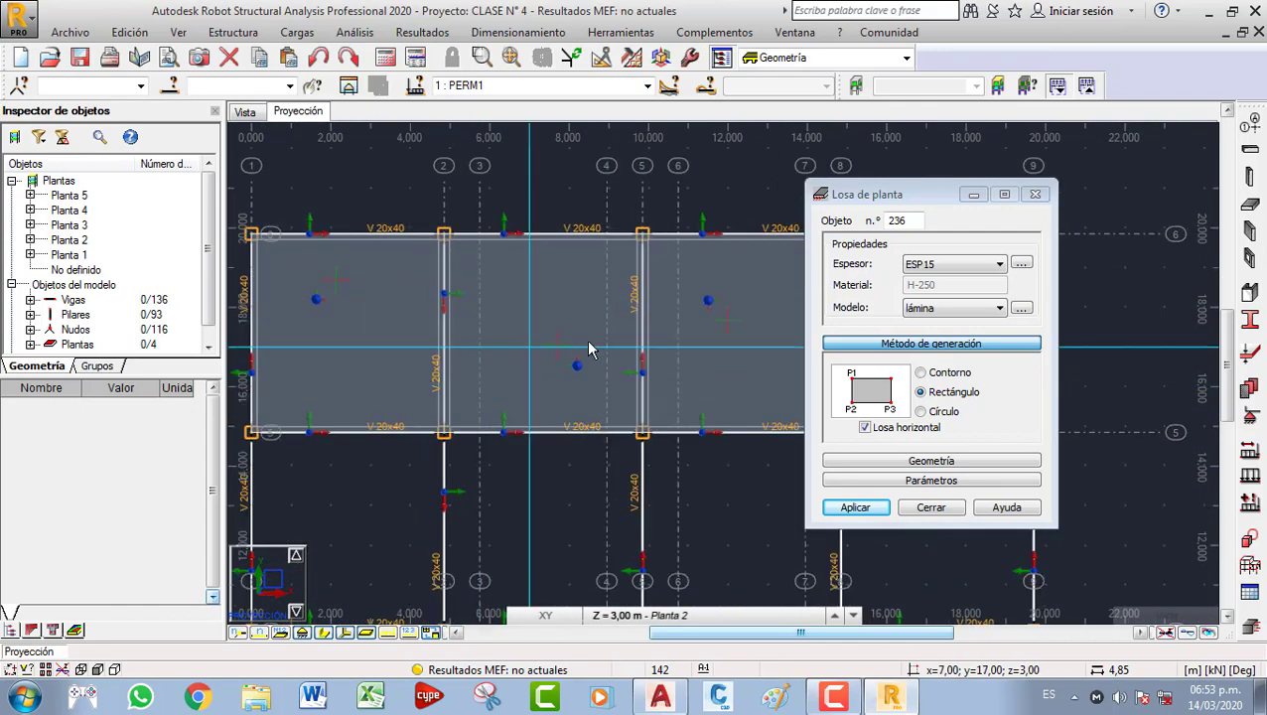
pyautogui.scroll(-2, 652, 352)
pyautogui.moveTo(653, 352); pyautogui.dragTo(573, 360, button='middle')
pyautogui.scroll(-2, 500, 354)
pyautogui.scroll(2, 470, 381)
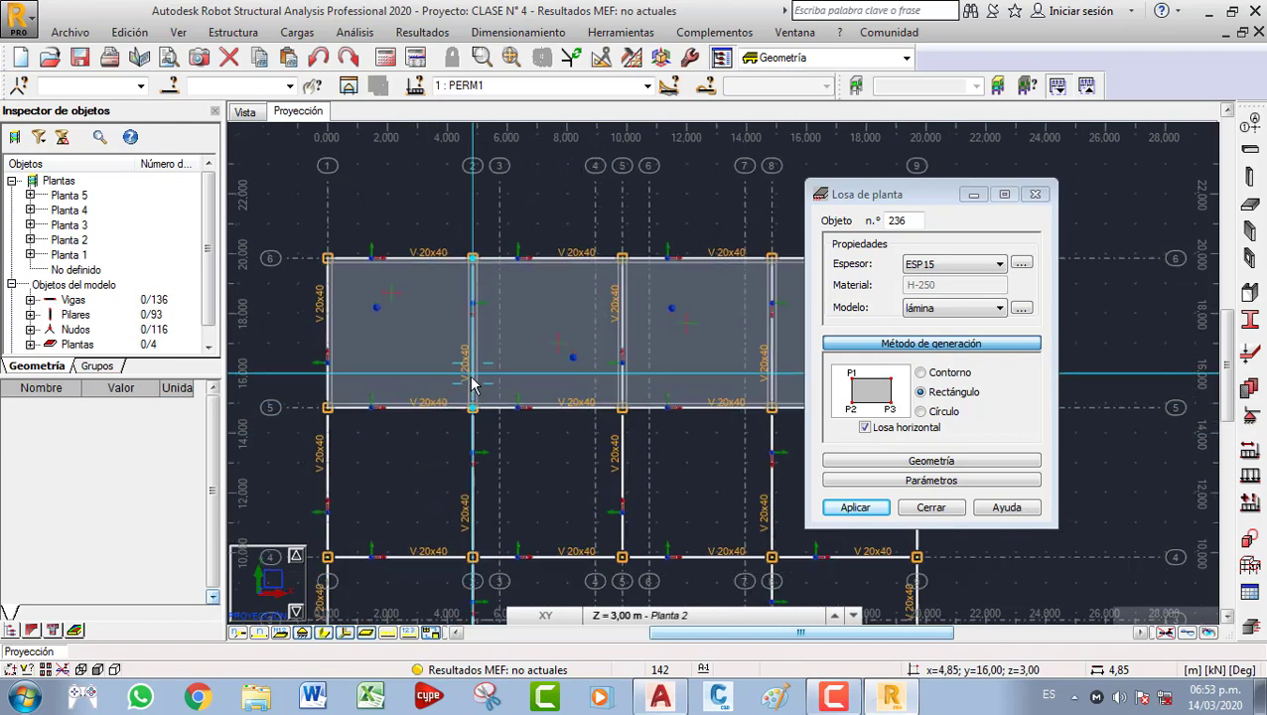
pyautogui.scroll(-1, 554, 369)
pyautogui.scroll(-1, 554, 375)
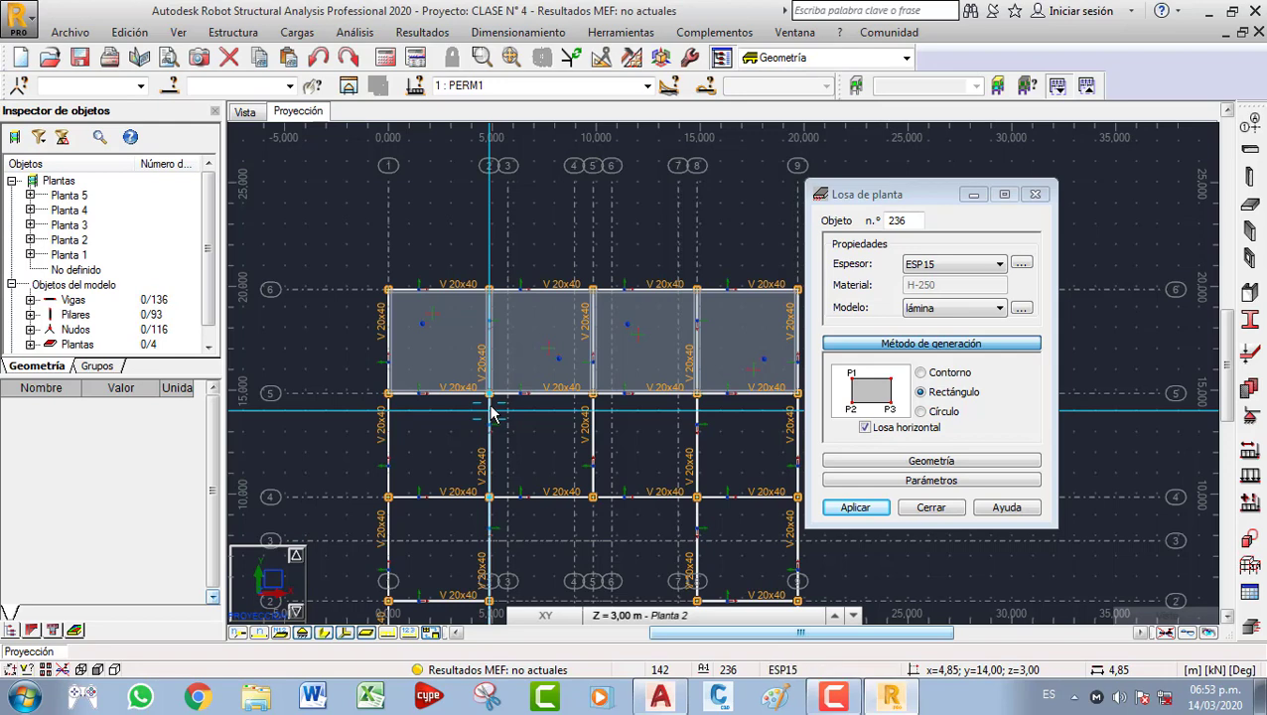
# Create a circular ESP15 slab with the three-point Círculo method through (6, 13.5) and (8.5, 13) in the bay between axes 2–5 and 4–5.
pyautogui.click(921, 412)
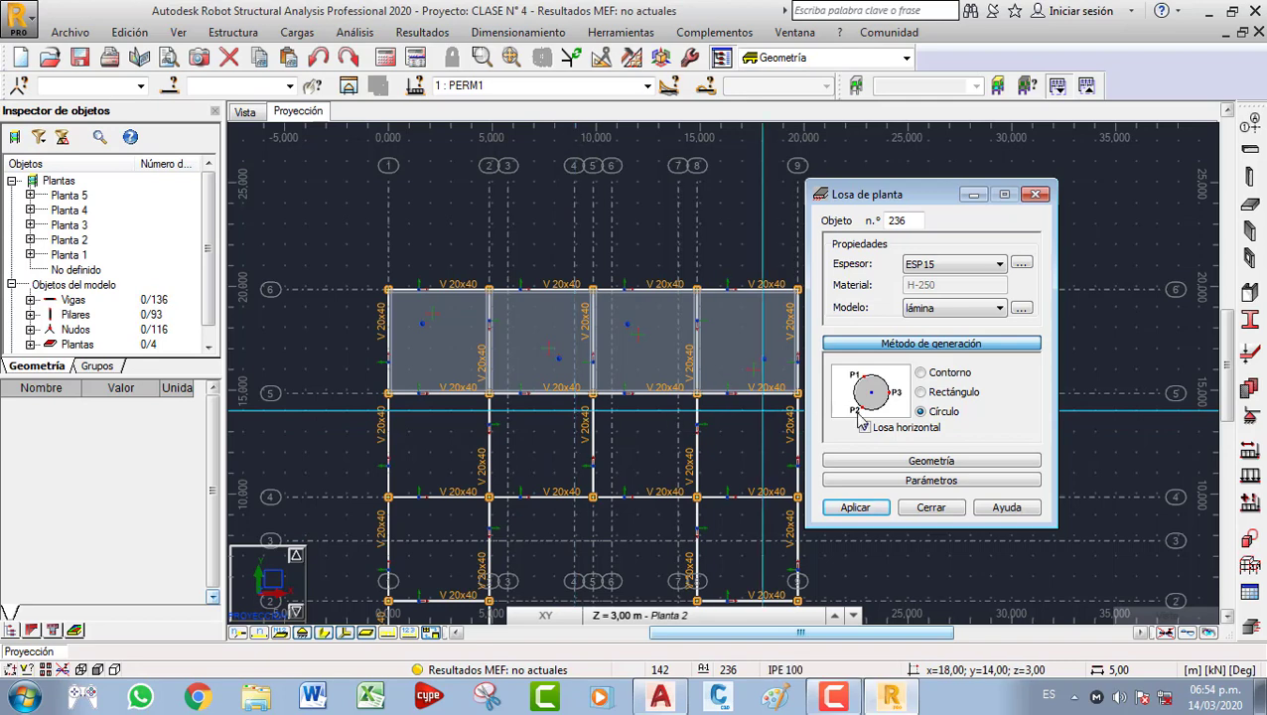
pyautogui.scroll(3, 561, 434)
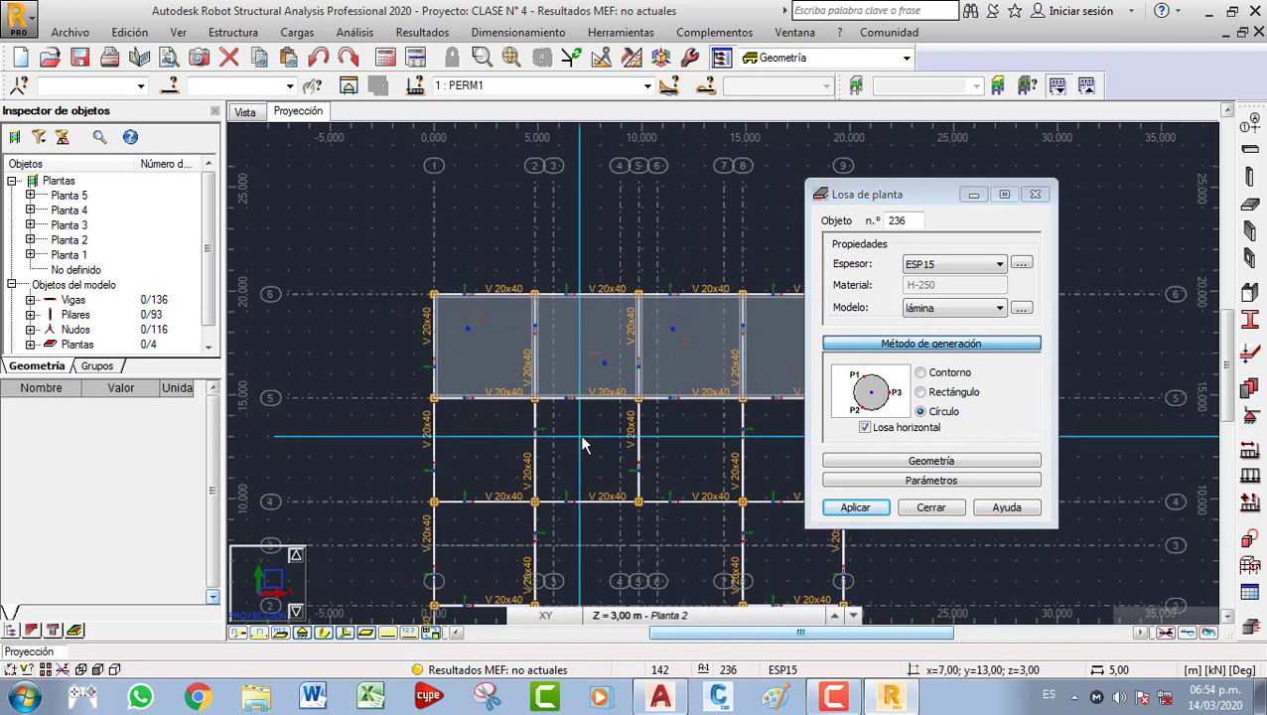
pyautogui.scroll(2, 563, 432)
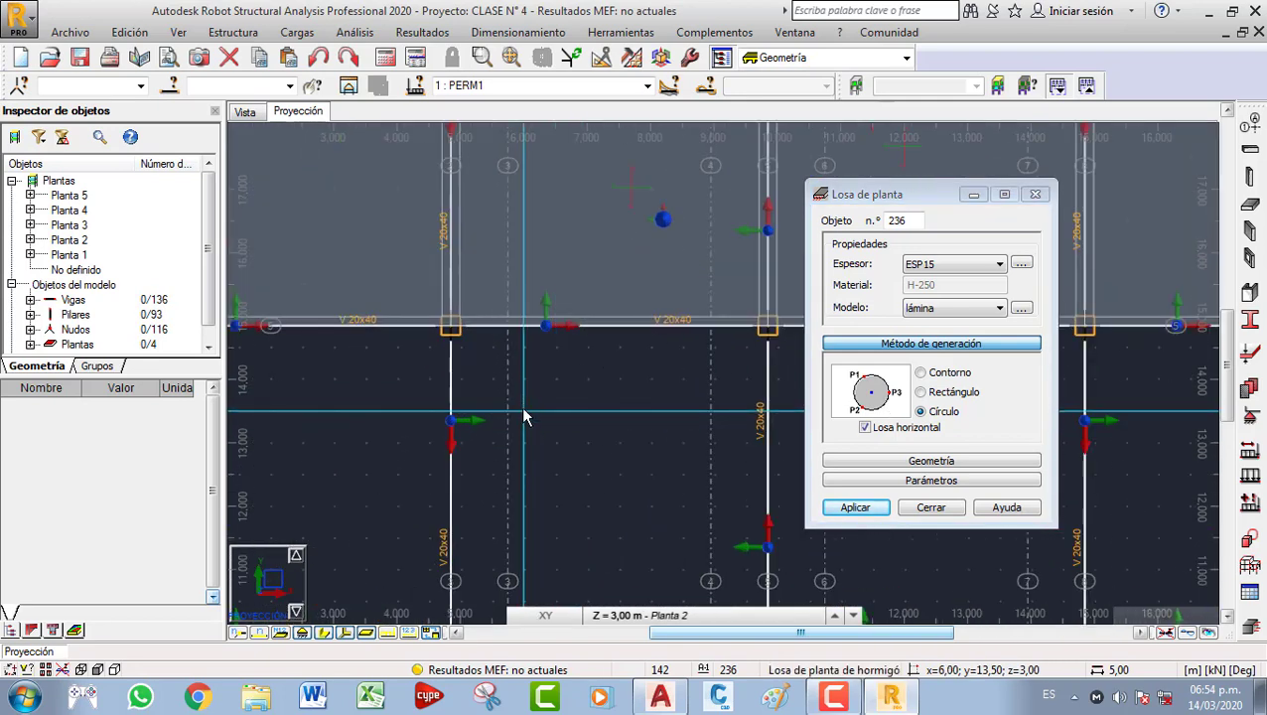
pyautogui.click(679, 443)
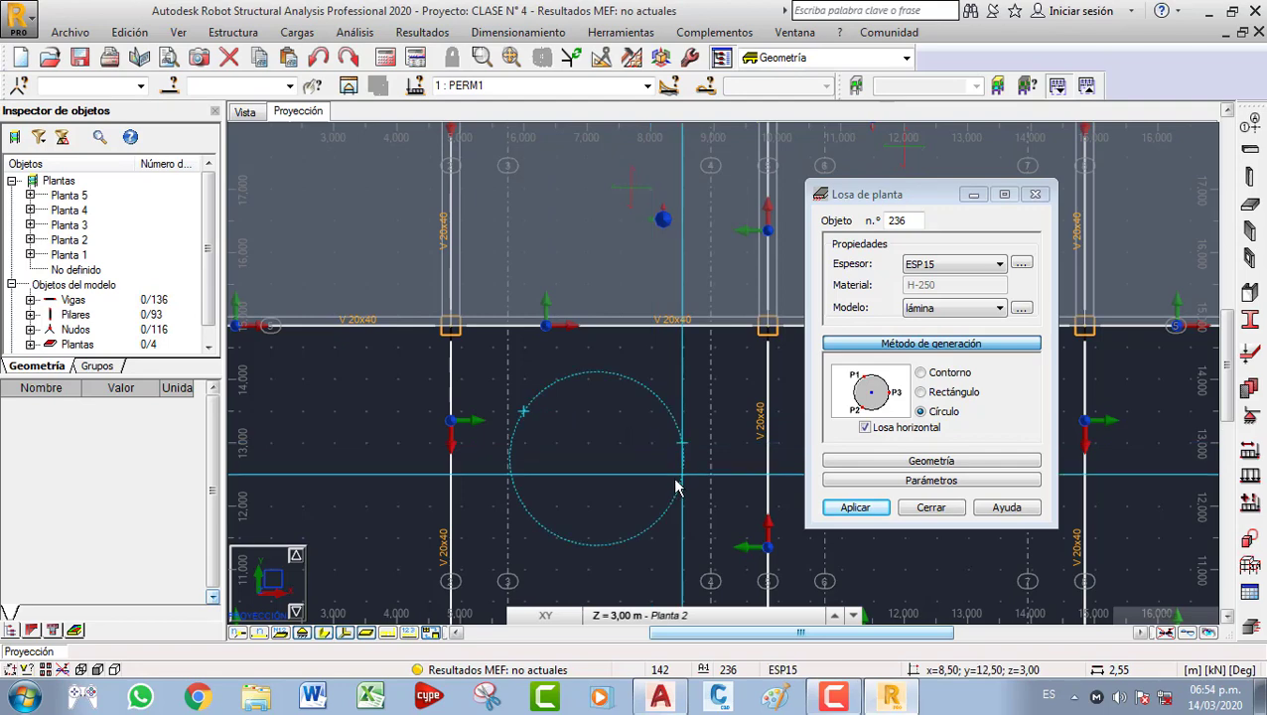
pyautogui.moveTo(679, 485); pyautogui.dragTo(692, 447, button='middle')
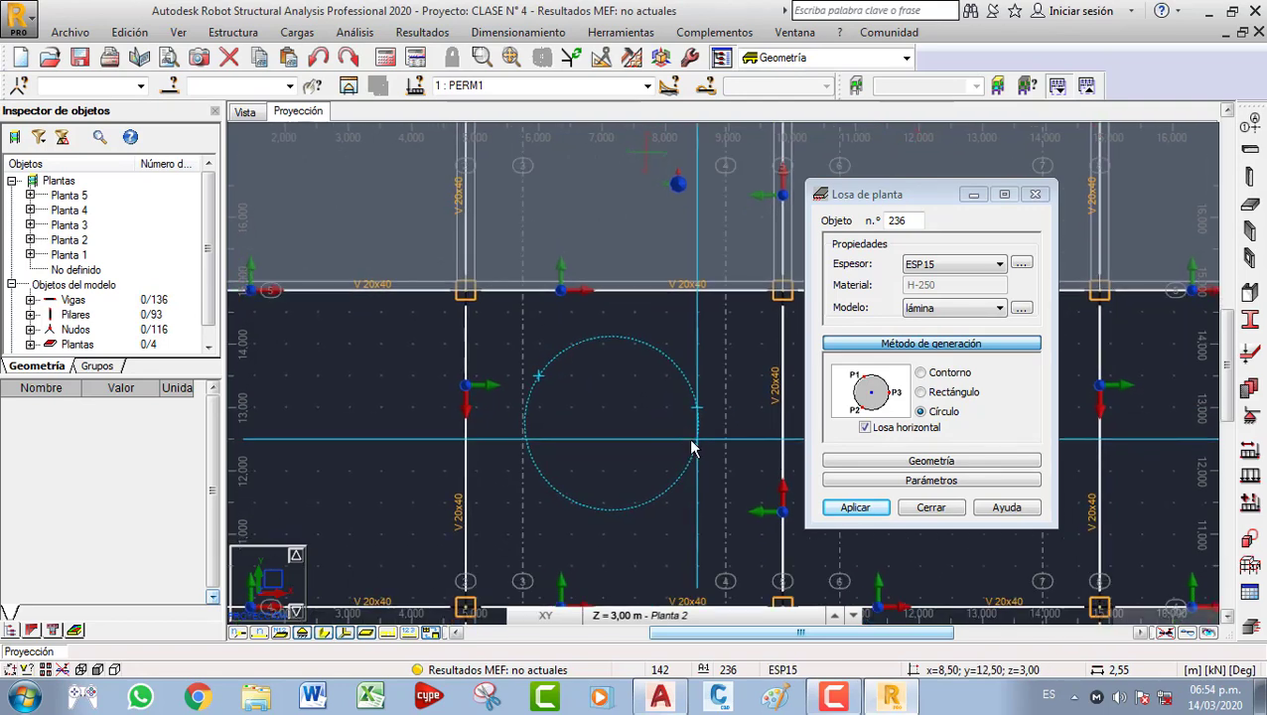
pyautogui.click(571, 508)
pyautogui.scroll(-1, 573, 450)
pyautogui.scroll(-3, 614, 463)
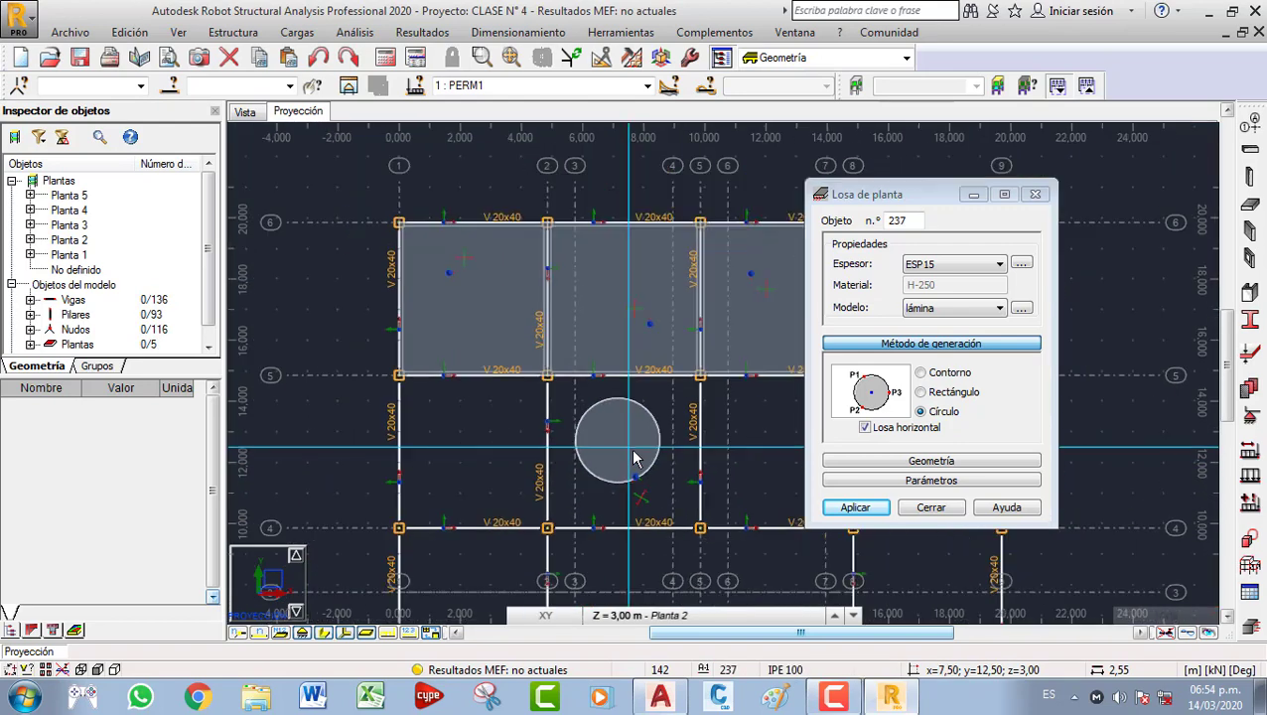
pyautogui.moveTo(612, 435); pyautogui.dragTo(584, 417, button='middle')
pyautogui.scroll(-1, 503, 390)
pyautogui.scroll(1, 514, 404)
pyautogui.scroll(1, 582, 427)
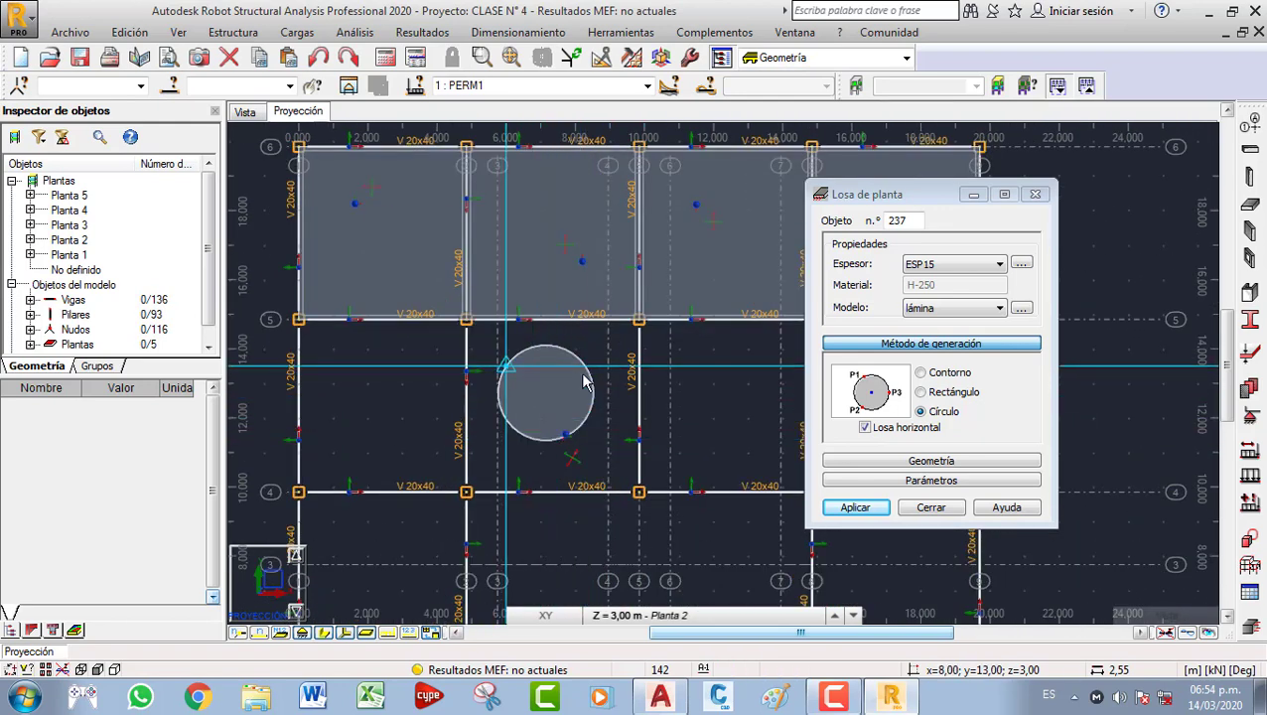
# Switch to AutoCAD, review the floor plans and the irregular outline in PLANO BASE.dwg, and return to the Robot model.
pyautogui.hotkey('alt', 'Tab')
pyautogui.scroll(-4, 477, 382)
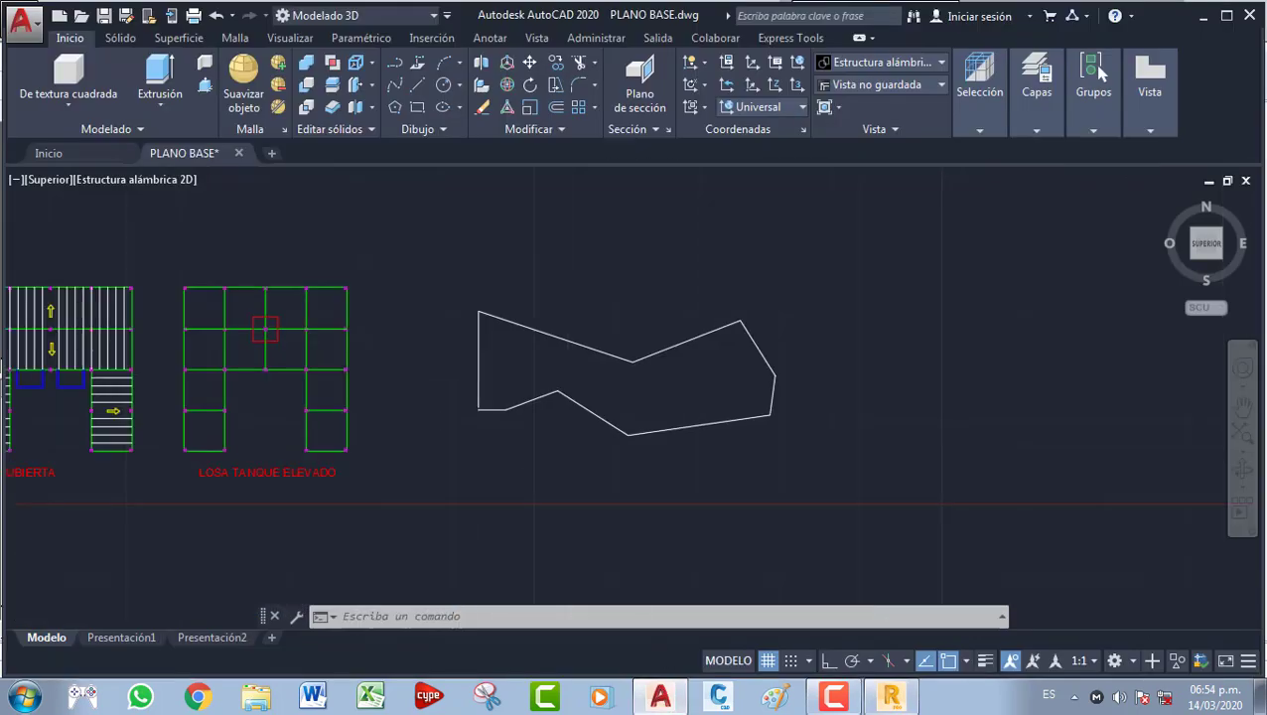
pyautogui.moveTo(343, 381); pyautogui.dragTo(585, 432, button='middle')
pyautogui.moveTo(504, 428); pyautogui.dragTo(810, 440, button='middle')
pyautogui.moveTo(624, 421); pyautogui.dragTo(420, 340, button='middle')
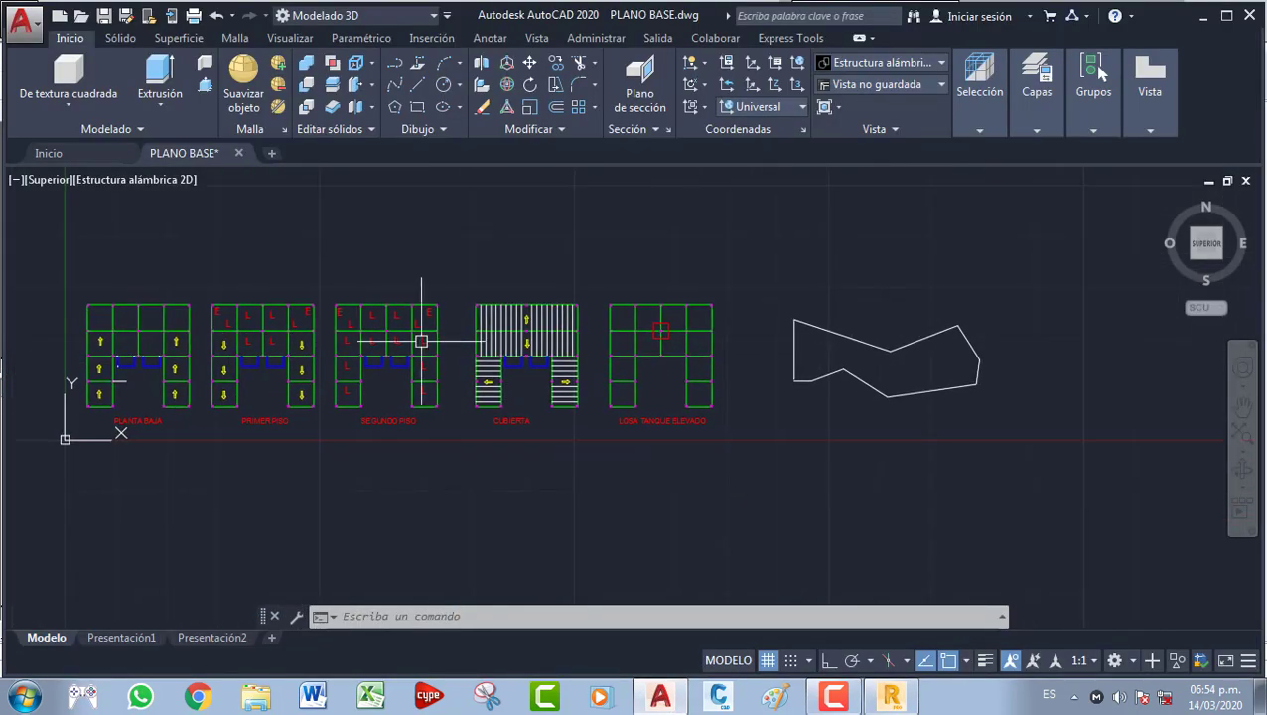
pyautogui.click(889, 697)
pyautogui.scroll(2, 571, 398)
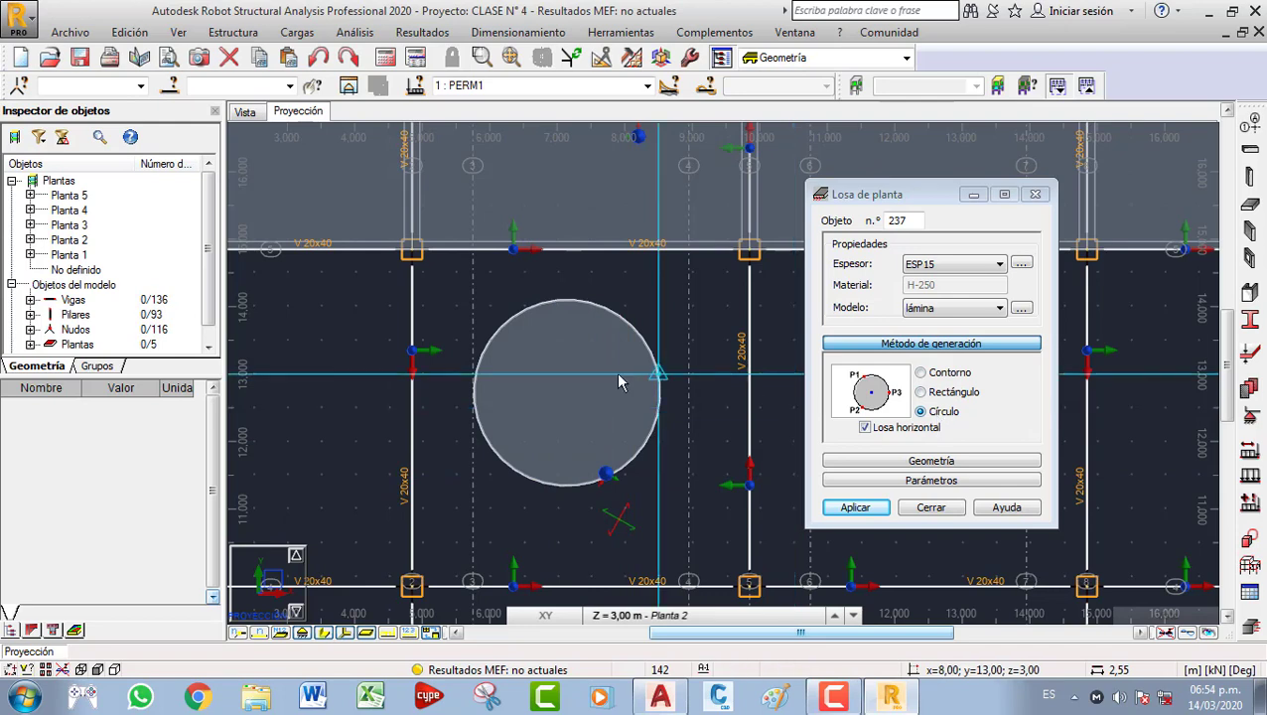
pyautogui.scroll(-2, 621, 361)
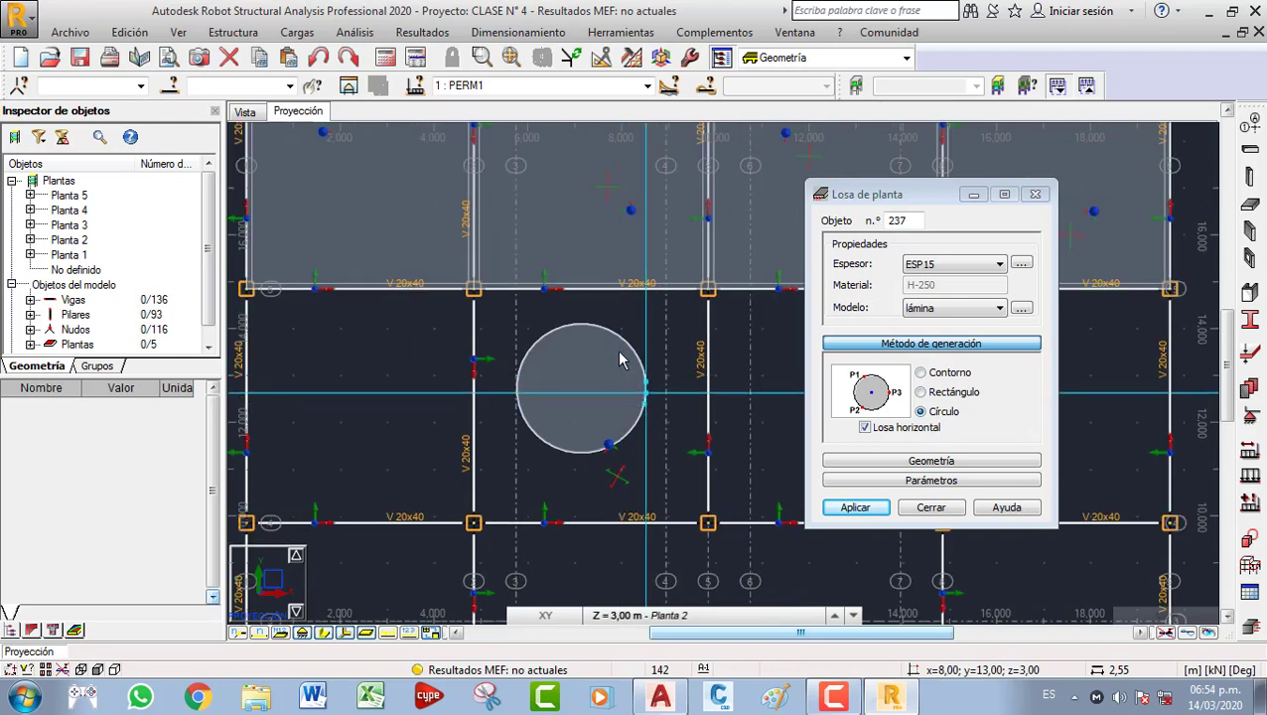
# Close the slab definition and delete the circular slab in the bay between axes 2–5 and 4–5.
pyautogui.click(1034, 194)
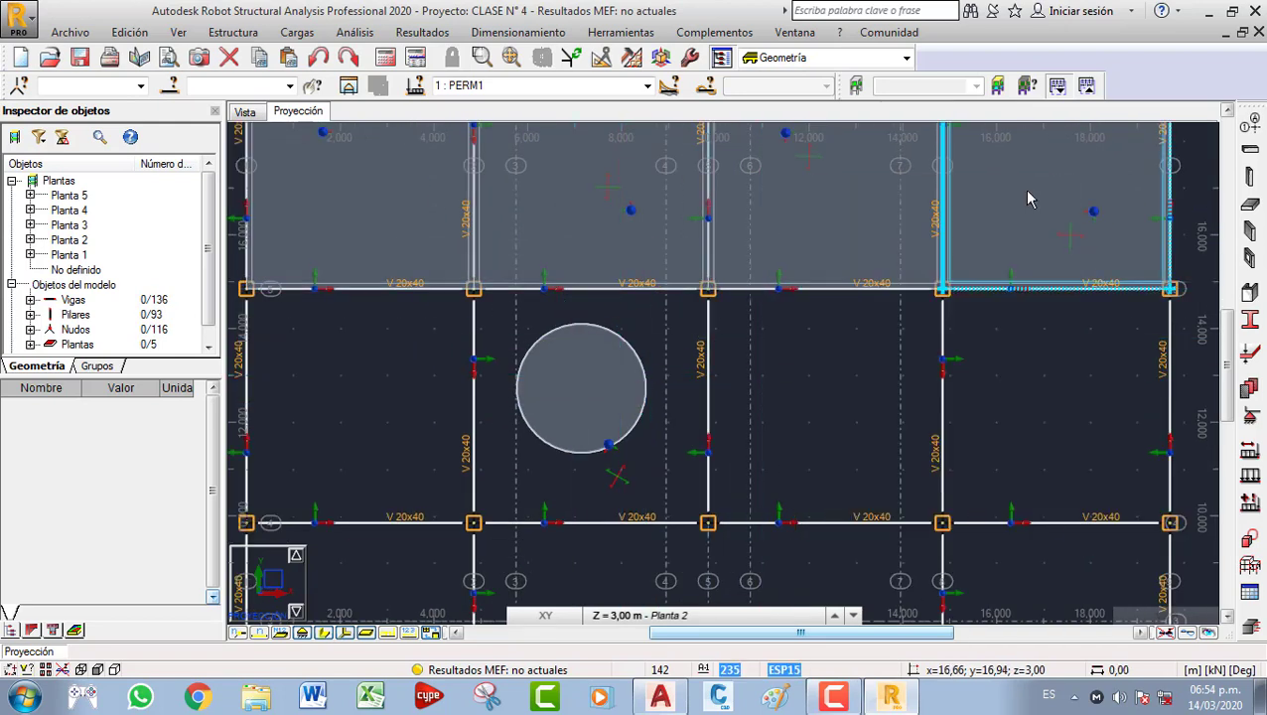
pyautogui.click(591, 387)
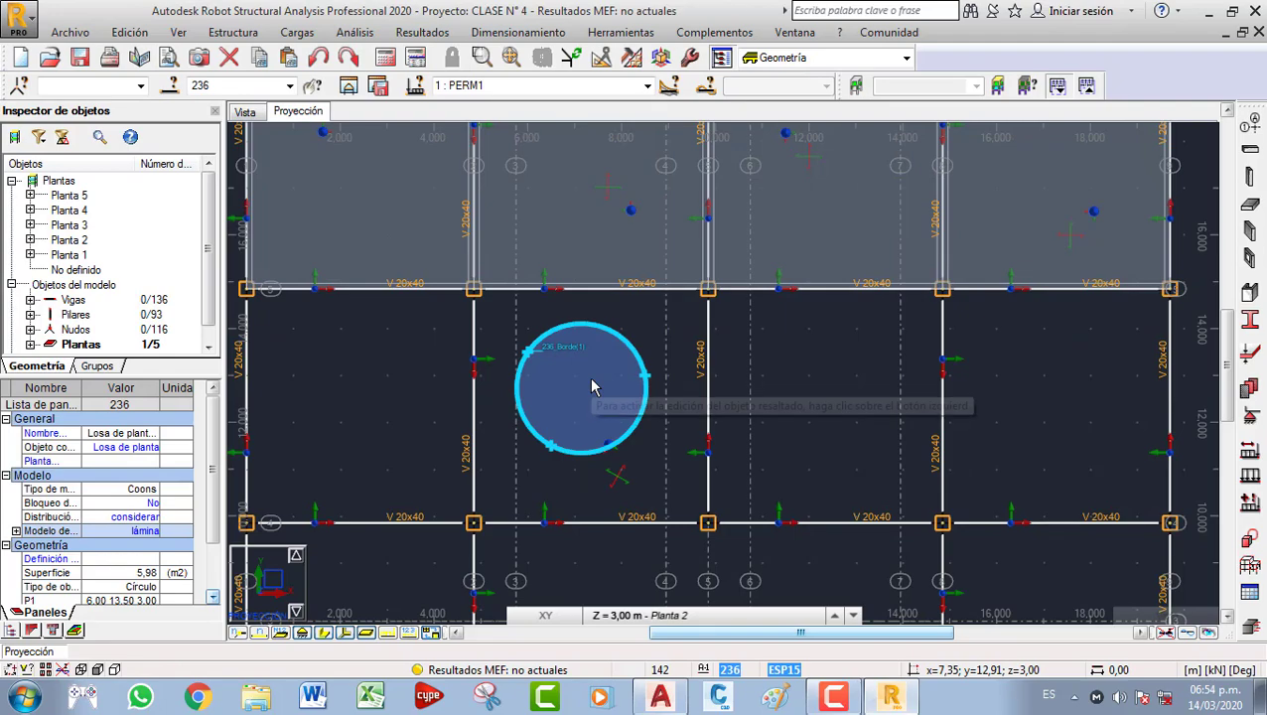
pyautogui.press('Delete')
pyautogui.scroll(-5, 591, 385)
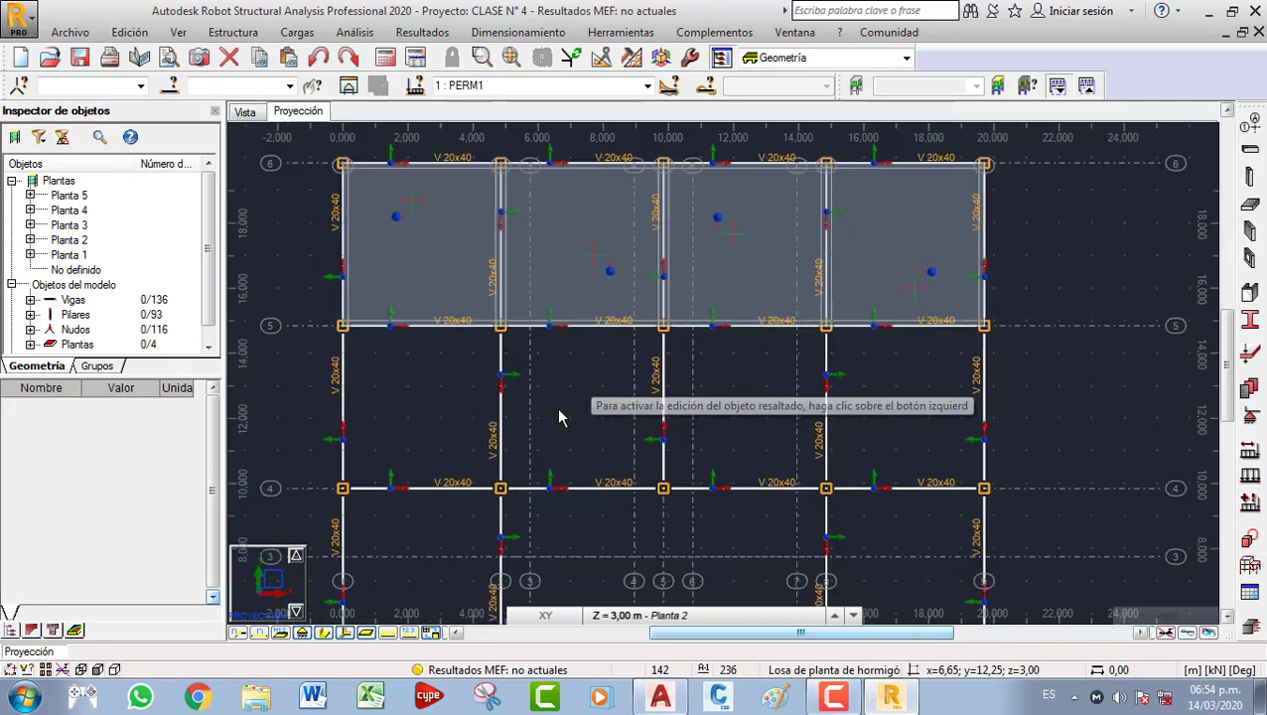
pyautogui.scroll(2, 582, 384)
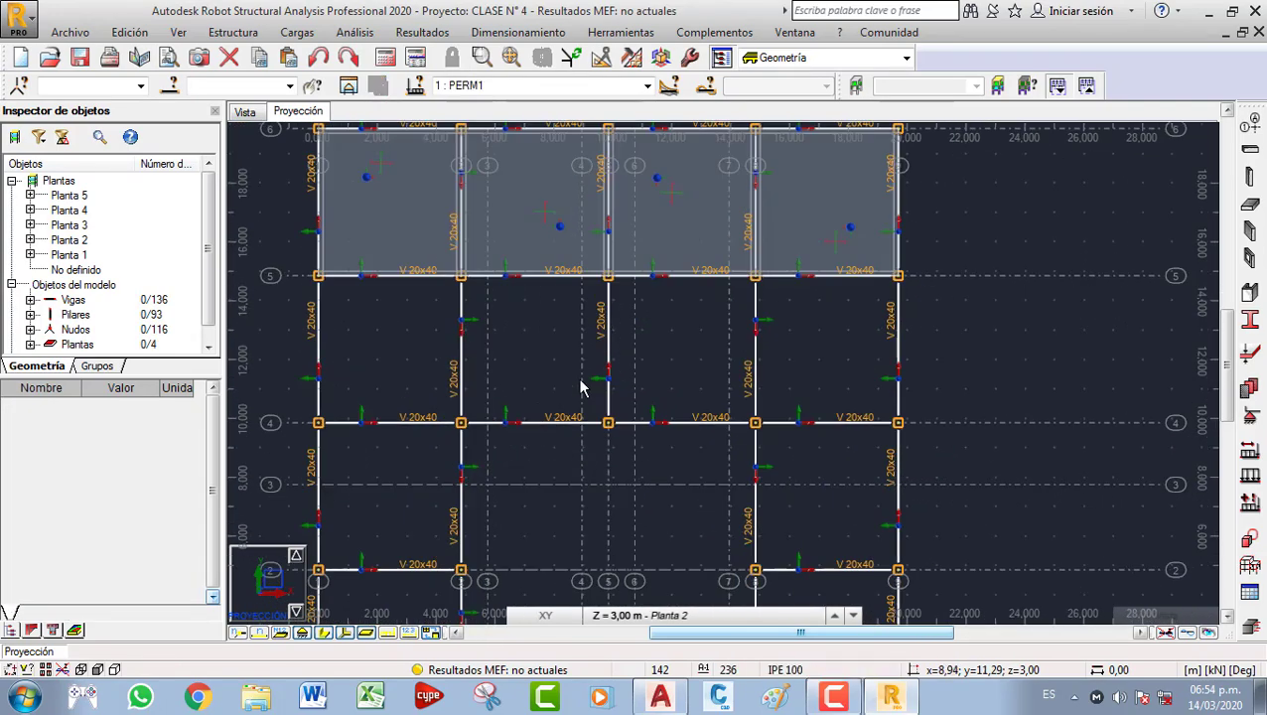
# Create a rectangular ESP15 slab from opposite corner nodes of the bay between axes 2–5 and 4–5.
pyautogui.click(1248, 203)
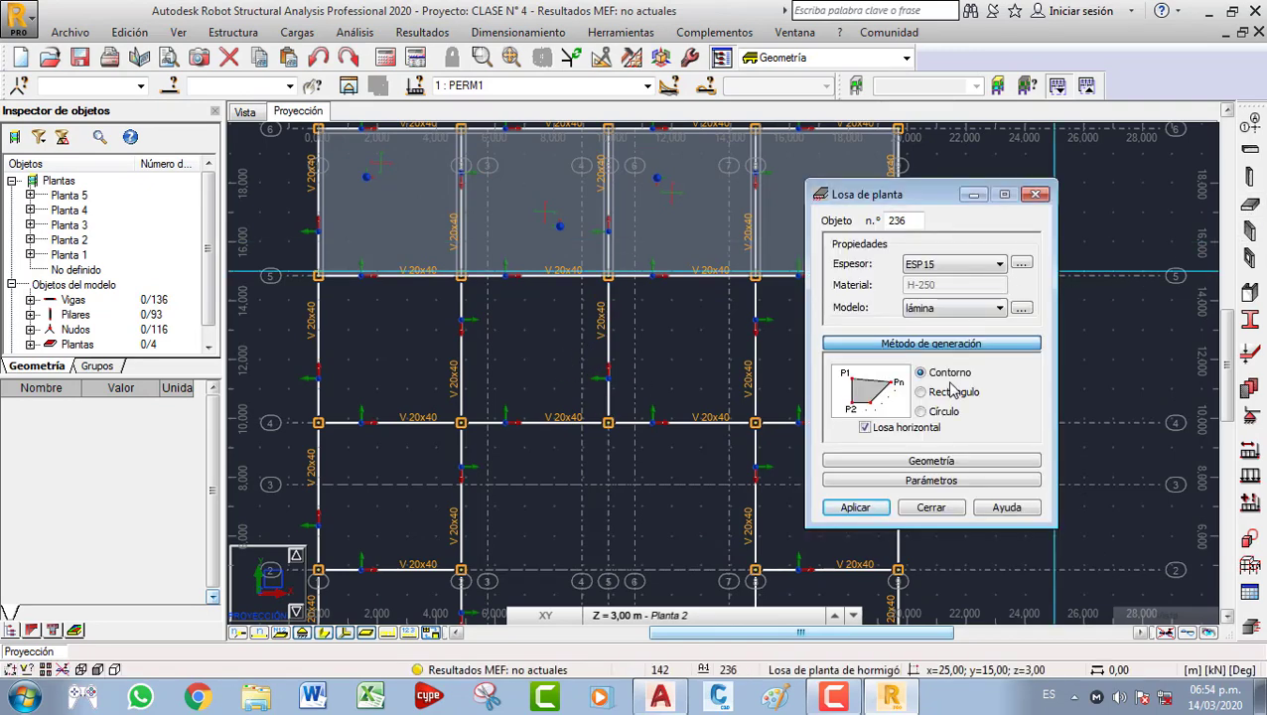
pyautogui.click(949, 392)
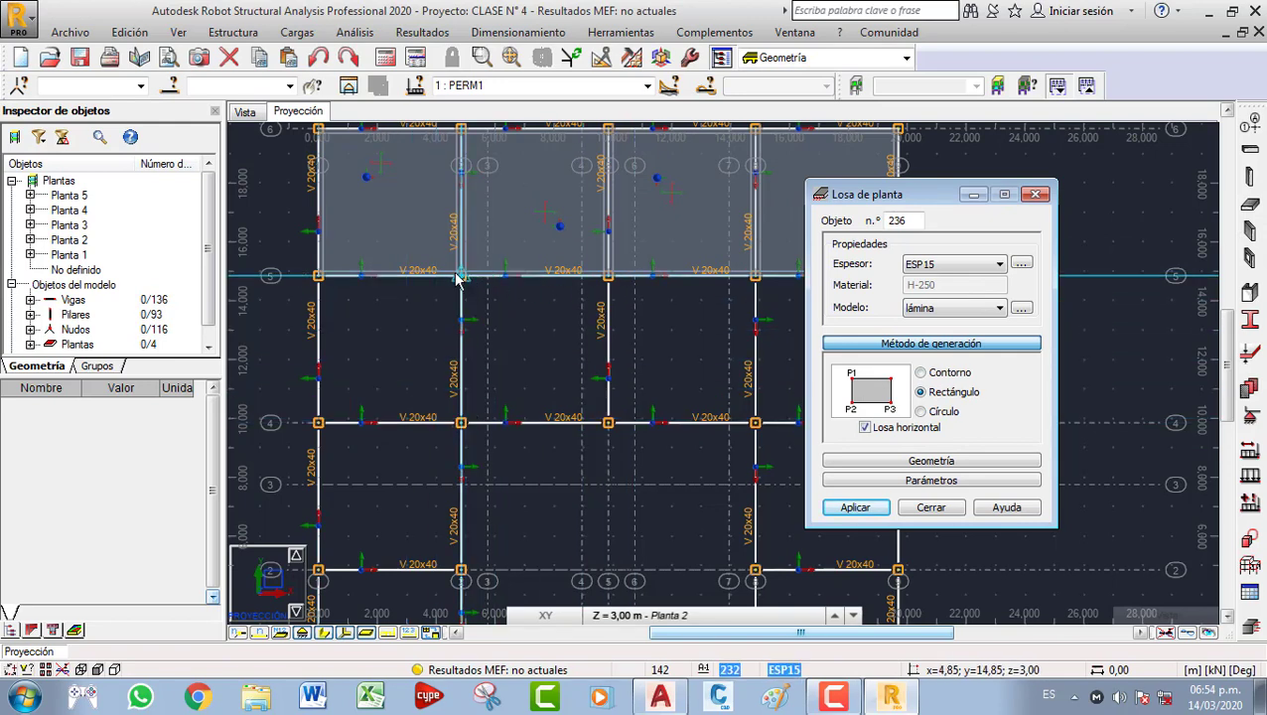
pyautogui.scroll(3, 459, 281)
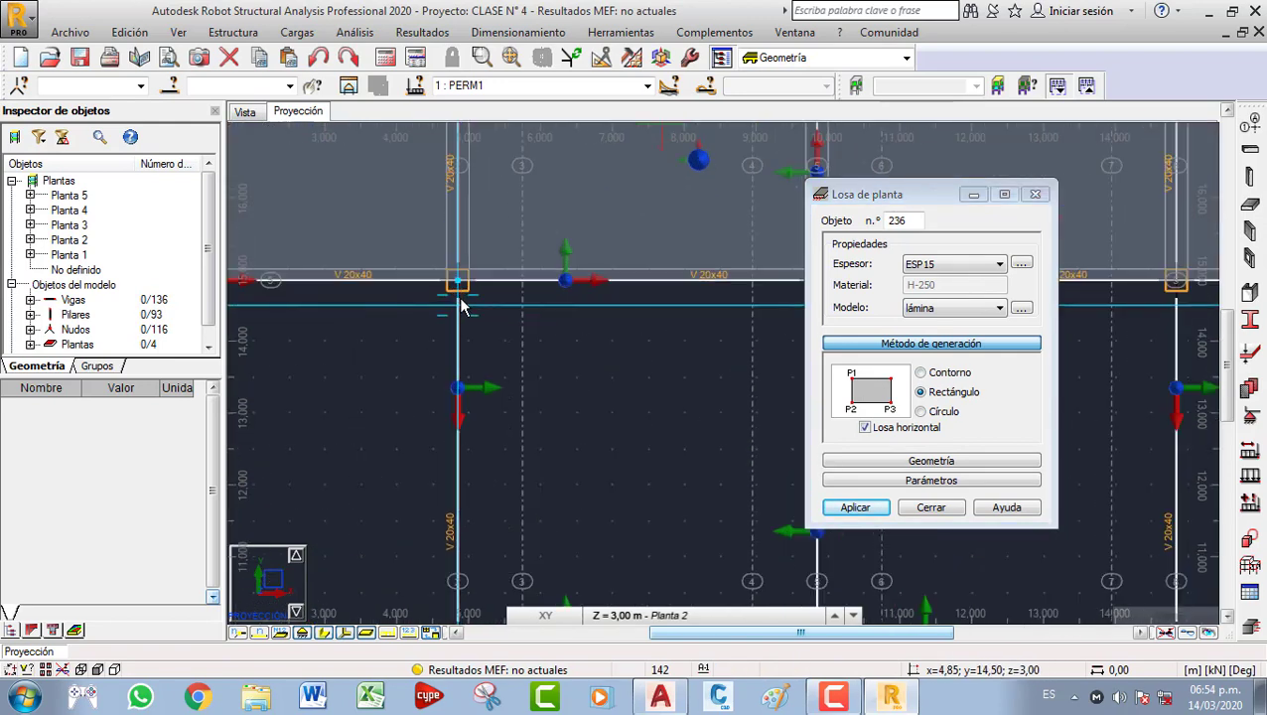
pyautogui.click(459, 298)
pyautogui.scroll(-2, 476, 317)
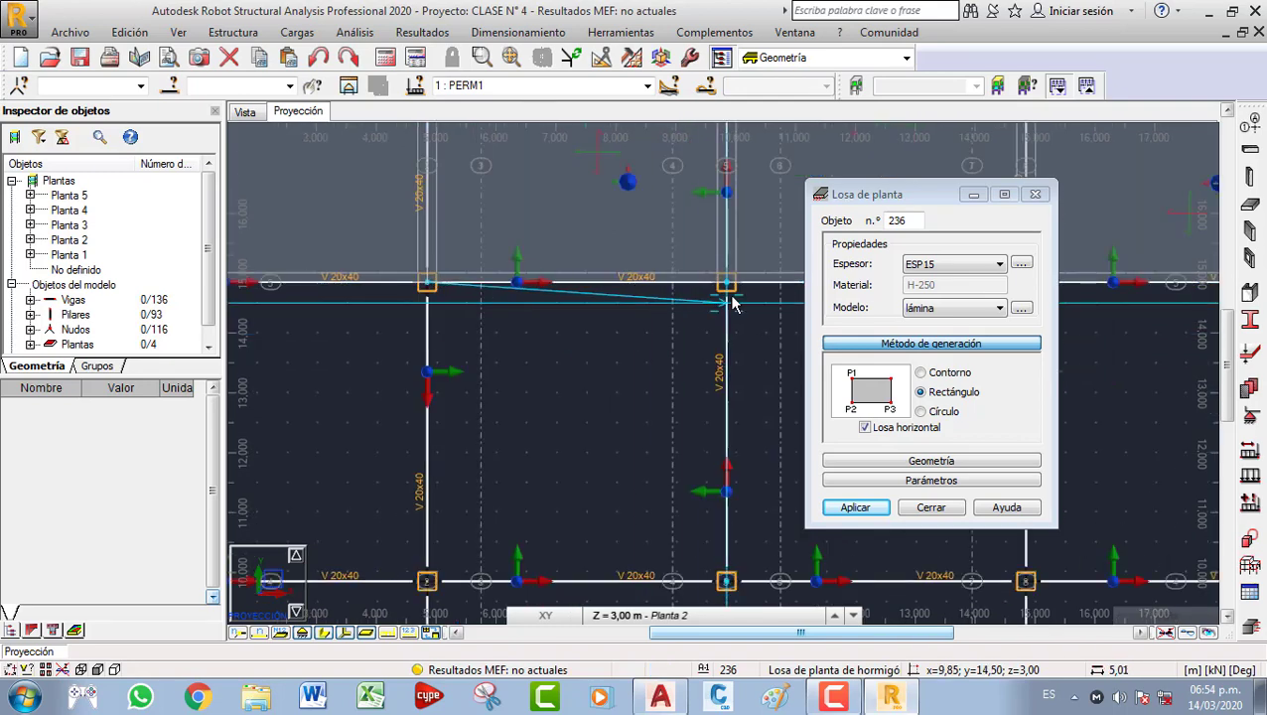
pyautogui.click(731, 583)
# Create a rectangular ESP15 slab on the corner nodes of the bay between axes 5–8 and 4–5, and close the slab definition.
pyautogui.moveTo(675, 501); pyautogui.dragTo(493, 466, button='middle')
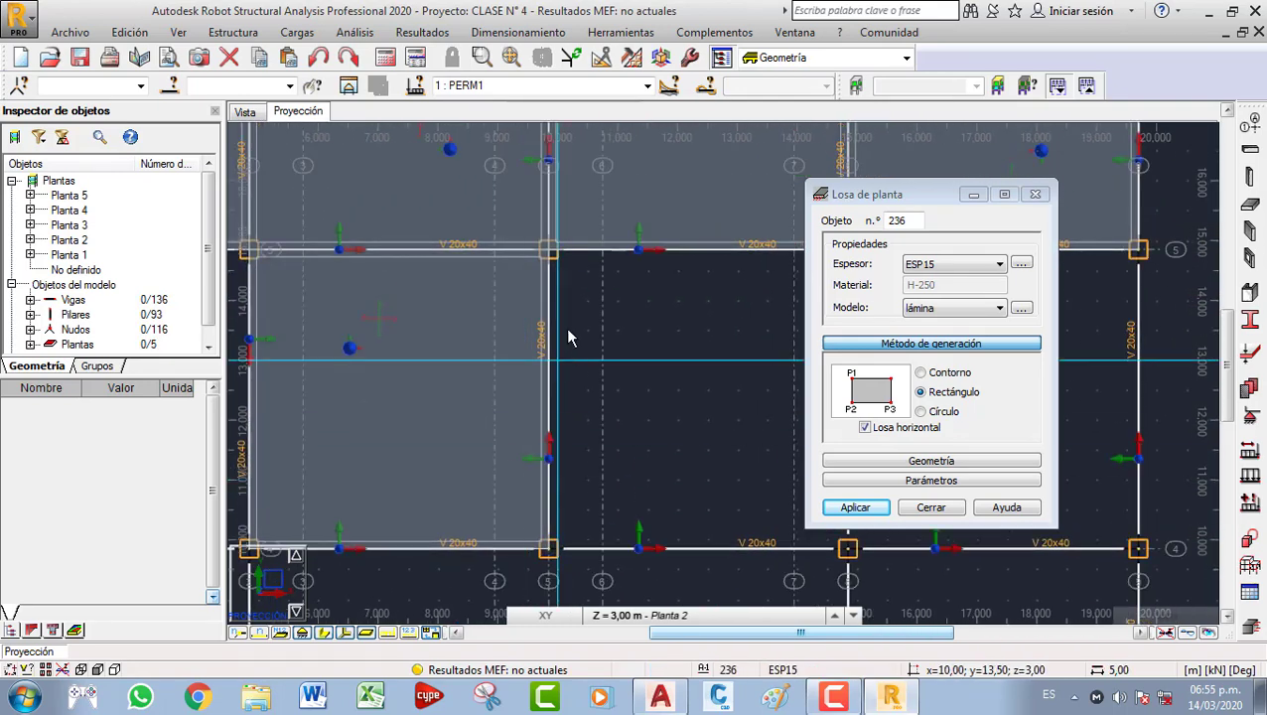
pyautogui.click(549, 252)
pyautogui.moveTo(632, 330); pyautogui.dragTo(466, 364, button='middle')
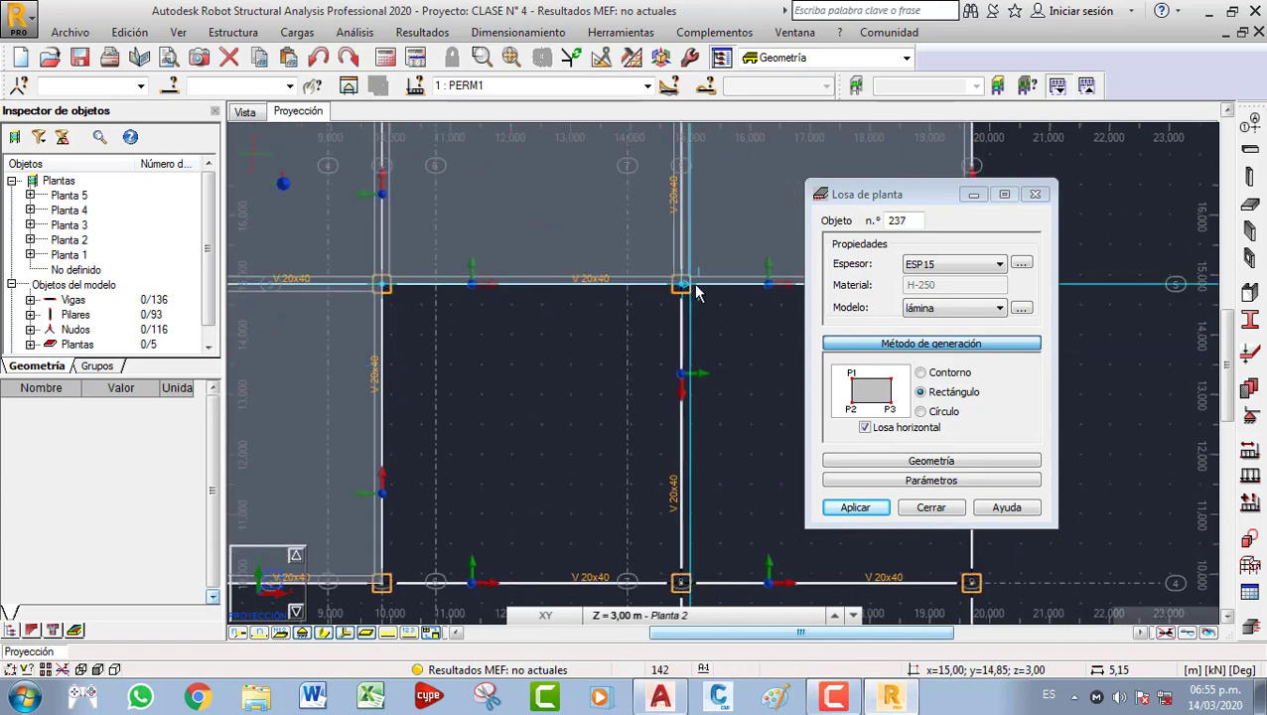
pyautogui.click(681, 285)
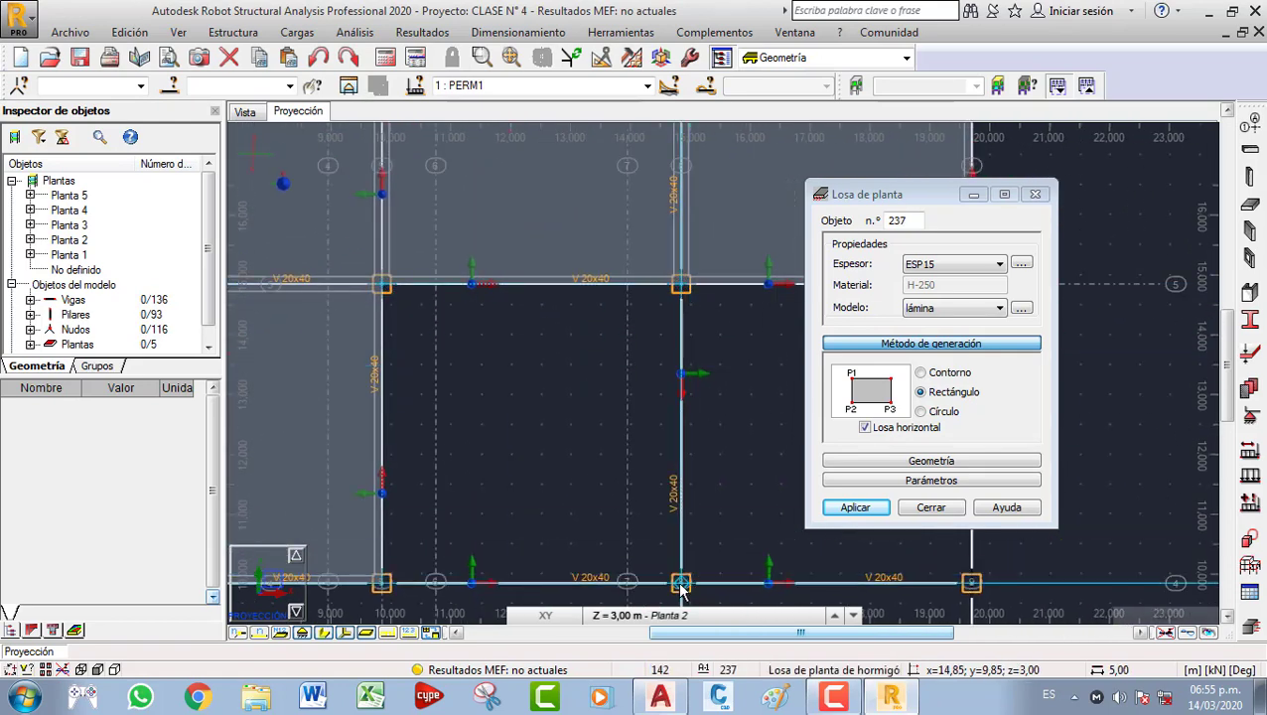
pyautogui.click(682, 583)
pyautogui.scroll(-1, 671, 426)
pyautogui.click(922, 507)
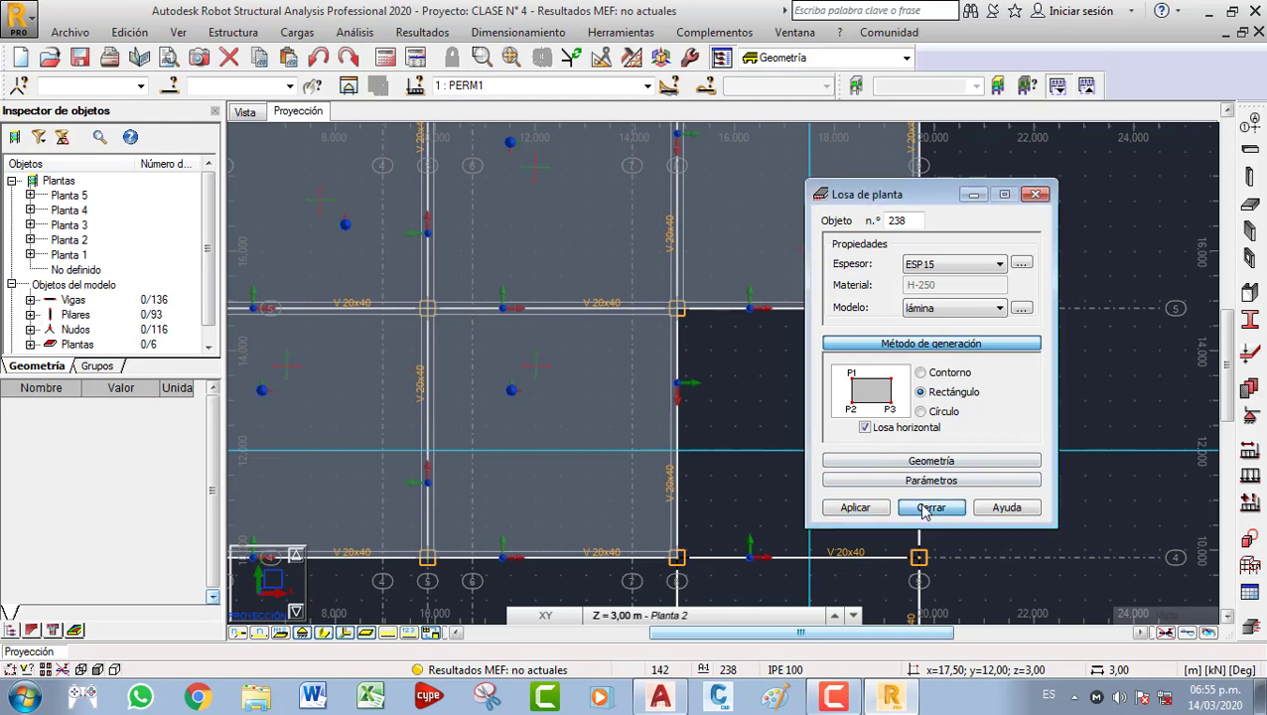
# Show the model in the 3D view and isolate Planta 2 to examine its slabs.
pyautogui.scroll(-3, 784, 422)
pyautogui.click(251, 112)
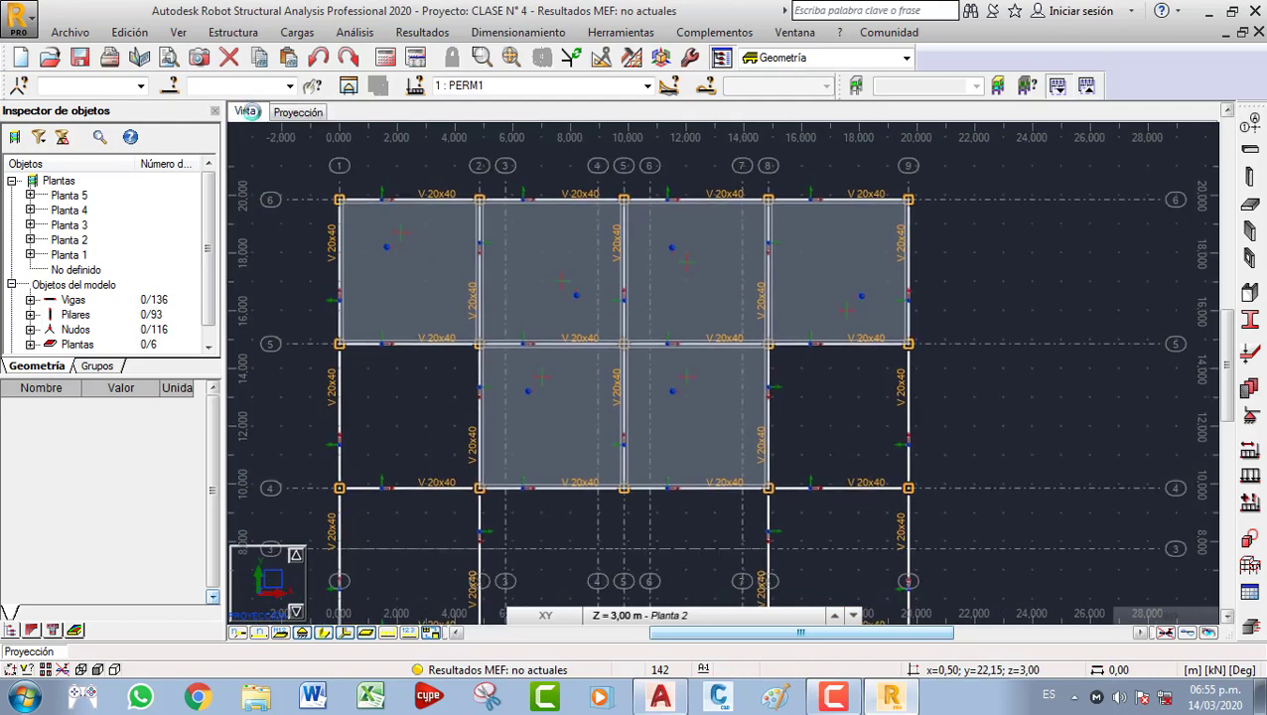
pyautogui.click(643, 350)
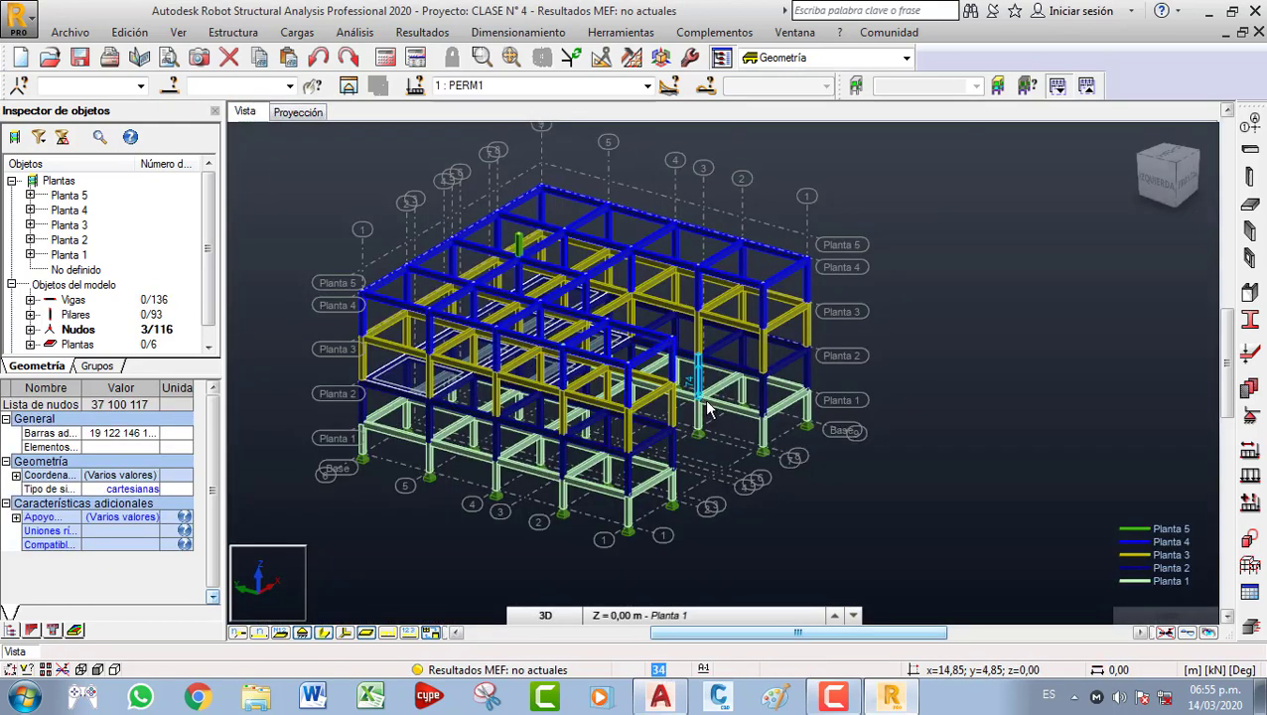
pyautogui.click(856, 85)
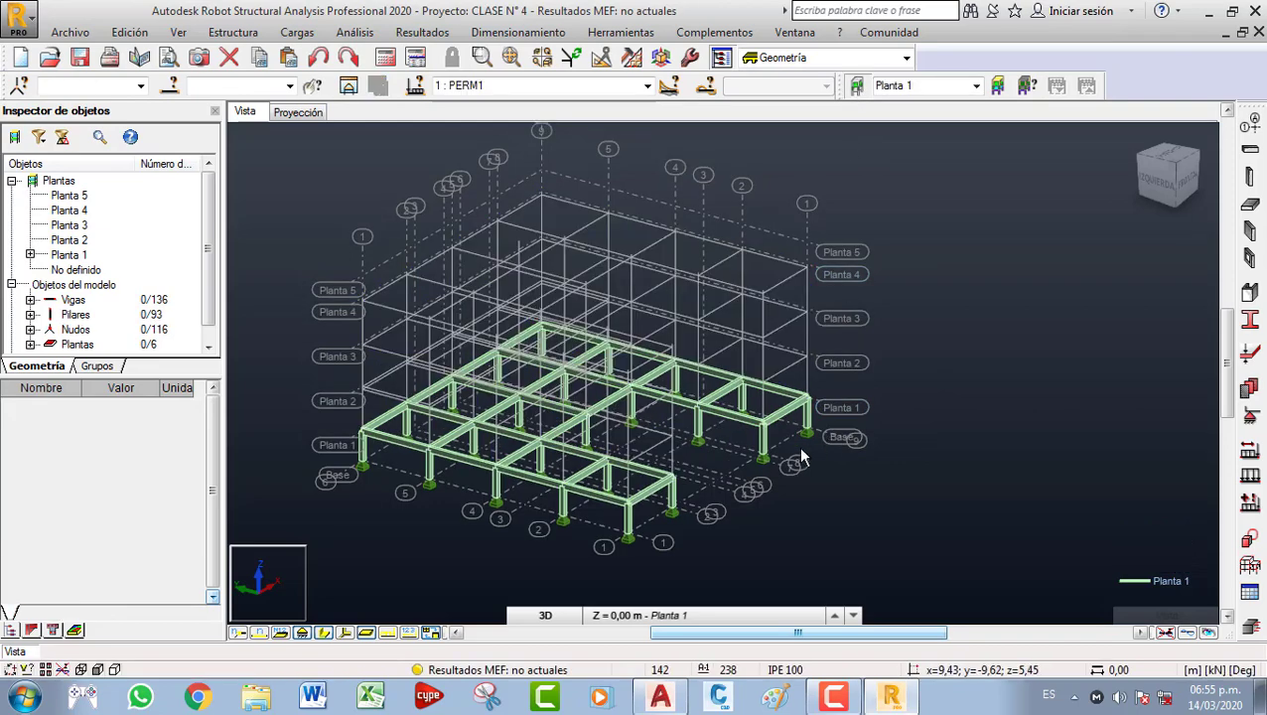
pyautogui.click(685, 615)
pyautogui.click(685, 551)
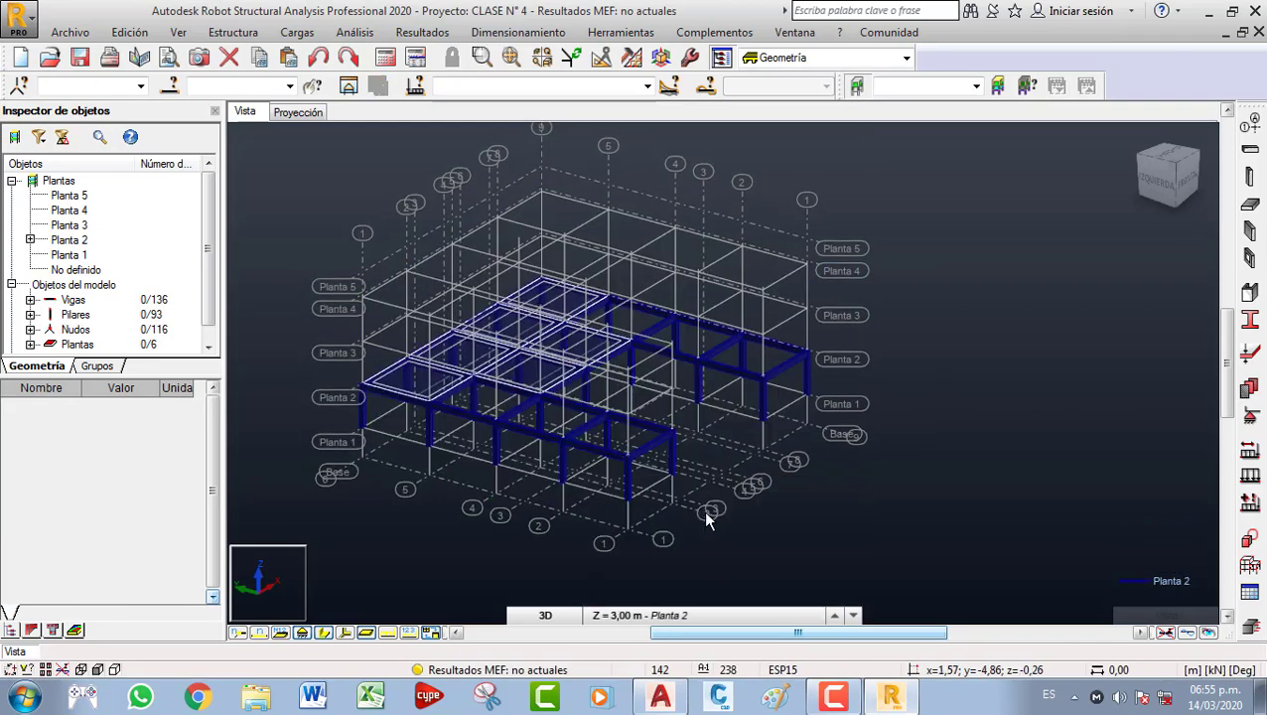
pyautogui.moveTo(740, 508); pyautogui.dragTo(792, 521, button='middle')
pyautogui.scroll(5, 644, 413)
pyautogui.scroll(-2, 684, 413)
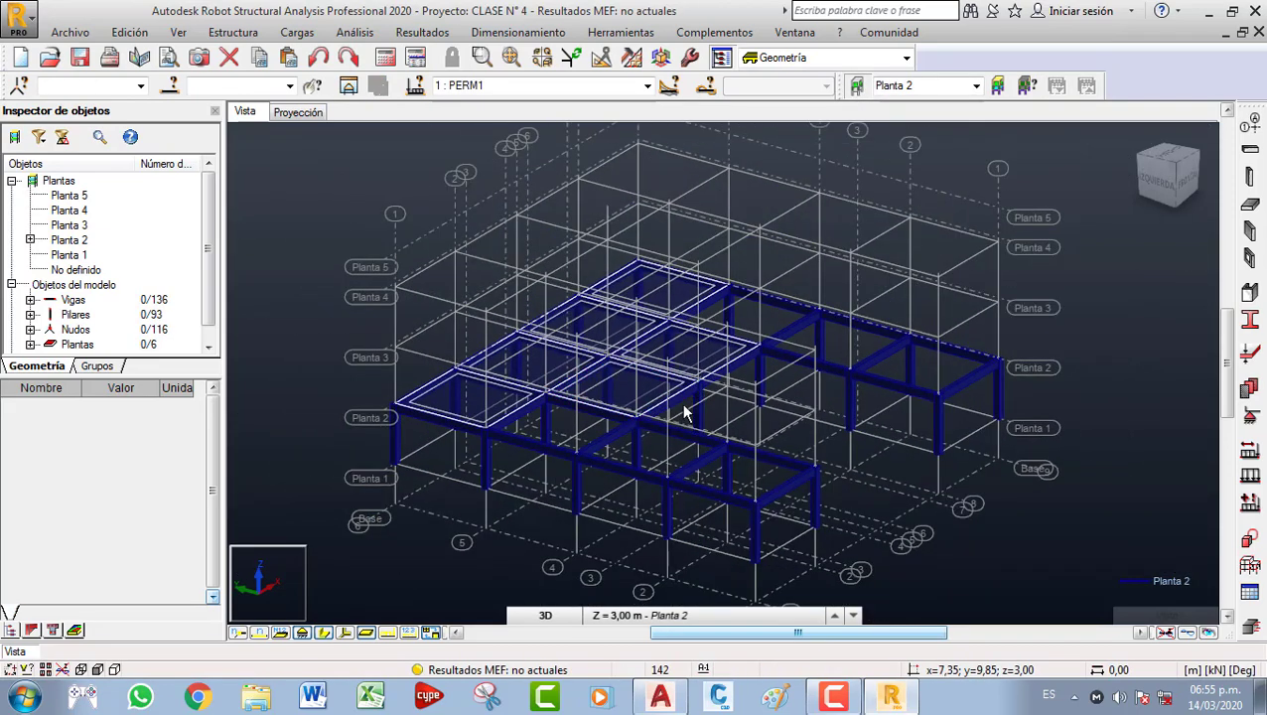
pyautogui.moveTo(704, 405); pyautogui.dragTo(610, 436, button='middle')
pyautogui.scroll(-2, 613, 418)
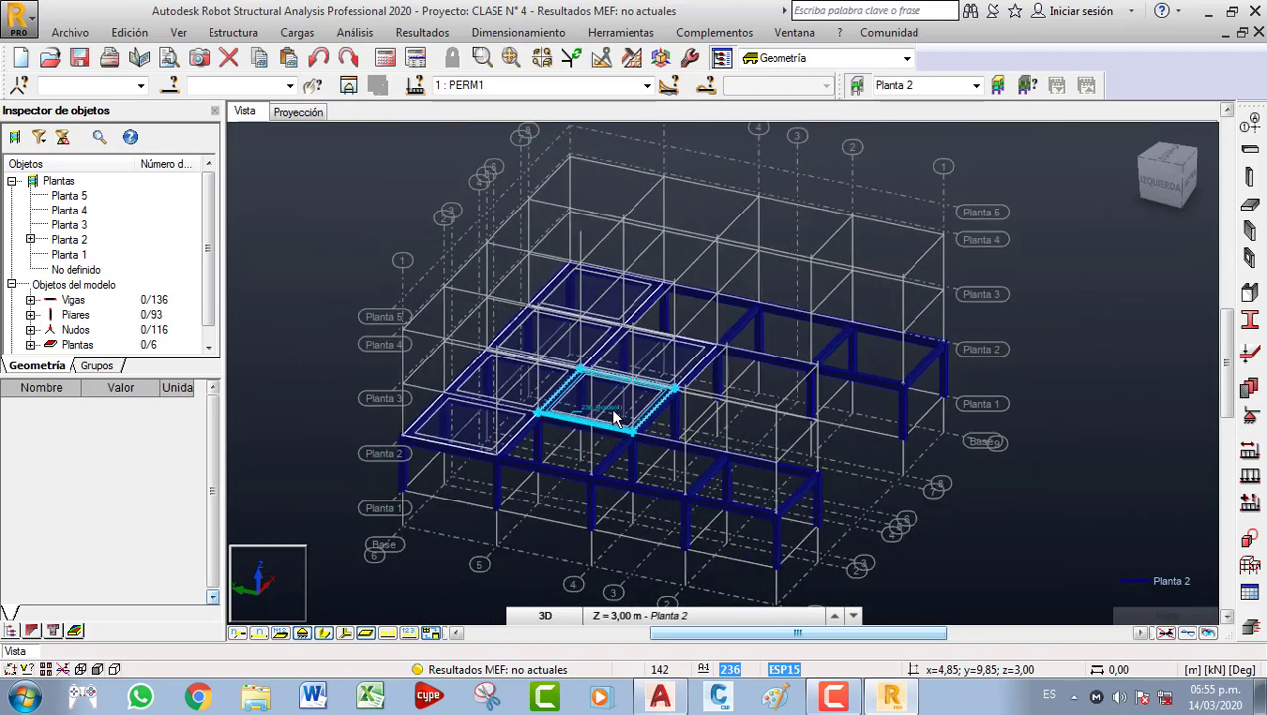
# Turn off the Plantas - leyenda según colores display attribute in the 3D view.
pyautogui.rightClick(282, 236)
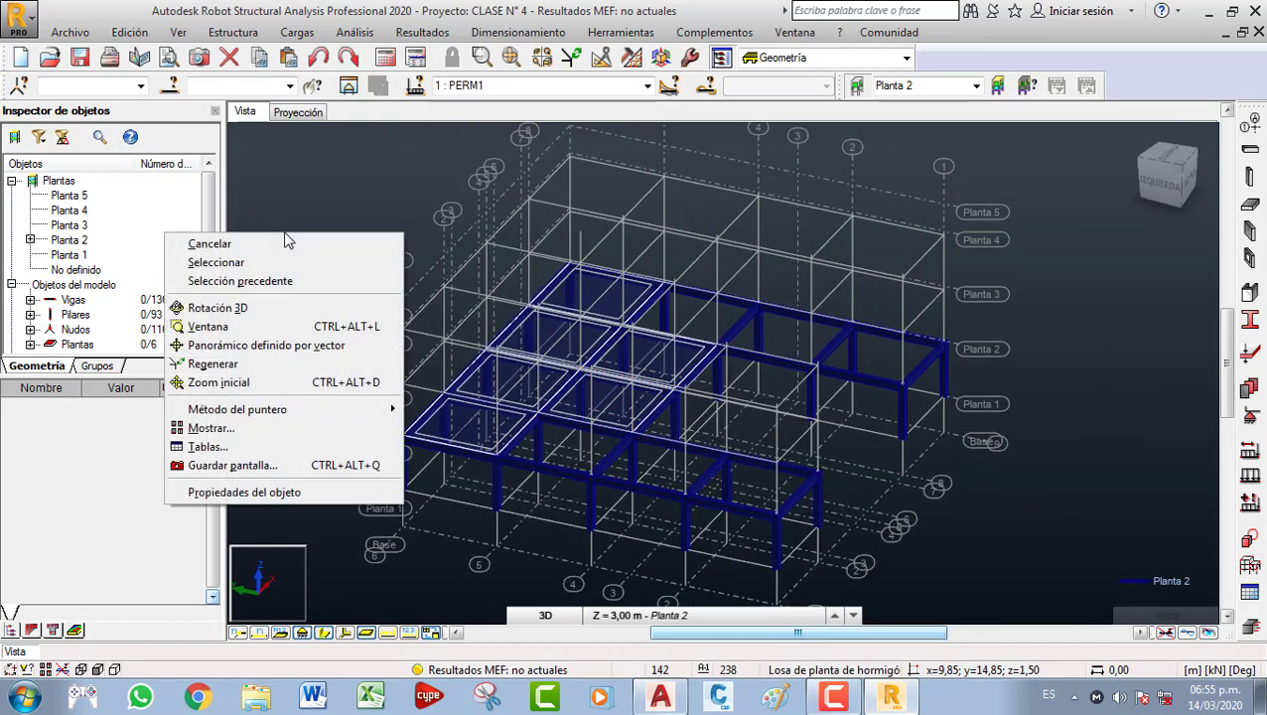
pyautogui.click(280, 437)
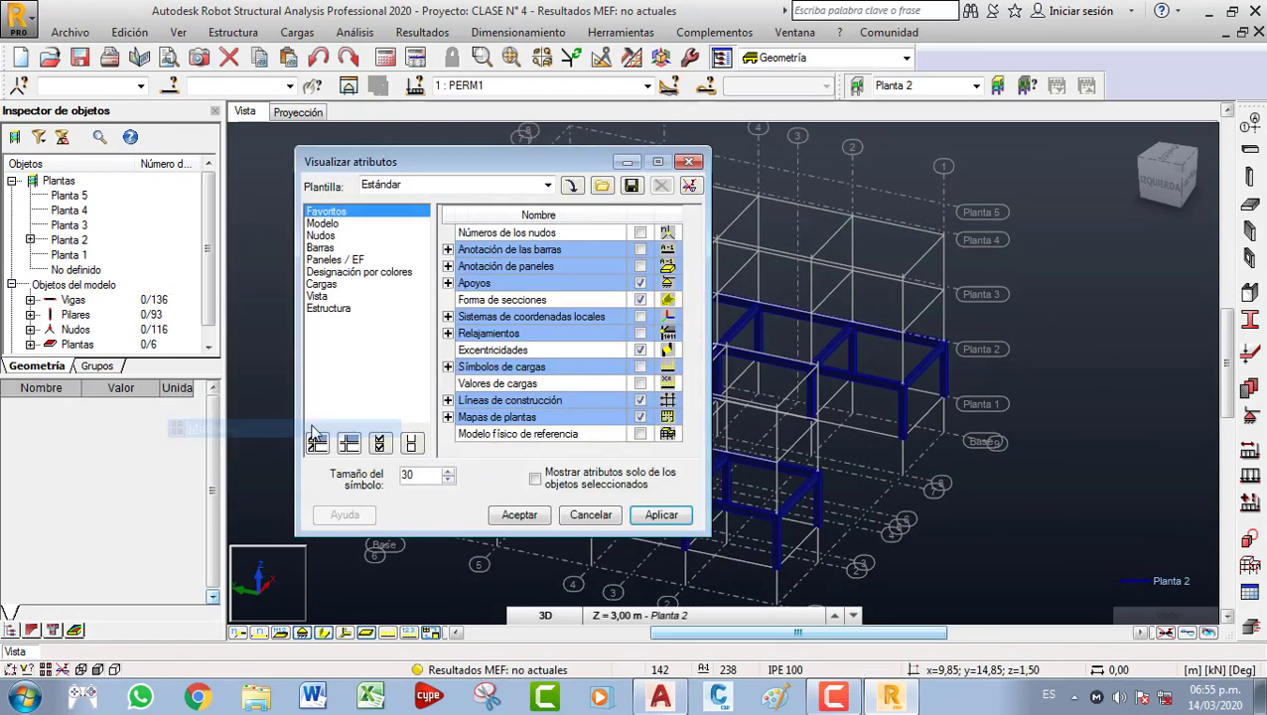
pyautogui.click(357, 272)
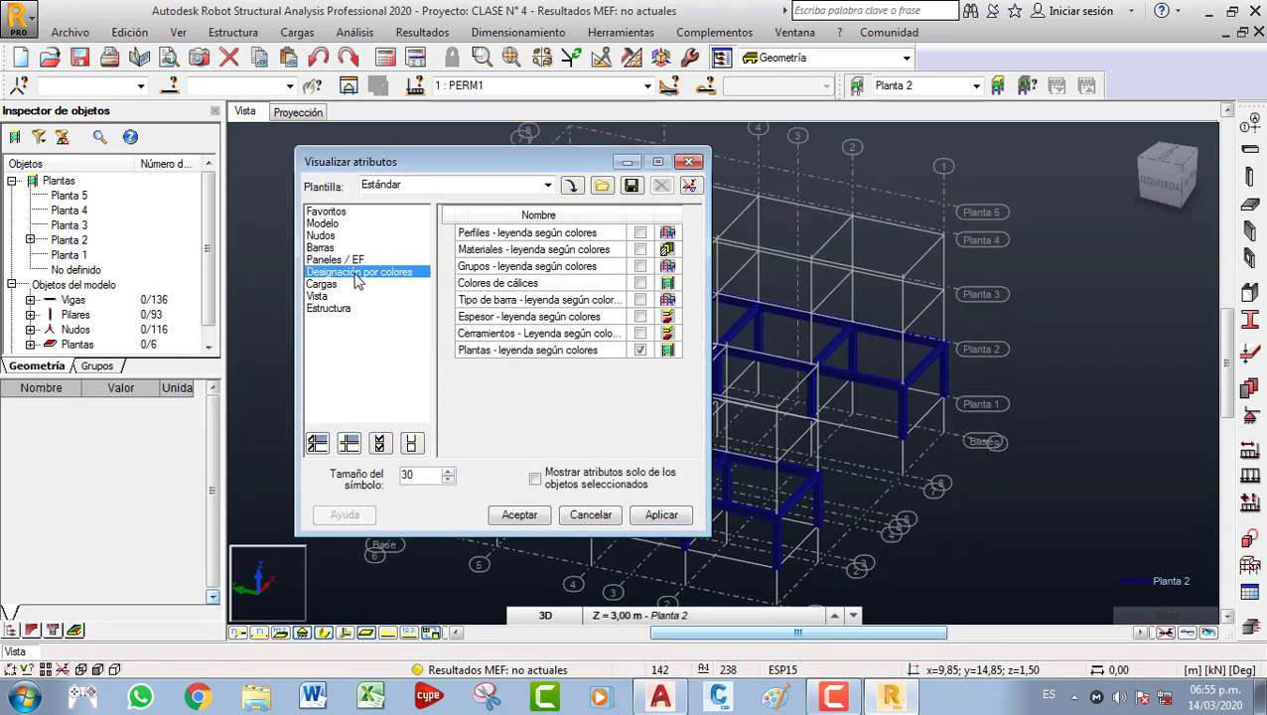
pyautogui.click(639, 352)
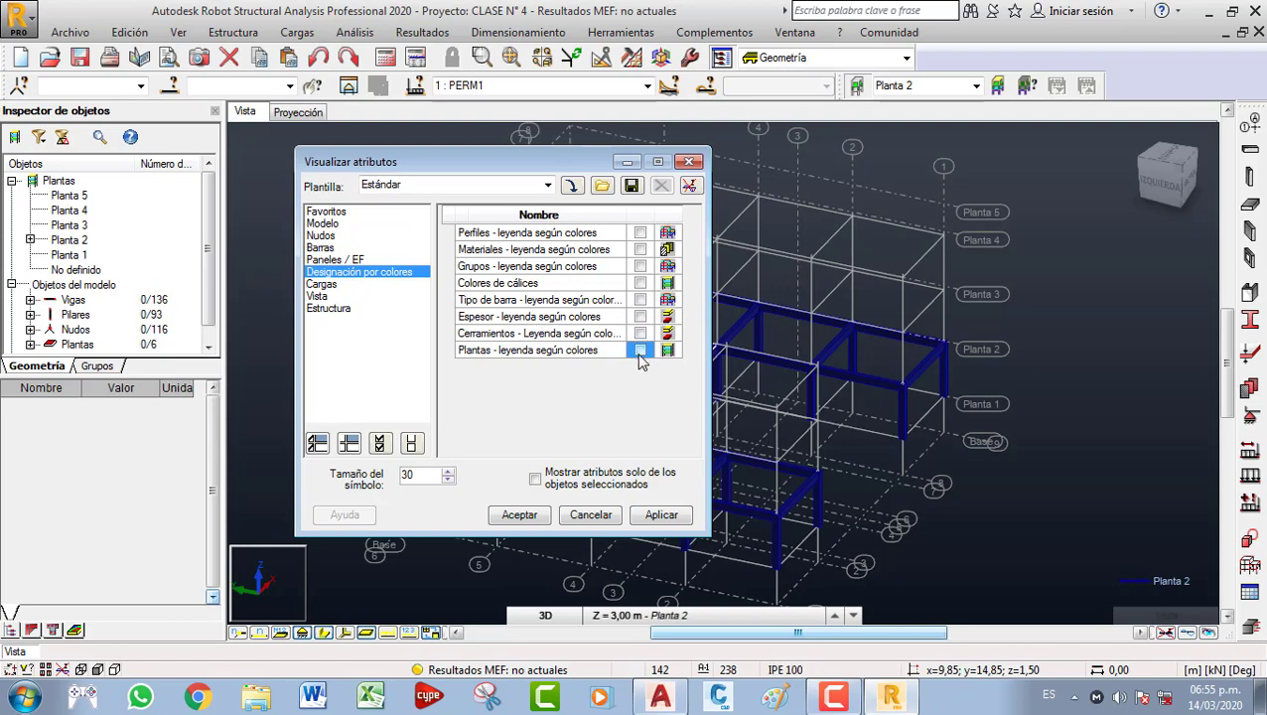
pyautogui.click(660, 514)
pyautogui.click(520, 514)
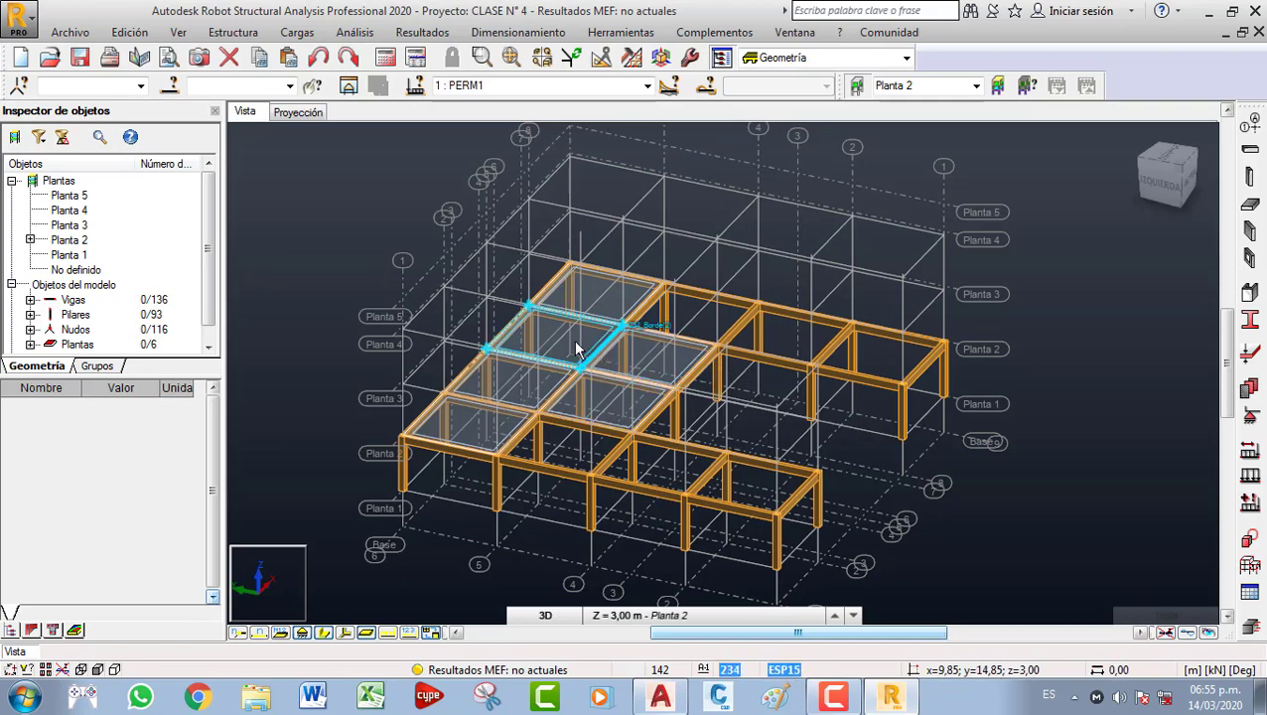
# Hide the interior fill of the panels and show it again.
pyautogui.scroll(1, 512, 390)
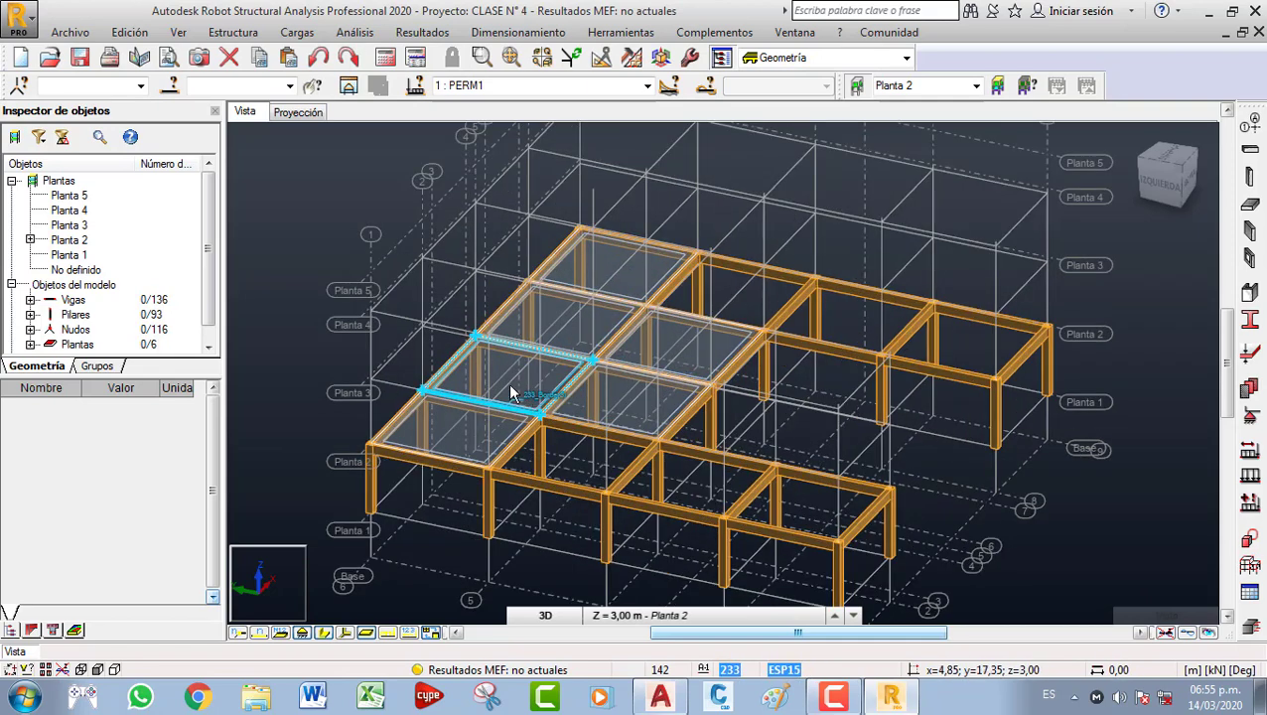
pyautogui.click(365, 633)
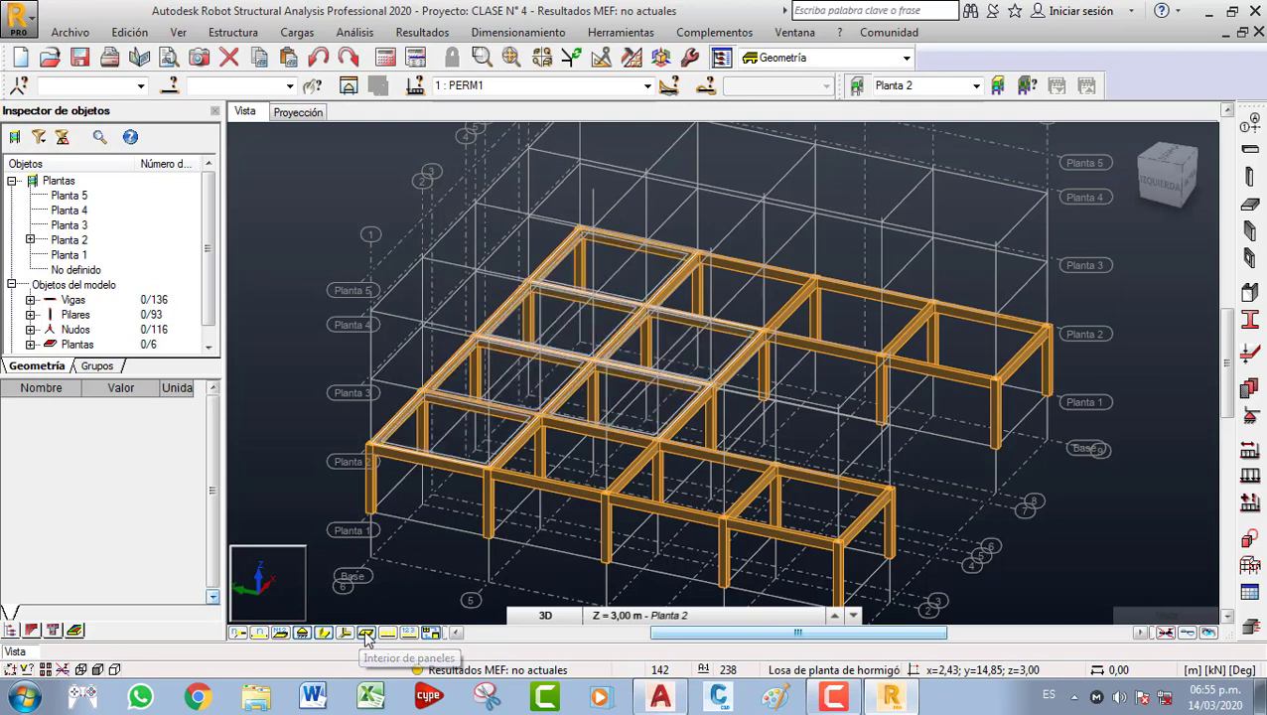
pyautogui.click(364, 633)
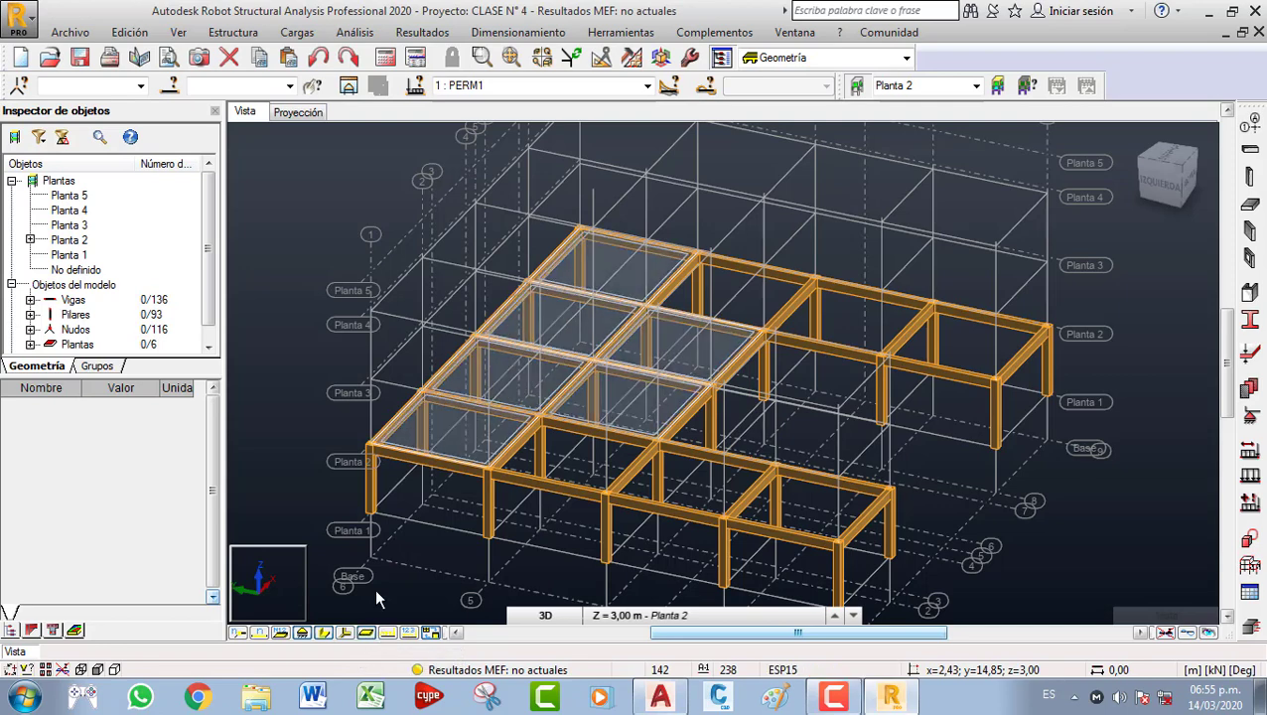
# Display the panel numbers on the Planta 2 slabs and move the attributes dialog clear of the model.
pyautogui.rightClick(307, 194)
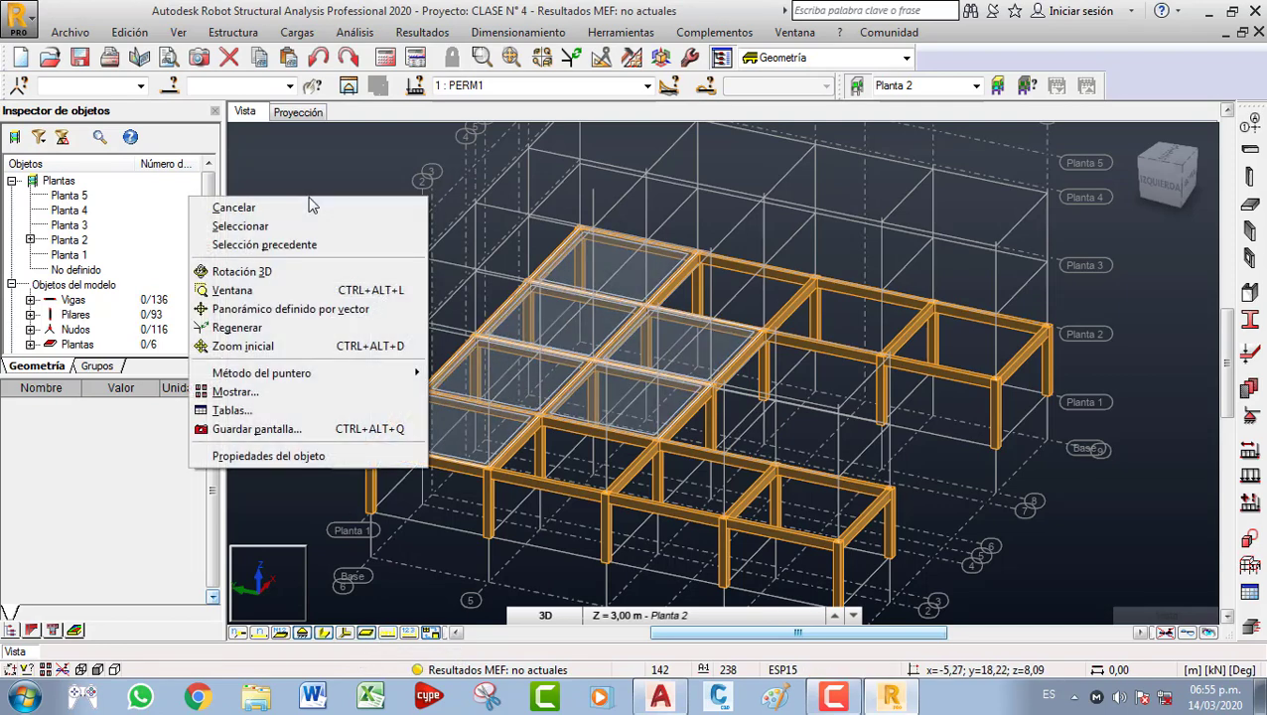
pyautogui.click(250, 395)
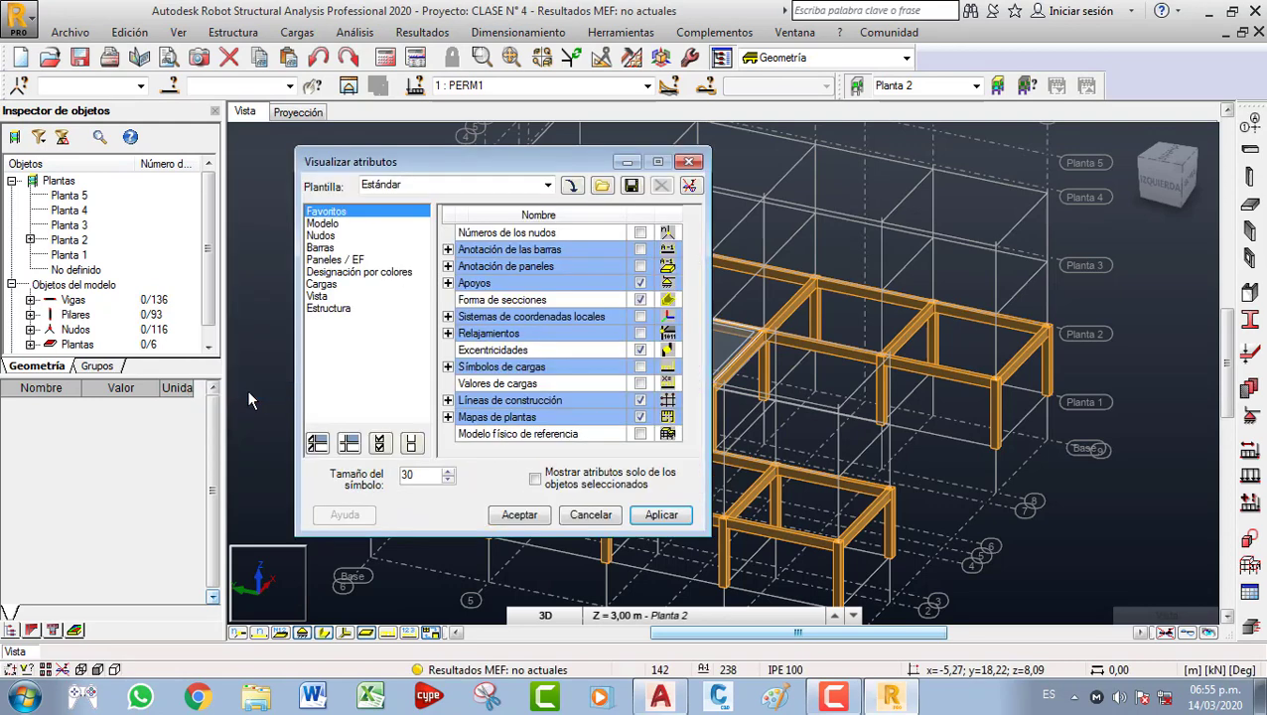
pyautogui.click(336, 260)
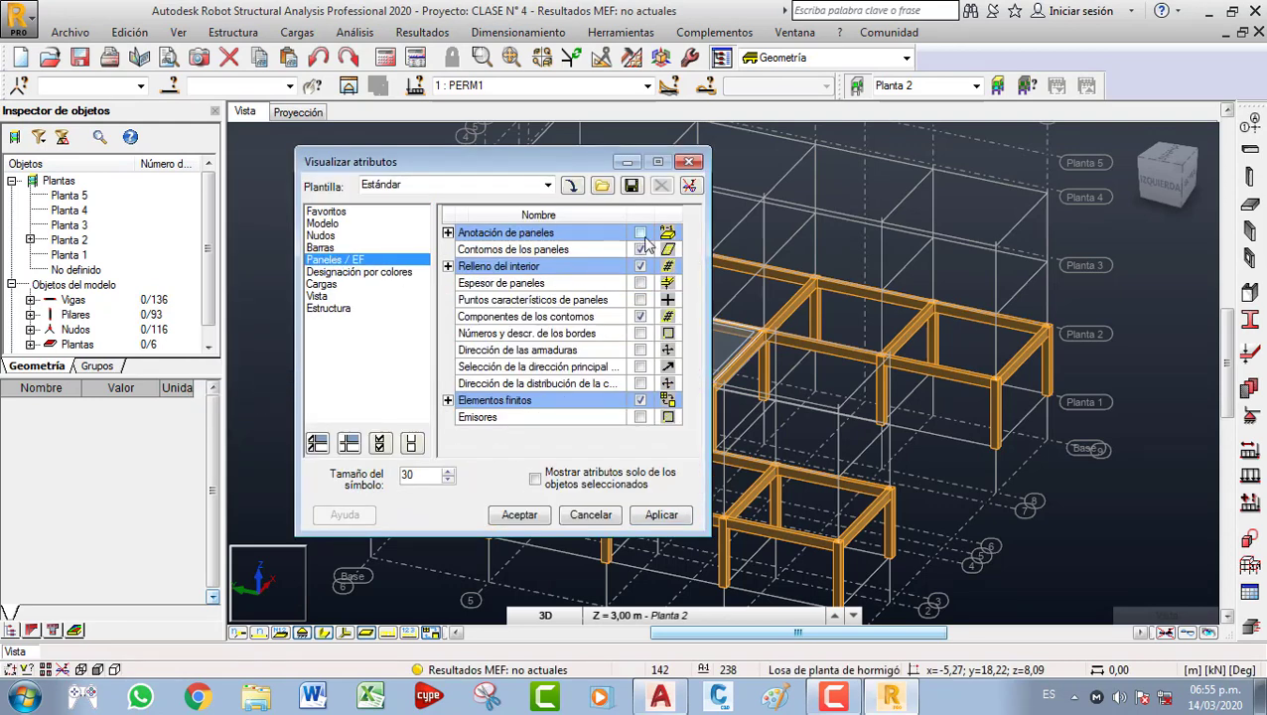
pyautogui.click(448, 232)
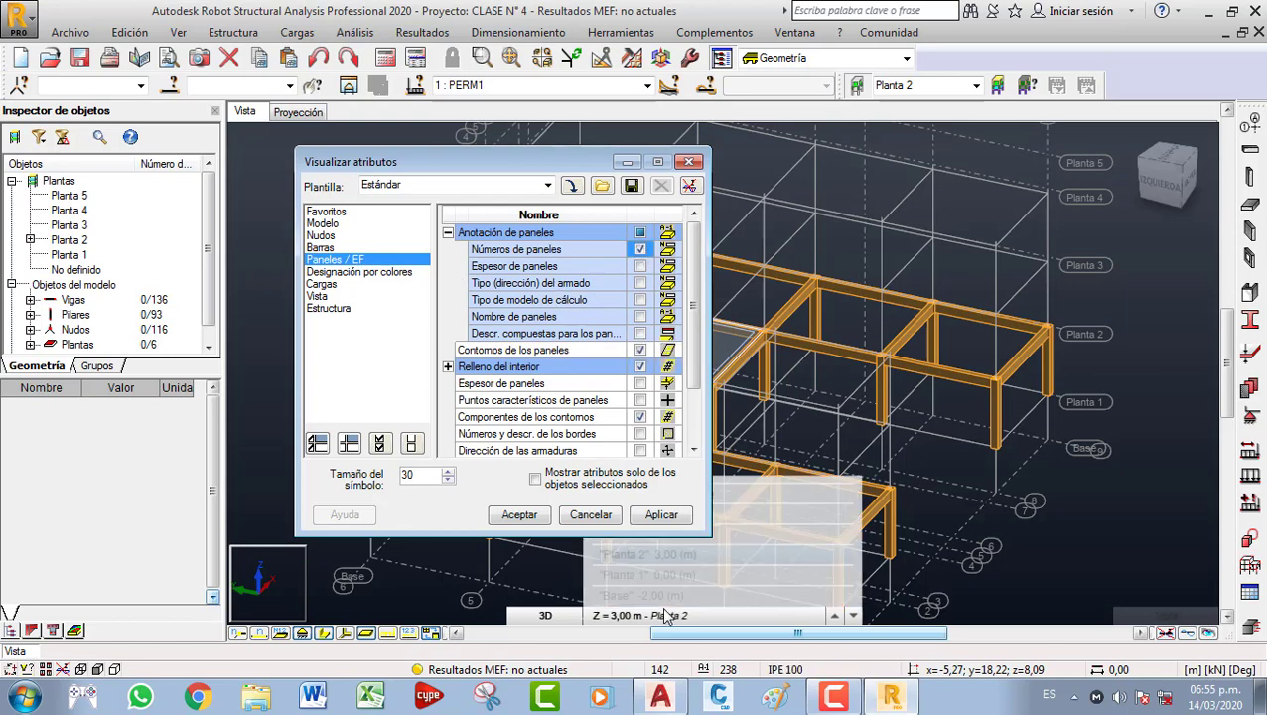
pyautogui.click(656, 519)
pyautogui.moveTo(531, 175); pyautogui.dragTo(1015, 264)
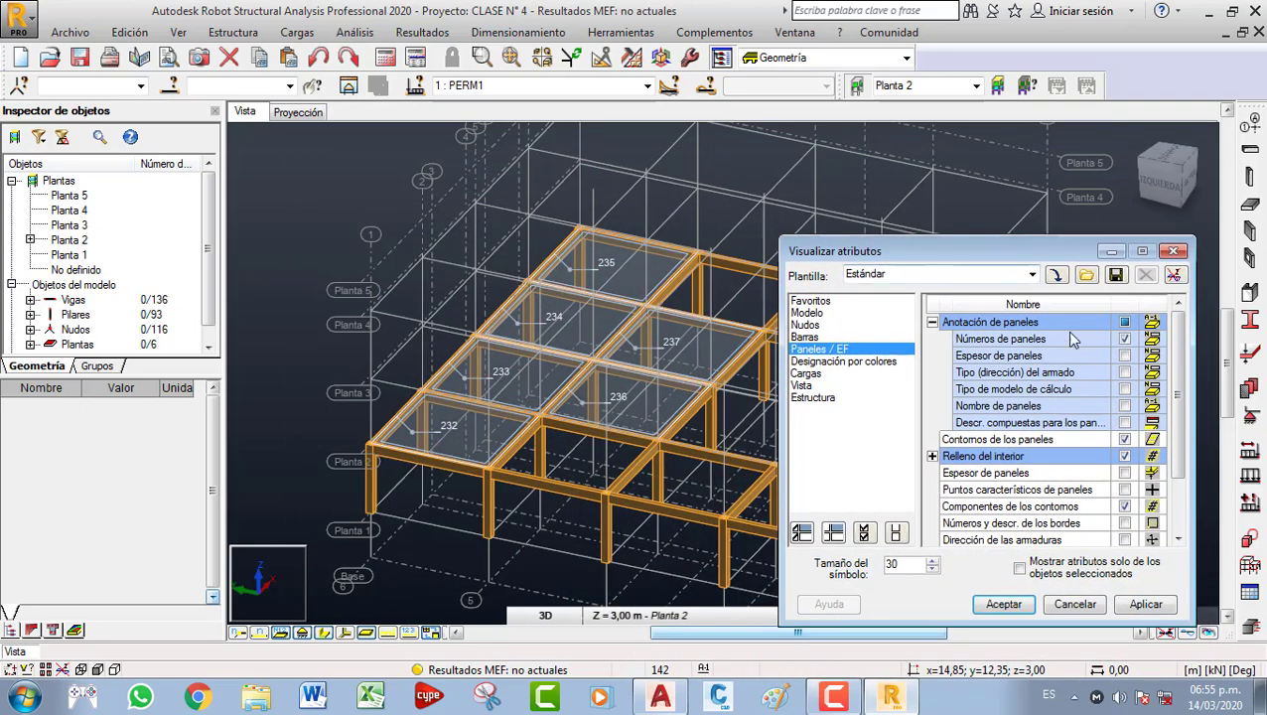
# Add the panel thickness and reinforcement type (Espesor de paneles, Tipo del armado) to the slab annotations.
pyautogui.click(1124, 356)
pyautogui.click(1132, 608)
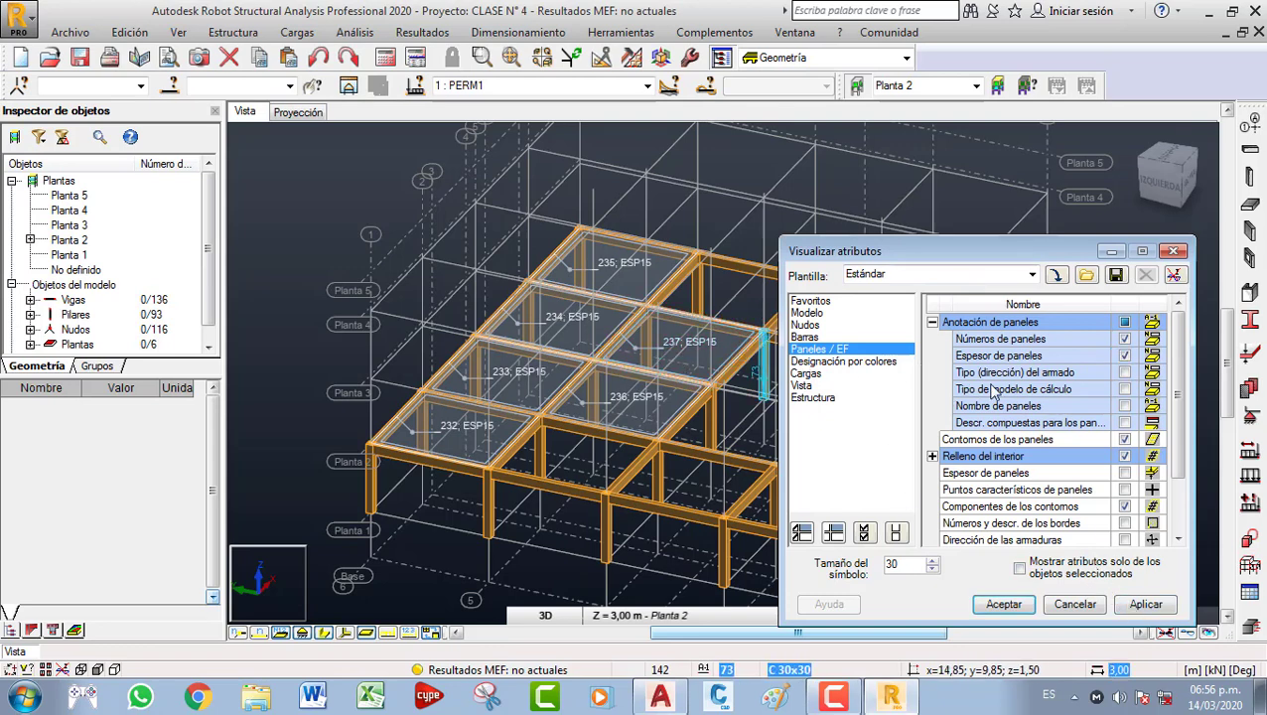
pyautogui.click(1124, 372)
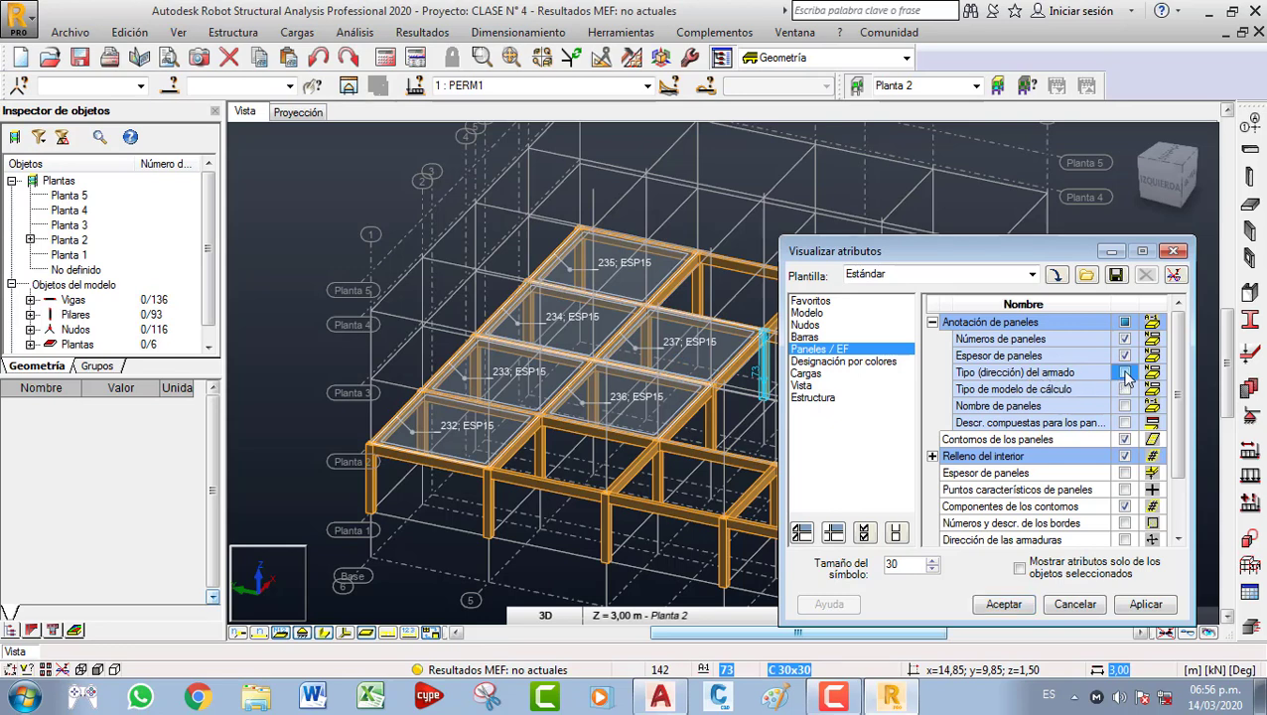
pyautogui.click(1142, 605)
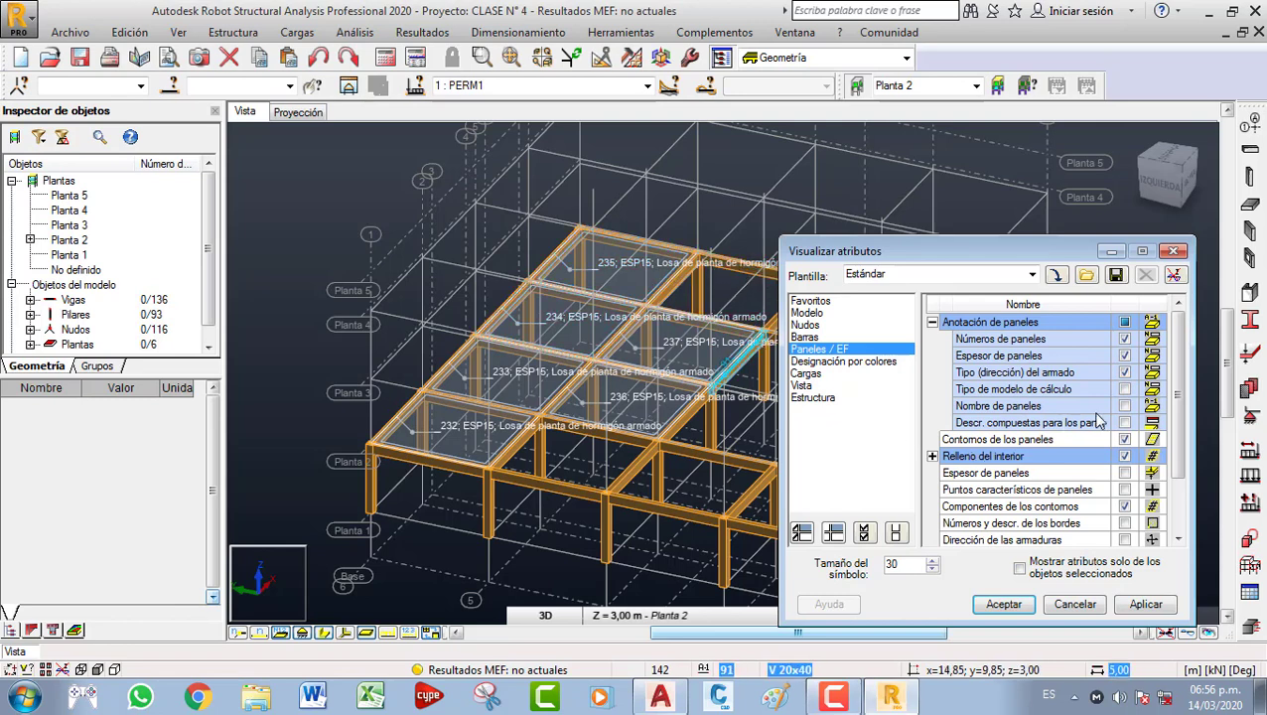
# Add the calculation model type and the panel name to the slab annotations.
pyautogui.click(1125, 389)
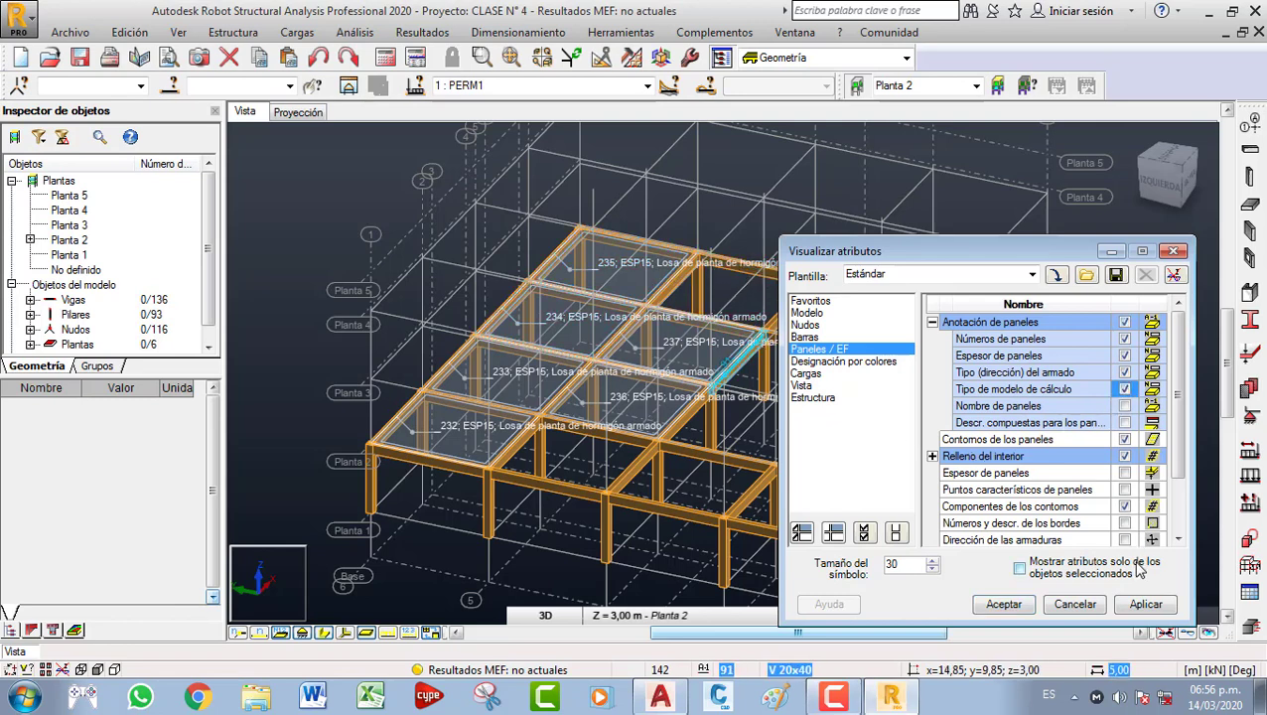
pyautogui.click(1143, 604)
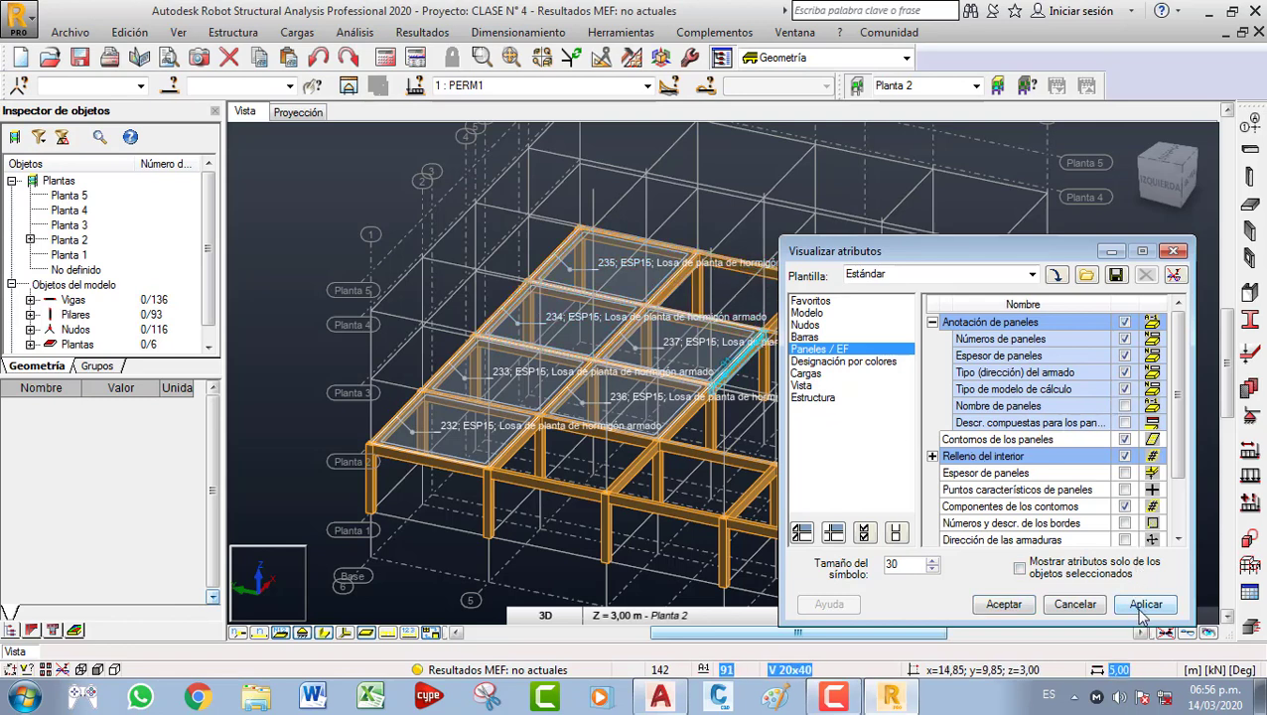
pyautogui.click(1125, 406)
pyautogui.click(1145, 605)
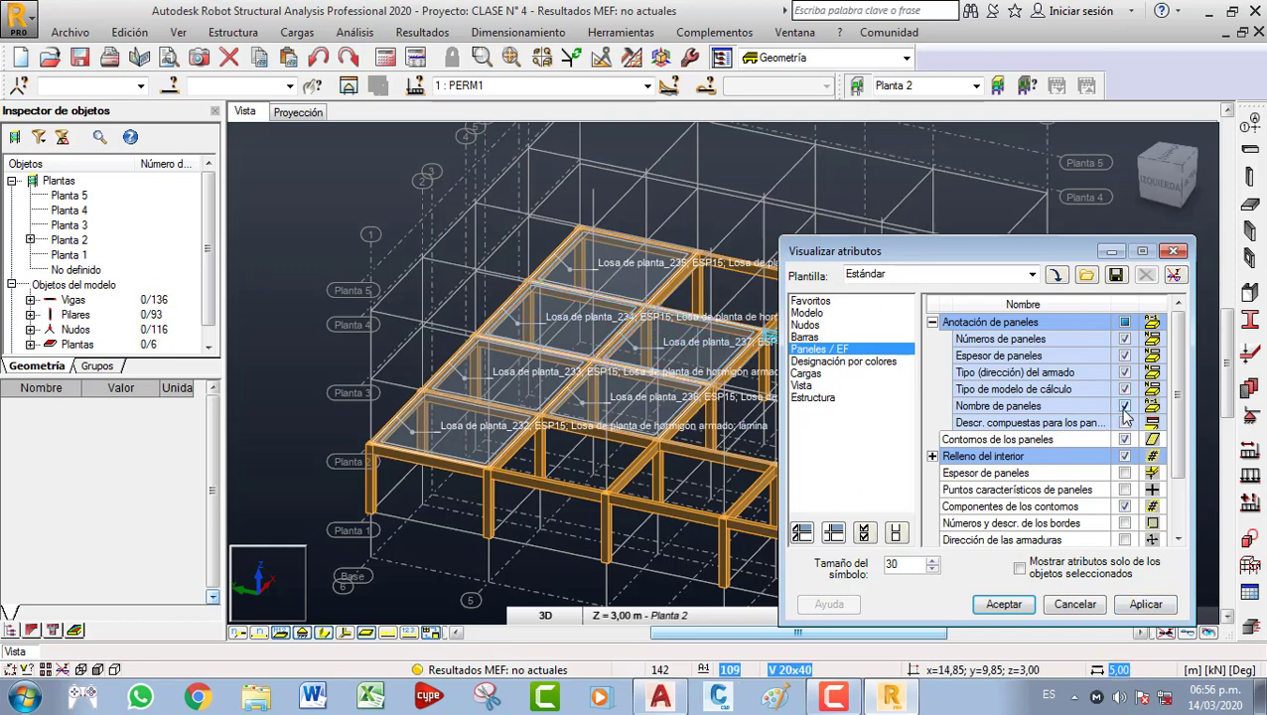
# Turn off all panel annotations, including numbers, thickness, reinforcement type, calculation model and name, and apply the change to the view.
pyautogui.click(1123, 405)
pyautogui.click(1124, 388)
pyautogui.click(1123, 372)
pyautogui.click(1123, 355)
pyautogui.click(1124, 339)
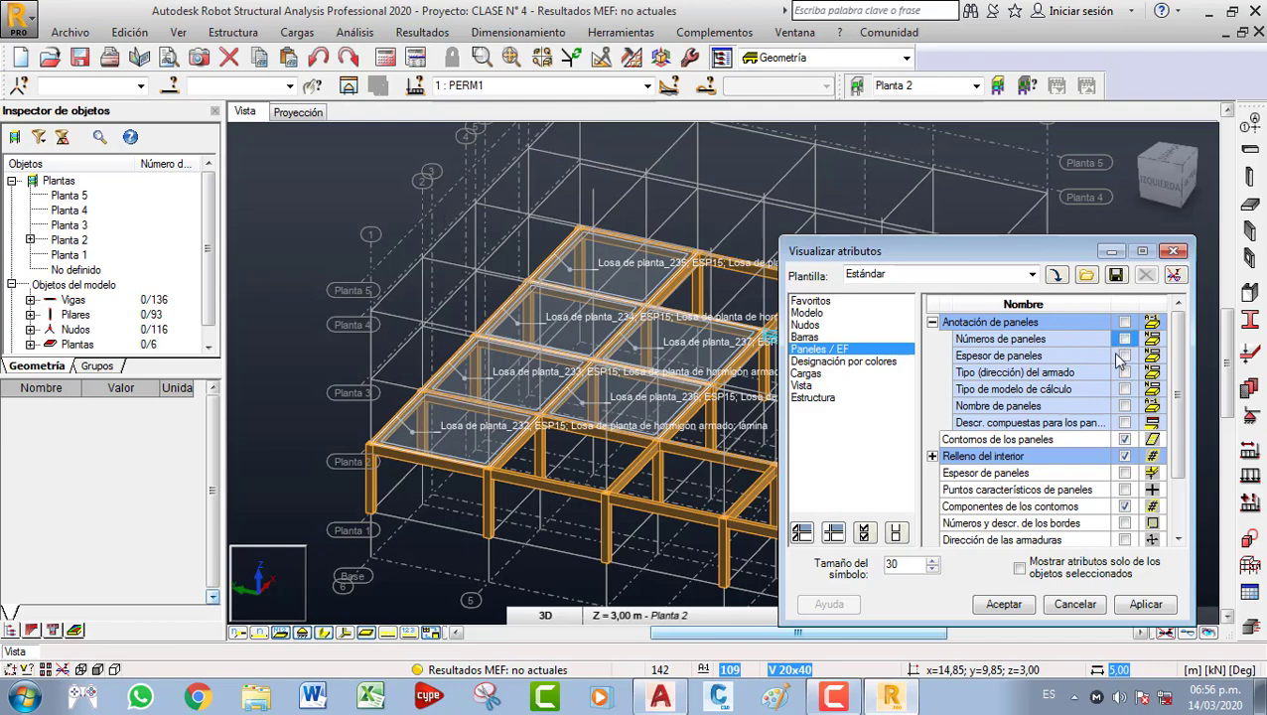
pyautogui.moveTo(1049, 256); pyautogui.dragTo(966, 189)
pyautogui.scroll(-3, 954, 328)
pyautogui.scroll(2, 955, 327)
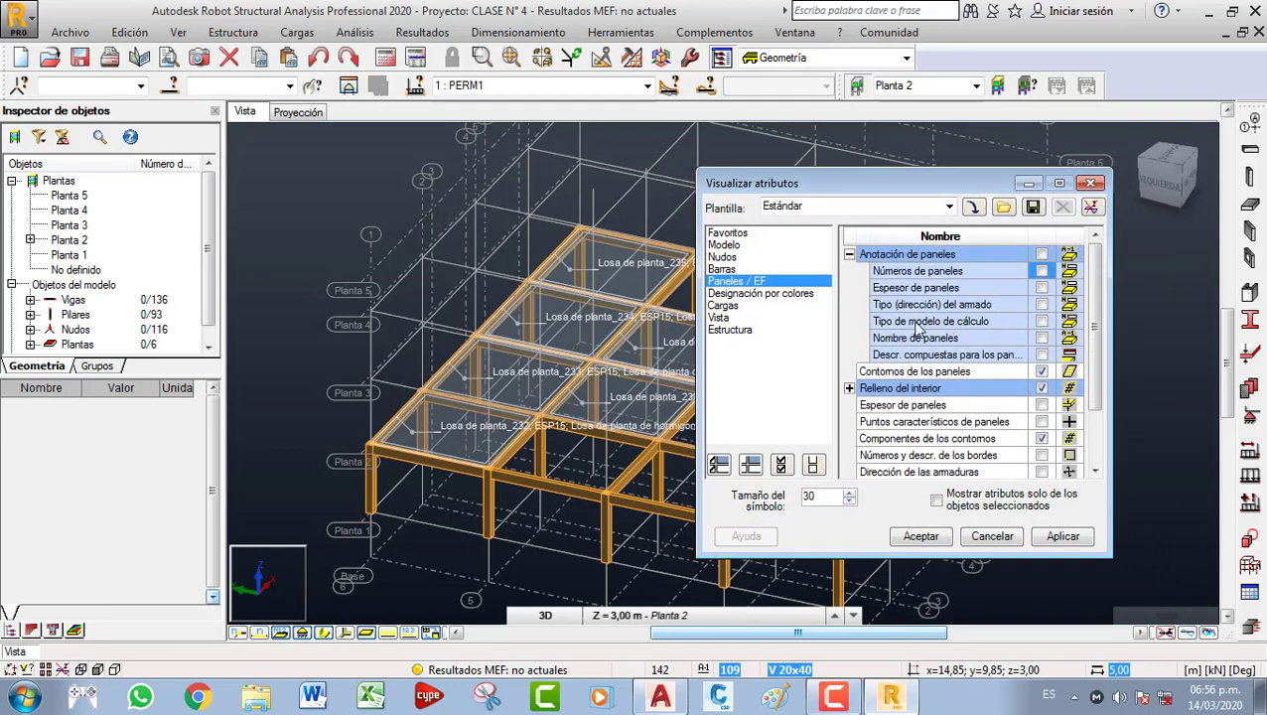
pyautogui.click(849, 255)
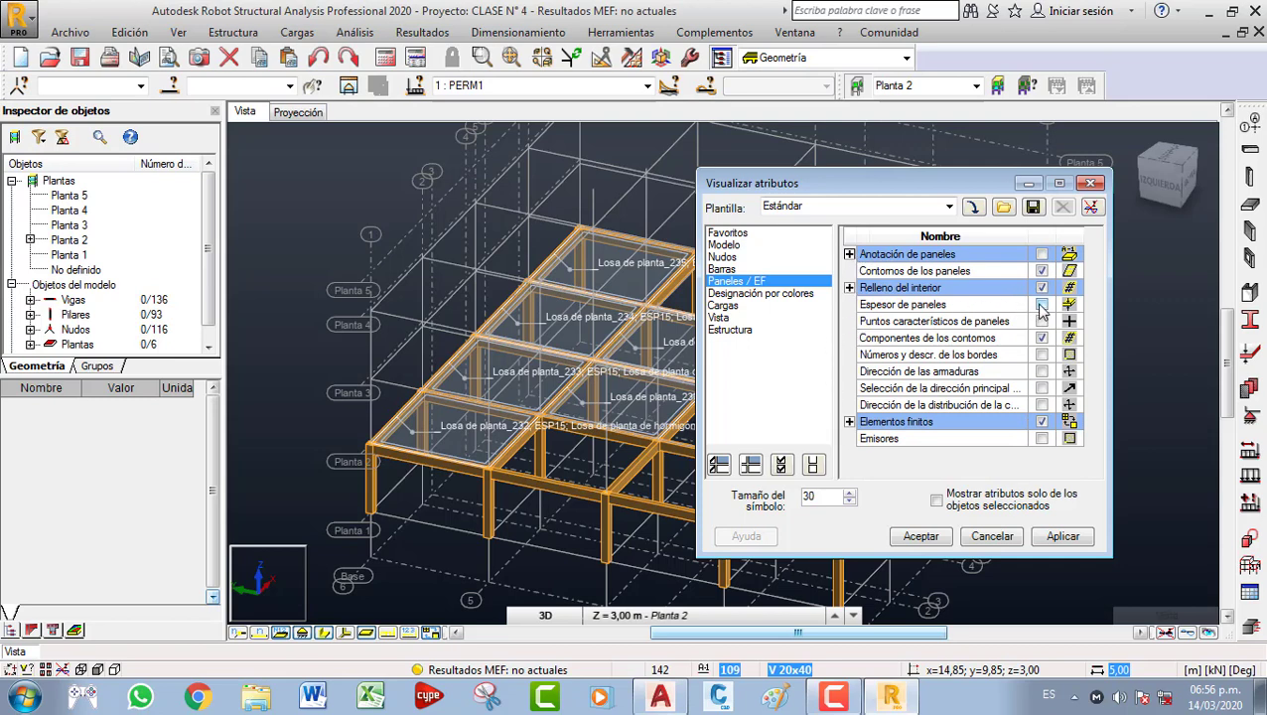
pyautogui.click(850, 255)
pyautogui.scroll(-1, 1033, 330)
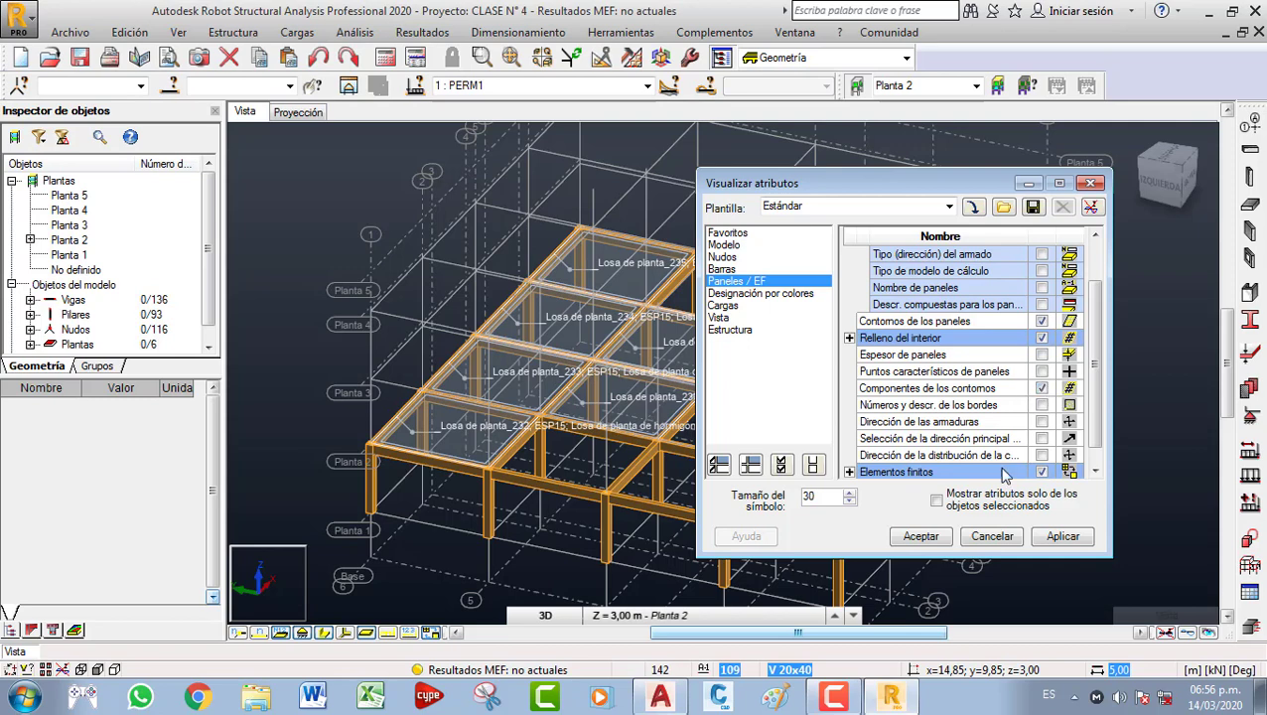
pyautogui.click(1062, 536)
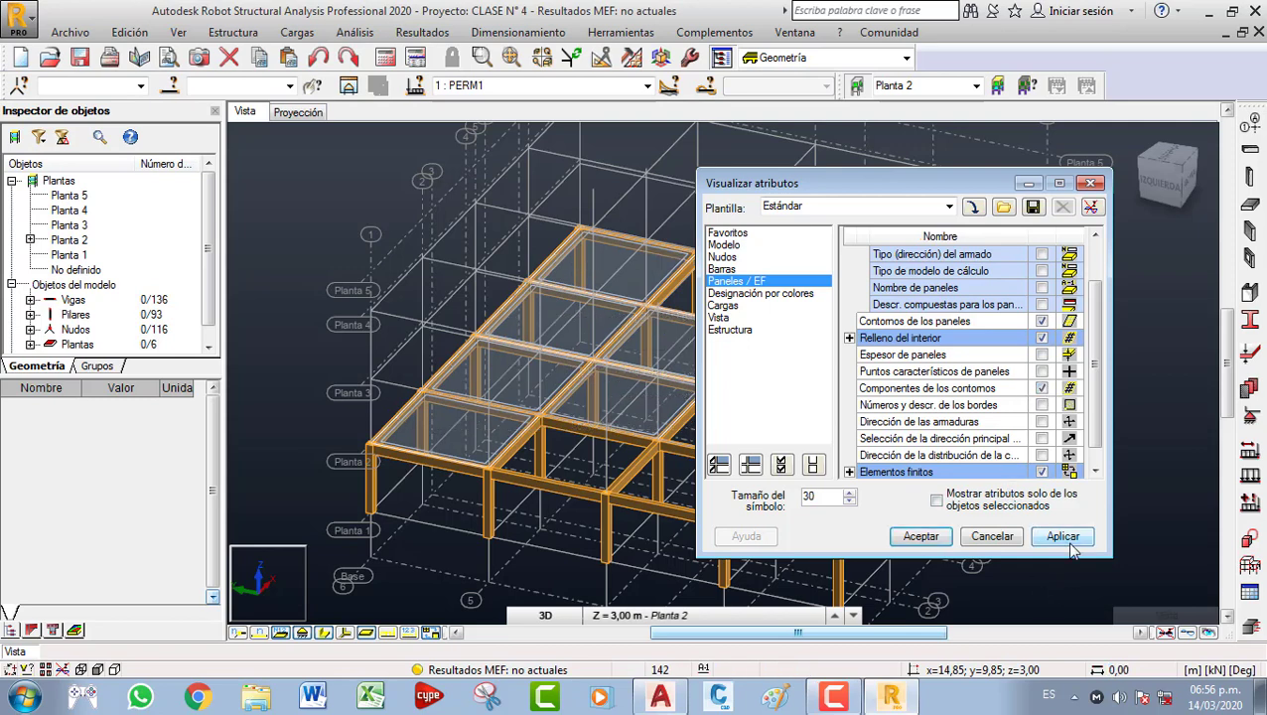
# Display the panels' physical thickness (Espesor de paneles) and the reinforcement directions (Dirección de las armaduras) on the slabs.
pyautogui.click(850, 338)
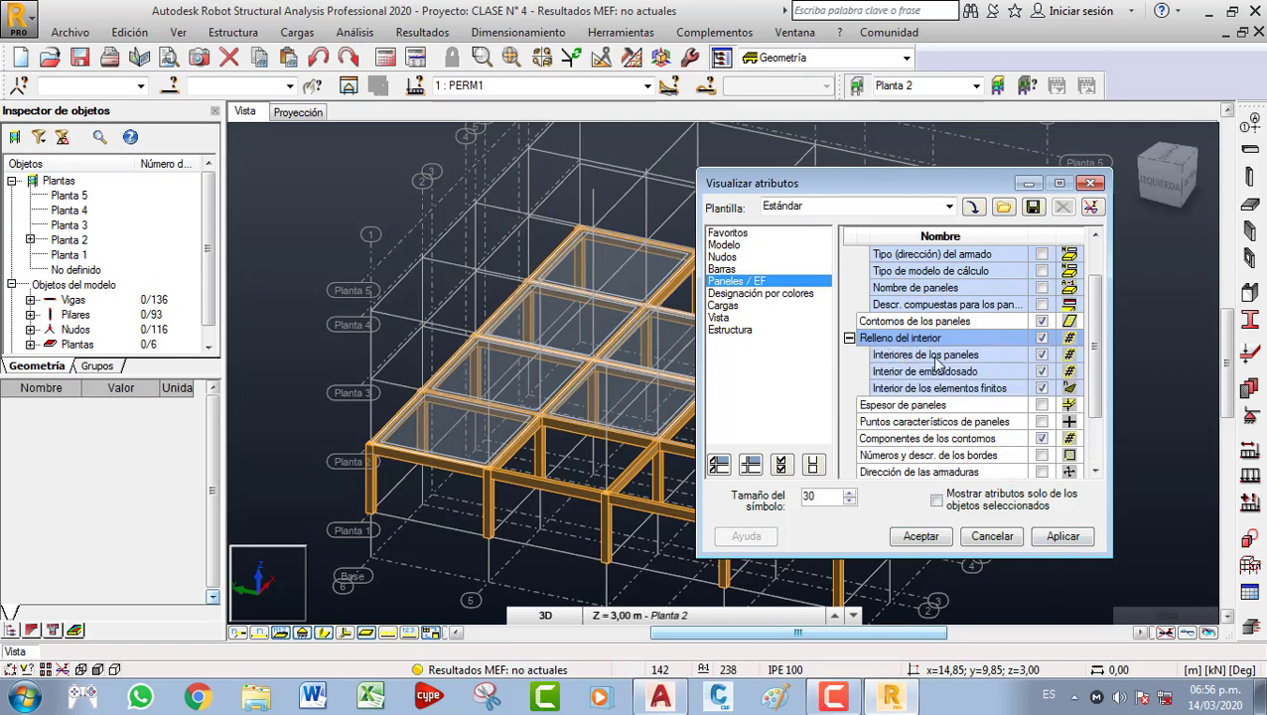
pyautogui.scroll(-1, 934, 363)
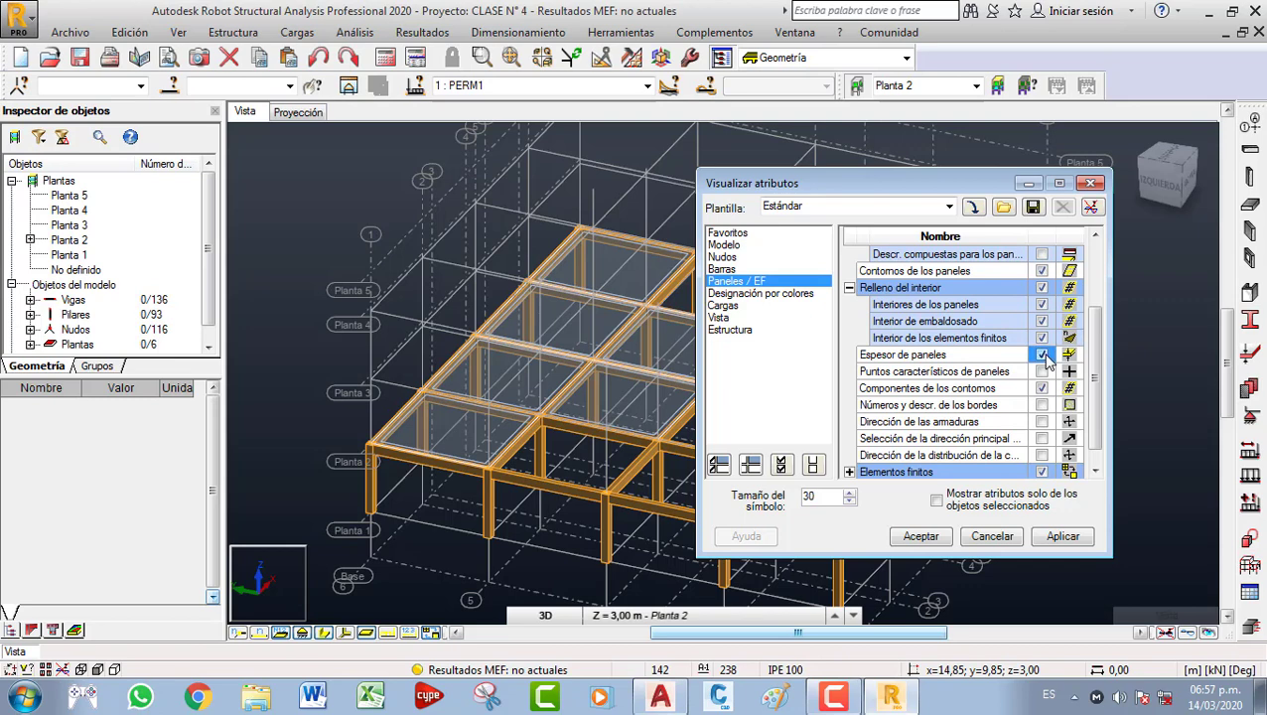
pyautogui.click(1061, 536)
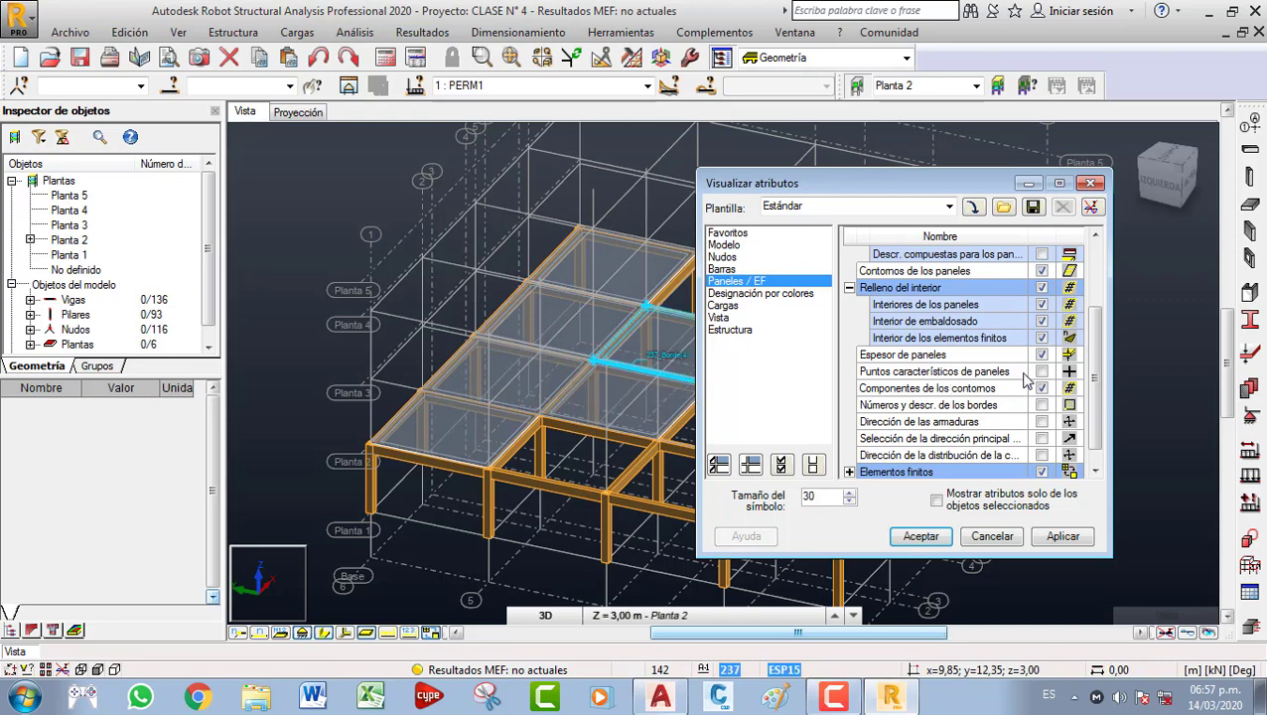
pyautogui.click(1041, 422)
pyautogui.click(1053, 539)
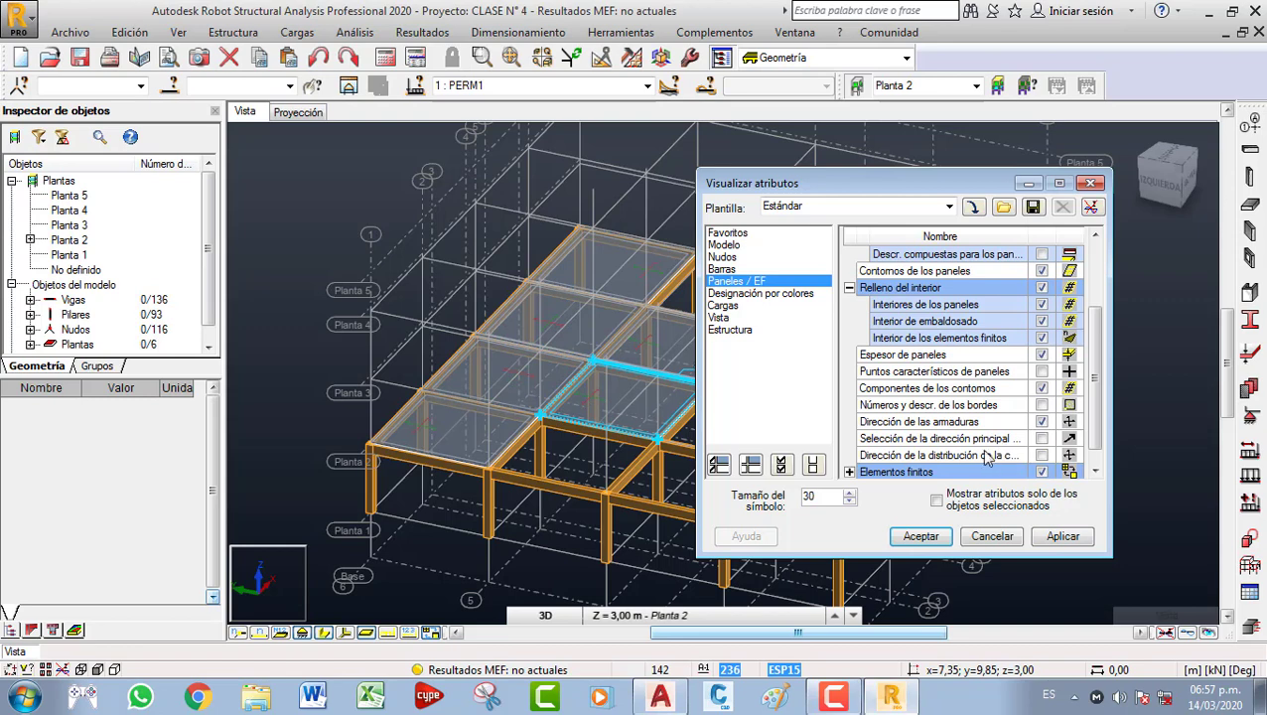
# Review the Elementos finitos display options and accept the display attributes.
pyautogui.scroll(-1, 1092, 427)
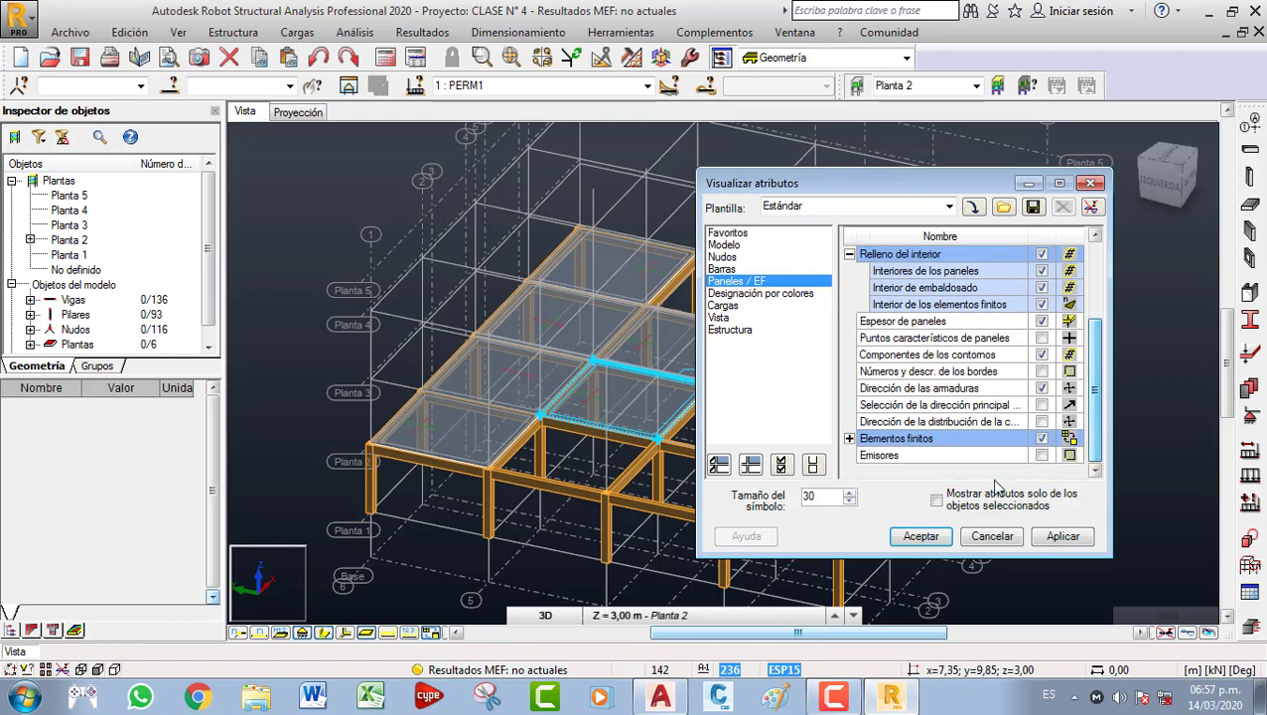
pyautogui.click(849, 438)
pyautogui.scroll(-1, 909, 442)
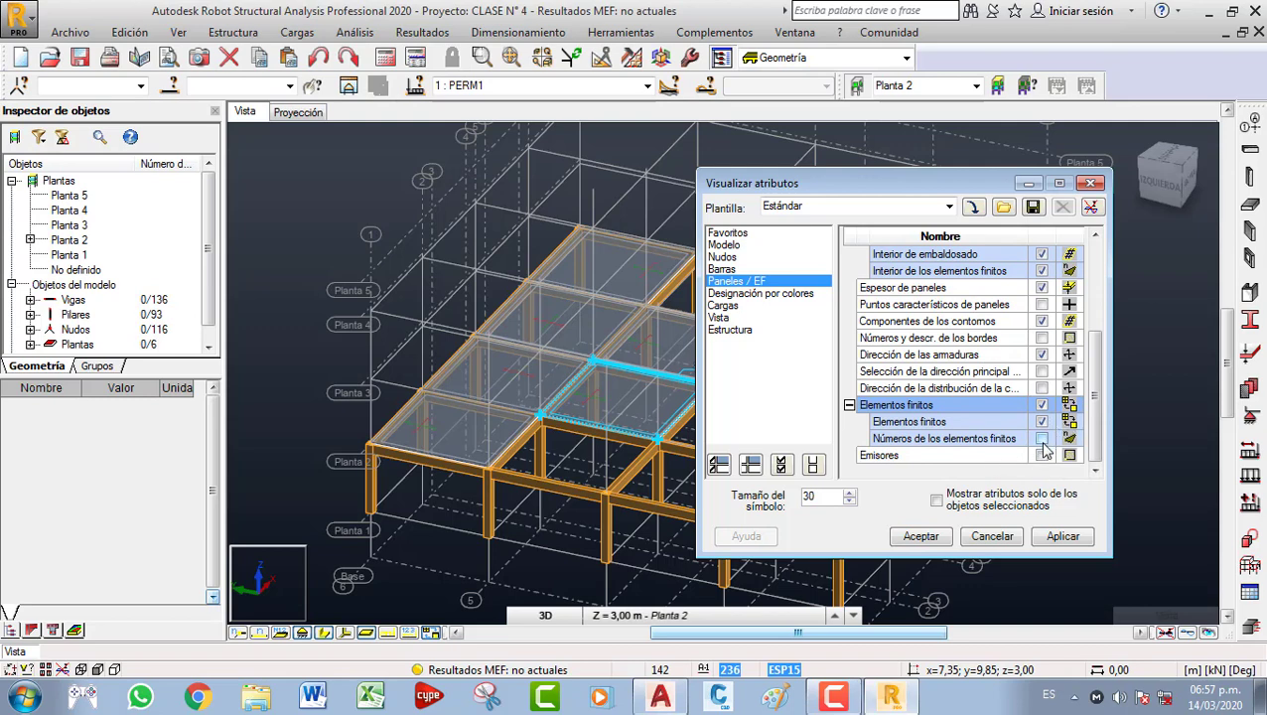
pyautogui.scroll(1, 1034, 415)
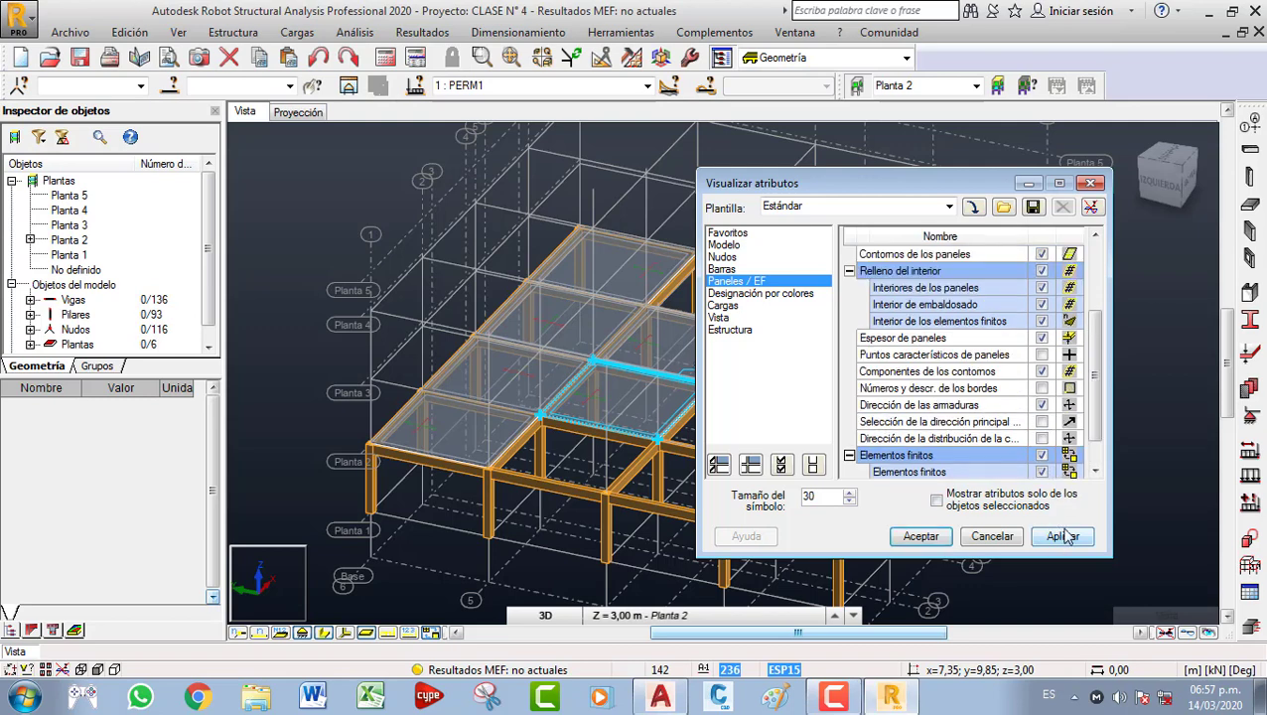
pyautogui.click(928, 537)
# Examine the thickness and reinforcement direction symbols of the Planta 2 slabs up close.
pyautogui.scroll(2, 671, 333)
pyautogui.scroll(1, 674, 339)
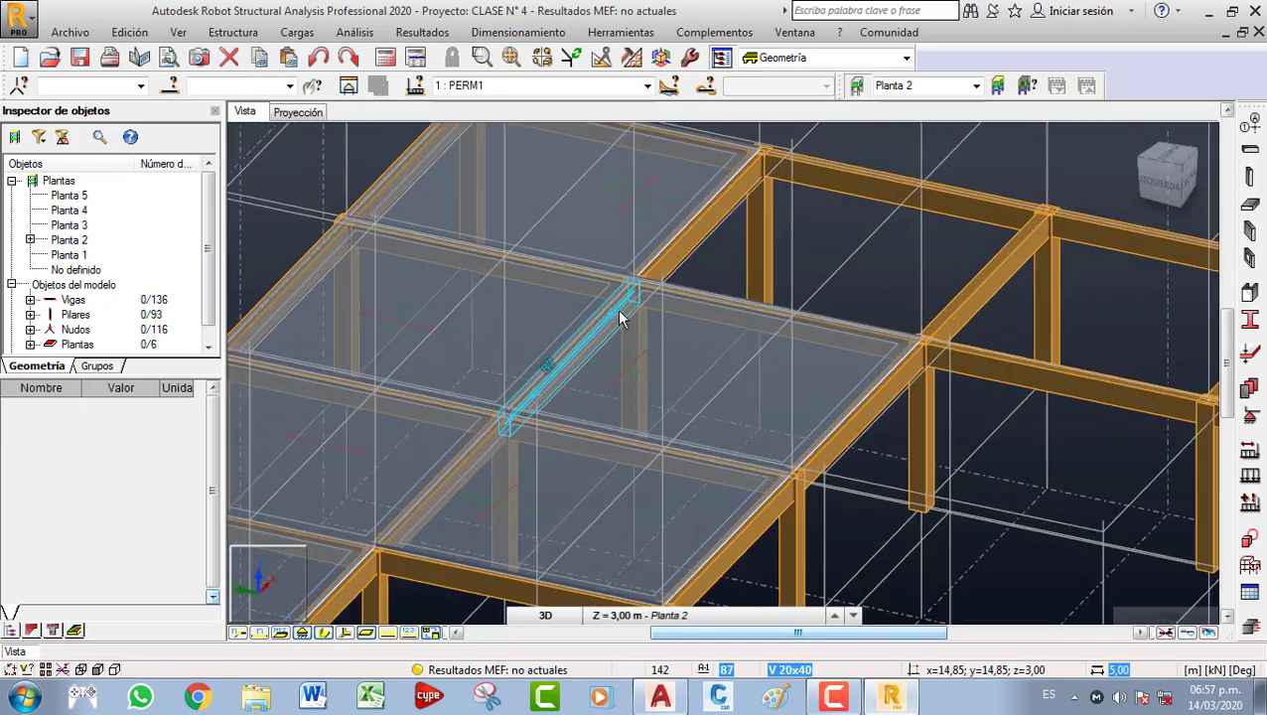
pyautogui.scroll(3, 698, 483)
pyautogui.scroll(4, 698, 486)
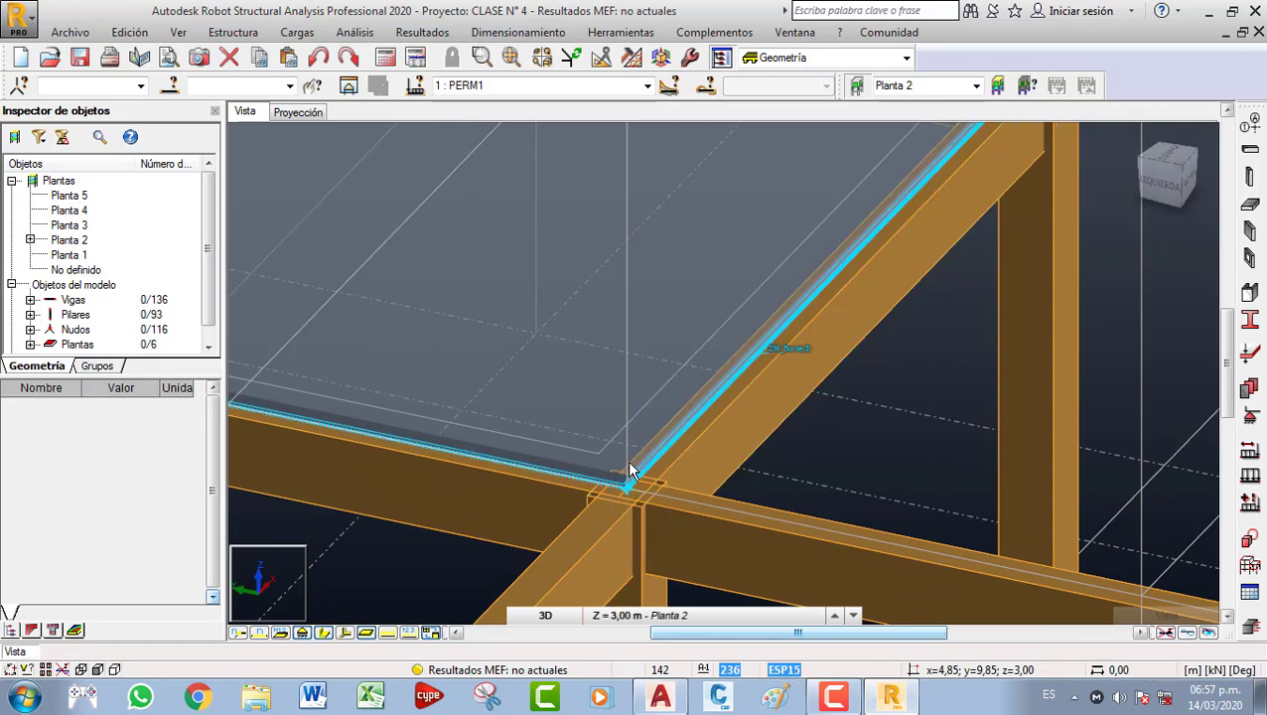
pyautogui.scroll(-5, 632, 452)
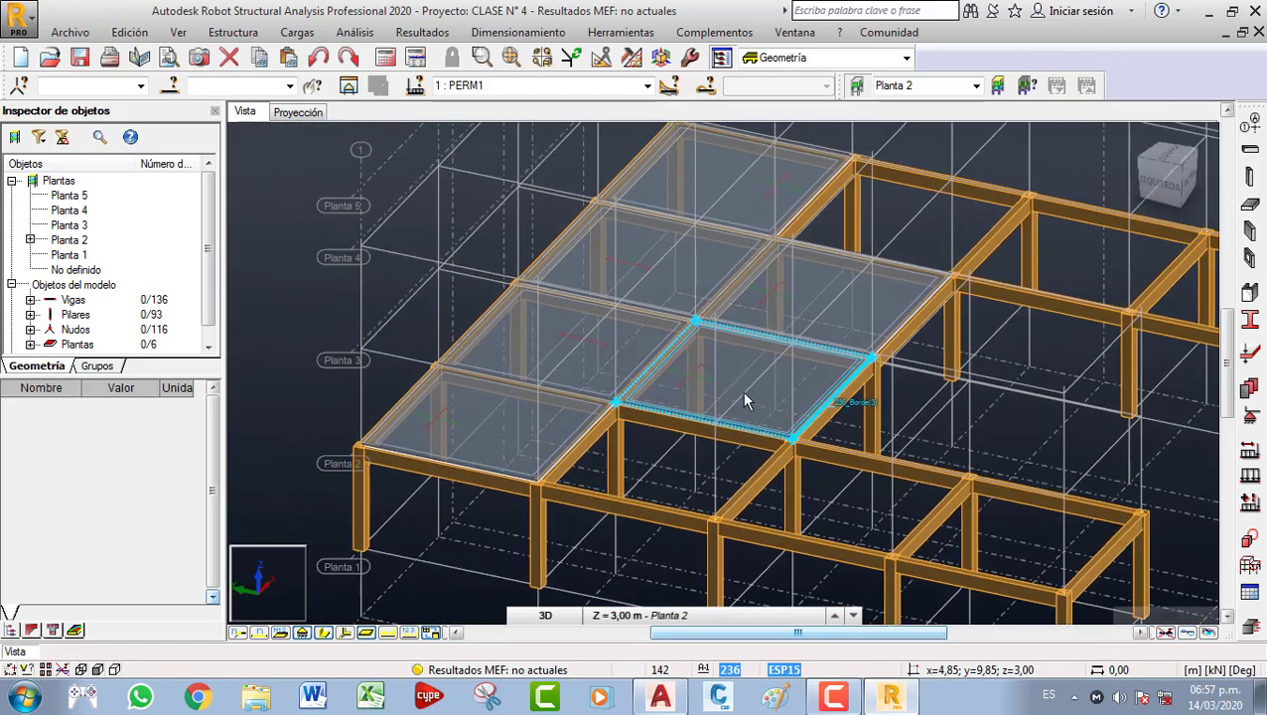
pyautogui.scroll(2, 486, 444)
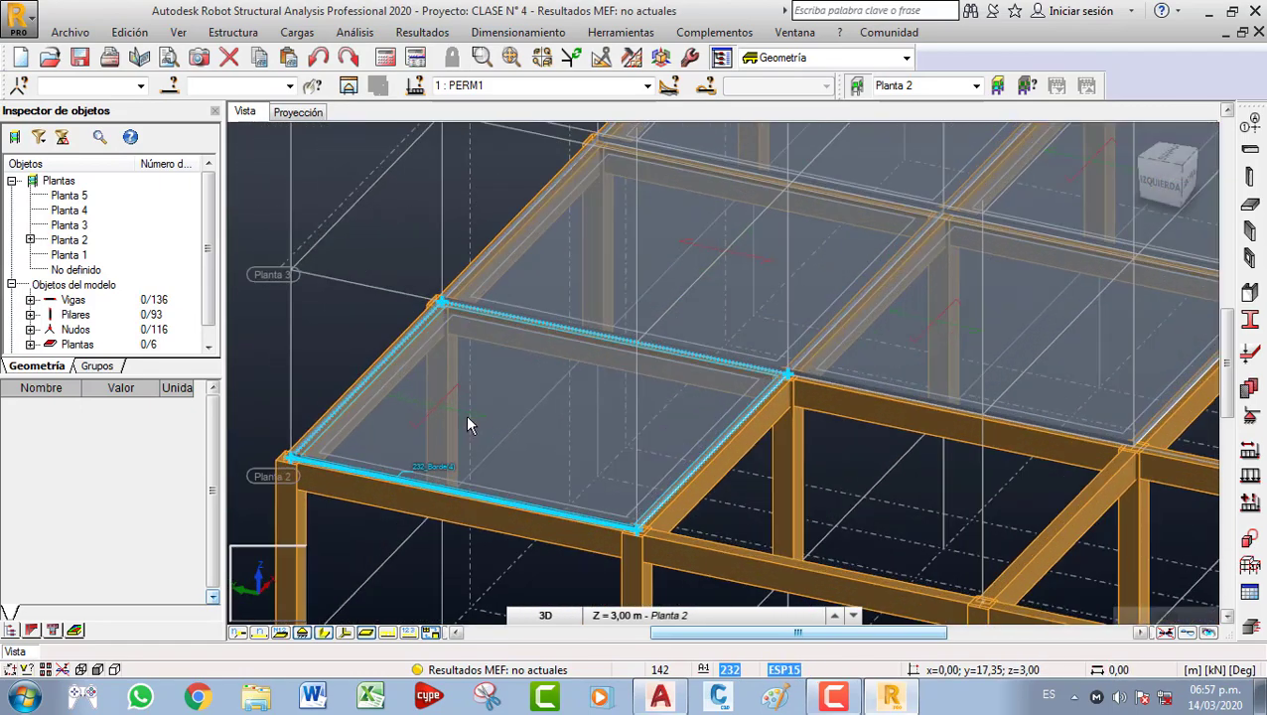
pyautogui.scroll(-6, 518, 425)
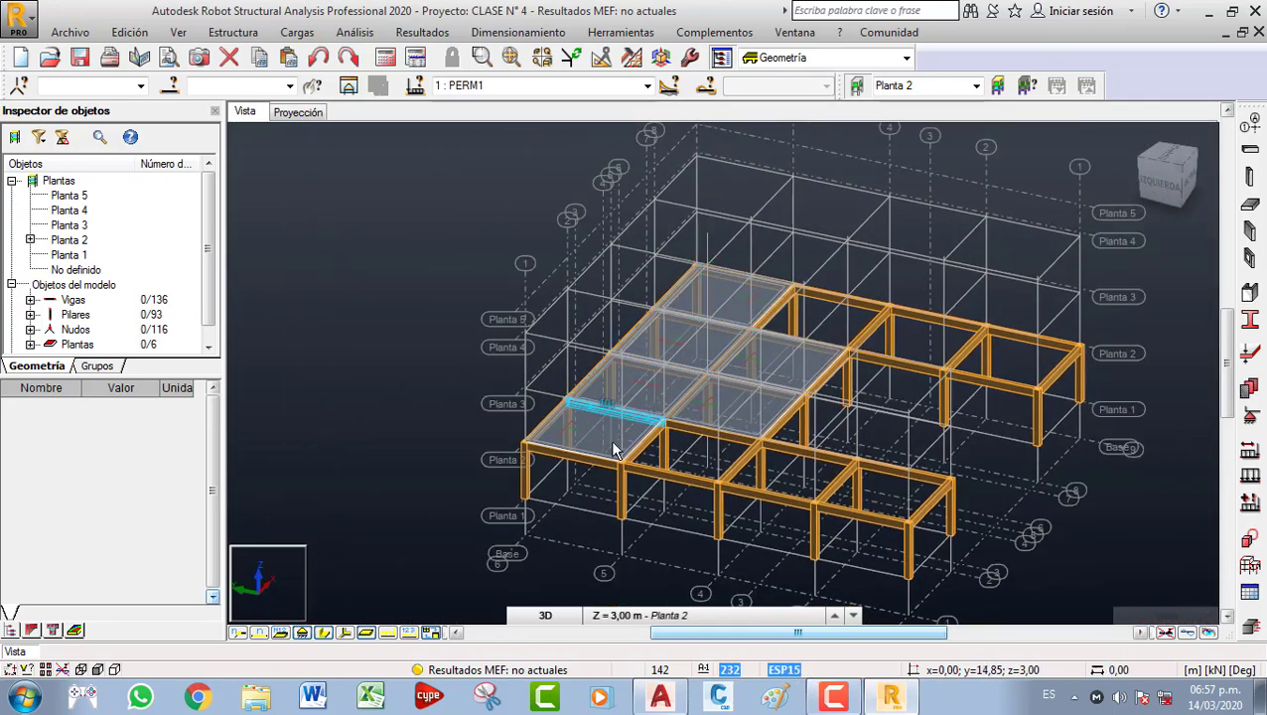
# Select slab 232 at the outer corner of Planta 2 to inspect its properties.
pyautogui.click(590, 437)
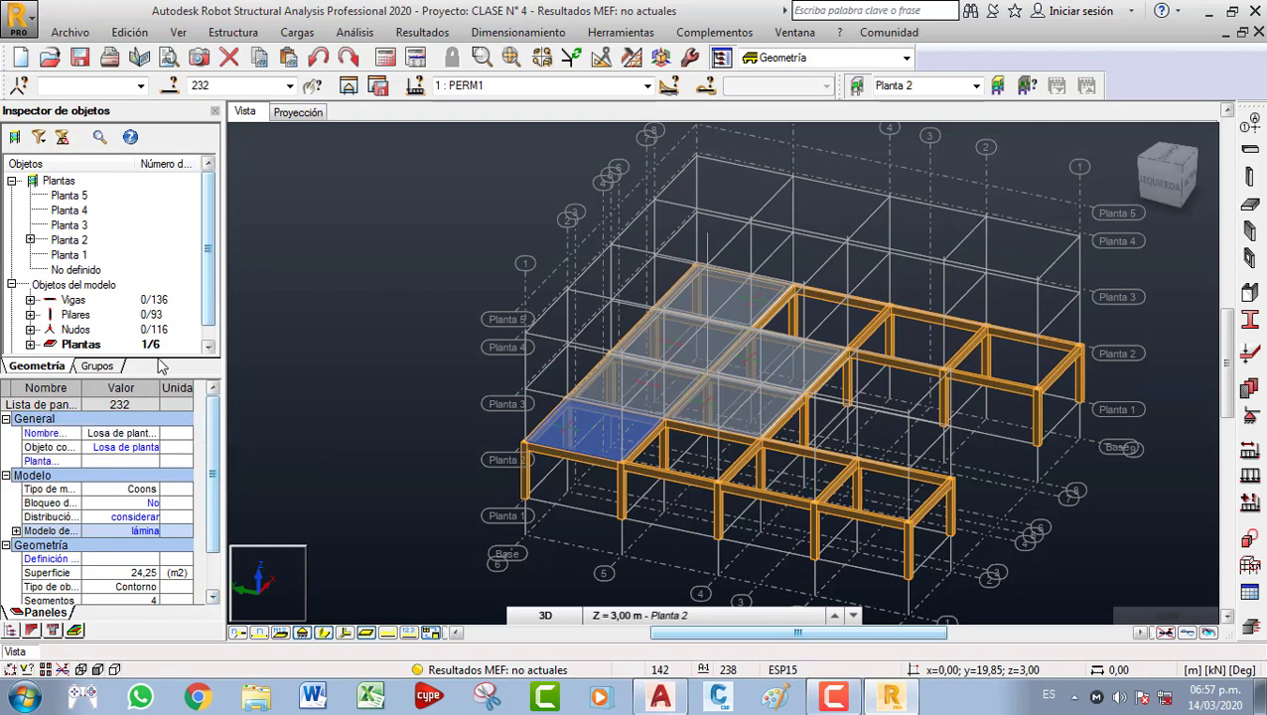
pyautogui.scroll(-1, 213, 309)
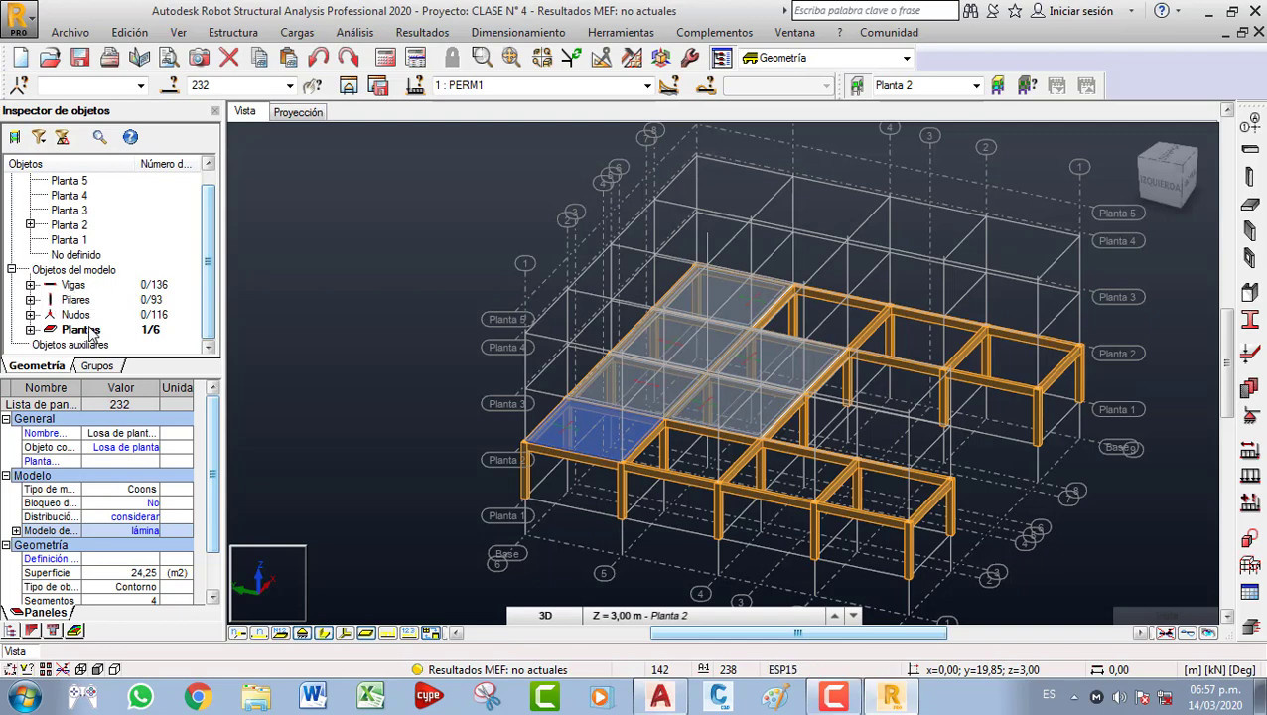
pyautogui.scroll(1, 108, 322)
pyautogui.moveTo(205, 254); pyautogui.dragTo(195, 287)
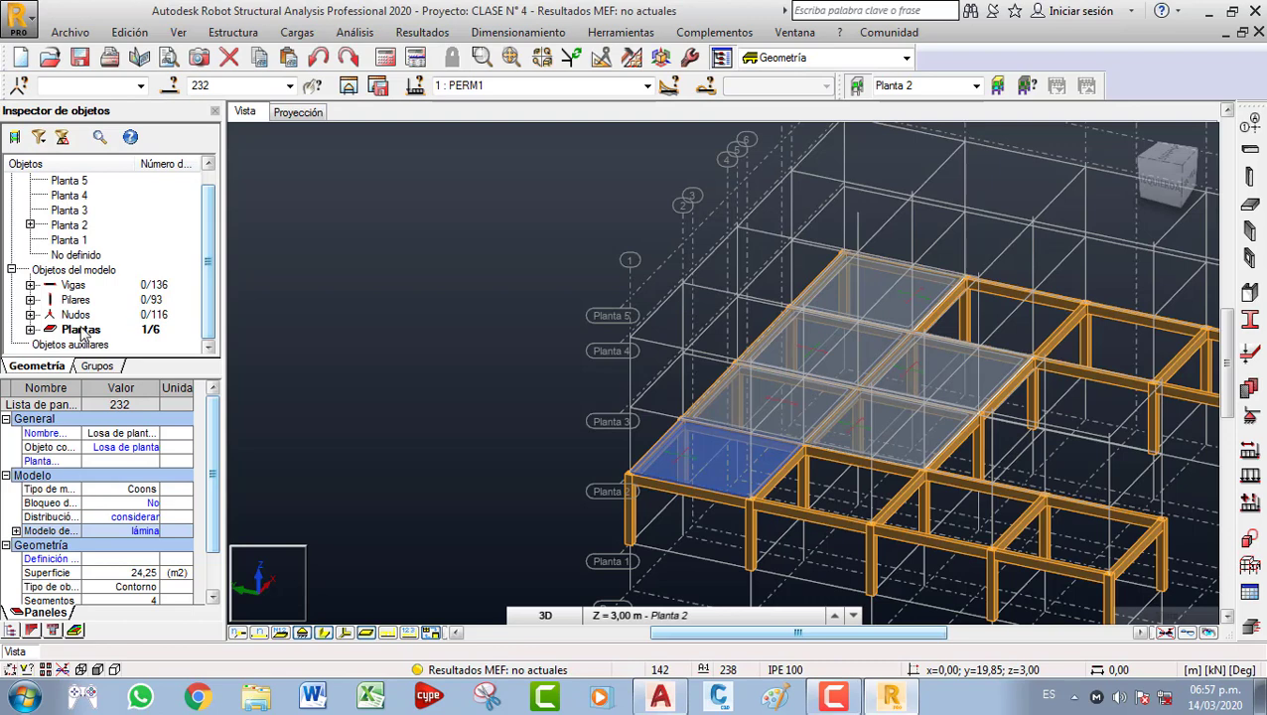
# Keep Losa de planta as the selected slab's structural object type, and open and close its Plantas definition.
pyautogui.click(135, 453)
pyautogui.click(133, 452)
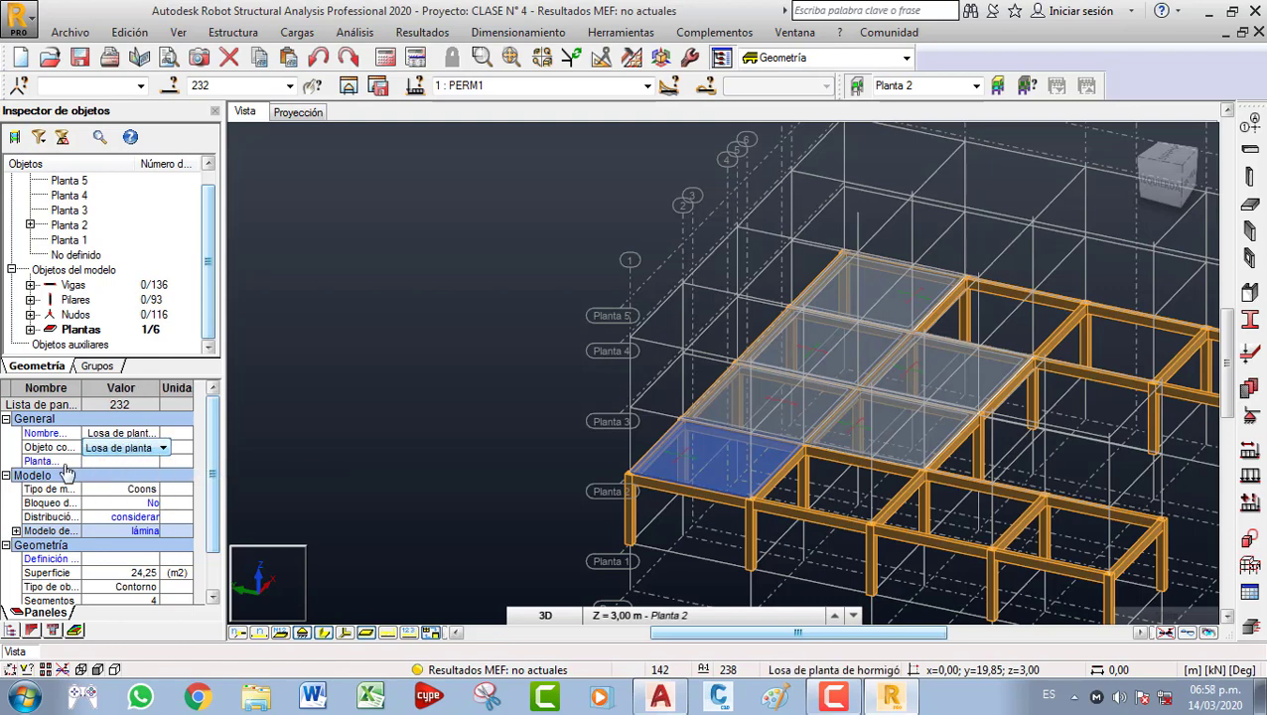
pyautogui.click(131, 447)
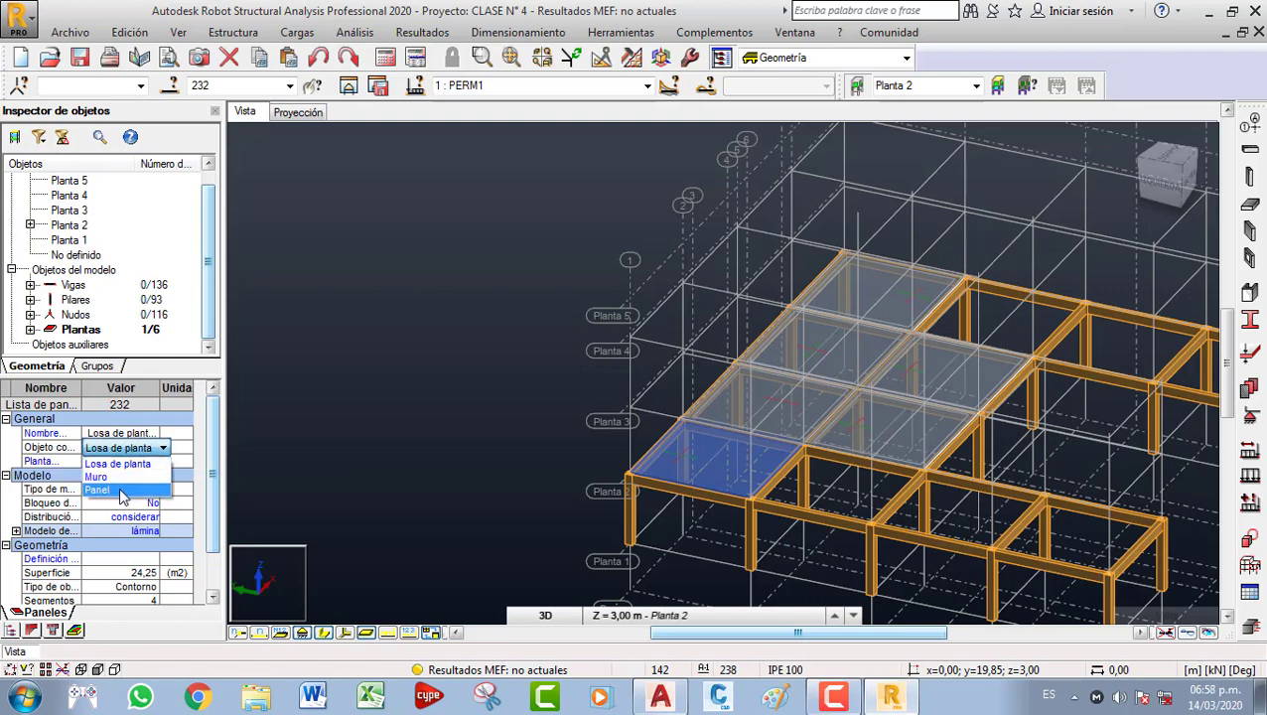
pyautogui.click(125, 463)
pyautogui.click(57, 462)
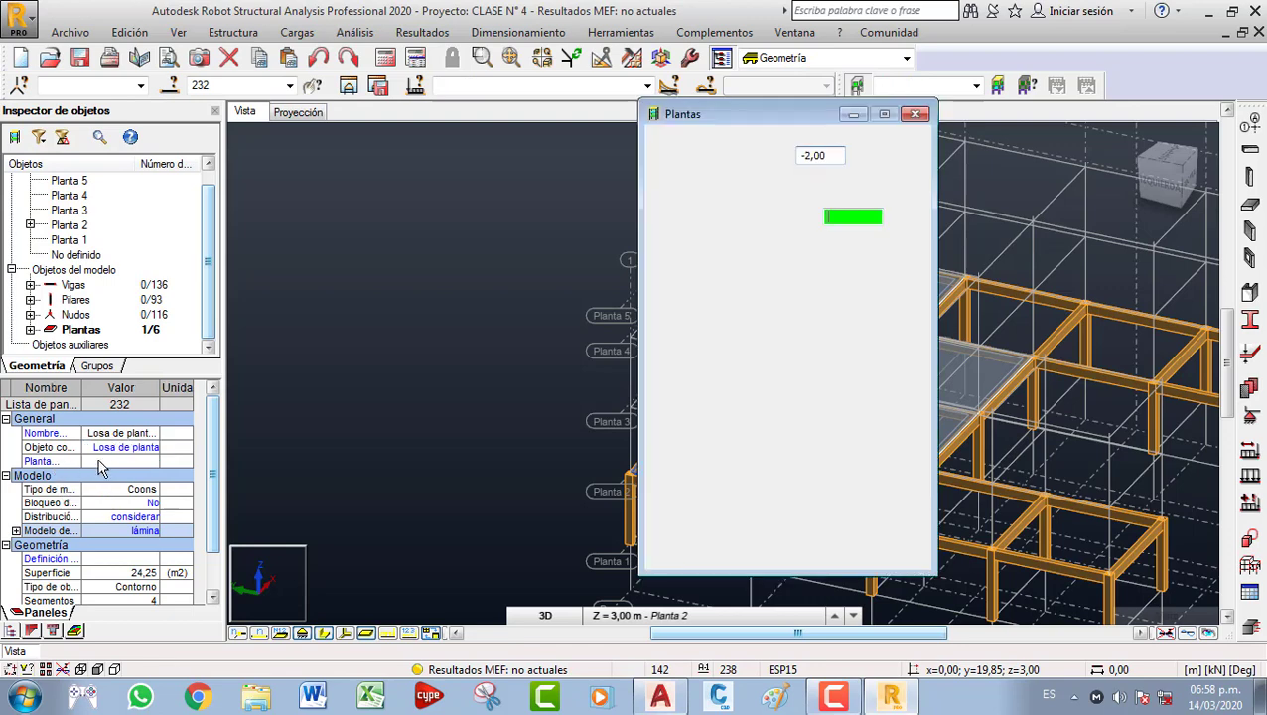
pyautogui.click(915, 114)
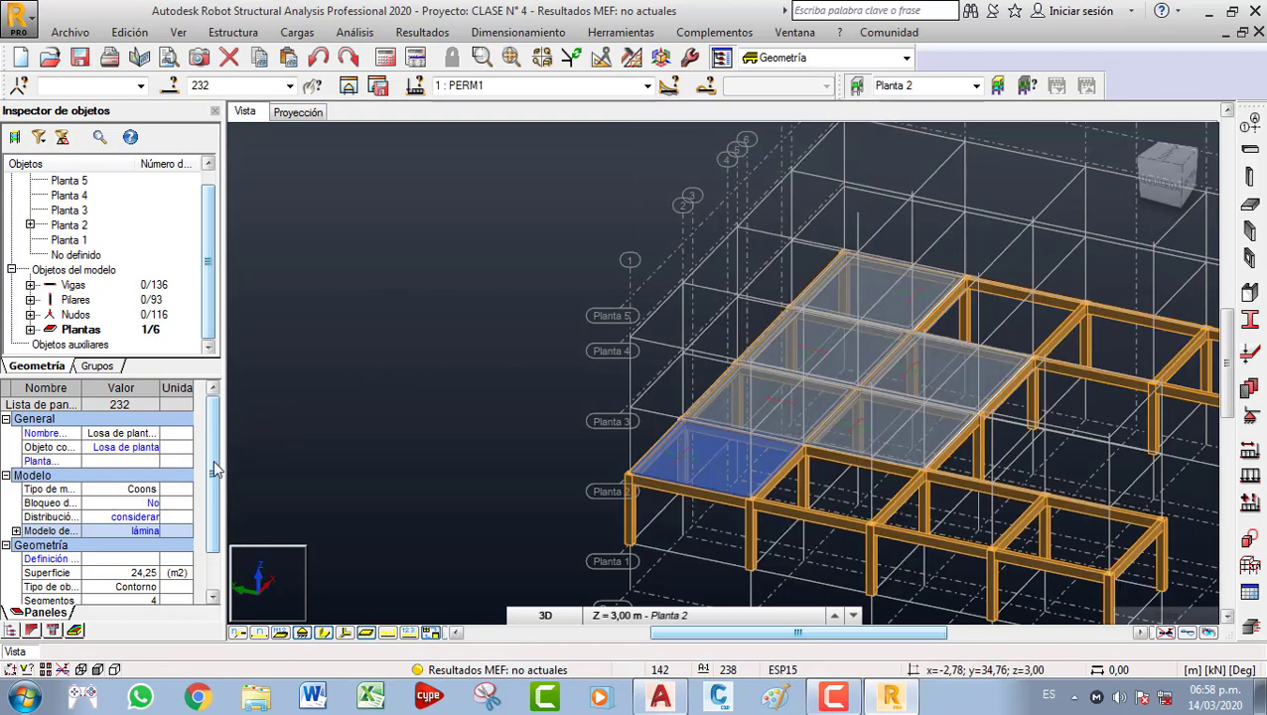
# Examine the selected slab's calculation model, geometry and thickness properties, including the available thickness definitions.
pyautogui.scroll(-2, 213, 460)
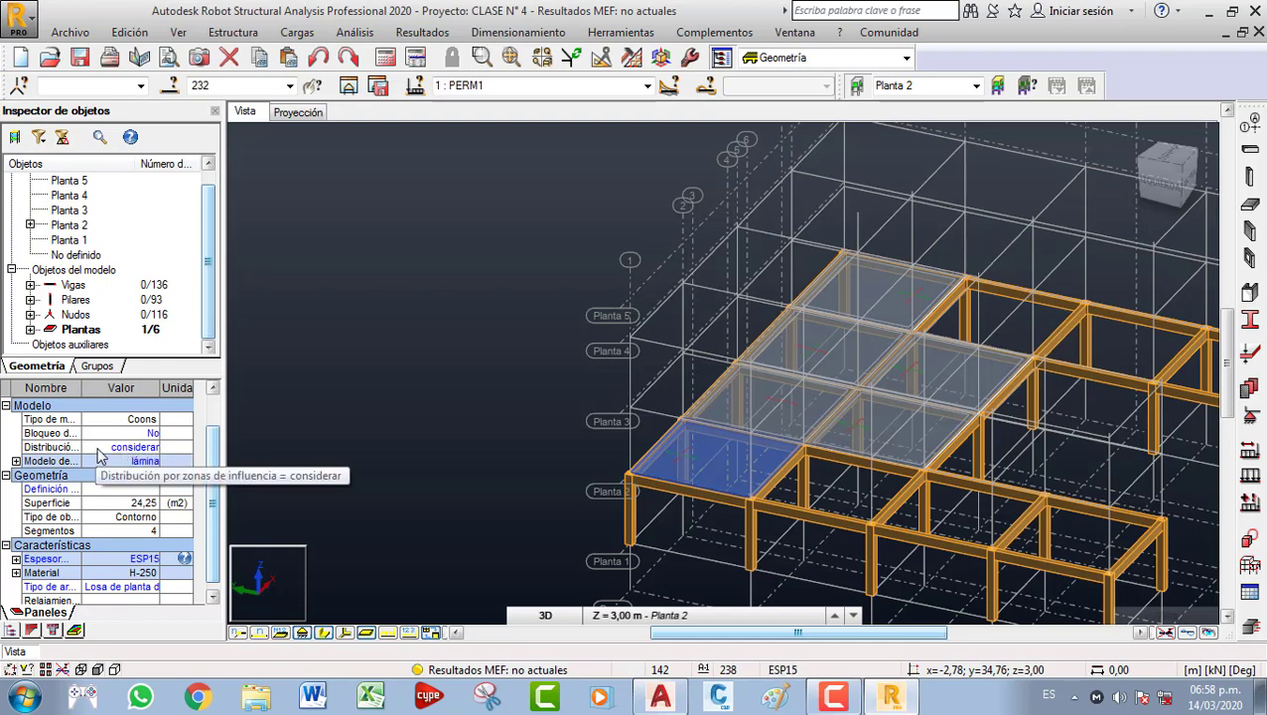
pyautogui.click(16, 461)
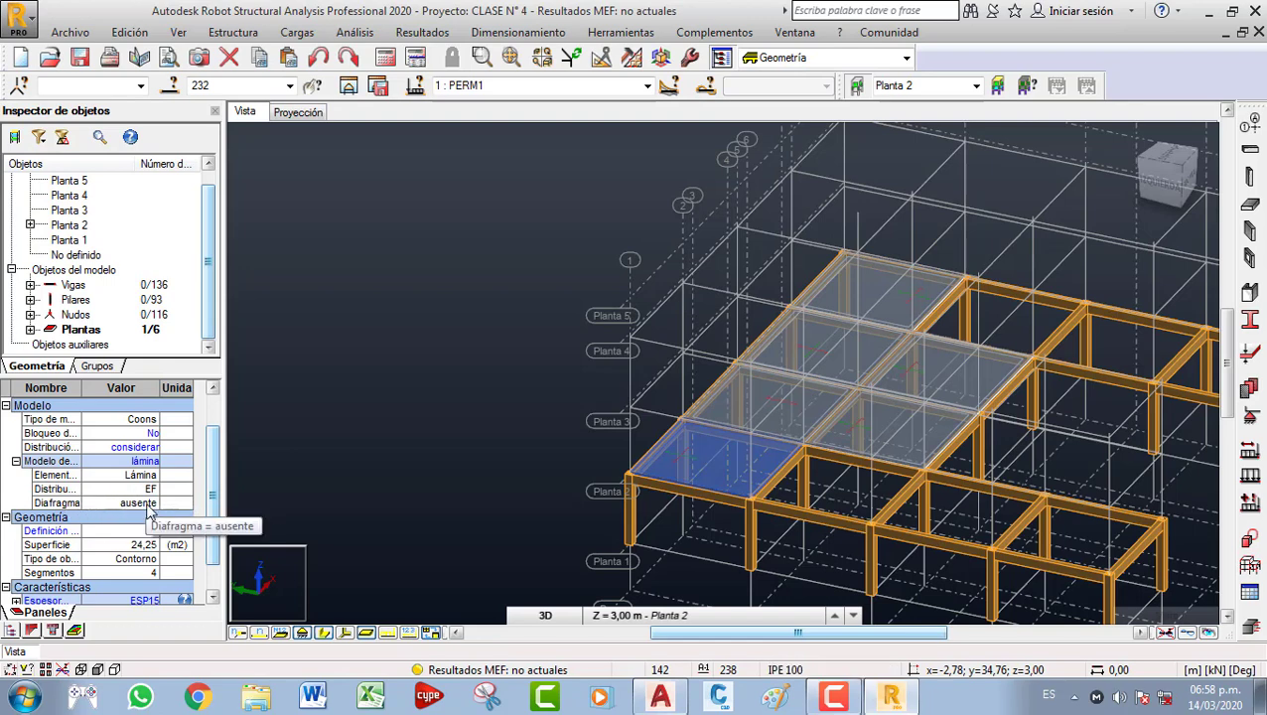
pyautogui.scroll(-2, 116, 482)
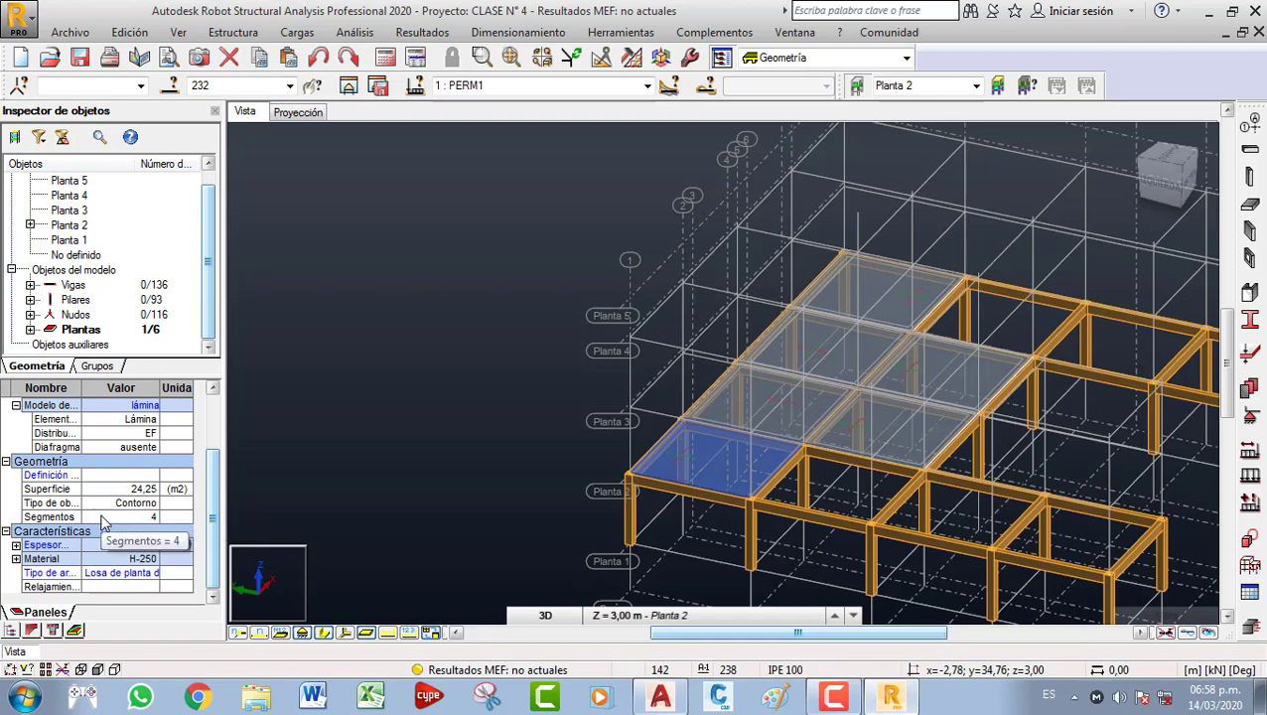
pyautogui.click(16, 544)
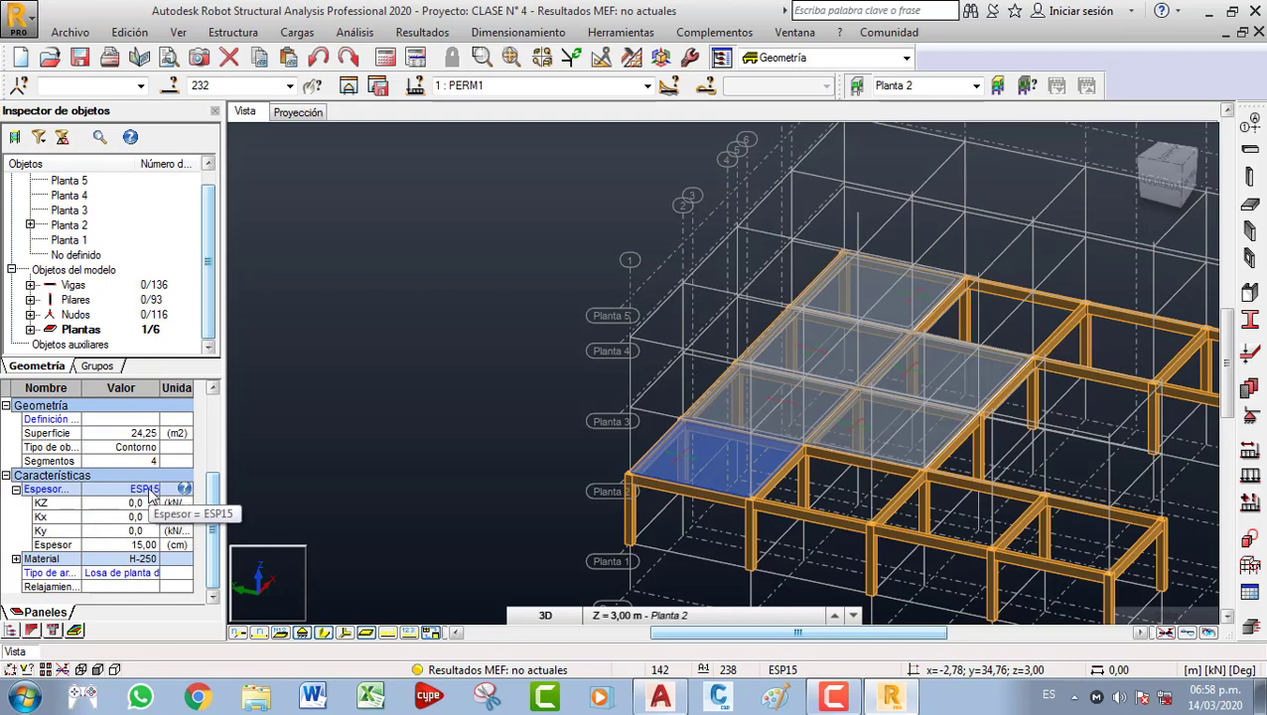
pyautogui.click(151, 491)
pyautogui.click(149, 506)
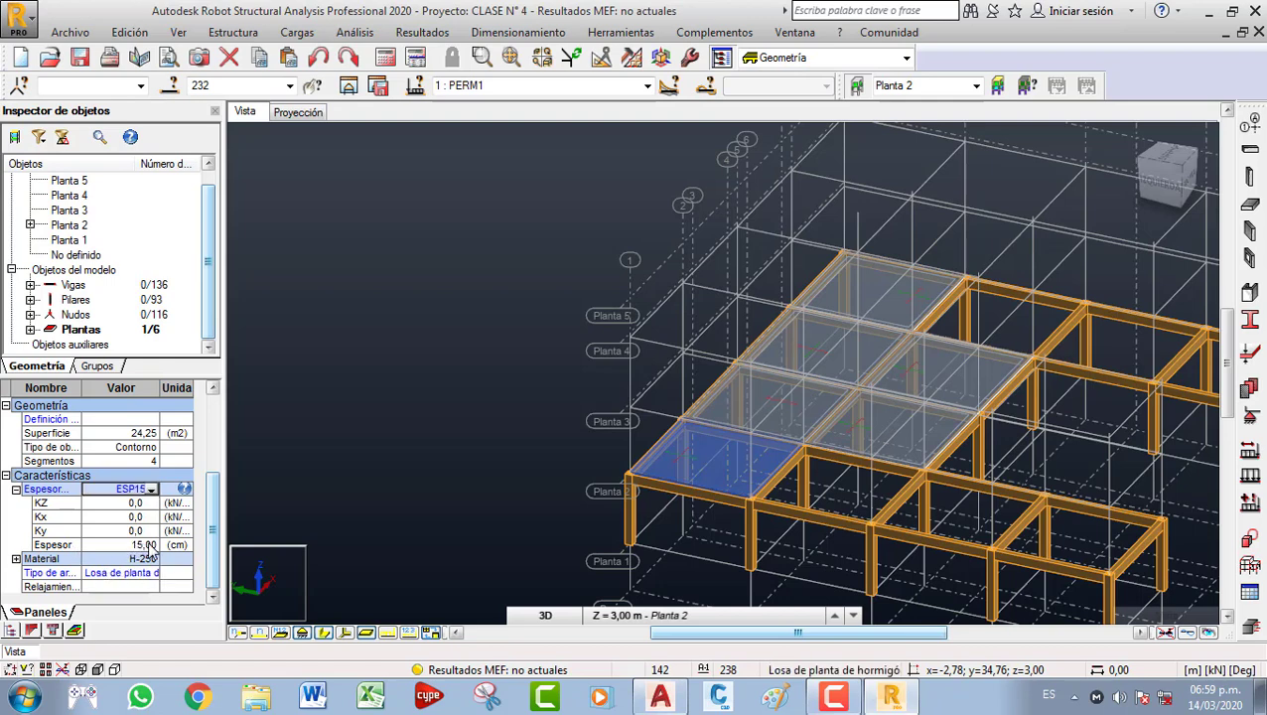
# Review the selected slab's material properties, clear the selection and examine the slab edges along their supporting beams.
pyautogui.click(18, 559)
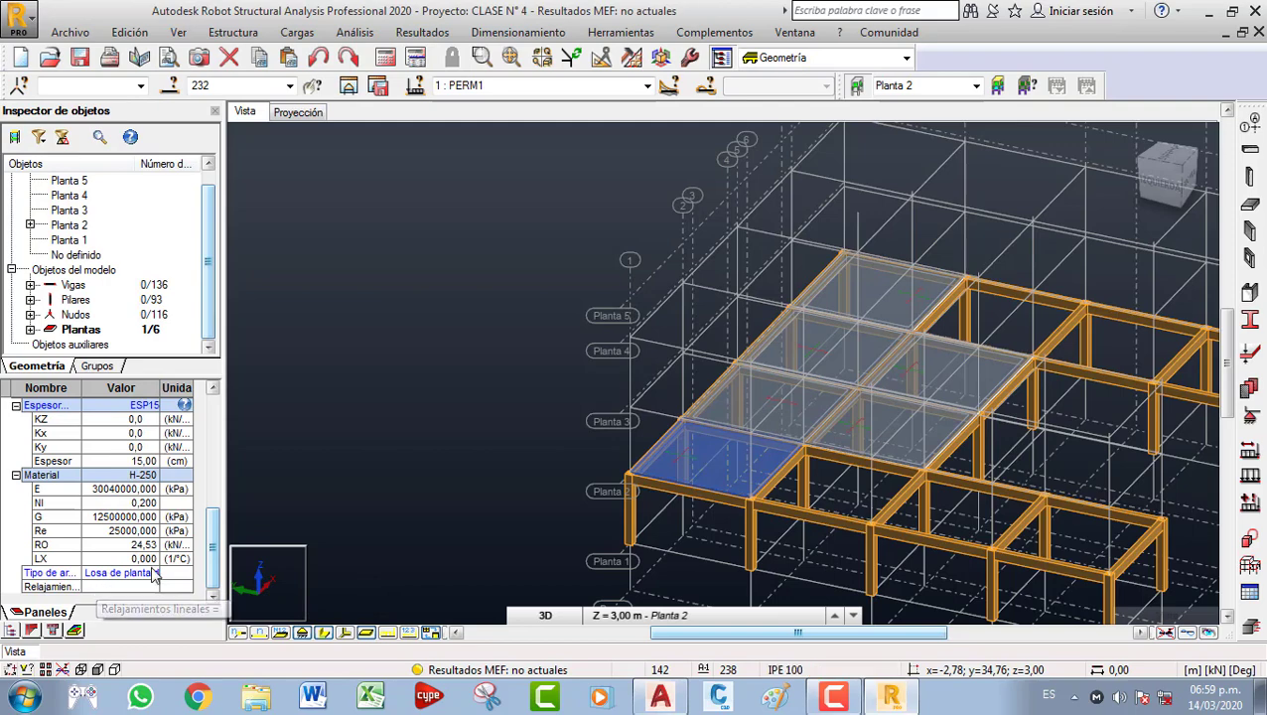
pyautogui.scroll(-5, 683, 412)
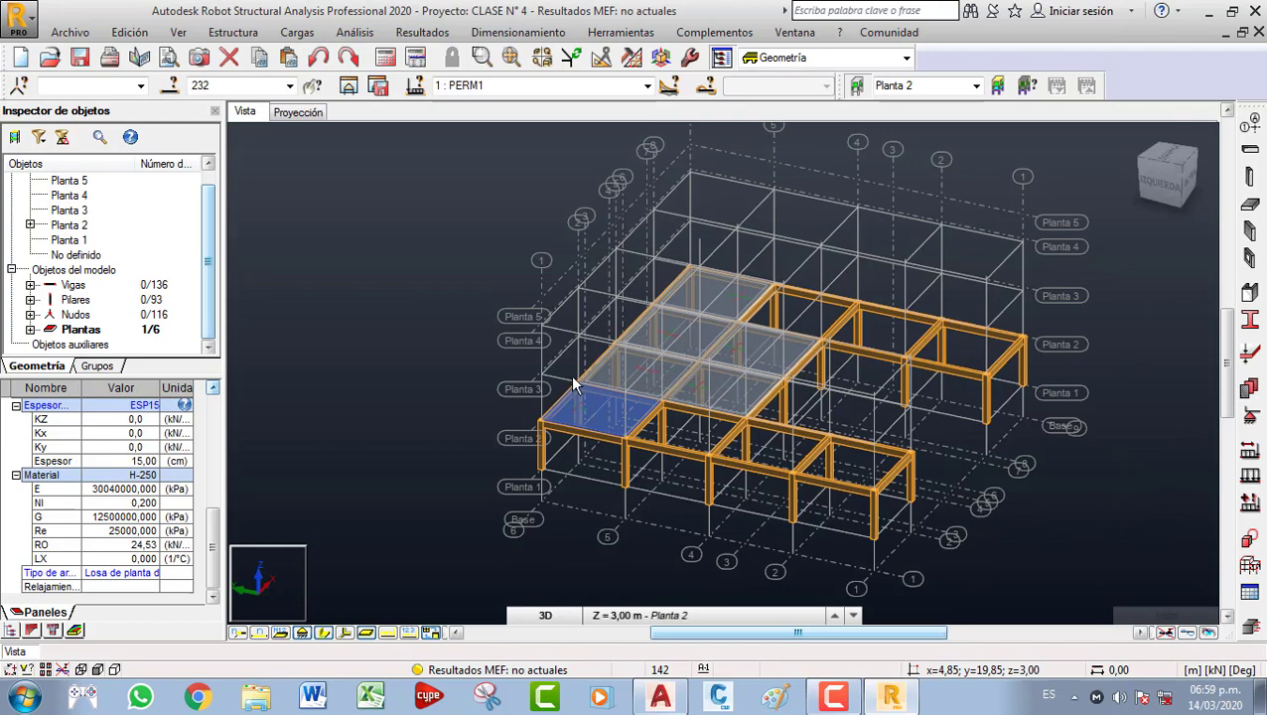
pyautogui.scroll(4, 580, 387)
pyautogui.press('Escape')
pyautogui.scroll(2, 650, 385)
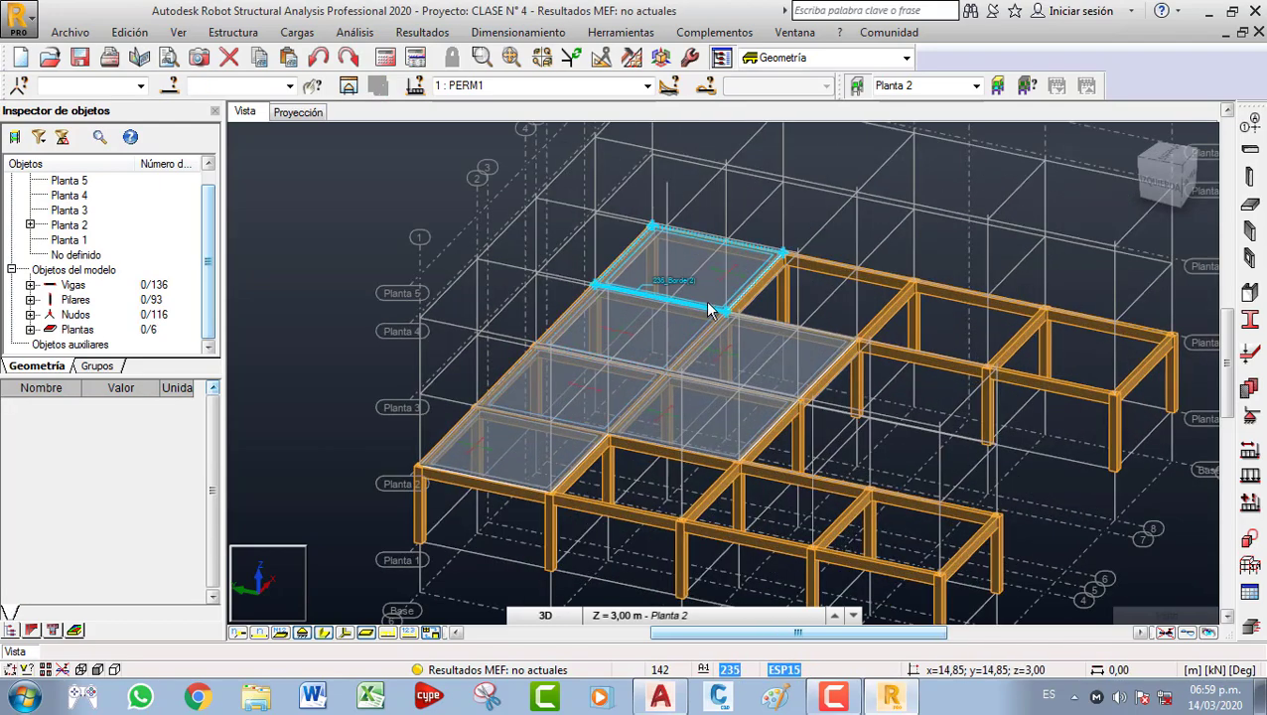
pyautogui.scroll(3, 553, 499)
pyautogui.scroll(3, 566, 486)
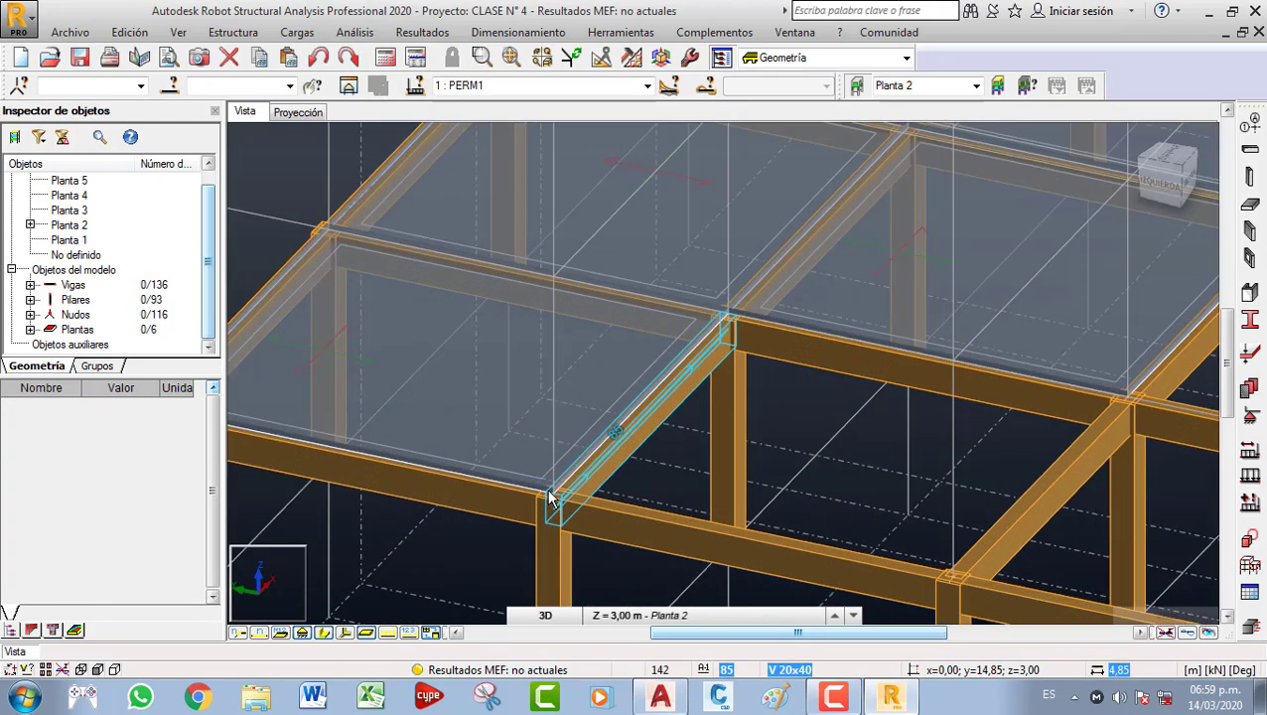
pyautogui.scroll(-5, 610, 458)
pyautogui.scroll(-4, 611, 458)
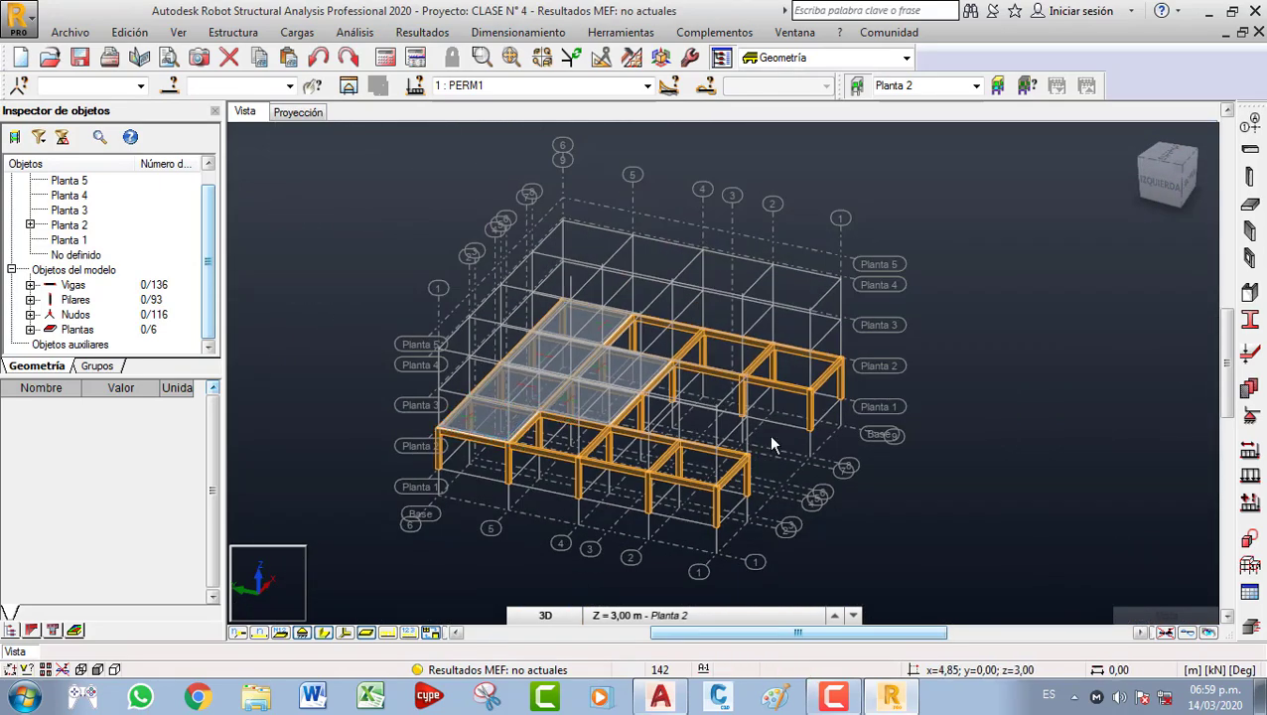
# Start a new panel thickness definition of the orthotropic type.
pyautogui.click(1249, 355)
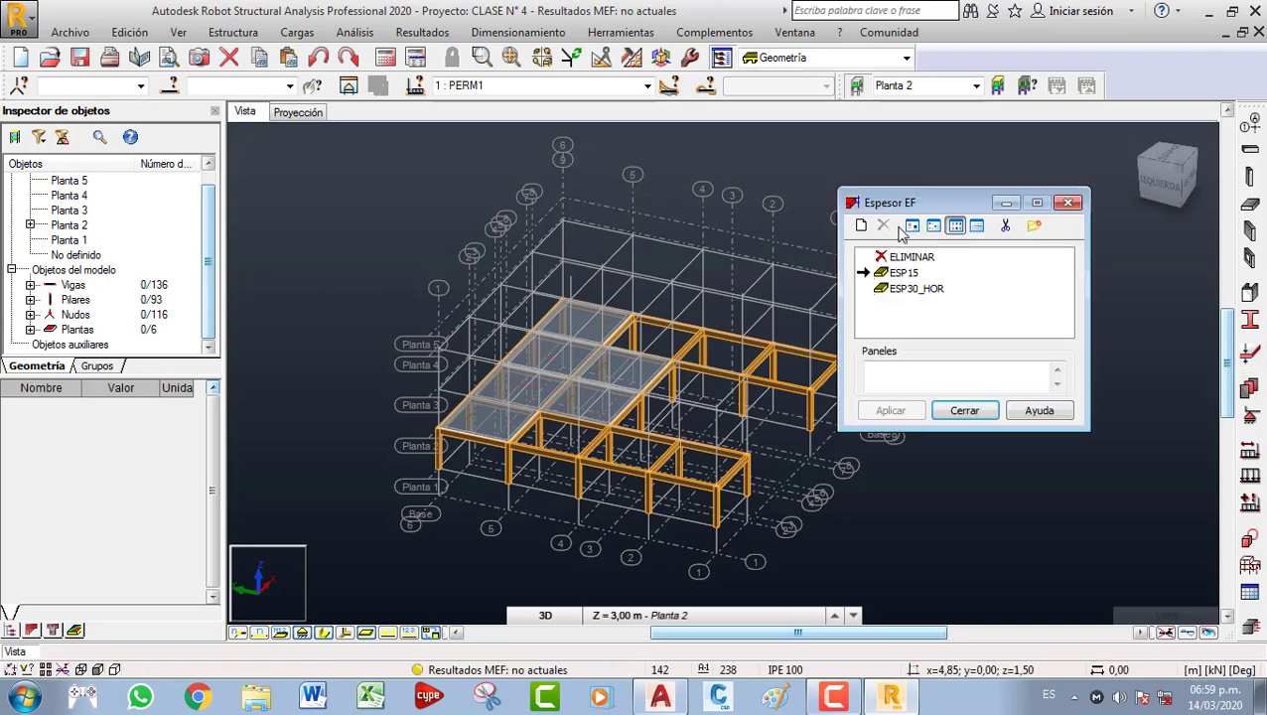
pyautogui.click(860, 226)
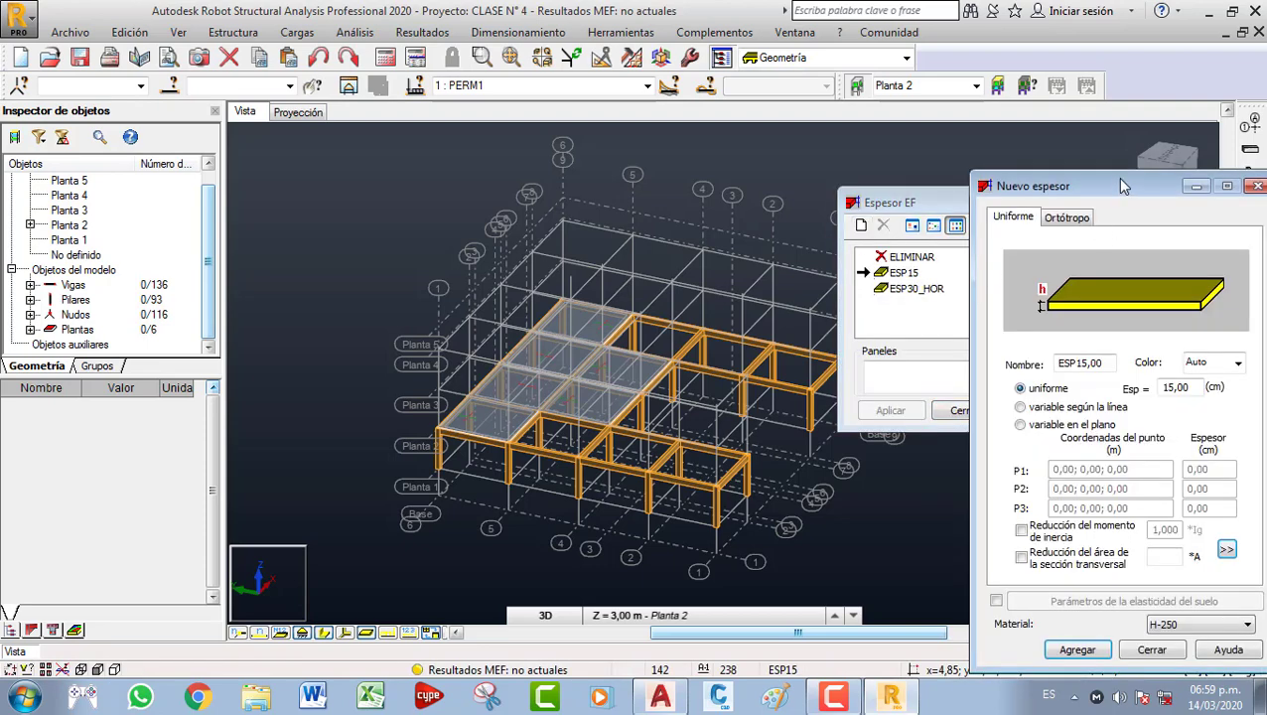
pyautogui.moveTo(1104, 135); pyautogui.dragTo(419, 139)
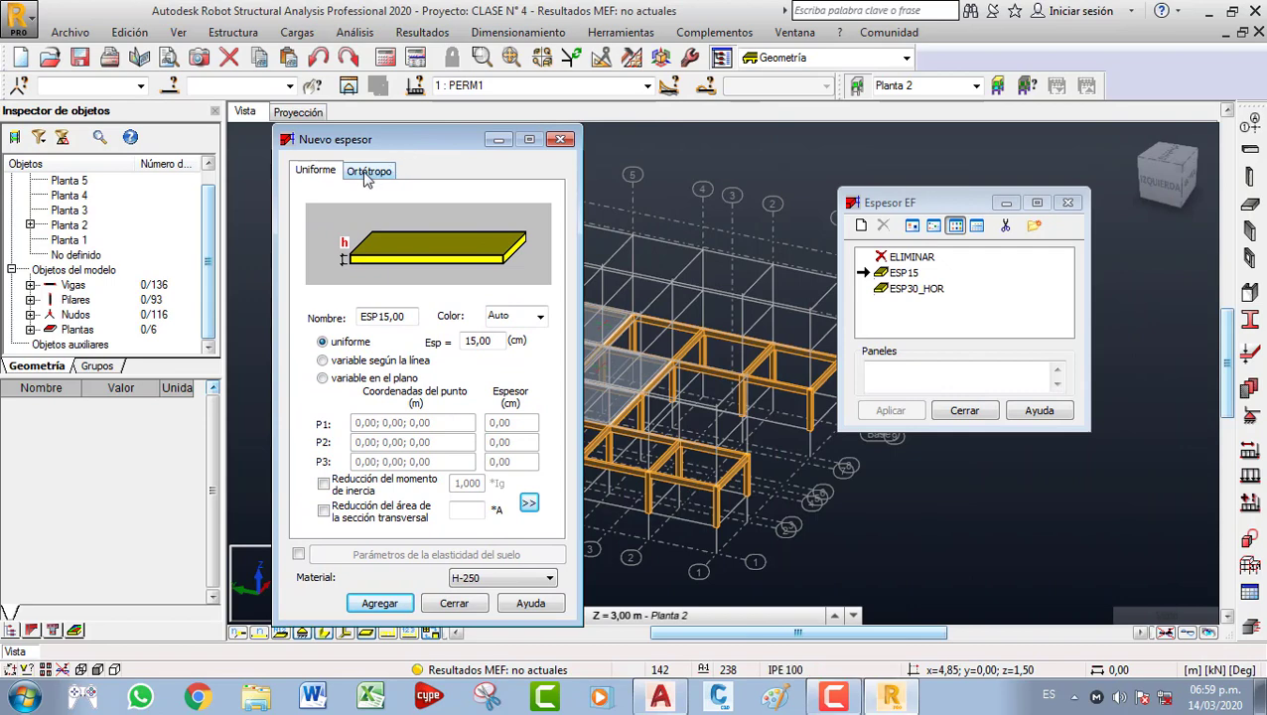
pyautogui.click(368, 171)
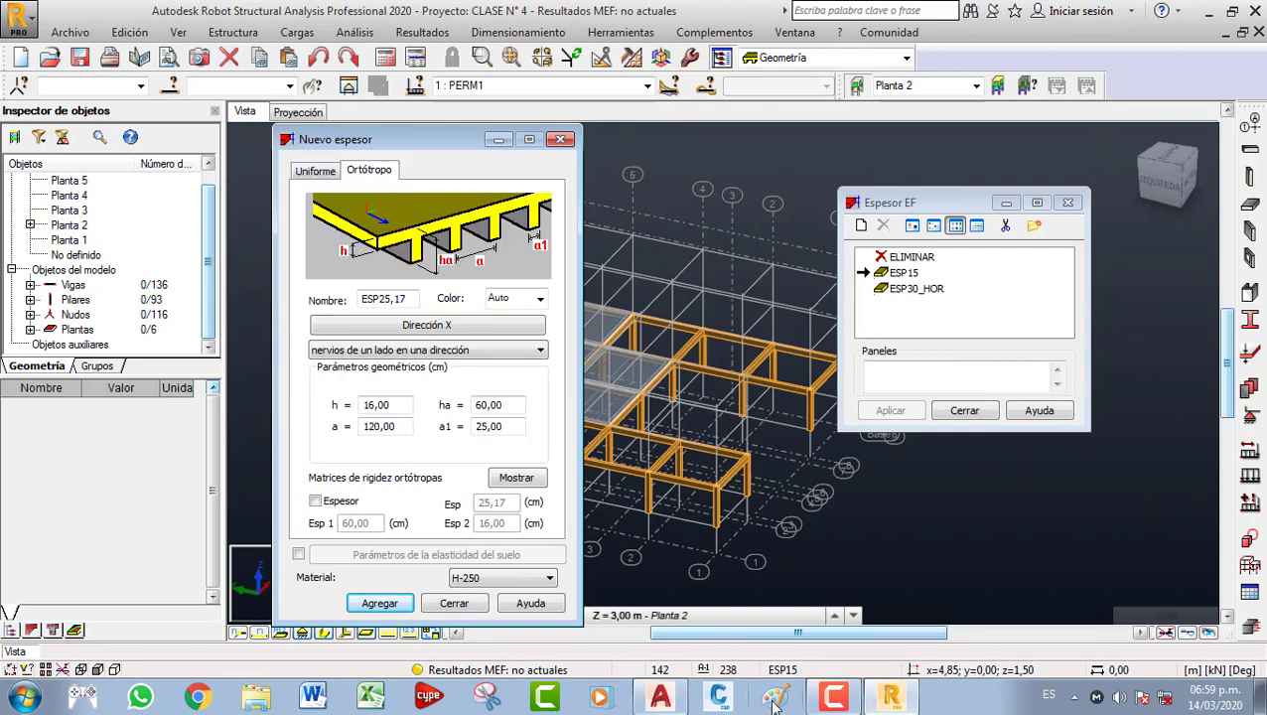
# Switch to Paint and draw a thick, nearly horizontal green line about 736 pixels wide across the upper canvas.
pyautogui.click(774, 699)
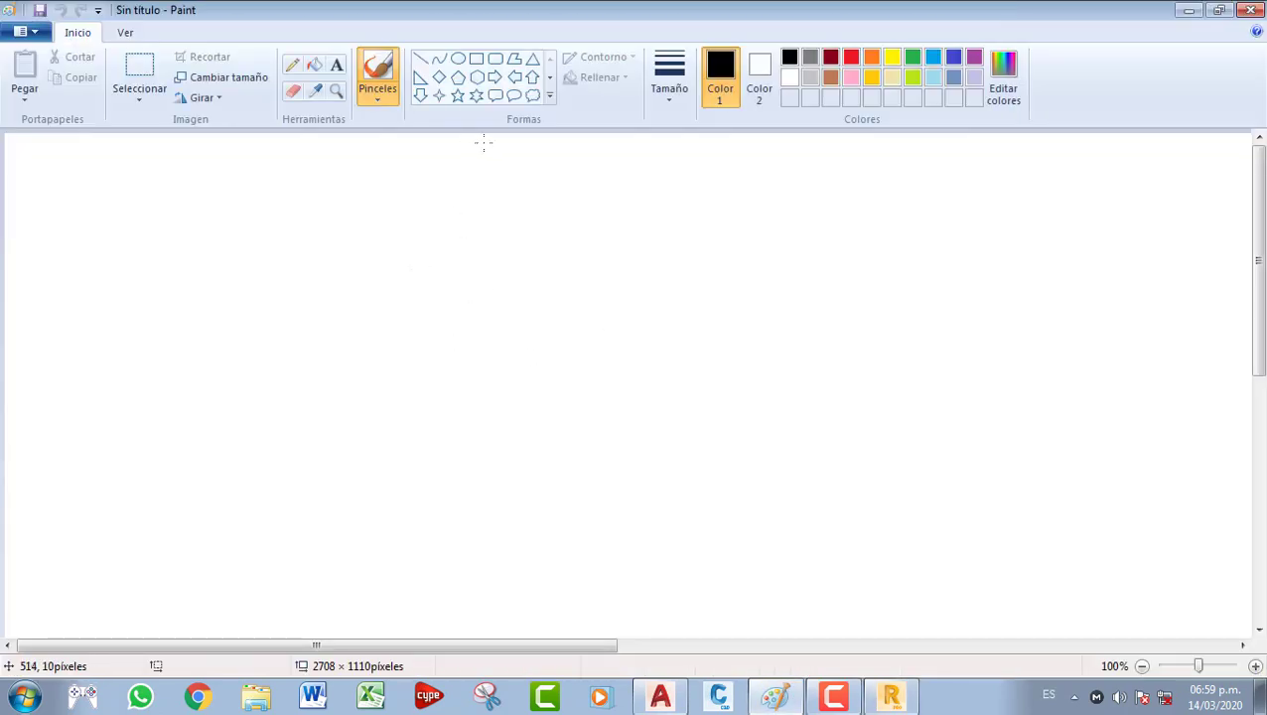
pyautogui.click(379, 97)
pyautogui.click(378, 134)
pyautogui.click(669, 75)
pyautogui.click(675, 231)
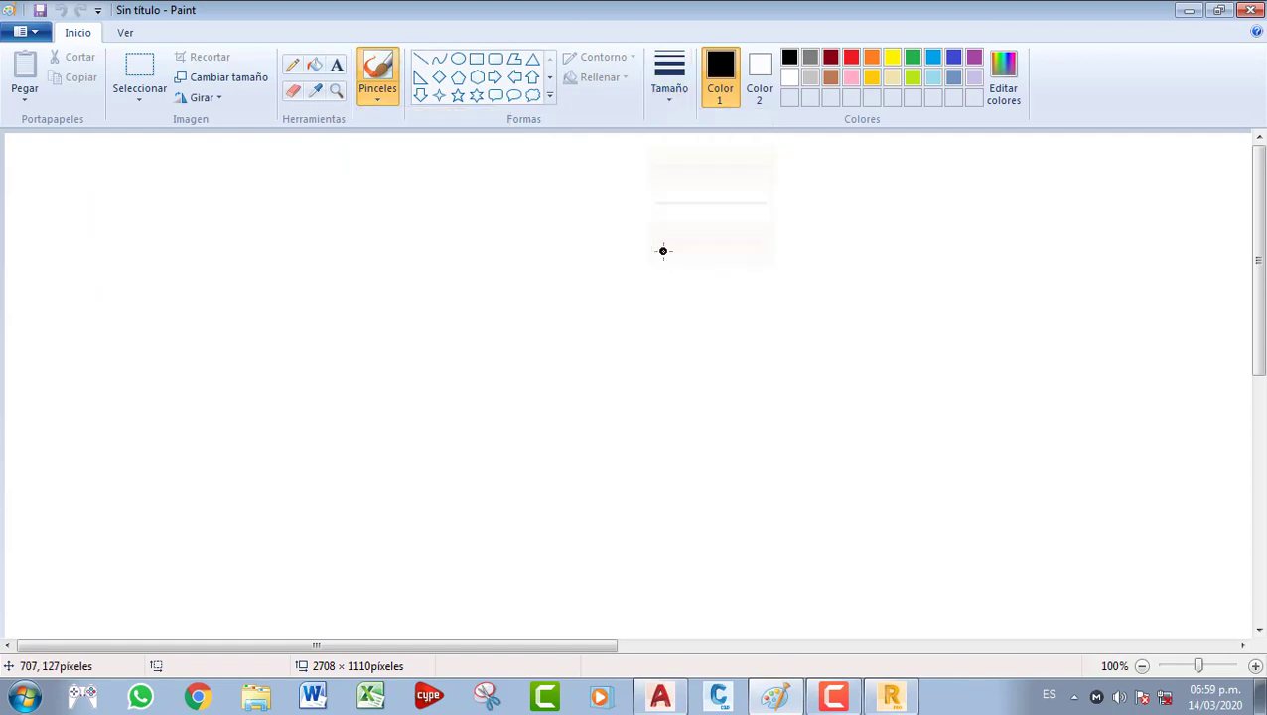
pyautogui.click(911, 57)
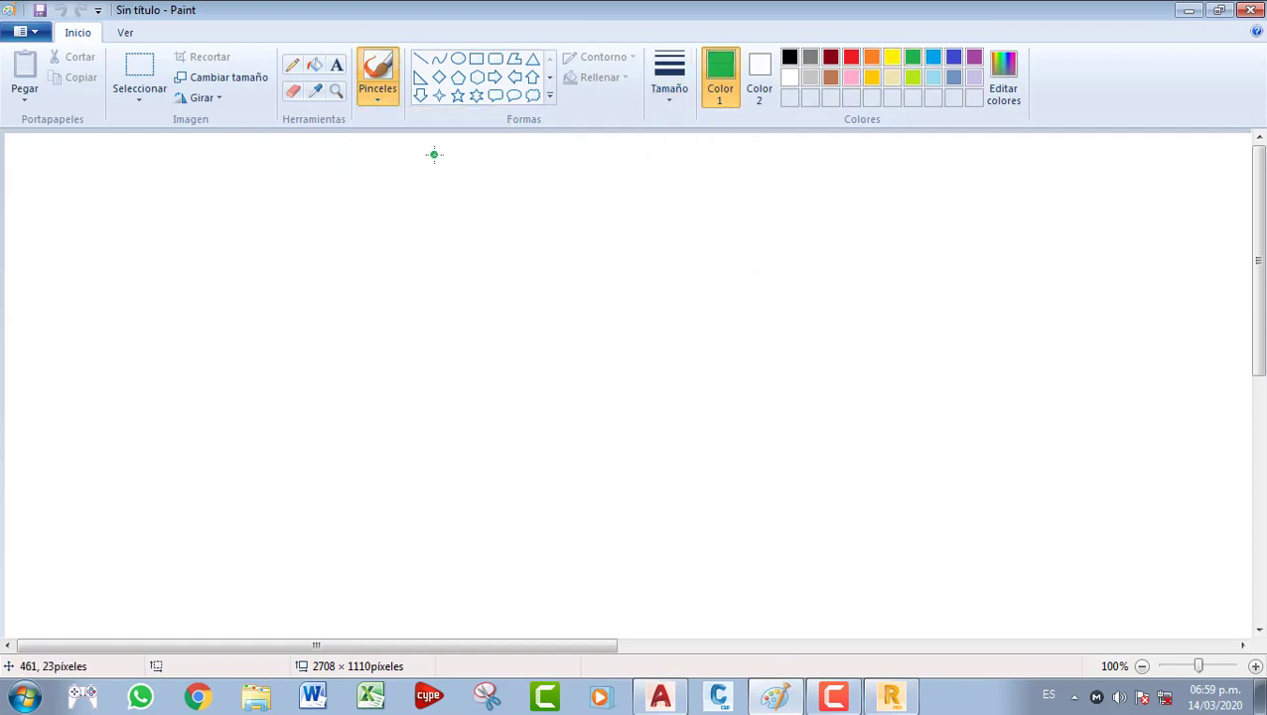
pyautogui.click(421, 59)
pyautogui.moveTo(360, 232)
pyautogui.mouseDown()
pyautogui.moveTo(509, 206)
pyautogui.moveTo(1046, 226)
pyautogui.mouseUp()
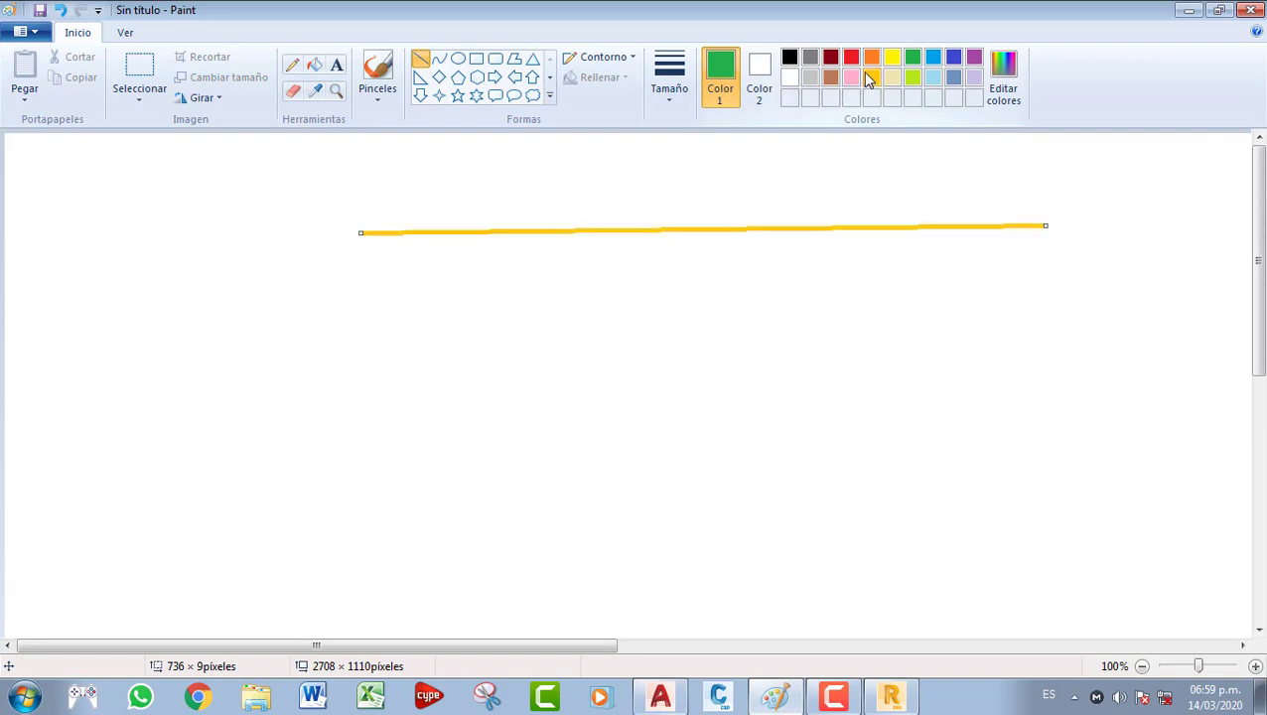
# Paint a black line just below the green one with the brush, and outline an I-shaped joist profile hanging from it.
pyautogui.click(657, 92)
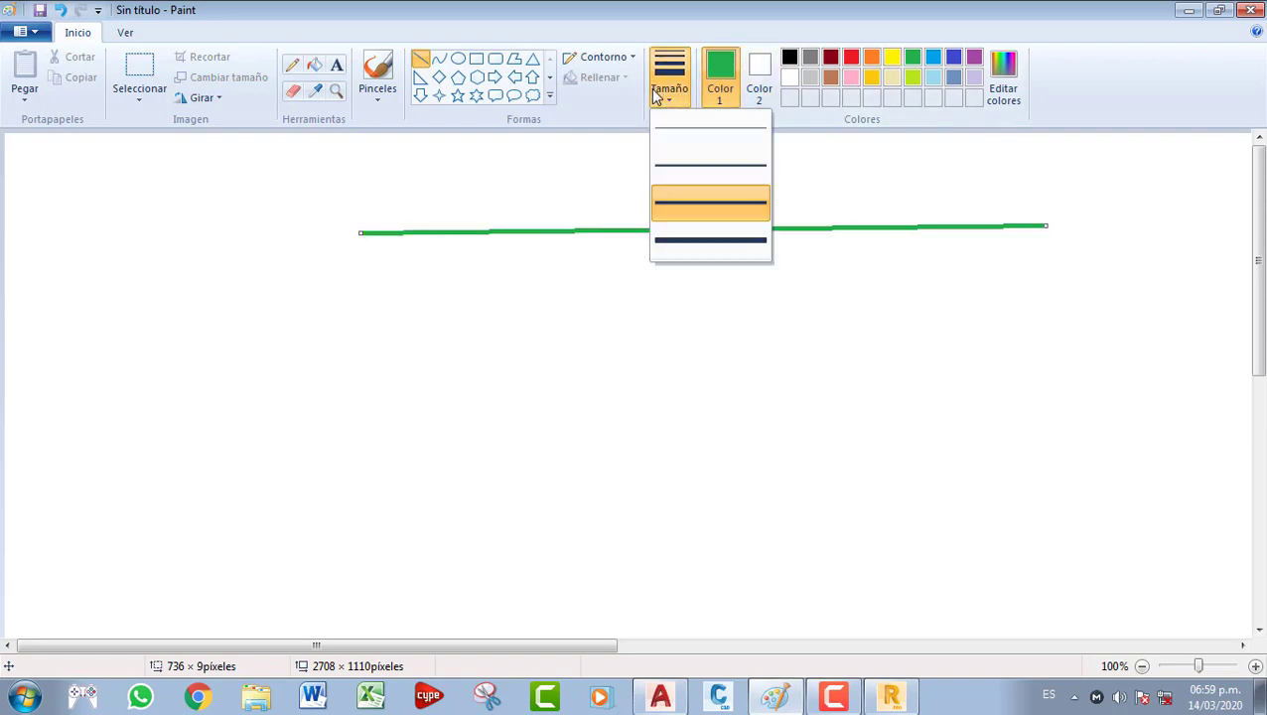
pyautogui.click(377, 80)
pyautogui.click(600, 290)
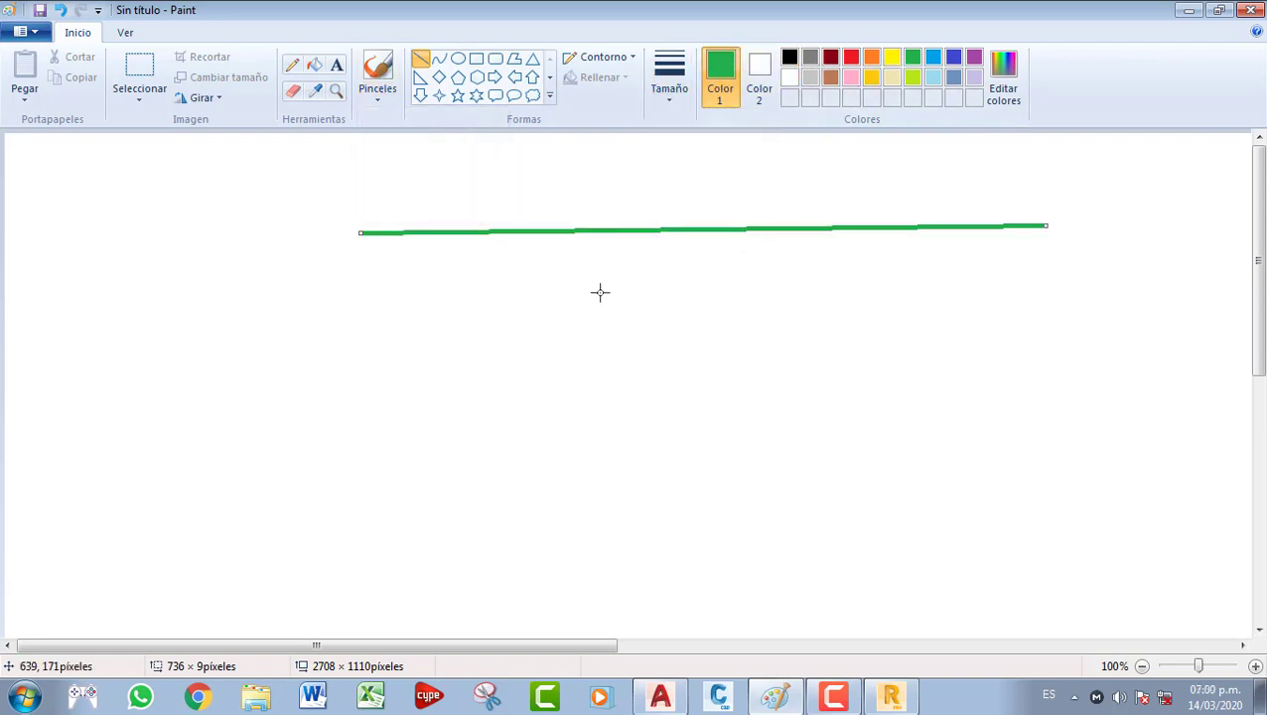
pyautogui.click(377, 68)
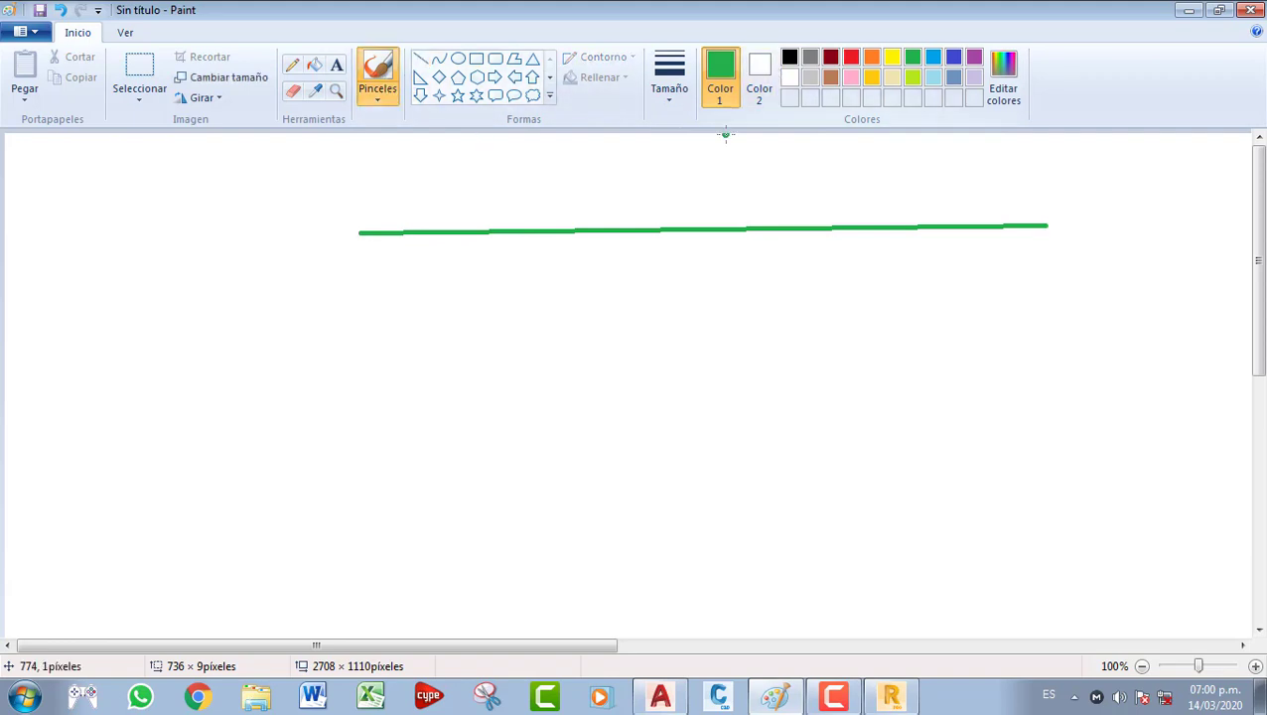
pyautogui.click(790, 58)
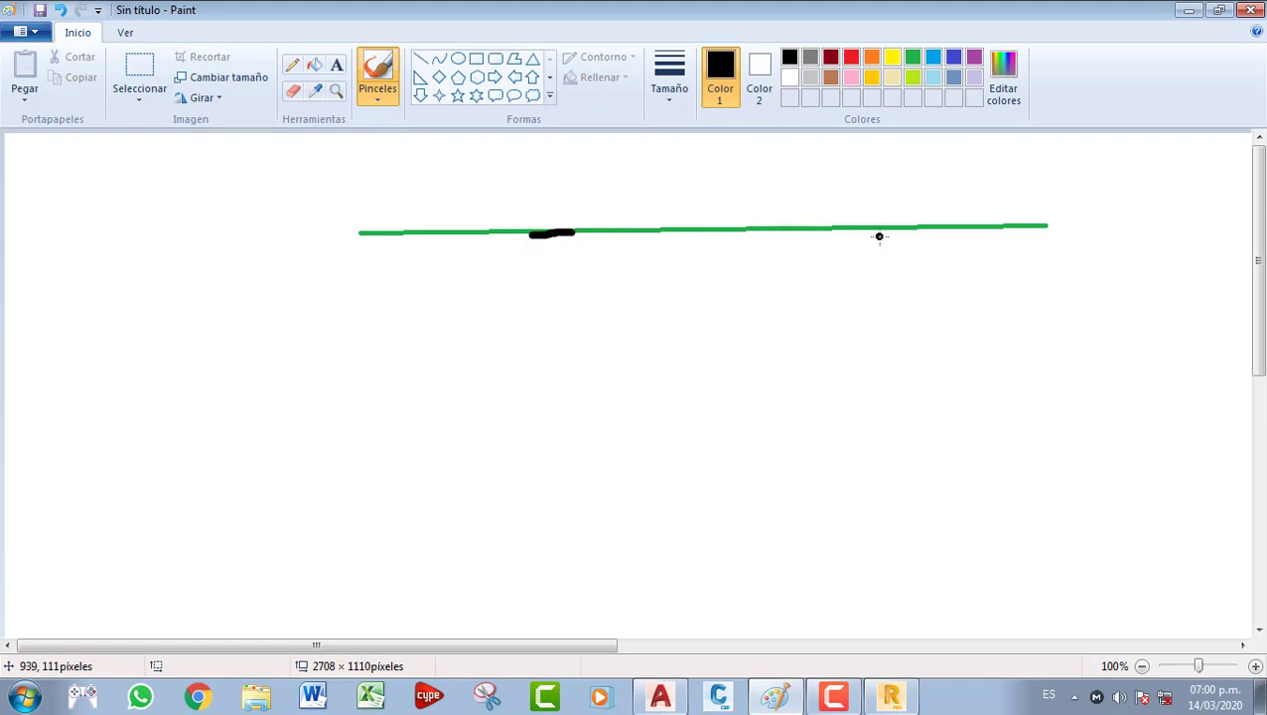
pyautogui.moveTo(365, 259)
pyautogui.mouseDown()
pyautogui.moveTo(790, 248)
pyautogui.moveTo(1042, 258)
pyautogui.mouseUp()
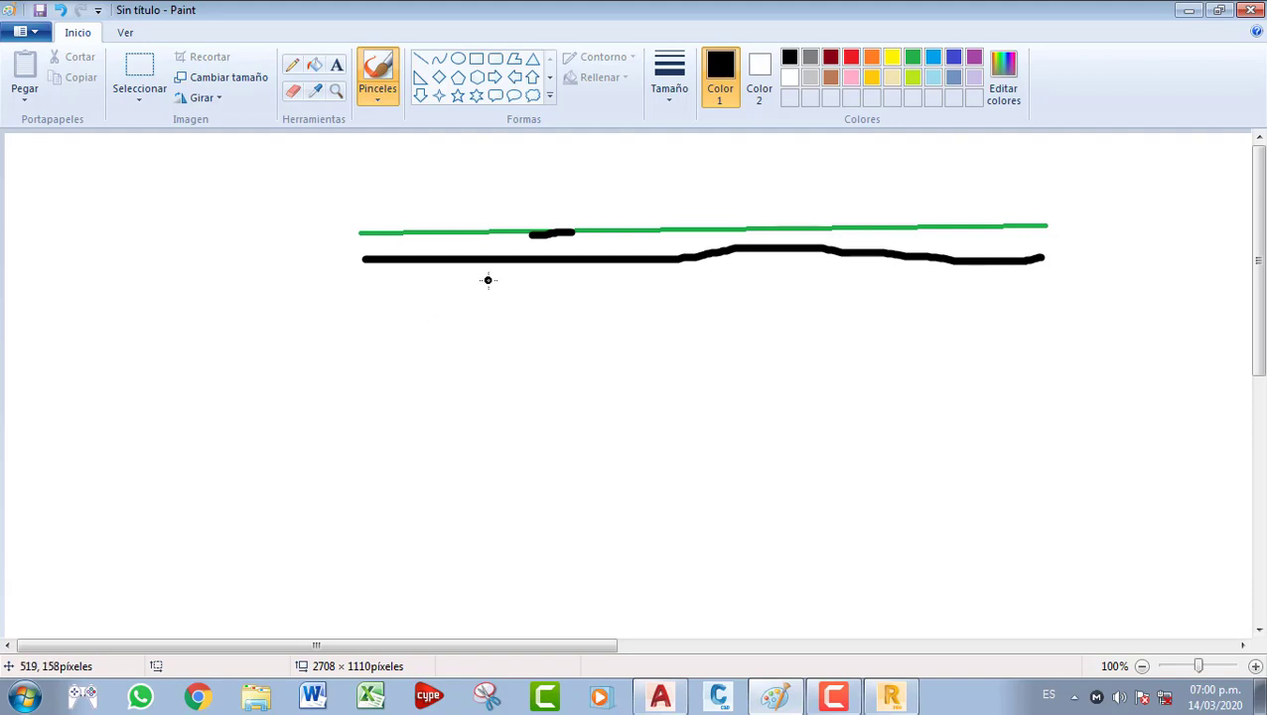
pyautogui.moveTo(512, 266); pyautogui.dragTo(545, 263)
pyautogui.moveTo(533, 329)
pyautogui.mouseDown()
pyautogui.moveTo(507, 383)
pyautogui.moveTo(579, 380)
pyautogui.moveTo(565, 316)
pyautogui.mouseUp()
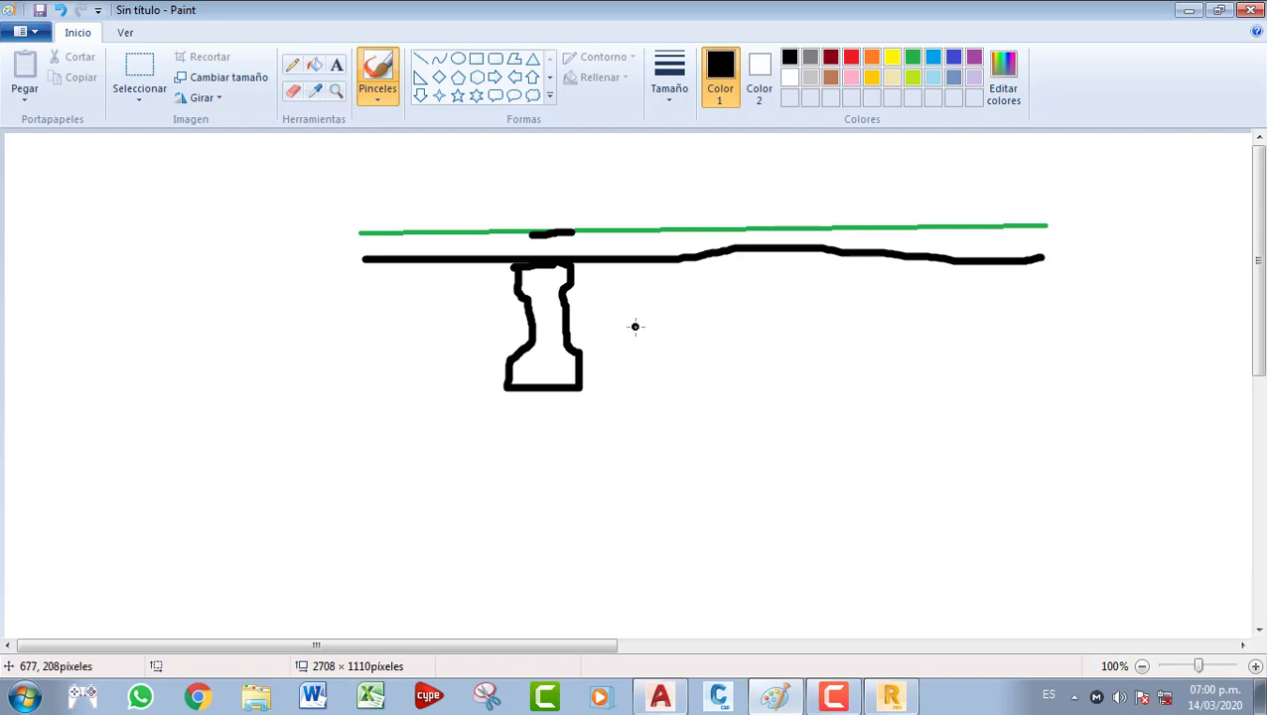
# Paint the letters A and V beside the joist profile and enclose the profile in a dashed black rectangle.
pyautogui.moveTo(658, 319)
pyautogui.mouseDown()
pyautogui.moveTo(681, 295)
pyautogui.moveTo(695, 351)
pyautogui.moveTo(707, 334)
pyautogui.mouseUp()
pyautogui.moveTo(769, 296); pyautogui.dragTo(810, 323)
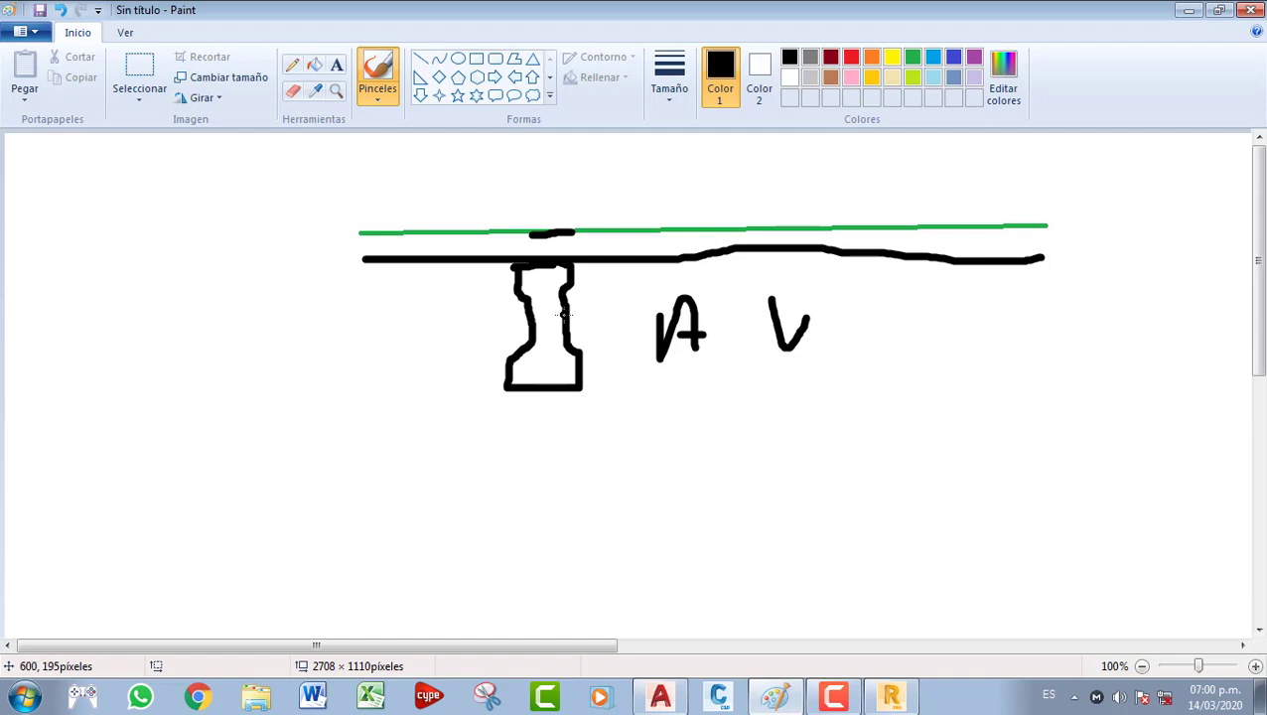
pyautogui.moveTo(504, 259); pyautogui.dragTo(497, 387)
pyautogui.moveTo(593, 259); pyautogui.dragTo(586, 407)
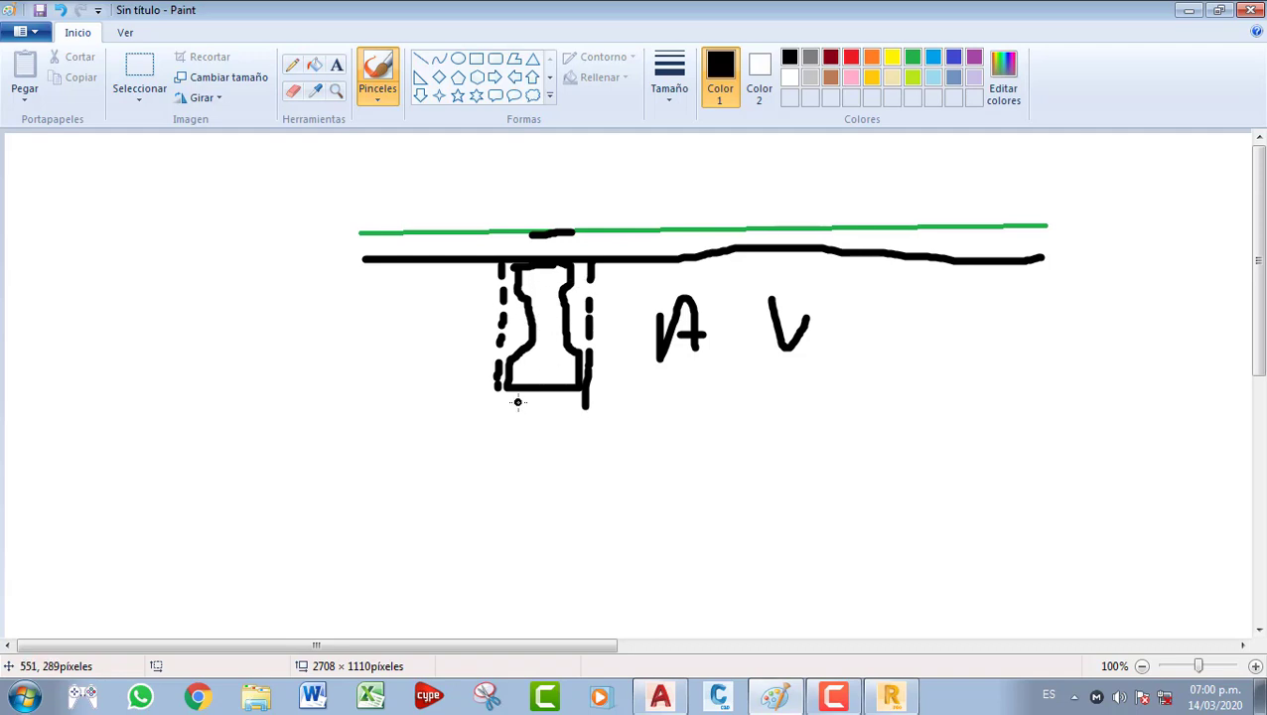
pyautogui.moveTo(497, 398); pyautogui.dragTo(576, 403)
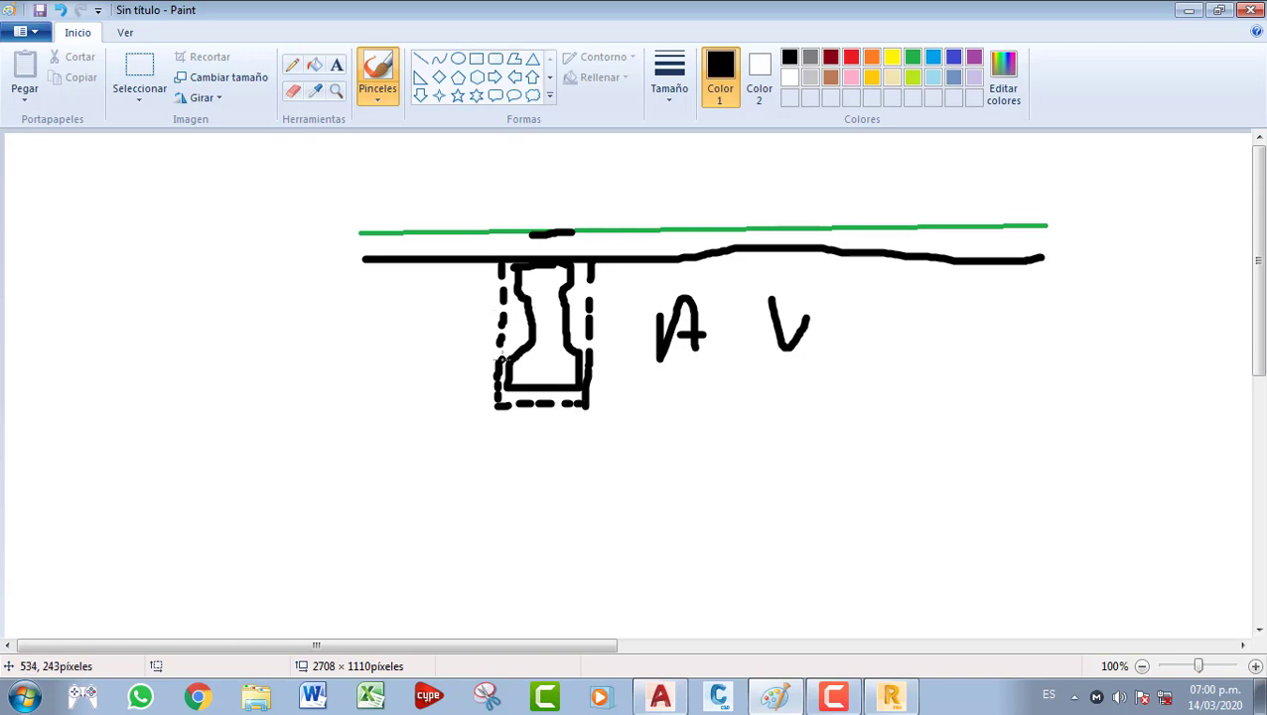
# Switch back to Robot Structural Analysis and apply Según el eje X as the orthotropy direction of the new thickness.
pyautogui.click(890, 695)
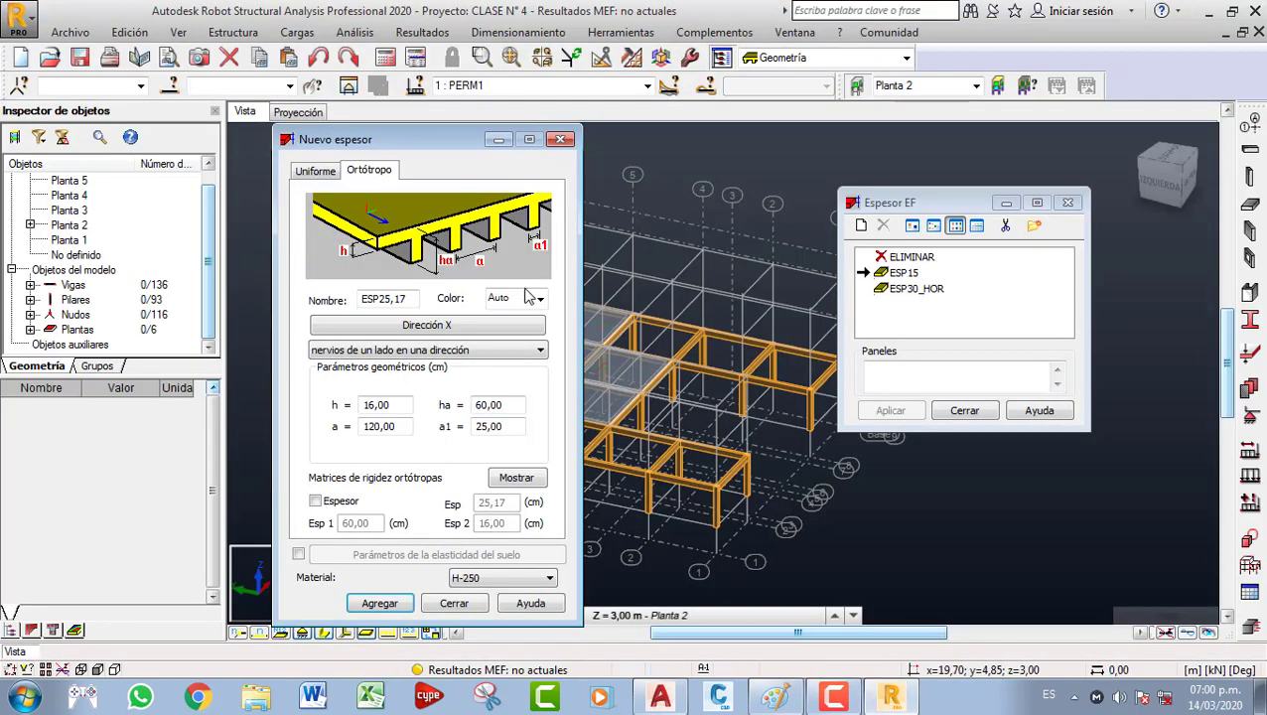
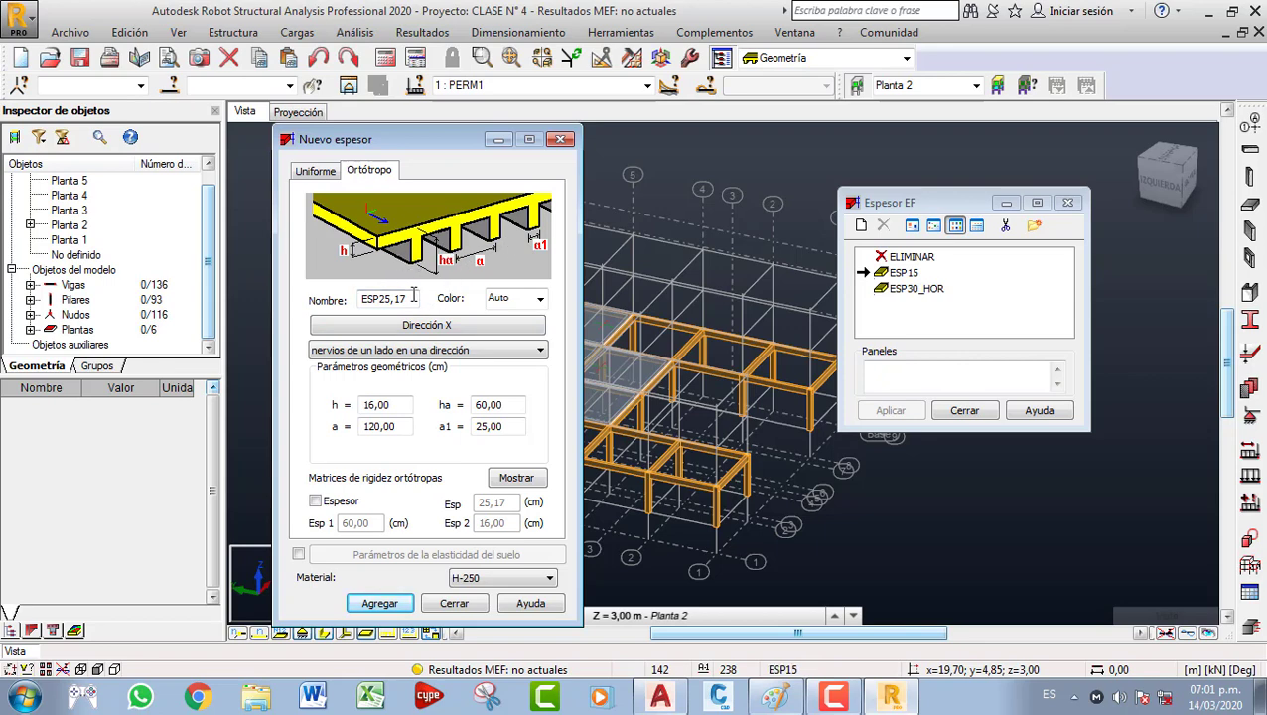
pyautogui.doubleClick(412, 299)
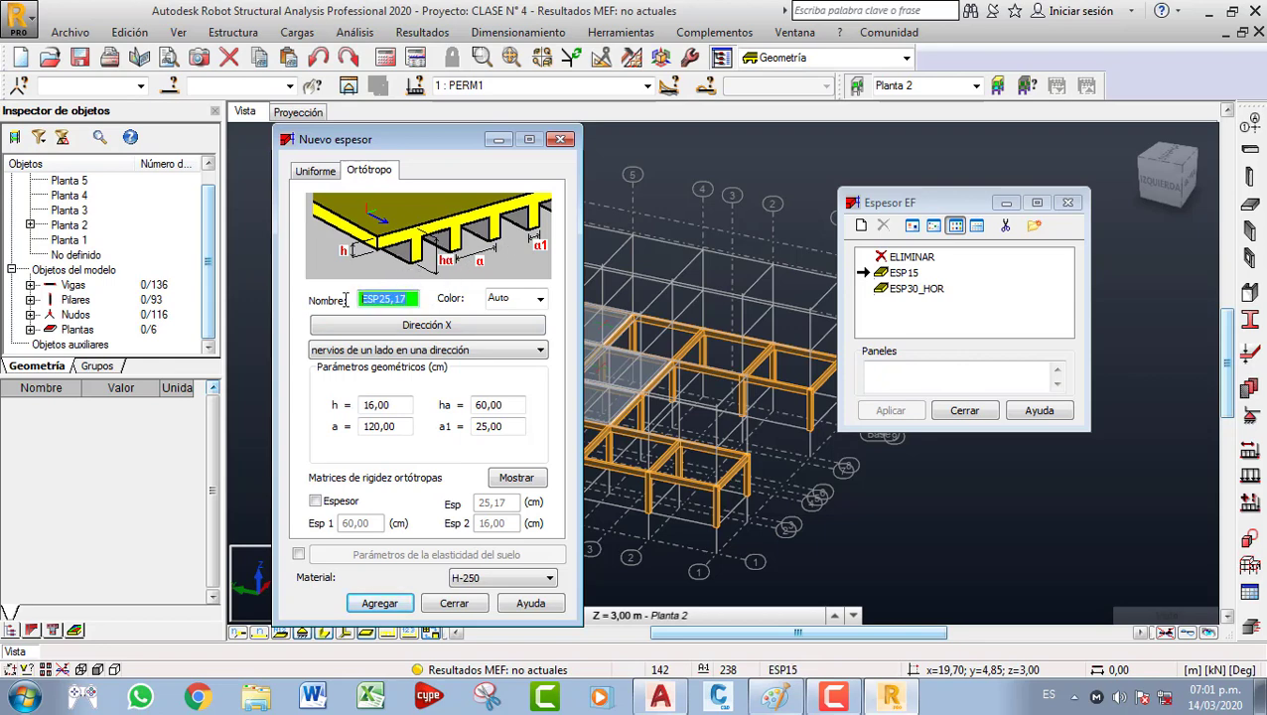
pyautogui.click(405, 409)
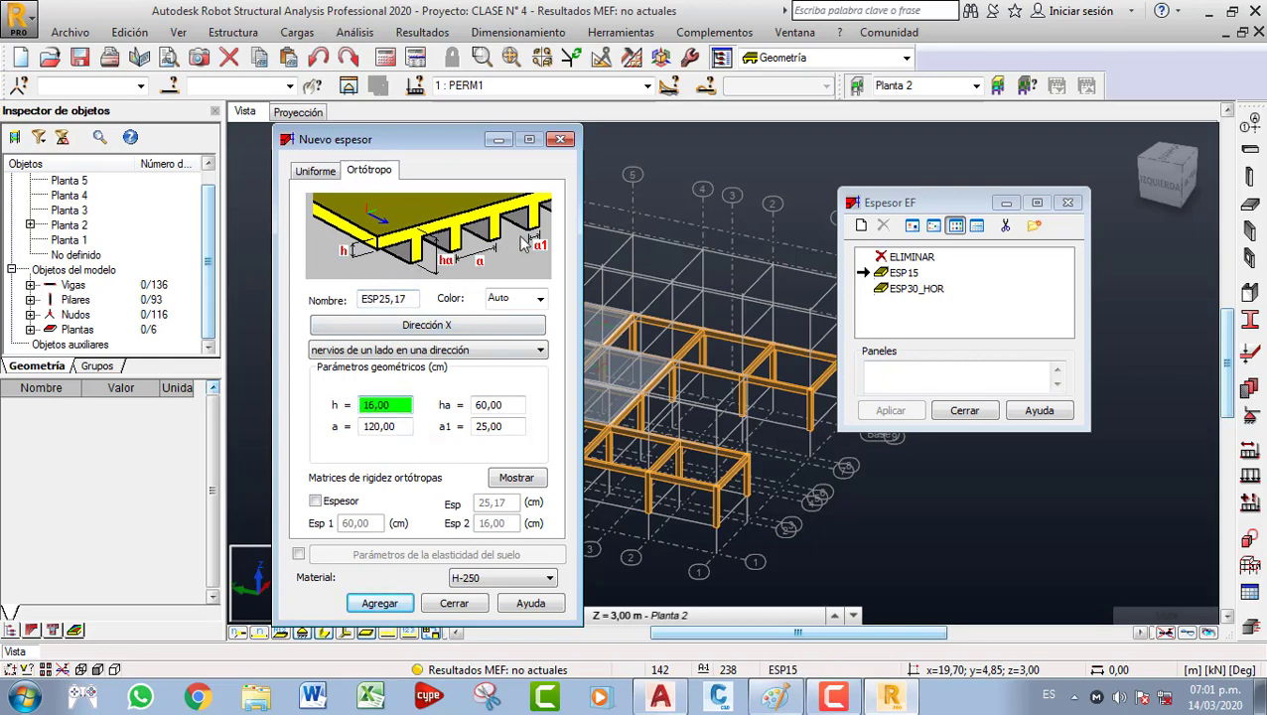
pyautogui.click(437, 328)
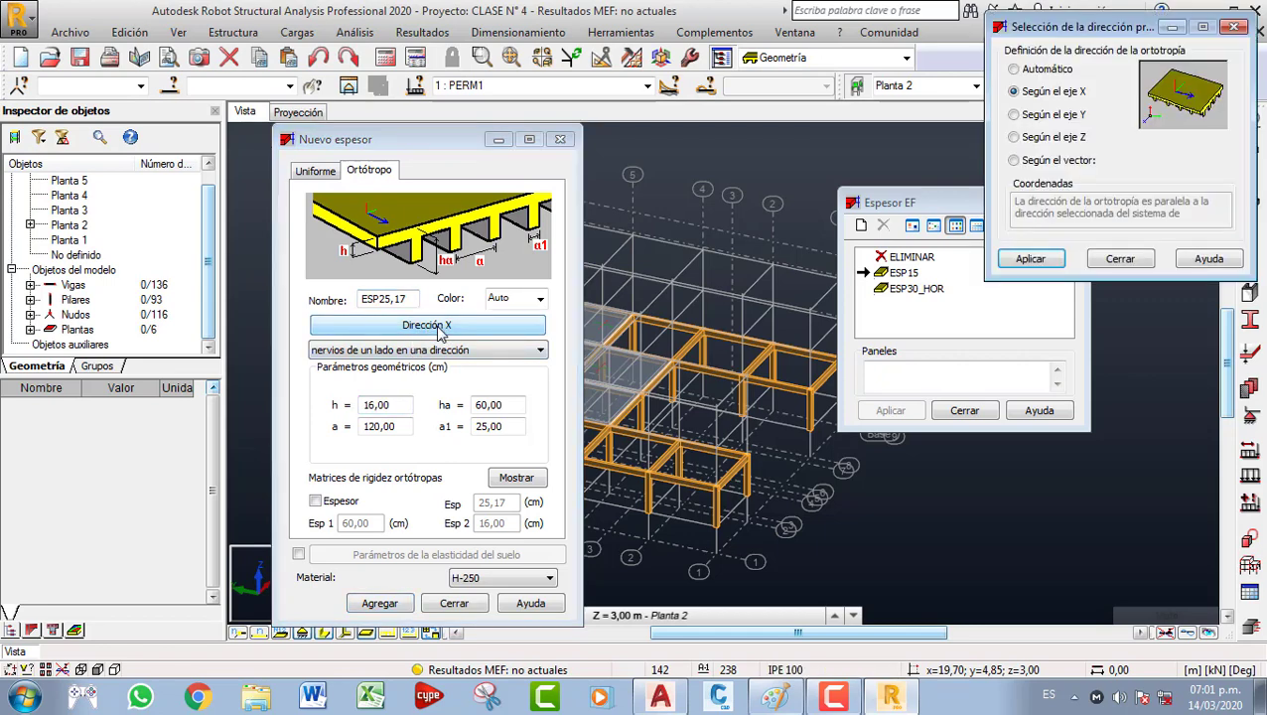
pyautogui.moveTo(1119, 33); pyautogui.dragTo(860, 169)
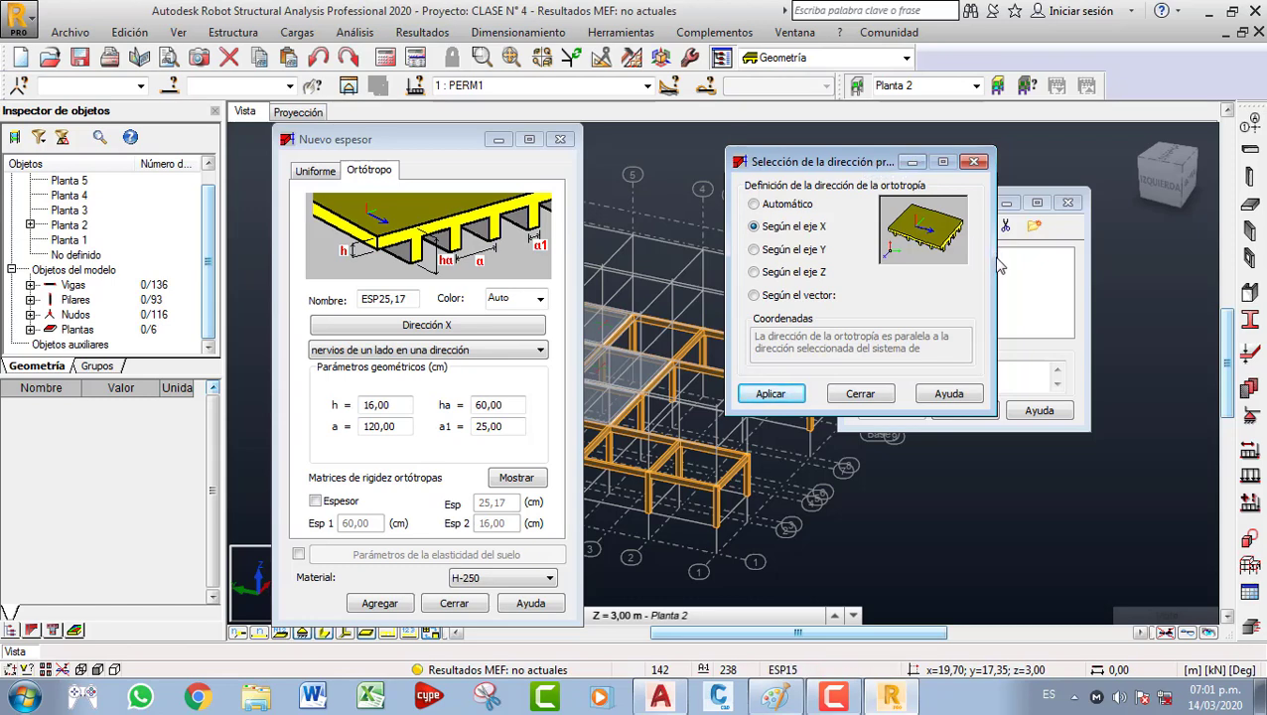
pyautogui.click(753, 203)
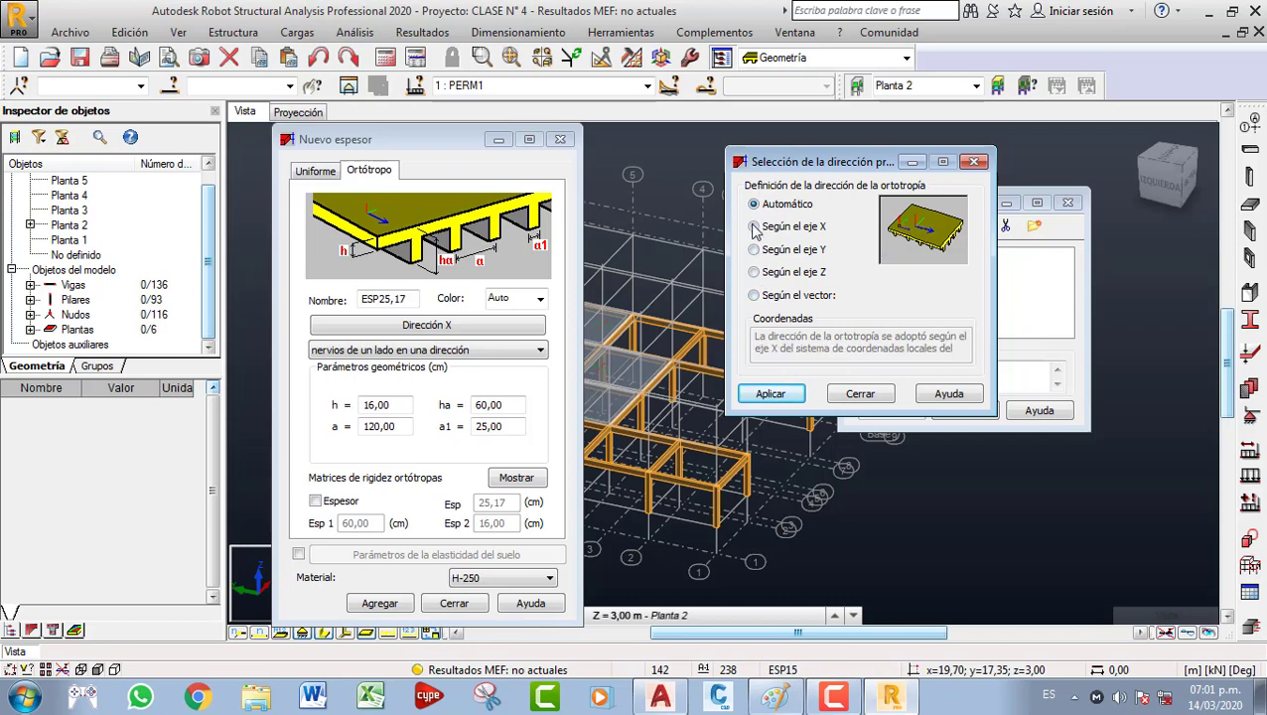
pyautogui.click(753, 227)
pyautogui.click(754, 249)
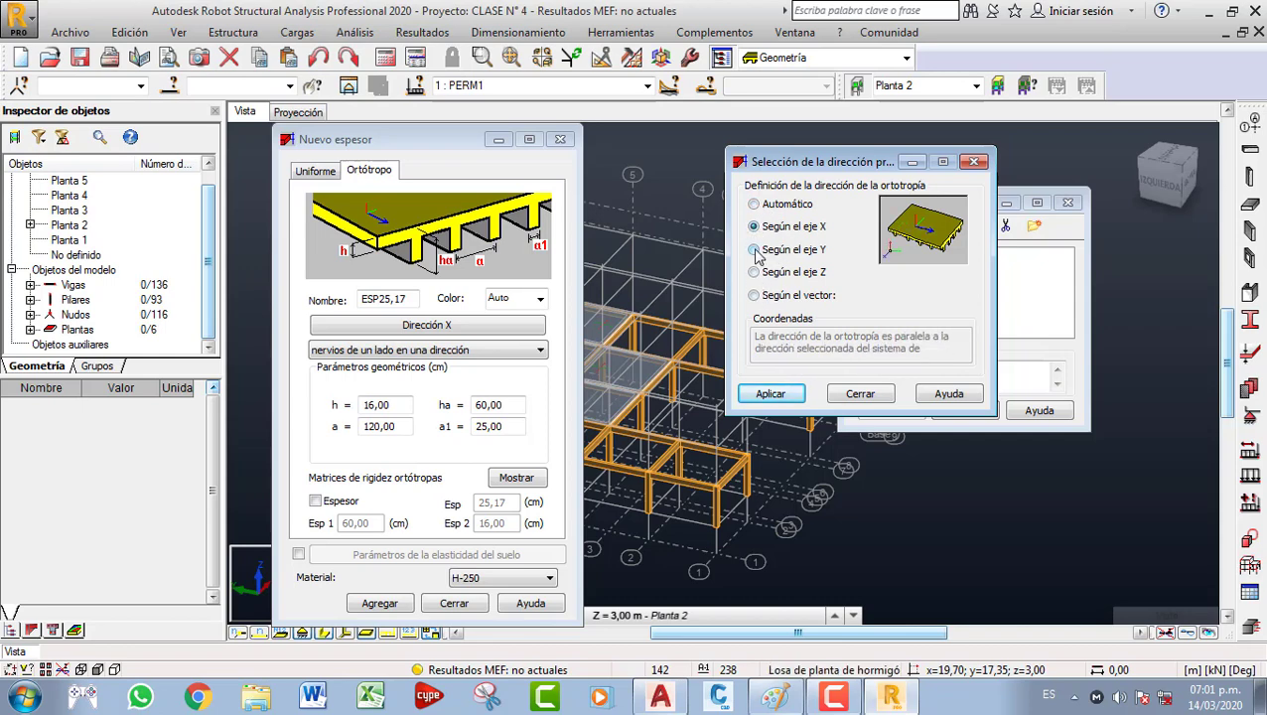
pyautogui.click(764, 226)
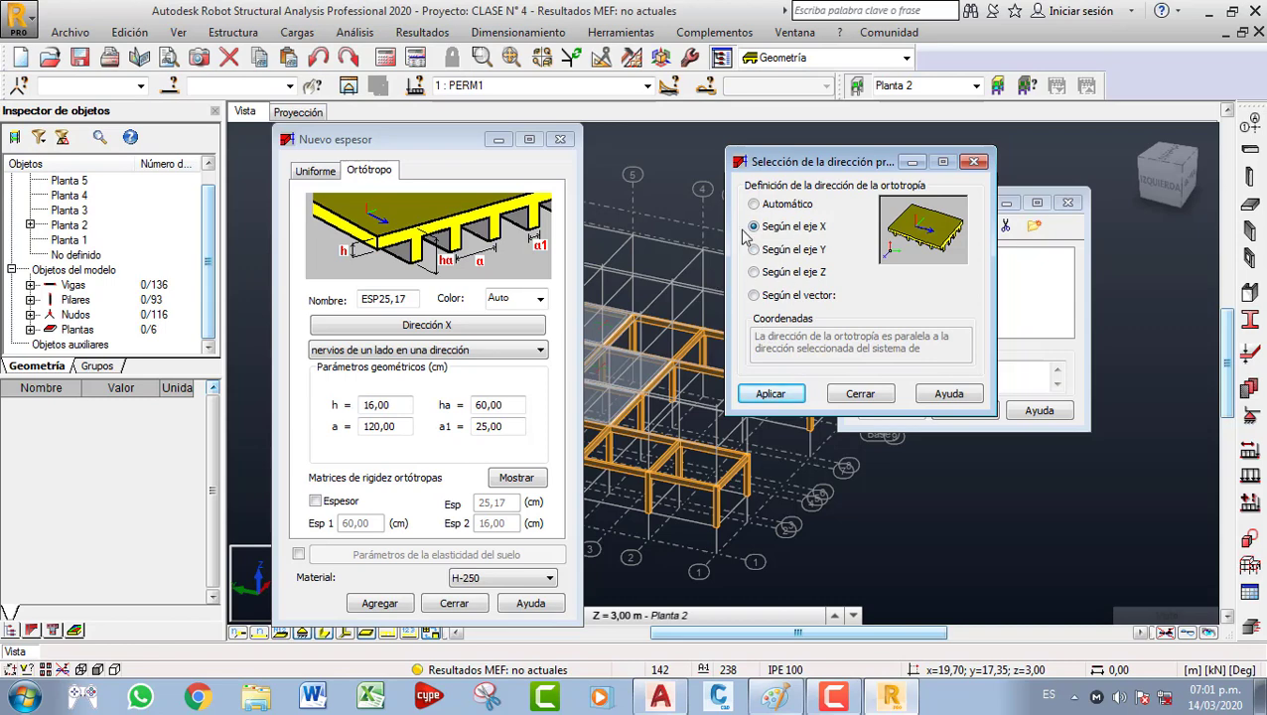
pyautogui.click(778, 396)
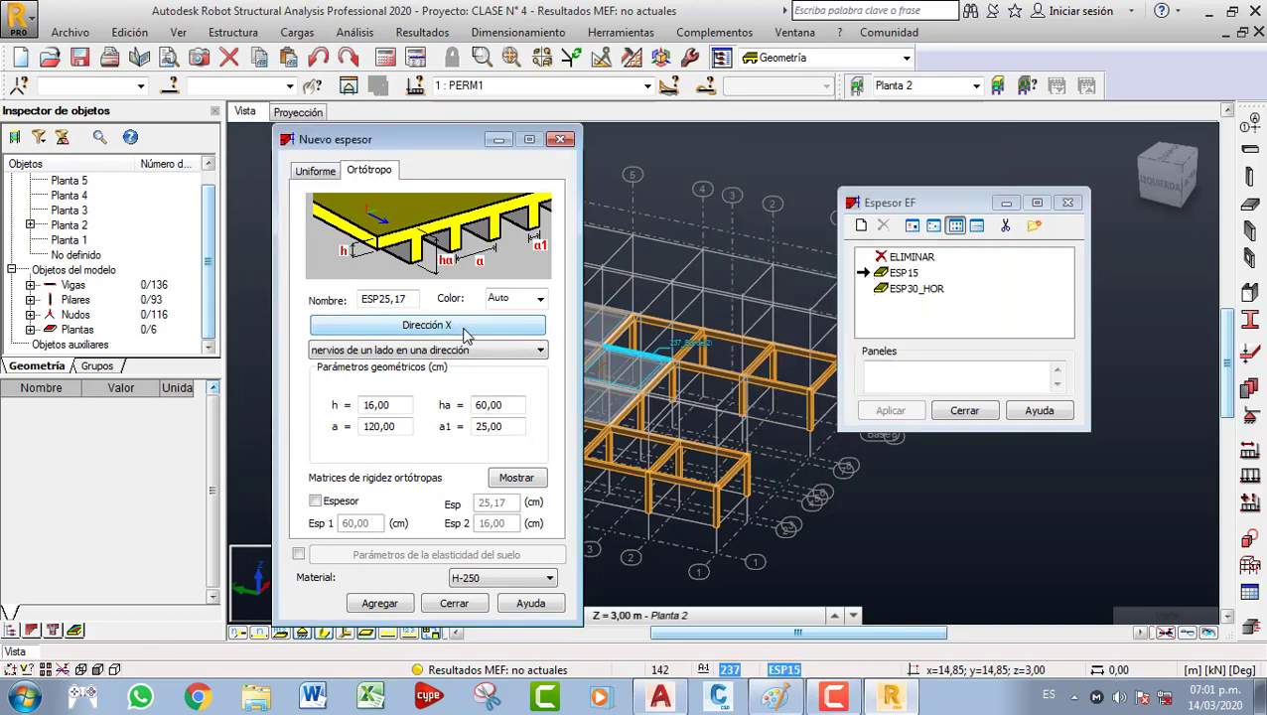
# Name the orthotropic thickness H=20 X and set its type to nervios de los dos lados en una dirección.
pyautogui.doubleClick(389, 300)
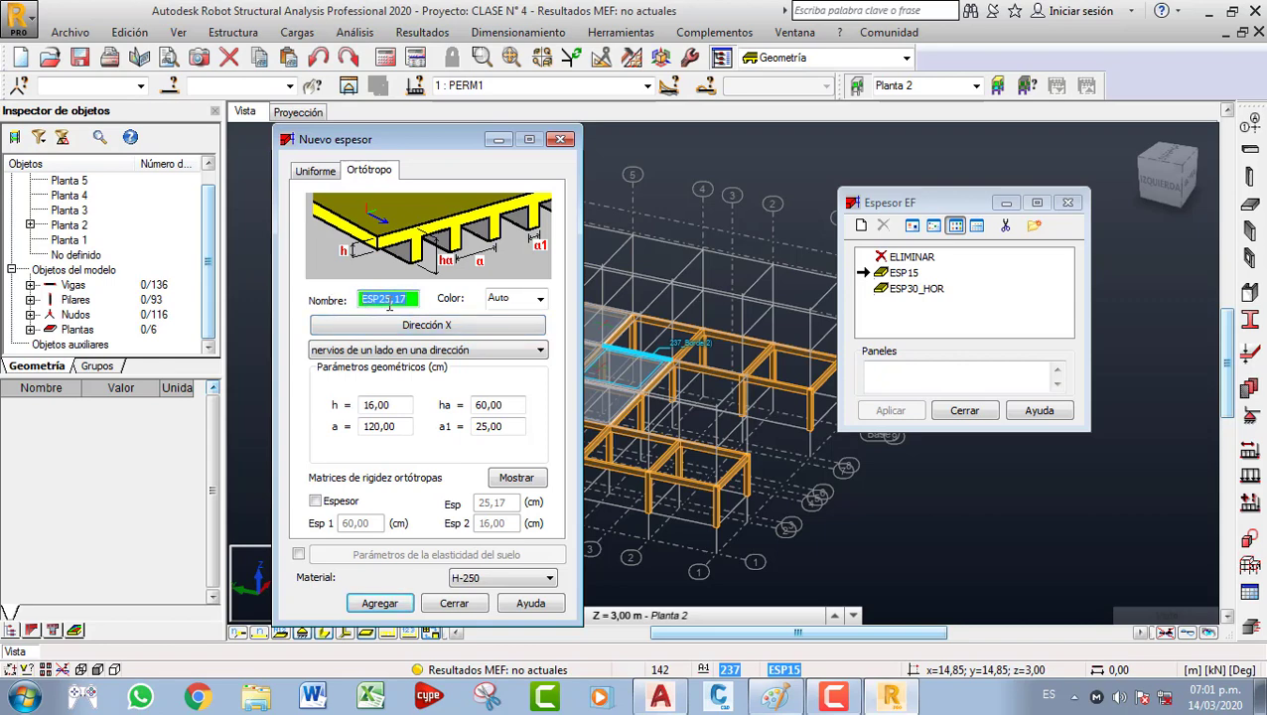
pyautogui.write('L')
pyautogui.click(382, 354)
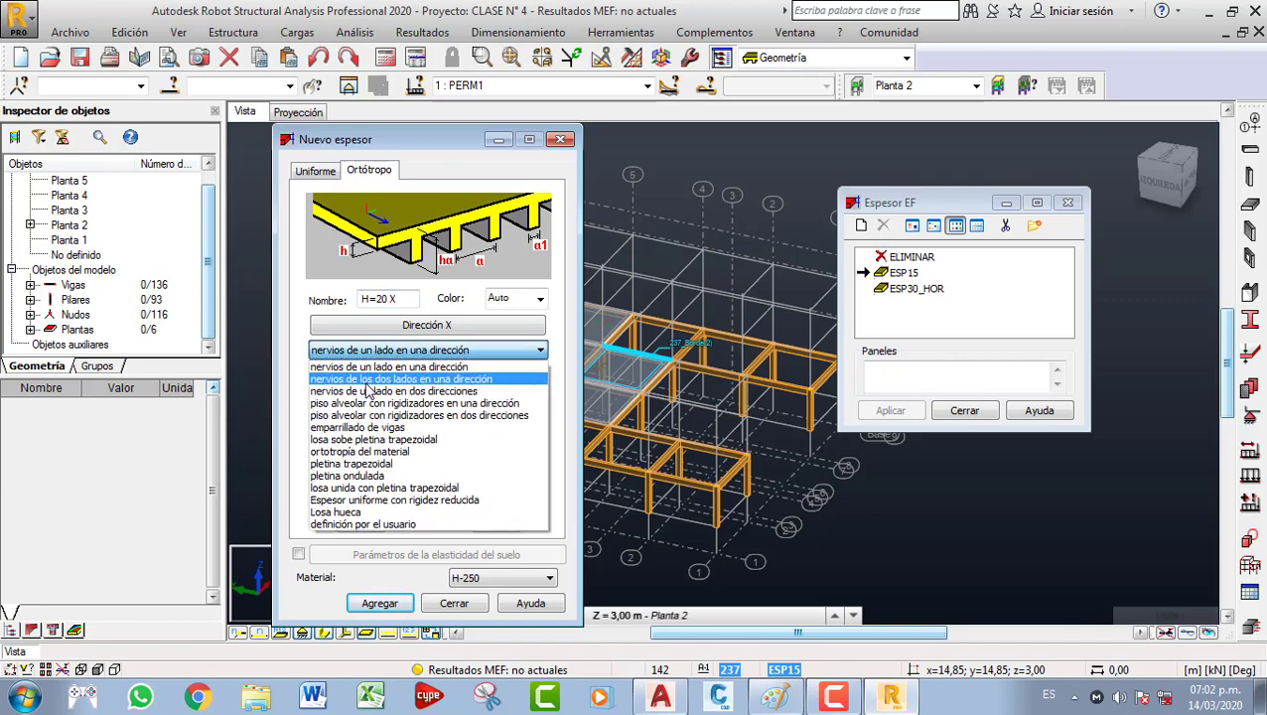
pyautogui.click(396, 379)
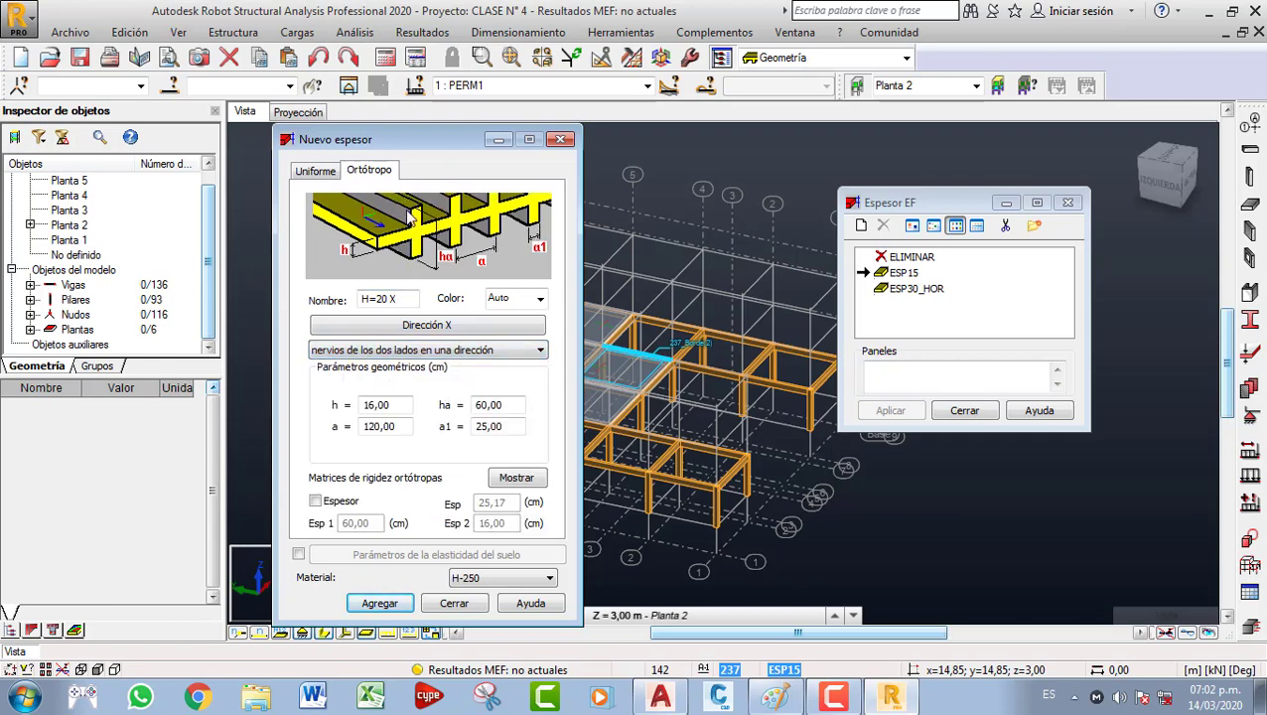
# Preview the orthotropic types from nervios de un lado en dos direcciones to ortotropía del material, checking each diagram and its parameters.
pyautogui.click(443, 349)
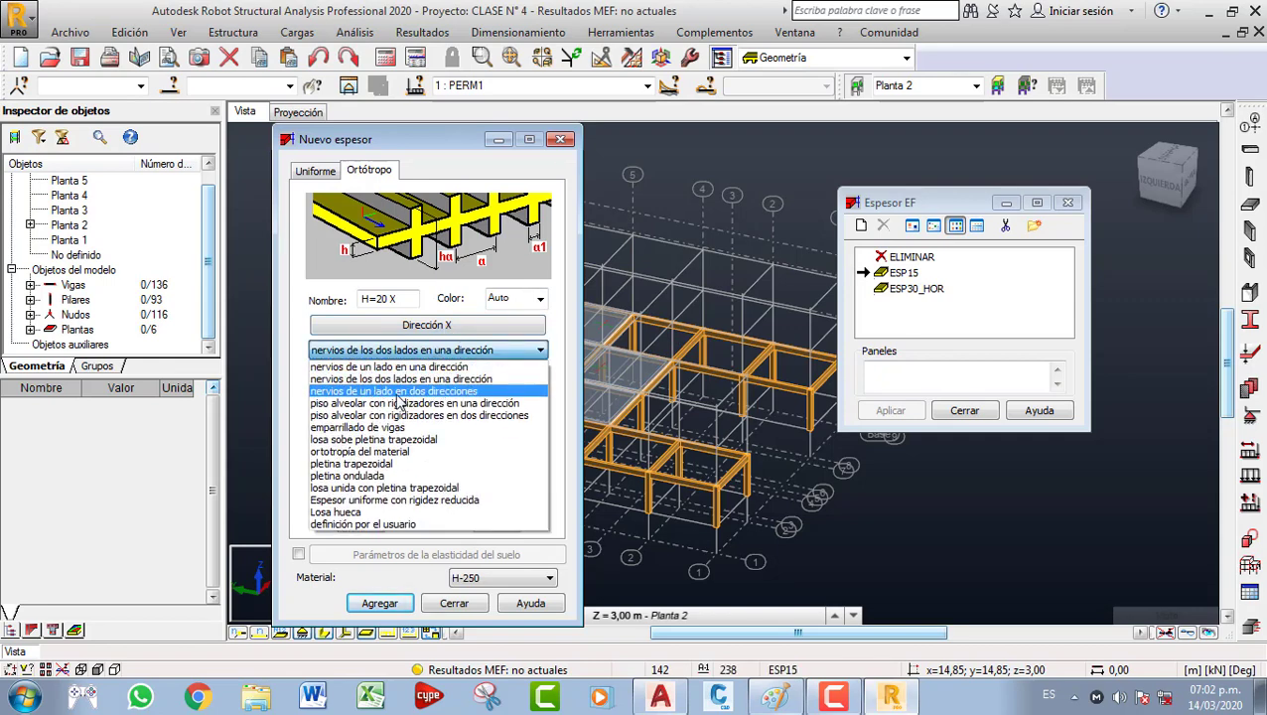
pyautogui.click(397, 393)
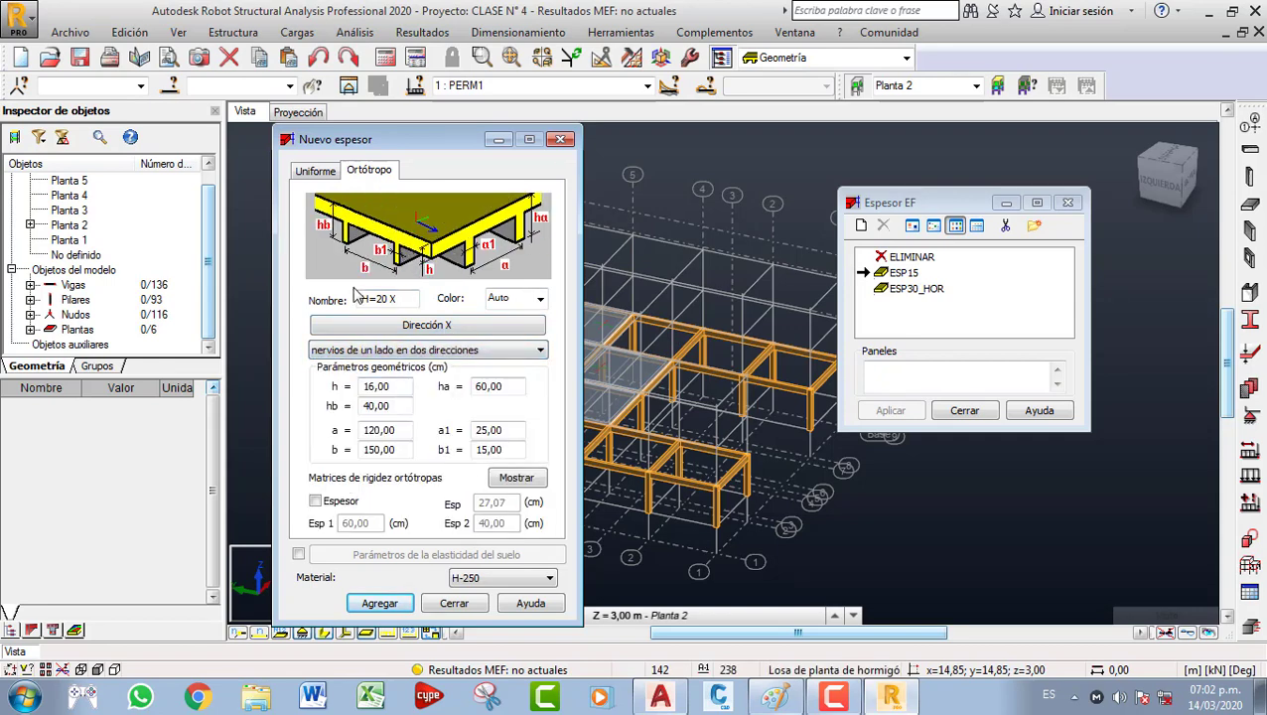
pyautogui.click(414, 354)
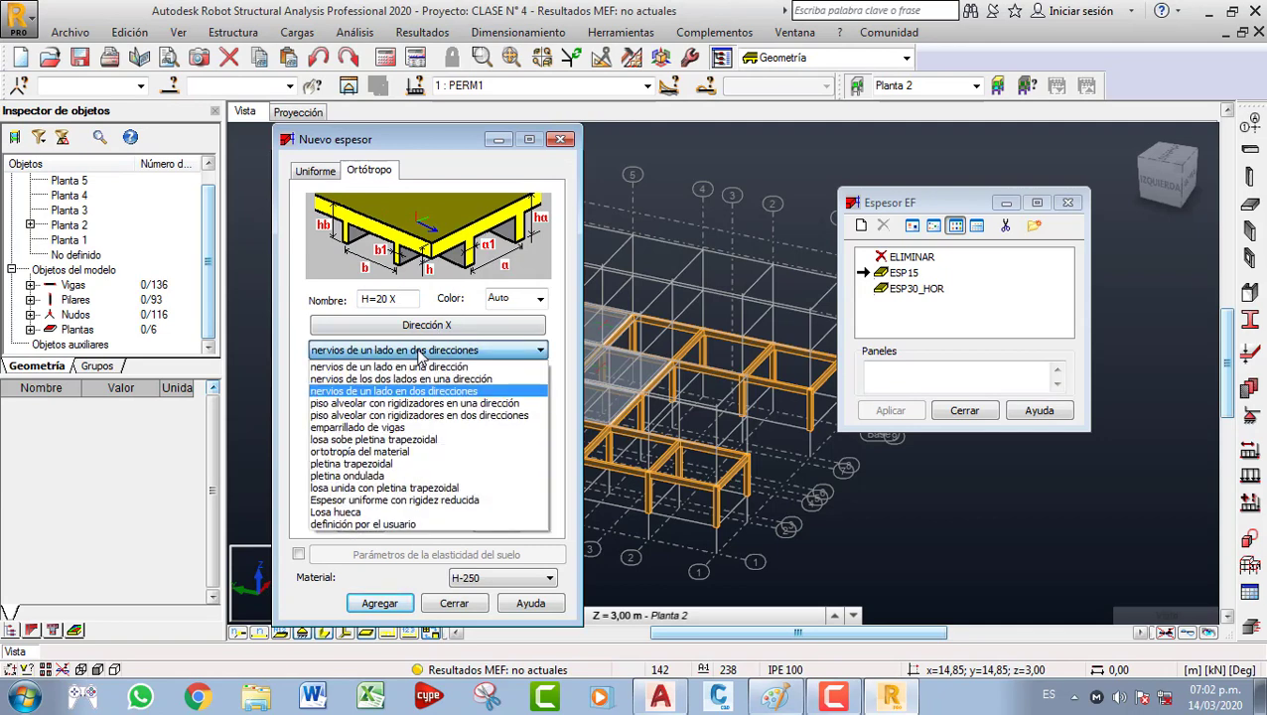
pyautogui.click(397, 404)
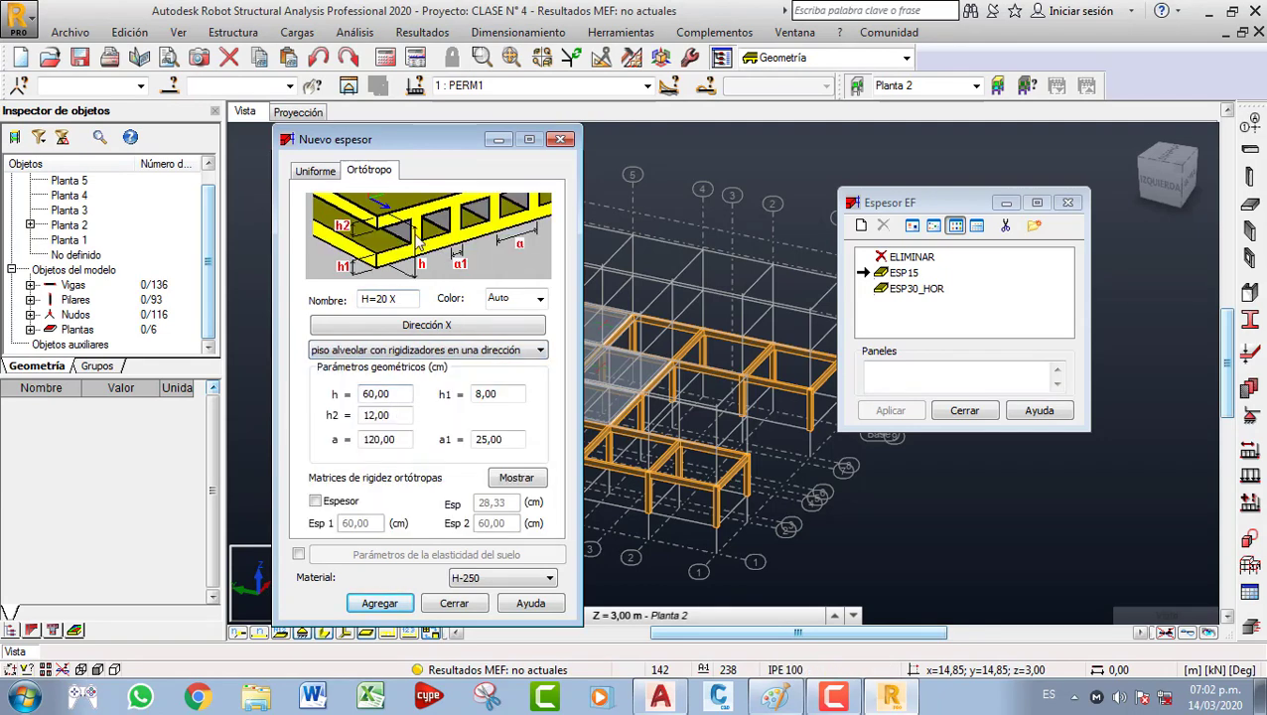
pyautogui.click(443, 354)
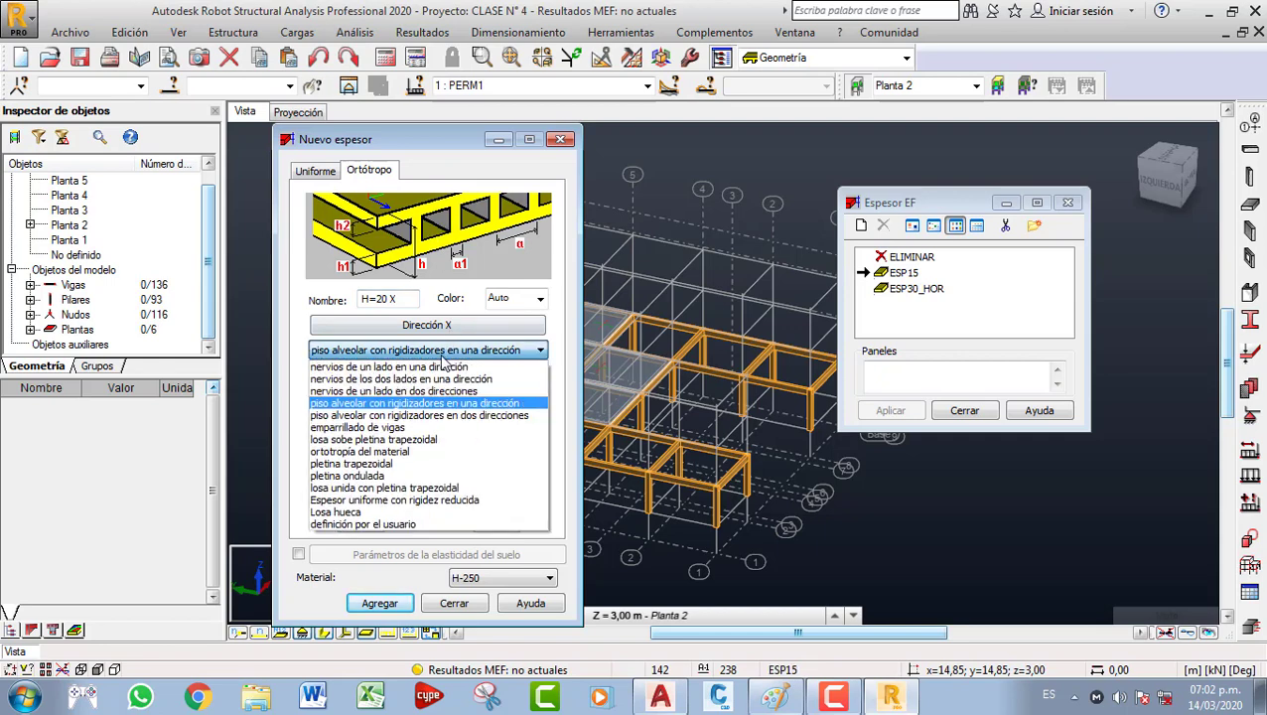
pyautogui.click(385, 417)
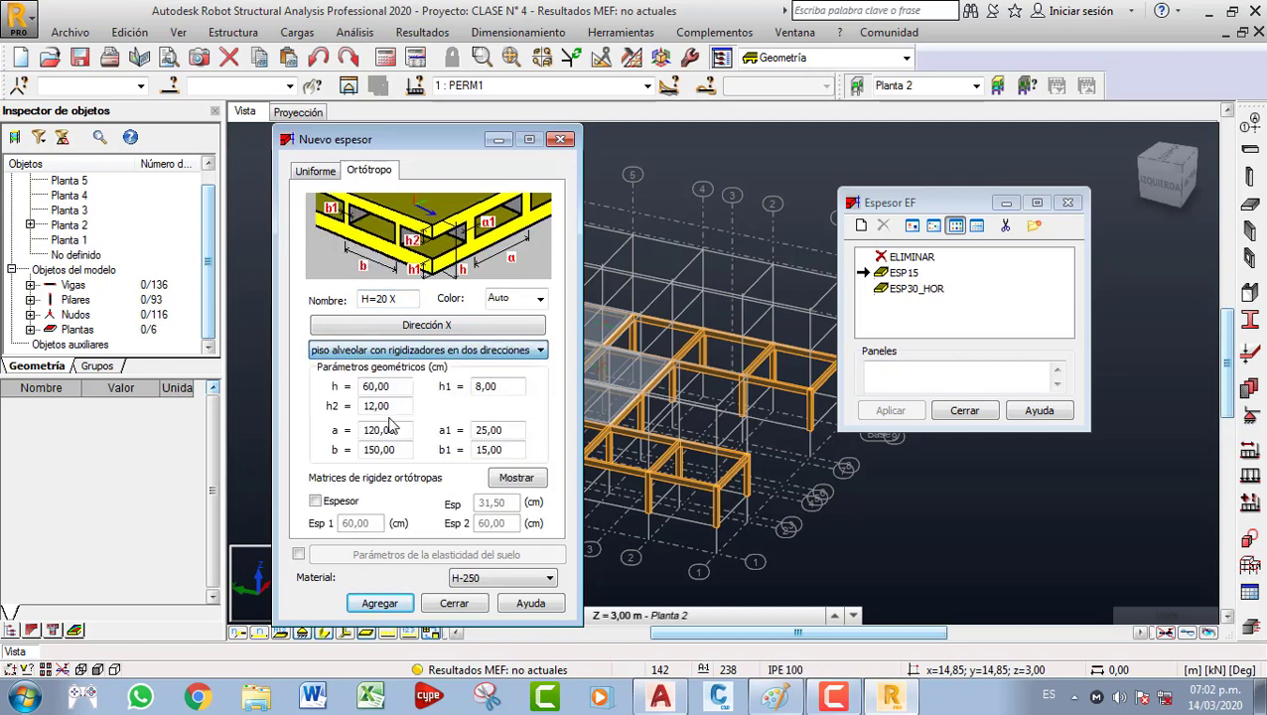
pyautogui.click(441, 353)
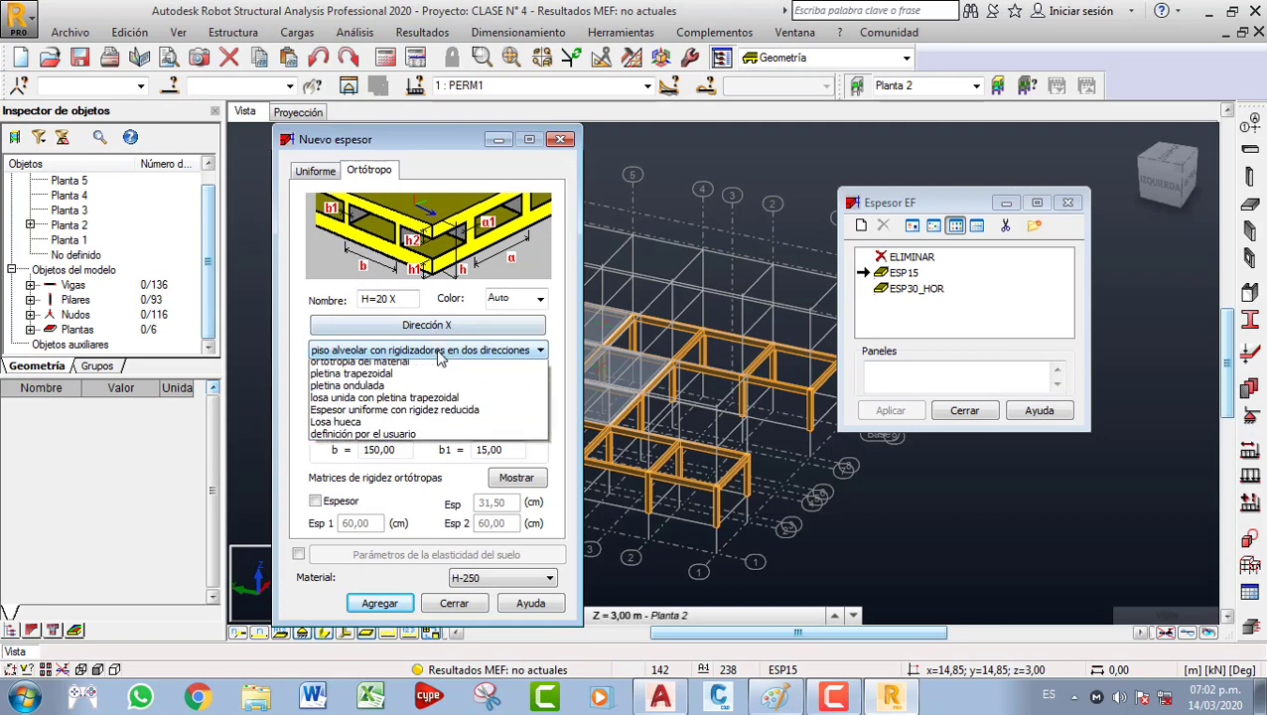
pyautogui.click(381, 429)
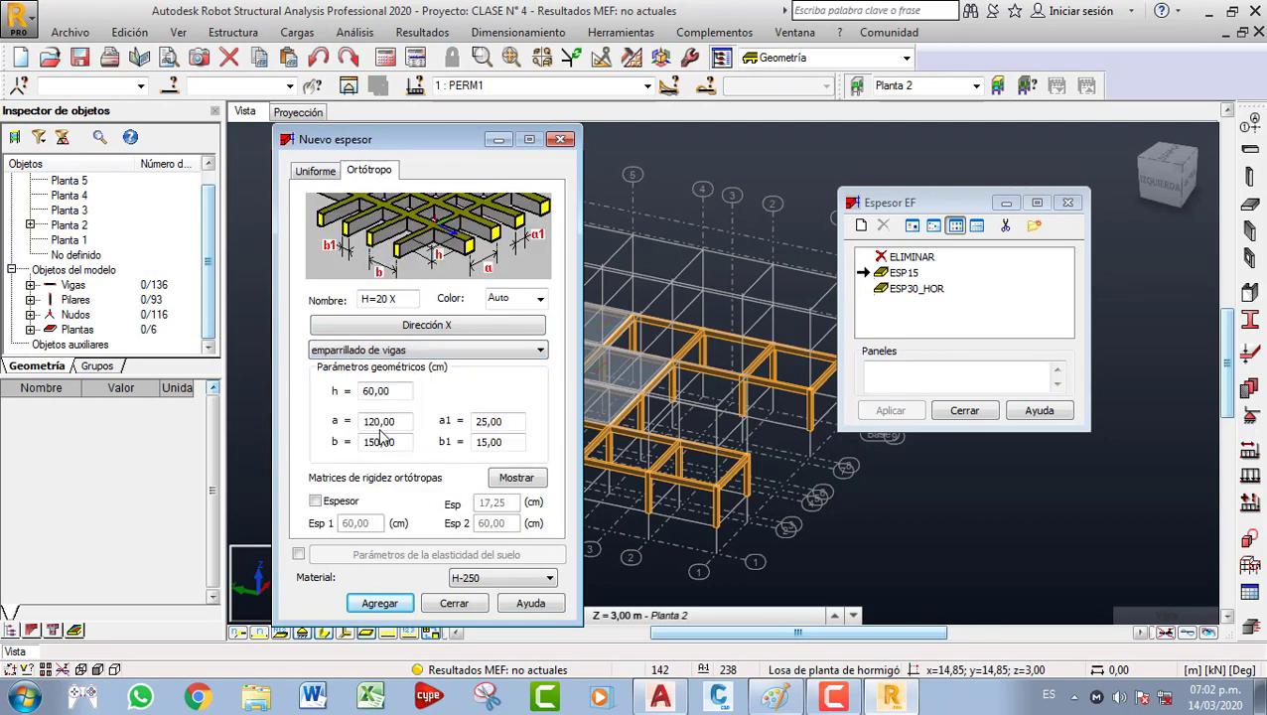
pyautogui.click(419, 354)
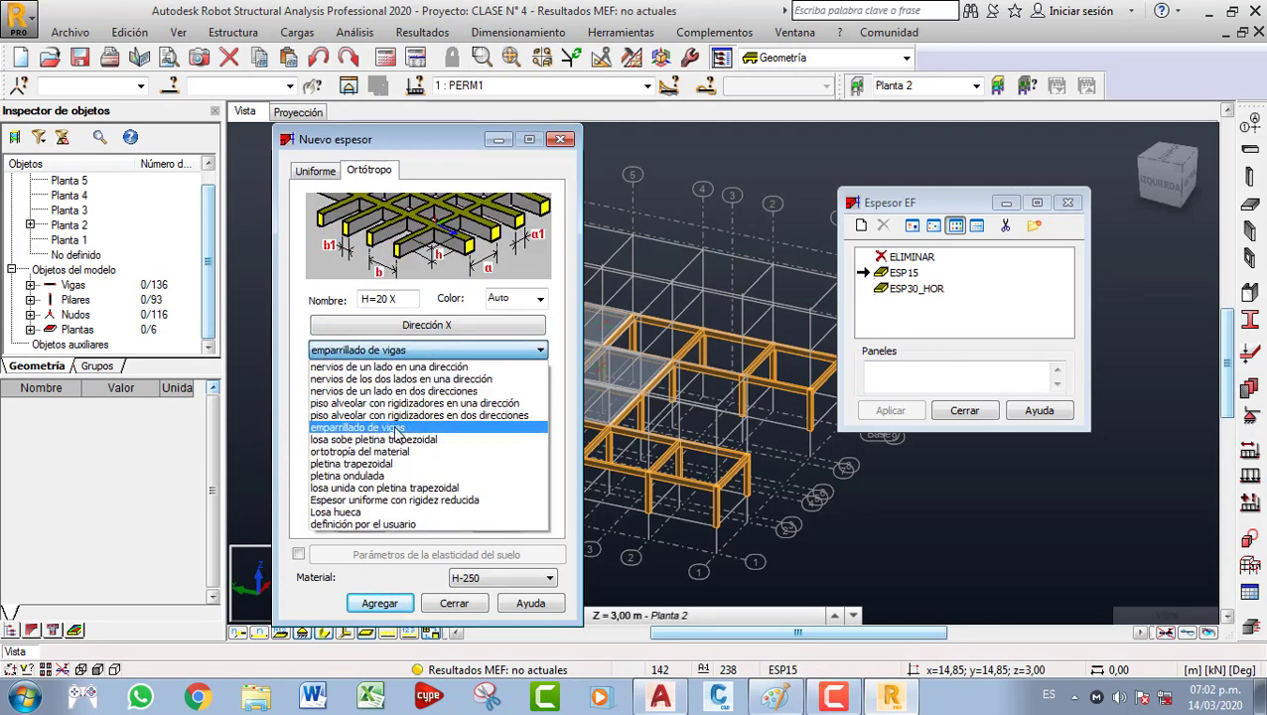
pyautogui.click(392, 444)
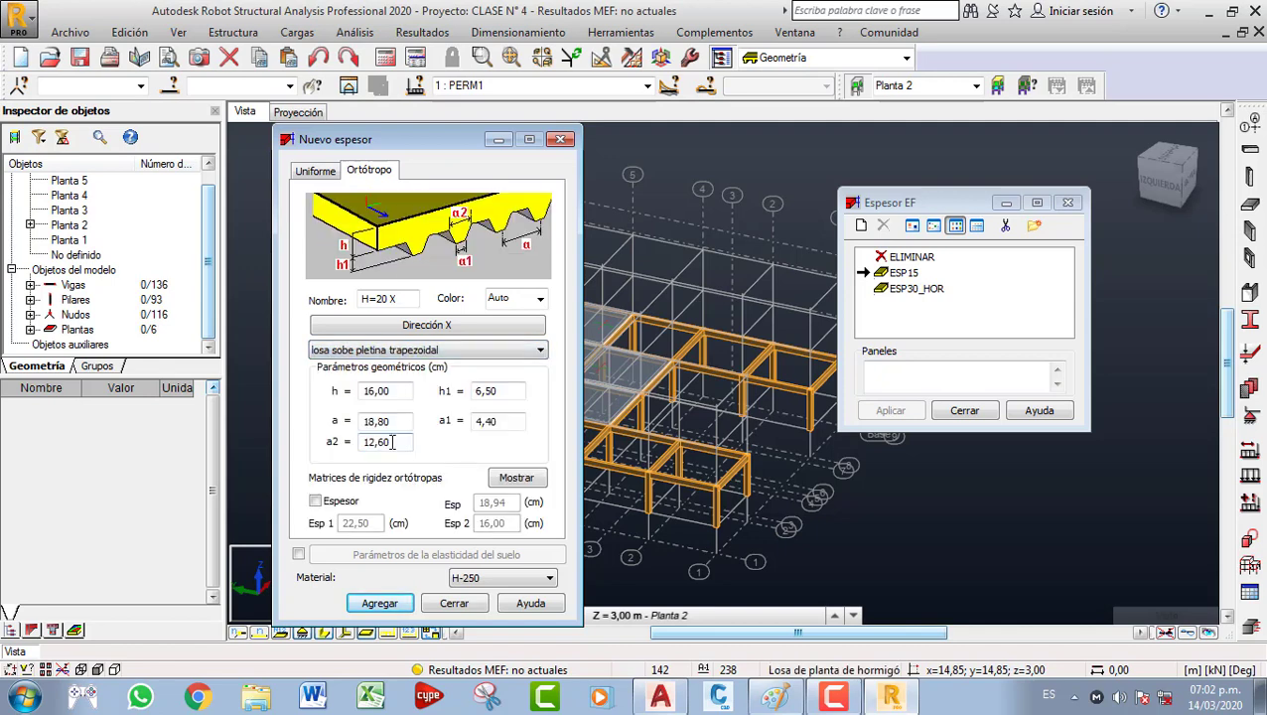
pyautogui.click(431, 352)
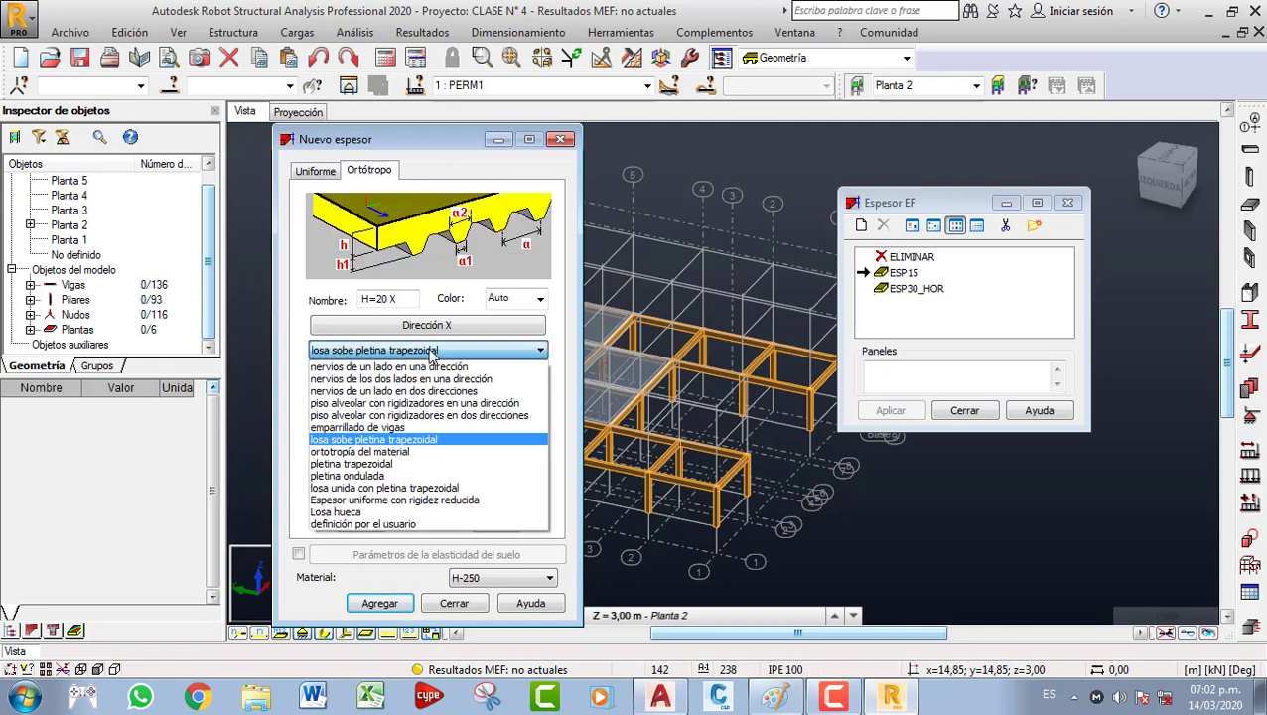
pyautogui.click(370, 452)
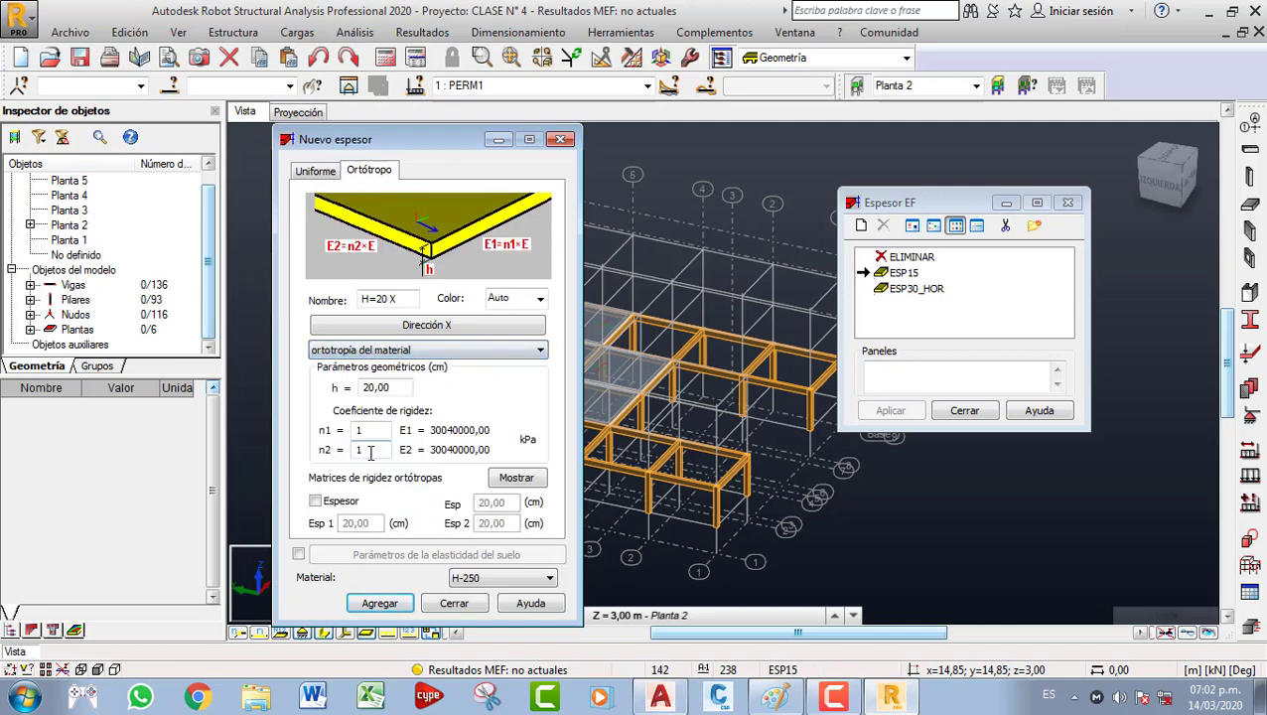
# Preview the remaining orthotropic types, from pletina trapezoidal through Losa hueca to definición por el usuario.
pyautogui.click(421, 353)
pyautogui.click(369, 464)
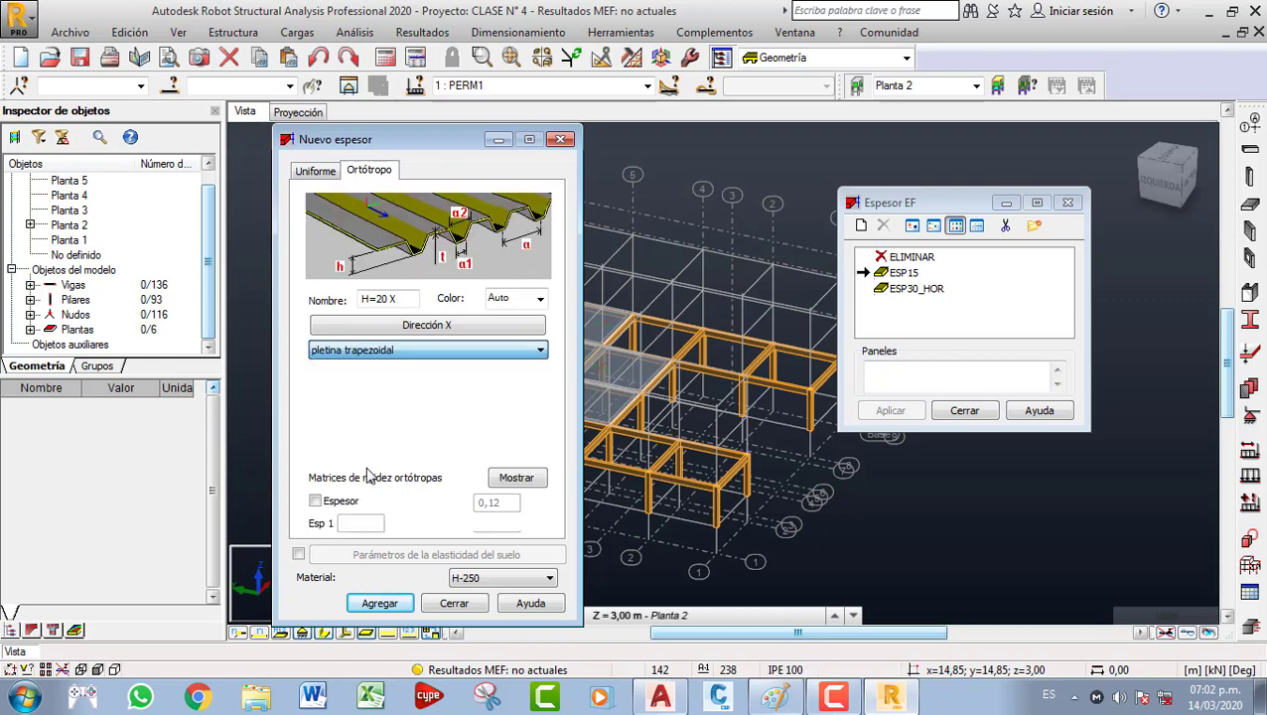
pyautogui.click(417, 350)
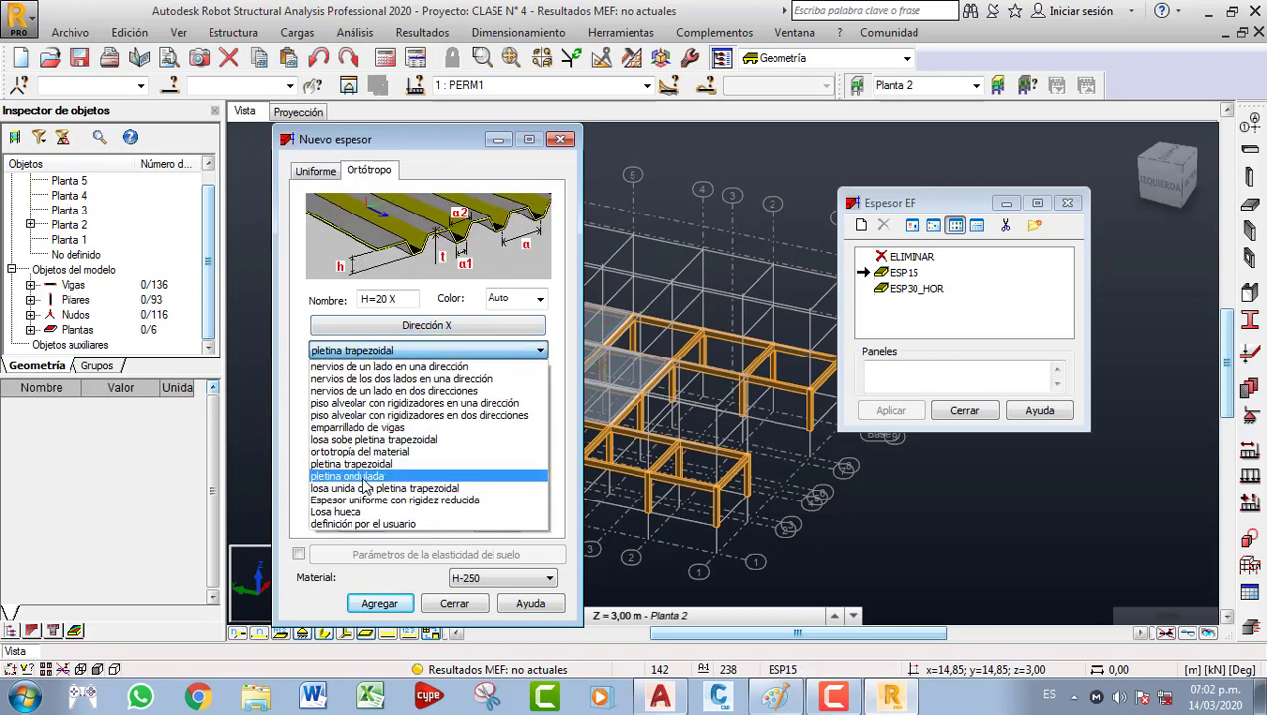
pyautogui.click(365, 481)
pyautogui.click(400, 354)
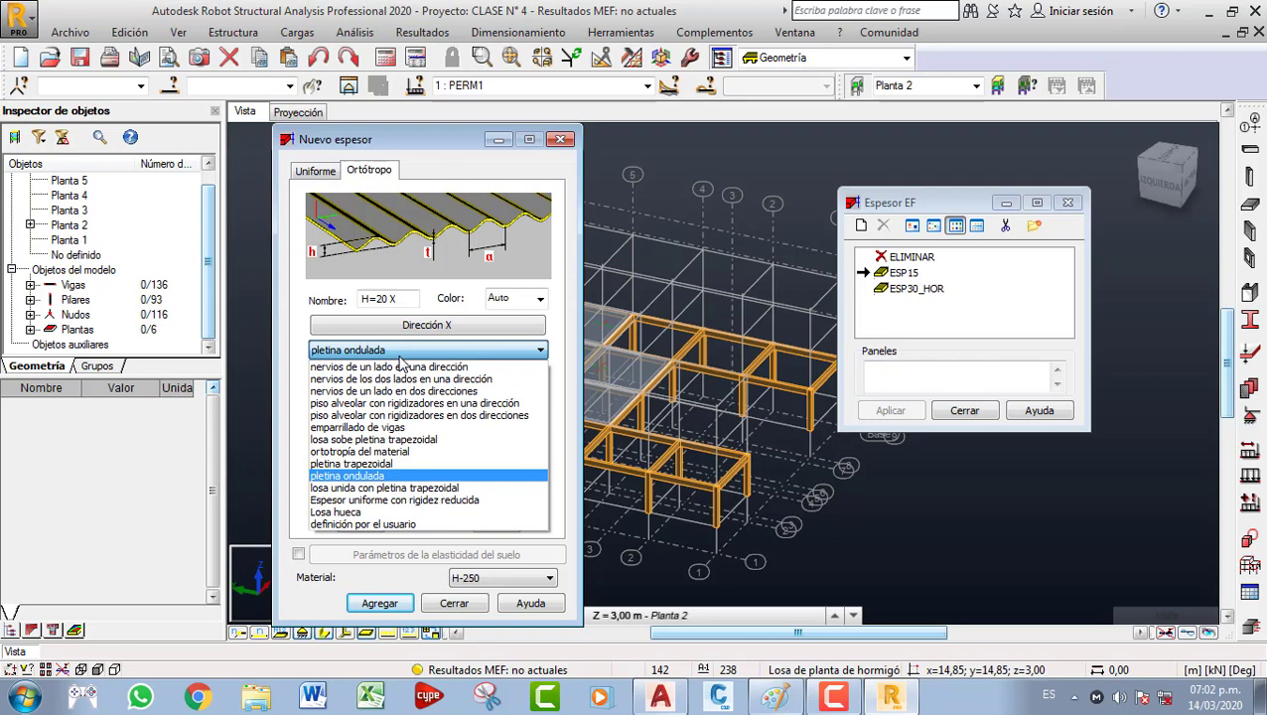
pyautogui.click(365, 489)
pyautogui.click(420, 356)
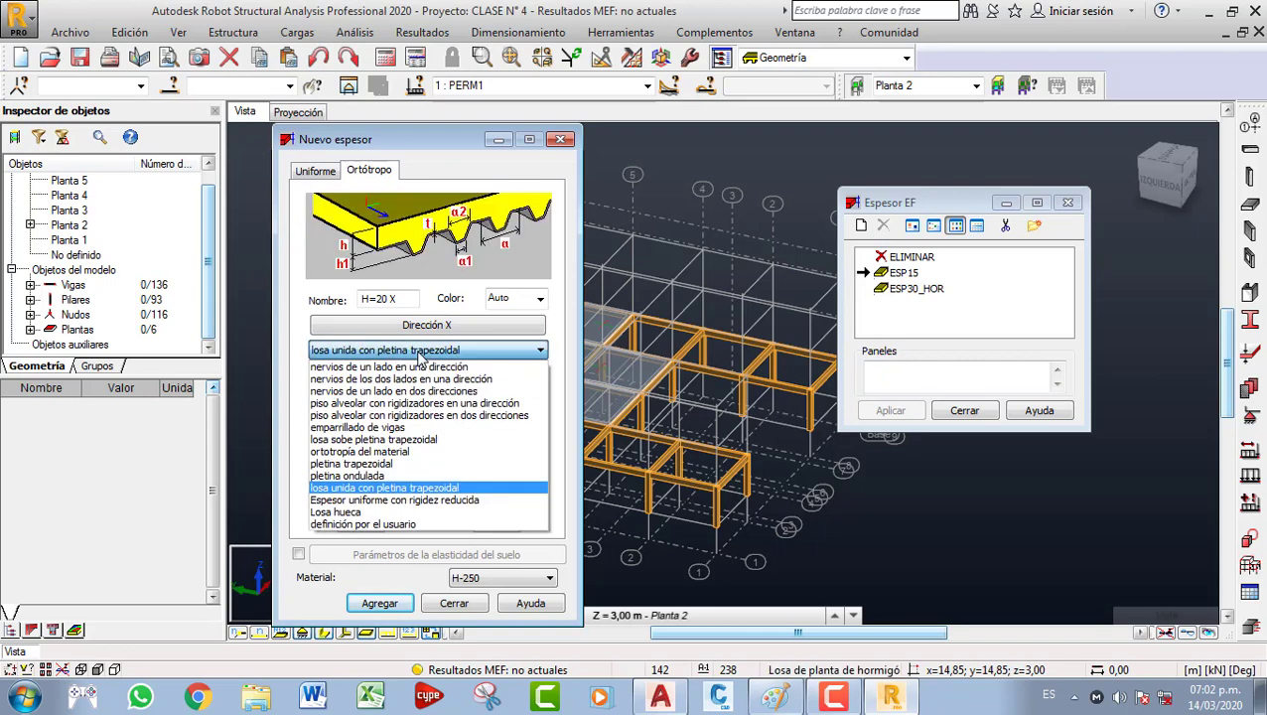
pyautogui.click(417, 506)
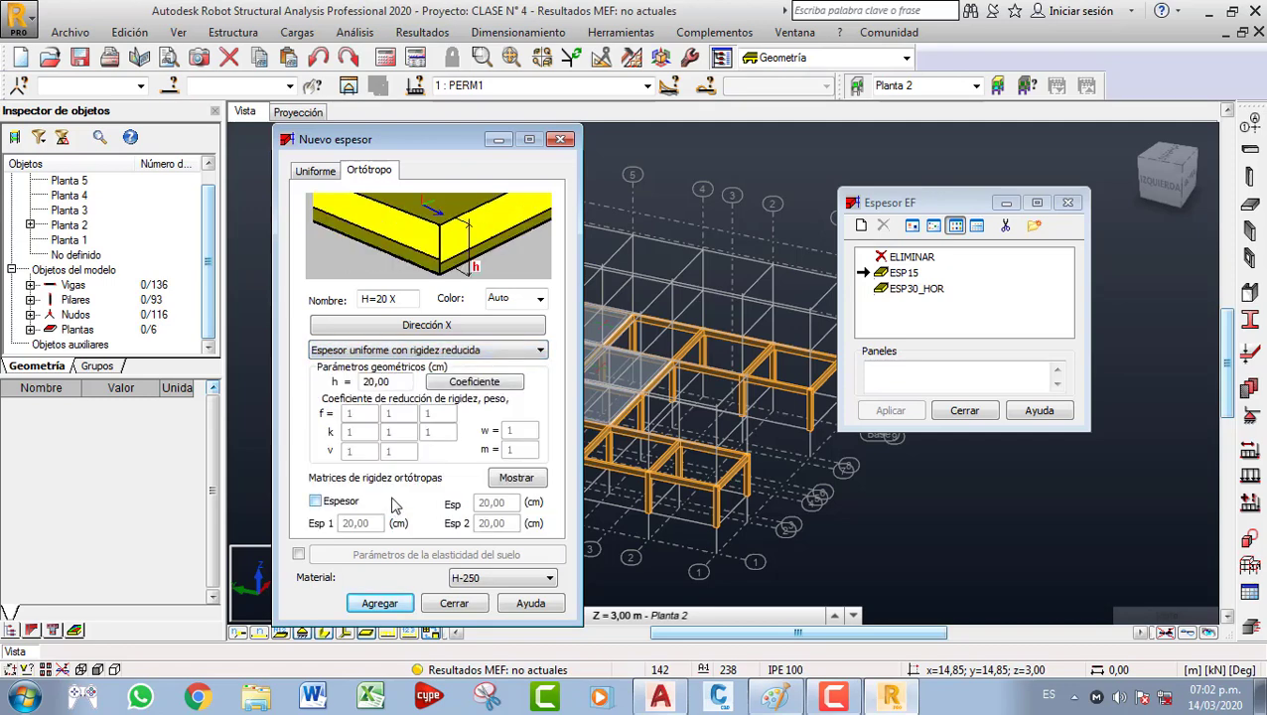
pyautogui.click(417, 354)
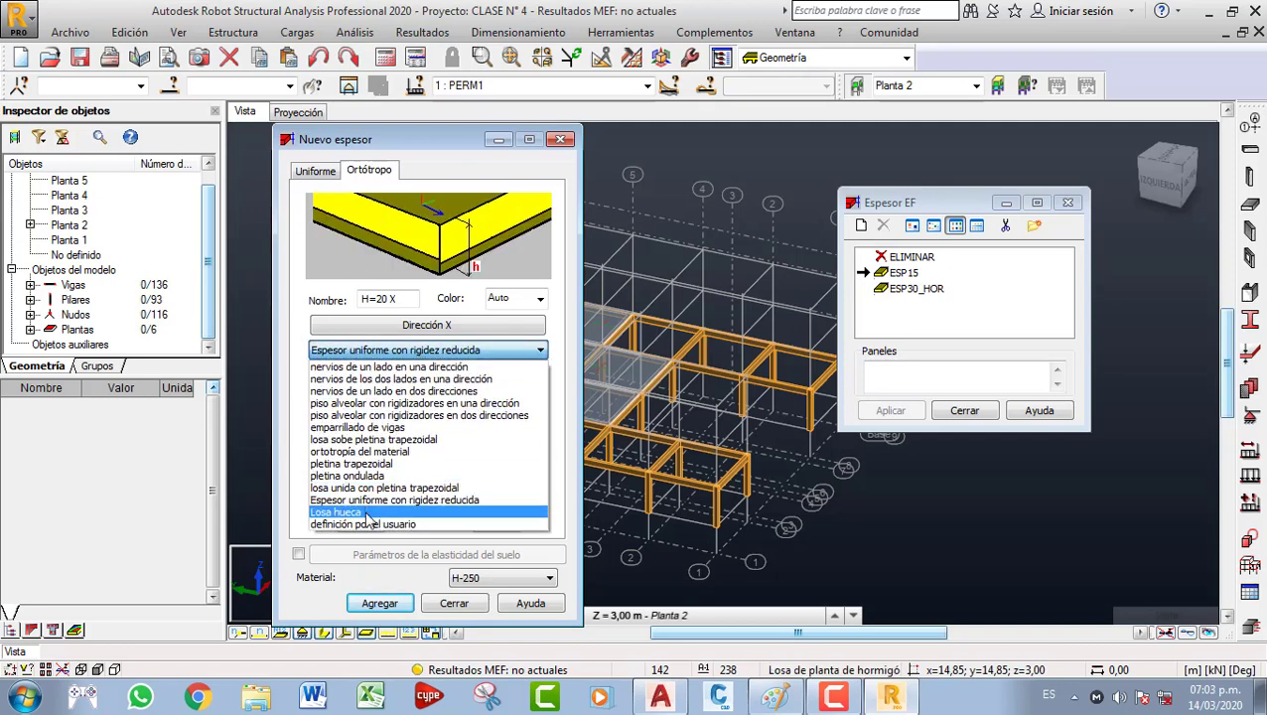
pyautogui.click(368, 511)
pyautogui.click(417, 354)
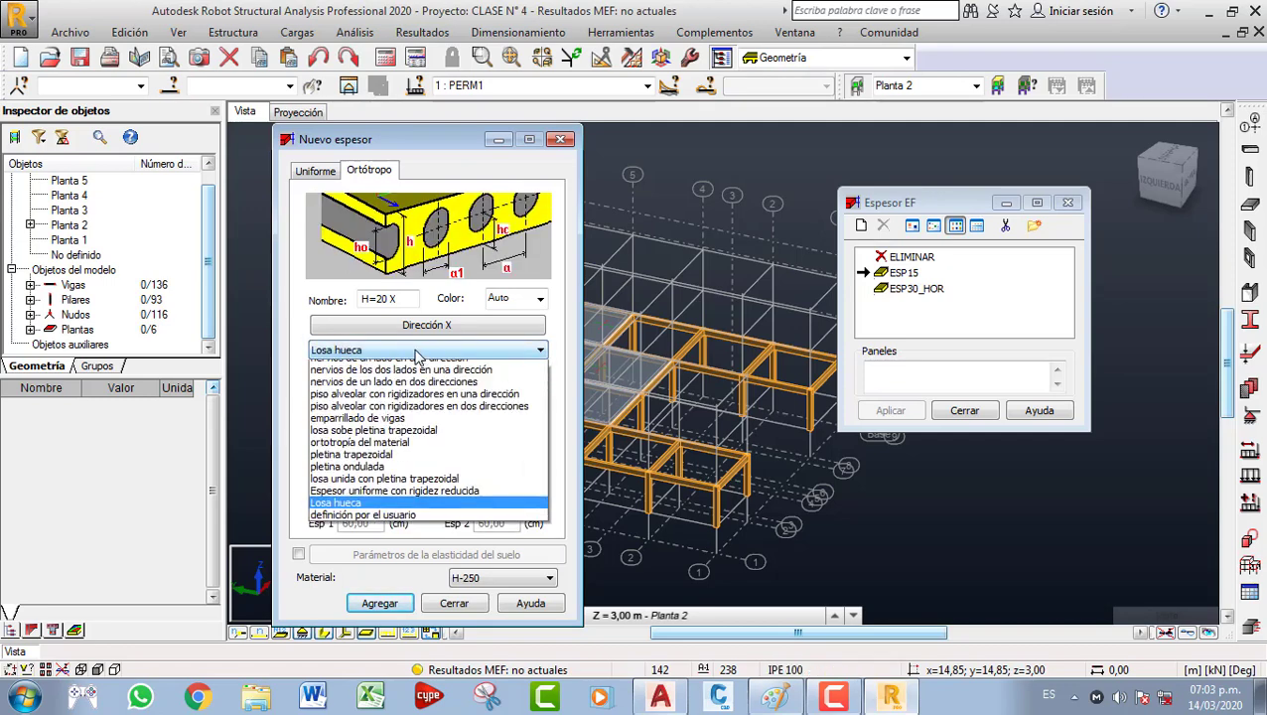
pyautogui.click(379, 514)
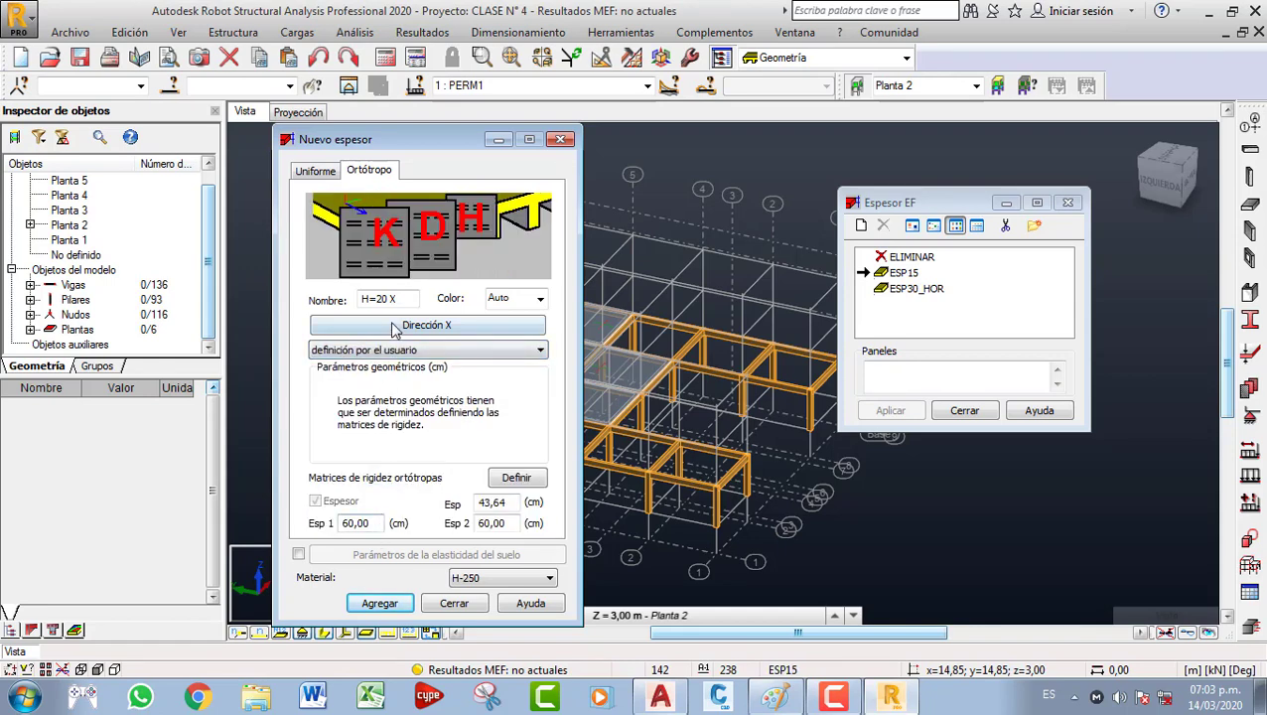
# Set the orthotropic type to nervios de un lado en una dirección, with slab thickness h 5 cm and rib spacing a 50 cm.
pyautogui.click(415, 349)
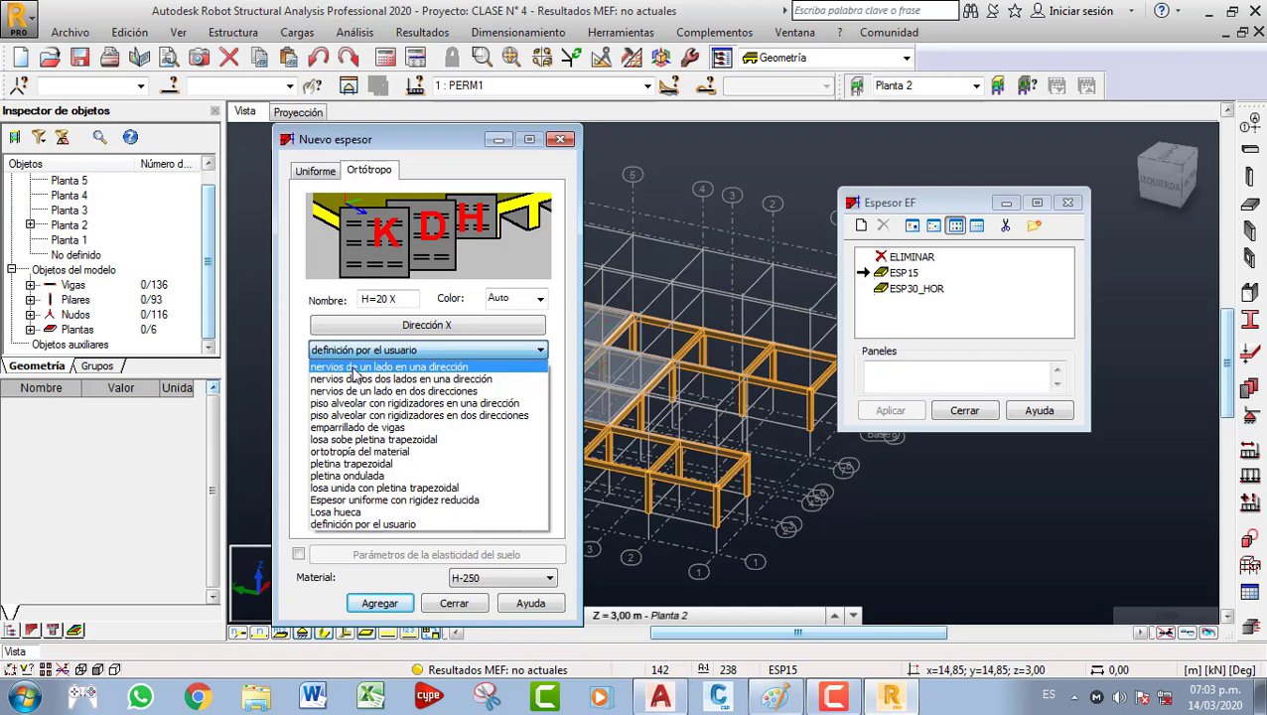
pyautogui.click(413, 367)
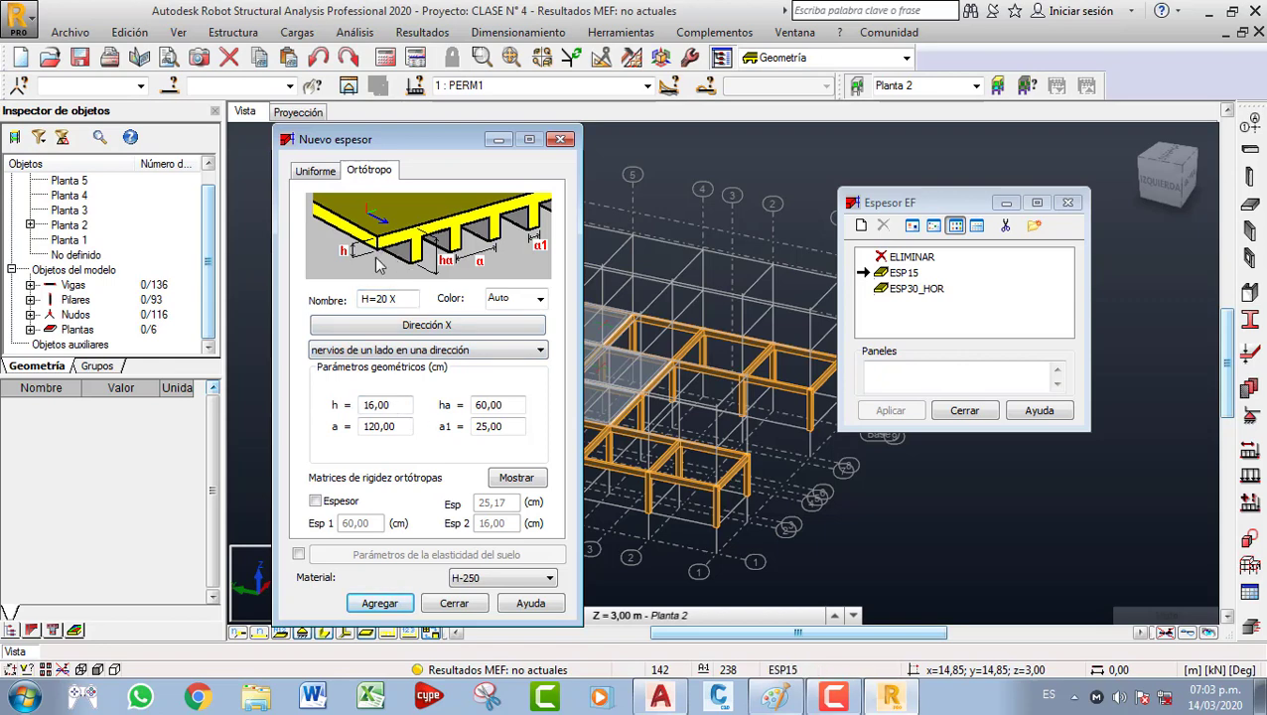
pyautogui.doubleClick(365, 406)
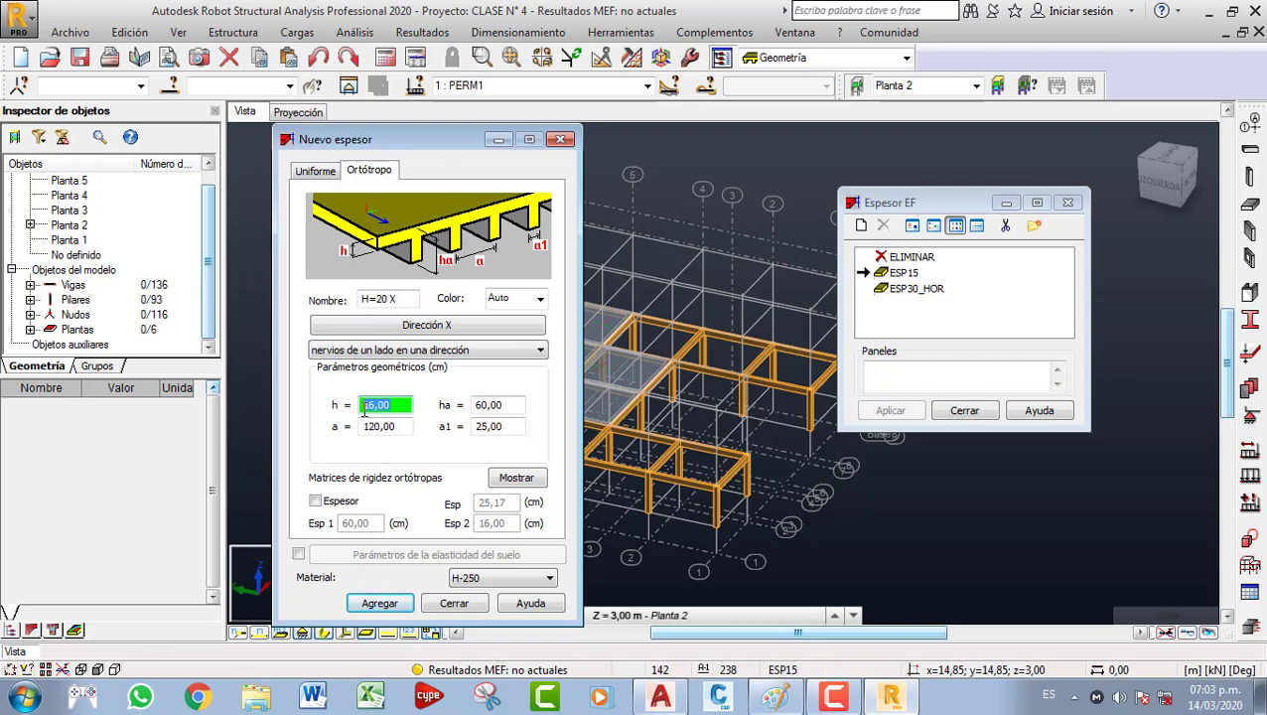
pyautogui.write('5')
pyautogui.doubleClick(397, 426)
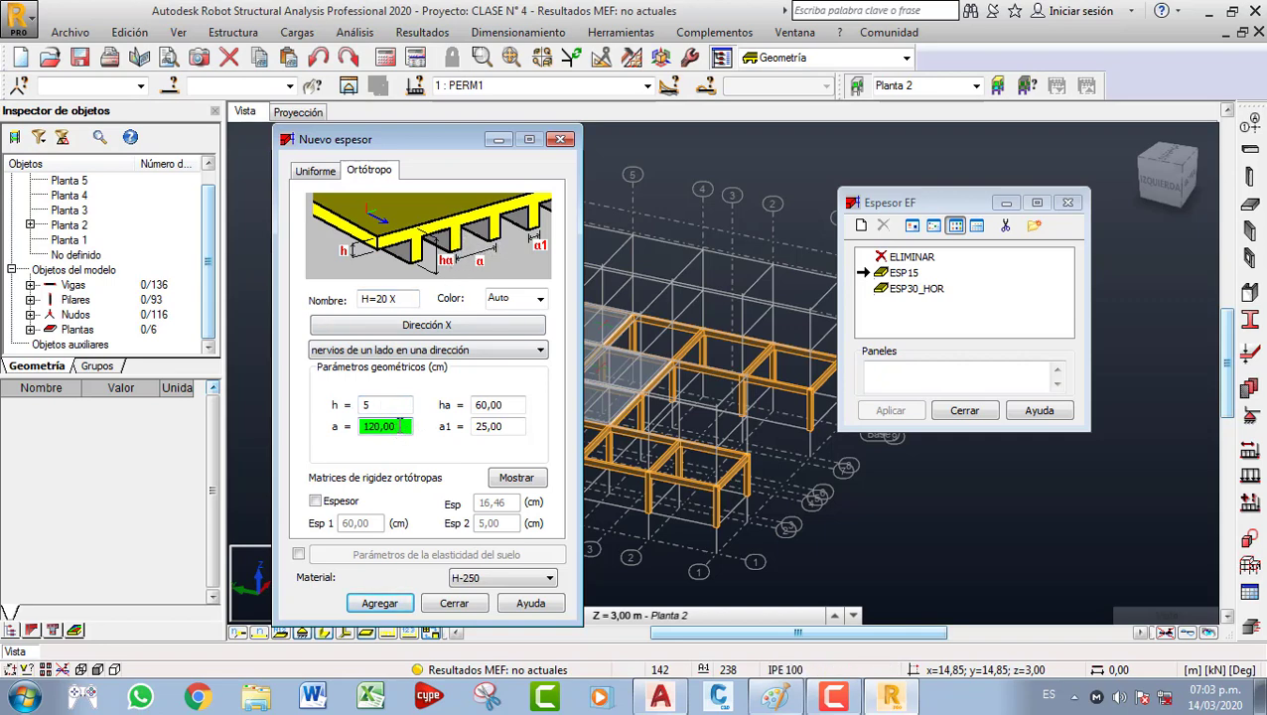
pyautogui.moveTo(400, 425); pyautogui.dragTo(353, 427)
pyautogui.write('50')
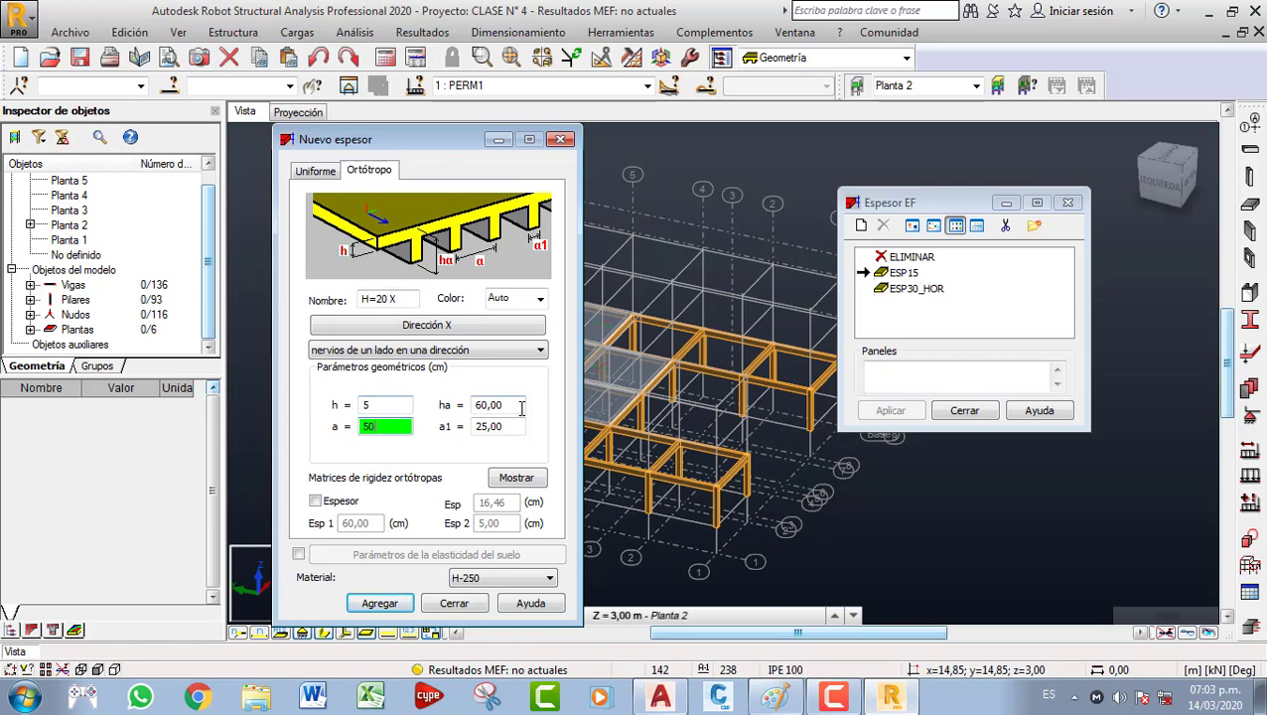
# Set the total rib height ha to 20 cm and the rib width a1 to 10 cm.
pyautogui.press('Tab')
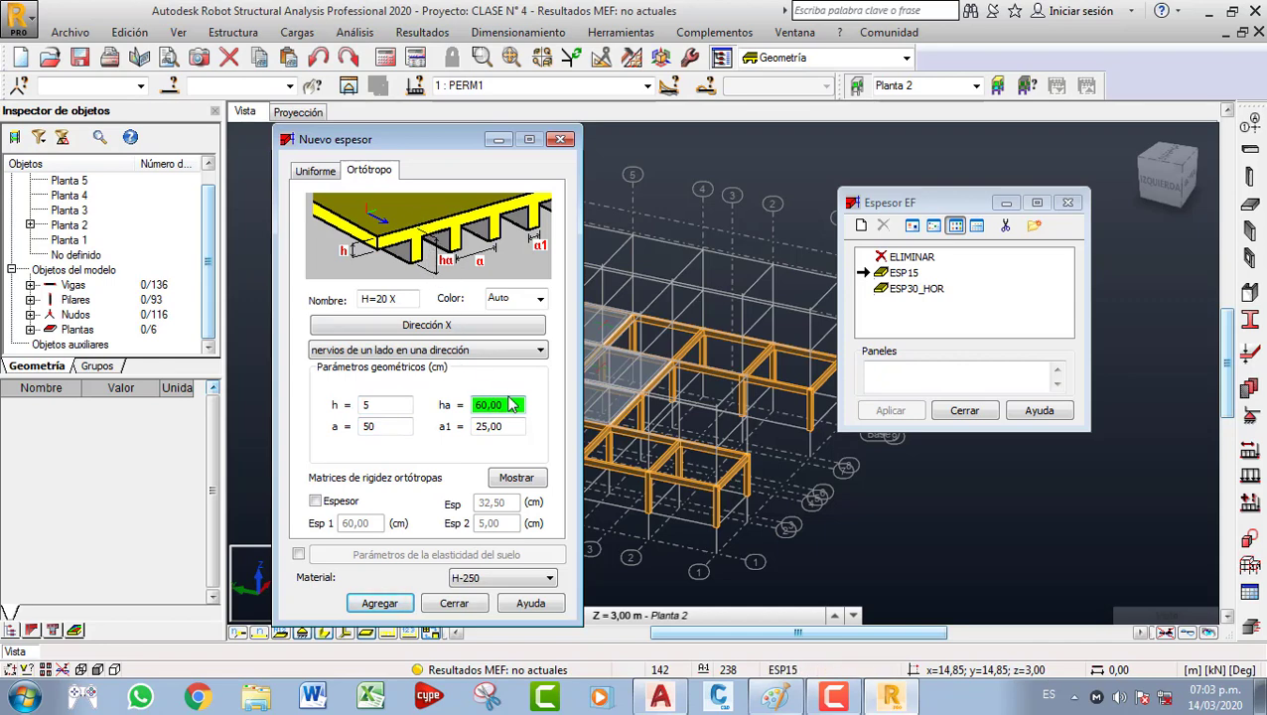
pyautogui.moveTo(514, 405); pyautogui.dragTo(474, 407)
pyautogui.write('20')
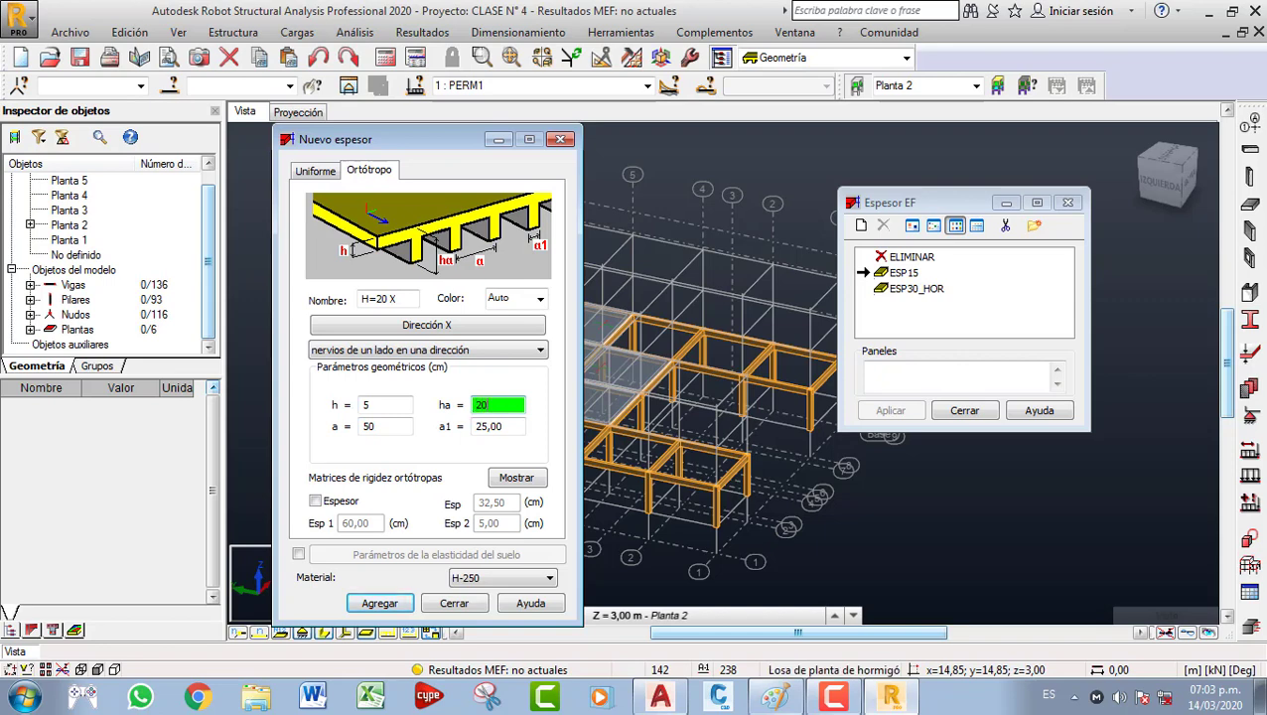
pyautogui.click(516, 429)
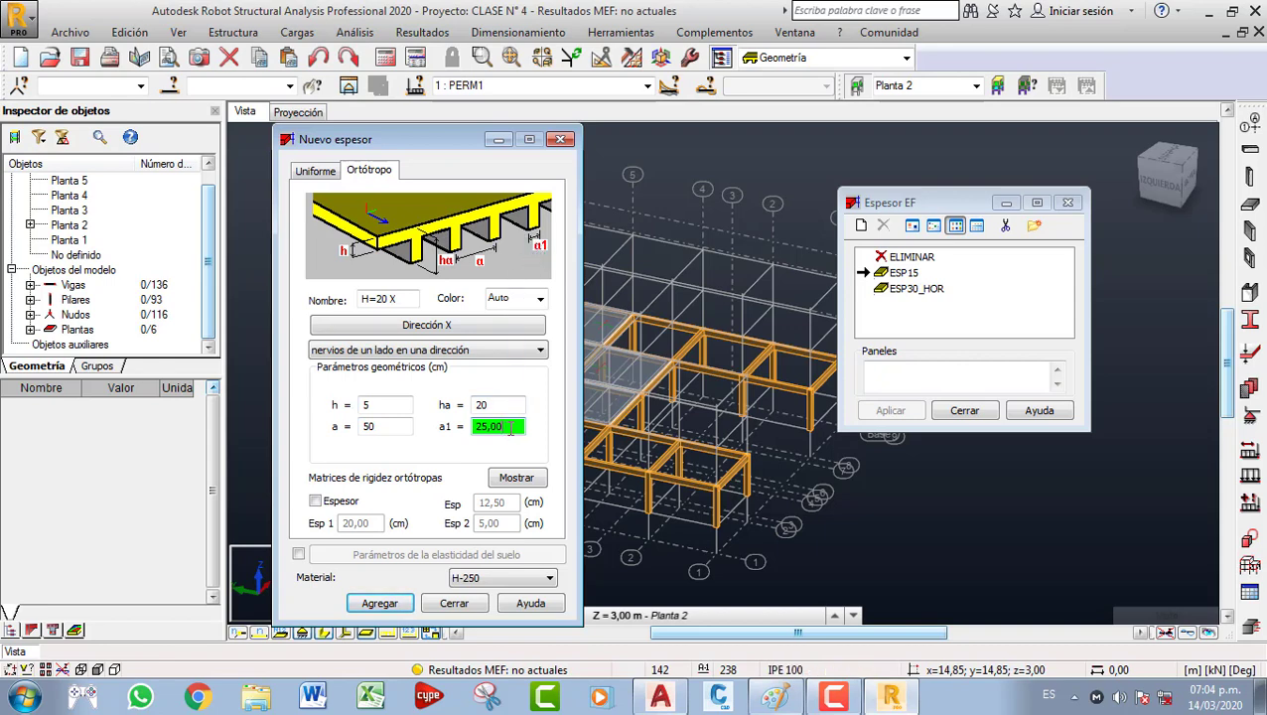
pyautogui.moveTo(510, 429); pyautogui.dragTo(470, 439)
pyautogui.write('10')
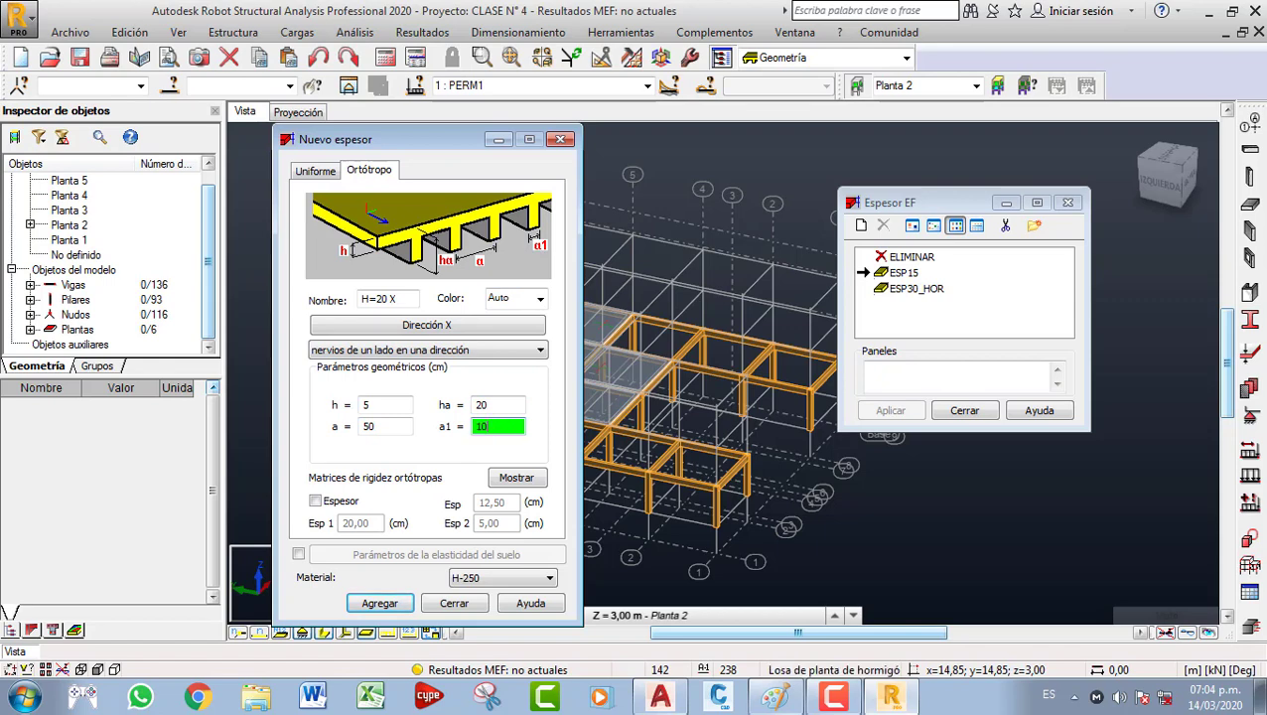
# Switch to Paint, draw a dimension labelled 12 cm below the joist profile and add black strokes above the joist near the green line.
pyautogui.click(774, 697)
pyautogui.moveTo(497, 433)
pyautogui.mouseDown()
pyautogui.moveTo(502, 449)
pyautogui.moveTo(584, 442)
pyautogui.moveTo(501, 460)
pyautogui.moveTo(522, 510)
pyautogui.moveTo(540, 486)
pyautogui.moveTo(572, 513)
pyautogui.moveTo(613, 500)
pyautogui.moveTo(644, 513)
pyautogui.mouseUp()
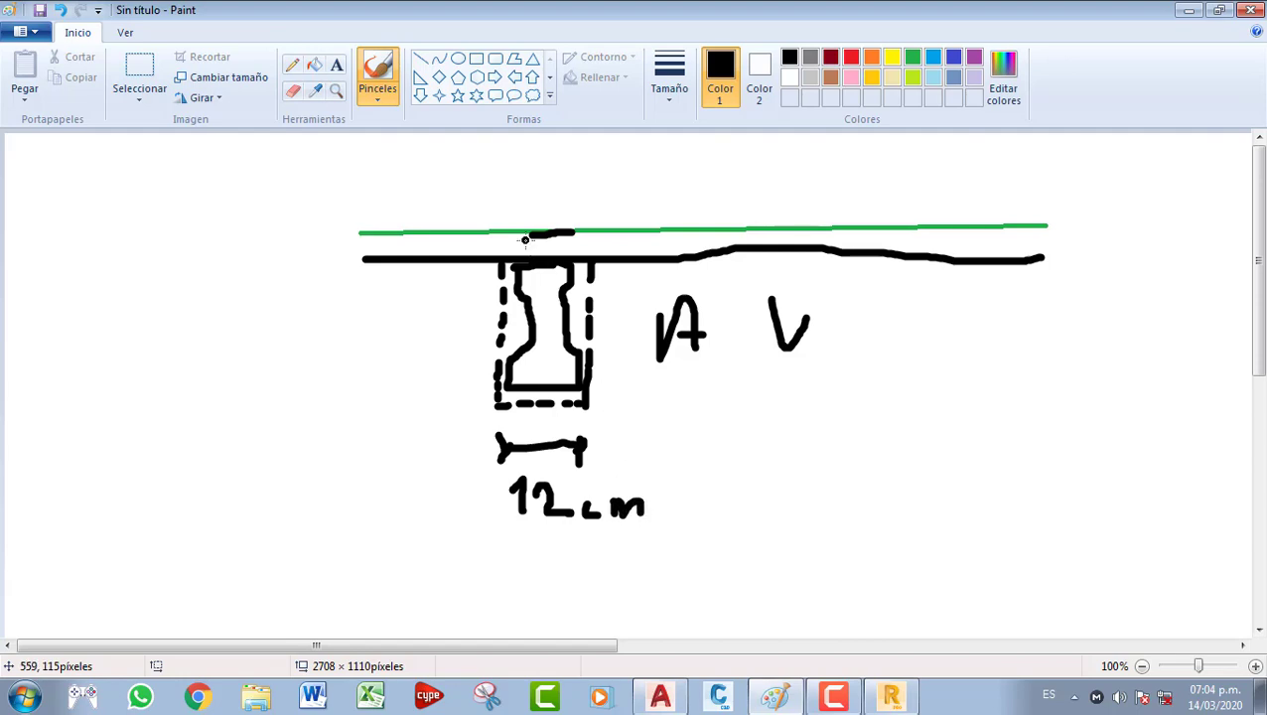
pyautogui.moveTo(532, 182)
pyautogui.mouseDown()
pyautogui.moveTo(533, 219)
pyautogui.moveTo(608, 207)
pyautogui.moveTo(626, 216)
pyautogui.mouseUp()
# Switch back to Robot Structural Analysis and add the H=20 X thickness to the list of available thicknesses.
pyautogui.click(890, 695)
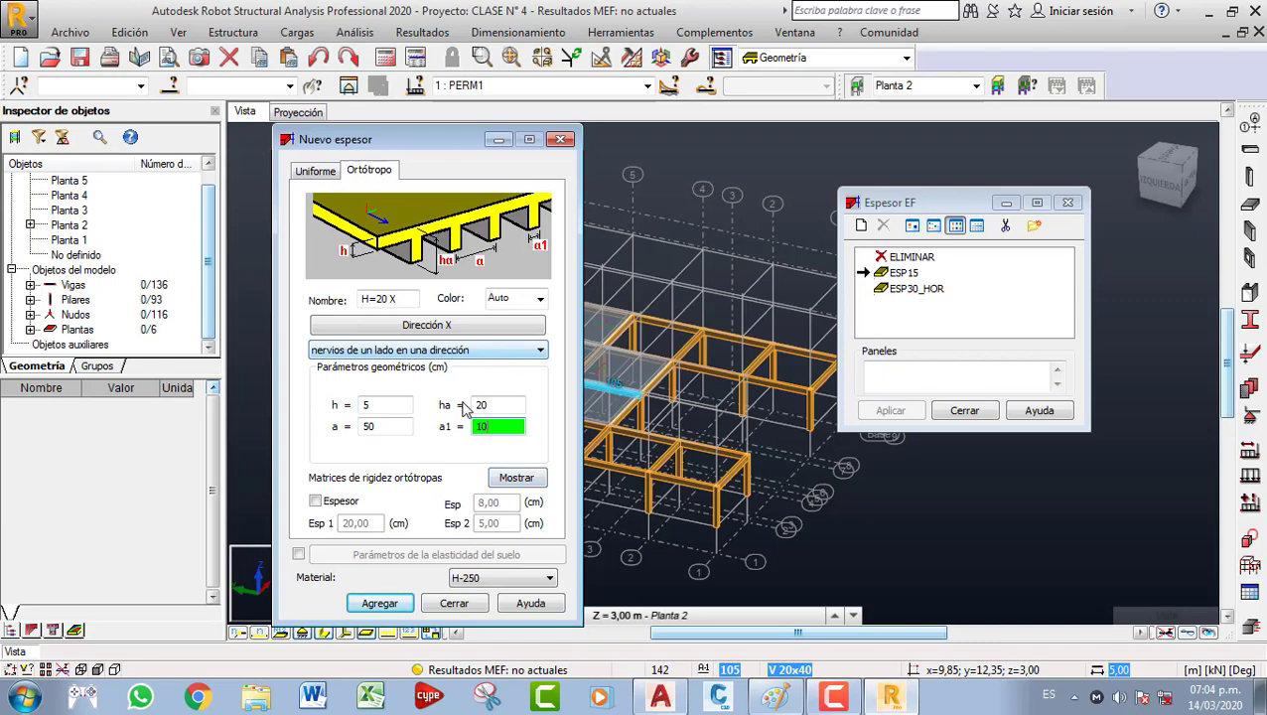
pyautogui.click(391, 608)
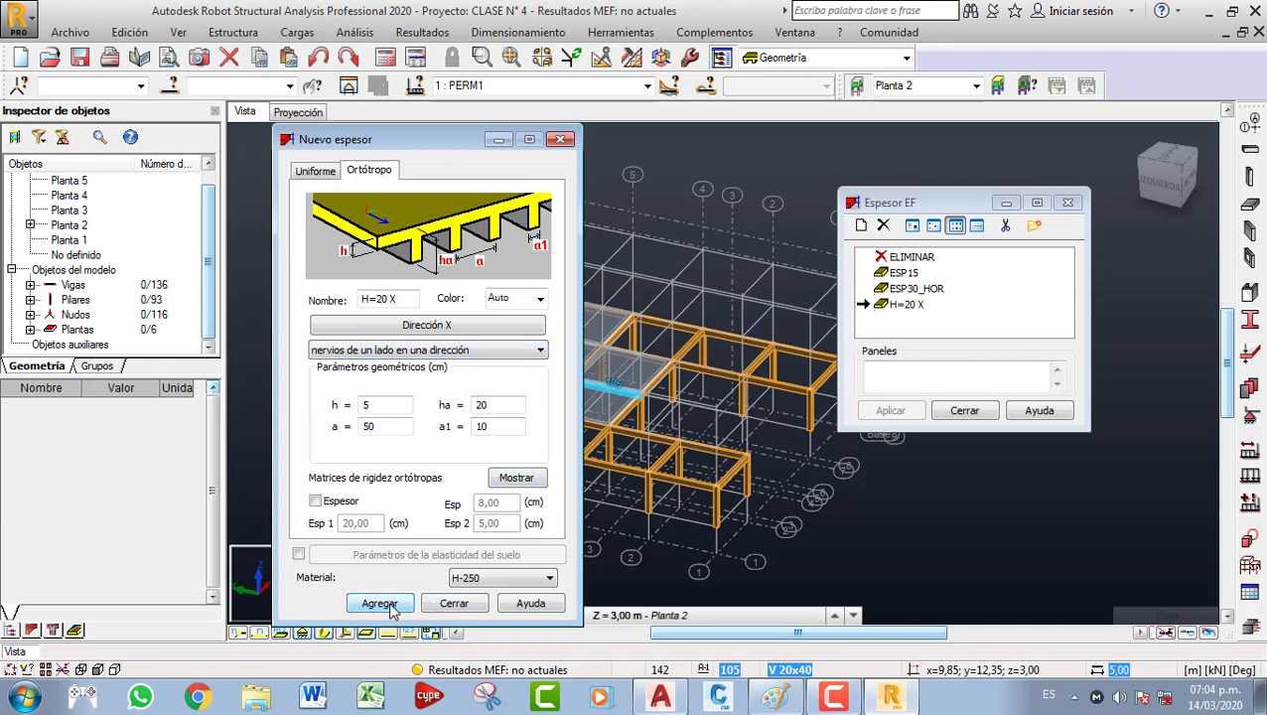
# Change the thickness name to H=20 Y and apply Según el eje Y as its orthotropy direction.
pyautogui.doubleClick(409, 302)
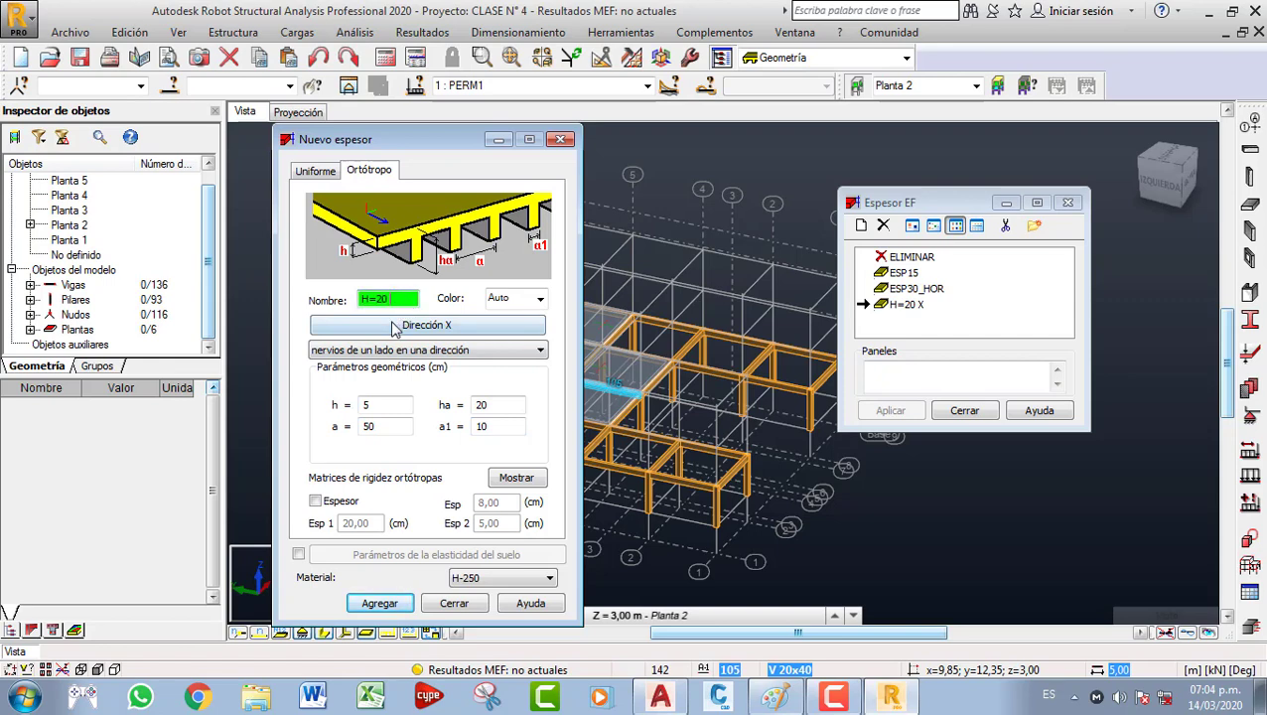
pyautogui.click(425, 328)
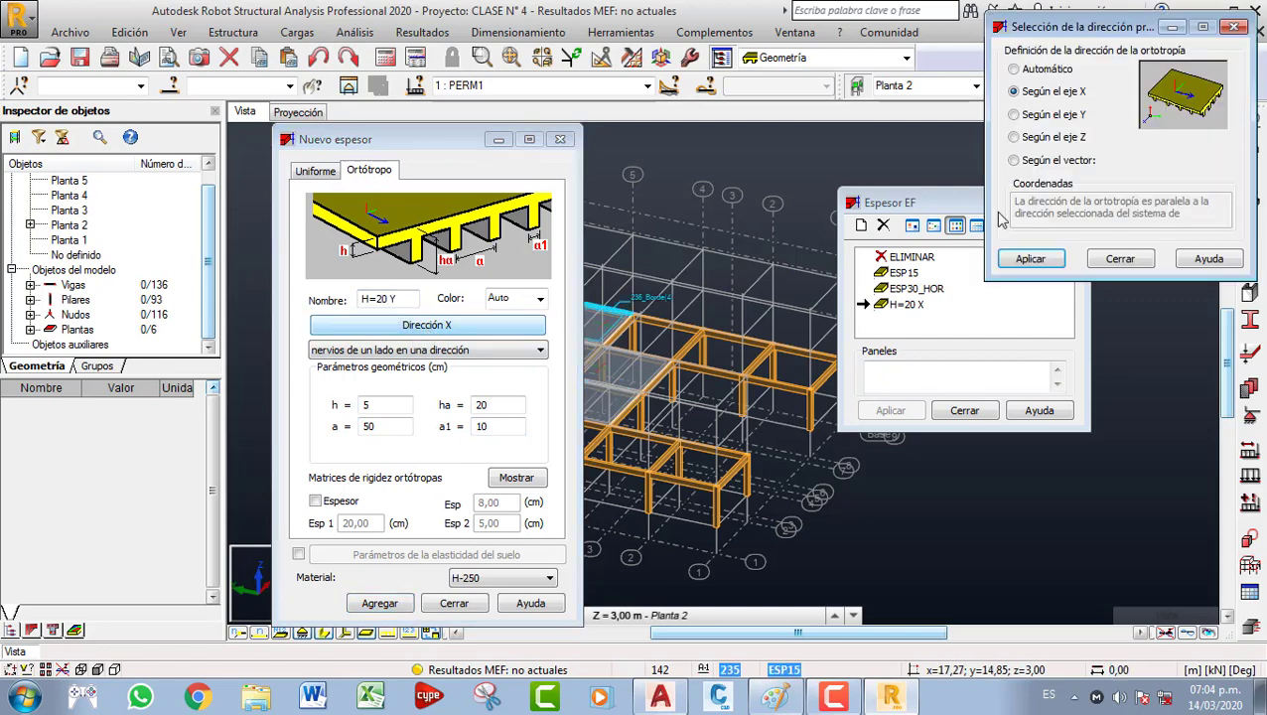
pyautogui.click(1068, 124)
pyautogui.click(1030, 258)
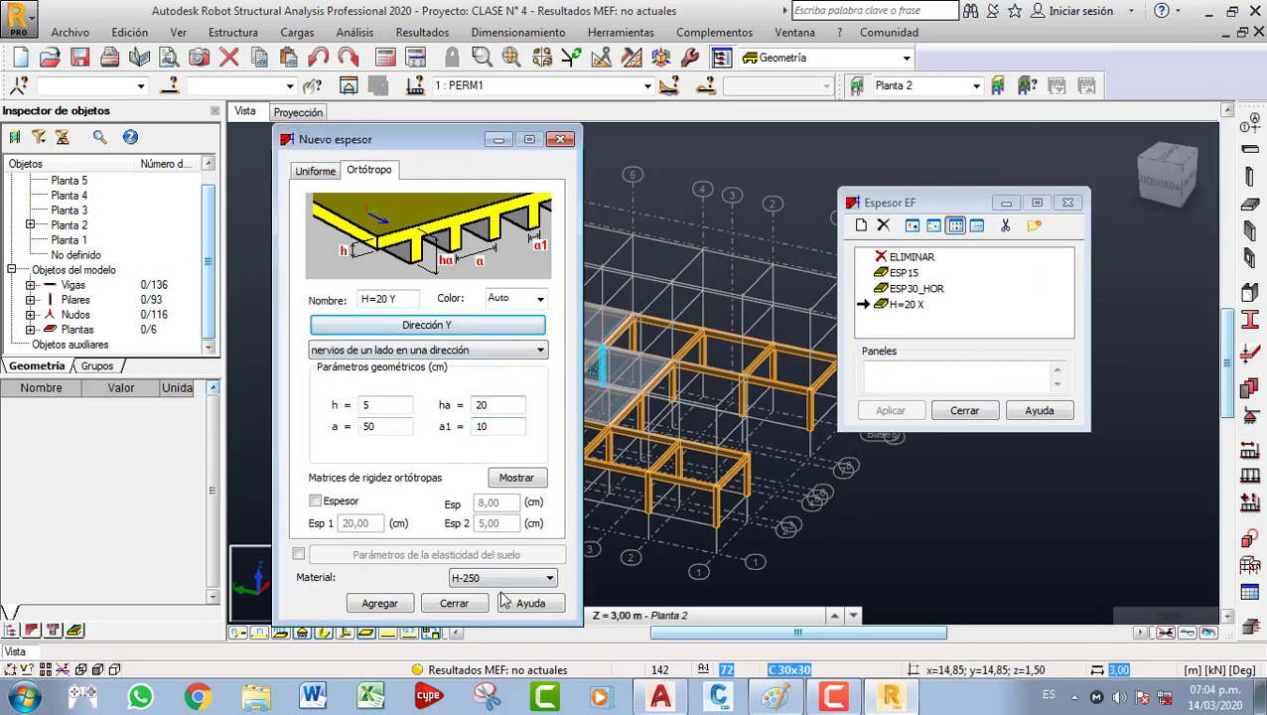
# Add the H=20 Y thickness to the list of available thicknesses and close the thickness definition.
pyautogui.click(398, 606)
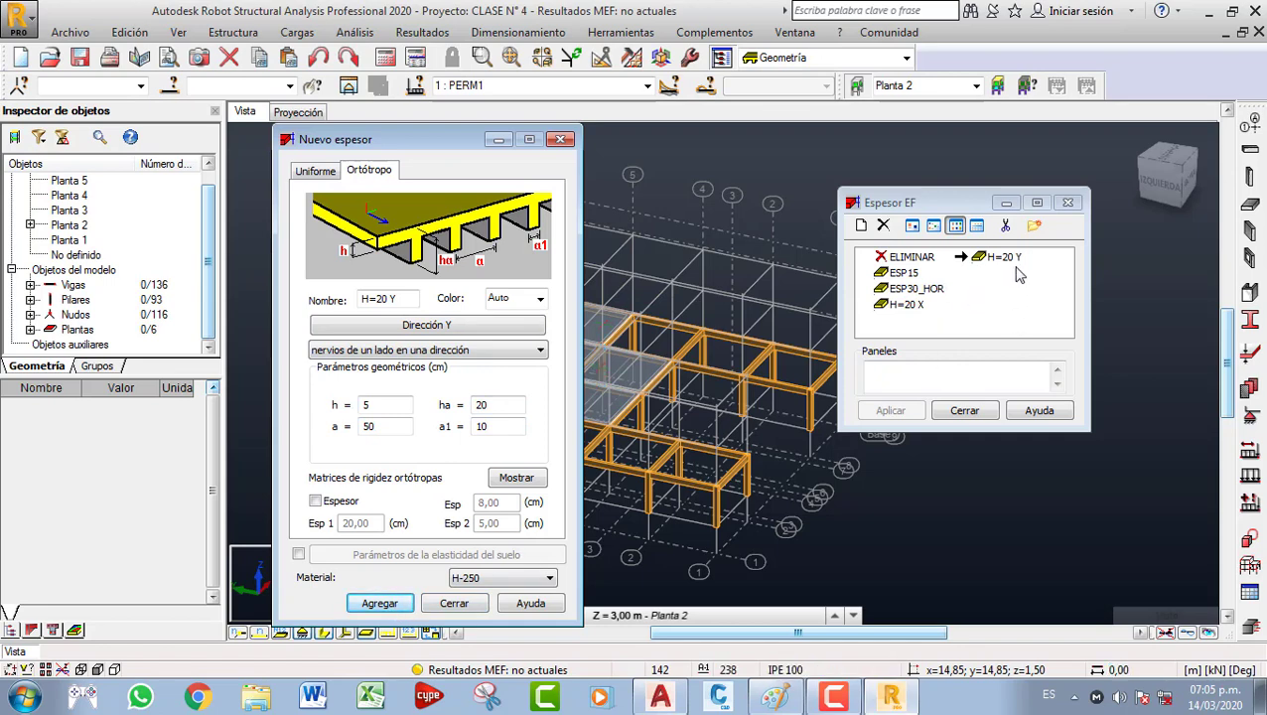
pyautogui.click(564, 139)
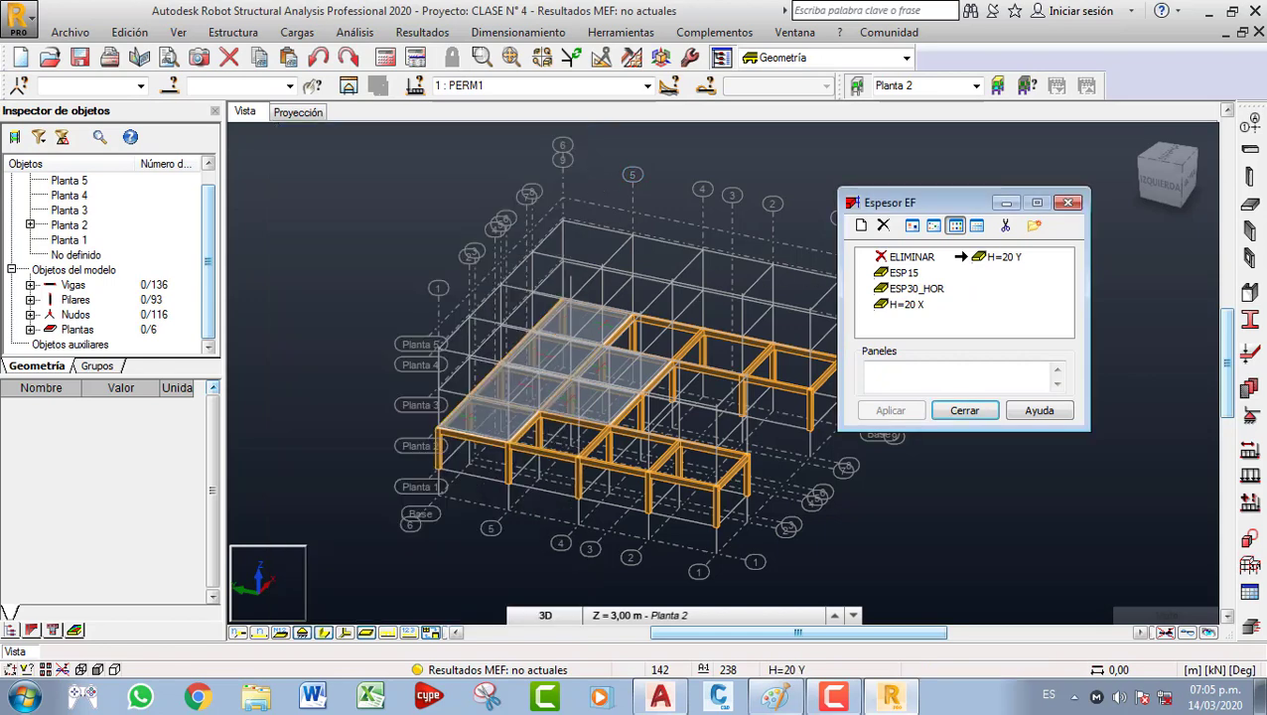
pyautogui.moveTo(772, 363); pyautogui.dragTo(735, 360, button='middle')
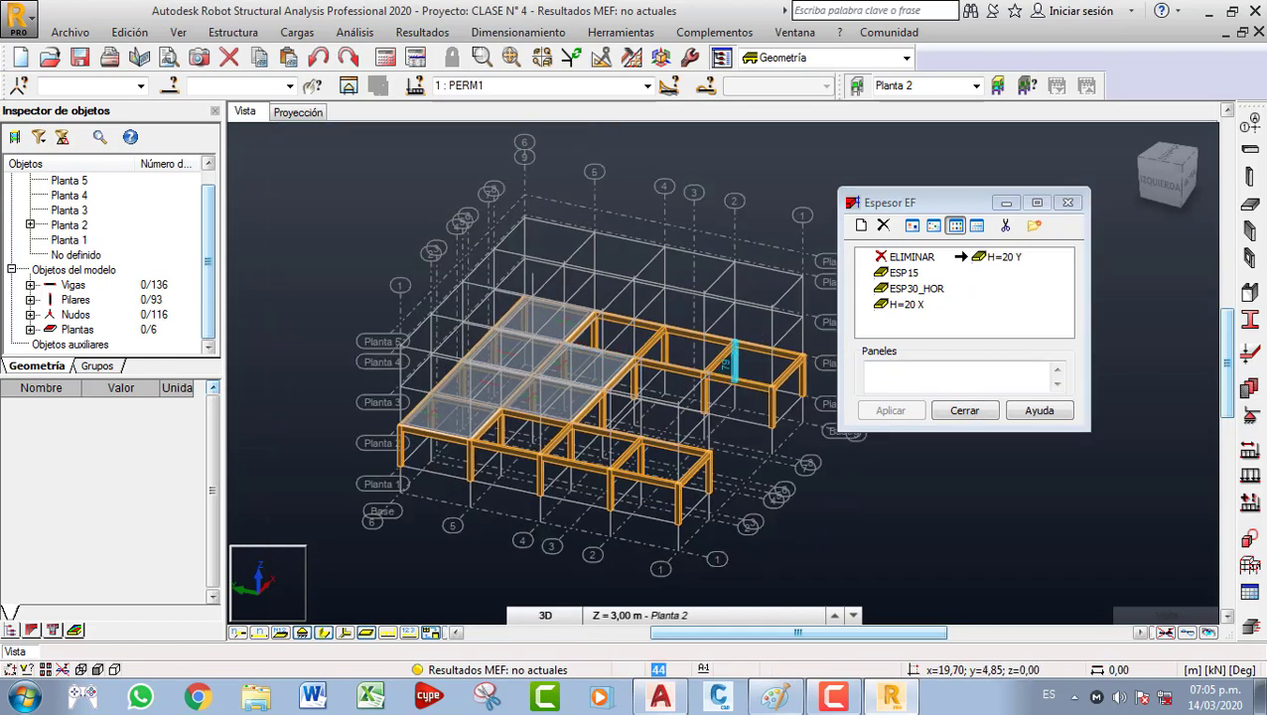
pyautogui.click(1067, 203)
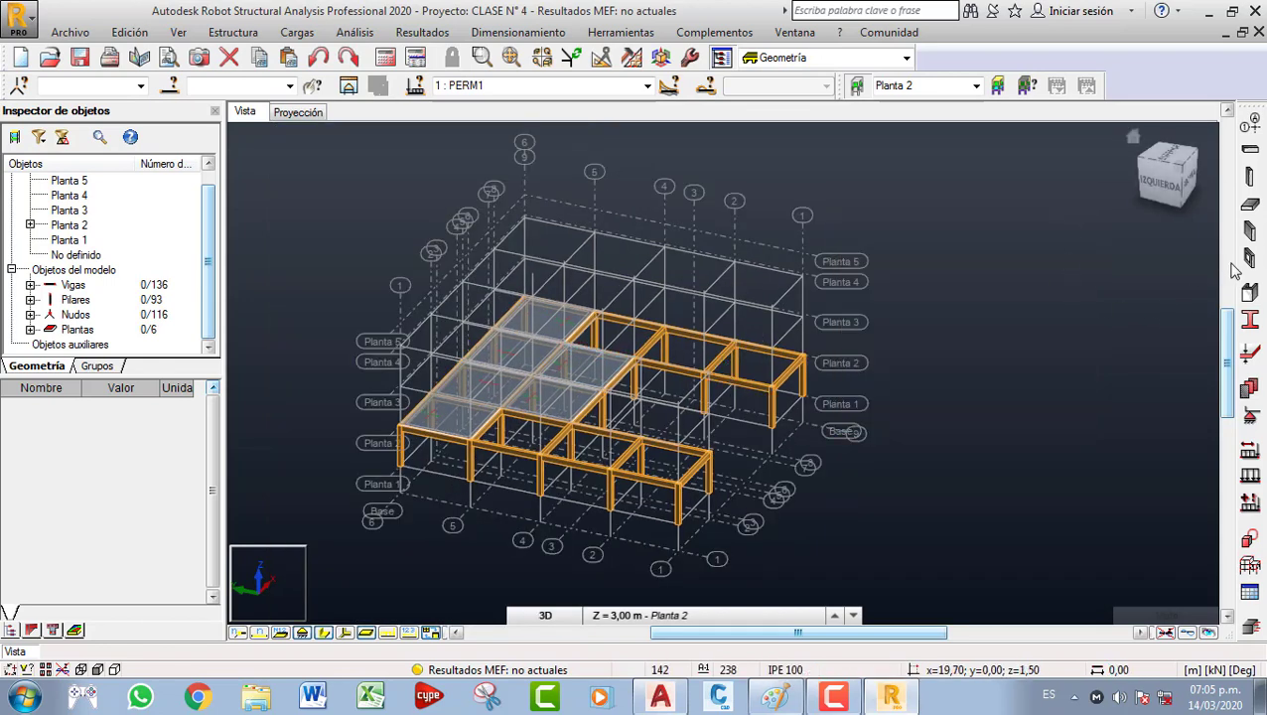
# Start a new floor slab and assign it the H=20 X thickness.
pyautogui.click(1255, 209)
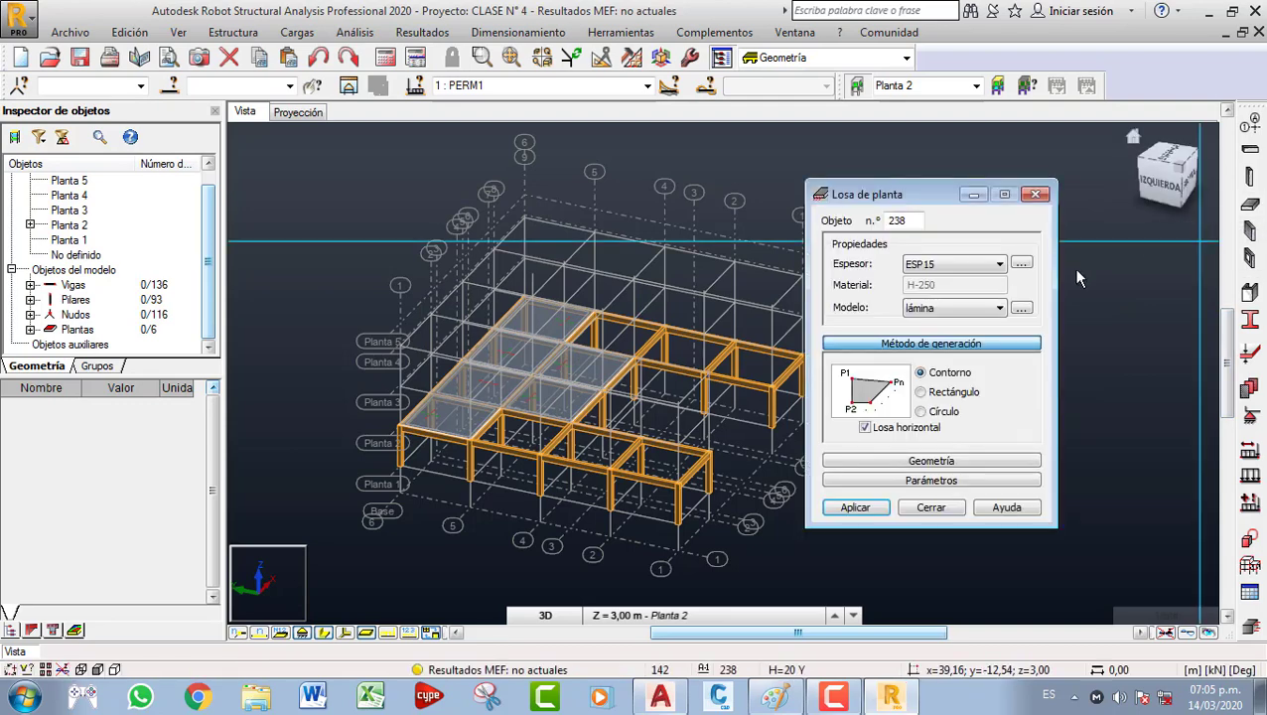
pyautogui.click(975, 264)
pyautogui.click(948, 306)
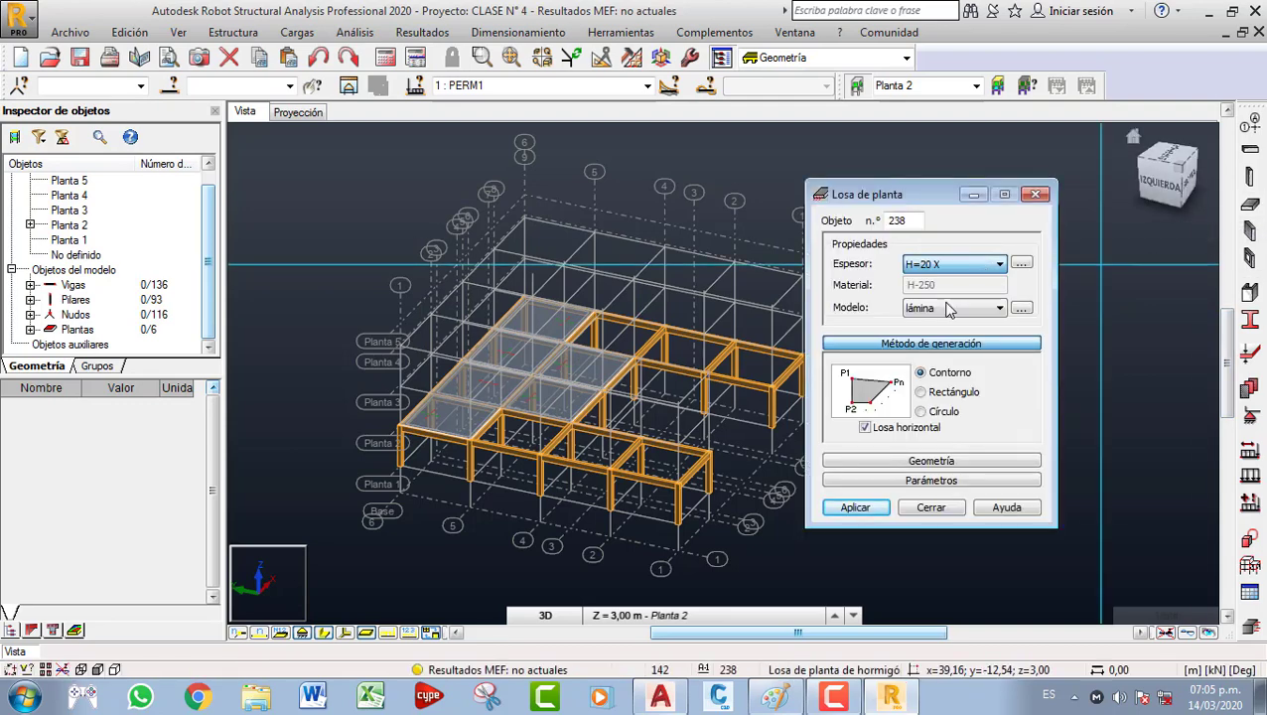
# Show the plan projection of Planta 3 at Z = 6,00 m with the whole beam grid in view.
pyautogui.click(287, 112)
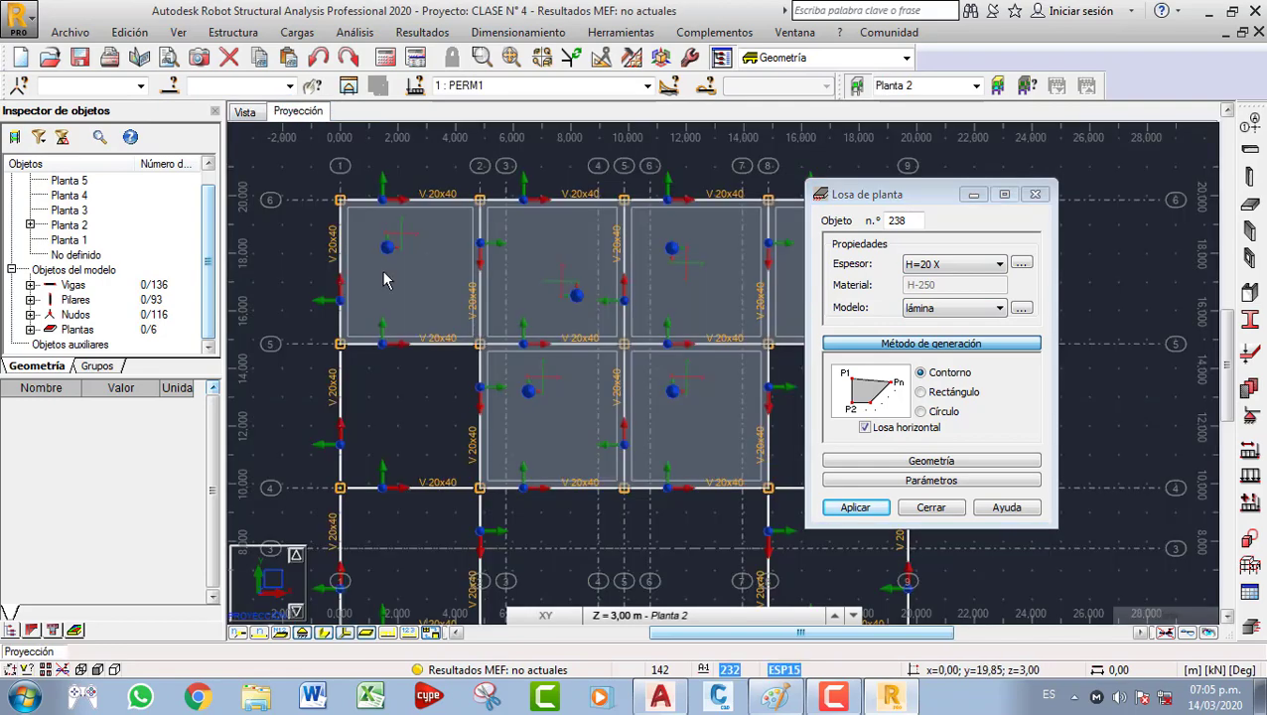
pyautogui.click(657, 614)
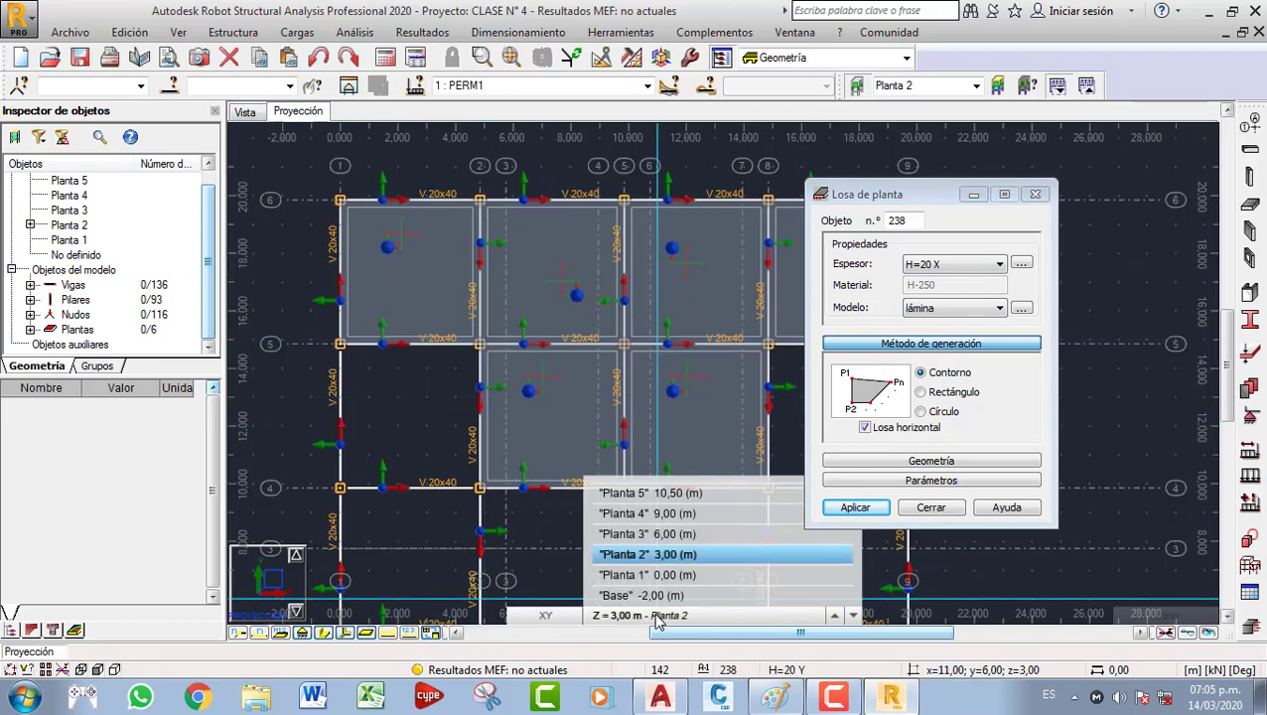
pyautogui.click(674, 537)
pyautogui.scroll(-1, 654, 483)
pyautogui.moveTo(650, 481); pyautogui.dragTo(546, 360, button='middle')
pyautogui.scroll(-1, 552, 351)
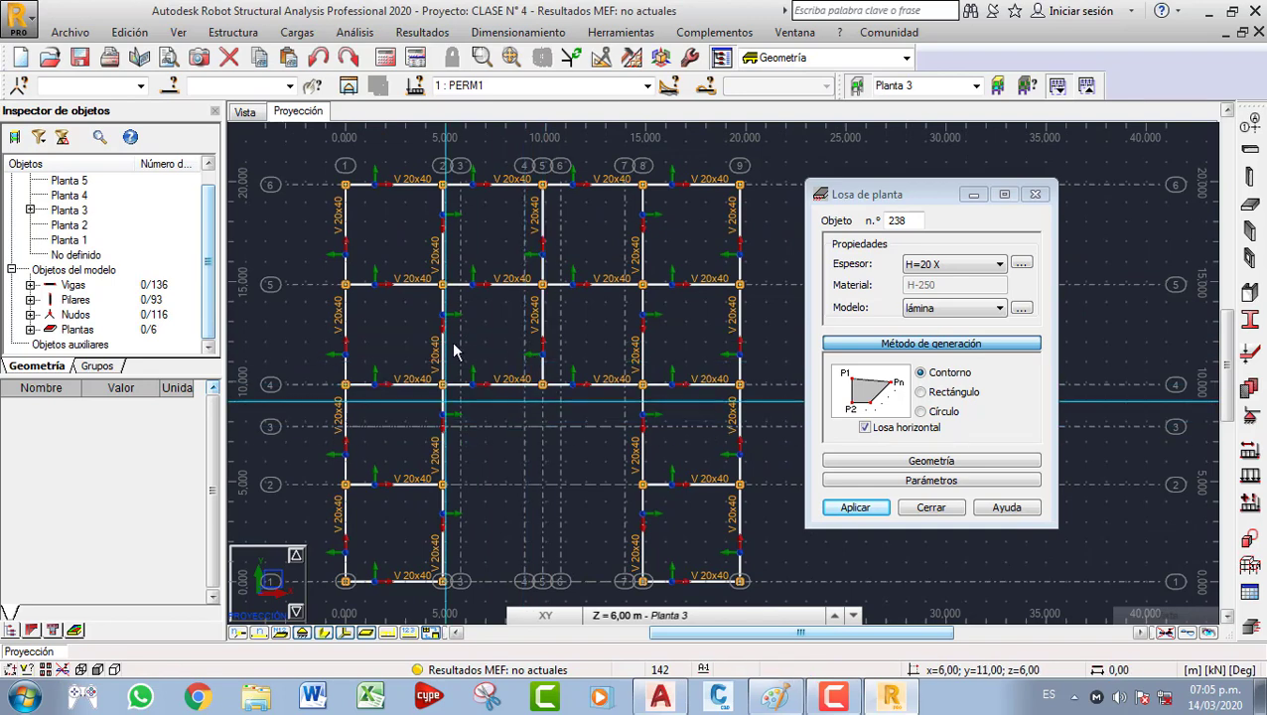
# Check the H=20 X thickness definition and set the slab's calculation model to tablero unidireccional.
pyautogui.click(1022, 266)
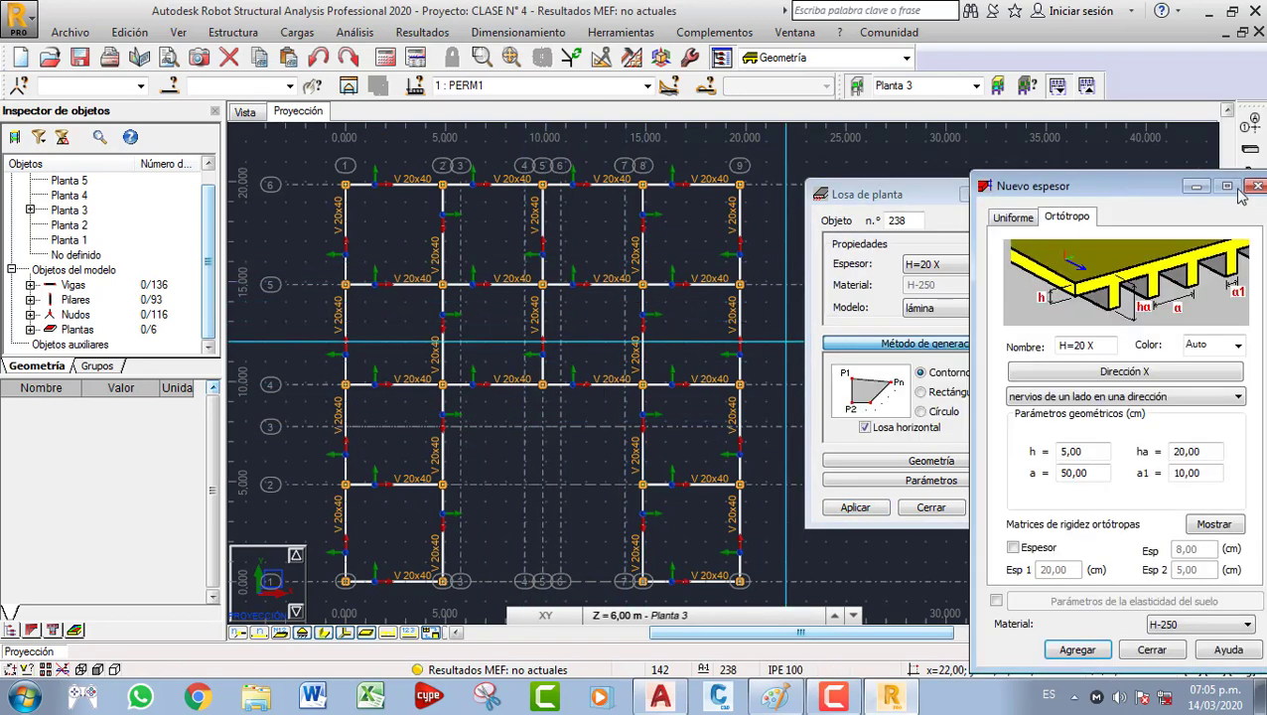
pyautogui.click(1256, 187)
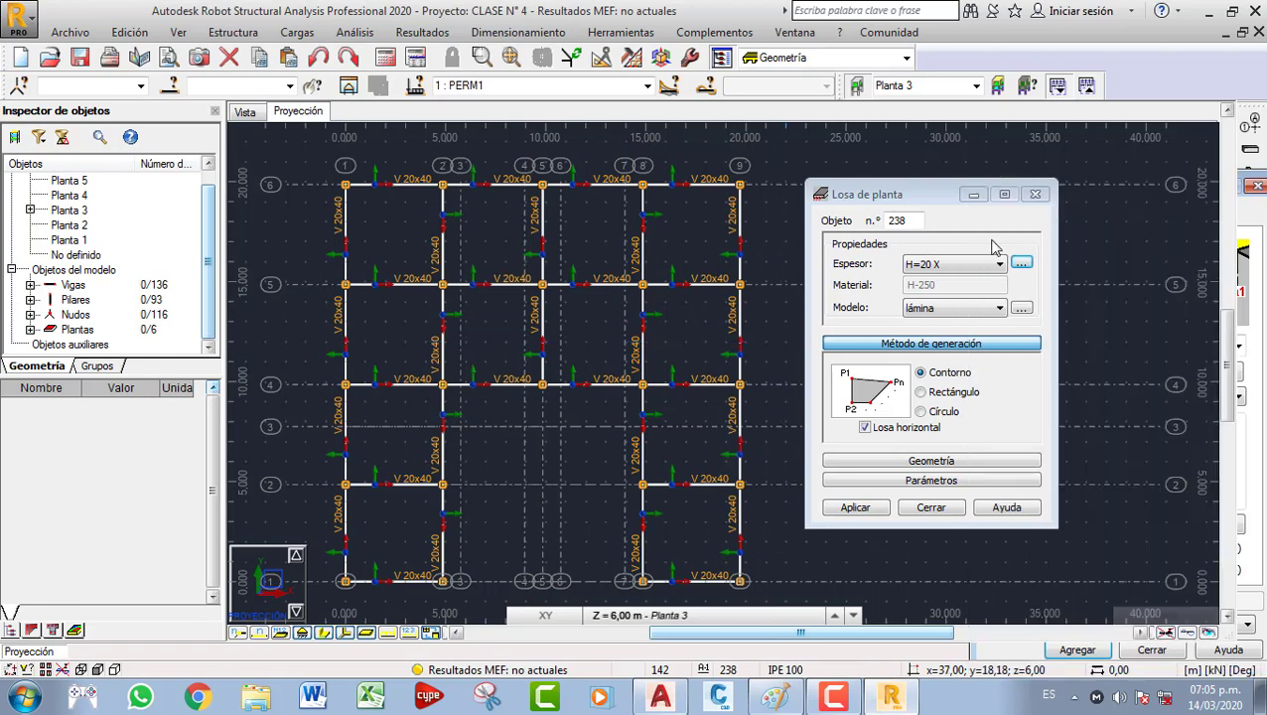
pyautogui.click(996, 308)
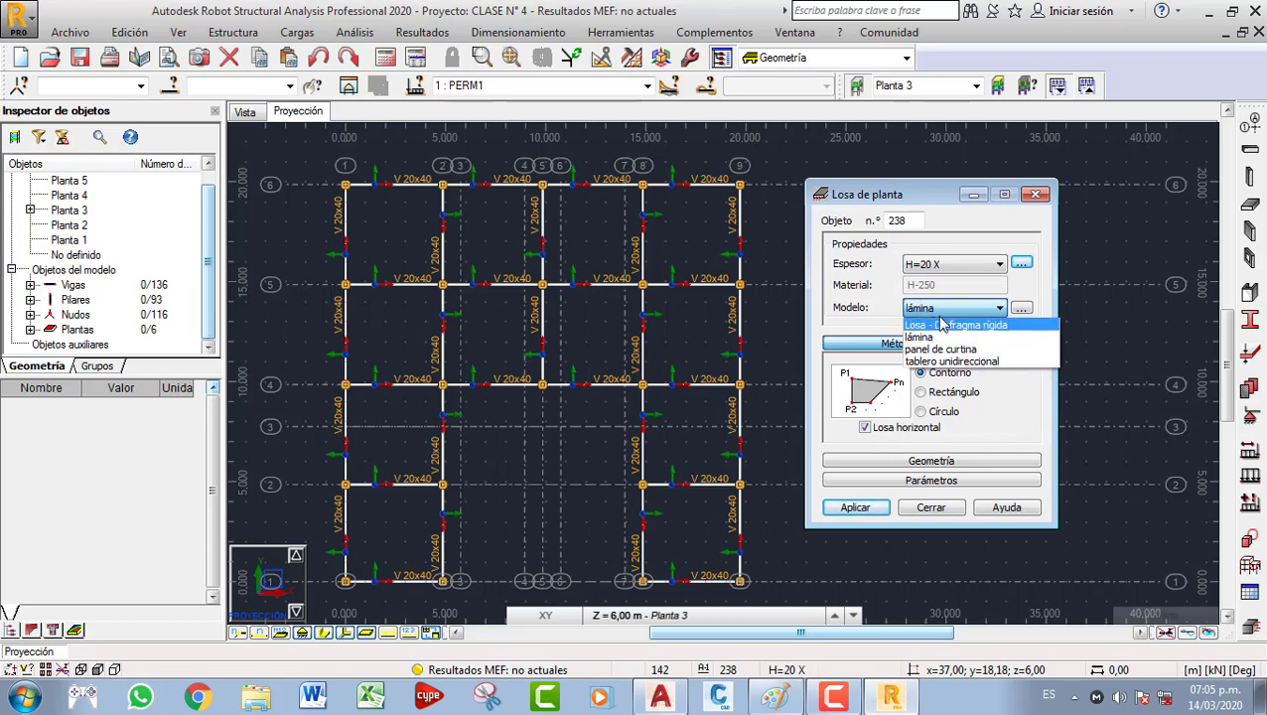
pyautogui.click(963, 361)
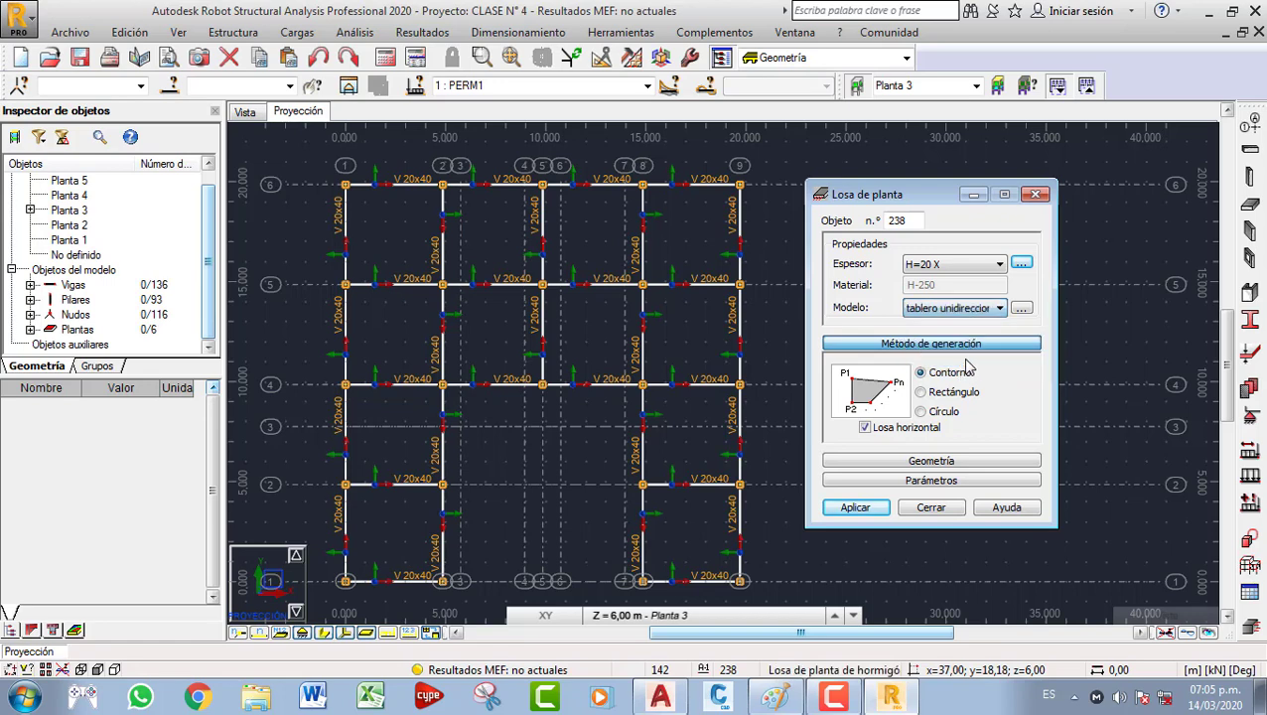
# Review the tablero unidireccional model's finite element type and its one- and two-direction load transfer options without saving changes.
pyautogui.click(1022, 312)
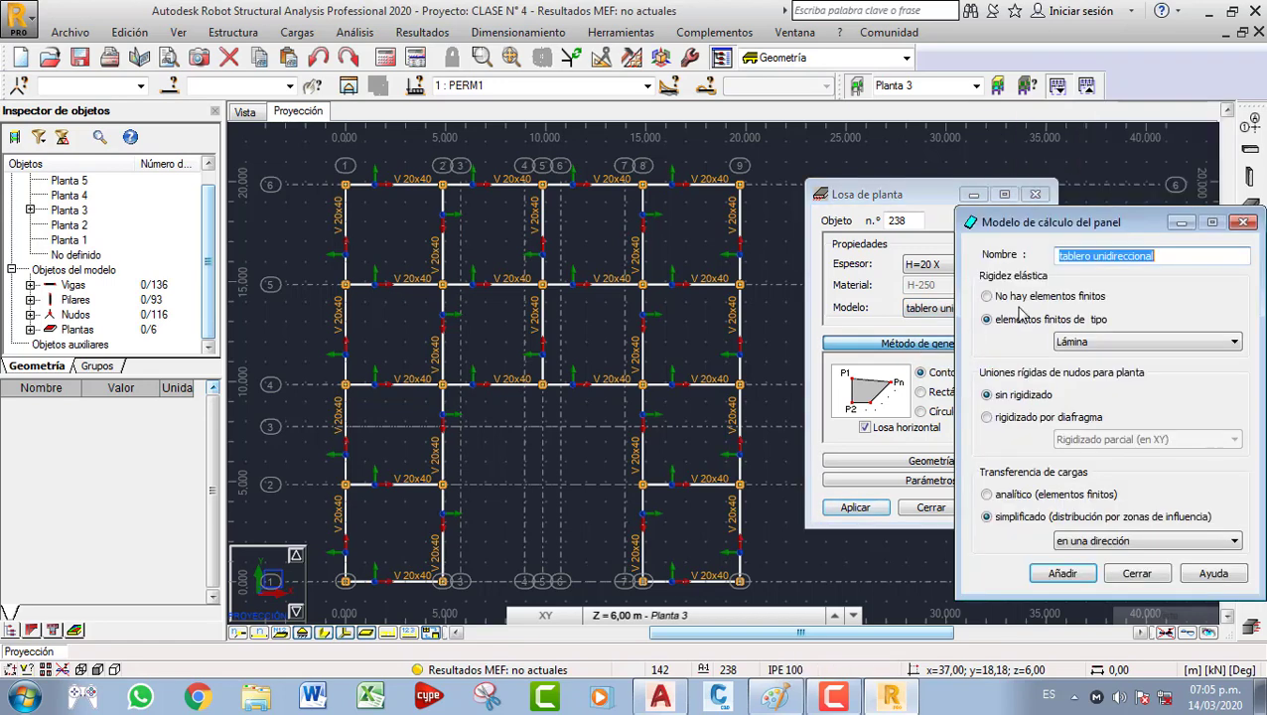
pyautogui.moveTo(1039, 222); pyautogui.dragTo(464, 159)
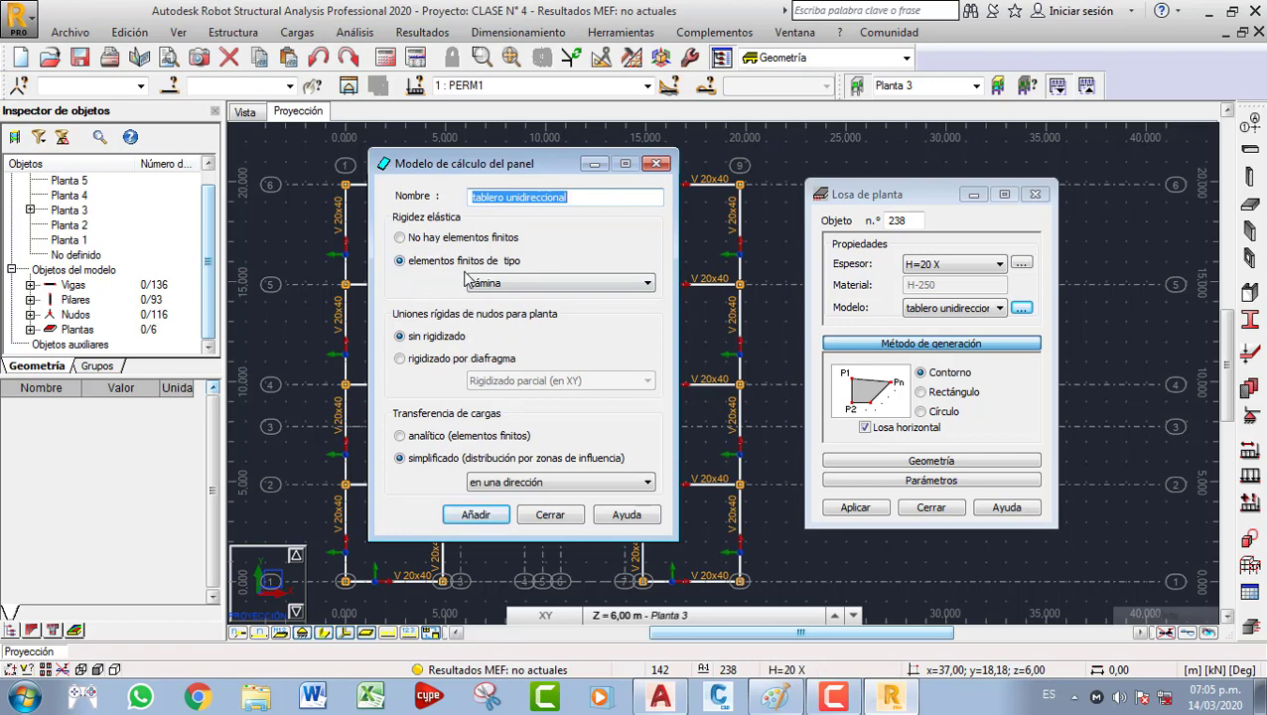
pyautogui.click(533, 284)
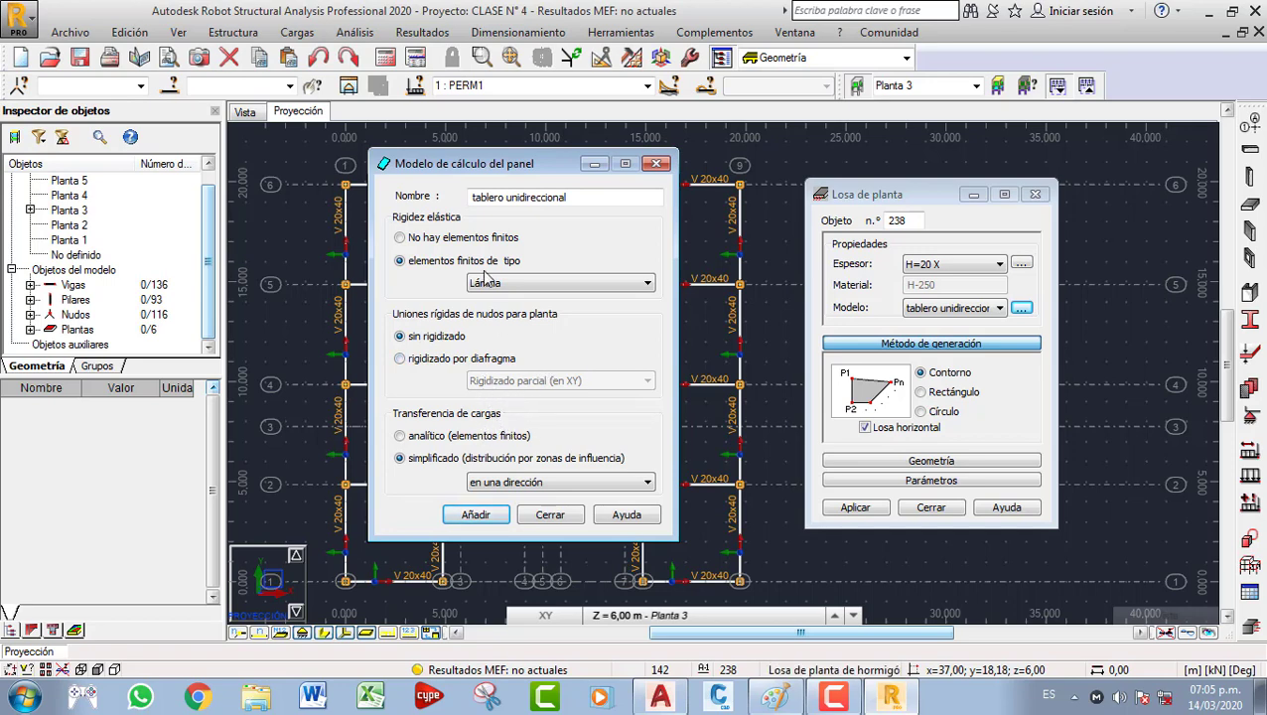
pyautogui.click(556, 486)
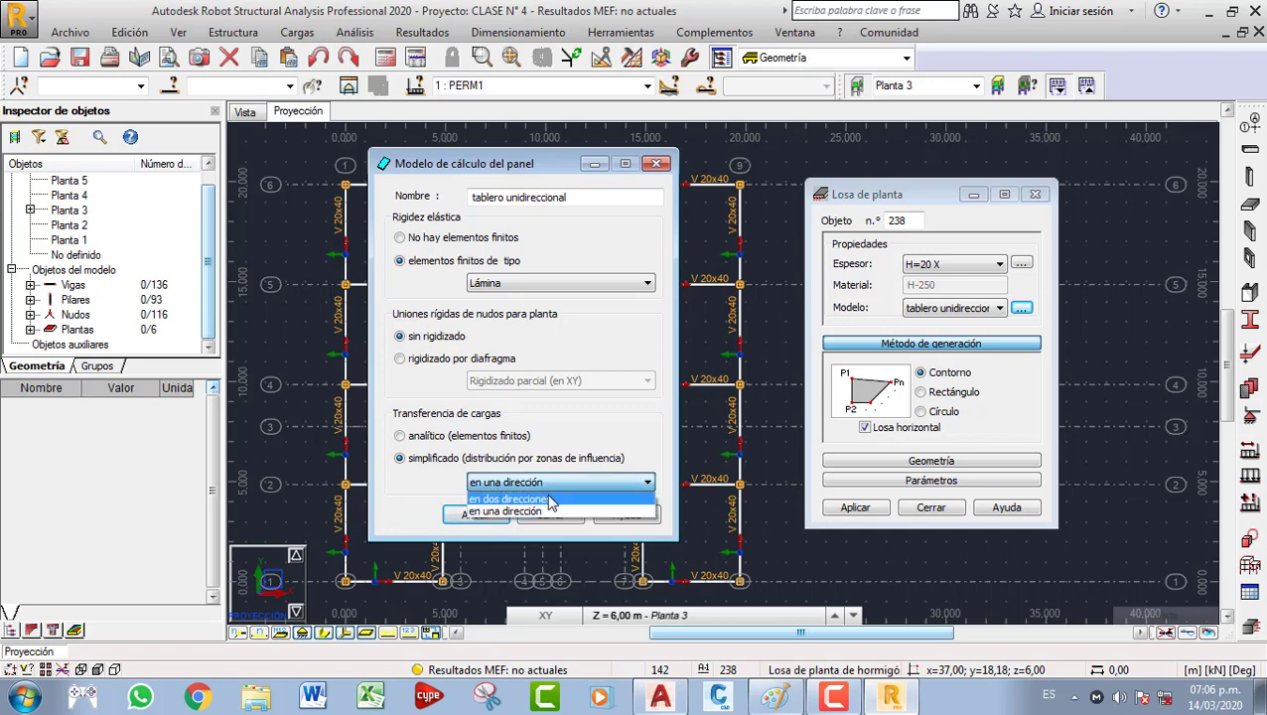
pyautogui.click(552, 498)
pyautogui.click(551, 481)
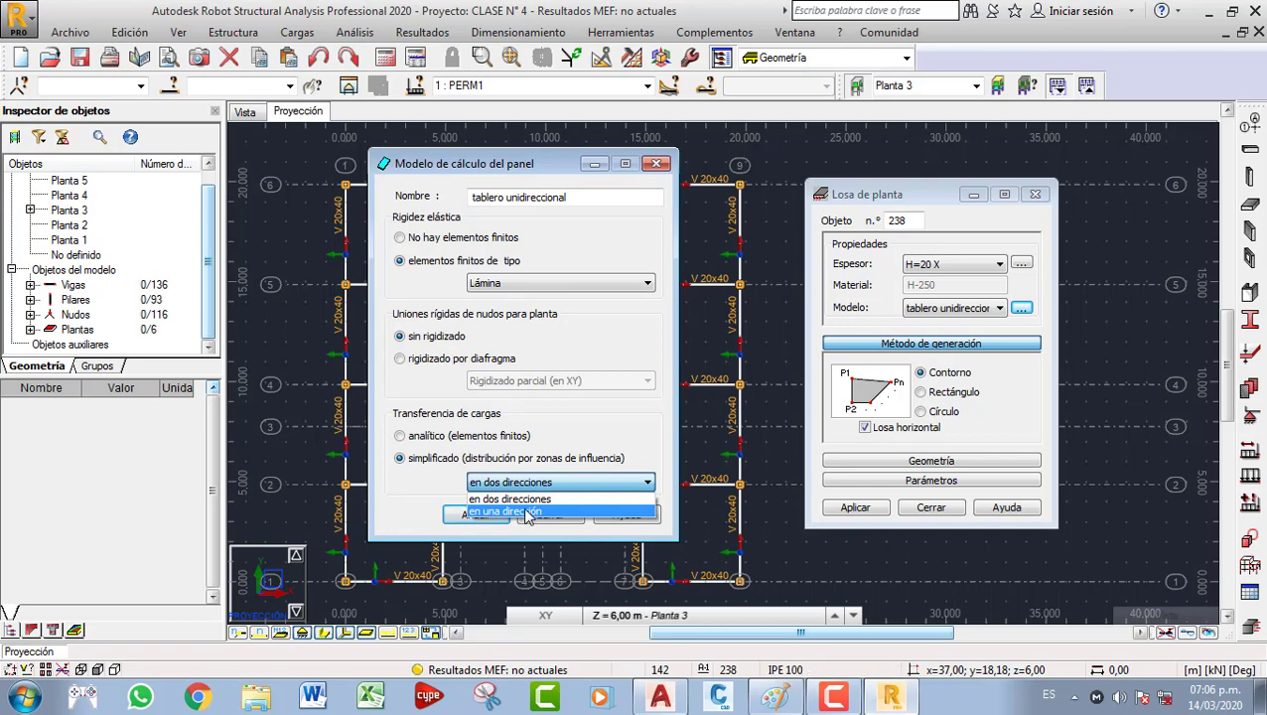
pyautogui.click(527, 512)
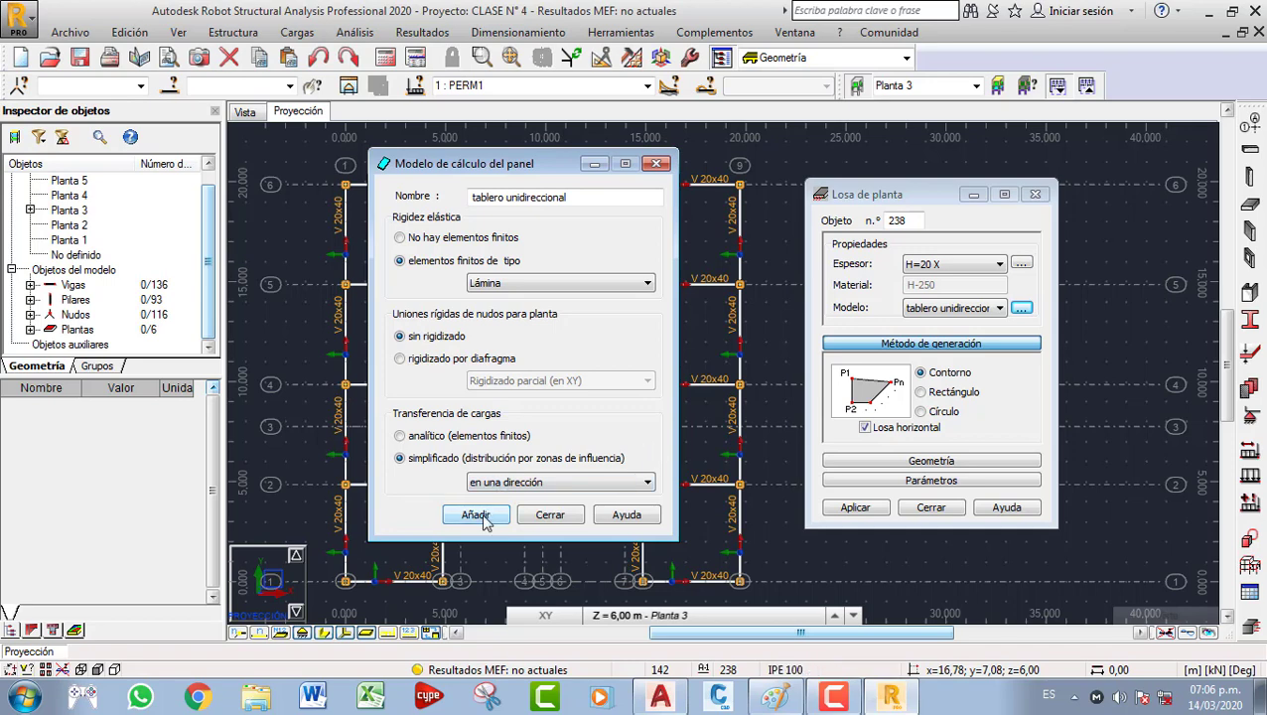
pyautogui.click(549, 514)
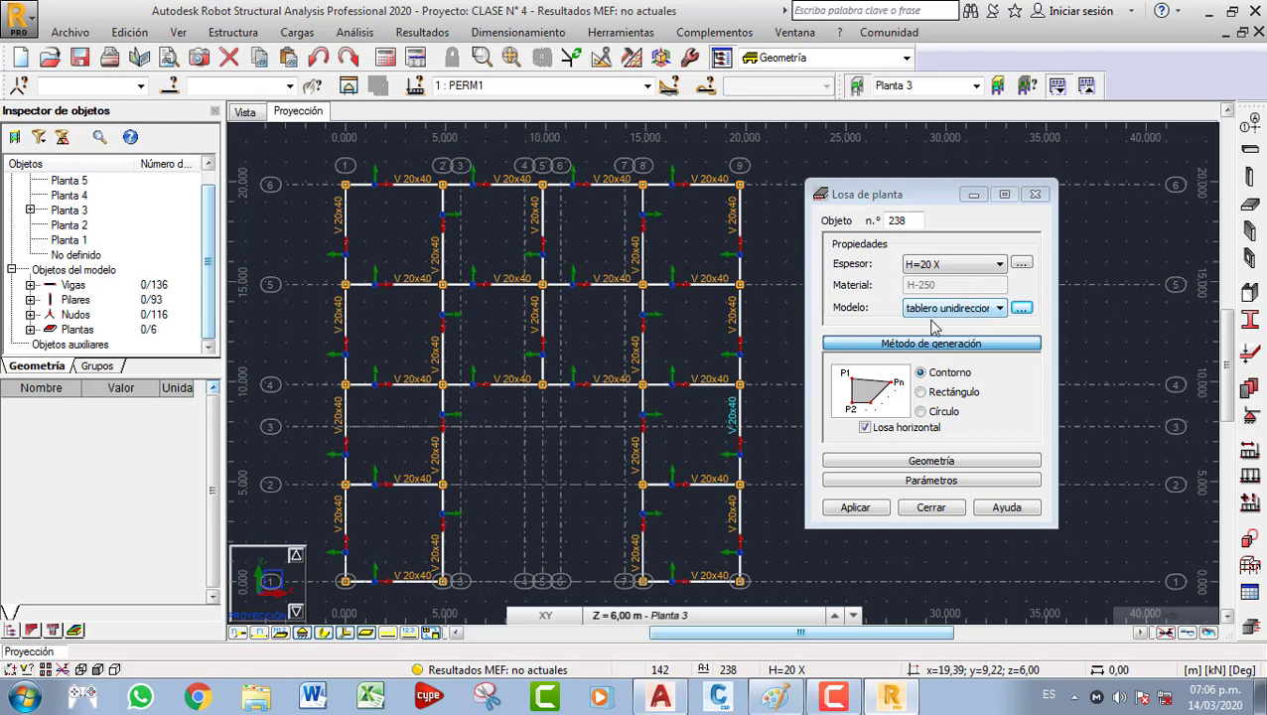
# Draw a rectangular slab on Planta 3 through the corner nodes of the bay between axes 1 and 2 in both directions.
pyautogui.click(922, 394)
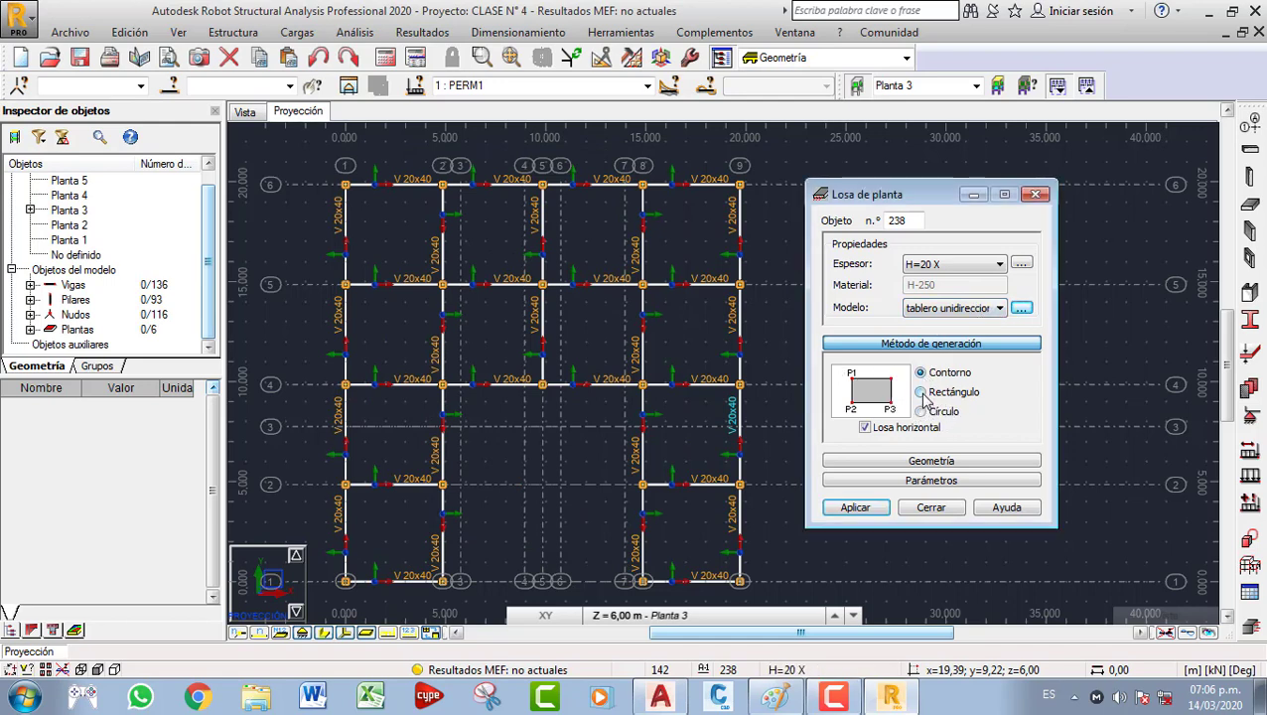
pyautogui.click(867, 512)
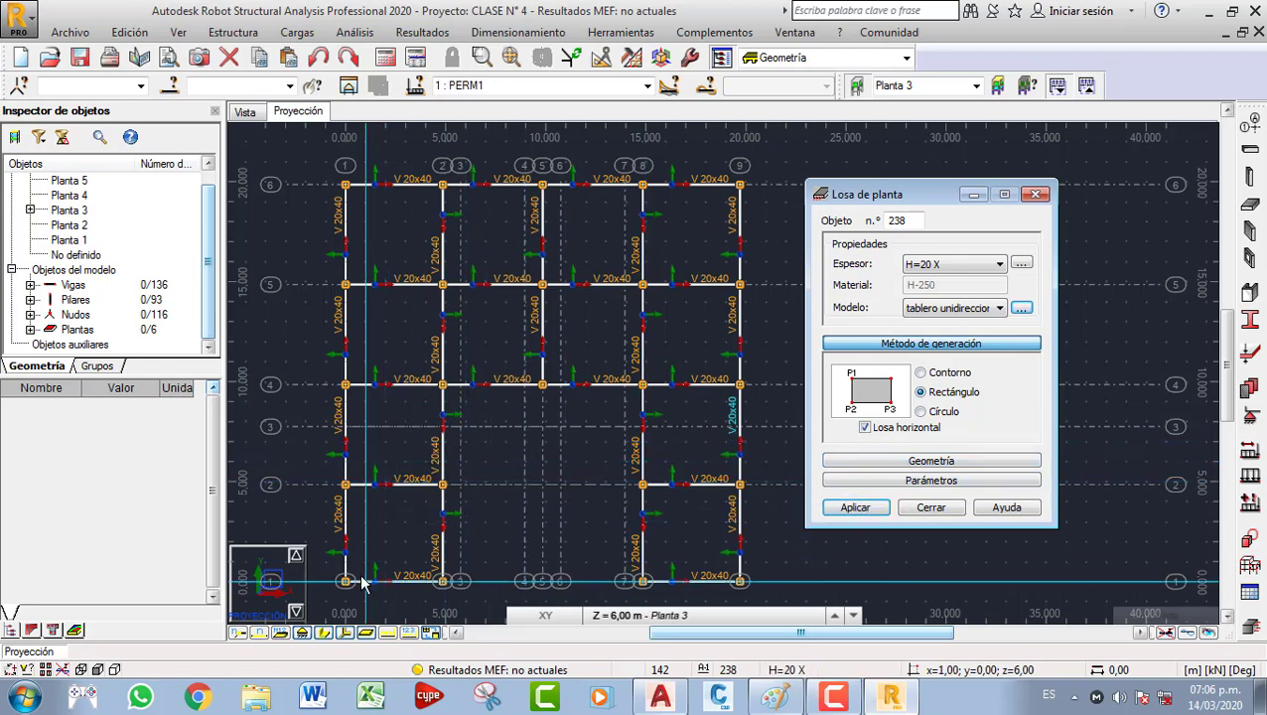
pyautogui.scroll(2, 360, 526)
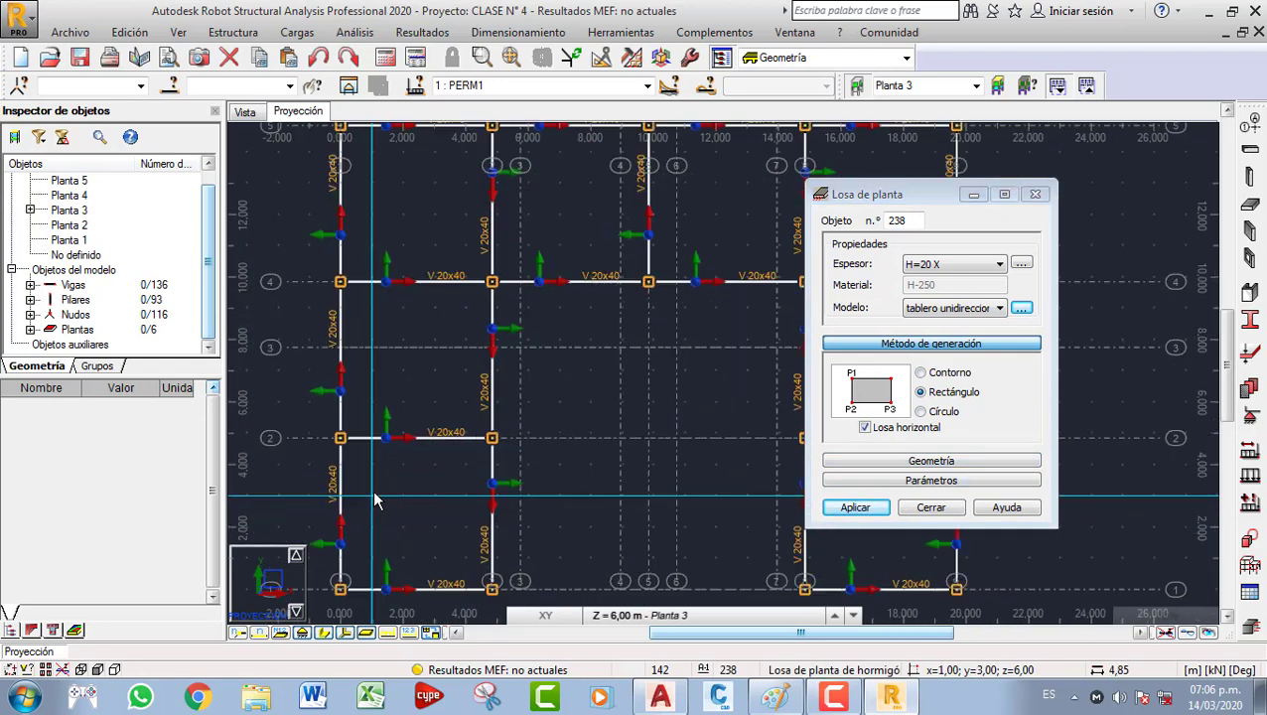
pyautogui.moveTo(375, 499); pyautogui.dragTo(395, 417, button='middle')
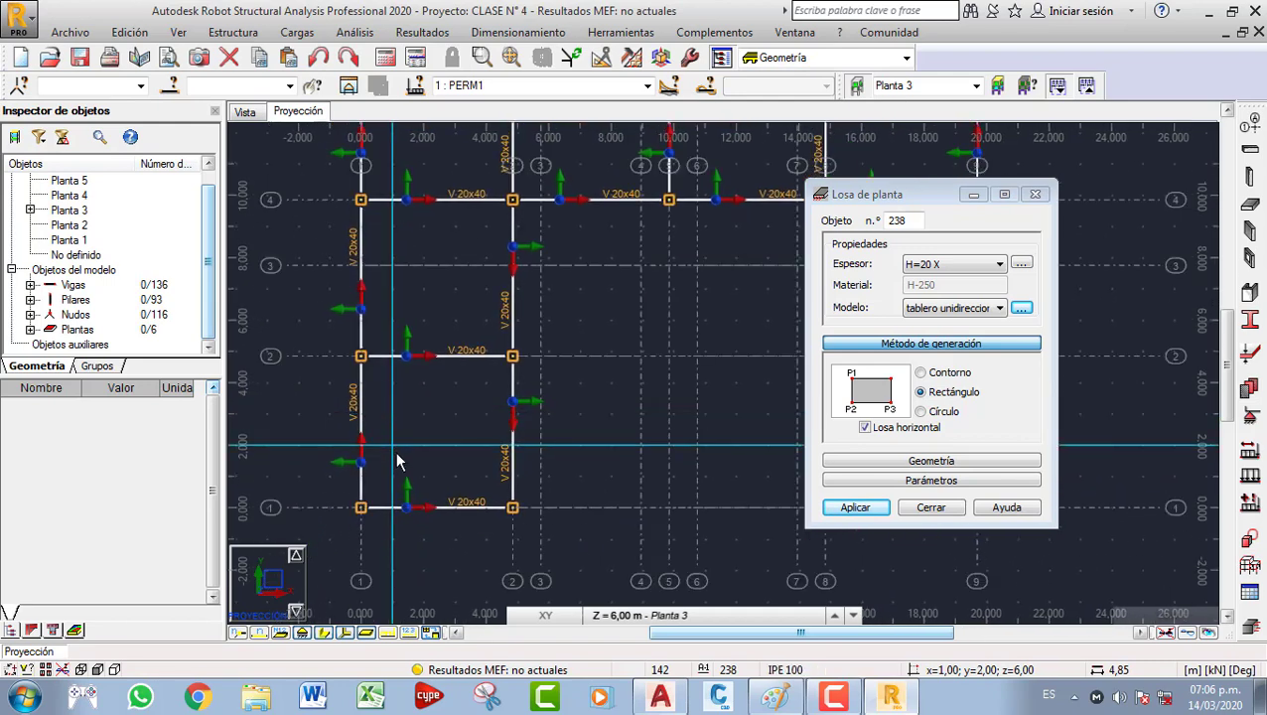
pyautogui.click(361, 508)
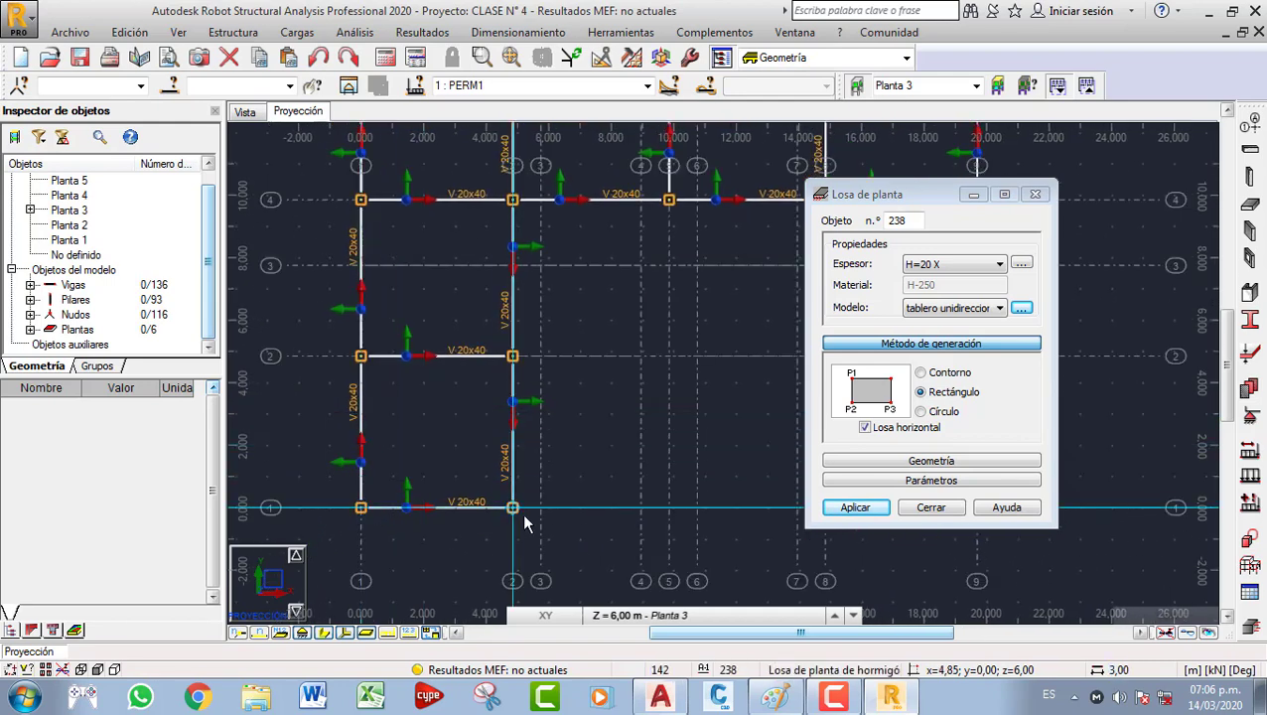
pyautogui.scroll(-4, 481, 452)
pyautogui.moveTo(454, 443); pyautogui.dragTo(409, 454, button='middle')
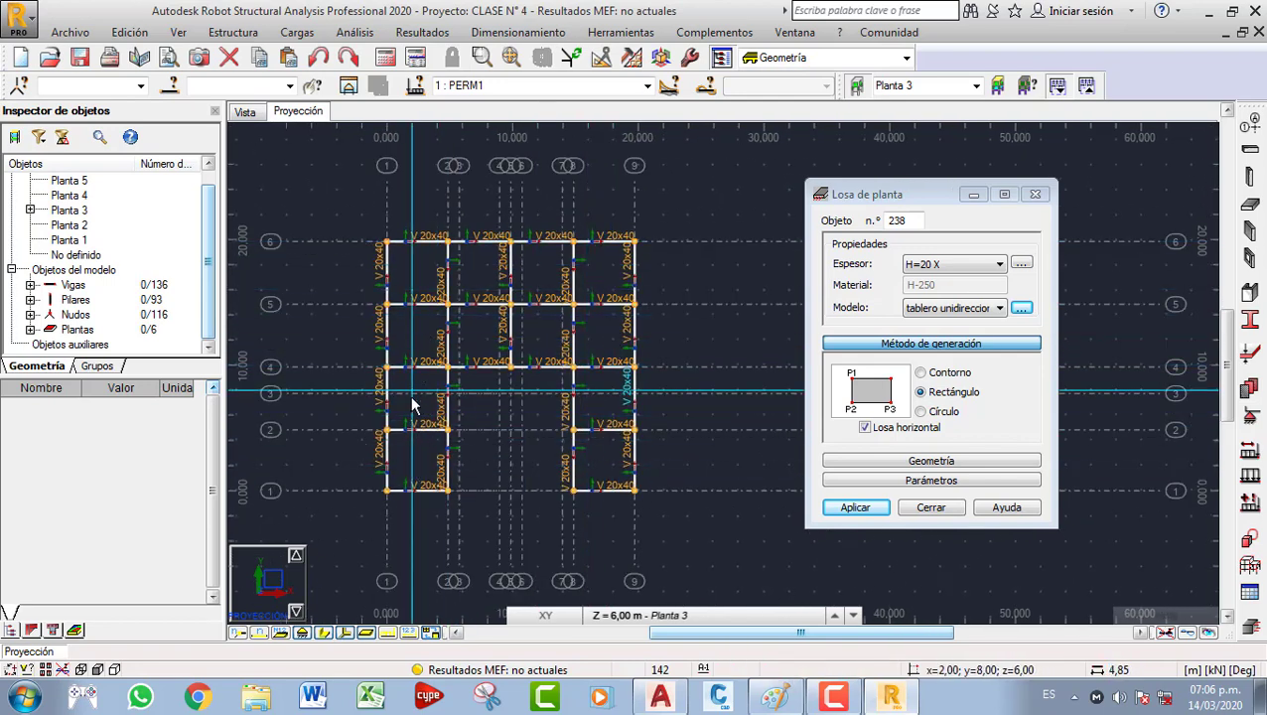
pyautogui.scroll(7, 402, 493)
pyautogui.click(346, 489)
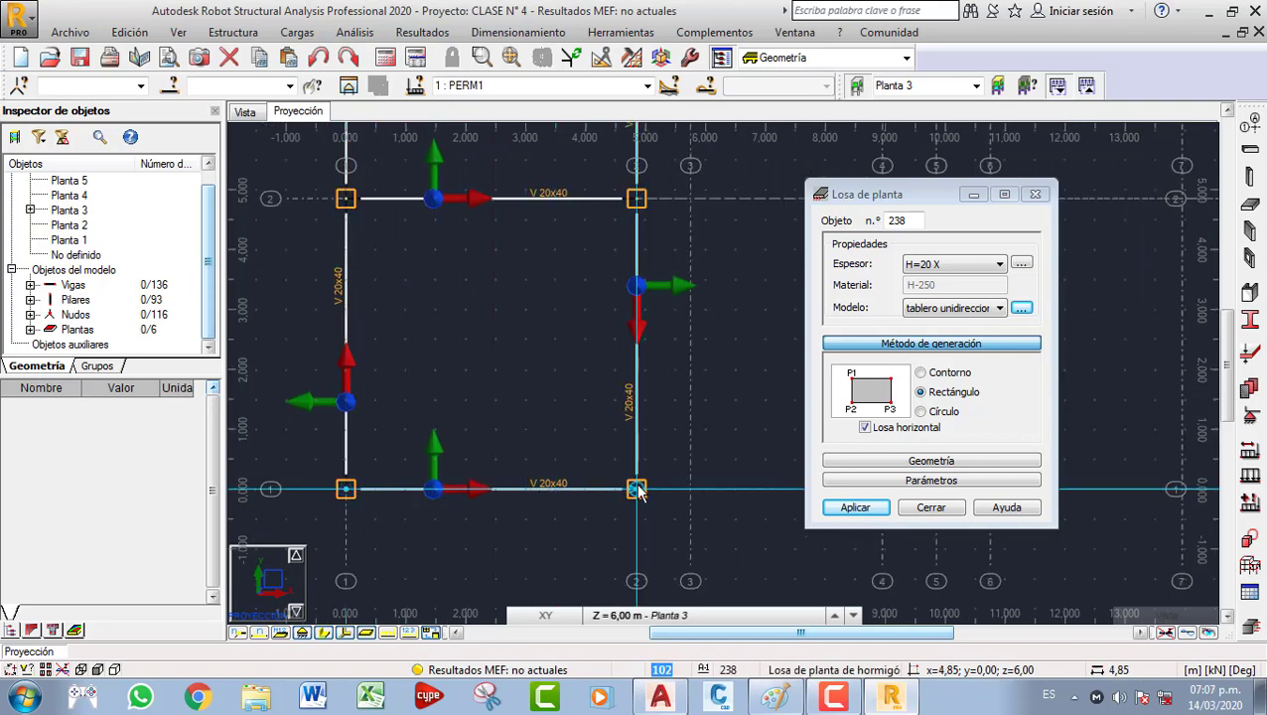
pyautogui.click(636, 198)
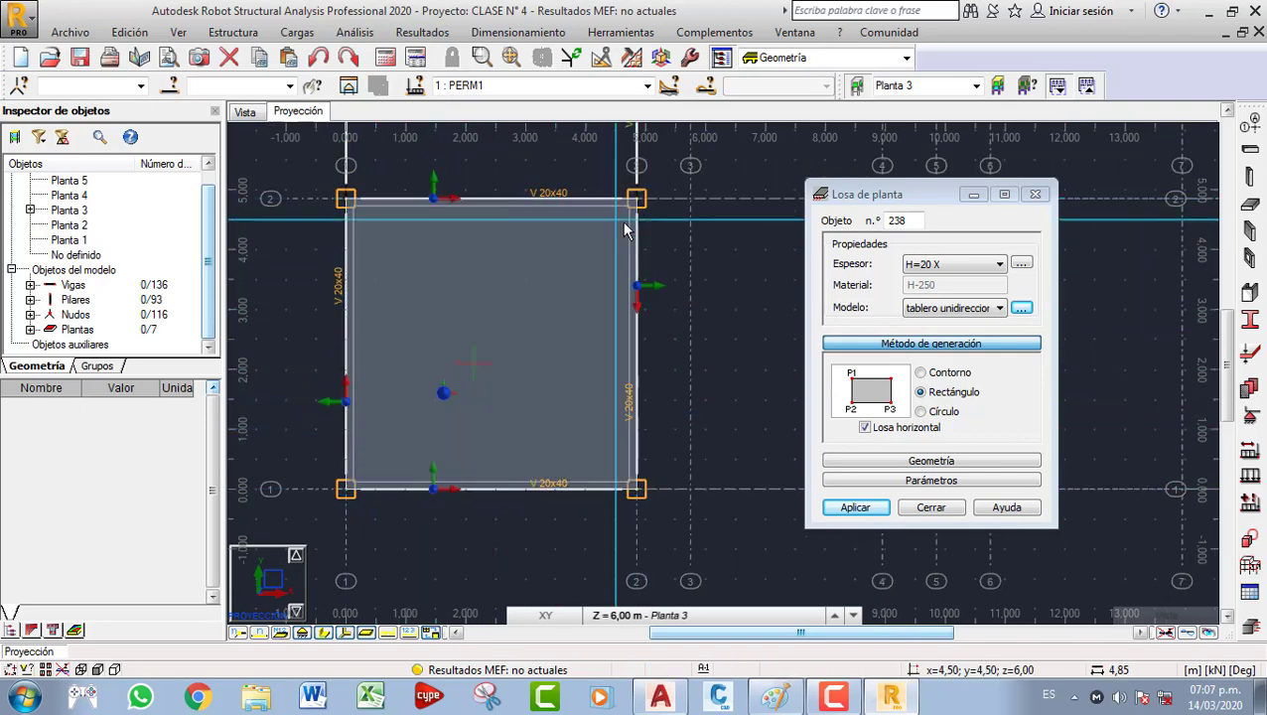
# Draw a rectangular H=20 X floor slab in the bay between vertical axes 1 and 2 and horizontal axes 2 and 4.
pyautogui.moveTo(603, 264); pyautogui.dragTo(611, 425, button='middle')
pyautogui.click(356, 361)
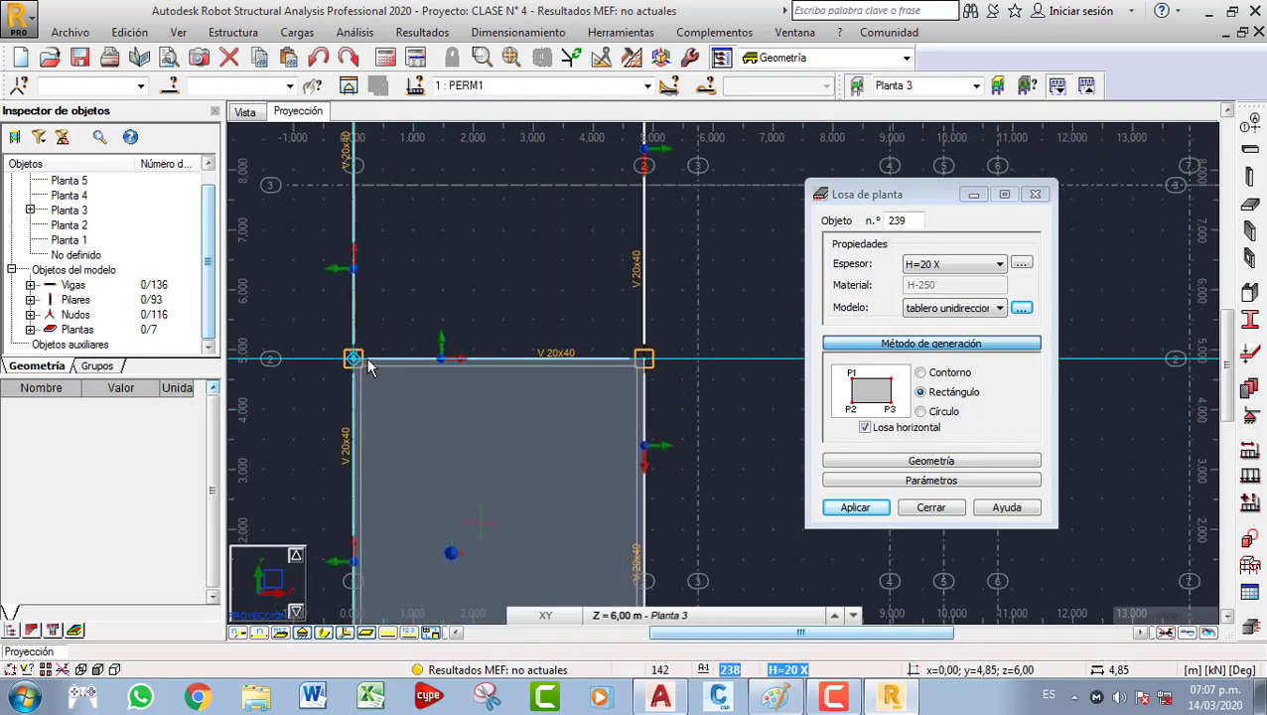
pyautogui.click(643, 359)
pyautogui.moveTo(646, 333); pyautogui.dragTo(641, 467, button='middle')
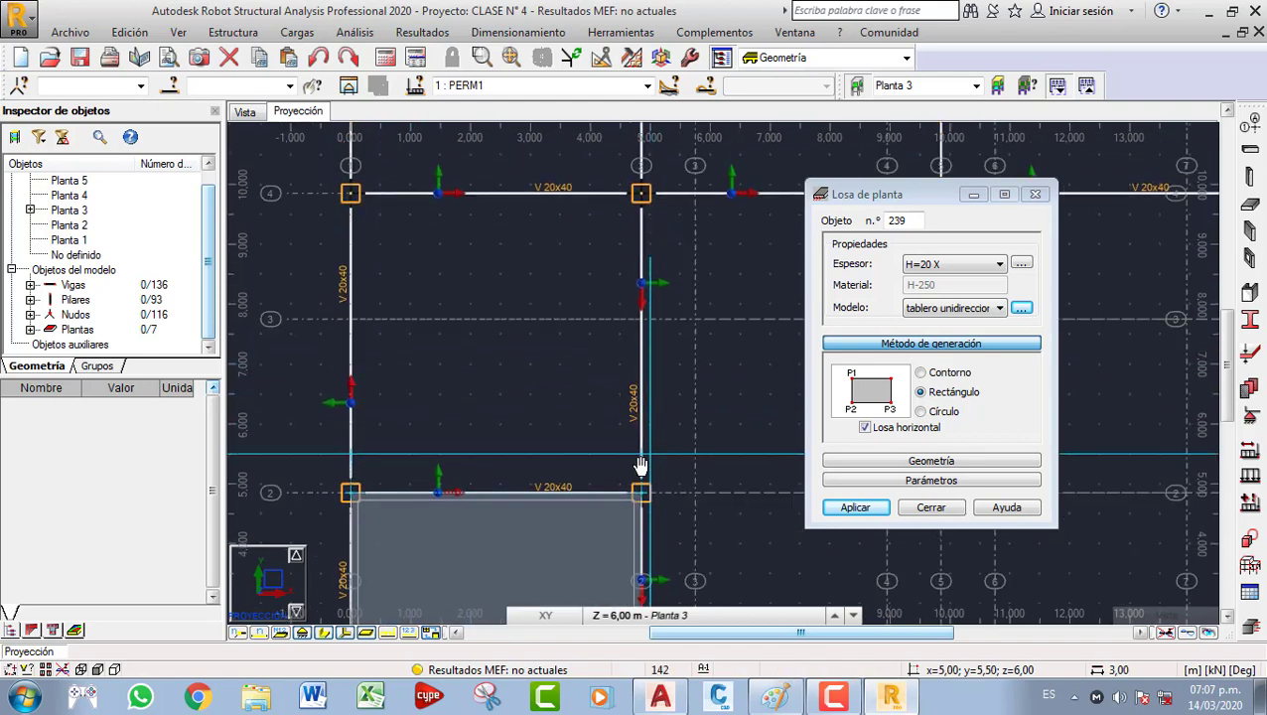
pyautogui.click(643, 197)
# Draw a rectangular H=20 X floor slab in the bay between vertical axes 1 and 2 and horizontal axes 4 and 5.
pyautogui.moveTo(642, 404); pyautogui.dragTo(655, 547, button='middle')
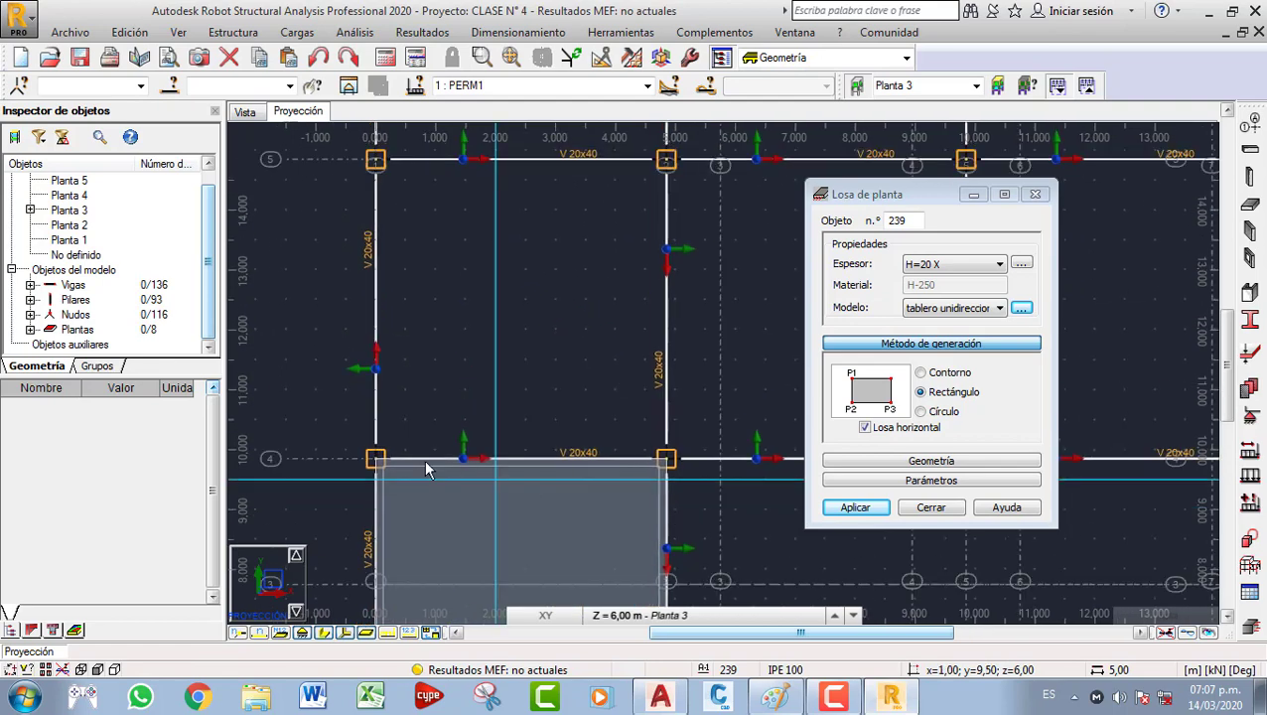
pyautogui.click(376, 462)
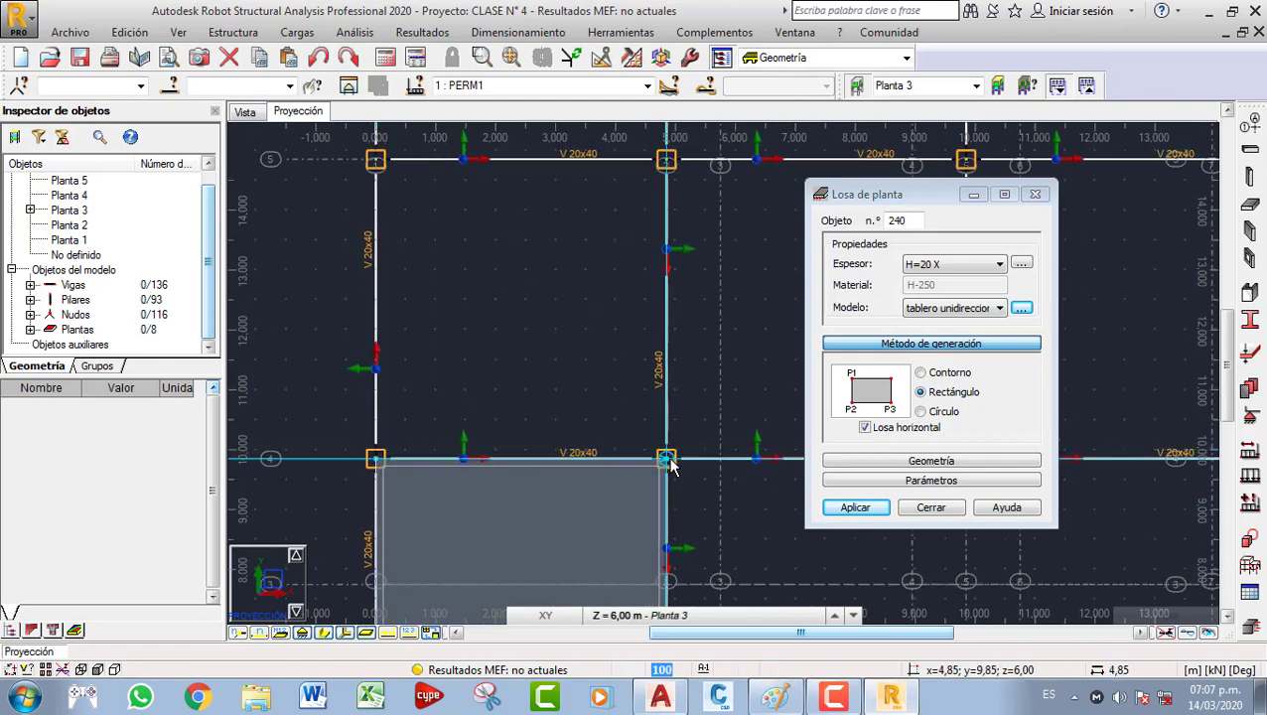
pyautogui.click(666, 192)
pyautogui.scroll(-5, 667, 319)
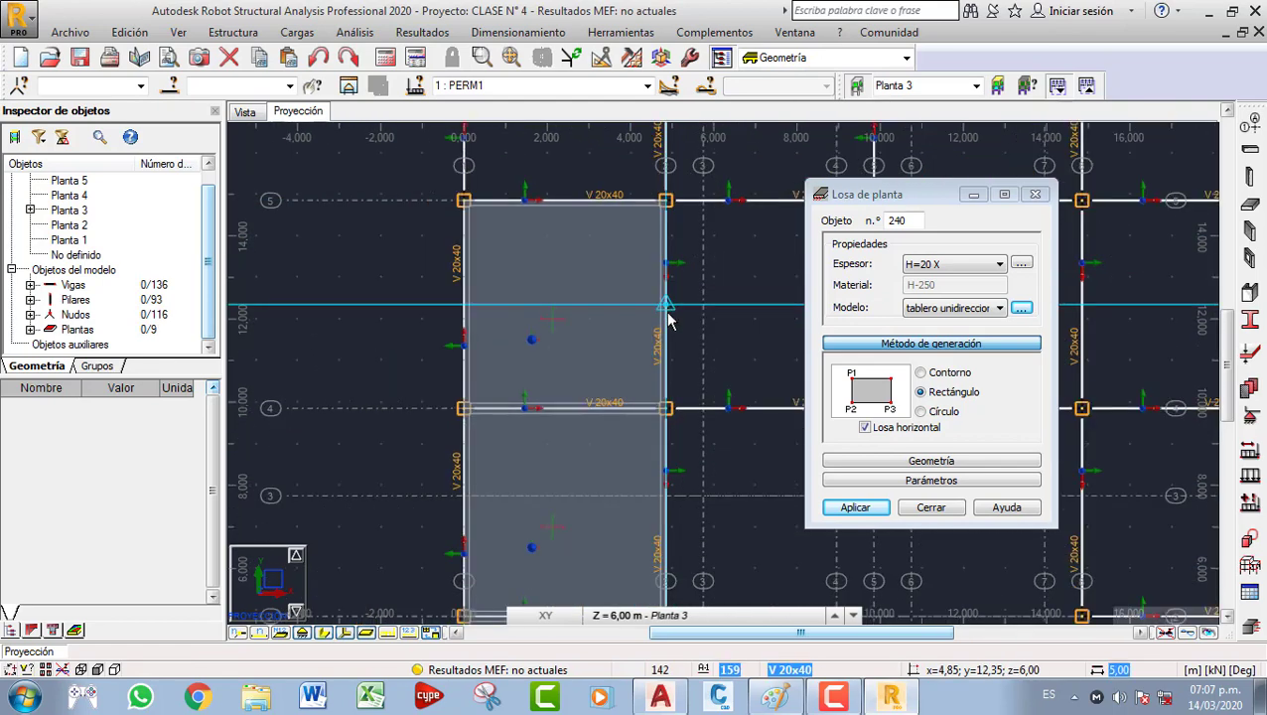
# Draw a rectangular H=20 X floor slab in the bay between vertical axes 8 and 9 and horizontal axes 1 and 2.
pyautogui.scroll(4, 418, 377)
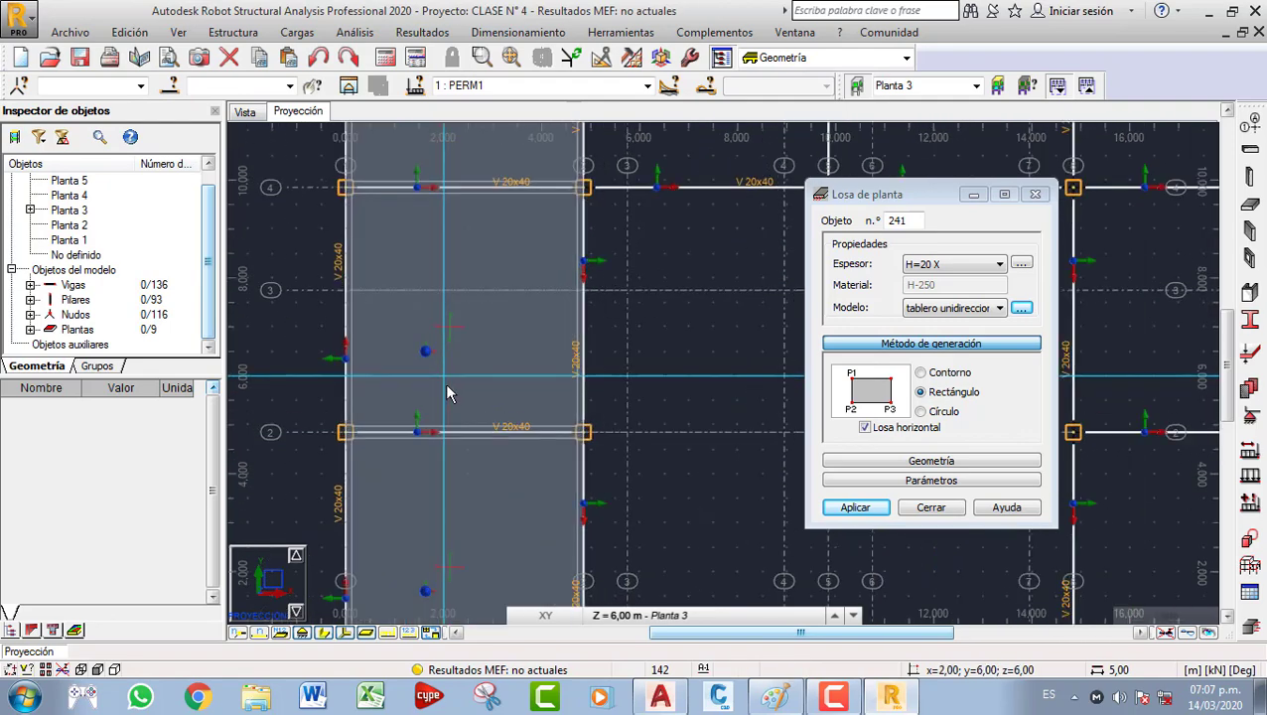
pyautogui.moveTo(446, 380); pyautogui.dragTo(424, 198, button='middle')
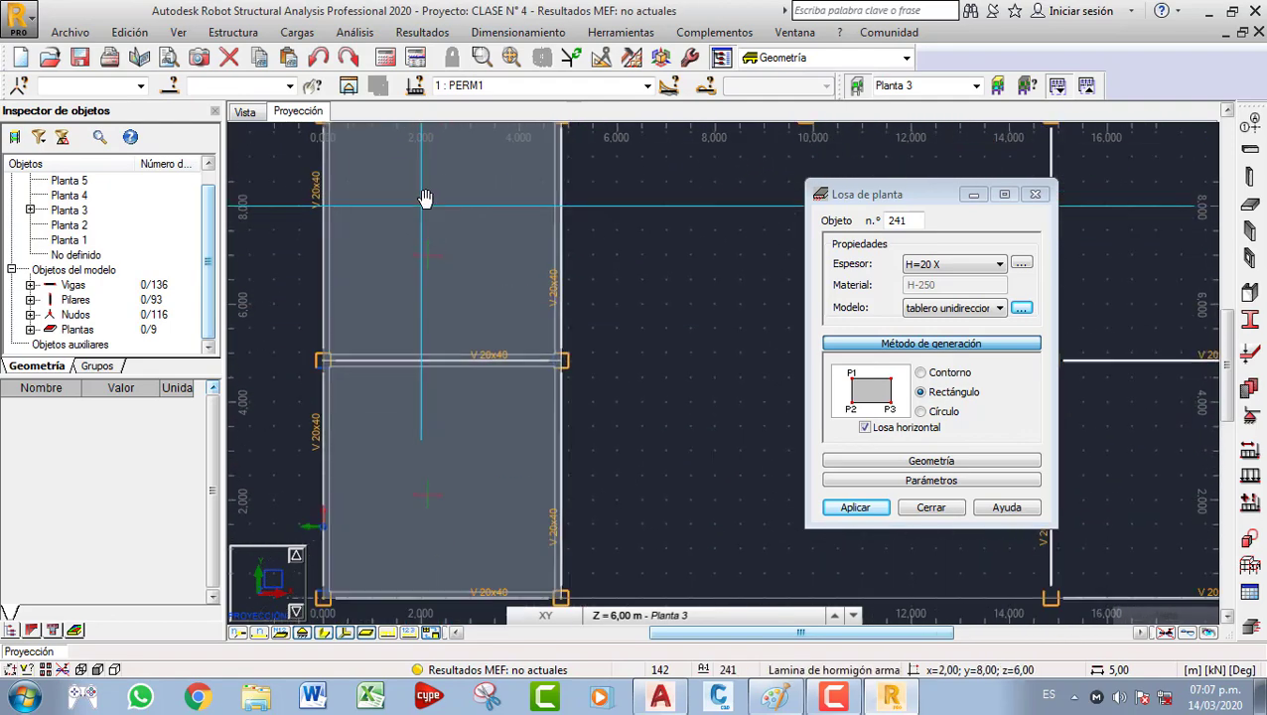
pyautogui.scroll(-1, 502, 504)
pyautogui.moveTo(549, 473); pyautogui.dragTo(257, 453, button='middle')
pyautogui.moveTo(603, 462); pyautogui.dragTo(487, 423, button='middle')
pyautogui.scroll(3, 532, 525)
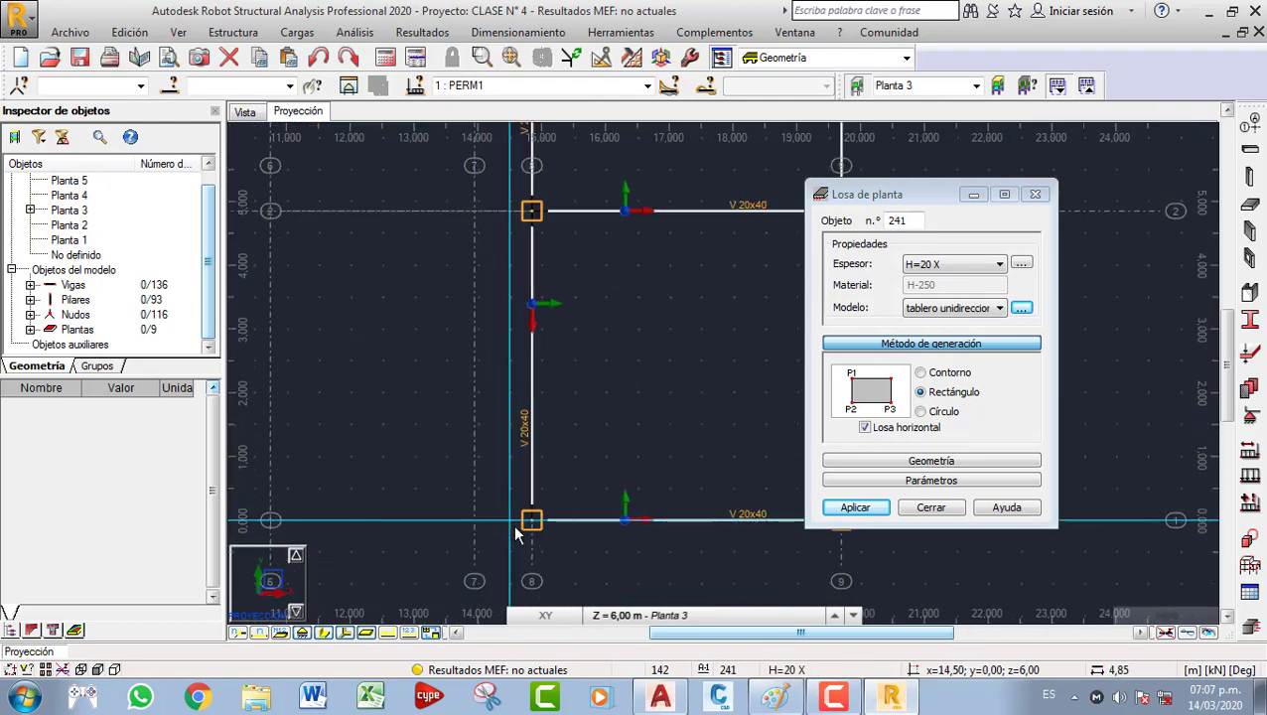
pyautogui.click(534, 522)
pyautogui.scroll(-1, 611, 502)
pyautogui.moveTo(635, 511); pyautogui.dragTo(425, 495, button='middle')
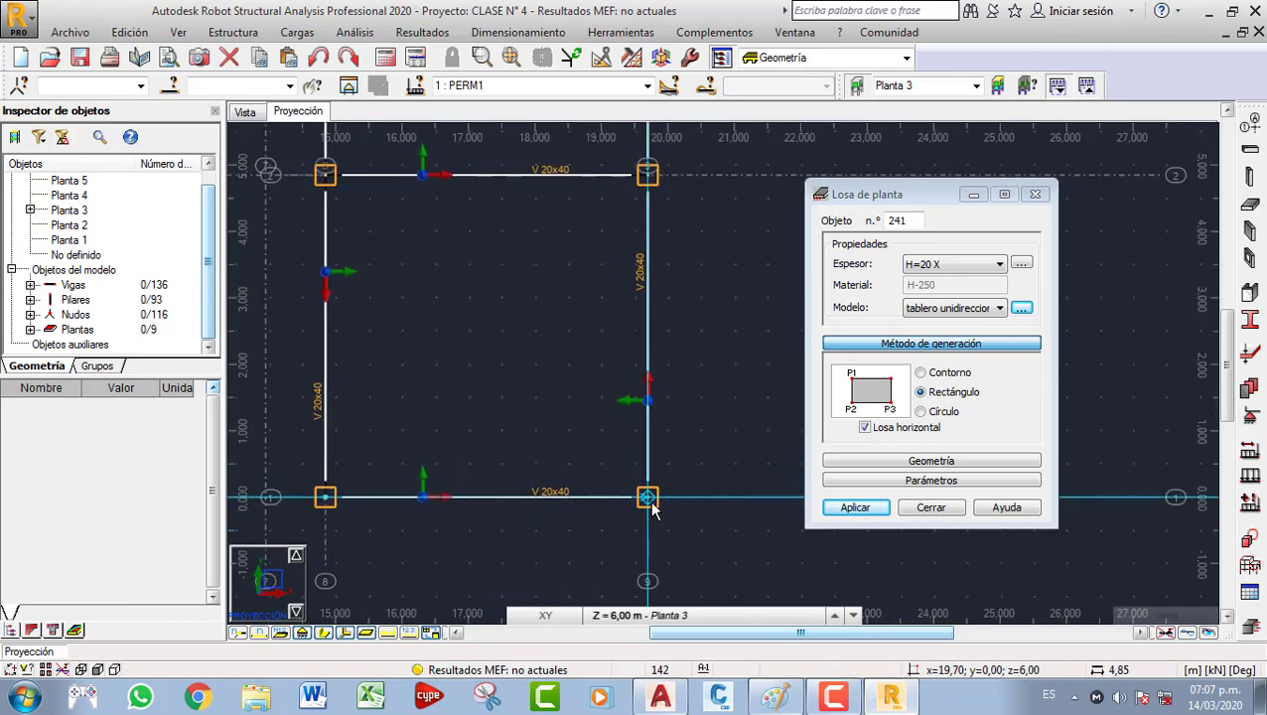
pyautogui.click(647, 174)
# Draw two rectangular H=20 X slabs between vertical axes 8 and 9, spanning horizontal axes 2 to 4 and 4 to 5.
pyautogui.moveTo(669, 243); pyautogui.dragTo(731, 489, button='middle')
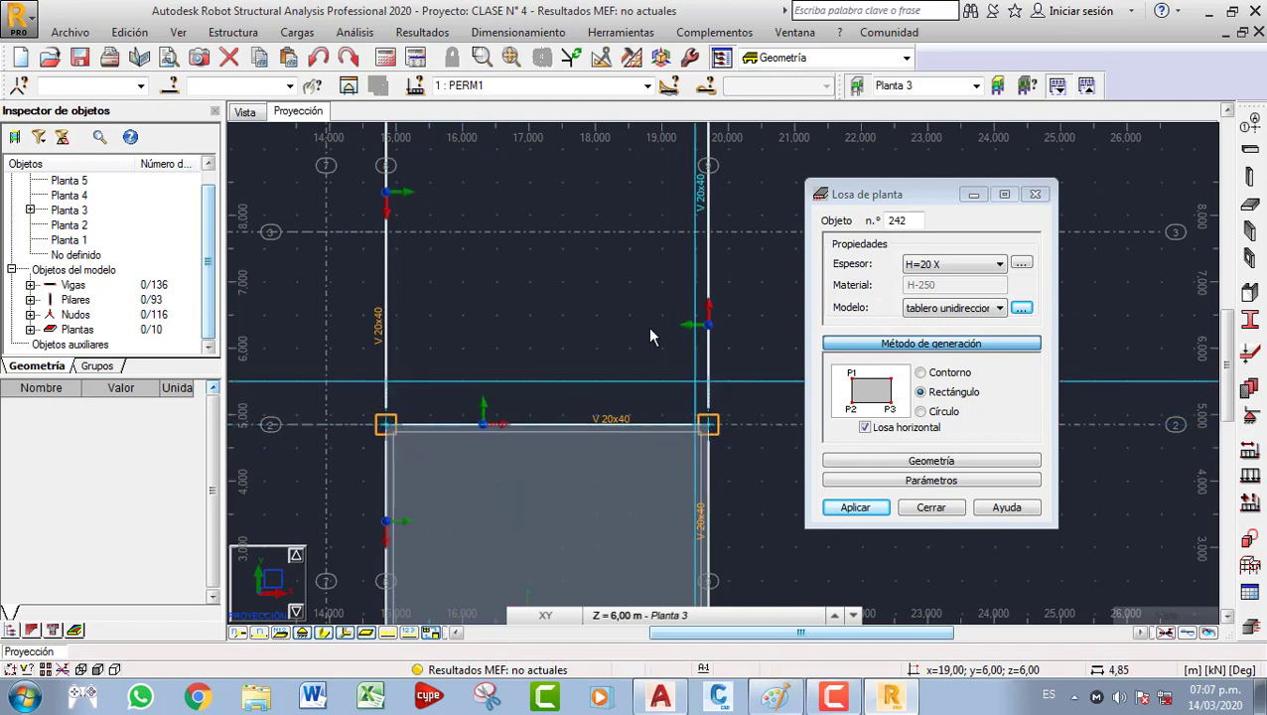
pyautogui.moveTo(687, 251); pyautogui.dragTo(663, 467, button='middle')
pyautogui.click(685, 311)
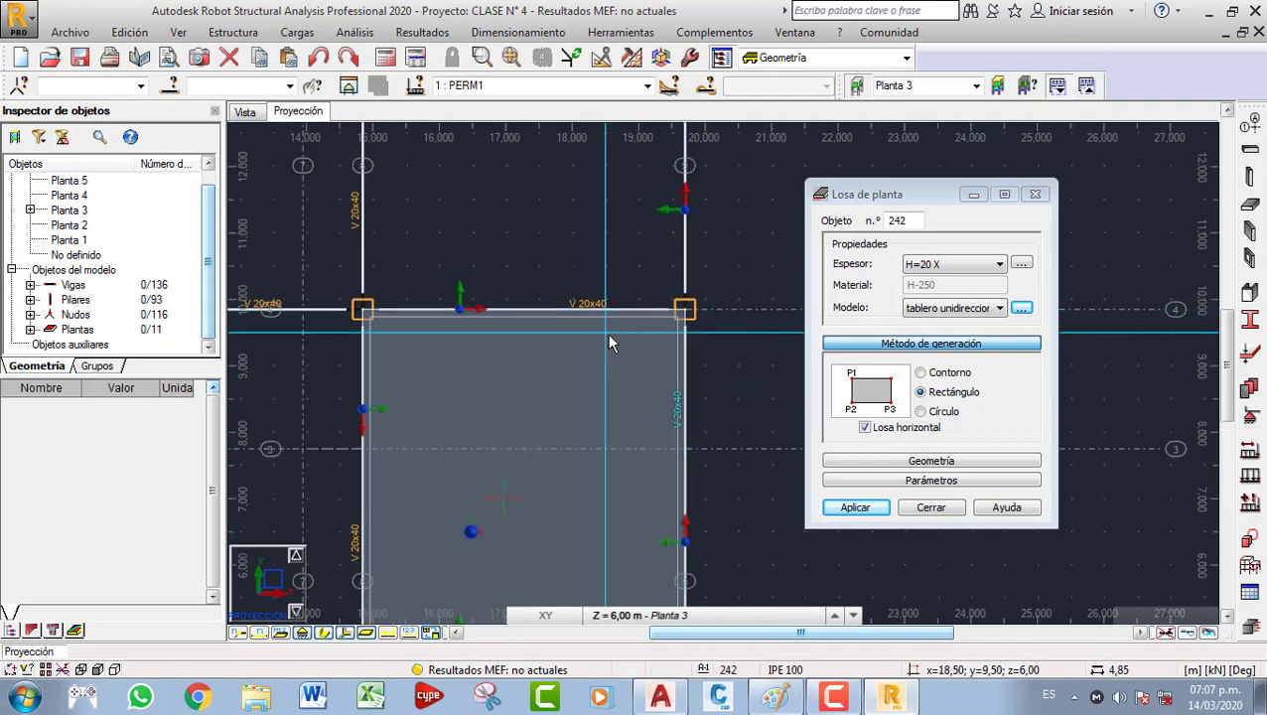
pyautogui.scroll(-2, 556, 467)
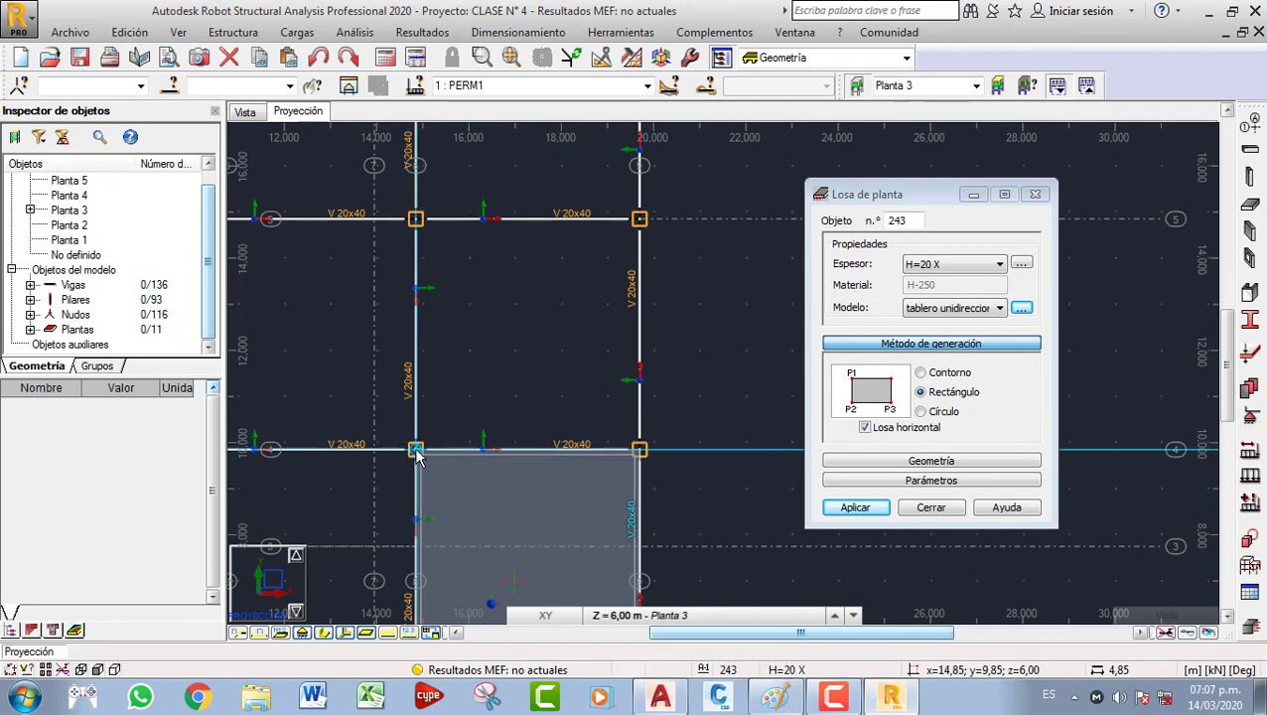
pyautogui.click(640, 227)
pyautogui.scroll(-3, 659, 333)
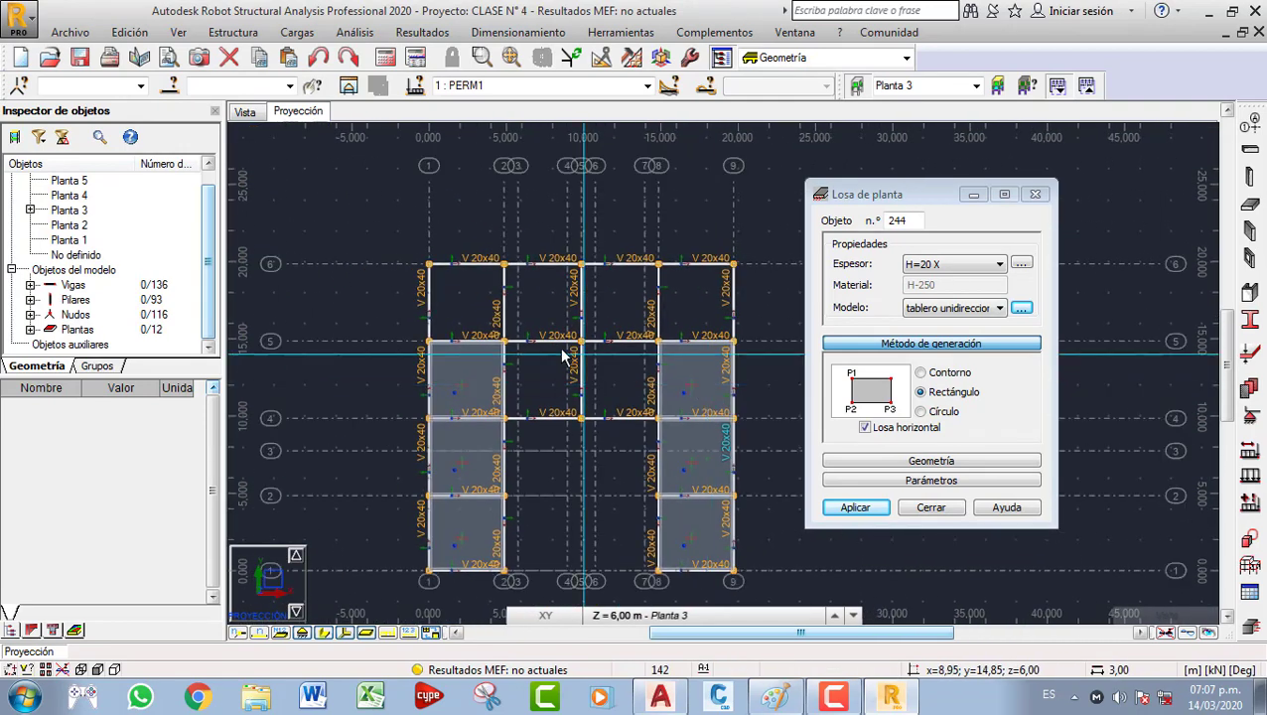
# Set the thickness type of the floor slab to H=20 Y.
pyautogui.click(954, 265)
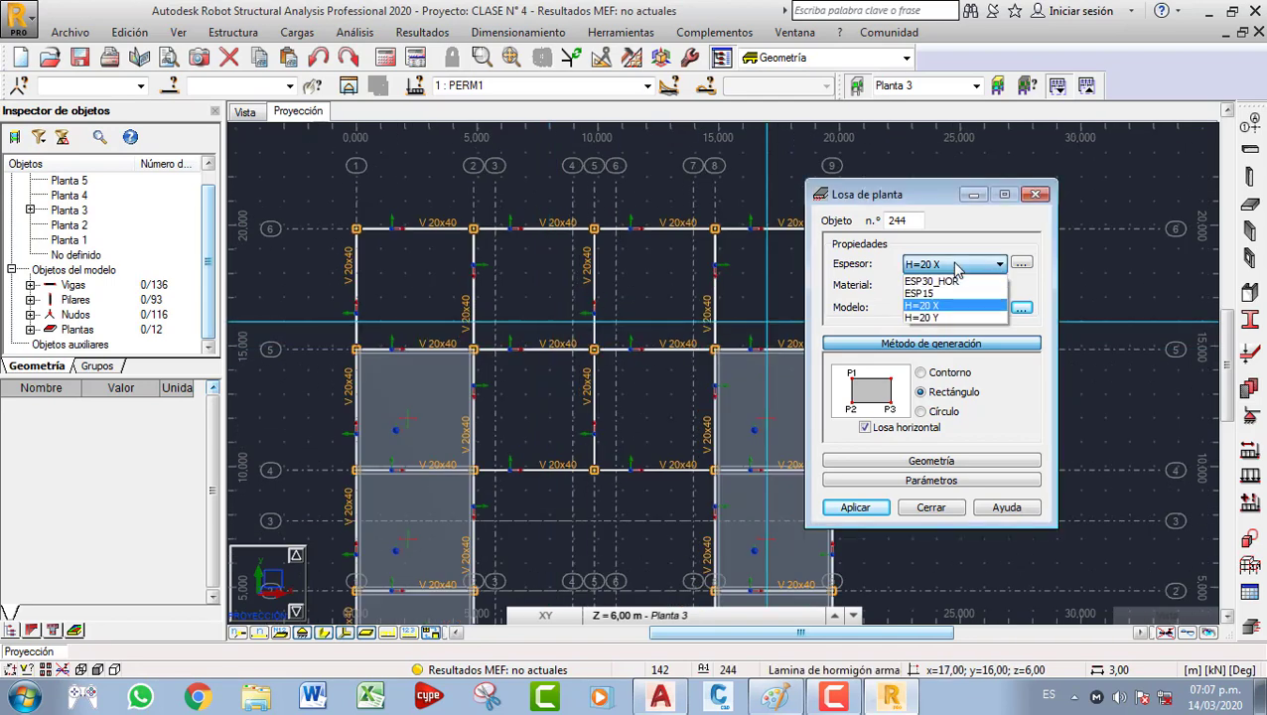
pyautogui.click(948, 317)
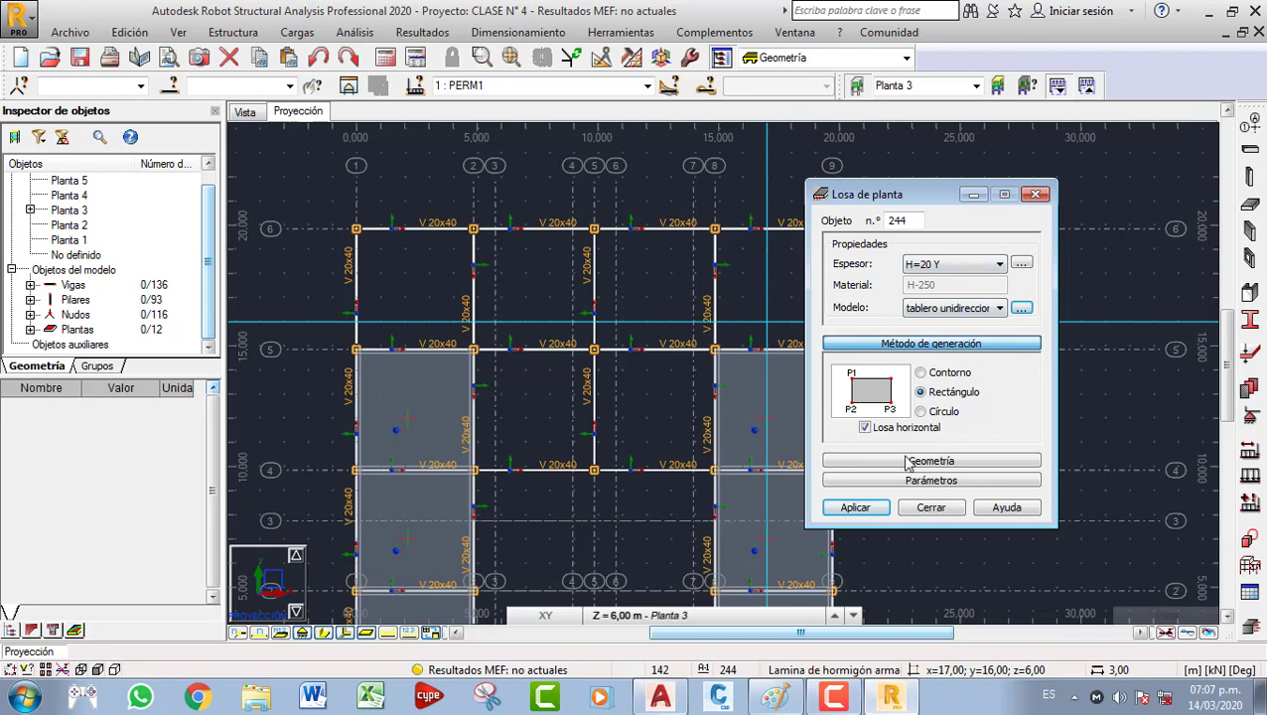
# Switch the thickness to ESP30_HOR and draw a rectangular slab between vertical axes 2 and 5 and horizontal axes 4 and 5.
pyautogui.scroll(3, 501, 479)
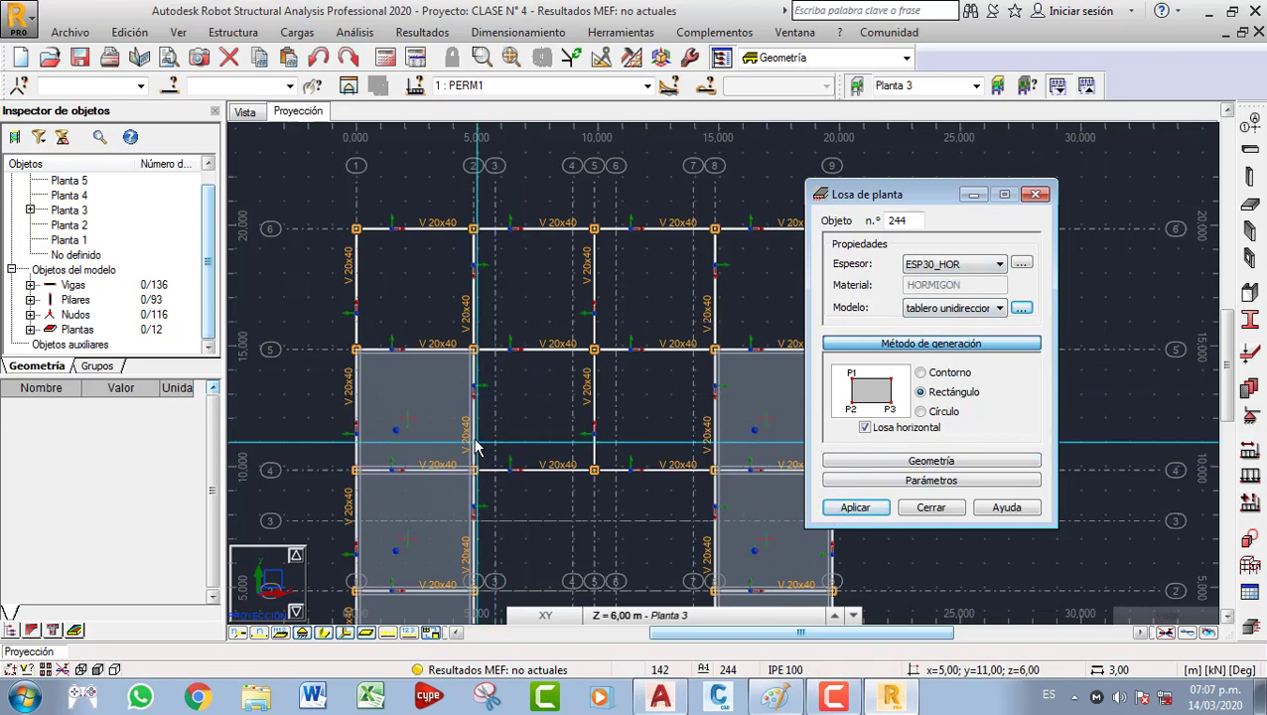
pyautogui.scroll(3, 474, 454)
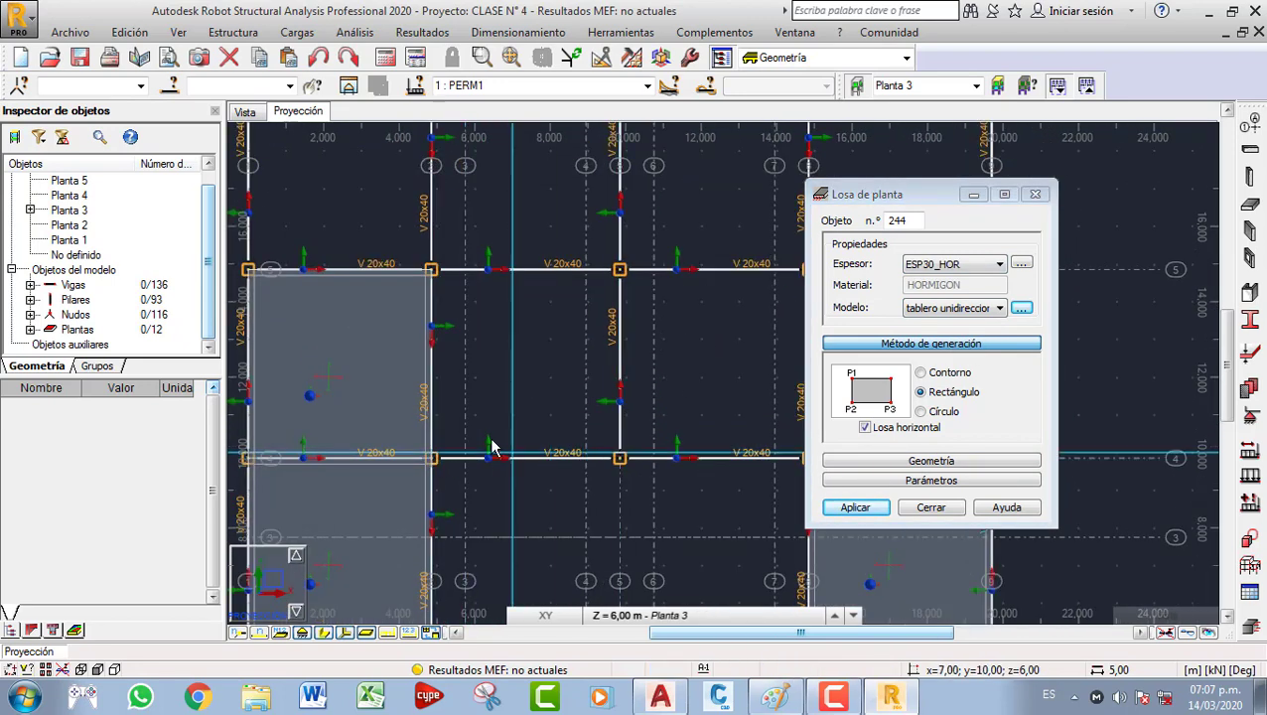
pyautogui.scroll(2, 435, 472)
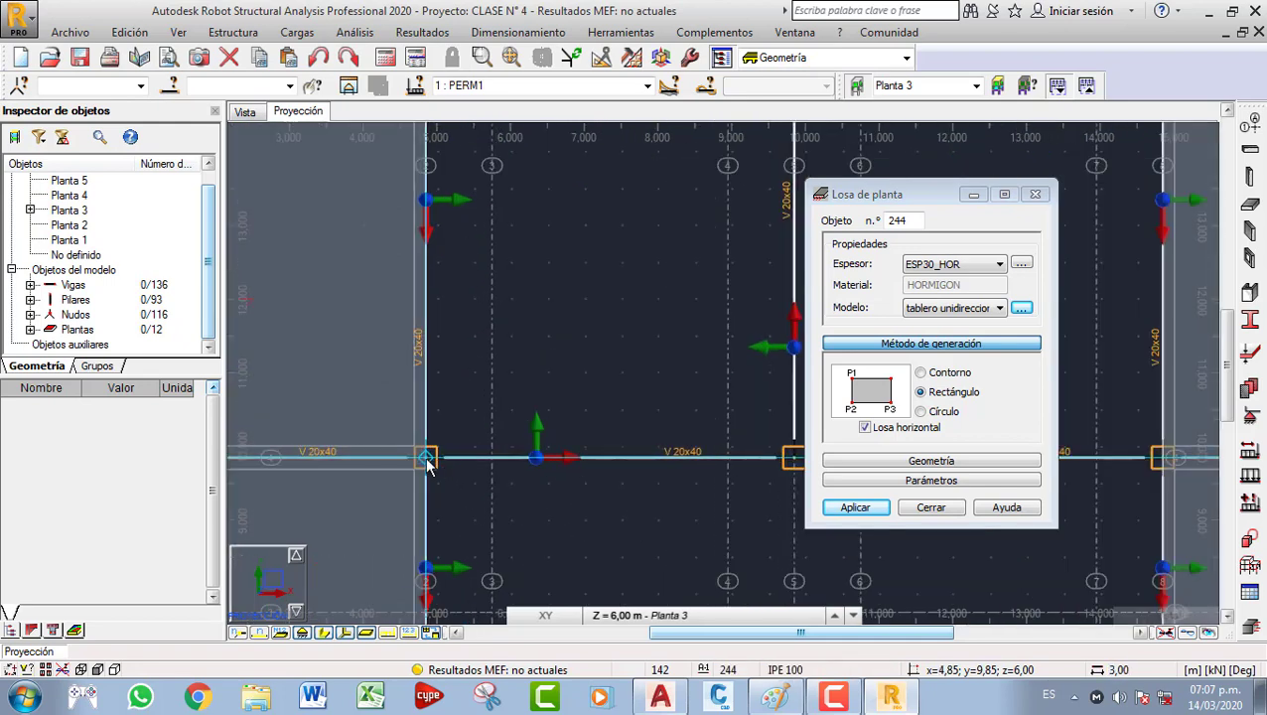
pyautogui.click(427, 463)
pyautogui.moveTo(570, 471); pyautogui.dragTo(426, 453, button='middle')
pyautogui.click(651, 446)
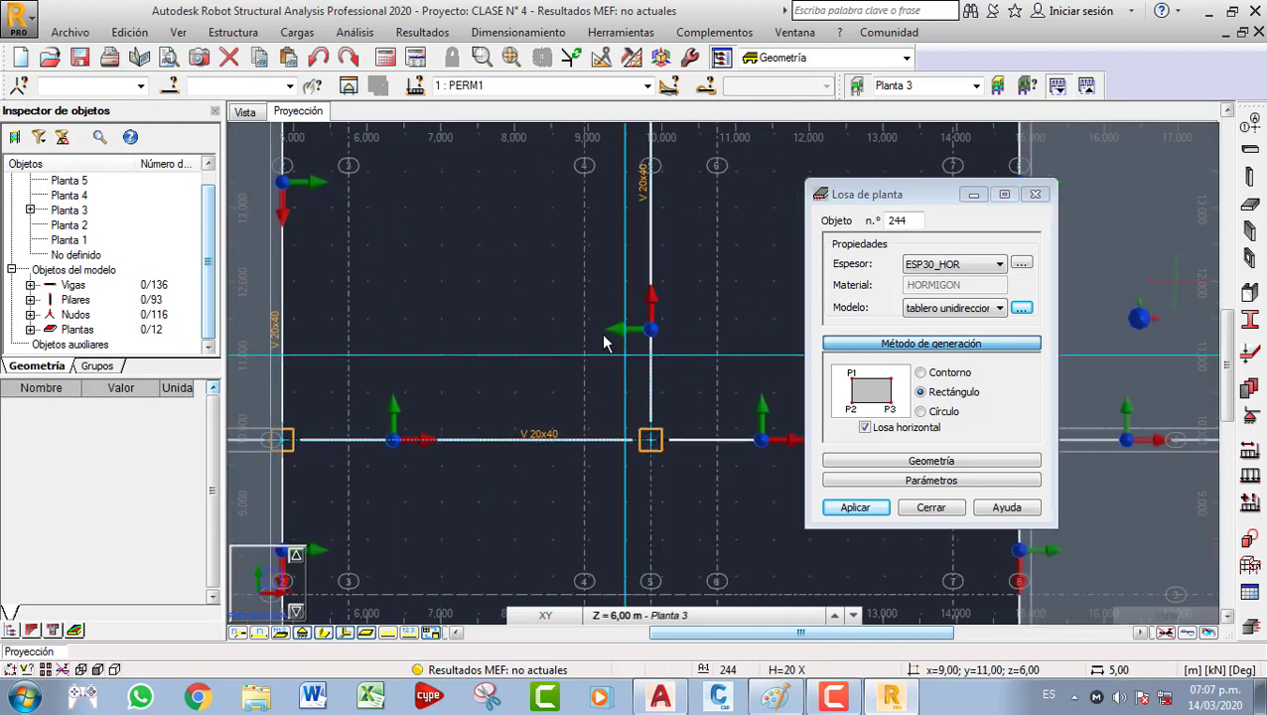
pyautogui.scroll(-2, 603, 342)
pyautogui.click(619, 306)
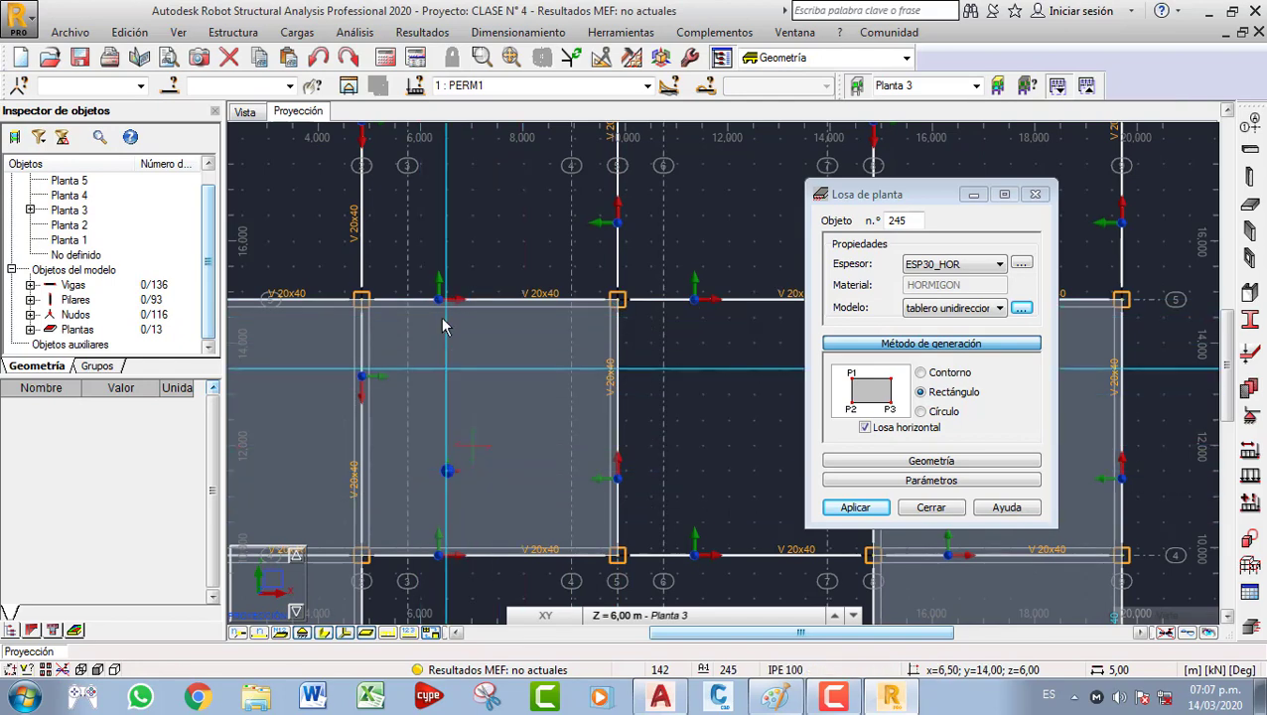
# Draw two rectangular ESP30_HOR slabs between horizontal axes 5 and 6, spanning vertical axes 2 to 5 and 5 to 8.
pyautogui.moveTo(471, 360); pyautogui.dragTo(469, 483, button='middle')
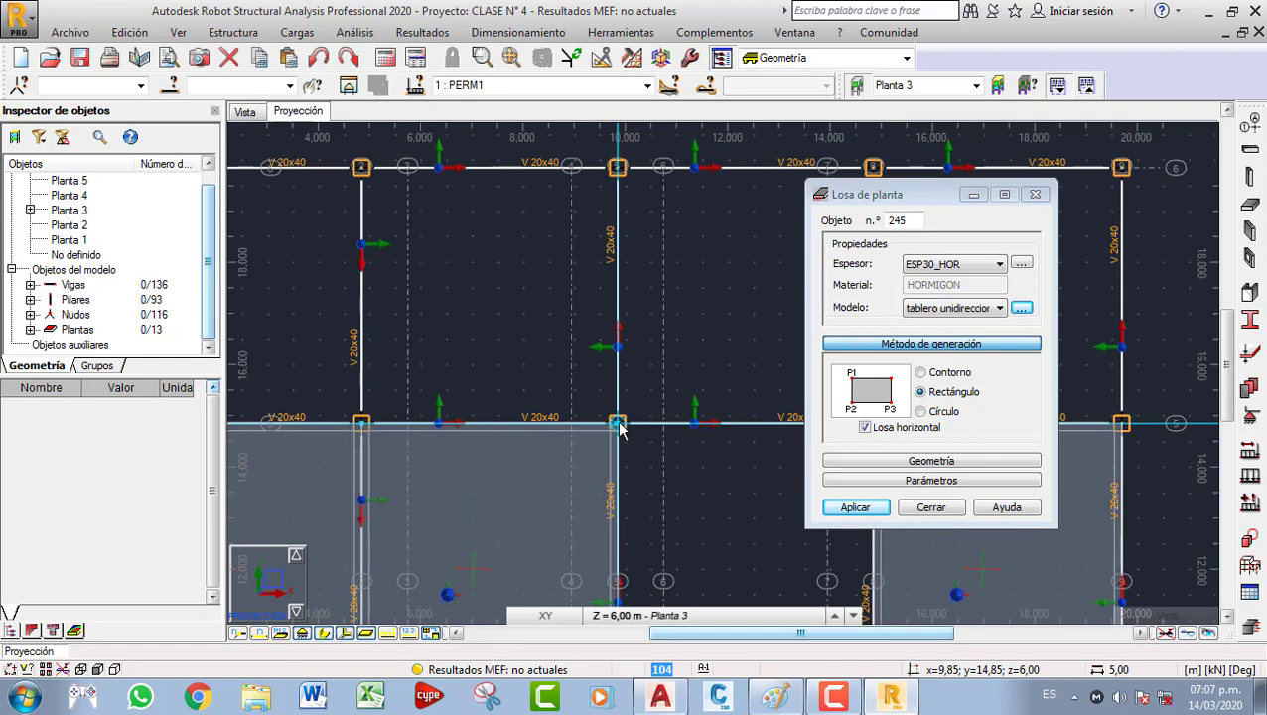
pyautogui.click(618, 168)
pyautogui.moveTo(627, 358); pyautogui.dragTo(408, 315, button='middle')
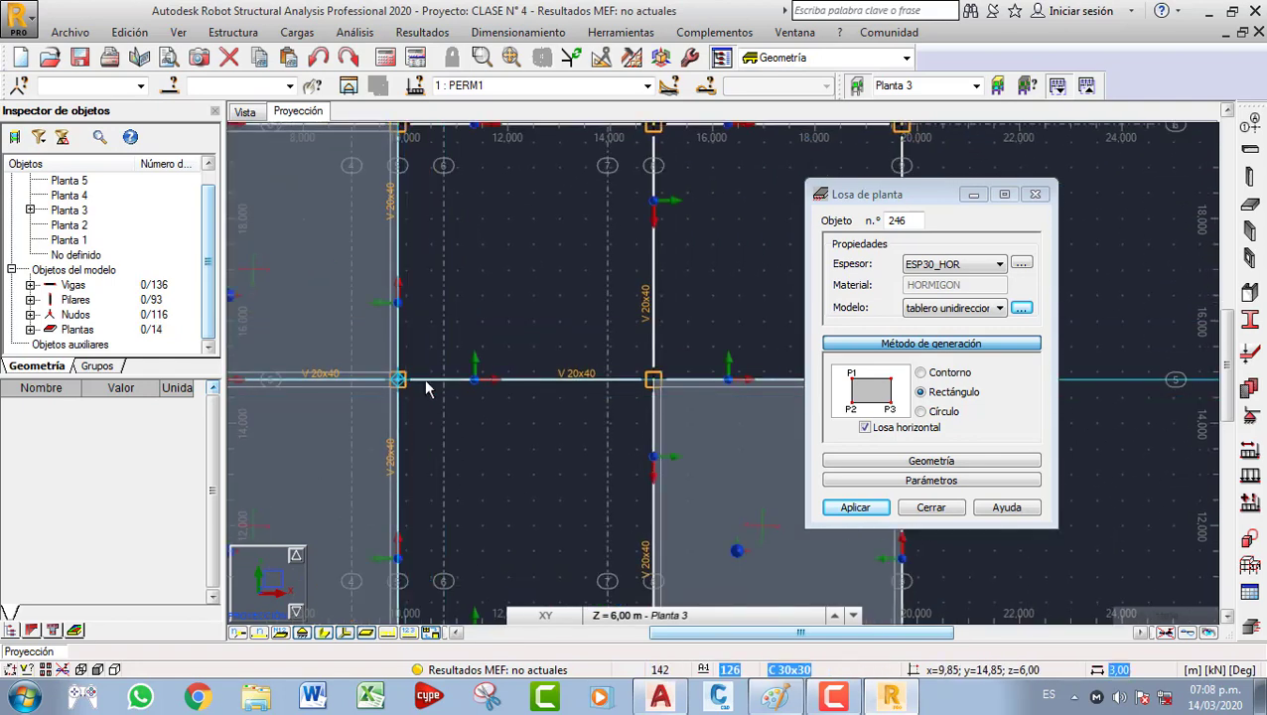
pyautogui.click(654, 379)
pyautogui.moveTo(649, 344); pyautogui.dragTo(651, 456, button='middle')
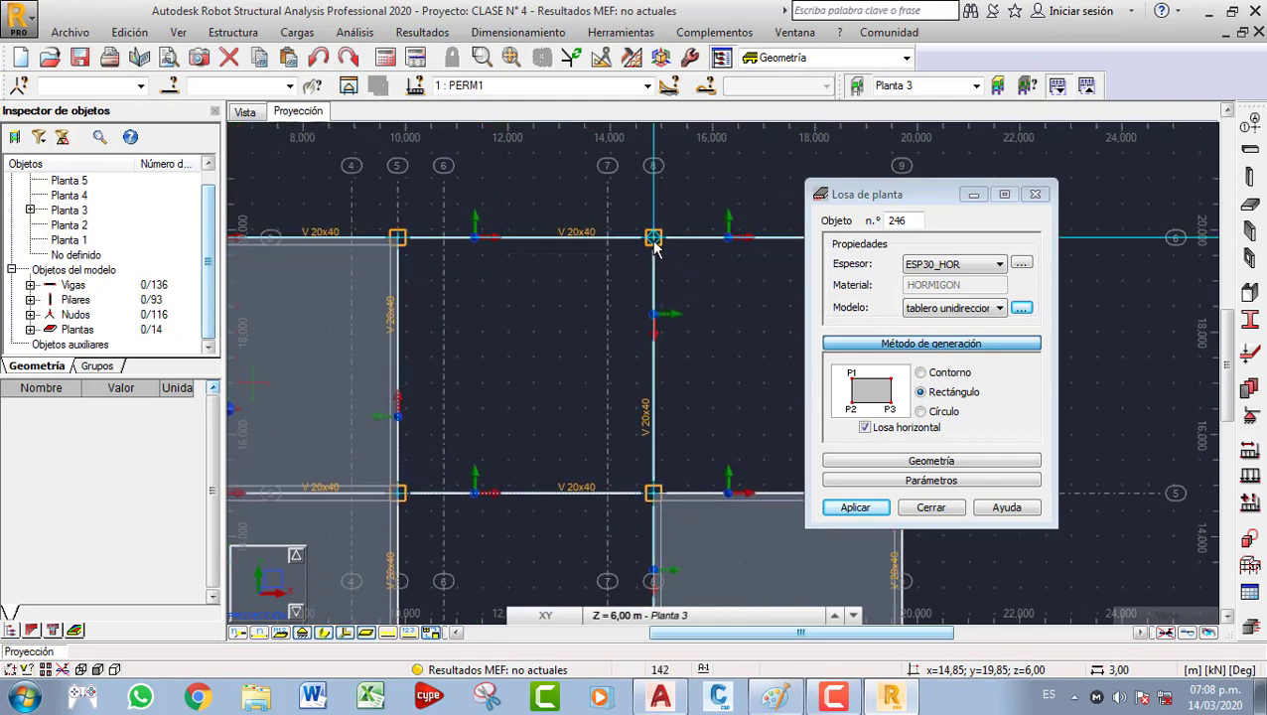
# Draw a rectangular ESP30_HOR slab between vertical axes 5 and 8 and horizontal axes 4 and 5, and end slab definition.
pyautogui.moveTo(641, 380); pyautogui.dragTo(648, 216, button='middle')
pyautogui.moveTo(562, 471); pyautogui.dragTo(571, 322, button='middle')
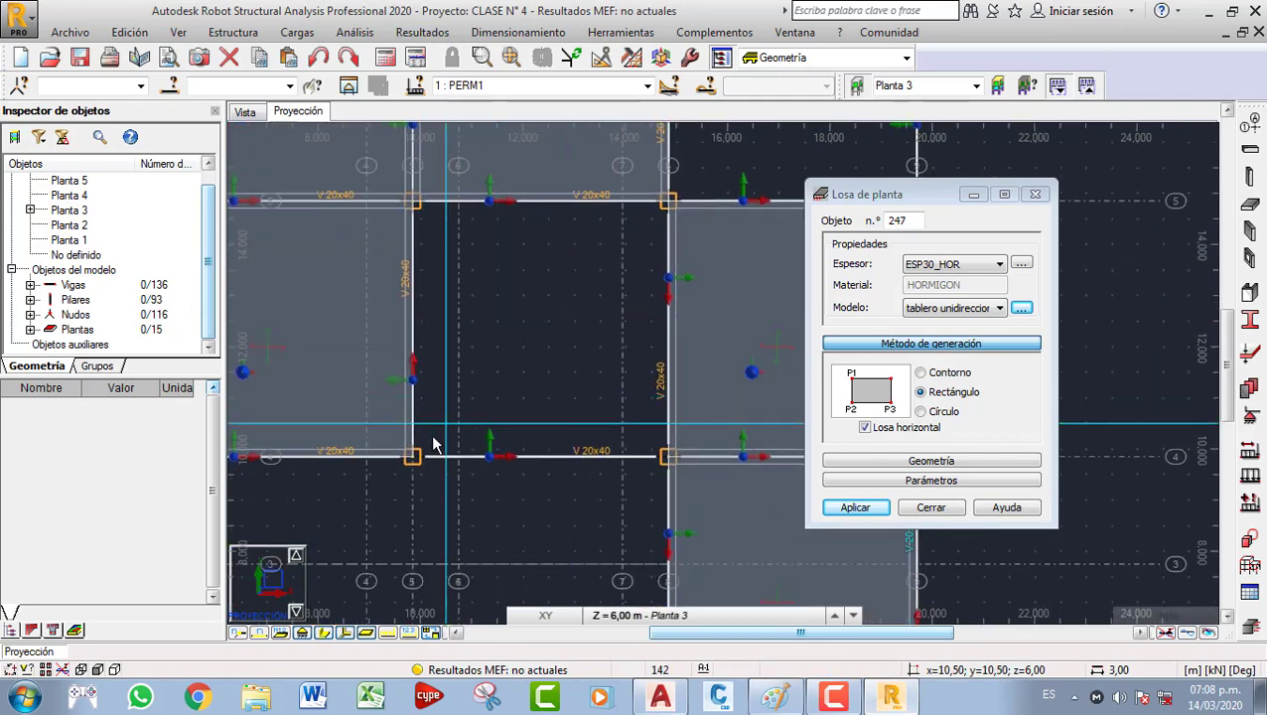
pyautogui.click(413, 458)
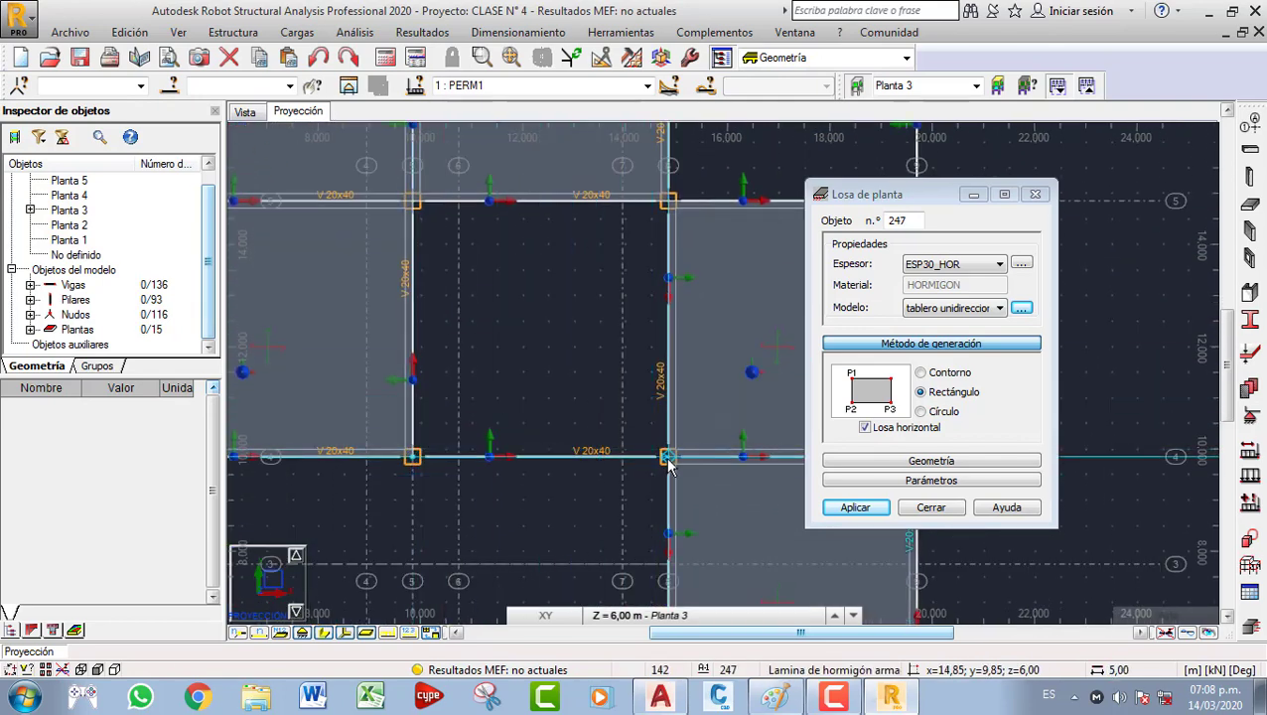
pyautogui.click(667, 200)
pyautogui.scroll(-4, 584, 302)
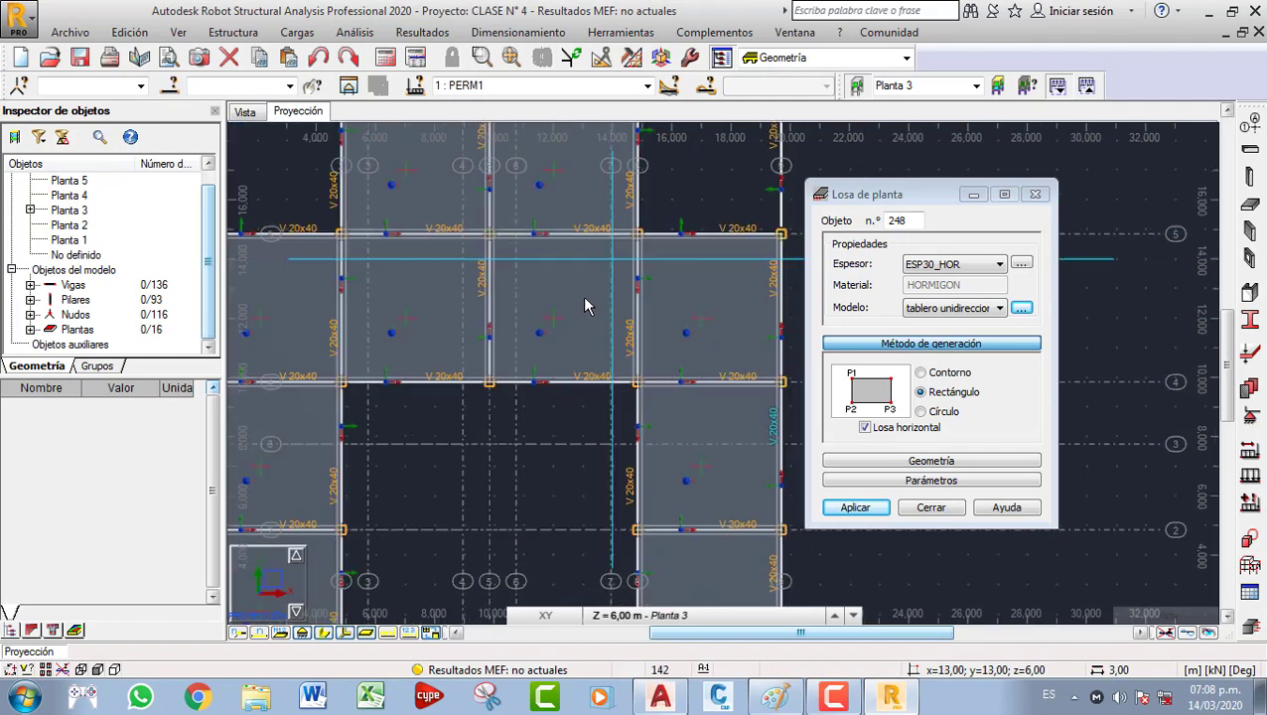
pyautogui.click(1035, 194)
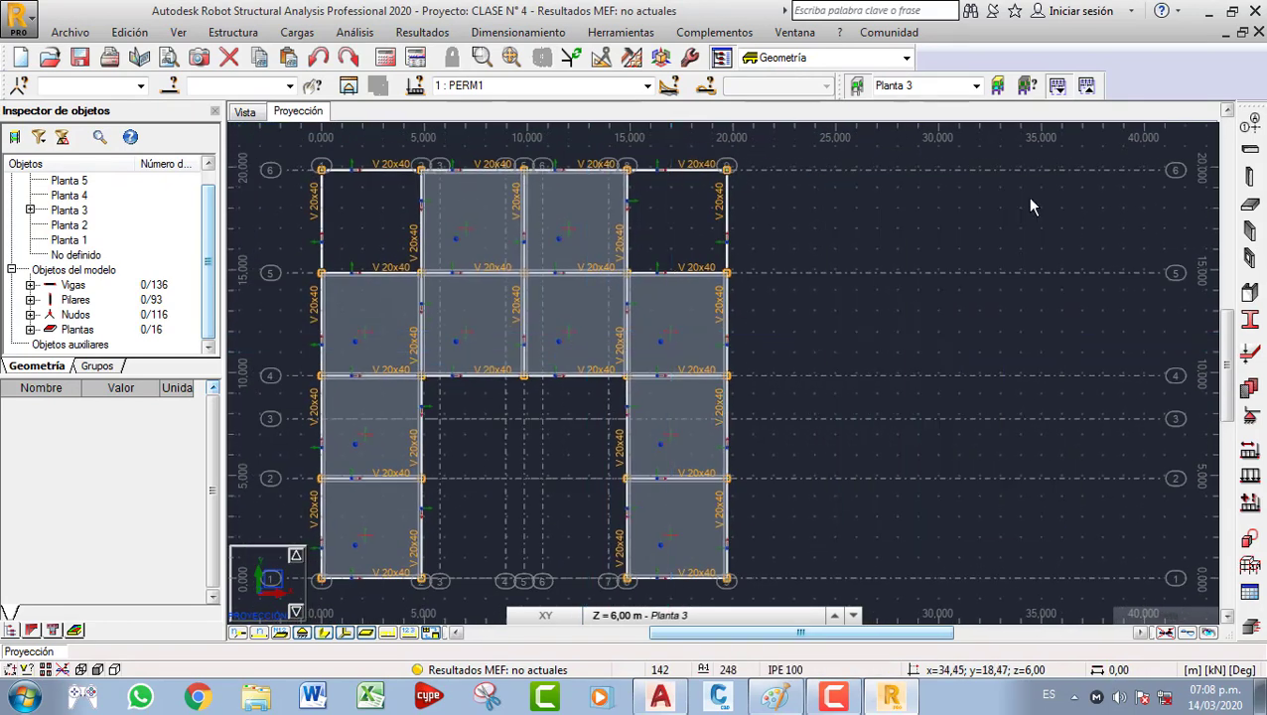
# Review the Paneles / EF display attributes, apply them to the plan view, and inspect the slabs' direction symbols.
pyautogui.scroll(-2, 499, 415)
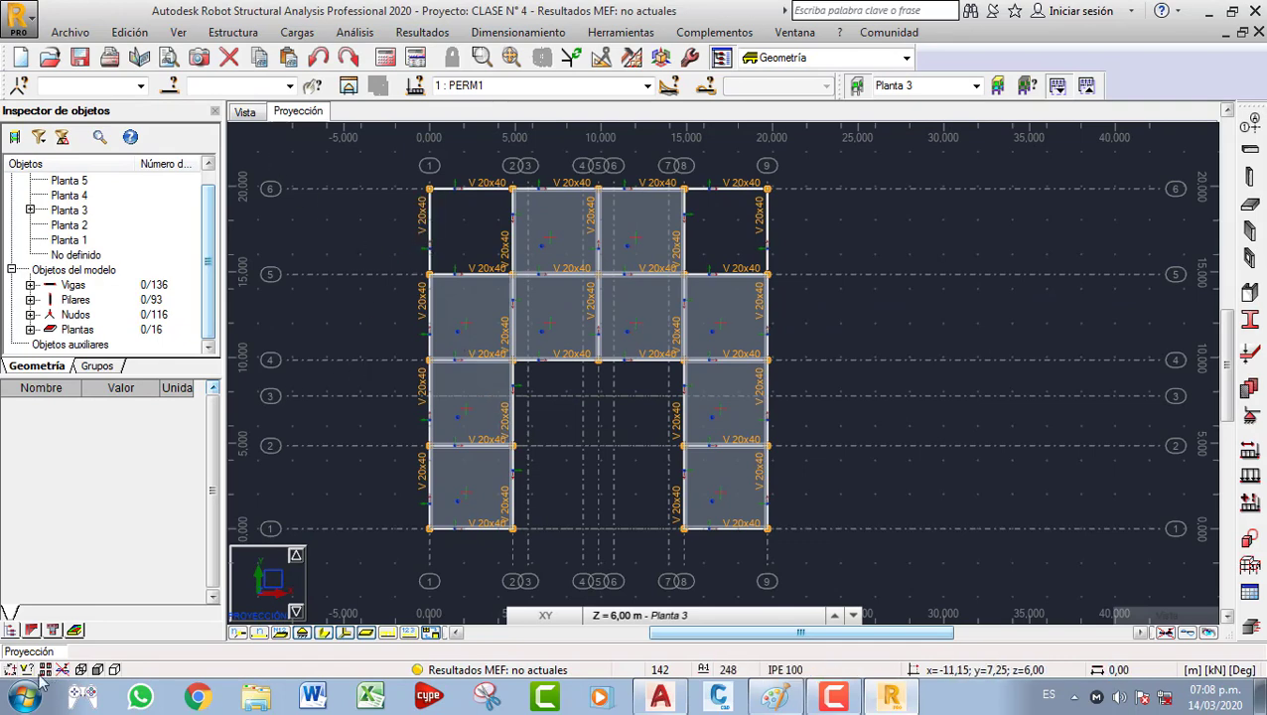
pyautogui.rightClick(863, 319)
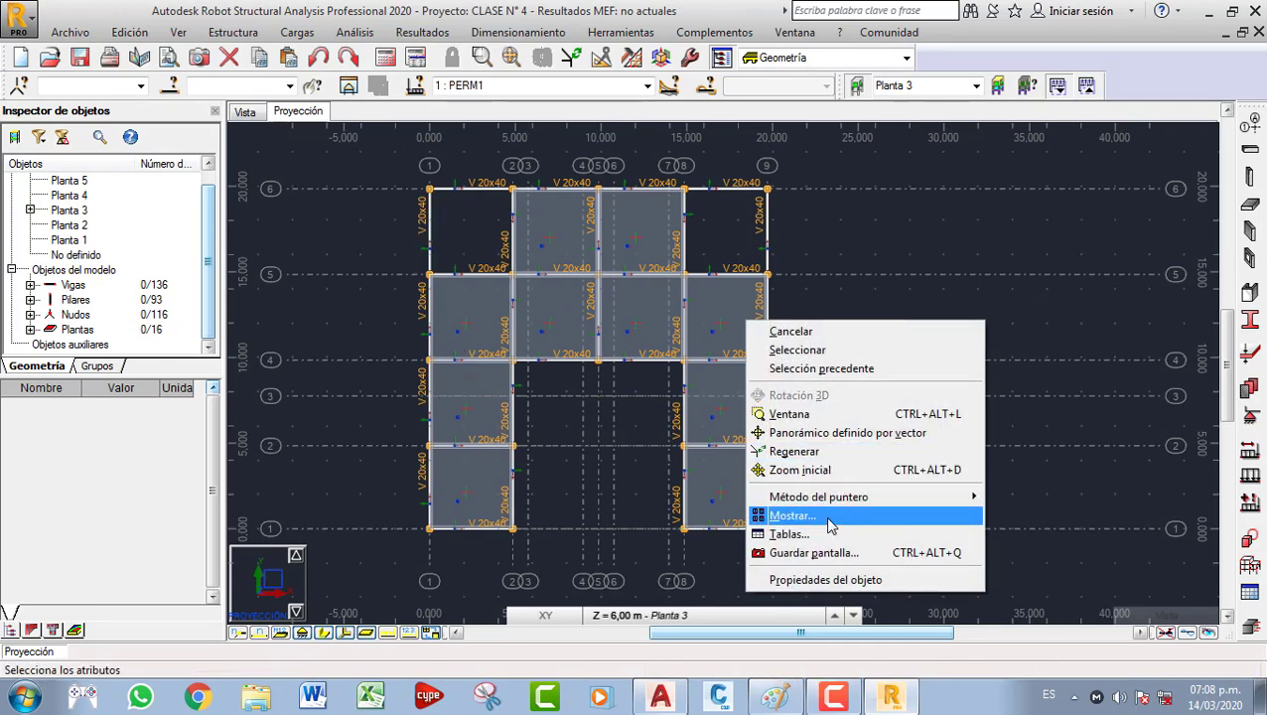
pyautogui.click(794, 516)
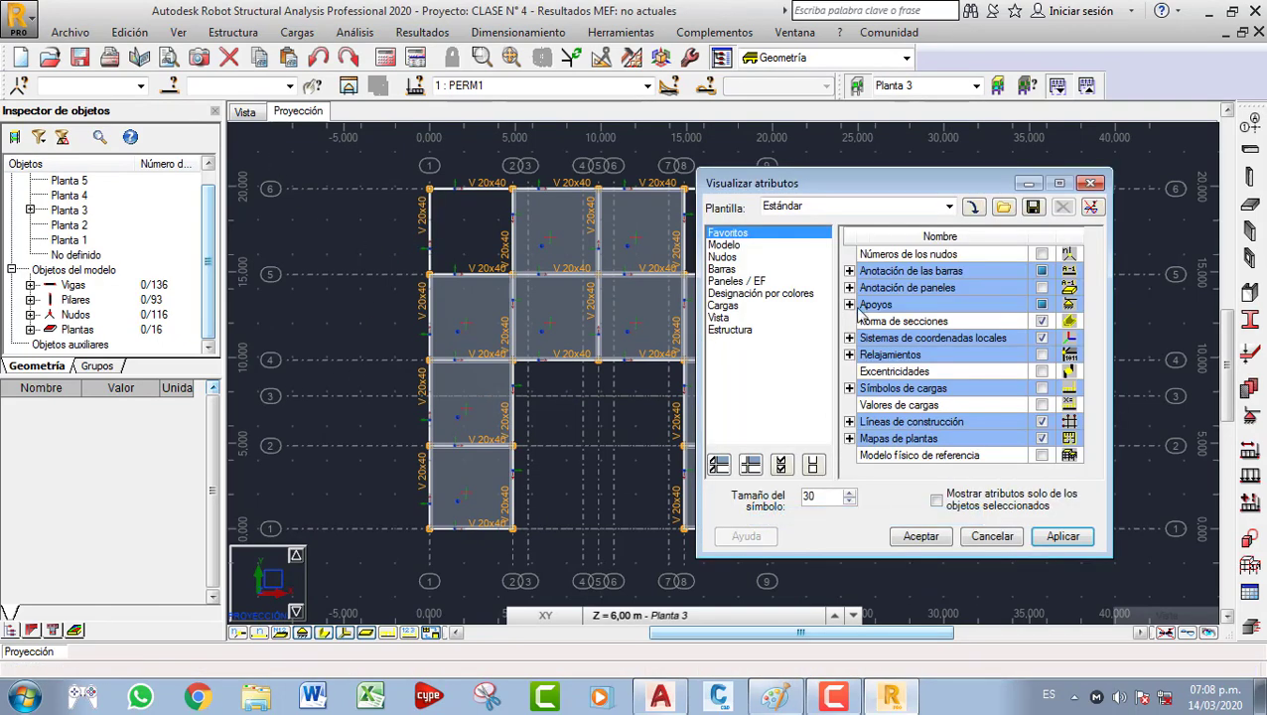
pyautogui.click(752, 281)
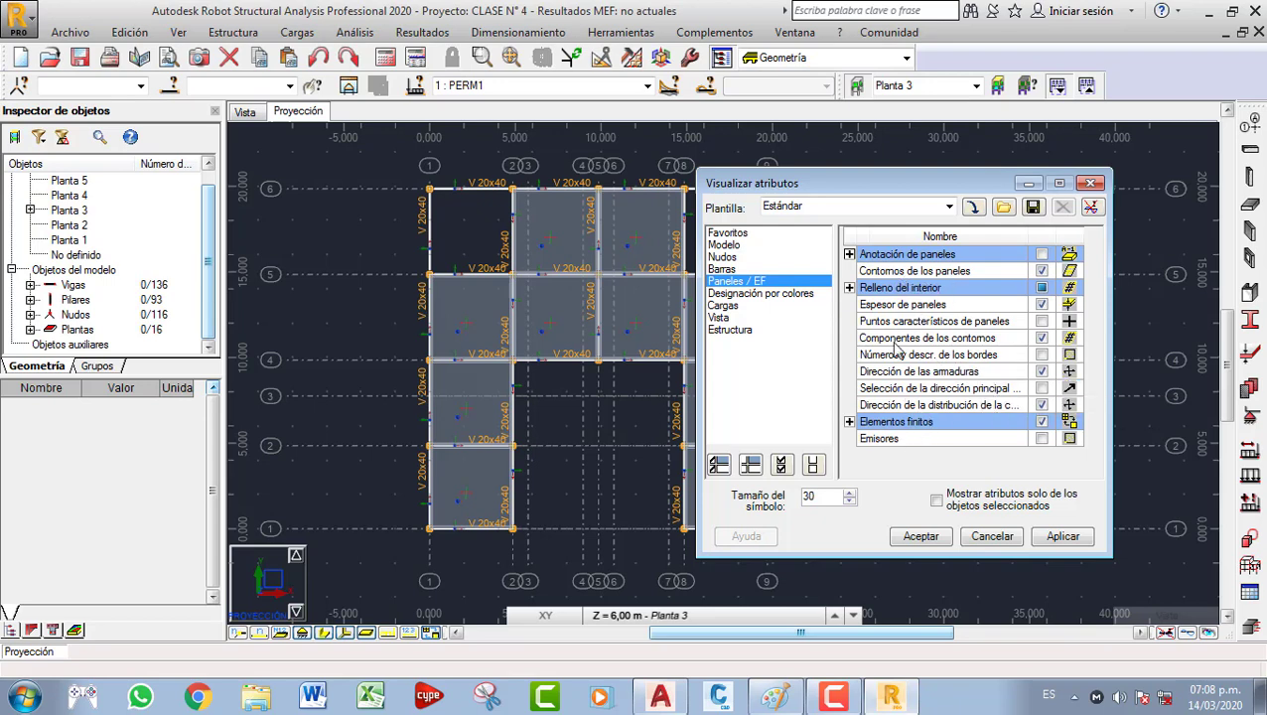
pyautogui.click(848, 421)
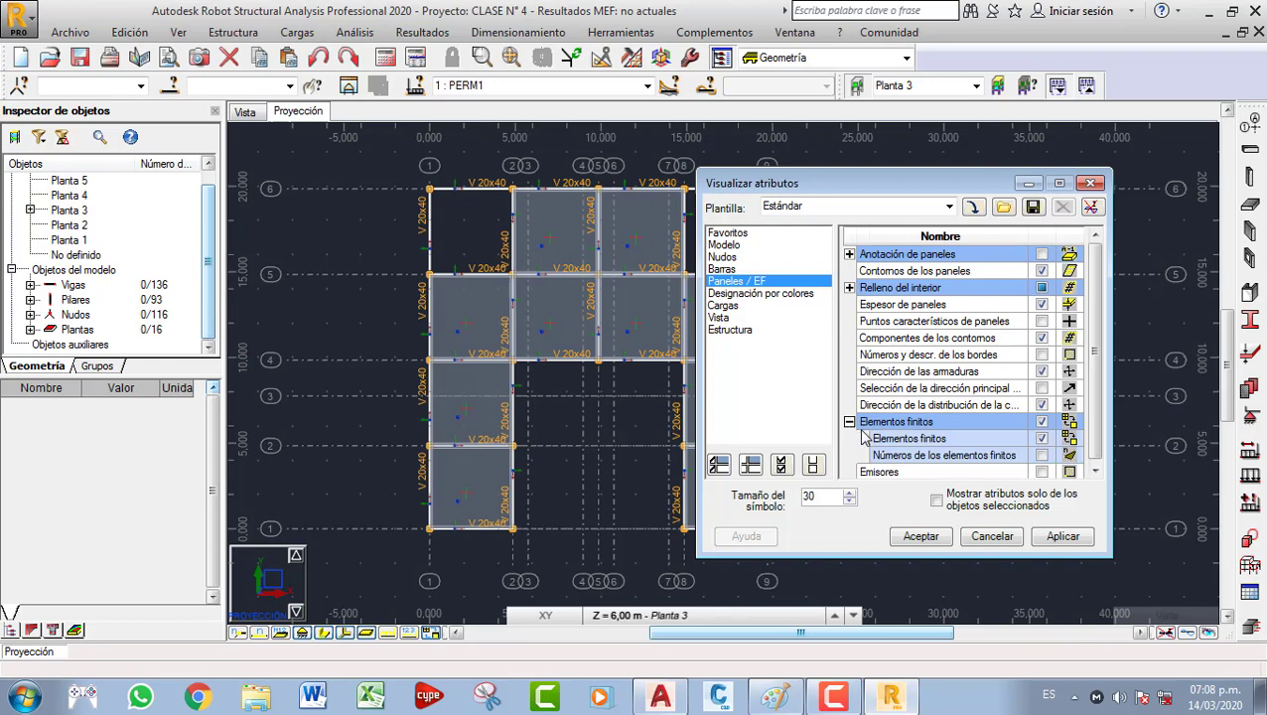
pyautogui.click(849, 422)
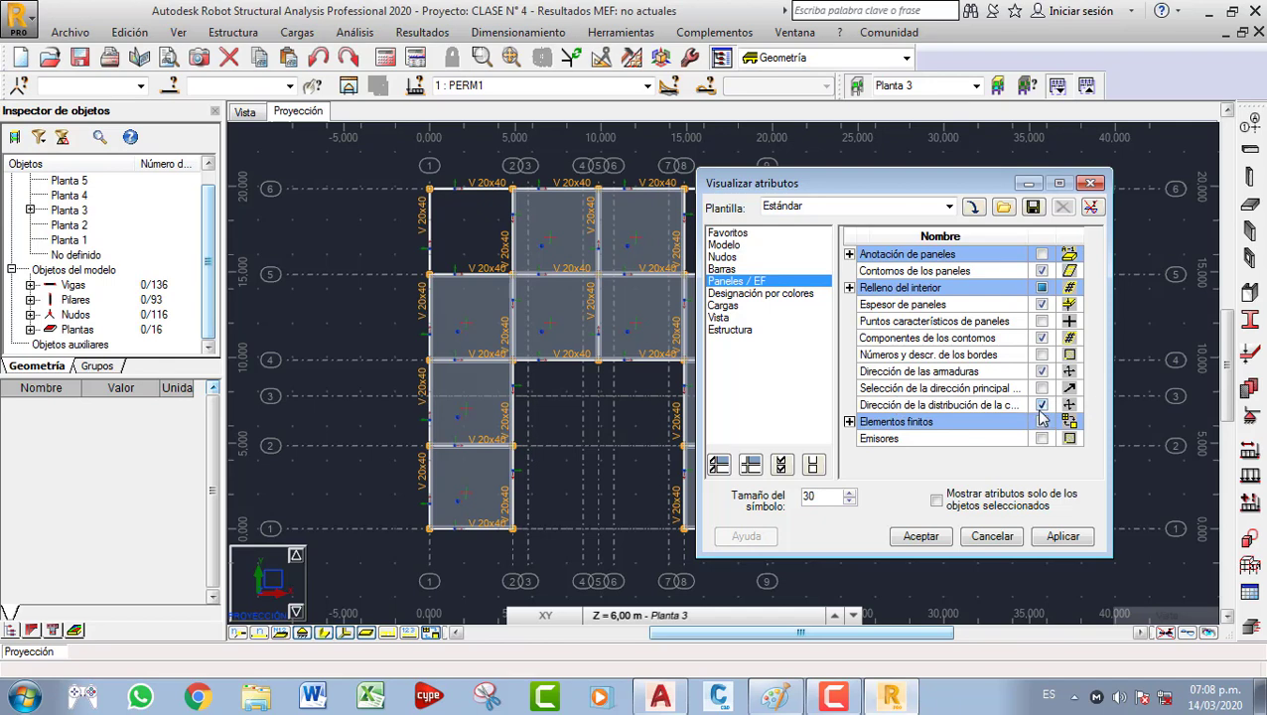
pyautogui.click(1054, 537)
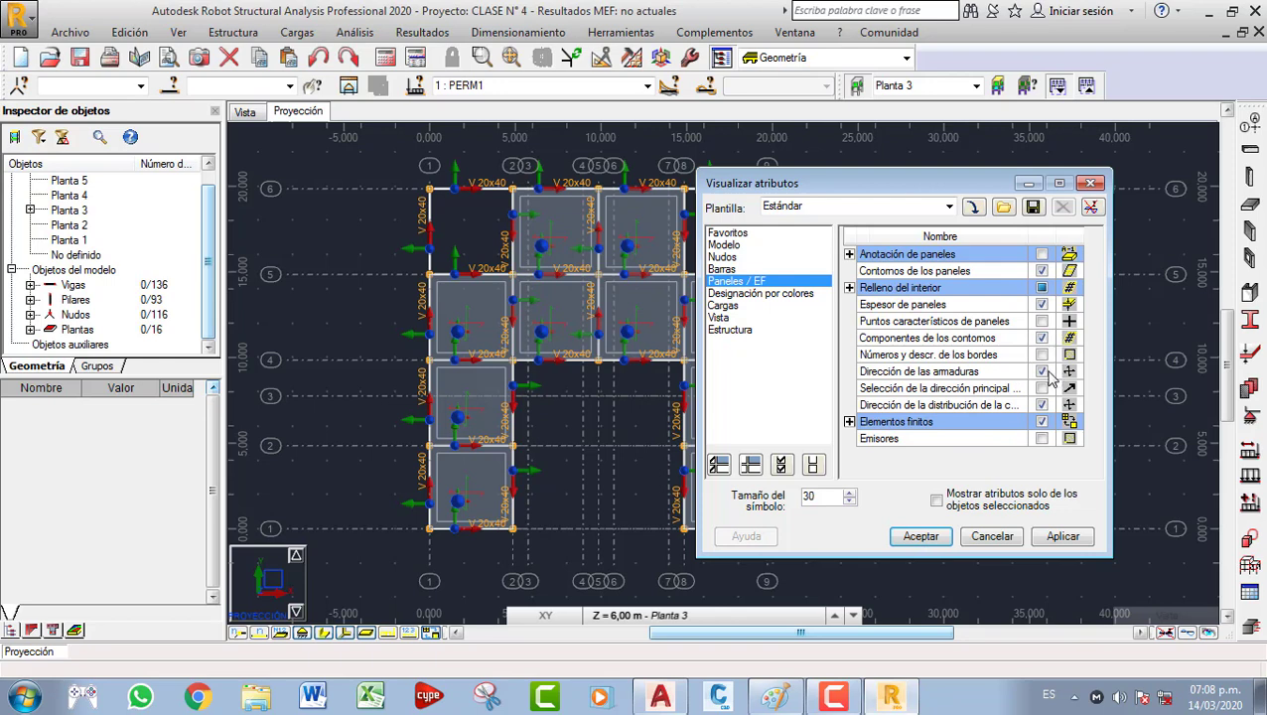
pyautogui.click(917, 536)
pyautogui.scroll(2, 645, 367)
pyautogui.scroll(-1, 660, 348)
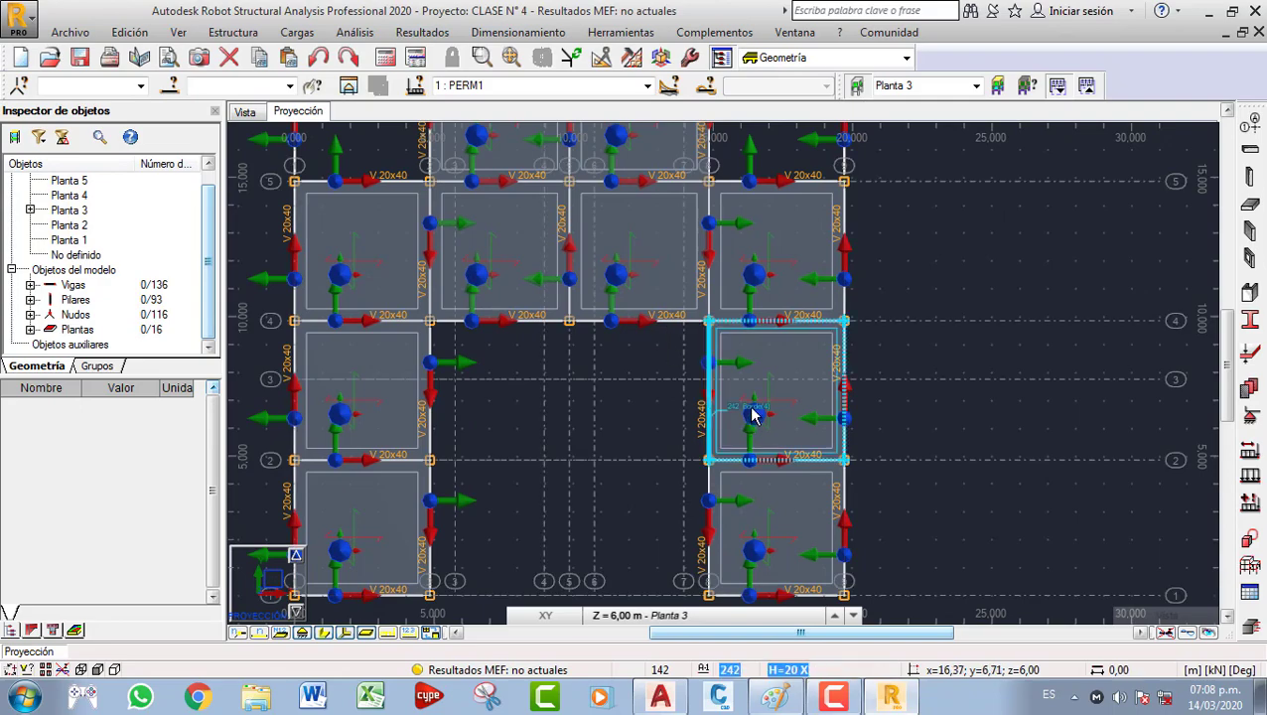
# Turn on the Zonas de distribución de la carga attribute among the load display attributes and apply it to the Planta 3 plan view.
pyautogui.scroll(-2, 751, 408)
pyautogui.scroll(5, 545, 427)
pyautogui.scroll(-3, 455, 405)
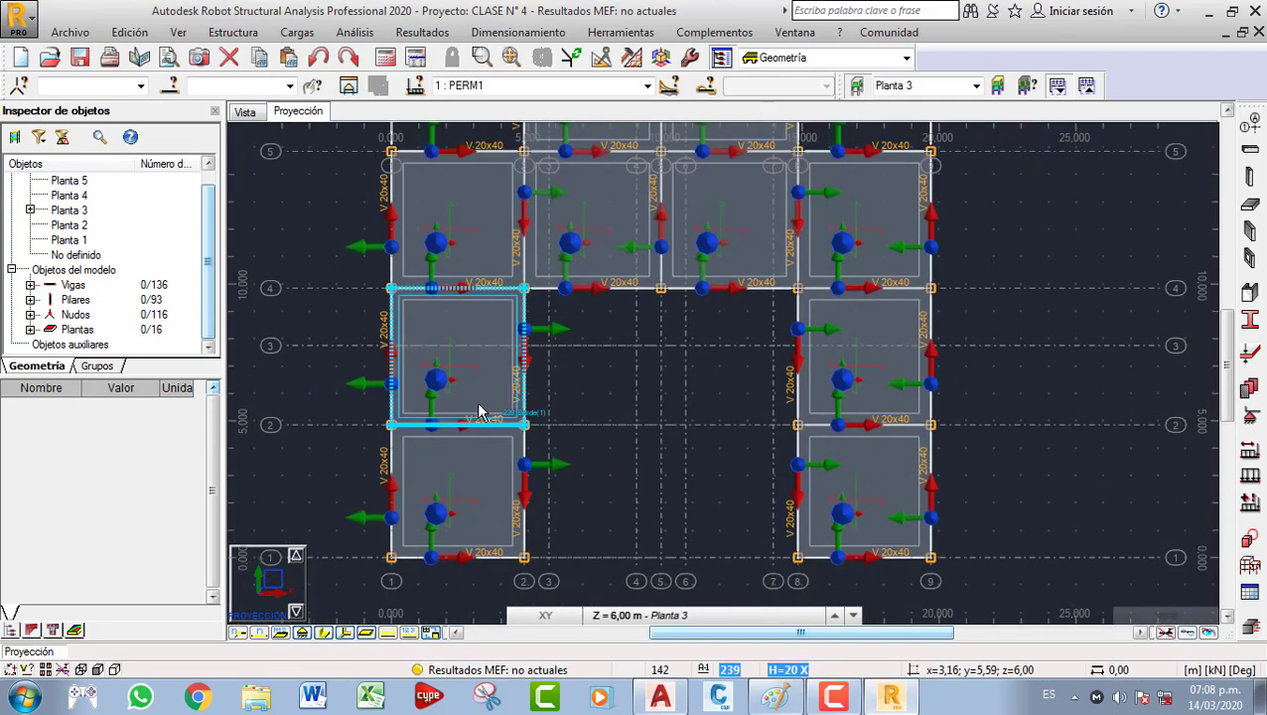
pyautogui.moveTo(983, 359); pyautogui.dragTo(965, 383, button='middle')
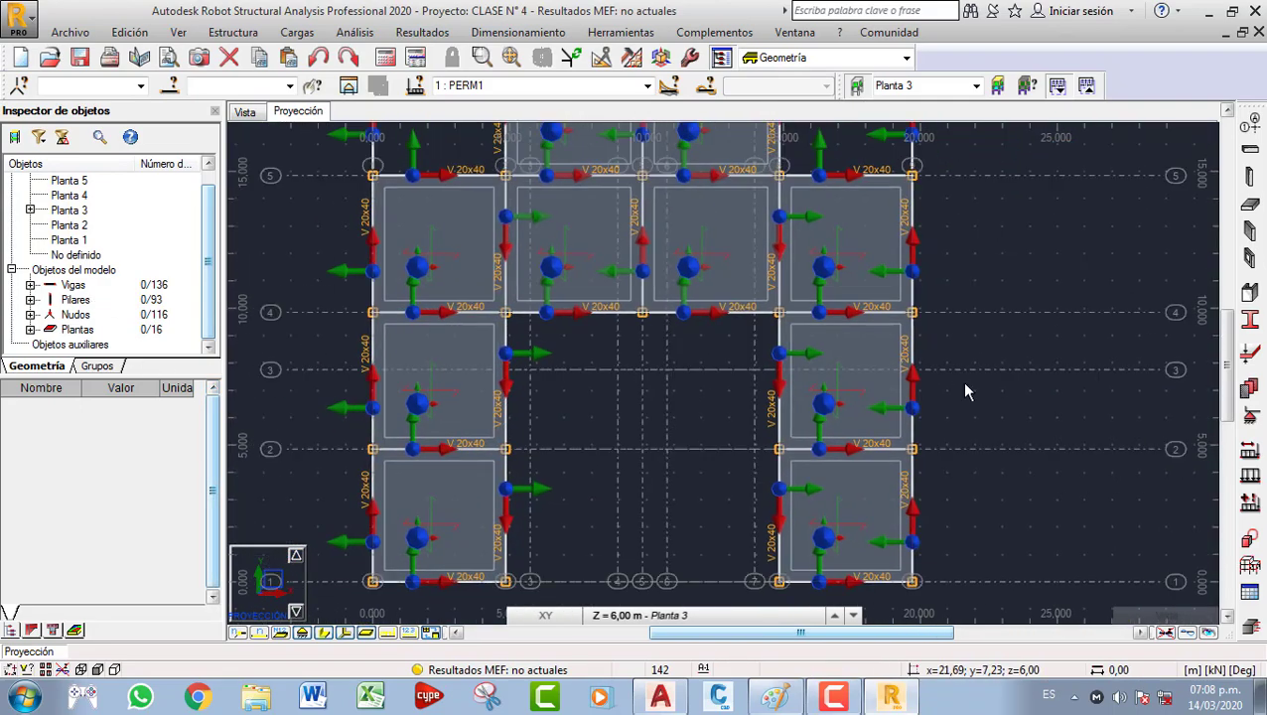
pyautogui.scroll(-1, 581, 491)
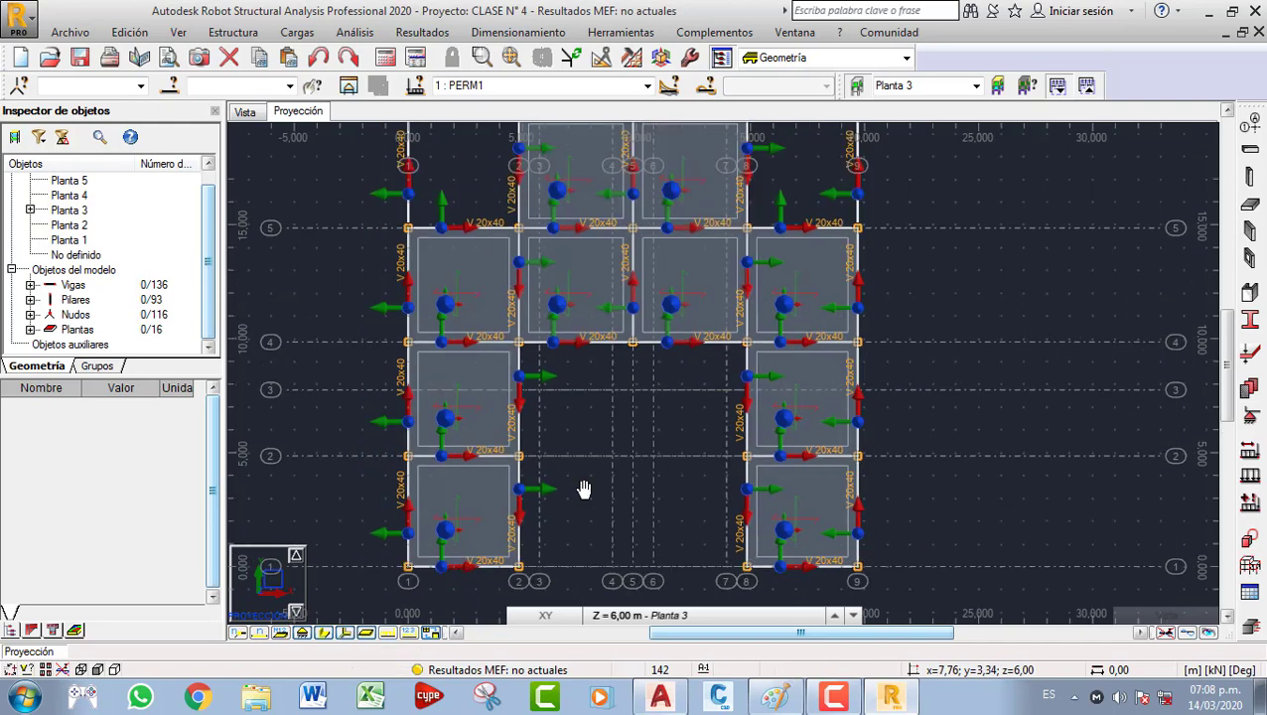
pyautogui.moveTo(583, 489); pyautogui.dragTo(563, 523, button='middle')
pyautogui.moveTo(719, 430); pyautogui.dragTo(644, 442, button='middle')
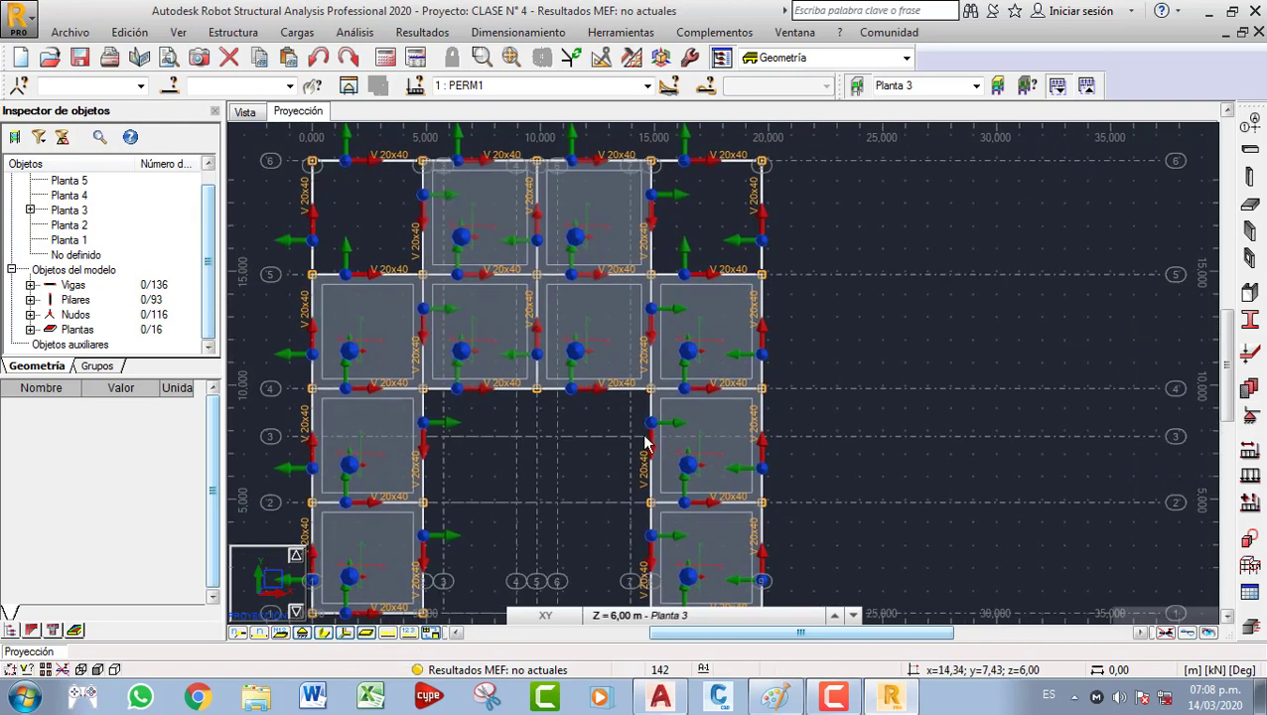
pyautogui.rightClick(883, 320)
pyautogui.click(859, 511)
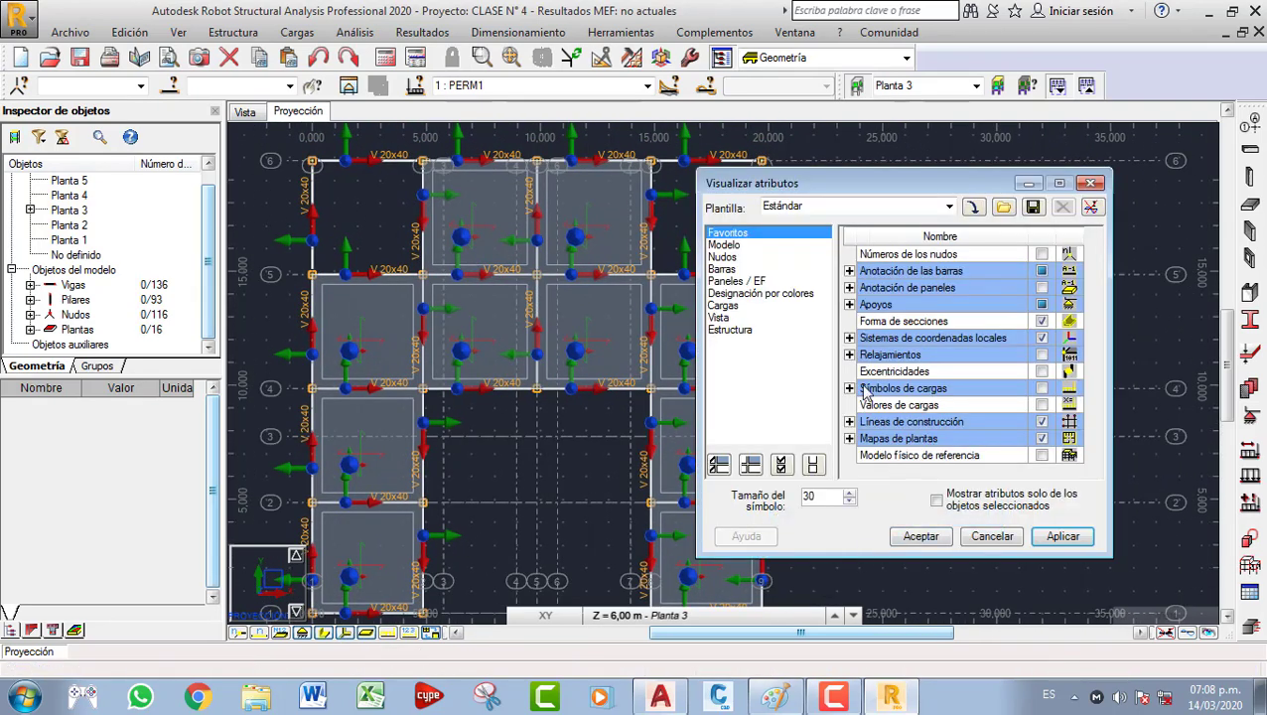
pyautogui.click(725, 306)
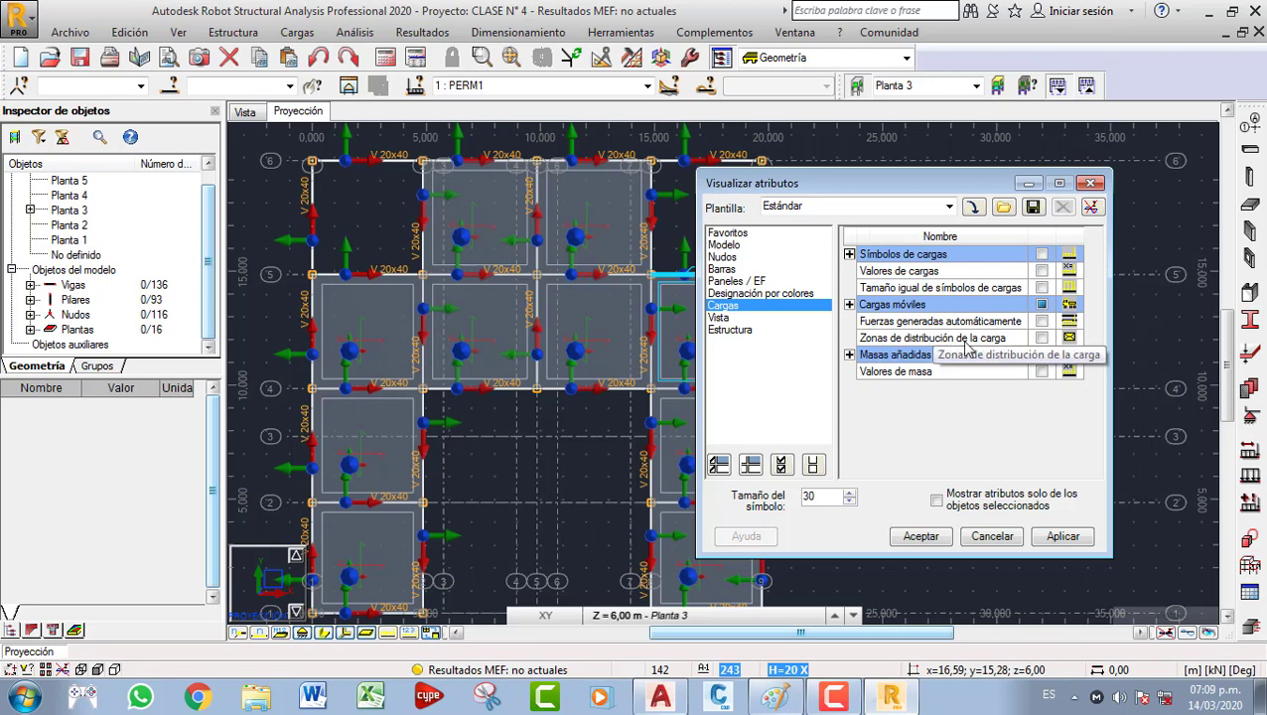
pyautogui.click(1050, 545)
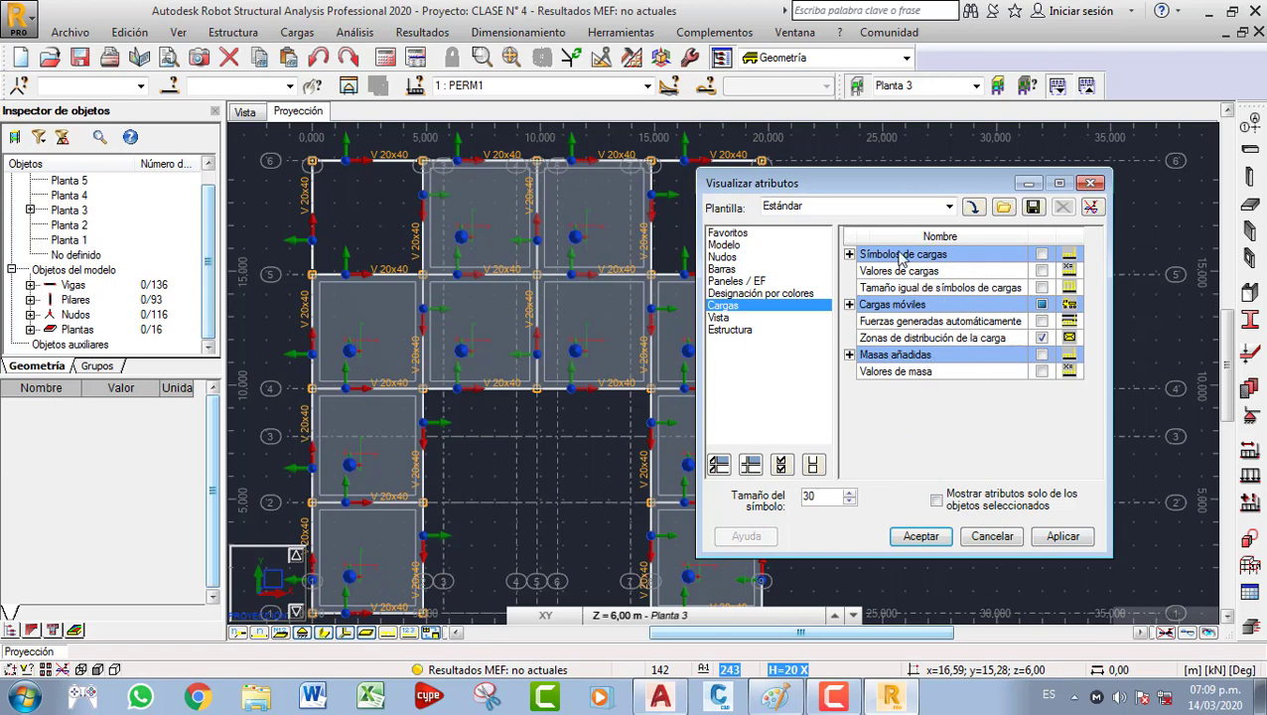
# Review the Vista, Estructura and Paneles / EF display attributes, including the interior fill and panel annotation subgroups, and cancel the attribute settings.
pyautogui.click(720, 318)
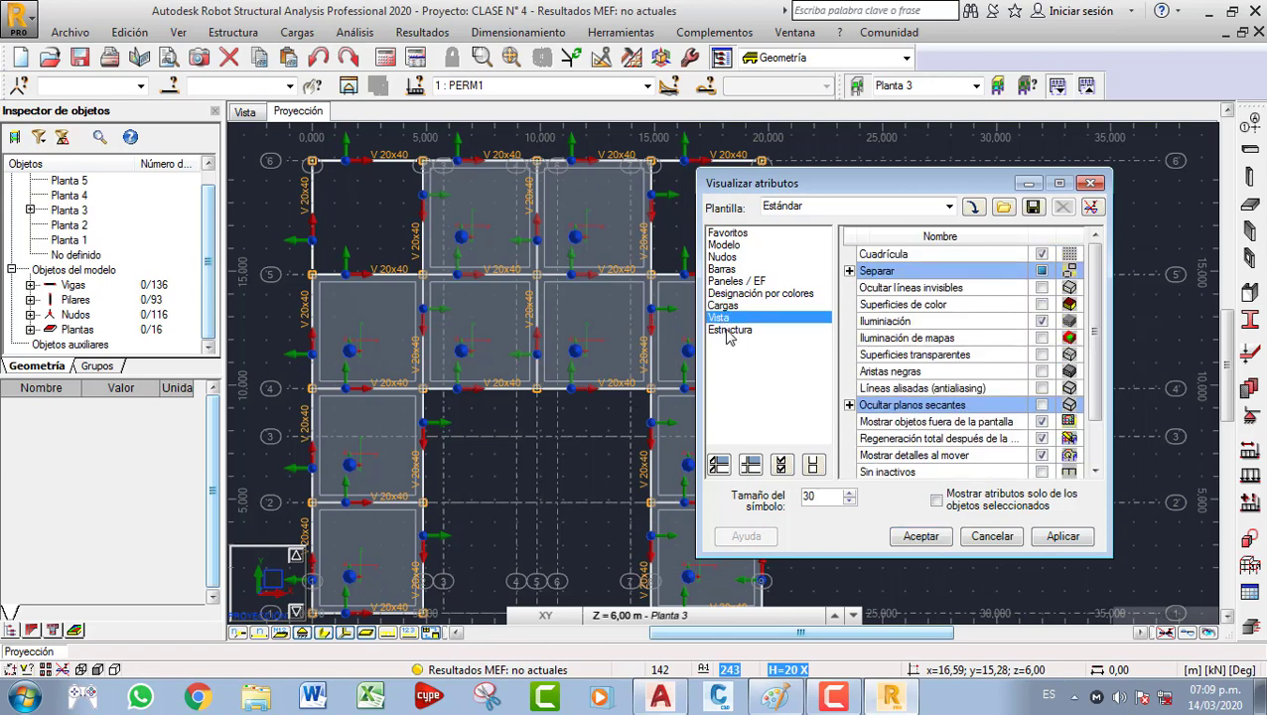
pyautogui.click(730, 331)
pyautogui.click(736, 281)
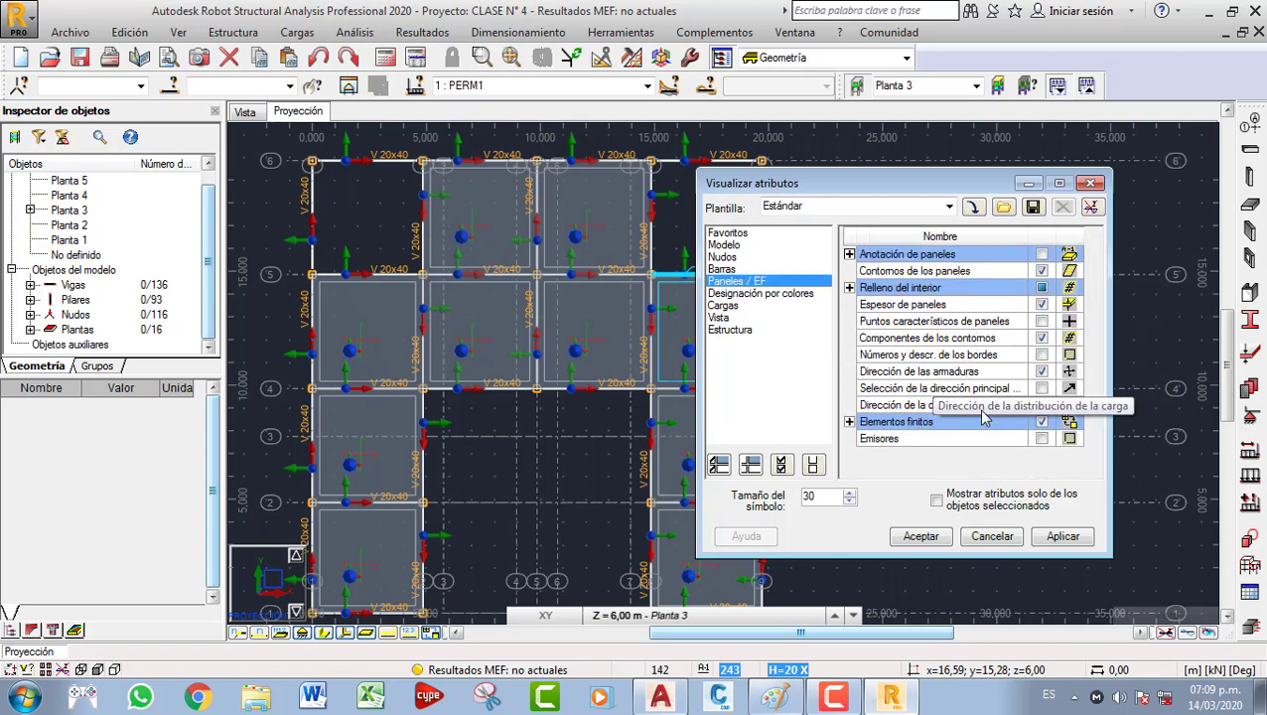
pyautogui.click(849, 288)
pyautogui.click(848, 288)
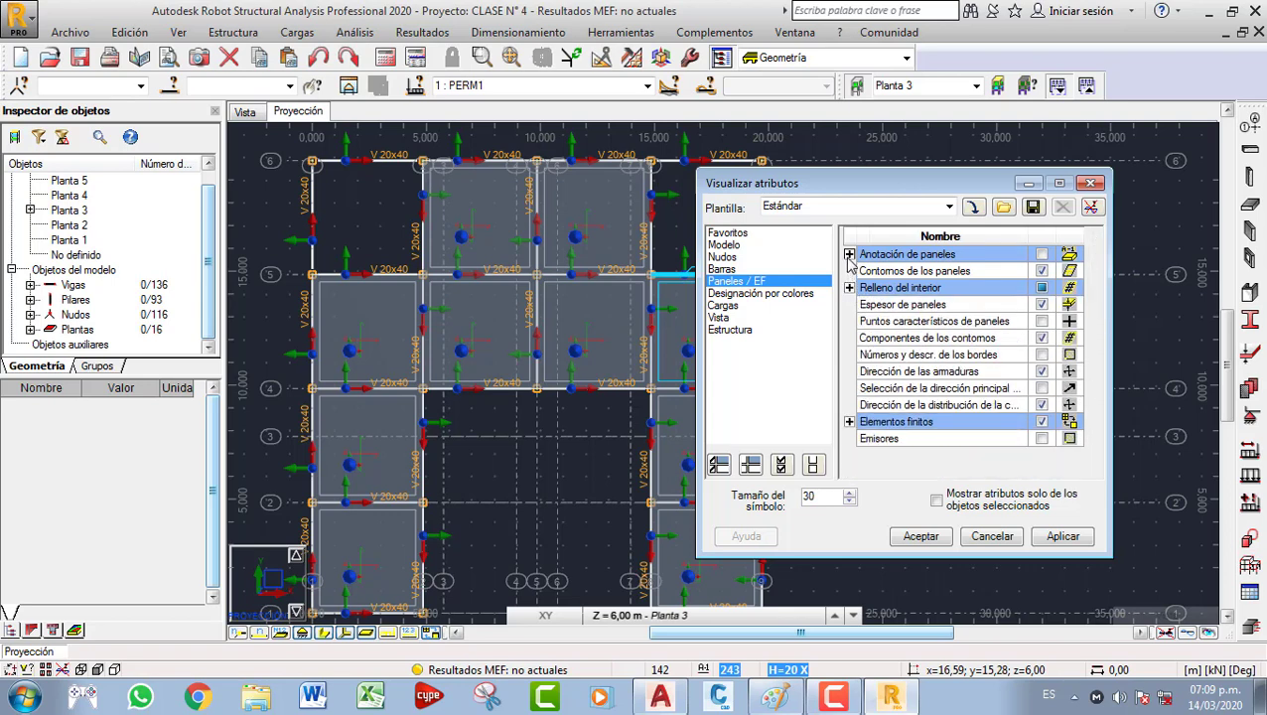
pyautogui.click(849, 254)
pyautogui.click(849, 255)
pyautogui.click(991, 536)
# Run the structural calculation of the model with the Planta 3 slabs in place.
pyautogui.scroll(-3, 909, 520)
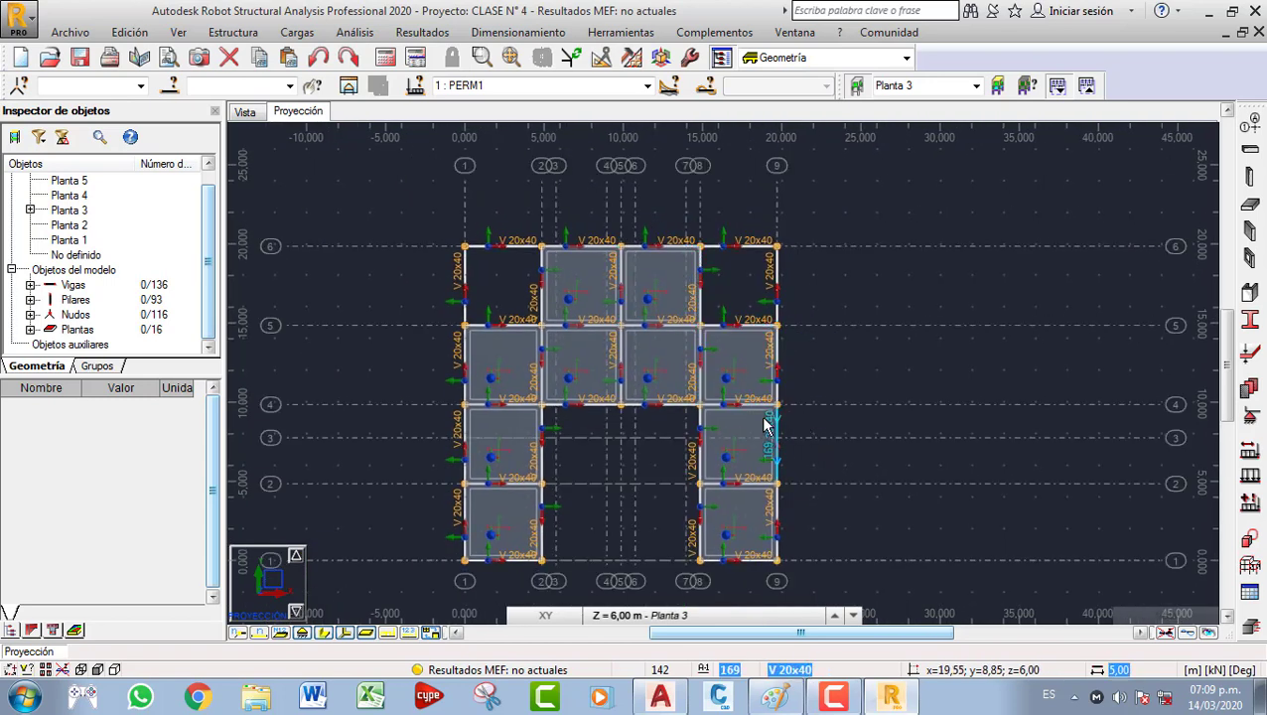
pyautogui.moveTo(701, 386); pyautogui.dragTo(622, 377, button='middle')
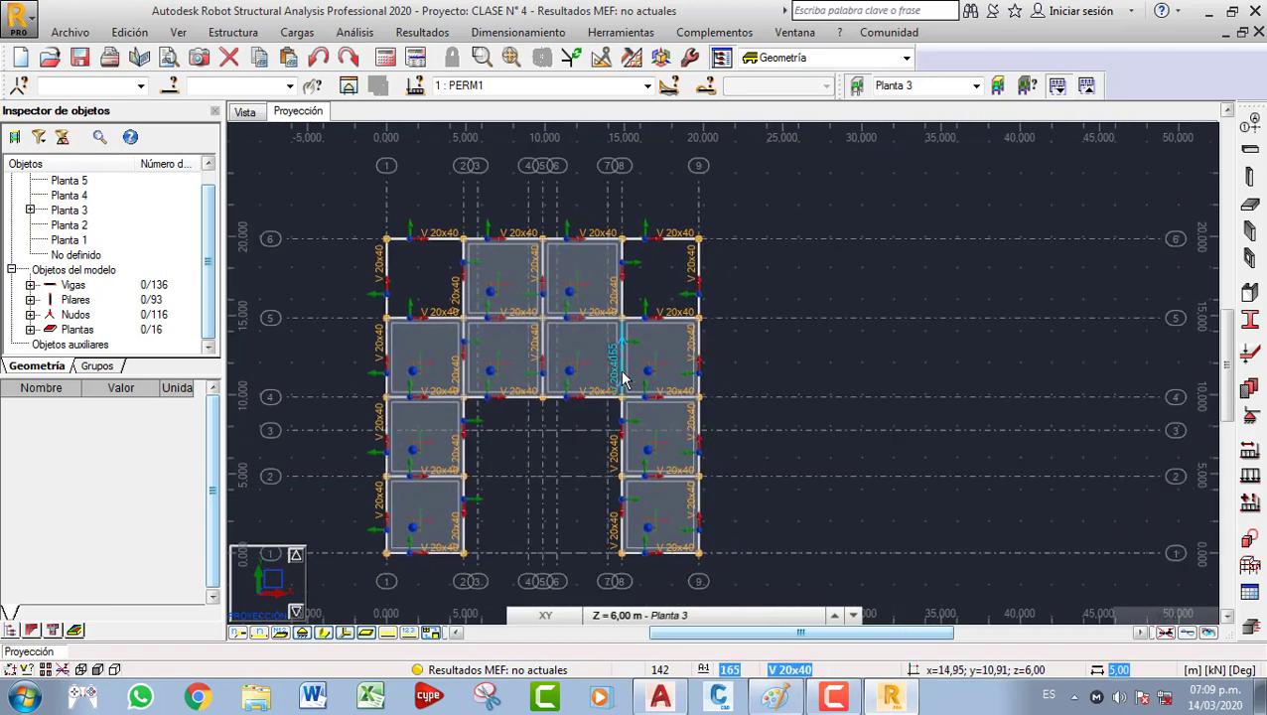
pyautogui.moveTo(798, 407); pyautogui.dragTo(841, 407, button='middle')
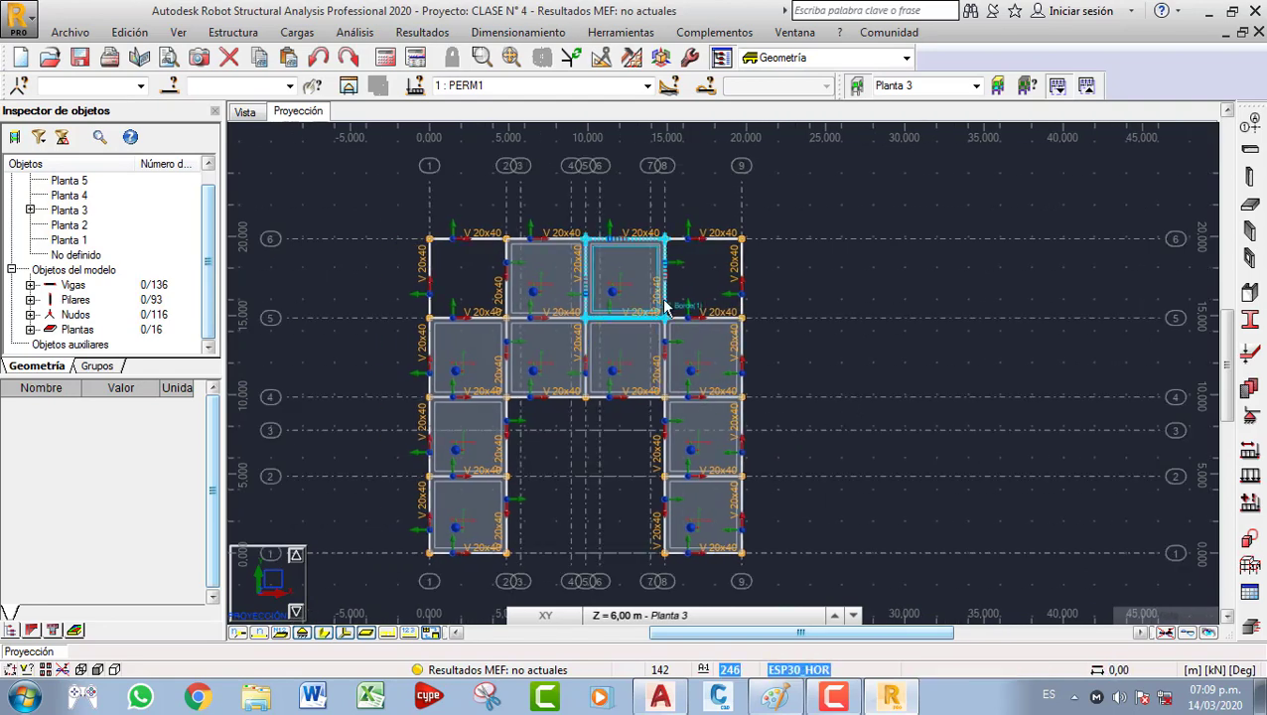
pyautogui.click(386, 62)
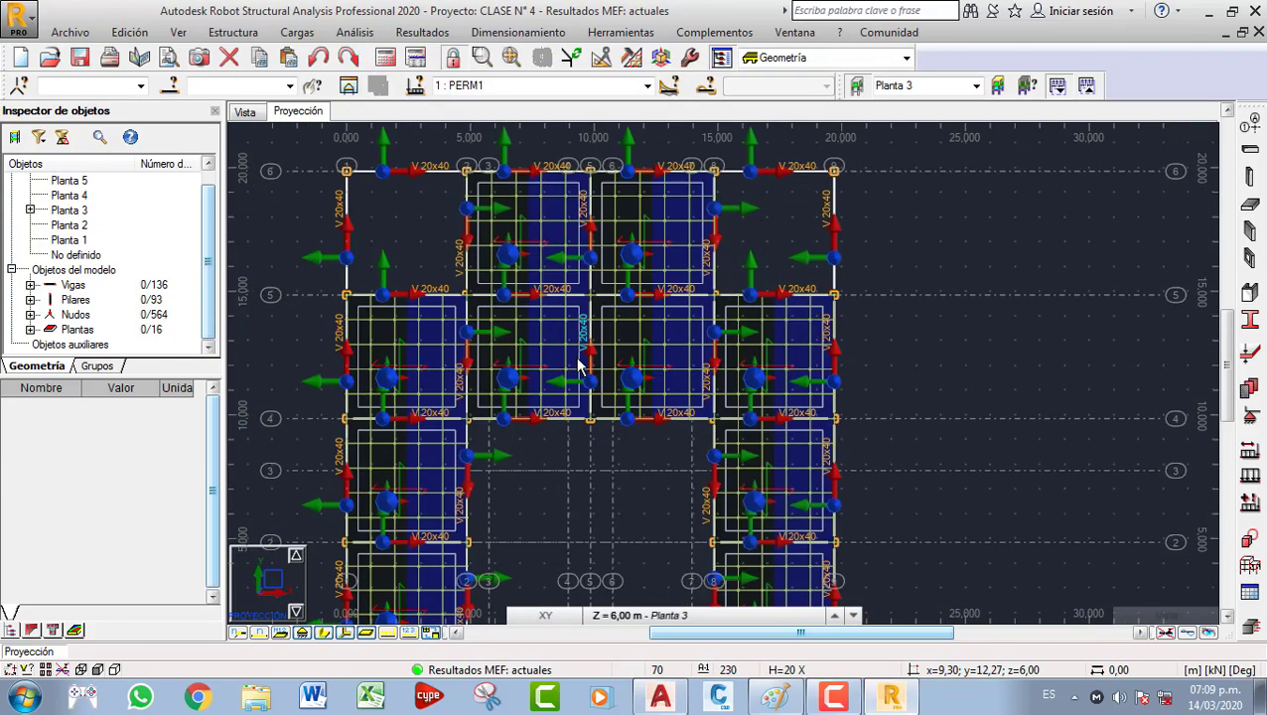
# Examine the load distribution zones and direction symbols on the meshed slabs of Planta 3 bay by bay.
pyautogui.moveTo(585, 387); pyautogui.dragTo(590, 284, button='middle')
pyautogui.moveTo(588, 427); pyautogui.dragTo(618, 368, button='middle')
pyautogui.scroll(-2, 507, 372)
pyautogui.scroll(2, 506, 375)
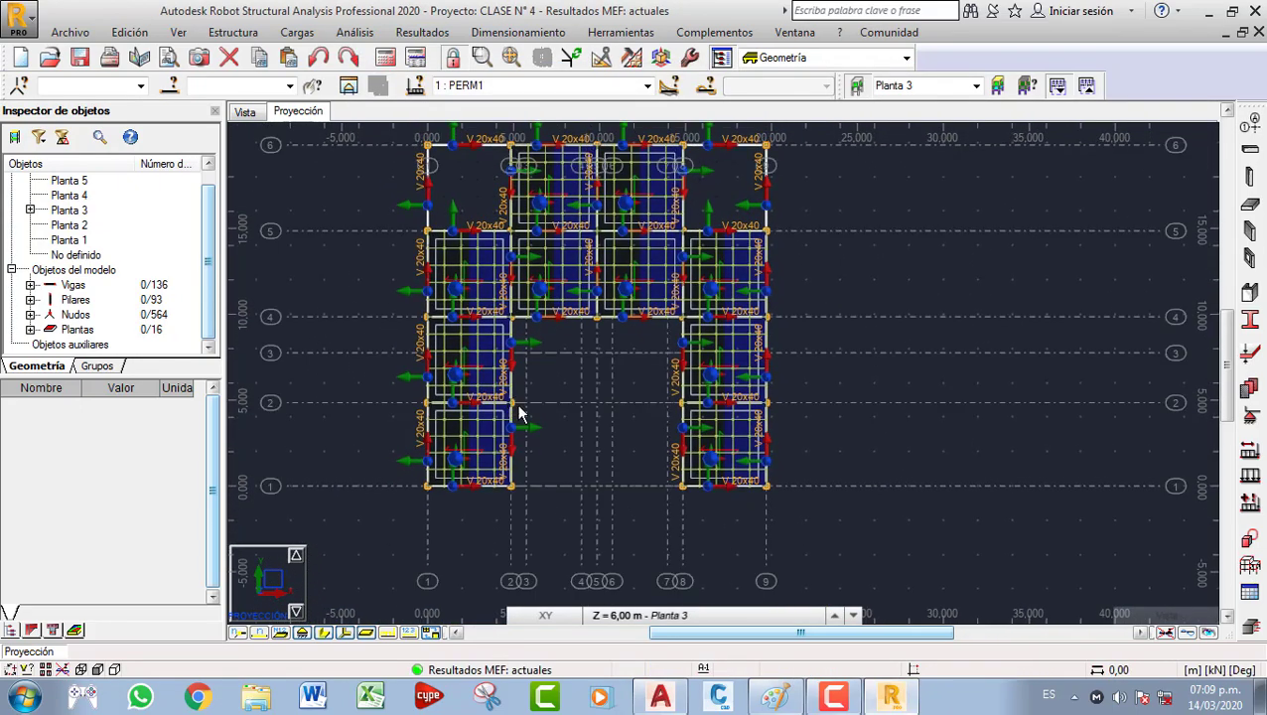
pyautogui.scroll(-1, 657, 399)
pyautogui.middleClick(675, 407)
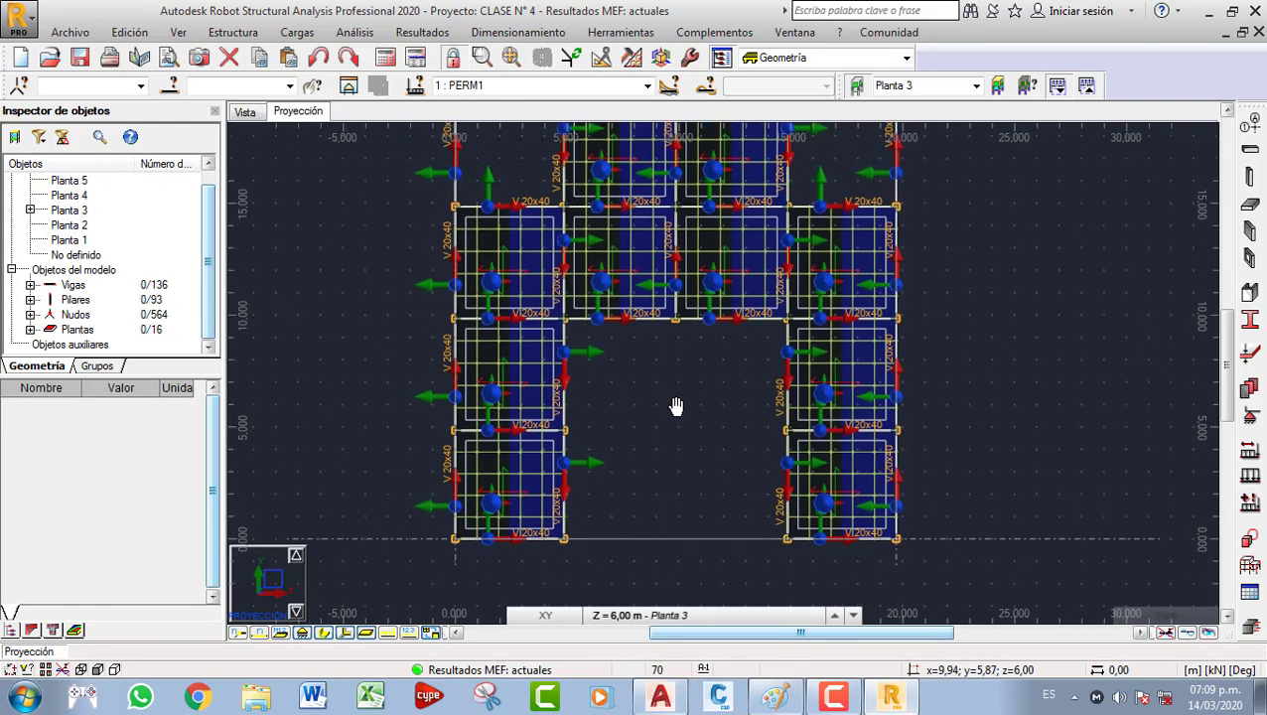
pyautogui.moveTo(748, 425); pyautogui.dragTo(742, 470, button='middle')
pyautogui.scroll(-1, 657, 398)
pyautogui.scroll(4, 585, 337)
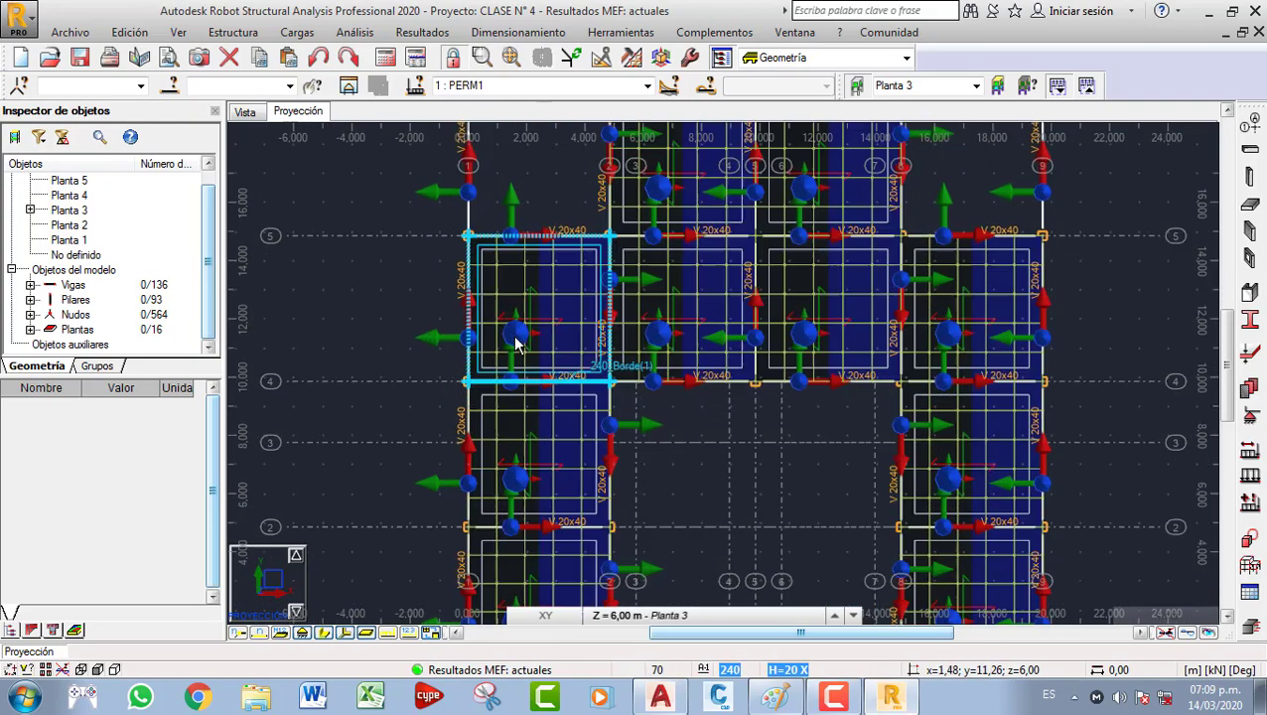
pyautogui.scroll(2, 735, 319)
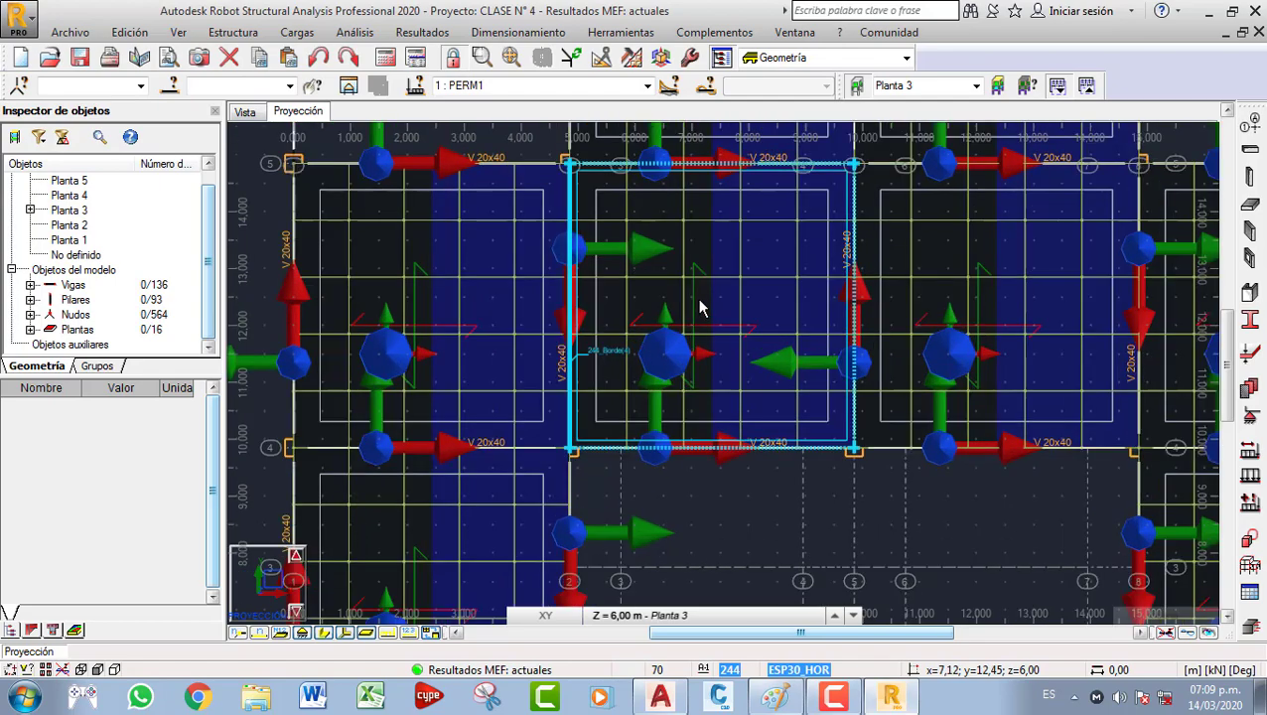
pyautogui.scroll(-4, 760, 307)
pyautogui.moveTo(752, 339); pyautogui.dragTo(715, 304, button='middle')
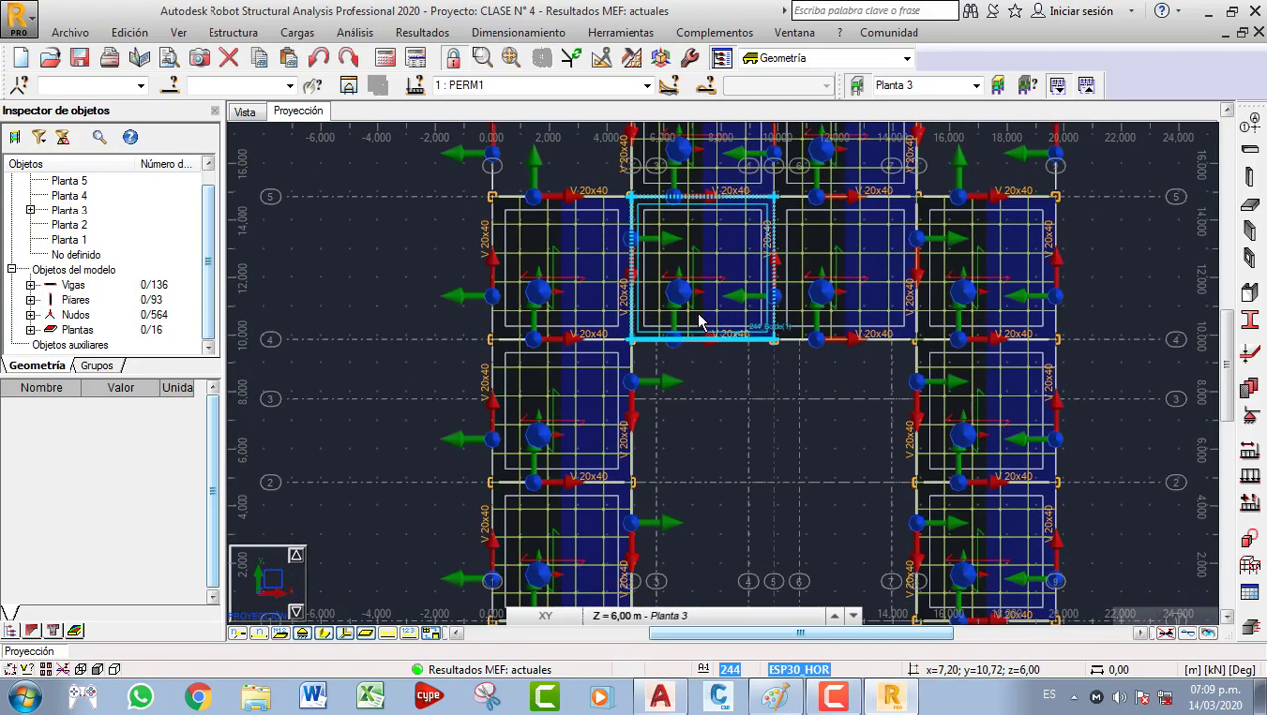
pyautogui.scroll(-2, 698, 320)
pyautogui.moveTo(695, 355); pyautogui.dragTo(676, 386, button='middle')
pyautogui.scroll(5, 674, 393)
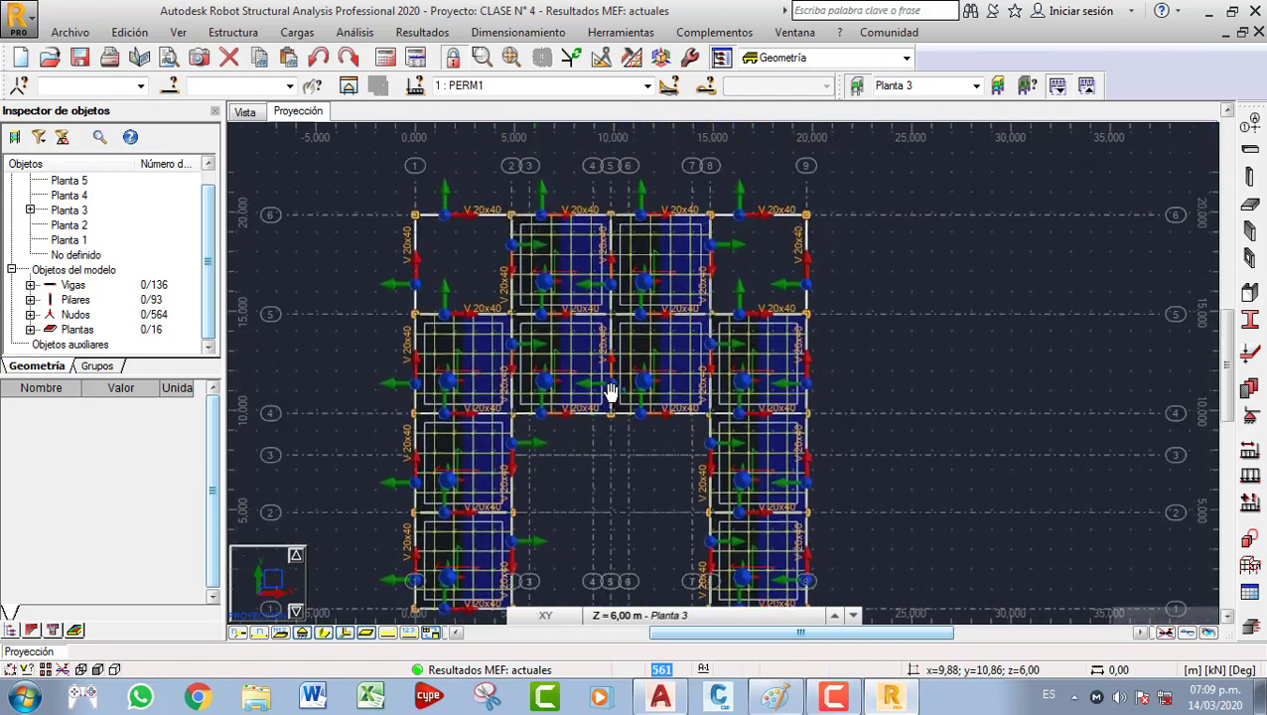
pyautogui.scroll(-4, 504, 269)
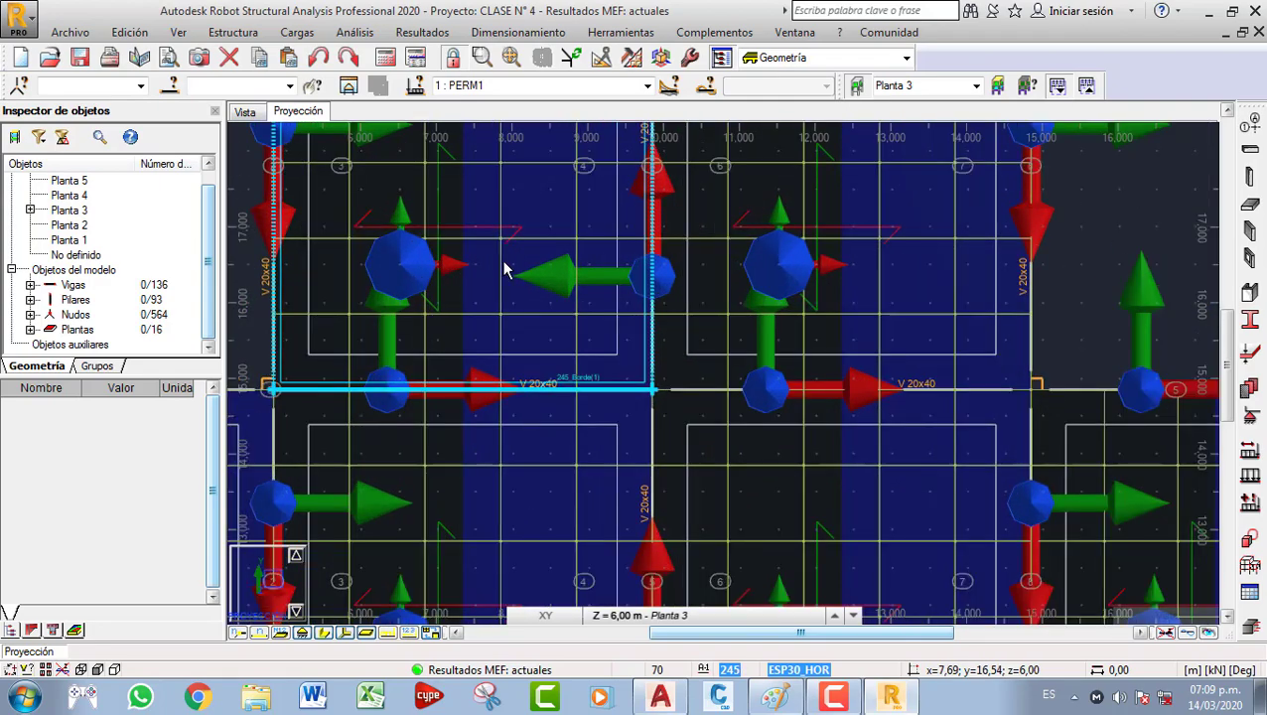
pyautogui.scroll(-4, 704, 333)
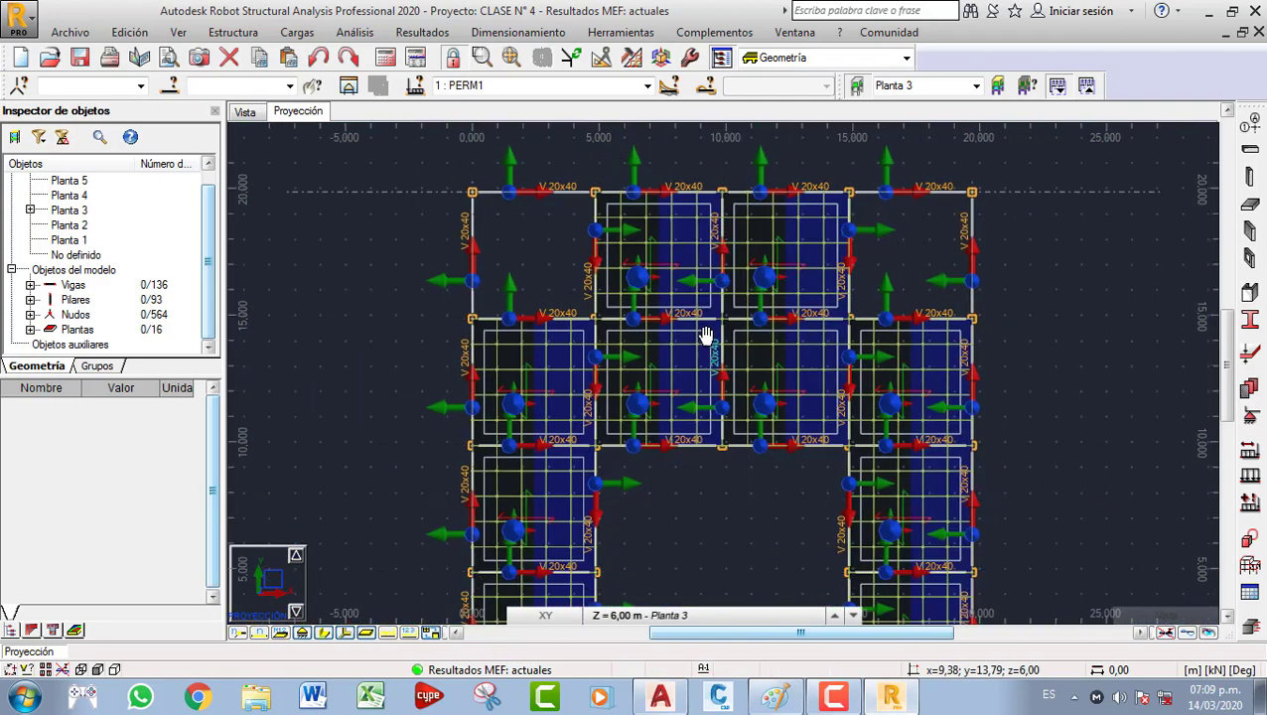
# Turn off Dirección de la distribución de la carga in the Paneles / EF attributes, check the load attributes, and accept the display settings.
pyautogui.rightClick(884, 357)
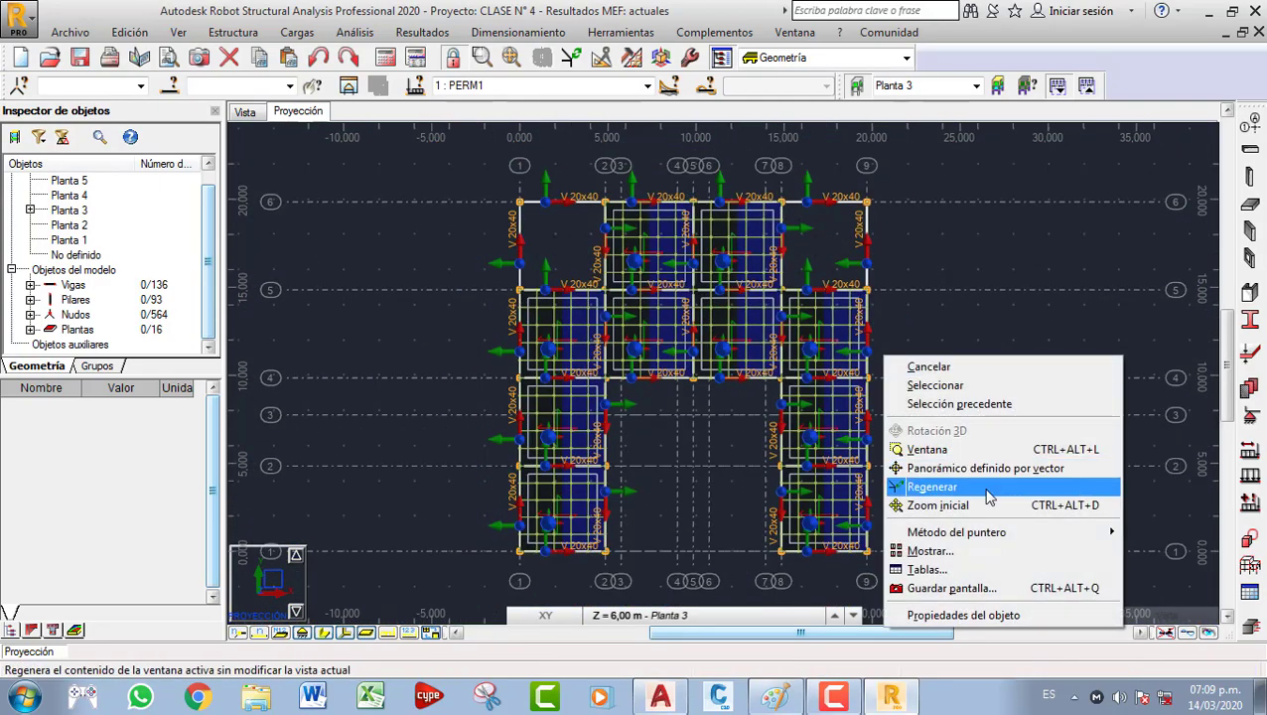
pyautogui.click(968, 551)
pyautogui.click(735, 281)
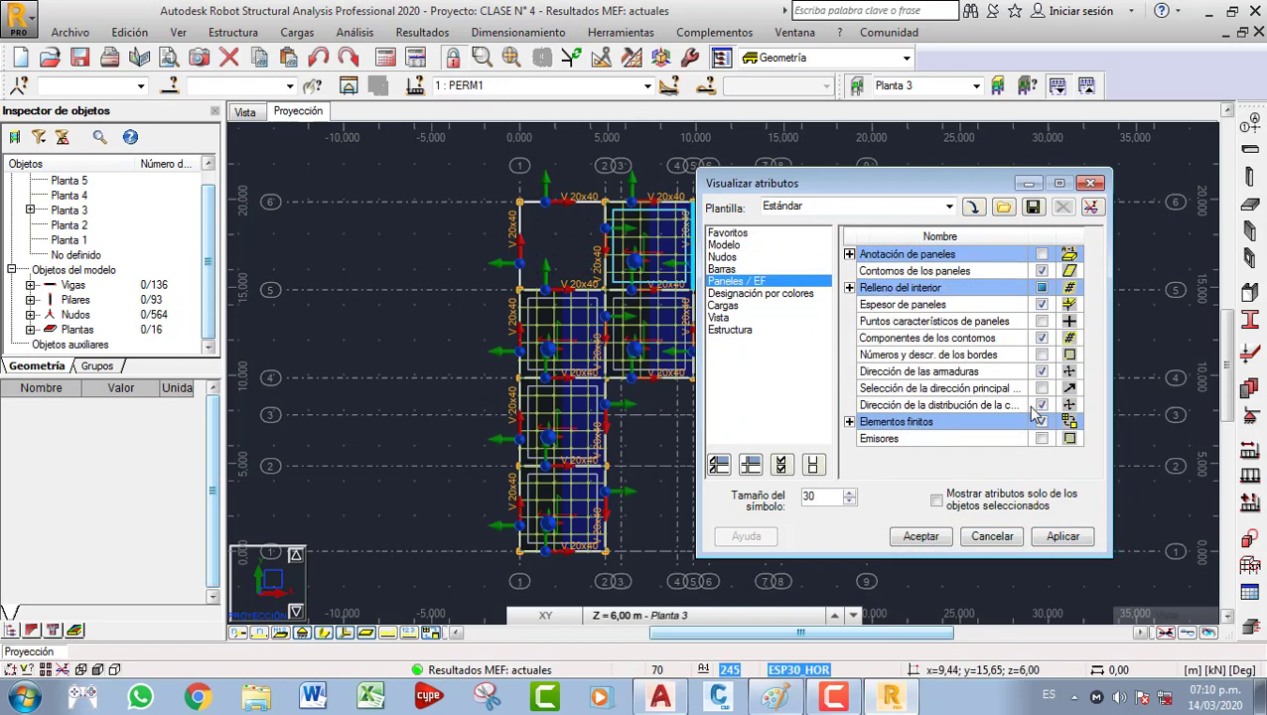
pyautogui.click(1045, 539)
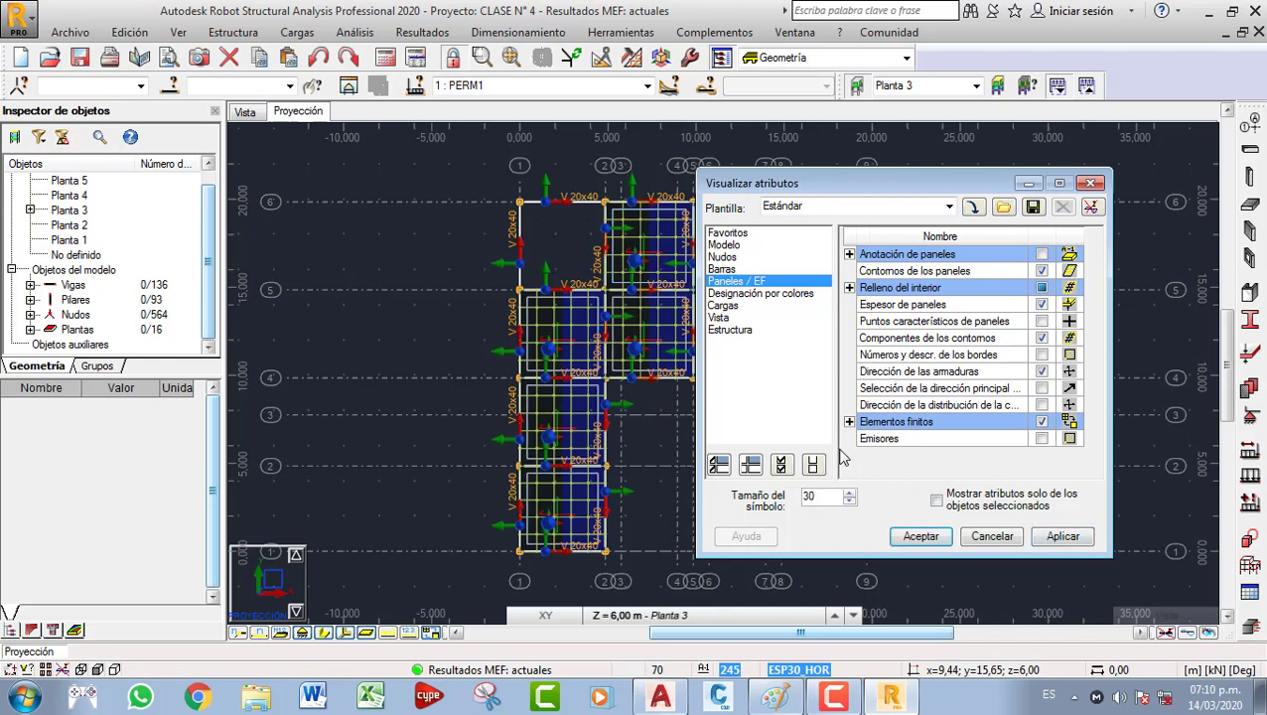
pyautogui.click(722, 306)
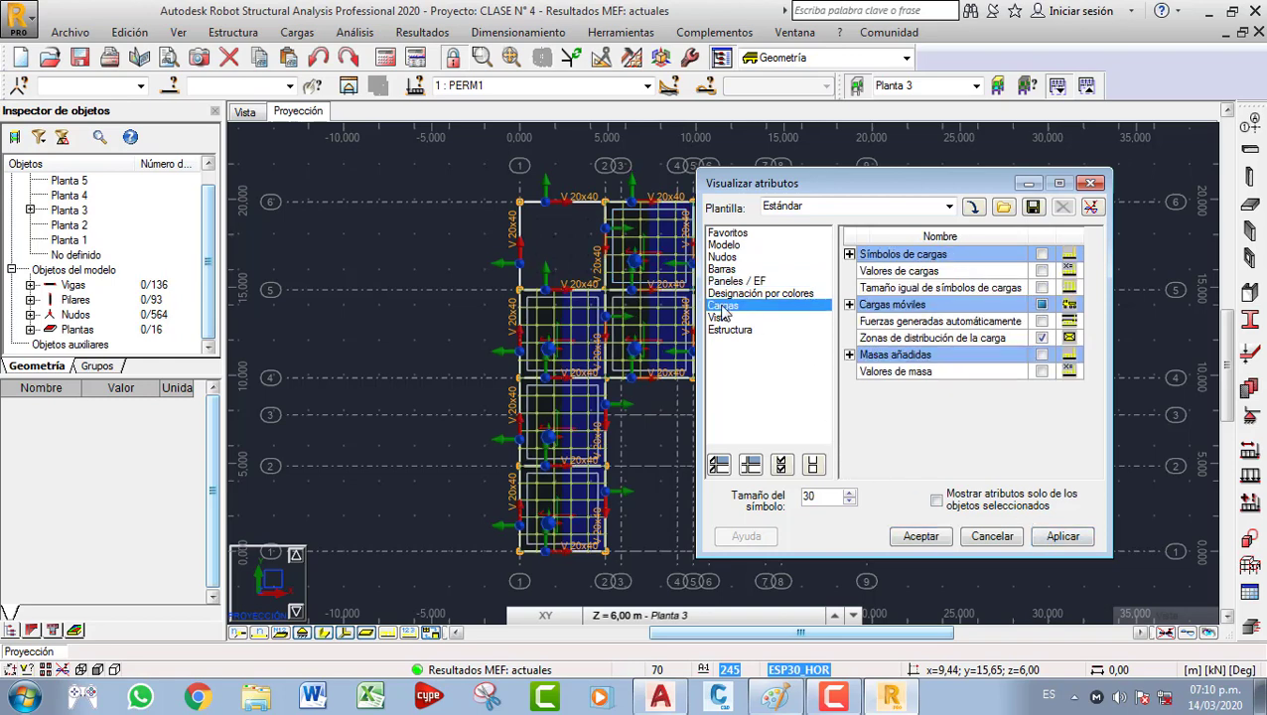
pyautogui.click(919, 537)
# Compare the coloured load distribution zones of the slabs between horizontal axes 1 and 6 in the Planta 3 plan view.
pyautogui.scroll(6, 598, 363)
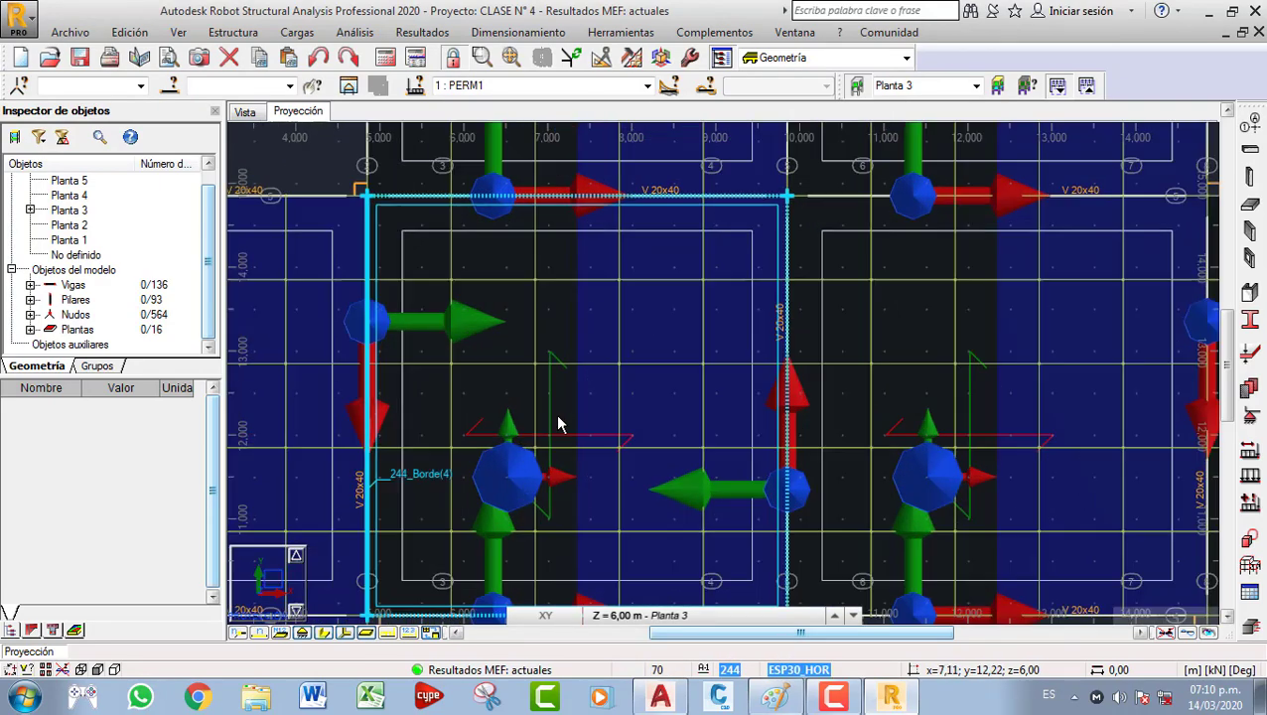
pyautogui.scroll(-4, 571, 440)
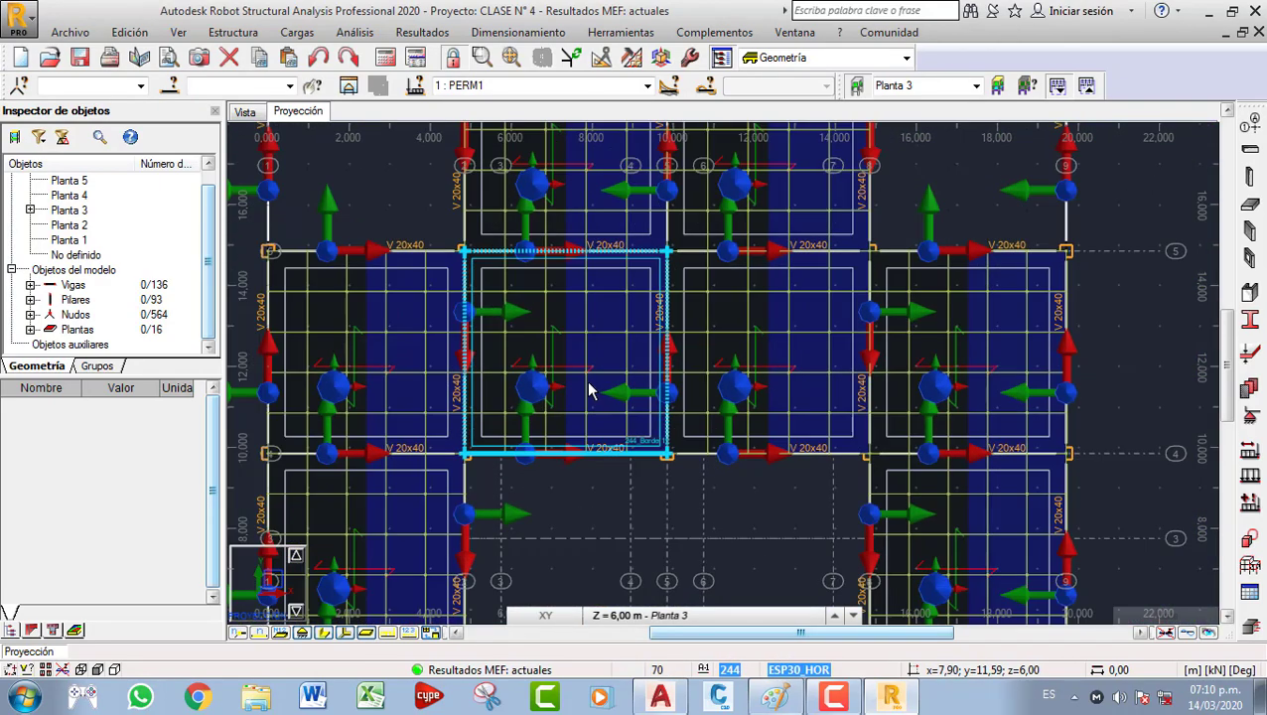
pyautogui.scroll(-1, 444, 377)
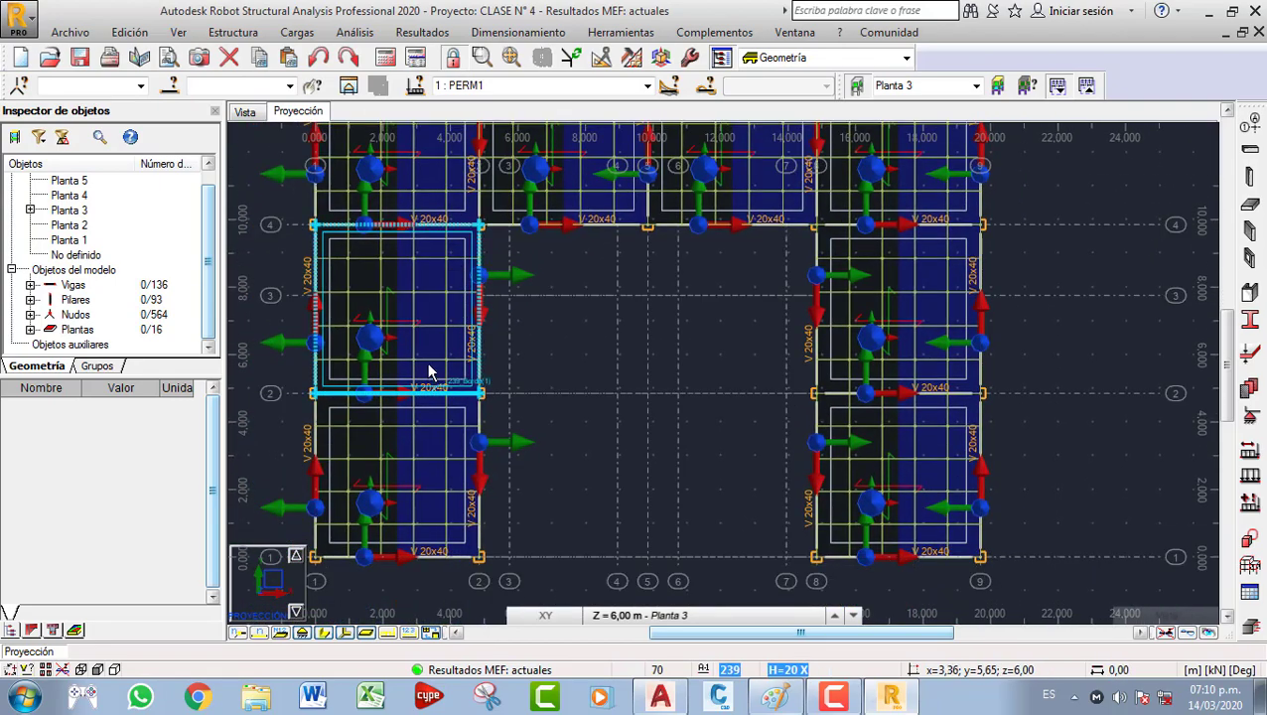
pyautogui.scroll(-1, 582, 430)
pyautogui.moveTo(581, 430); pyautogui.dragTo(557, 480, button='middle')
pyautogui.moveTo(527, 320); pyautogui.dragTo(522, 410, button='middle')
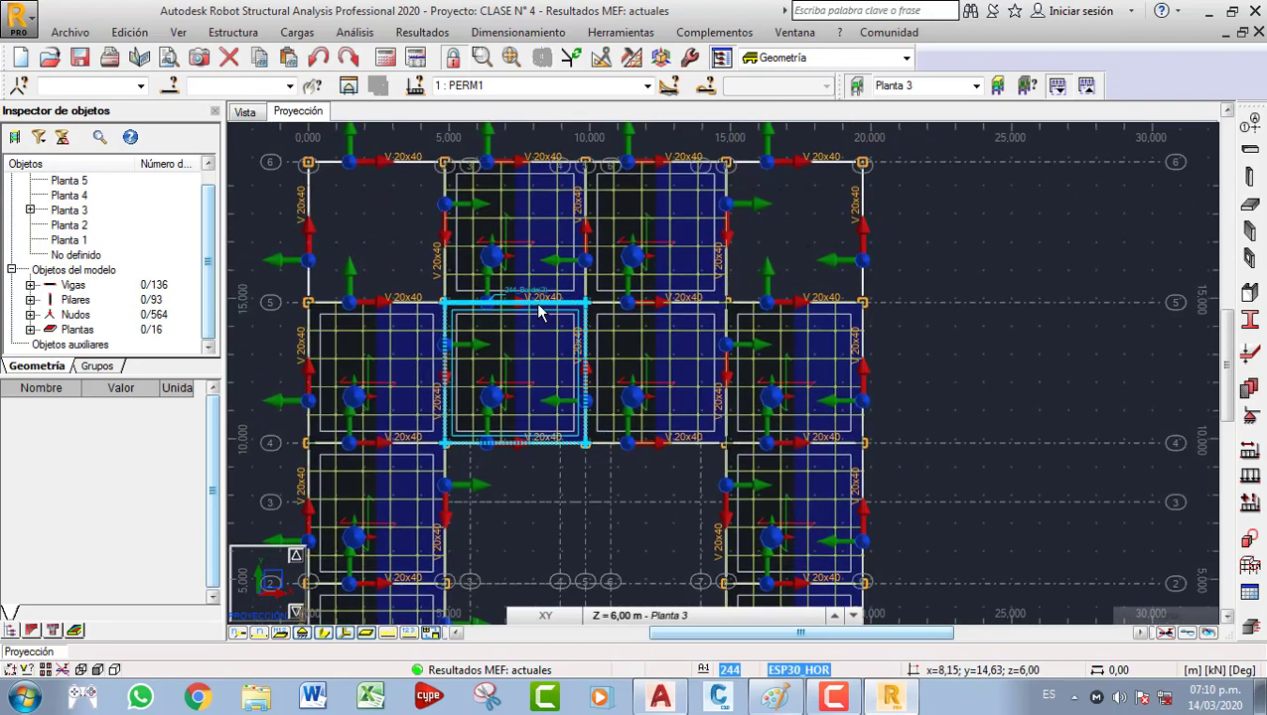
pyautogui.scroll(1, 541, 292)
pyautogui.scroll(-1, 541, 295)
pyautogui.moveTo(545, 306); pyautogui.dragTo(531, 405, button='middle')
pyautogui.scroll(-1, 507, 312)
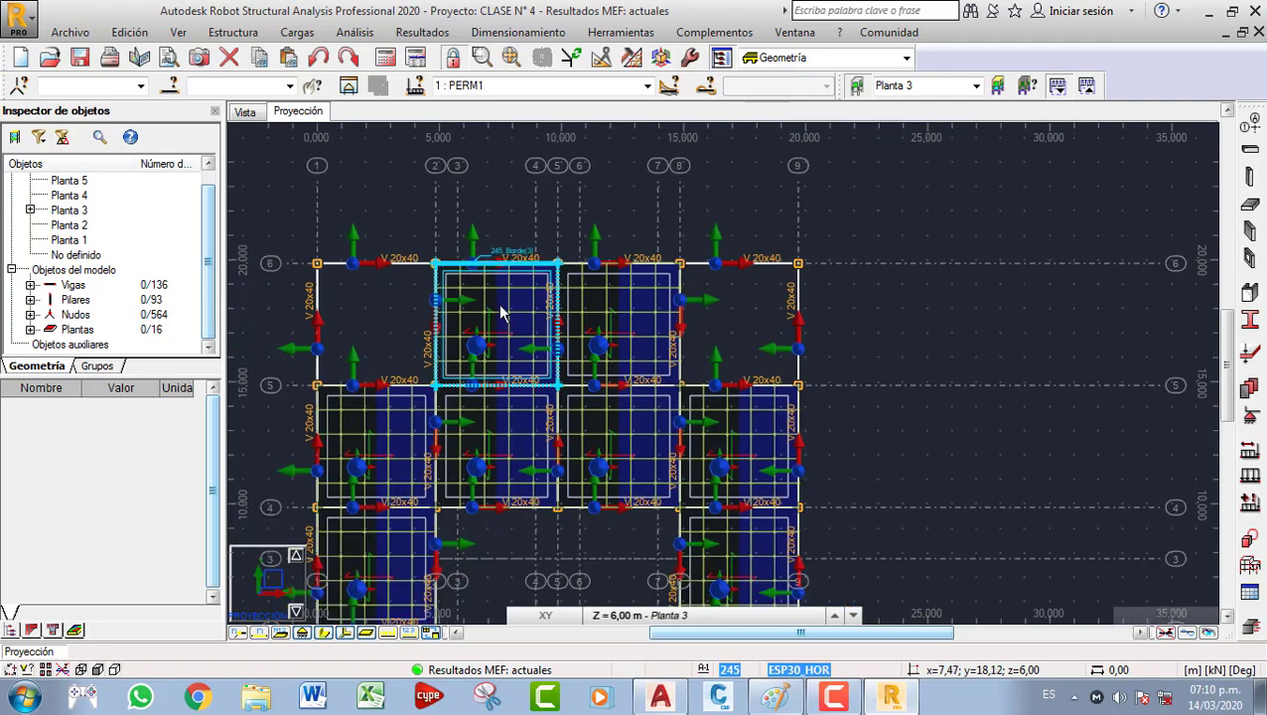
pyautogui.scroll(2, 502, 310)
pyautogui.scroll(-1, 695, 318)
pyautogui.scroll(-1, 690, 322)
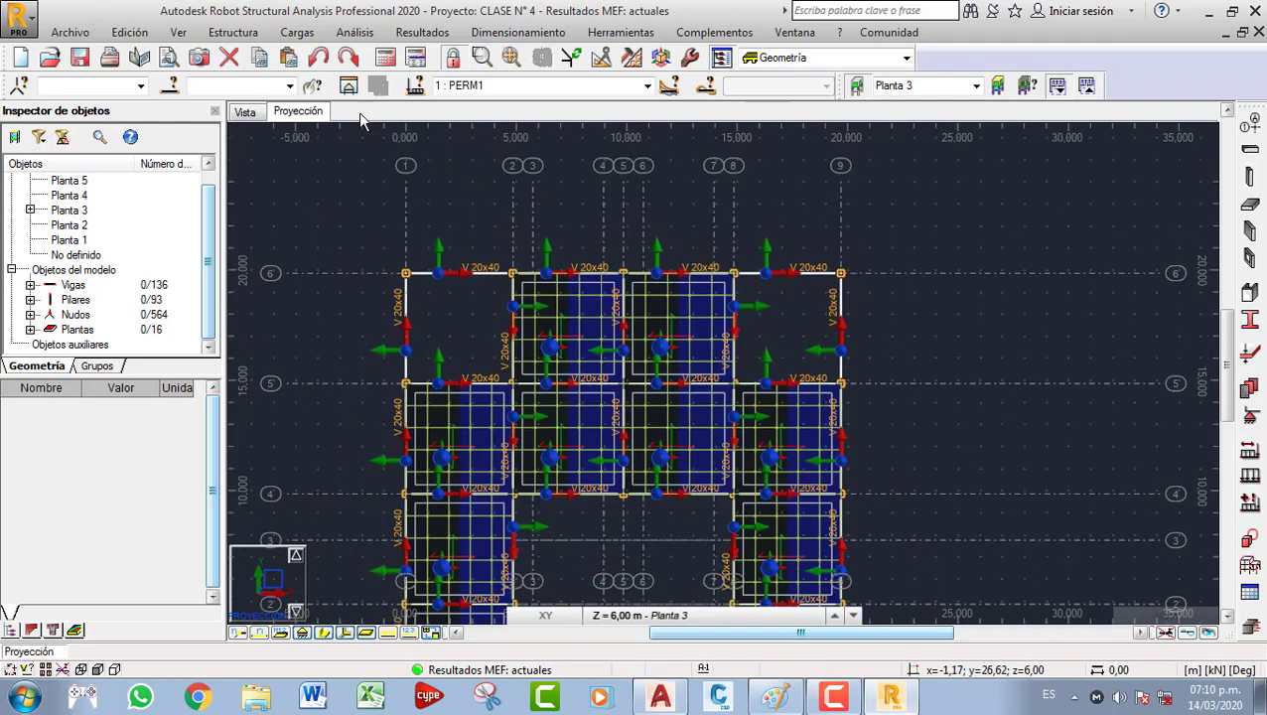
# Switch to the 3D view and examine the meshed slabs and their supporting beams up close.
pyautogui.click(245, 112)
pyautogui.scroll(3, 600, 393)
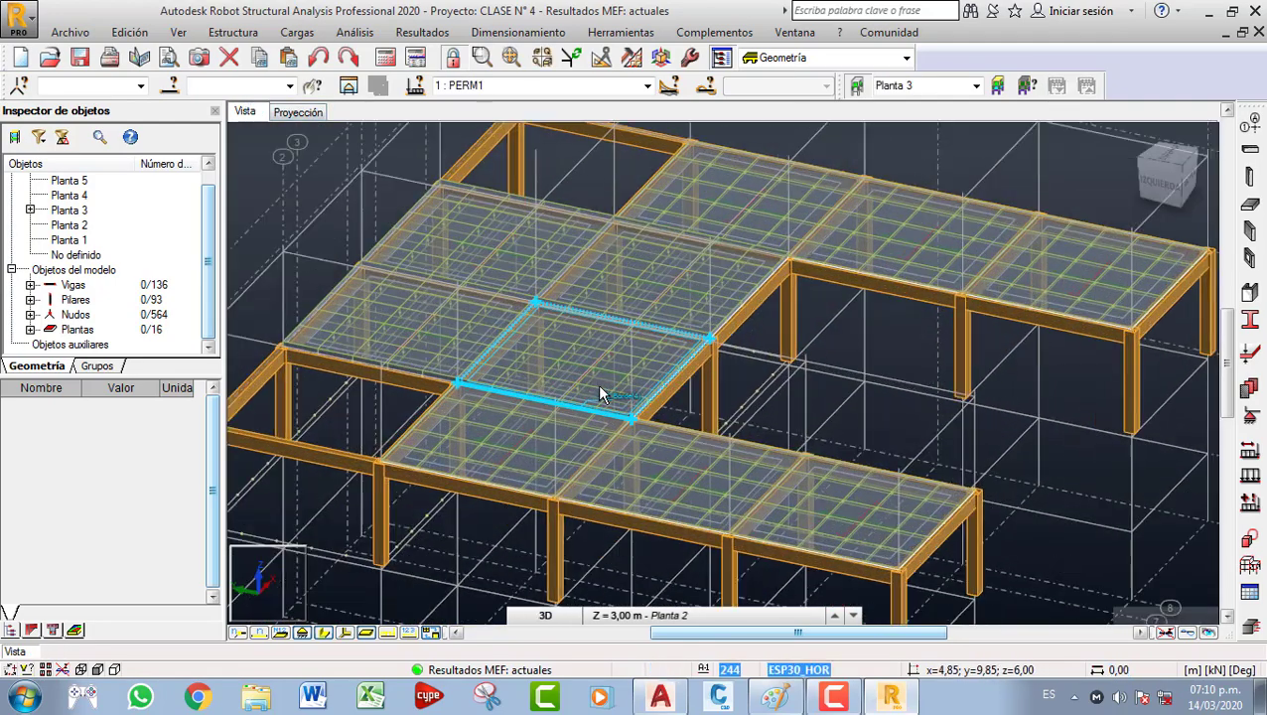
pyautogui.scroll(3, 599, 393)
pyautogui.scroll(1, 662, 342)
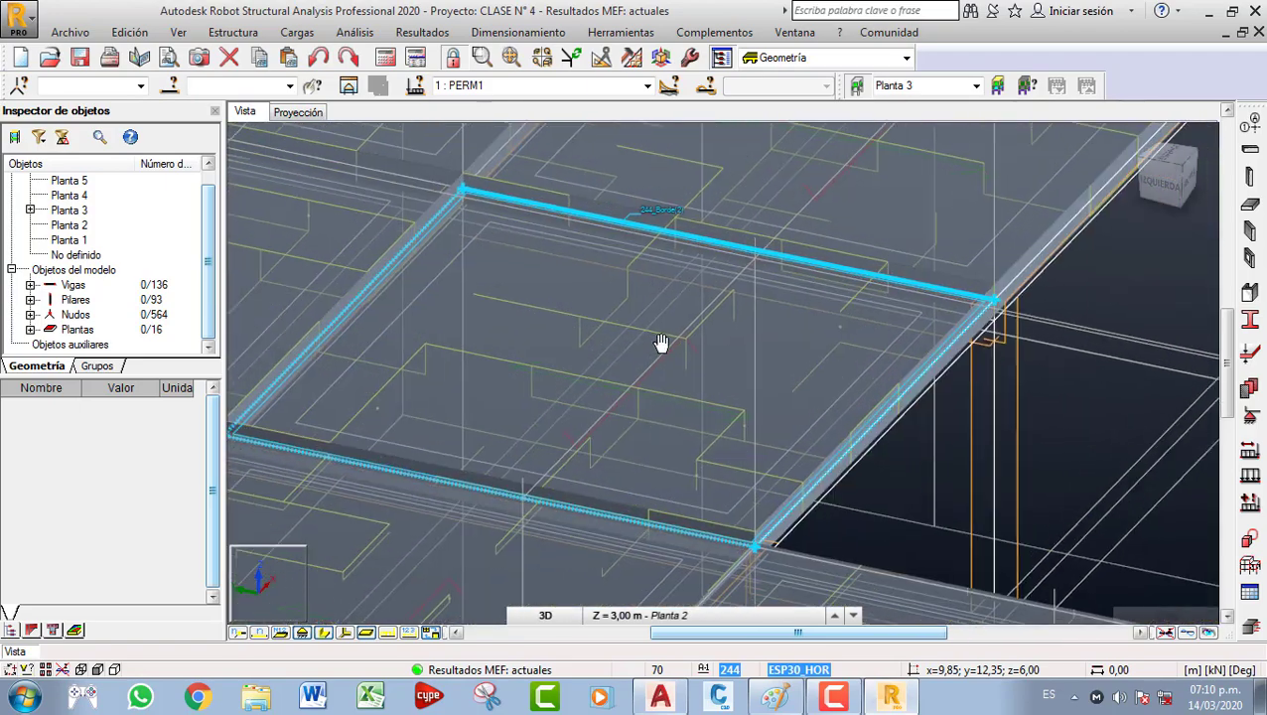
pyautogui.moveTo(661, 342); pyautogui.dragTo(694, 335, button='middle')
pyautogui.moveTo(566, 393); pyautogui.dragTo(741, 301, button='middle')
pyautogui.scroll(2, 500, 445)
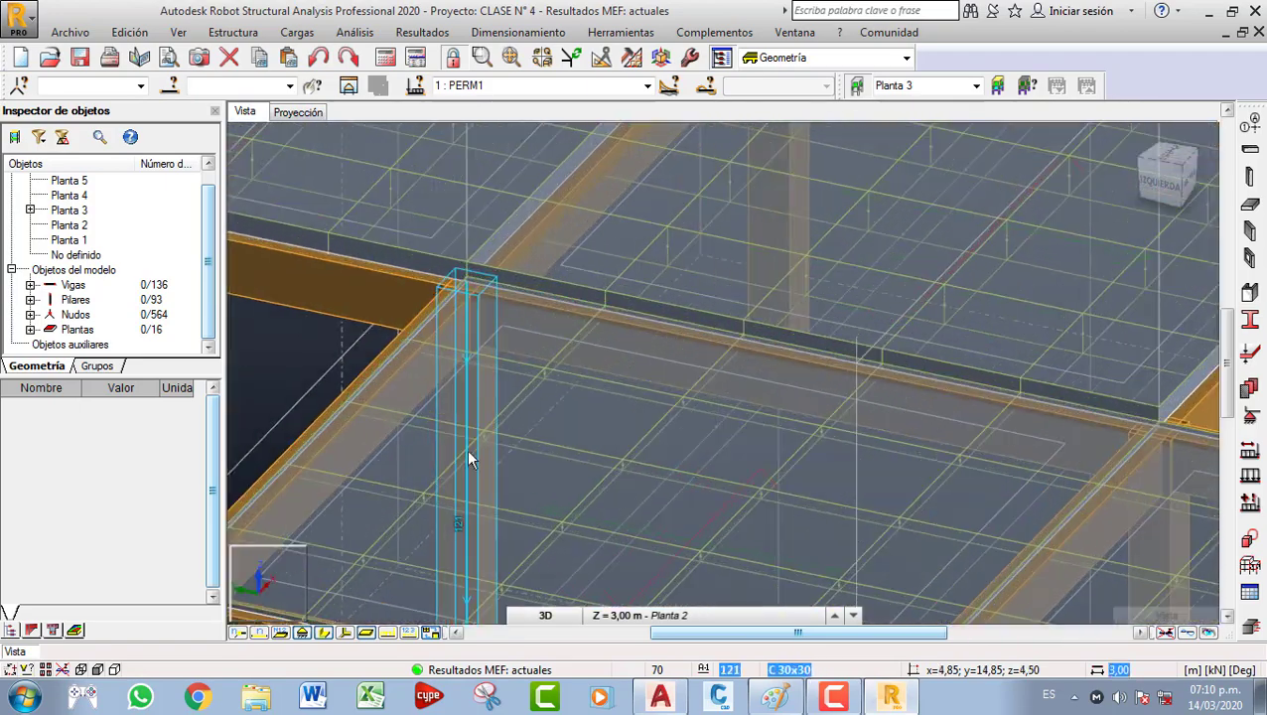
# Examine the meshed slabs, their edges and the beams beneath them across the lateral and central bays of Planta 3 in 3D.
pyautogui.scroll(-1, 675, 483)
pyautogui.moveTo(694, 465); pyautogui.dragTo(542, 354, button='middle')
pyautogui.scroll(-1, 696, 355)
pyautogui.scroll(-2, 620, 337)
pyautogui.scroll(-1, 830, 418)
pyautogui.moveTo(824, 423); pyautogui.dragTo(662, 431, button='middle')
pyautogui.scroll(-1, 911, 469)
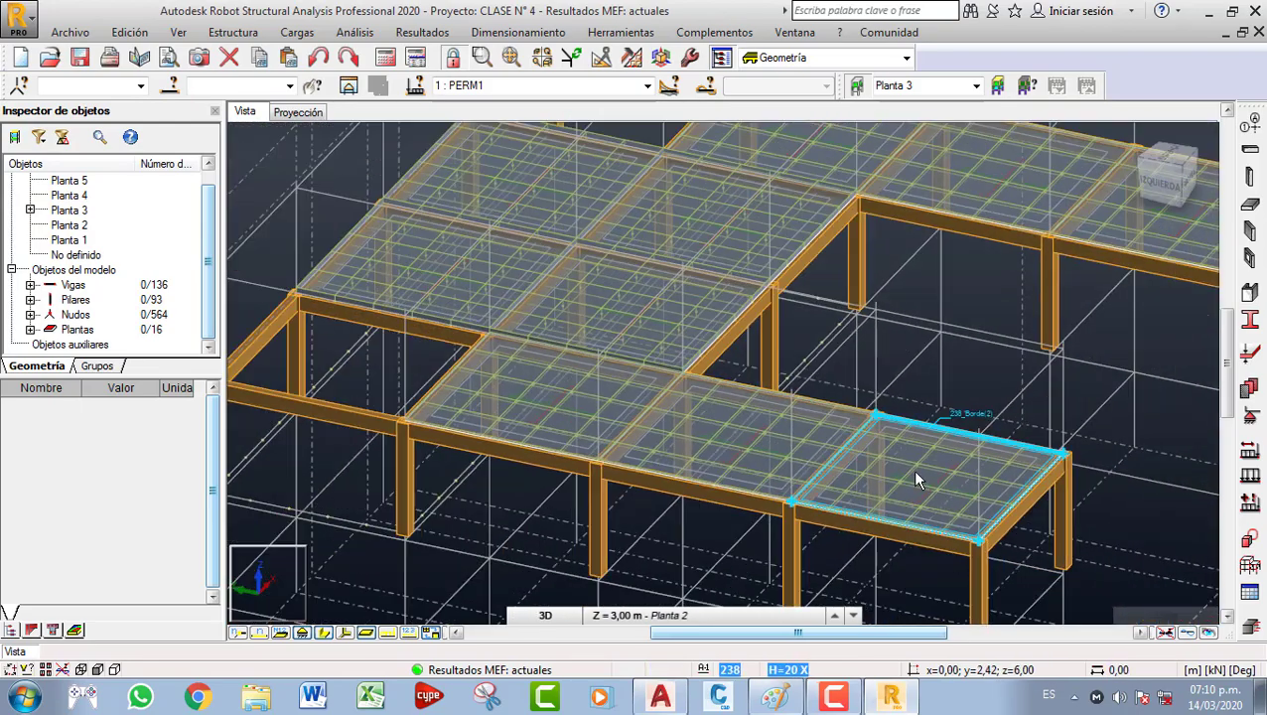
pyautogui.moveTo(911, 469); pyautogui.dragTo(959, 553, button='middle')
pyautogui.moveTo(579, 331); pyautogui.dragTo(620, 401, button='middle')
pyautogui.scroll(2, 586, 389)
pyautogui.scroll(1, 528, 415)
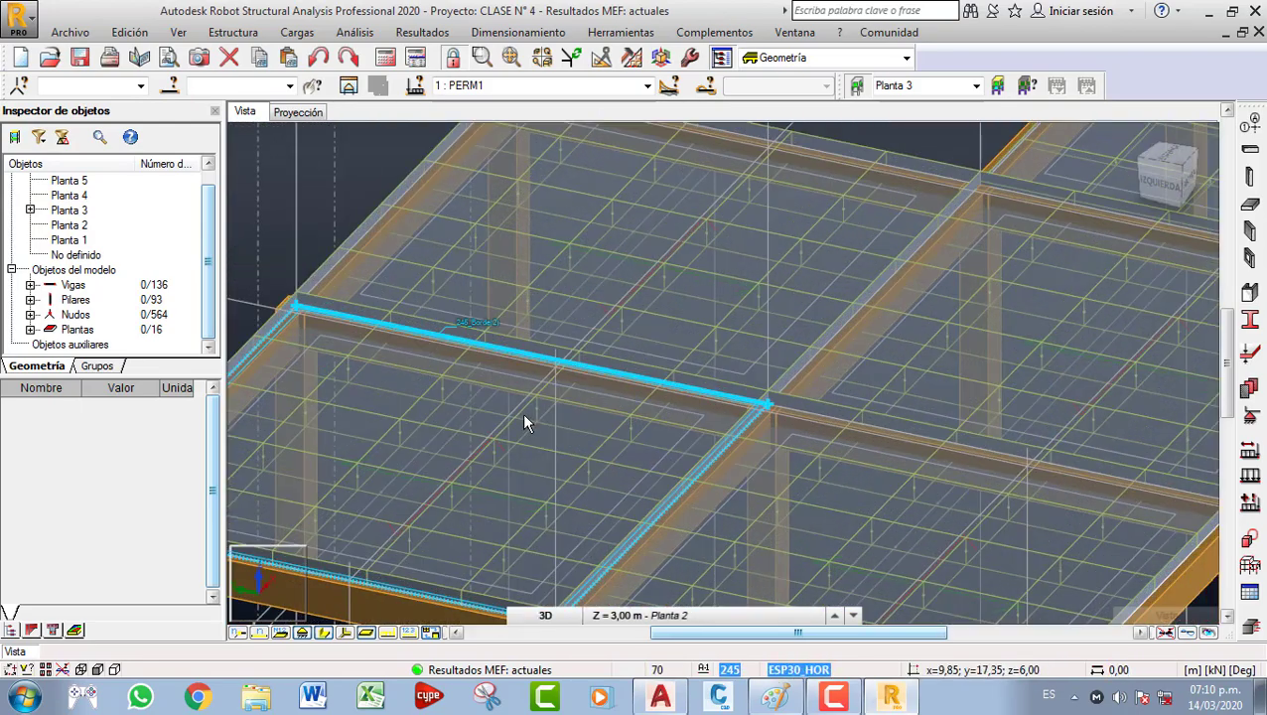
pyautogui.scroll(-1, 524, 414)
pyautogui.moveTo(531, 411); pyautogui.dragTo(601, 413, button='middle')
pyautogui.scroll(1, 542, 395)
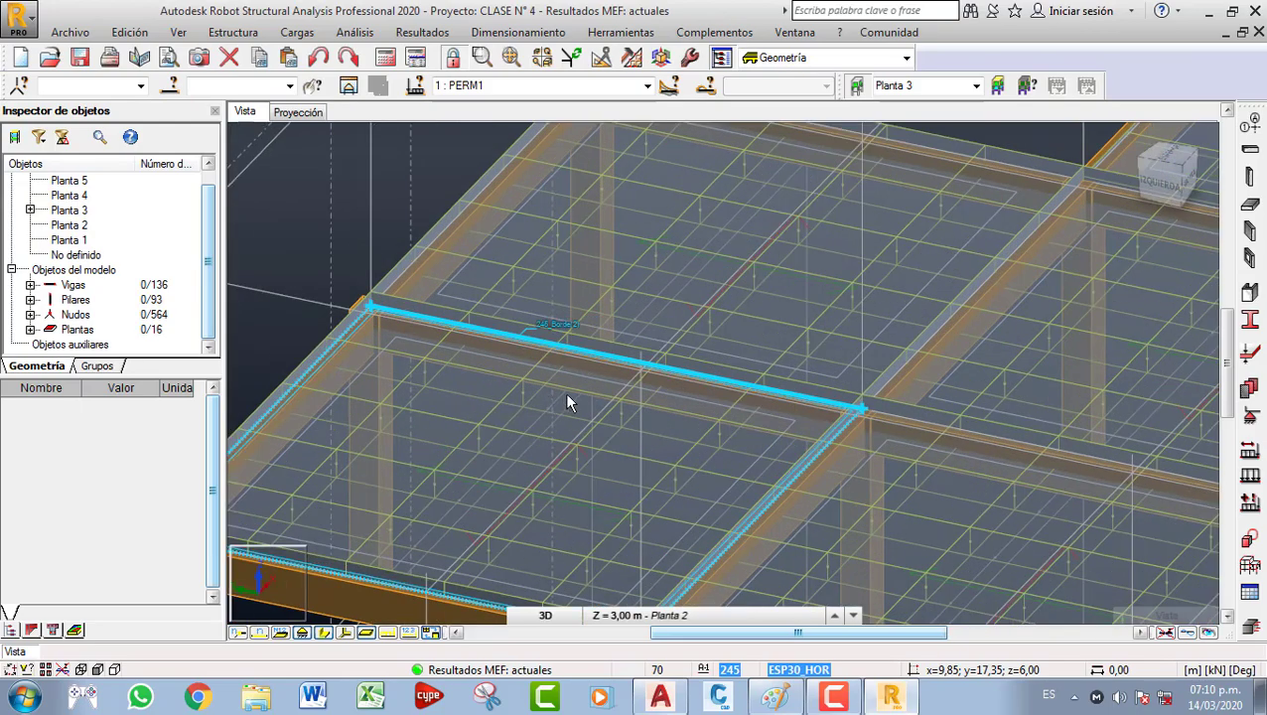
pyautogui.scroll(-1, 702, 393)
pyautogui.scroll(-1, 714, 415)
pyautogui.moveTo(663, 405); pyautogui.dragTo(461, 359, button='middle')
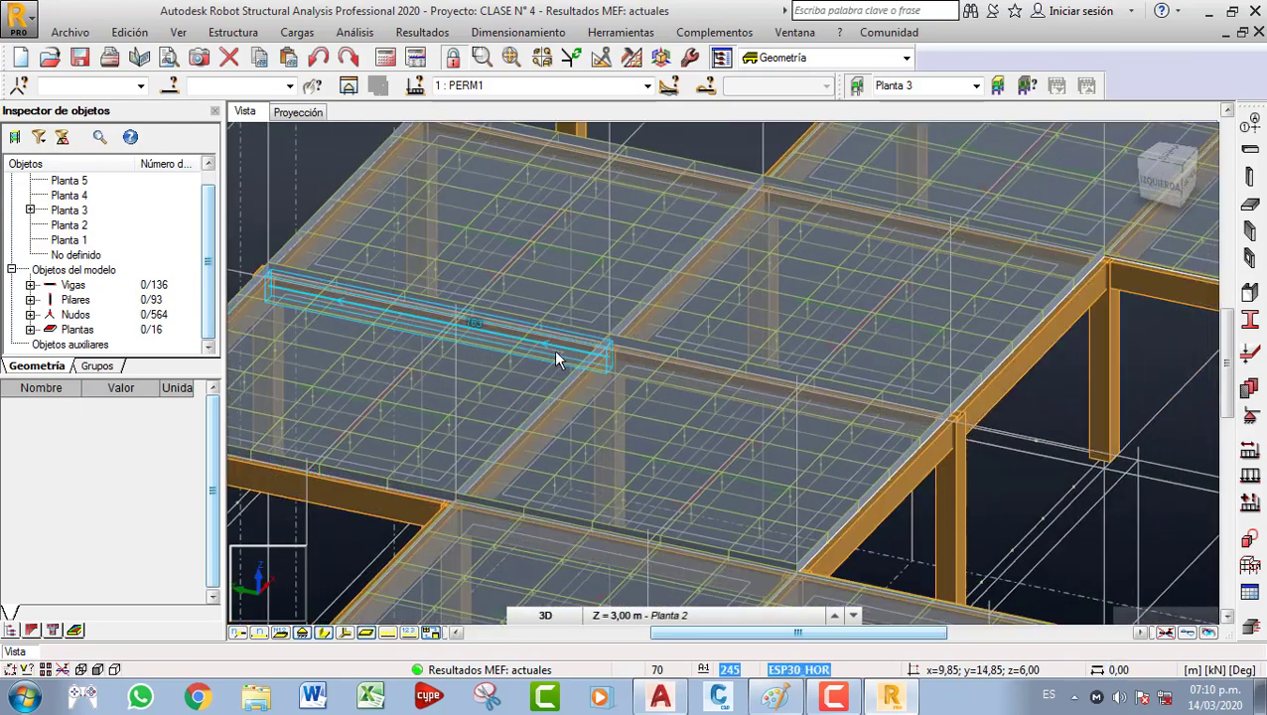
pyautogui.scroll(-2, 615, 369)
pyautogui.scroll(-1, 801, 410)
pyautogui.moveTo(801, 410); pyautogui.dragTo(701, 415, button='middle')
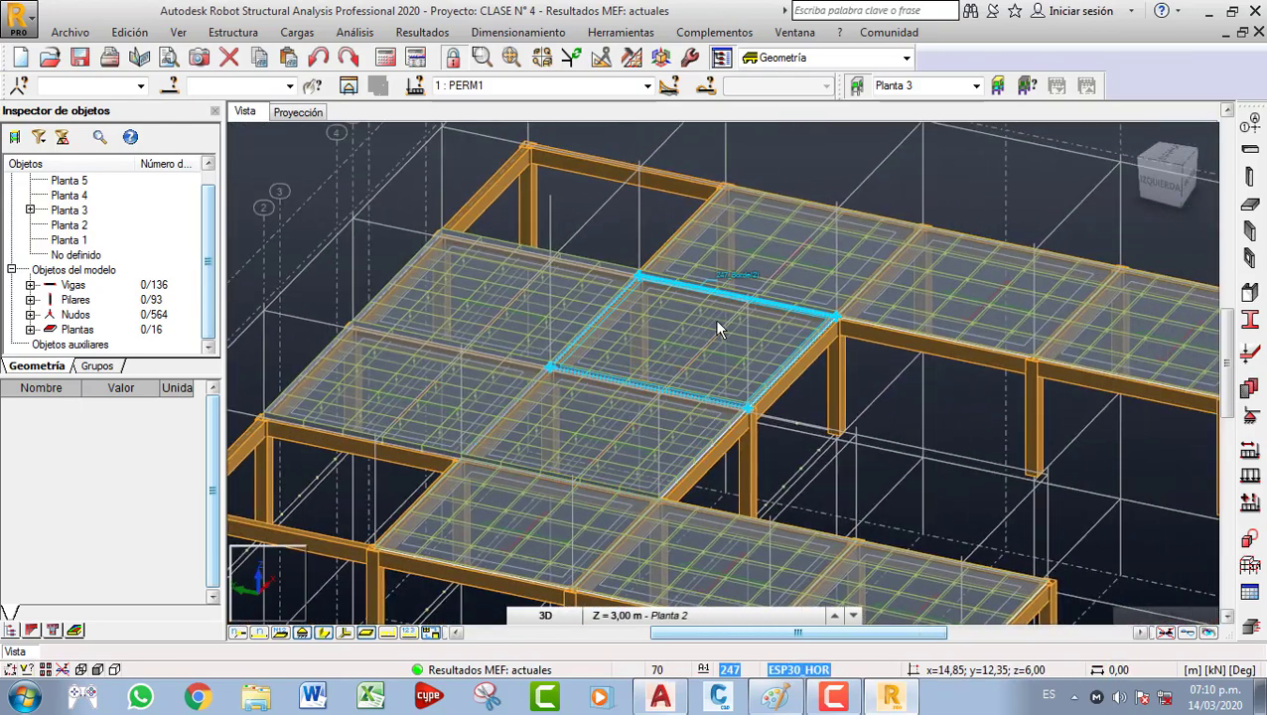
pyautogui.scroll(-2, 701, 324)
pyautogui.scroll(-1, 557, 359)
pyautogui.moveTo(557, 359); pyautogui.dragTo(547, 341, button='middle')
pyautogui.scroll(1, 523, 349)
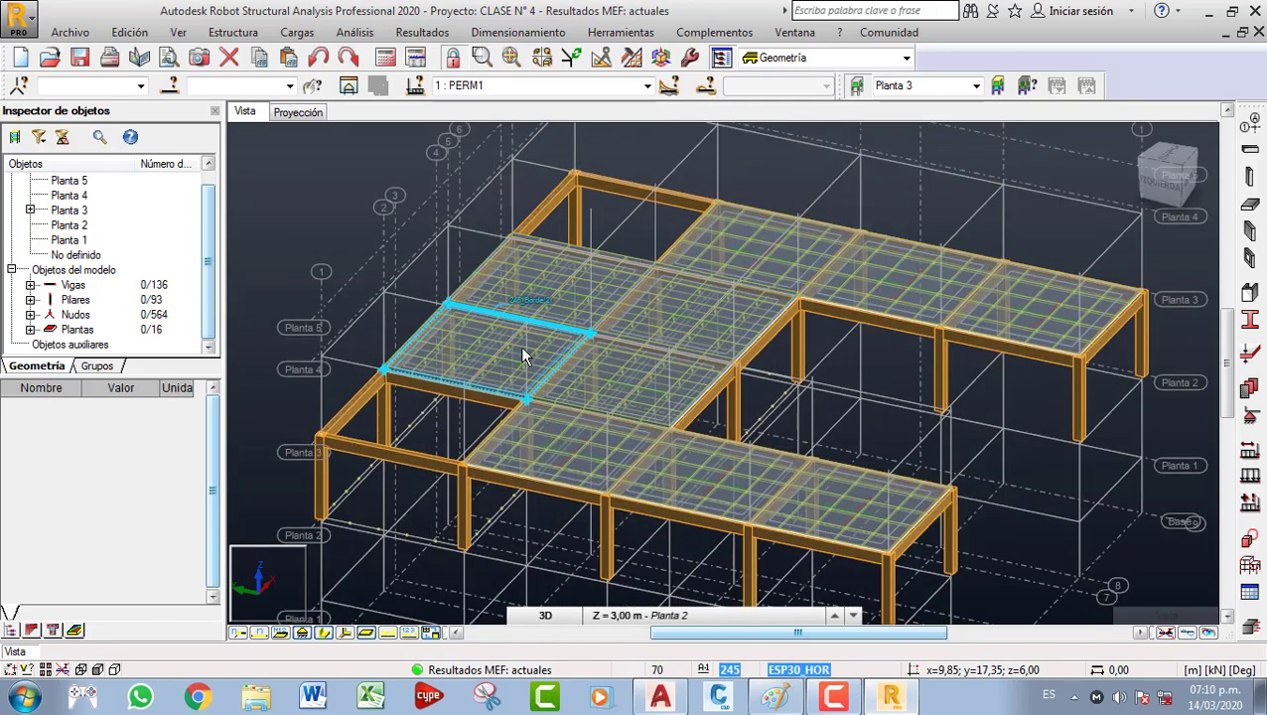
pyautogui.scroll(1, 522, 349)
# Assign the H=20 Y thickness to the central slab between axes 2-5 and horizontal axes 5-6, accepting that results become outdated.
pyautogui.click(496, 375)
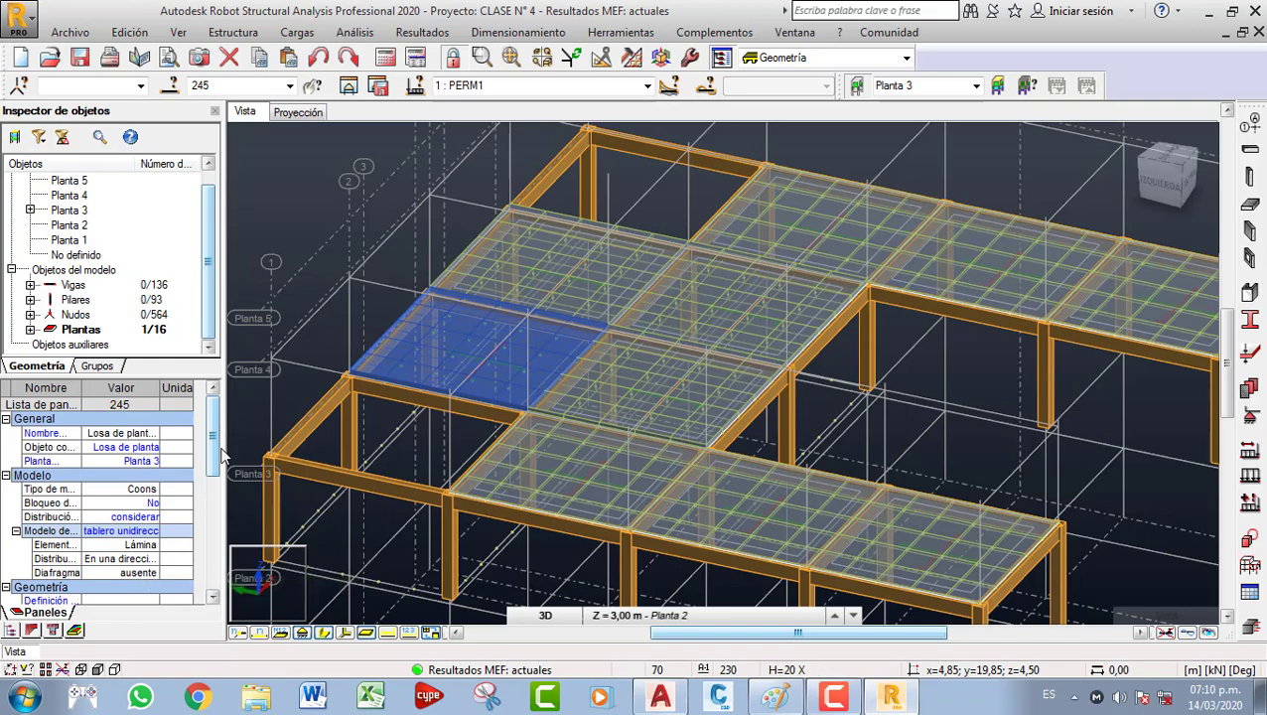
pyautogui.moveTo(216, 474); pyautogui.dragTo(213, 538)
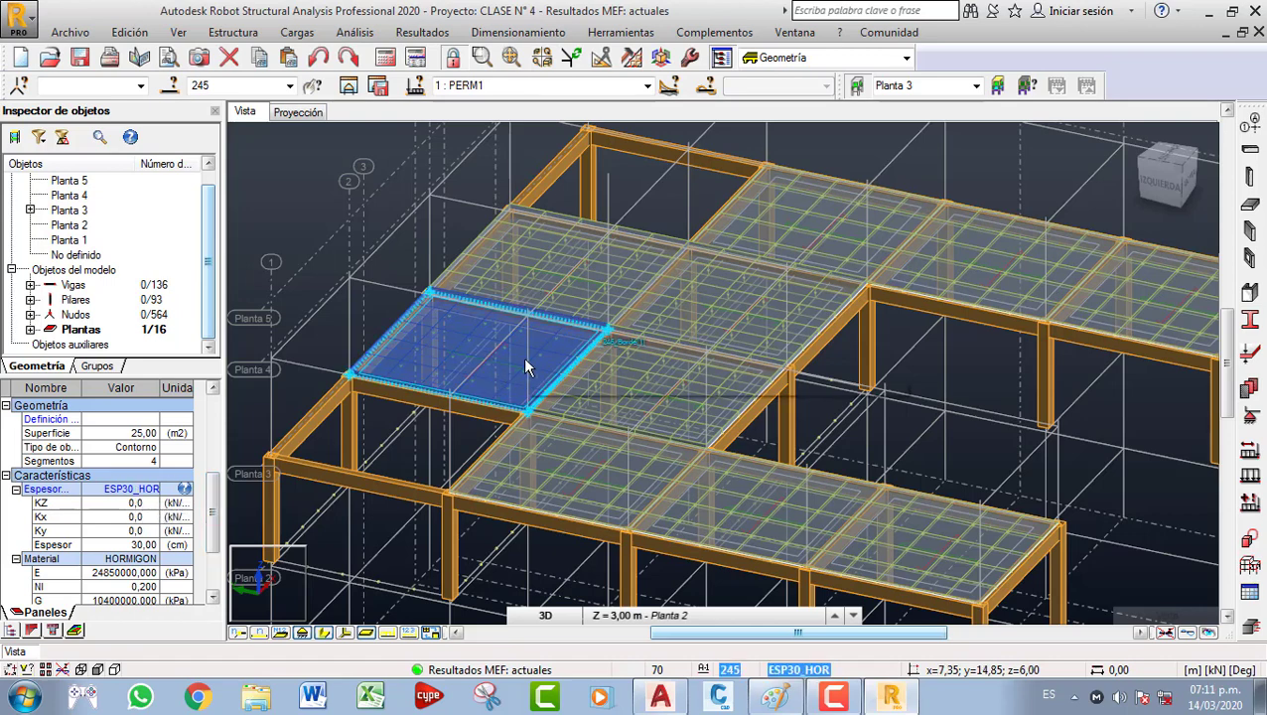
pyautogui.click(149, 490)
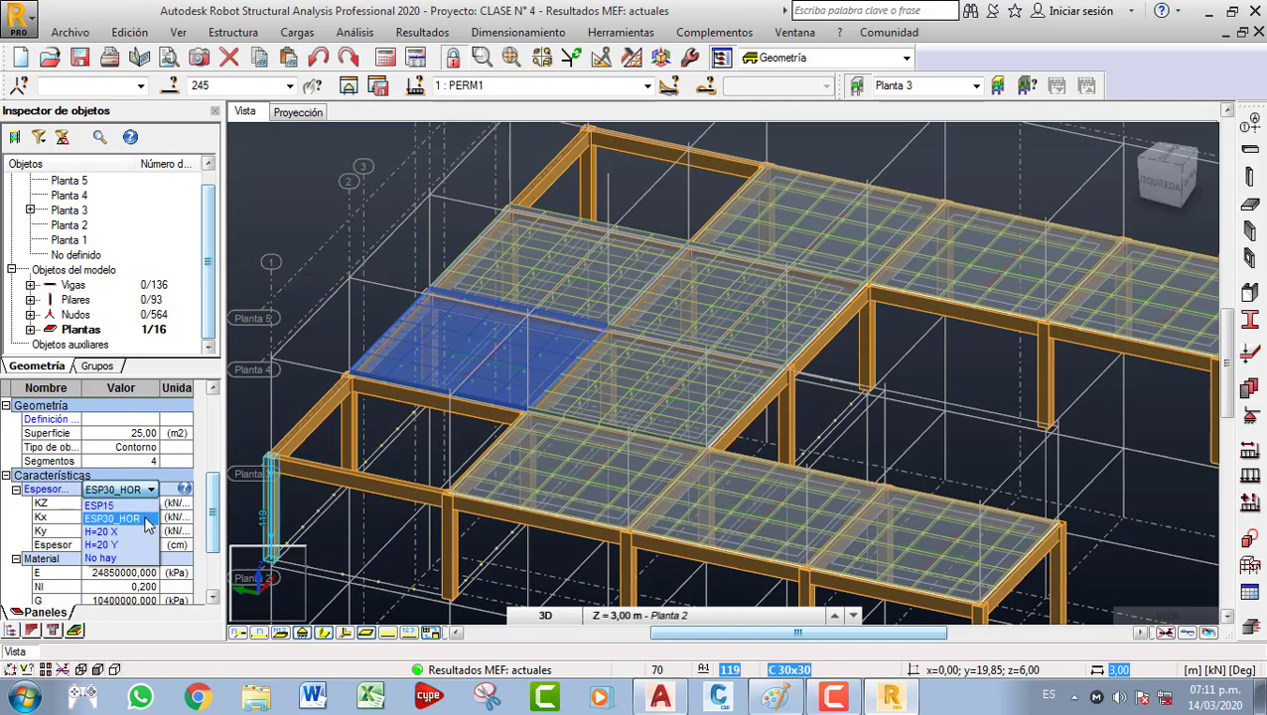
pyautogui.click(130, 546)
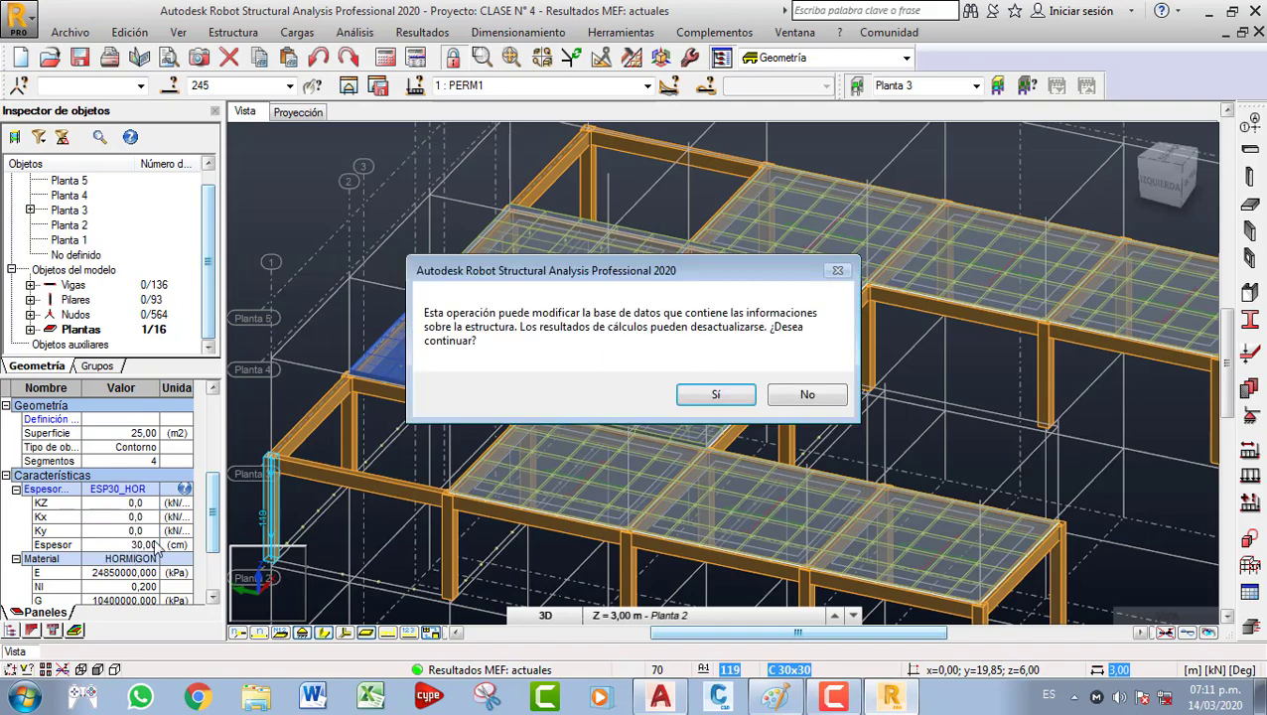
pyautogui.click(711, 397)
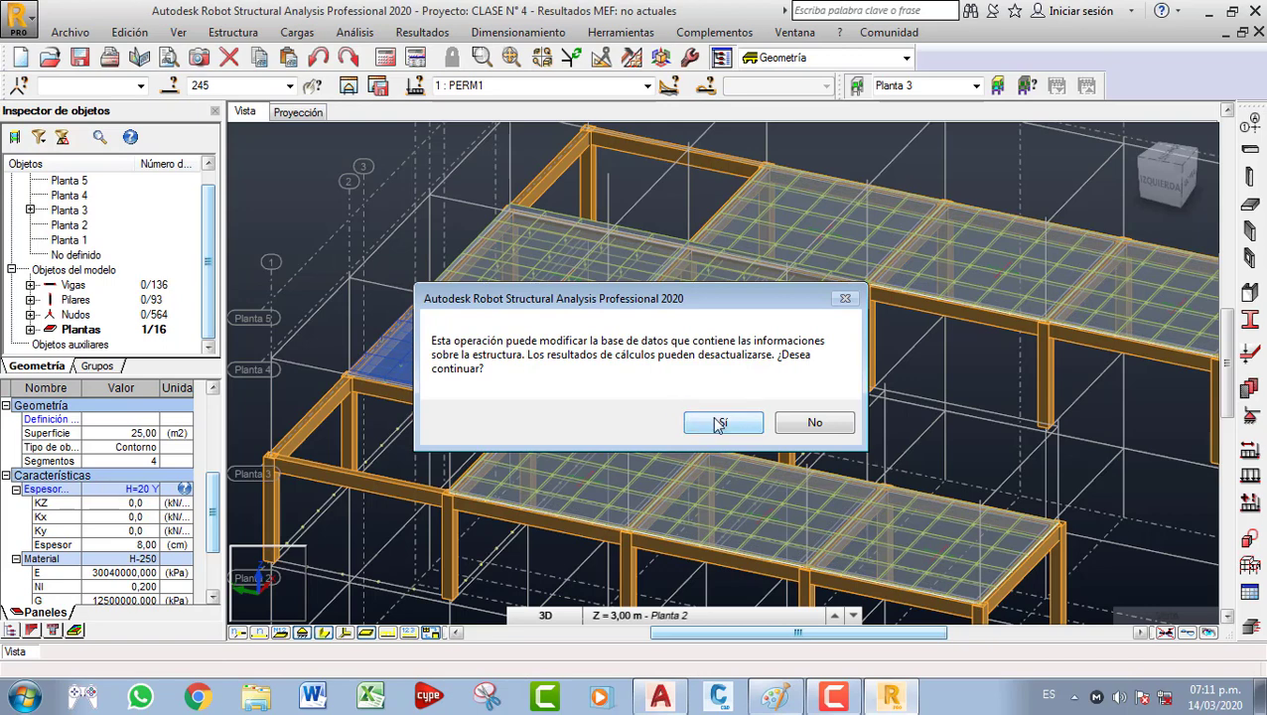
pyautogui.click(719, 424)
# Assign the H=20 Y thickness to the central slab between axes 2-5 and horizontal axes 4-5.
pyautogui.click(685, 402)
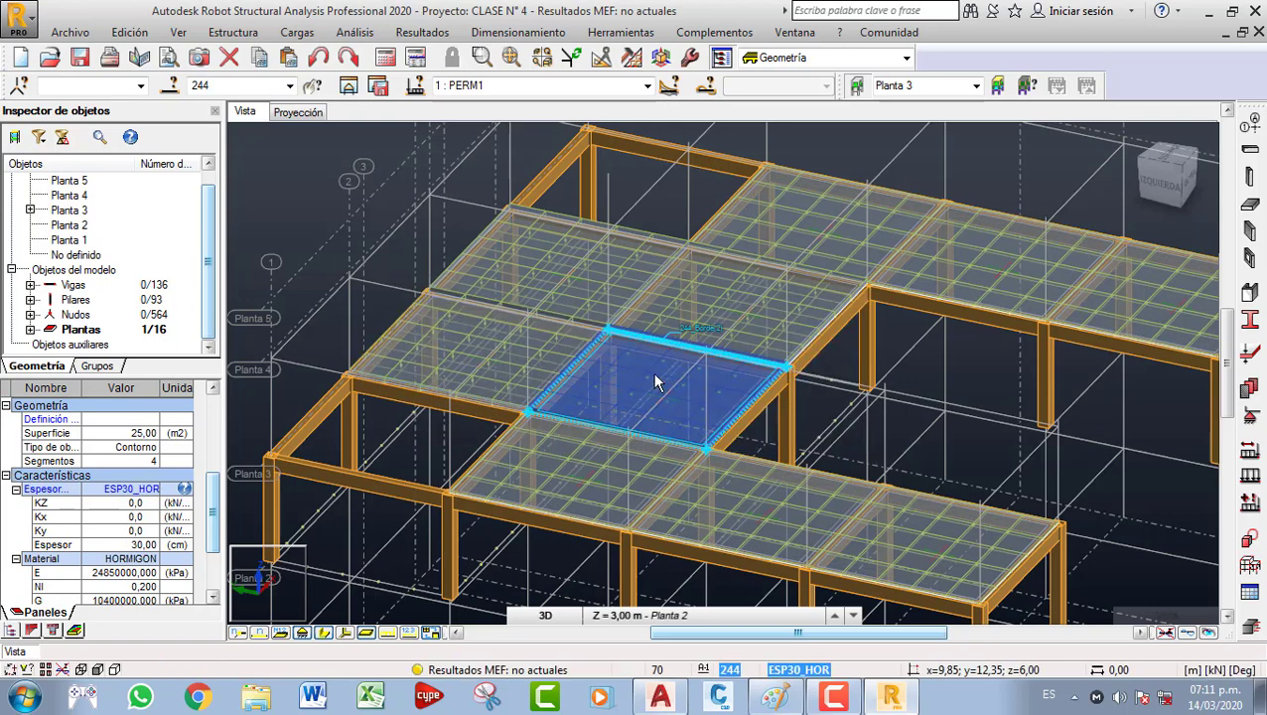
pyautogui.click(129, 489)
pyautogui.click(151, 489)
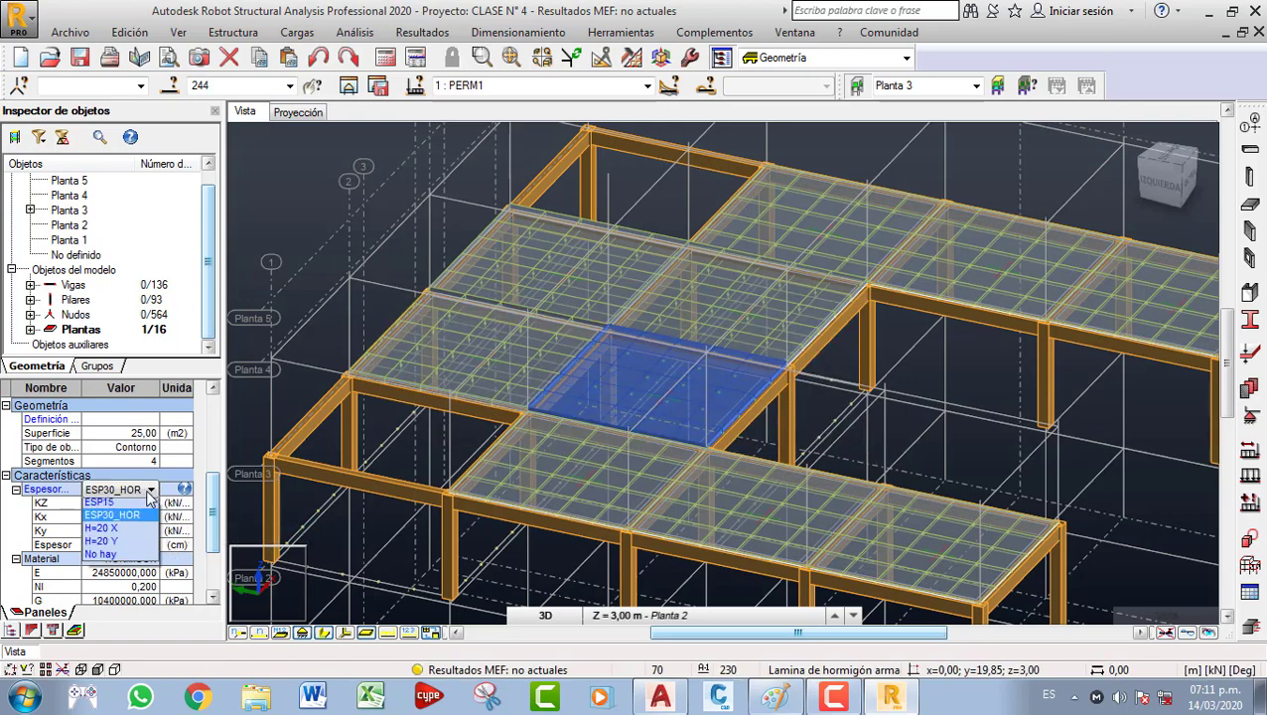
pyautogui.click(124, 546)
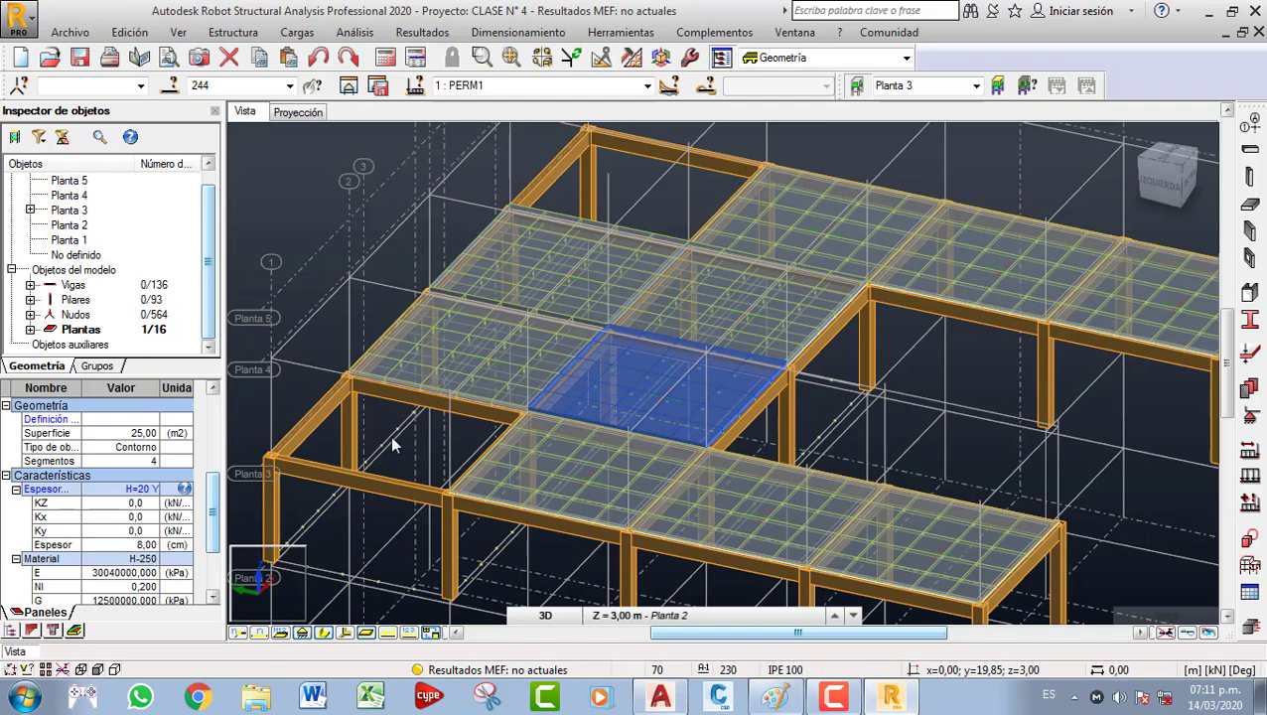
# Assign the H=20 Y thickness to the two remaining central slabs, between axes 5-8 and horizontal axes 4-6.
pyautogui.click(602, 292)
pyautogui.click(140, 494)
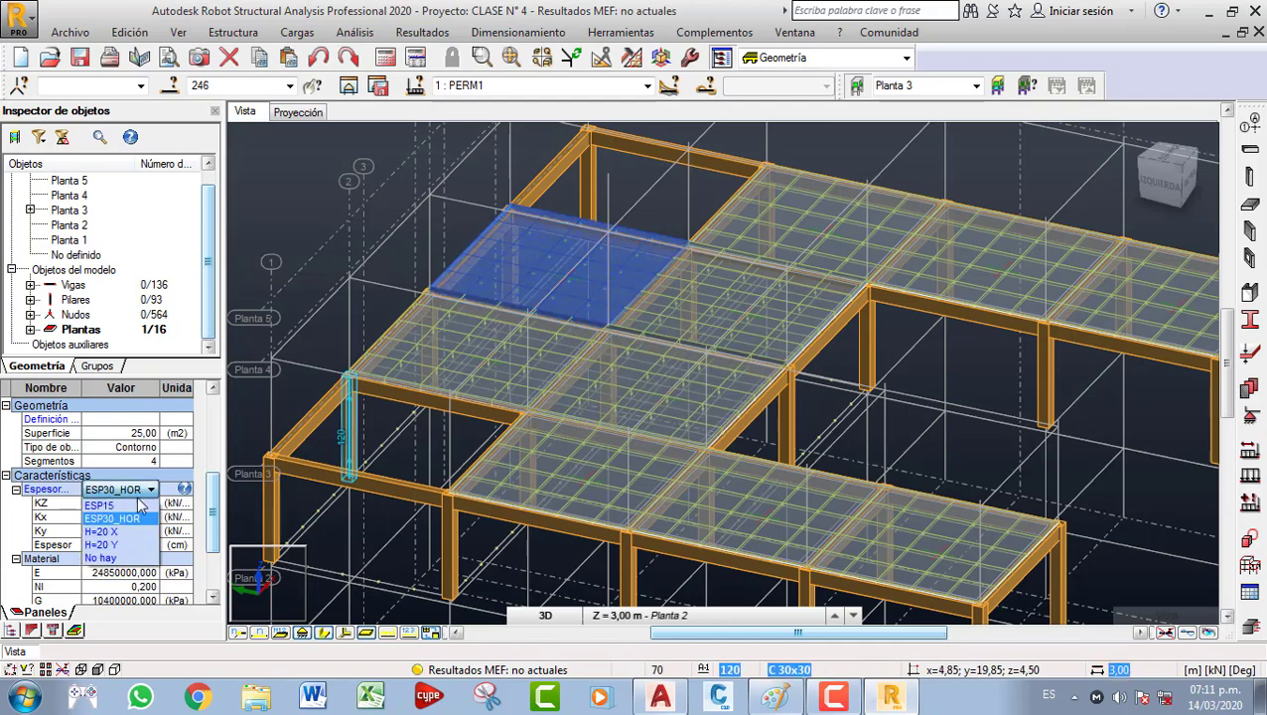
pyautogui.click(123, 546)
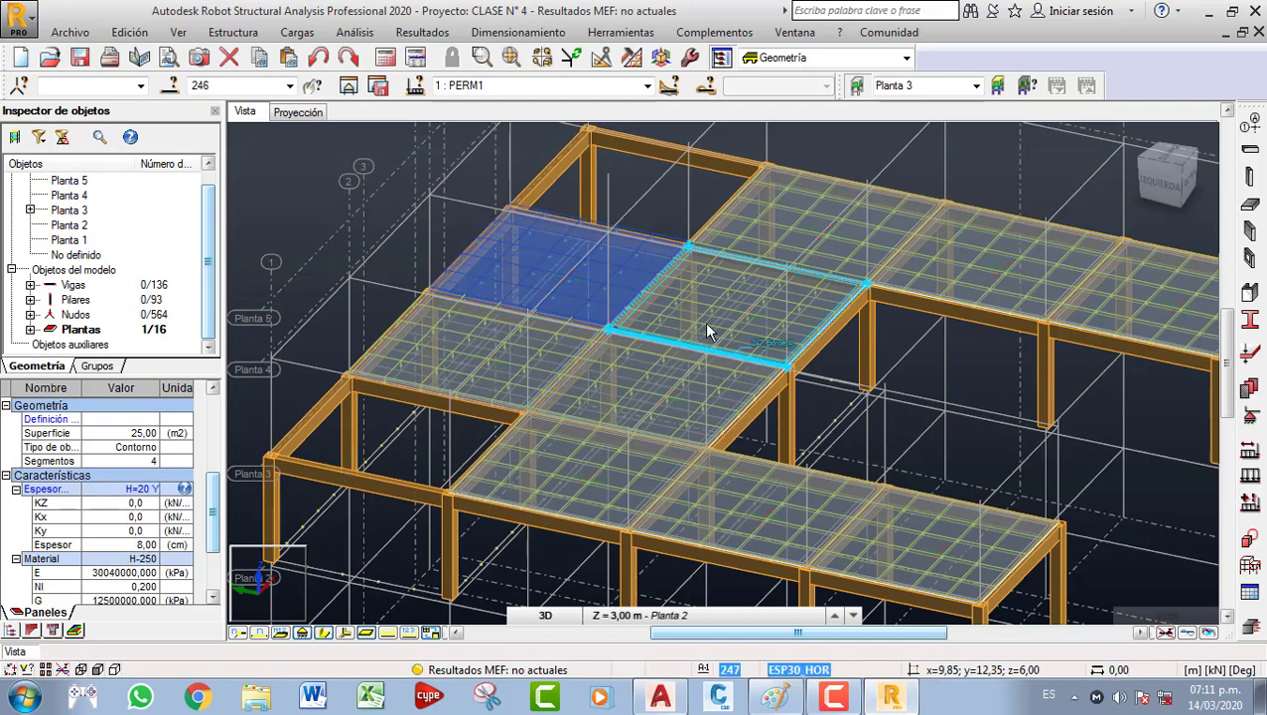
pyautogui.click(631, 328)
pyautogui.click(151, 494)
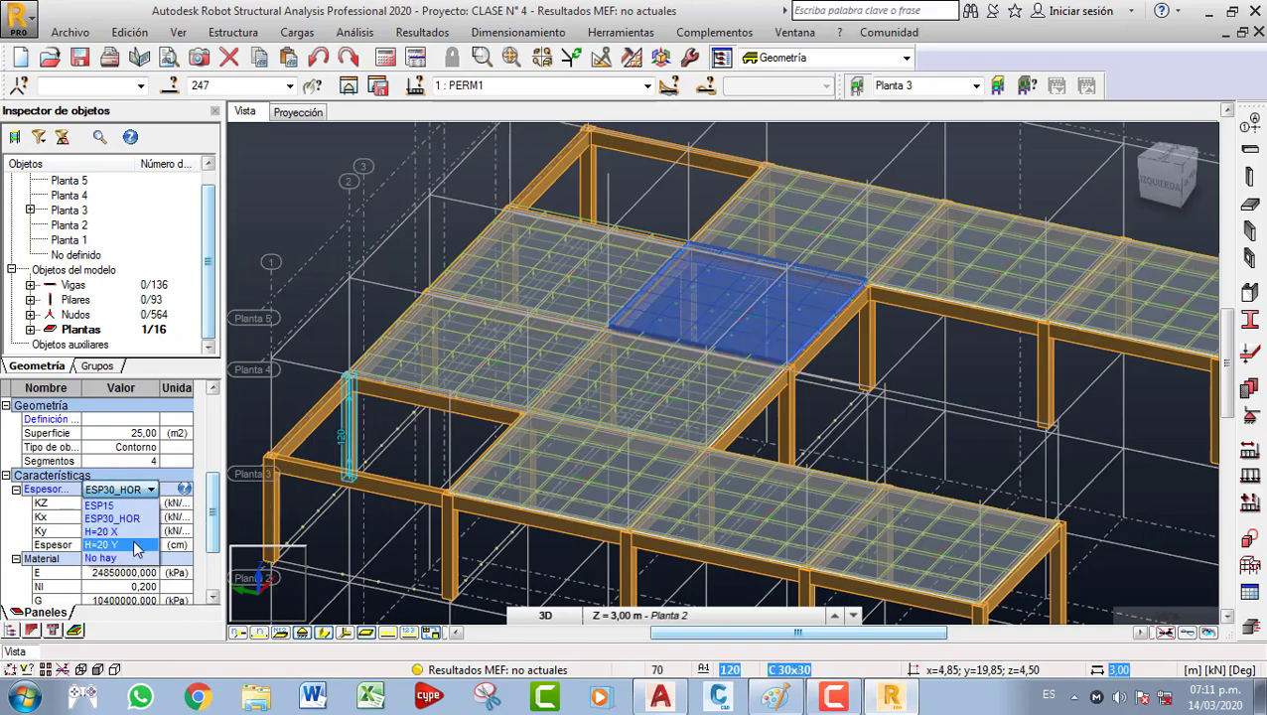
pyautogui.click(123, 544)
# Check the thickness of the first modified slab, clear the selection, and recalculate the structure.
pyautogui.click(534, 327)
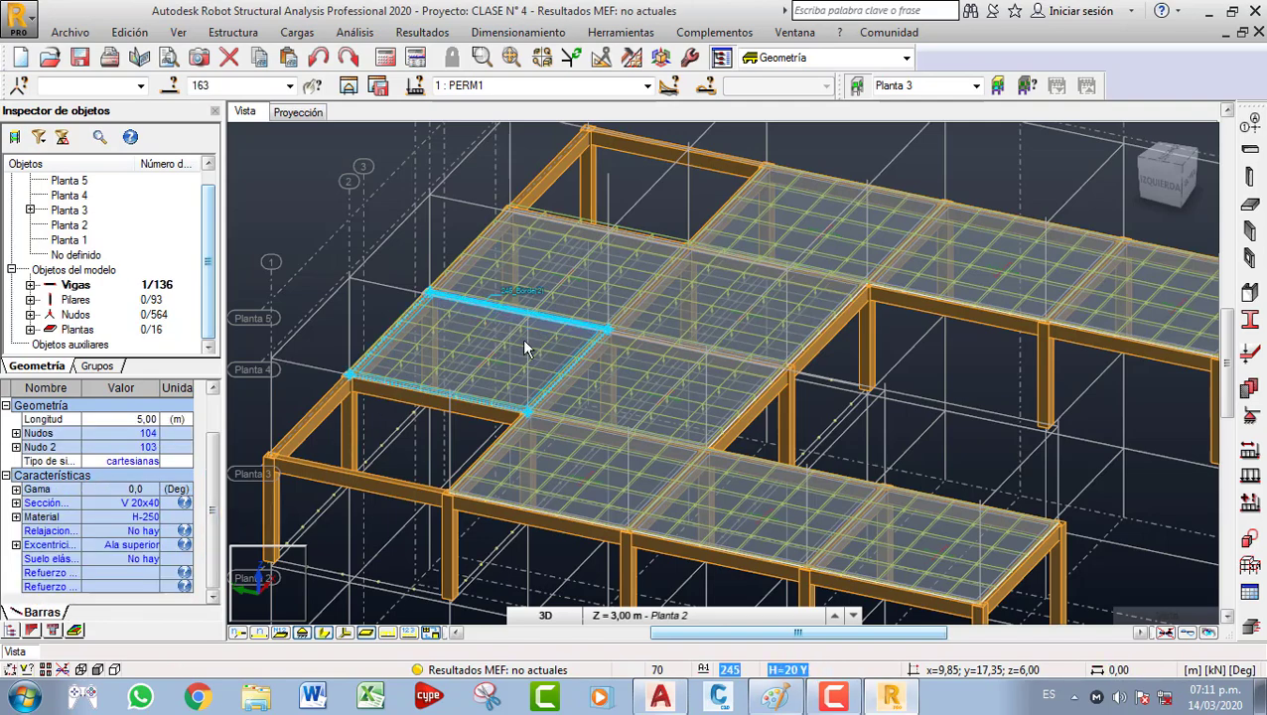
pyautogui.click(521, 339)
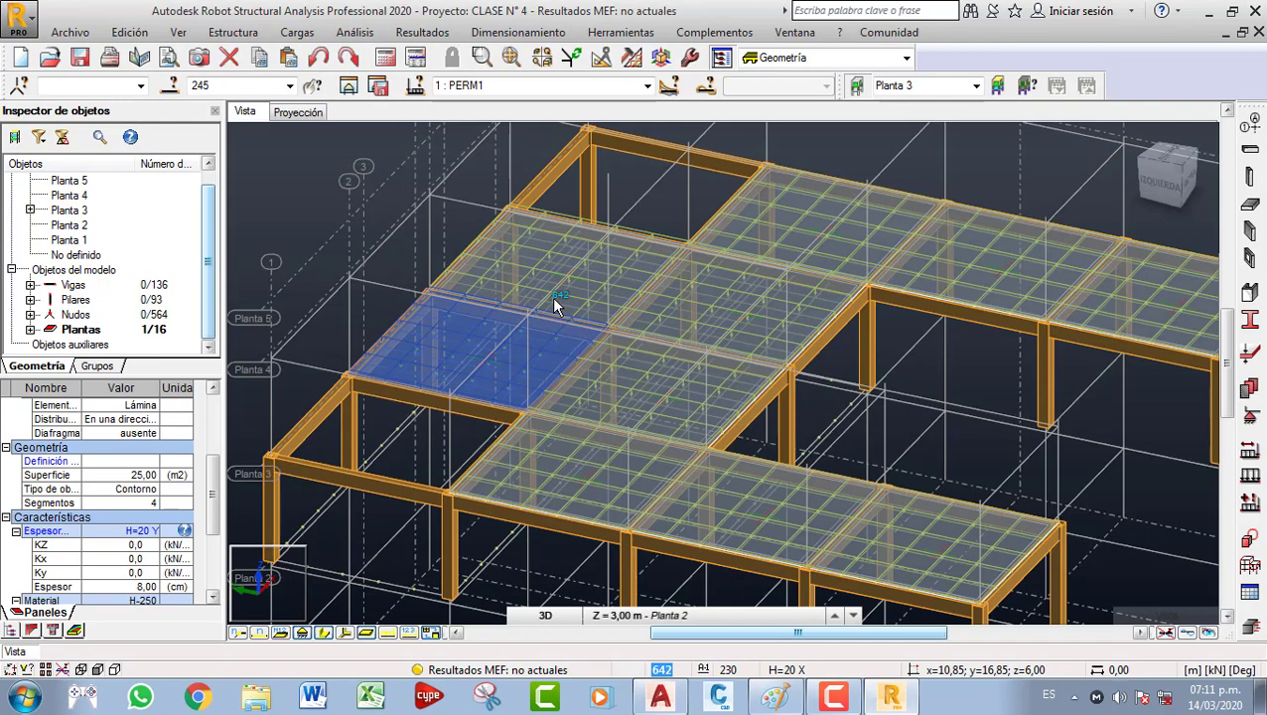
pyautogui.press('Escape')
pyautogui.scroll(-1, 559, 290)
pyautogui.click(381, 58)
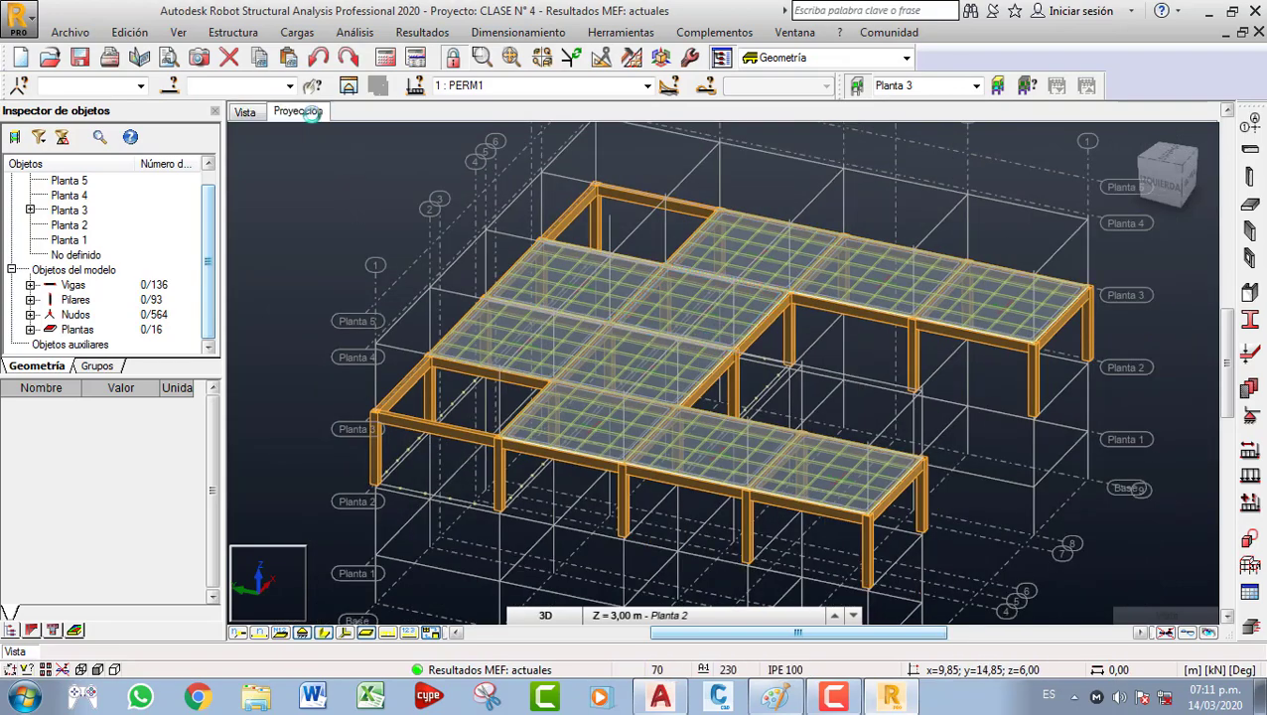
# Switch to the Planta 3 plan projection and check the model and thickness properties of slab 244.
pyautogui.click(298, 111)
pyautogui.scroll(3, 581, 286)
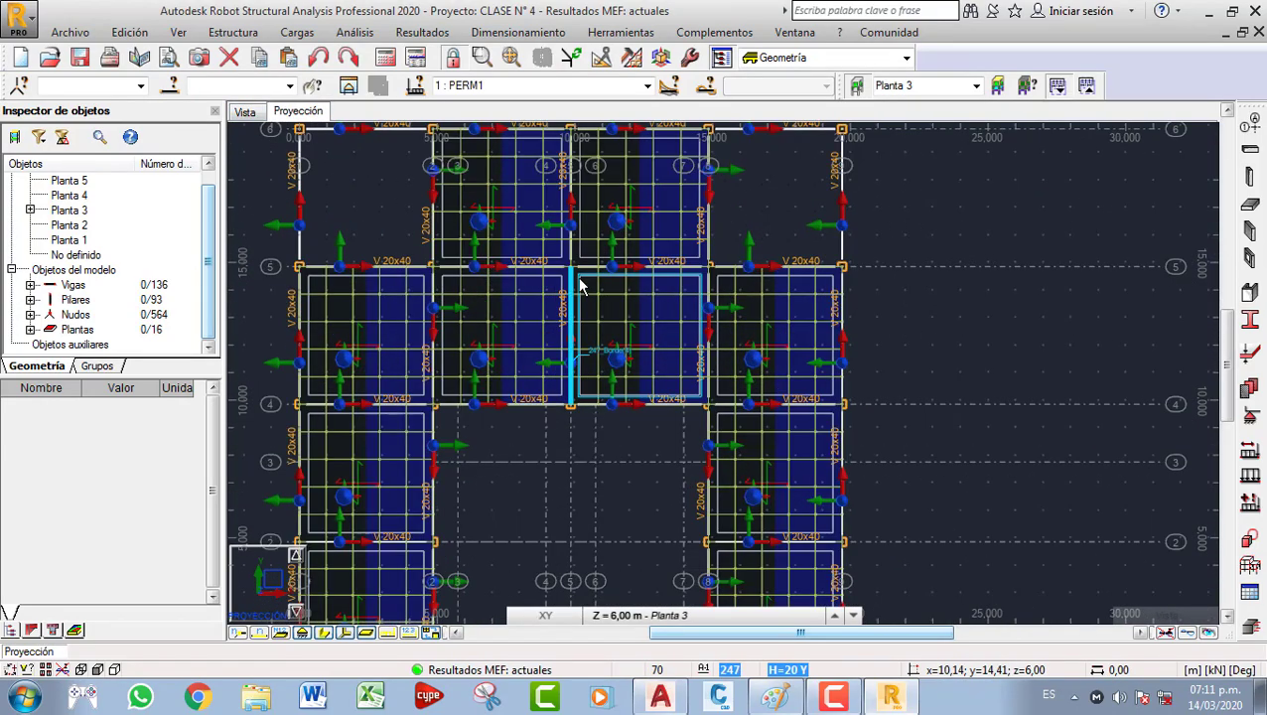
pyautogui.scroll(4, 494, 330)
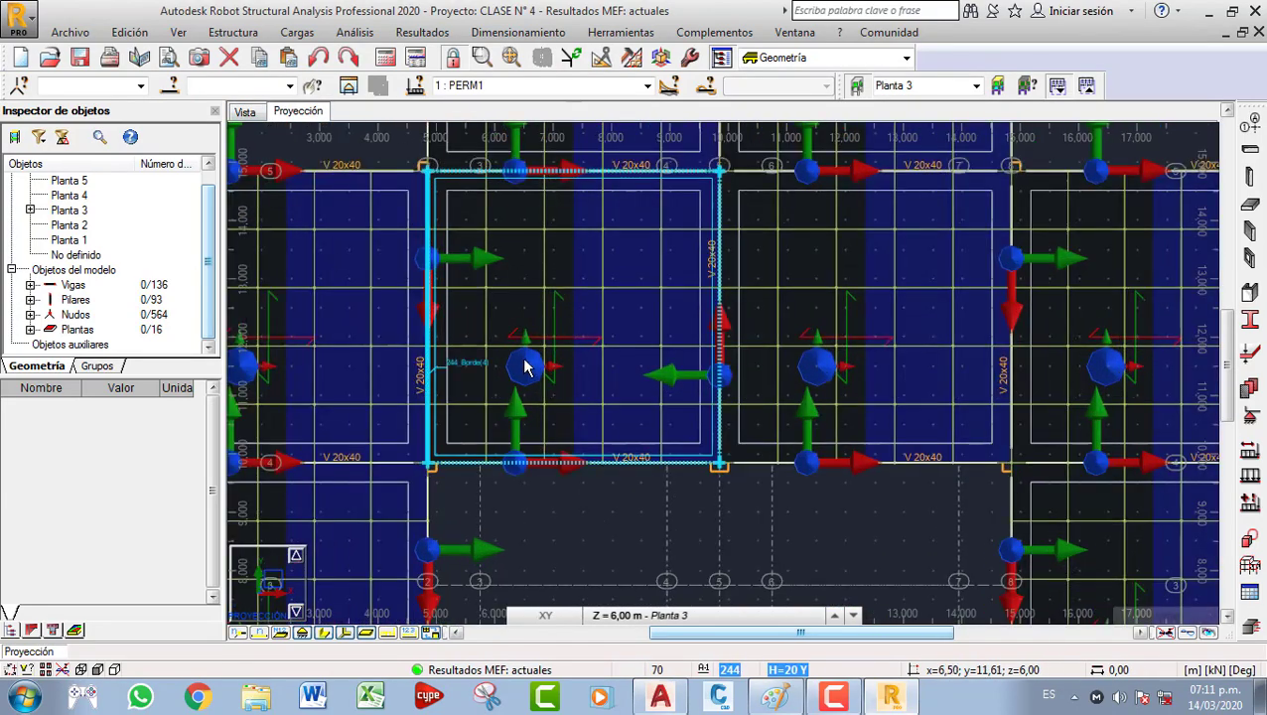
pyautogui.scroll(2, 526, 367)
pyautogui.click(590, 298)
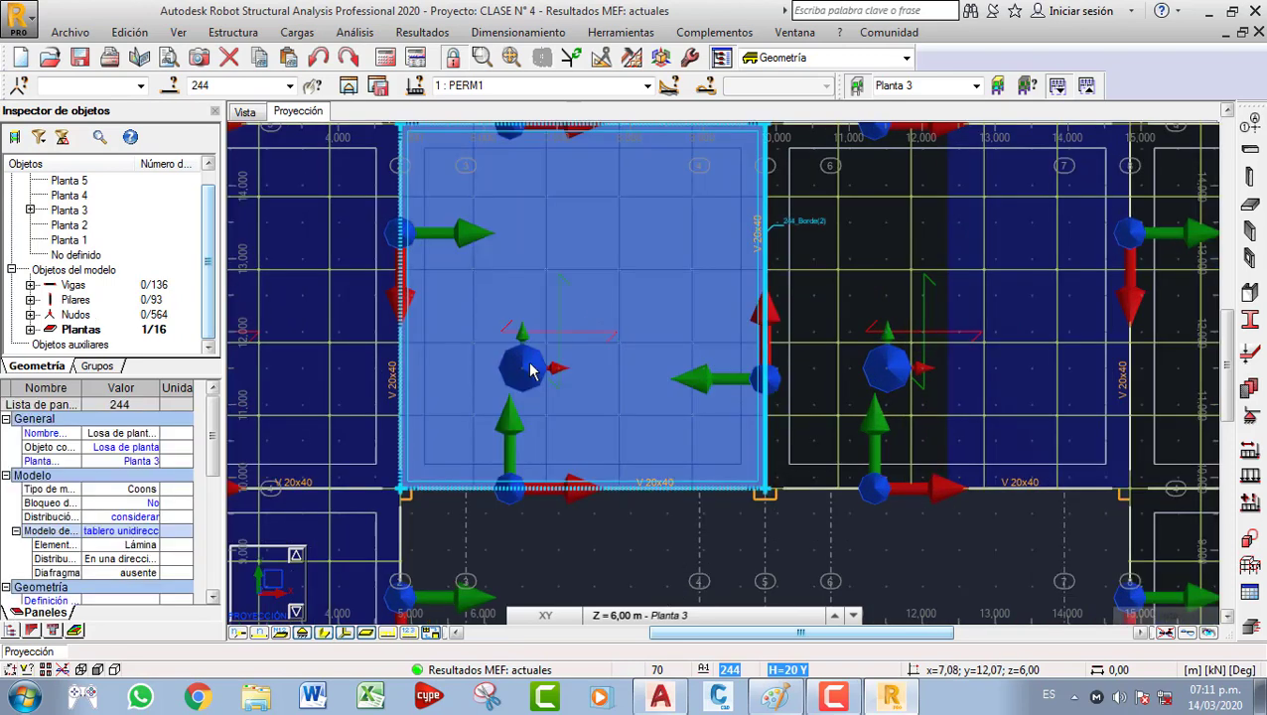
pyautogui.scroll(-1, 138, 522)
pyautogui.moveTo(211, 464); pyautogui.dragTo(204, 498)
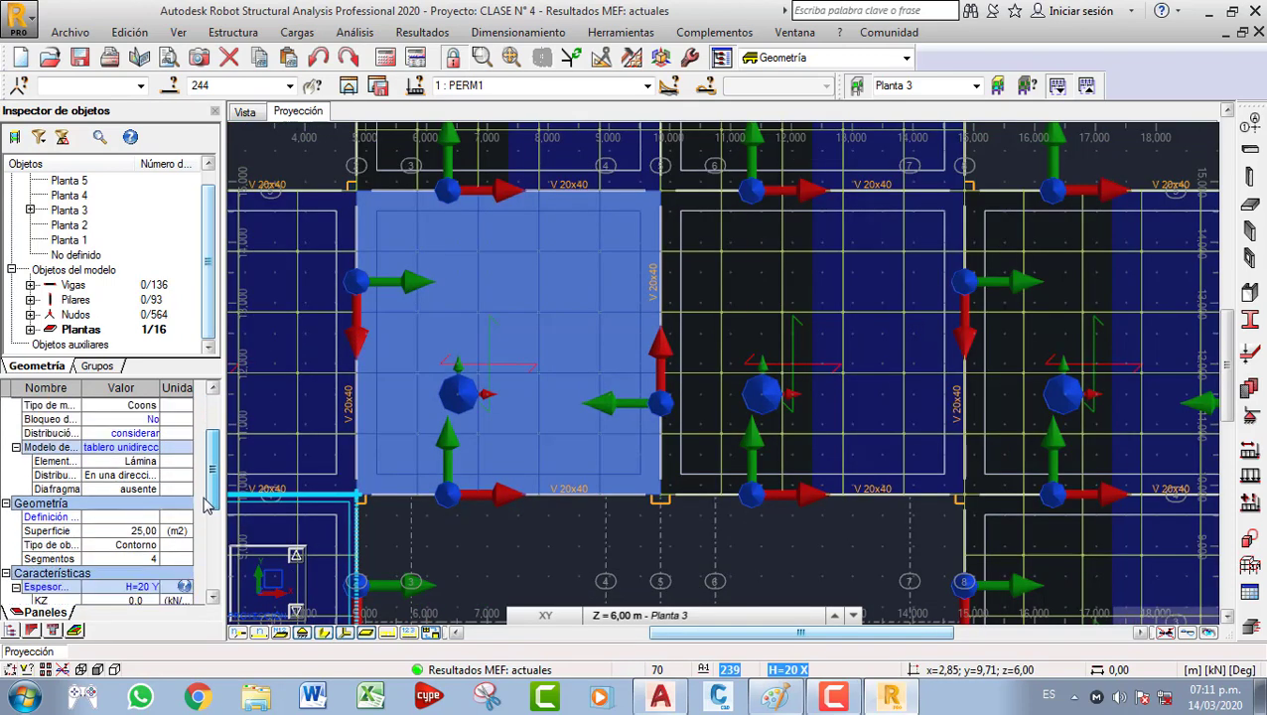
pyautogui.scroll(-4, 204, 504)
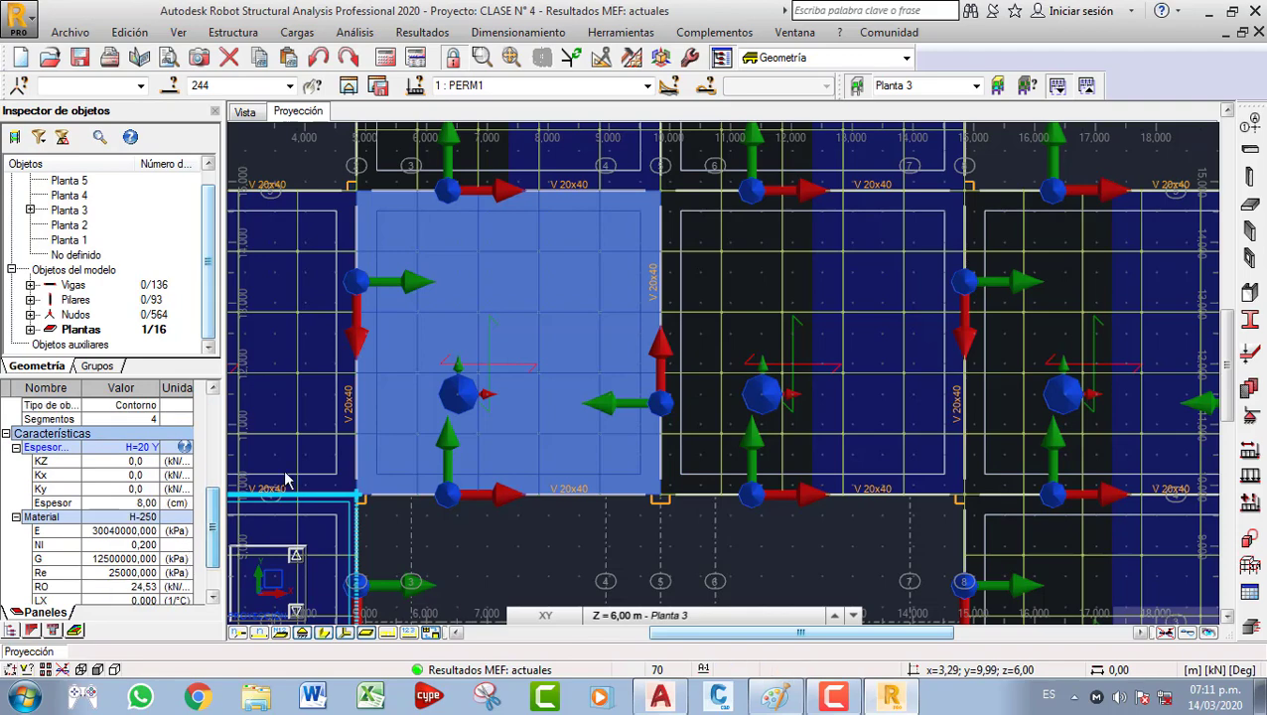
# Deselect the slab and compare the load distribution zones of the central slabs with those of the lateral bays.
pyautogui.click(671, 388)
pyautogui.scroll(1, 507, 396)
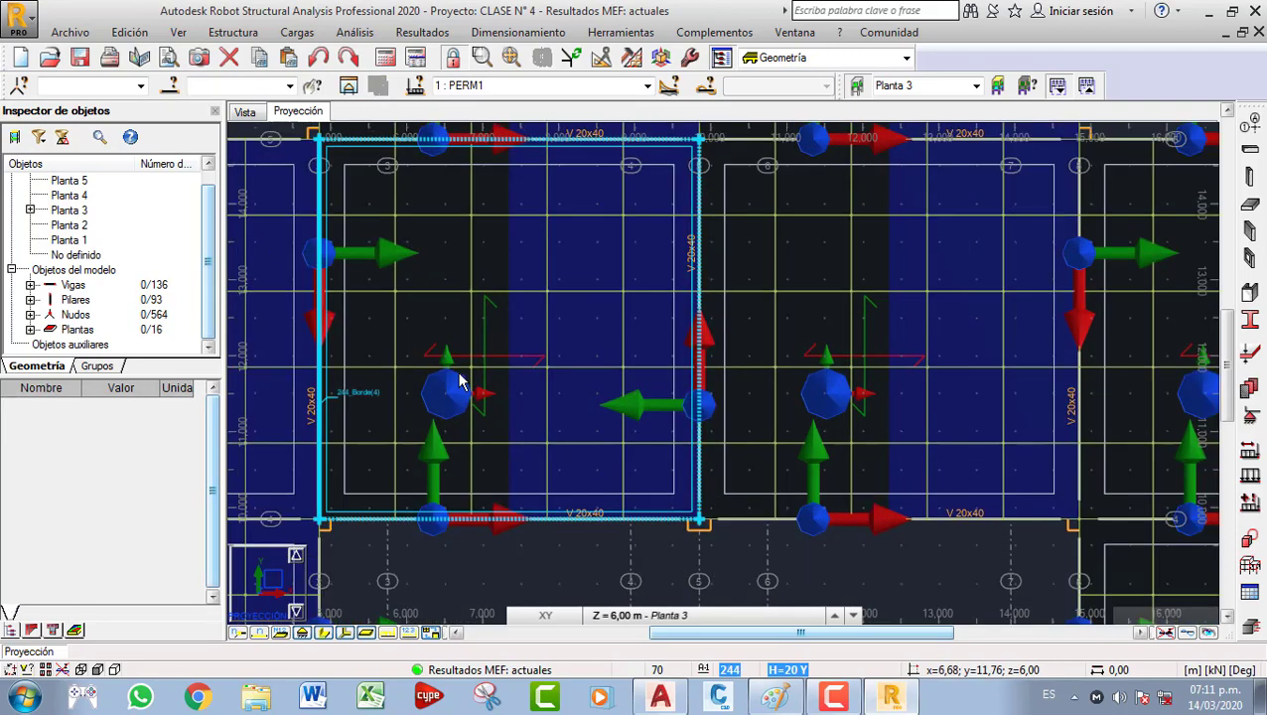
pyautogui.scroll(-1, 487, 373)
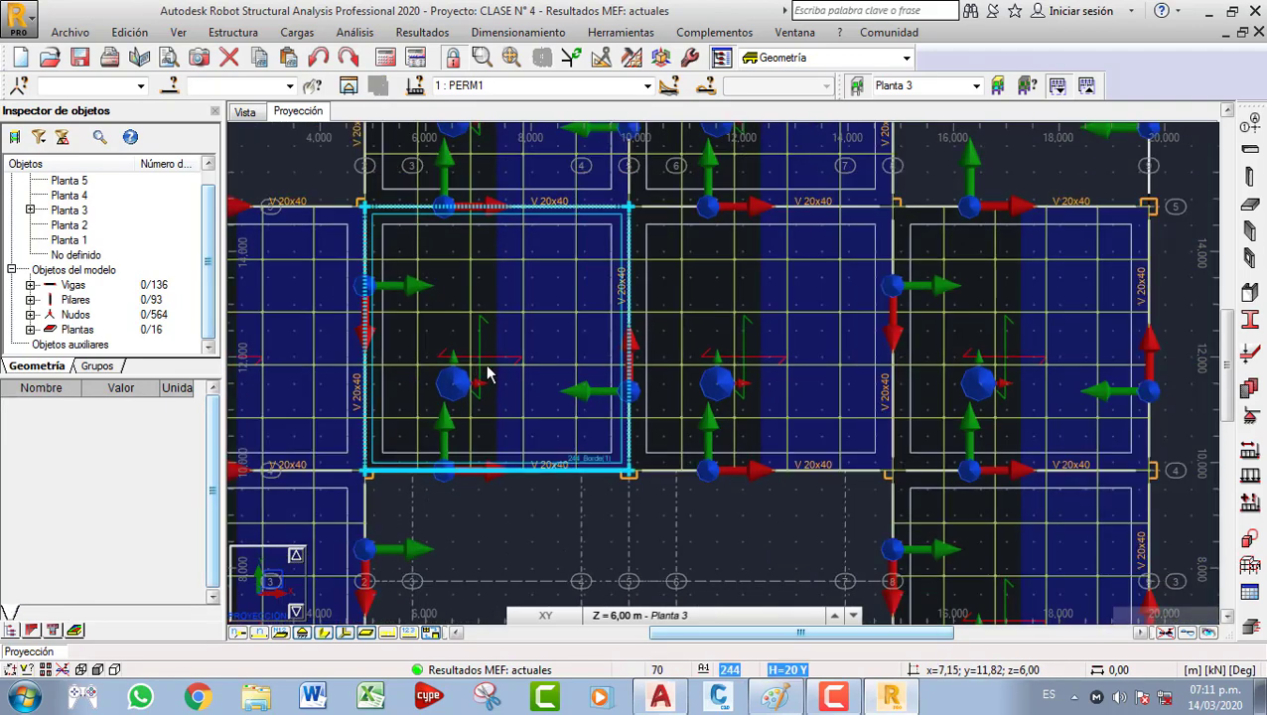
pyautogui.scroll(-4, 486, 374)
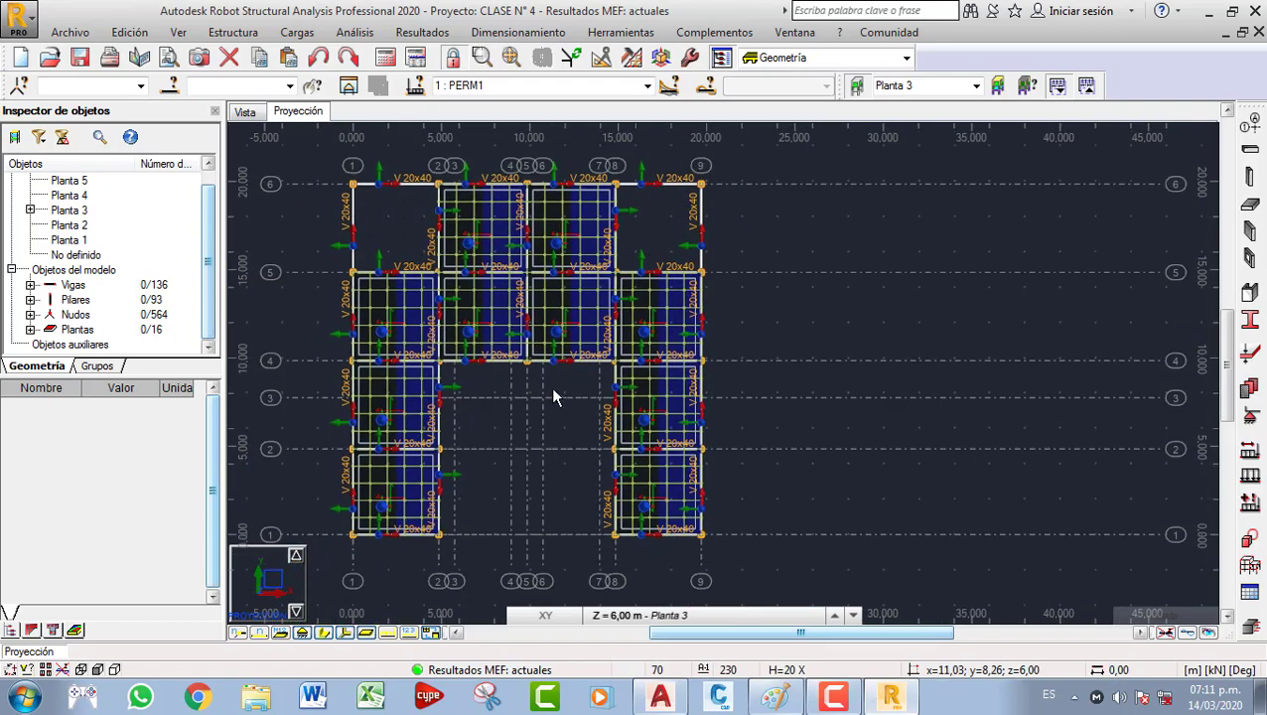
pyautogui.scroll(3, 554, 397)
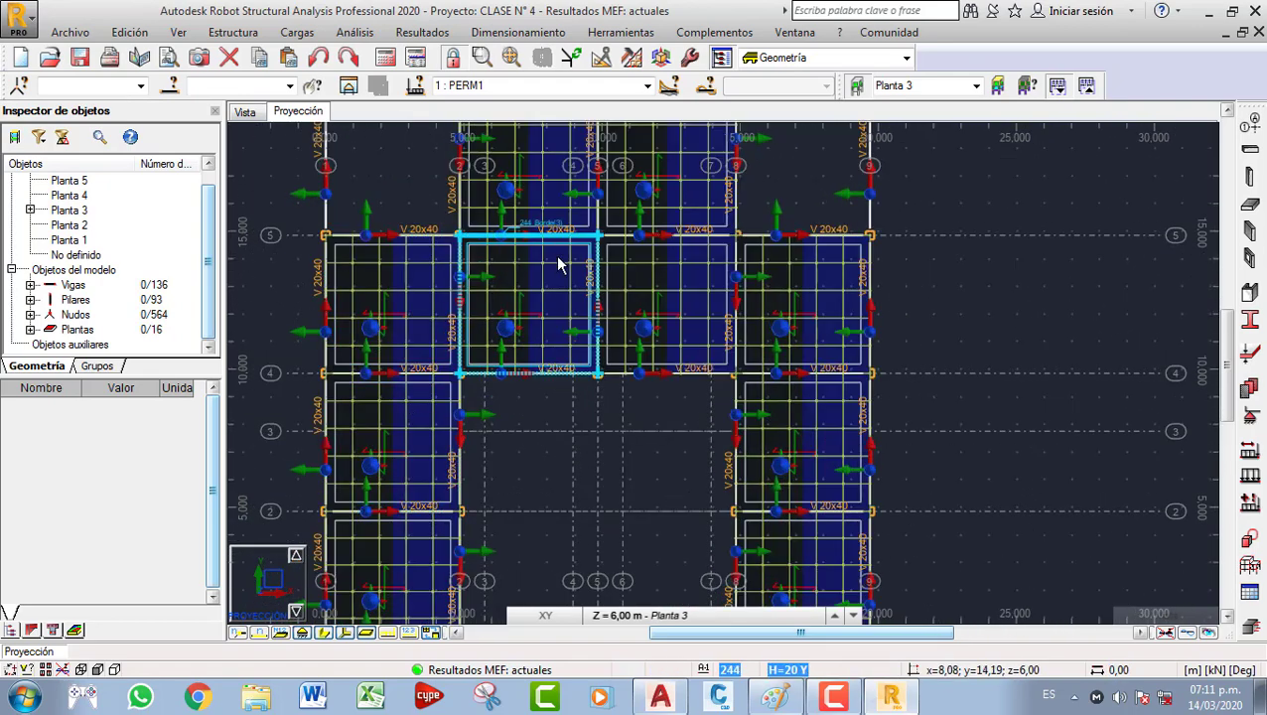
pyautogui.scroll(-2, 797, 403)
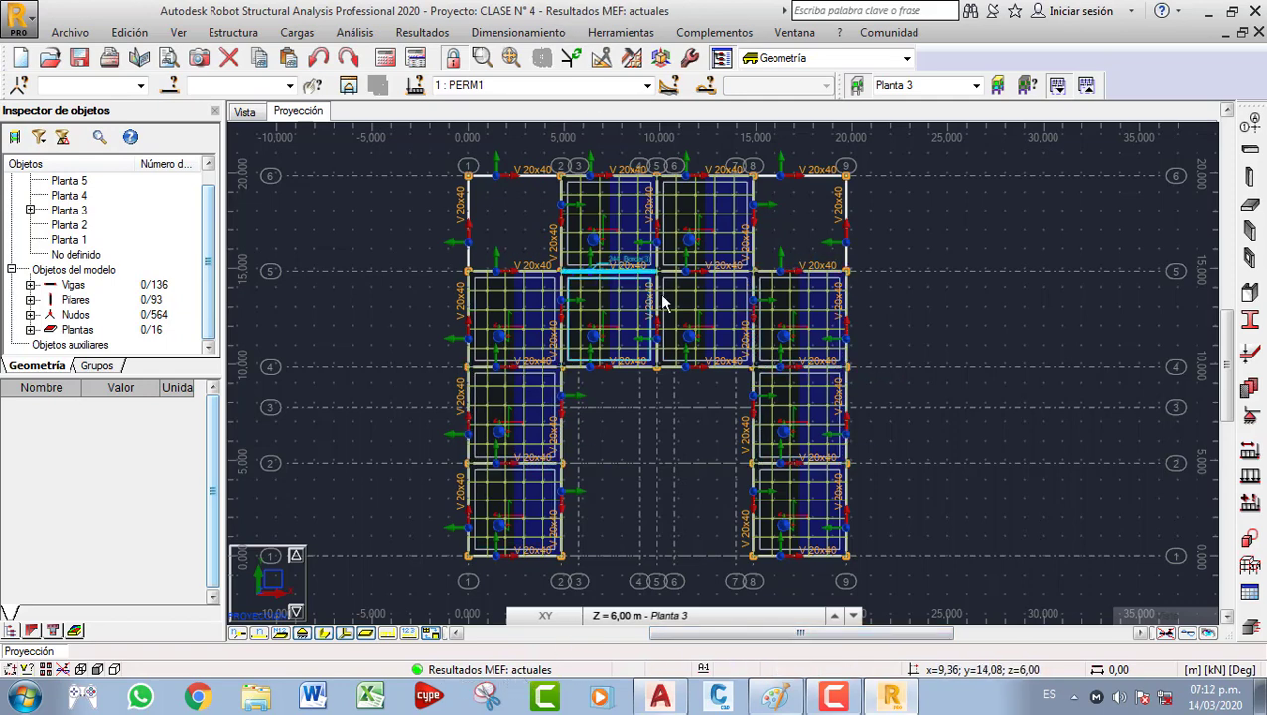
# Turn off the local axes symbols in the Planta 3 plan and review the slabs' distribution symbols.
pyautogui.click(344, 633)
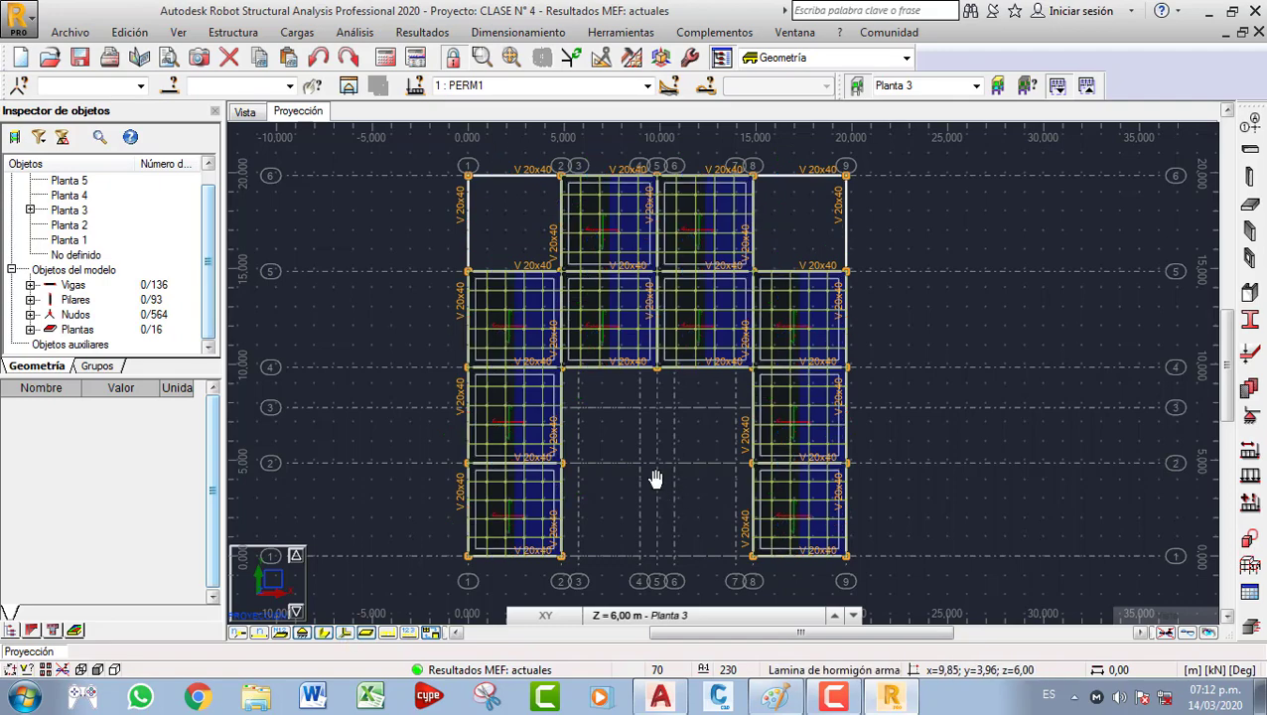
pyautogui.moveTo(656, 479); pyautogui.dragTo(644, 479, button='middle')
pyautogui.scroll(5, 674, 430)
pyautogui.scroll(-4, 674, 430)
pyautogui.moveTo(659, 425); pyautogui.dragTo(639, 443, button='middle')
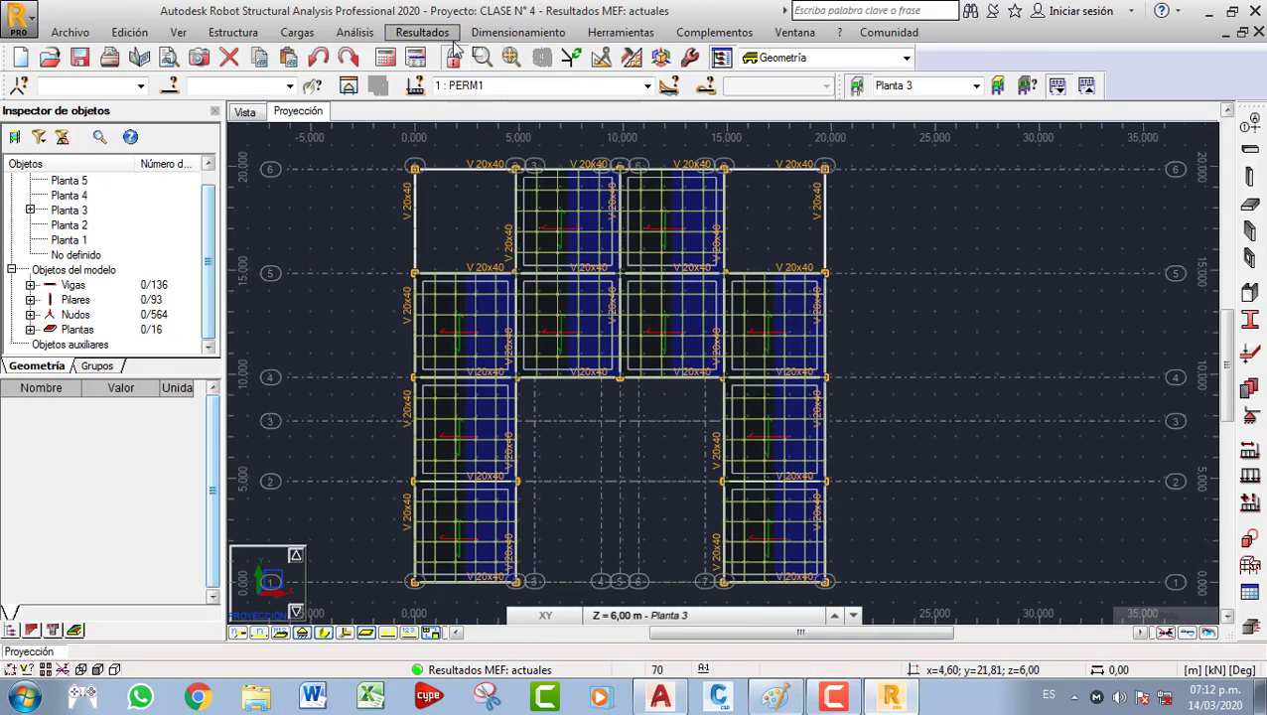
# Display the finite element mesh generation options over the Planta 3 plan.
pyautogui.click(631, 58)
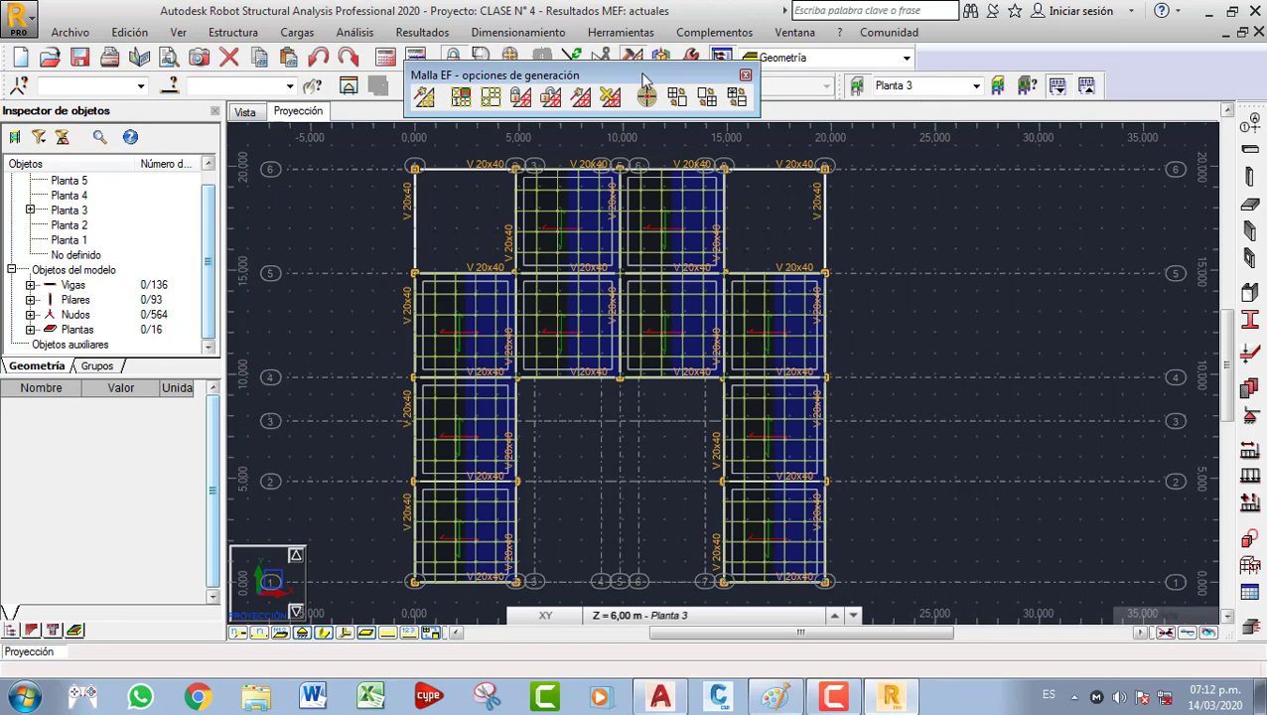
pyautogui.moveTo(642, 80); pyautogui.dragTo(635, 155)
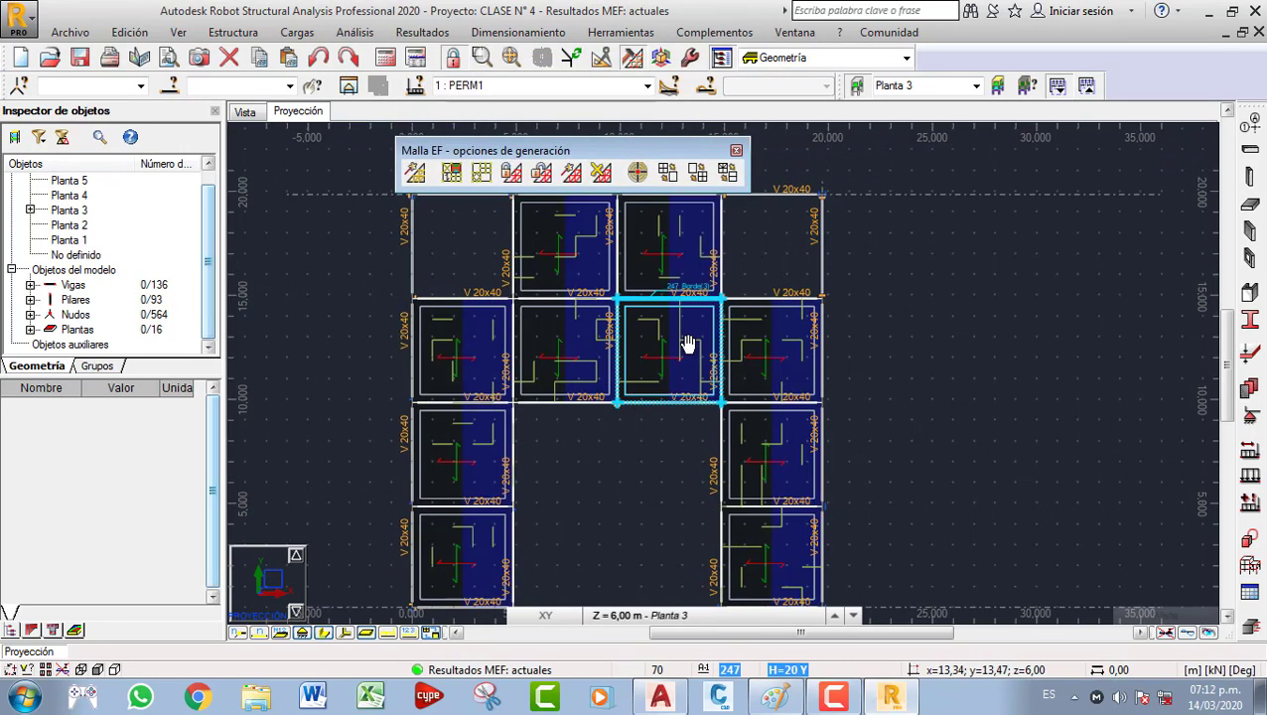
pyautogui.scroll(1, 680, 344)
pyautogui.scroll(-1, 677, 339)
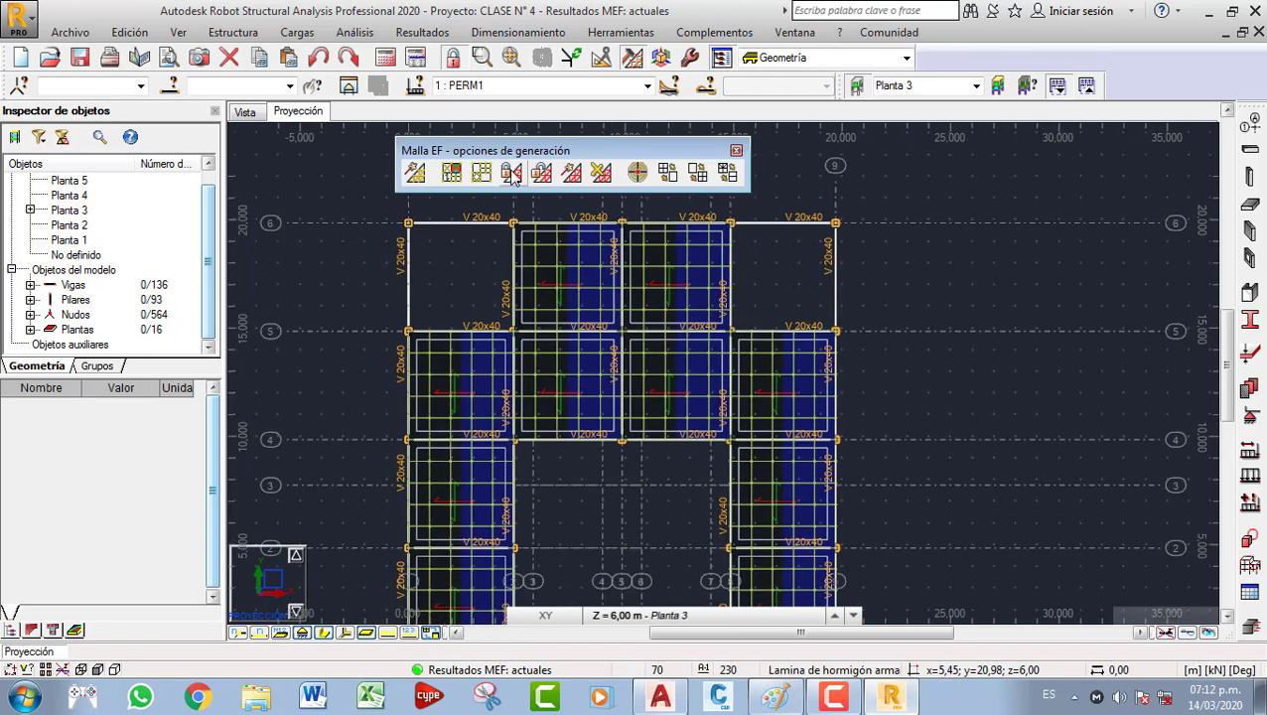
pyautogui.click(601, 174)
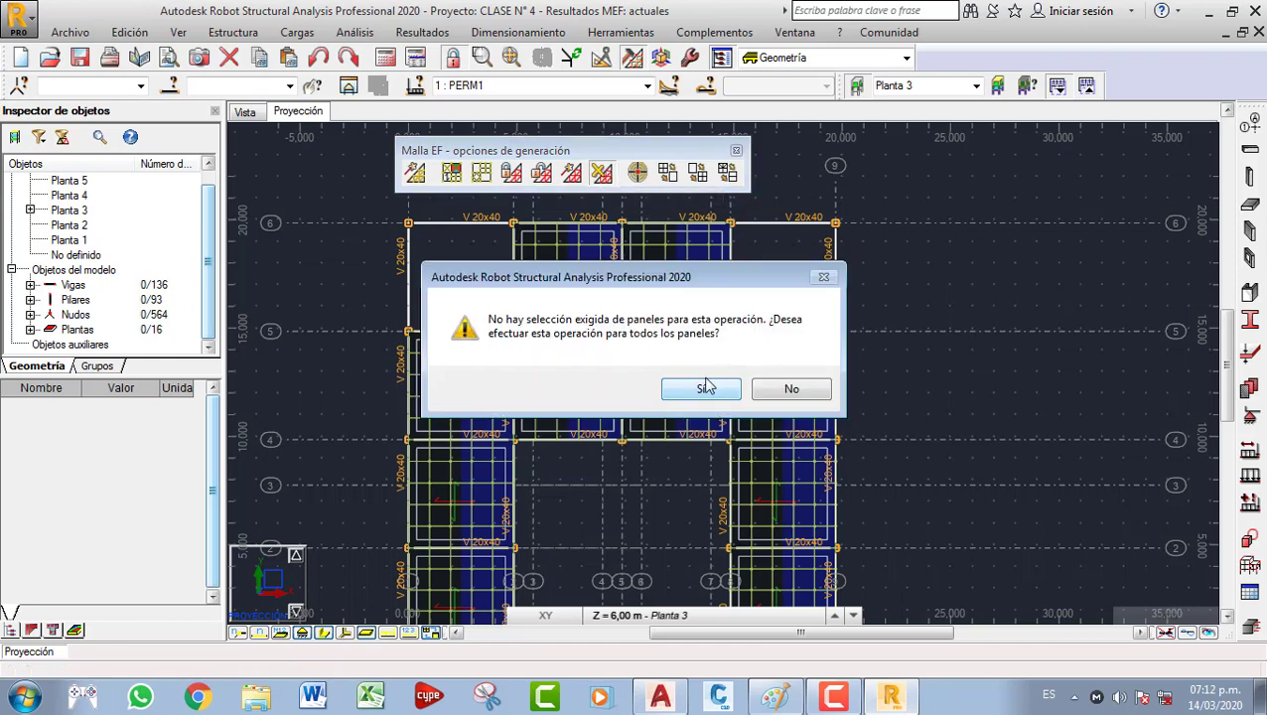
pyautogui.click(799, 389)
pyautogui.scroll(-3, 834, 477)
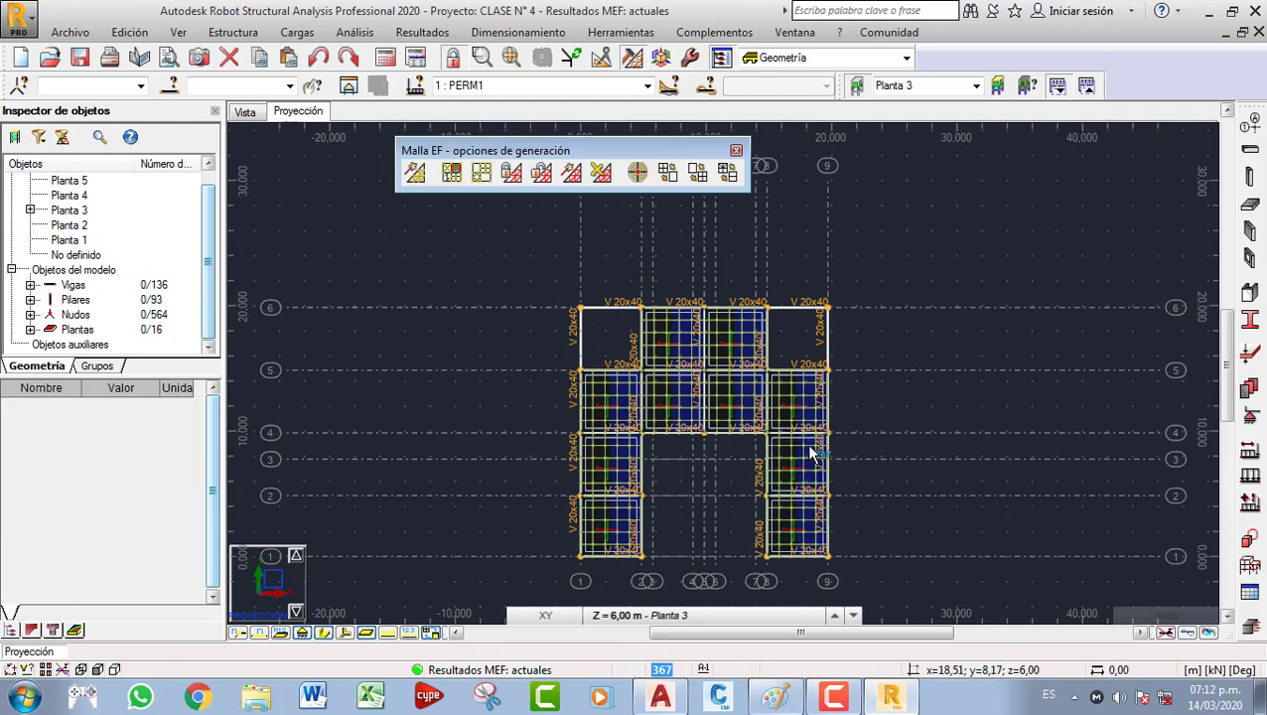
pyautogui.click(601, 172)
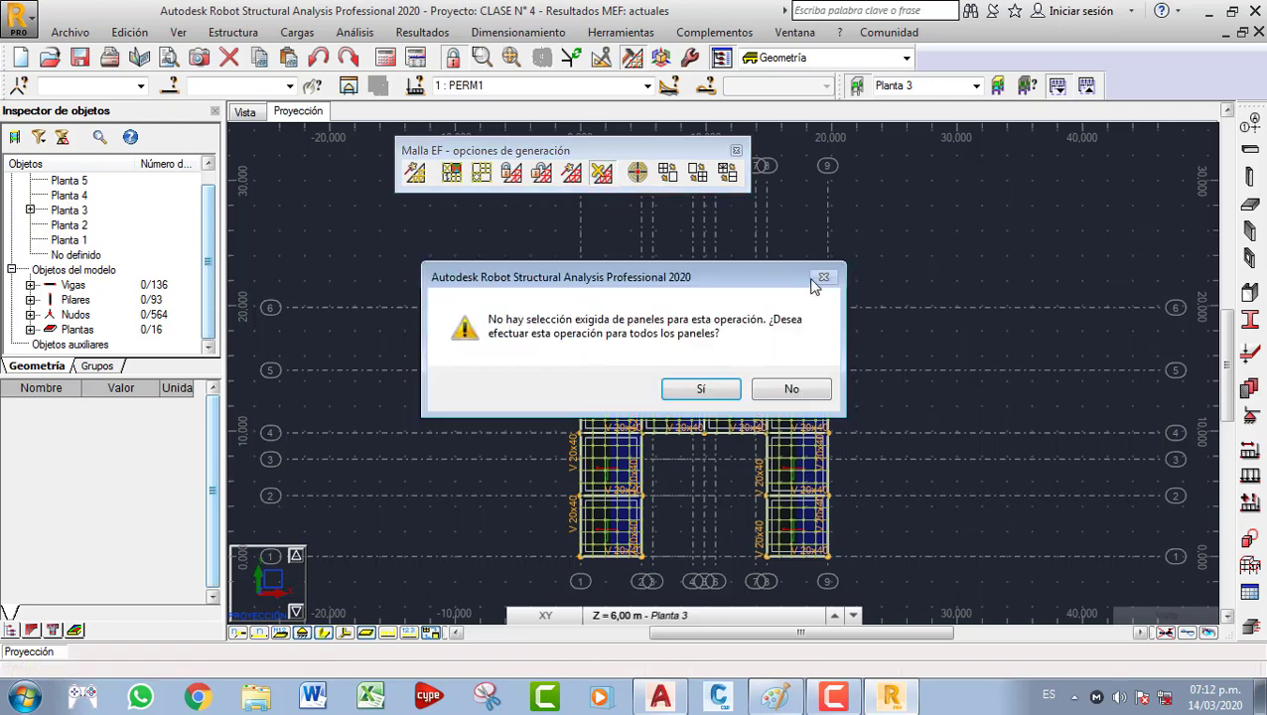
pyautogui.click(799, 388)
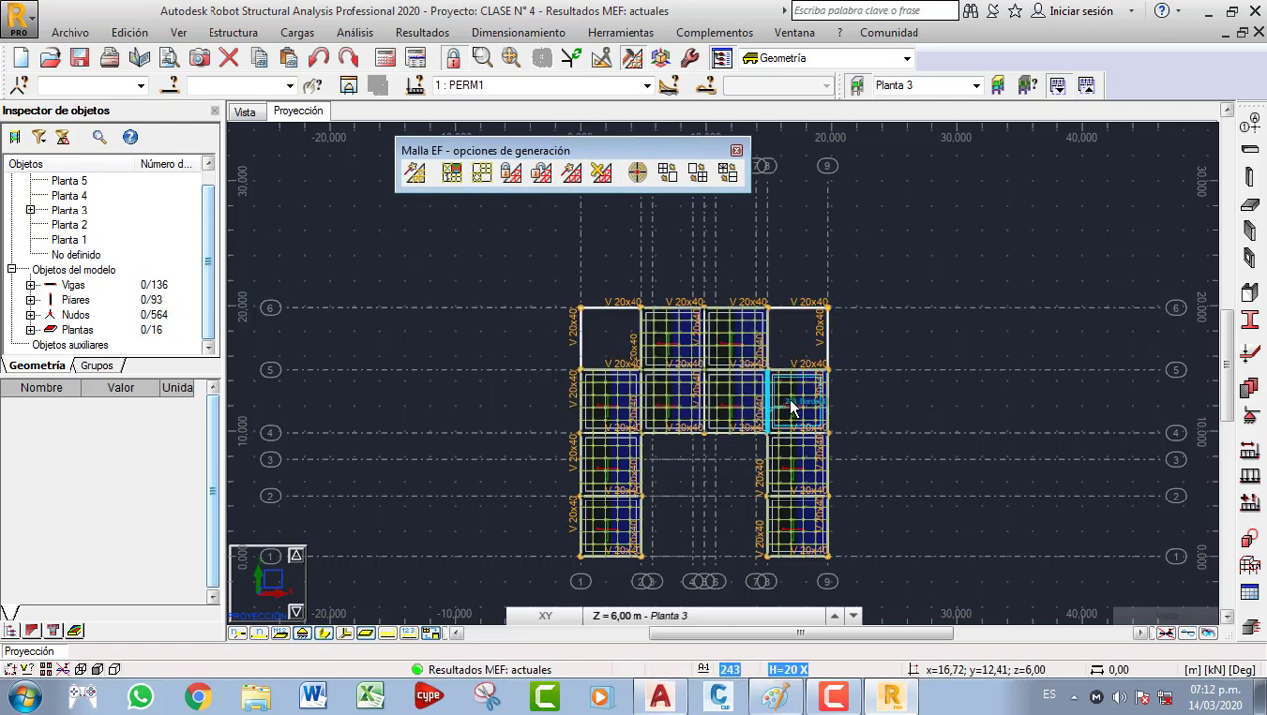
# Delete the local mesh of slabs 238 to 241 and 243 to 247, accepting that the calculation results may become outdated.
pyautogui.click(784, 415)
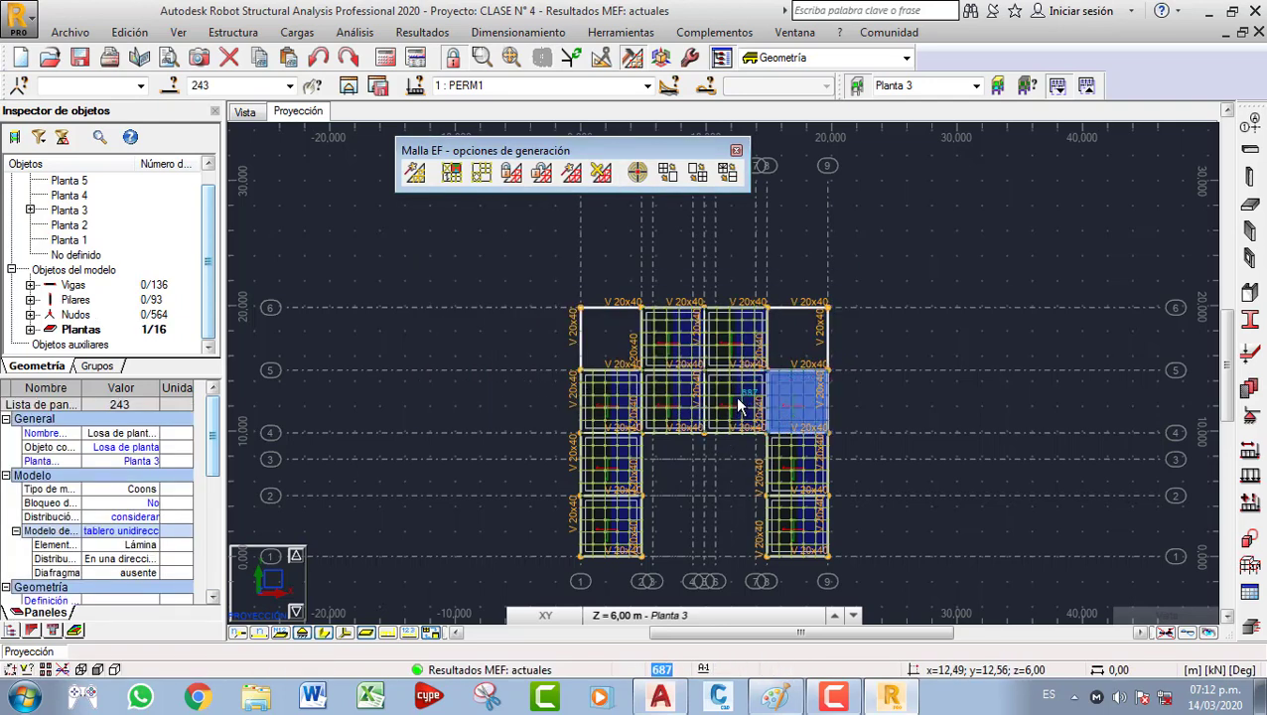
pyautogui.scroll(1, 734, 398)
pyautogui.click(730, 399)
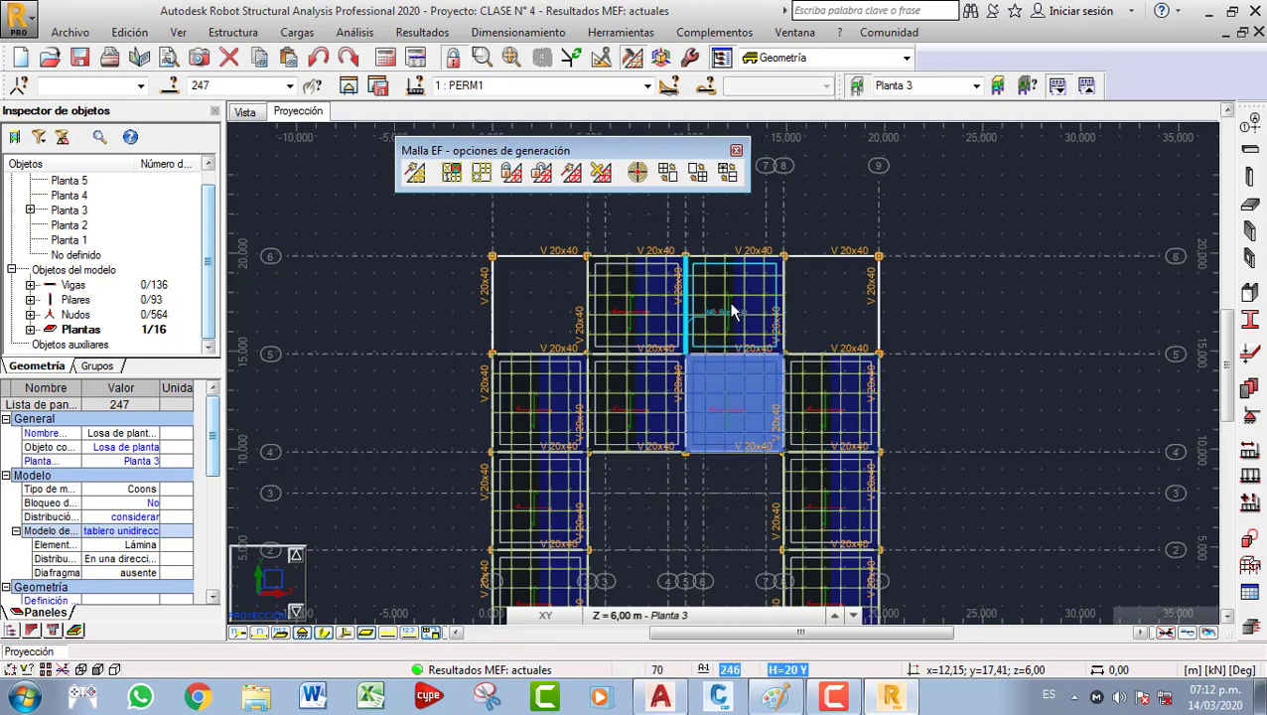
pyautogui.click(735, 311)
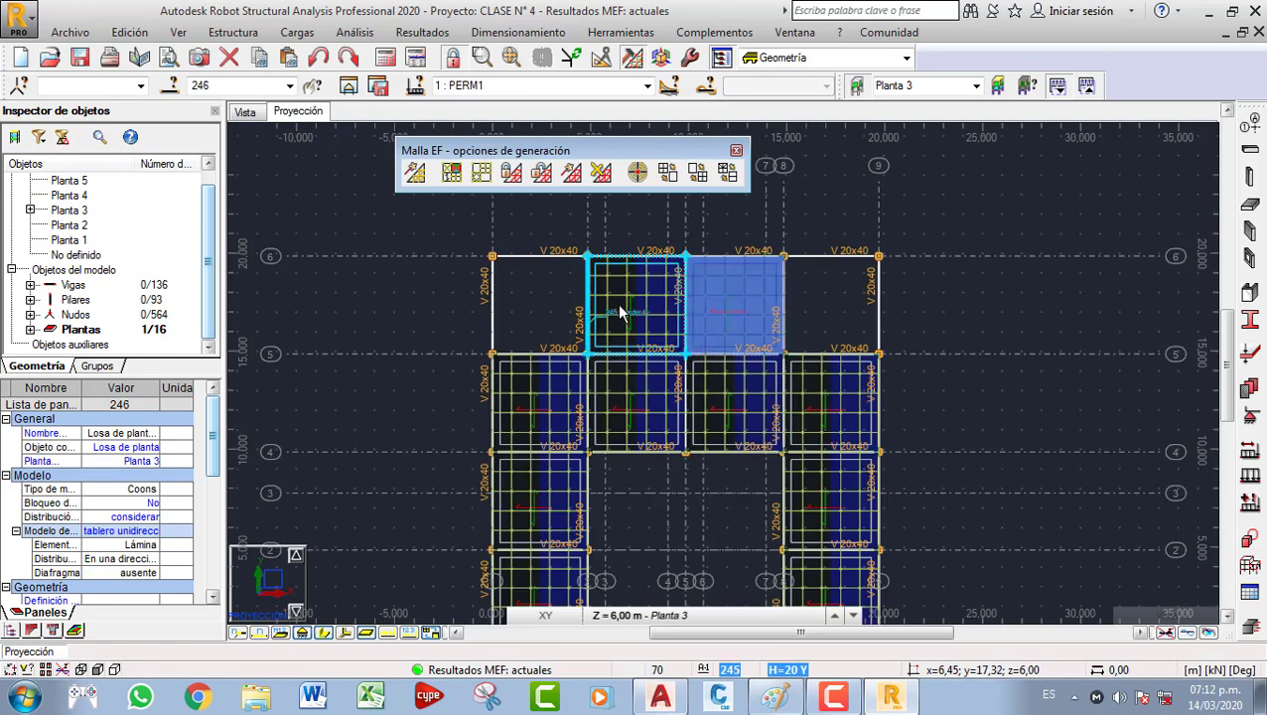
pyautogui.keyDown('ctrl'); pyautogui.click(620, 312); pyautogui.keyUp('ctrl')
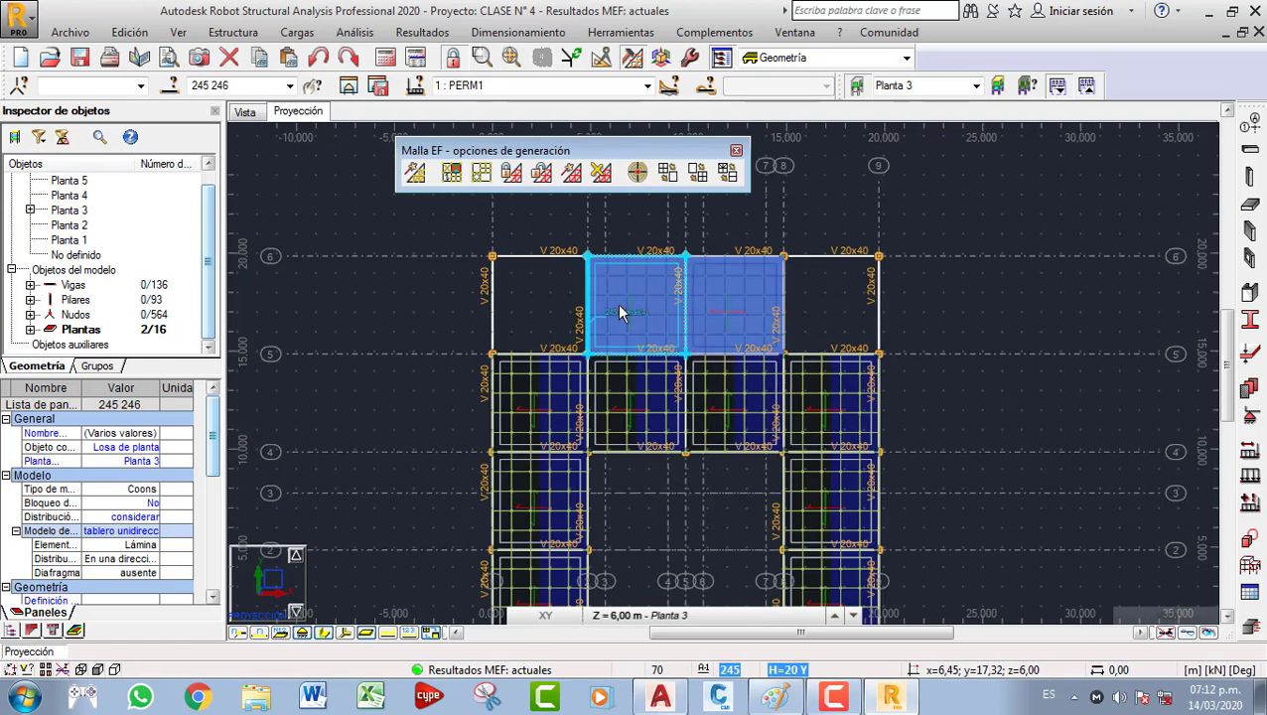
pyautogui.keyDown('ctrl'); pyautogui.click(620, 405); pyautogui.keyUp('ctrl')
pyautogui.keyDown('ctrl'); pyautogui.click(523, 422); pyautogui.keyUp('ctrl')
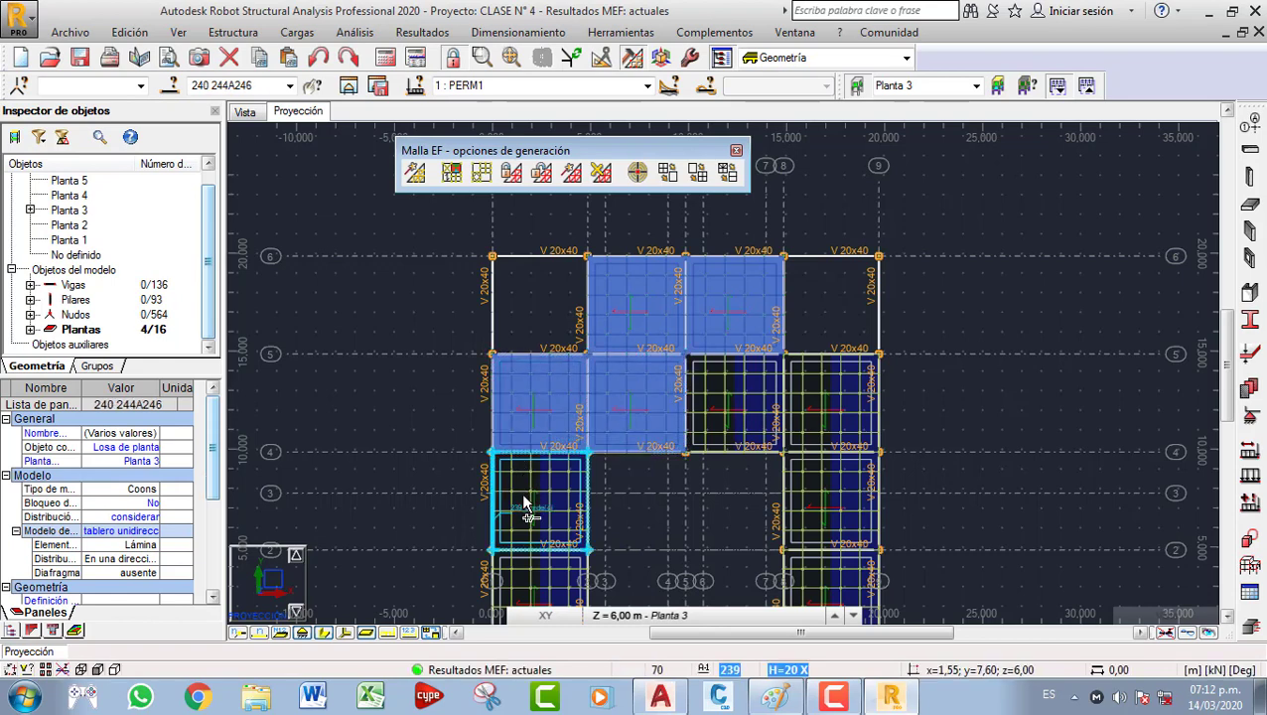
pyautogui.keyDown('ctrl'); pyautogui.click(526, 503); pyautogui.keyUp('ctrl')
pyautogui.keyDown('ctrl'); pyautogui.click(721, 414); pyautogui.keyUp('ctrl')
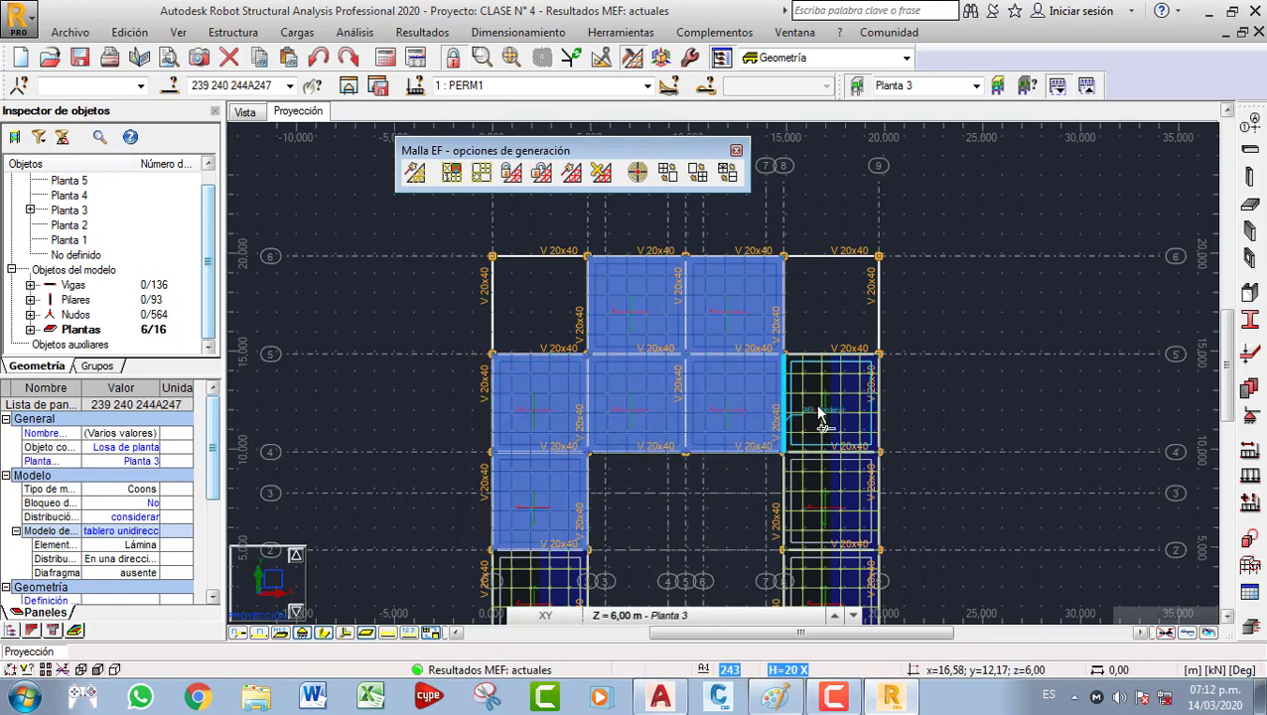
pyautogui.keyDown('ctrl'); pyautogui.click(817, 409); pyautogui.keyUp('ctrl')
pyautogui.scroll(-3, 718, 355)
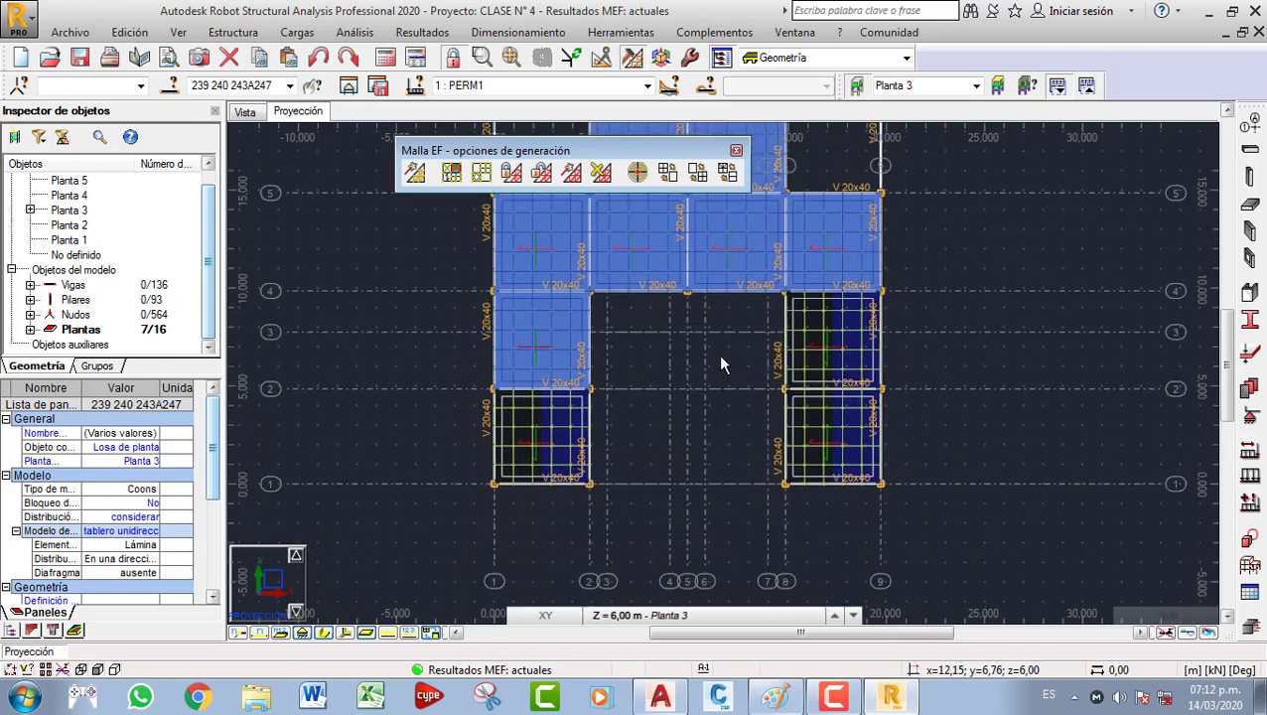
pyautogui.keyDown('ctrl'); pyautogui.click(523, 429); pyautogui.keyUp('ctrl')
pyautogui.keyDown('ctrl'); pyautogui.click(807, 436); pyautogui.keyUp('ctrl')
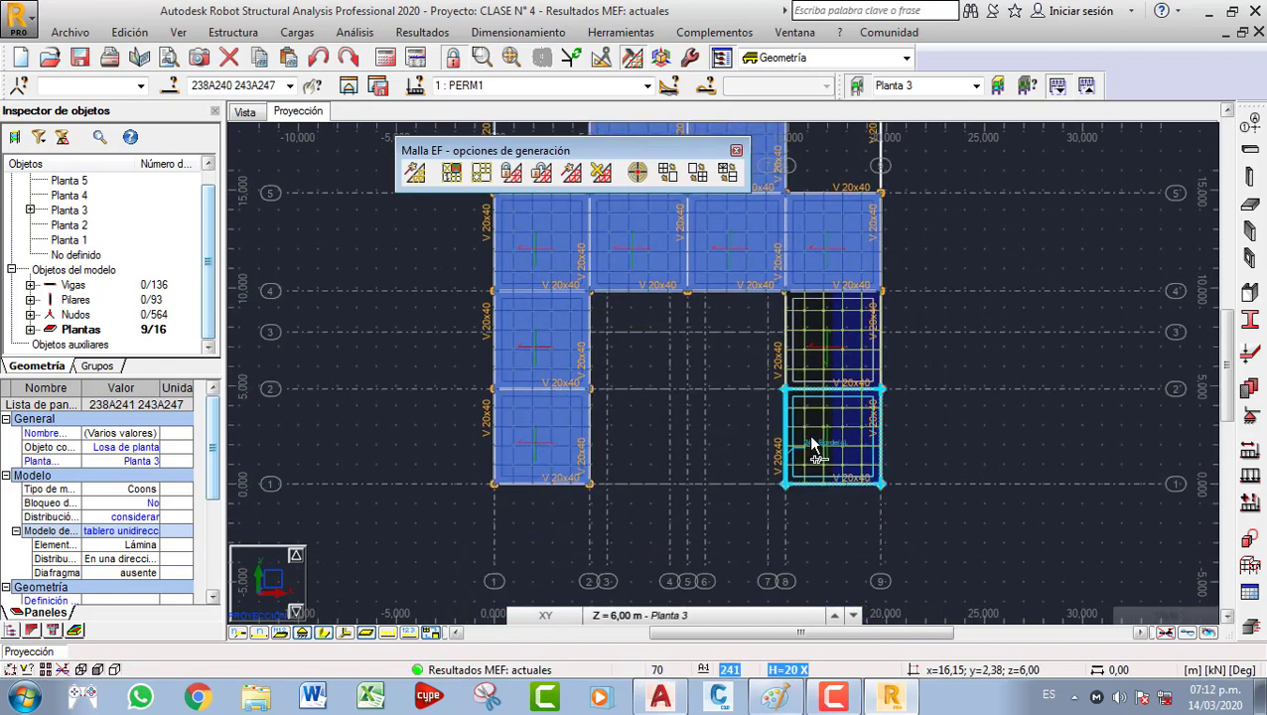
pyautogui.click(602, 173)
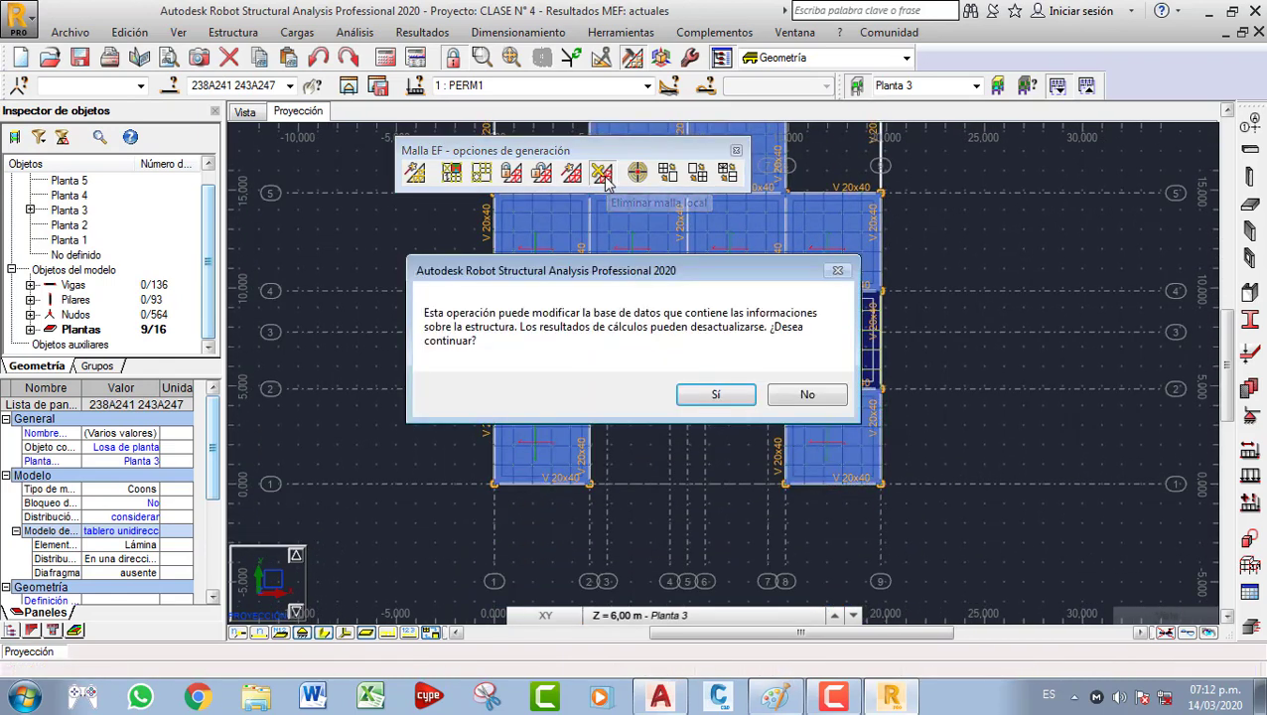
pyautogui.click(715, 394)
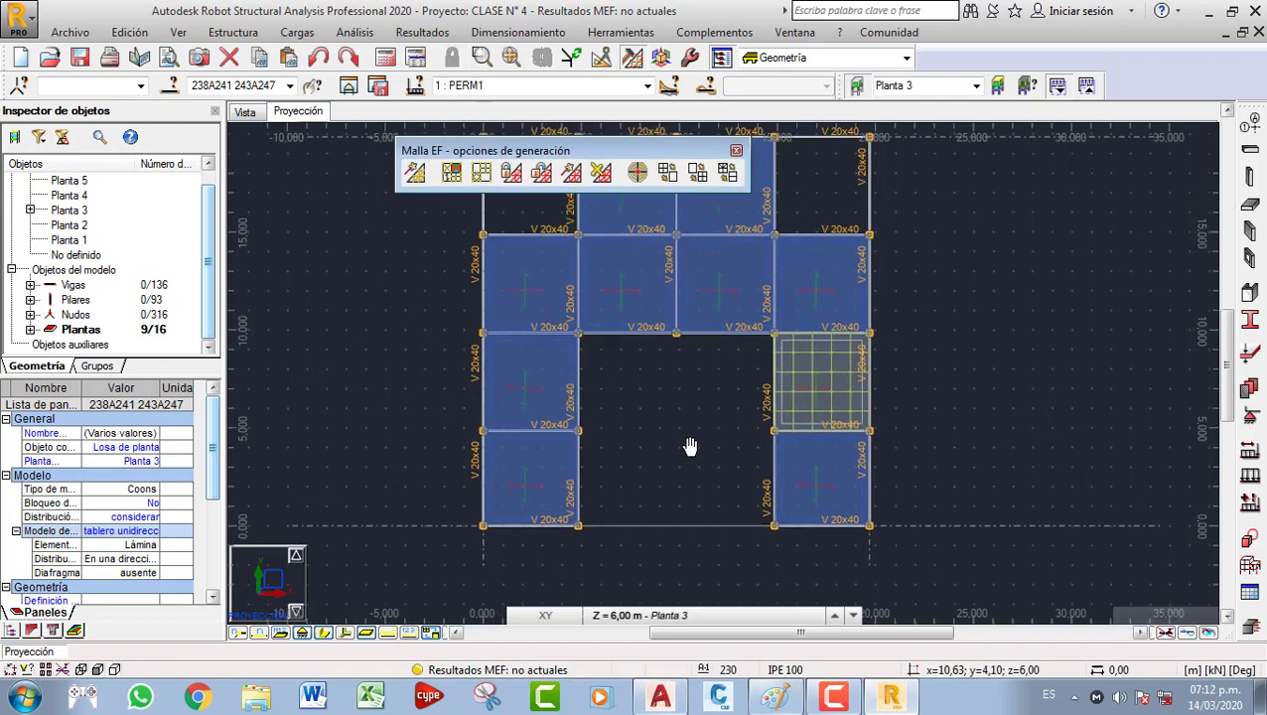
# Delete the local mesh of slab 242, the one still meshed between axes 2 and 4.
pyautogui.scroll(1, 800, 402)
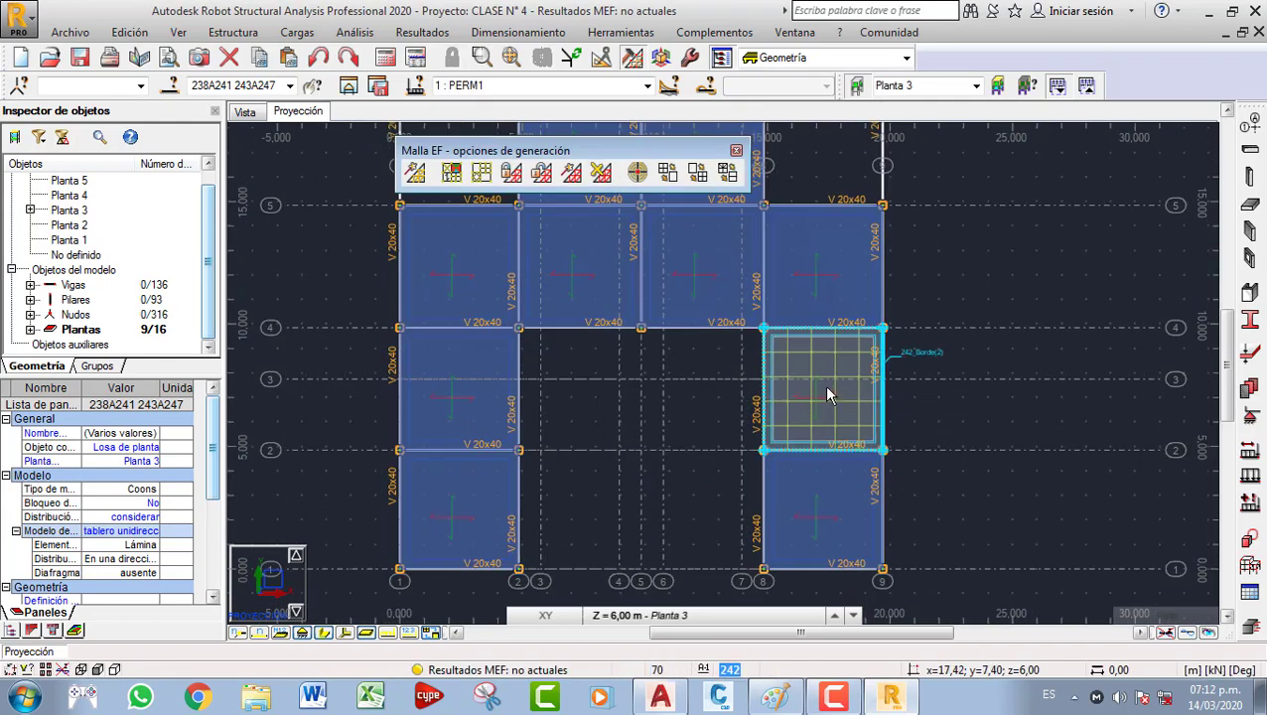
pyautogui.click(829, 395)
pyautogui.click(601, 173)
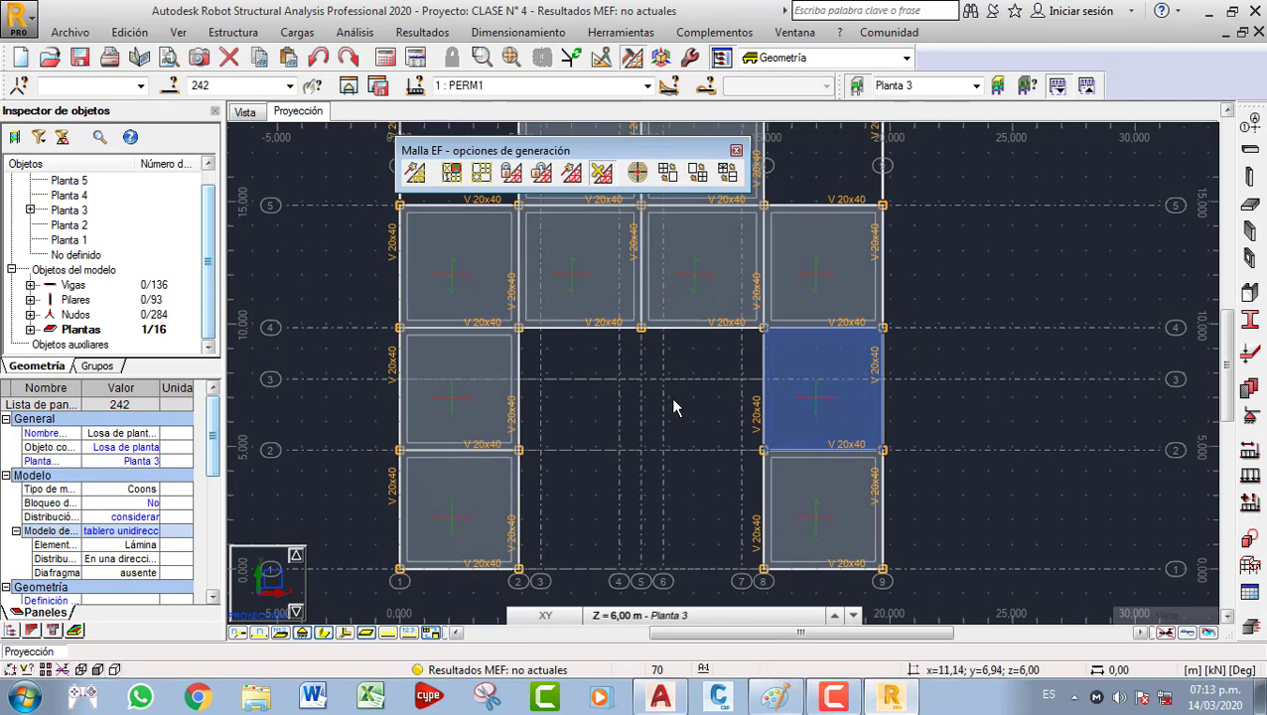
pyautogui.scroll(-3, 660, 412)
pyautogui.scroll(3, 560, 298)
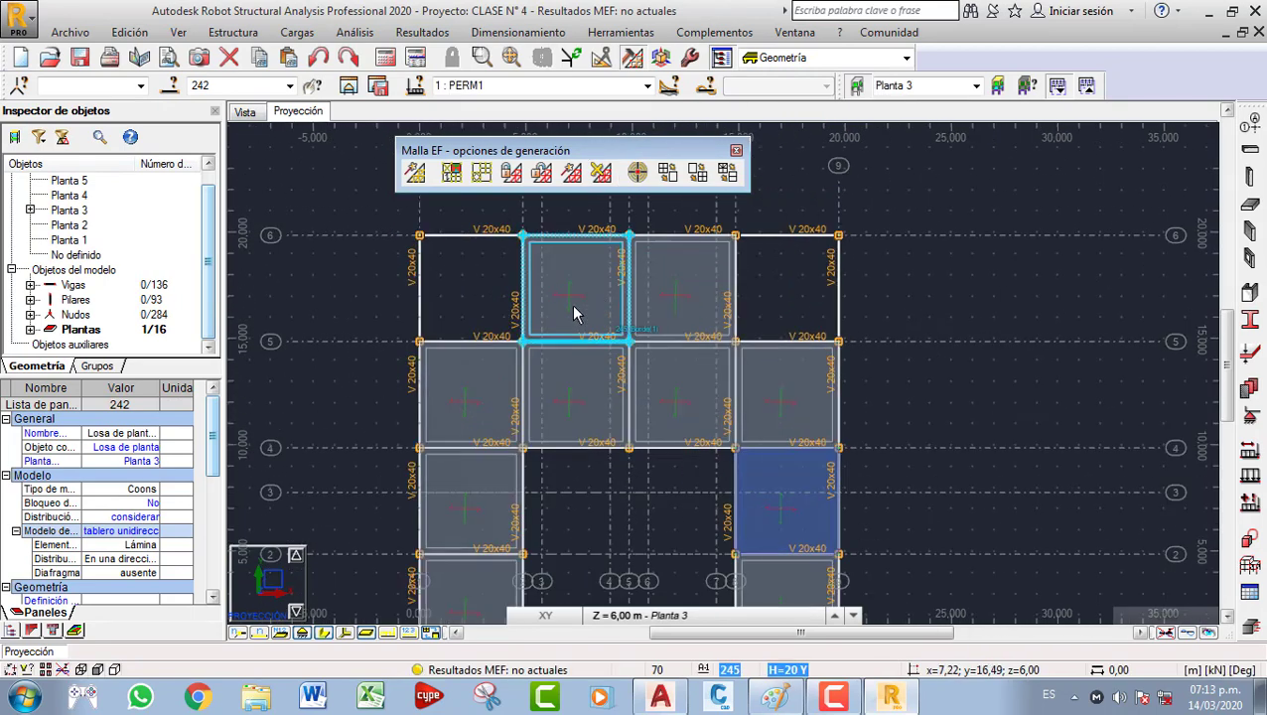
# Select slab 246 and check the calculation models available for the panel, leaving its assignment as it is.
pyautogui.click(693, 312)
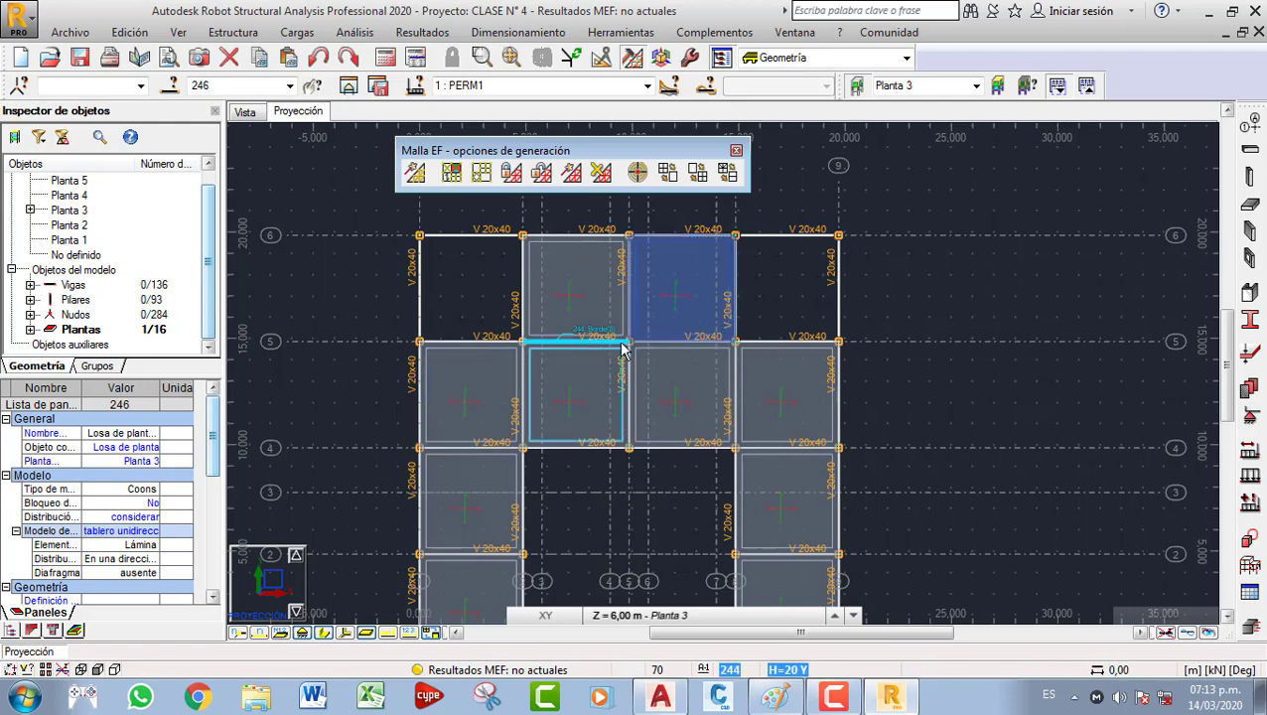
pyautogui.scroll(1, 731, 314)
pyautogui.scroll(-4, 730, 313)
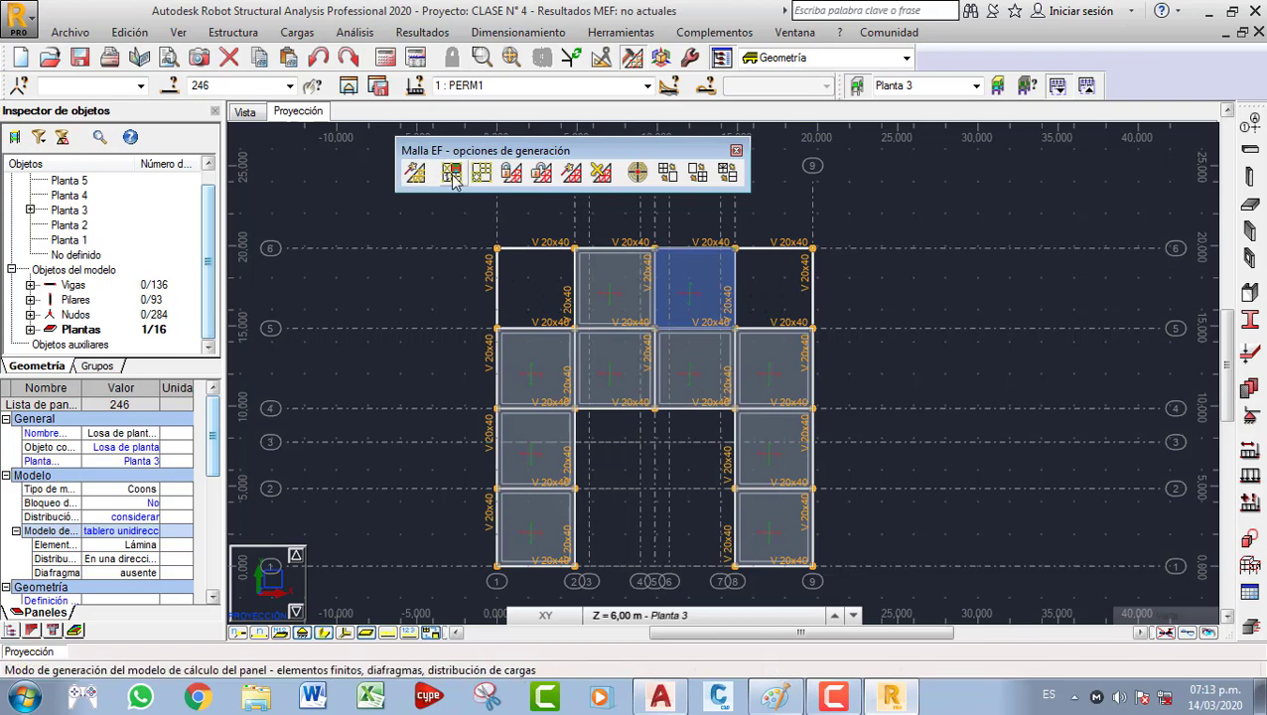
pyautogui.click(453, 175)
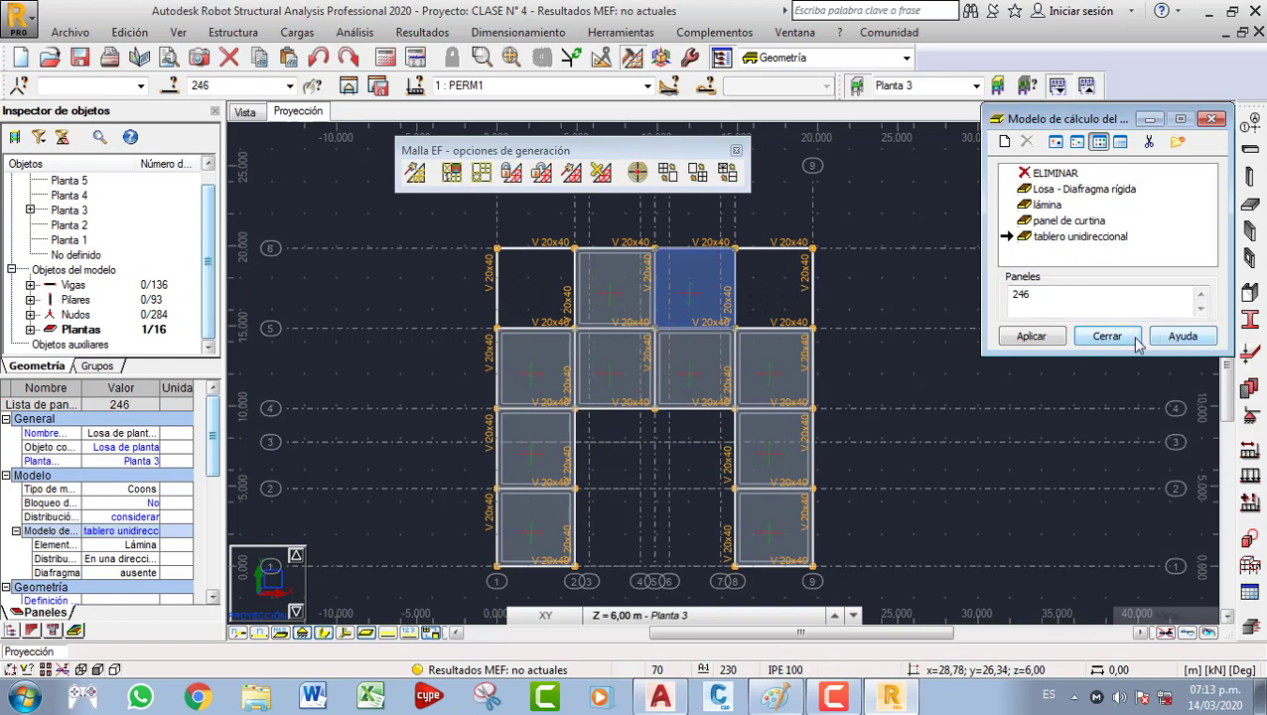
pyautogui.click(1210, 119)
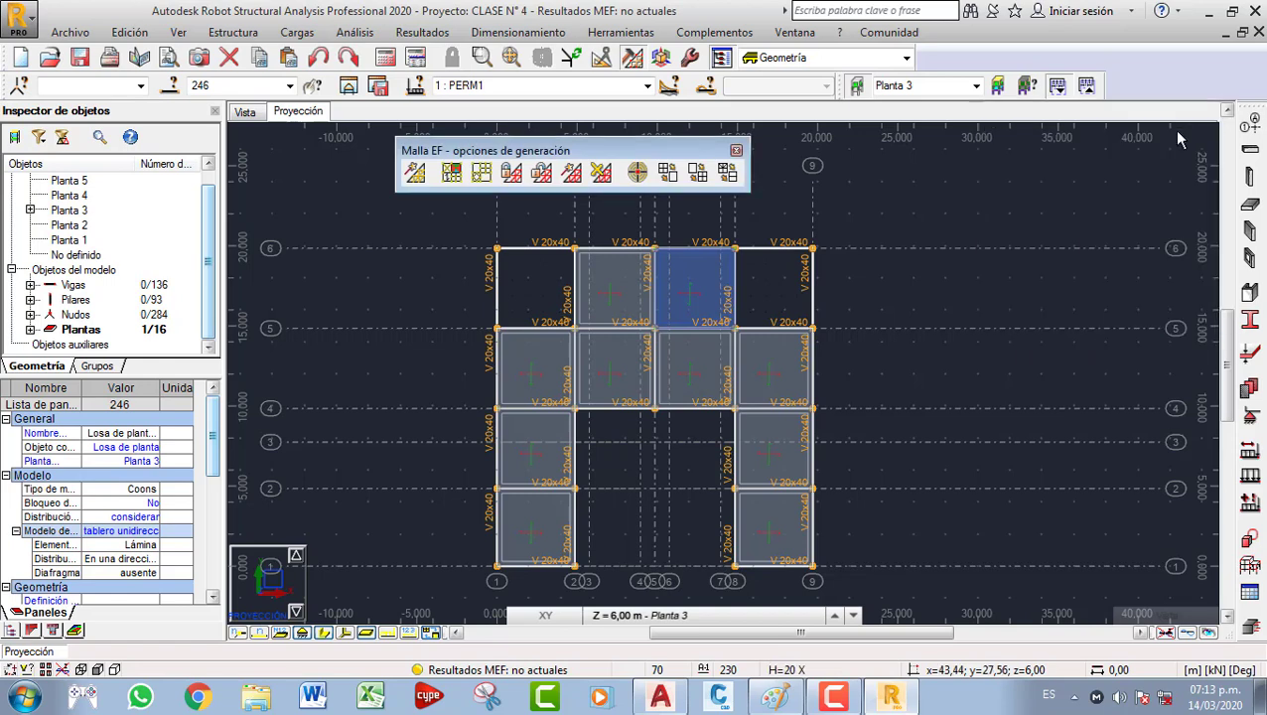
# Open the meshing options for slab 246 and review the meshing methods and the element size.
pyautogui.click(481, 174)
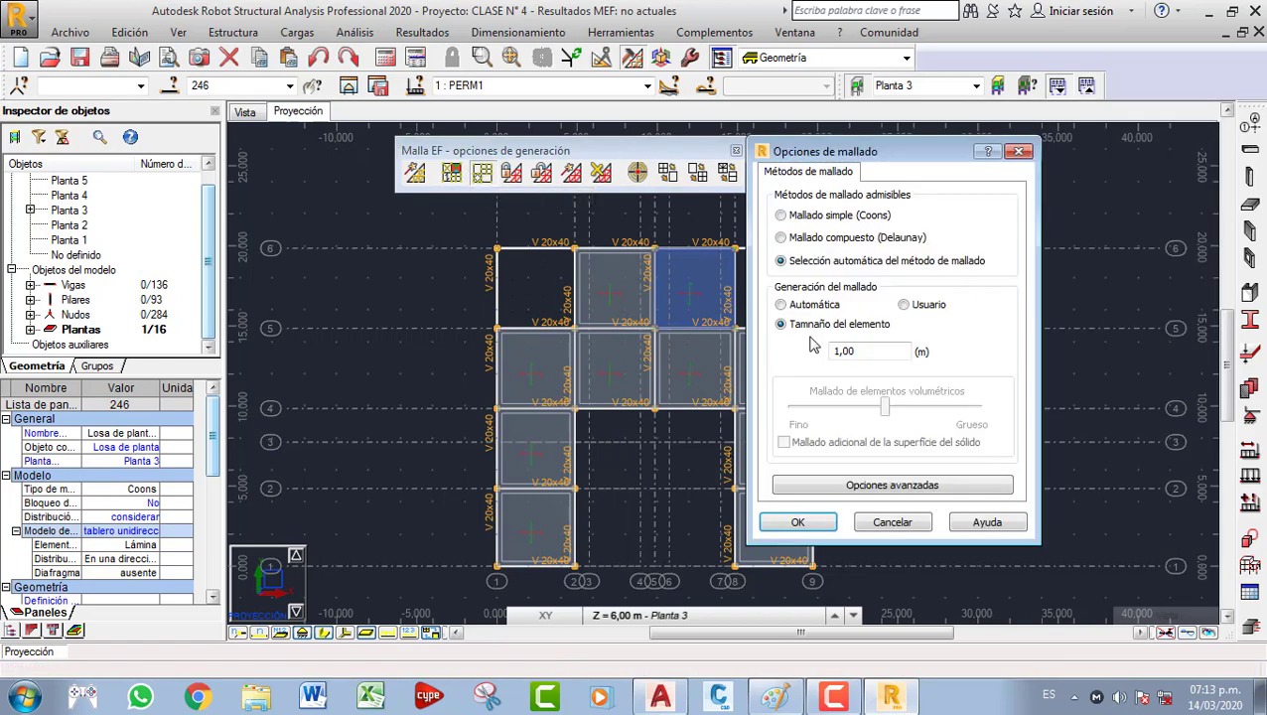
pyautogui.moveTo(898, 156); pyautogui.dragTo(614, 169)
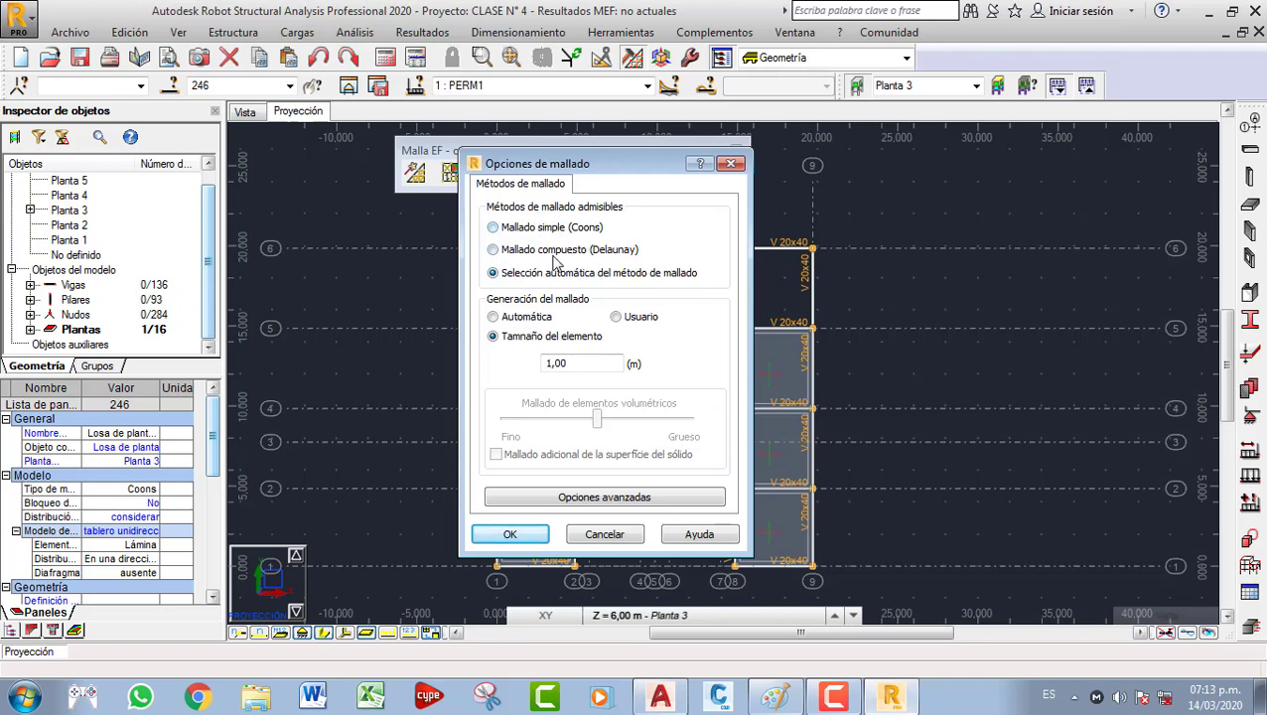
pyautogui.doubleClick(566, 363)
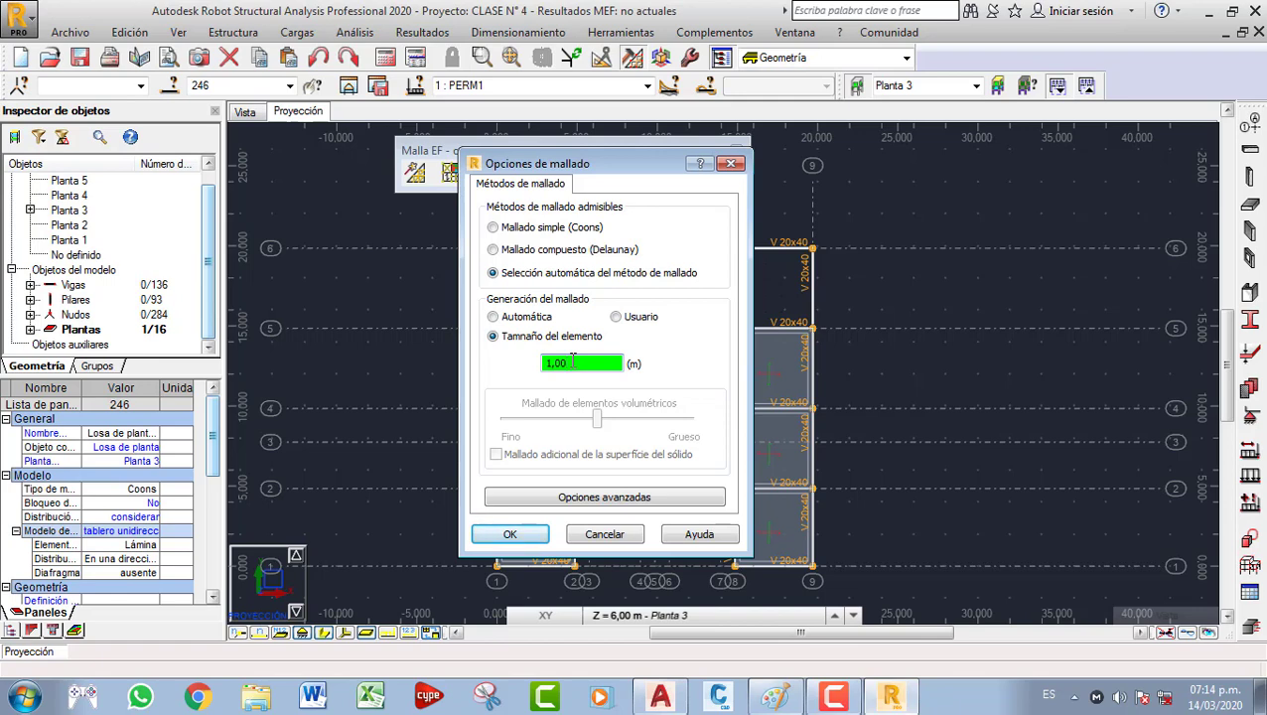
# Open the advanced meshing options and compare the mesh previews of the Coons and Delaunay methods, ending on Coons.
pyautogui.click(620, 497)
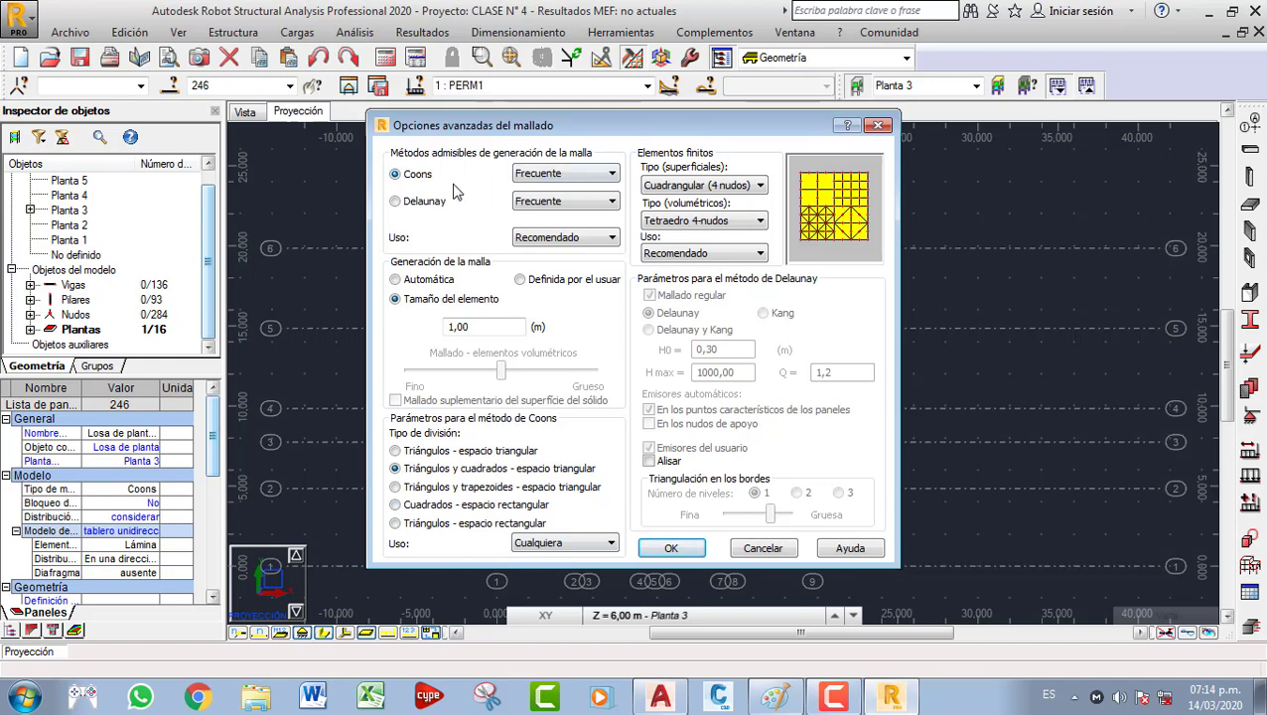
pyautogui.click(423, 206)
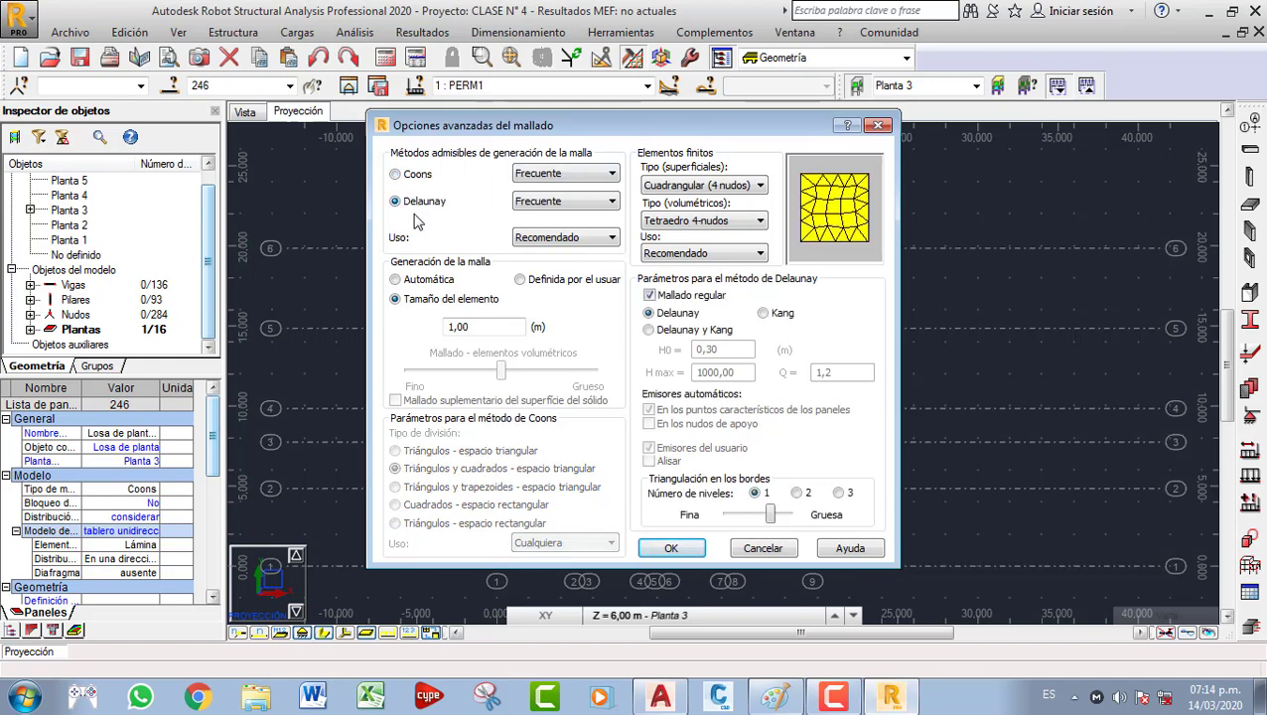
pyautogui.click(429, 177)
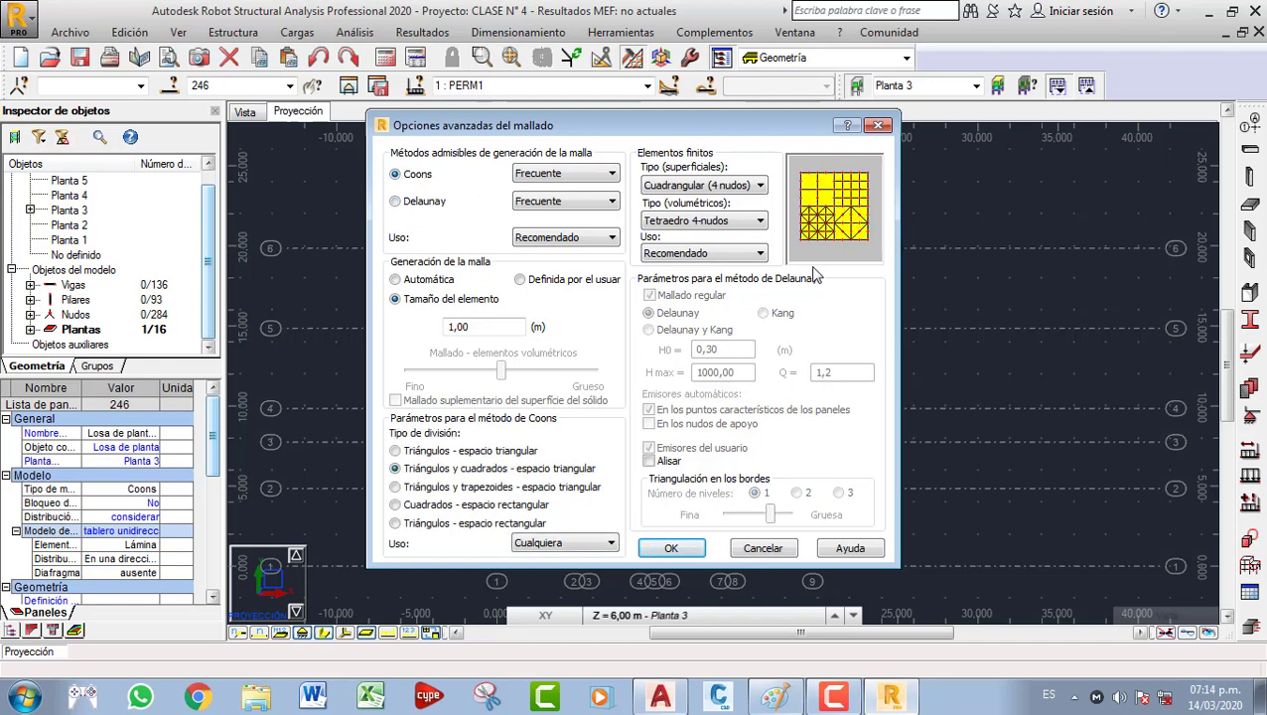
pyautogui.click(423, 203)
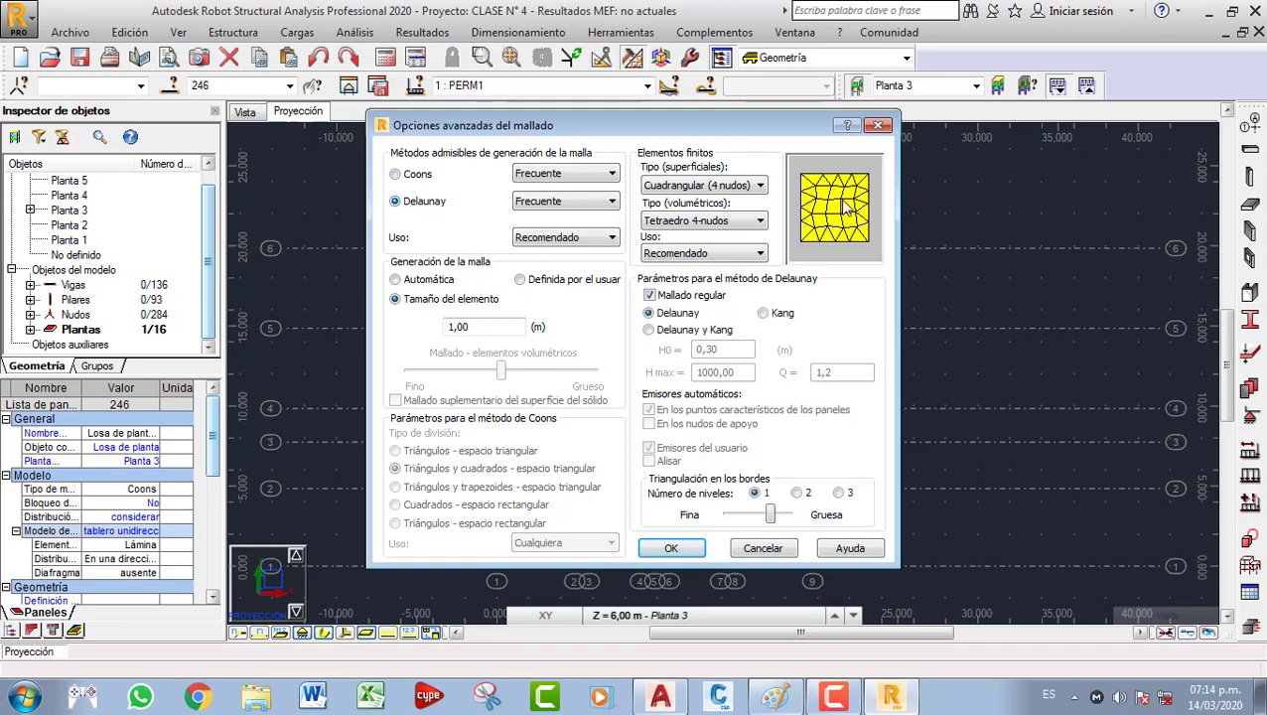
pyautogui.click(407, 175)
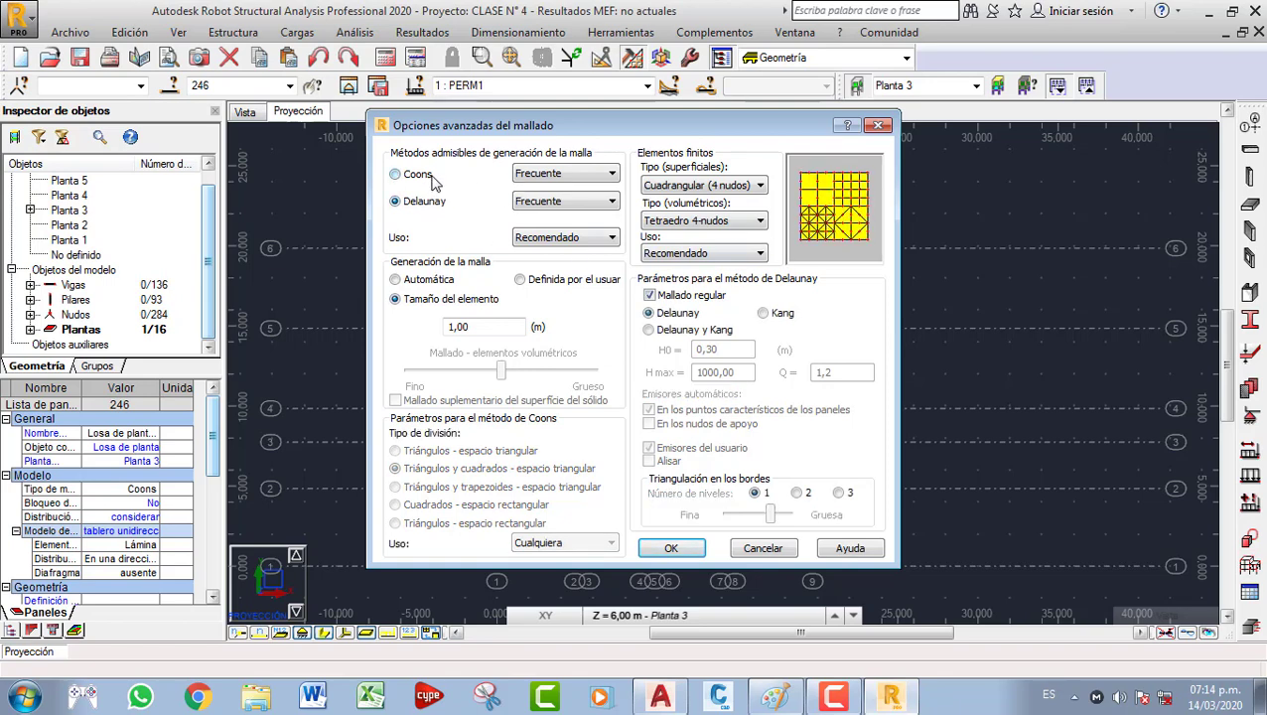
# Try the Nunca and Poco frecuente settings for the Coons method, returning it to Frecuente.
pyautogui.click(559, 176)
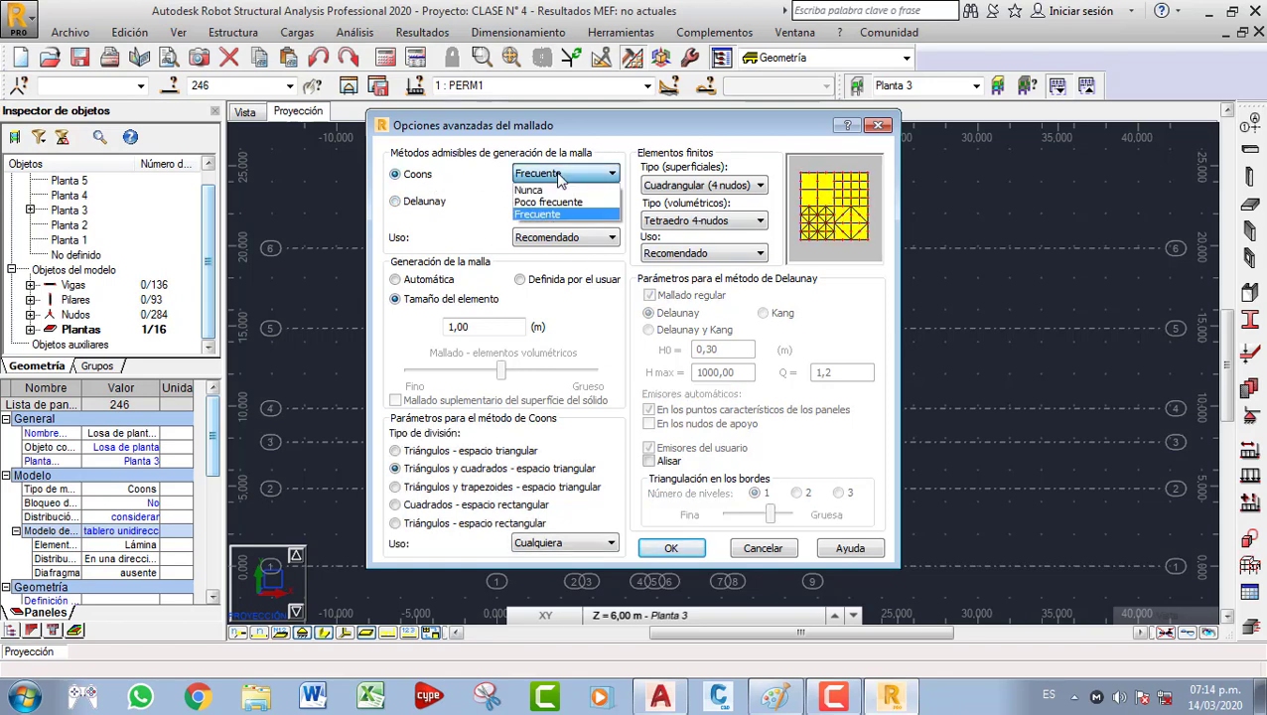
pyautogui.click(475, 176)
pyautogui.click(529, 176)
pyautogui.click(528, 188)
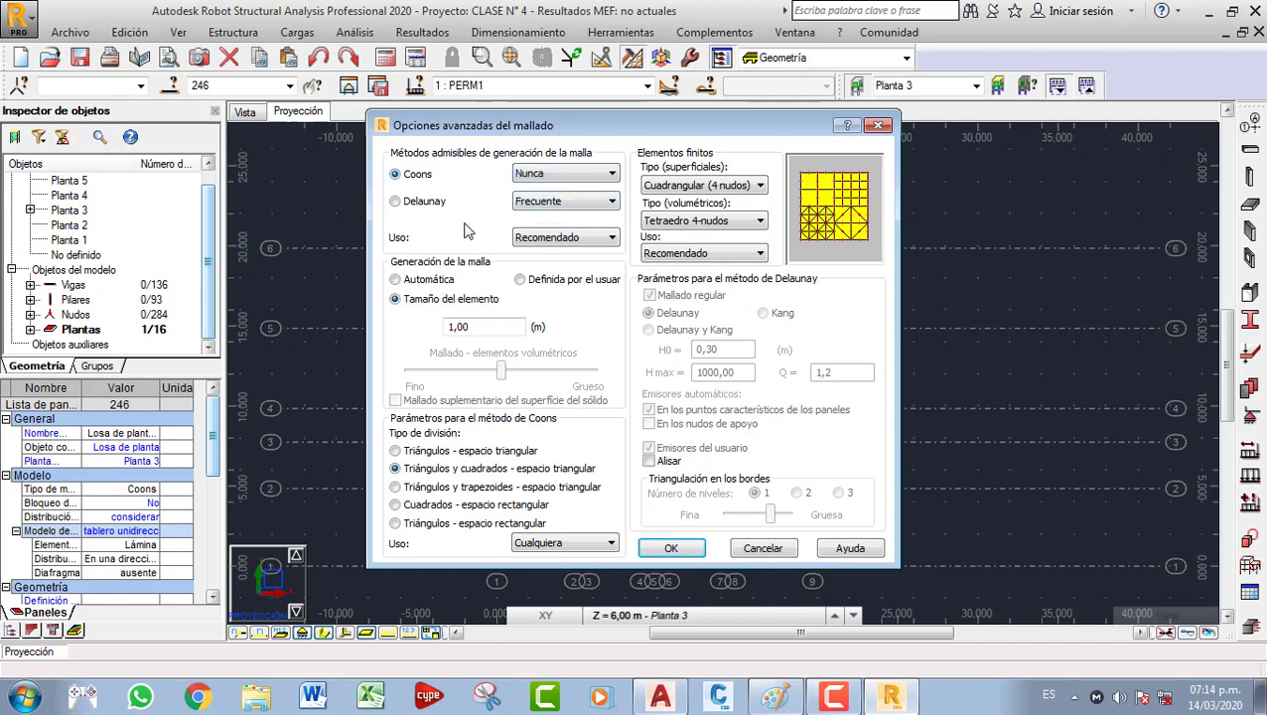
pyautogui.click(556, 174)
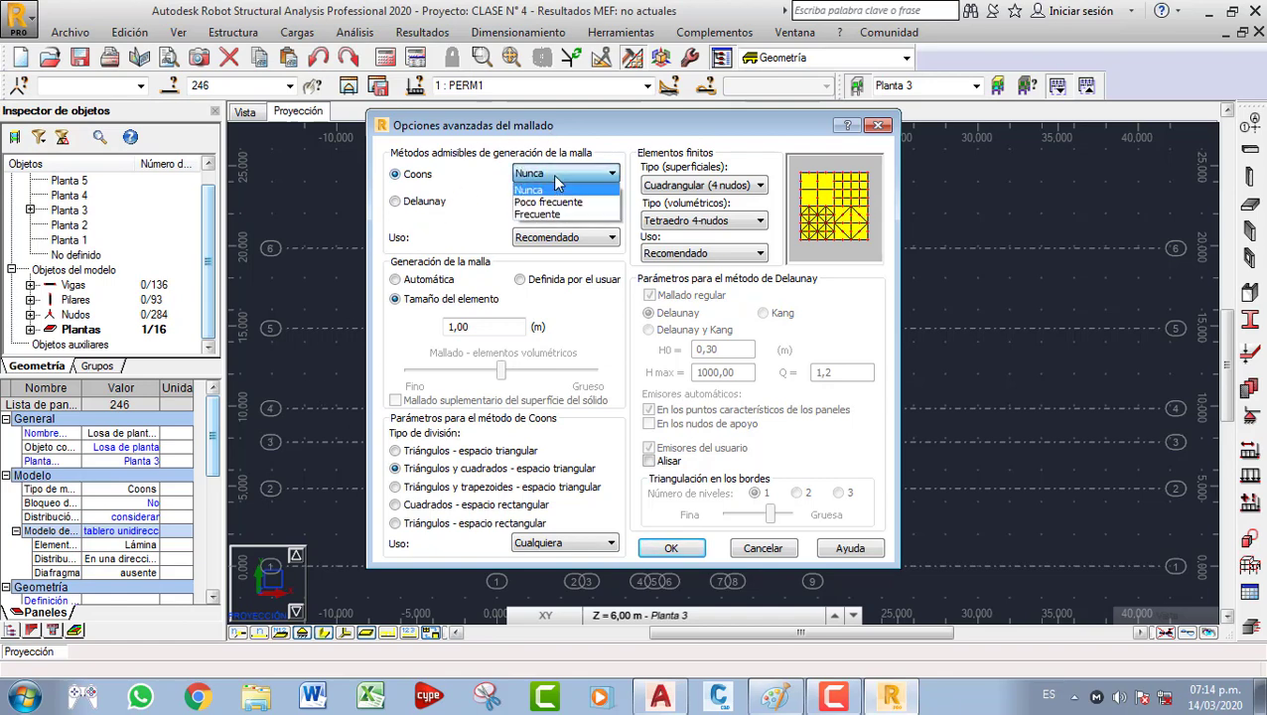
pyautogui.click(562, 200)
pyautogui.click(570, 178)
pyautogui.click(544, 212)
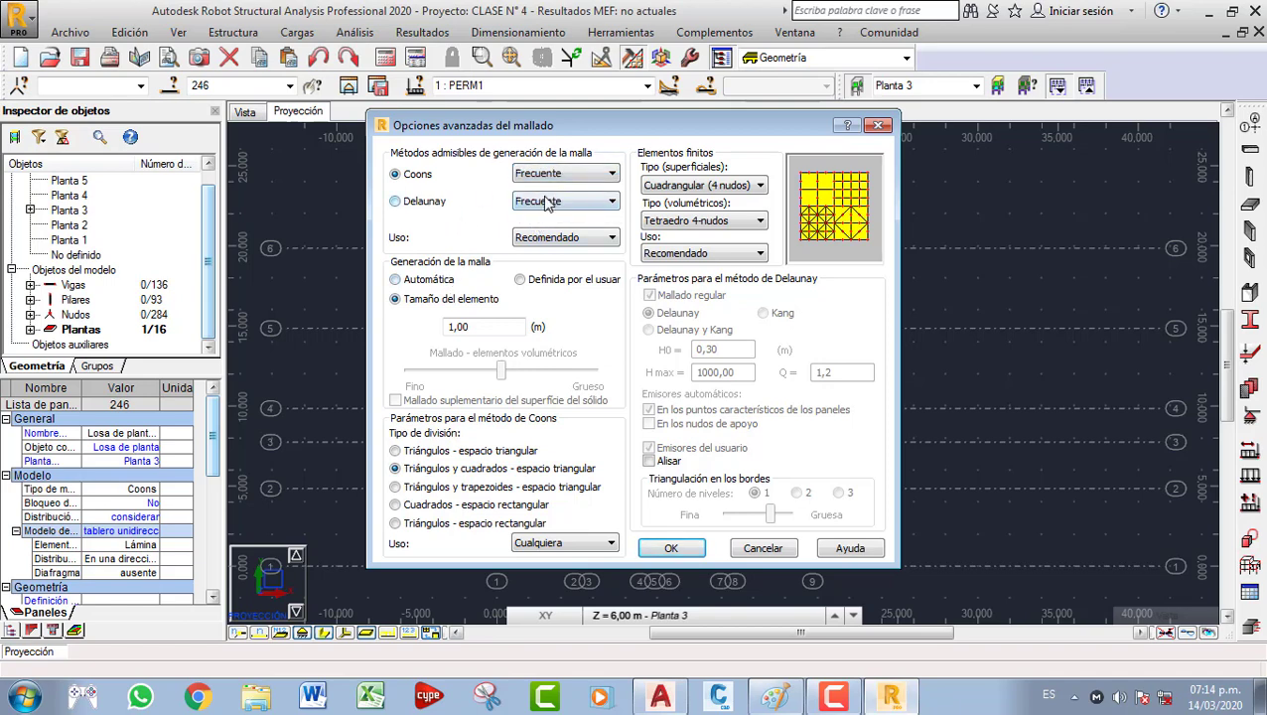
# Set the Delaunay method's frequency to Nunca and the use of the mesh generation methods to Propuesto.
pyautogui.click(544, 200)
pyautogui.click(551, 216)
pyautogui.click(564, 238)
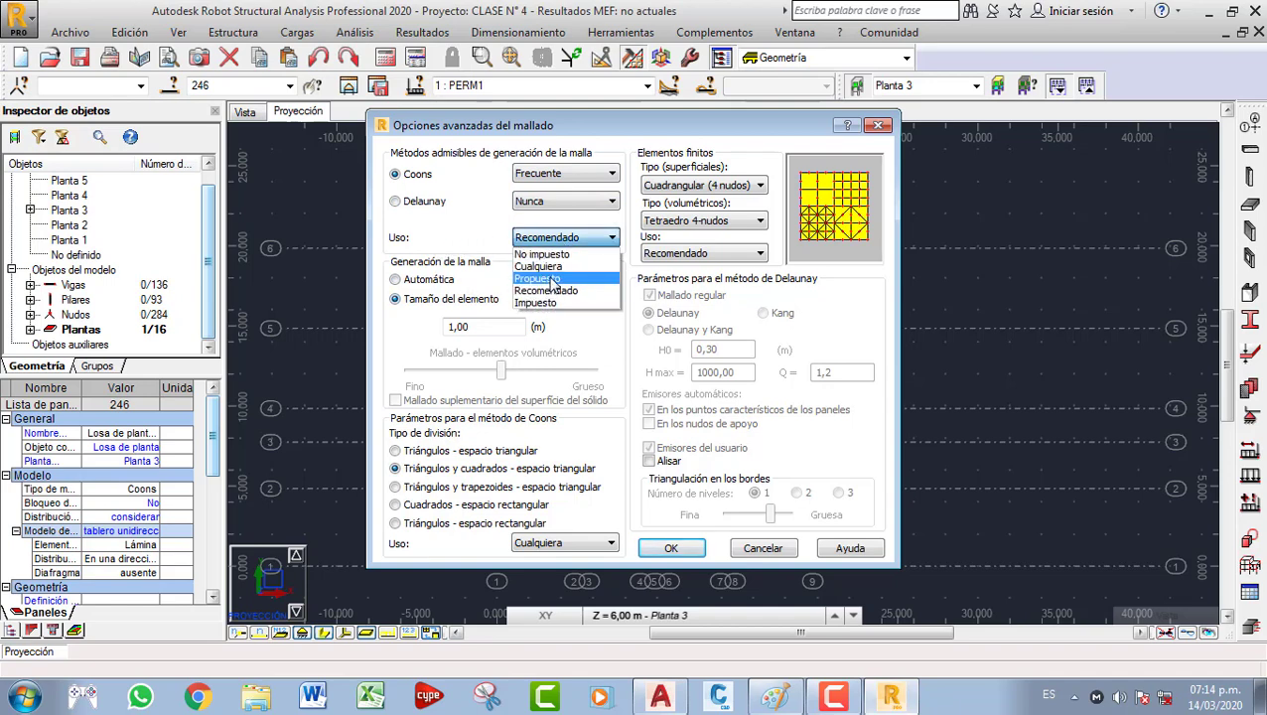
pyautogui.click(552, 281)
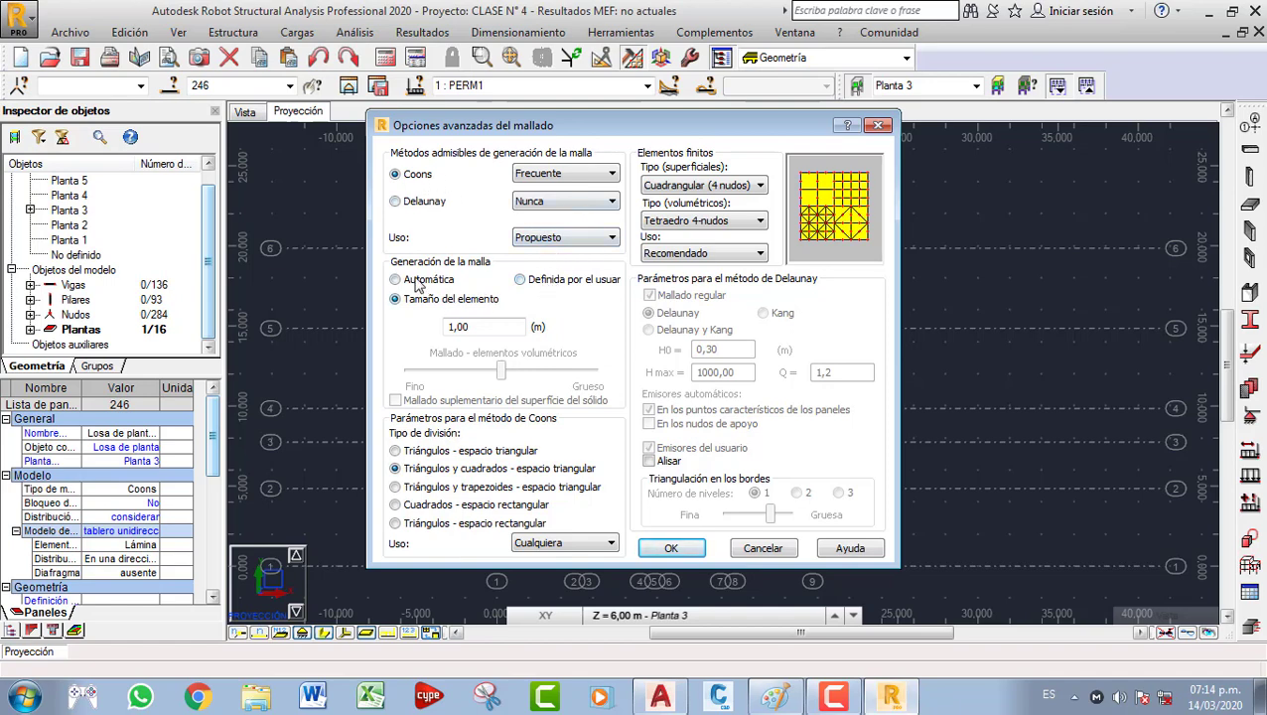
# Try the user-defined and automatic mesh generation modes, returning to generation by element size.
pyautogui.click(522, 281)
pyautogui.click(411, 280)
pyautogui.click(397, 299)
# Compare the Coons division types in the preview and choose Cuadrados - espacio rectangular.
pyautogui.click(413, 453)
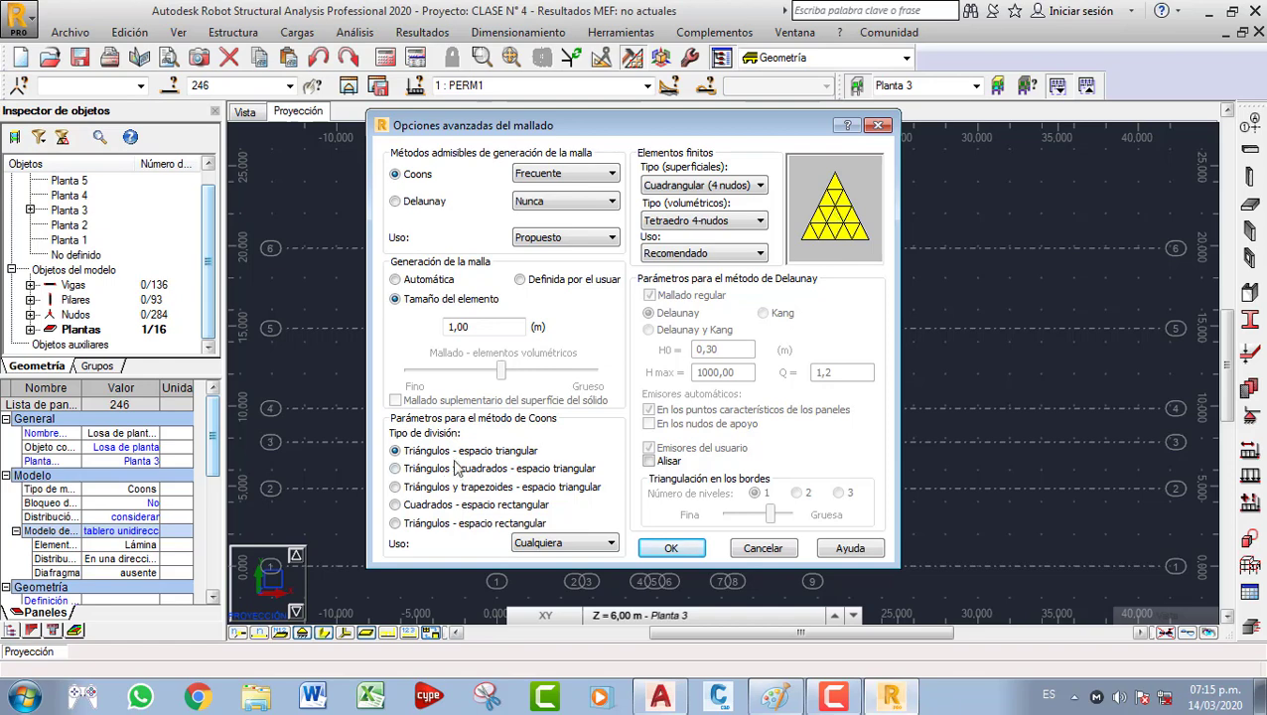
pyautogui.click(433, 470)
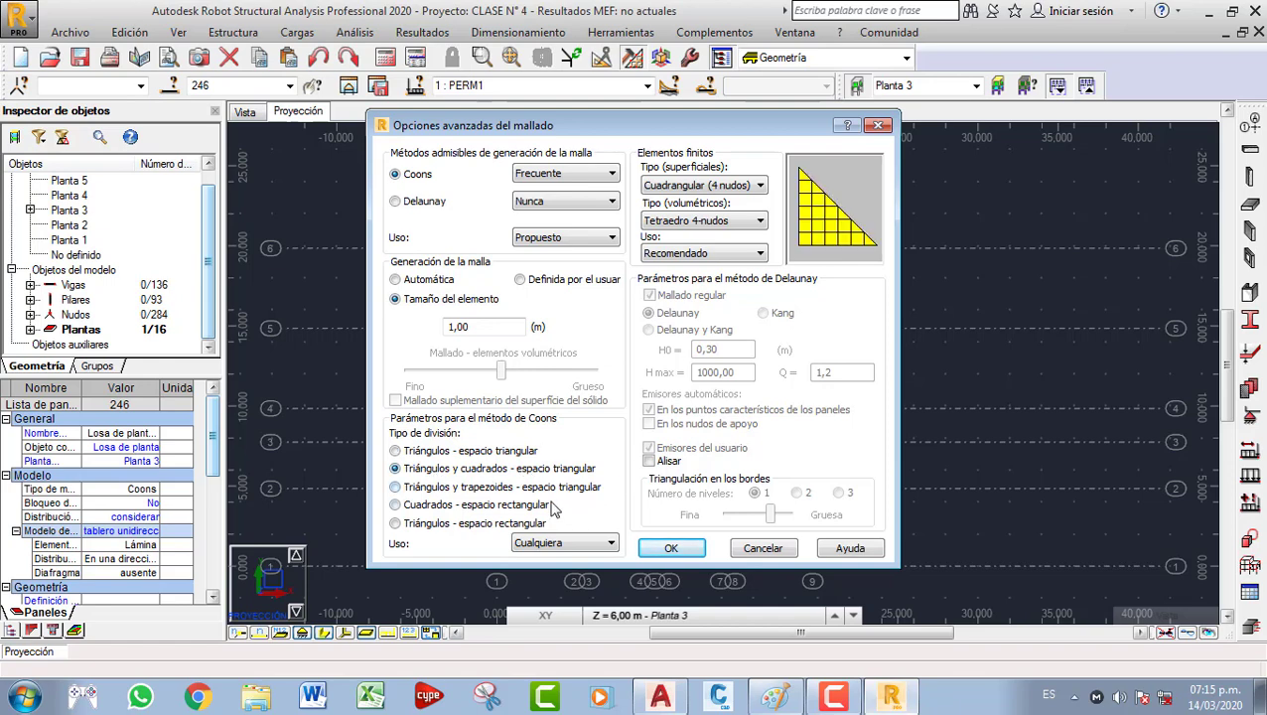
pyautogui.click(395, 487)
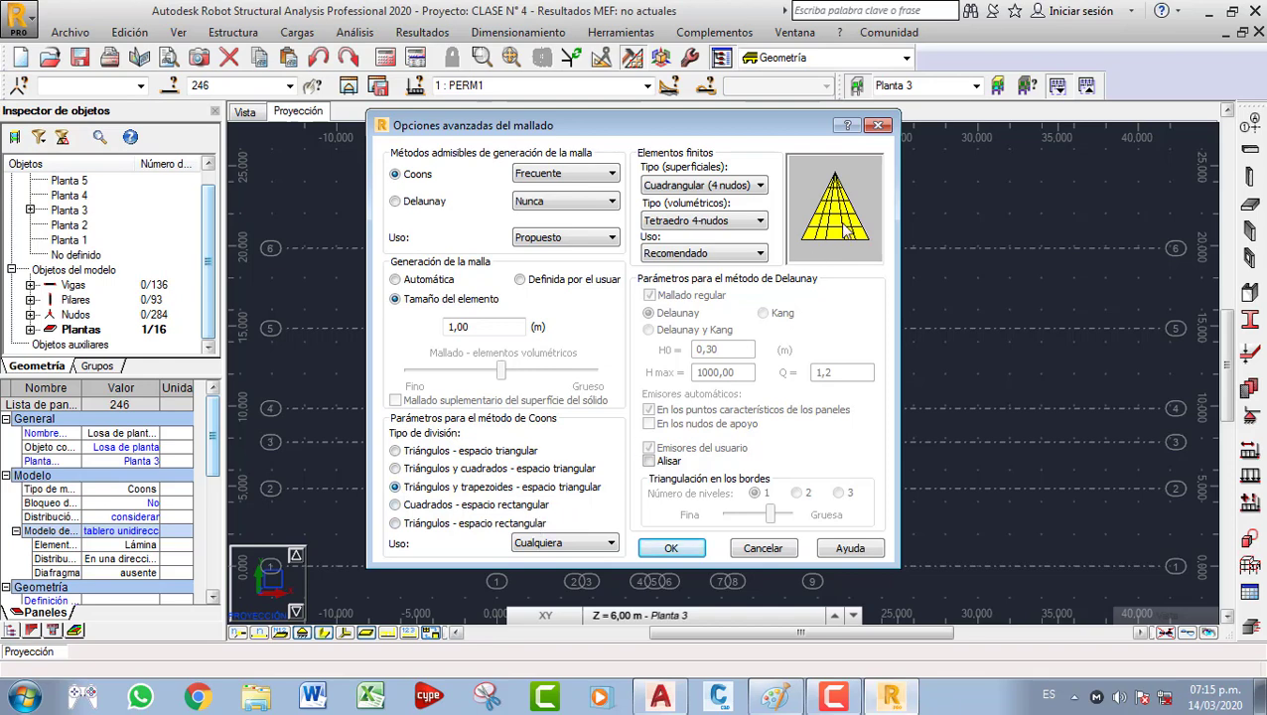
pyautogui.click(415, 509)
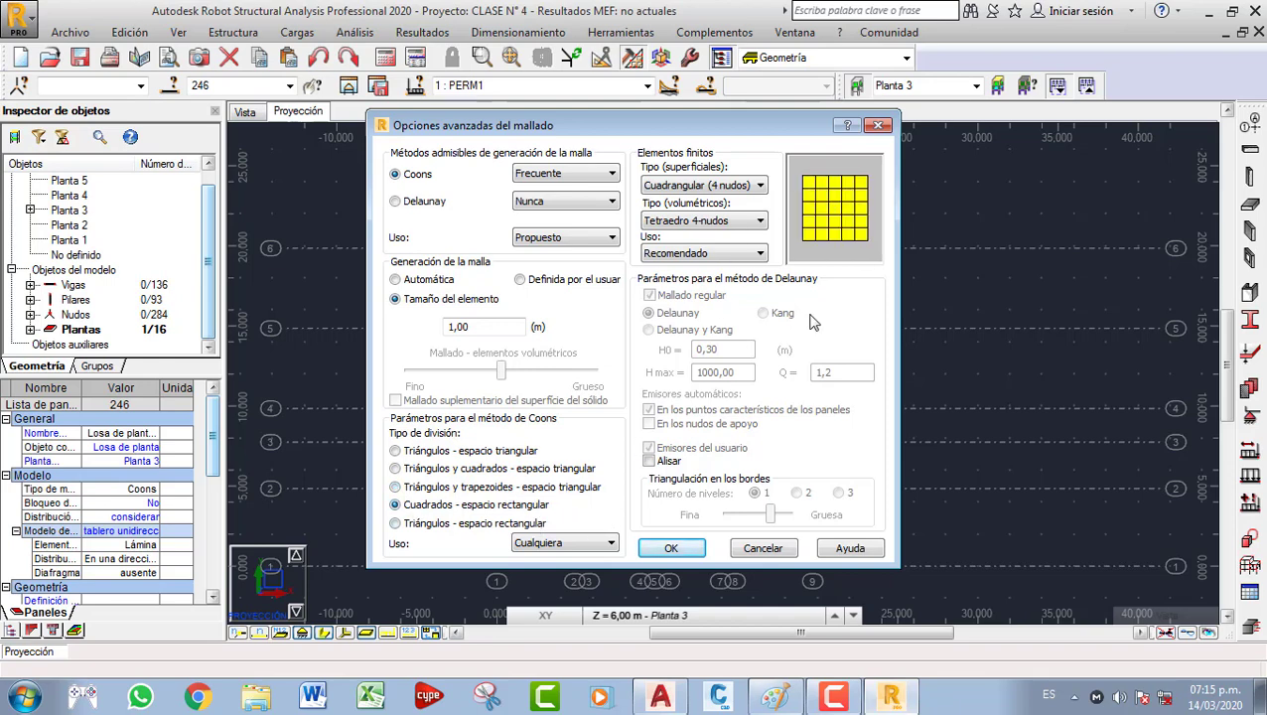
pyautogui.click(411, 524)
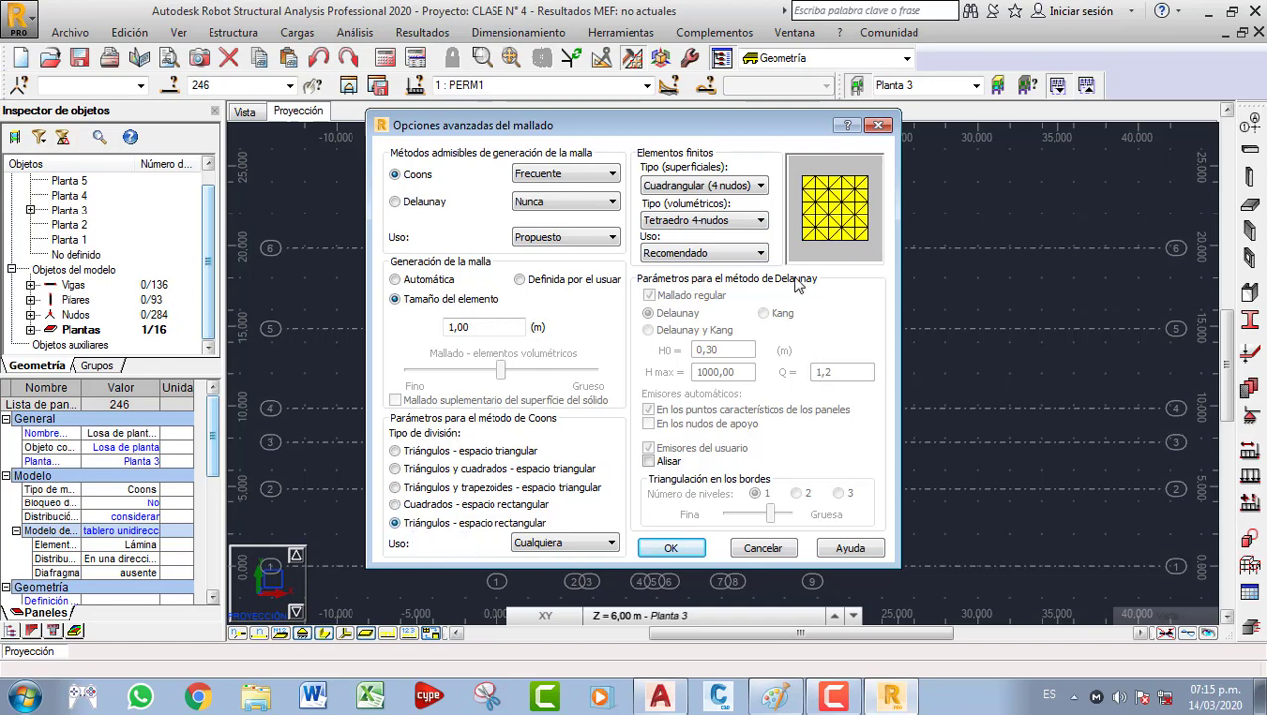
pyautogui.click(413, 508)
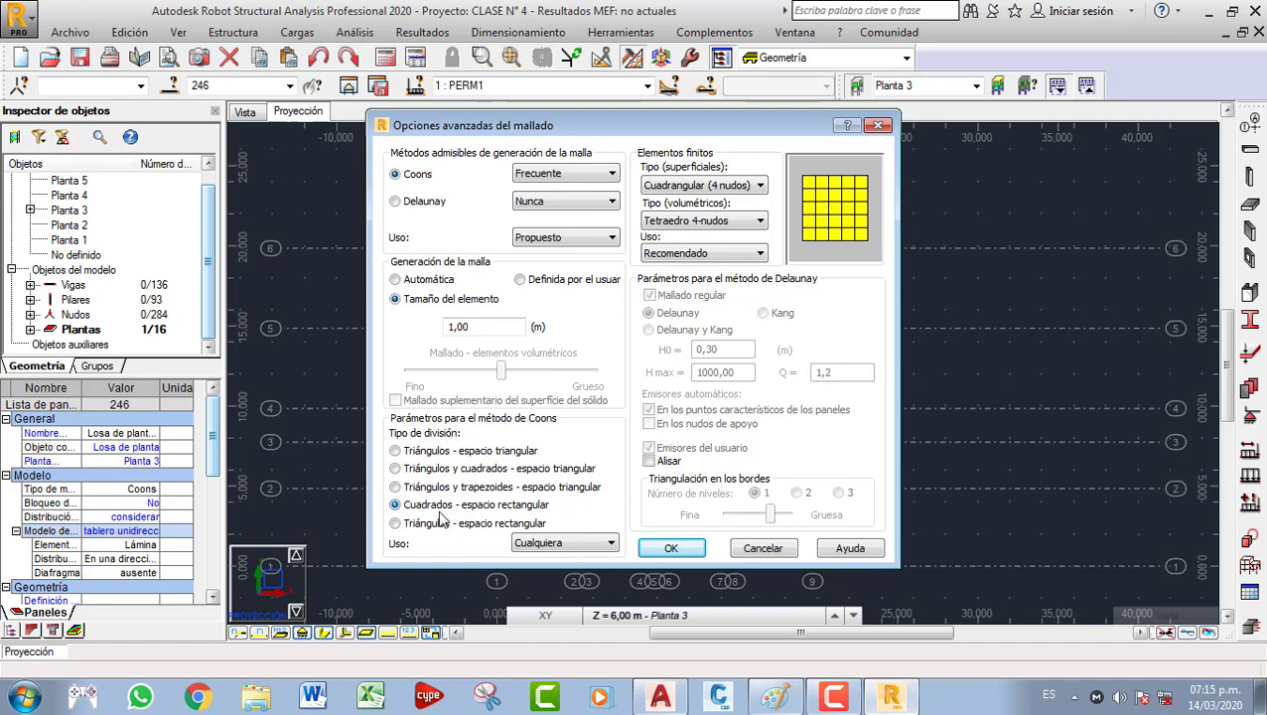
pyautogui.click(427, 470)
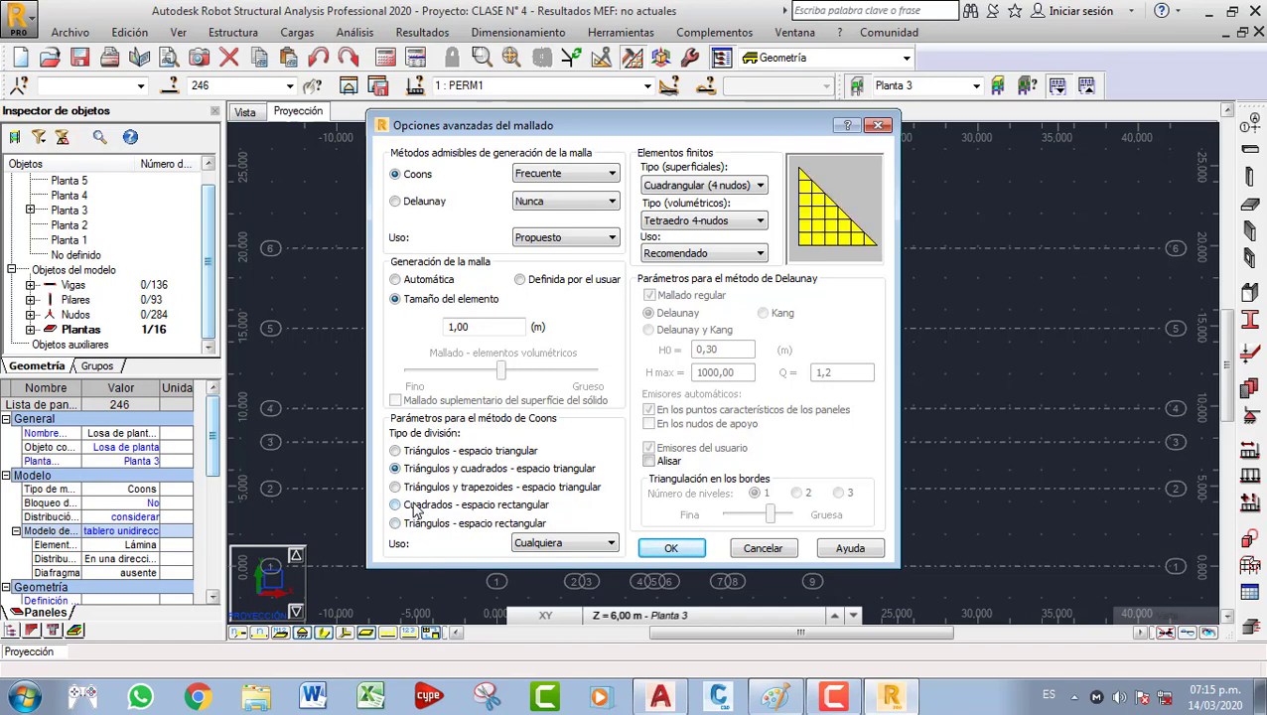
pyautogui.click(416, 505)
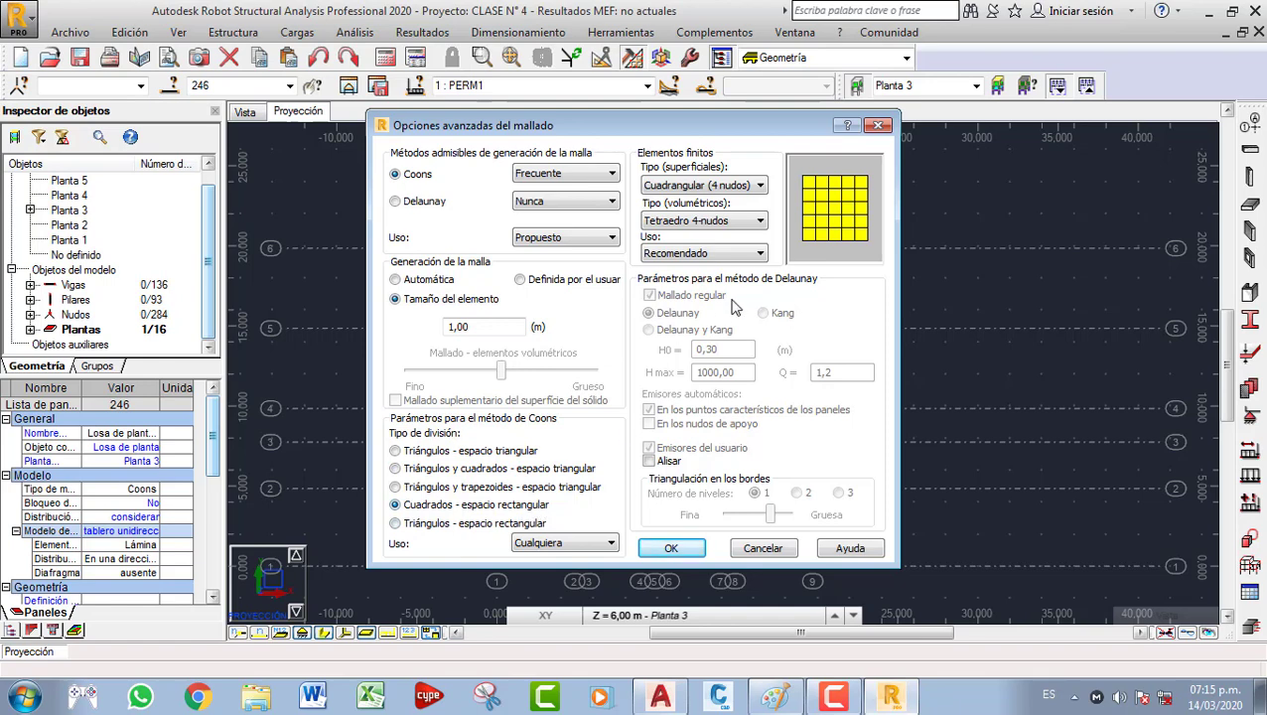
# Compare the triangular and quadrangular surface finite elements in the preview, returning to Cuadrangular (4 nudos).
pyautogui.click(701, 188)
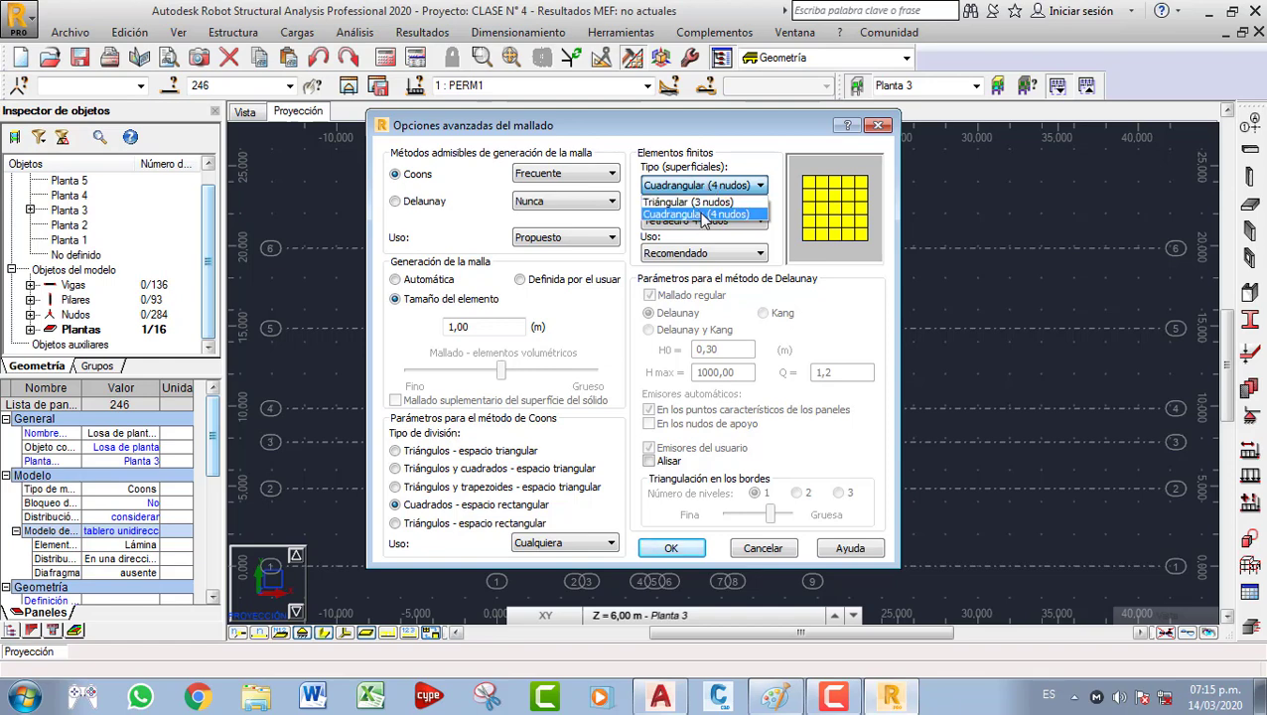
pyautogui.click(703, 214)
pyautogui.click(723, 188)
pyautogui.click(722, 202)
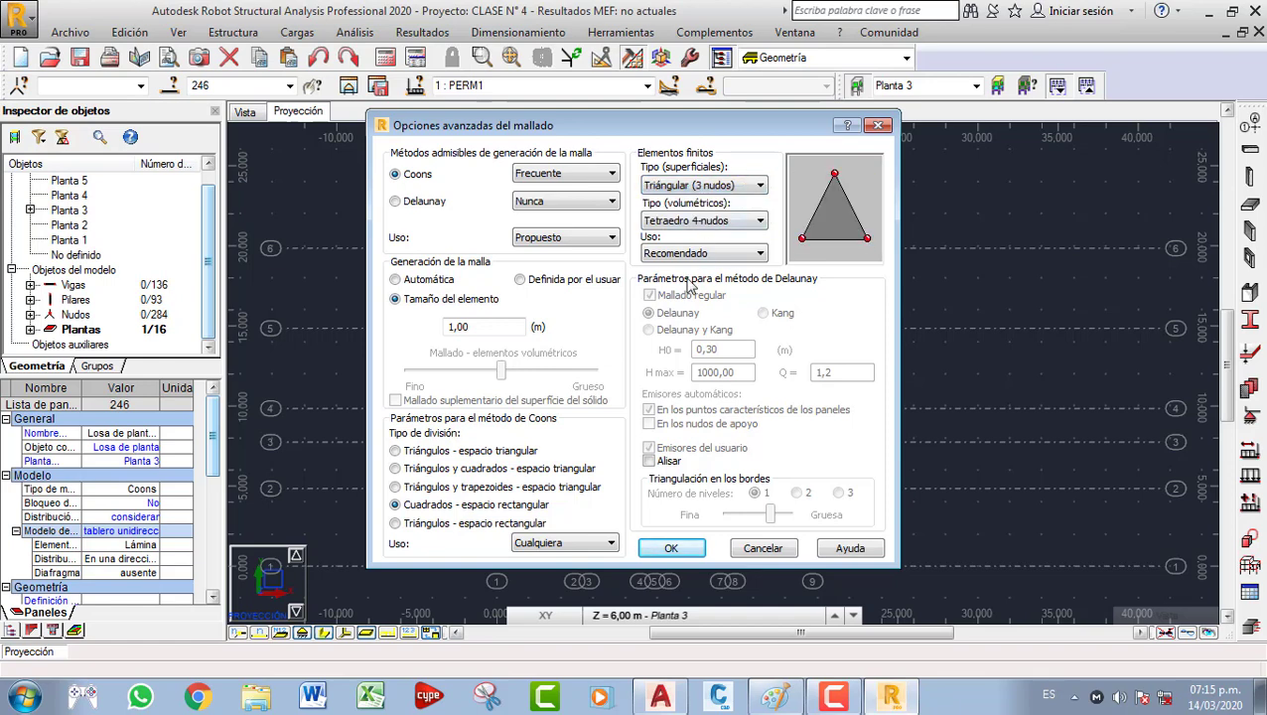
pyautogui.click(728, 190)
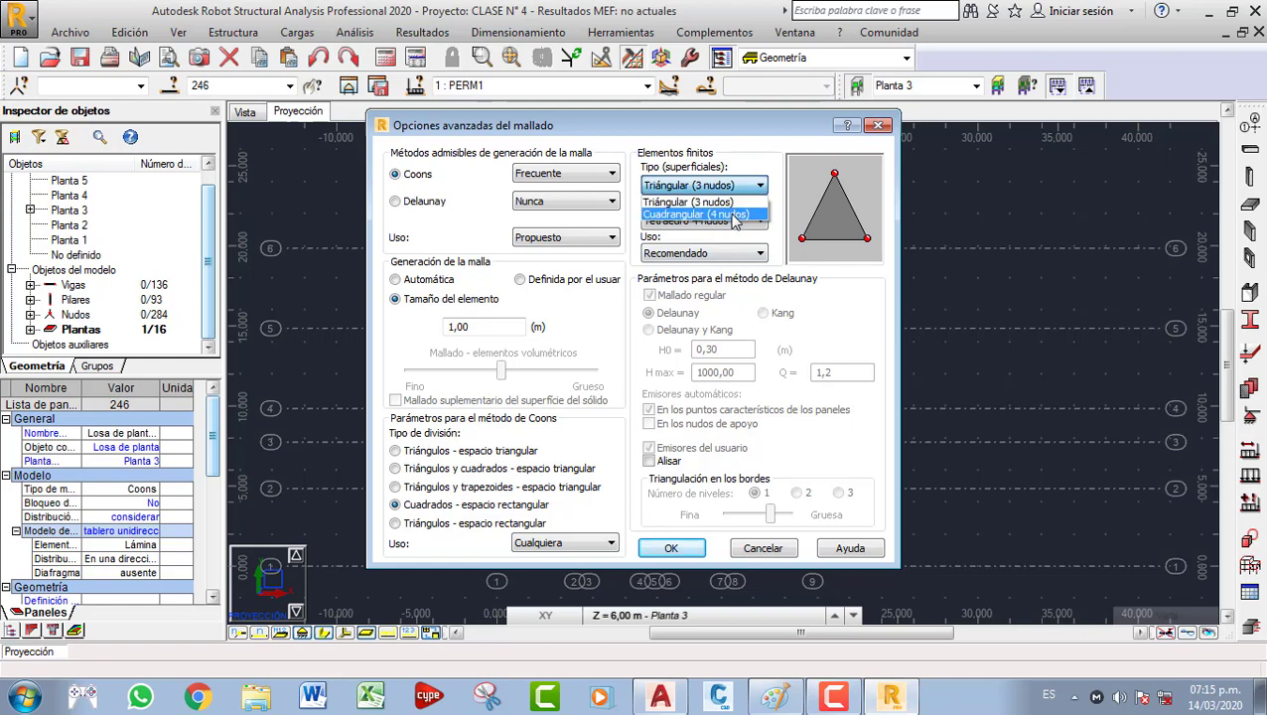
pyautogui.click(703, 214)
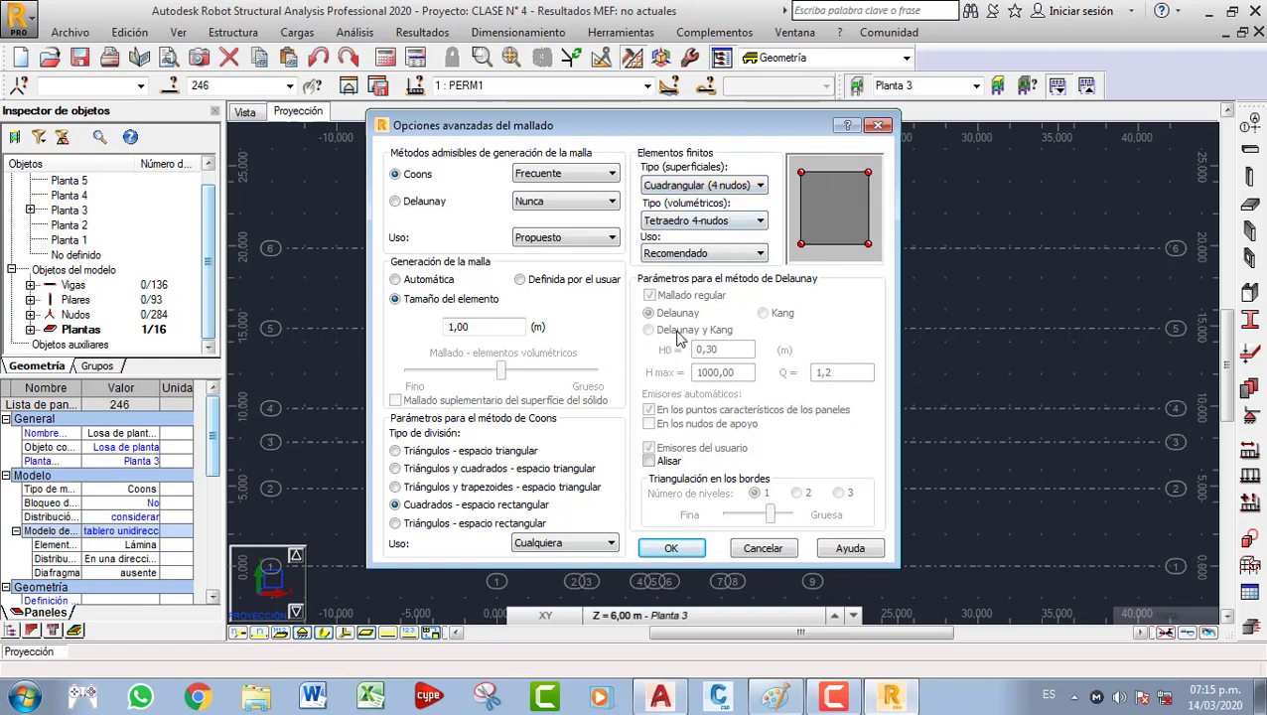
# Compare the volumetric finite element types in the preview and choose Hexaedro 8-nudos.
pyautogui.click(729, 222)
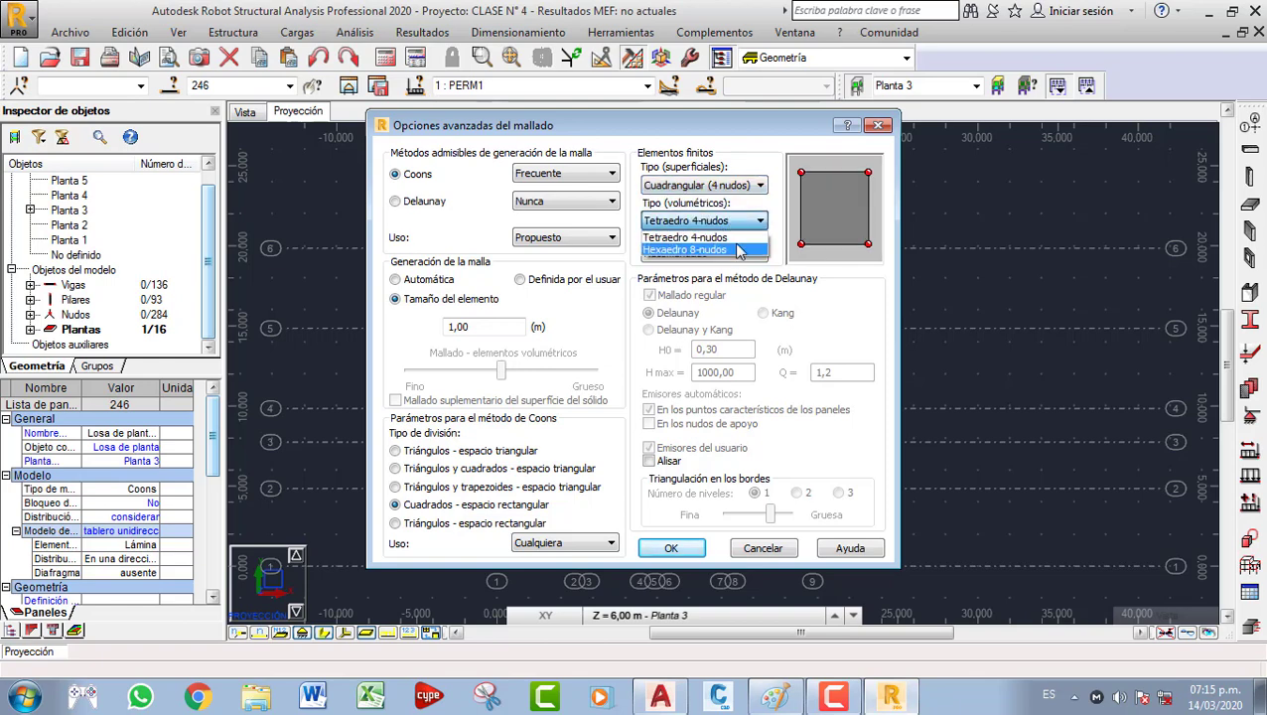
pyautogui.click(735, 249)
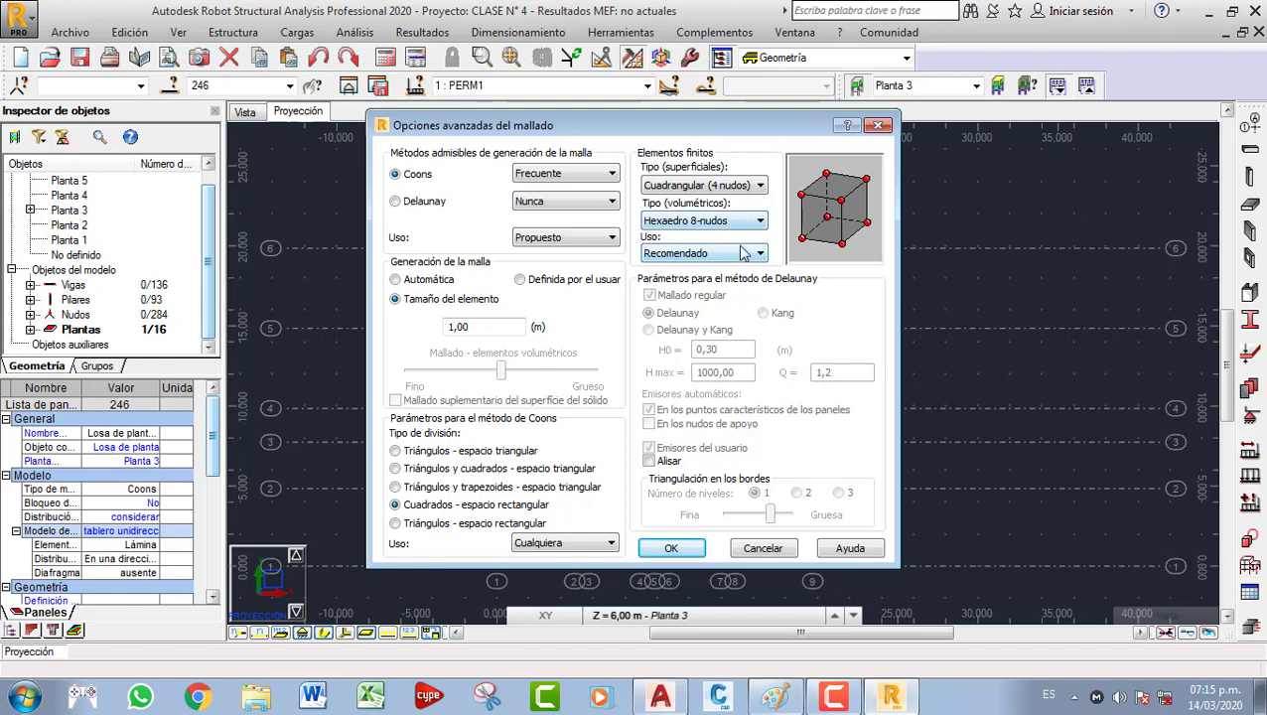
pyautogui.click(753, 221)
pyautogui.click(735, 236)
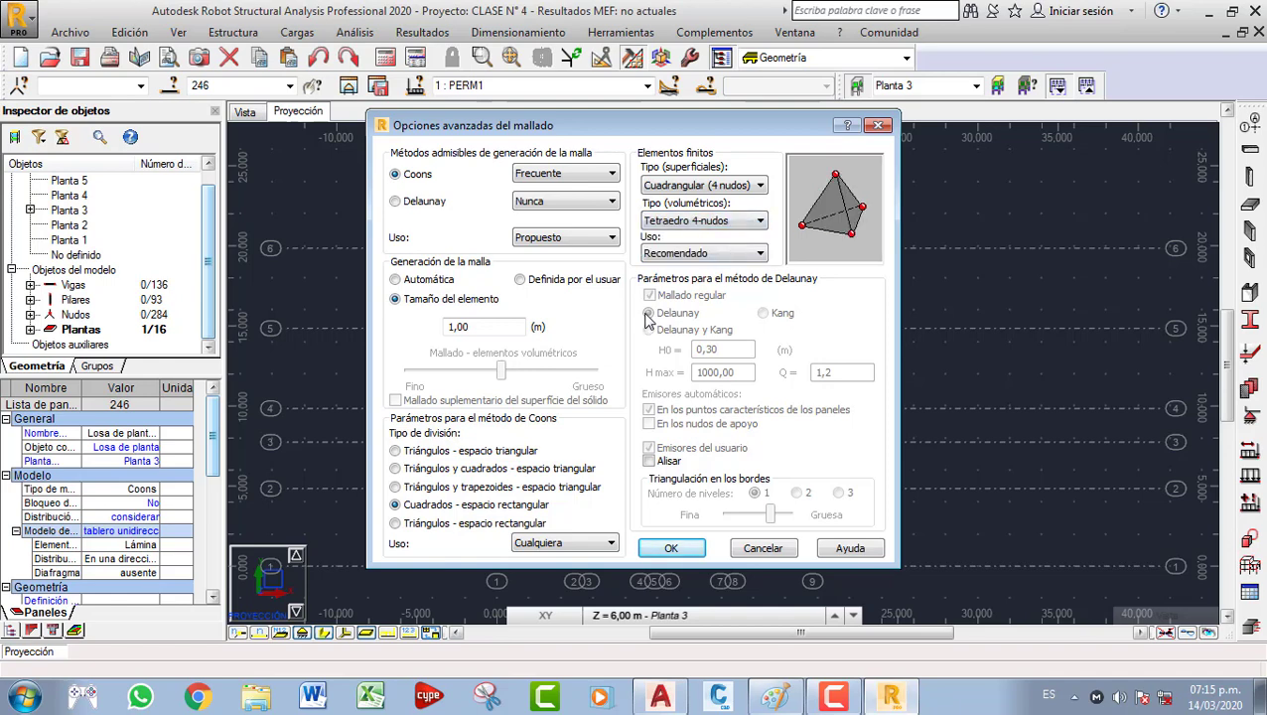
pyautogui.click(713, 220)
pyautogui.click(708, 251)
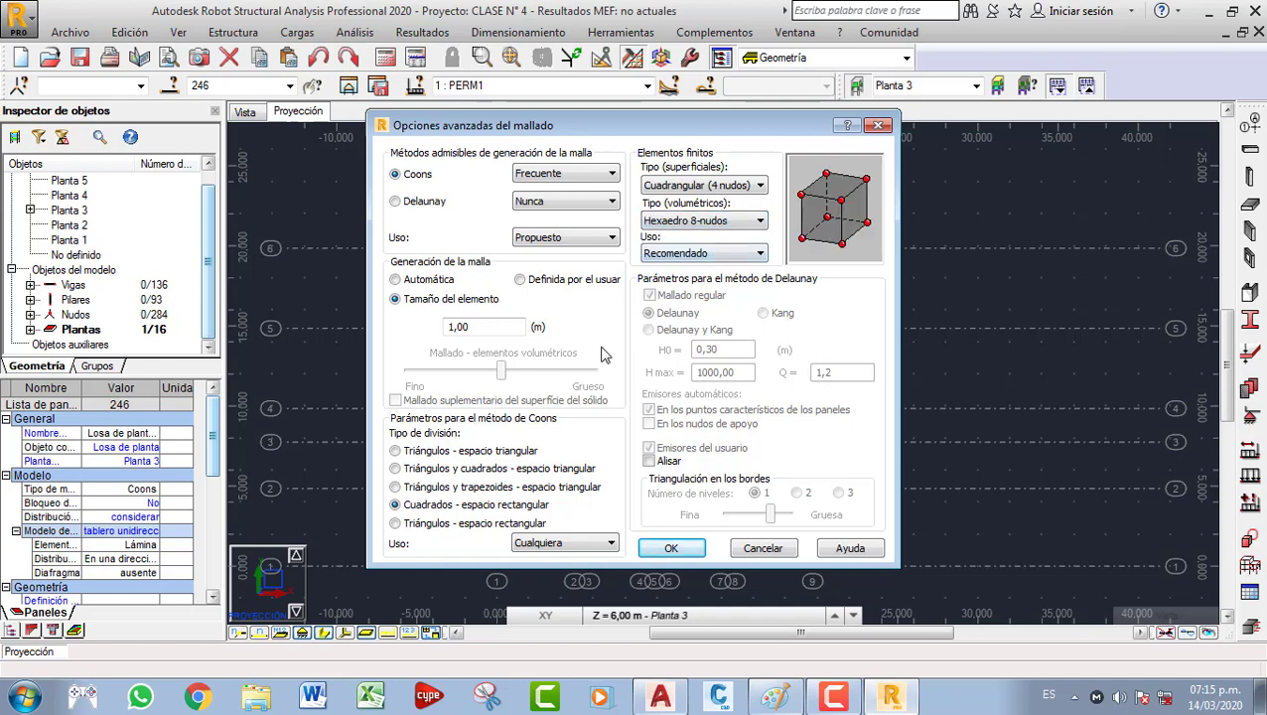
# Set the use of the finite elements and of the Coons division to Propuesto, and accept the meshing options for slab 246.
pyautogui.click(676, 255)
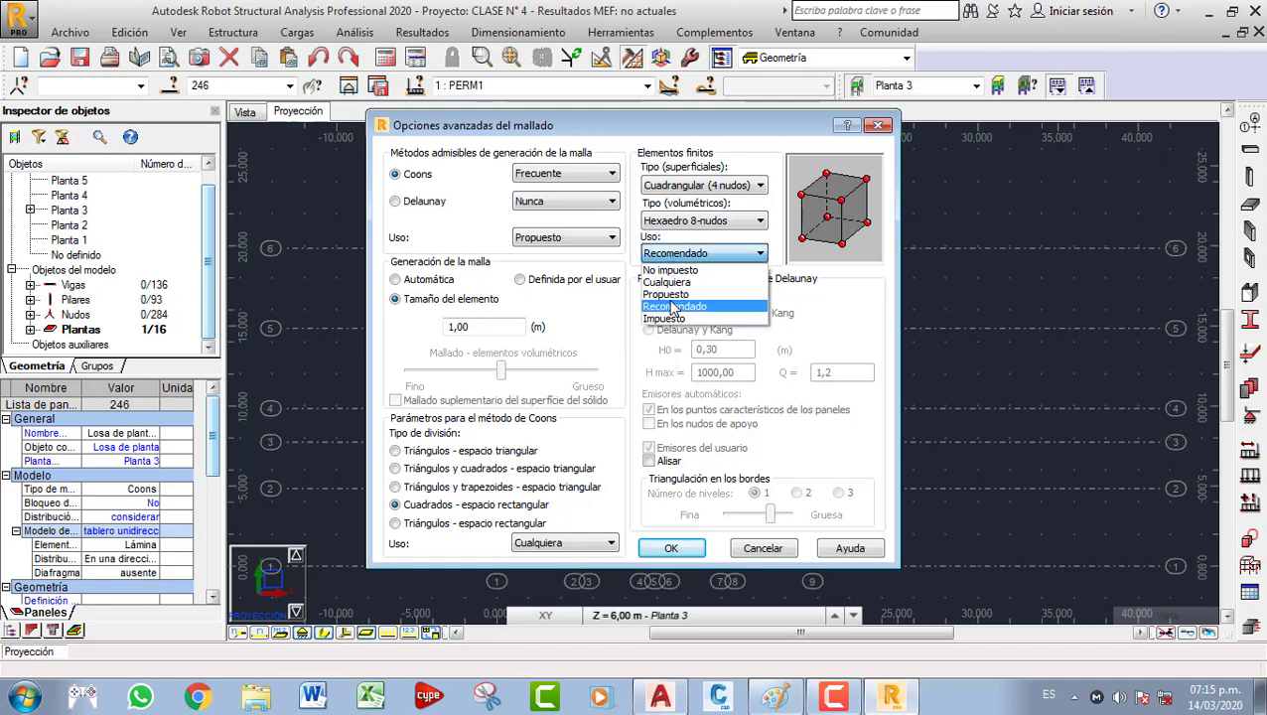
pyautogui.click(667, 294)
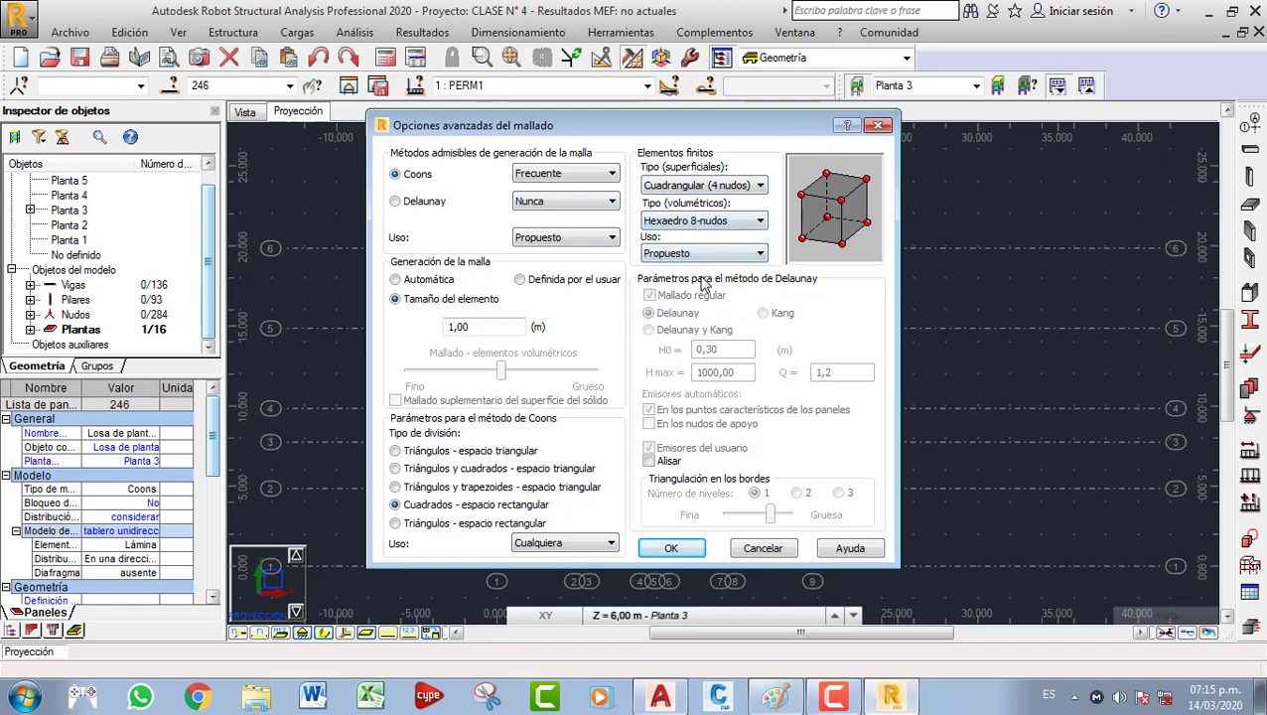
pyautogui.click(560, 544)
pyautogui.click(541, 583)
pyautogui.click(671, 548)
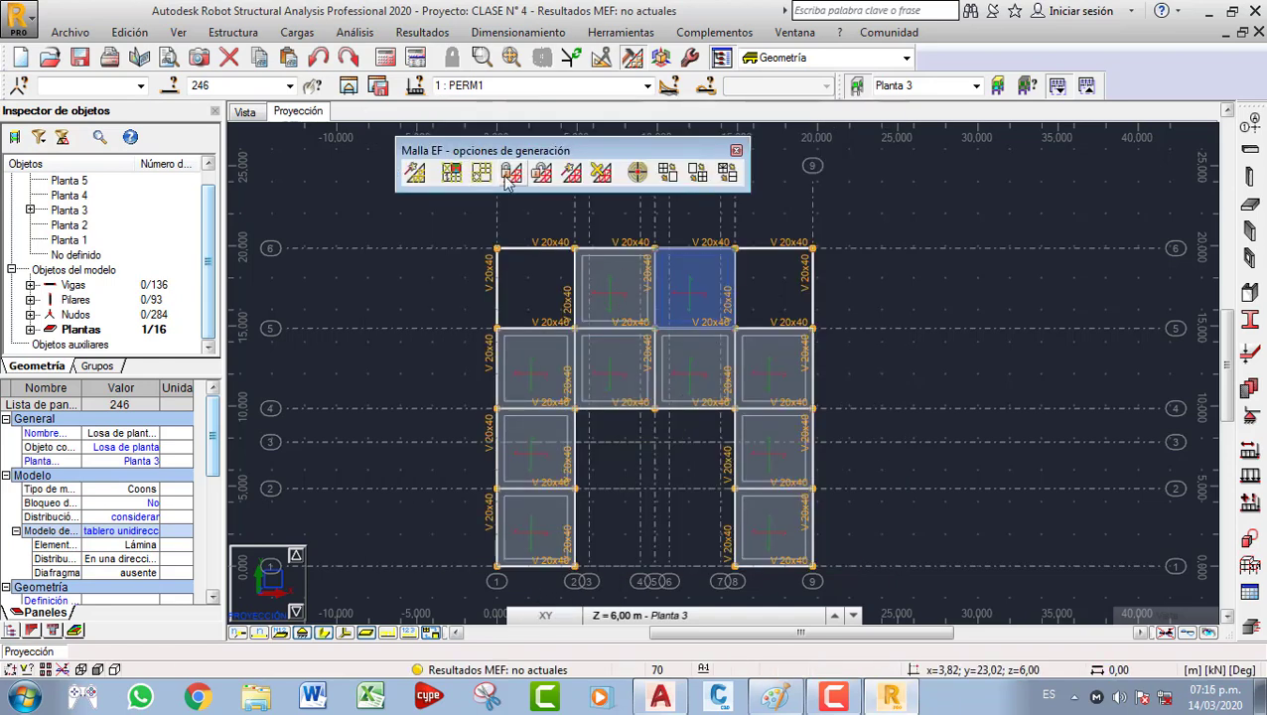
pyautogui.click(481, 173)
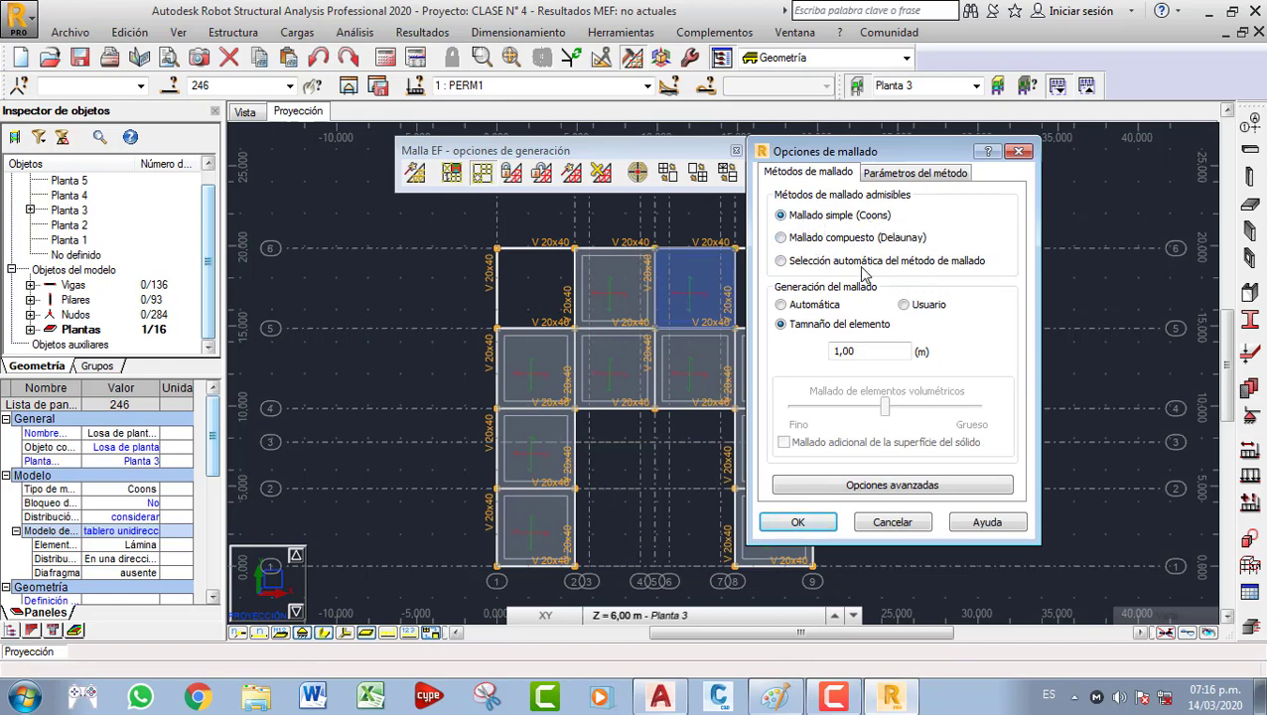
pyautogui.click(820, 527)
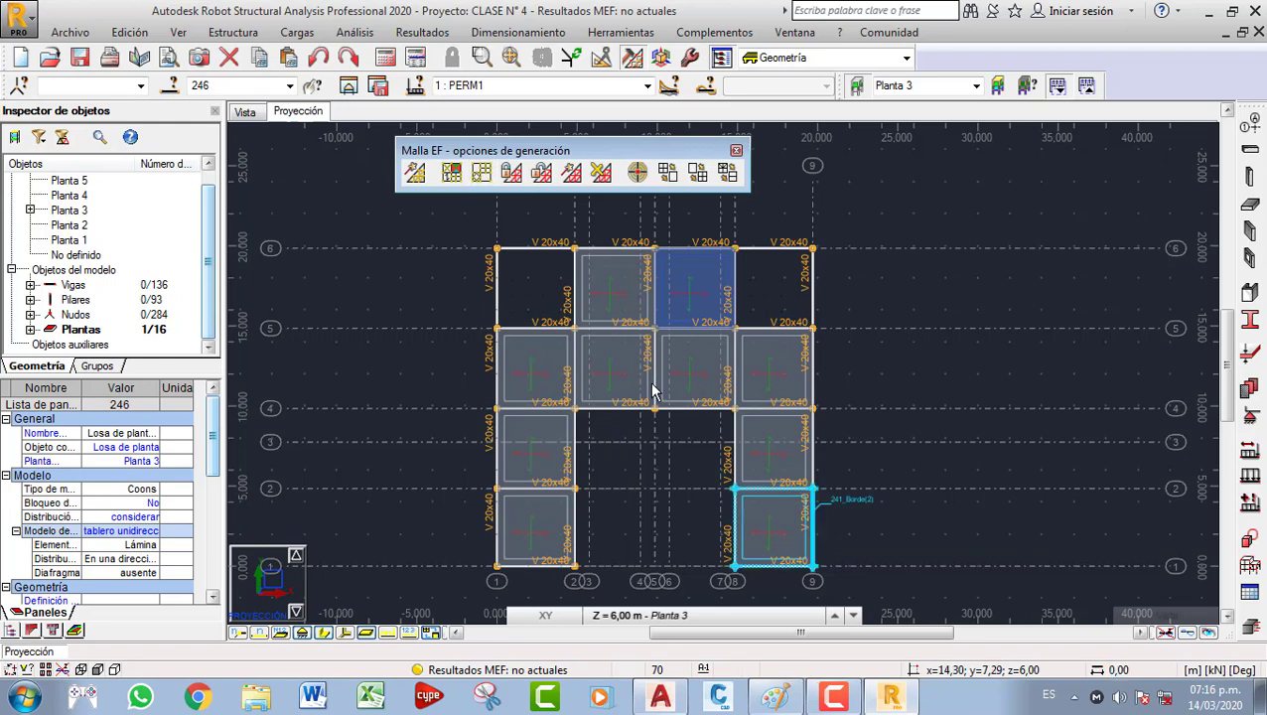
# Generate the local mesh of slabs 245 and 246 between axes 5 and 6, and clear the selection.
pyautogui.click(613, 291)
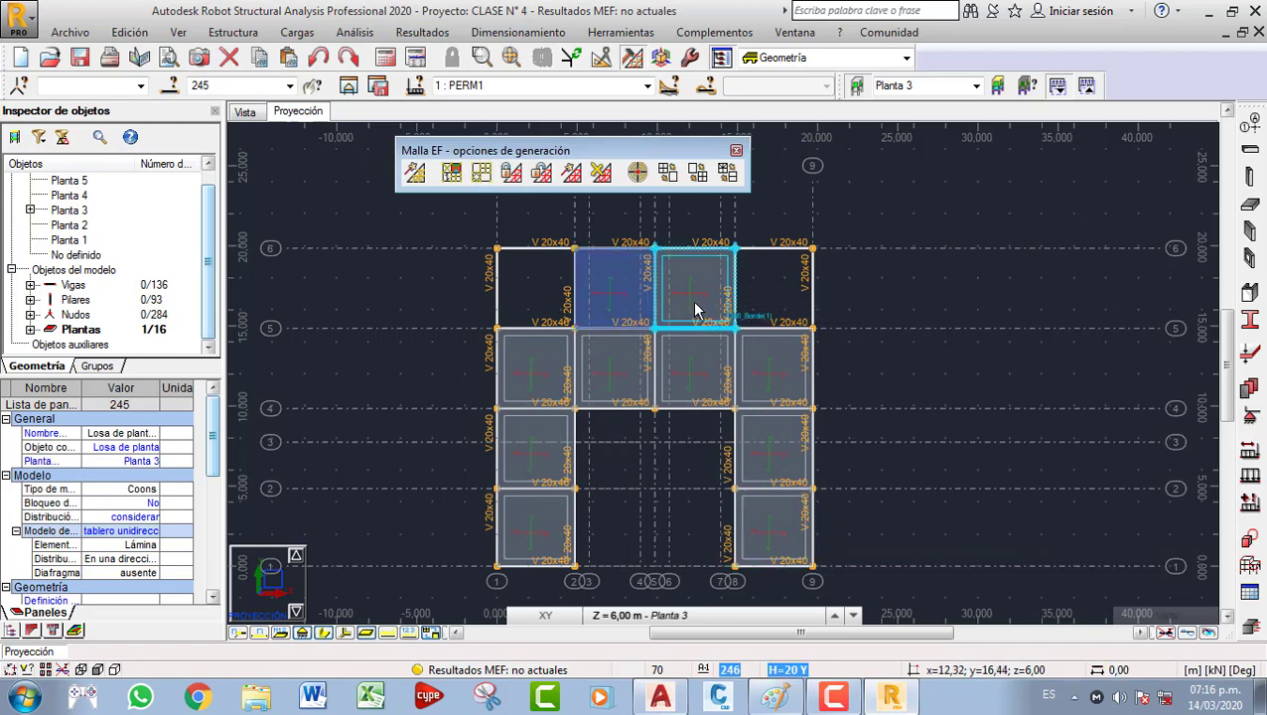
pyautogui.keyDown('ctrl'); pyautogui.click(697, 305); pyautogui.keyUp('ctrl')
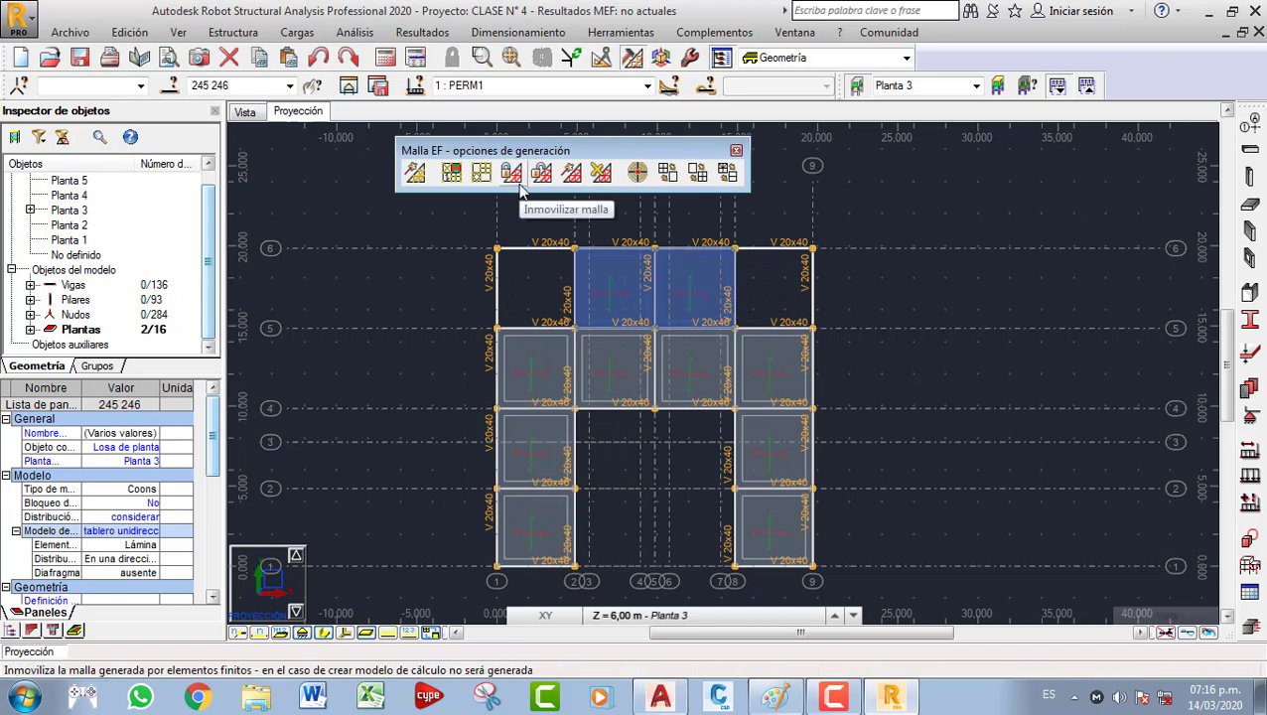
pyautogui.click(570, 186)
pyautogui.scroll(3, 667, 287)
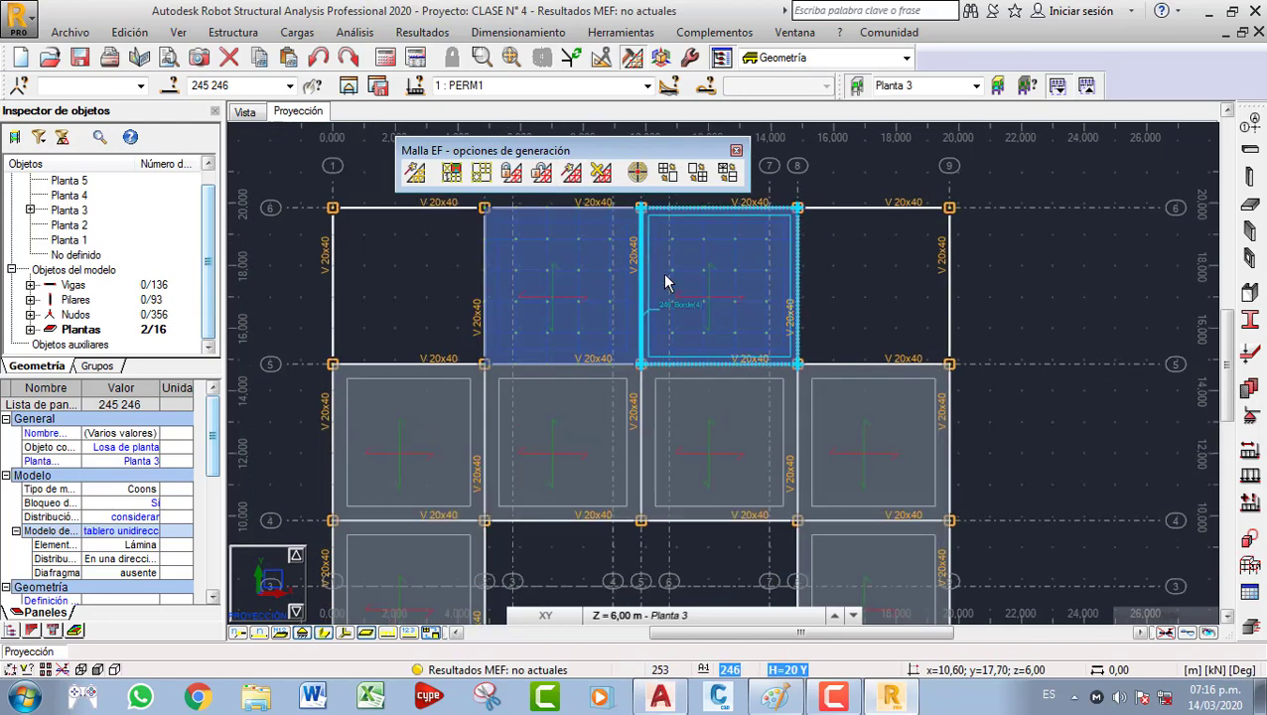
pyautogui.scroll(1, 637, 279)
pyautogui.moveTo(605, 296); pyautogui.dragTo(620, 381, button='middle')
pyautogui.click(623, 380)
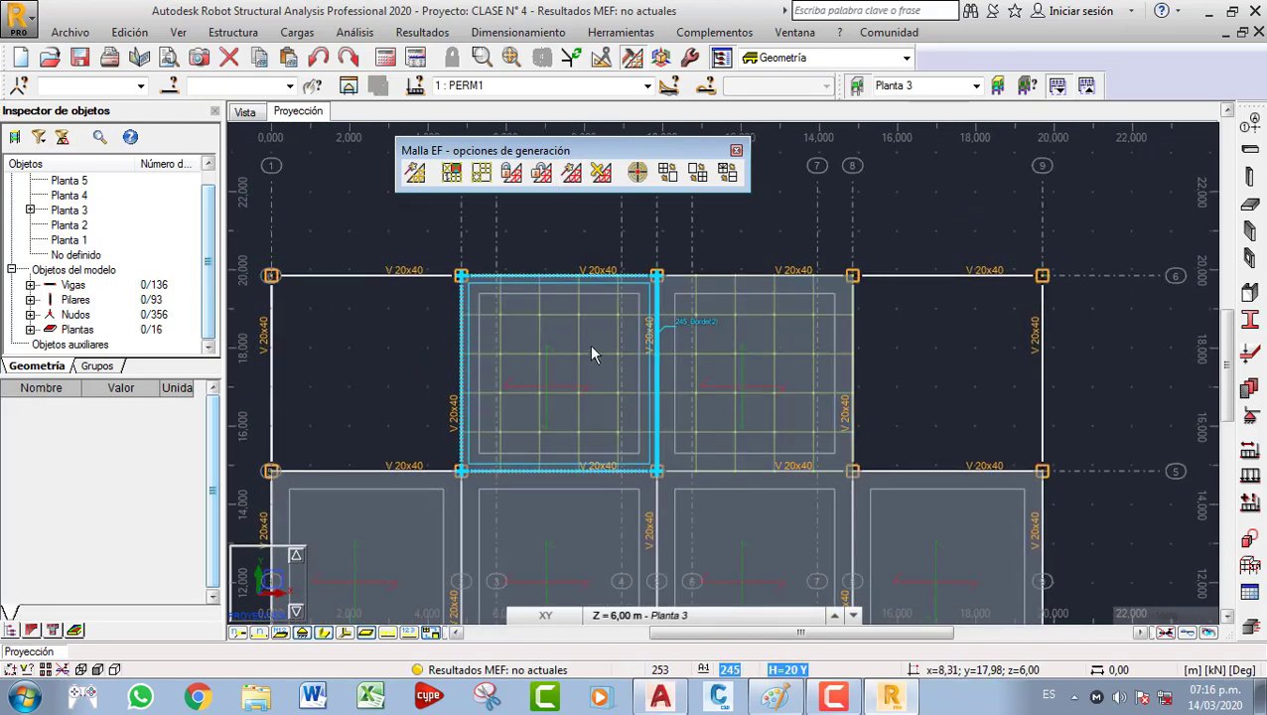
pyautogui.scroll(2, 589, 349)
pyautogui.scroll(-1, 567, 339)
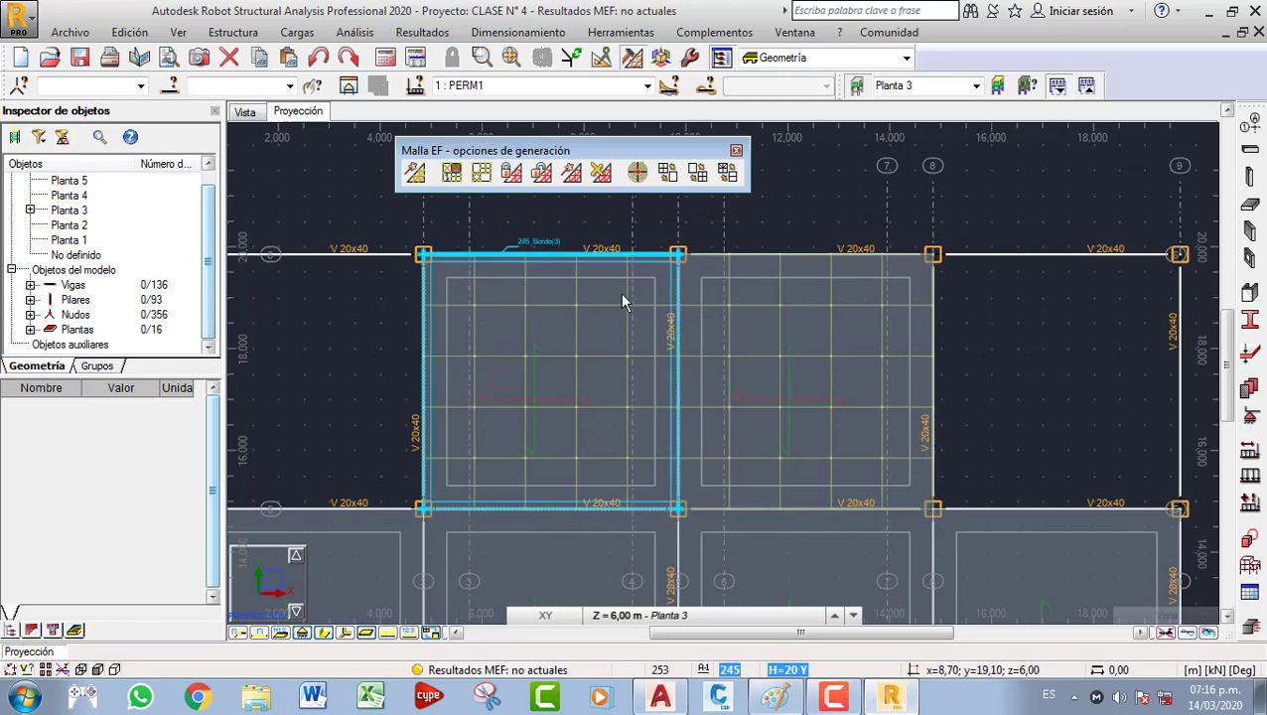
pyautogui.scroll(-2, 681, 404)
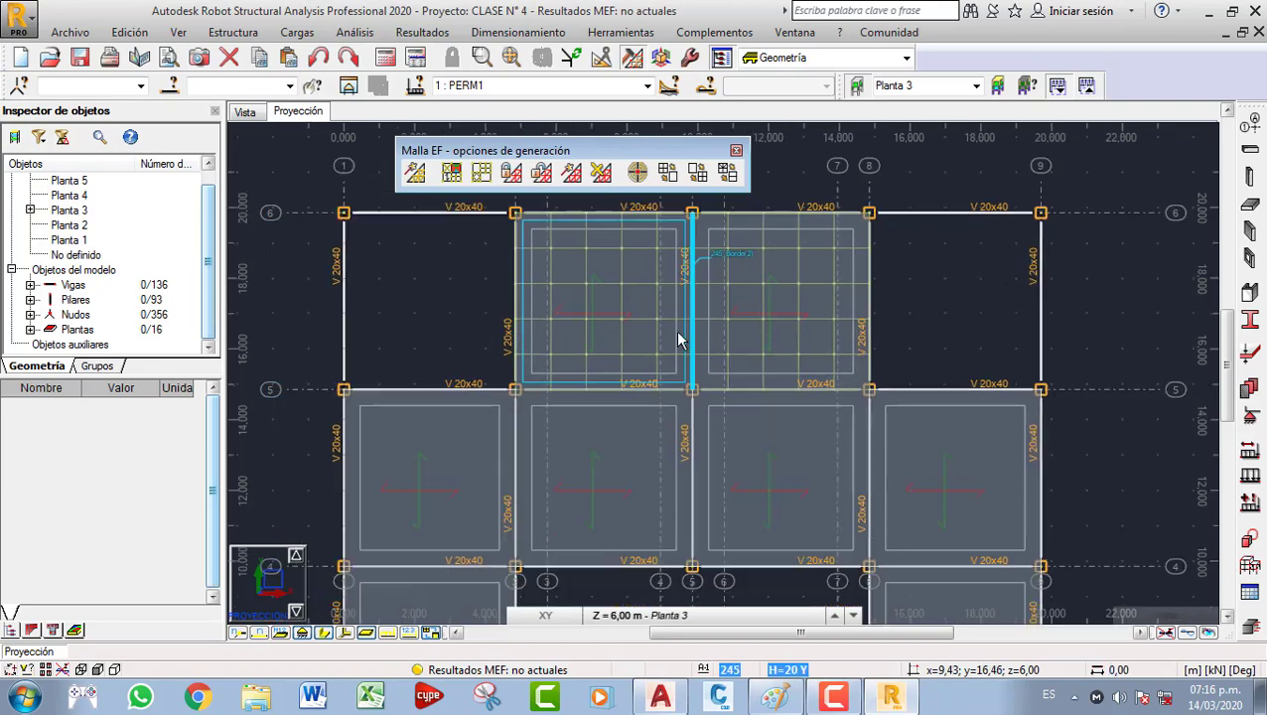
pyautogui.click(481, 173)
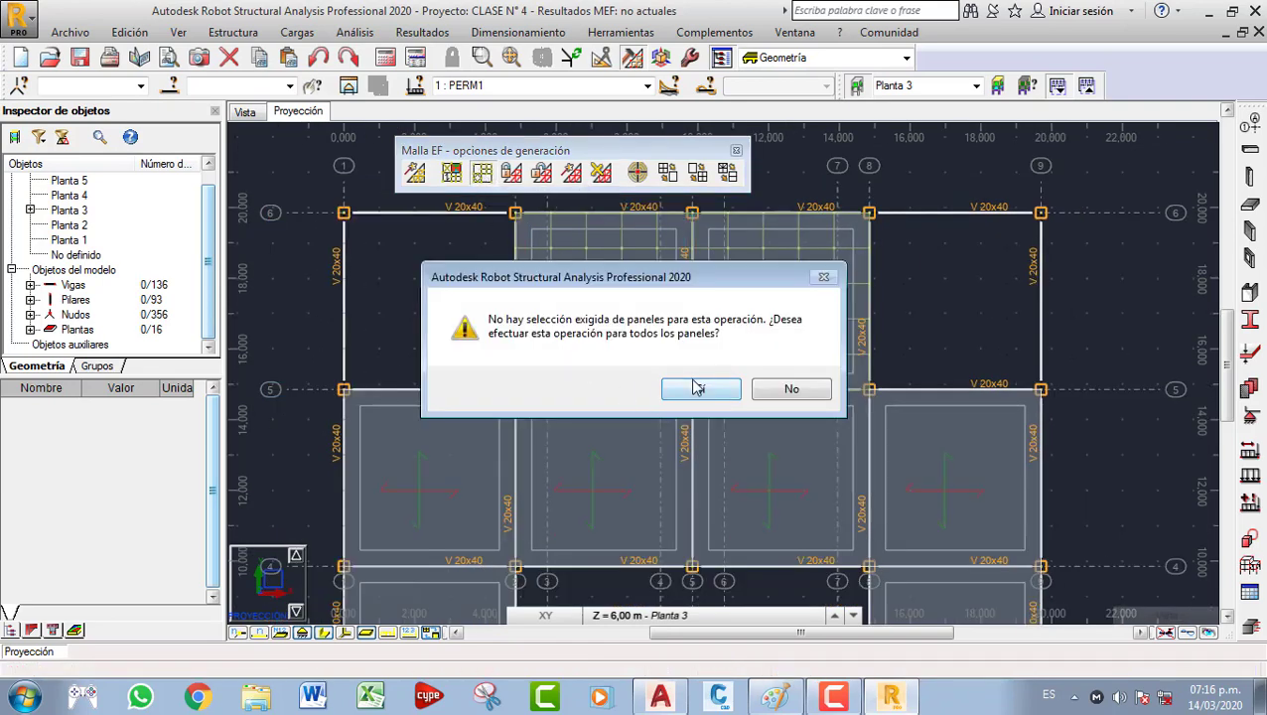
pyautogui.click(791, 388)
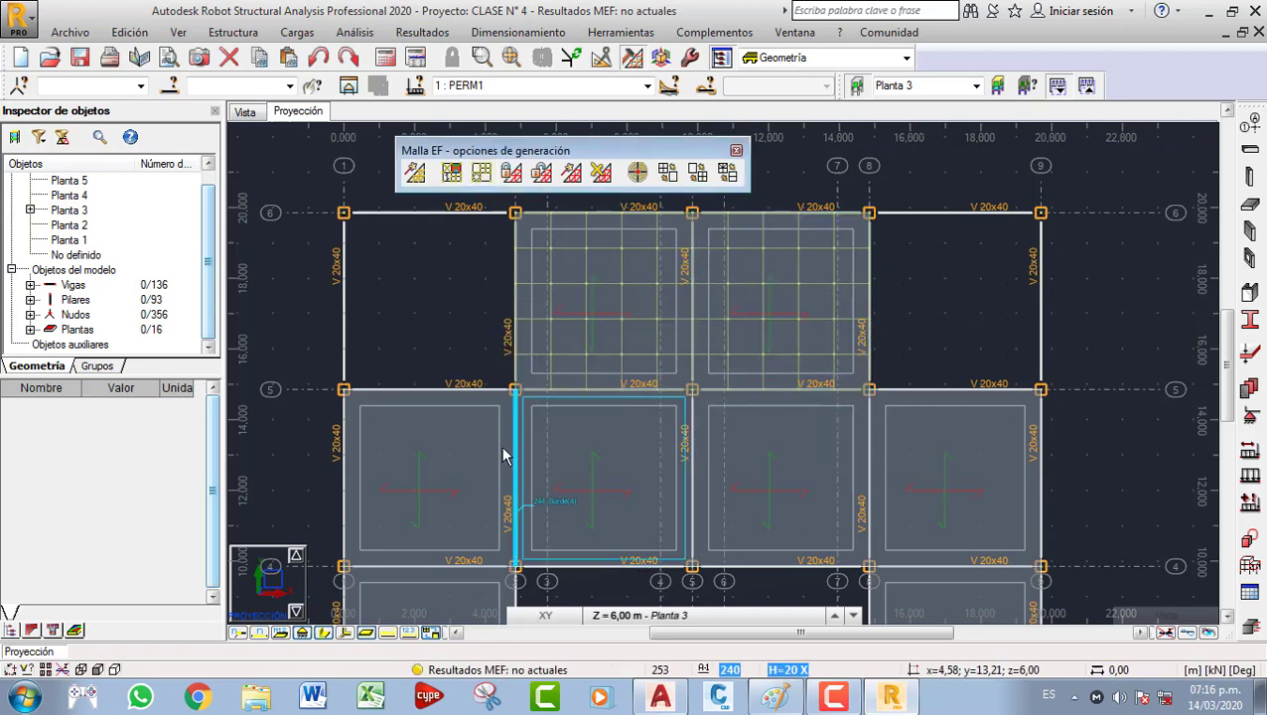
# Select the four slabs between axes 4 and 5, choose Mallado simple (Coons) for them, and open their advanced meshing options.
pyautogui.click(469, 465)
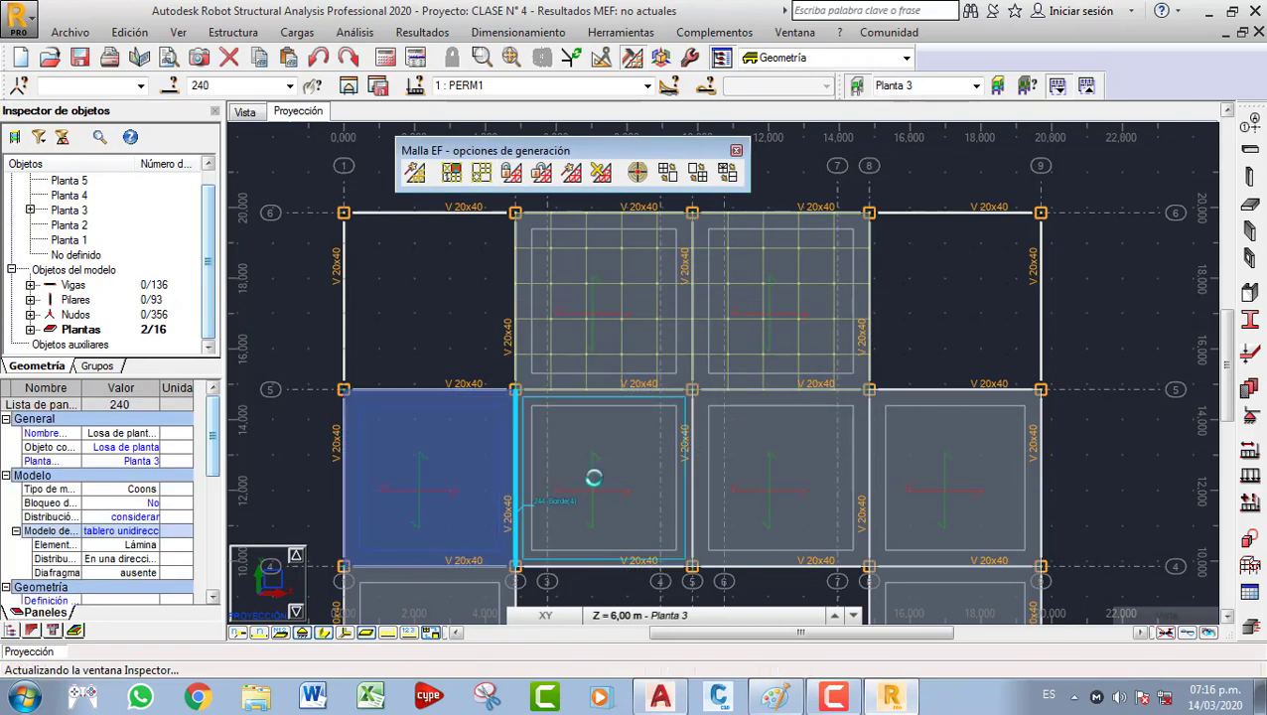
pyautogui.click(590, 474)
pyautogui.click(817, 466)
pyautogui.click(839, 438)
pyautogui.click(481, 173)
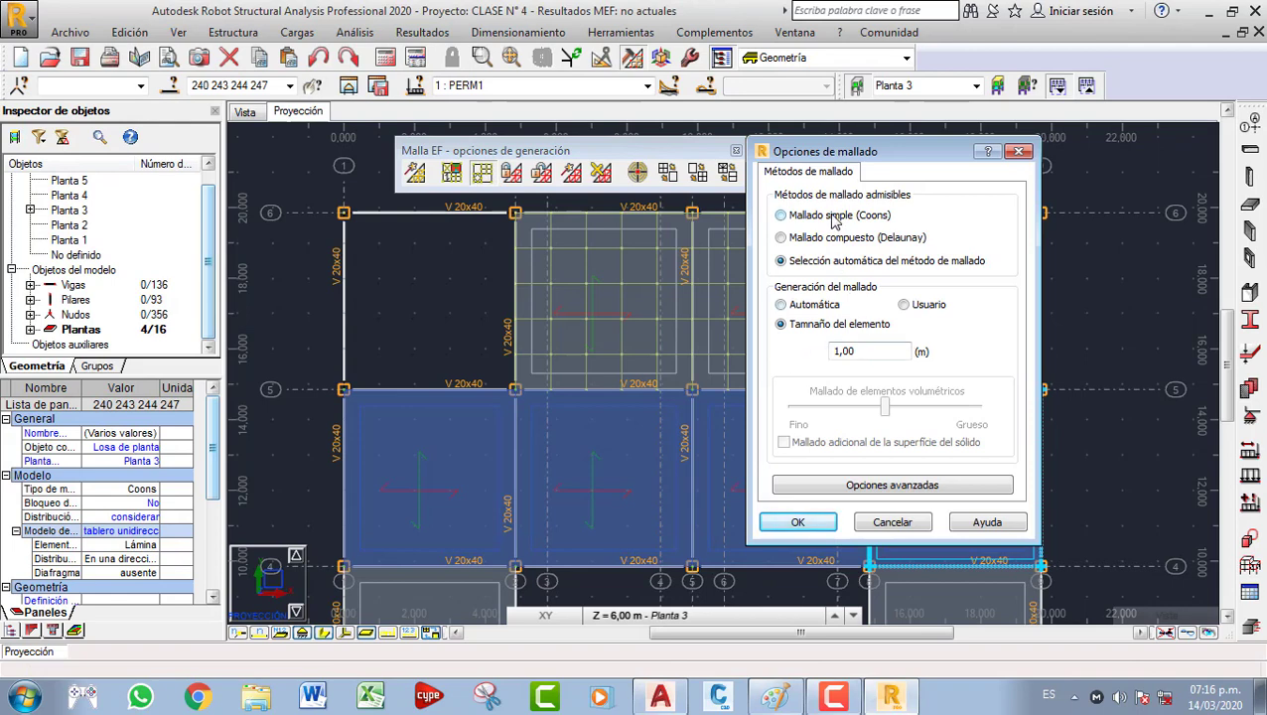
pyautogui.click(780, 215)
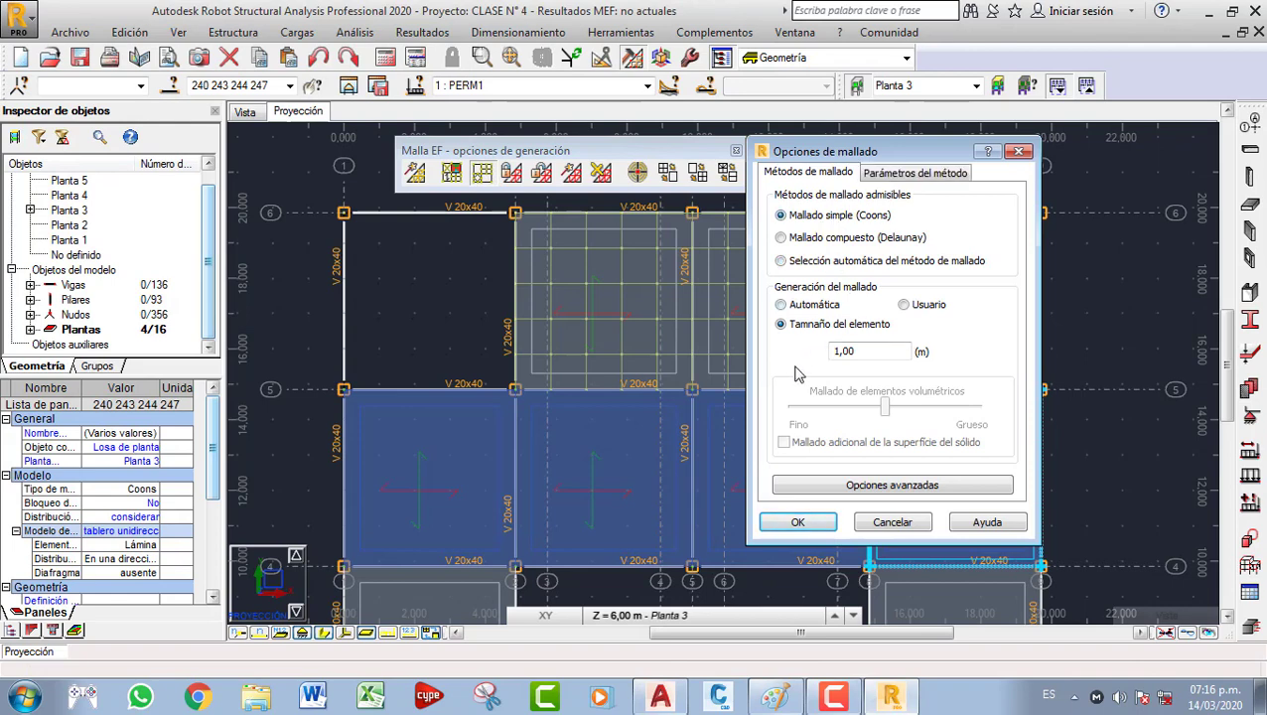
pyautogui.click(913, 179)
pyautogui.click(810, 177)
pyautogui.click(857, 487)
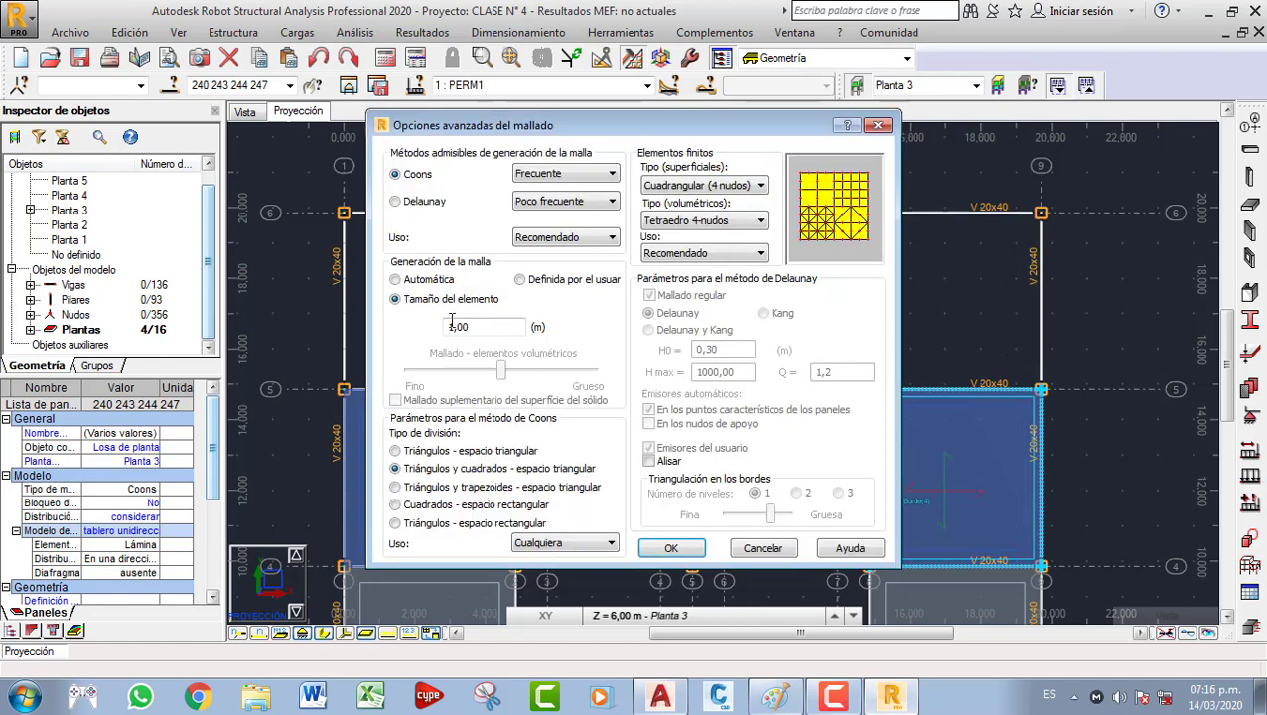
# Set Delaunay to Nunca, the volumetric elements to Hexaedro 8-nudos, and the use of the finite elements and meshing methods to Propuesto.
pyautogui.click(556, 202)
pyautogui.click(558, 212)
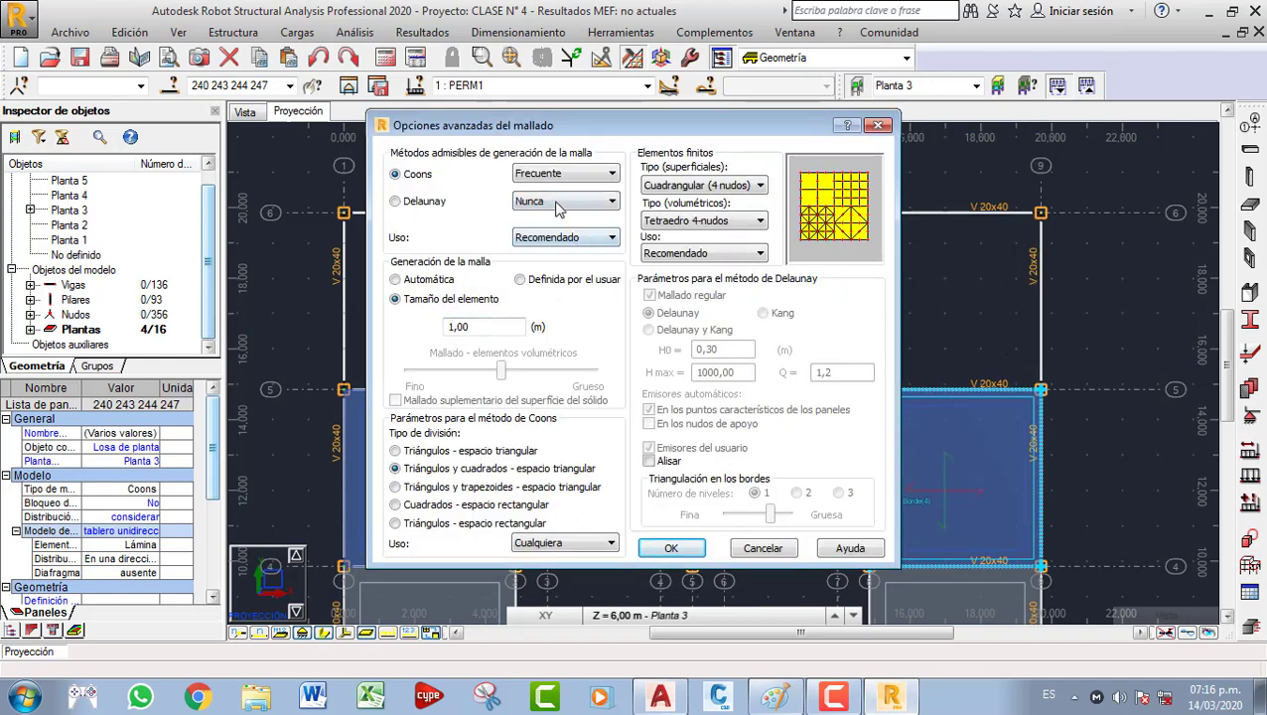
pyautogui.click(719, 220)
pyautogui.click(722, 248)
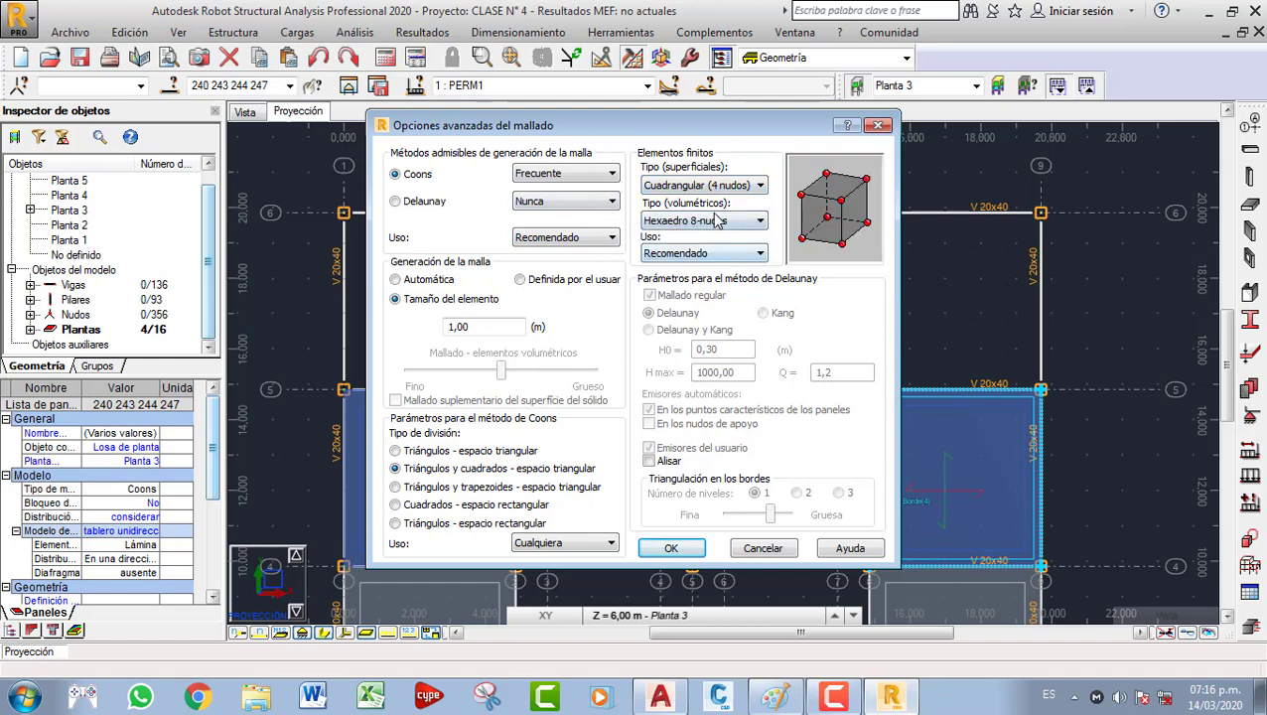
pyautogui.click(681, 254)
pyautogui.click(689, 290)
pyautogui.click(568, 243)
pyautogui.click(539, 274)
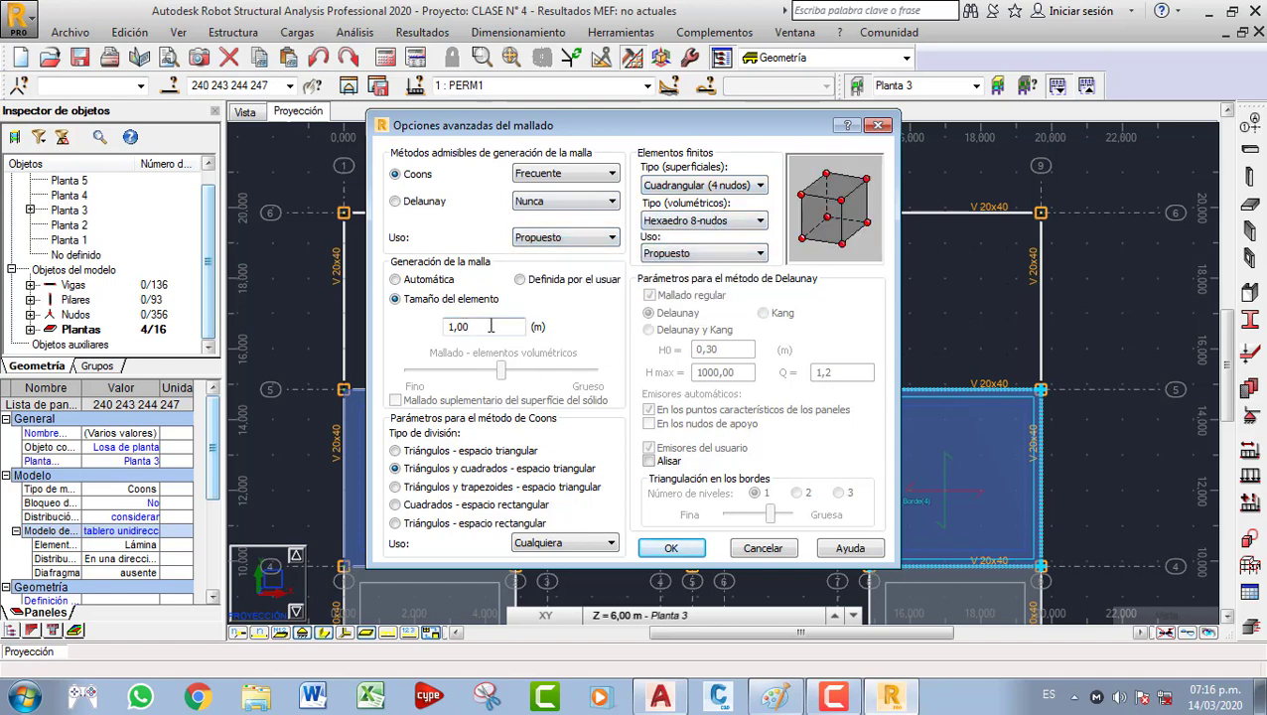
# Set the element size to 0.5 m and the use of the Coons division to Propuesto, and accept the advanced meshing options.
pyautogui.moveTo(490, 326); pyautogui.dragTo(404, 339)
pyautogui.write('0,5')
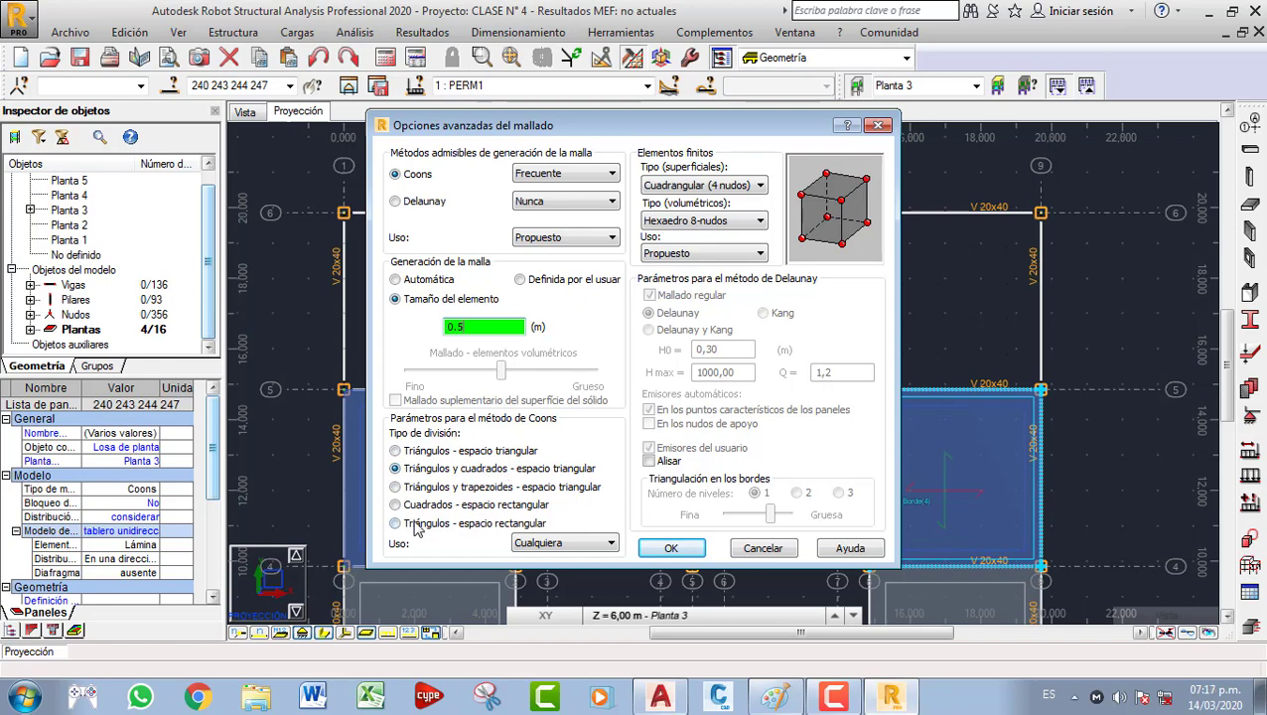
pyautogui.click(600, 543)
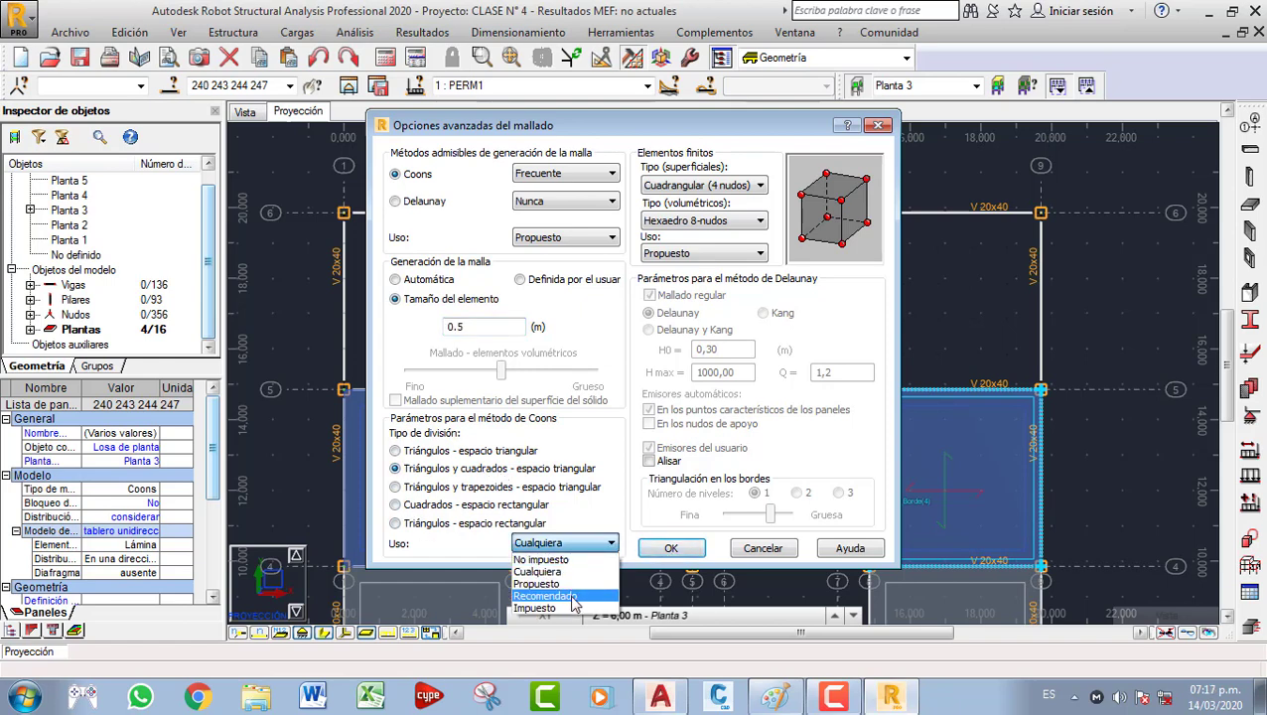
pyautogui.click(556, 584)
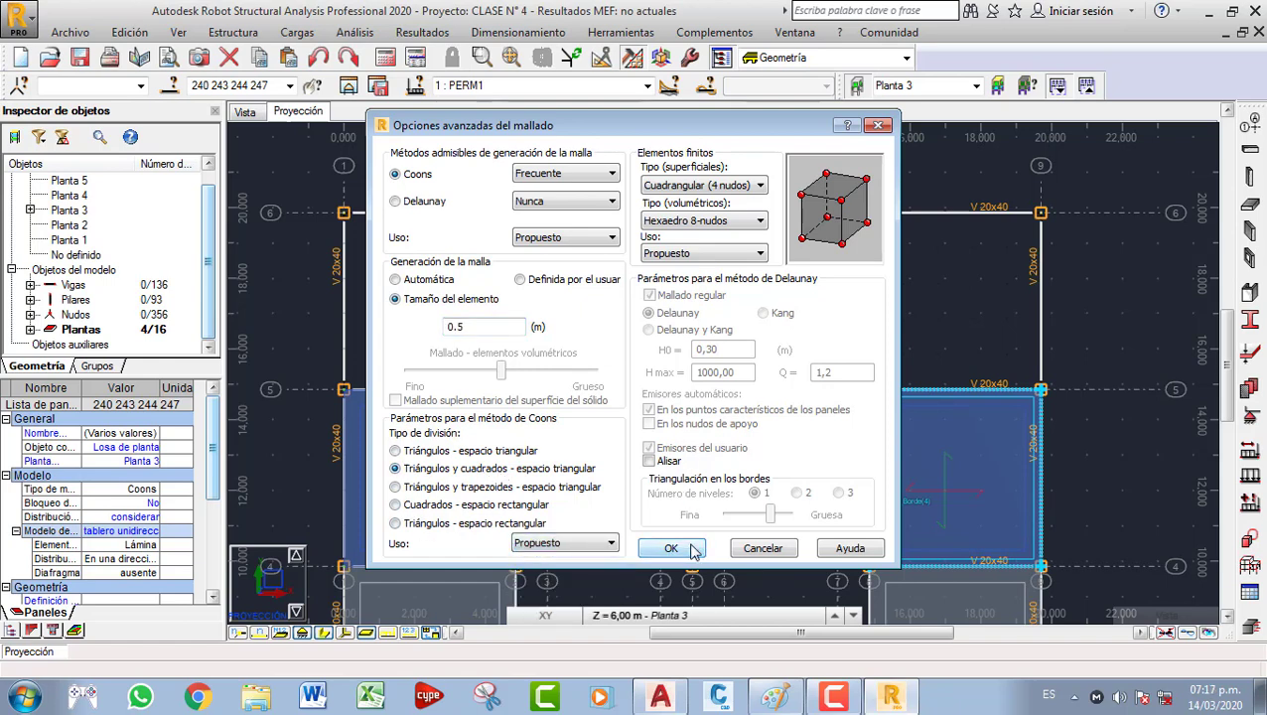
pyautogui.click(692, 544)
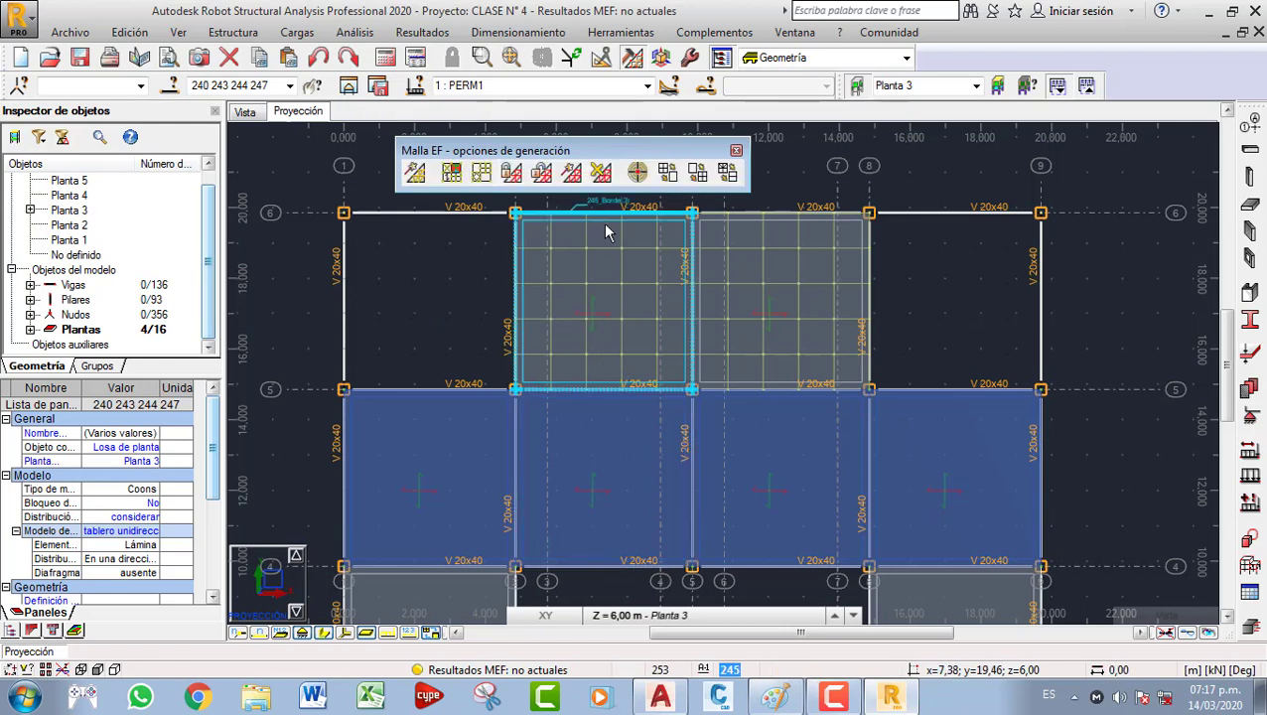
# Generate the local mesh of the four slabs between axes 4 and 5, and check the mesh transition along axis 5.
pyautogui.click(571, 175)
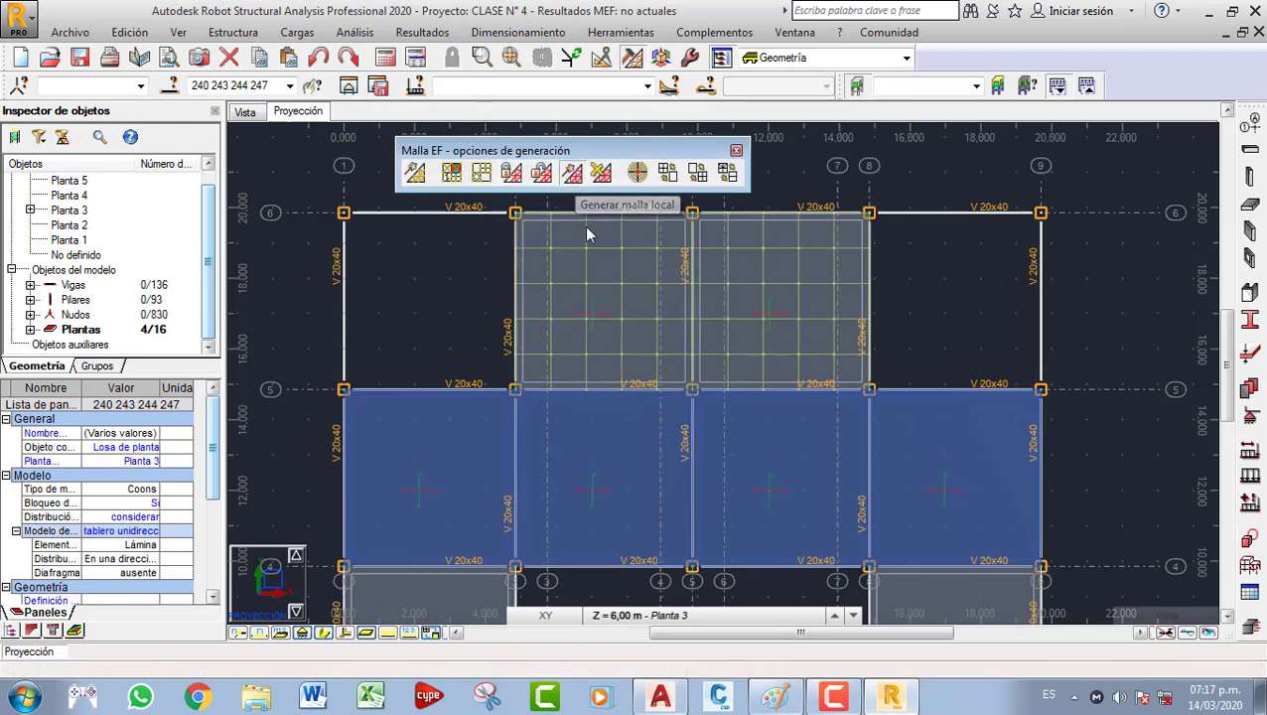
pyautogui.press('Escape')
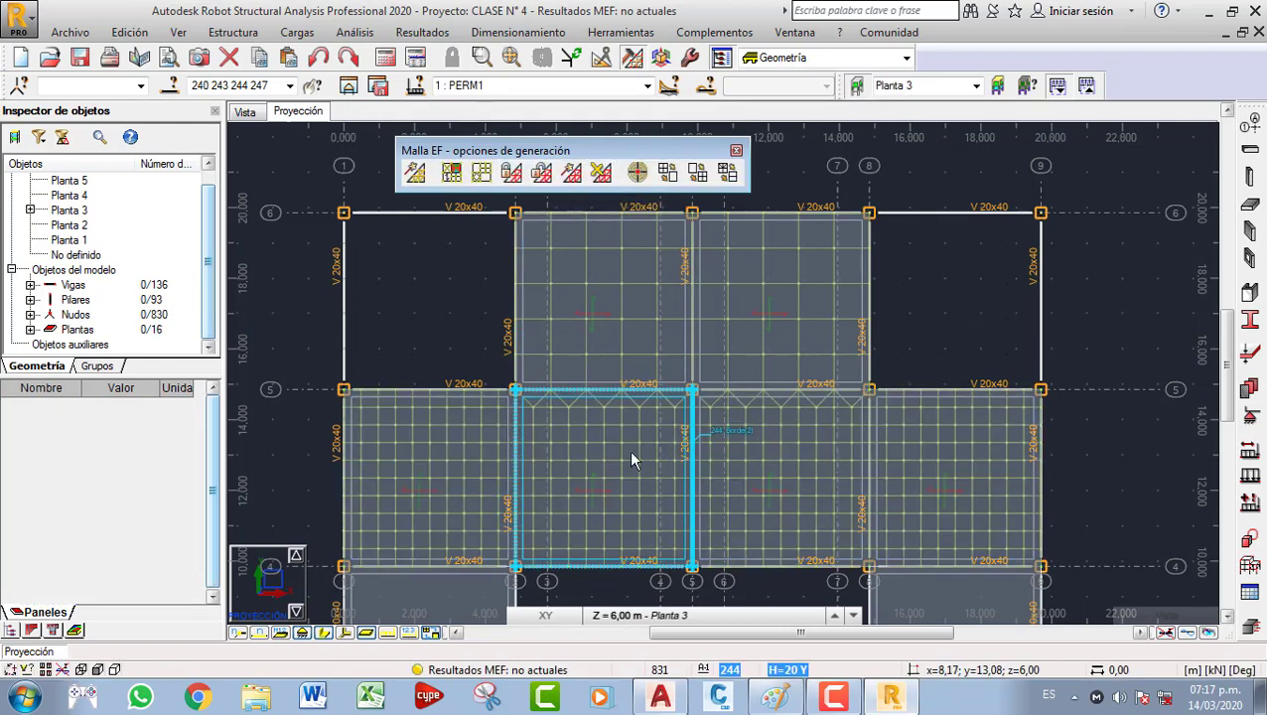
pyautogui.scroll(1, 620, 427)
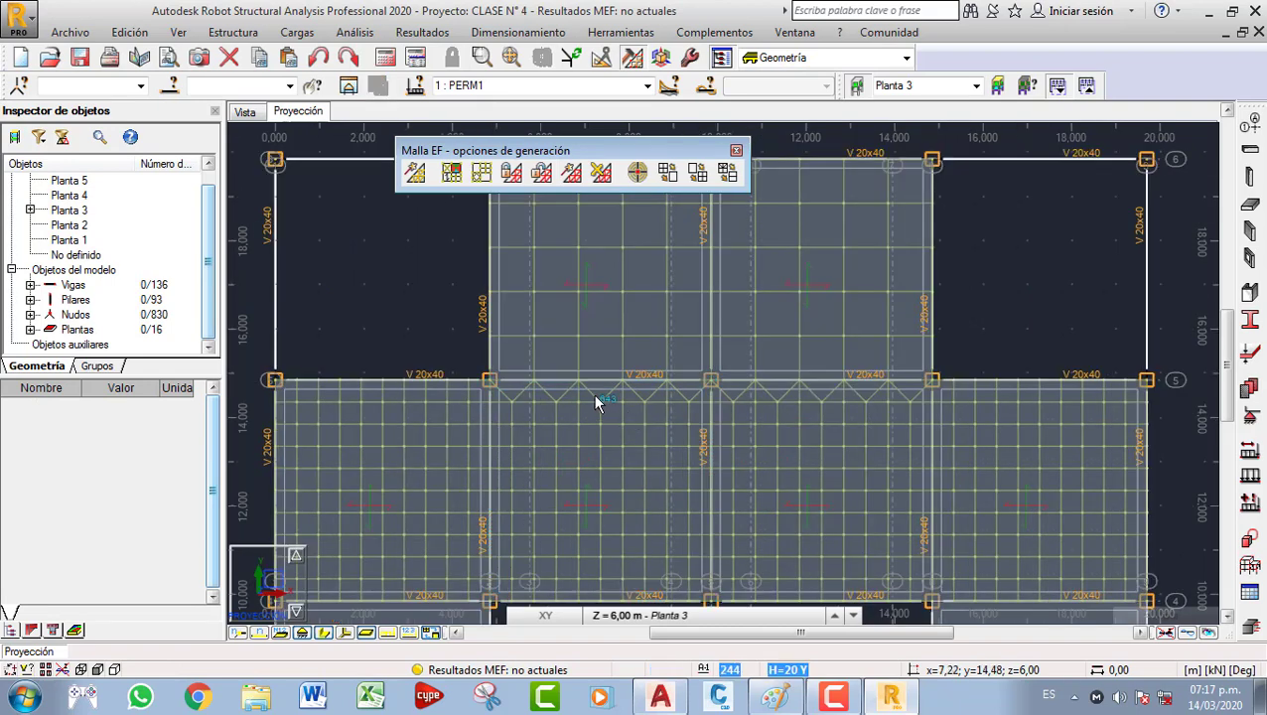
pyautogui.scroll(1, 573, 403)
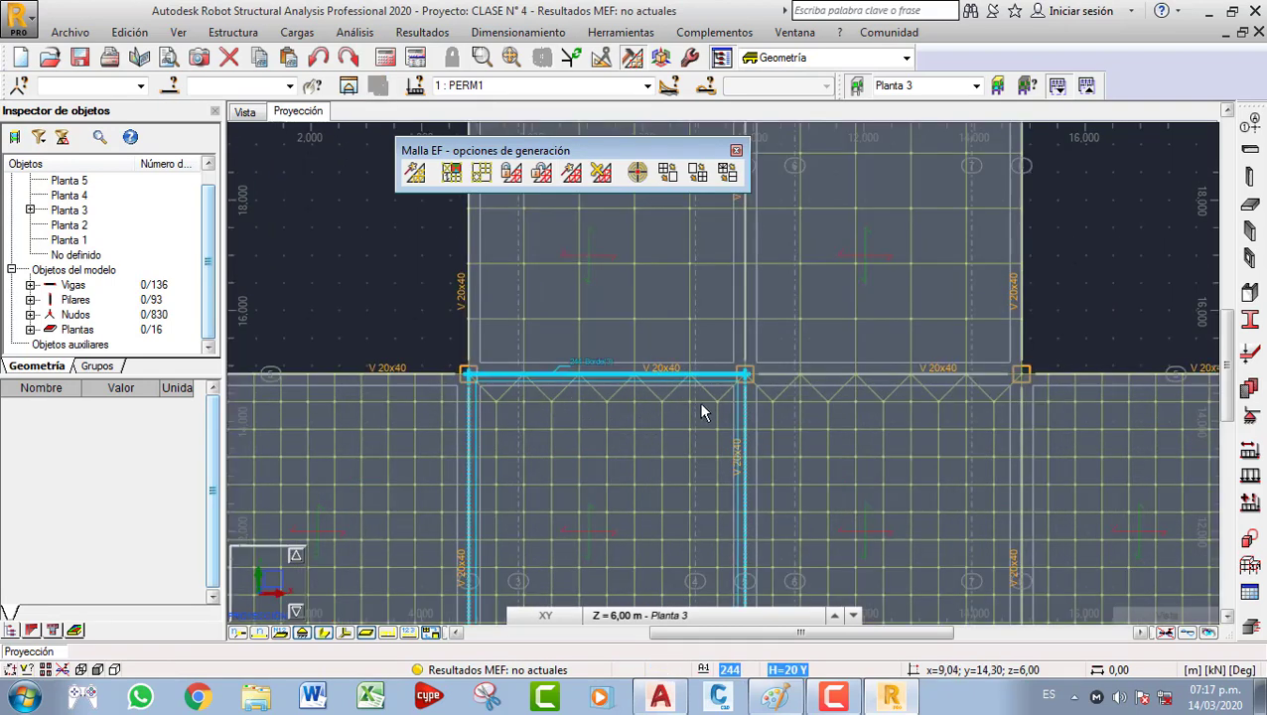
pyautogui.scroll(-2, 695, 407)
pyautogui.scroll(1, 655, 392)
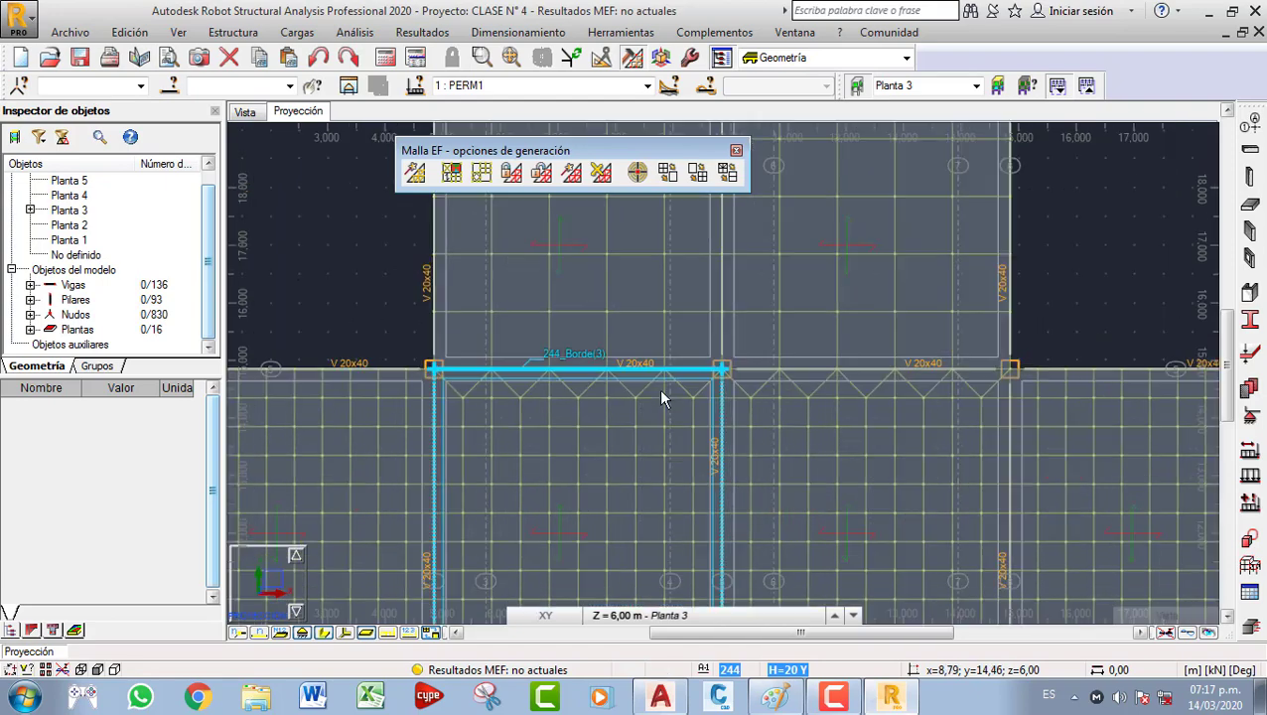
pyautogui.scroll(1, 646, 402)
pyautogui.scroll(-3, 655, 402)
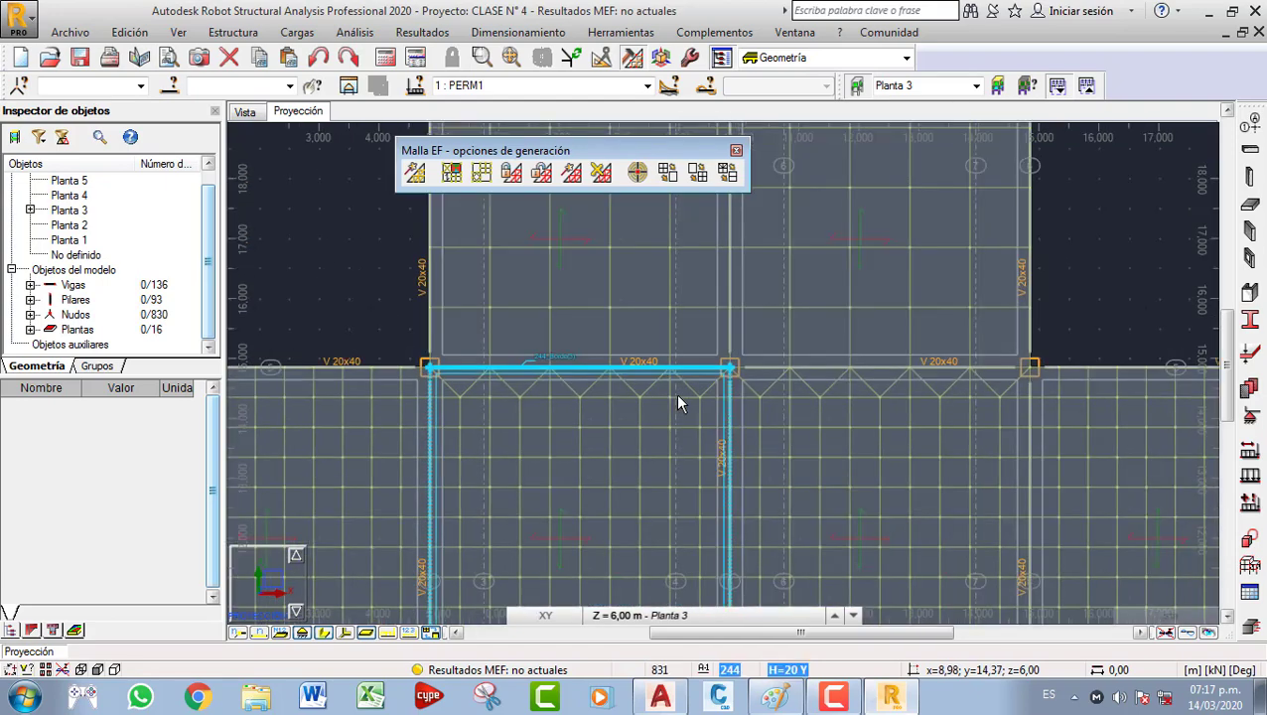
pyautogui.scroll(-2, 714, 337)
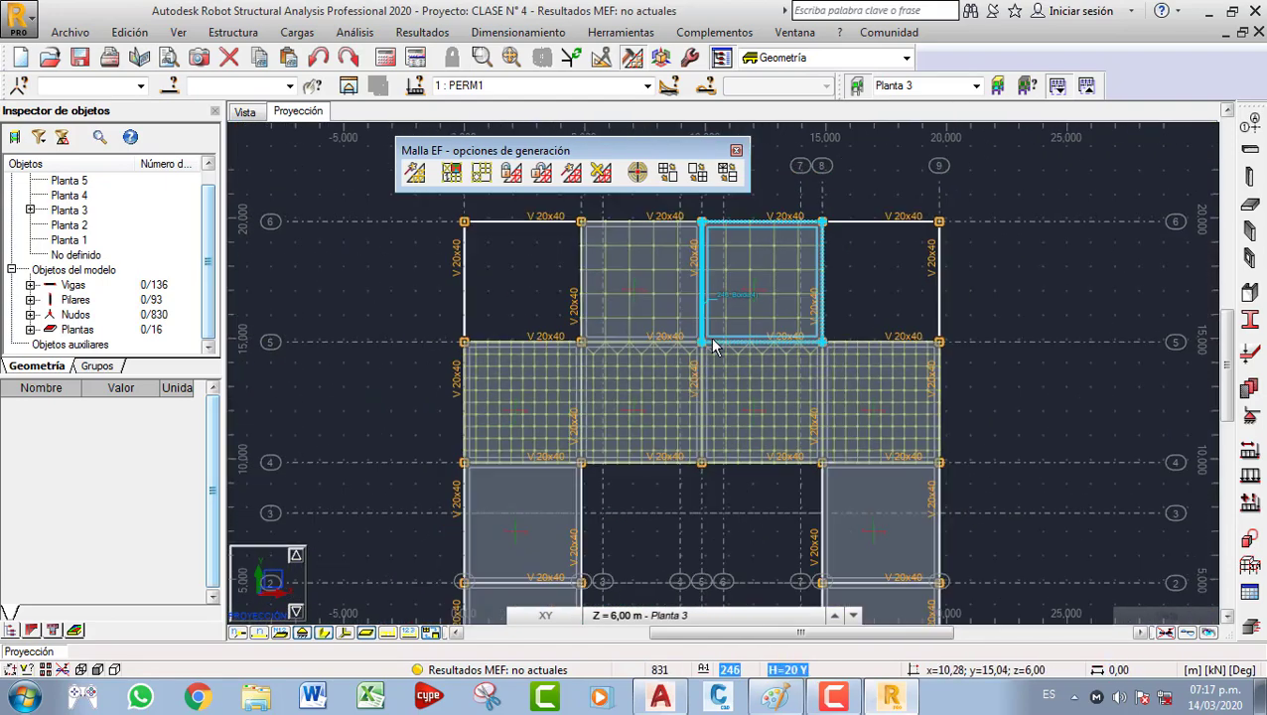
# Select slabs 238, 239, 241 and 242 between axes 1 and 4, and open their advanced meshing options.
pyautogui.moveTo(711, 363); pyautogui.dragTo(692, 248, button='middle')
pyautogui.scroll(-1, 711, 315)
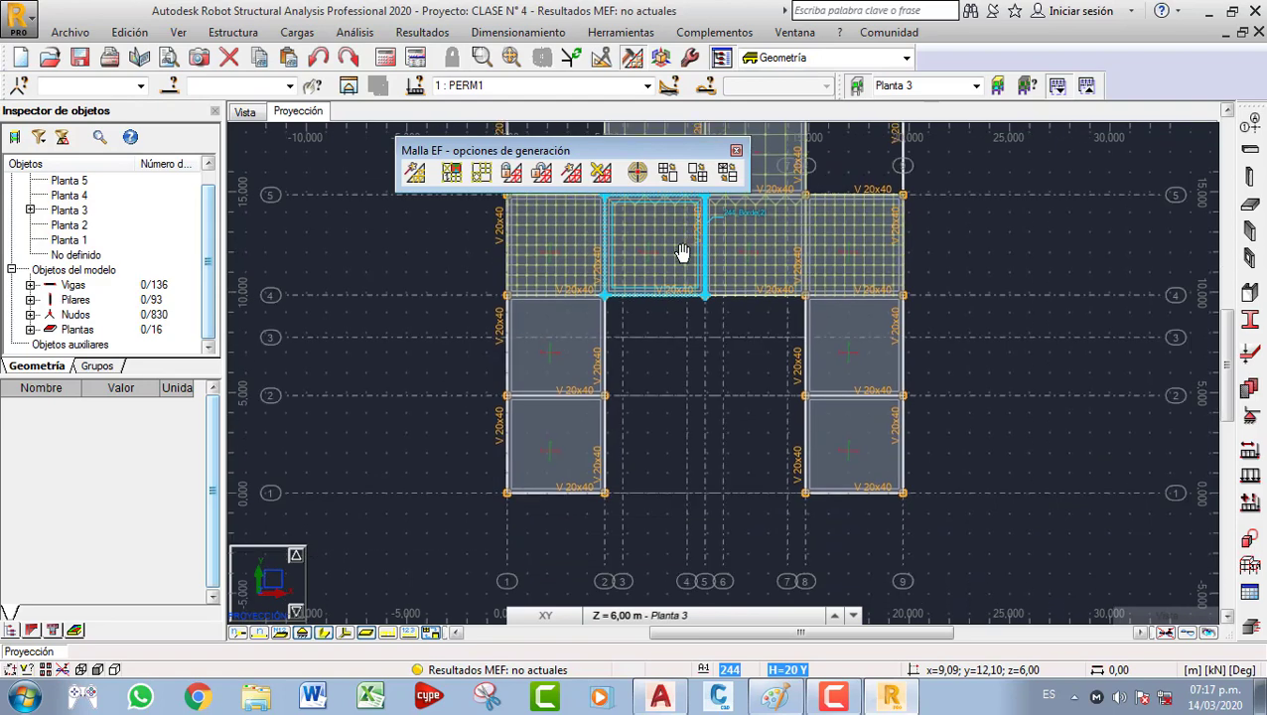
pyautogui.click(571, 352)
pyautogui.keyDown('ctrl'); pyautogui.click(560, 427); pyautogui.keyUp('ctrl')
pyautogui.keyDown('ctrl'); pyautogui.click(856, 368); pyautogui.keyUp('ctrl')
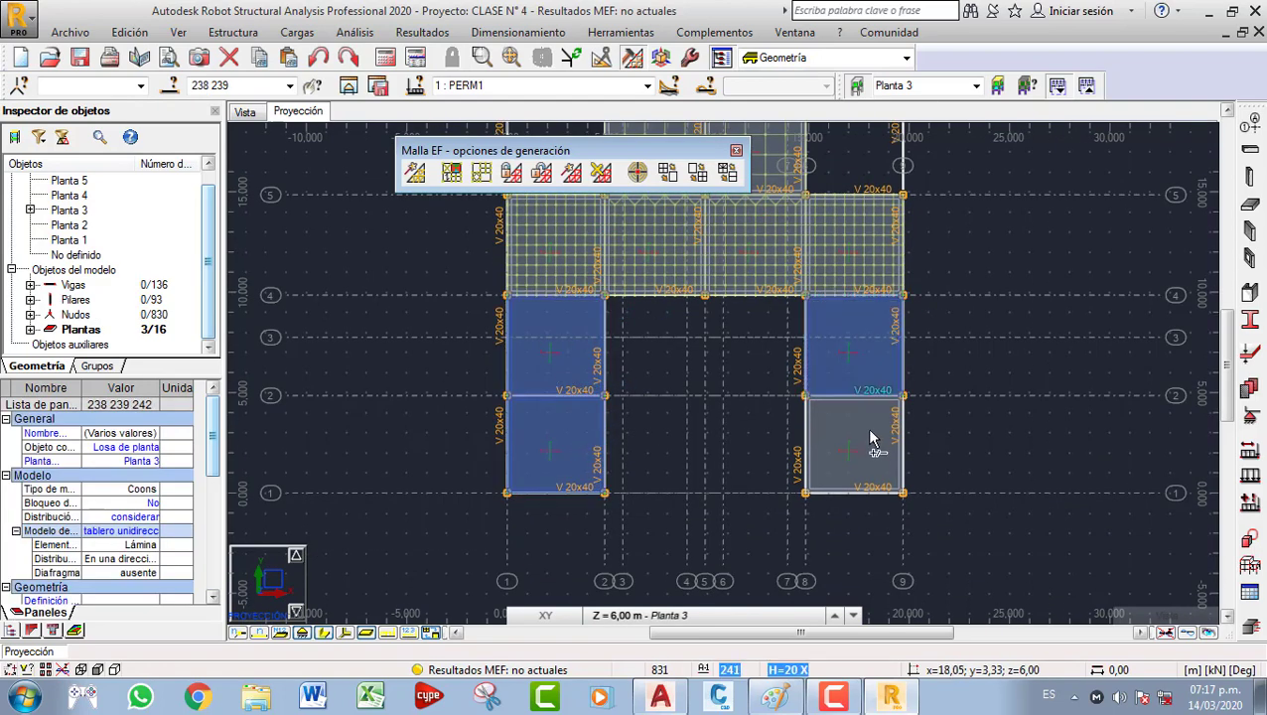
pyautogui.keyDown('ctrl'); pyautogui.click(870, 438); pyautogui.keyUp('ctrl')
pyautogui.click(483, 177)
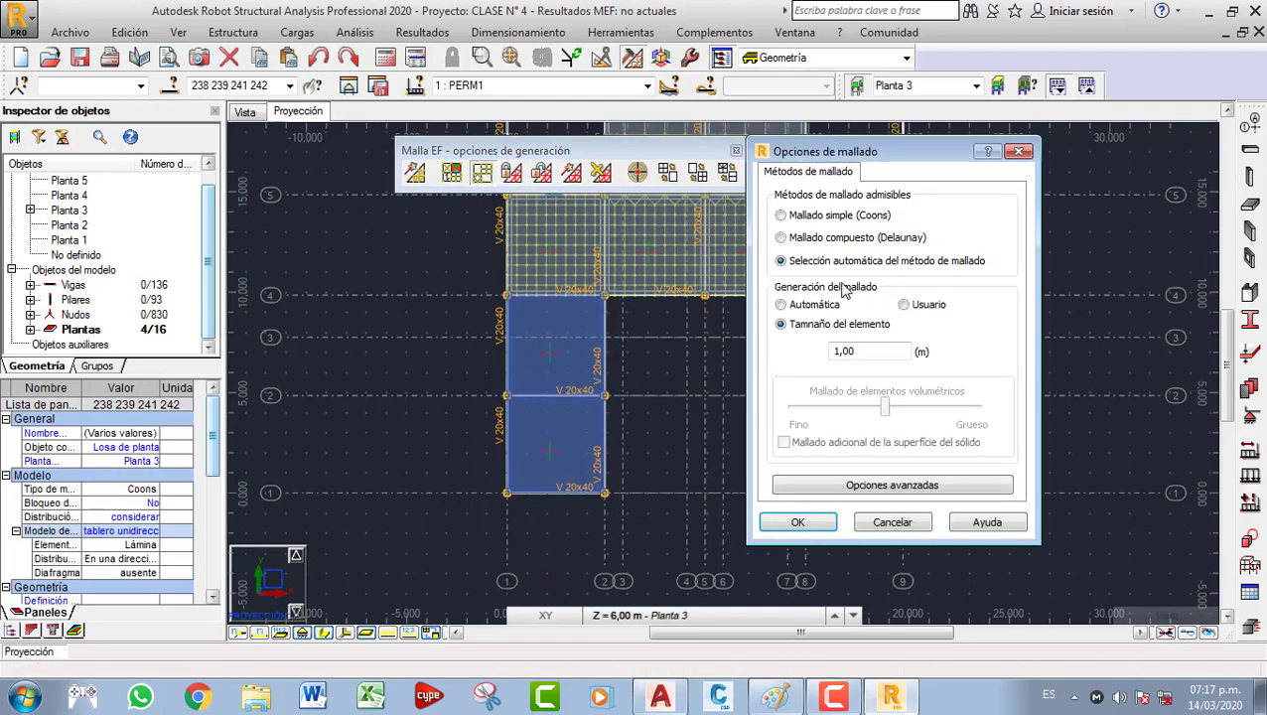
pyautogui.click(871, 484)
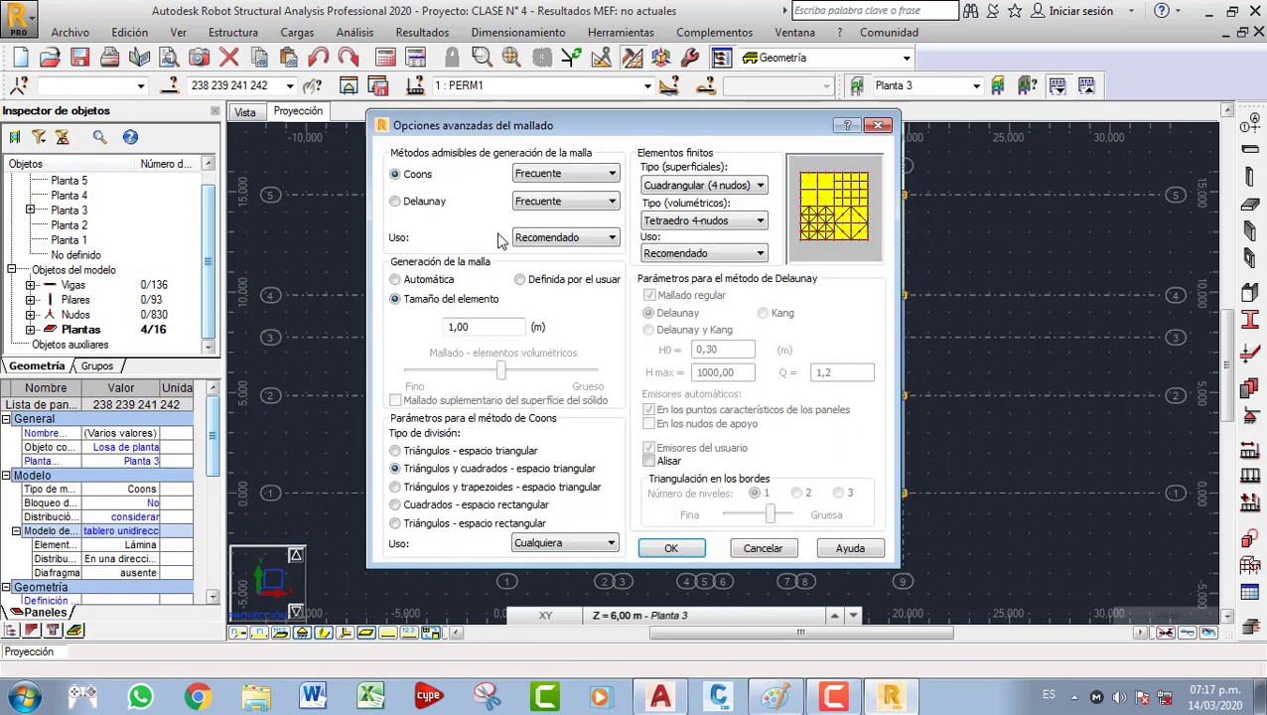
# Set Coons to Frecuente, Delaunay to Nunca, the volumetric elements to Hexaedro 8-nudos, and the use of the methods and finite elements to Propuesto.
pyautogui.click(562, 174)
pyautogui.click(562, 179)
pyautogui.click(562, 202)
pyautogui.click(562, 219)
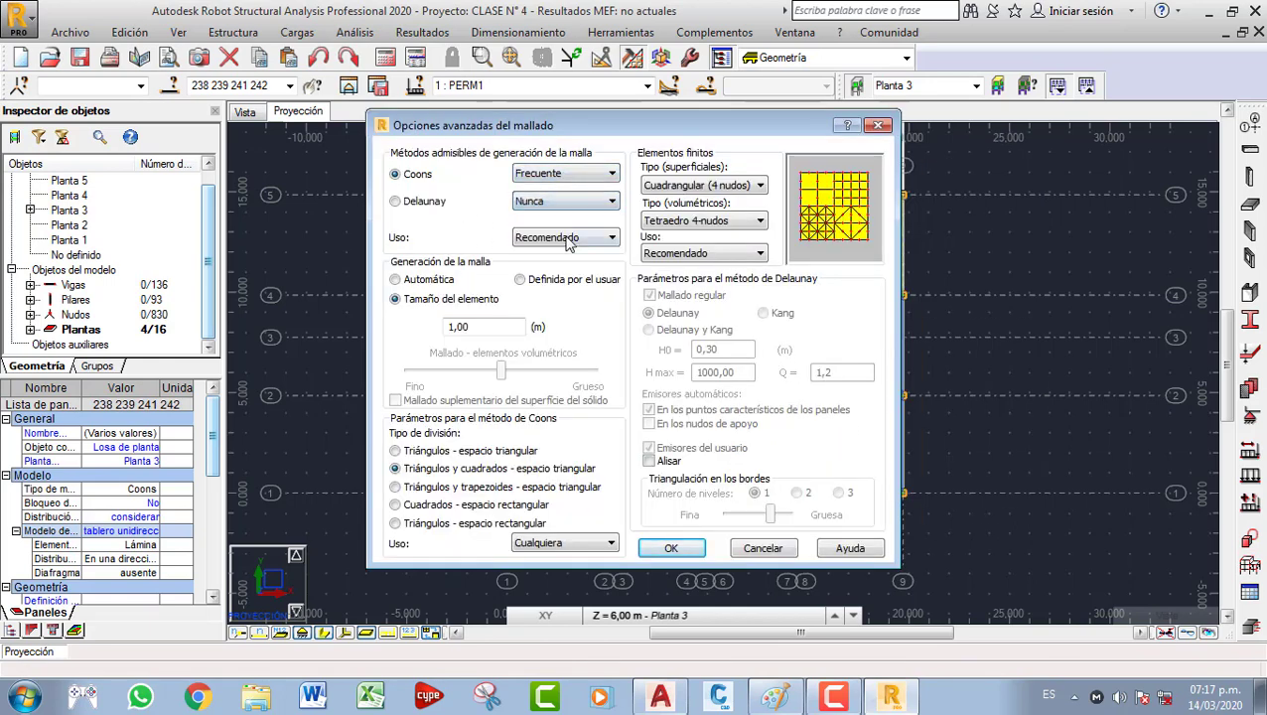
pyautogui.click(566, 238)
pyautogui.click(561, 274)
pyautogui.click(703, 253)
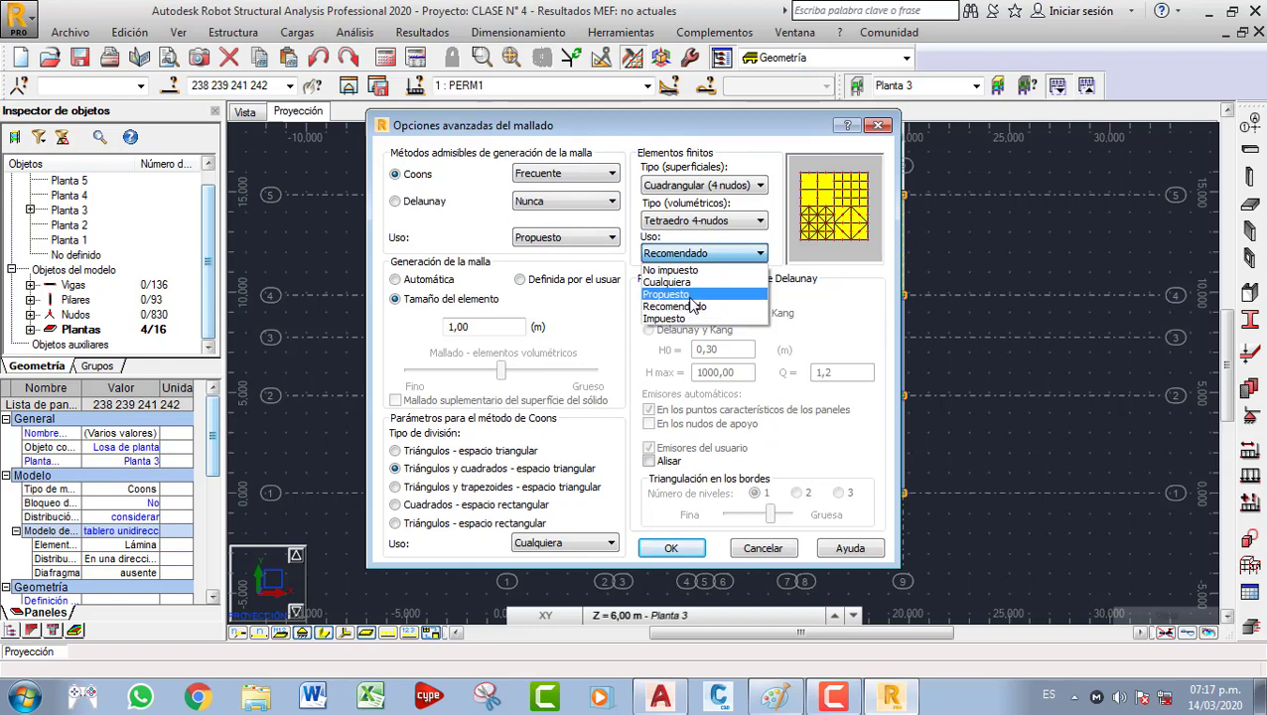
pyautogui.click(691, 296)
pyautogui.click(703, 221)
pyautogui.click(707, 246)
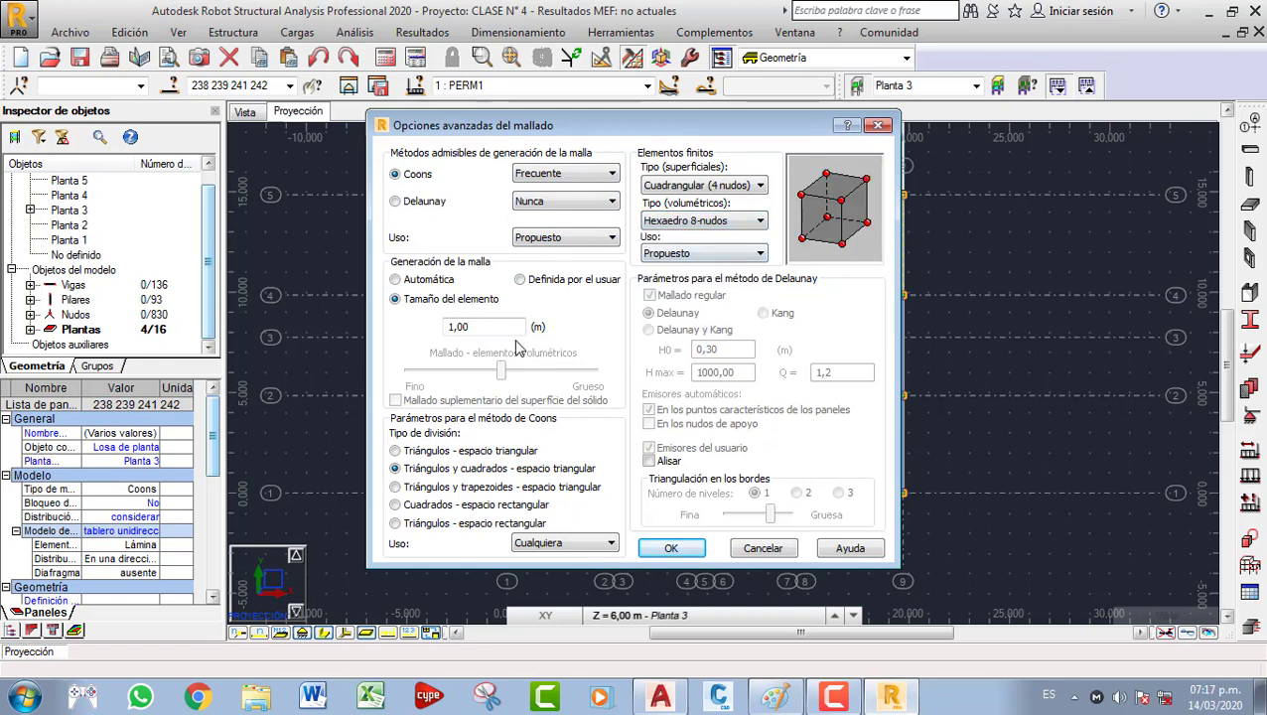
# Set the element size to 0.25 m with the division Cuadrados - espacio rectangular and use Propuesto, and accept the options.
pyautogui.moveTo(496, 327); pyautogui.dragTo(424, 330)
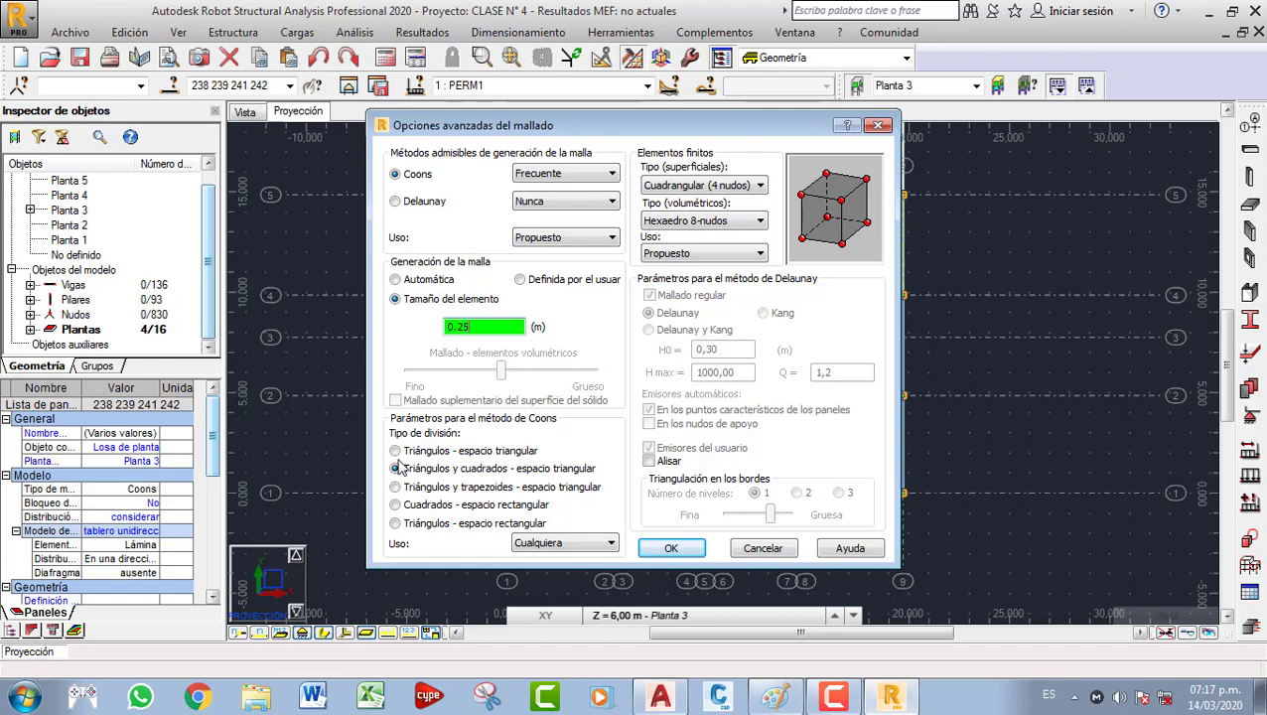
pyautogui.click(395, 505)
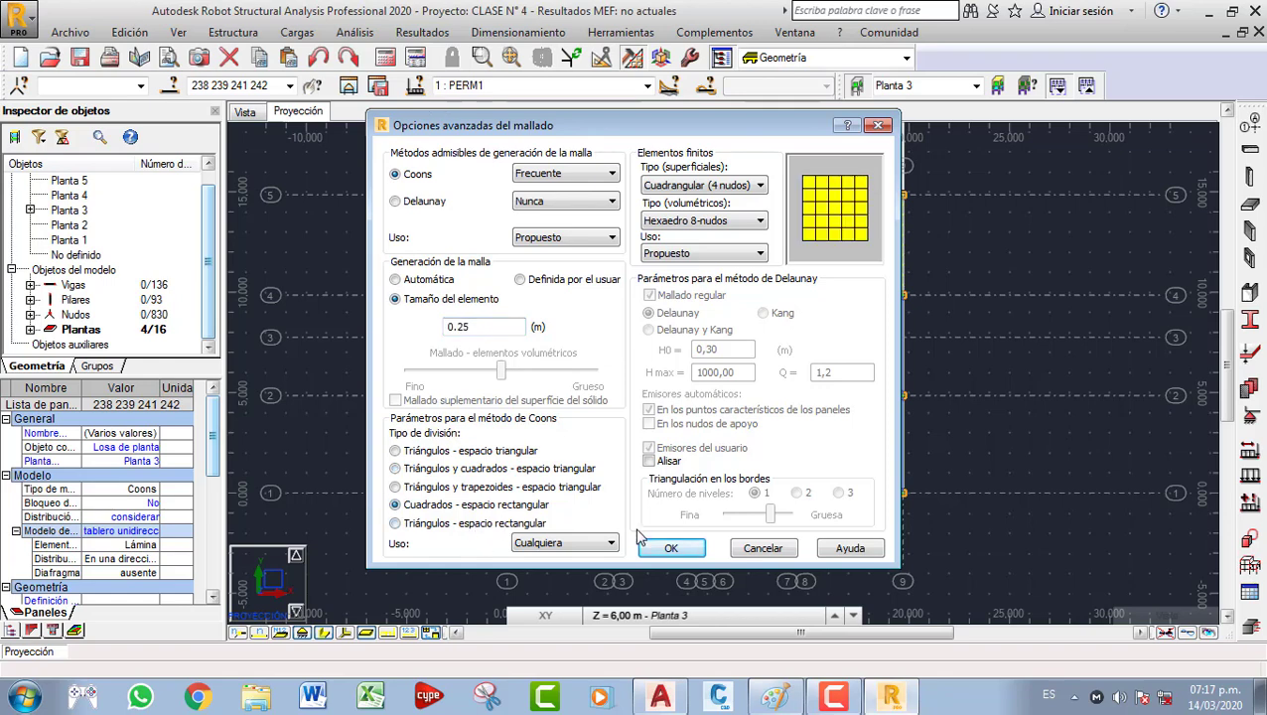
pyautogui.click(595, 543)
pyautogui.click(571, 579)
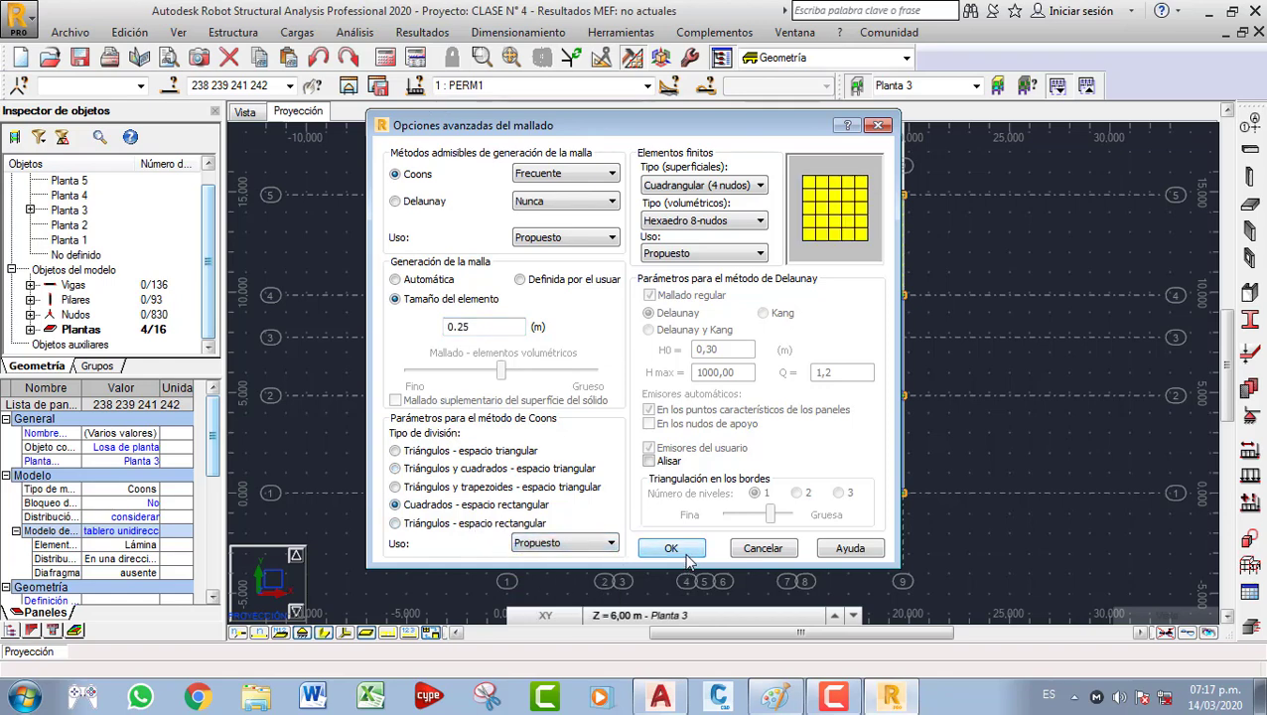
pyautogui.click(685, 556)
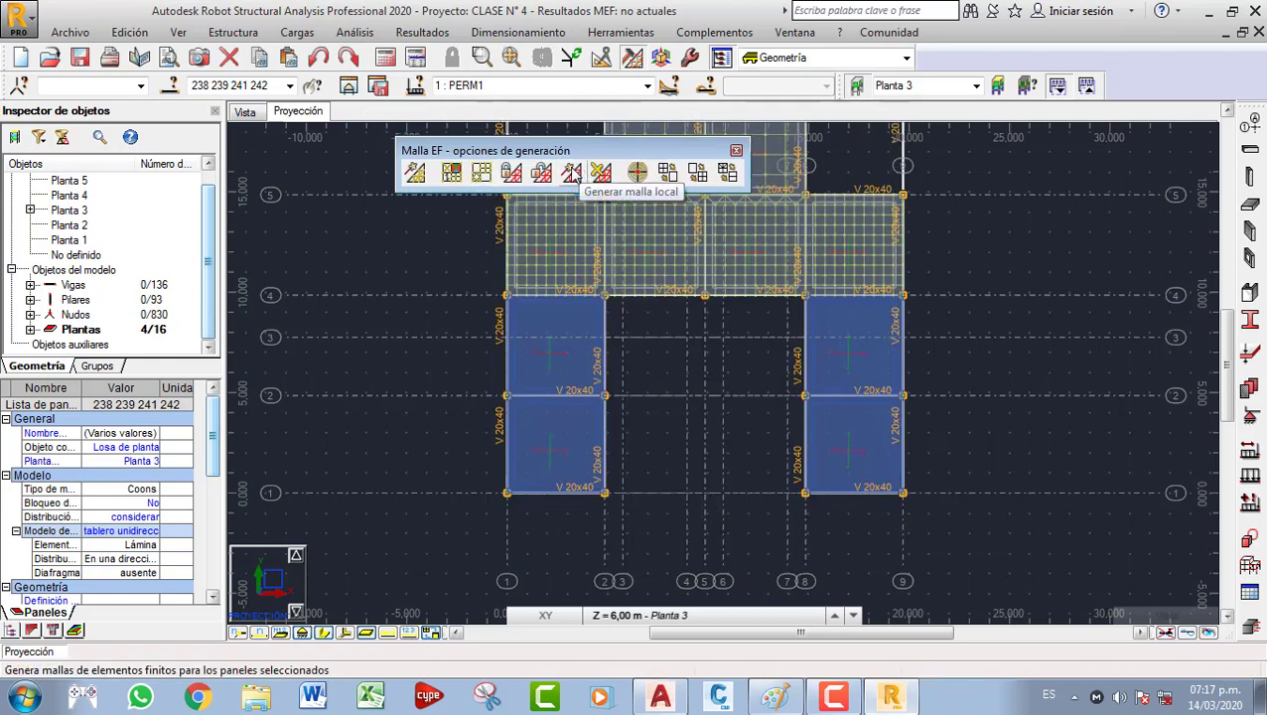
# Generate the local mesh of the four slabs between axes 1 and 4, and close the finite element mesh generation options.
pyautogui.click(572, 174)
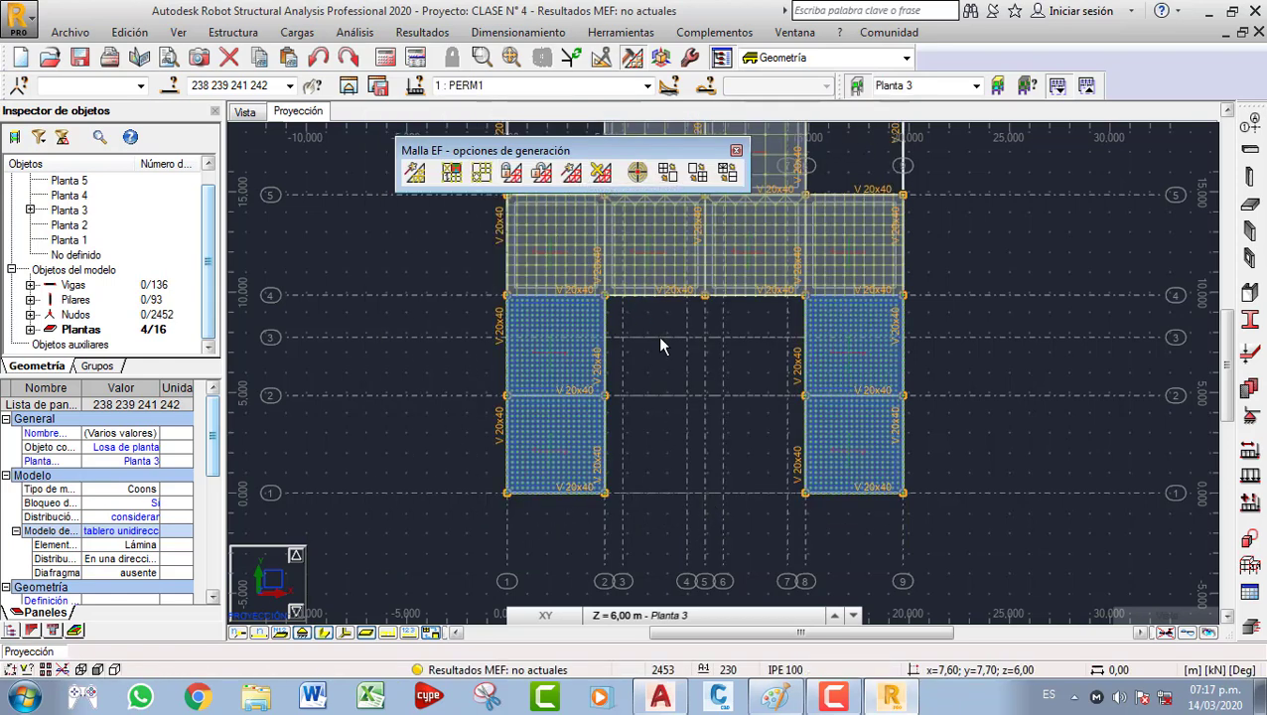
pyautogui.moveTo(660, 337); pyautogui.dragTo(687, 396, button='middle')
pyautogui.scroll(-1, 687, 396)
pyautogui.click(687, 396)
pyautogui.moveTo(698, 320); pyautogui.dragTo(618, 338, button='middle')
pyautogui.scroll(2, 643, 304)
pyautogui.scroll(-1, 636, 290)
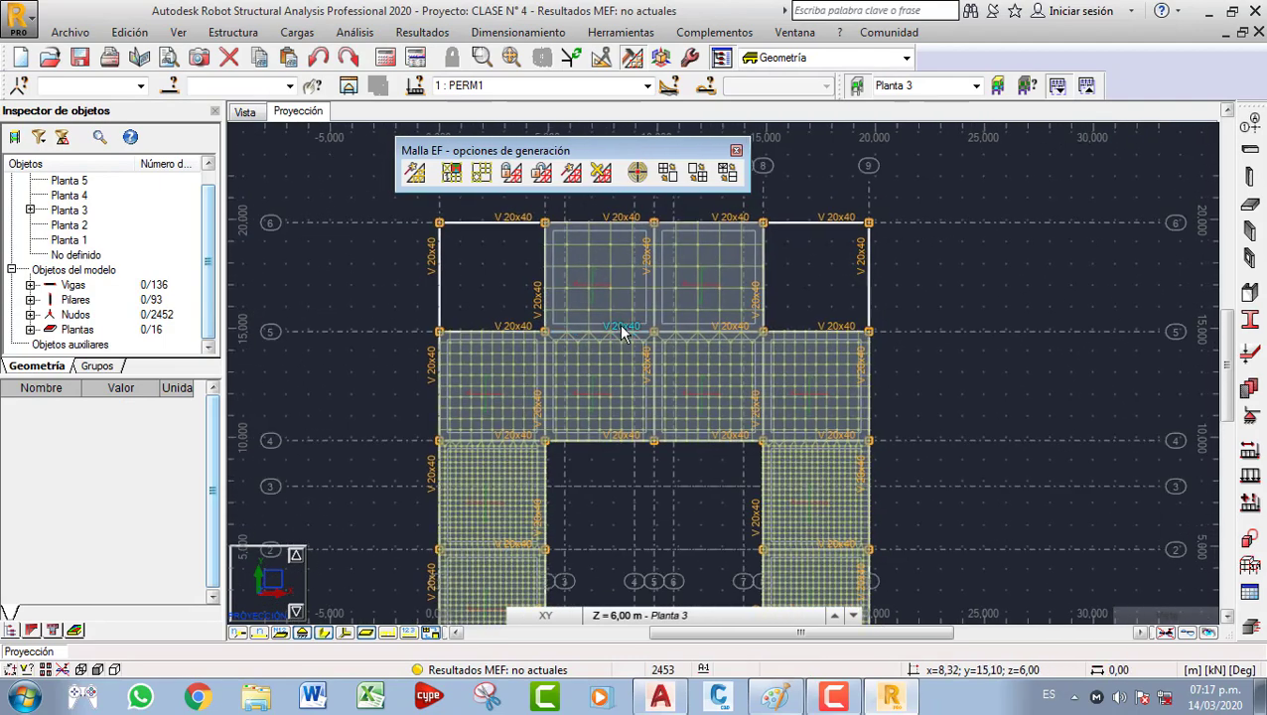
pyautogui.scroll(-1, 622, 332)
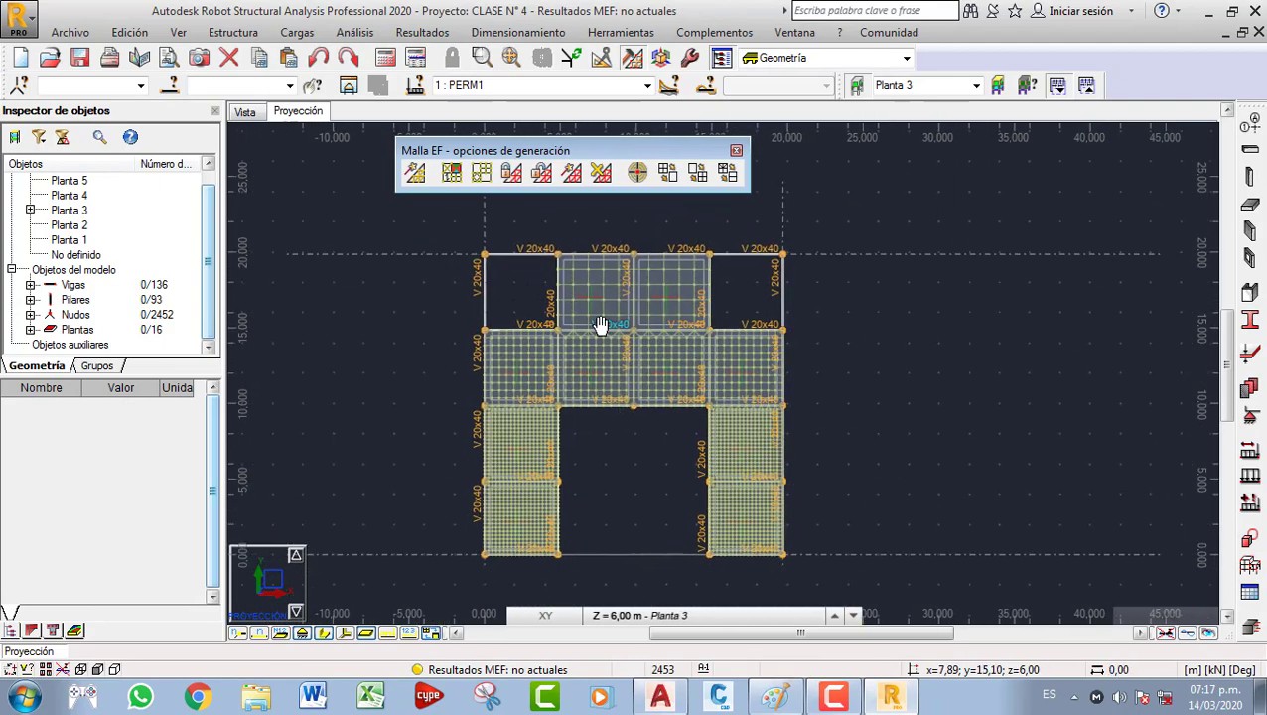
pyautogui.click(735, 152)
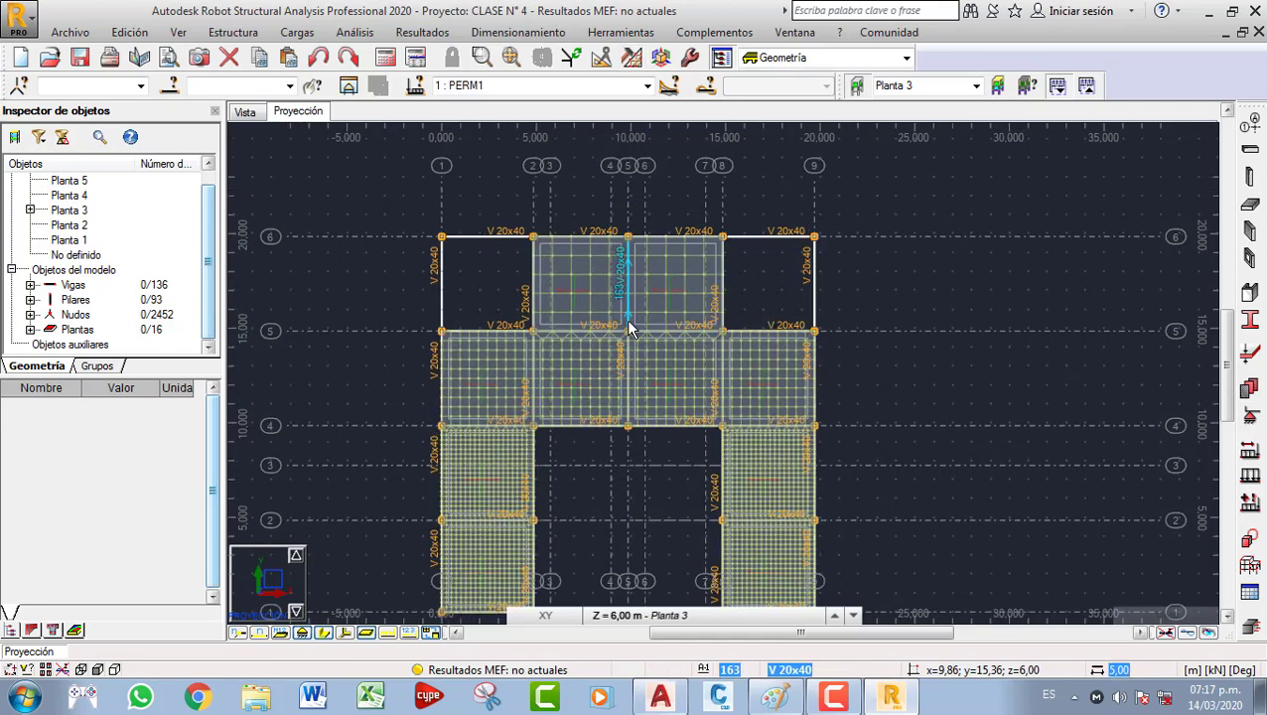
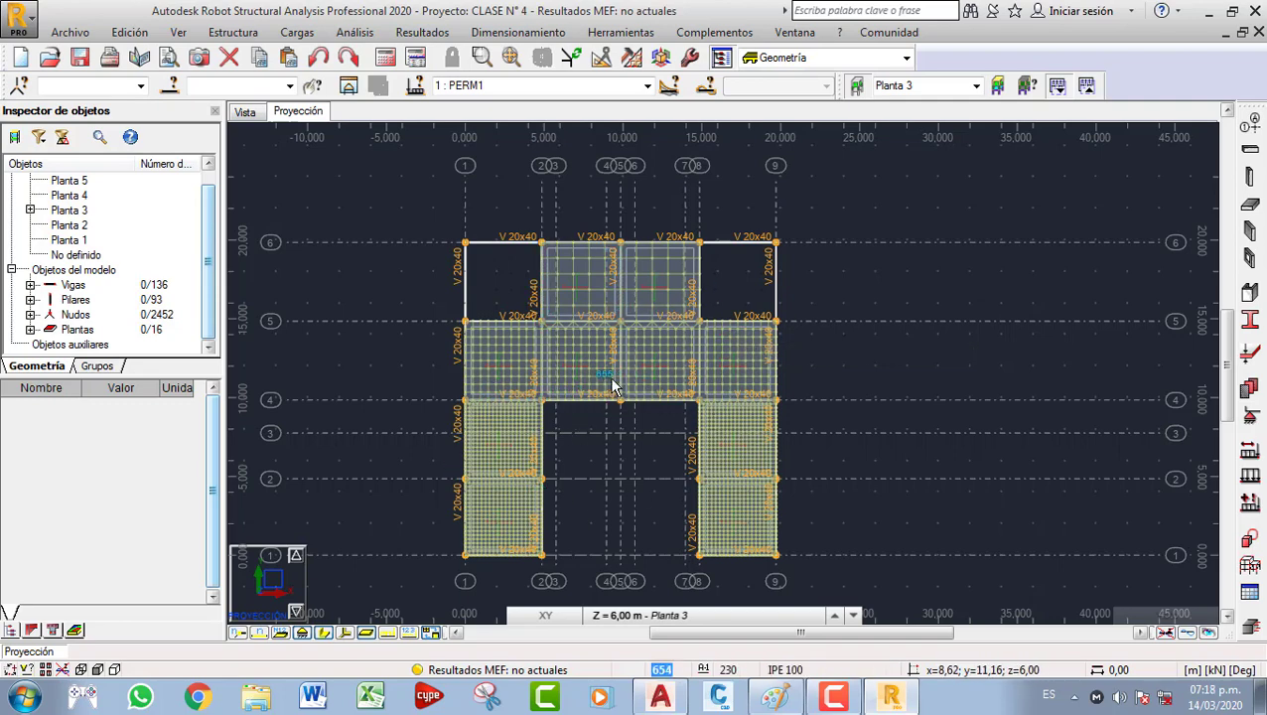
pyautogui.moveTo(634, 396); pyautogui.dragTo(630, 393, button='middle')
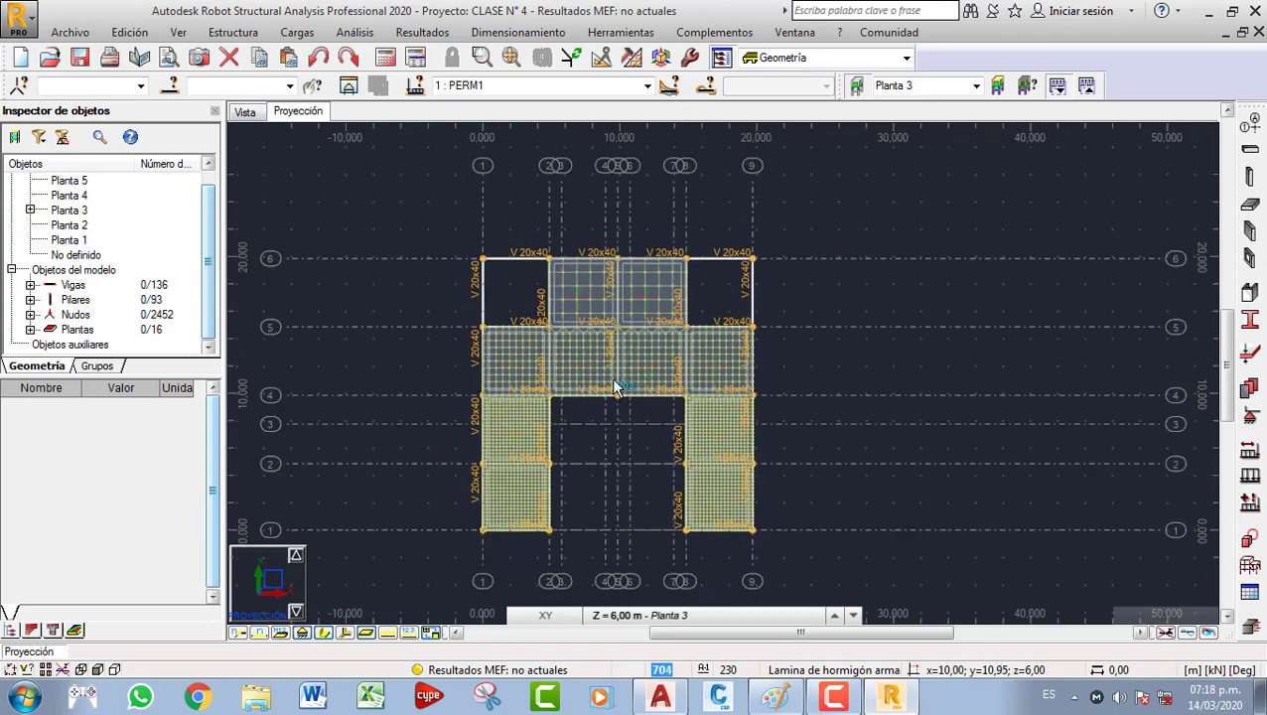
# Open the load case definitions for the structure.
pyautogui.scroll(2, 601, 407)
pyautogui.scroll(4, 447, 448)
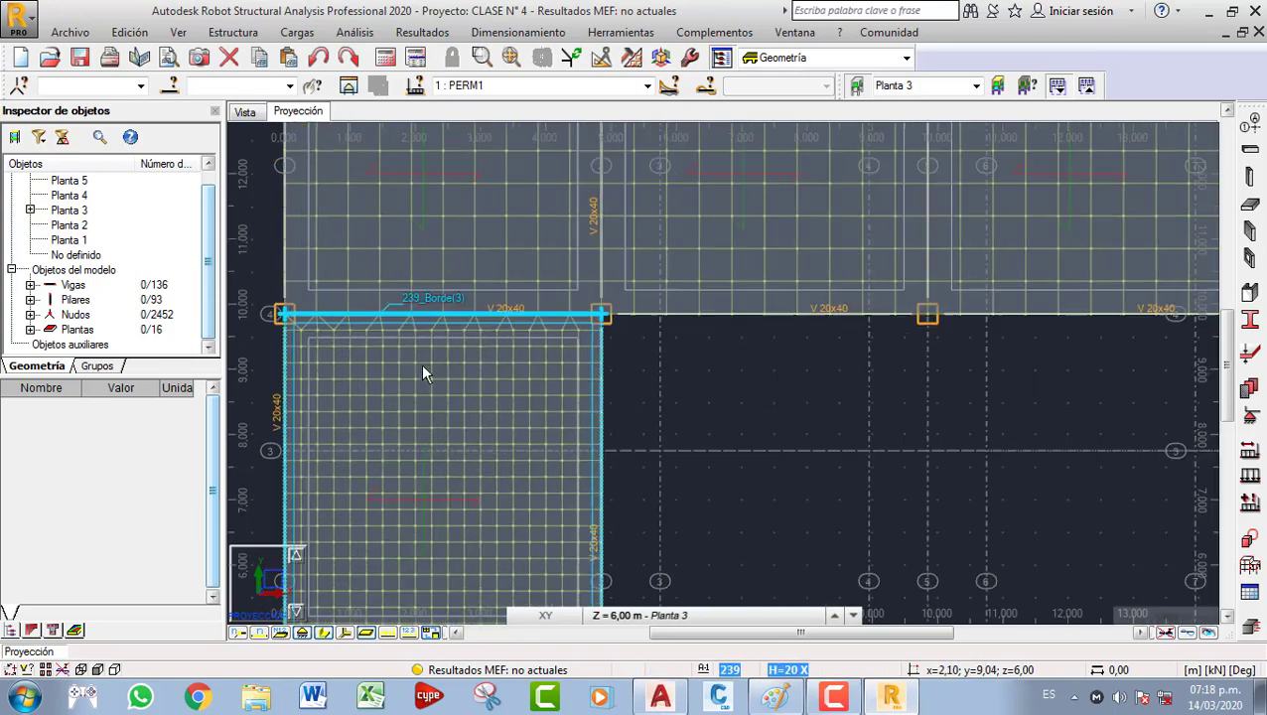
pyautogui.scroll(-3, 429, 364)
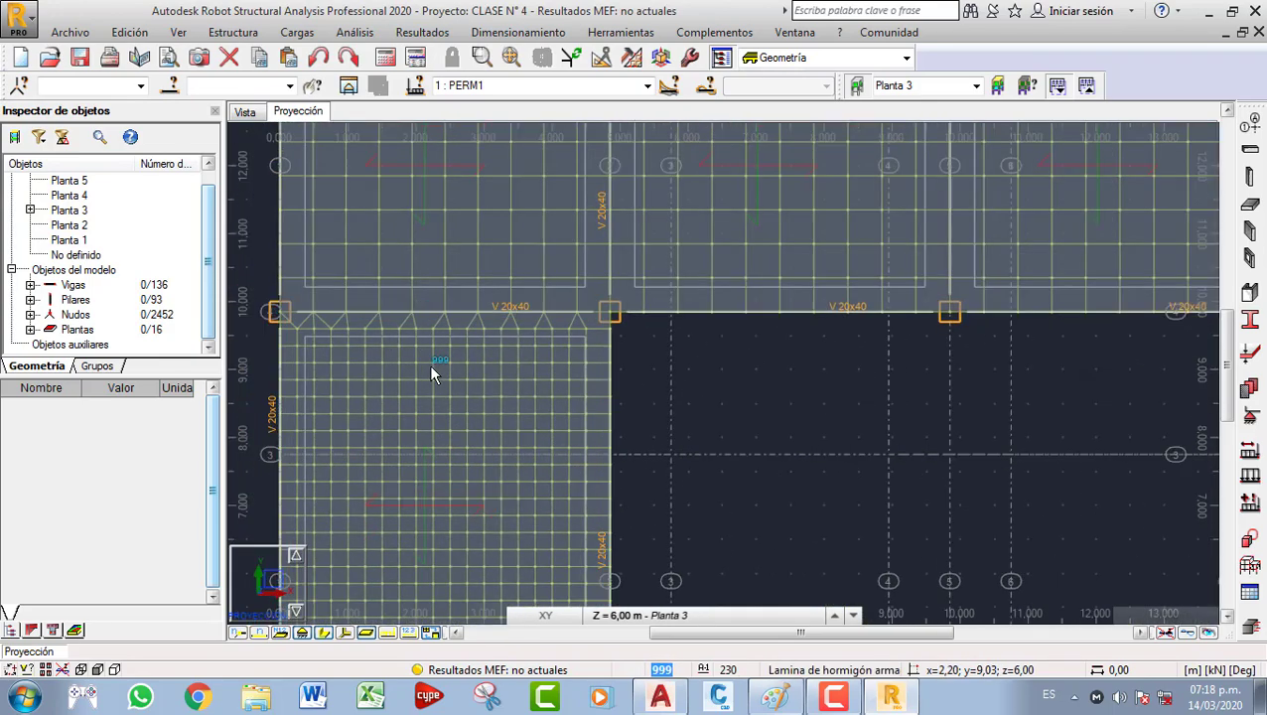
pyautogui.scroll(-4, 477, 336)
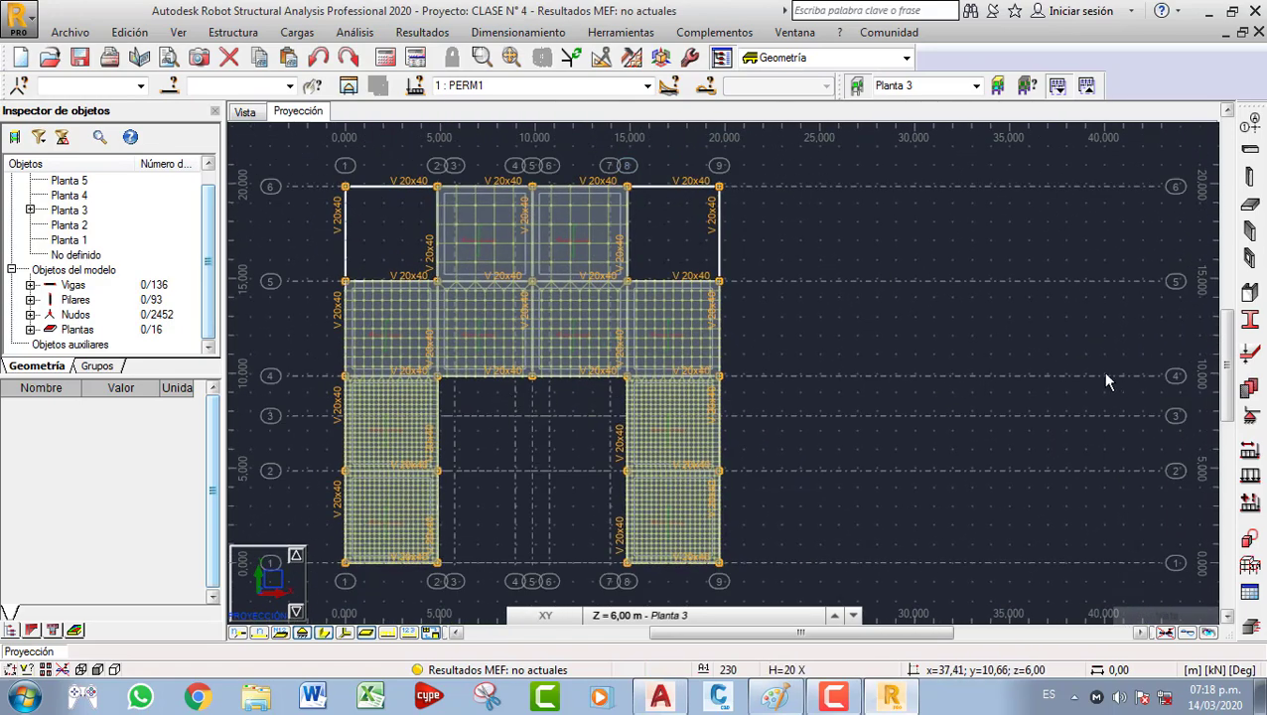
pyautogui.click(1249, 452)
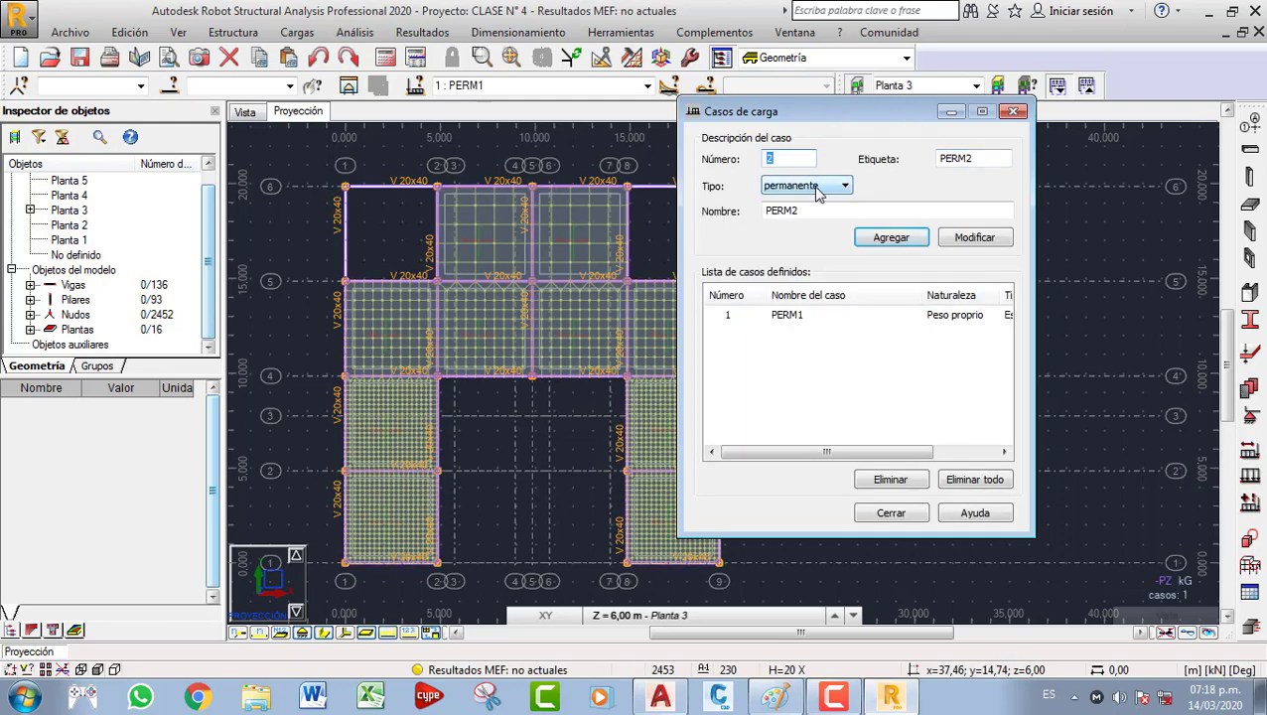
# Try adding a permanent load case named PESO PROPIO with the label PP, and delete that case.
pyautogui.click(817, 186)
pyautogui.click(804, 199)
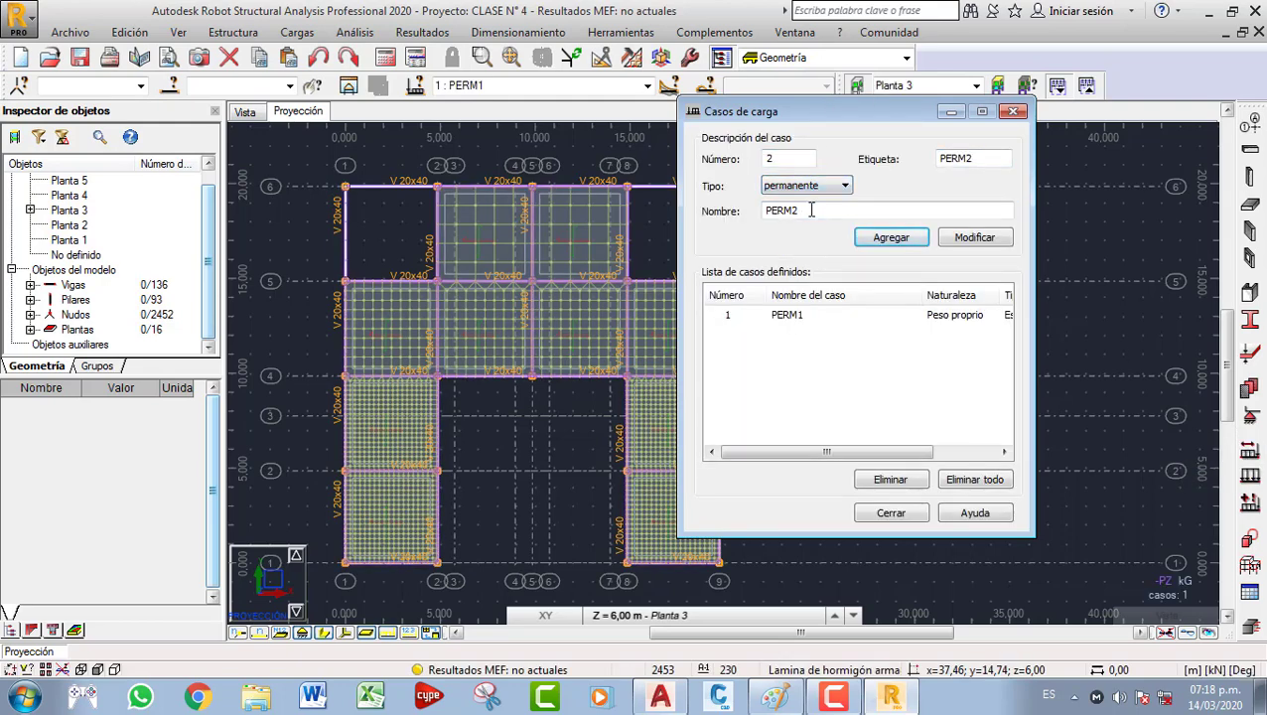
pyautogui.moveTo(811, 209); pyautogui.dragTo(752, 227)
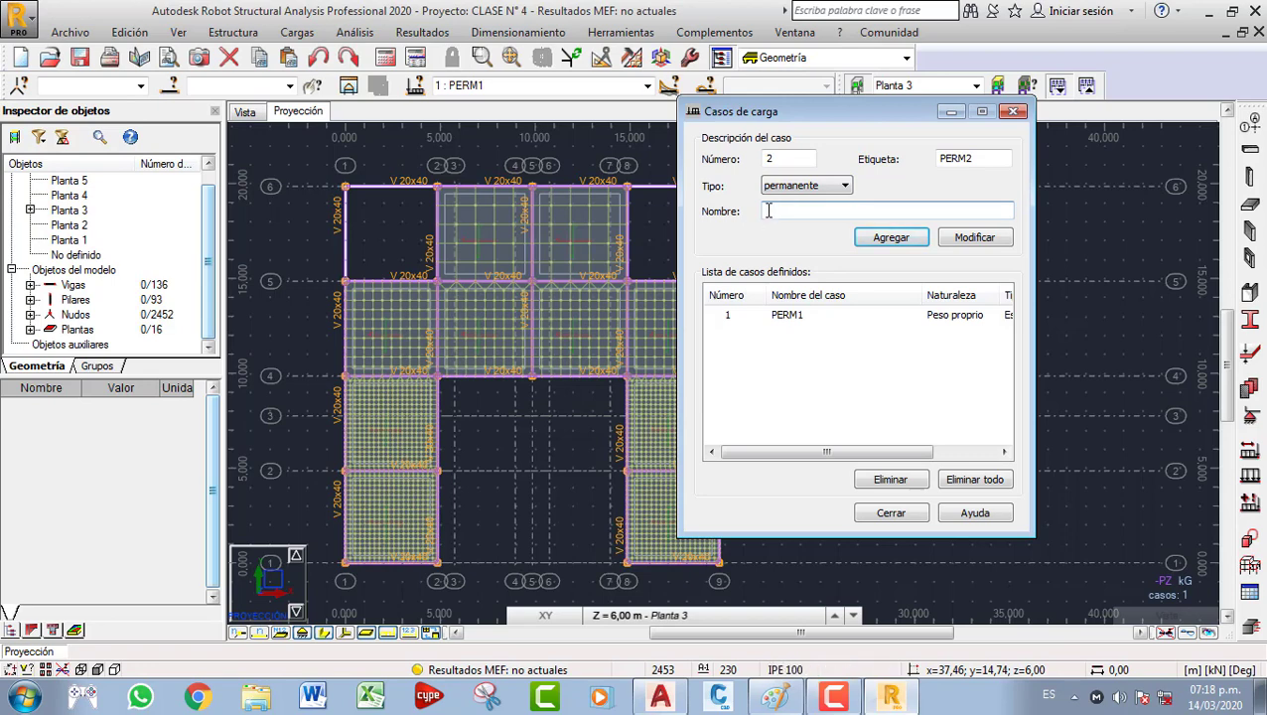
pyautogui.write('PESO PROPIO')
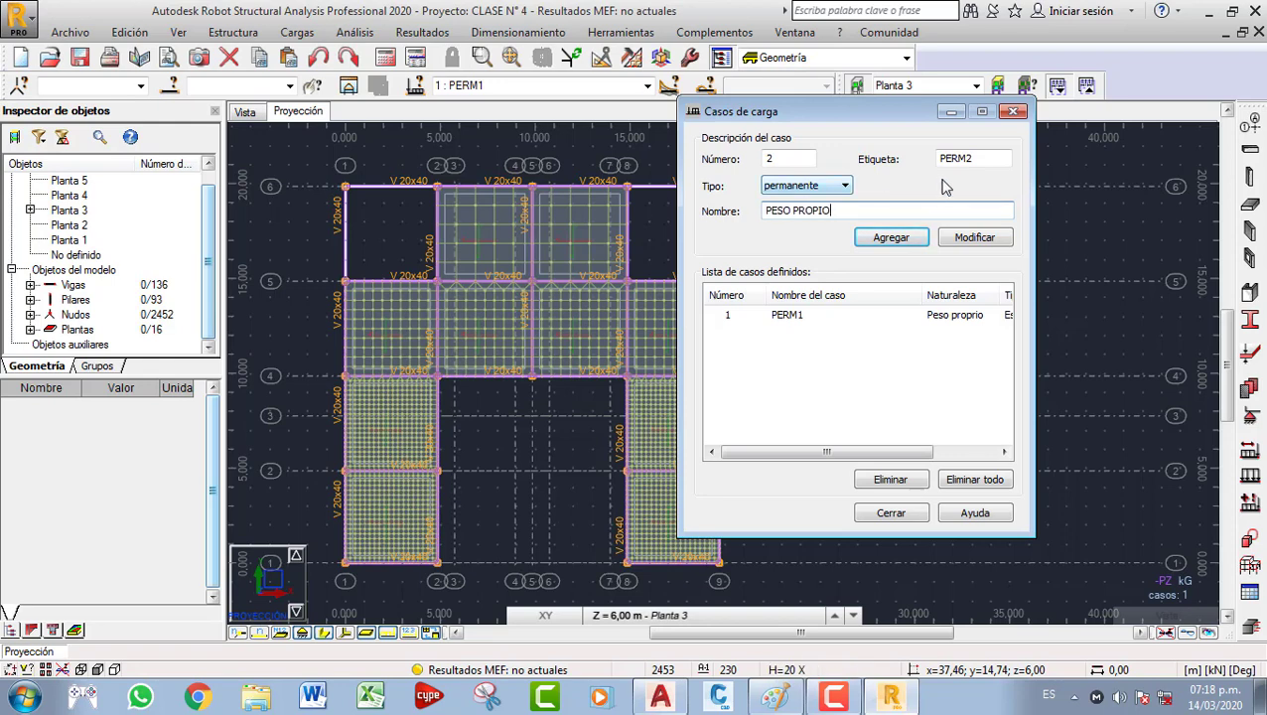
pyautogui.press('Tab')
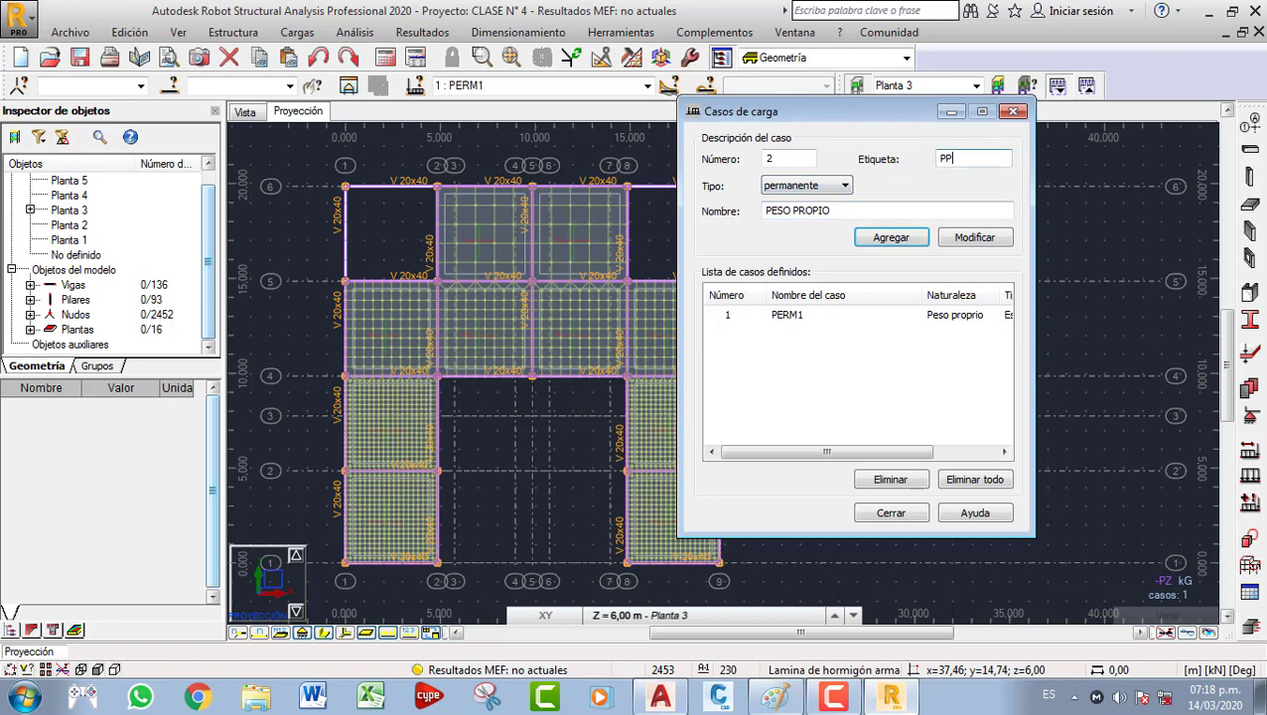
pyautogui.click(890, 239)
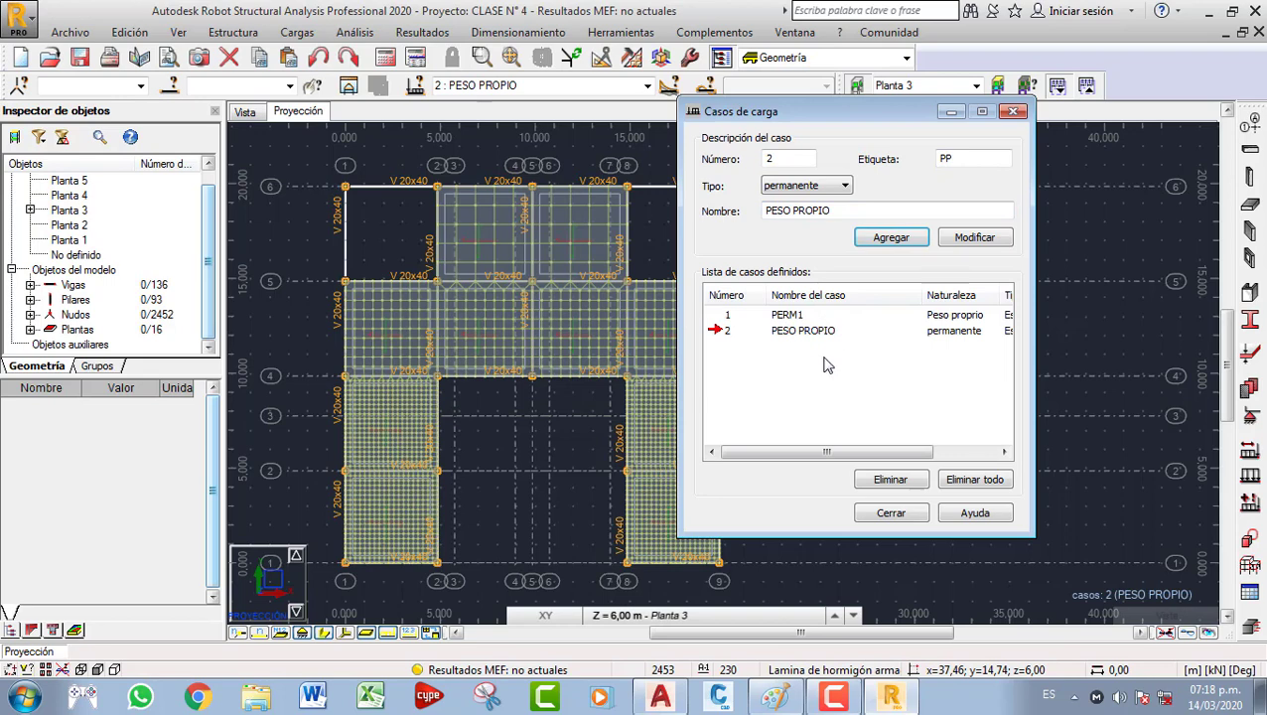
pyautogui.click(891, 480)
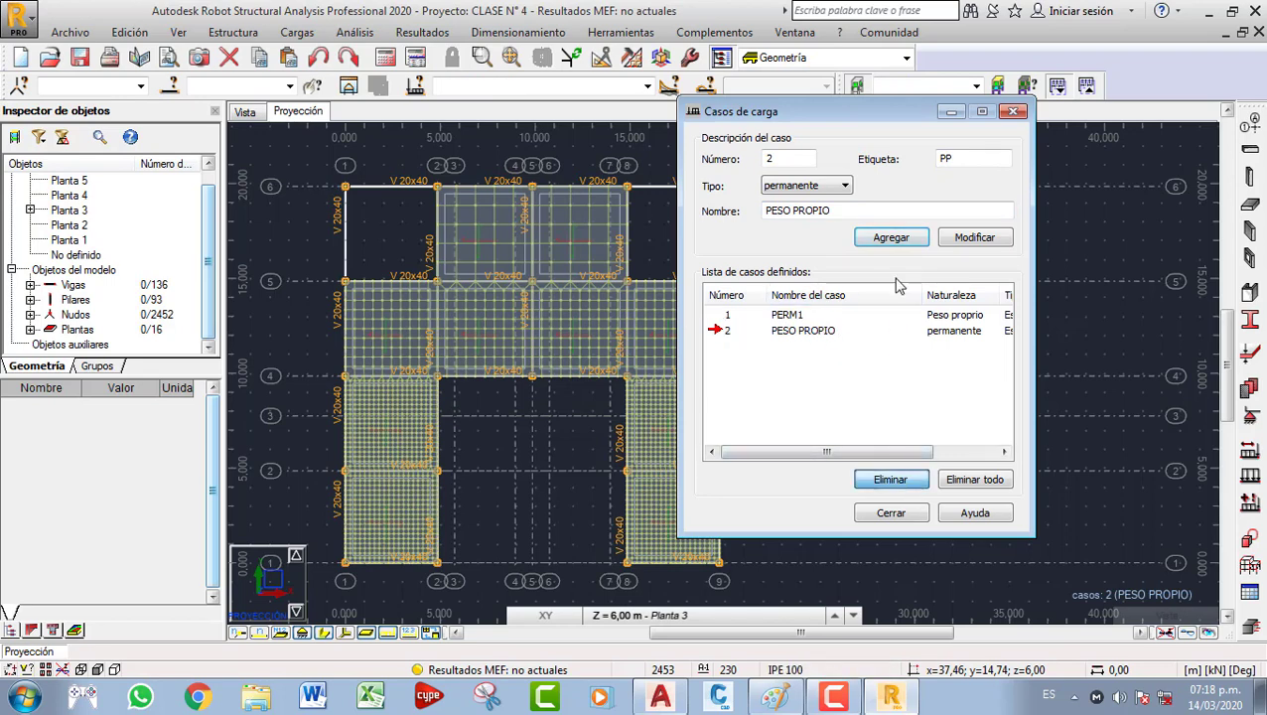
# Add a permanent load case with the name D and the label D, and close the load case definitions.
pyautogui.moveTo(917, 209); pyautogui.dragTo(731, 231)
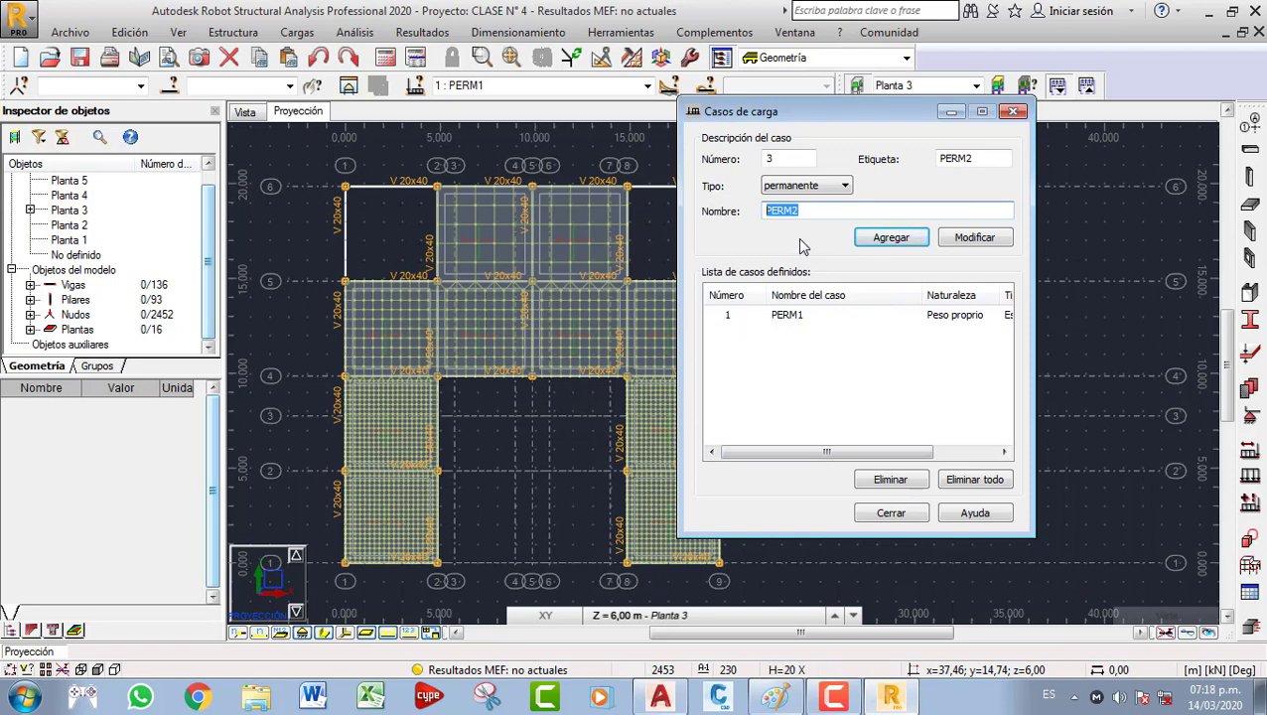
pyautogui.write('D')
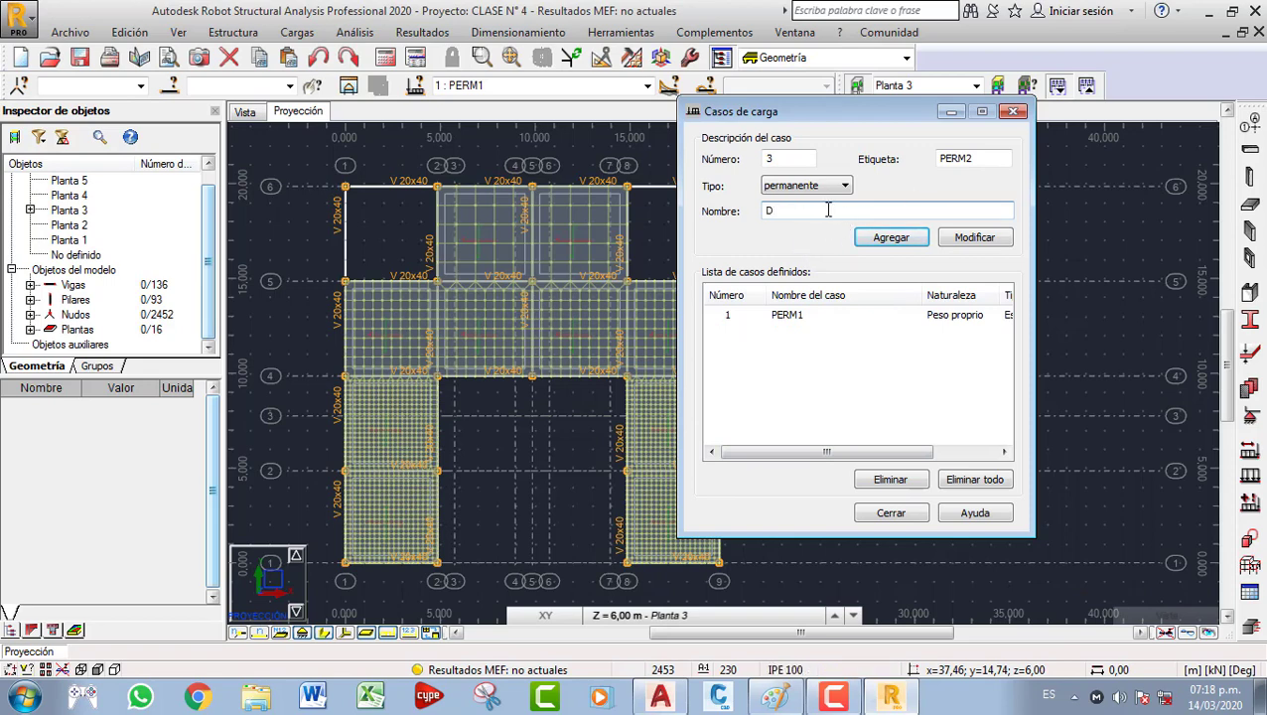
pyautogui.doubleClick(972, 159)
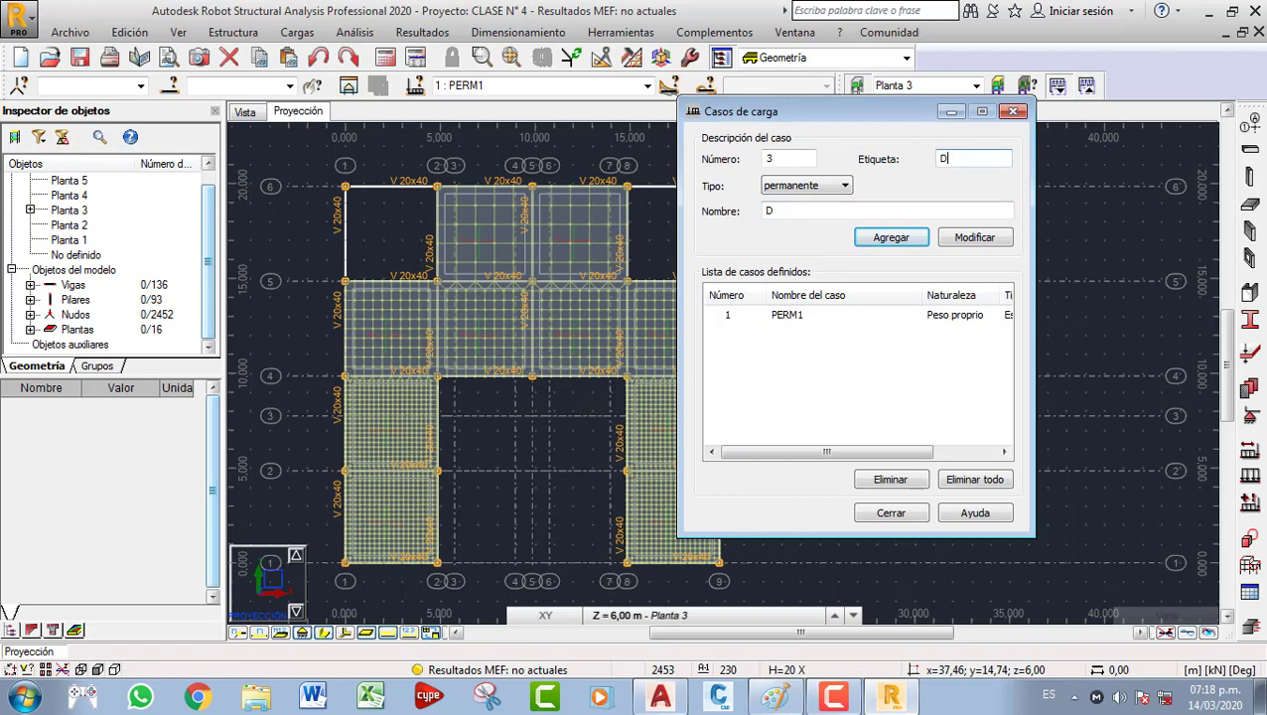
pyautogui.click(797, 213)
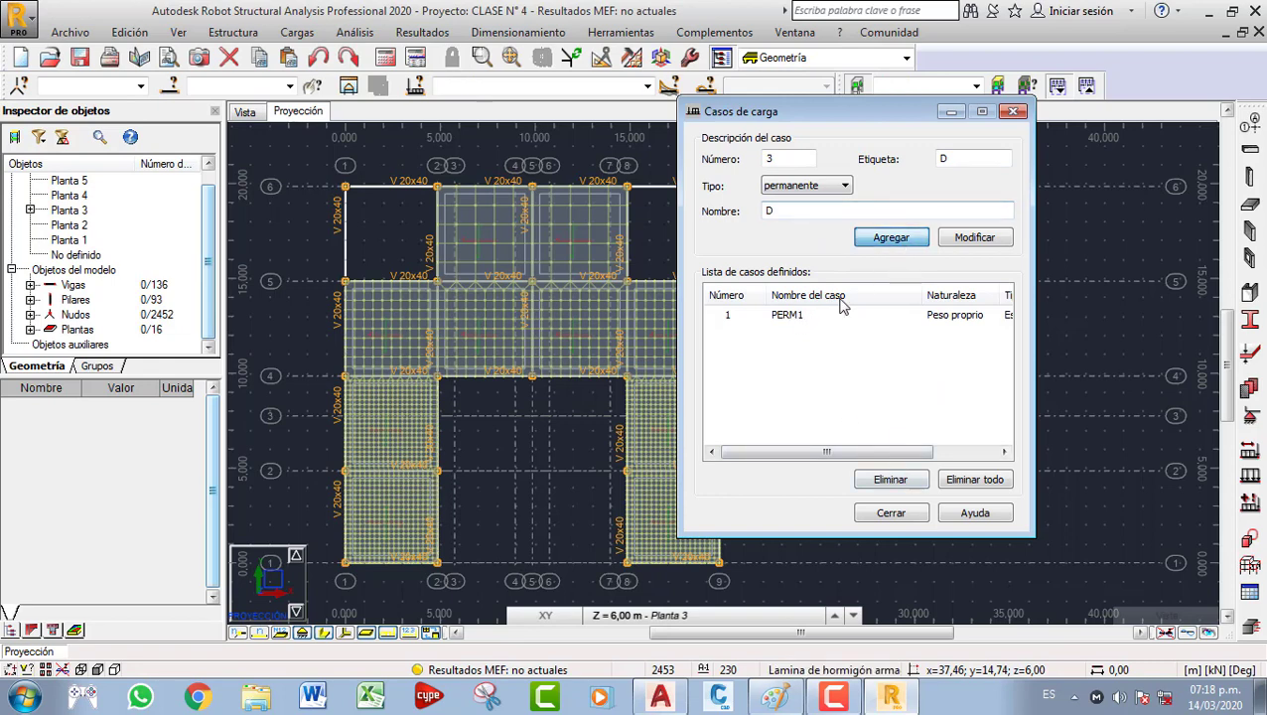
pyautogui.click(889, 238)
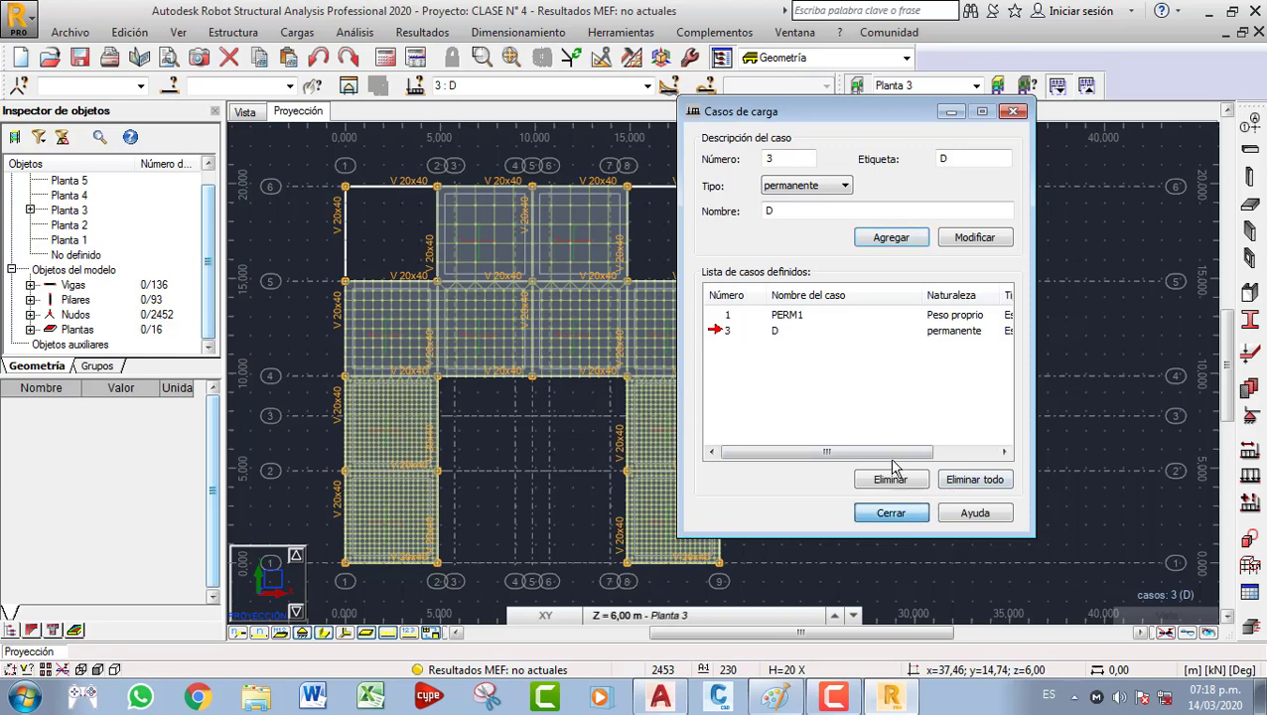
pyautogui.click(893, 516)
# Define a uniform surface load of -1 kPa in global Z for load case D.
pyautogui.click(1251, 479)
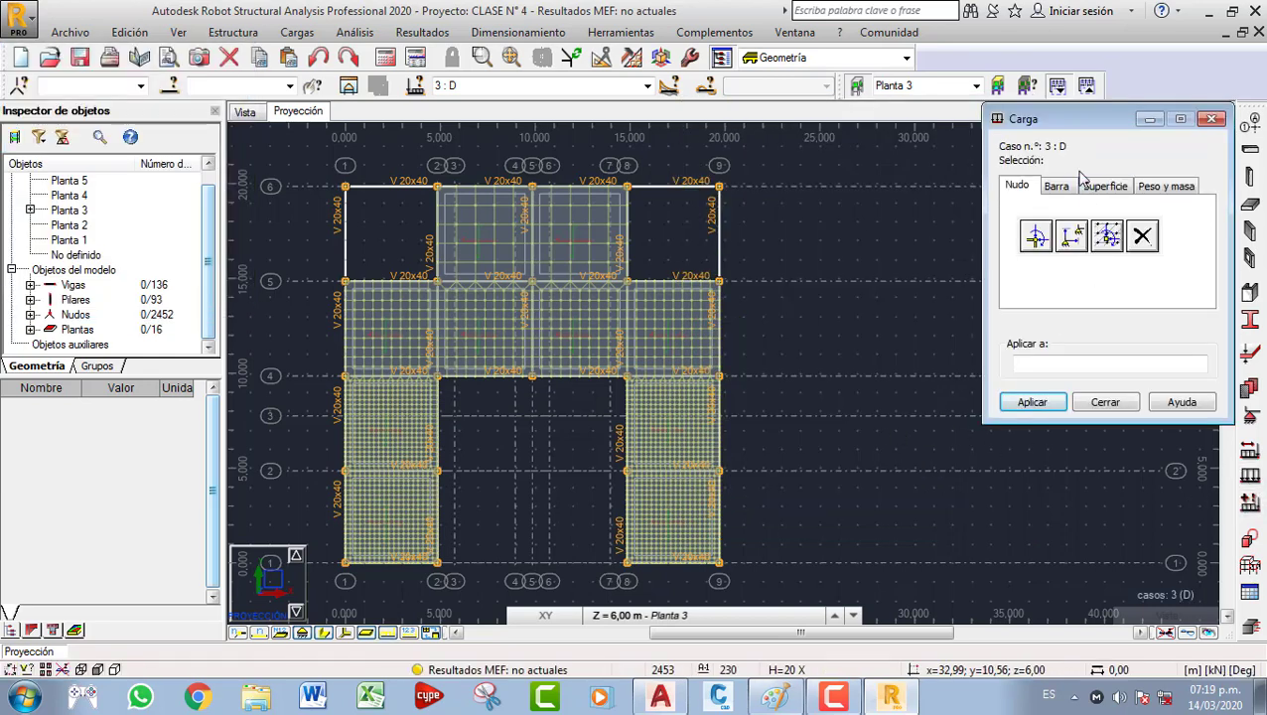
pyautogui.click(1097, 188)
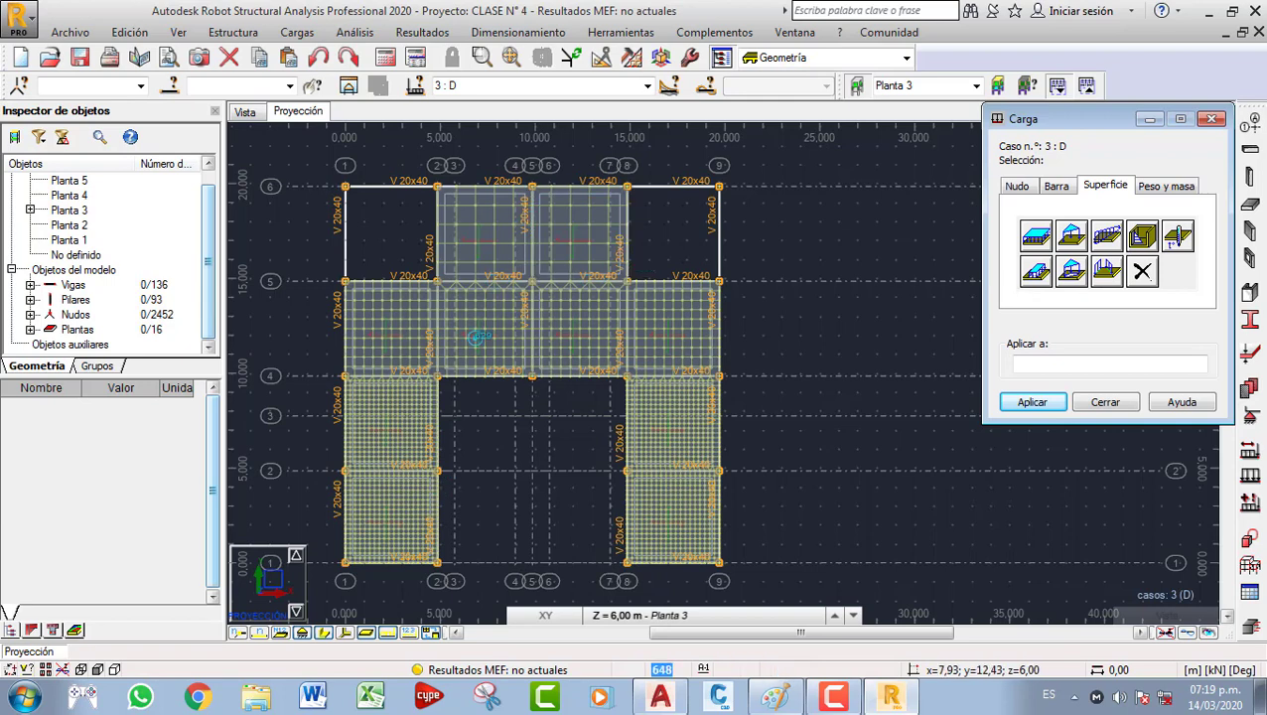
pyautogui.click(1035, 241)
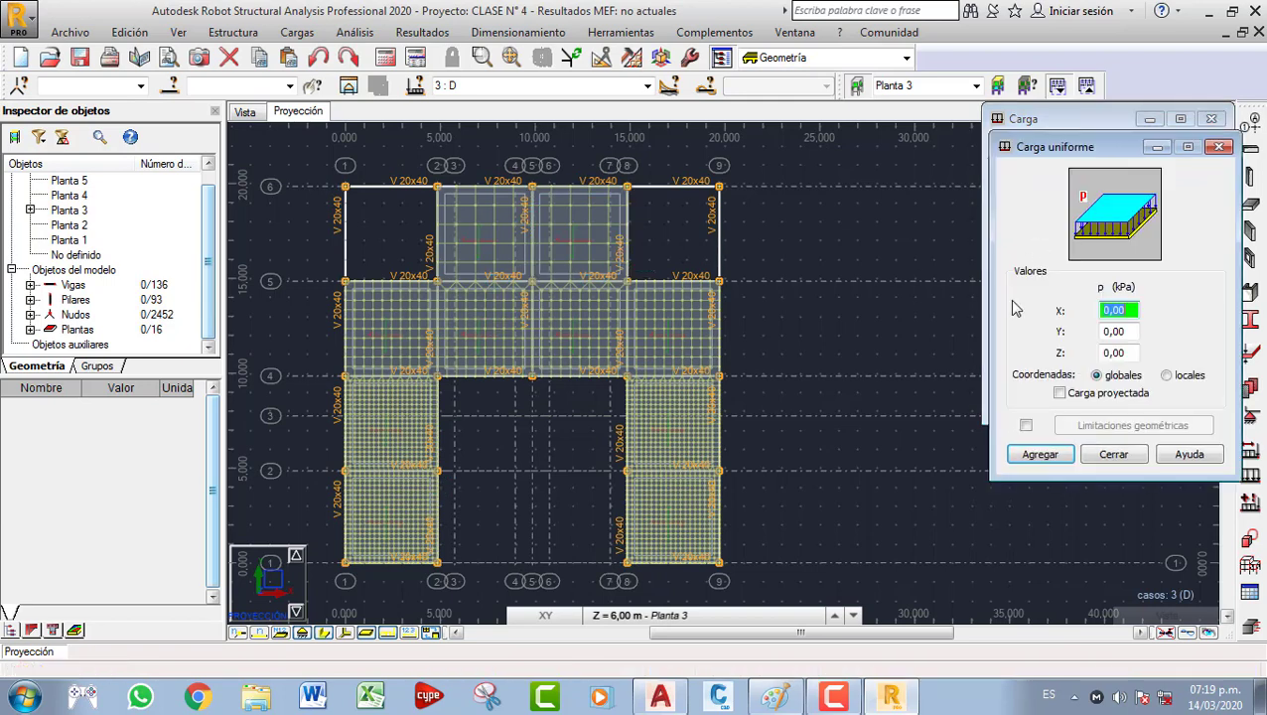
pyautogui.click(1126, 354)
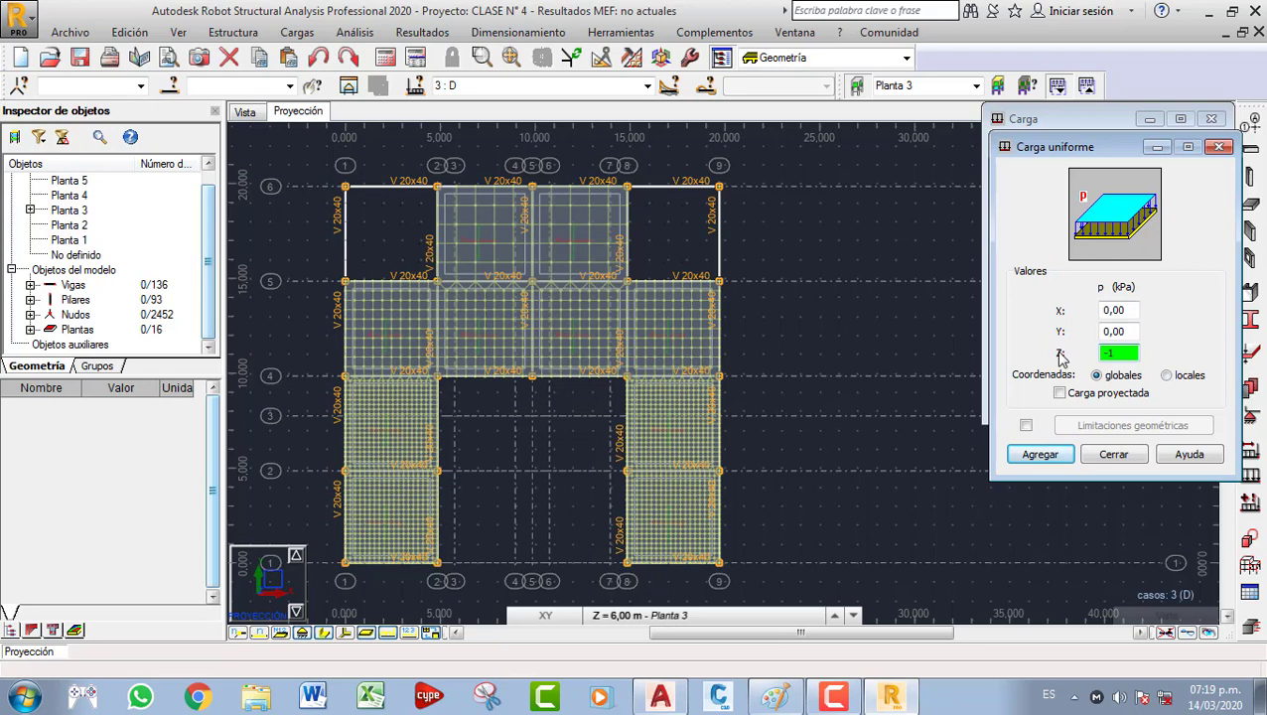
pyautogui.click(1056, 460)
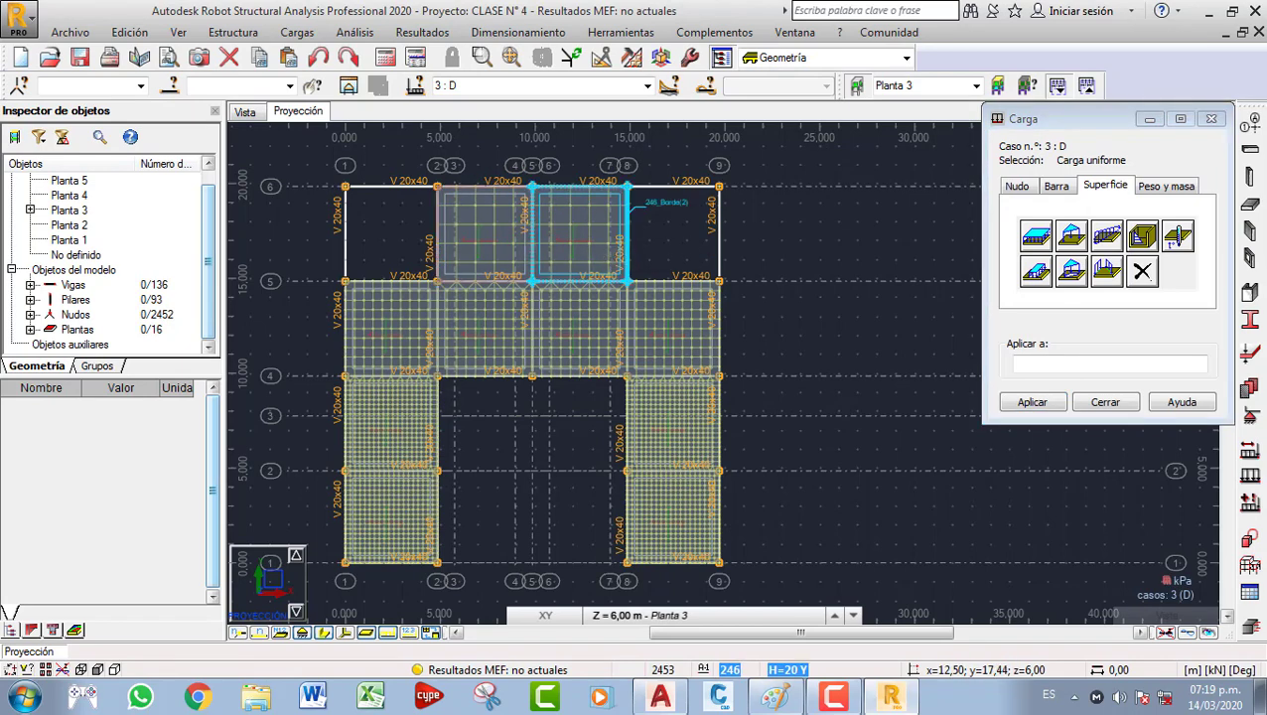
# Apply the uniform load to the two slabs between axes 5 and 6 and the four slabs between axes 4 and 5.
pyautogui.scroll(2, 401, 318)
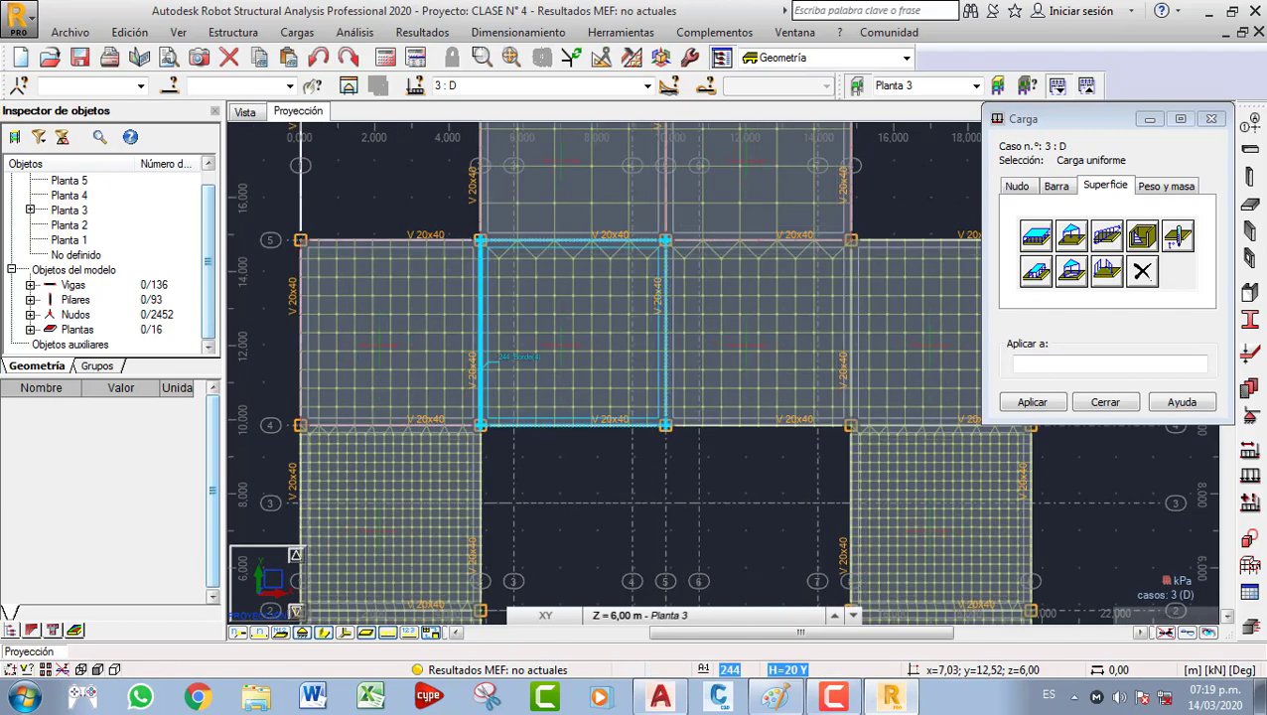
pyautogui.scroll(2, 573, 319)
pyautogui.scroll(1, 571, 325)
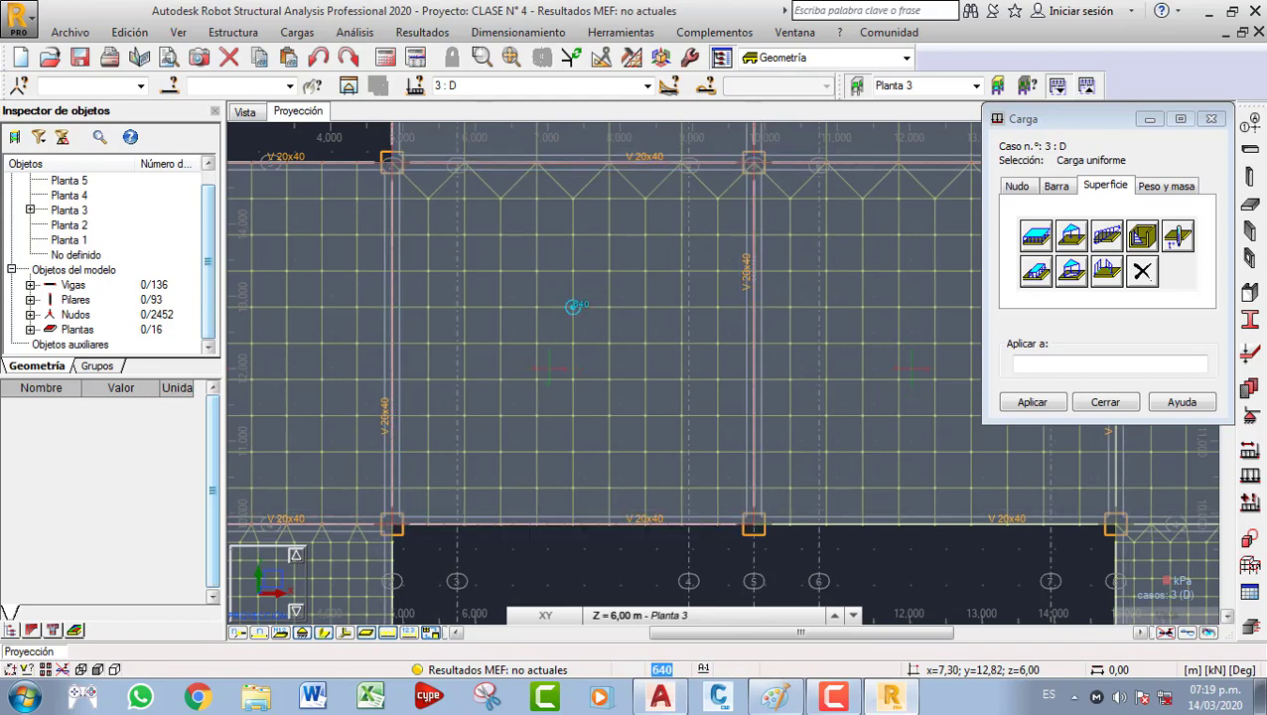
pyautogui.scroll(-2, 613, 340)
pyautogui.moveTo(613, 339); pyautogui.dragTo(443, 341, button='middle')
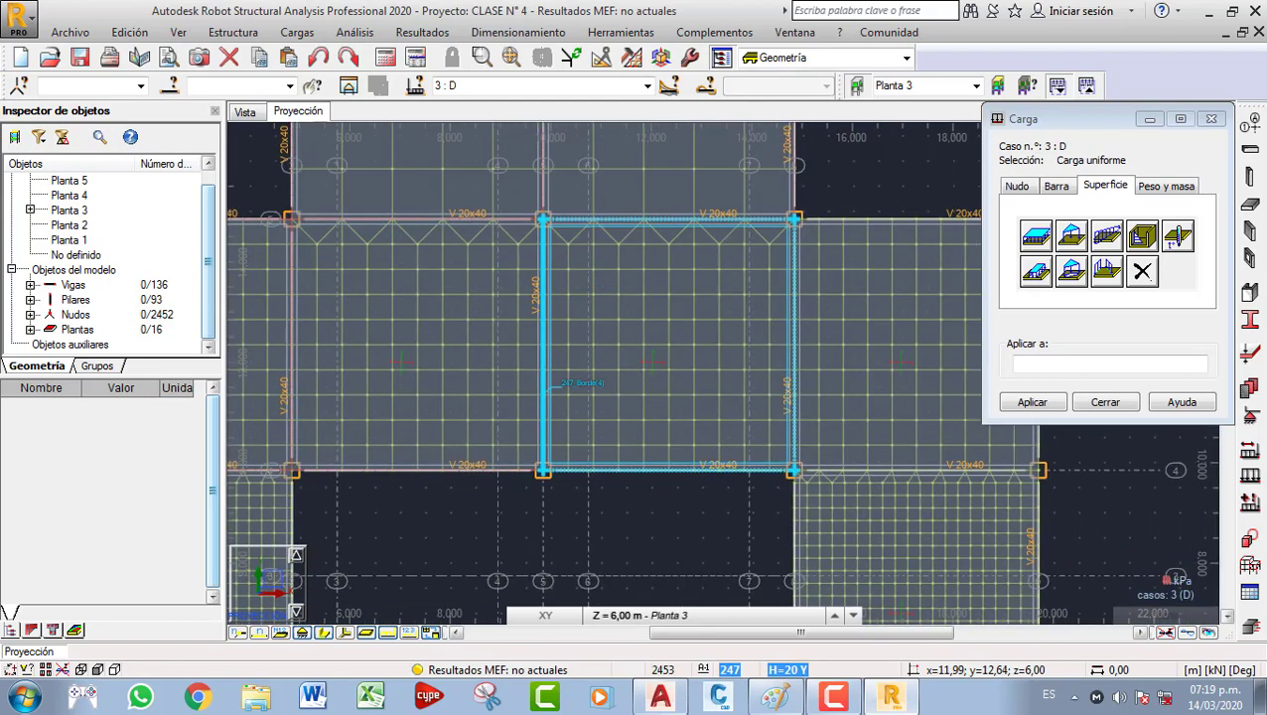
pyautogui.moveTo(707, 340)
pyautogui.mouseDown(button='middle')
pyautogui.moveTo(502, 339)
pyautogui.moveTo(713, 344)
pyautogui.mouseUp(button='middle')
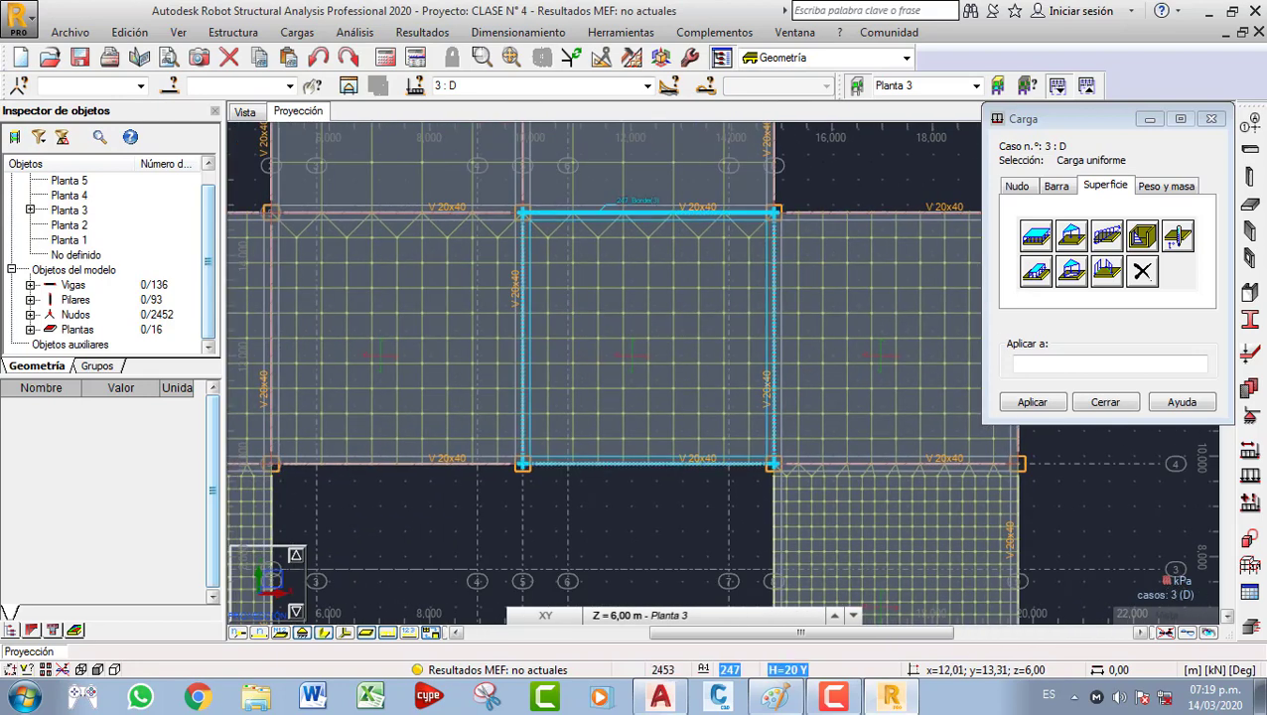
# Apply the uniform load to slabs 238, 239, 241 and 242 between axes 1 and 4, and close the load definition.
pyautogui.scroll(-1, 585, 368)
pyautogui.scroll(3, 537, 372)
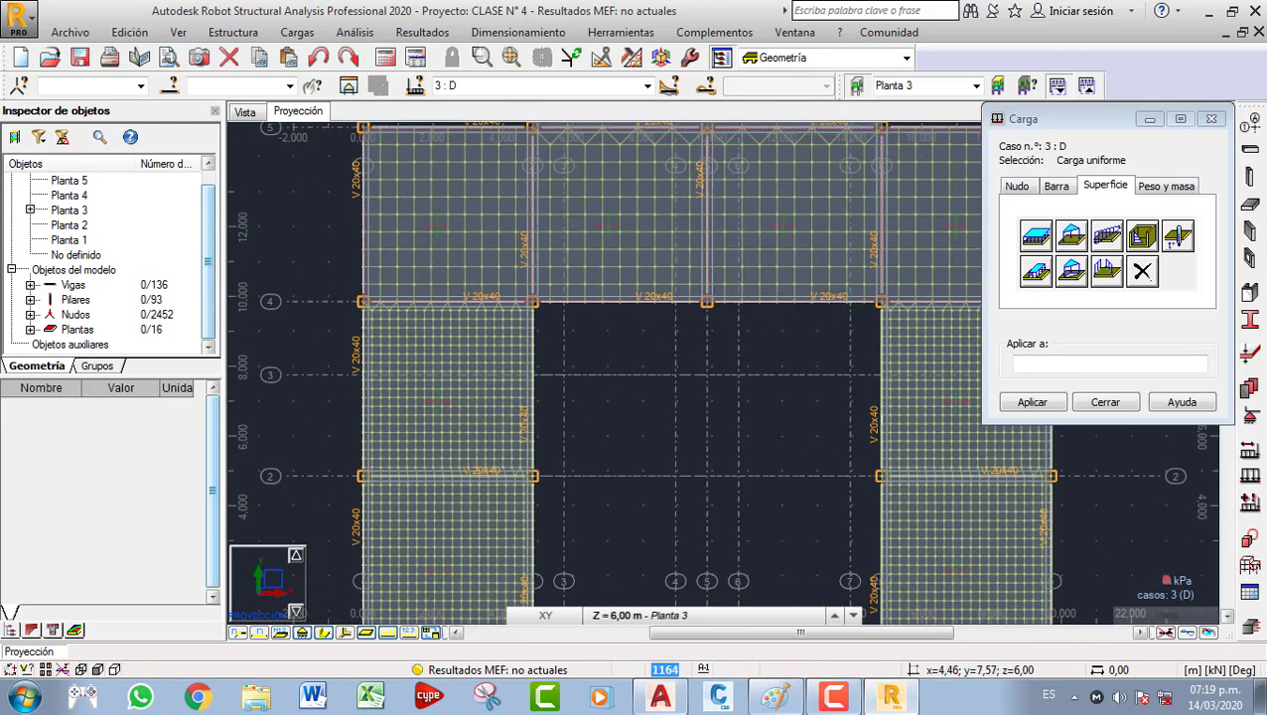
pyautogui.scroll(-2, 446, 451)
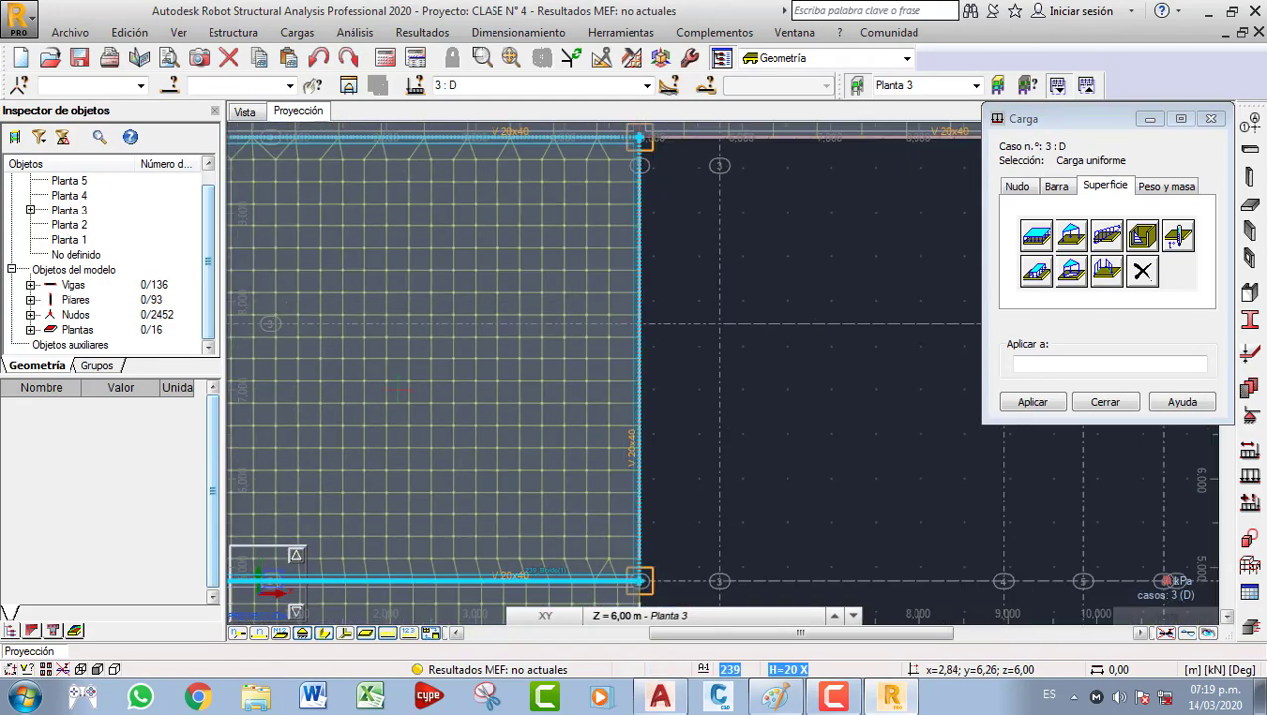
pyautogui.moveTo(447, 454); pyautogui.dragTo(508, 187, button='middle')
pyautogui.scroll(2, 478, 405)
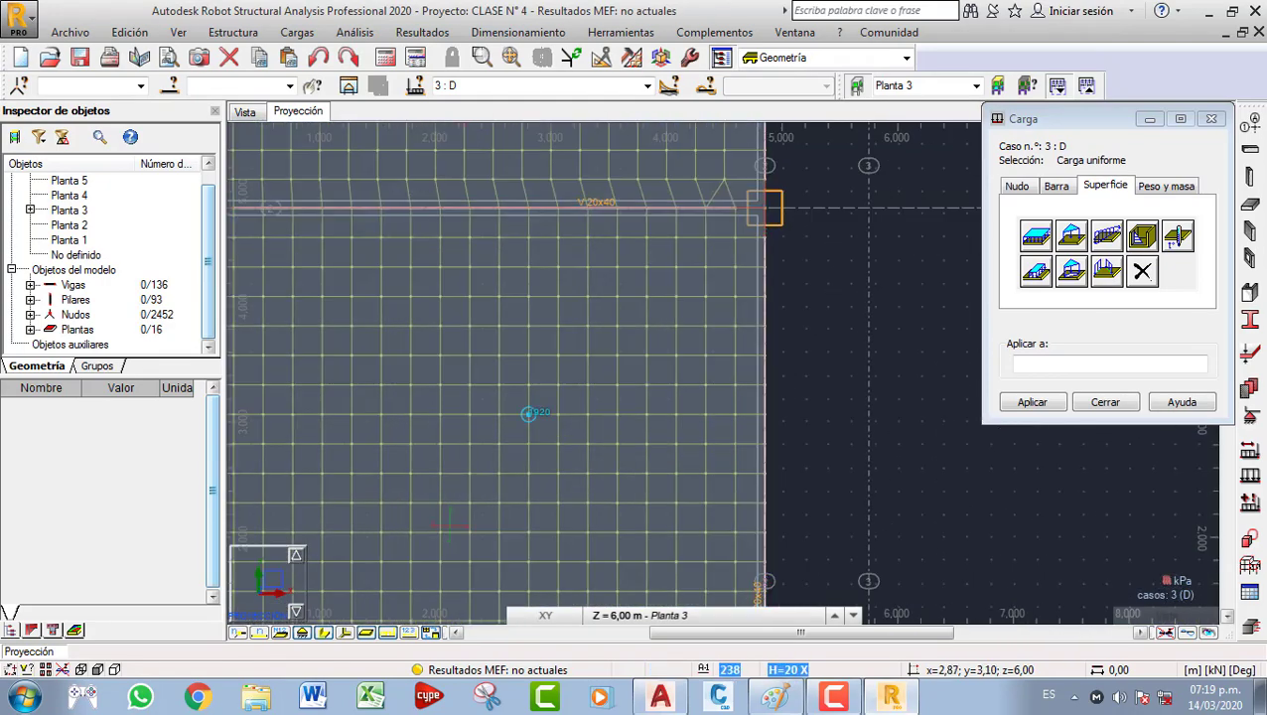
pyautogui.scroll(-5, 560, 408)
pyautogui.moveTo(551, 409); pyautogui.dragTo(253, 394, button='middle')
pyautogui.moveTo(705, 399); pyautogui.dragTo(488, 419, button='middle')
pyautogui.scroll(4, 716, 438)
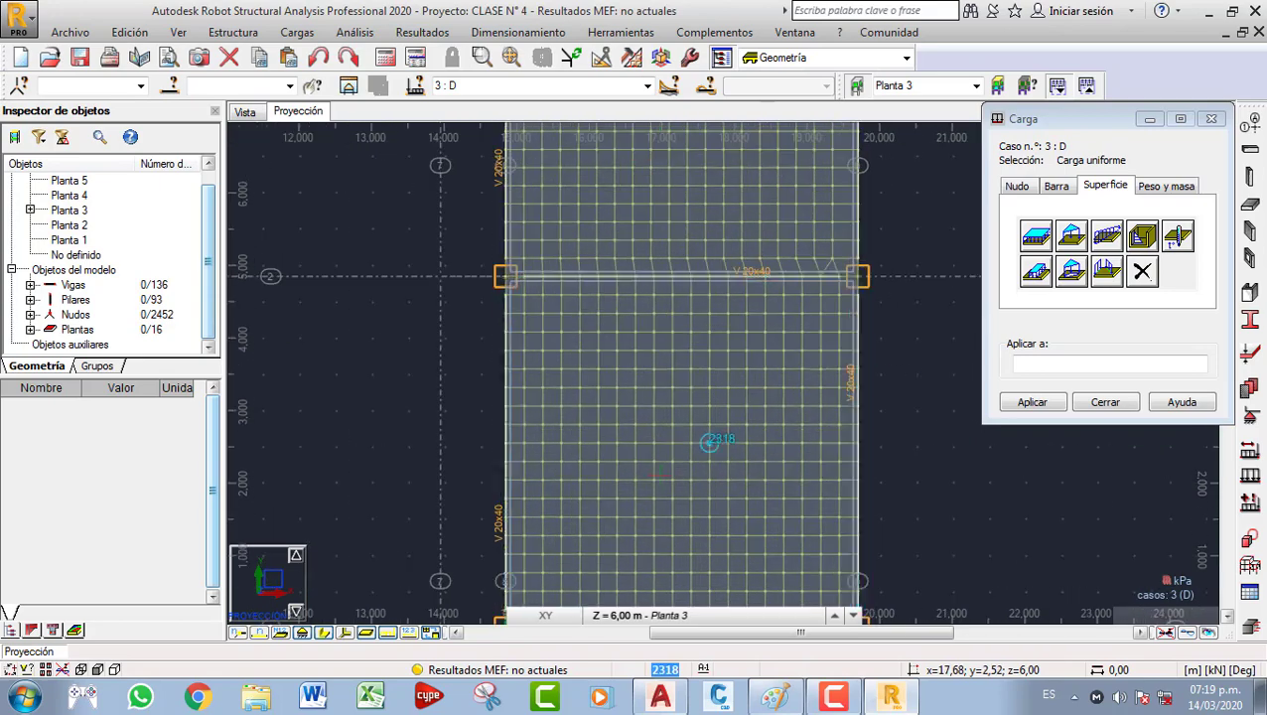
pyautogui.scroll(-2, 650, 389)
pyautogui.moveTo(650, 389); pyautogui.dragTo(622, 601, button='middle')
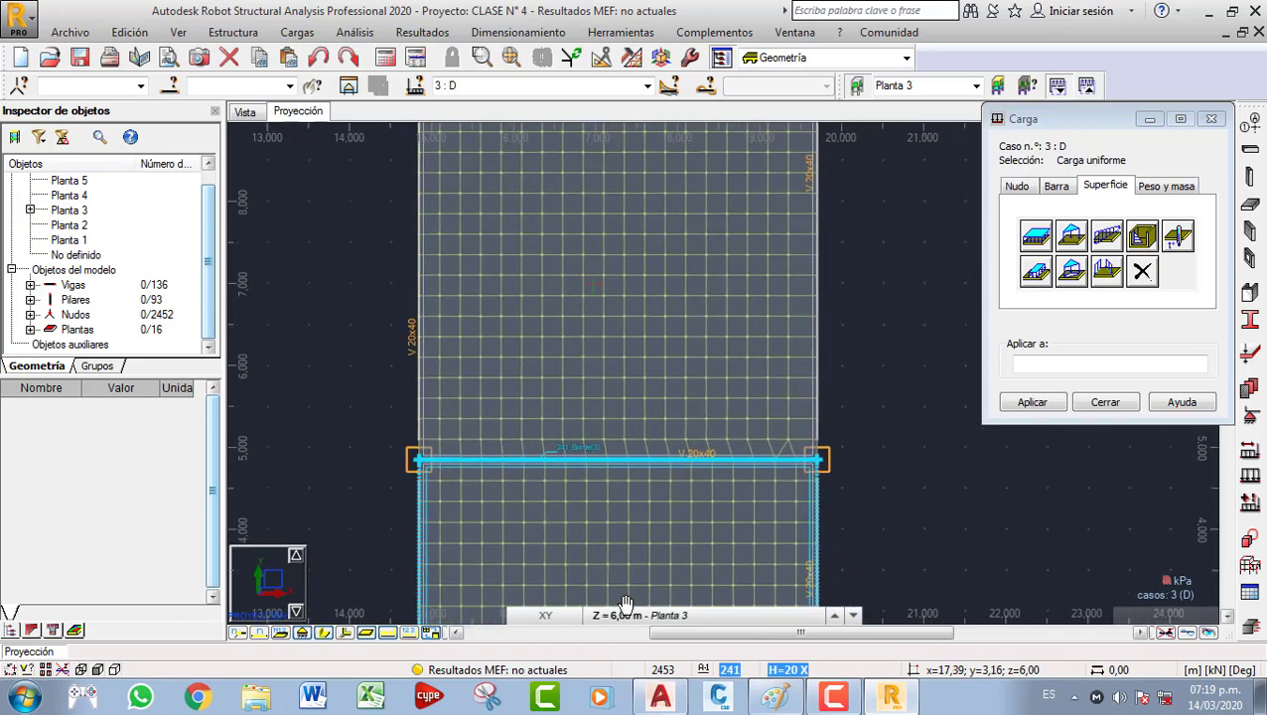
pyautogui.scroll(2, 627, 345)
pyautogui.scroll(-7, 630, 345)
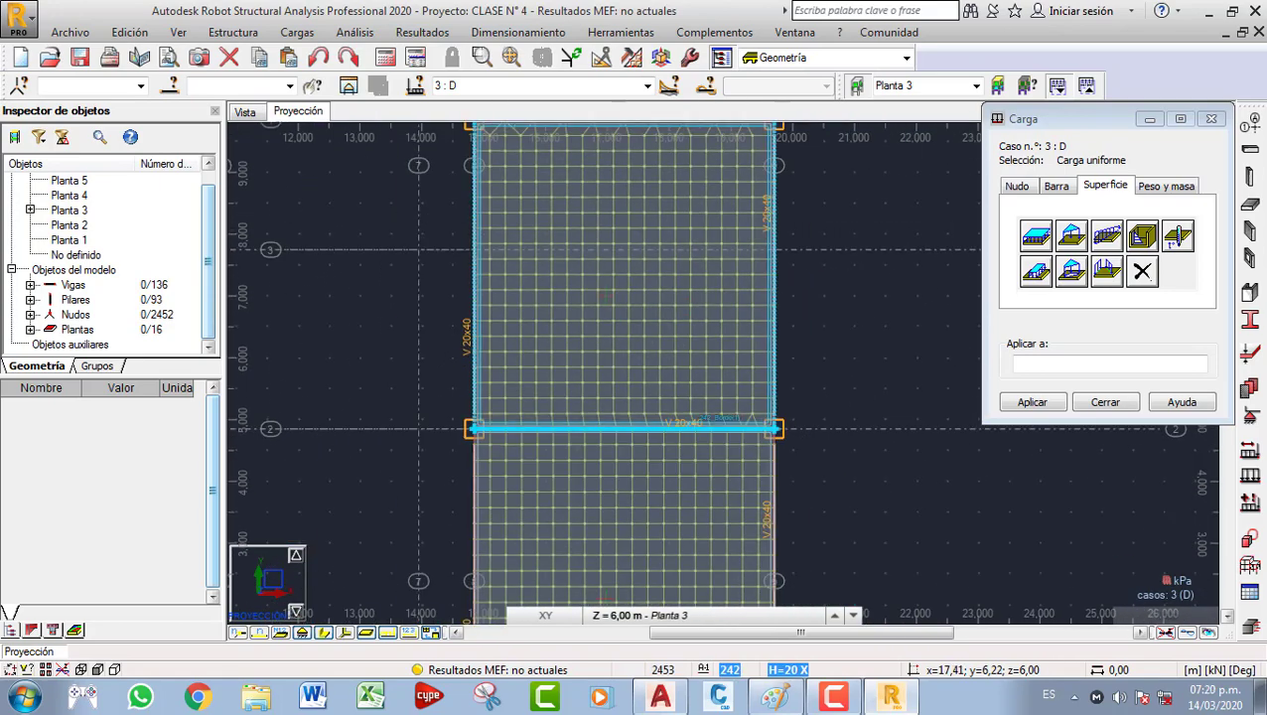
pyautogui.click(1092, 405)
# Show Planta 3 in the 3D view and turn on the load symbols with their value annotations.
pyautogui.scroll(-2, 844, 411)
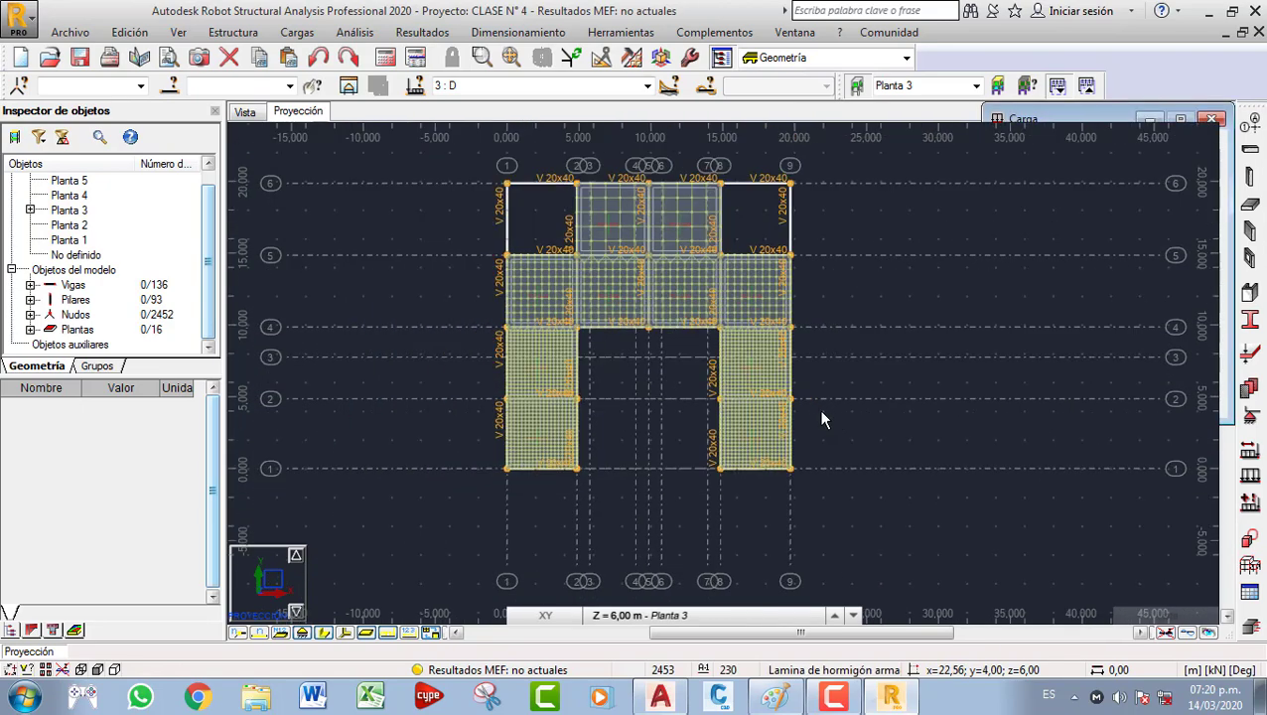
pyautogui.click(246, 113)
pyautogui.moveTo(602, 362); pyautogui.dragTo(492, 319, button='middle')
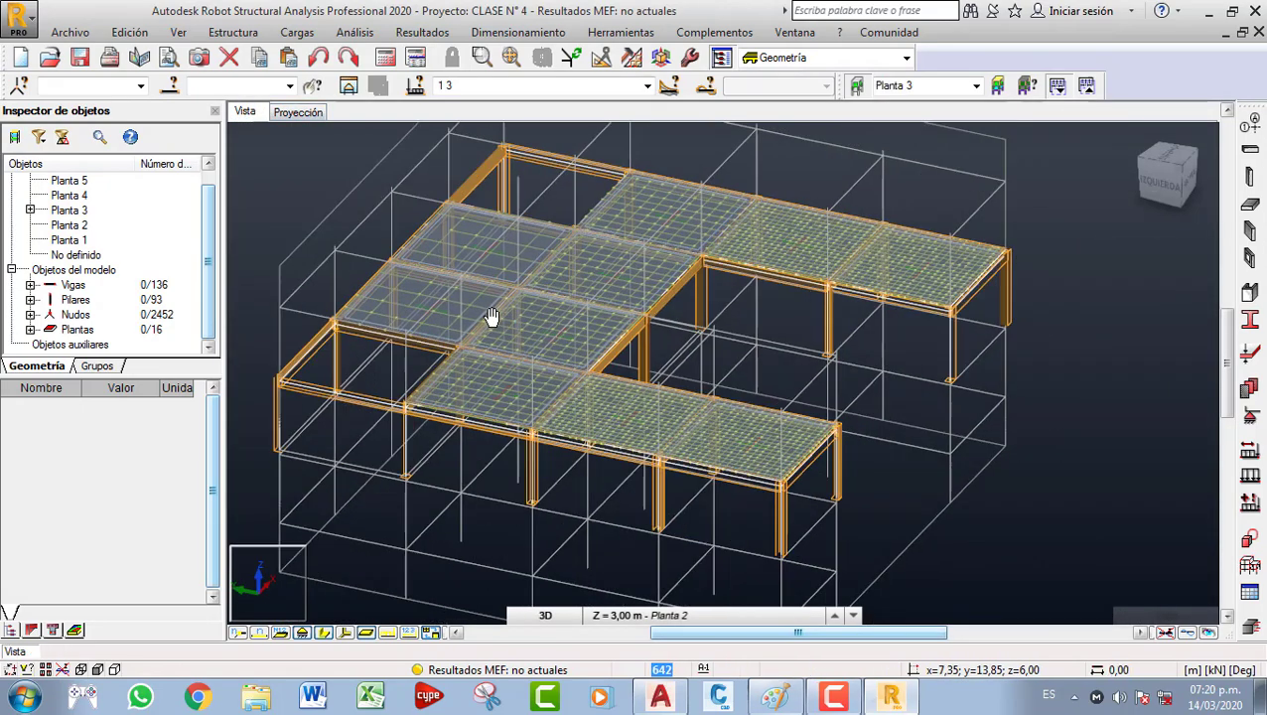
pyautogui.click(388, 638)
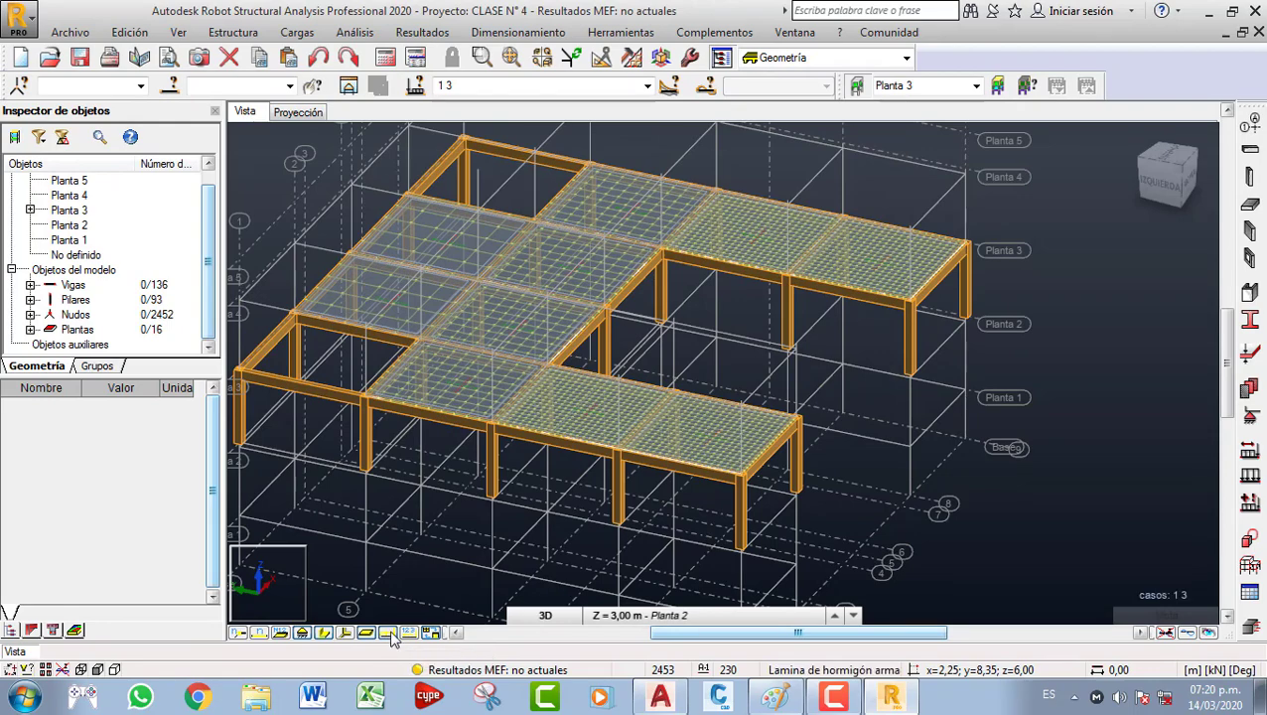
pyautogui.scroll(3, 509, 481)
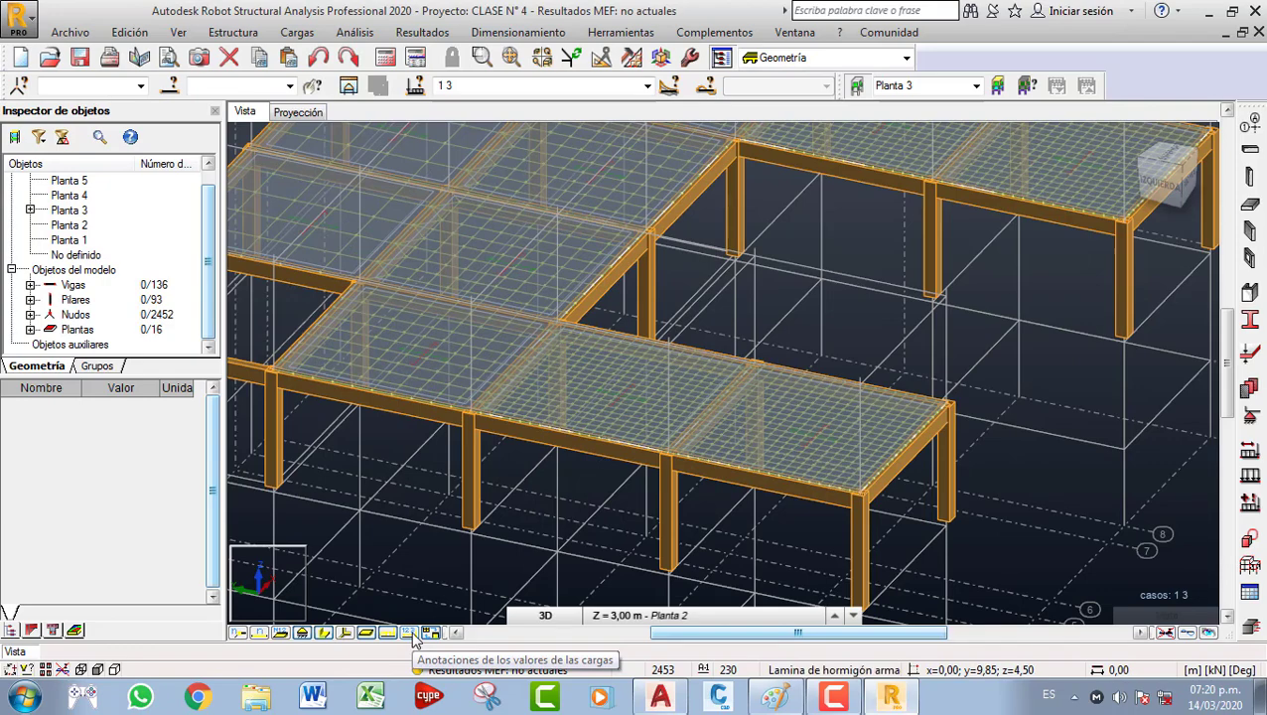
pyautogui.scroll(2, 332, 387)
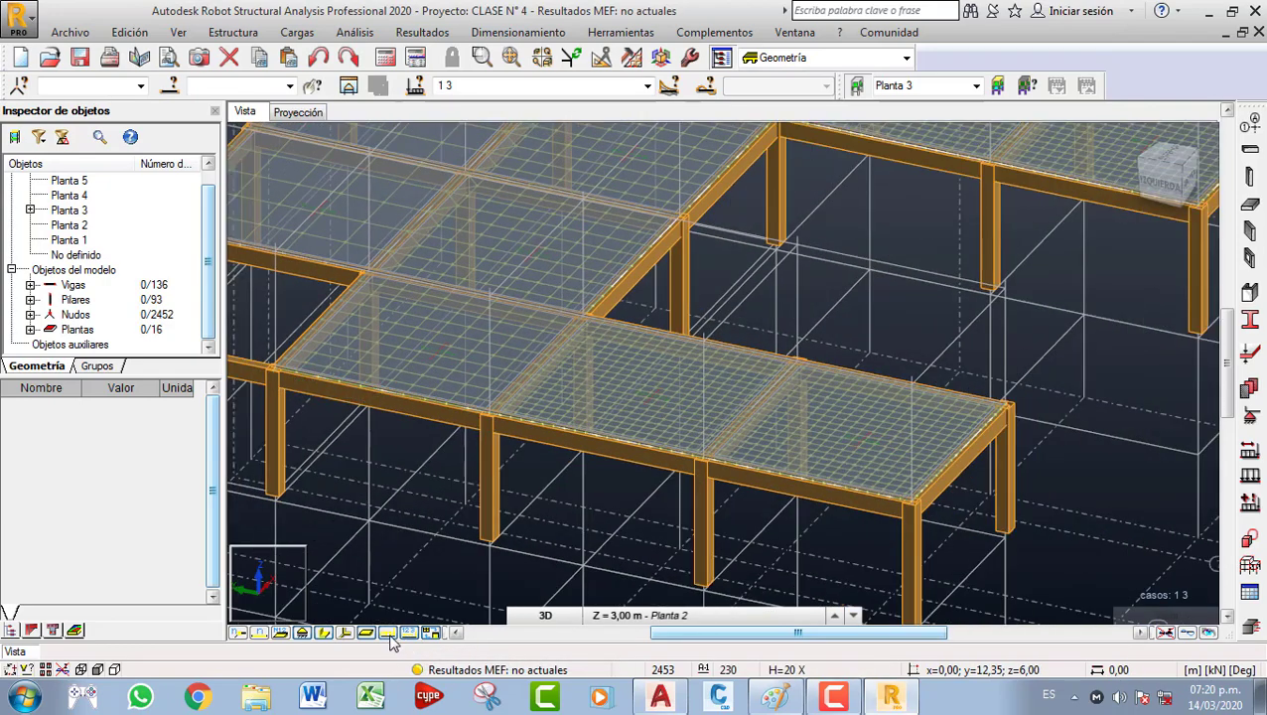
# Display only the loads of case 3 : D on the slabs in the 3D view.
pyautogui.click(647, 86)
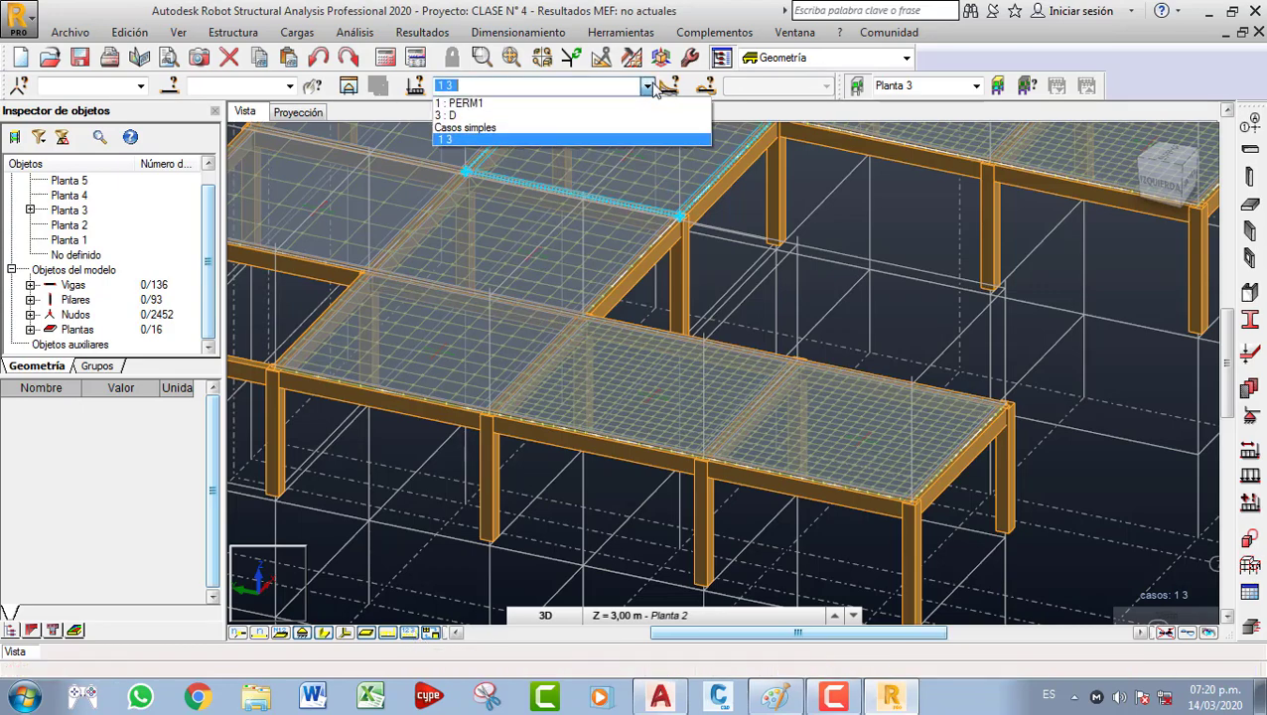
pyautogui.click(474, 117)
pyautogui.scroll(-1, 467, 298)
pyautogui.moveTo(467, 298); pyautogui.dragTo(523, 347, button='middle')
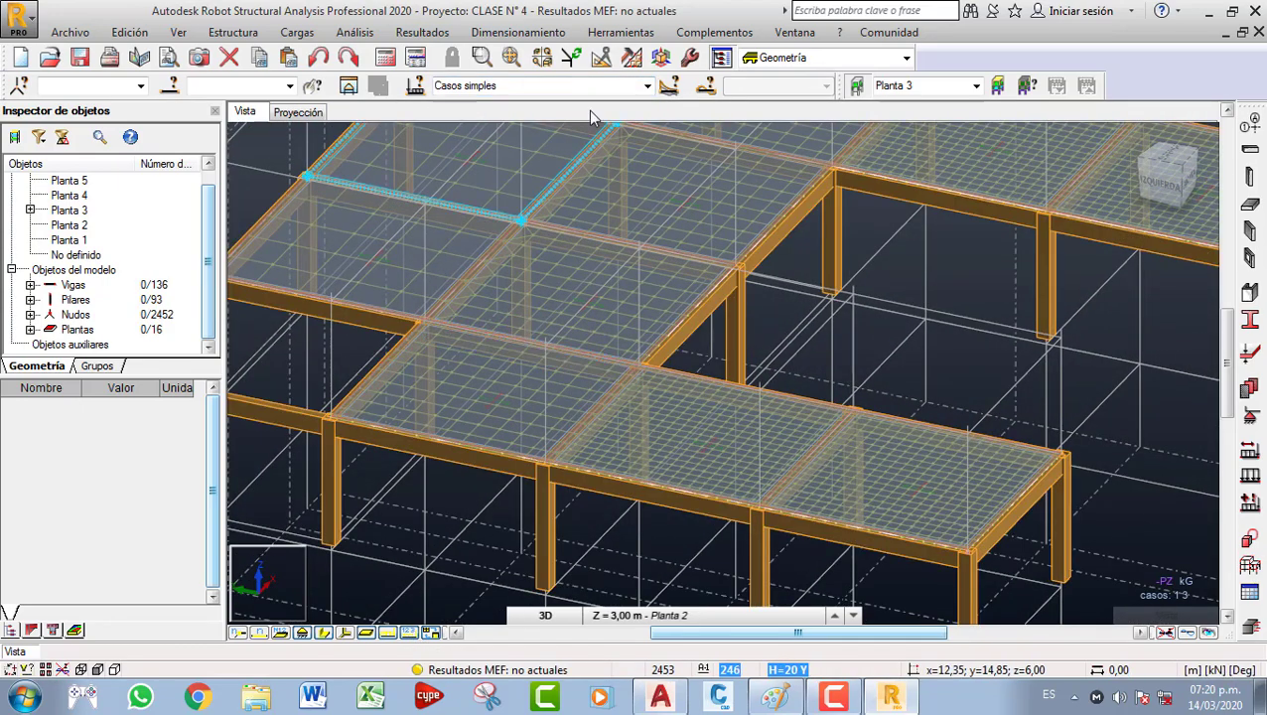
pyautogui.click(648, 85)
pyautogui.click(563, 109)
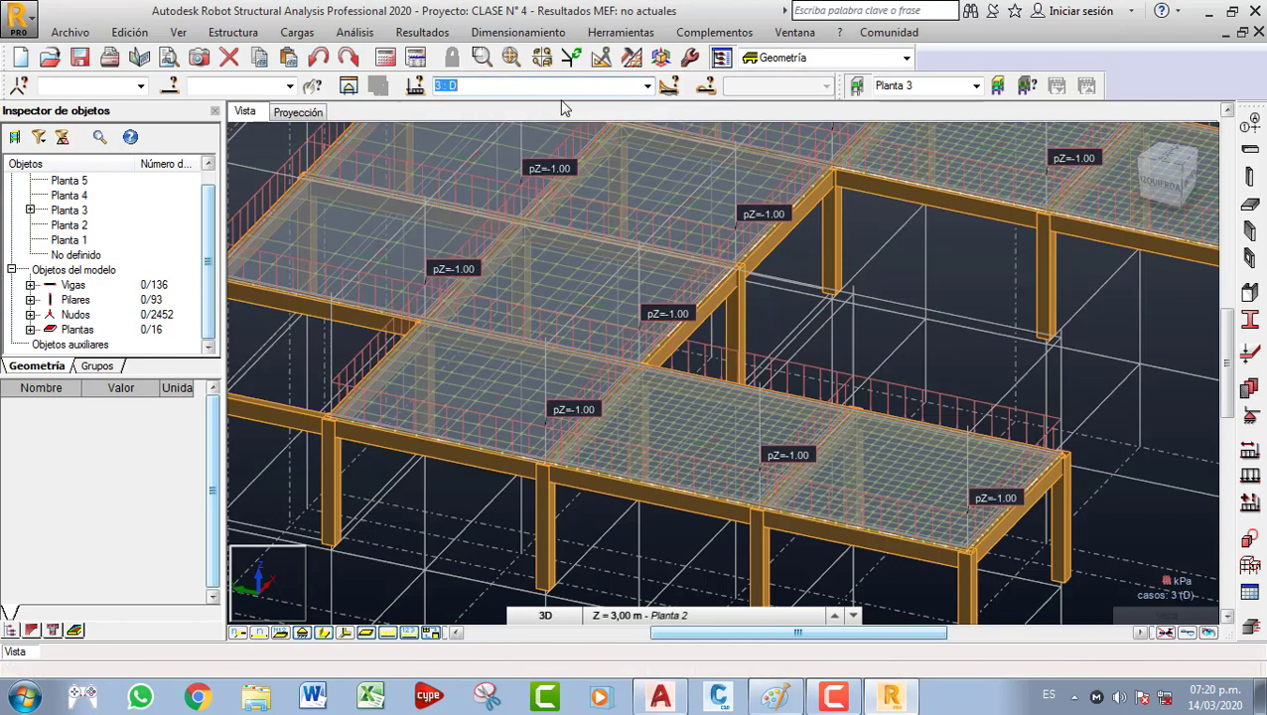
pyautogui.scroll(-3, 593, 339)
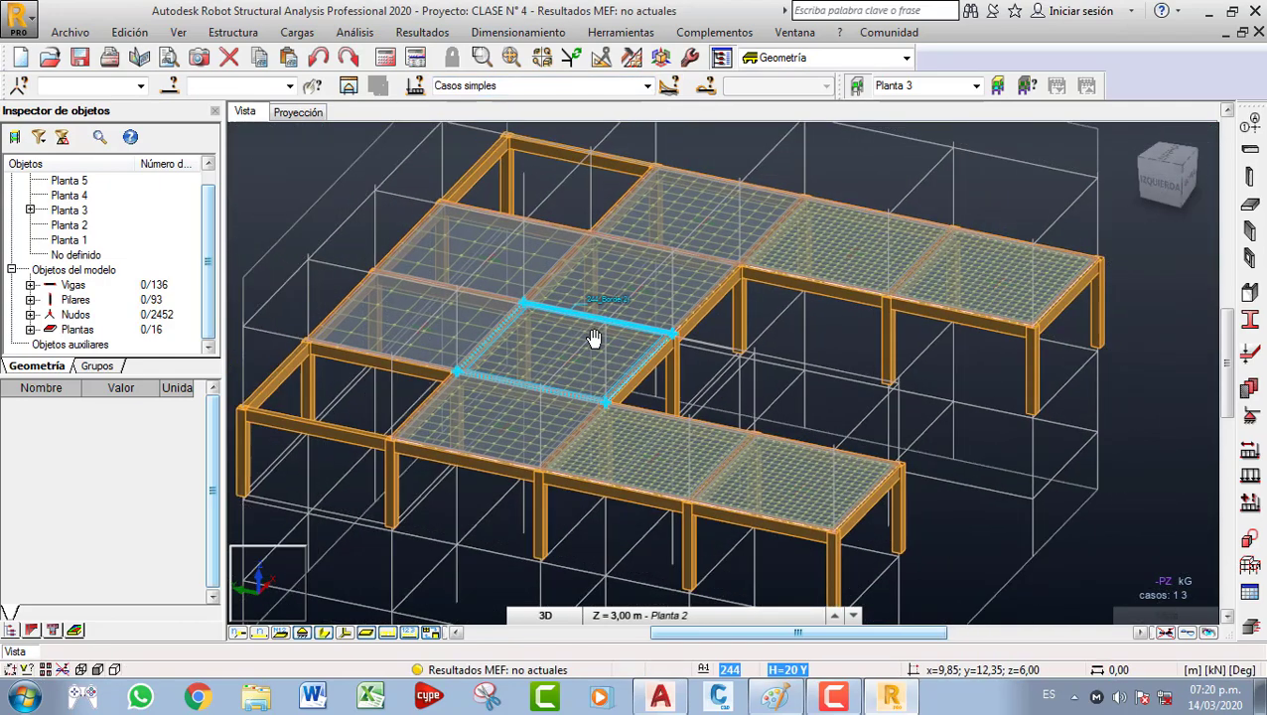
pyautogui.click(646, 87)
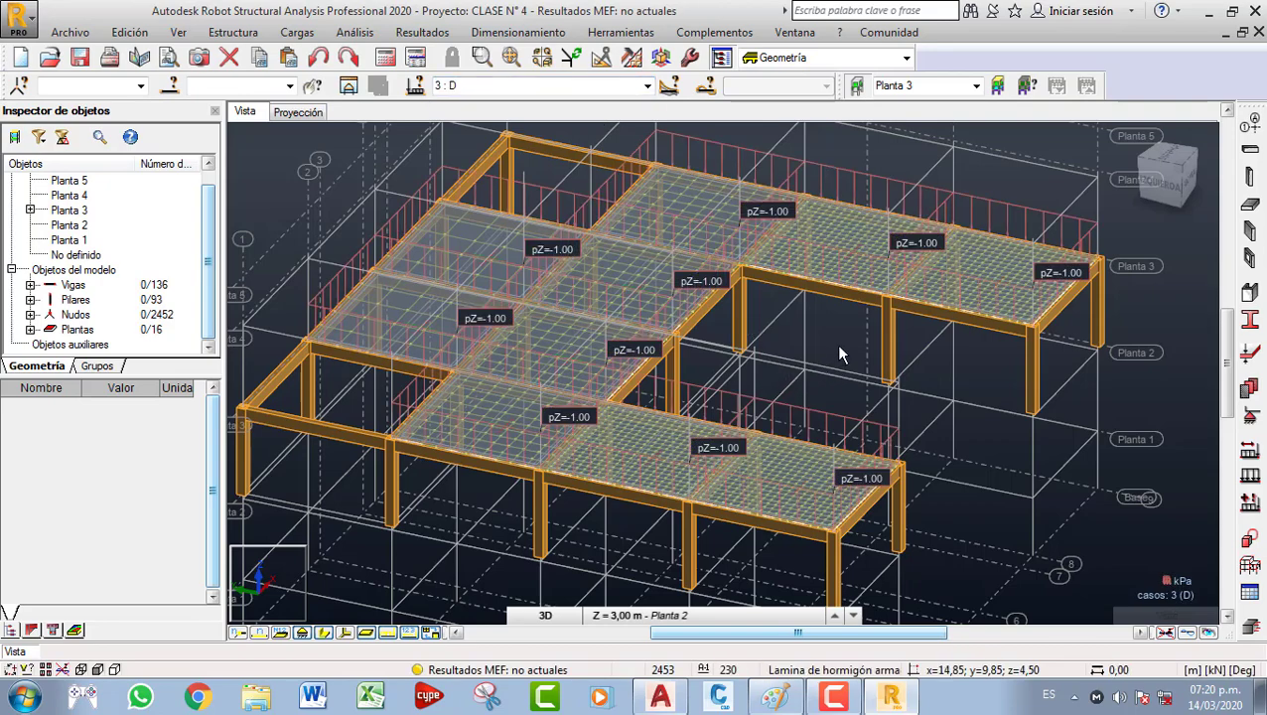
# Examine the uniform load arrows and values on each Planta 3 slab.
pyautogui.scroll(-2, 837, 341)
pyautogui.scroll(4, 529, 243)
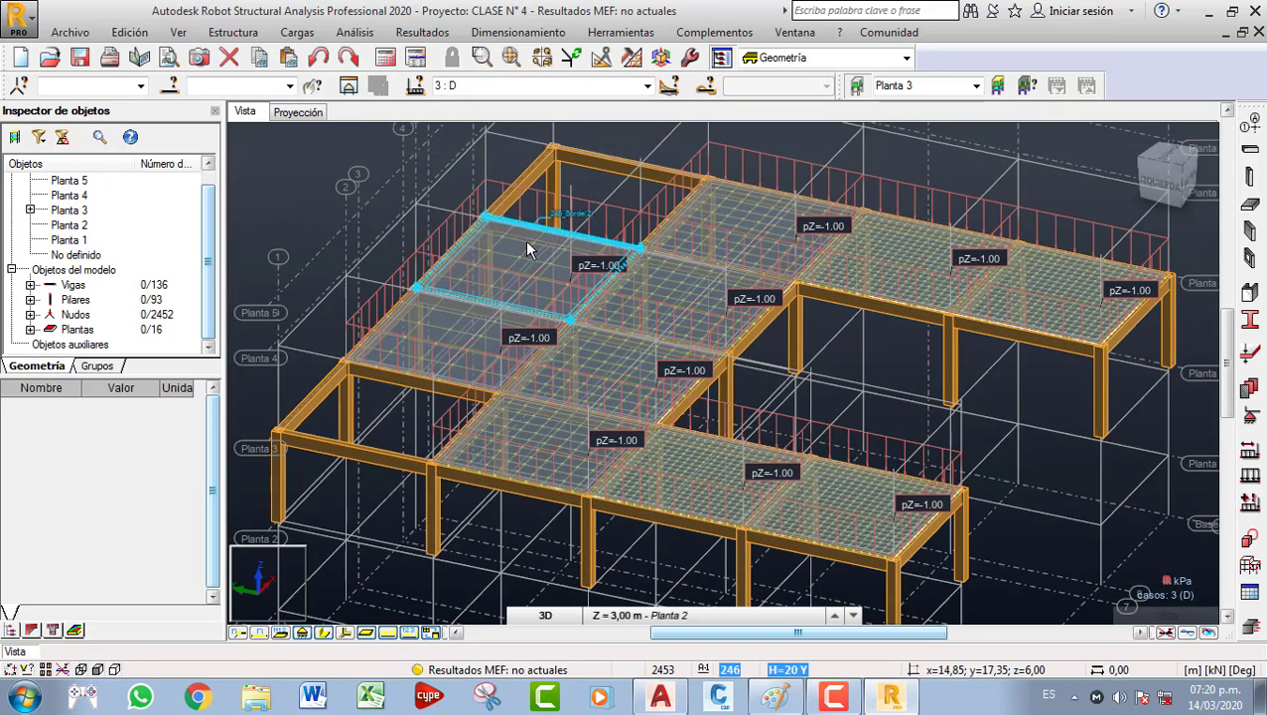
pyautogui.scroll(4, 508, 345)
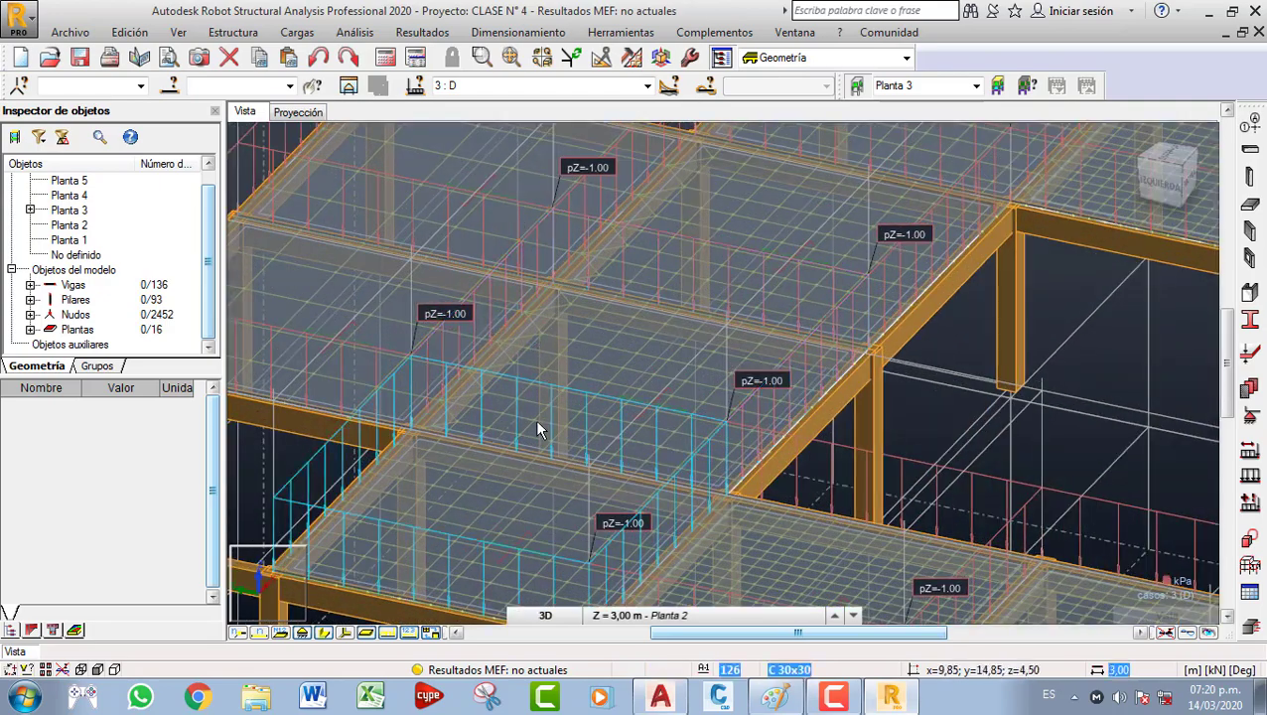
pyautogui.scroll(3, 586, 437)
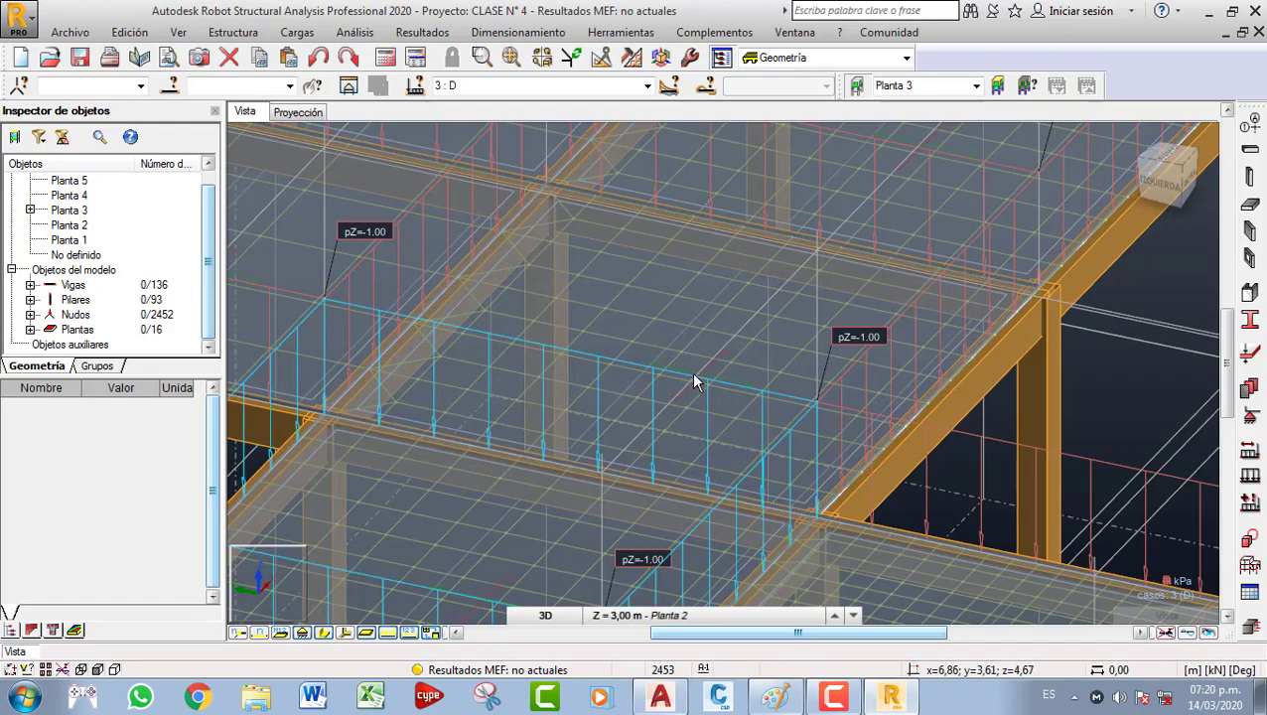
pyautogui.scroll(-8, 687, 374)
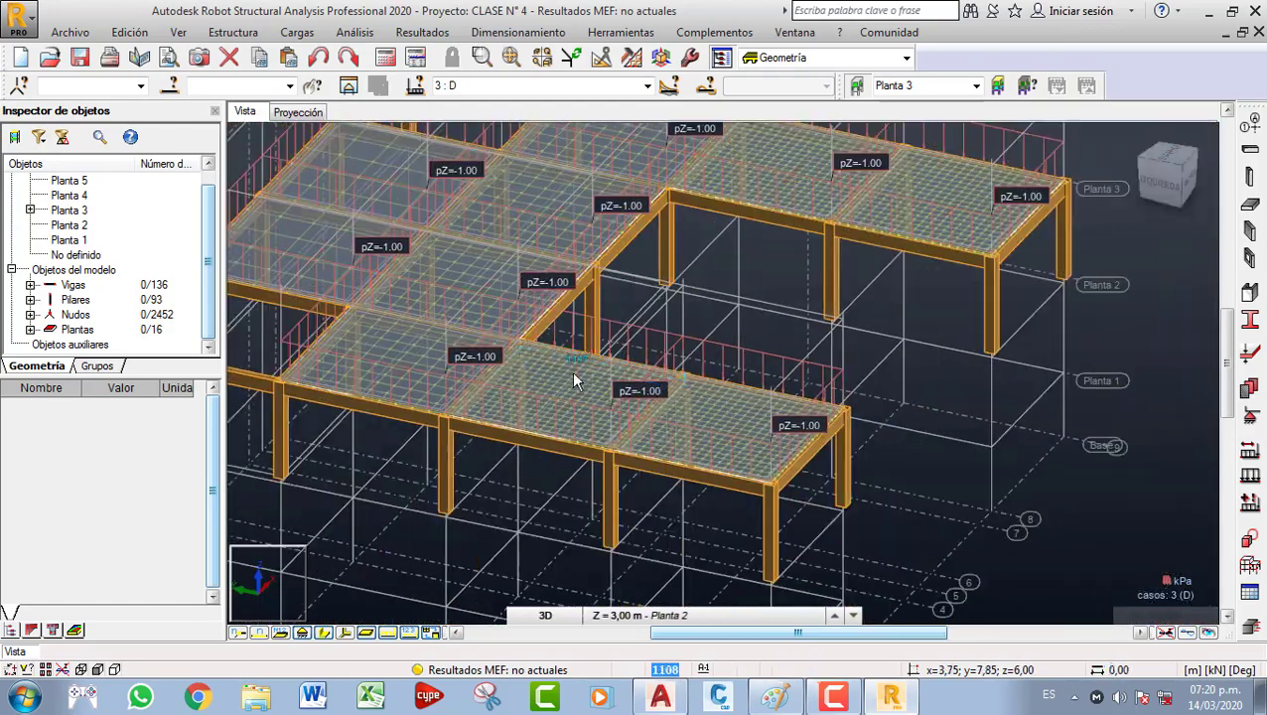
pyautogui.scroll(-8, 574, 380)
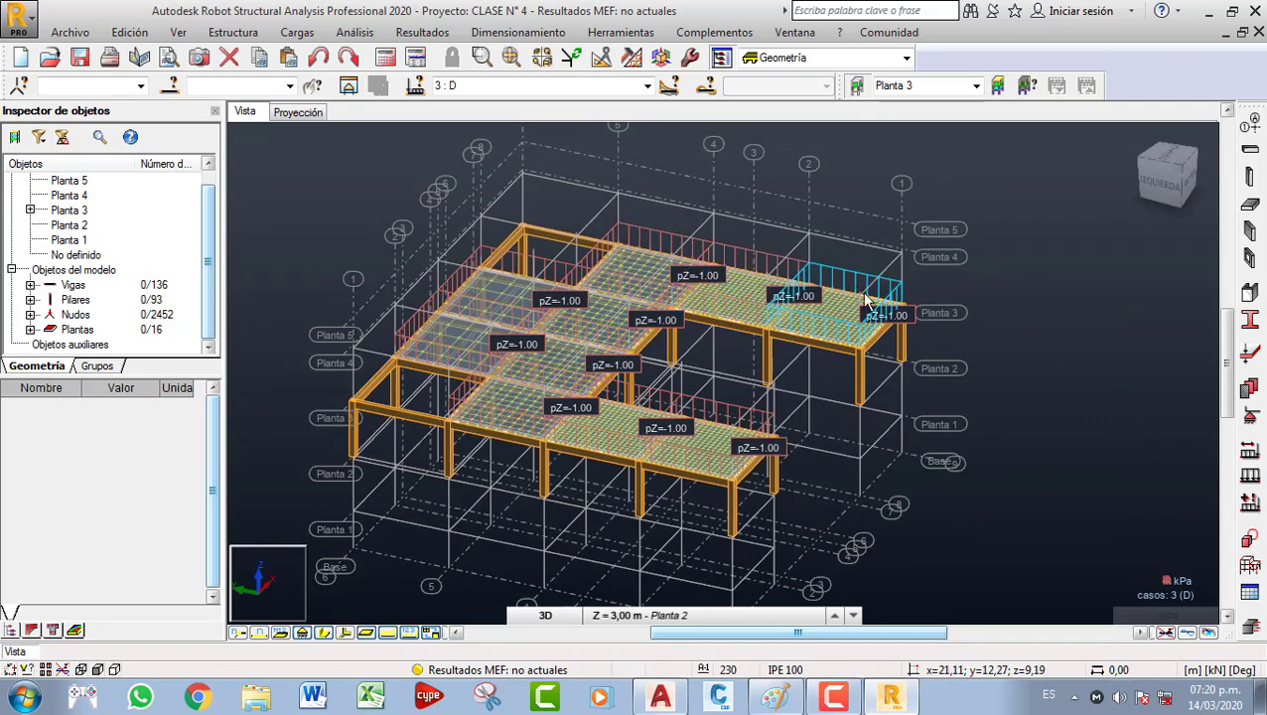
pyautogui.scroll(-2, 660, 342)
pyautogui.scroll(-1, 660, 343)
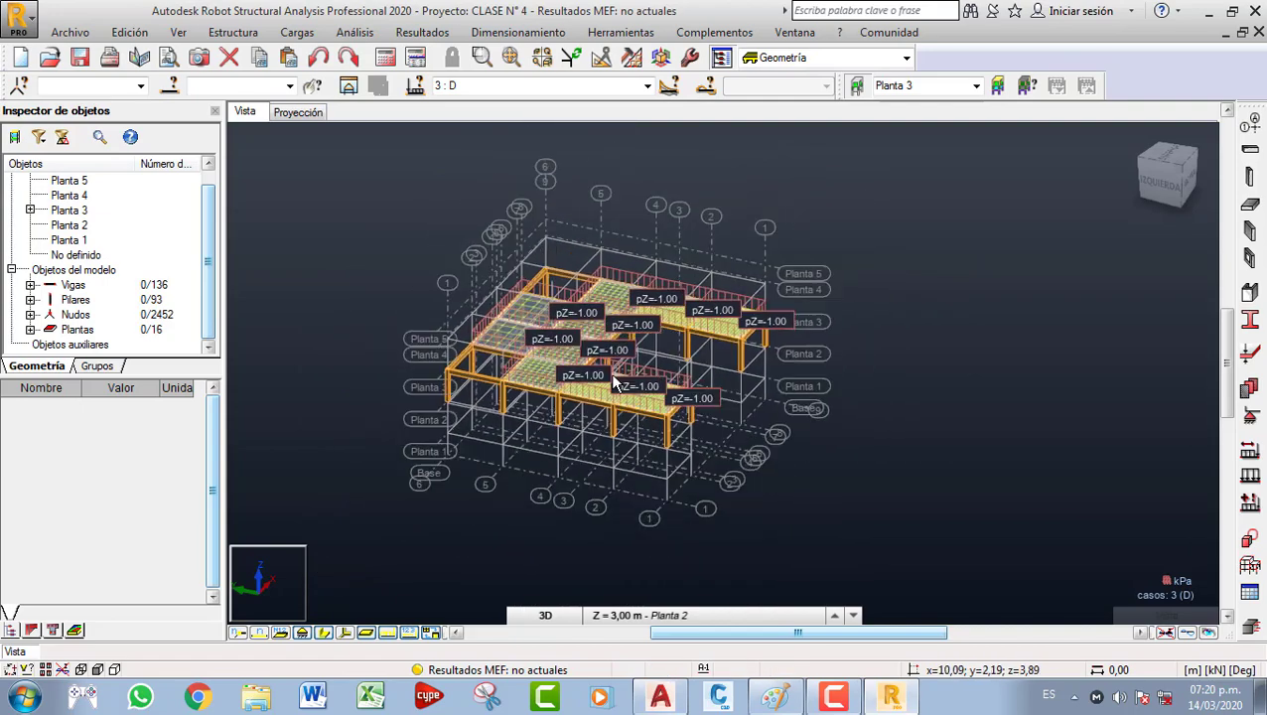
# Show all storeys of the structure again and run the structural calculation.
pyautogui.scroll(4, 754, 343)
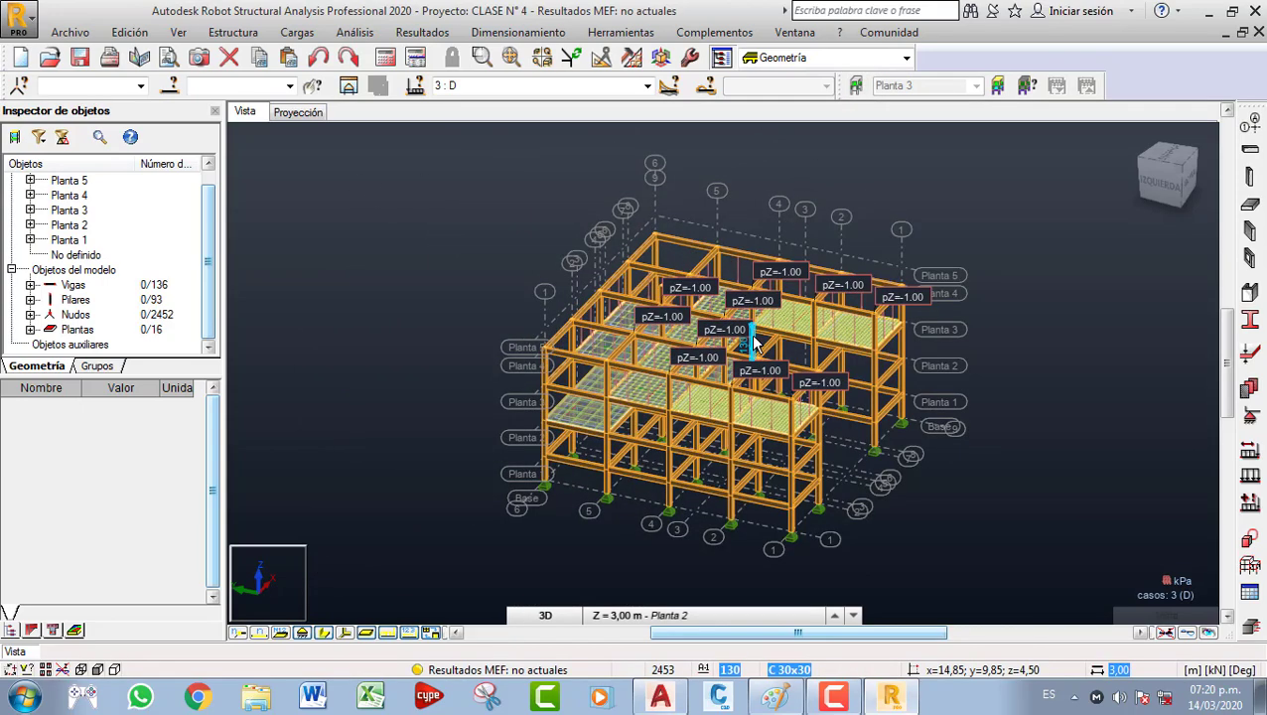
pyautogui.scroll(-1, 573, 367)
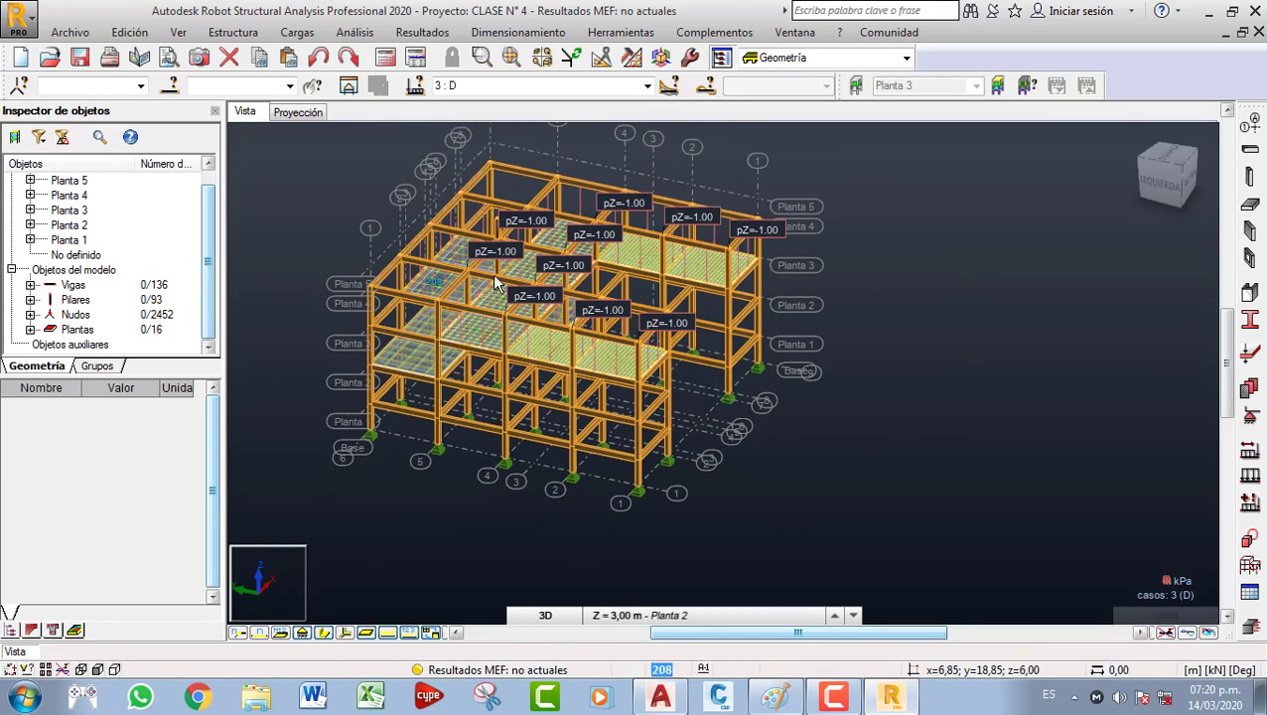
pyautogui.click(383, 57)
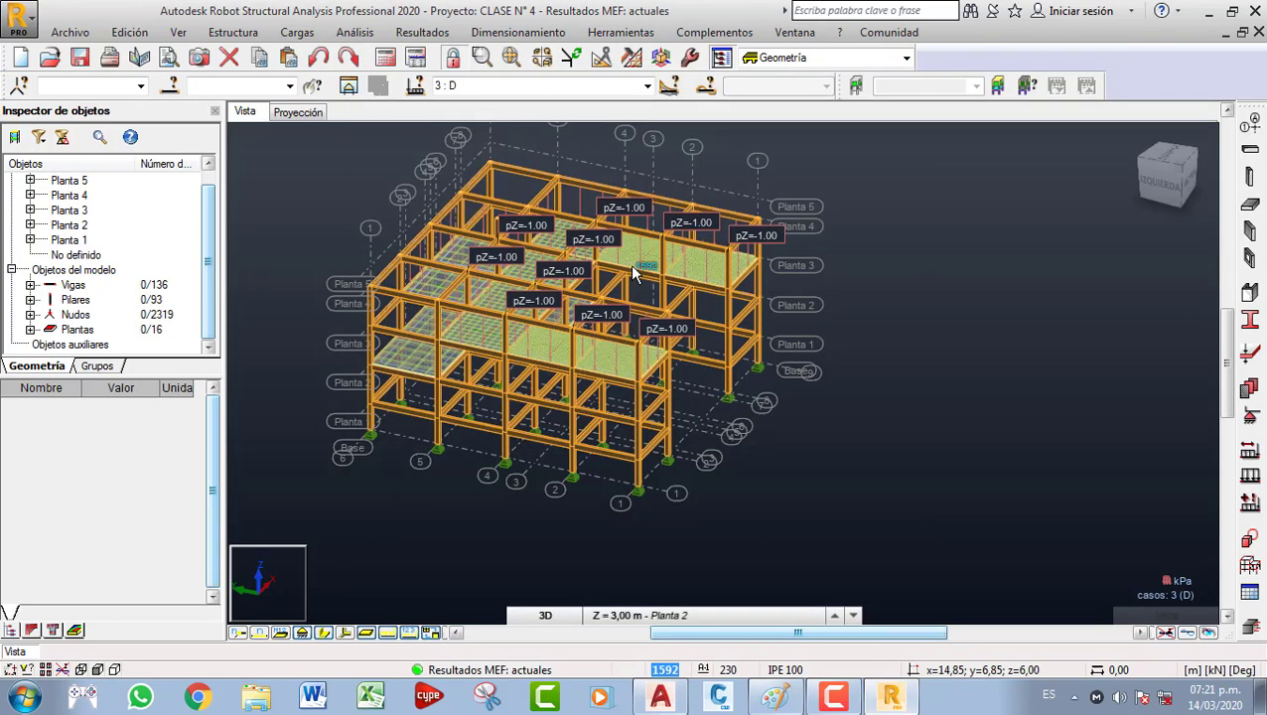
pyautogui.scroll(1, 630, 264)
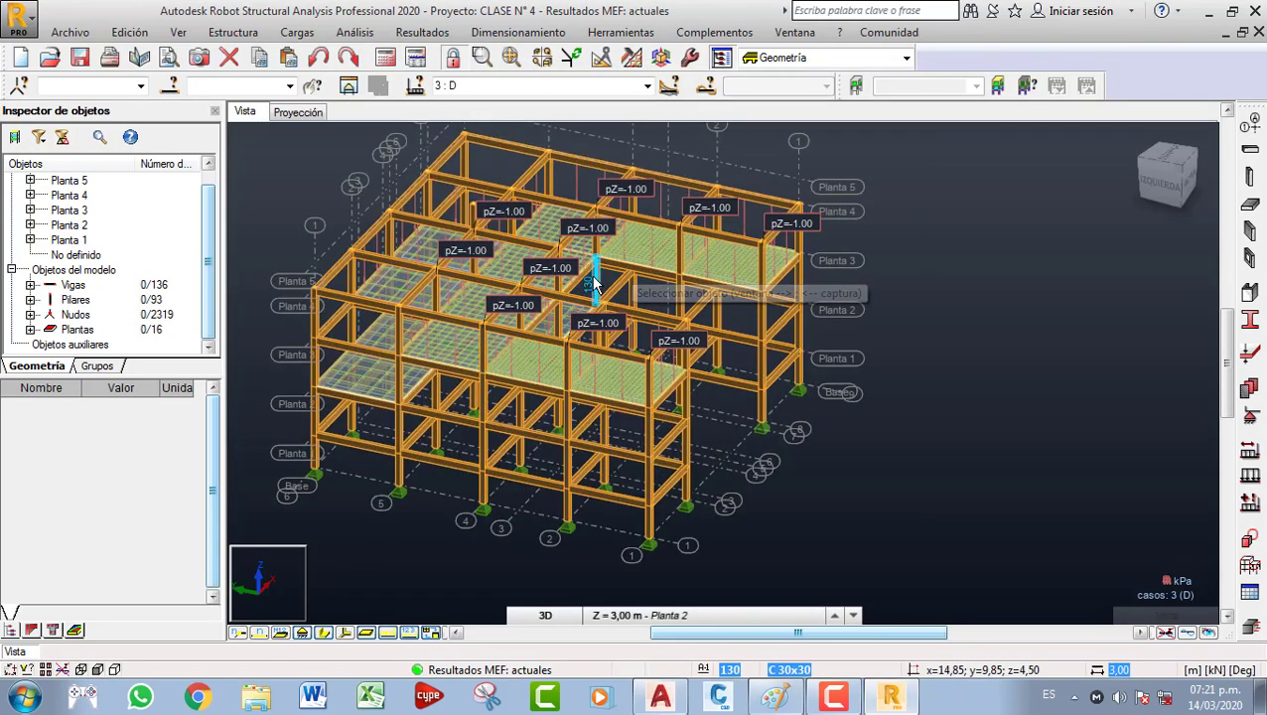
# Return to the Planta 3 plan projection and look over the meshed slabs.
pyautogui.click(316, 114)
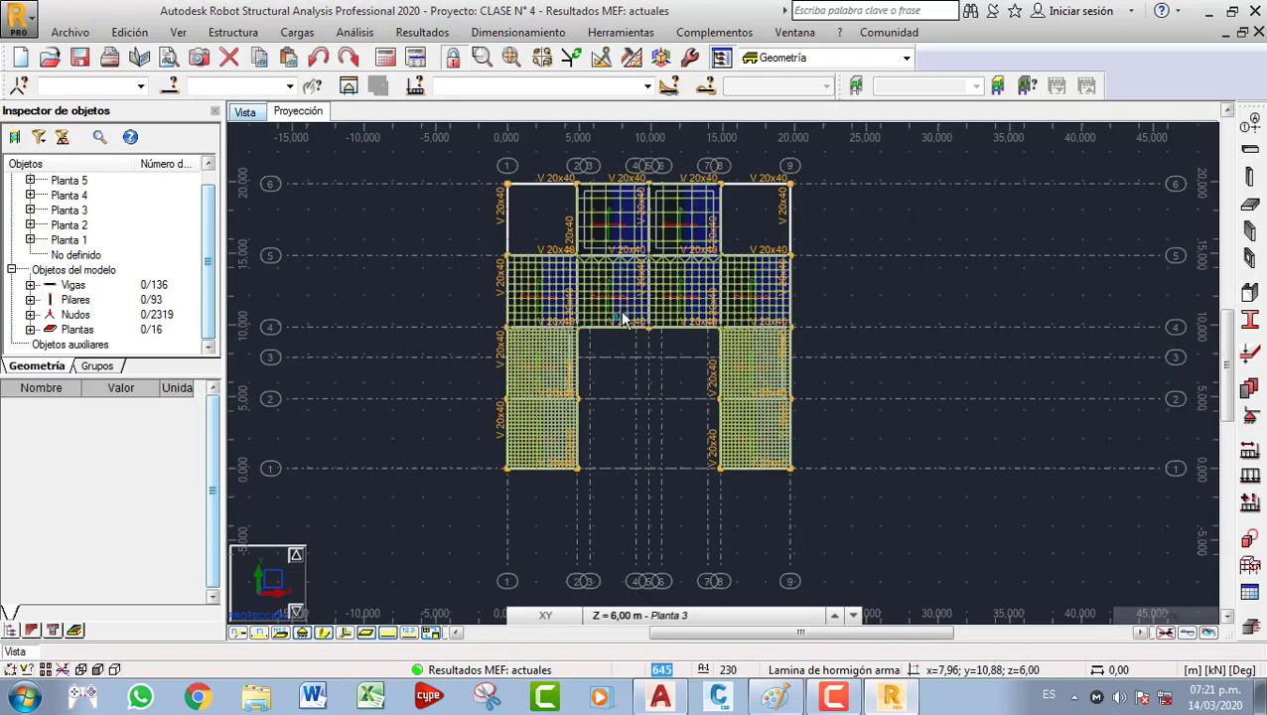
pyautogui.scroll(1, 621, 312)
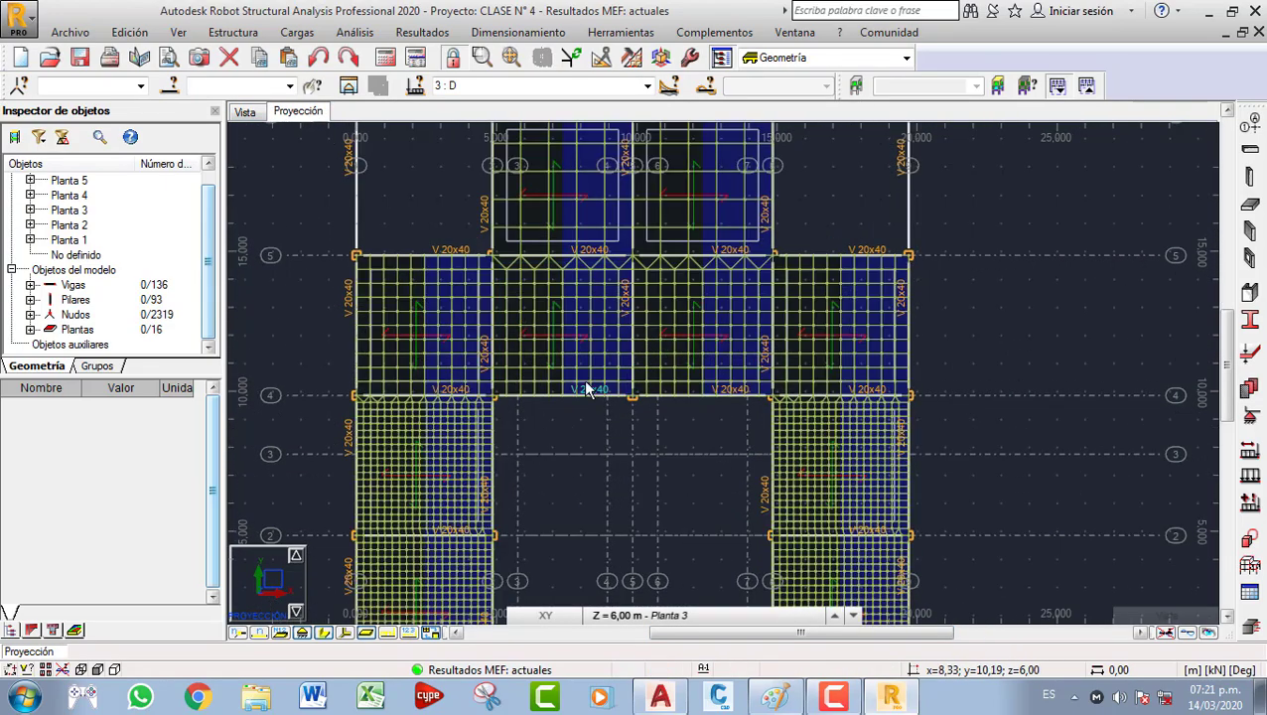
pyautogui.scroll(1, 586, 384)
pyautogui.scroll(-2, 764, 293)
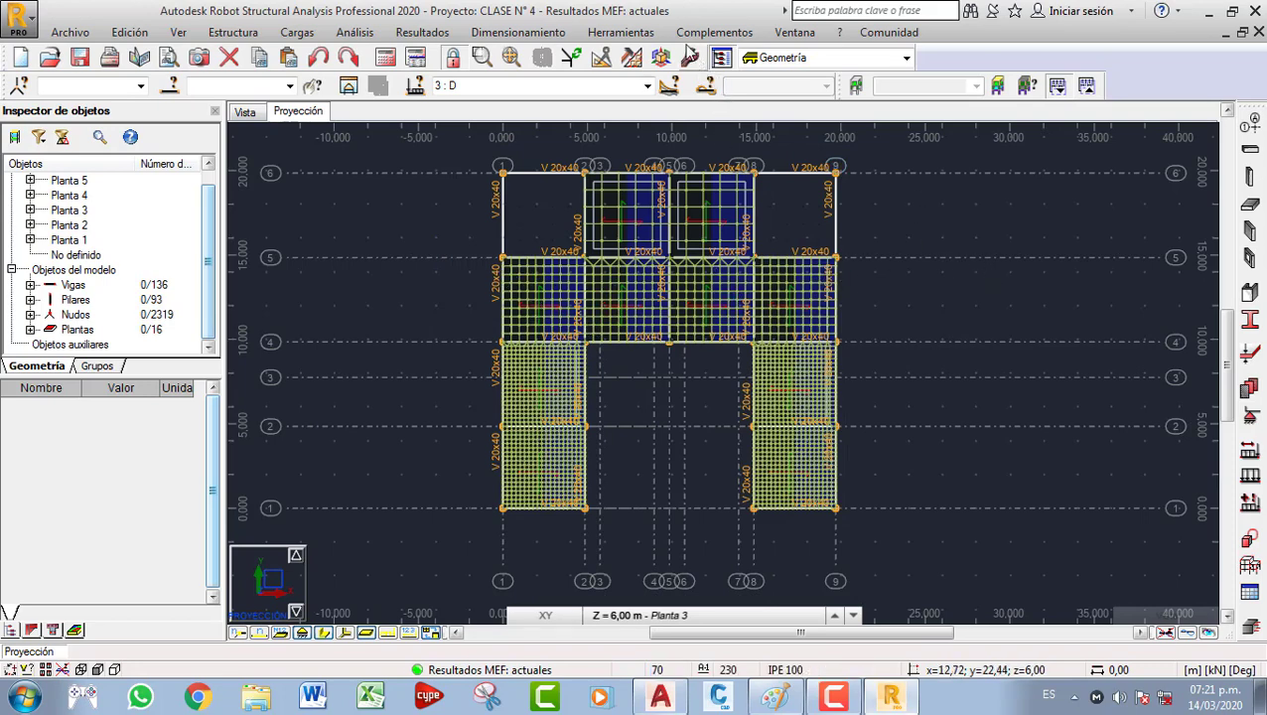
# Change the display colour scheme in the preferences to DARK GREEN.
pyautogui.click(621, 32)
pyautogui.click(646, 316)
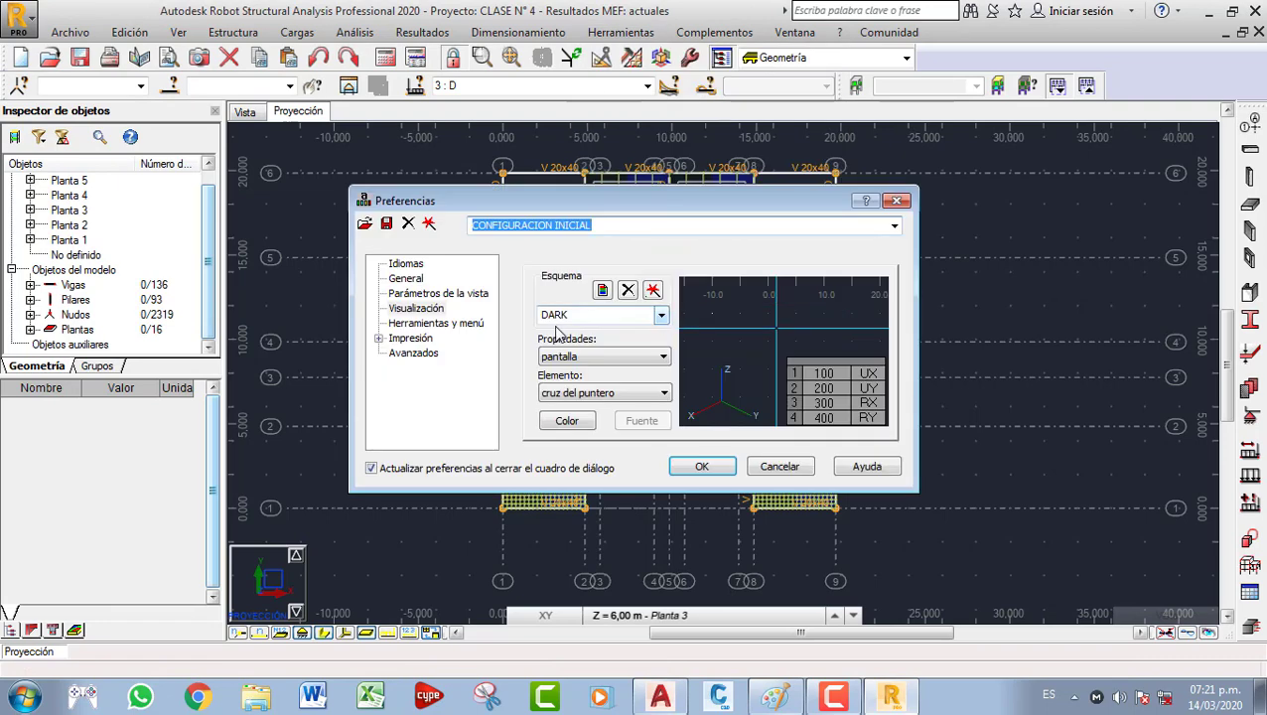
pyautogui.click(660, 315)
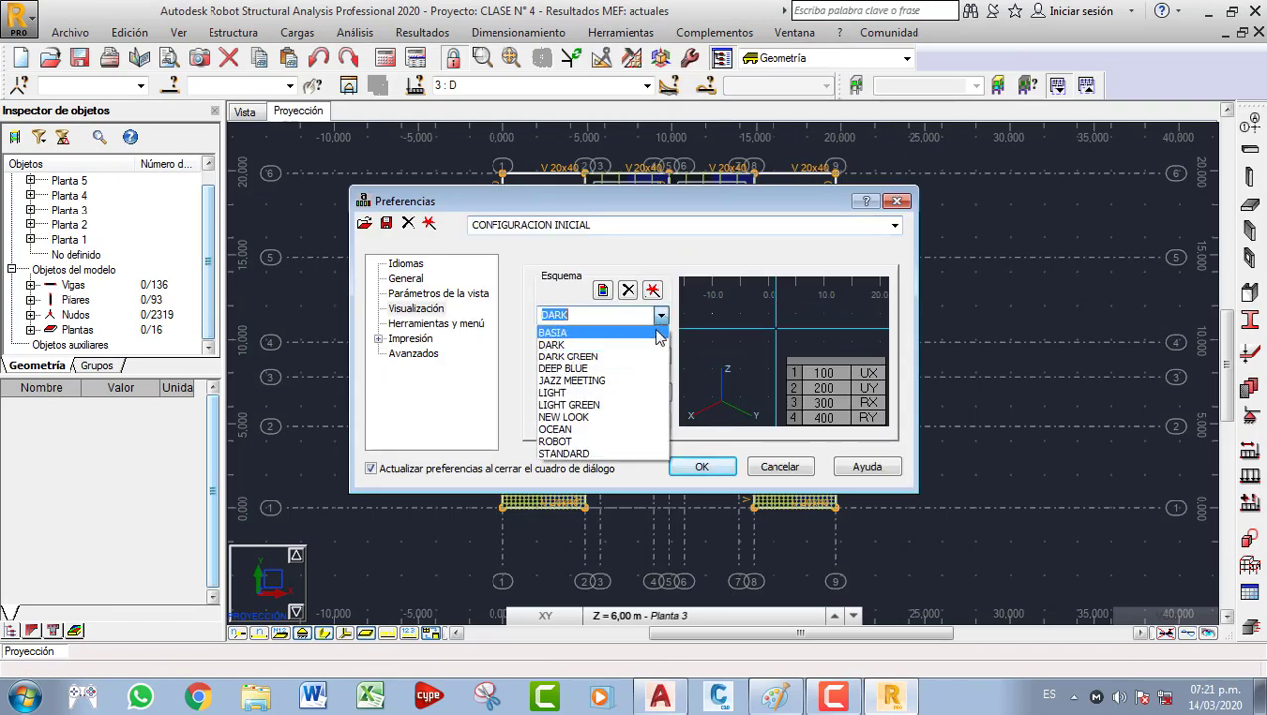
pyautogui.click(586, 357)
pyautogui.click(720, 477)
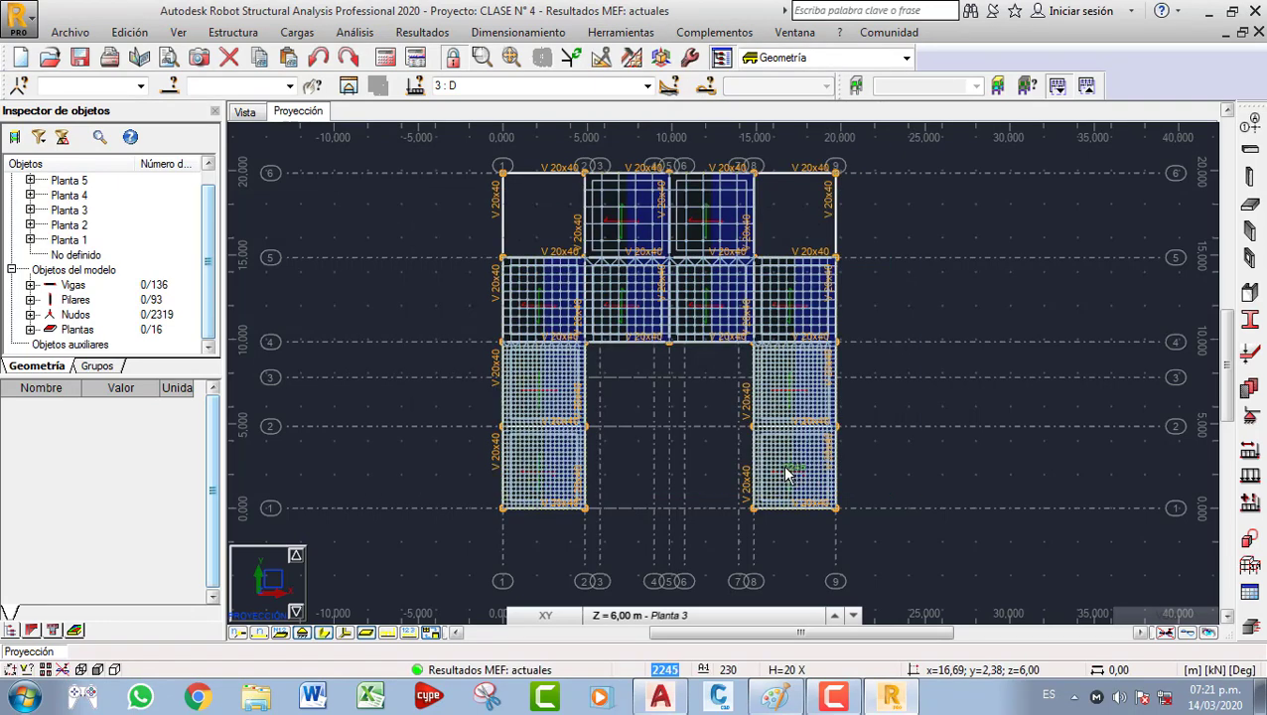
# Set the display colour scheme in the preferences to DEEP BLUE.
pyautogui.click(620, 31)
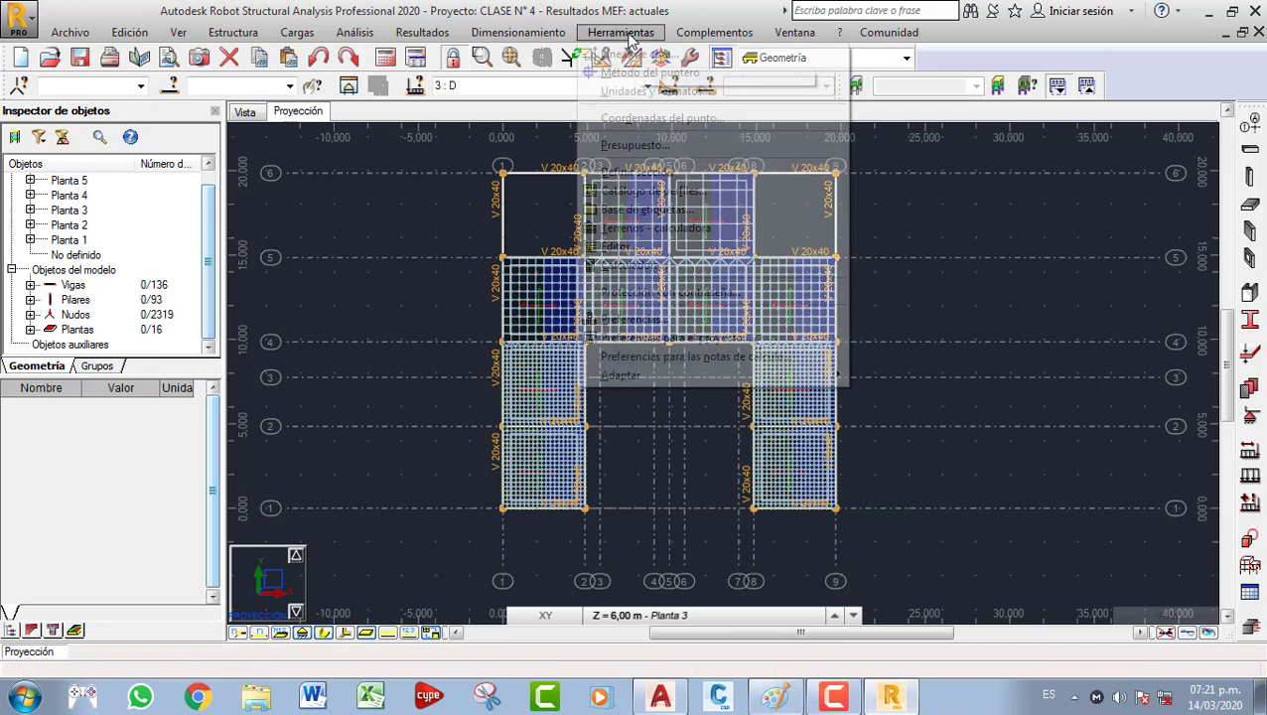
pyautogui.click(661, 320)
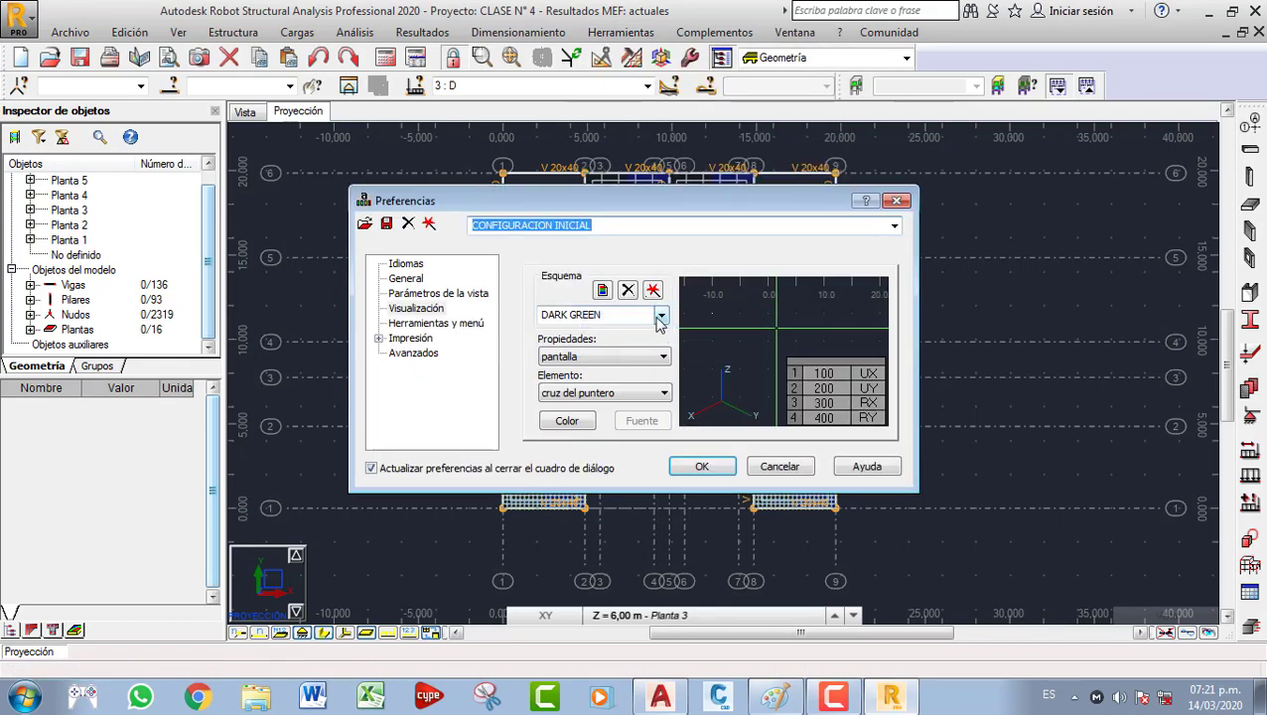
pyautogui.click(659, 316)
pyautogui.click(616, 374)
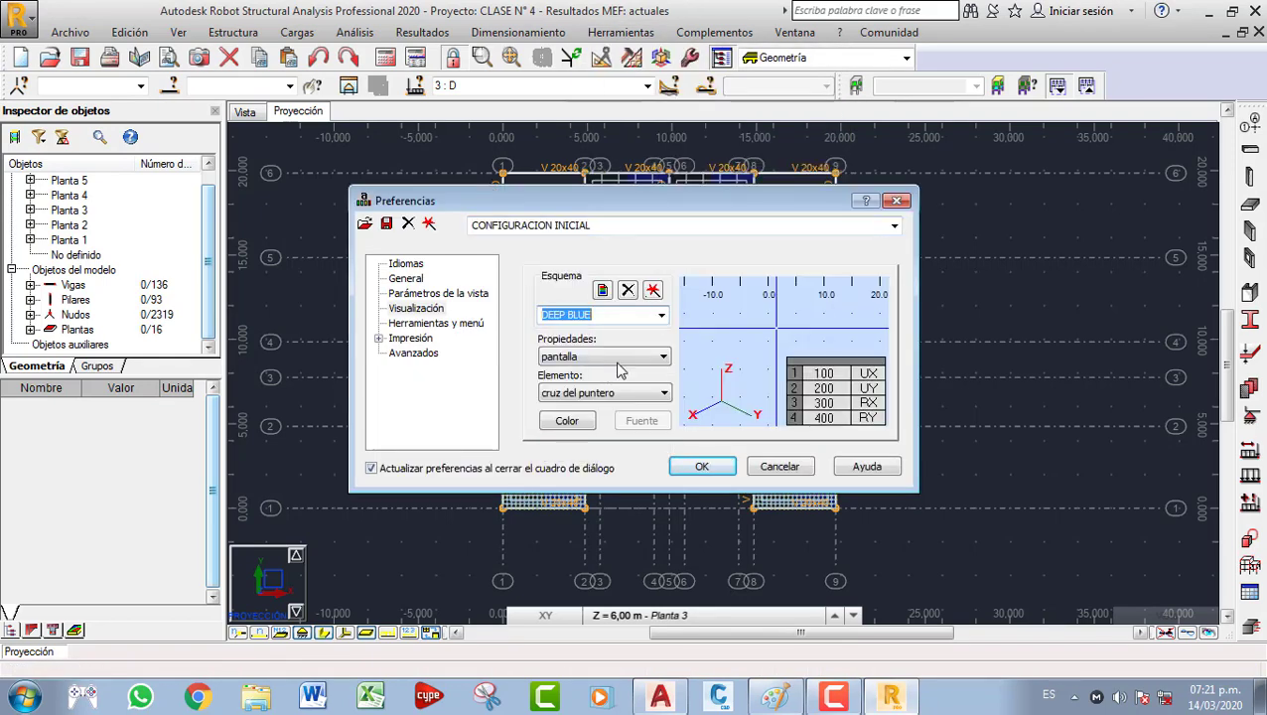
pyautogui.click(713, 469)
pyautogui.scroll(4, 678, 402)
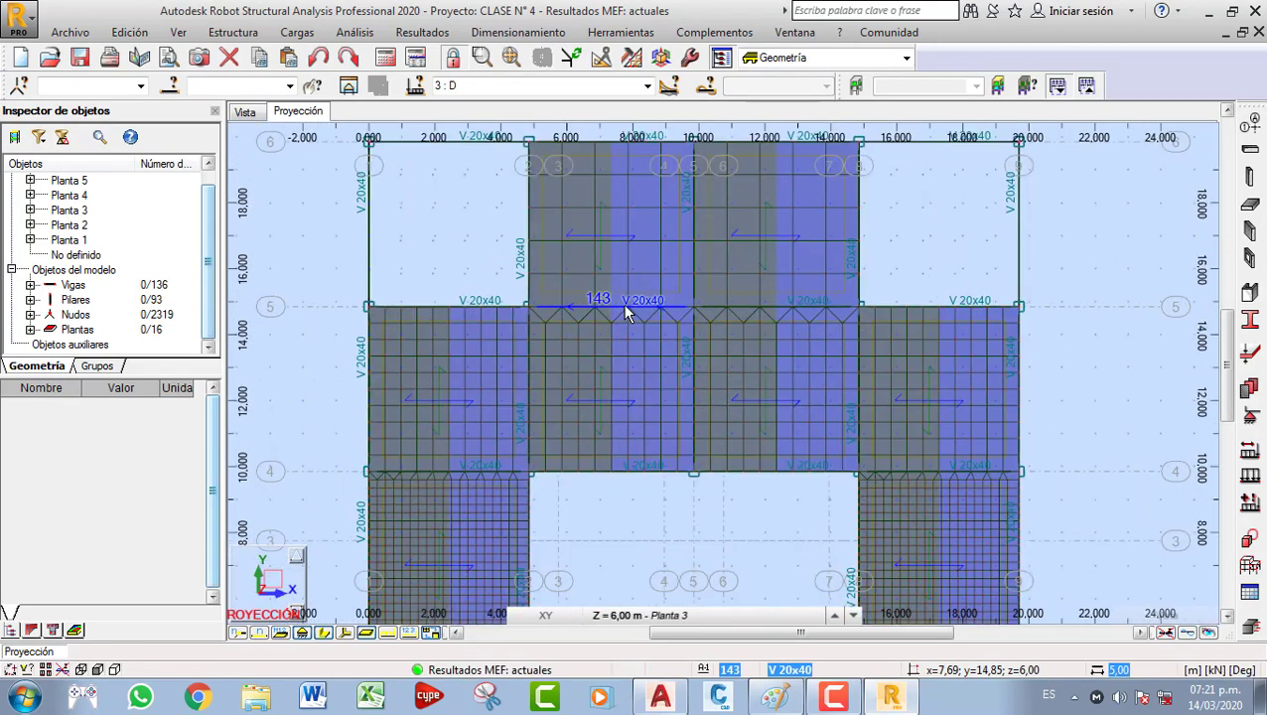
# Turn on the local axes of the beams and slabs in the Planta 3 plan and examine their directions.
pyautogui.scroll(-4, 625, 313)
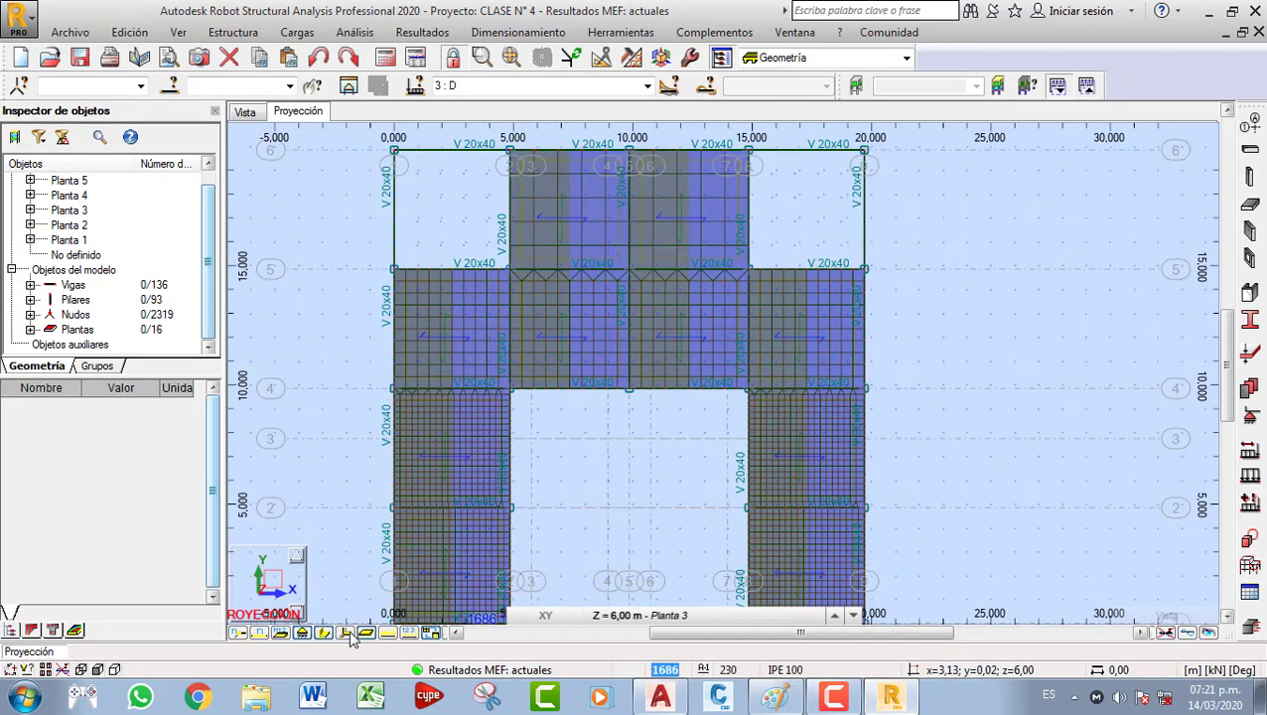
pyautogui.scroll(5, 526, 334)
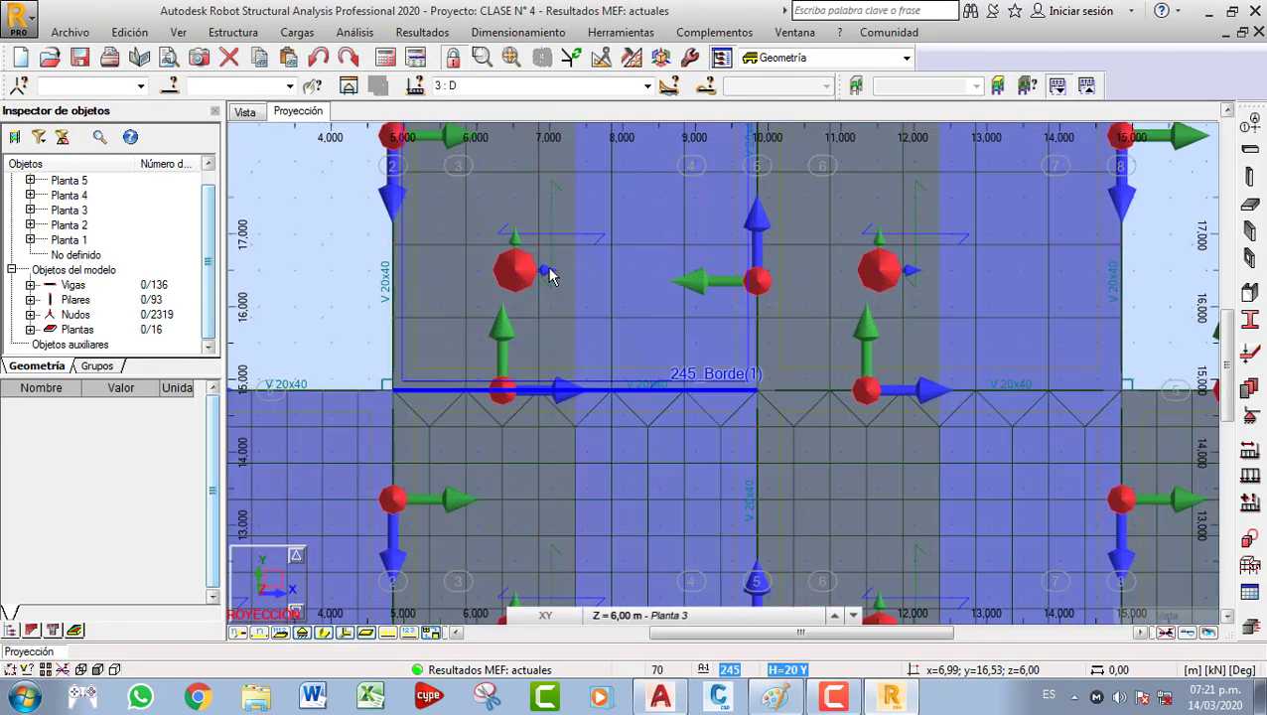
pyautogui.moveTo(549, 268); pyautogui.dragTo(560, 349, button='middle')
pyautogui.scroll(-1, 565, 342)
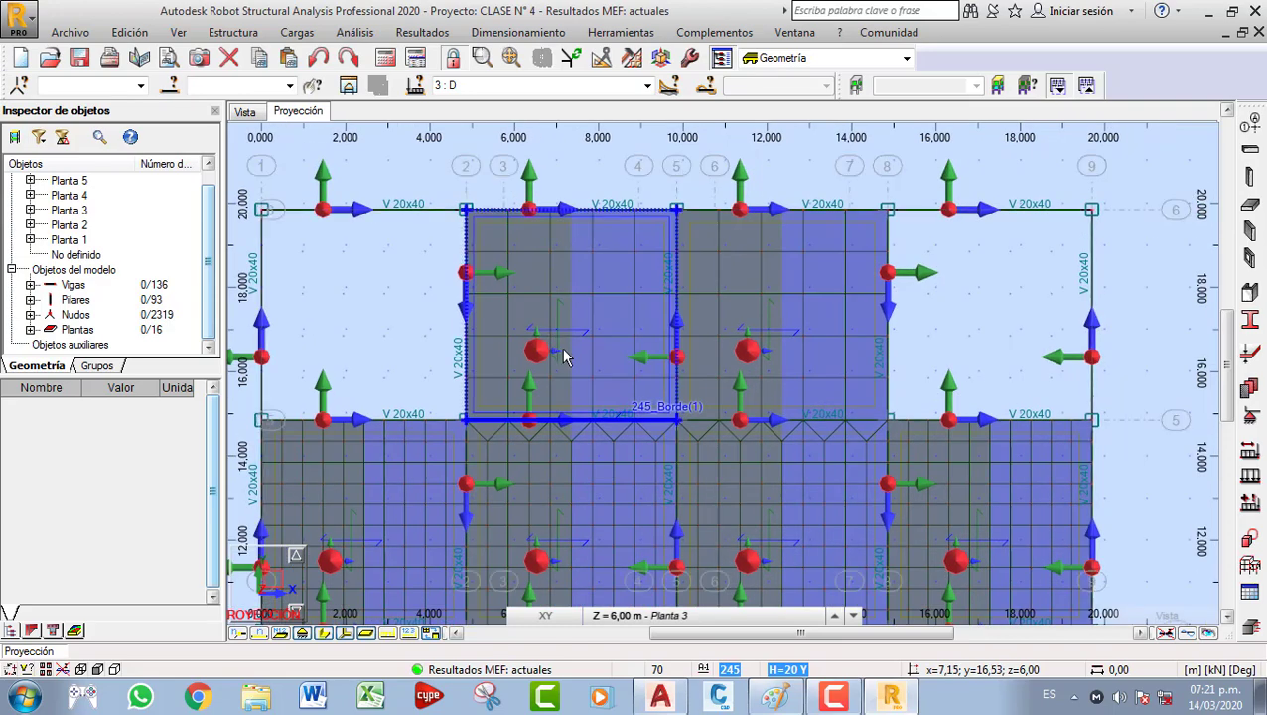
pyautogui.scroll(1, 557, 354)
pyautogui.scroll(-3, 552, 362)
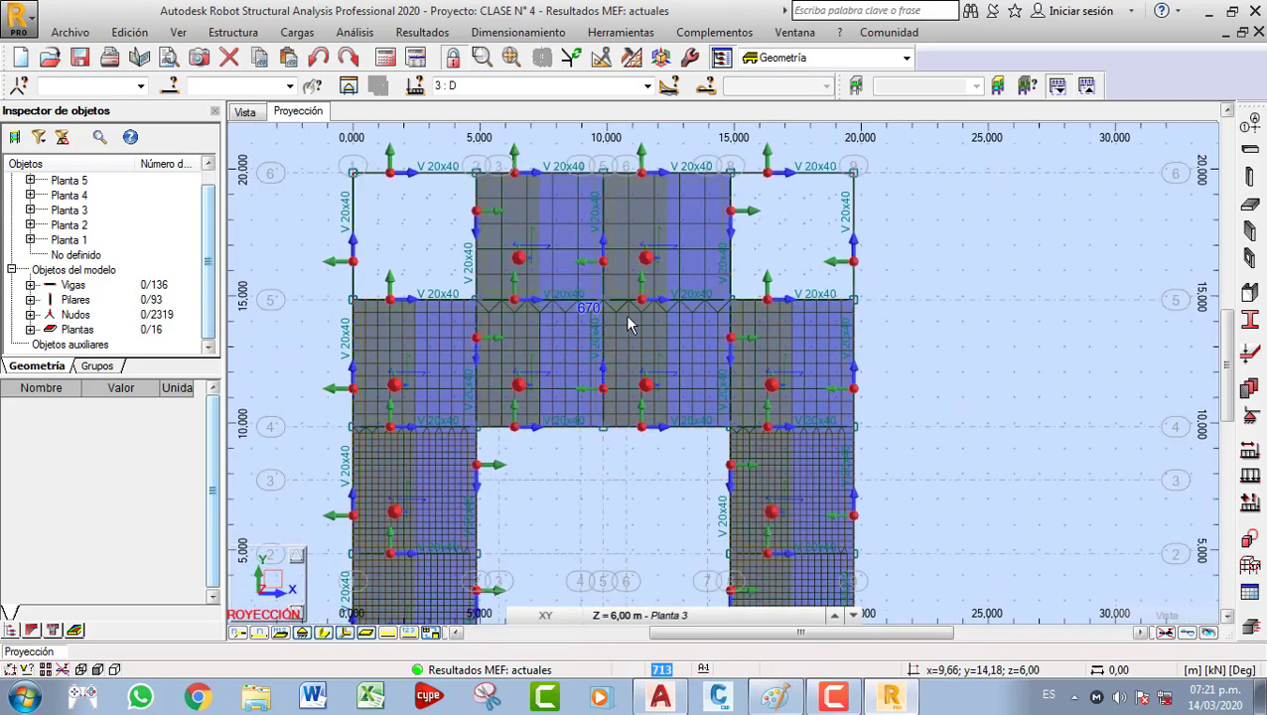
pyautogui.moveTo(789, 455); pyautogui.dragTo(757, 367, button='middle')
pyautogui.scroll(2, 758, 447)
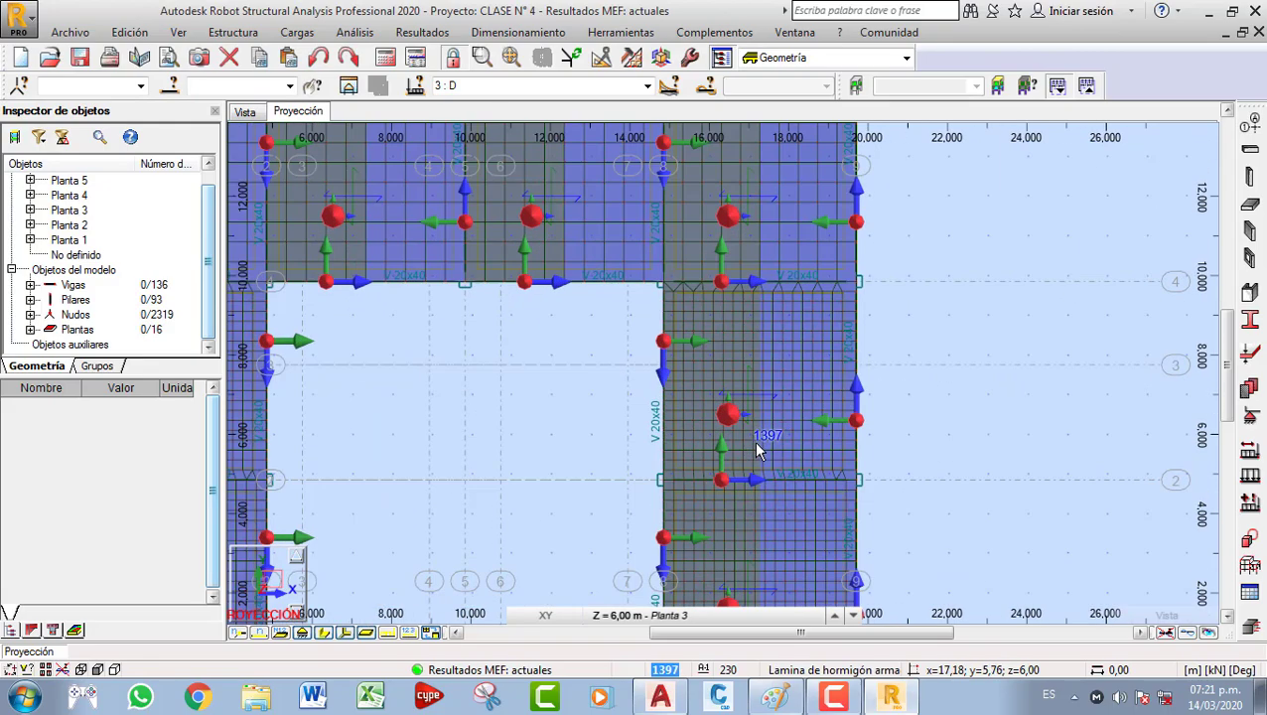
# Look over the local axes of the beams and slabs across the whole Planta 3 plan.
pyautogui.scroll(-1, 758, 447)
pyautogui.moveTo(757, 446); pyautogui.dragTo(870, 433, button='middle')
pyautogui.scroll(-2, 678, 429)
pyautogui.moveTo(678, 429); pyautogui.dragTo(689, 394, button='middle')
pyautogui.scroll(1, 479, 377)
pyautogui.scroll(-2, 480, 365)
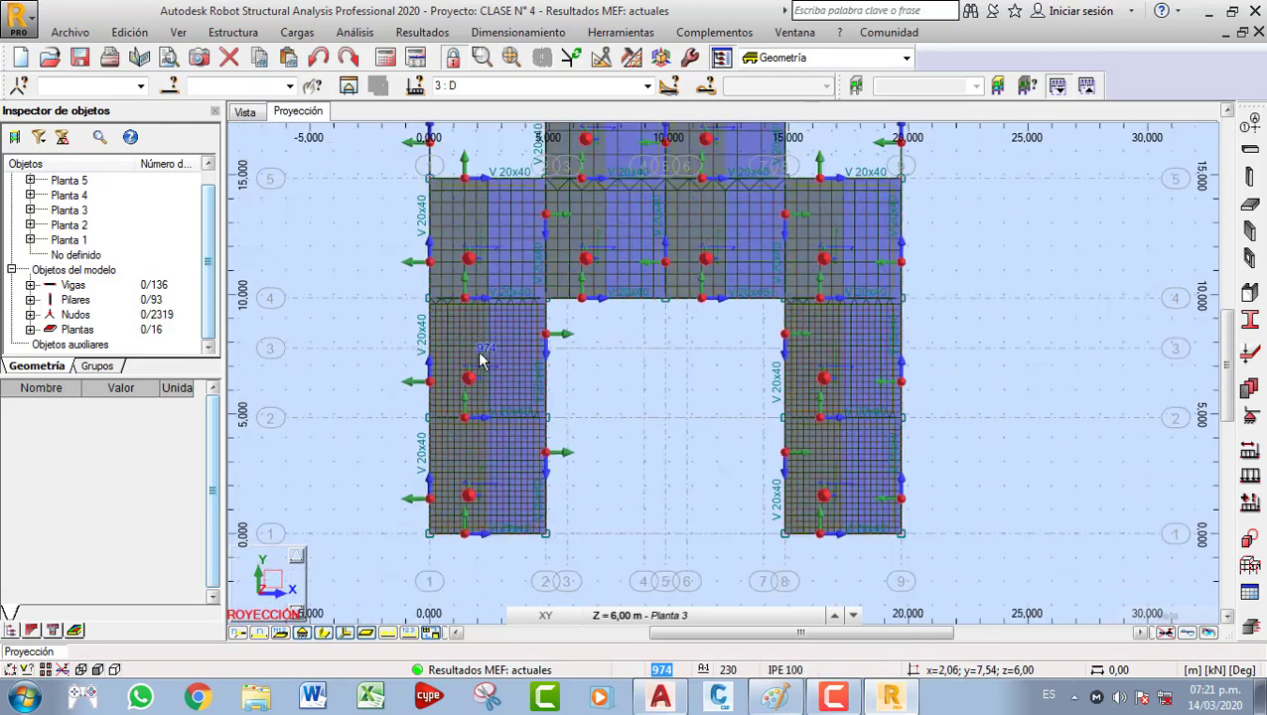
pyautogui.moveTo(483, 359); pyautogui.dragTo(464, 390, button='middle')
# Switch the projection to the Planta 2 level and examine the local axes of its slabs.
pyautogui.click(699, 614)
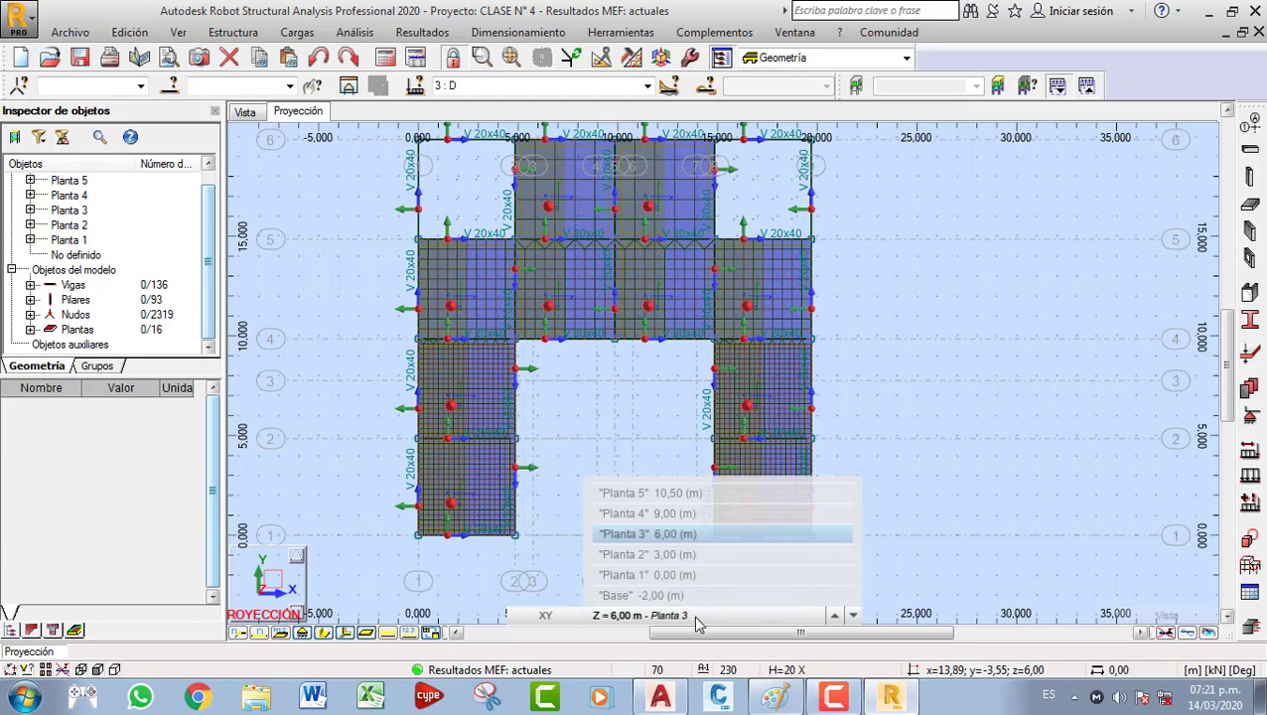
pyautogui.click(636, 550)
pyautogui.scroll(-1, 575, 379)
pyautogui.moveTo(576, 381); pyautogui.dragTo(558, 467, button='middle')
pyautogui.scroll(3, 545, 312)
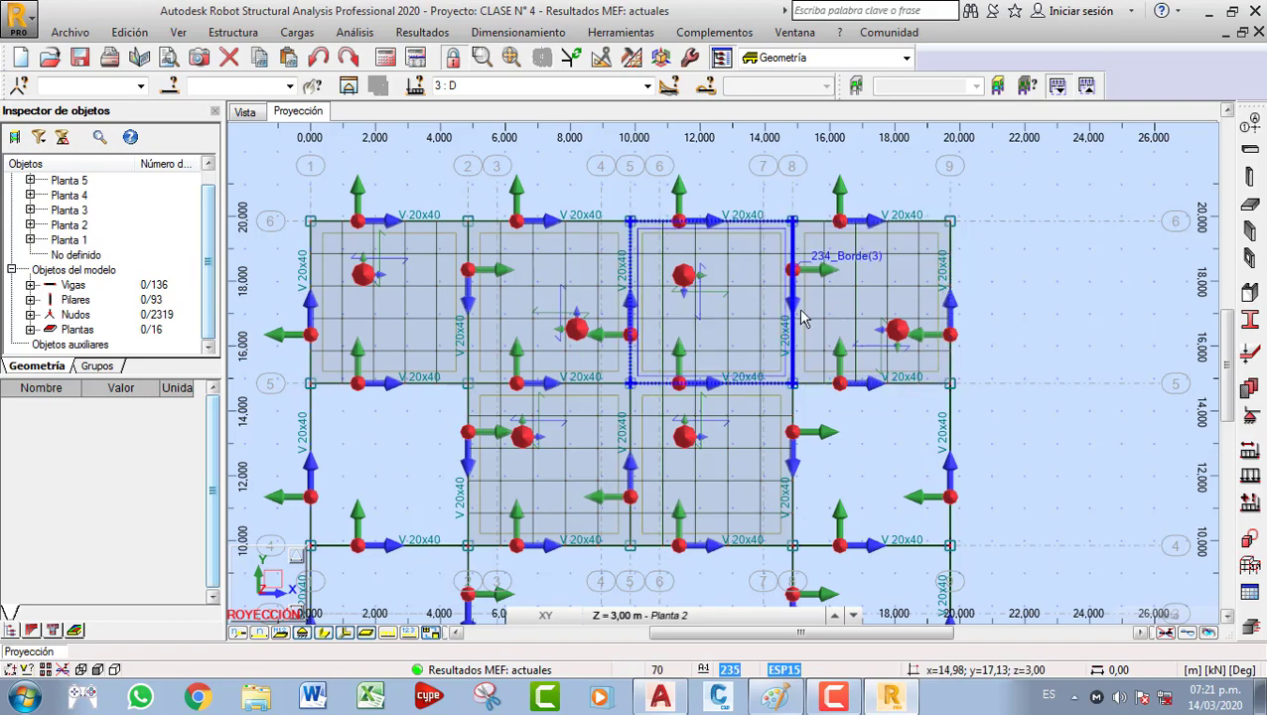
pyautogui.scroll(-1, 640, 452)
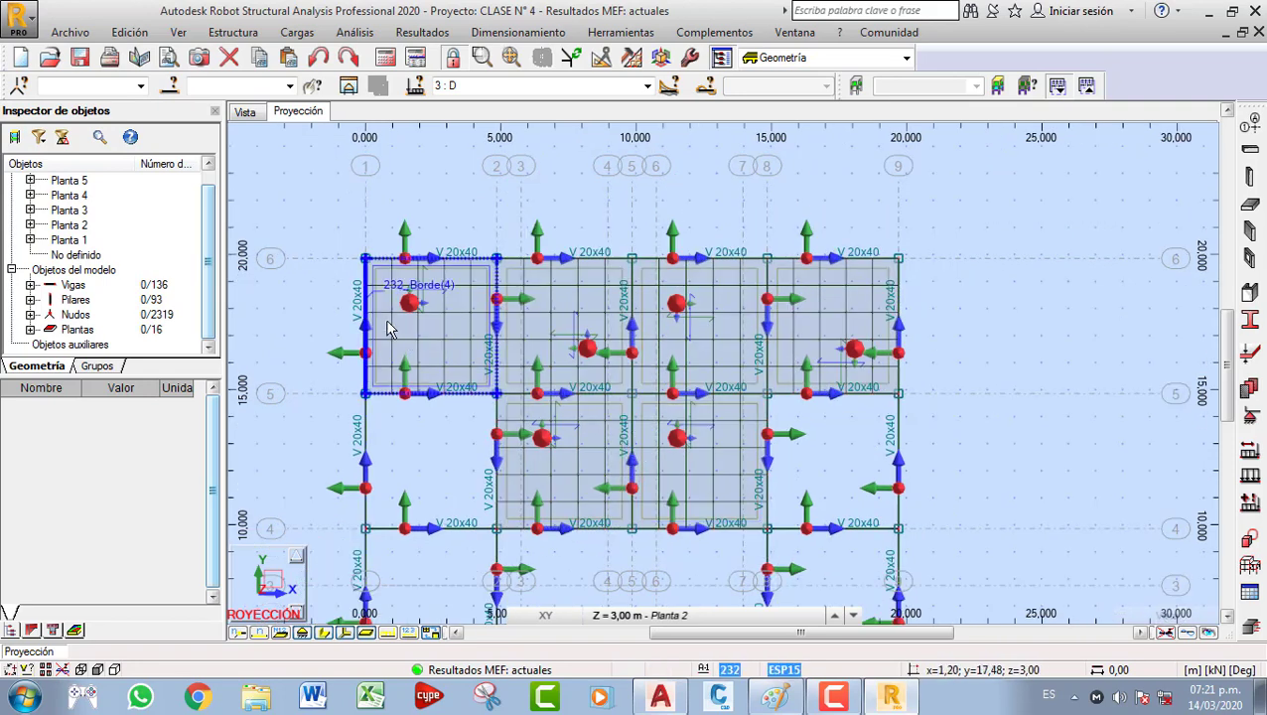
# Enable the load distribution direction symbols for the panels in the display attributes.
pyautogui.rightClick(851, 334)
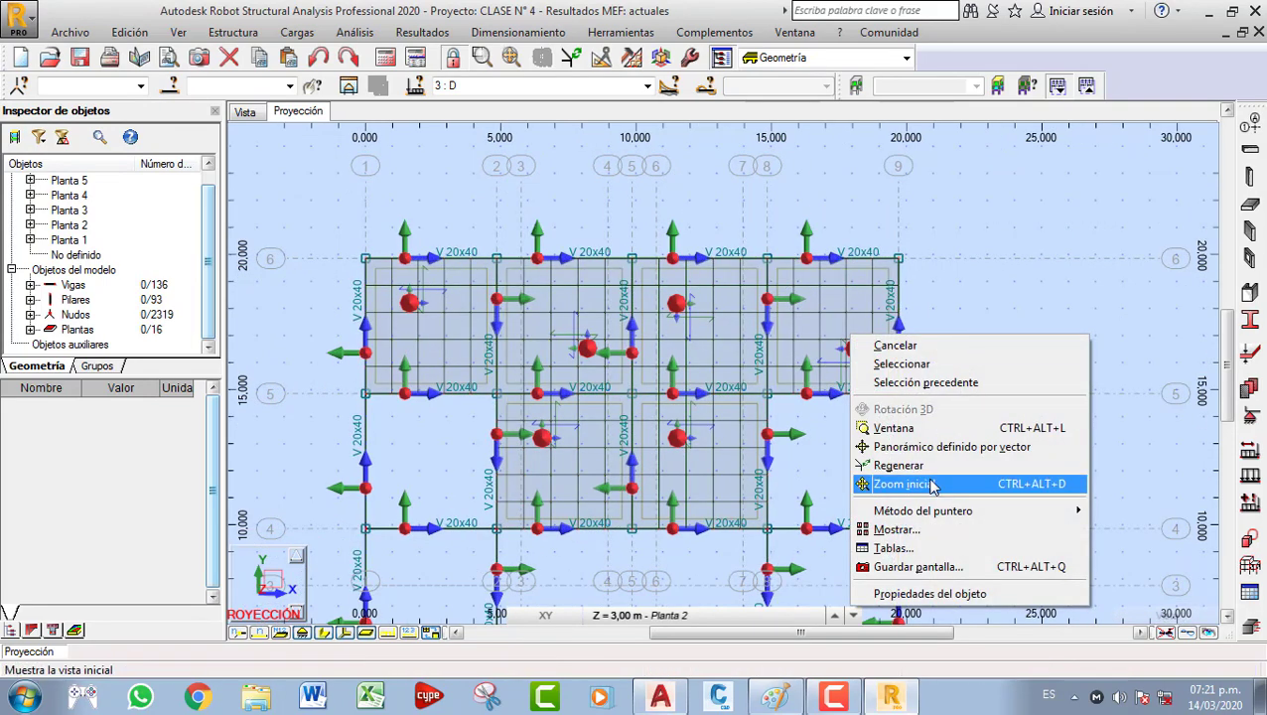
pyautogui.click(913, 529)
pyautogui.click(740, 282)
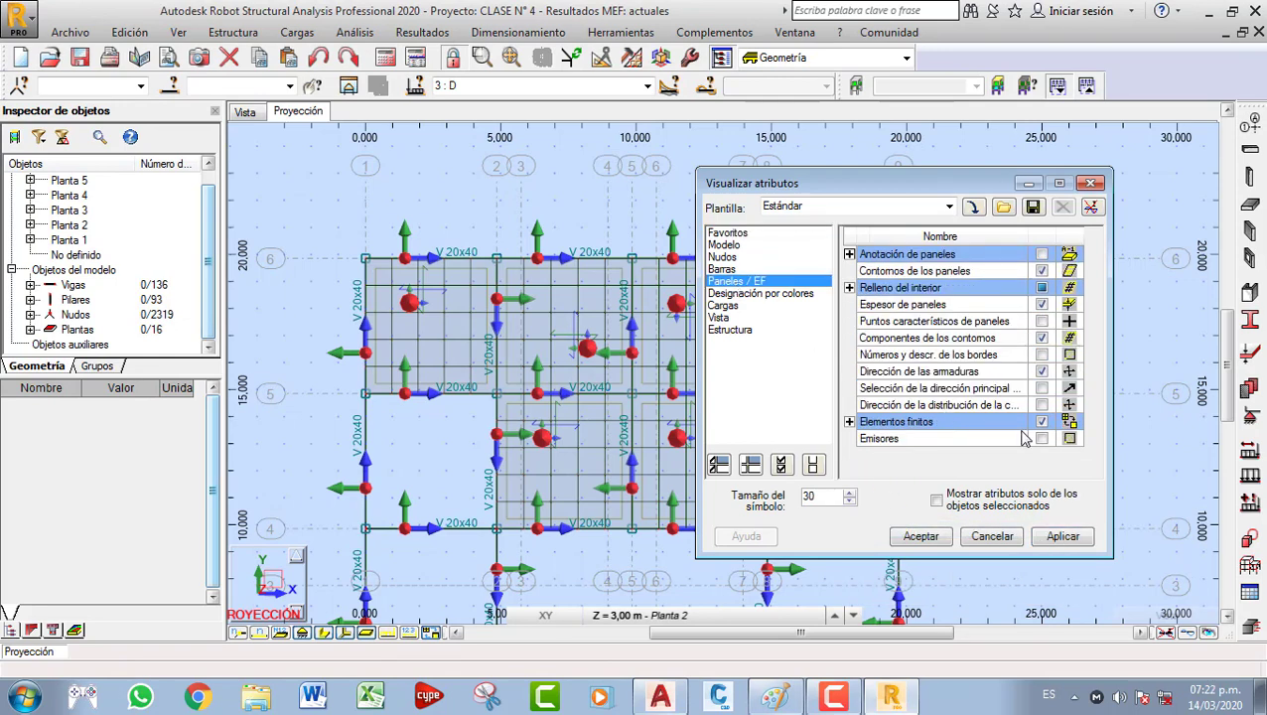
pyautogui.click(1041, 405)
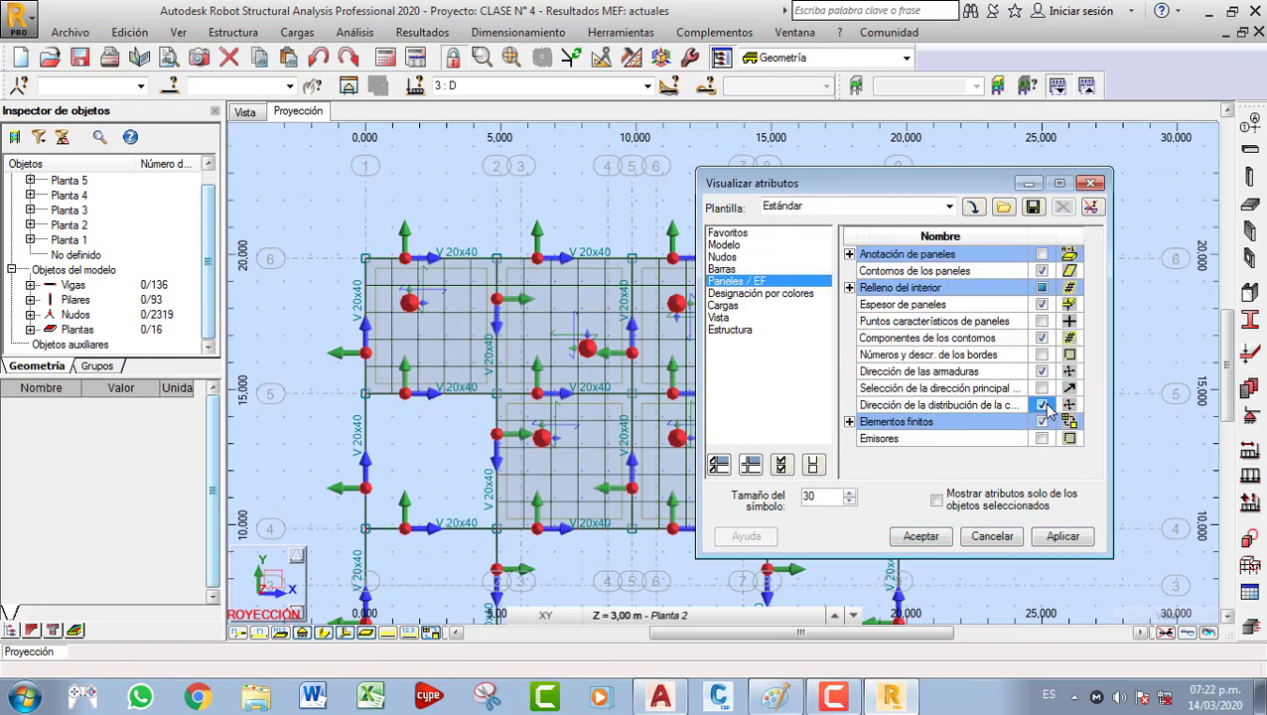
pyautogui.click(1071, 545)
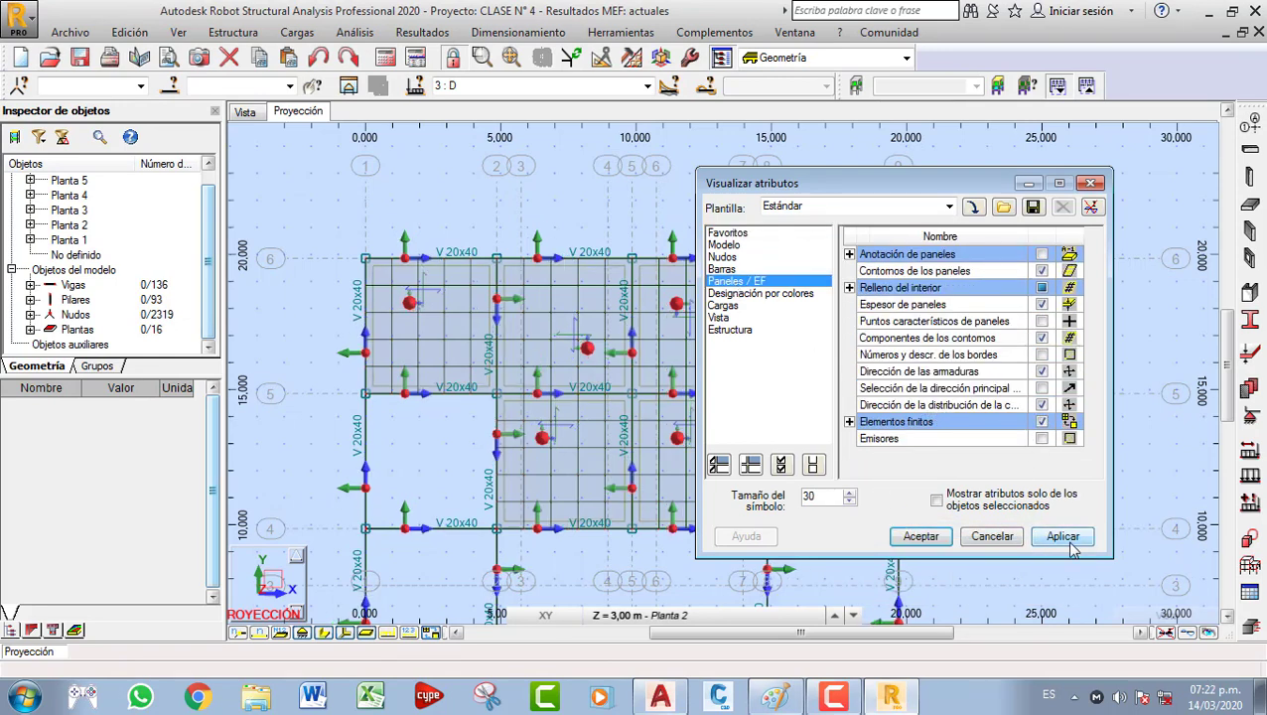
pyautogui.click(929, 542)
# Return to the Planta 3 plan and disable the panels' load distribution direction symbols.
pyautogui.click(675, 614)
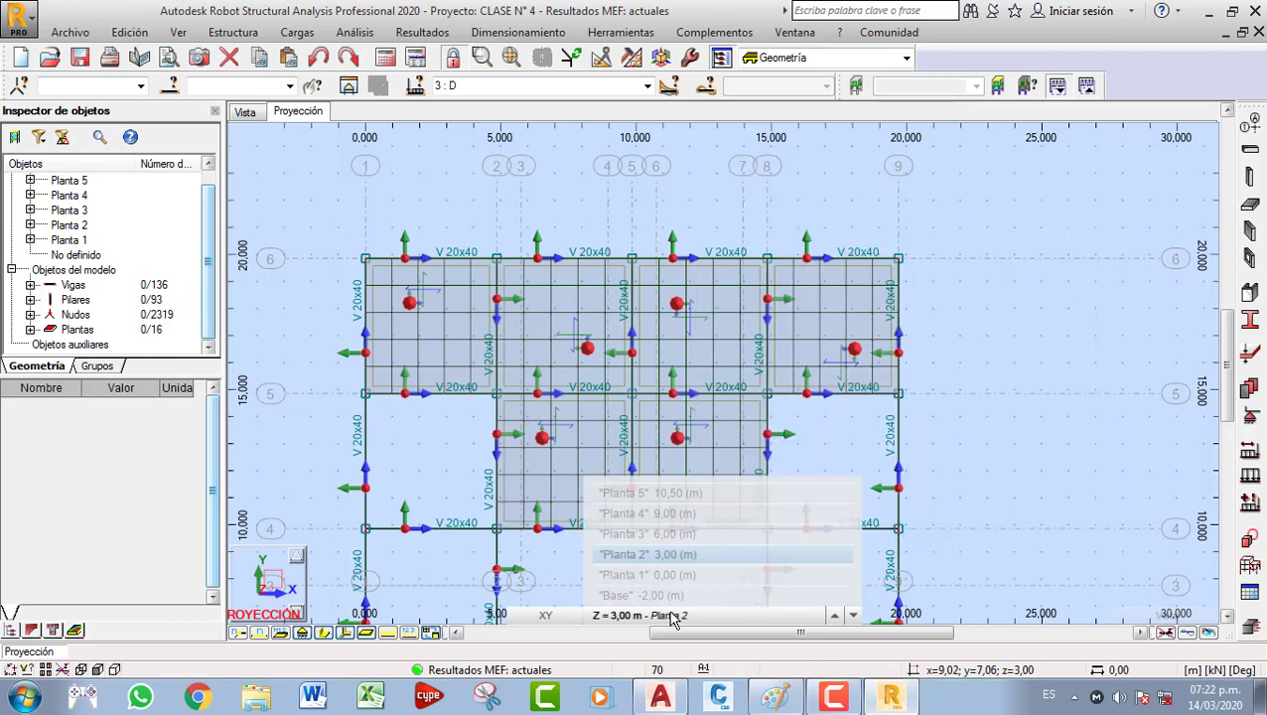
pyautogui.click(673, 533)
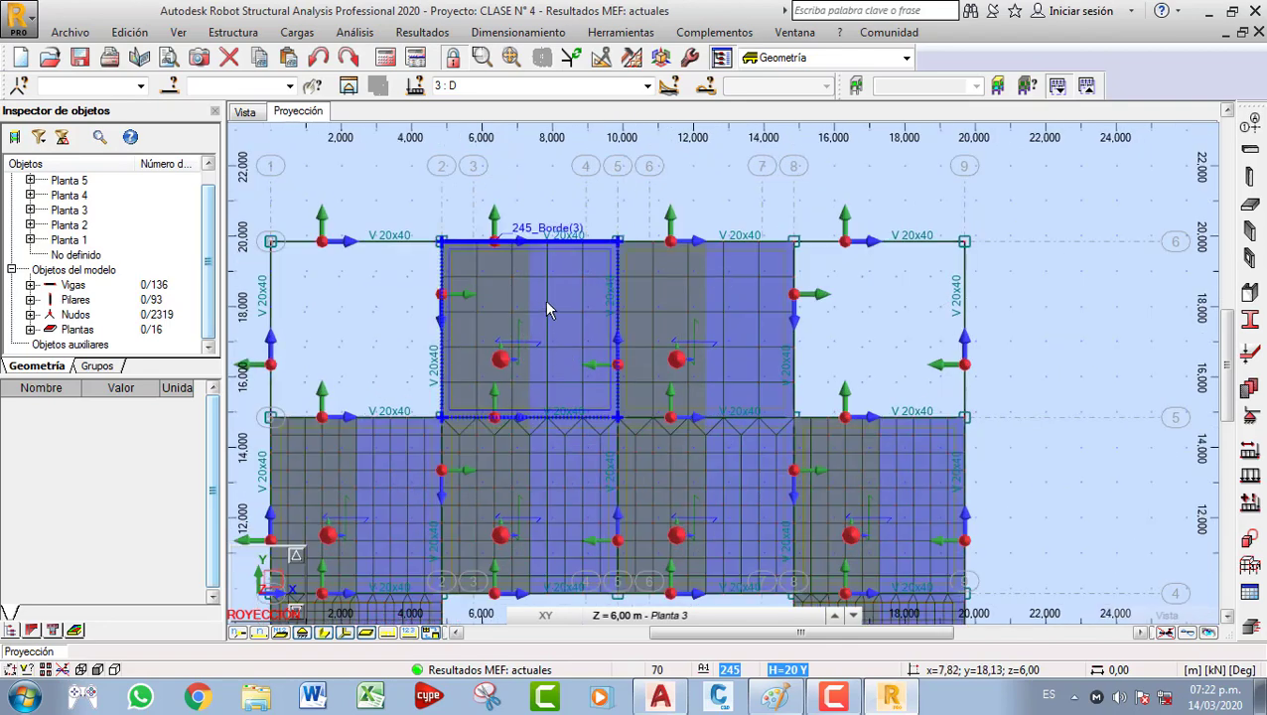
pyautogui.rightClick(1072, 272)
pyautogui.click(1020, 460)
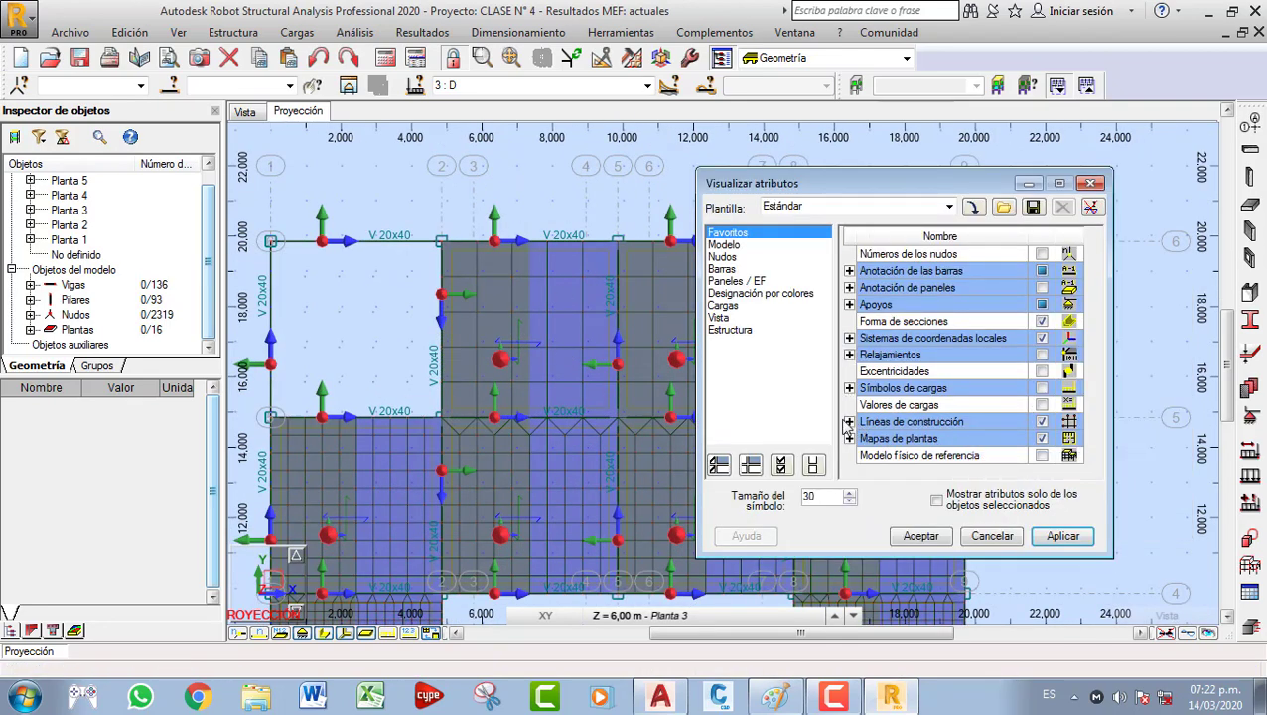
pyautogui.click(740, 281)
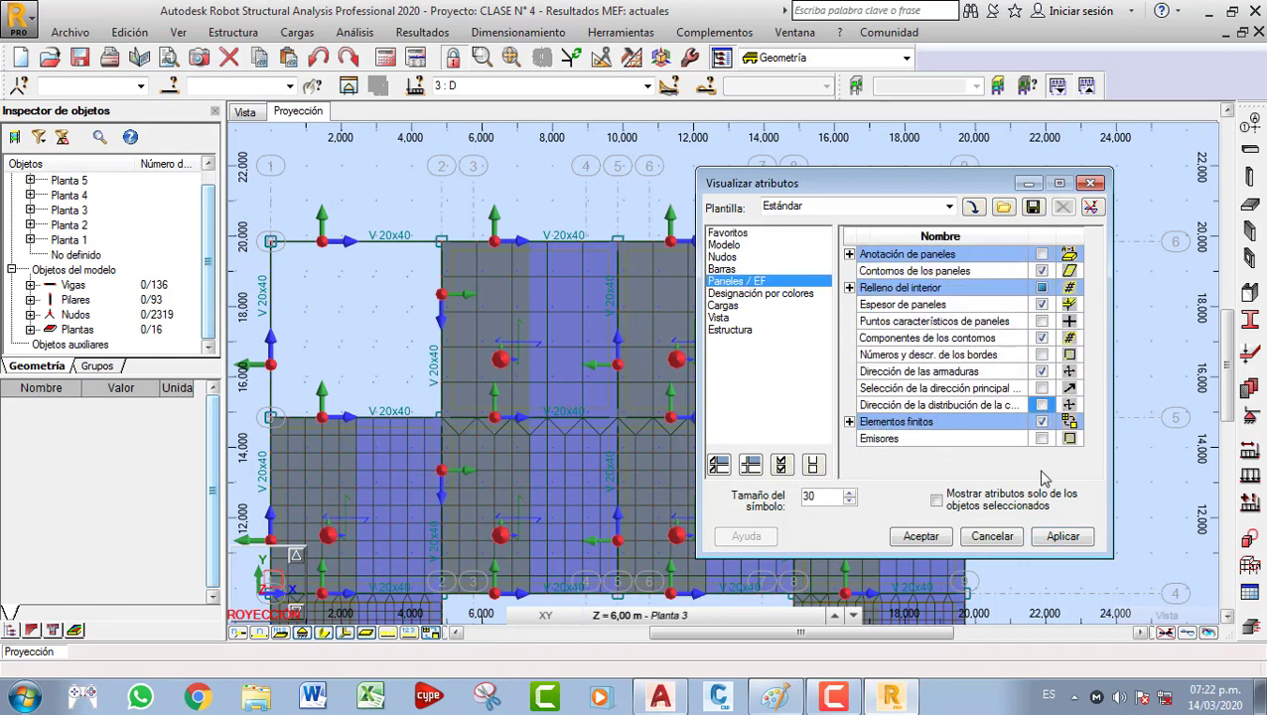
pyautogui.click(1060, 537)
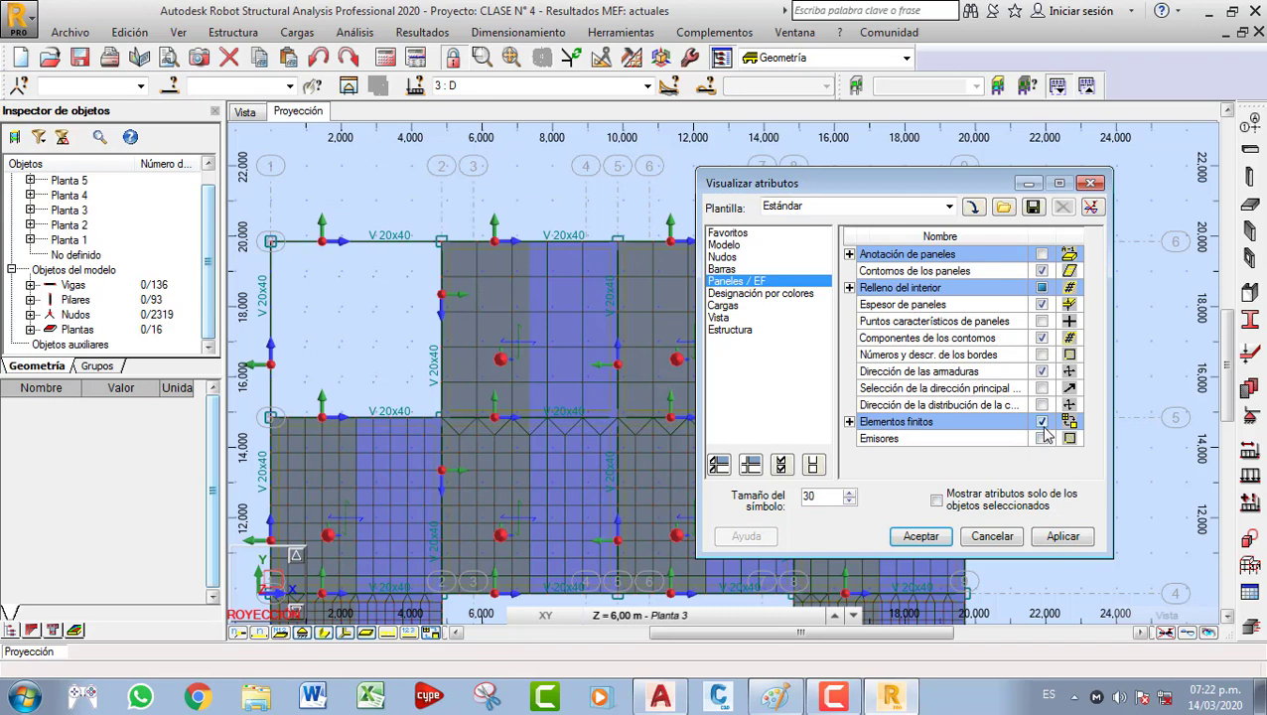
# Hide the finite elements in the display attributes, apply the change, and show them again.
pyautogui.click(849, 422)
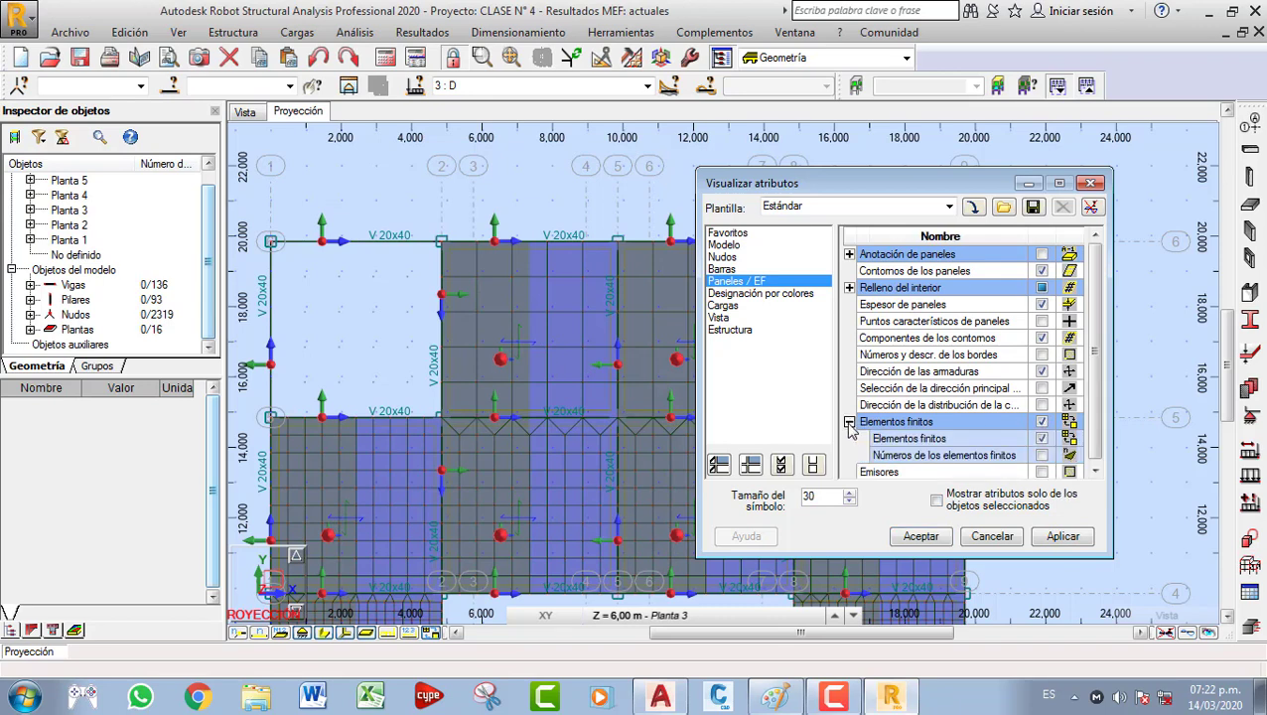
pyautogui.click(1041, 438)
pyautogui.click(1061, 536)
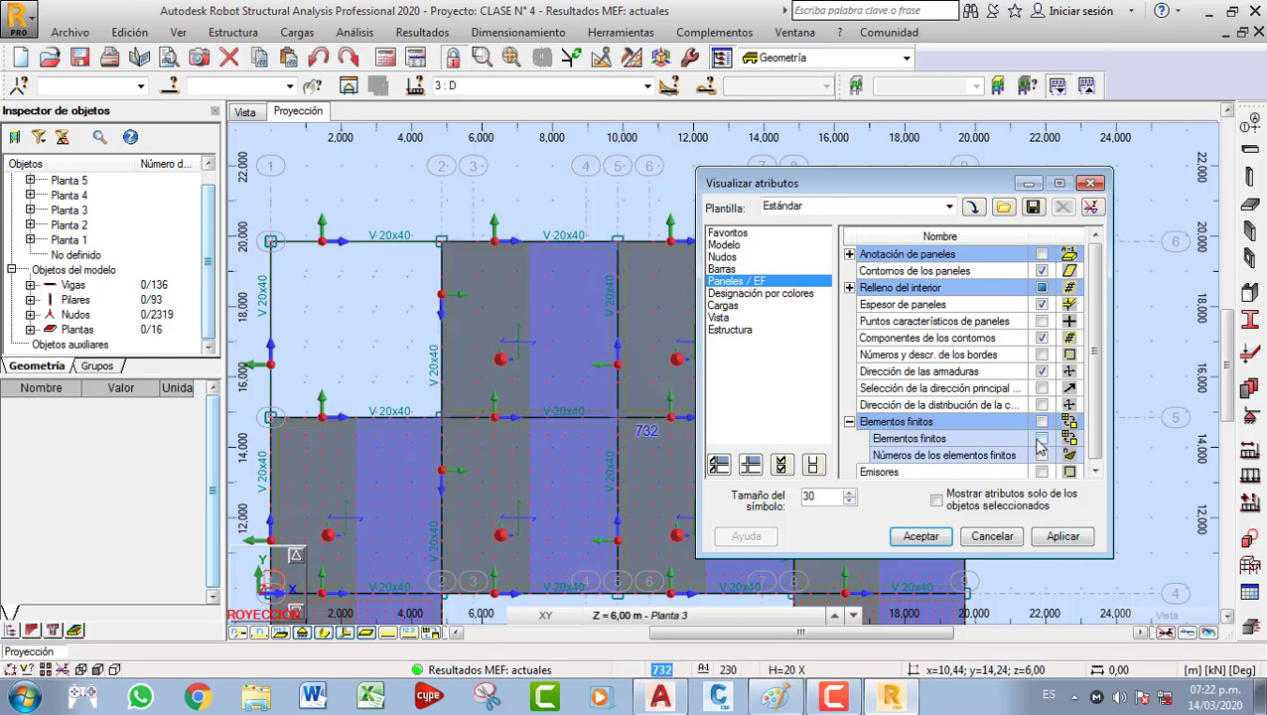
pyautogui.click(1041, 438)
pyautogui.click(1058, 536)
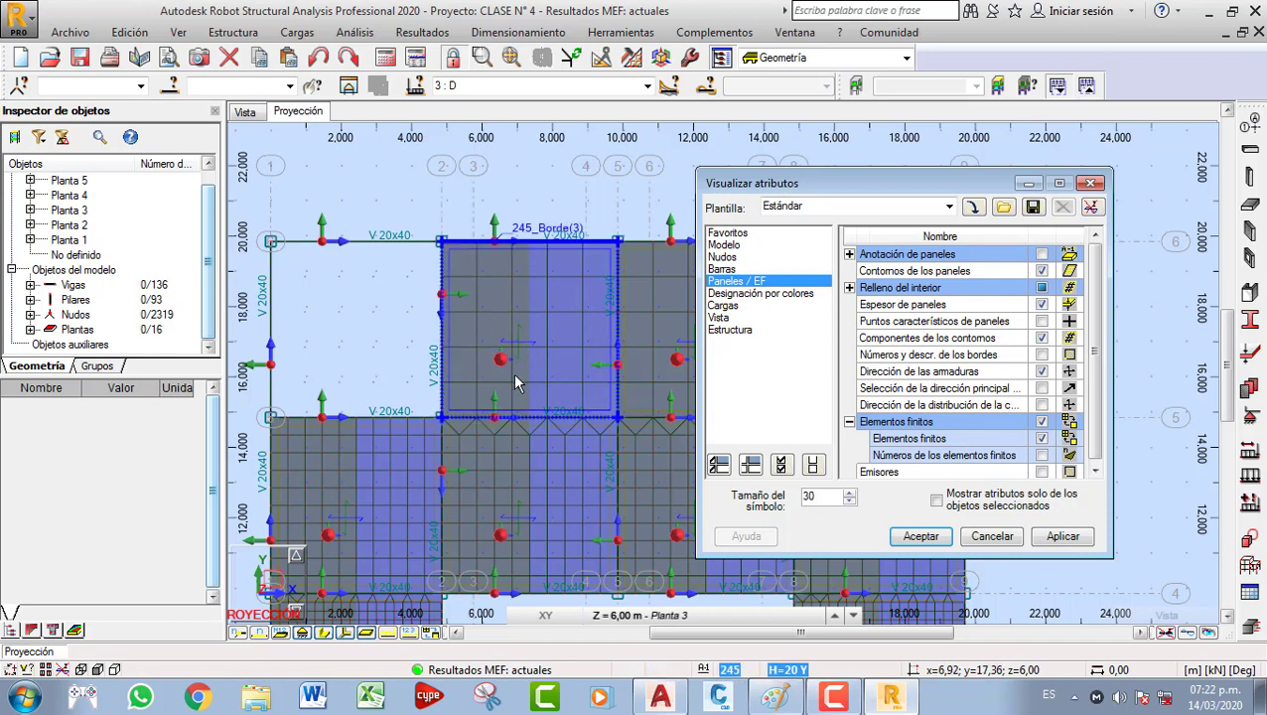
# Examine the local axes and direction symbols of the upper slab between grid lines 2 and 5, and close the display attributes.
pyautogui.scroll(2, 508, 359)
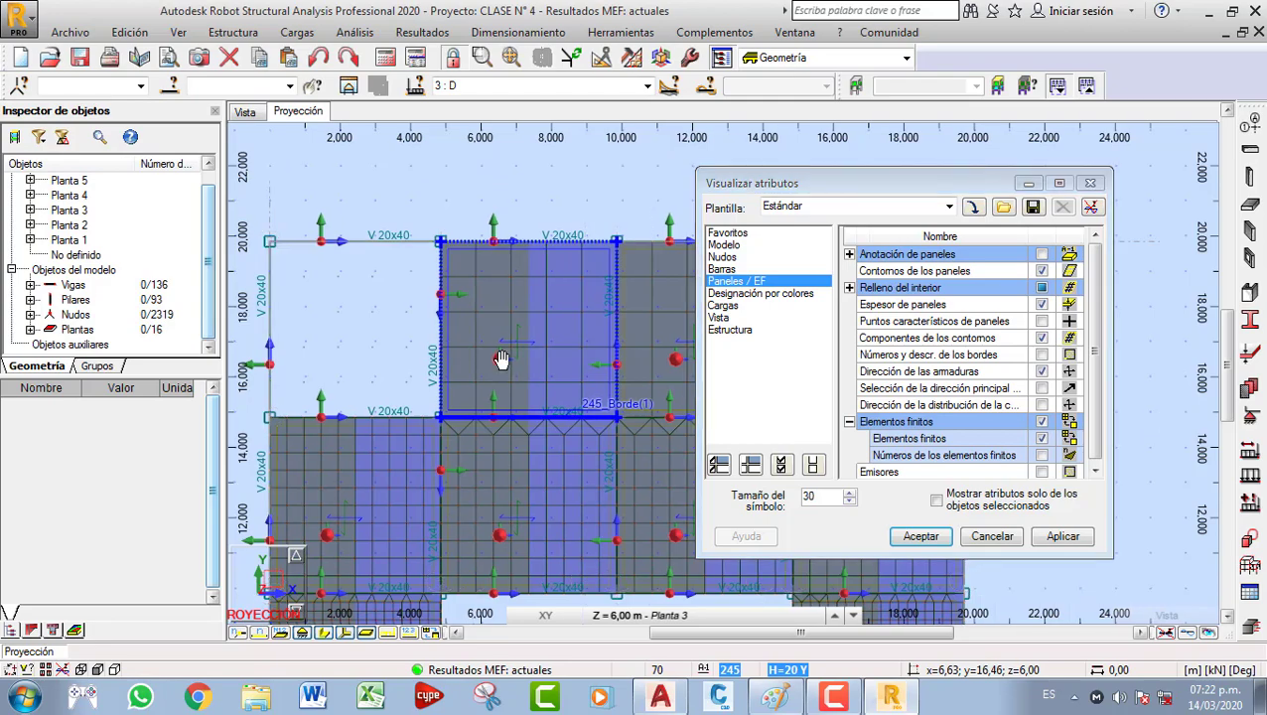
pyautogui.scroll(3, 509, 369)
pyautogui.scroll(-4, 516, 310)
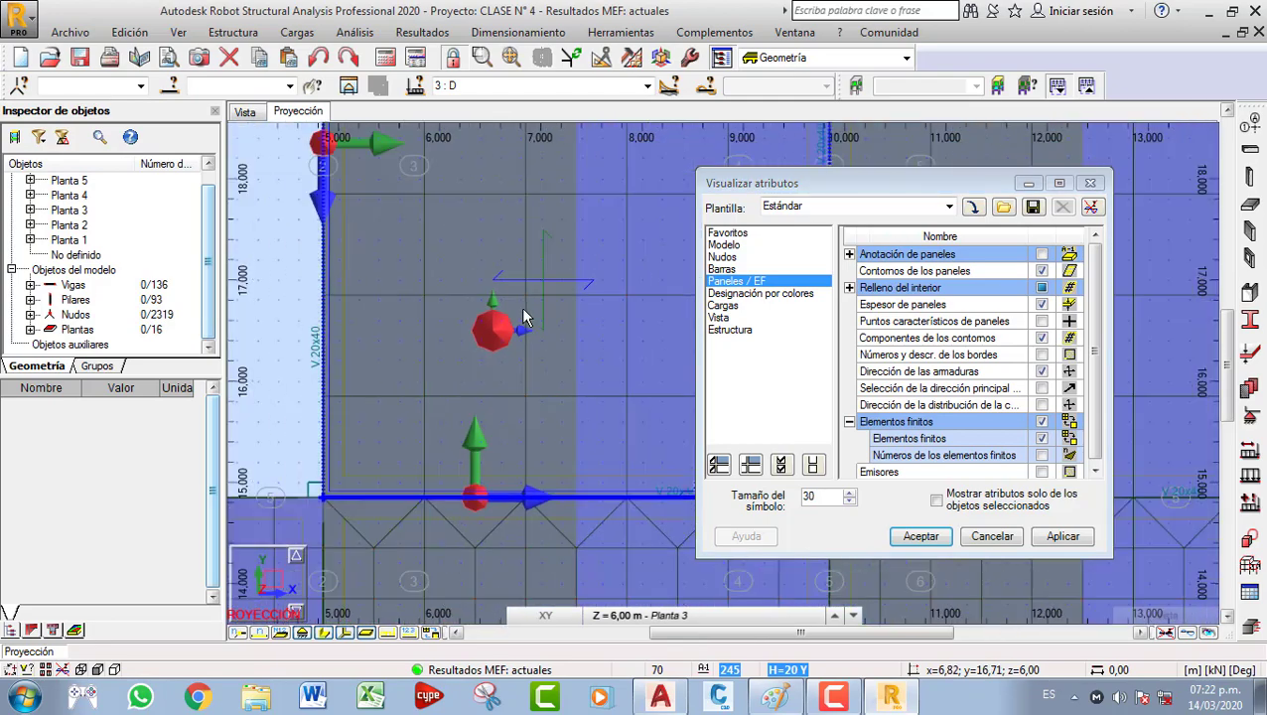
pyautogui.scroll(-4, 523, 320)
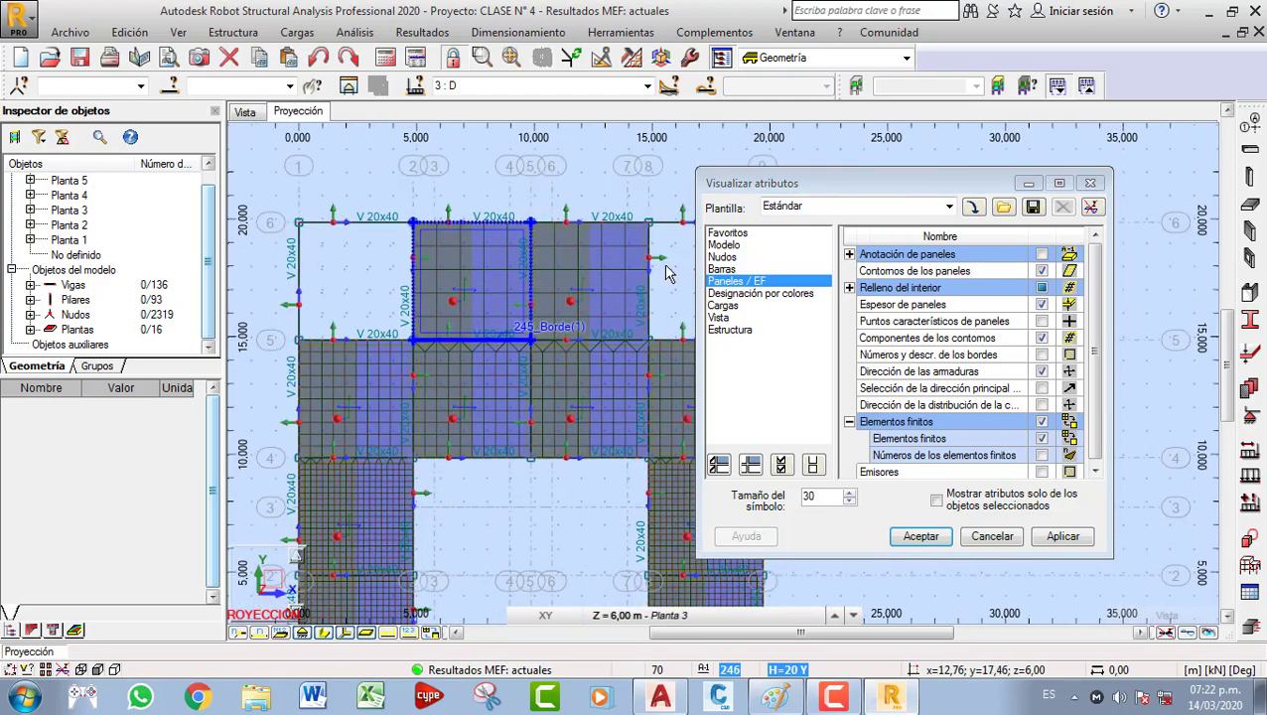
pyautogui.click(1090, 186)
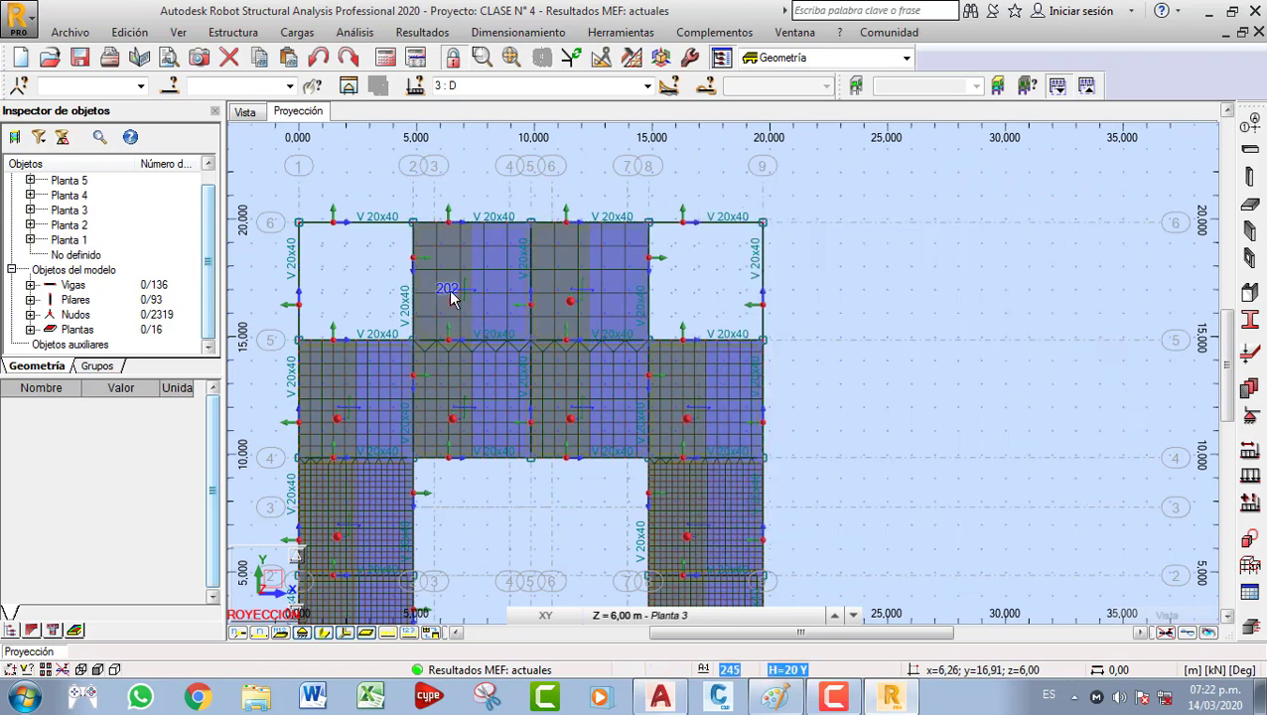
# Open the H=20 Y orthotropic thickness definition and check its rib type and direction.
pyautogui.scroll(1, 453, 291)
pyautogui.click(1249, 354)
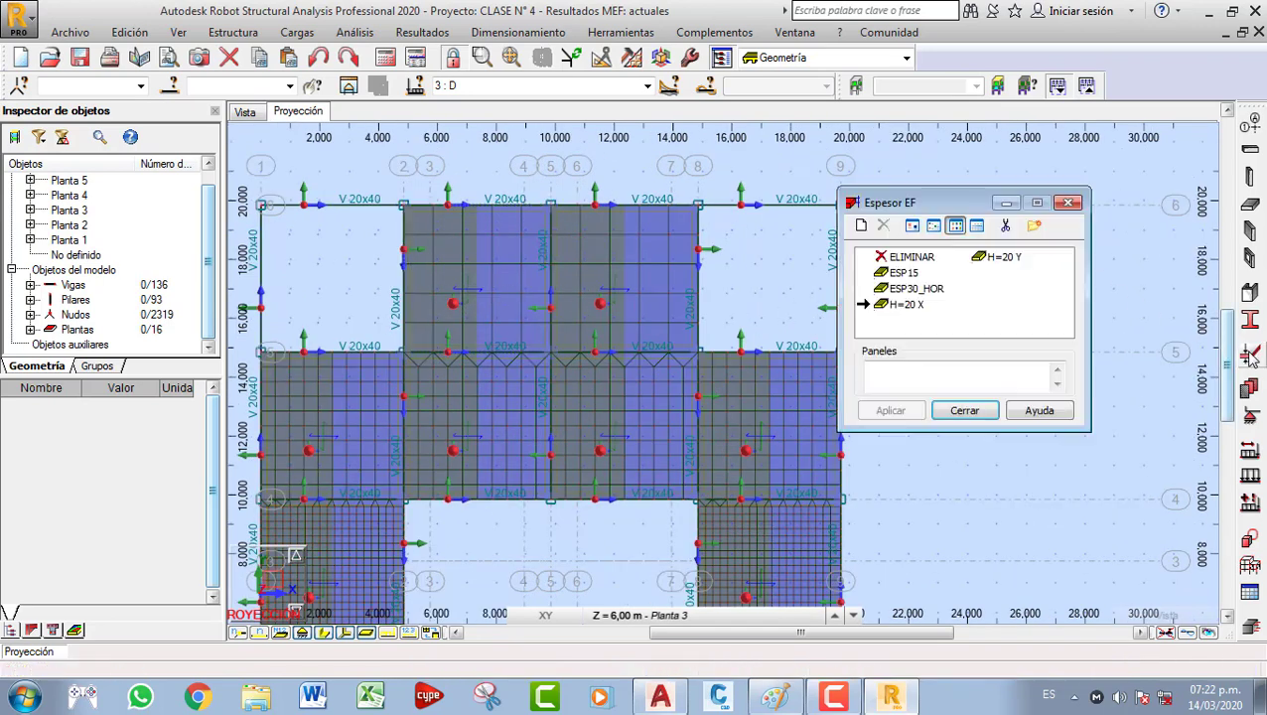
pyautogui.click(994, 260)
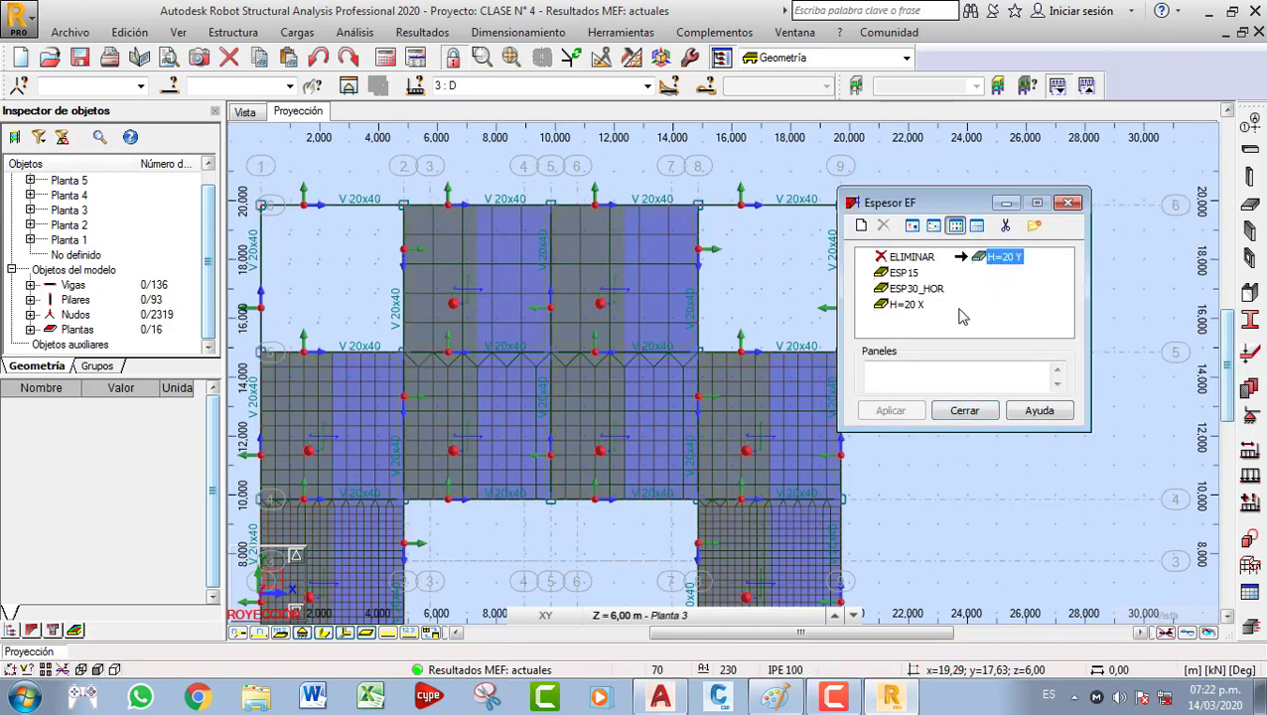
pyautogui.doubleClick(999, 258)
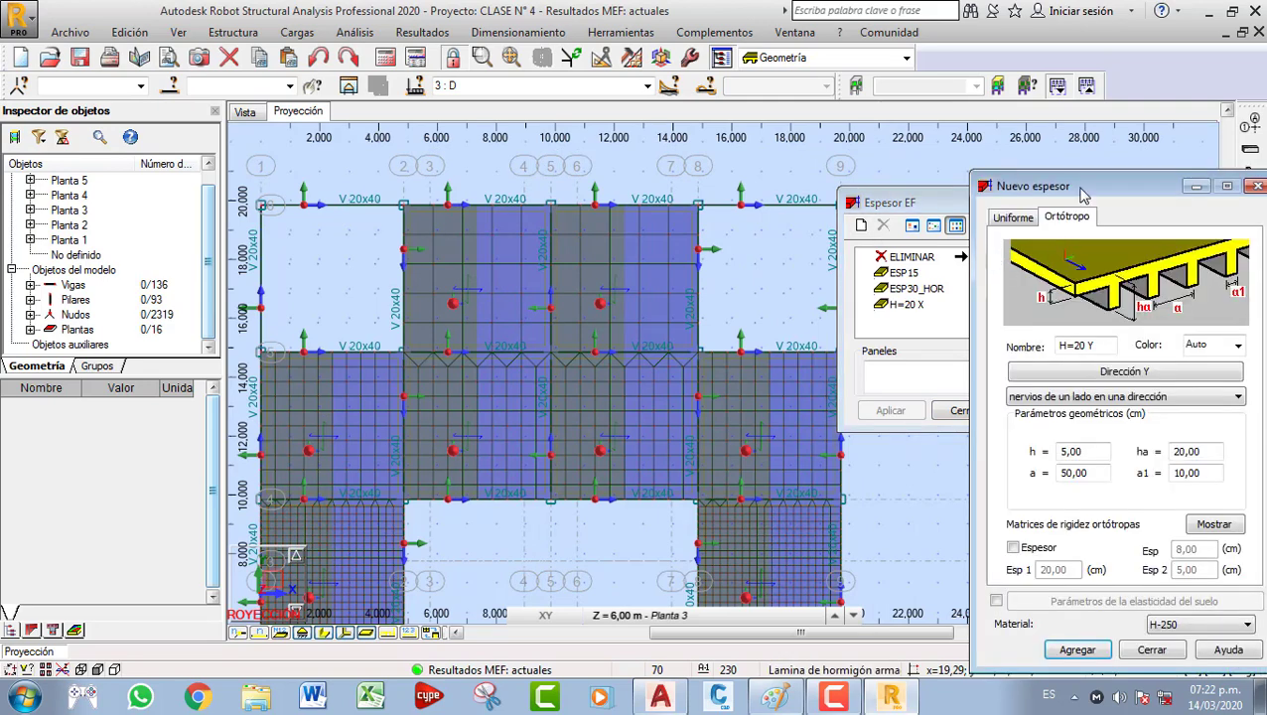
pyautogui.moveTo(1105, 165); pyautogui.dragTo(579, 166)
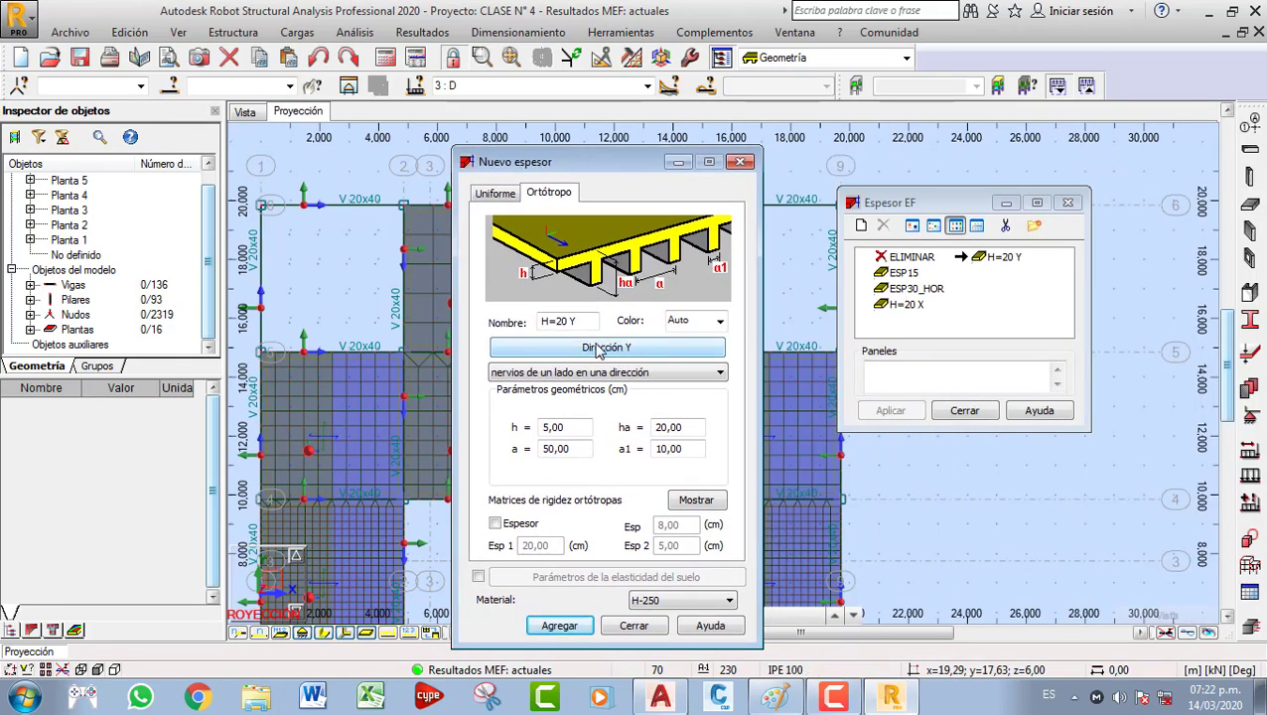
pyautogui.click(634, 377)
pyautogui.click(636, 384)
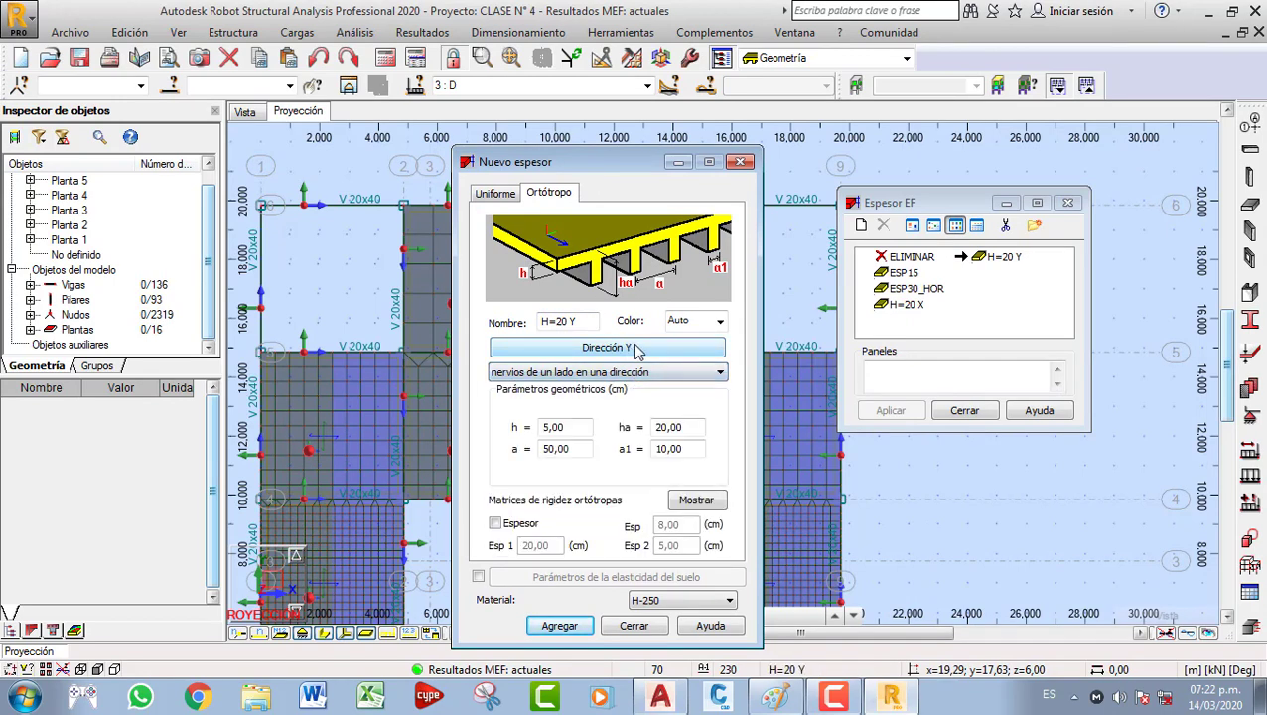
# Review the orthotropy direction options and available rib types of H=20 Y, and close the definition without changes.
pyautogui.click(666, 349)
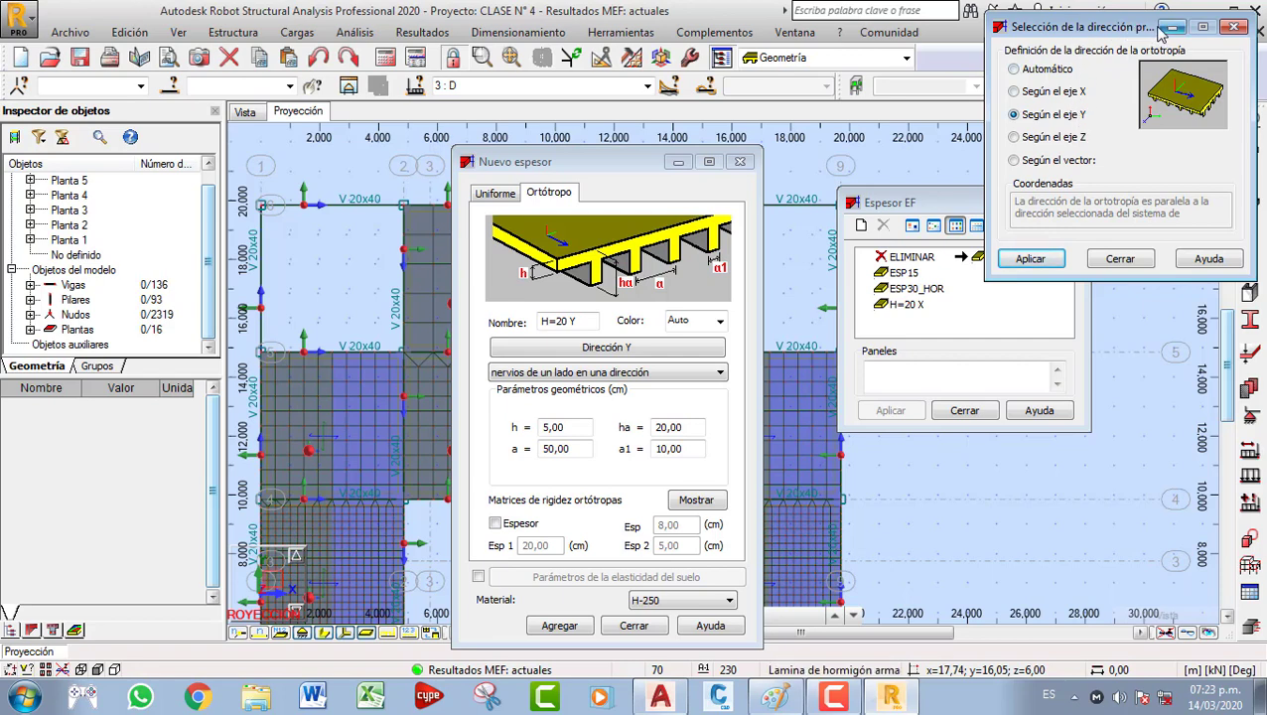
pyautogui.moveTo(1138, 34); pyautogui.dragTo(1025, 98)
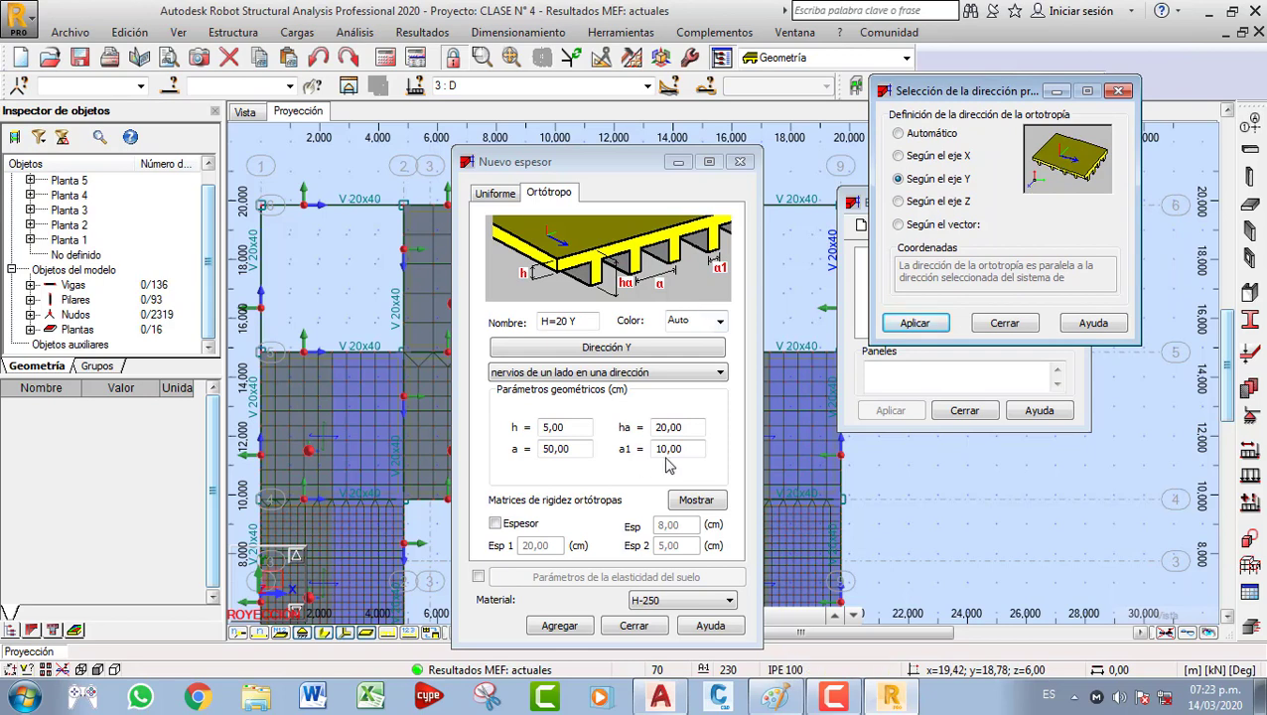
pyautogui.click(633, 373)
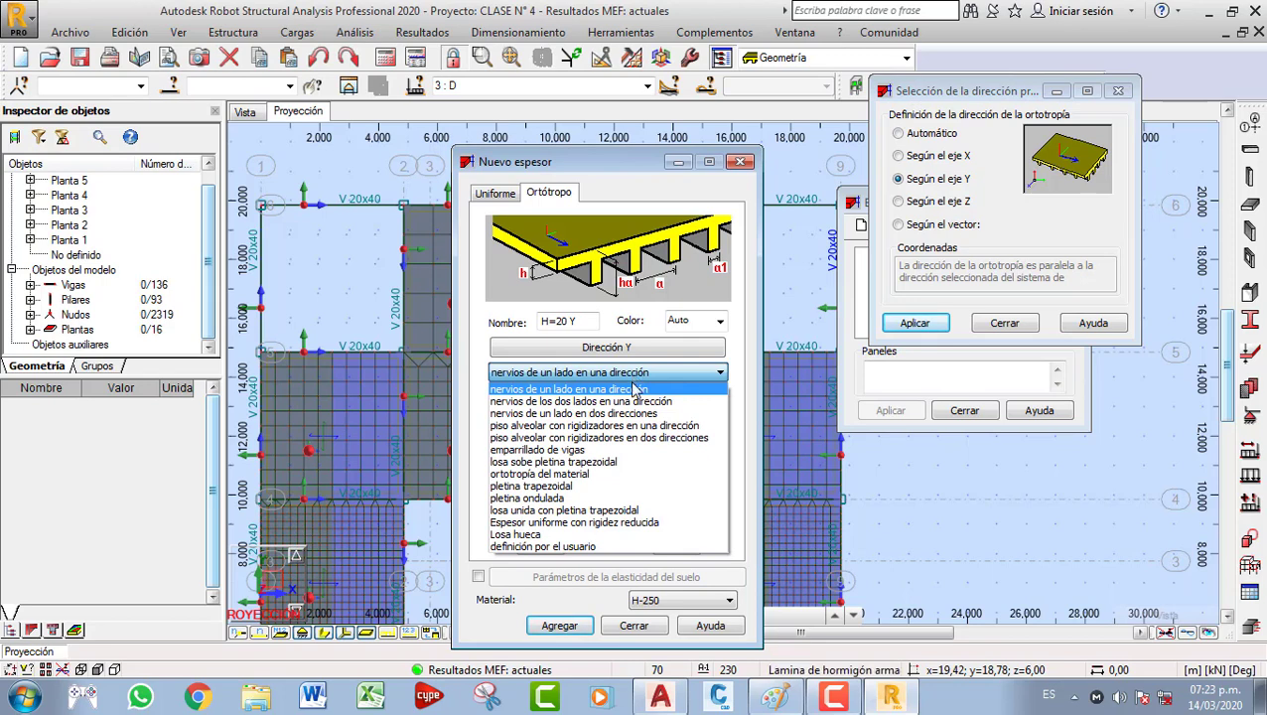
pyautogui.click(628, 166)
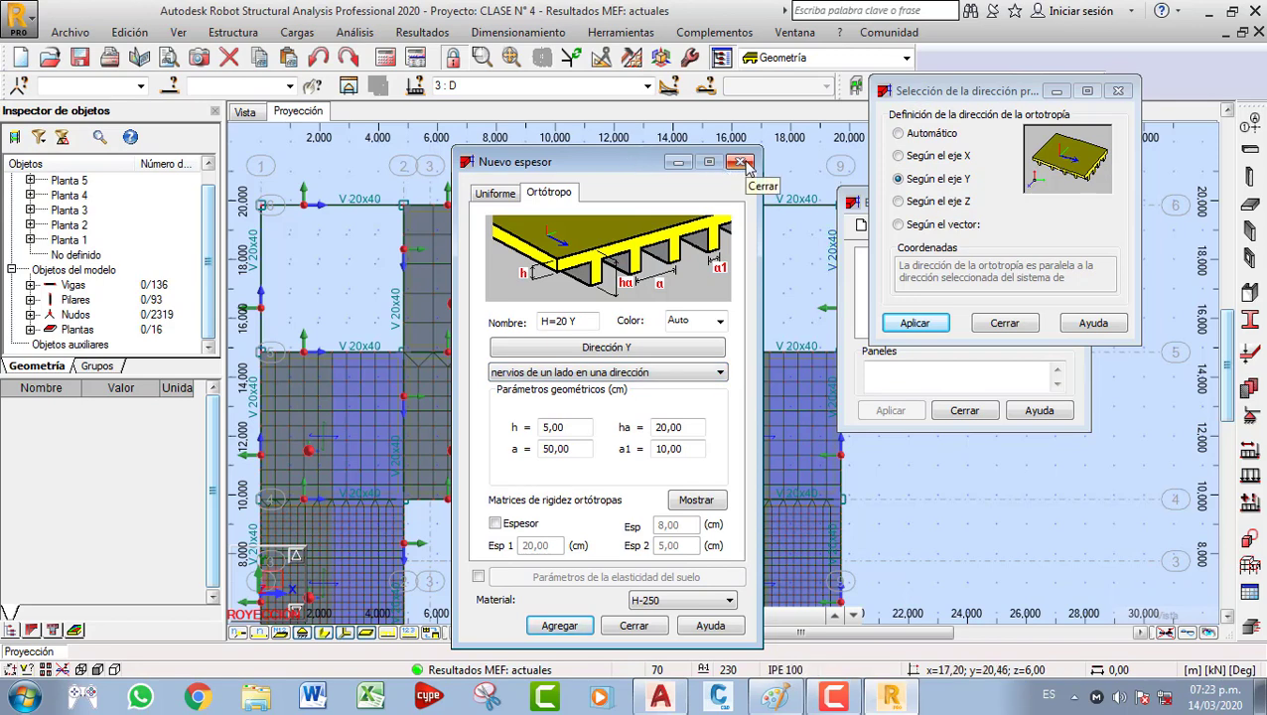
pyautogui.click(1032, 327)
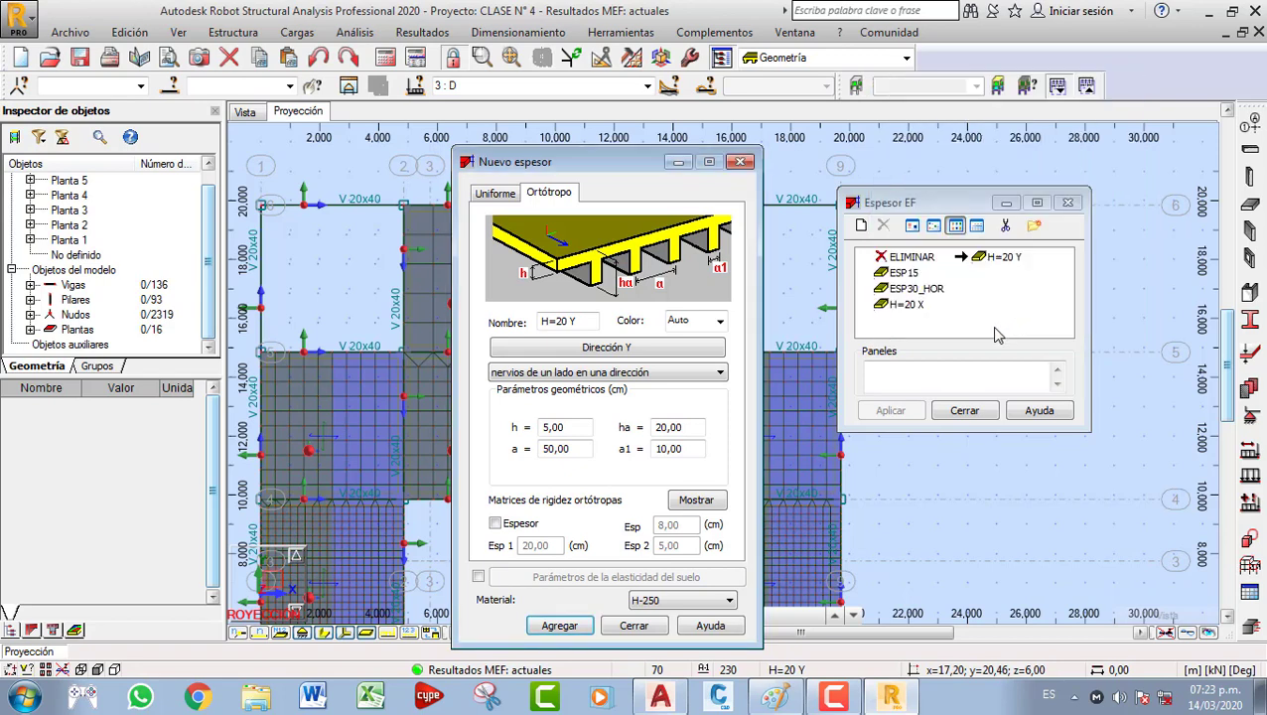
pyautogui.click(739, 163)
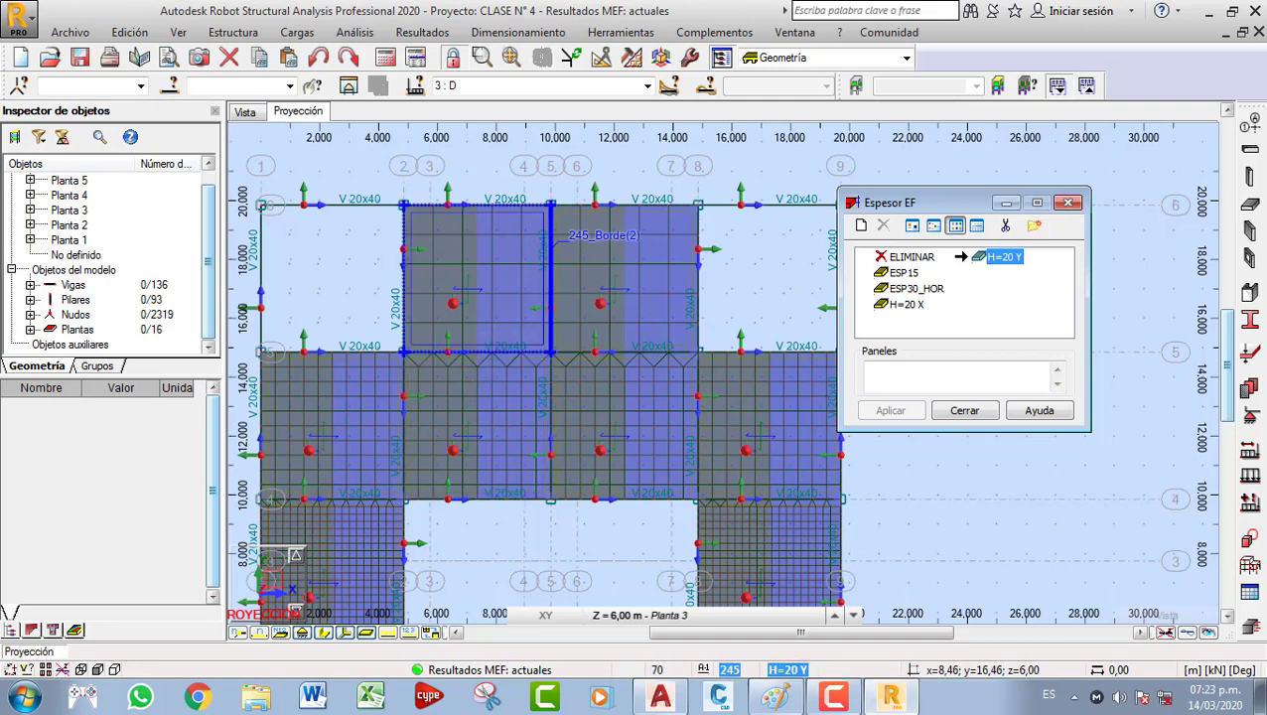
# Examine the slab directions across the Planta 3 plan and close the FE thickness list.
pyautogui.moveTo(506, 329); pyautogui.dragTo(573, 282, button='middle')
pyautogui.scroll(-2, 573, 291)
pyautogui.scroll(2, 509, 321)
pyautogui.moveTo(552, 329); pyautogui.dragTo(525, 334, button='middle')
pyautogui.scroll(-2, 509, 335)
pyautogui.scroll(-2, 558, 342)
pyautogui.scroll(2, 511, 398)
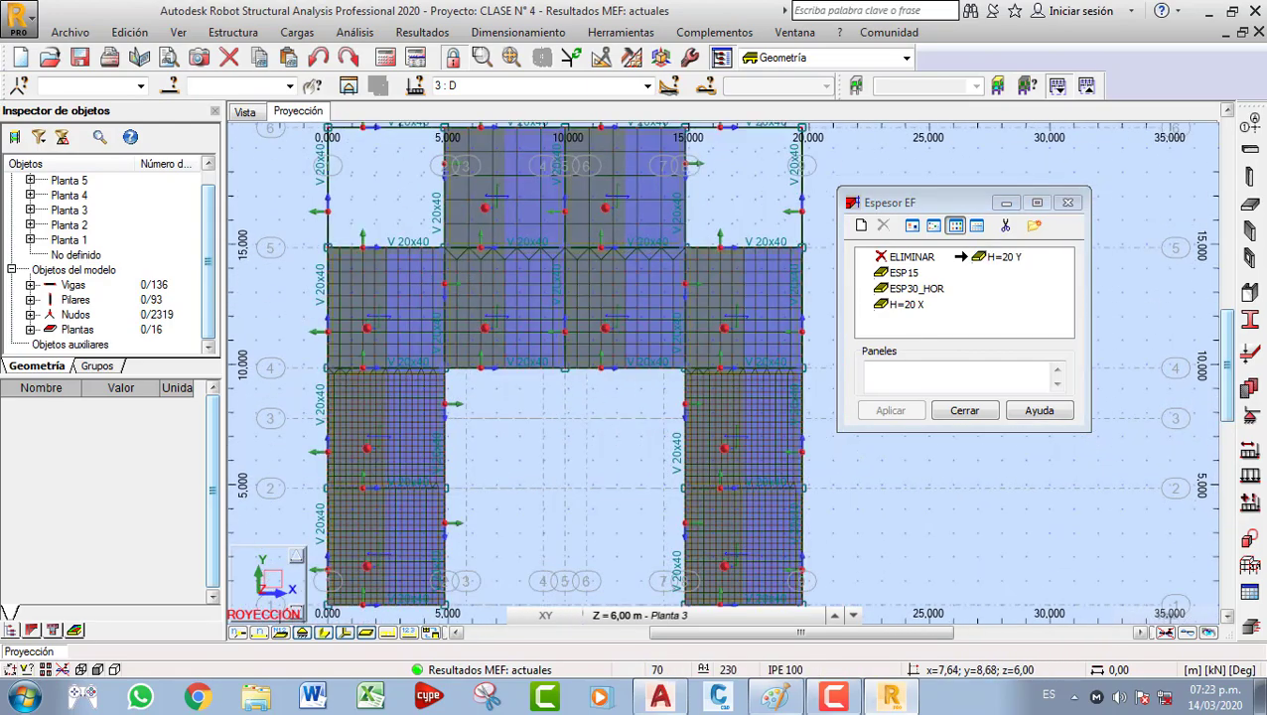
pyautogui.scroll(3, 730, 436)
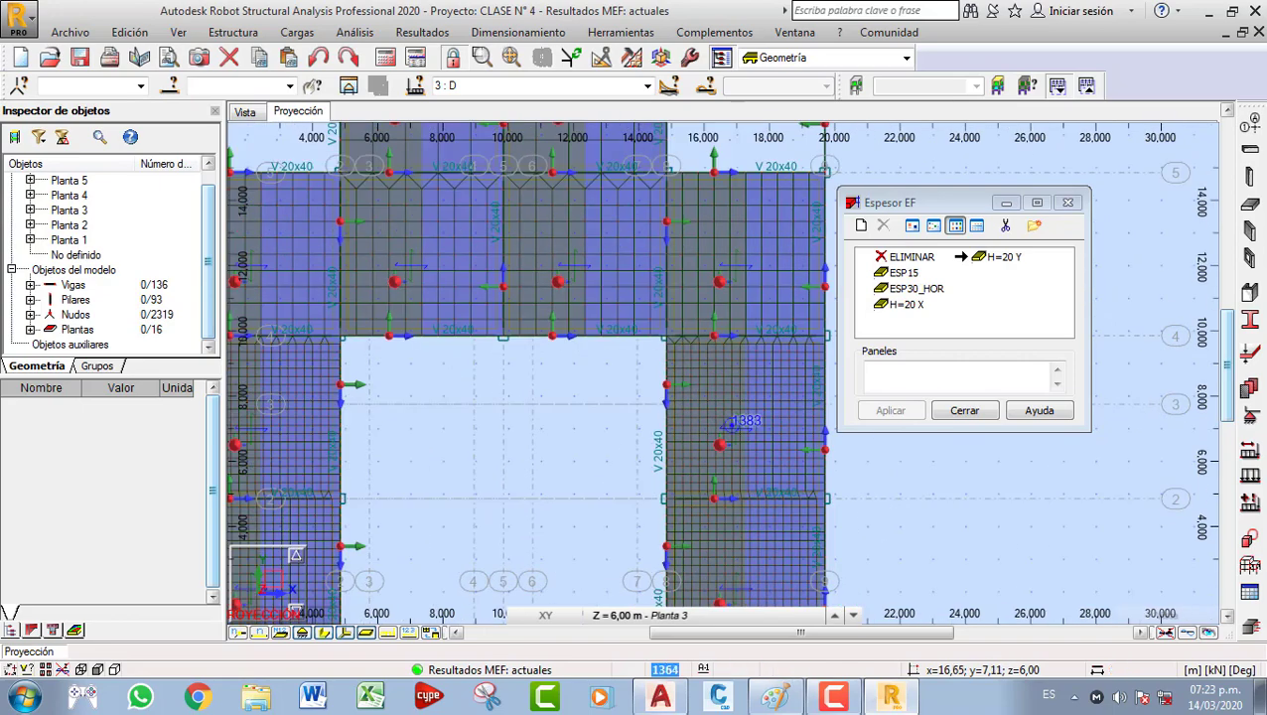
pyautogui.scroll(-1, 639, 427)
pyautogui.moveTo(640, 426); pyautogui.dragTo(732, 441, button='middle')
pyautogui.moveTo(580, 298); pyautogui.dragTo(581, 400, button='middle')
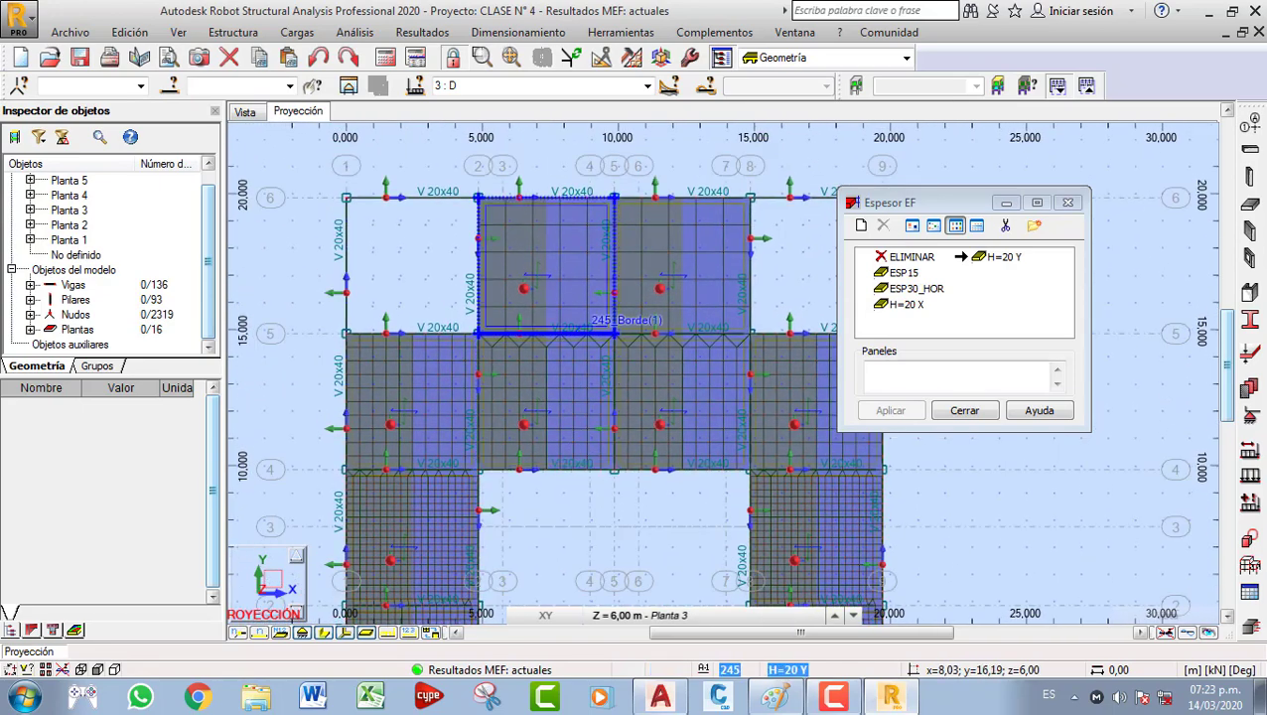
pyautogui.click(1067, 203)
# Check the assigned thickness in the properties of the upper slab between grid lines 2 and 5, and deselect it.
pyautogui.click(496, 301)
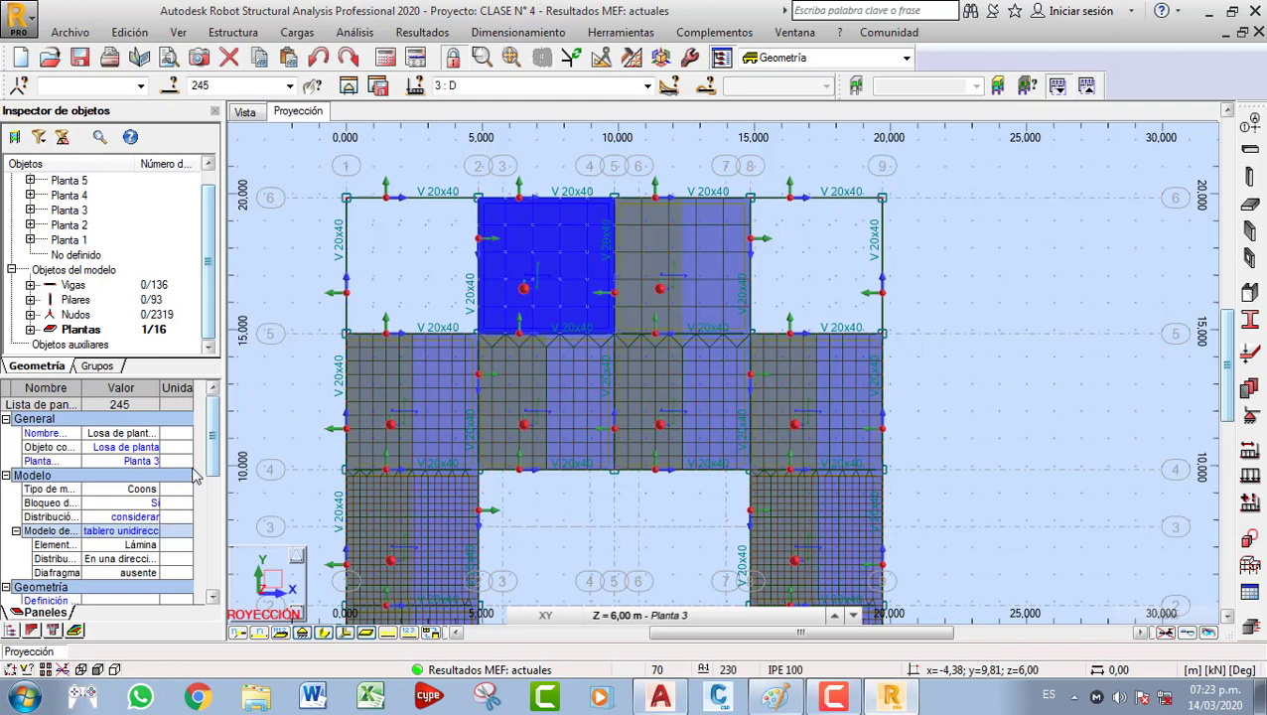
pyautogui.moveTo(215, 449); pyautogui.dragTo(208, 474)
pyautogui.scroll(-2, 204, 505)
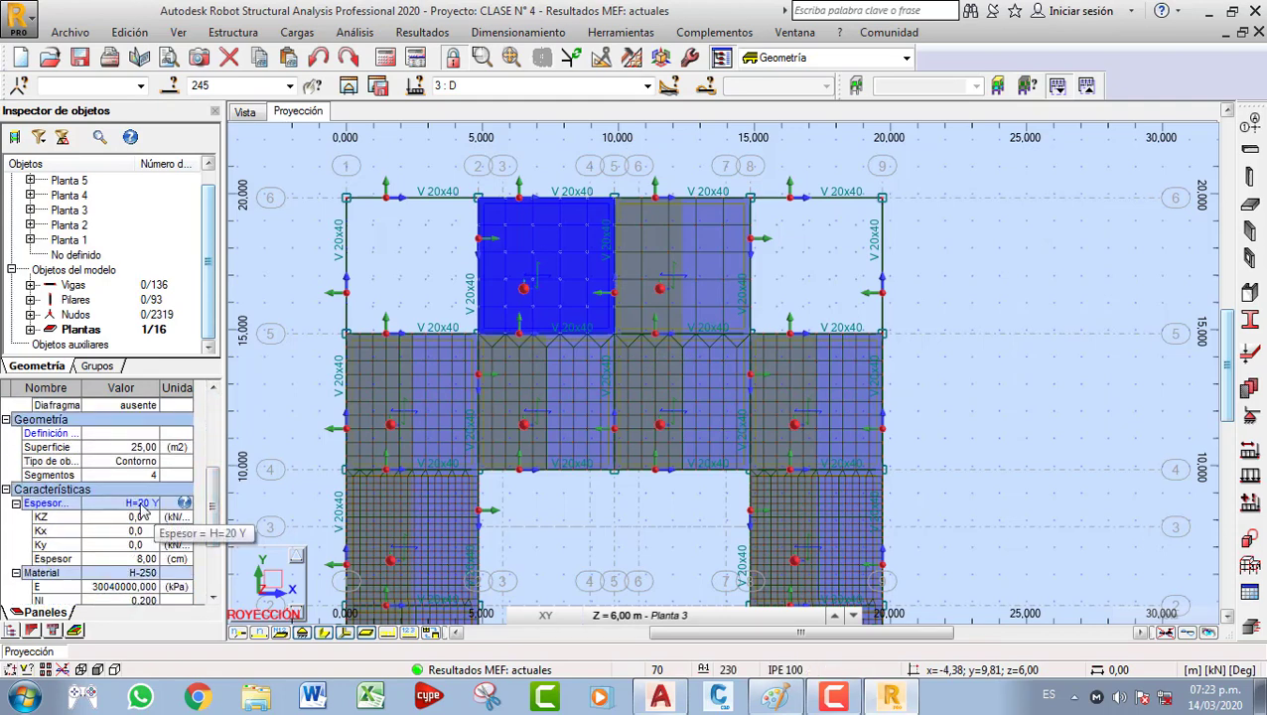
pyautogui.scroll(2, 592, 279)
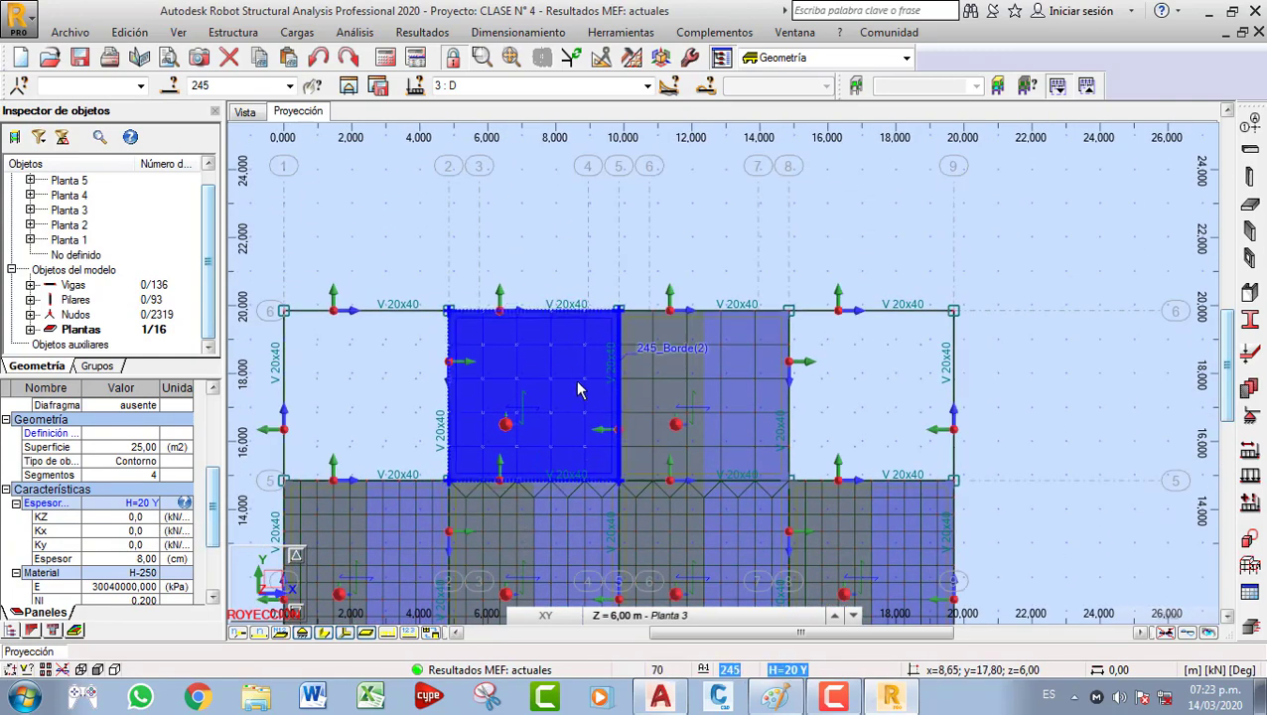
pyautogui.press('Escape')
pyautogui.scroll(-1, 574, 392)
pyautogui.moveTo(574, 405); pyautogui.dragTo(573, 349, button='middle')
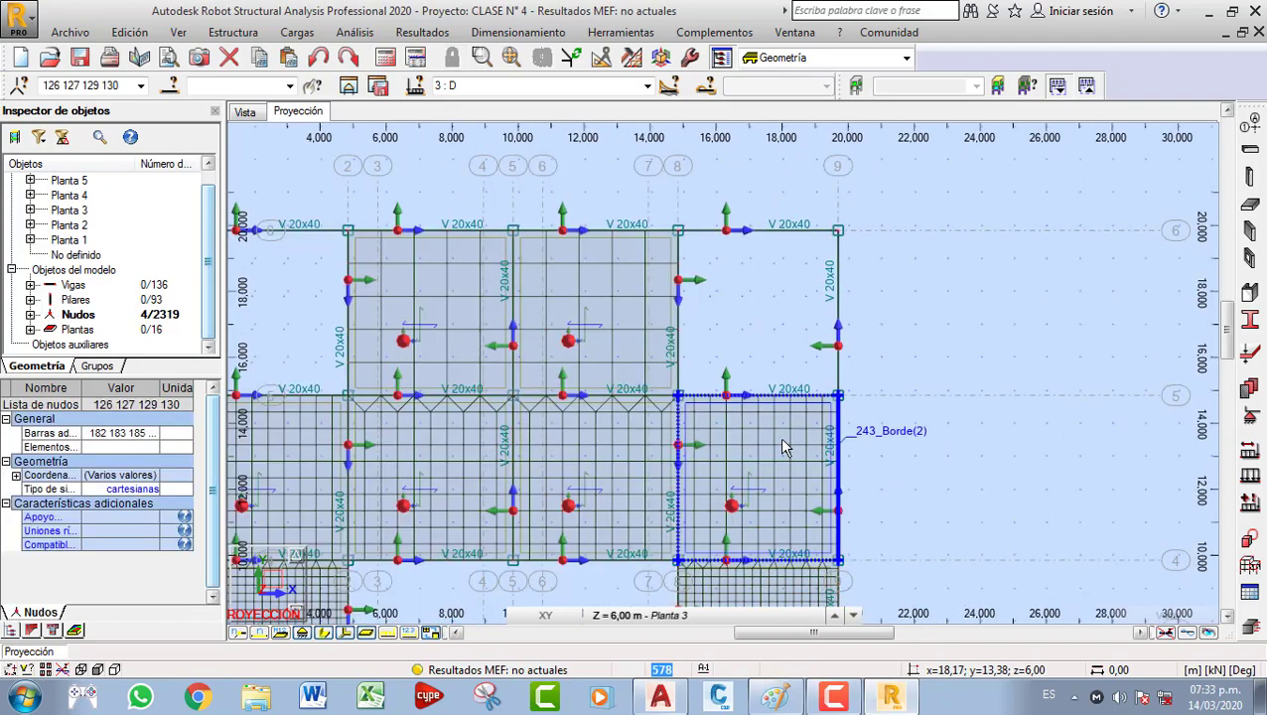
# Examine the local axes, orthotropy direction symbols and mesh of the four central slabs on Planta 3.
pyautogui.scroll(-1, 695, 487)
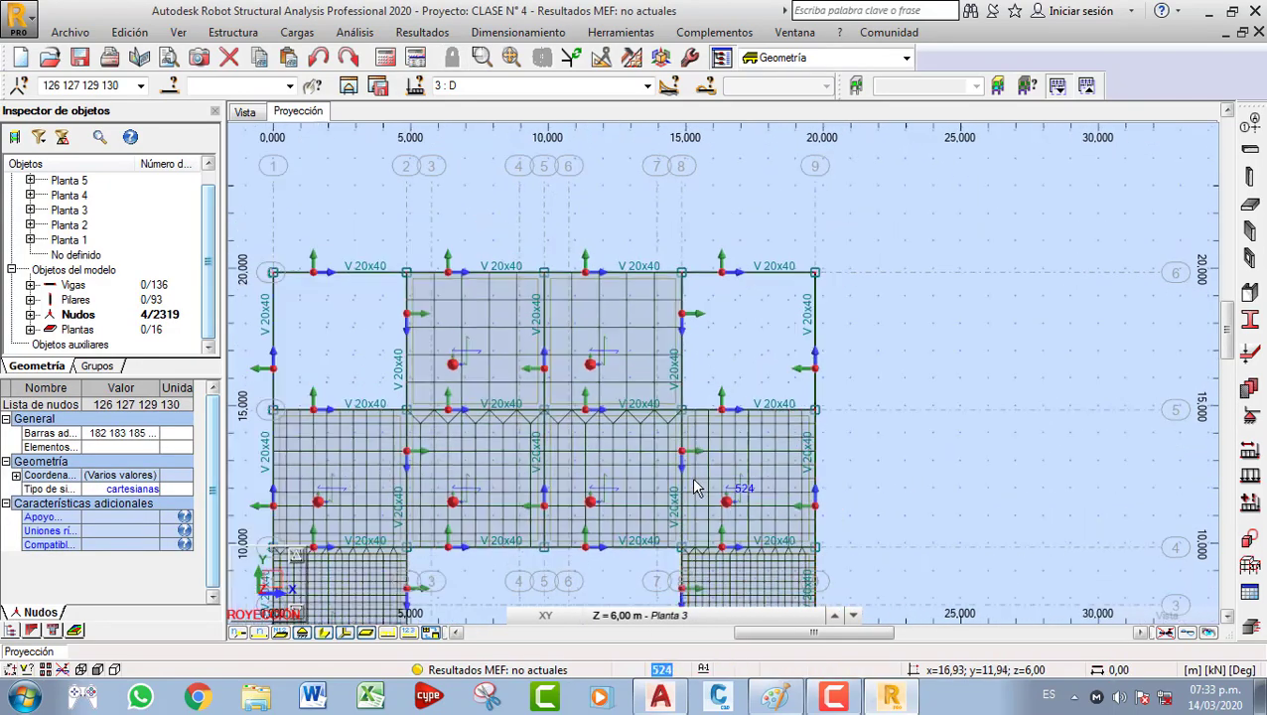
pyautogui.moveTo(695, 486); pyautogui.dragTo(721, 388, button='middle')
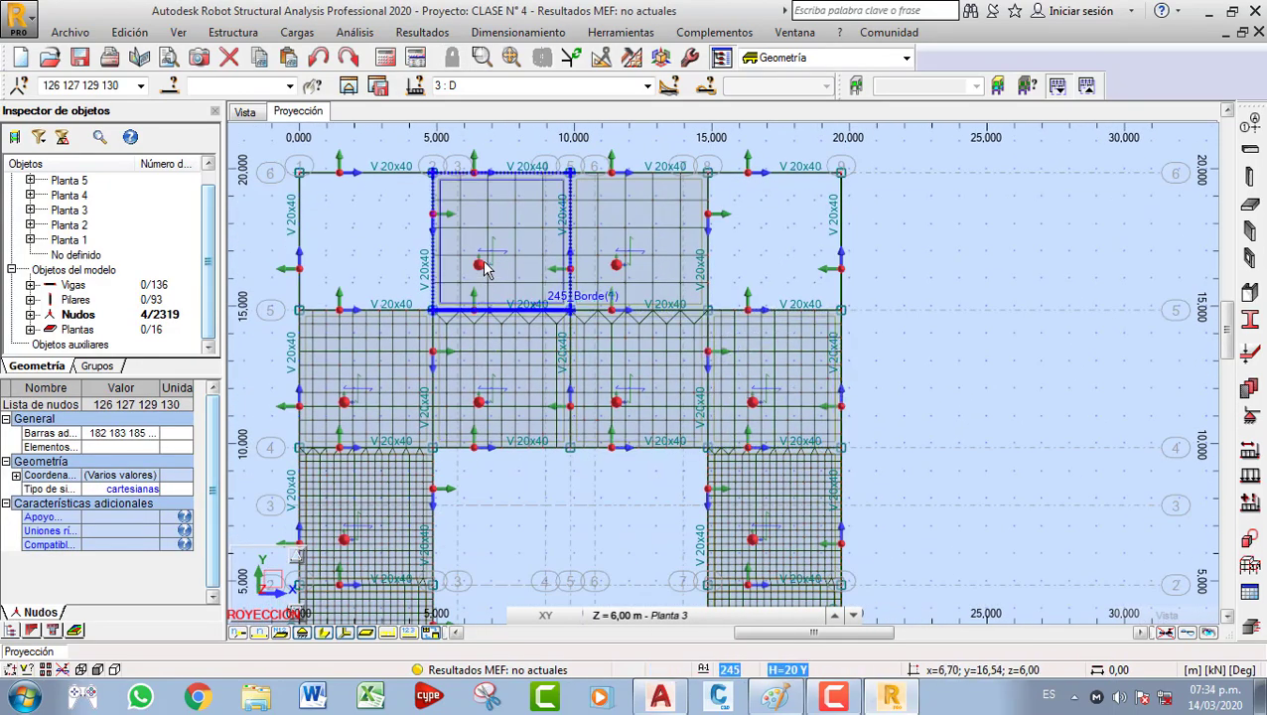
pyautogui.scroll(1, 505, 245)
pyautogui.scroll(-1, 585, 250)
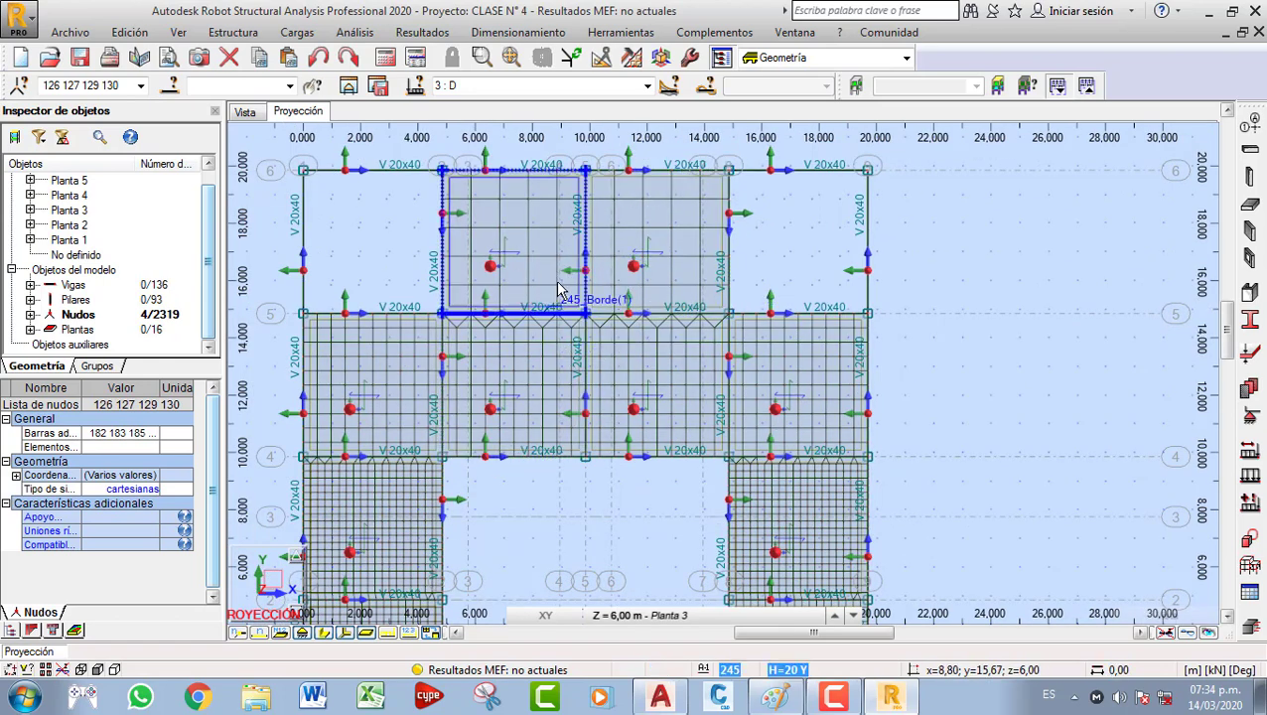
pyautogui.scroll(1, 546, 298)
pyautogui.scroll(-1, 543, 298)
pyautogui.scroll(3, 546, 302)
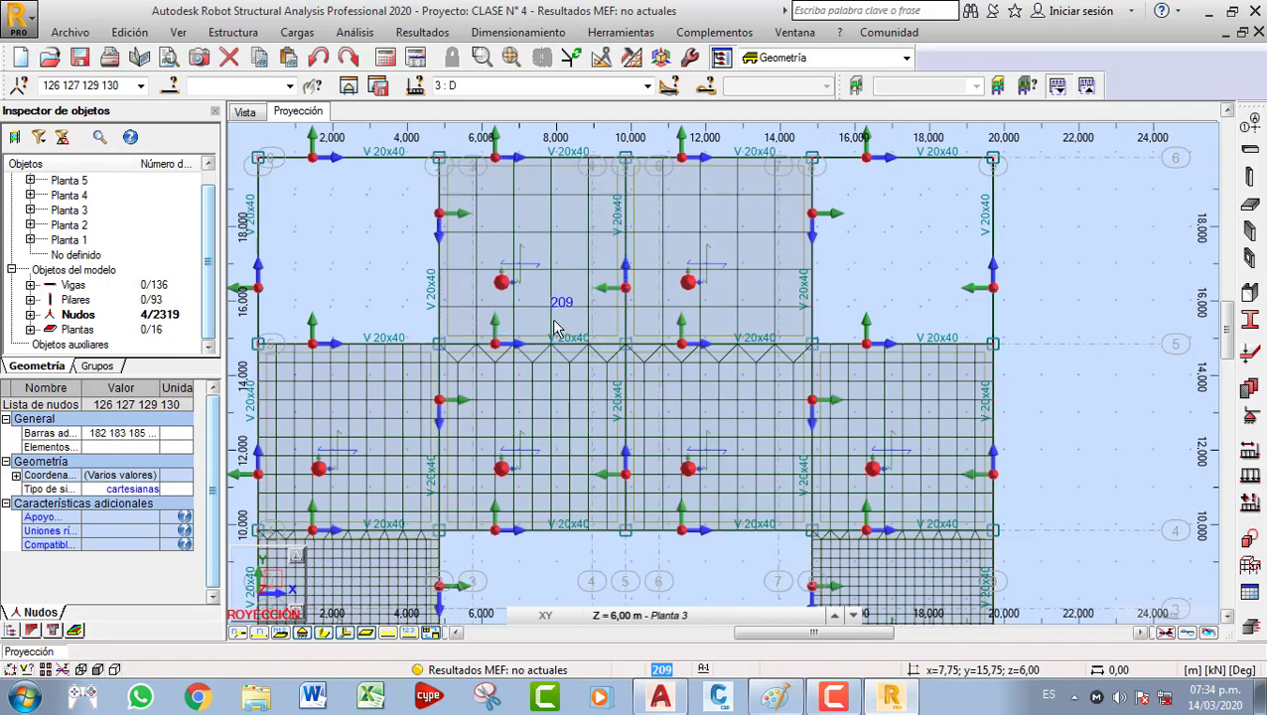
pyautogui.scroll(-2, 549, 307)
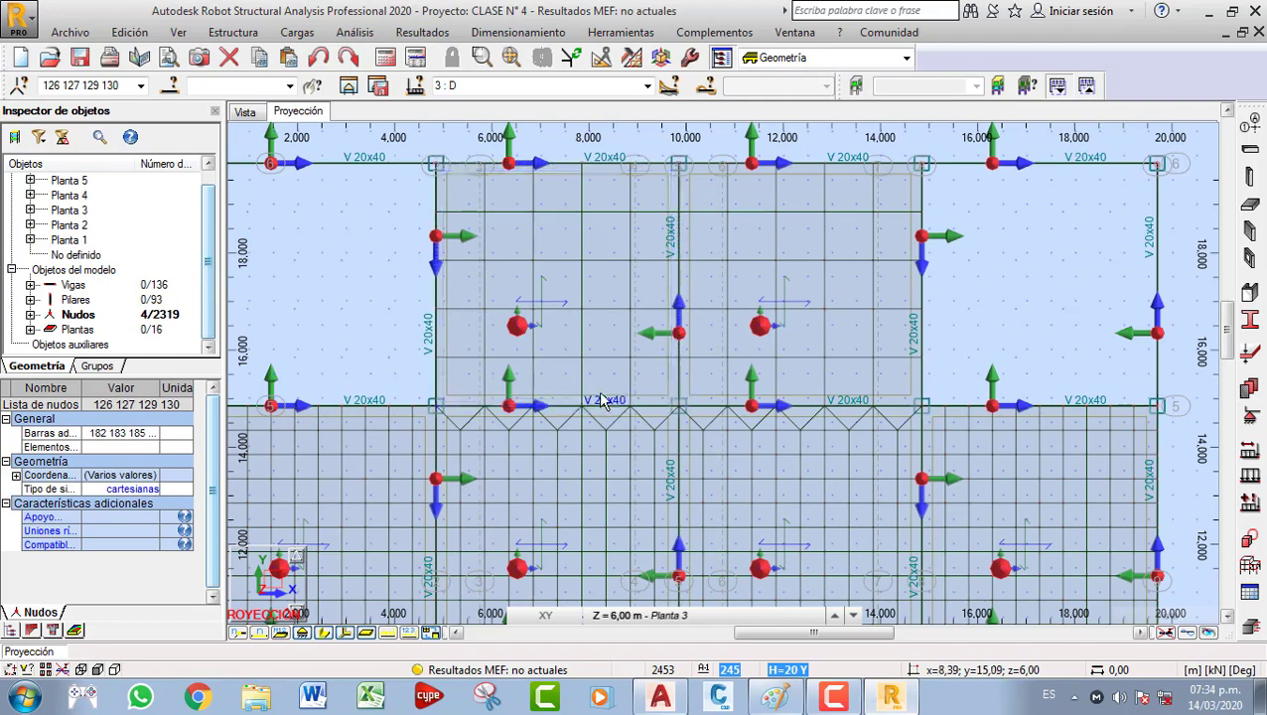
pyautogui.scroll(1, 526, 333)
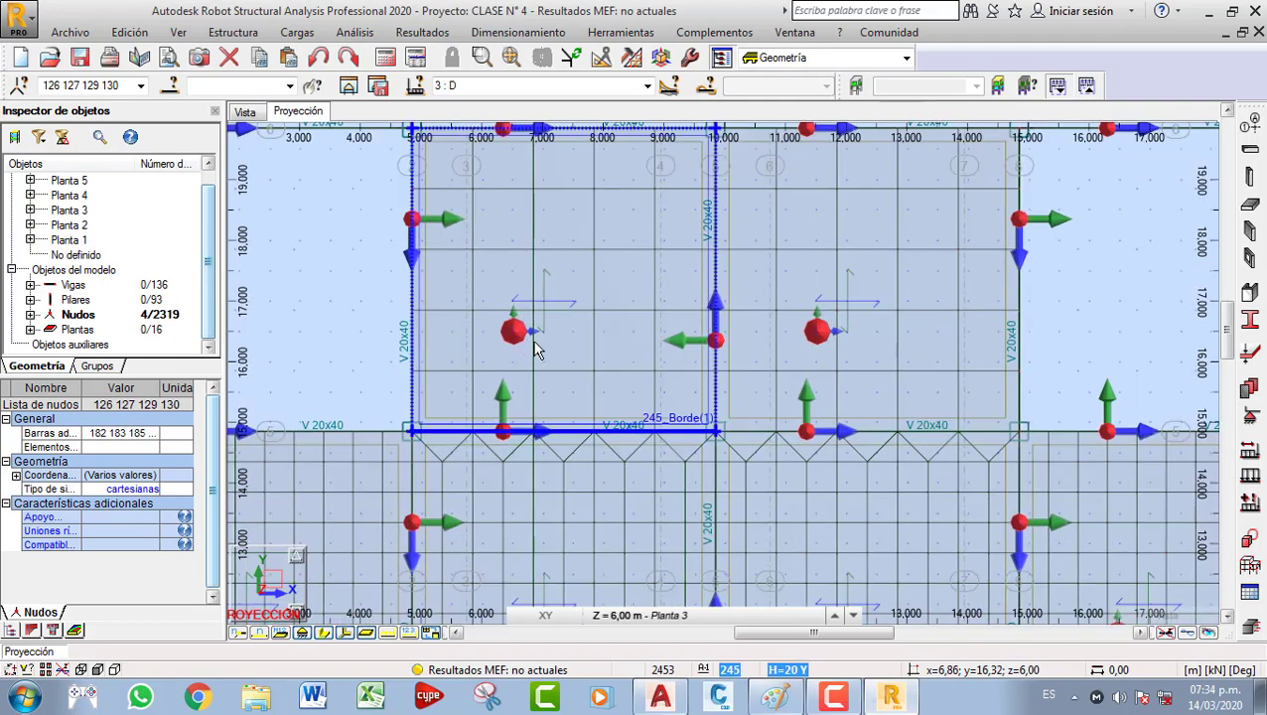
pyautogui.scroll(-3, 536, 351)
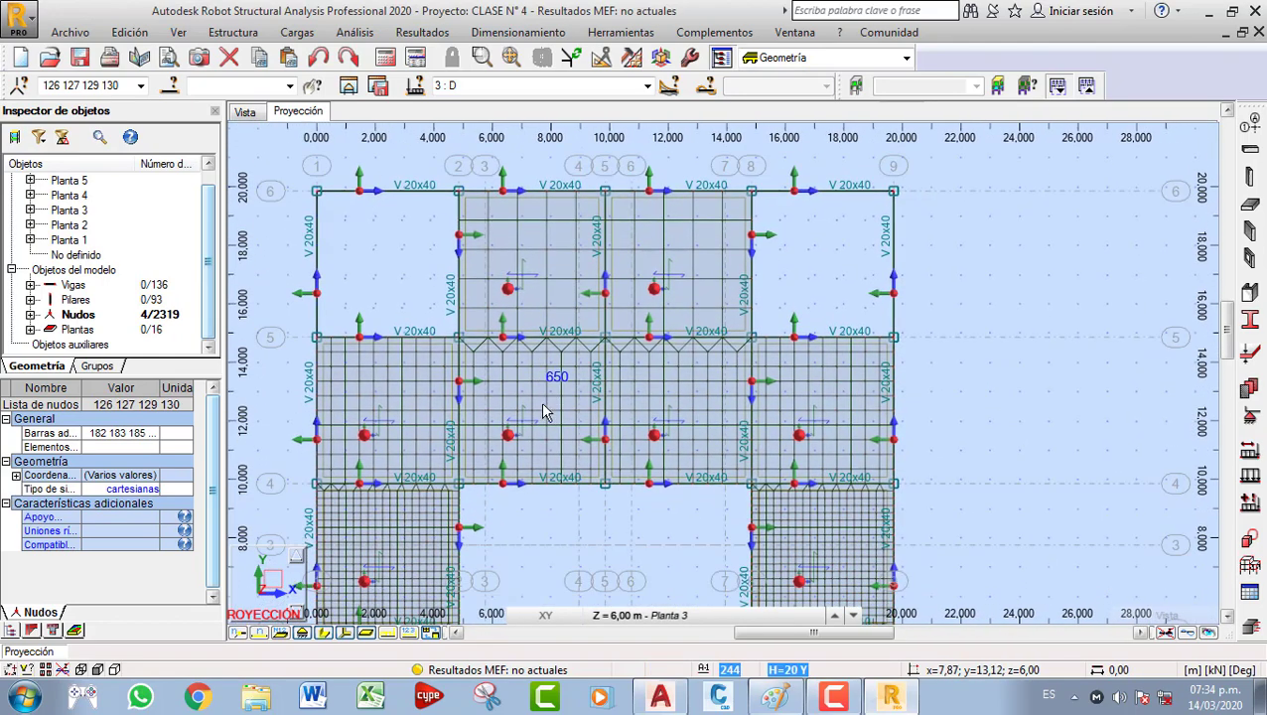
pyautogui.scroll(-1, 518, 382)
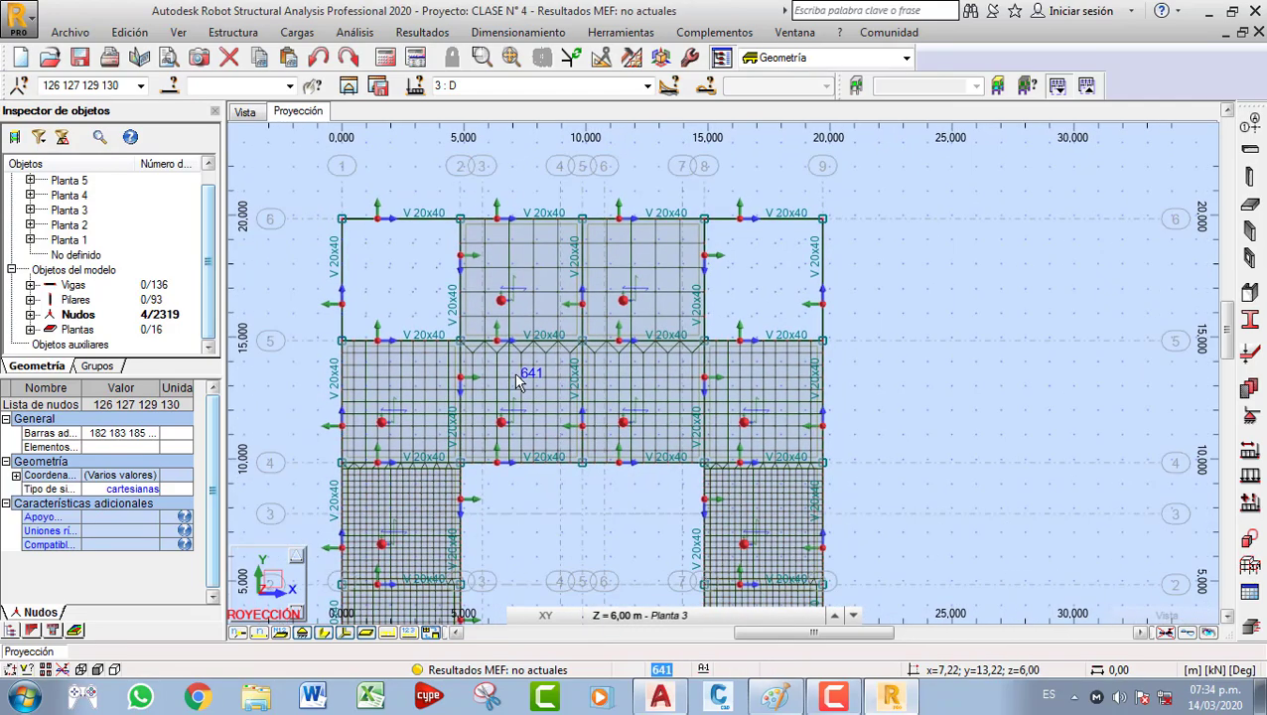
pyautogui.scroll(3, 518, 382)
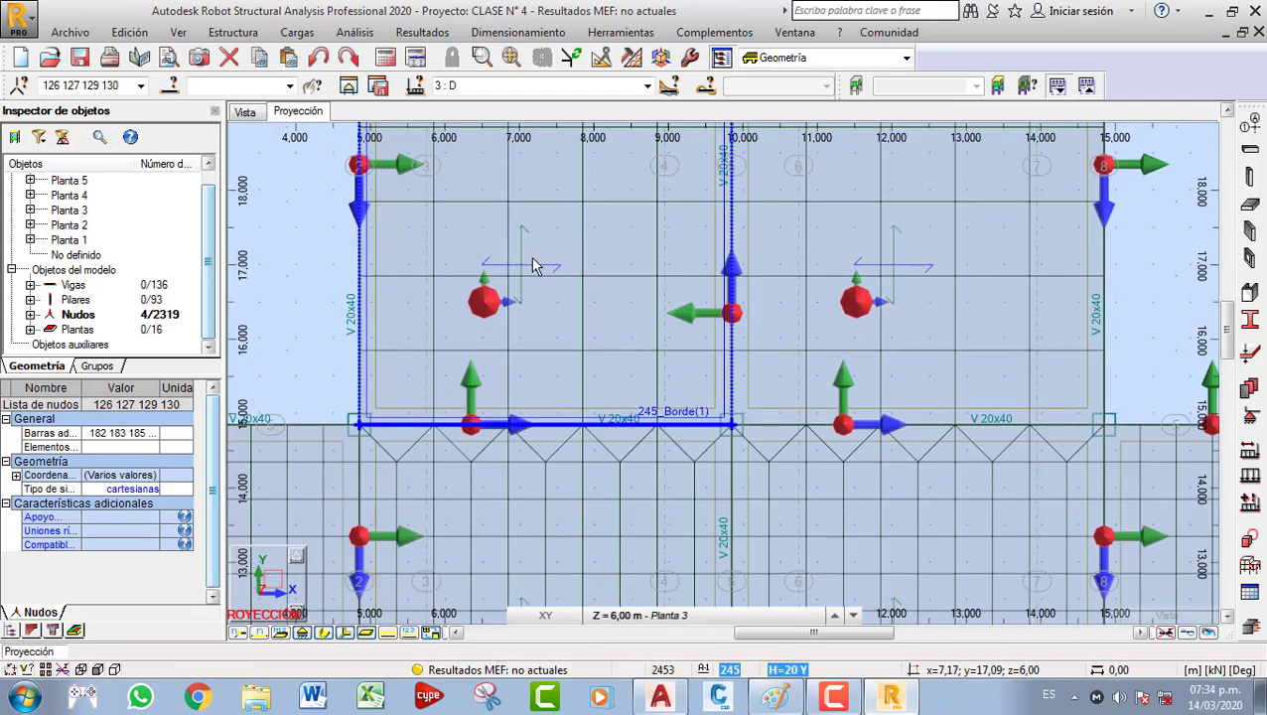
pyautogui.scroll(-3, 537, 264)
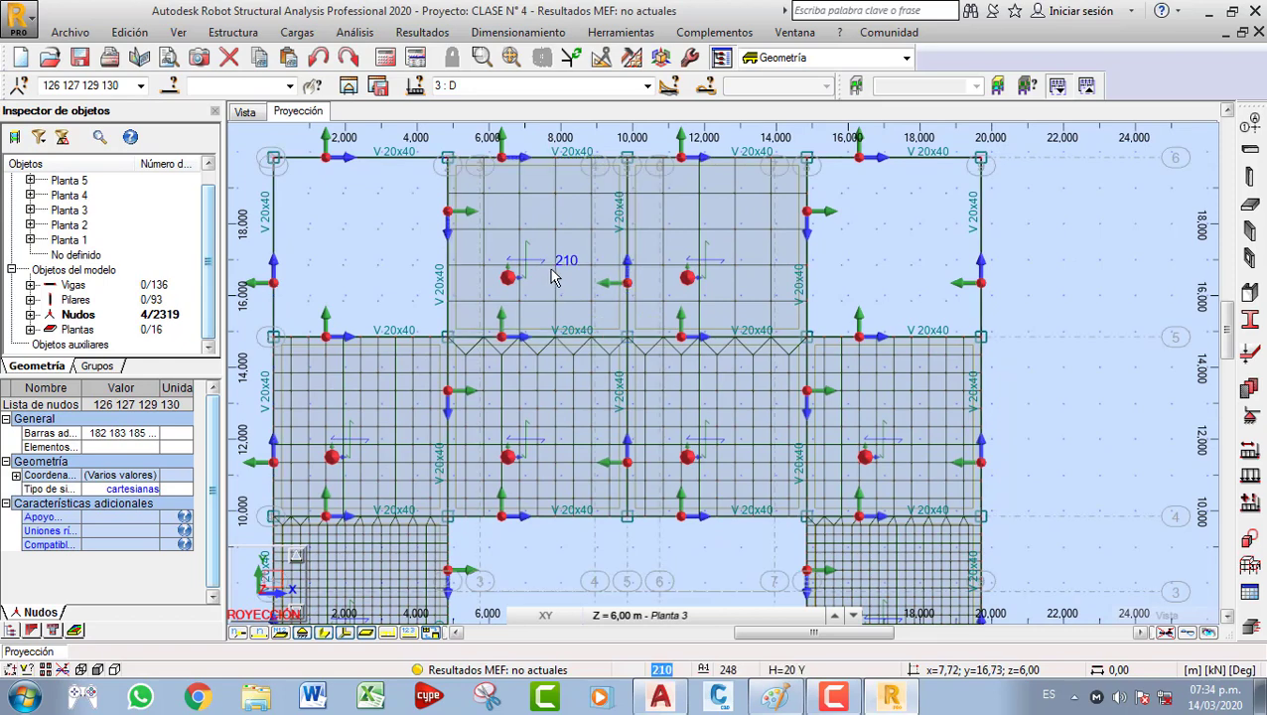
pyautogui.moveTo(549, 299); pyautogui.dragTo(544, 296, button='middle')
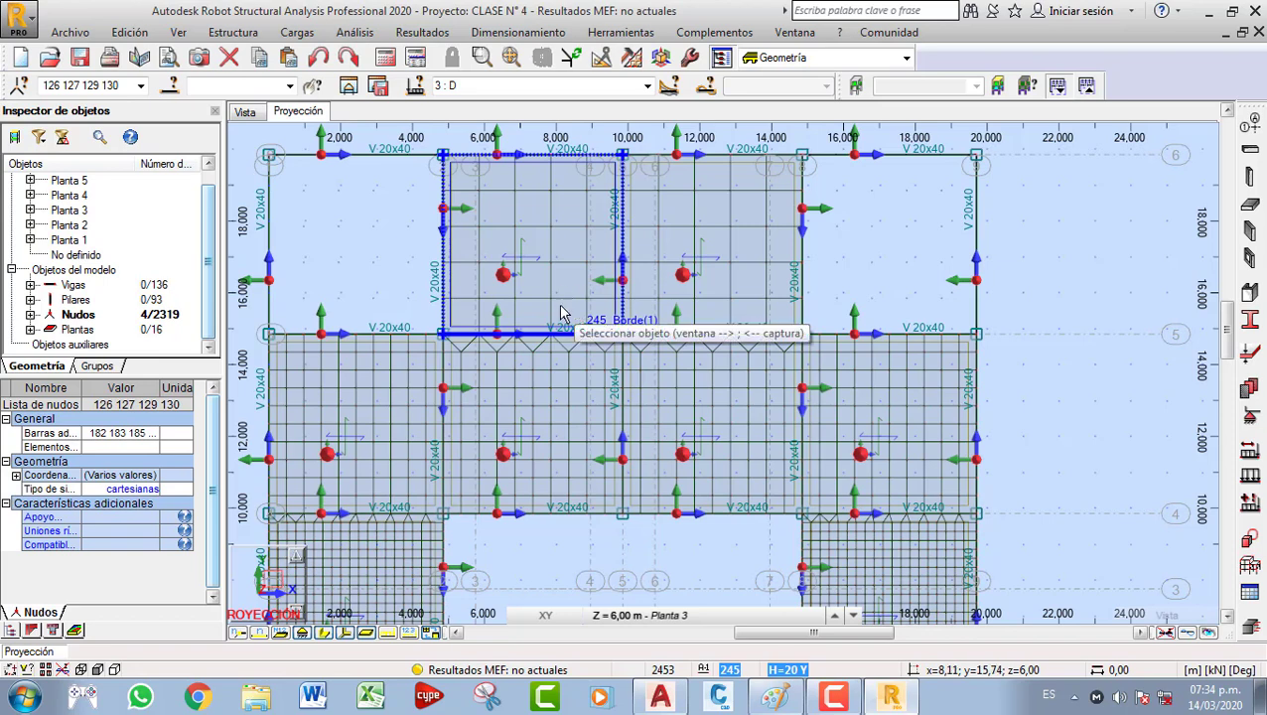
# Delete the four central slabs between grid lines 2 and 8 and grid lines 4 and 6 on Planta 3.
pyautogui.click(563, 311)
pyautogui.click(670, 310)
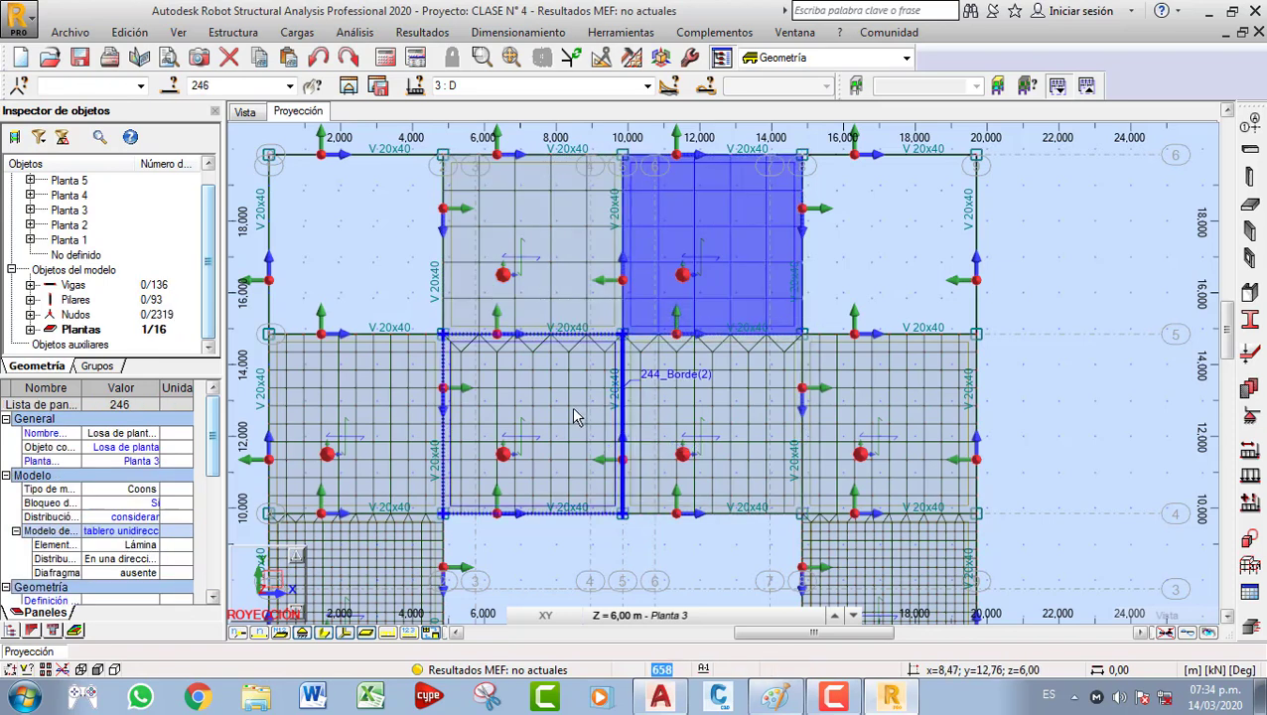
pyautogui.click(576, 417)
pyautogui.click(665, 393)
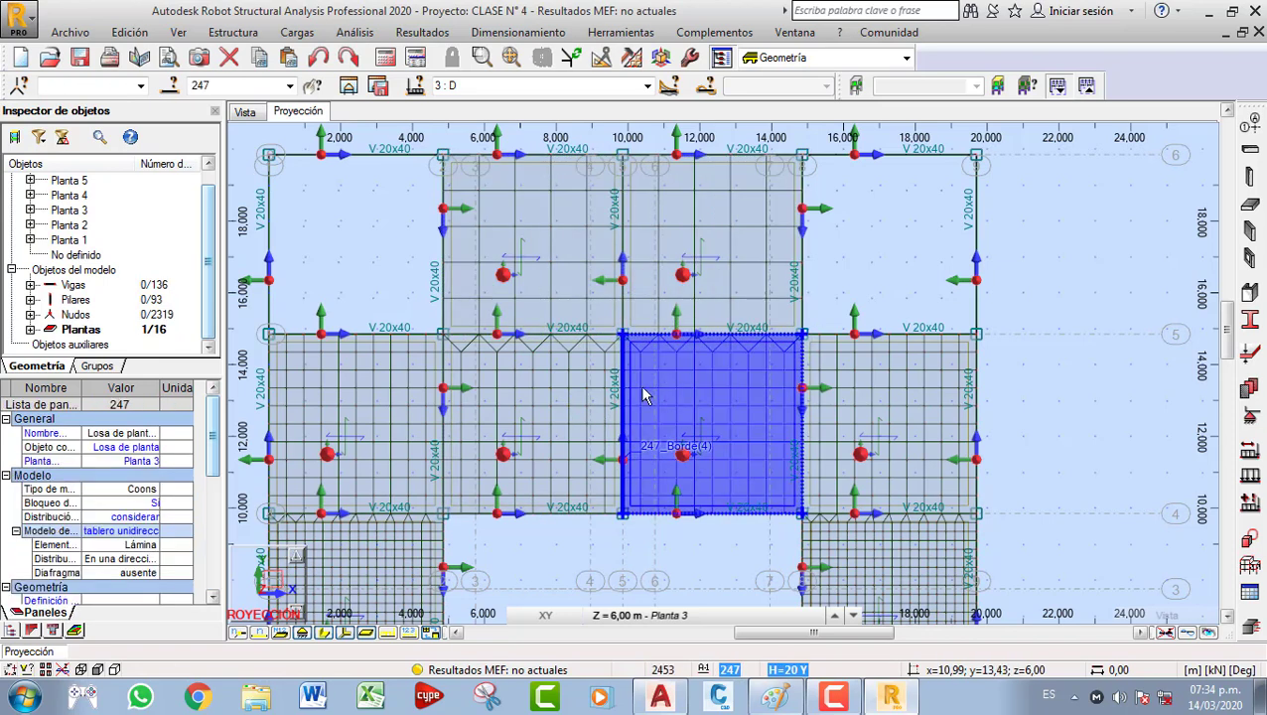
pyautogui.keyDown('ctrl'); pyautogui.click(574, 397); pyautogui.keyUp('ctrl')
pyautogui.keyDown('ctrl'); pyautogui.click(584, 281); pyautogui.keyUp('ctrl')
pyautogui.keyDown('ctrl'); pyautogui.click(678, 287); pyautogui.keyUp('ctrl')
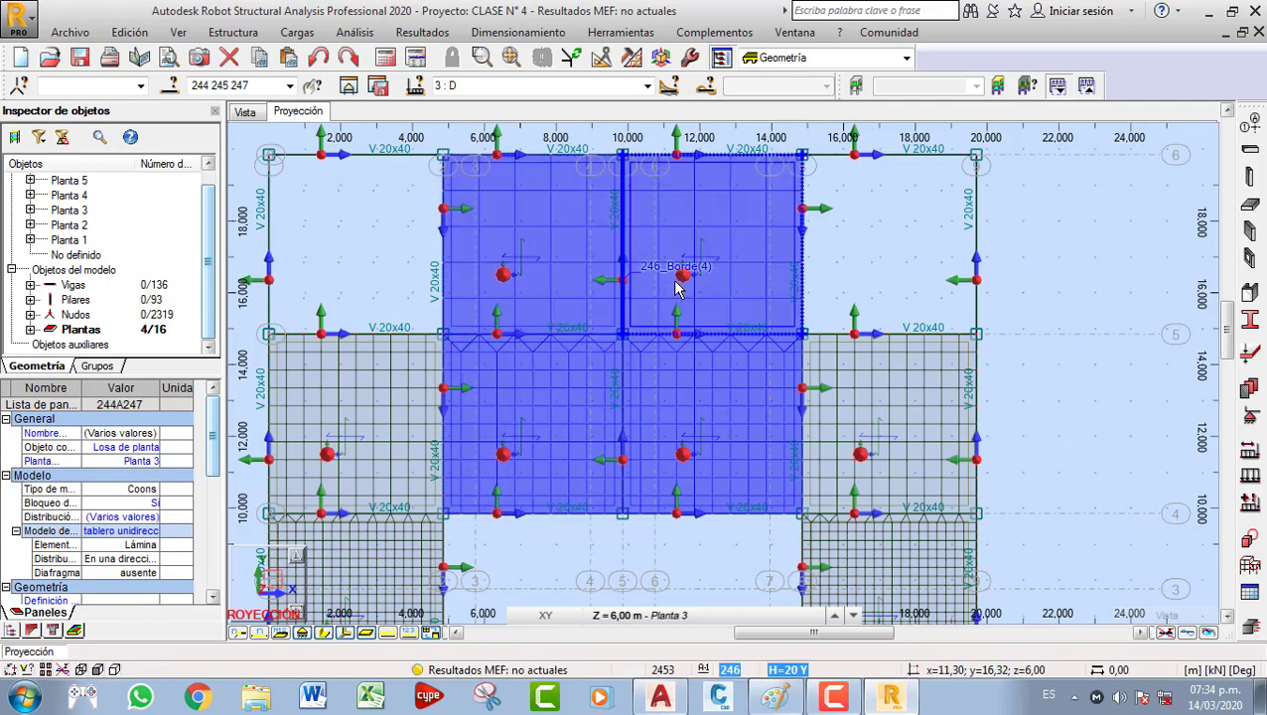
pyautogui.press('Delete')
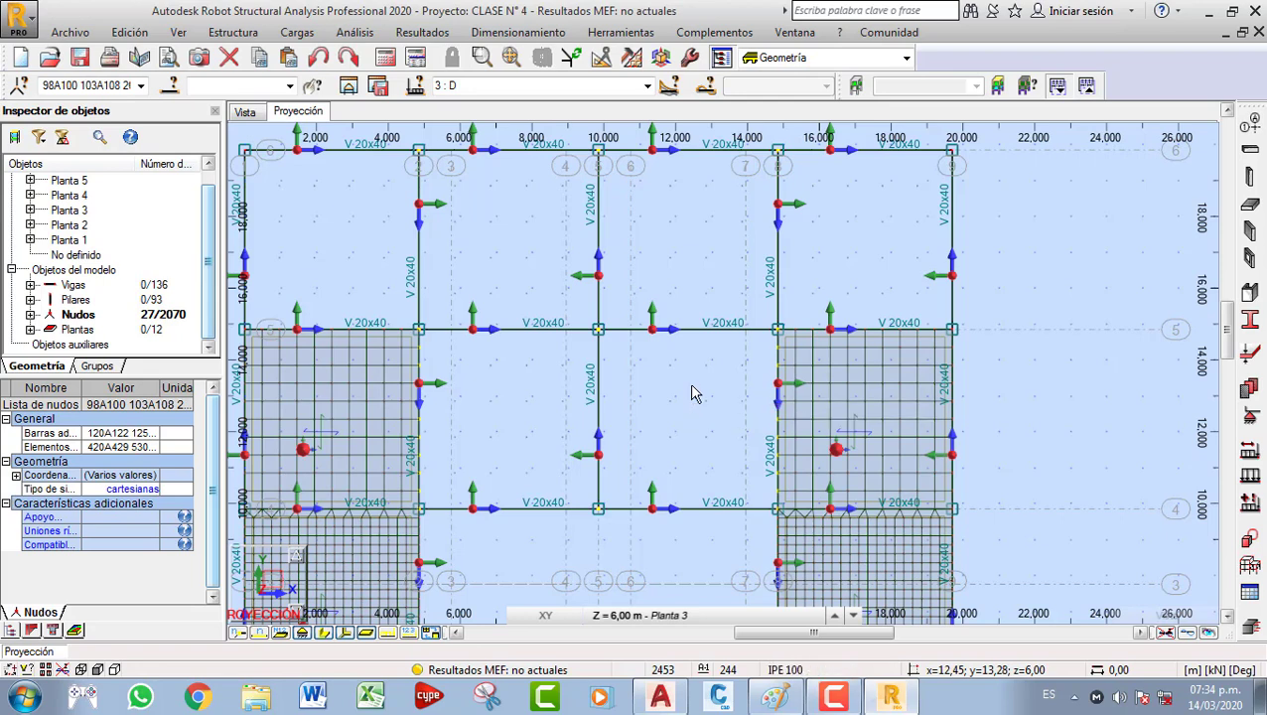
# Draw two rectangular H=20 Y one-way slabs between grid lines 4 and 5, filling the bays from grid line 2 to 8.
pyautogui.click(1249, 231)
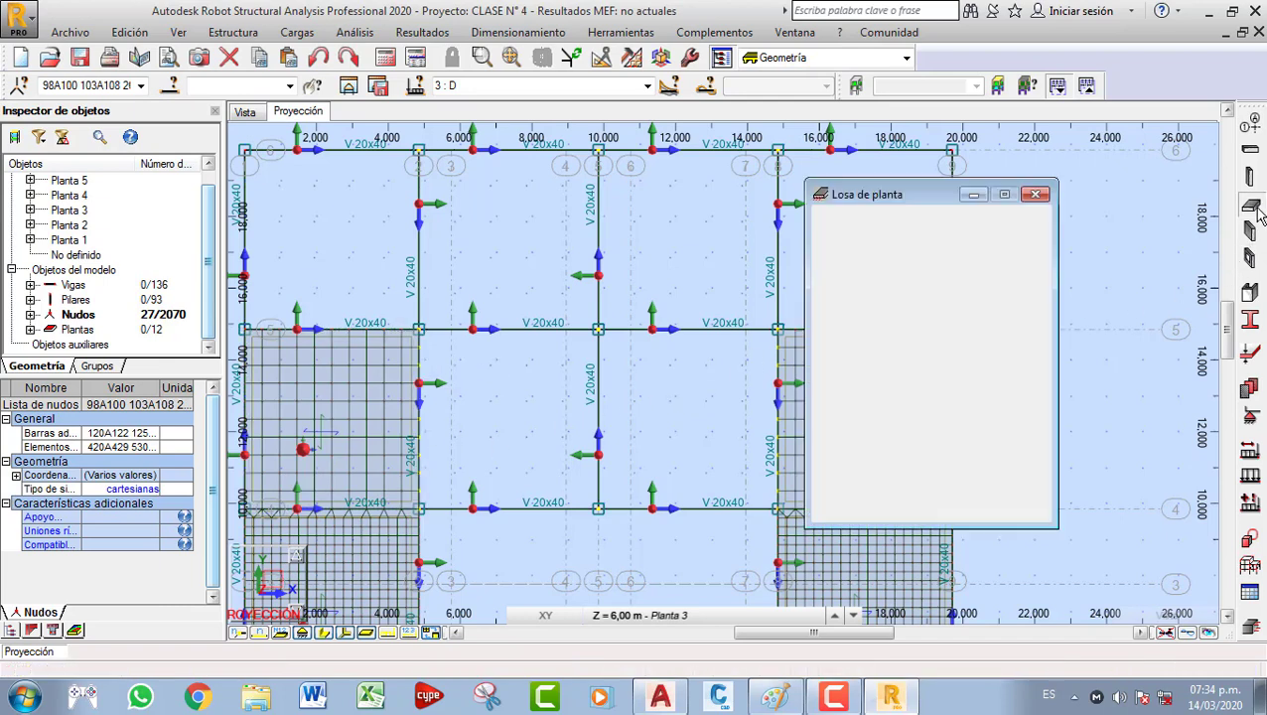
pyautogui.click(959, 319)
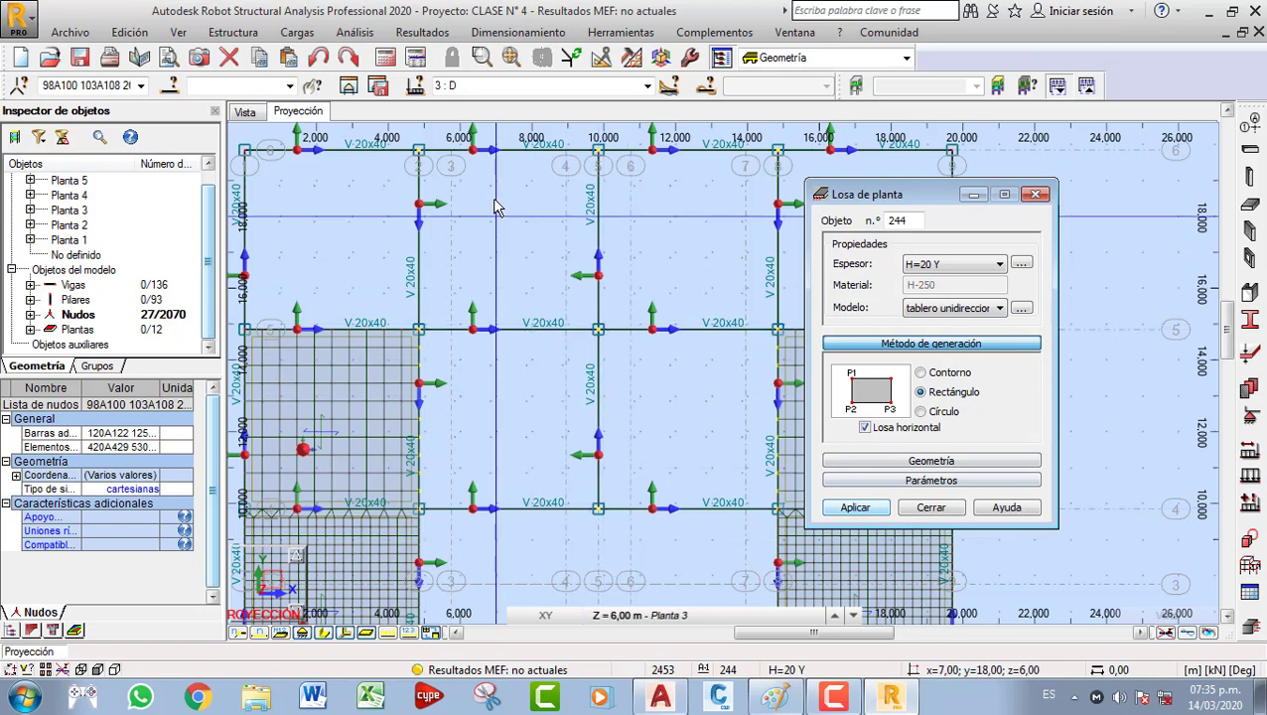
pyautogui.click(600, 516)
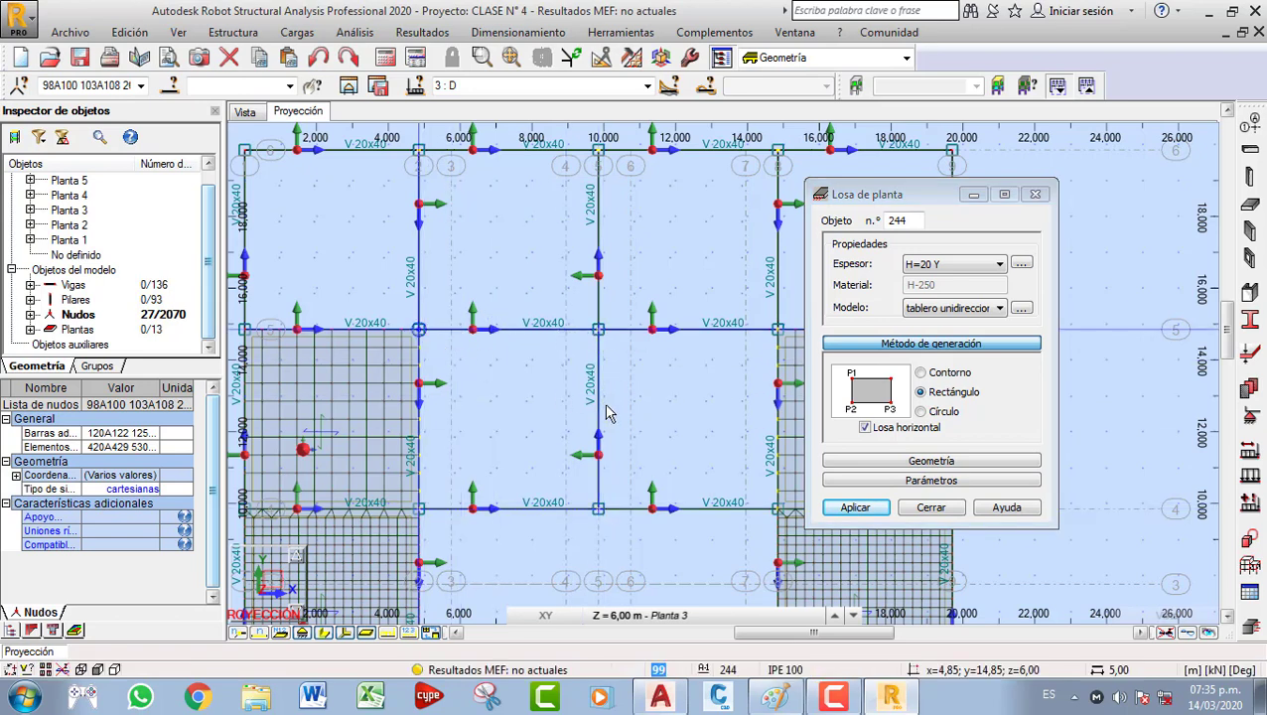
pyautogui.moveTo(654, 397); pyautogui.dragTo(446, 414, button='middle')
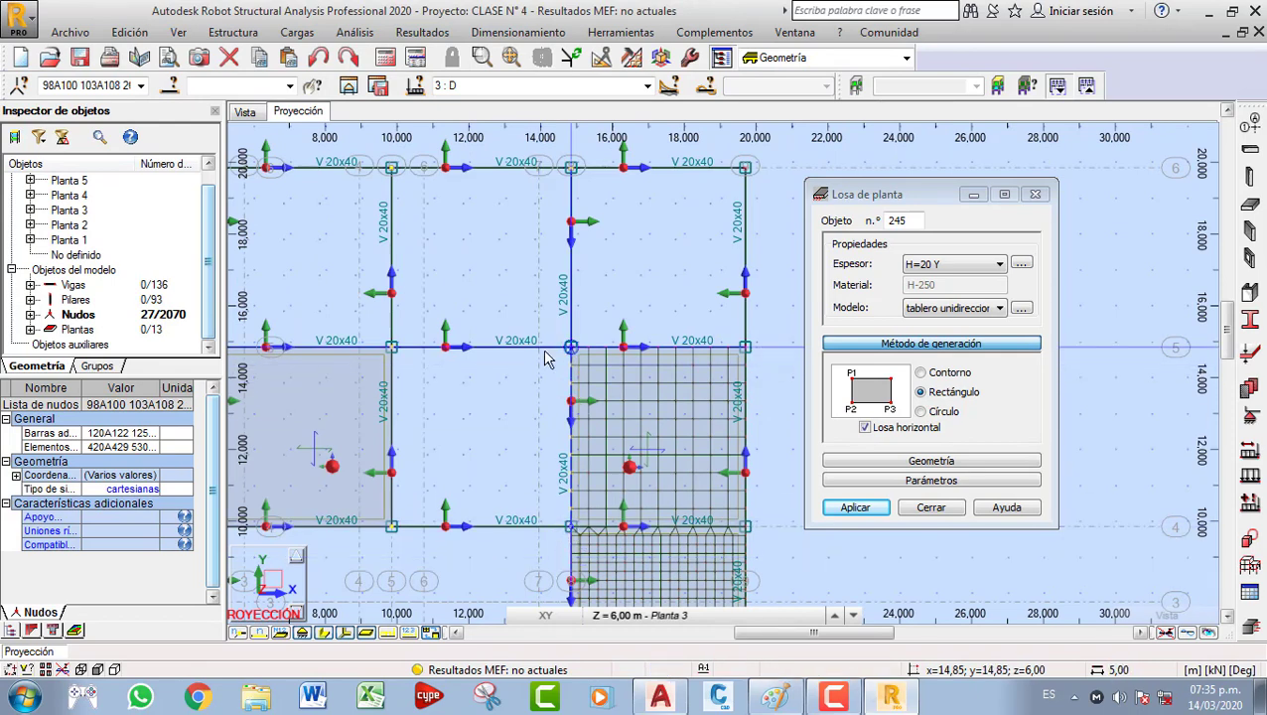
pyautogui.click(515, 431)
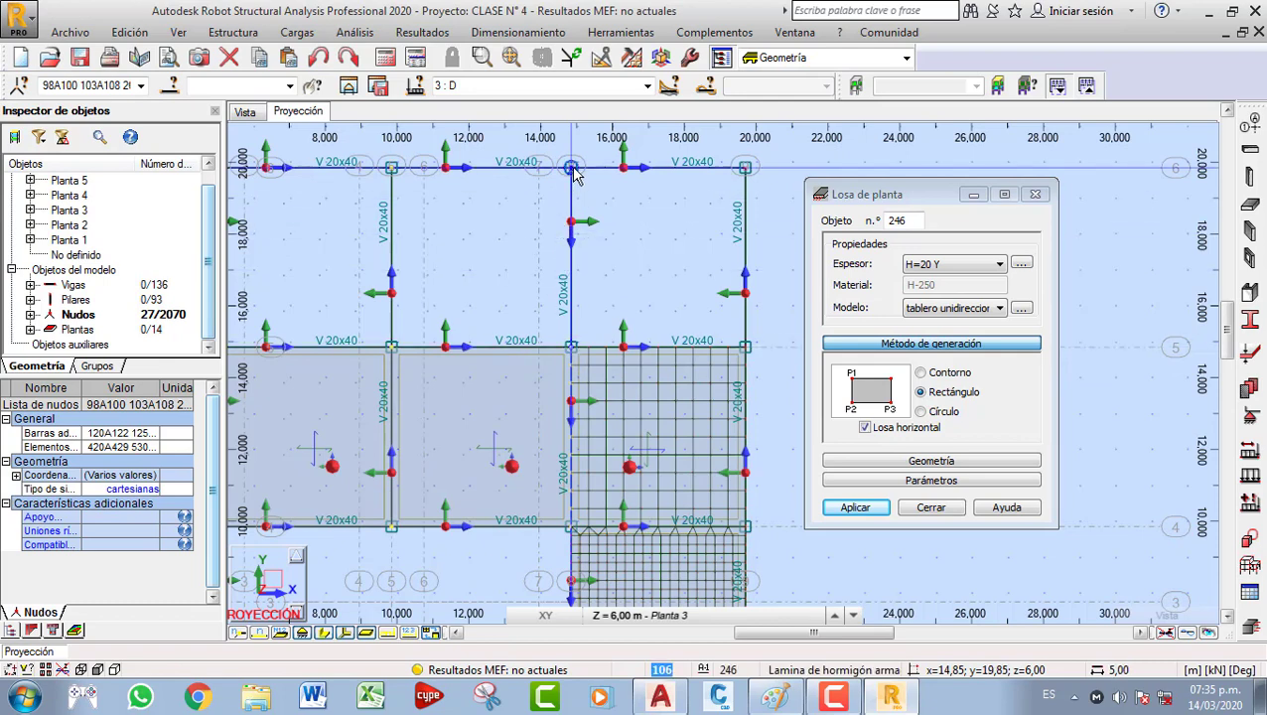
# Draw two more rectangular H=20 Y slabs between grid lines 5 and 6, from grid line 2 to 8, and finish slab creation.
pyautogui.click(476, 286)
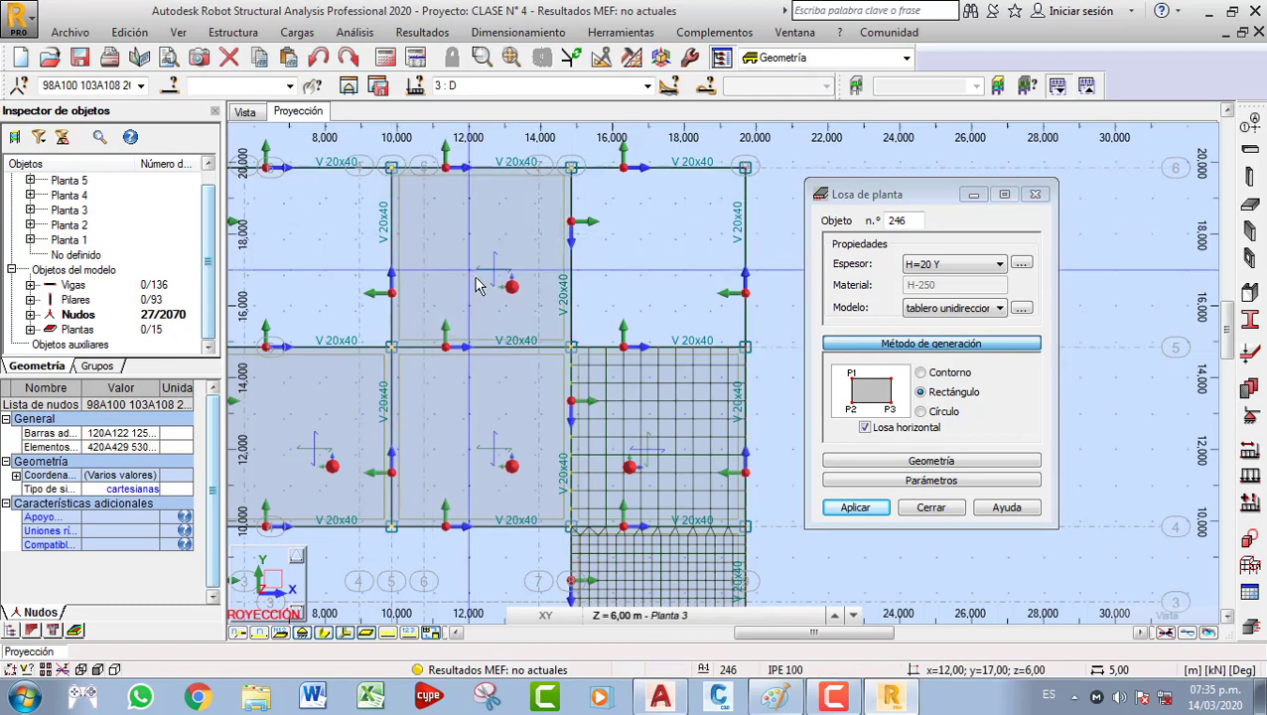
pyautogui.moveTo(475, 279); pyautogui.dragTo(702, 331, button='middle')
pyautogui.click(617, 398)
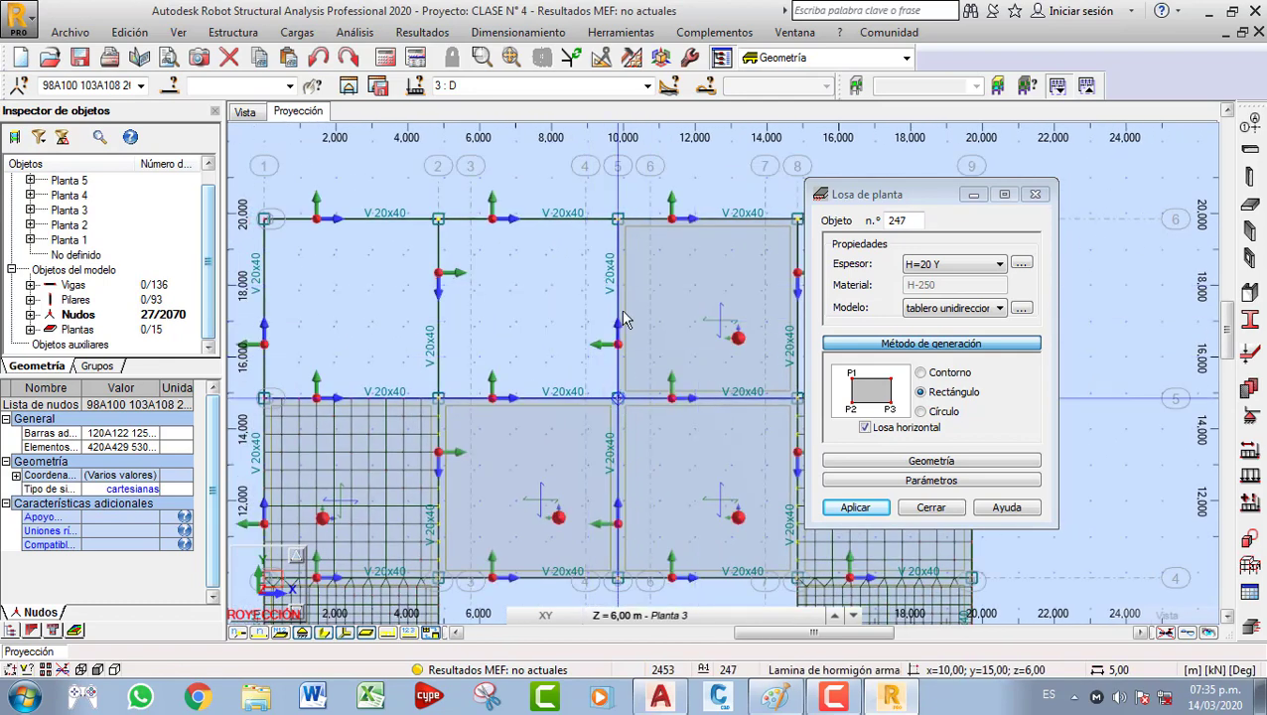
pyautogui.click(457, 231)
pyautogui.click(1035, 195)
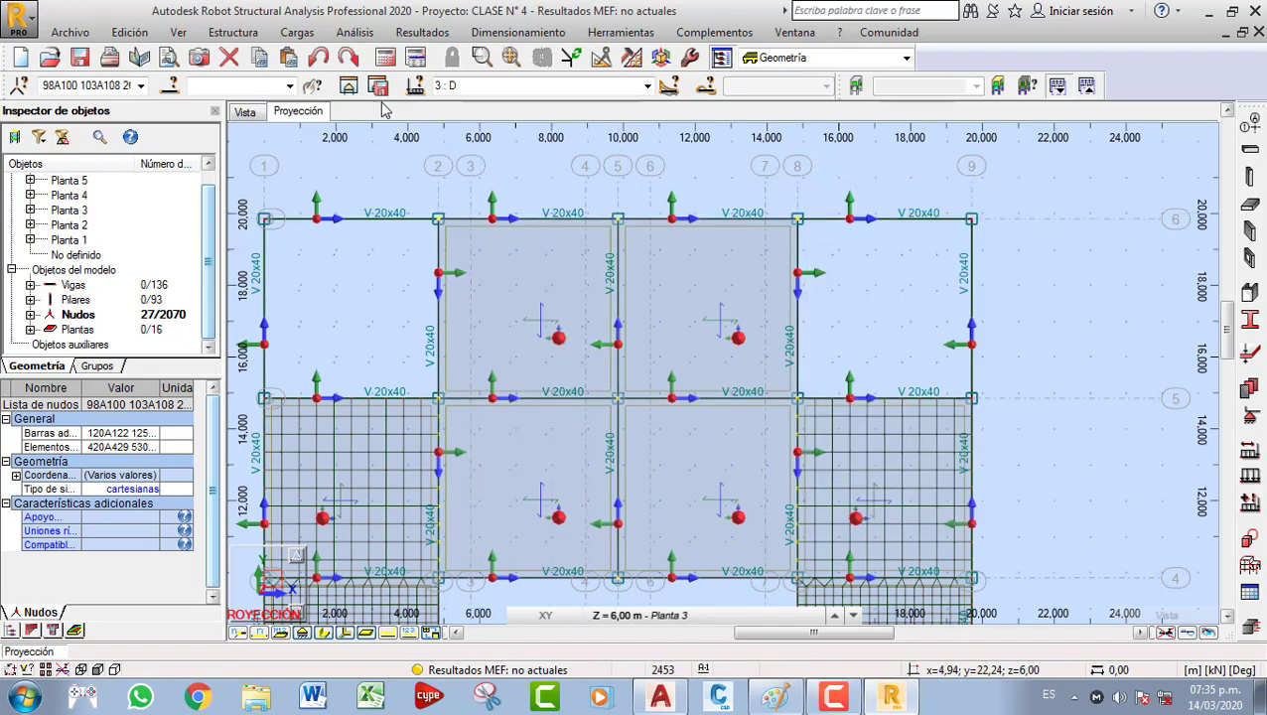
# In the 3D view, define a uniform surface load of -1,00 kPa in global Z for load case 3 : D.
pyautogui.click(245, 112)
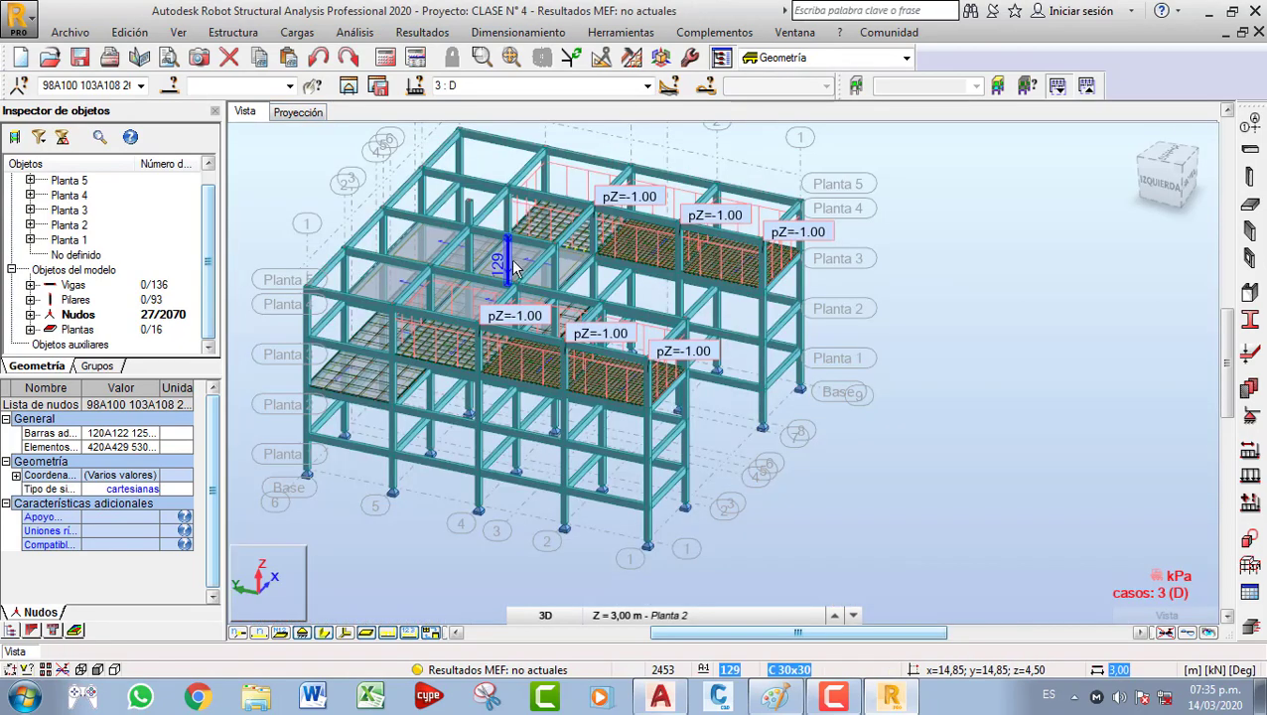
pyautogui.moveTo(566, 299); pyautogui.dragTo(629, 339, button='middle')
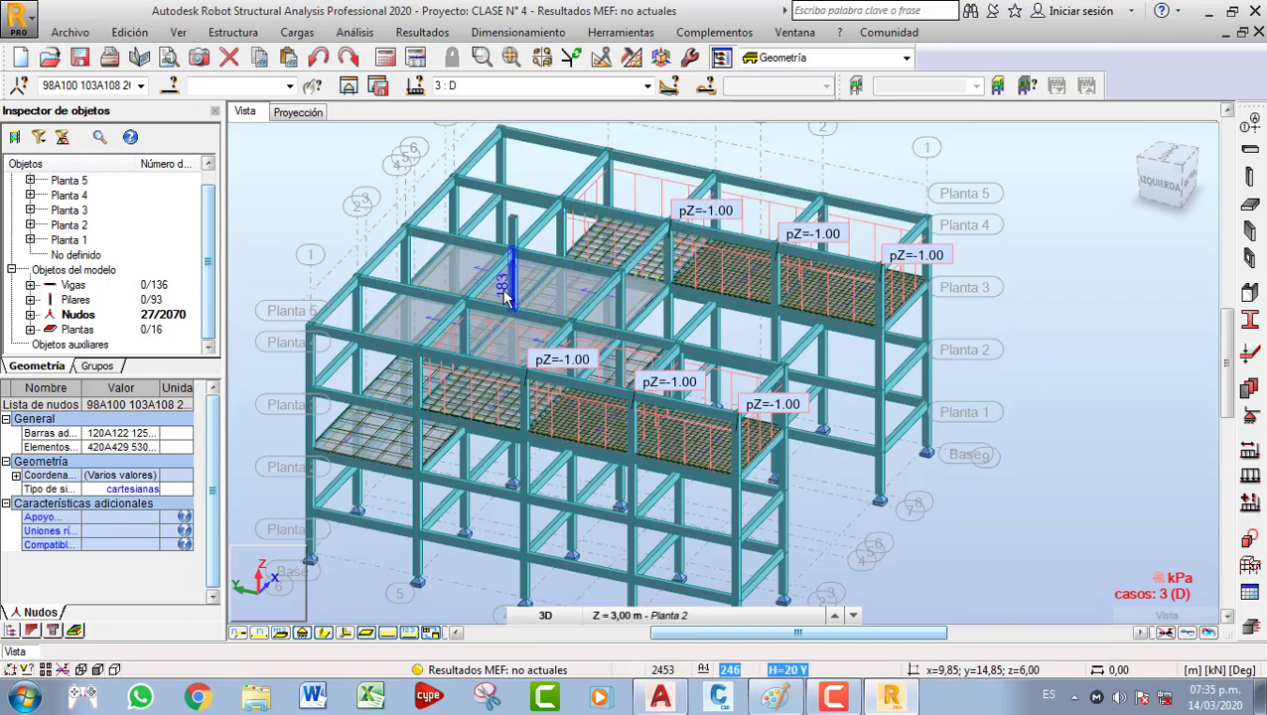
pyautogui.scroll(2, 506, 298)
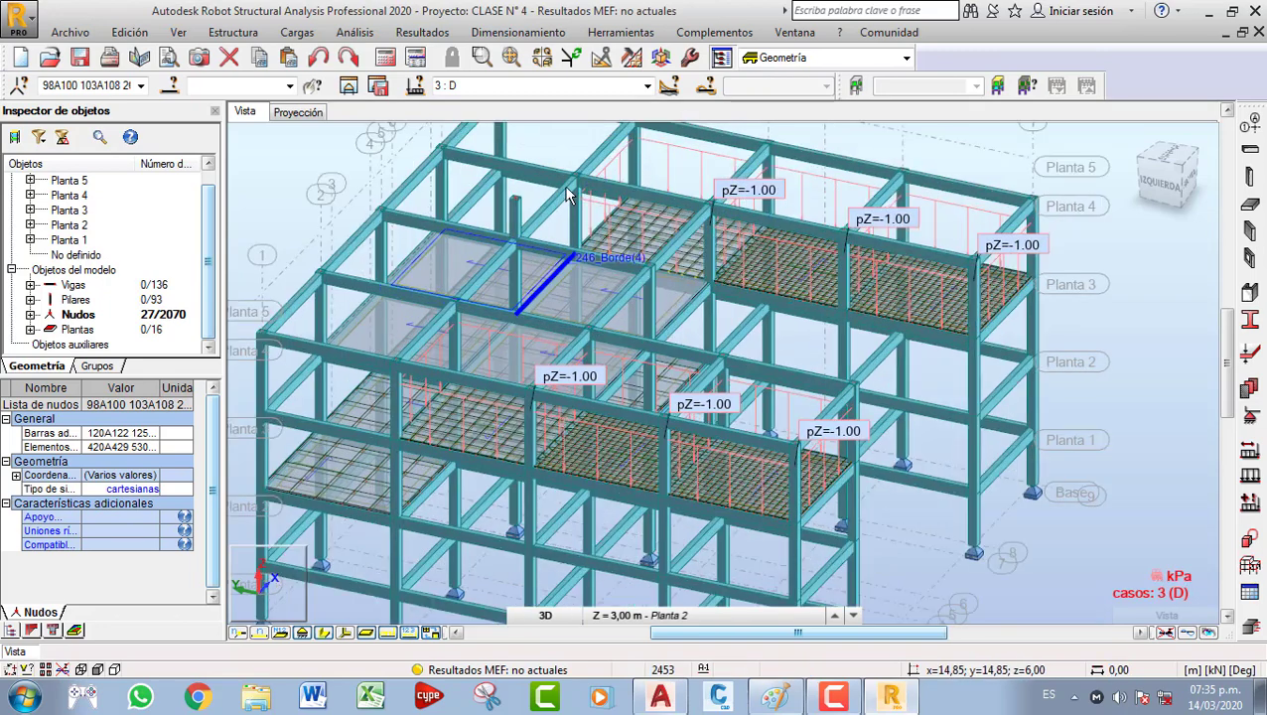
pyautogui.click(1249, 478)
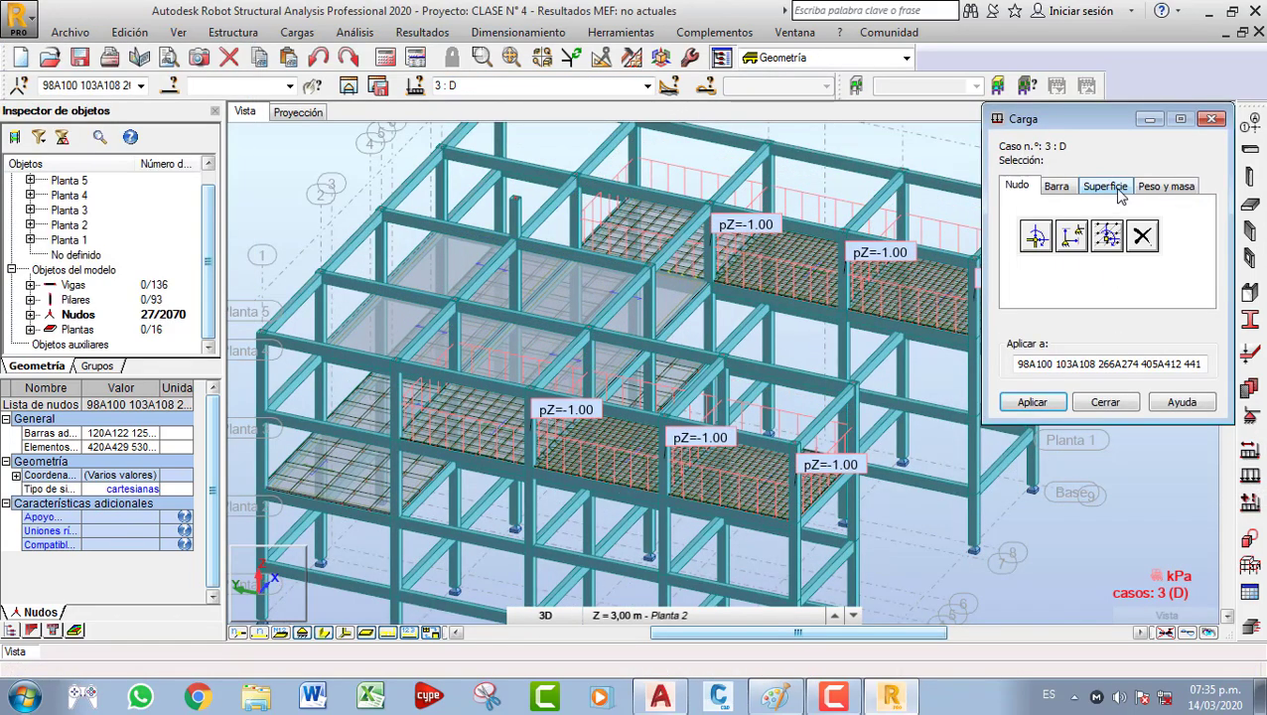
pyautogui.click(1105, 187)
pyautogui.click(1038, 239)
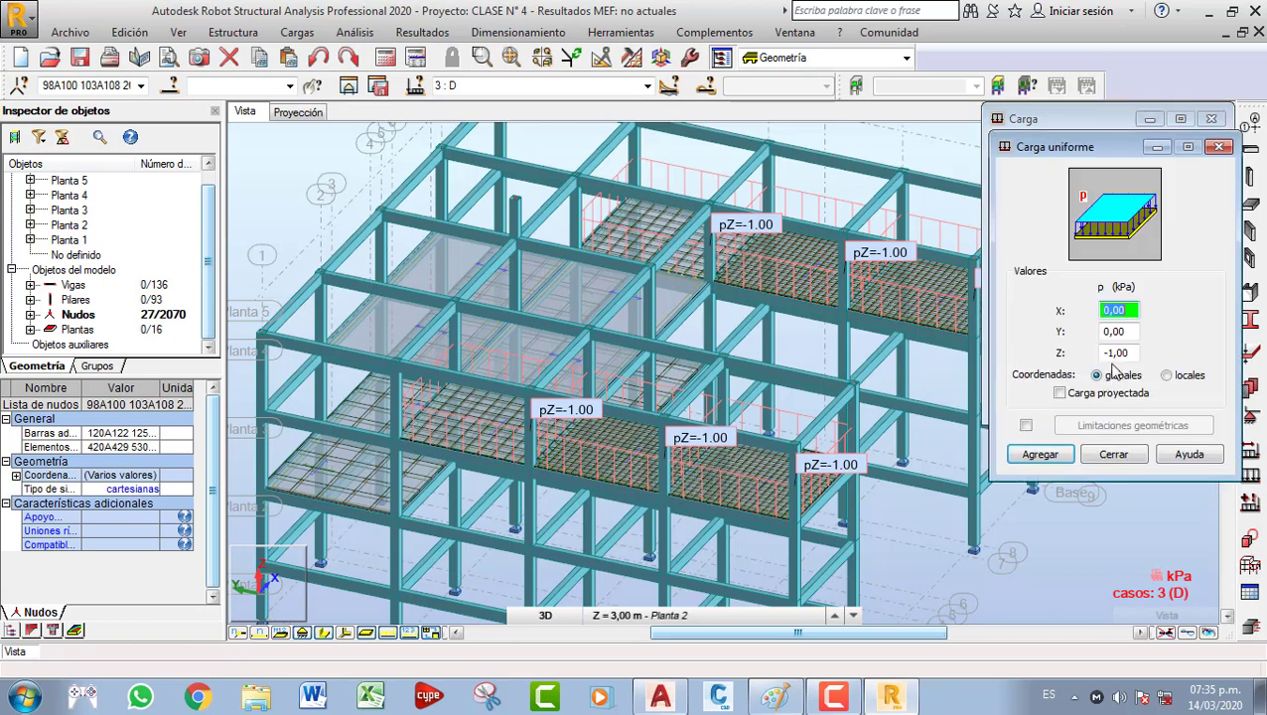
pyautogui.click(1039, 453)
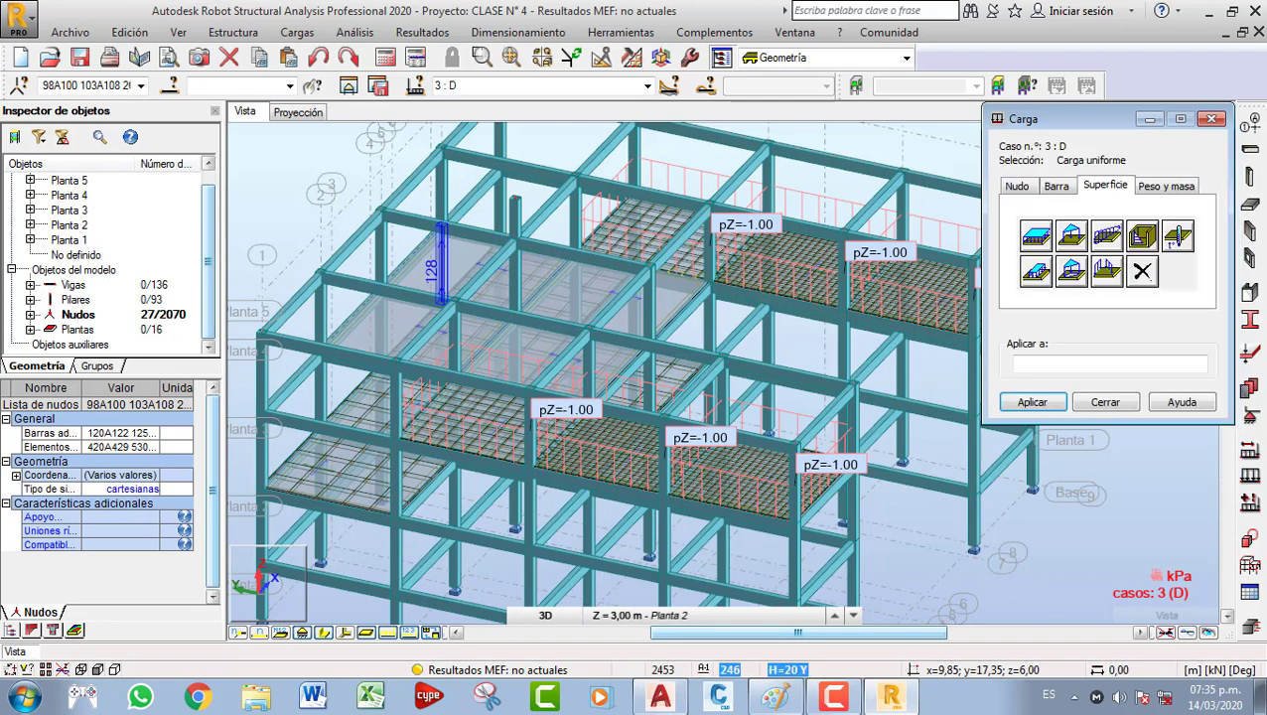
# Apply the uniform surface load to a central slab panel and filter the structure to show only Planta 3.
pyautogui.click(497, 278)
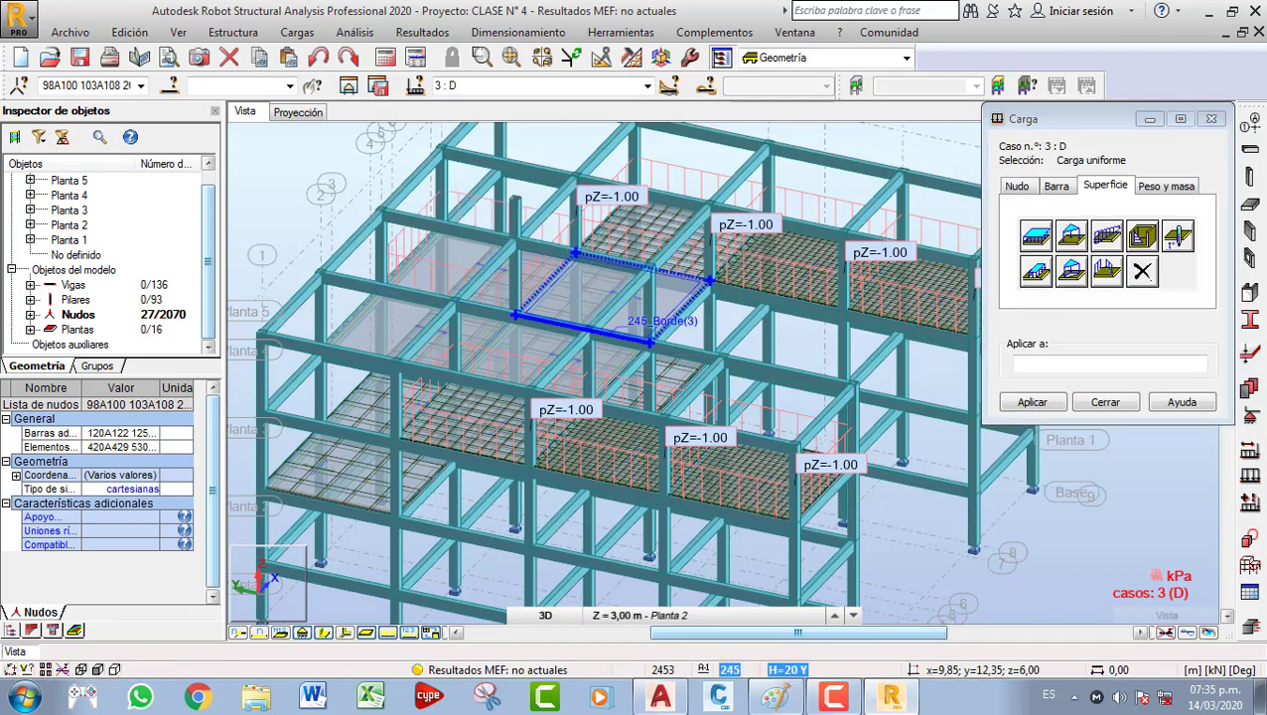
pyautogui.click(854, 87)
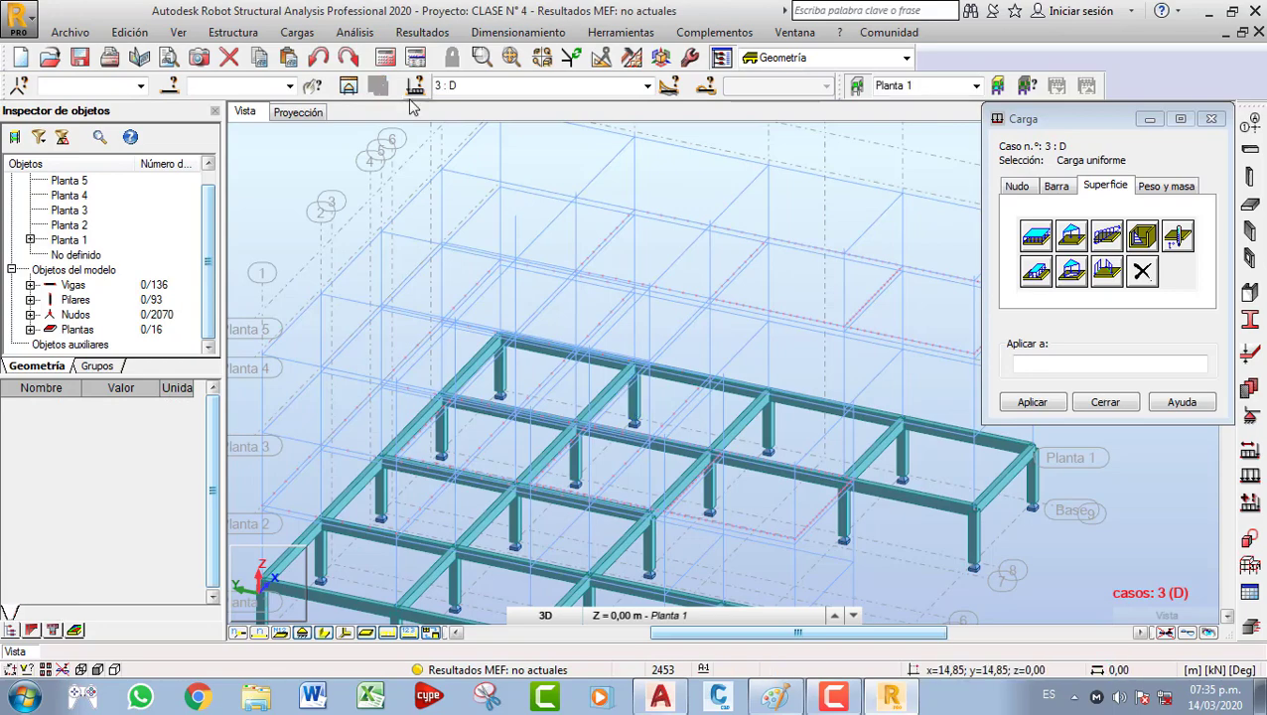
pyautogui.click(650, 614)
pyautogui.click(659, 553)
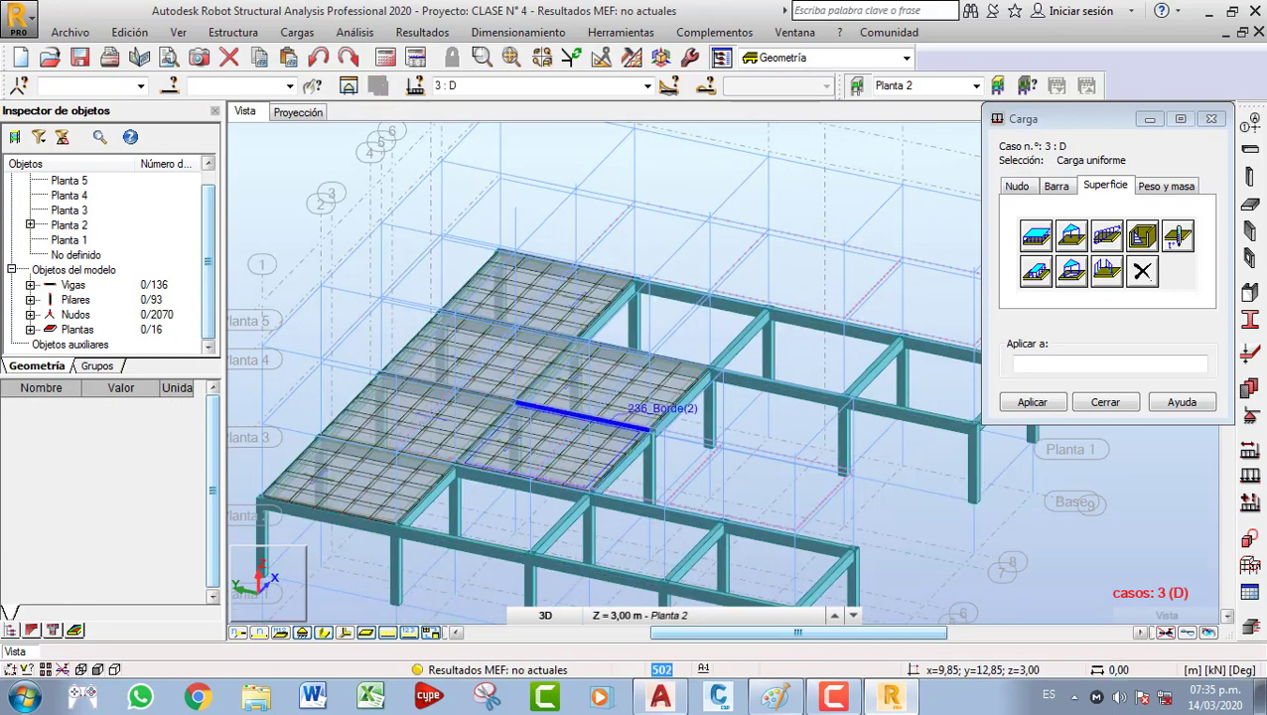
pyautogui.click(662, 615)
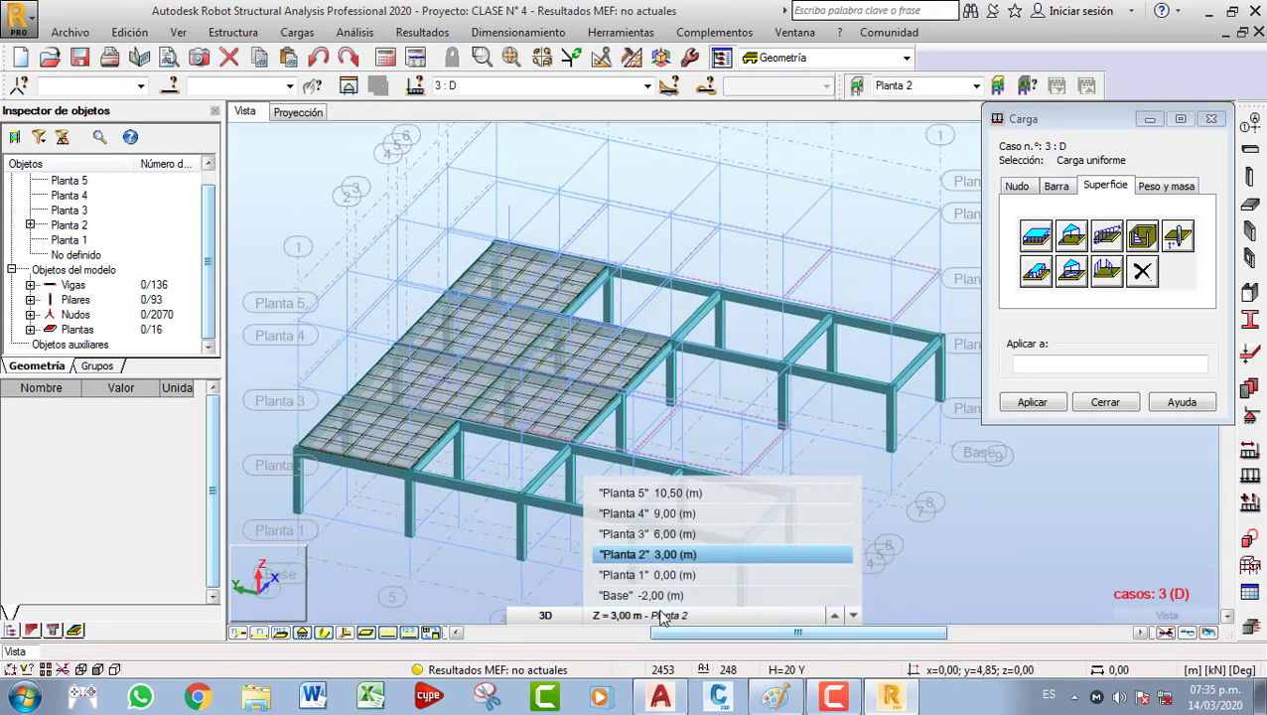
pyautogui.press('Return')
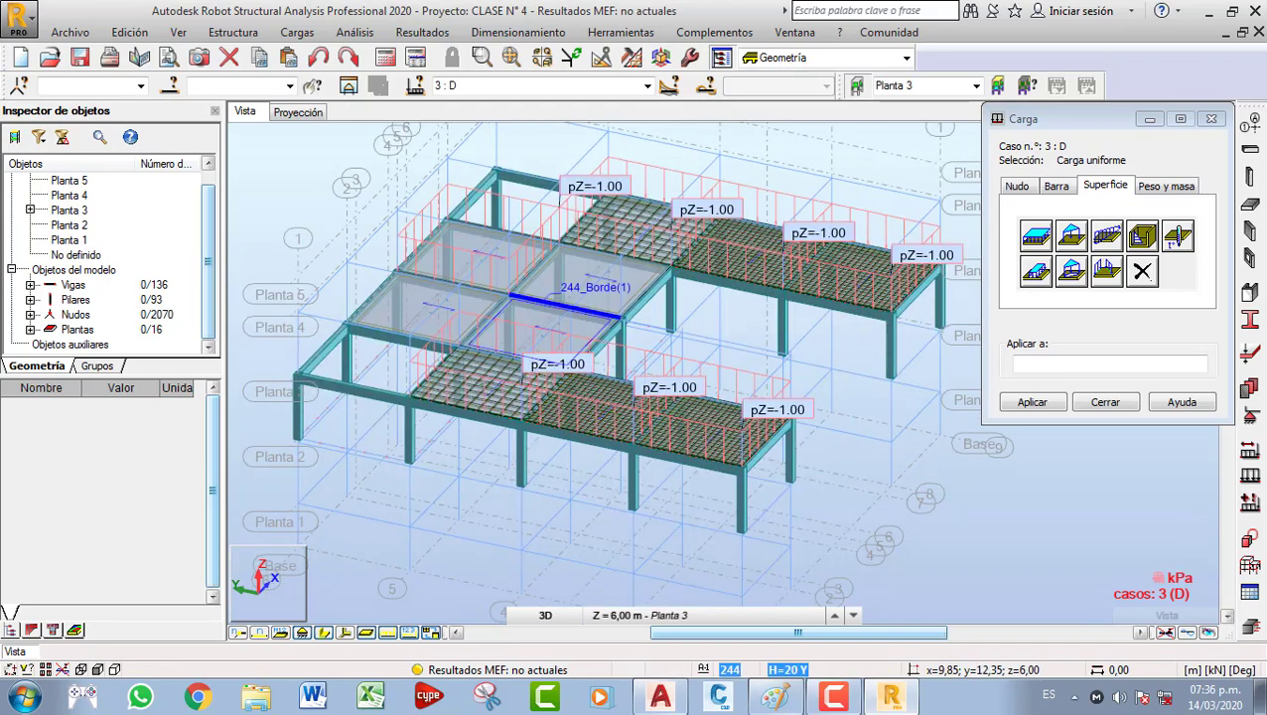
# Apply the uniform load pZ=-1.00 kPa to the remaining unloaded central slab panels of Planta 3 and finish defining loads.
pyautogui.click(595, 290)
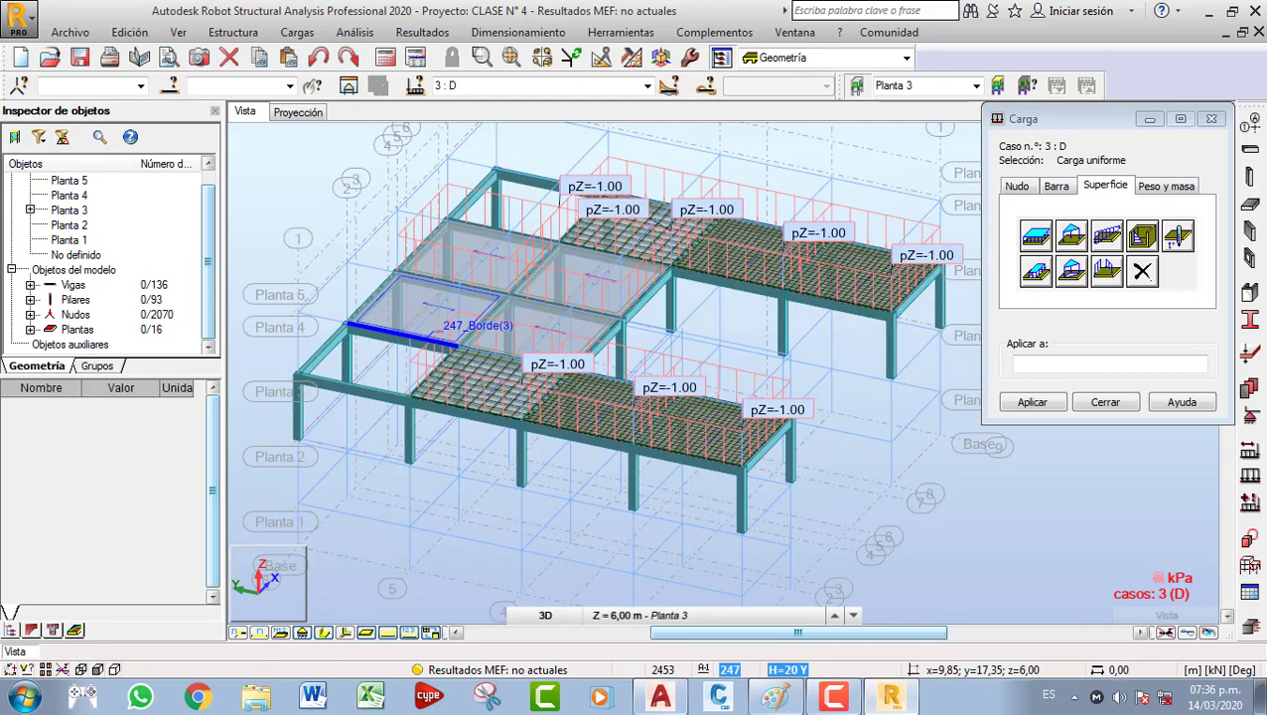
pyautogui.click(429, 319)
pyautogui.scroll(1, 547, 324)
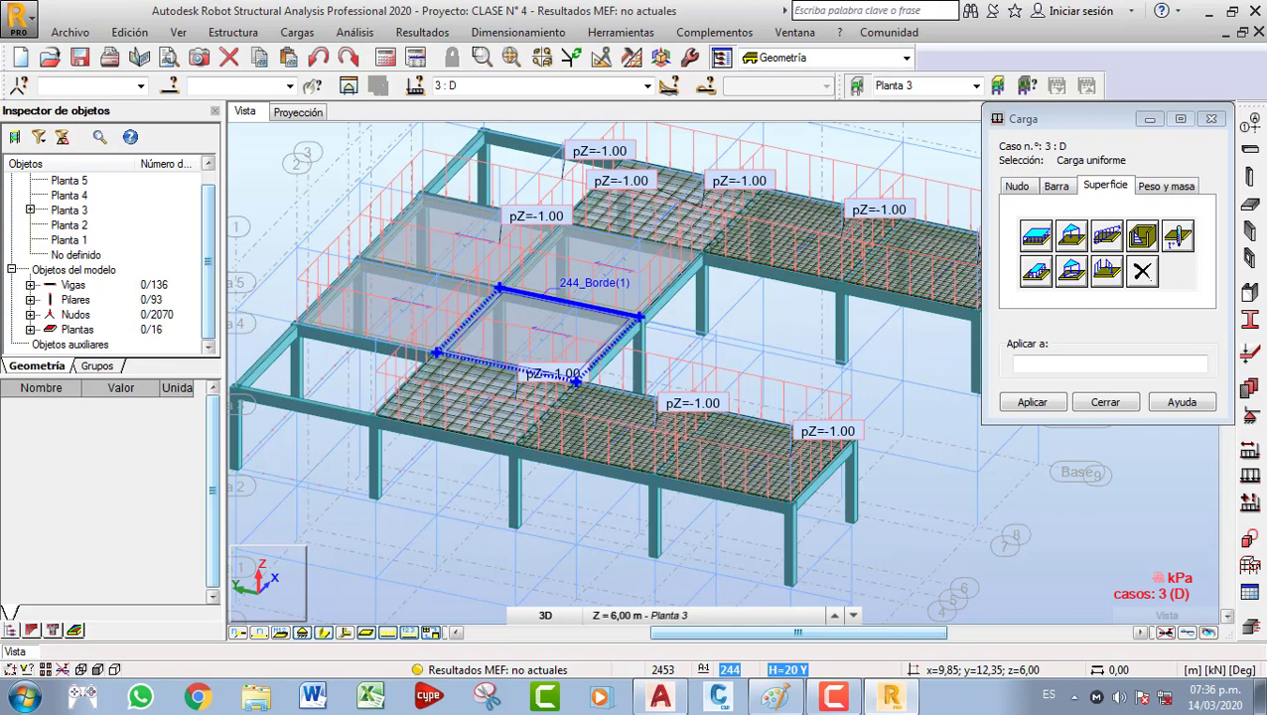
pyautogui.scroll(-3, 576, 381)
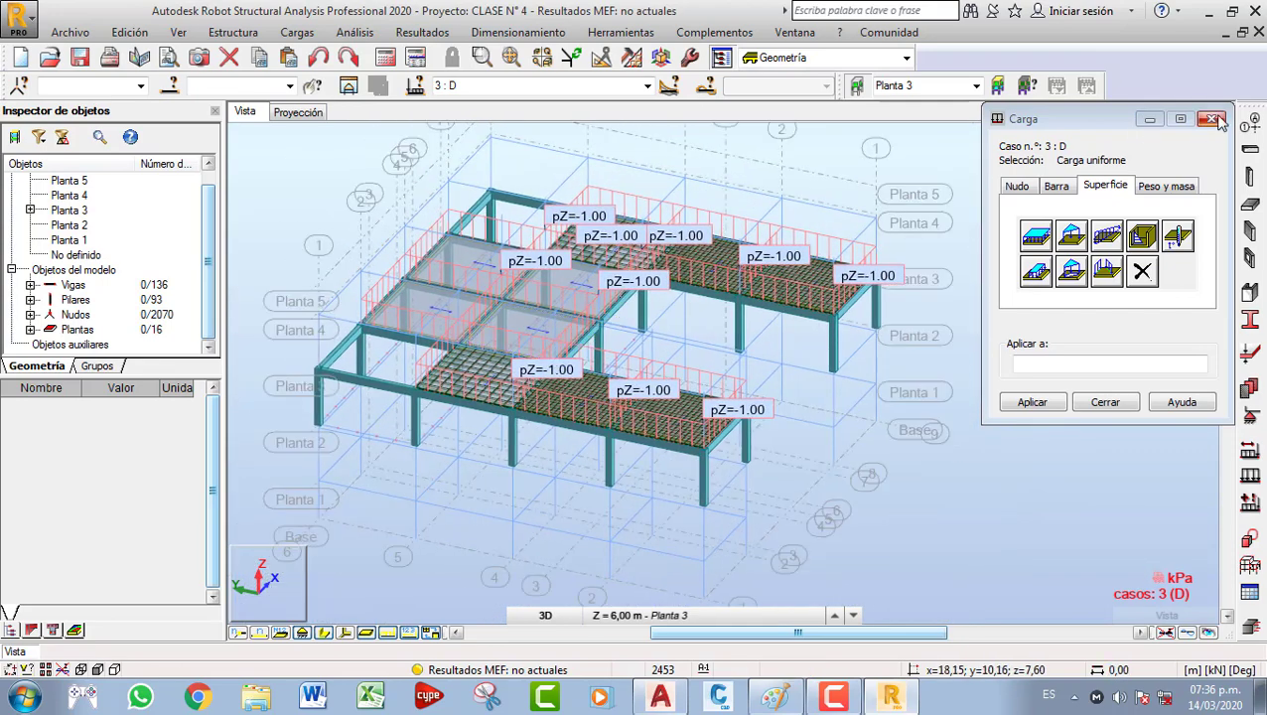
pyautogui.click(1215, 119)
# Bring up the finite element mesh generation options for the Planta 3 slabs.
pyautogui.scroll(1, 662, 335)
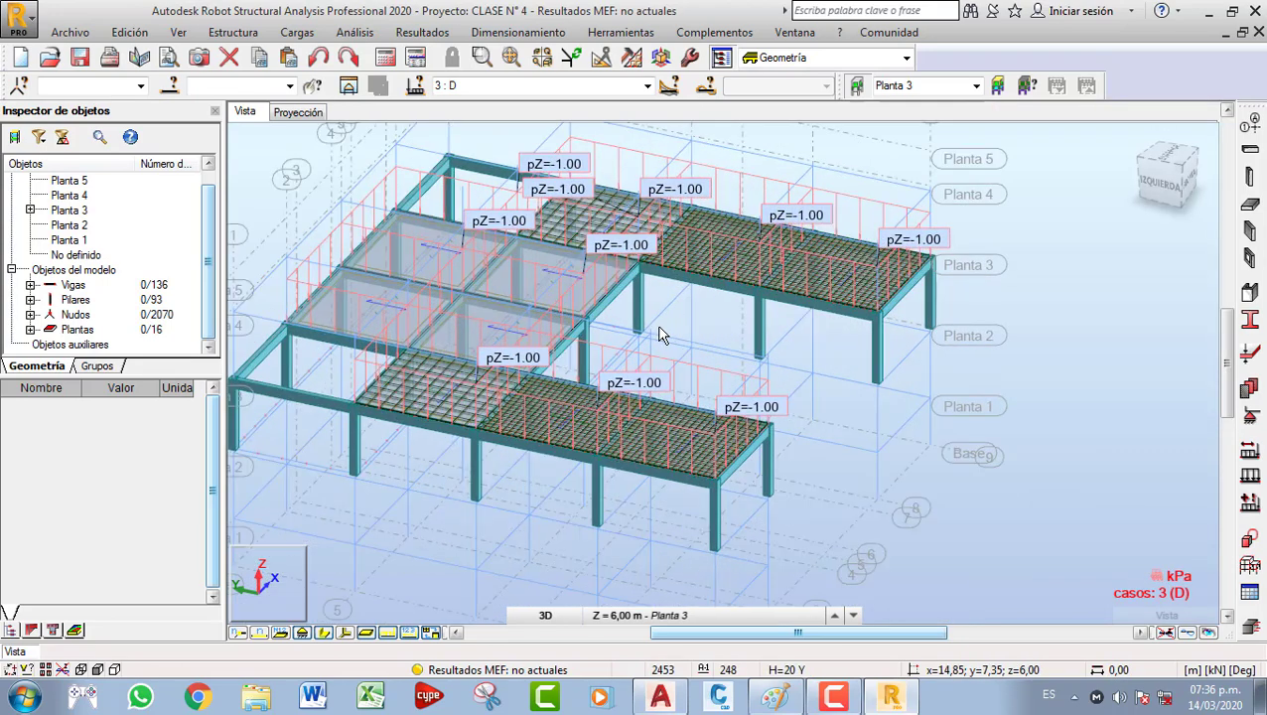
pyautogui.scroll(1, 626, 355)
pyautogui.moveTo(659, 329); pyautogui.dragTo(653, 372, button='middle')
pyautogui.scroll(-3, 626, 355)
pyautogui.scroll(2, 626, 355)
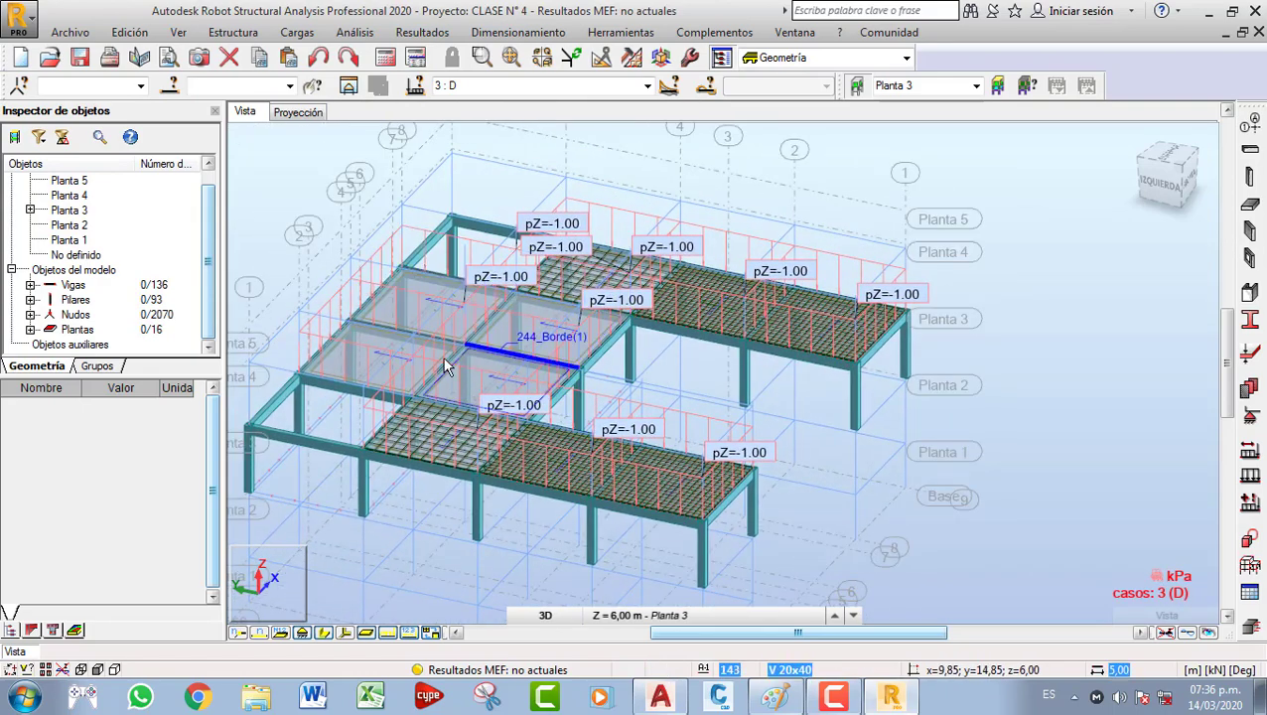
pyautogui.click(632, 57)
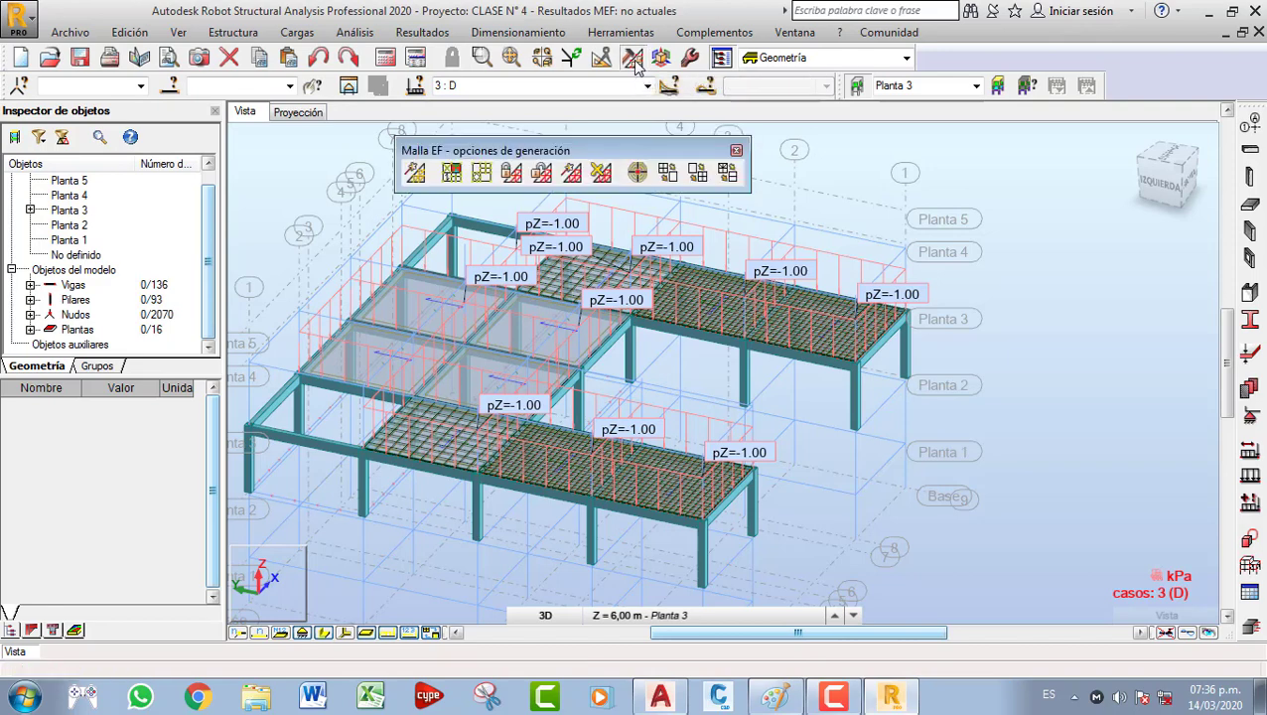
pyautogui.click(480, 175)
pyautogui.click(708, 388)
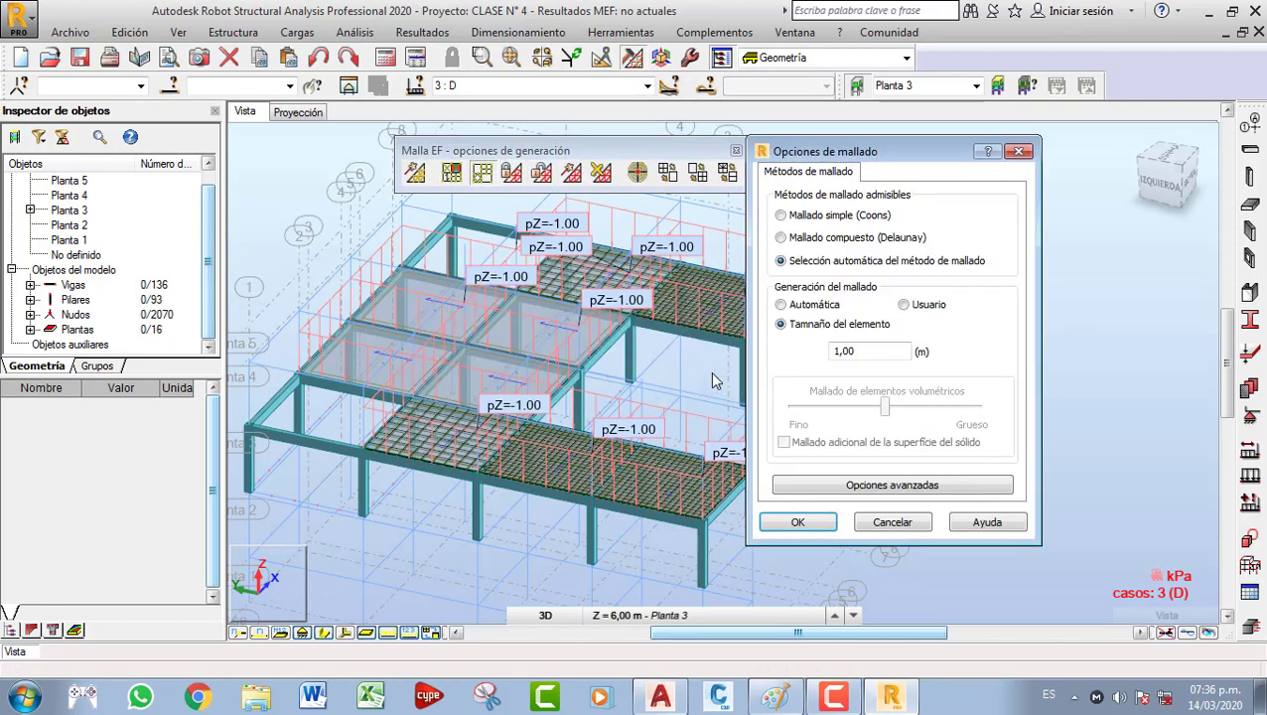
pyautogui.click(1018, 151)
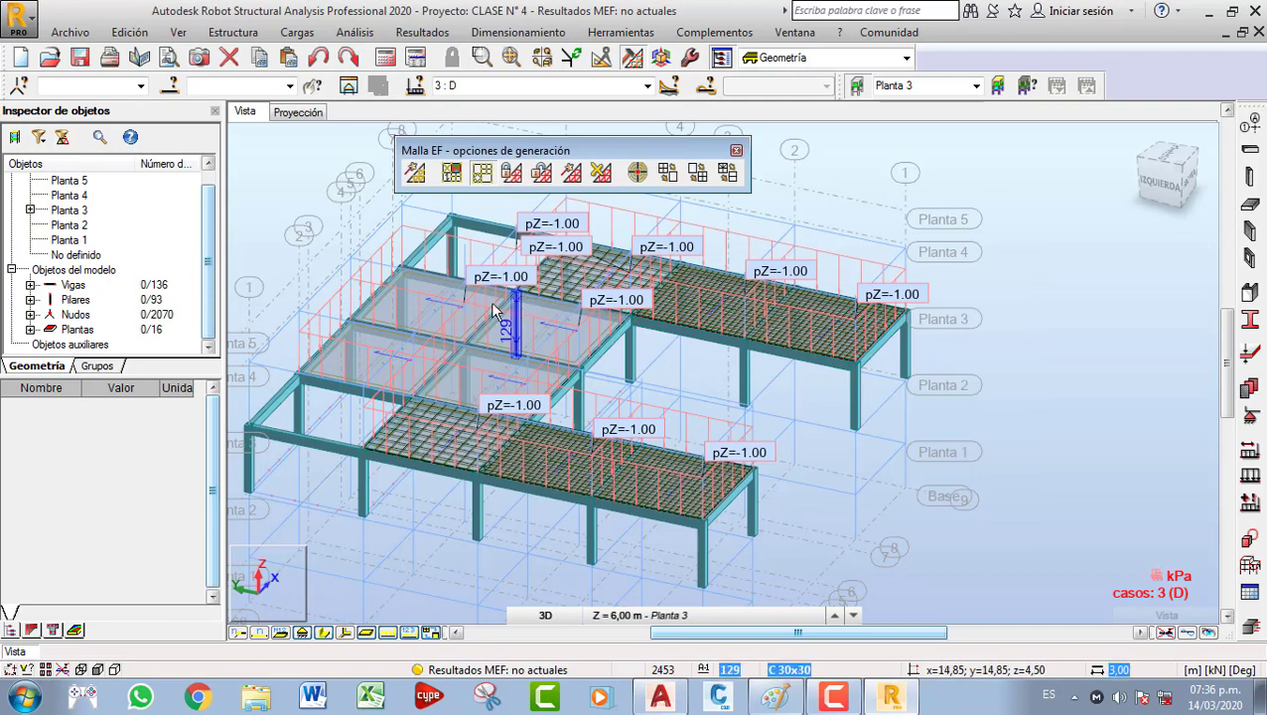
# For the four unmeshed central slab panels, set the advanced meshing's Delaunay method to Nunca and the method use to Propuesto.
pyautogui.click(548, 326)
pyautogui.scroll(-1, 548, 327)
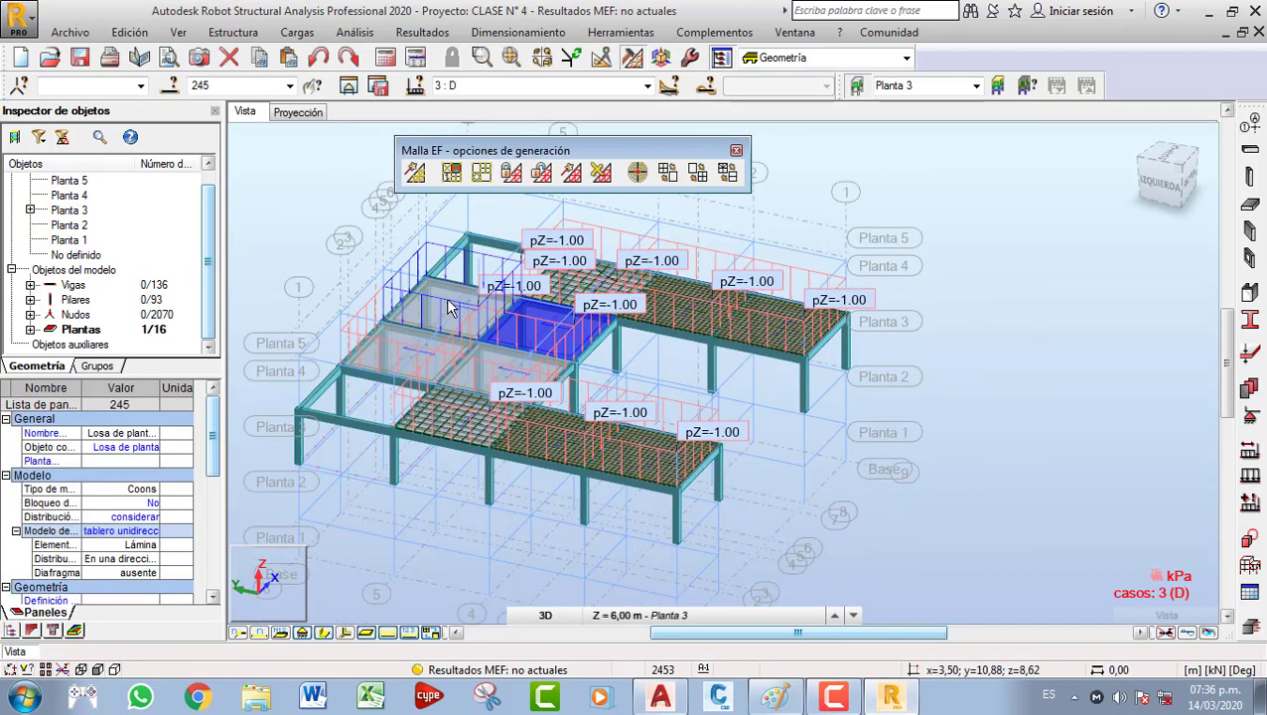
pyautogui.keyDown('ctrl'); pyautogui.click(452, 321); pyautogui.keyUp('ctrl')
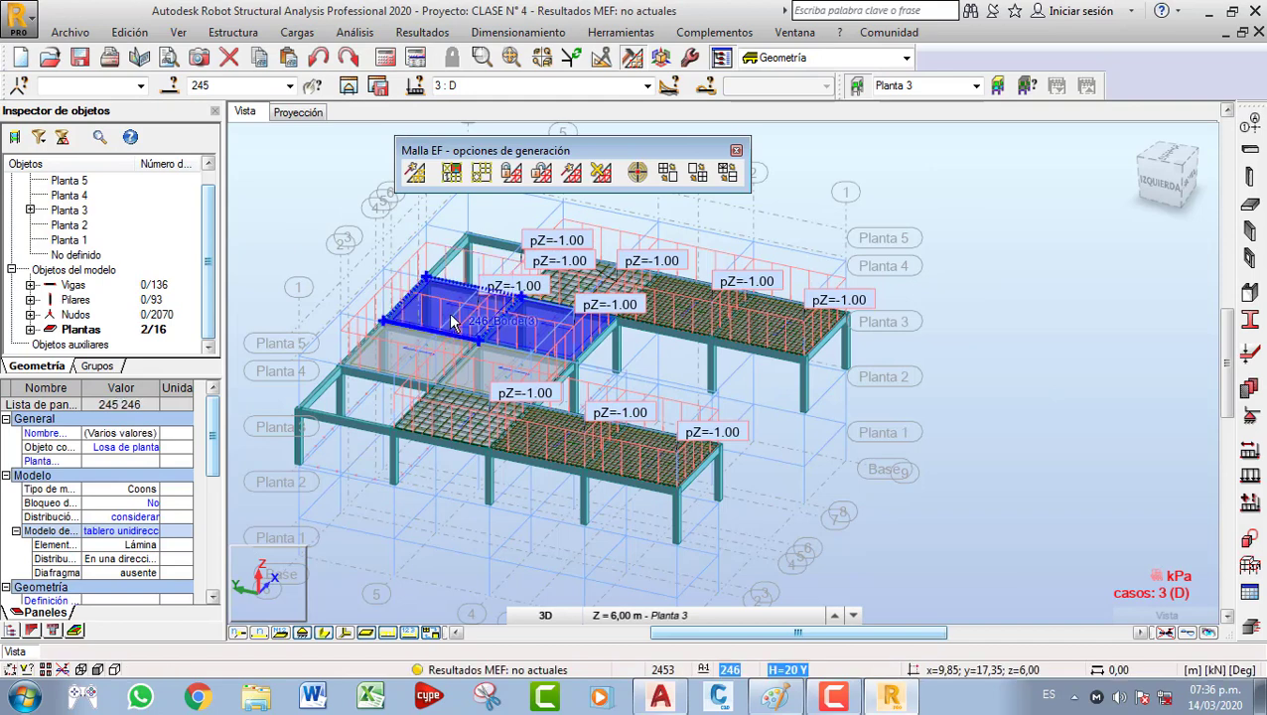
pyautogui.keyDown('ctrl'); pyautogui.click(412, 366); pyautogui.keyUp('ctrl')
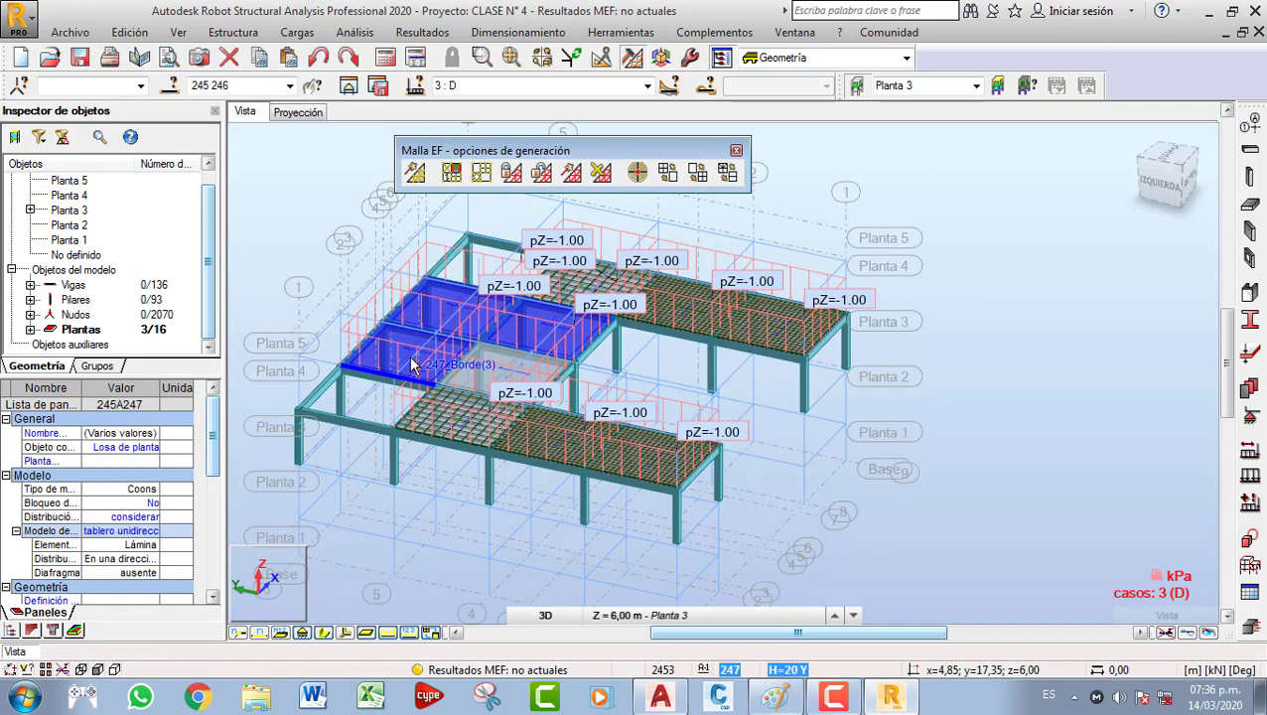
pyautogui.keyDown('ctrl'); pyautogui.click(501, 378); pyautogui.keyUp('ctrl')
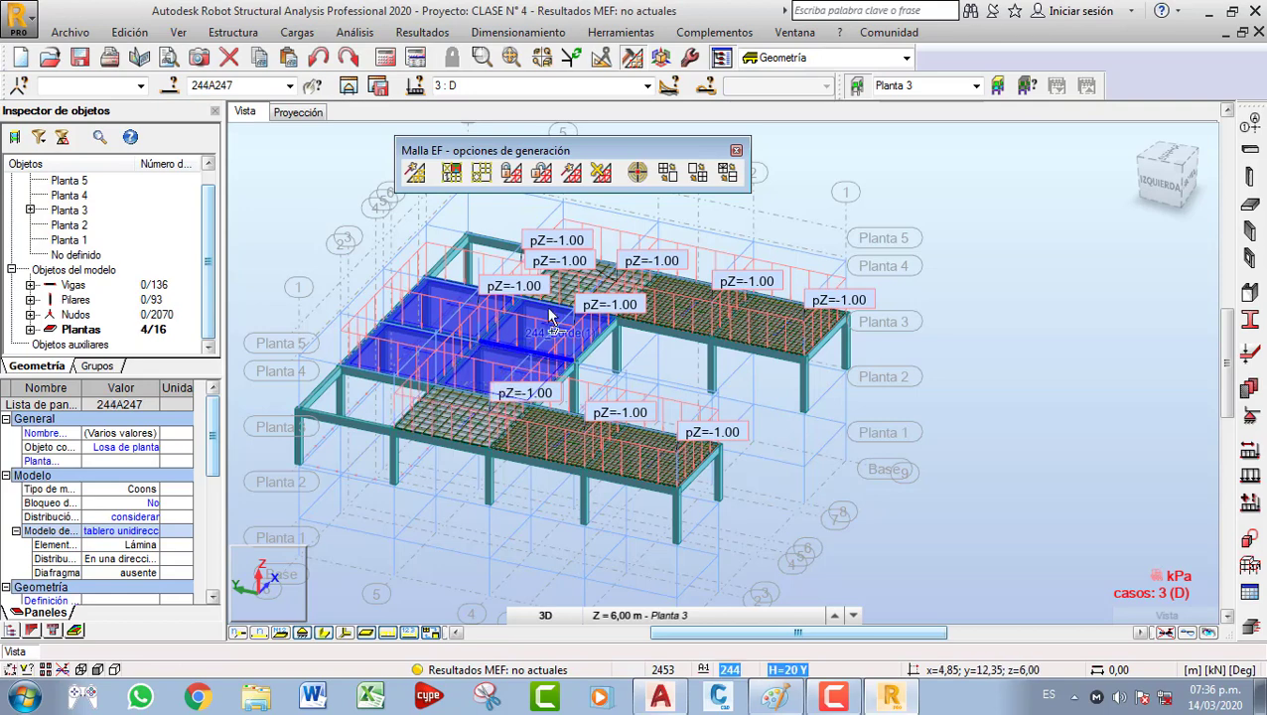
pyautogui.click(481, 173)
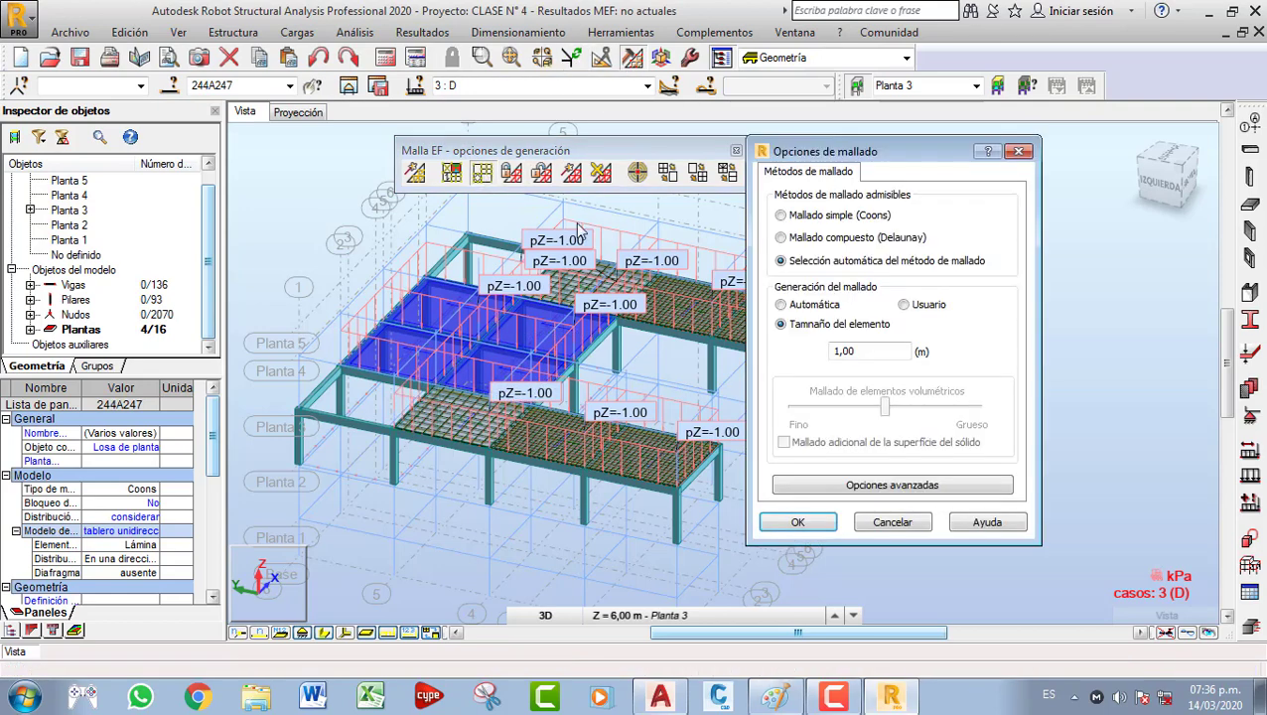
pyautogui.click(834, 484)
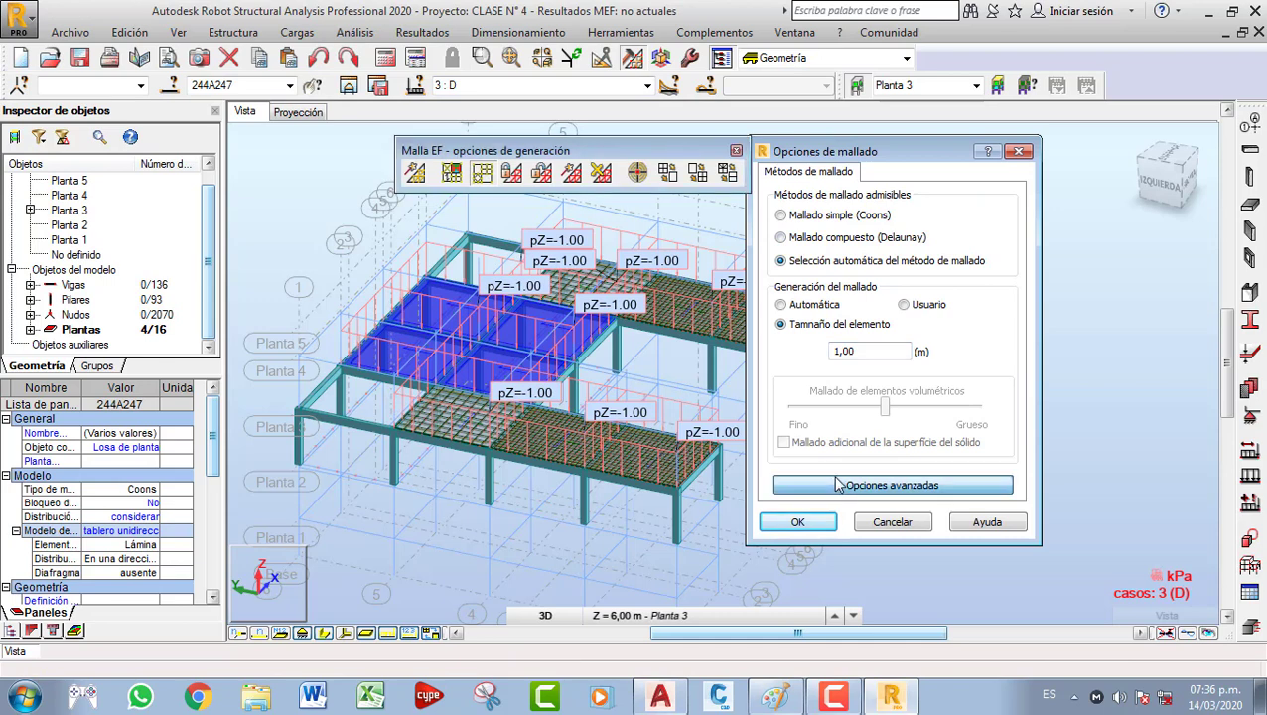
pyautogui.click(565, 201)
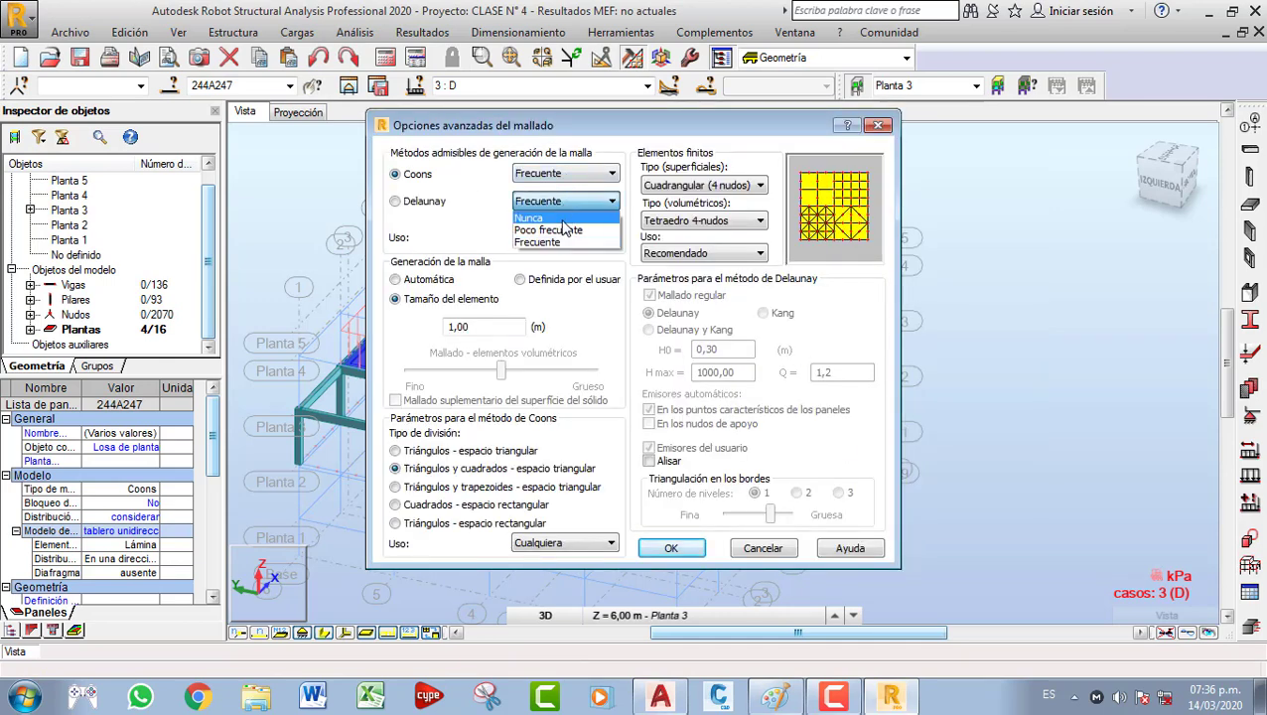
pyautogui.click(544, 226)
pyautogui.click(561, 237)
pyautogui.click(579, 282)
# Set the finite element use to Propuesto and the volumetric type to Hexaedro 8-nudos, keeping surface elements as Cuadrangular (4 nudos).
pyautogui.click(706, 253)
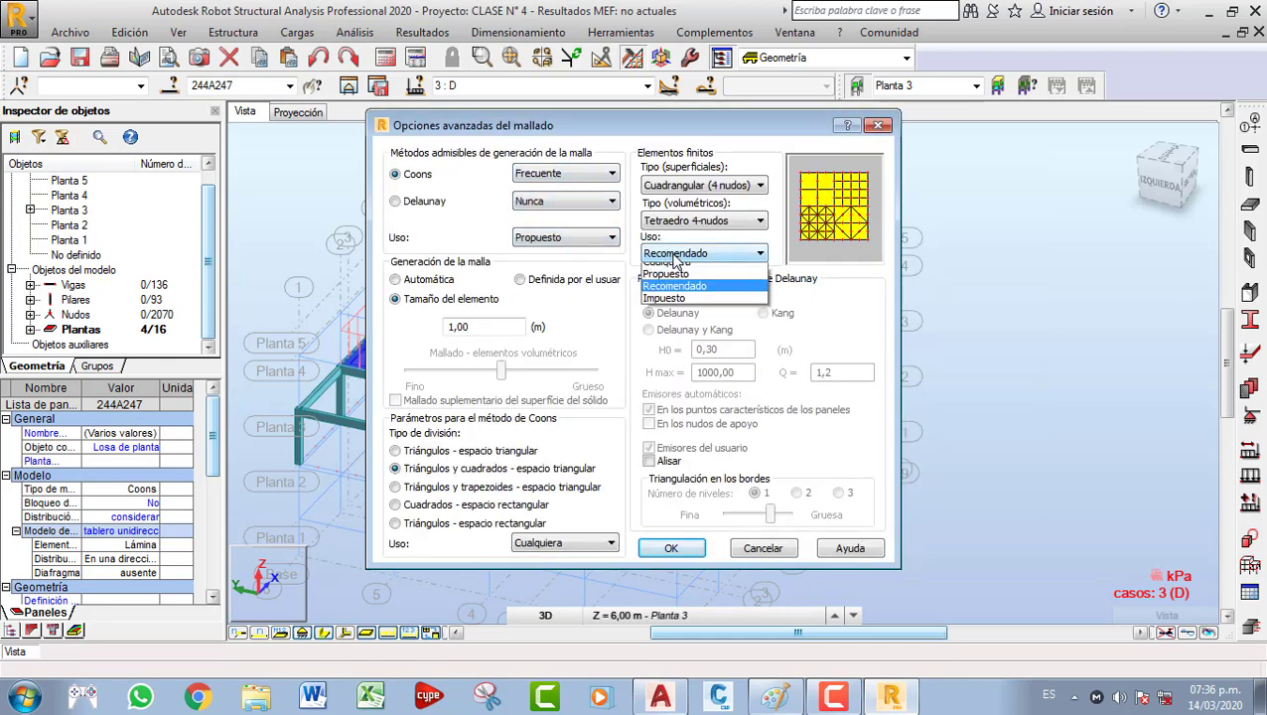
pyautogui.click(717, 279)
pyautogui.click(730, 186)
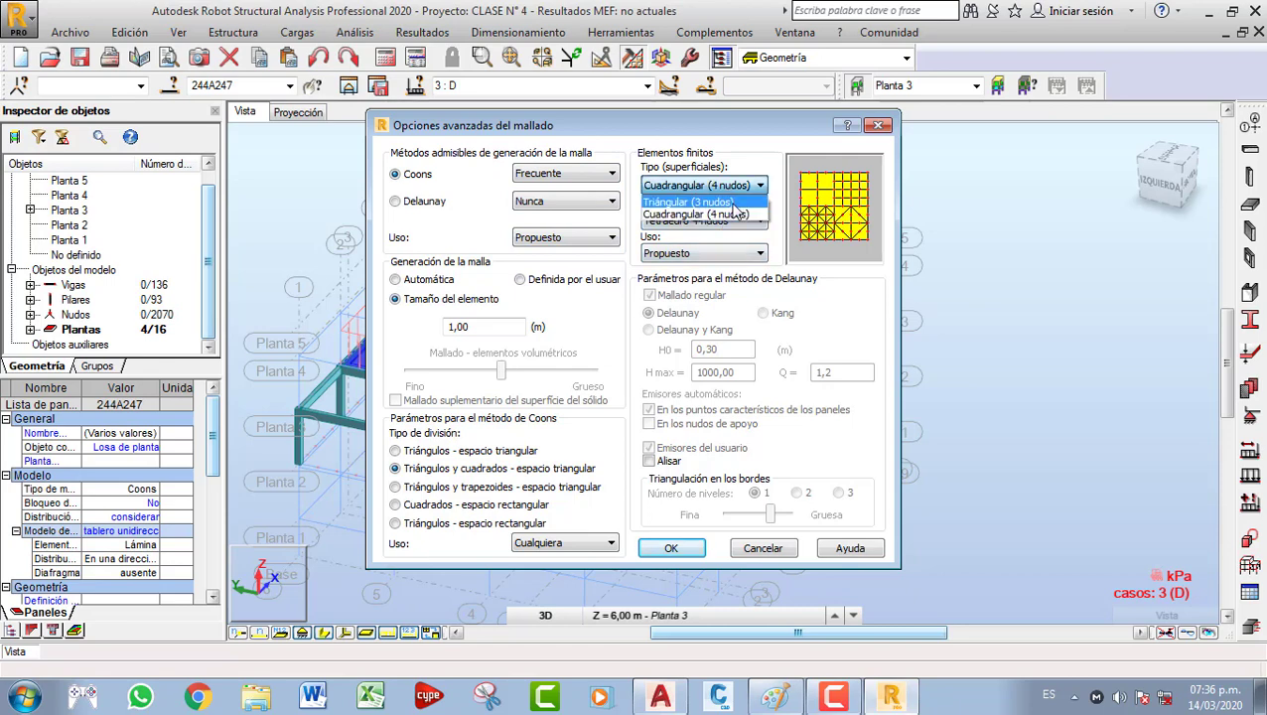
pyautogui.click(714, 200)
pyautogui.click(726, 222)
pyautogui.click(728, 254)
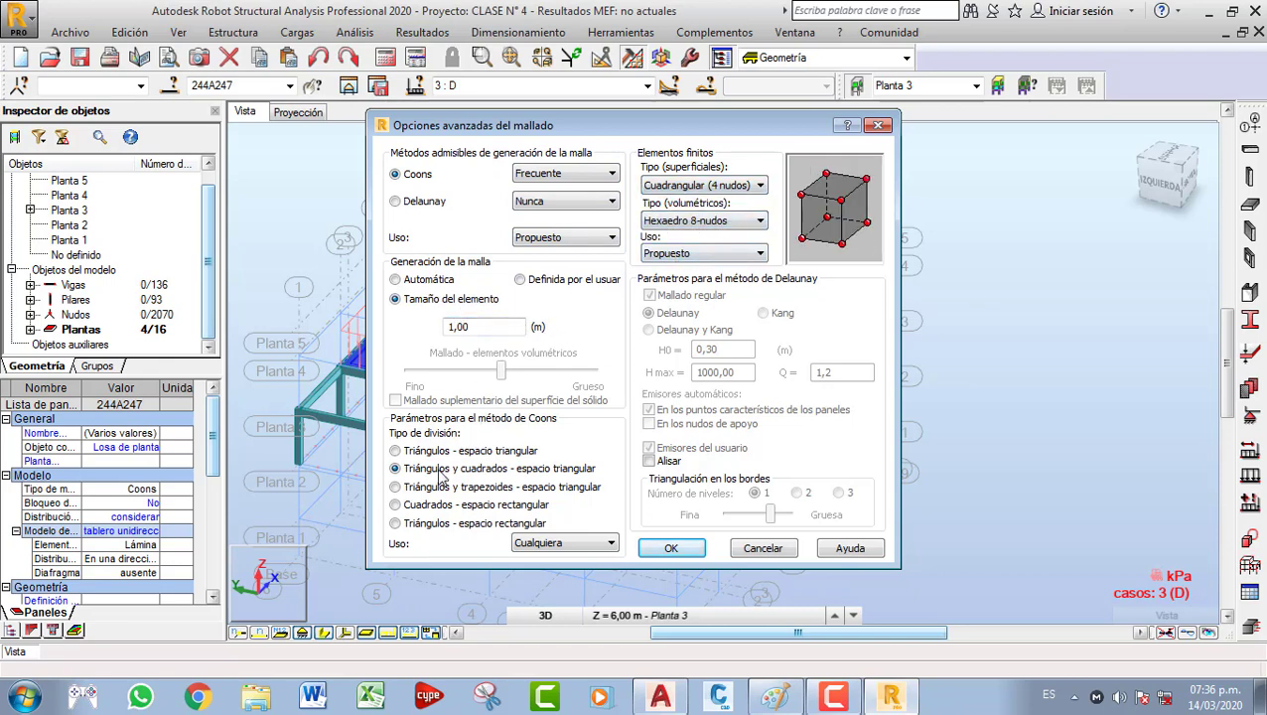
# Set the Coons division type to Cuadrados - espacio rectangular and accept the meshing options.
pyautogui.click(425, 505)
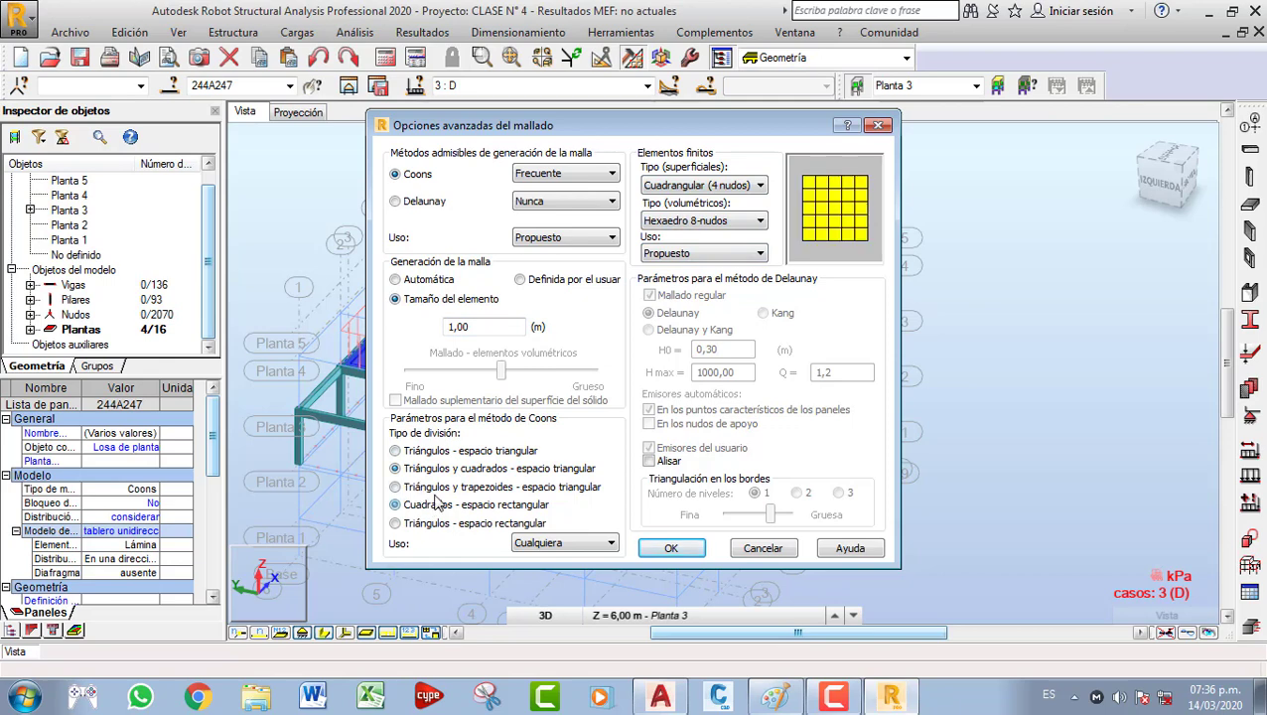
pyautogui.click(606, 543)
pyautogui.click(561, 560)
pyautogui.click(667, 544)
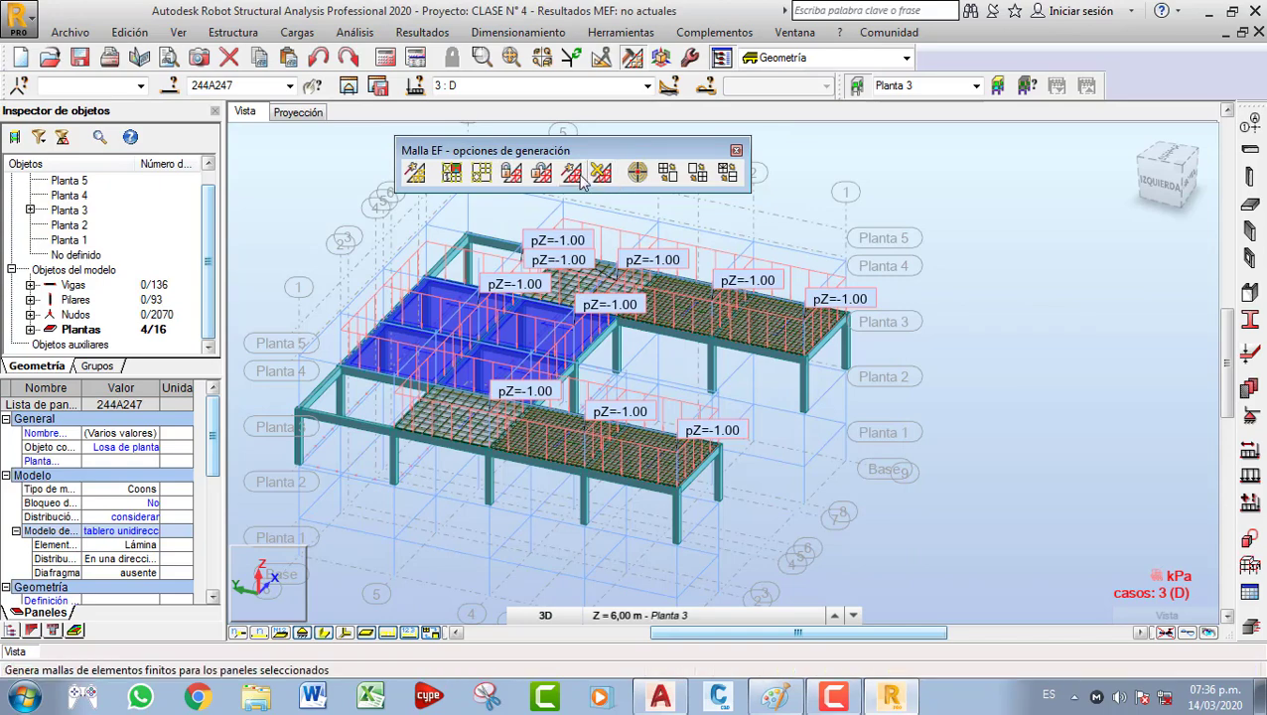
# Generate the local mesh for the four selected slab panels and run the structural calculation.
pyautogui.click(584, 174)
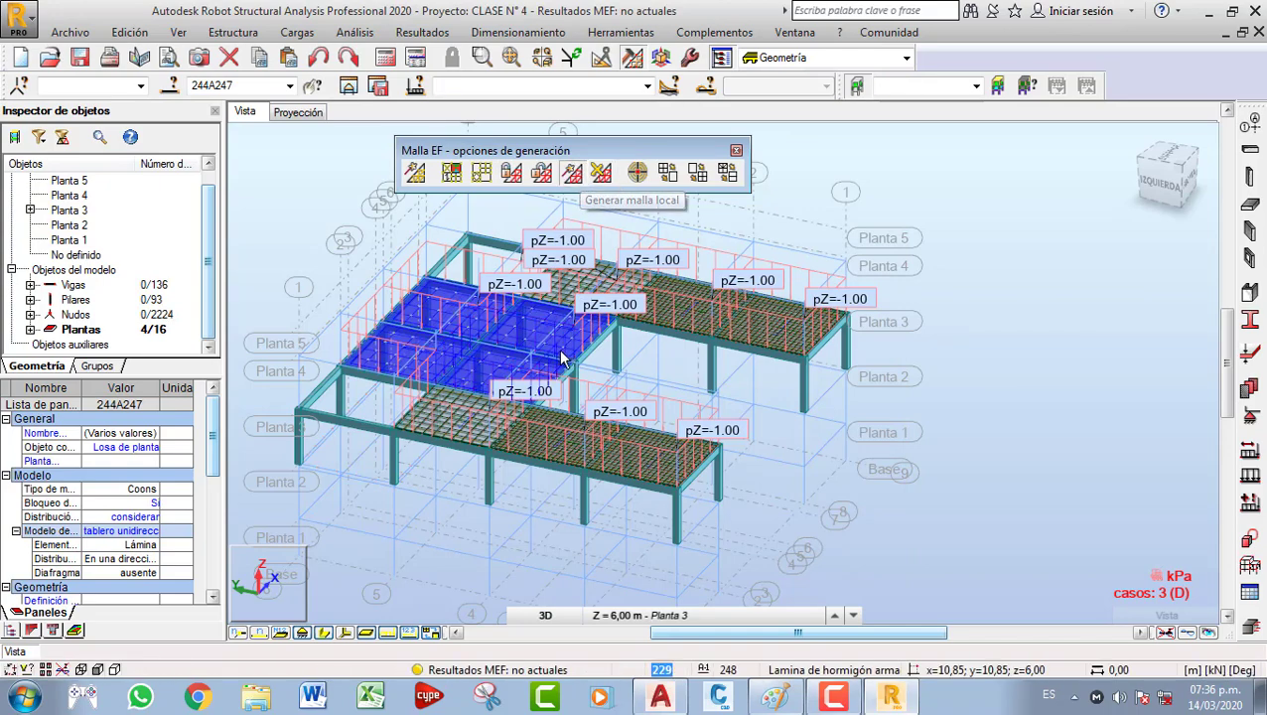
pyautogui.scroll(2, 496, 347)
pyautogui.scroll(-2, 497, 347)
pyautogui.click(736, 150)
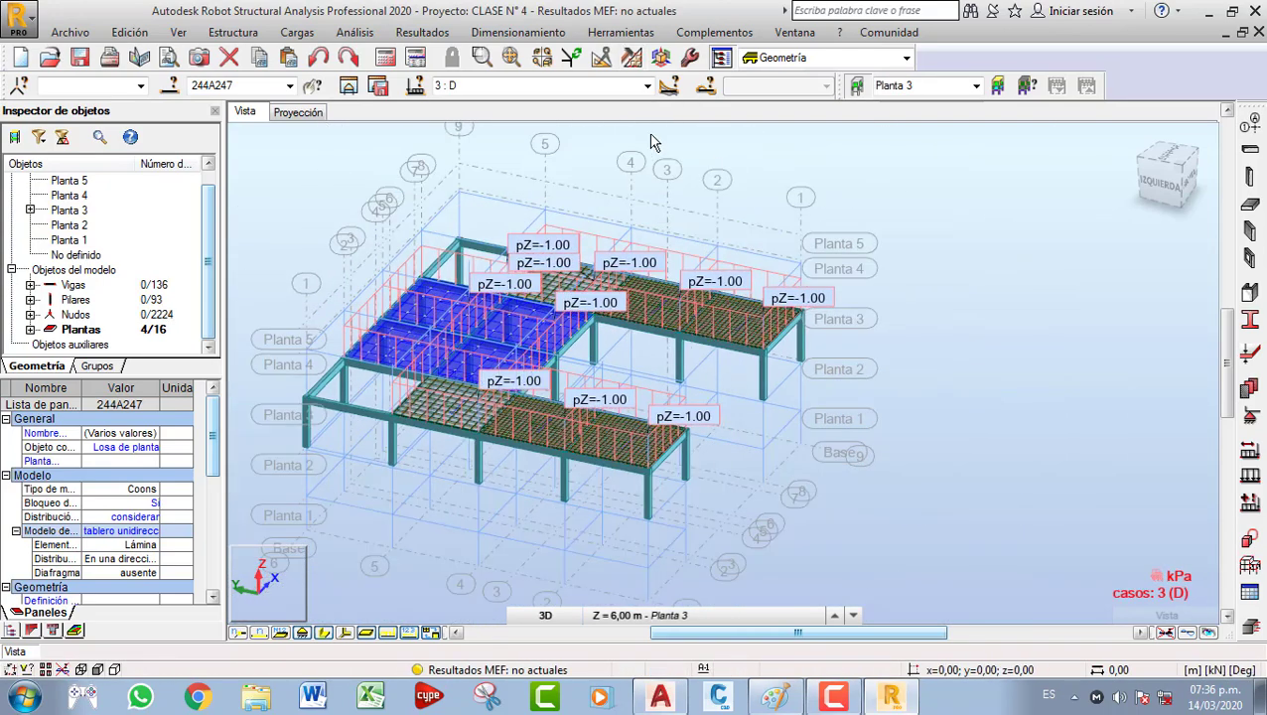
pyautogui.click(397, 60)
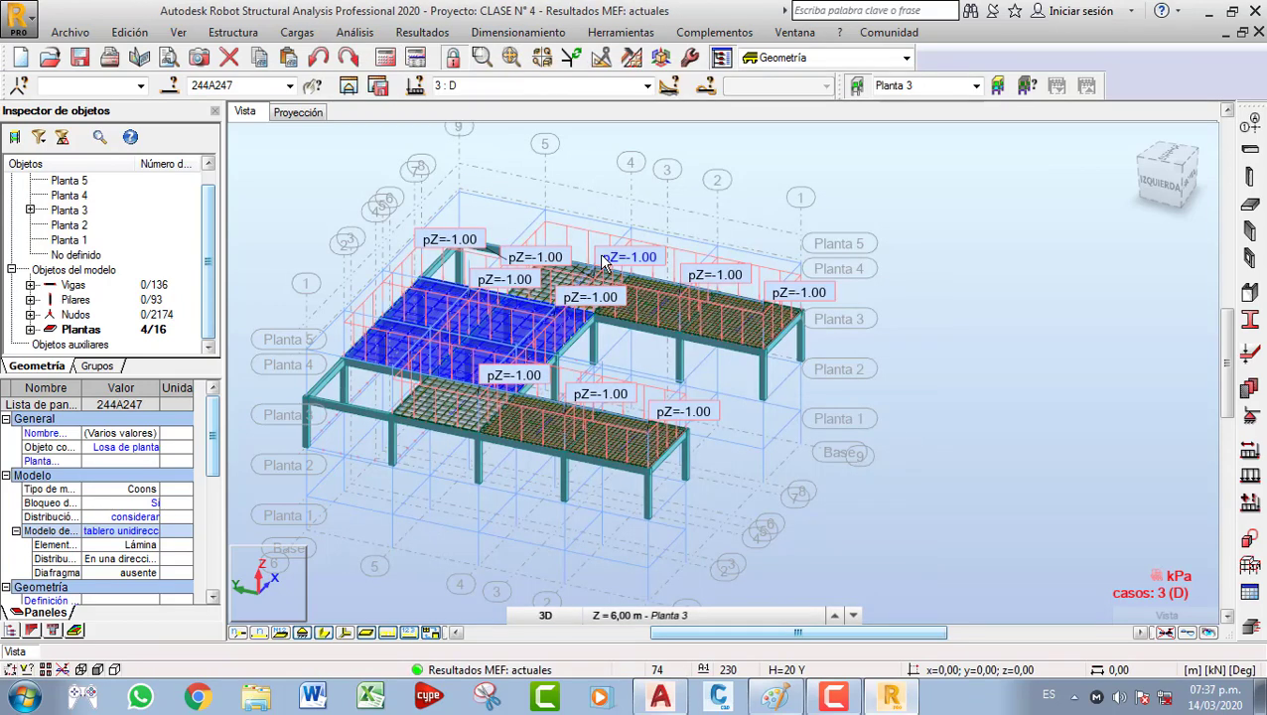
# Examine the slab meshes of Planta 3 in the plan projection, including where neighbouring panels meet.
pyautogui.click(317, 114)
pyautogui.scroll(-1, 635, 384)
pyautogui.click(636, 384)
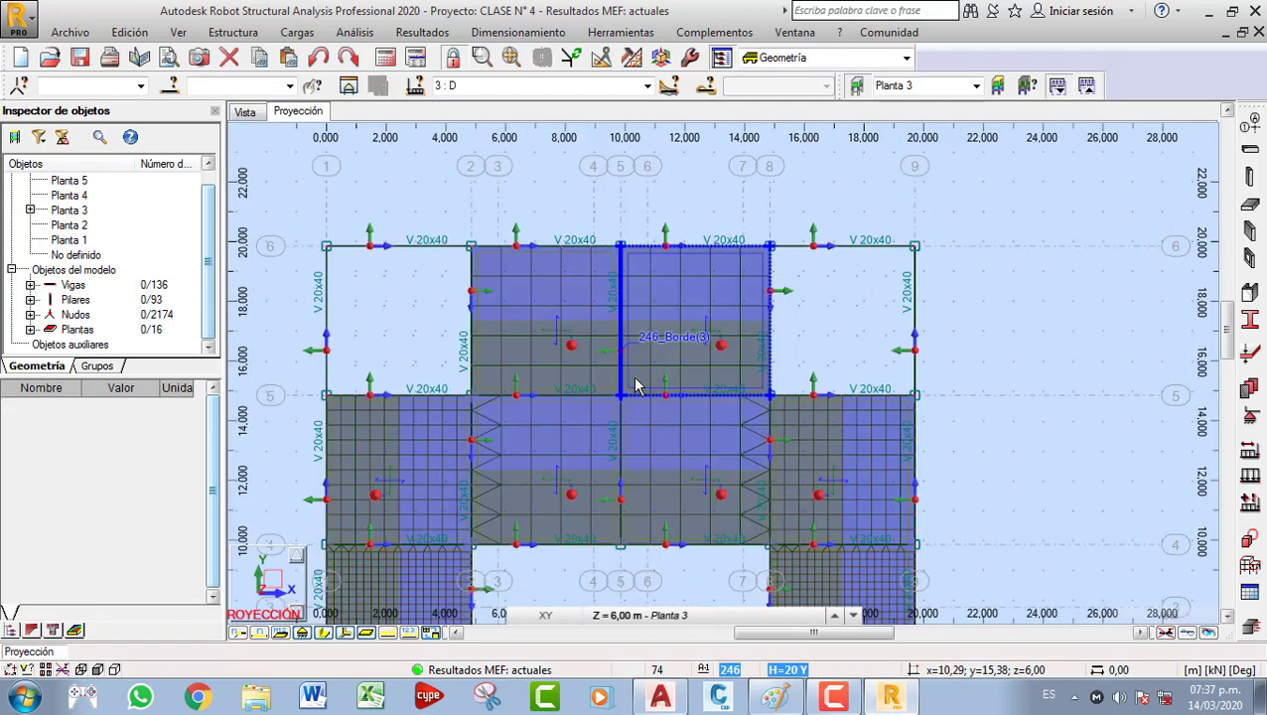
pyautogui.scroll(-1, 636, 384)
pyautogui.moveTo(627, 371); pyautogui.dragTo(616, 359, button='middle')
pyautogui.scroll(1, 624, 378)
pyautogui.moveTo(589, 403); pyautogui.dragTo(578, 365, button='middle')
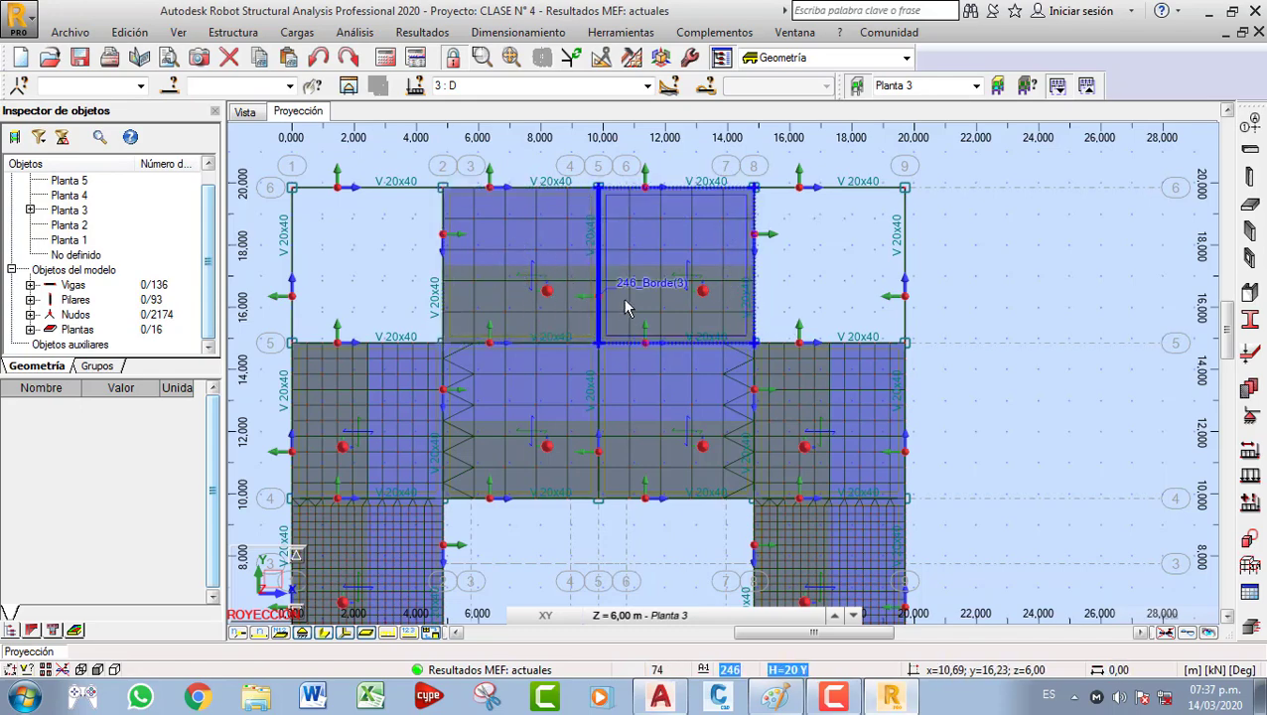
pyautogui.scroll(-1, 627, 304)
pyautogui.moveTo(617, 323); pyautogui.dragTo(606, 254, button='middle')
pyautogui.moveTo(526, 344); pyautogui.dragTo(442, 491, button='middle')
pyautogui.moveTo(487, 428); pyautogui.dragTo(529, 346, button='middle')
pyautogui.scroll(-1, 477, 370)
pyautogui.scroll(-1, 478, 372)
pyautogui.scroll(2, 473, 434)
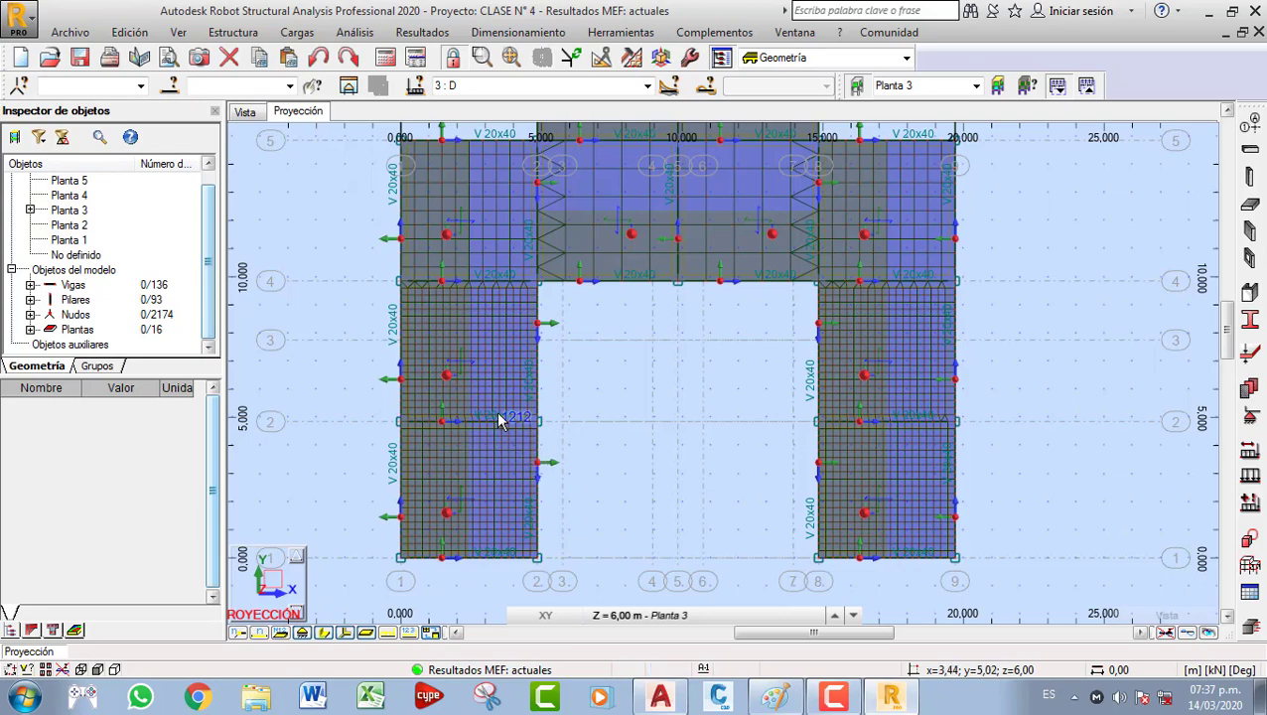
pyautogui.scroll(-1, 499, 419)
pyautogui.moveTo(561, 397); pyautogui.dragTo(436, 518, button='middle')
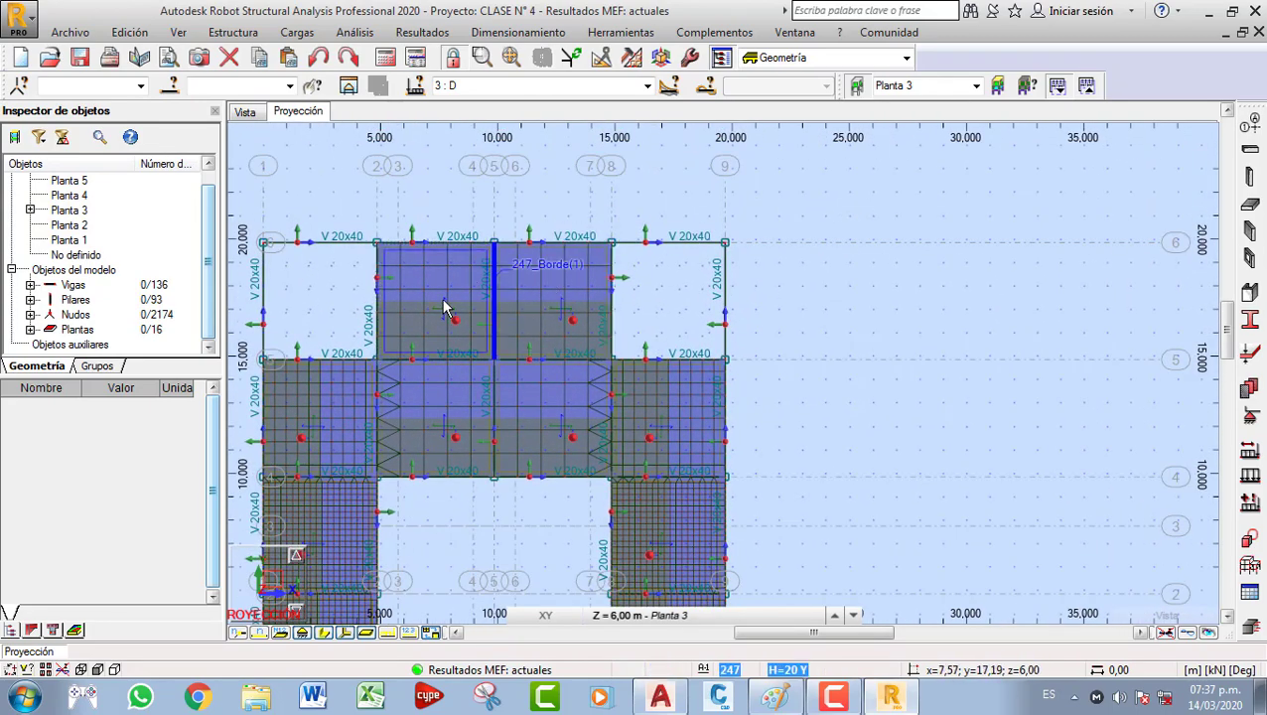
pyautogui.scroll(-1, 651, 439)
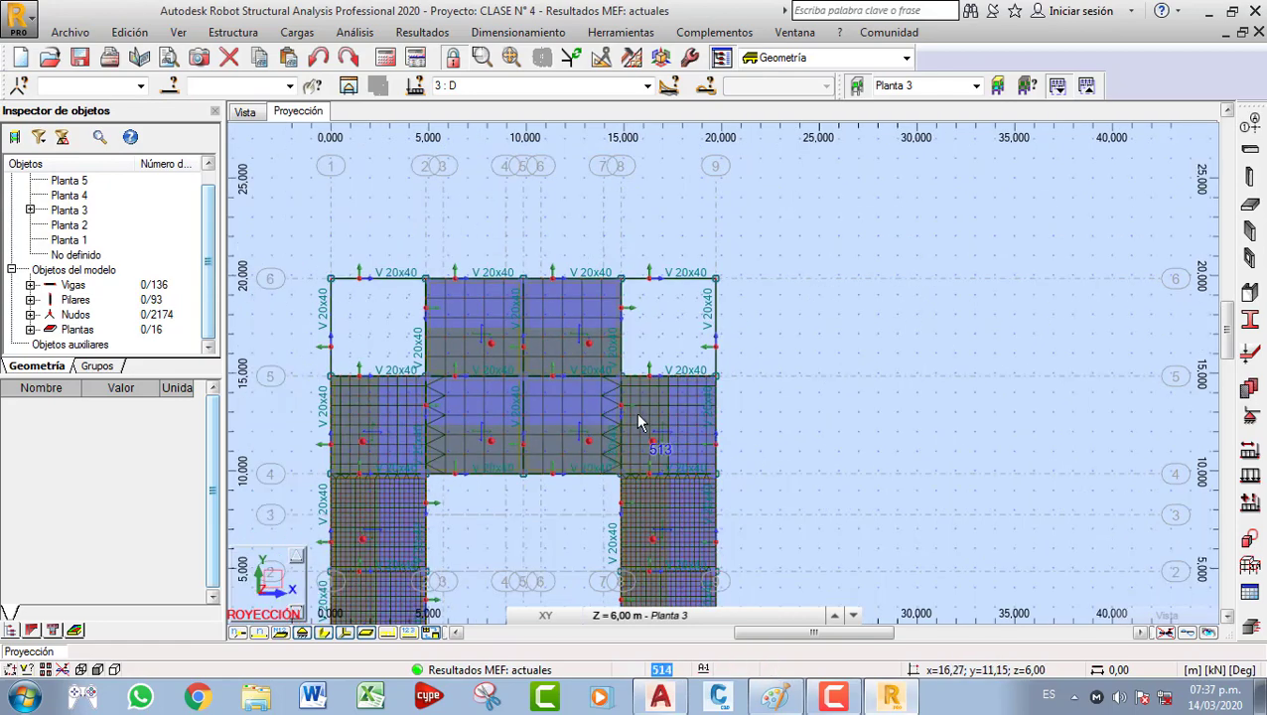
pyautogui.moveTo(665, 487); pyautogui.dragTo(637, 334, button='middle')
pyautogui.scroll(-1, 639, 337)
pyautogui.moveTo(646, 380); pyautogui.dragTo(678, 457, button='middle')
# Return to the 3D view and remove the storey filter to display the whole structure.
pyautogui.click(244, 112)
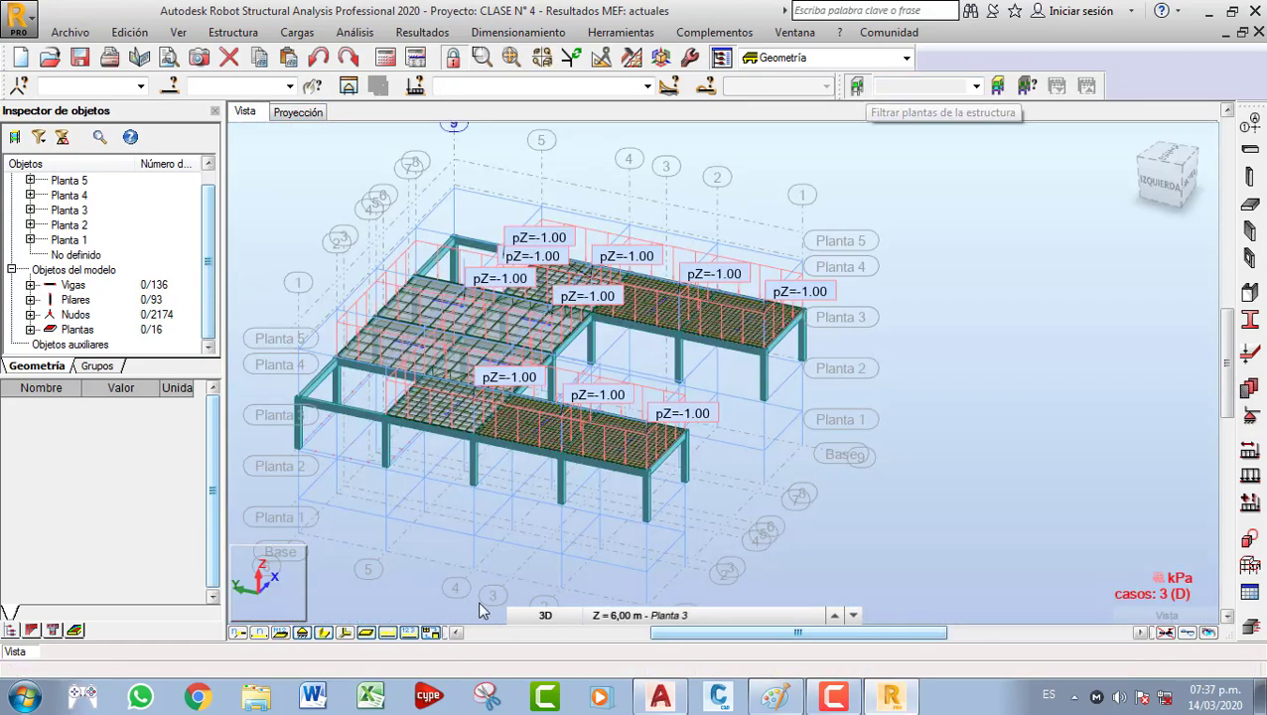
pyautogui.click(427, 632)
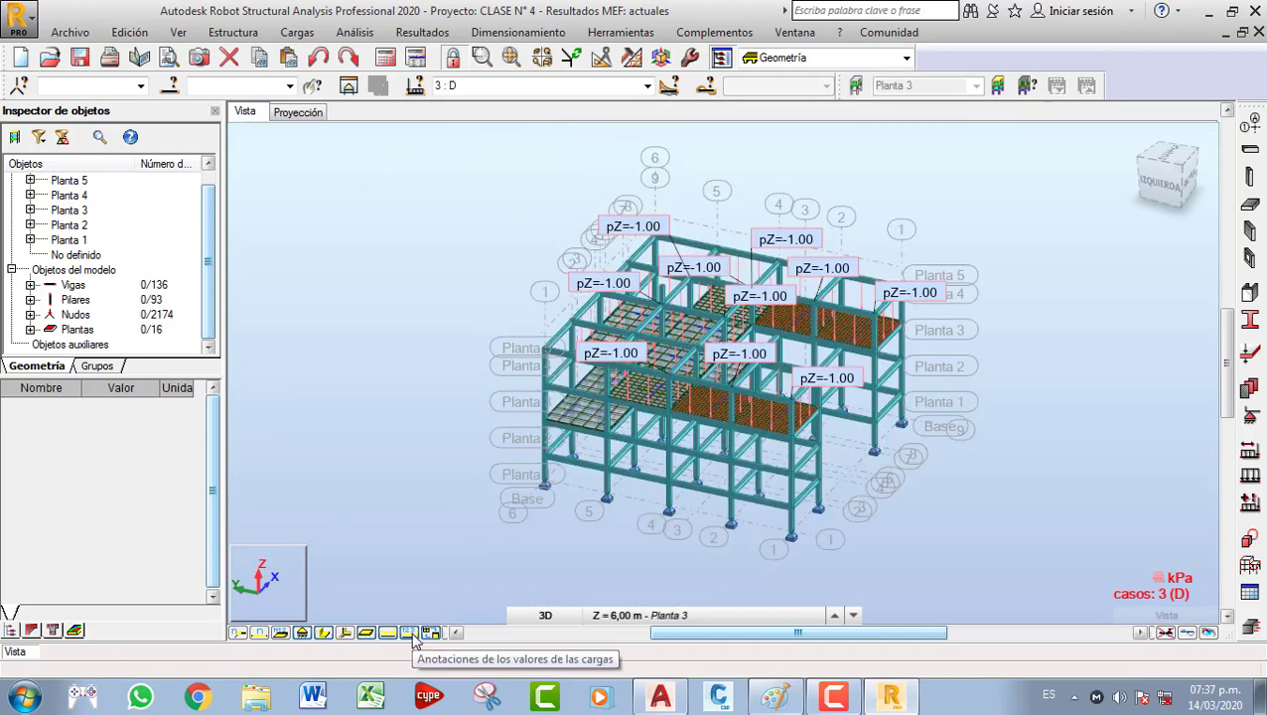
# Hide the load value annotations and load symbols in the 3D view and look over the slab meshes.
pyautogui.click(410, 635)
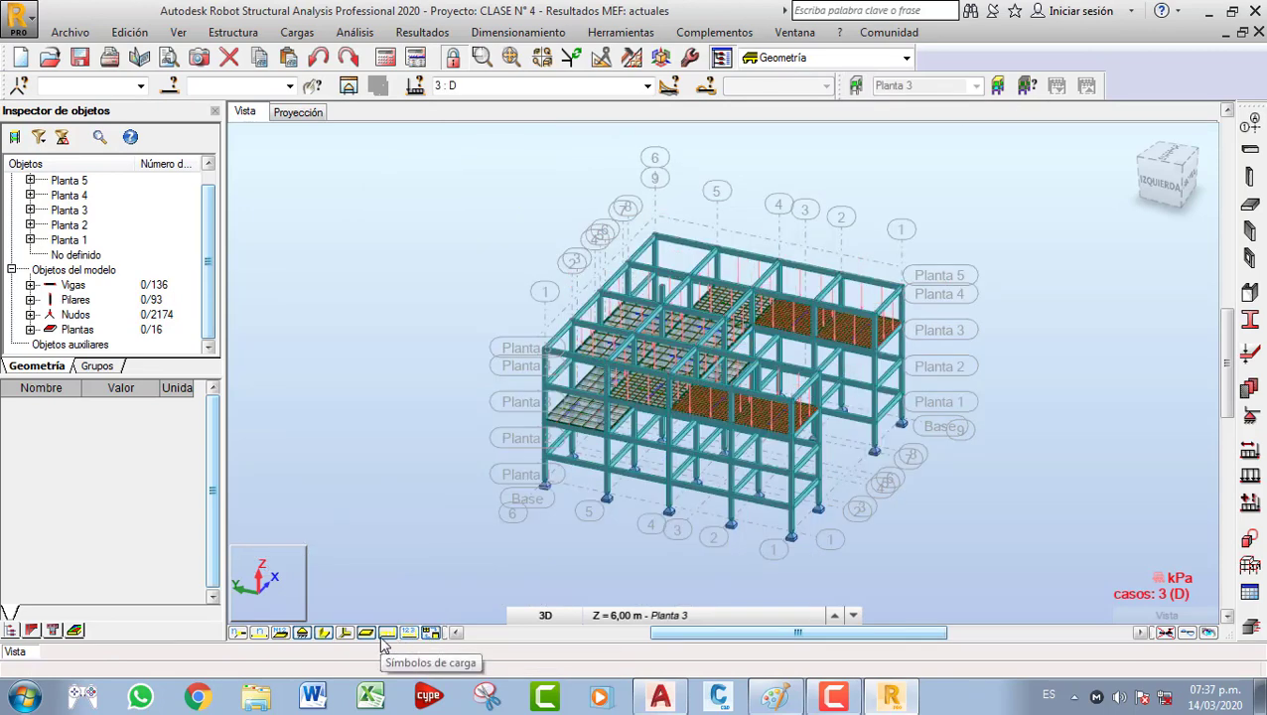
pyautogui.click(386, 634)
pyautogui.scroll(3, 544, 425)
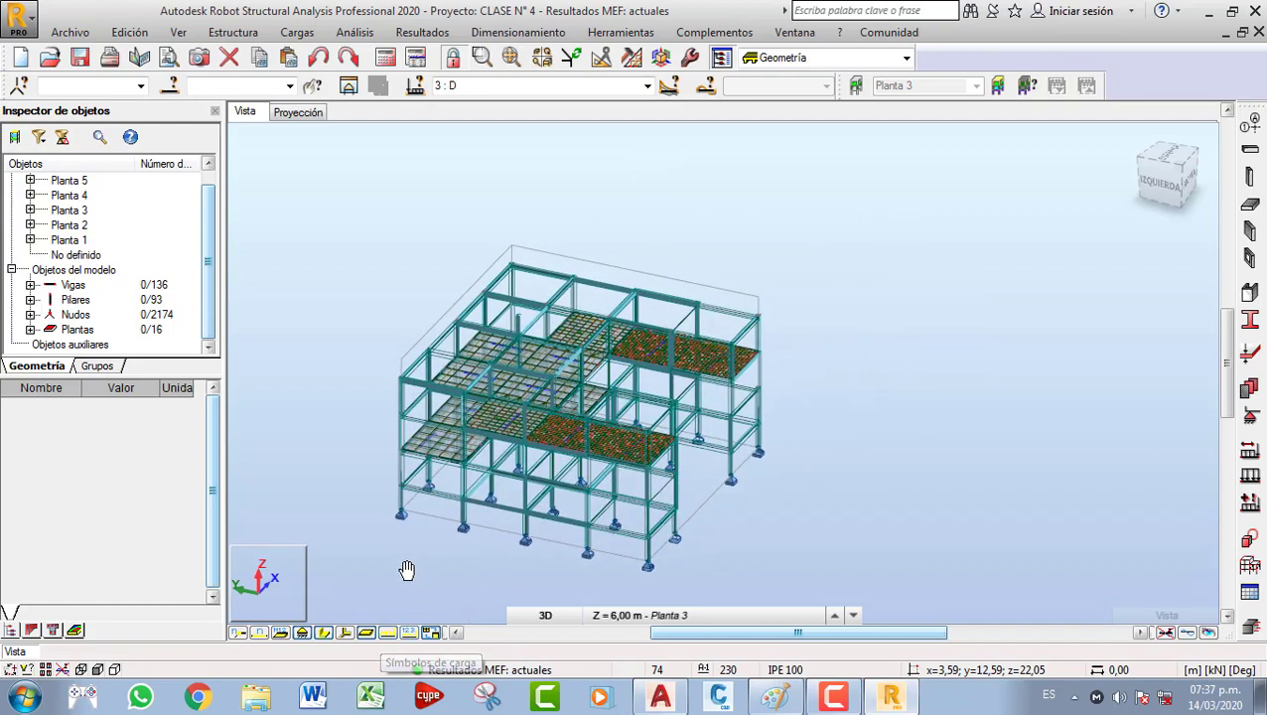
pyautogui.scroll(-2, 536, 427)
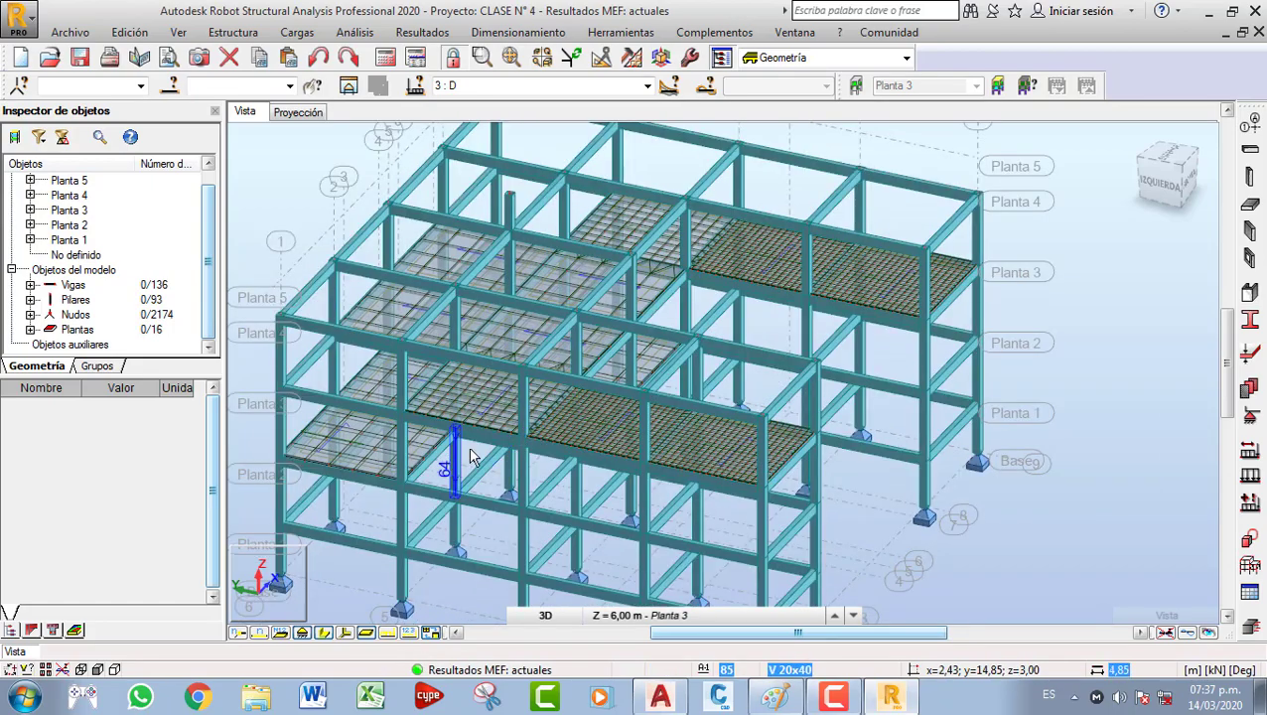
pyautogui.keyDown('shift'); pyautogui.moveTo(527, 442); pyautogui.dragTo(600, 357, button='middle'); pyautogui.keyUp('shift')
pyautogui.moveTo(730, 313); pyautogui.dragTo(650, 357, button='middle')
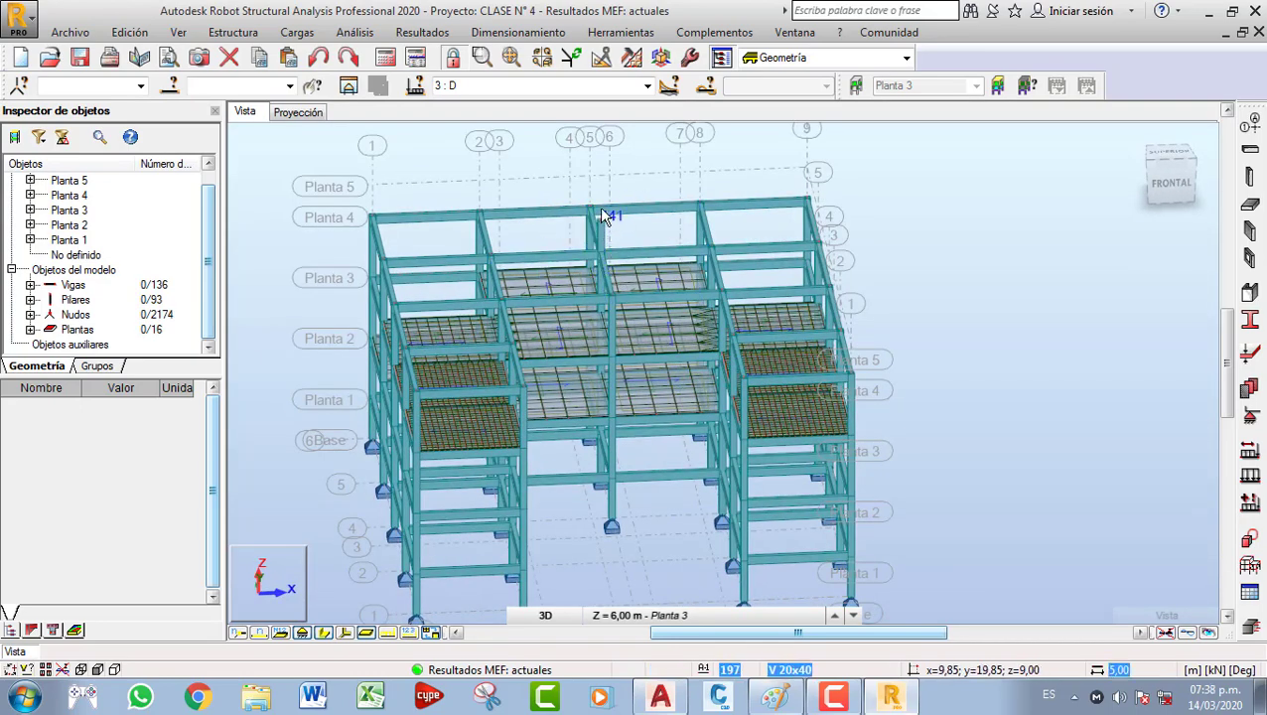
pyautogui.moveTo(593, 268); pyautogui.dragTo(585, 282, button='middle')
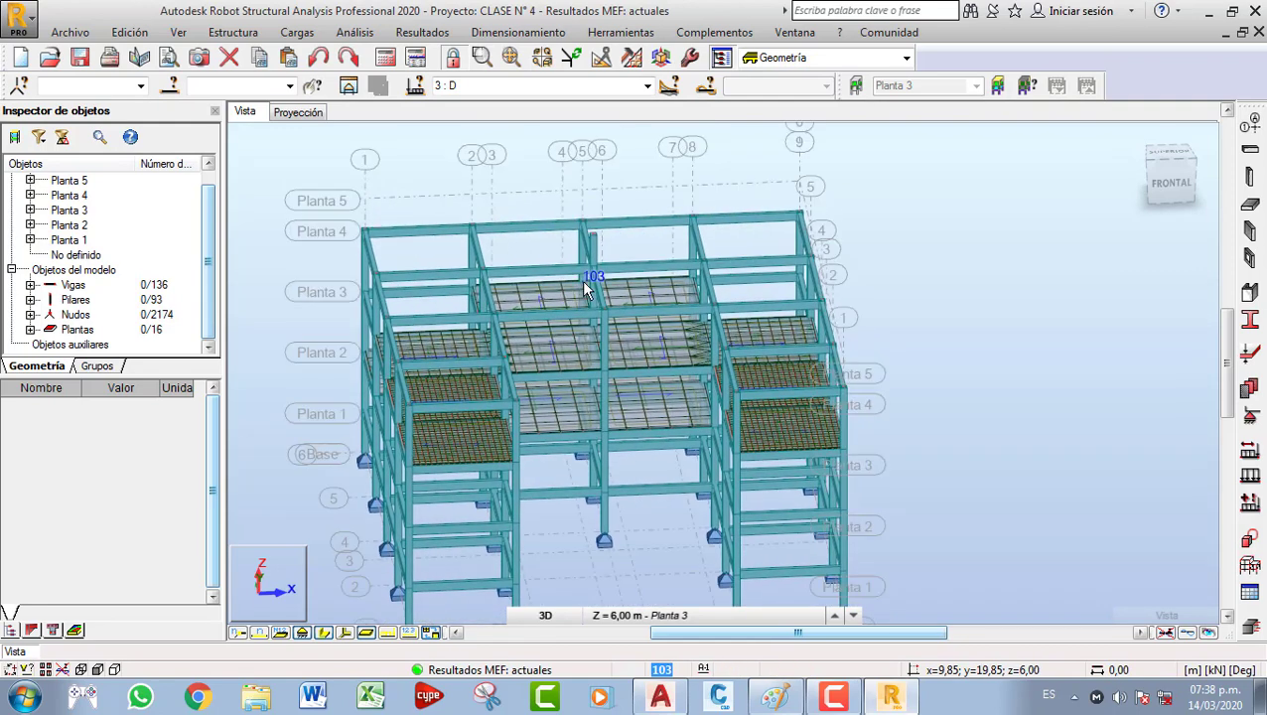
# In the Planta 4 plan projection, start a new floor slab with thickness ESP15 and calculation model lámina.
pyautogui.click(296, 112)
pyautogui.scroll(1, 608, 518)
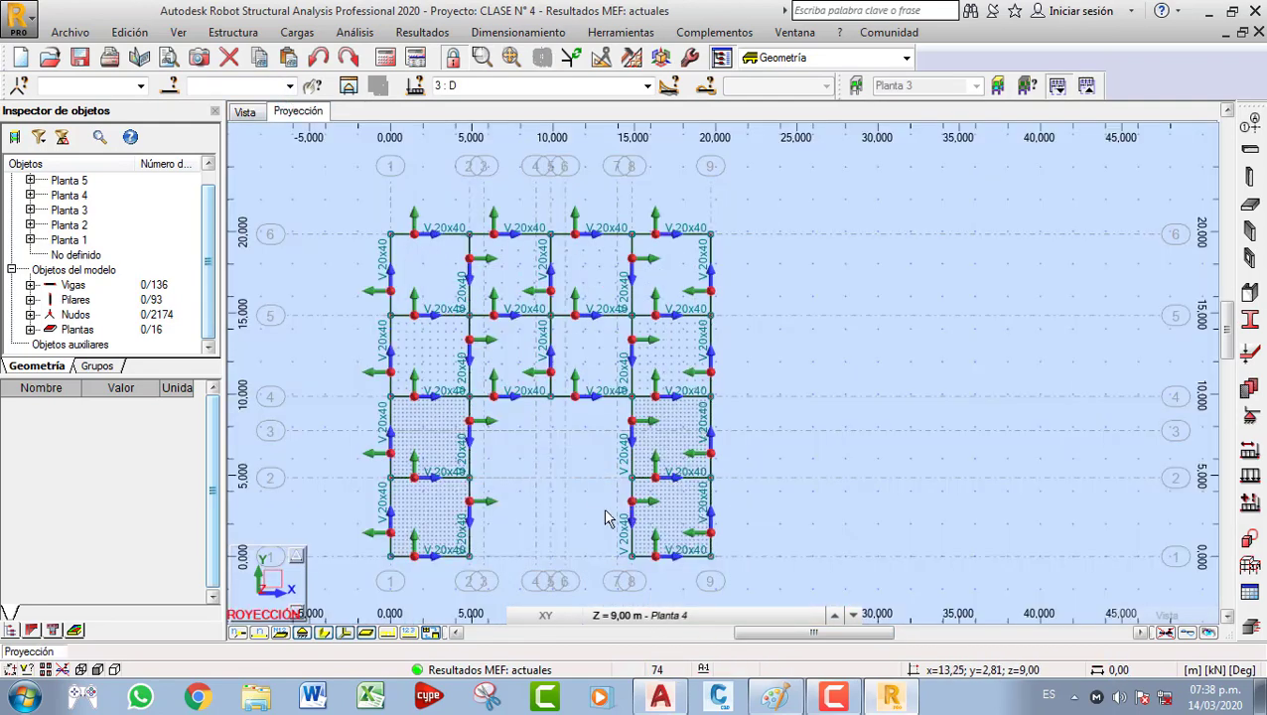
pyautogui.scroll(3, 549, 276)
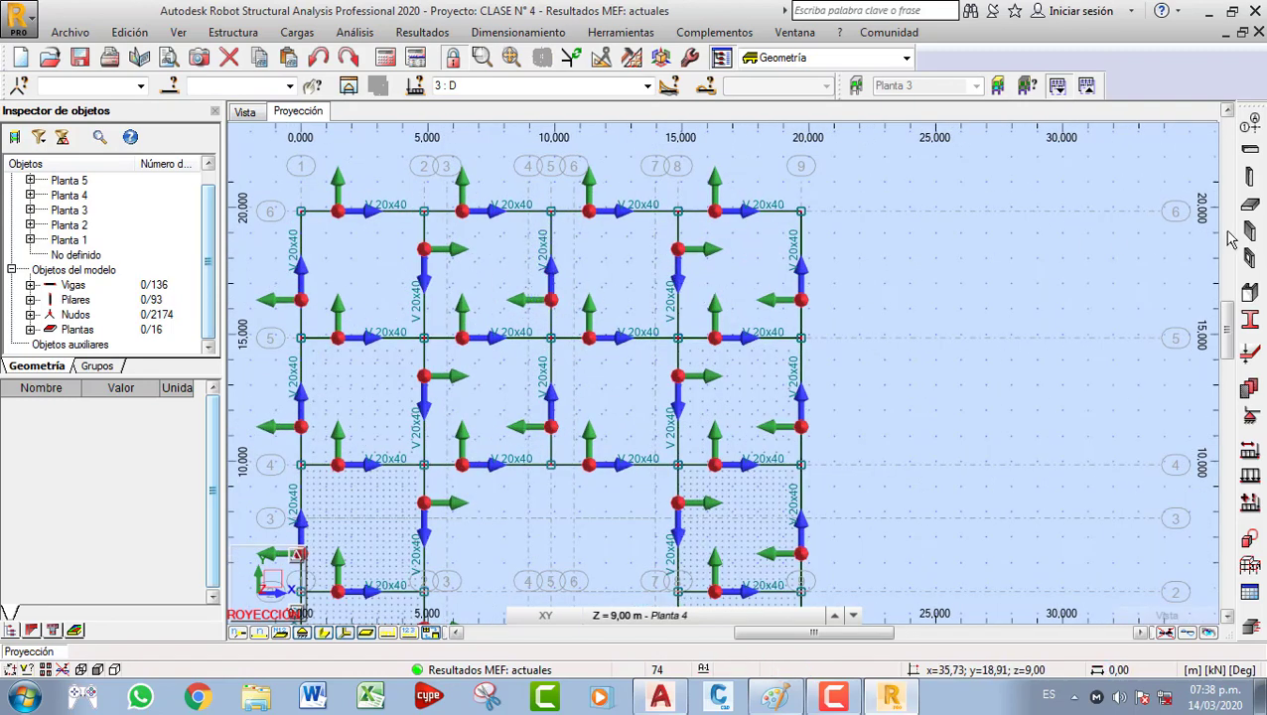
pyautogui.click(1249, 203)
pyautogui.click(988, 266)
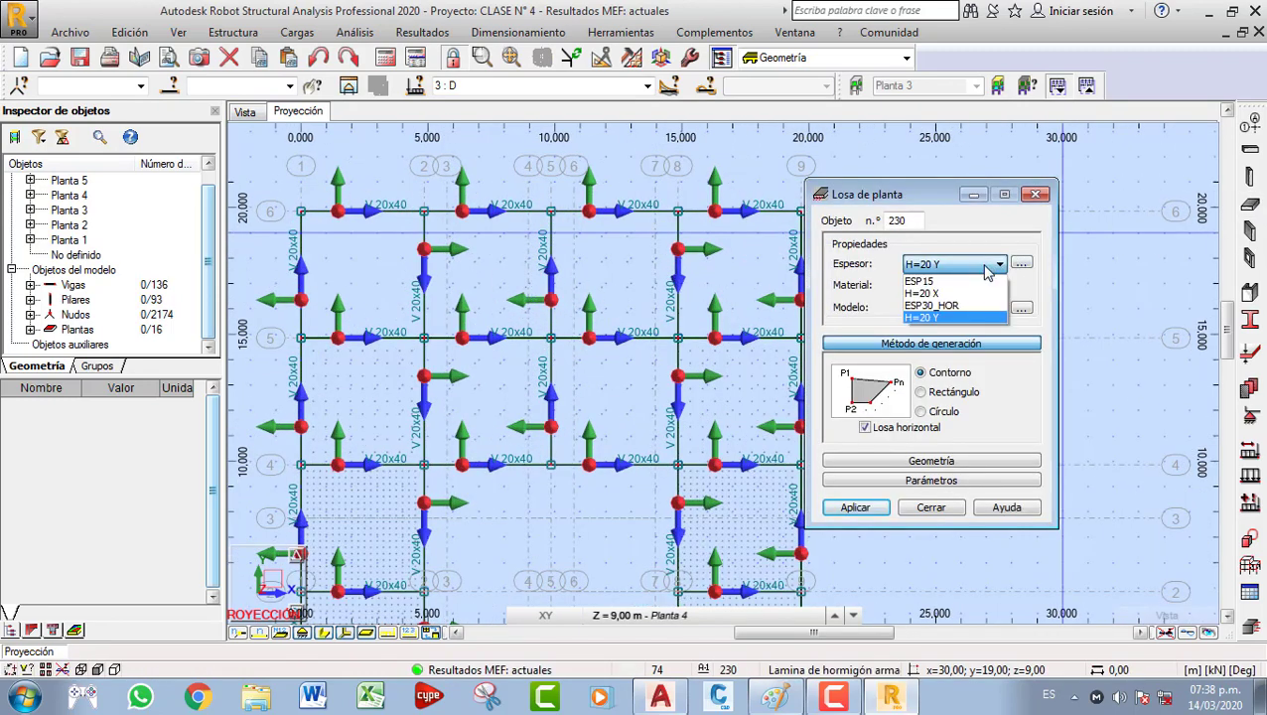
pyautogui.click(928, 281)
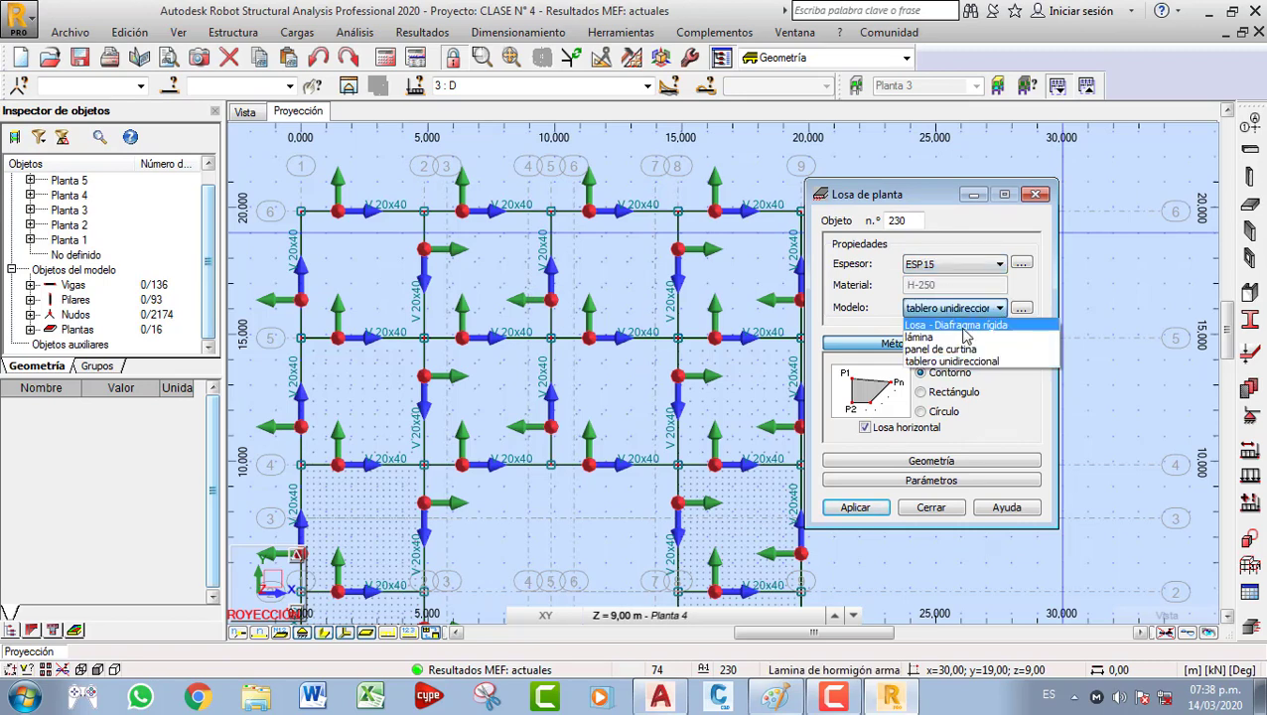
pyautogui.click(932, 337)
# Choose the rectangle generation method for the slab and hide the local axes of the bars.
pyautogui.click(954, 311)
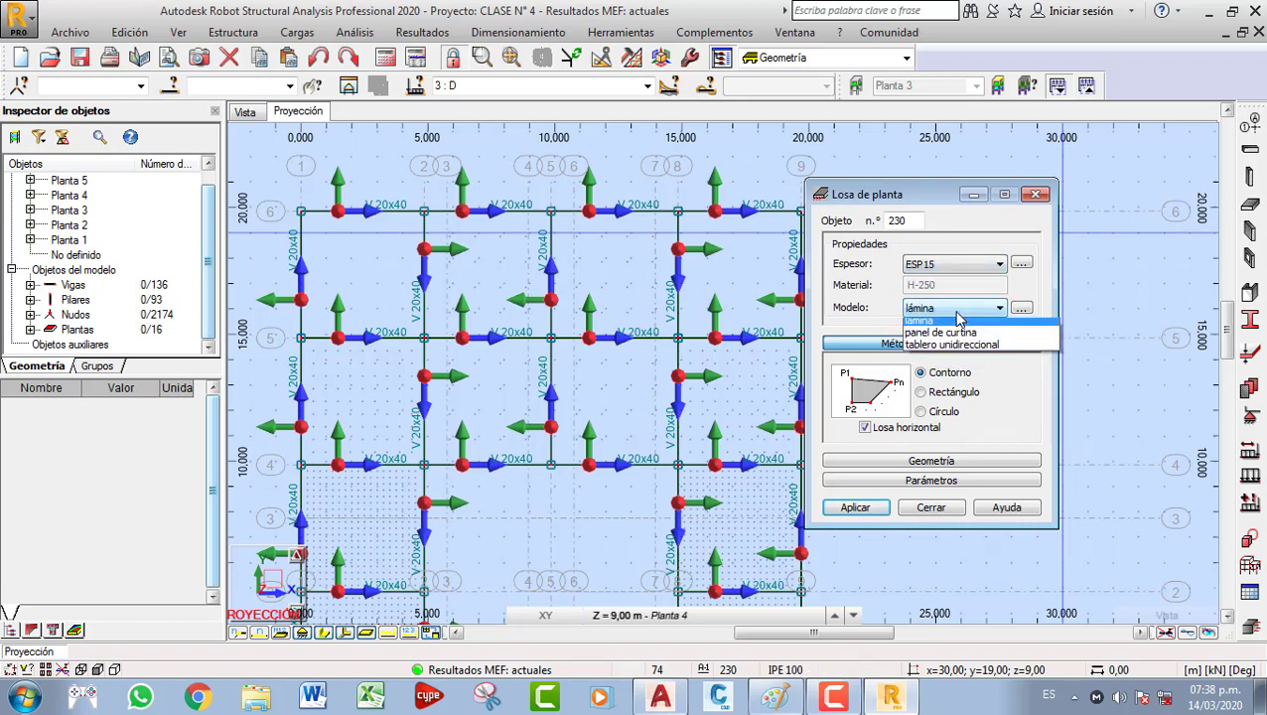
pyautogui.click(956, 311)
pyautogui.click(1021, 309)
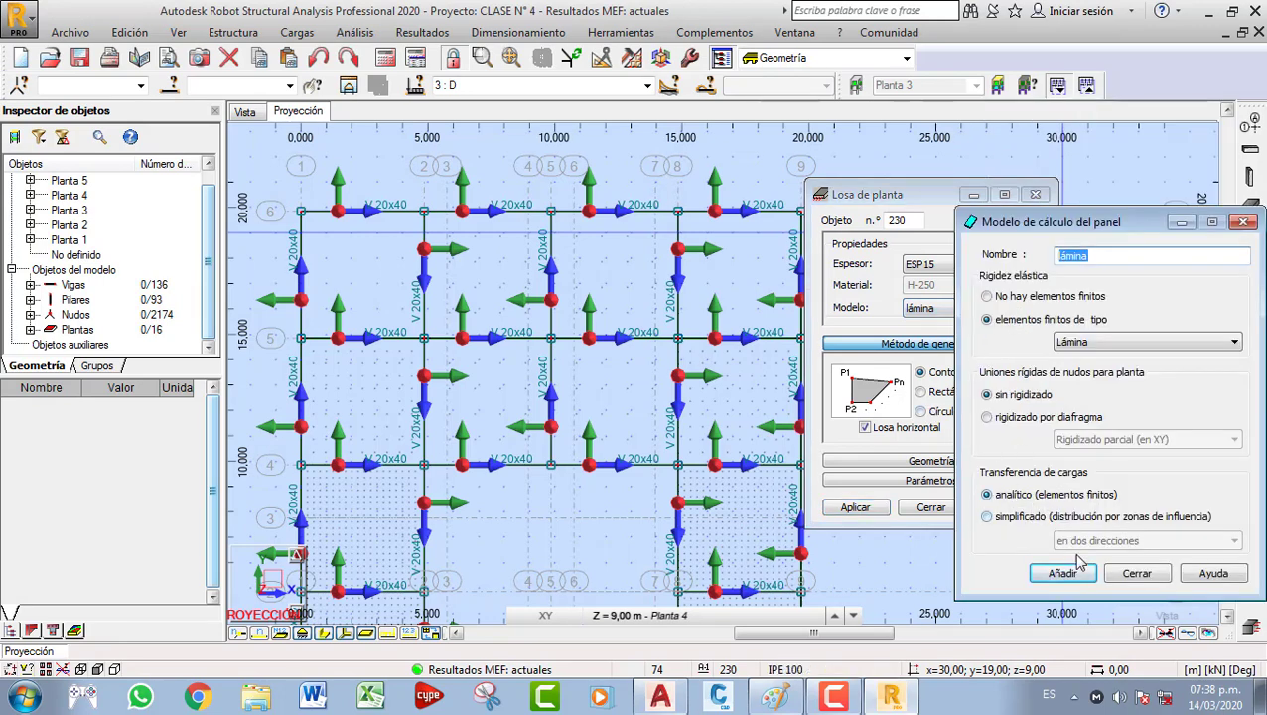
pyautogui.click(1133, 576)
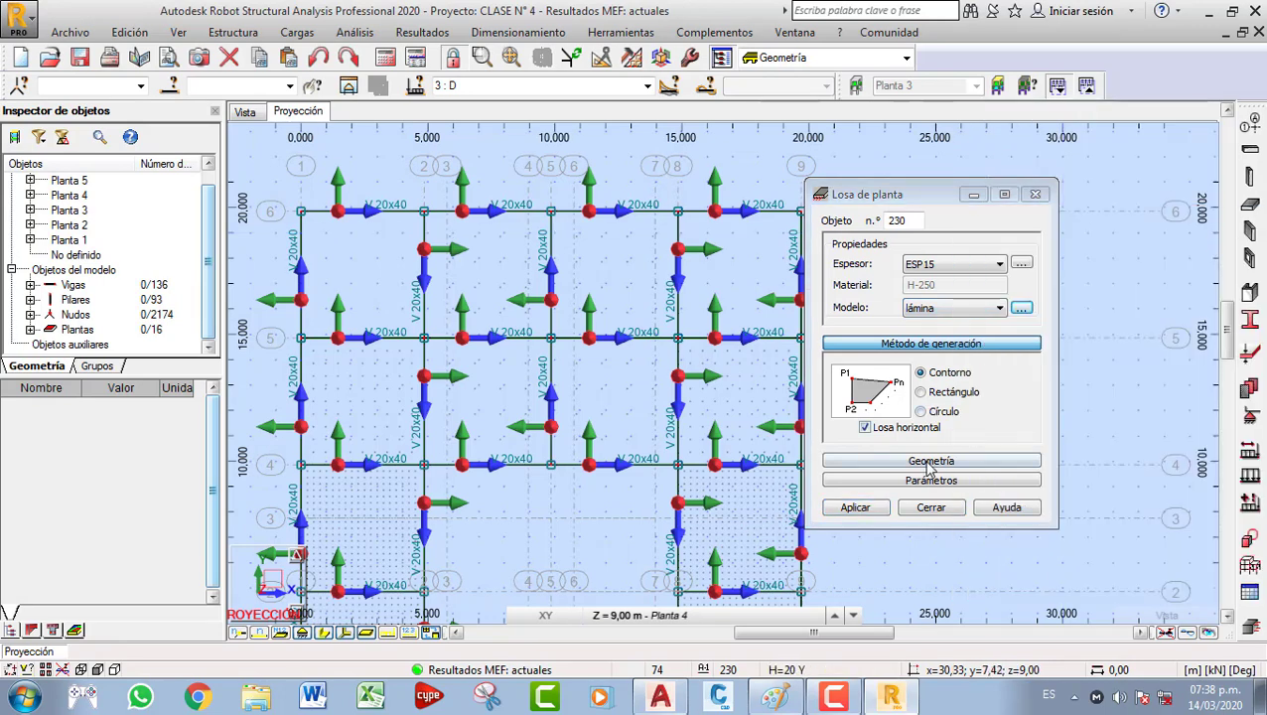
pyautogui.click(949, 395)
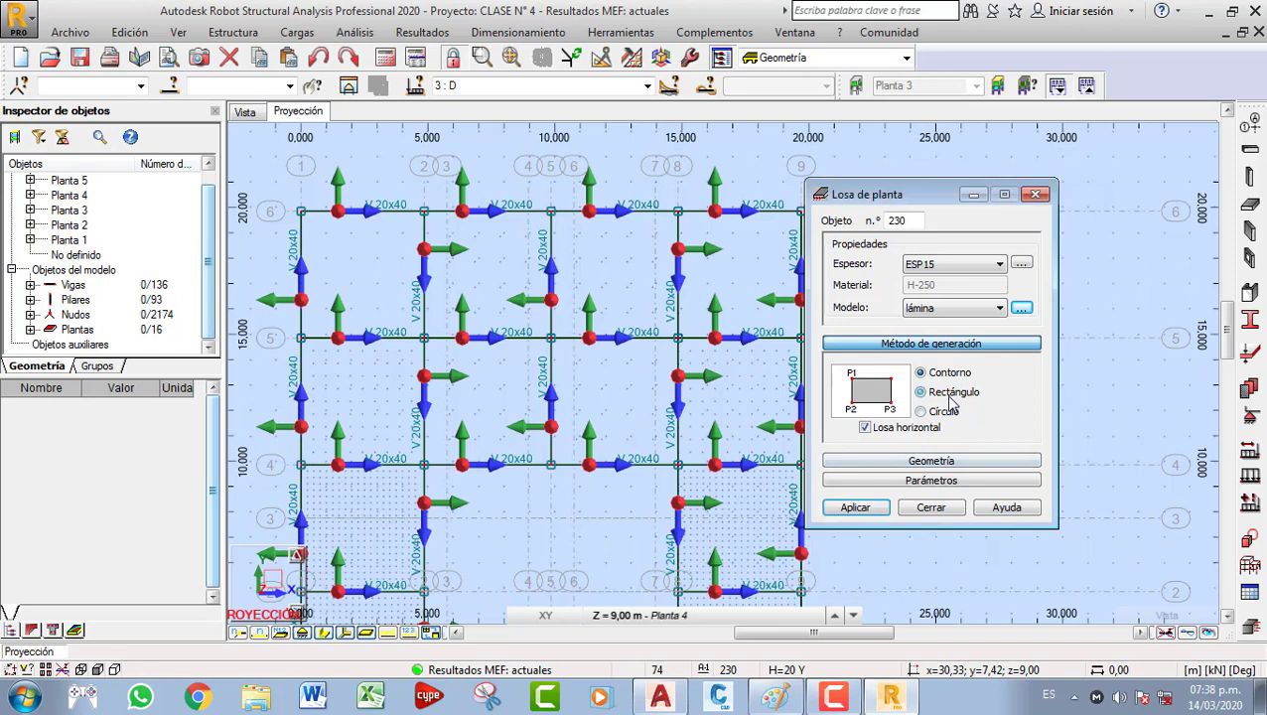
pyautogui.click(346, 634)
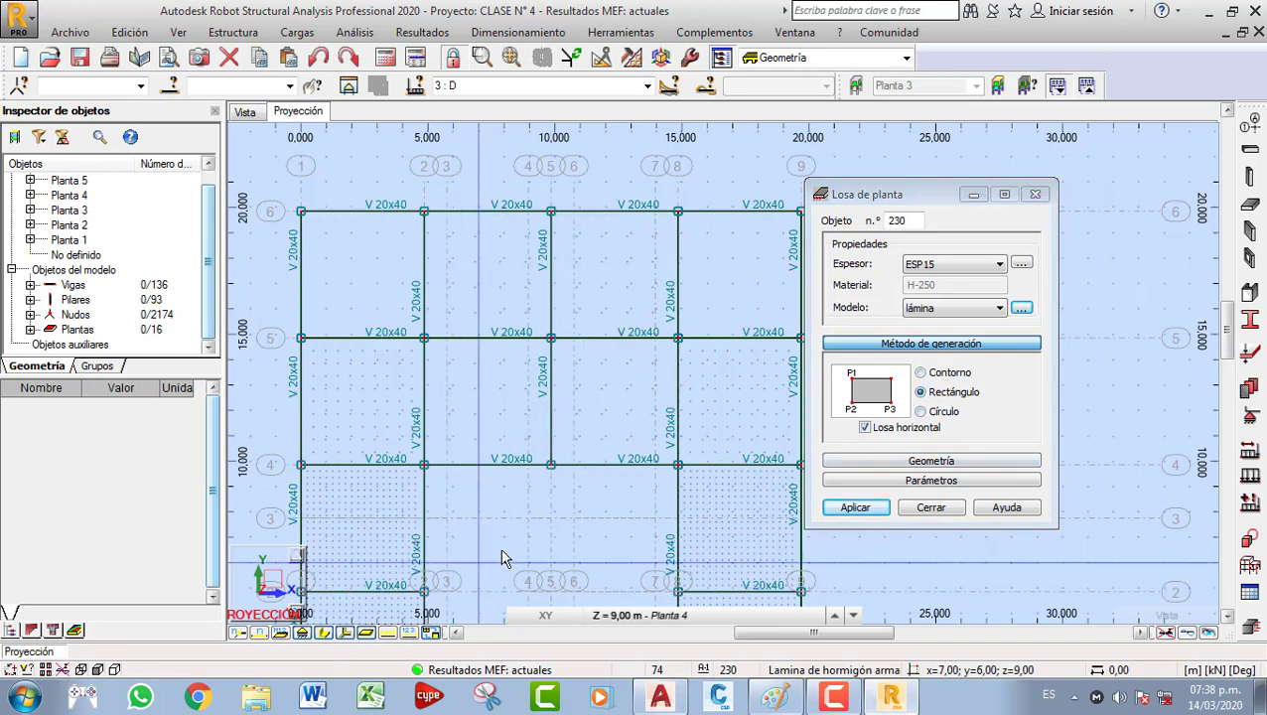
# Draw two rectangular slab panels on Planta 4 between lettered bays 2–5 and 5–8, from cross axis 4 to 5.
pyautogui.scroll(1, 424, 474)
pyautogui.click(425, 472)
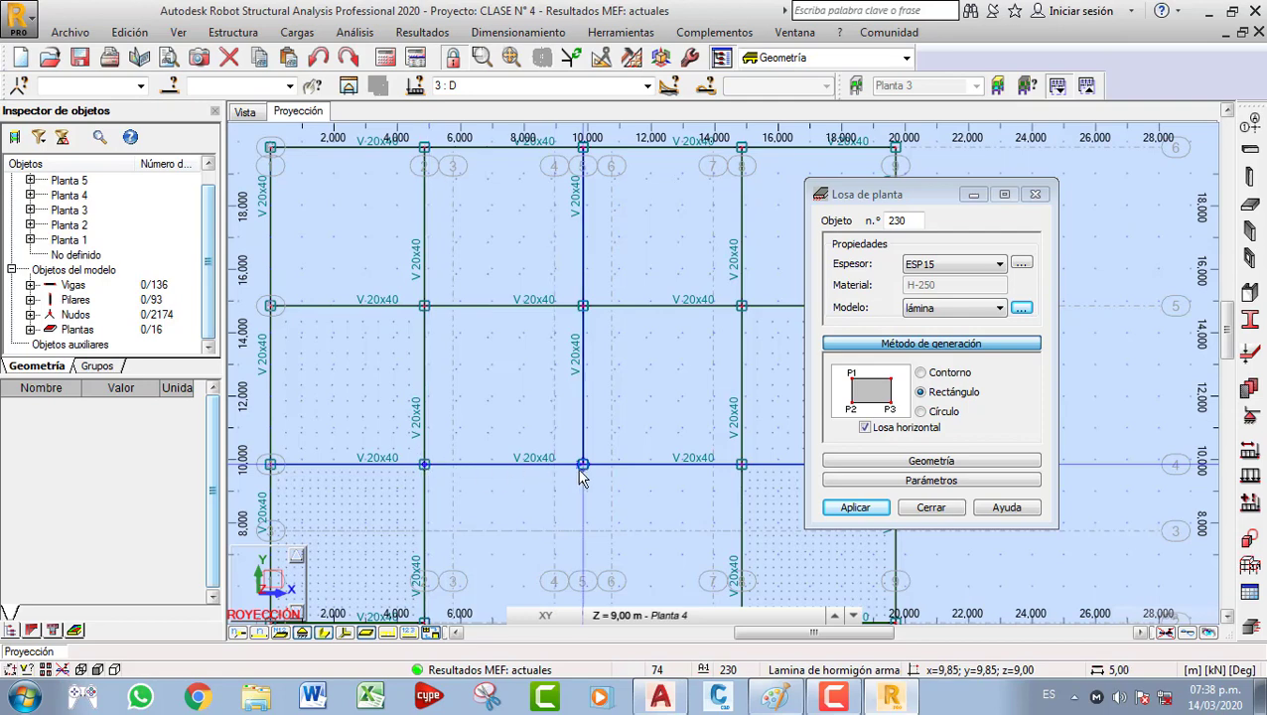
pyautogui.click(583, 465)
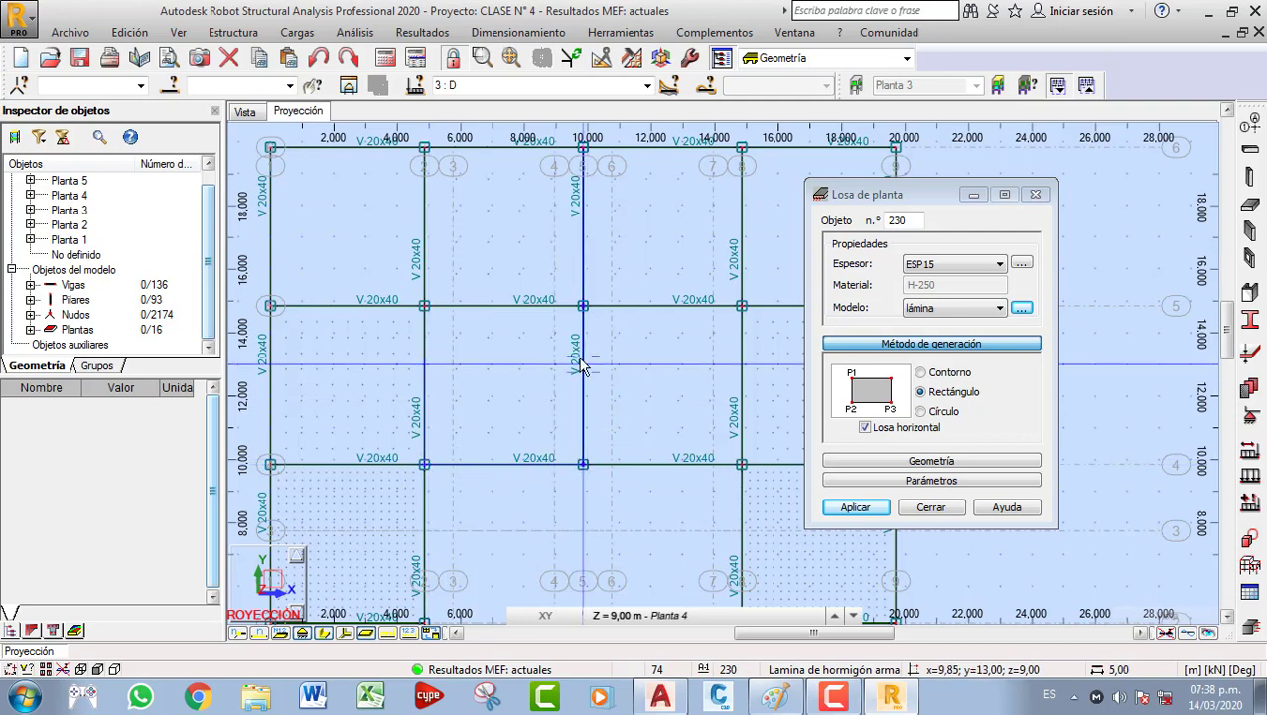
pyautogui.click(583, 307)
pyautogui.click(713, 395)
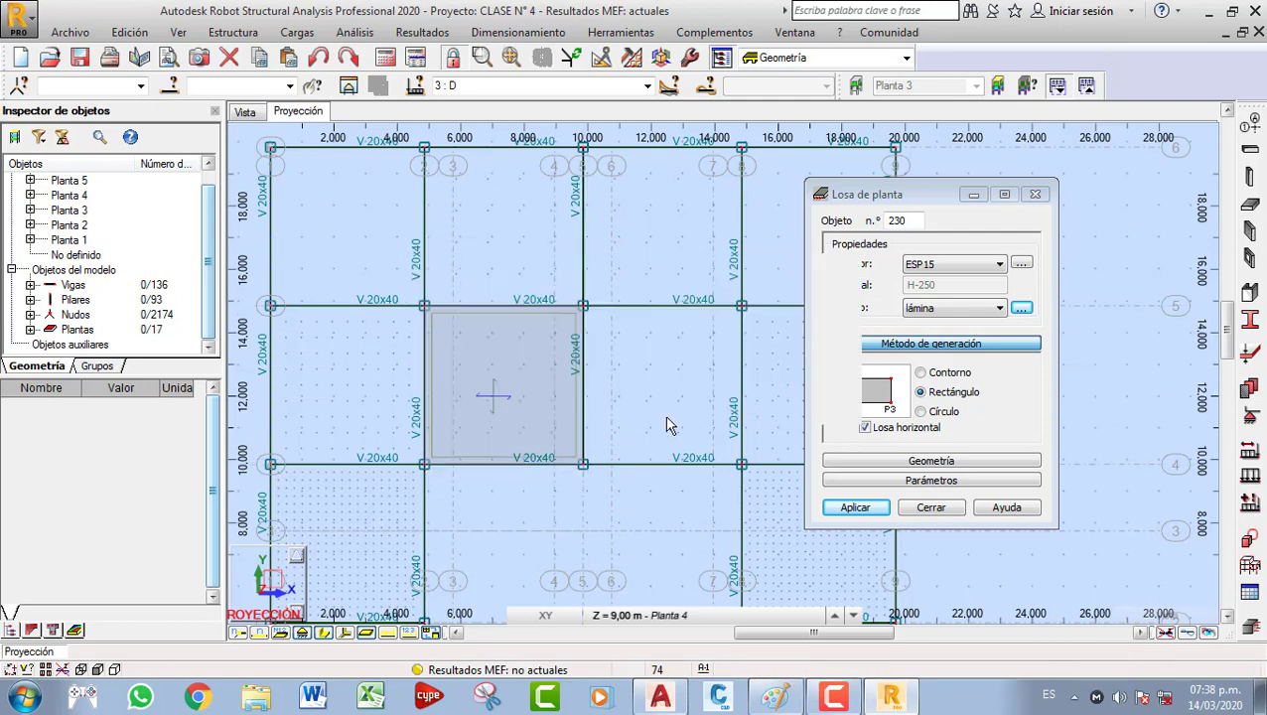
pyautogui.moveTo(586, 458); pyautogui.dragTo(498, 474, button='middle')
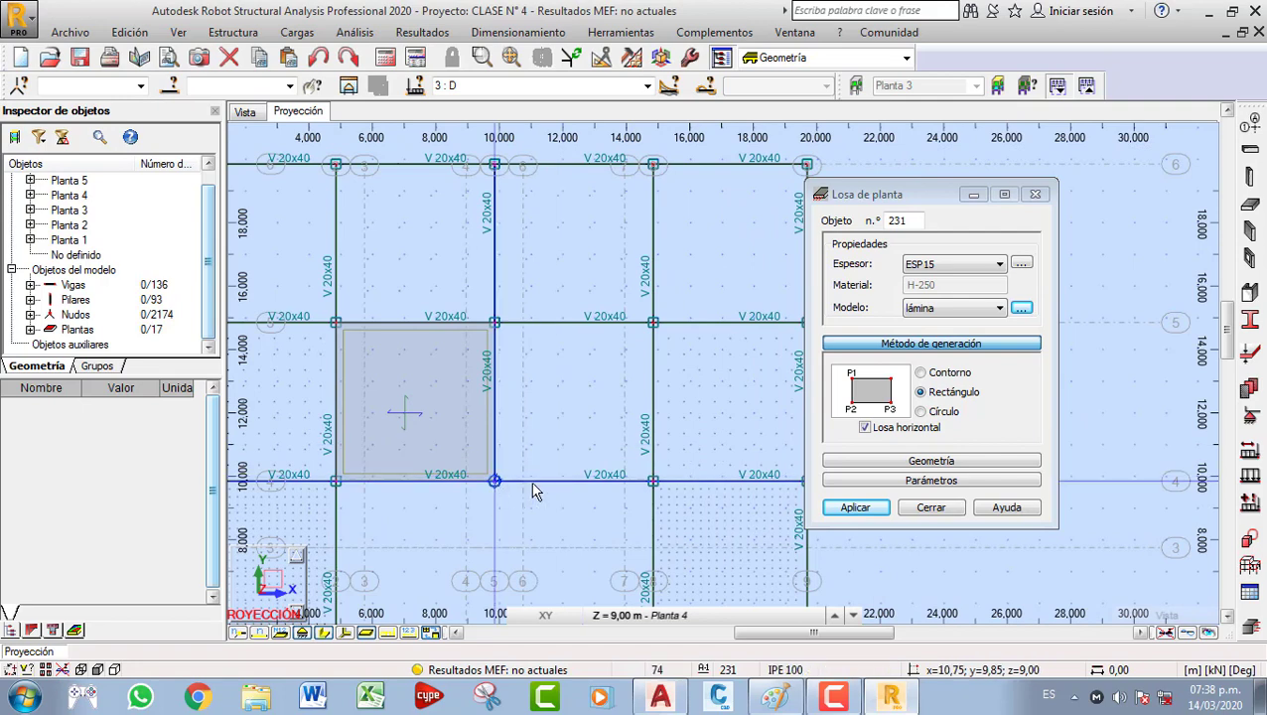
pyautogui.click(654, 325)
# Draw two more rectangular slab panels on Planta 4 between axes 5–8 and 2–5, from cross axis 5 to 6.
pyautogui.moveTo(648, 332); pyautogui.dragTo(672, 443, button='middle')
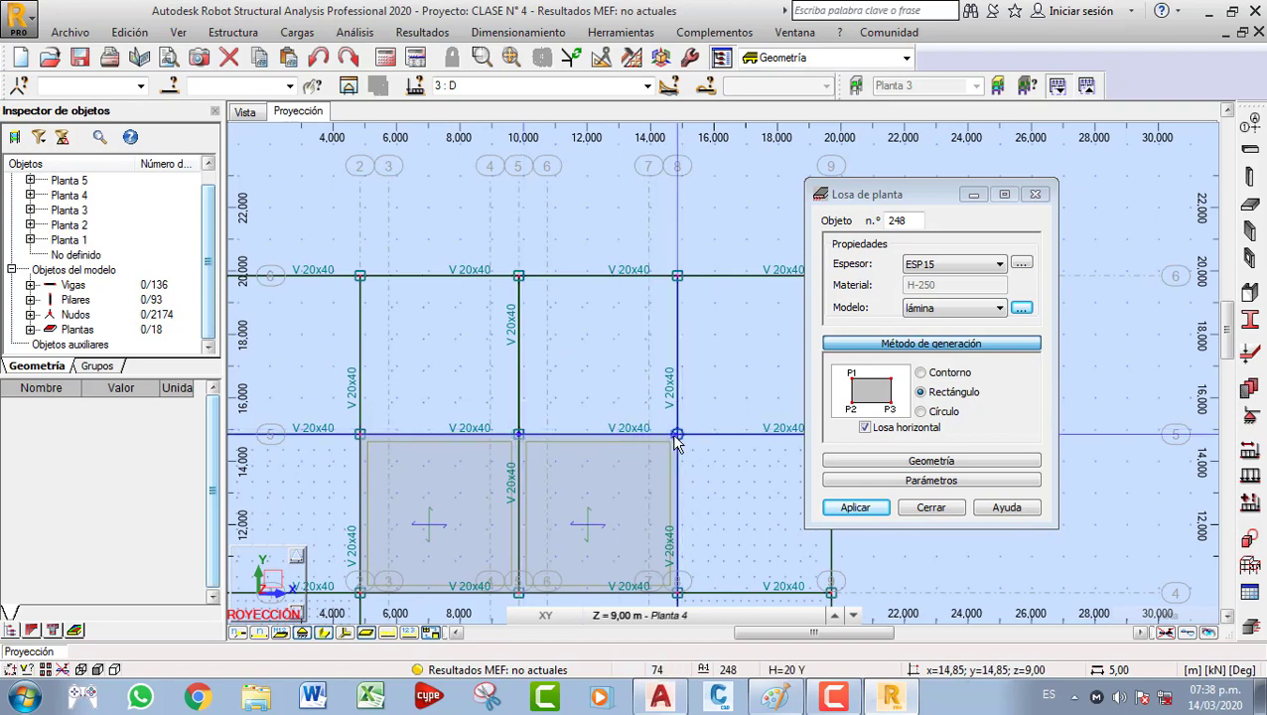
pyautogui.click(677, 435)
pyautogui.click(677, 276)
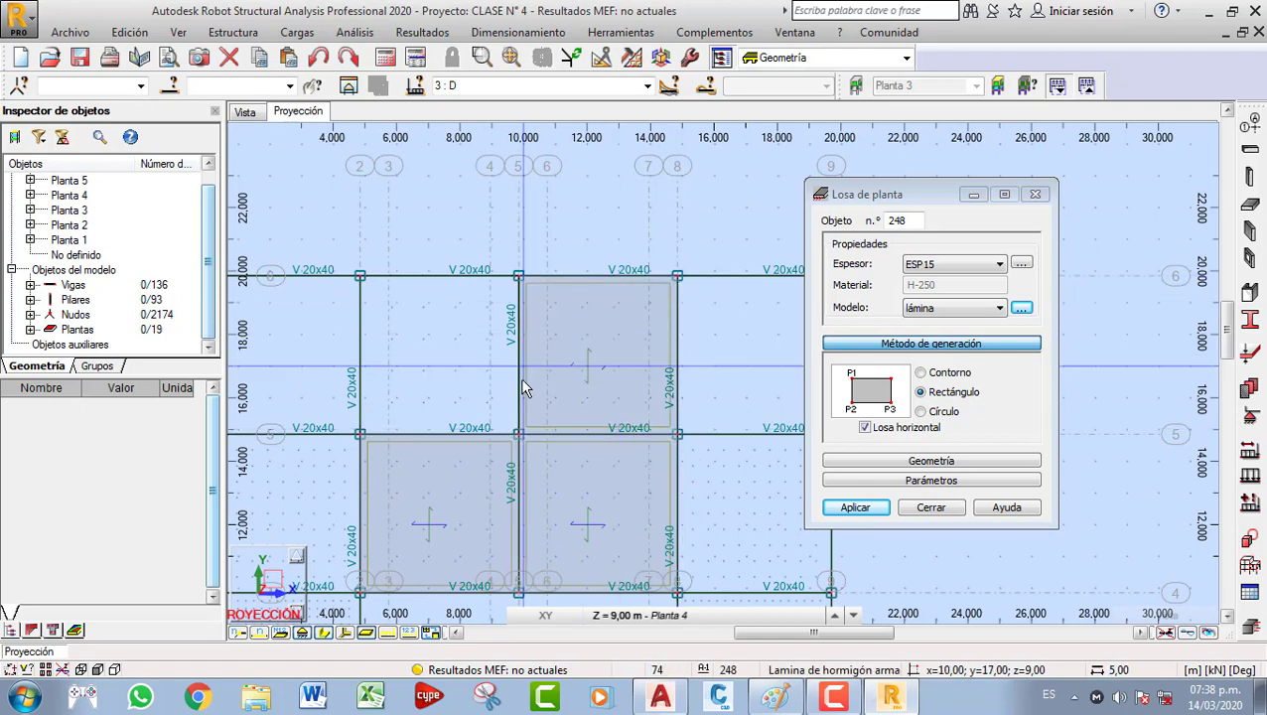
pyautogui.moveTo(394, 420); pyautogui.dragTo(467, 429, button='middle')
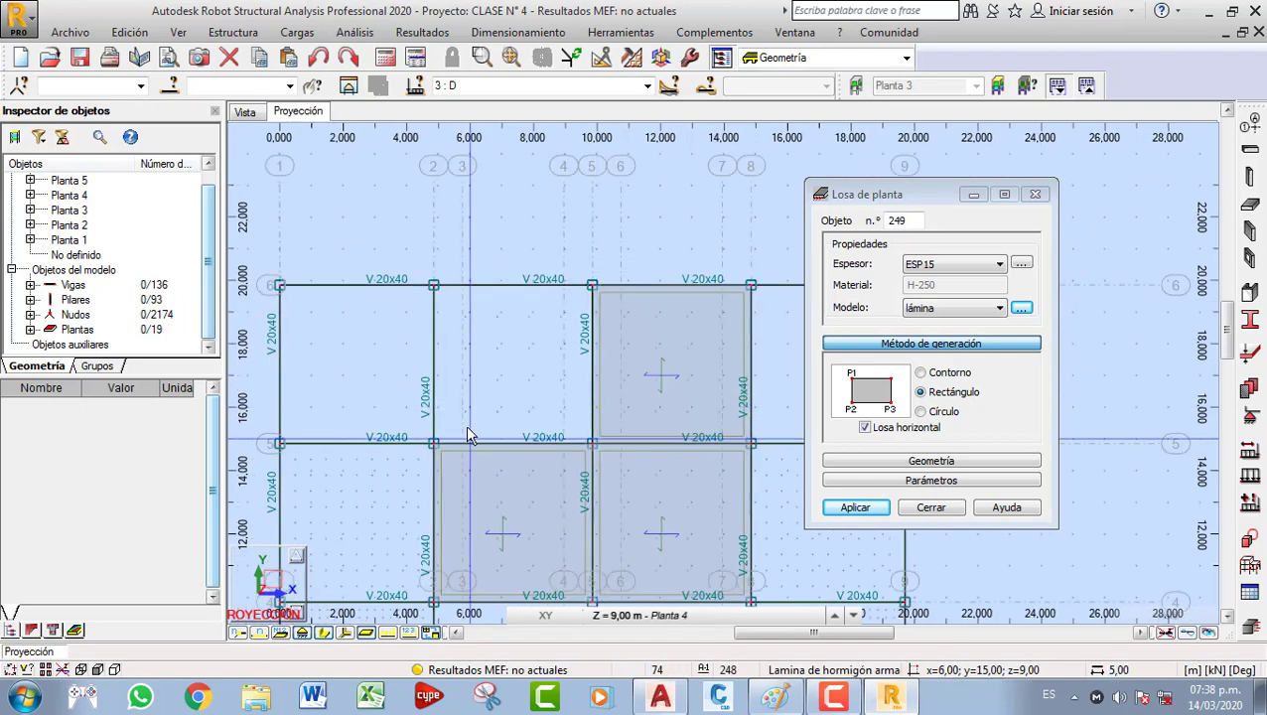
pyautogui.click(592, 443)
pyautogui.click(592, 284)
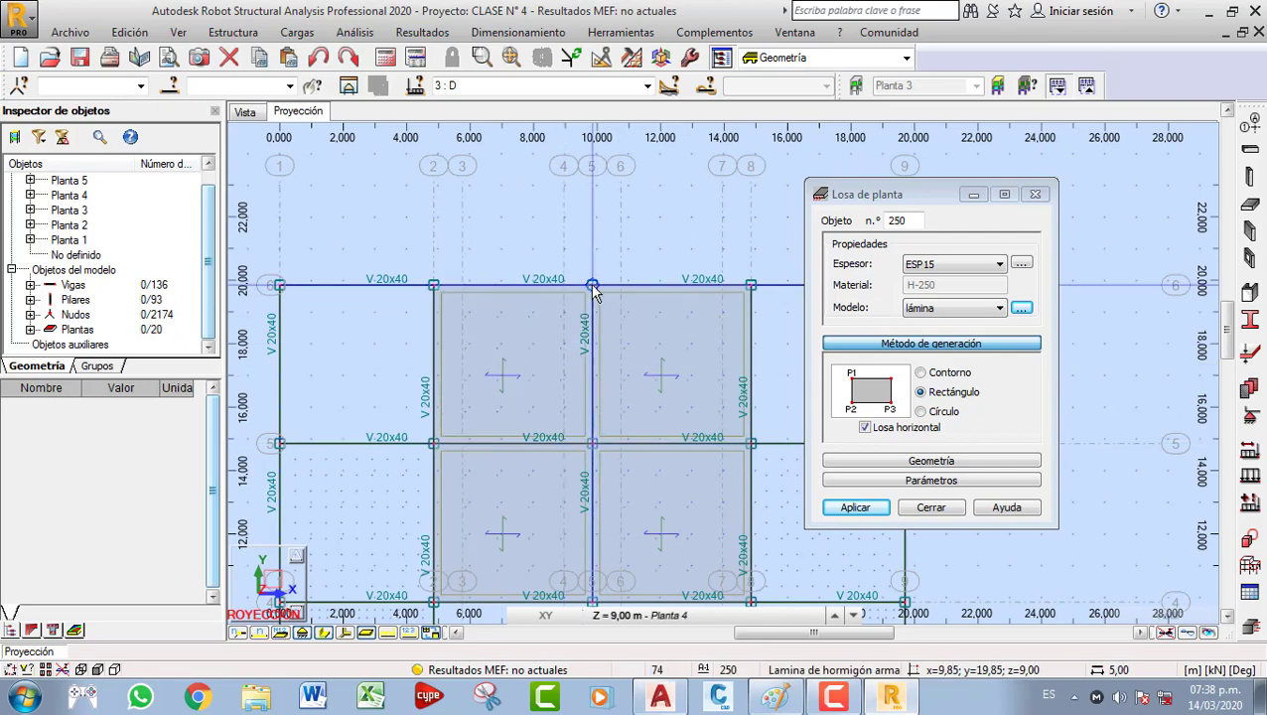
# Return to the 3D view of the building and close the floor slab definition.
pyautogui.scroll(-1, 625, 366)
pyautogui.scroll(-1, 624, 366)
pyautogui.moveTo(622, 364); pyautogui.dragTo(635, 402, button='middle')
pyautogui.click(247, 112)
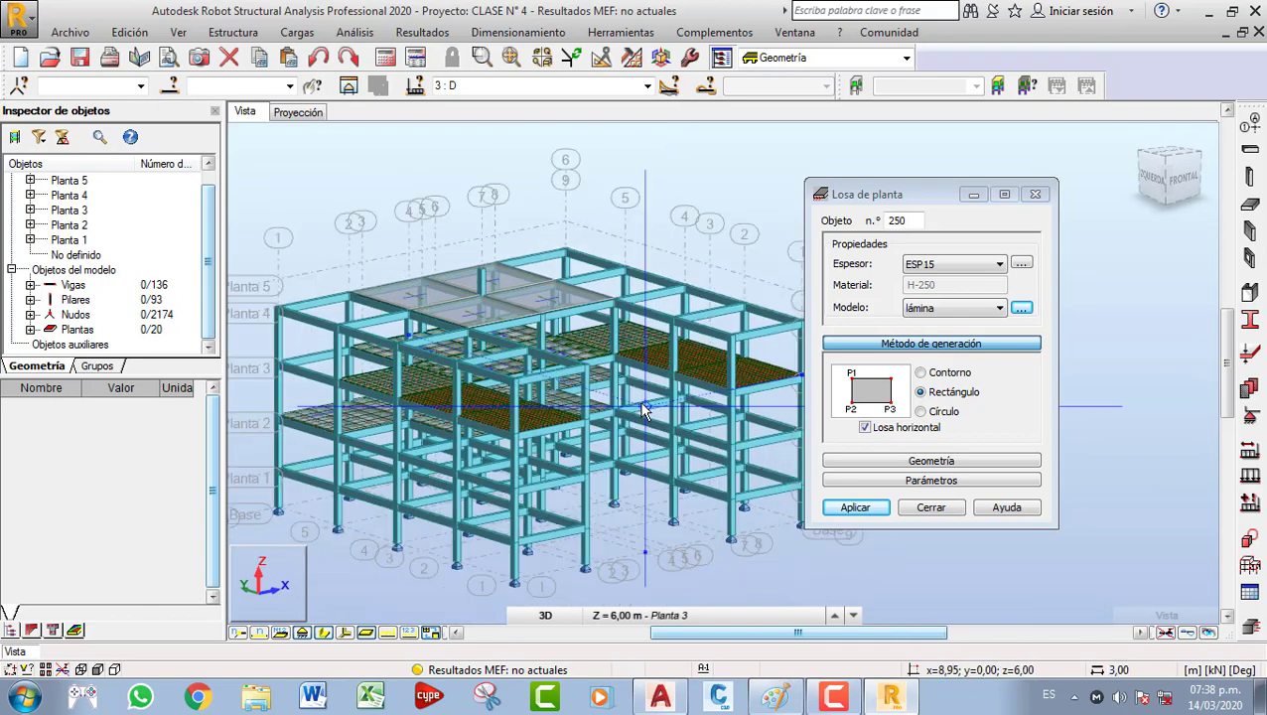
pyautogui.click(1034, 197)
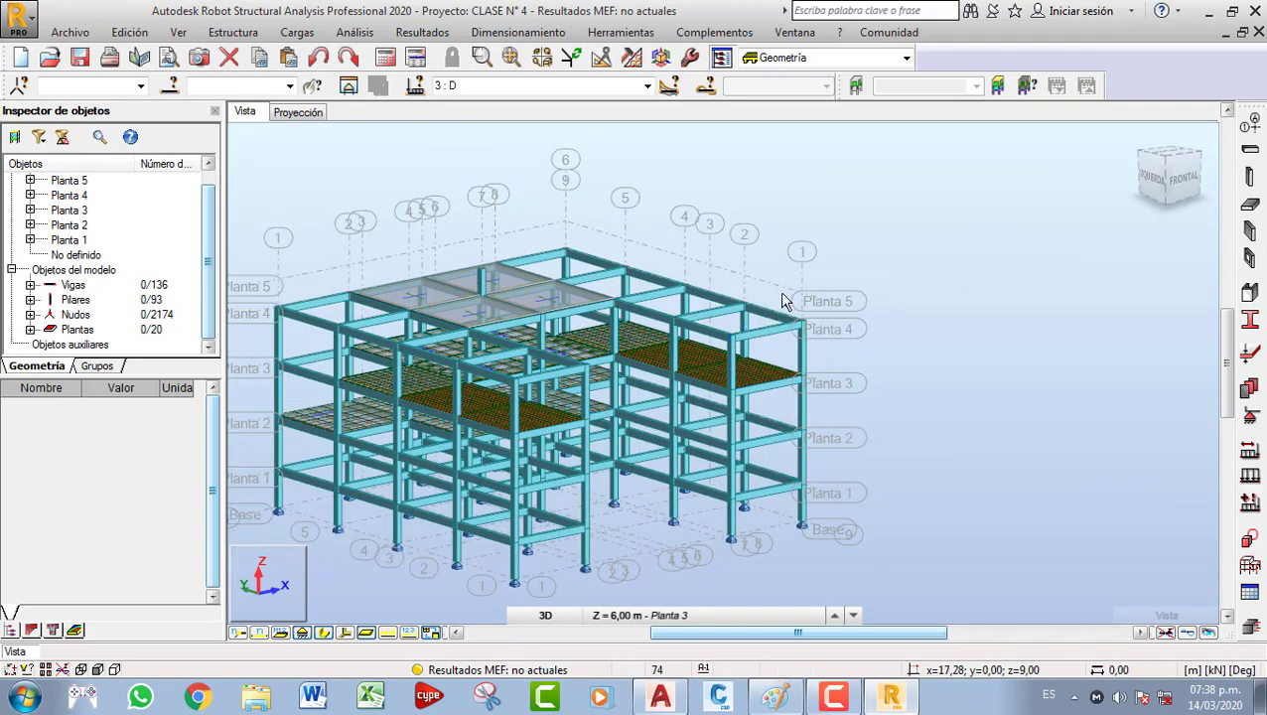
# Look over the new Planta 4 slabs from several sides and filter the 3D view to Planta 2.
pyautogui.moveTo(780, 291); pyautogui.dragTo(815, 295, button='middle')
pyautogui.scroll(4, 561, 325)
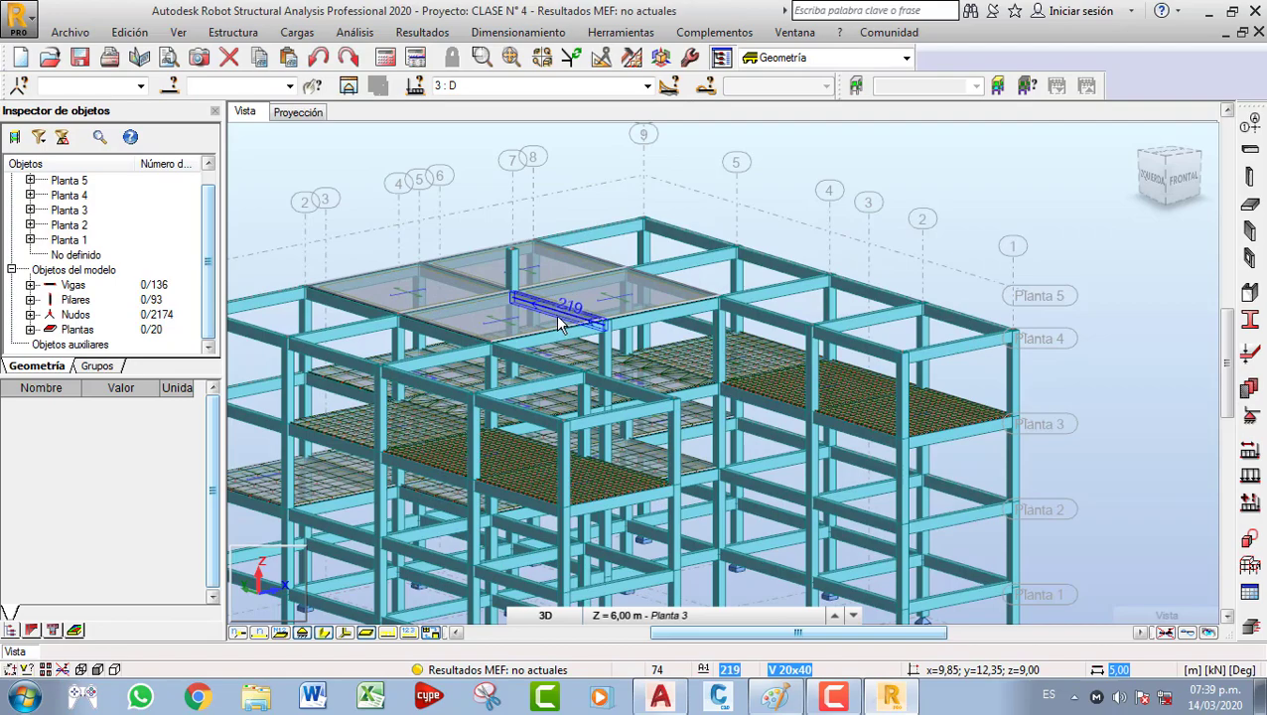
pyautogui.scroll(-4, 562, 326)
pyautogui.keyDown('shift'); pyautogui.moveTo(645, 442); pyautogui.dragTo(692, 437, button='middle'); pyautogui.keyUp('shift')
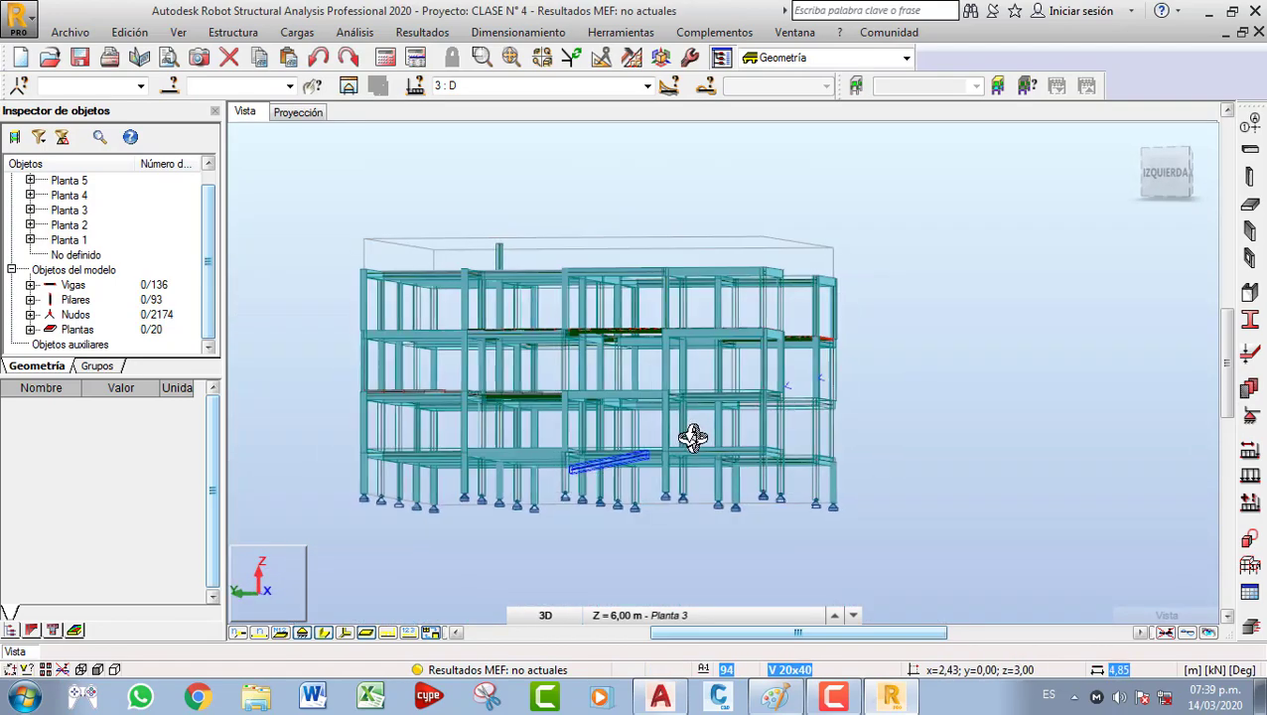
pyautogui.scroll(2, 526, 438)
pyautogui.keyDown('shift'); pyautogui.moveTo(552, 444); pyautogui.dragTo(541, 473, button='middle'); pyautogui.keyUp('shift')
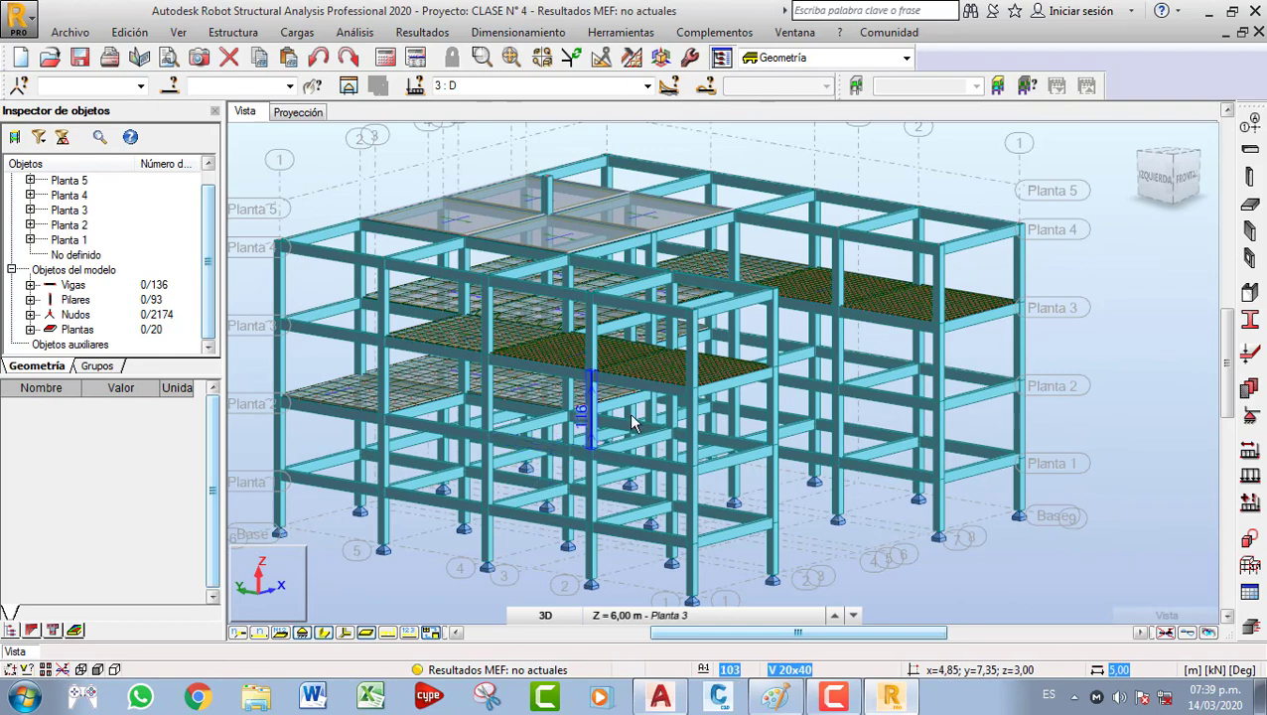
pyautogui.click(859, 87)
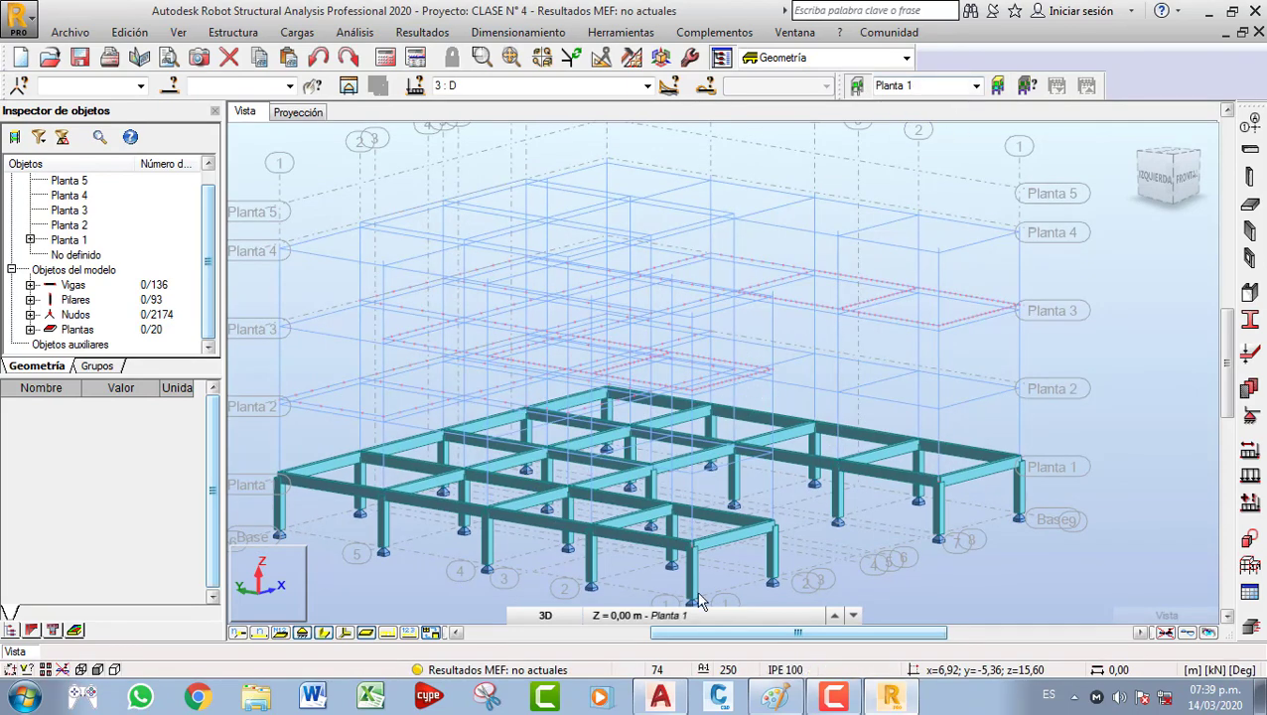
pyautogui.click(646, 616)
pyautogui.click(667, 557)
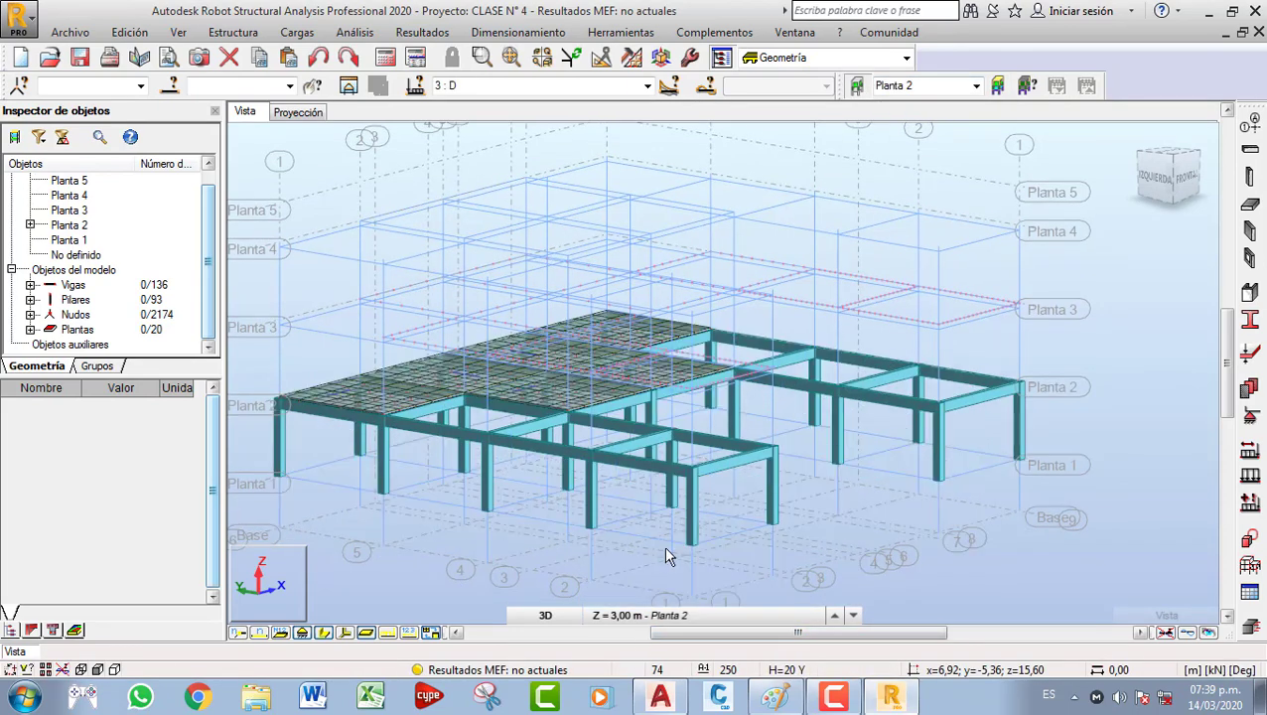
# Hide the section shapes of the beams and columns on Planta 2 and examine the slab edges and thickness.
pyautogui.scroll(-2, 665, 549)
pyautogui.keyDown('shift'); pyautogui.moveTo(651, 547); pyautogui.dragTo(675, 554, button='middle'); pyautogui.keyUp('shift')
pyautogui.scroll(4, 625, 521)
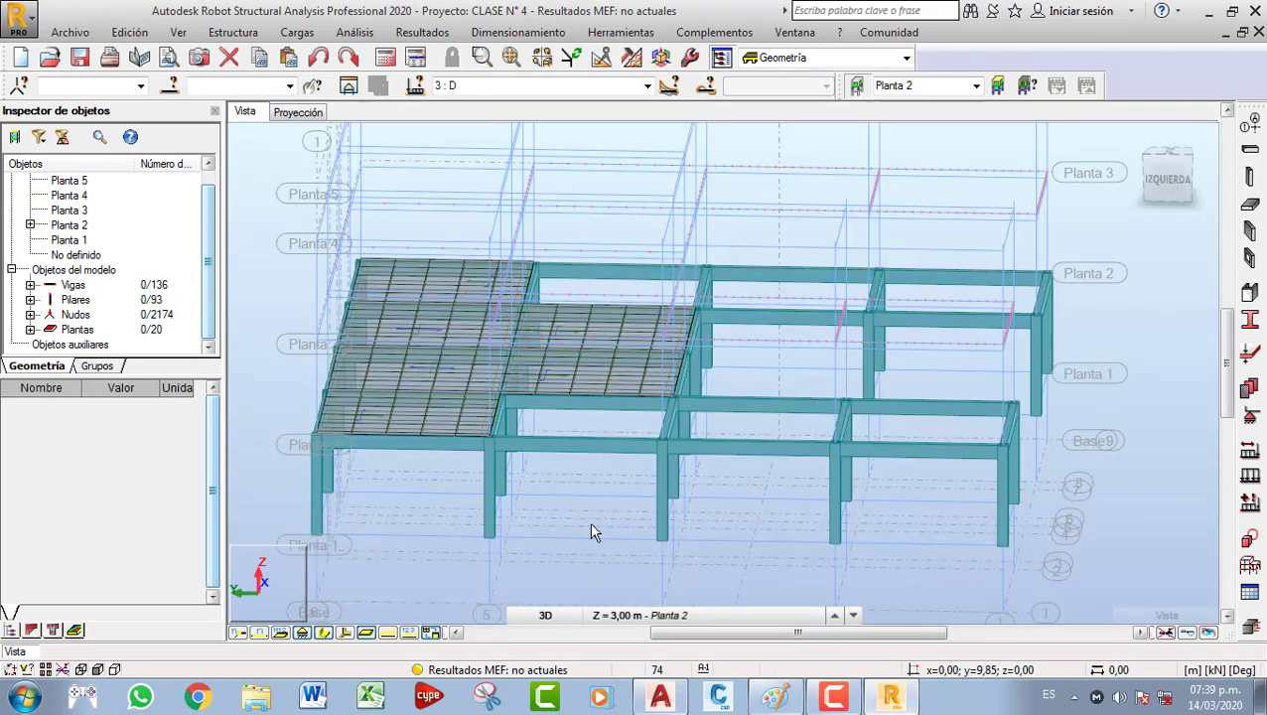
pyautogui.click(322, 635)
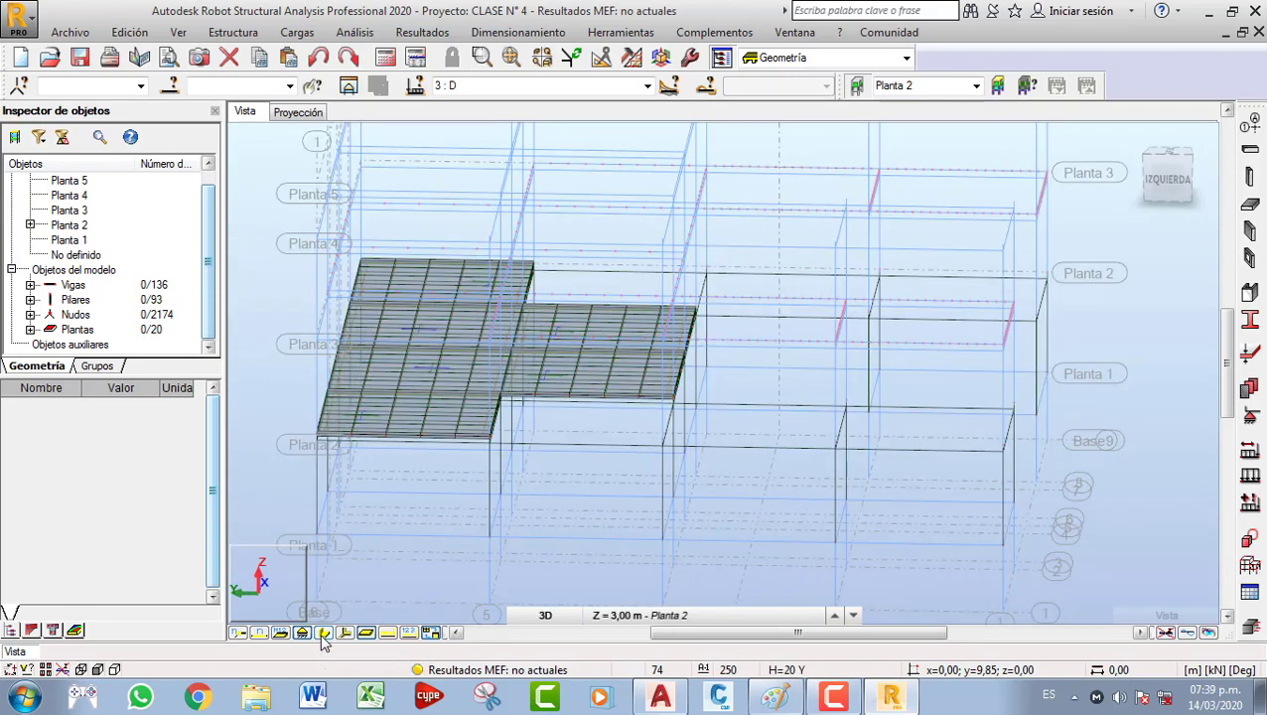
pyautogui.click(545, 615)
pyautogui.click(543, 473)
pyautogui.scroll(8, 475, 569)
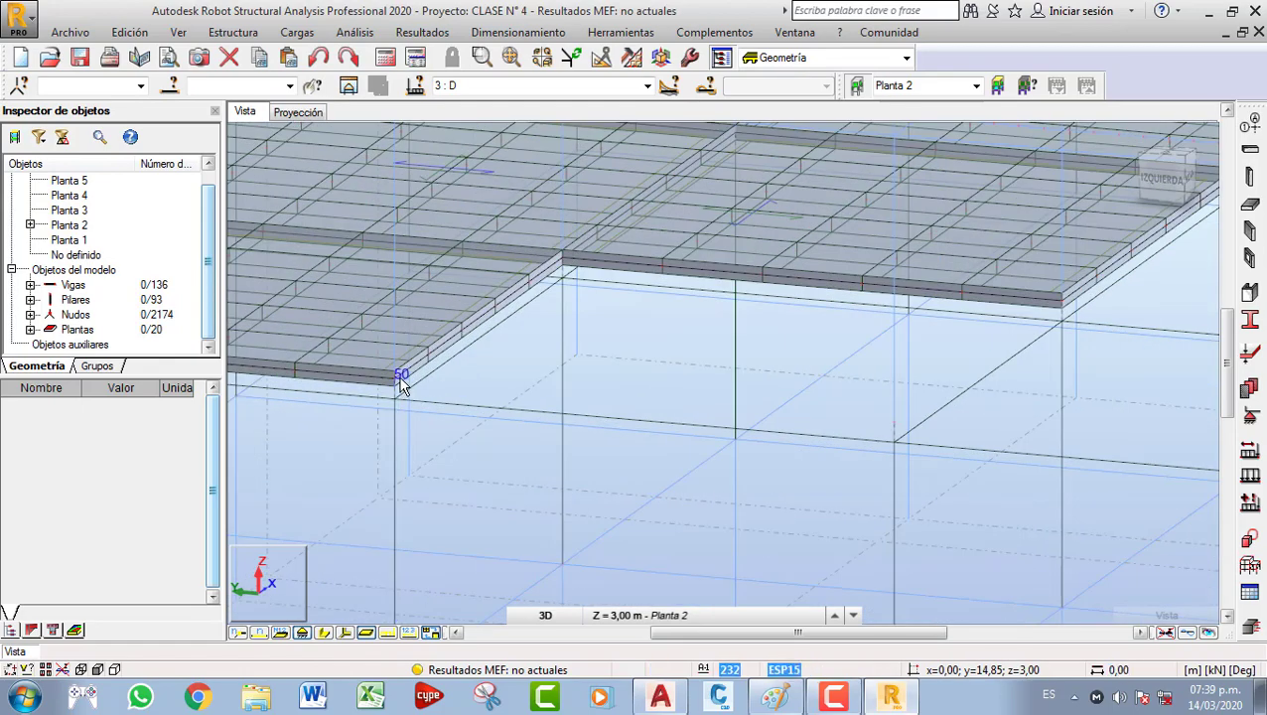
pyautogui.scroll(-6, 544, 462)
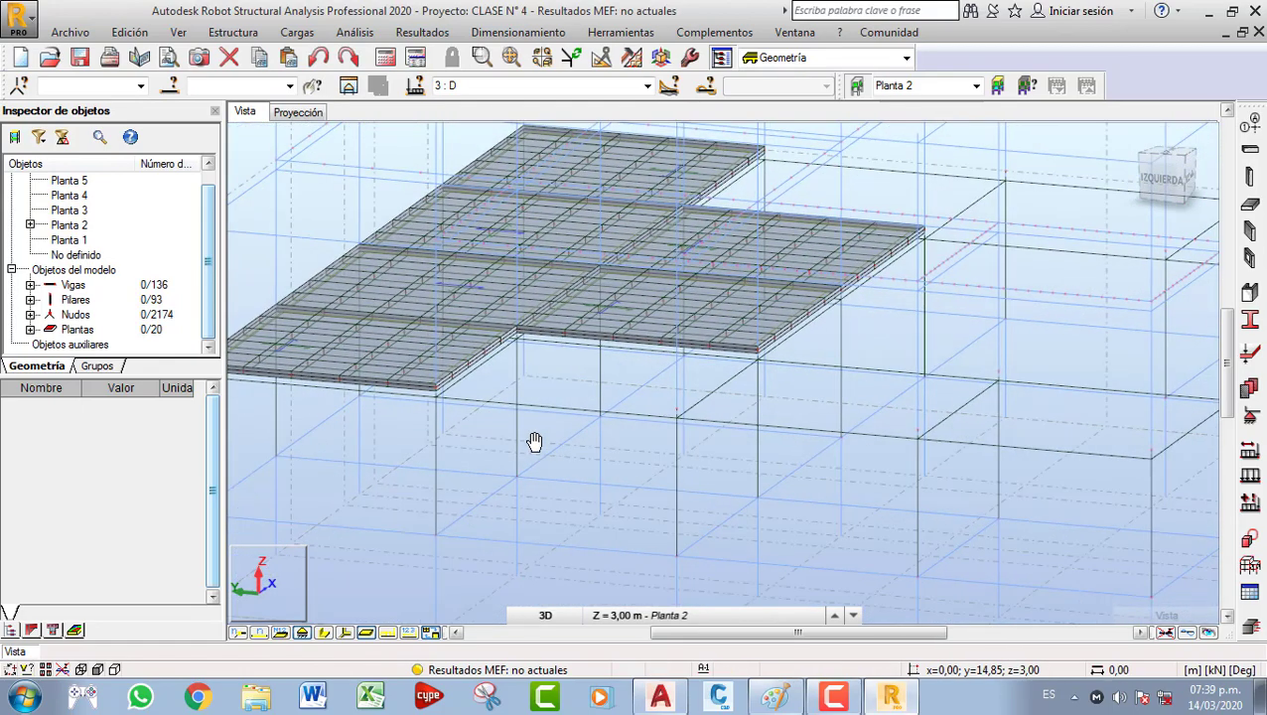
# Open the floor slab definition and review the geometry and parameter options of the contour generation method.
pyautogui.click(1251, 206)
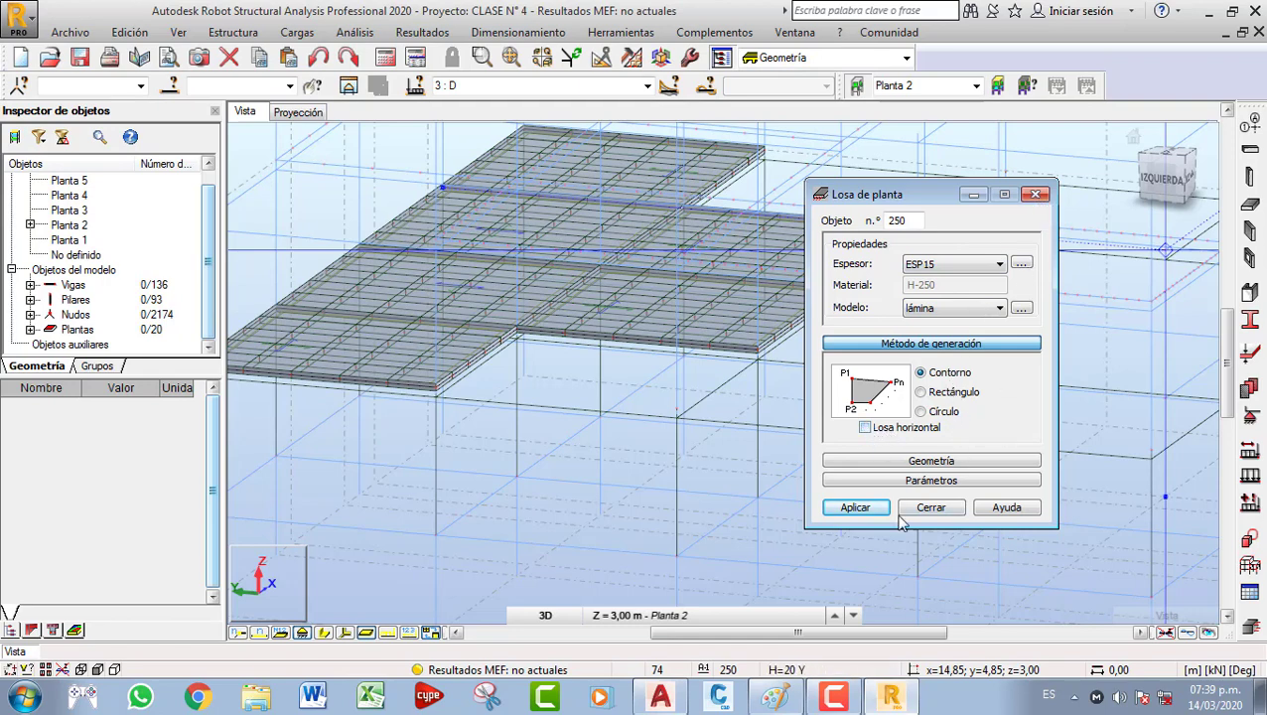
pyautogui.click(914, 462)
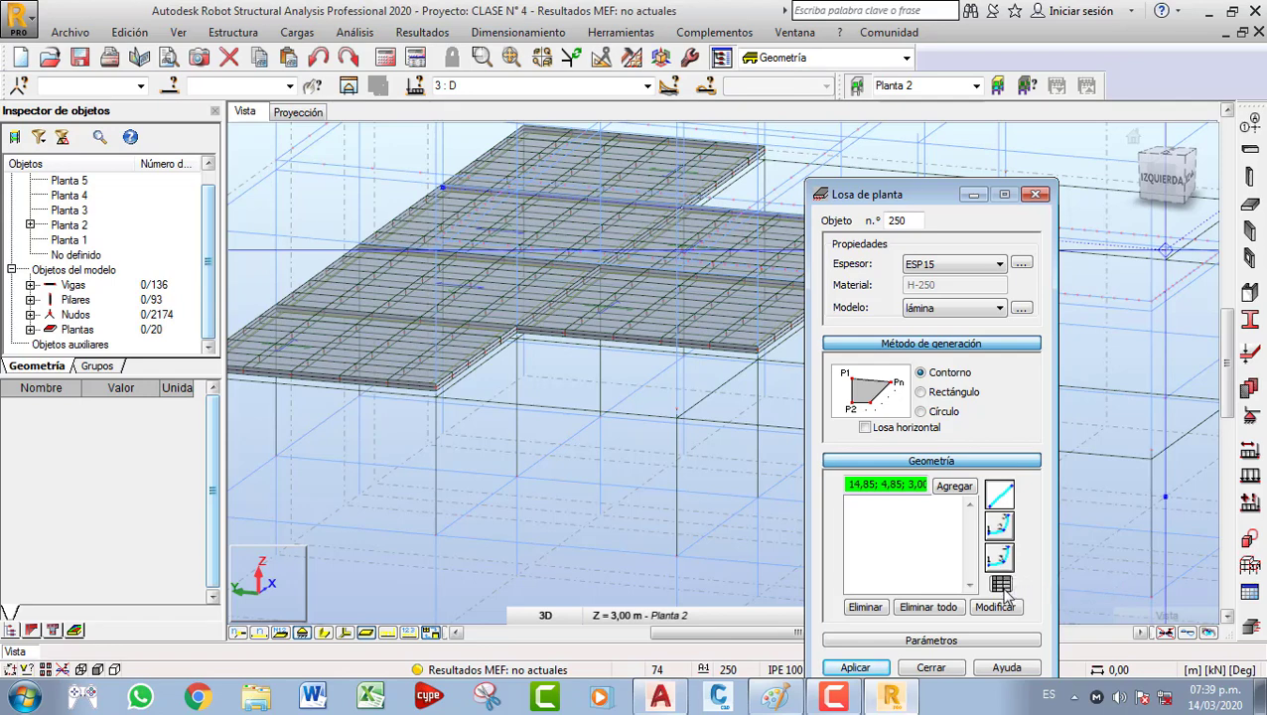
pyautogui.click(930, 461)
pyautogui.click(938, 482)
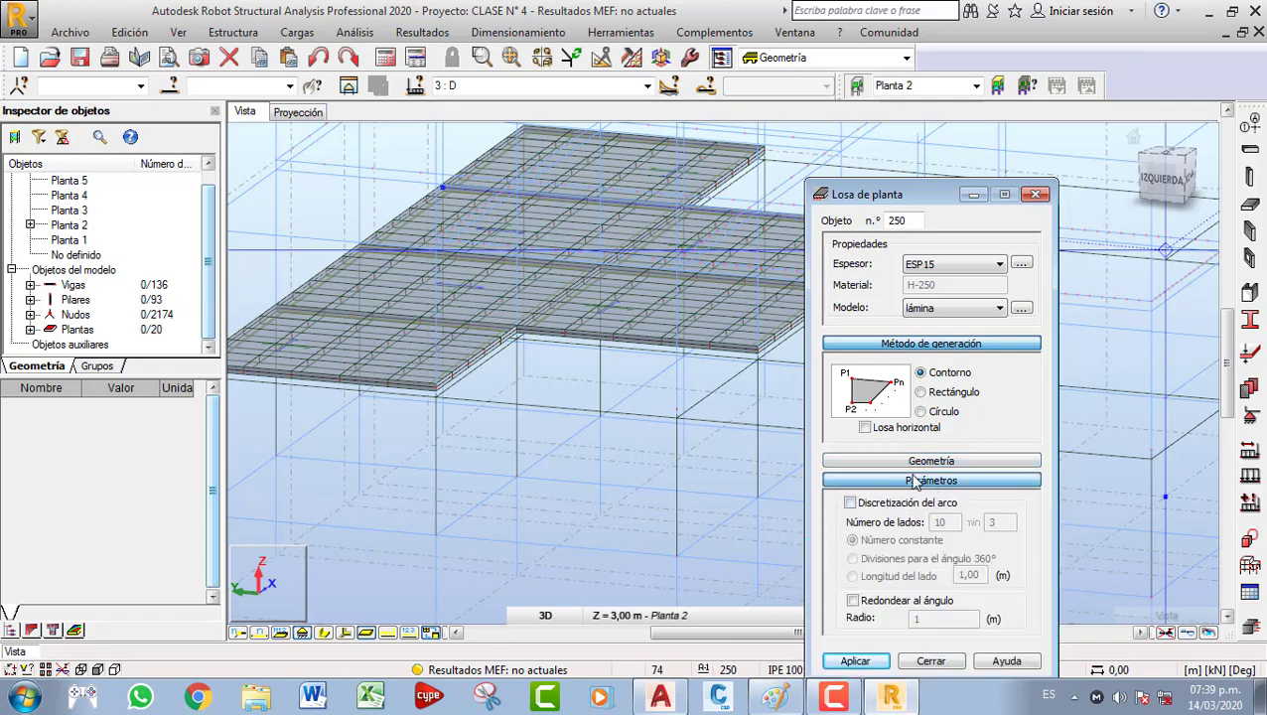
pyautogui.click(915, 481)
pyautogui.click(904, 482)
pyautogui.click(902, 482)
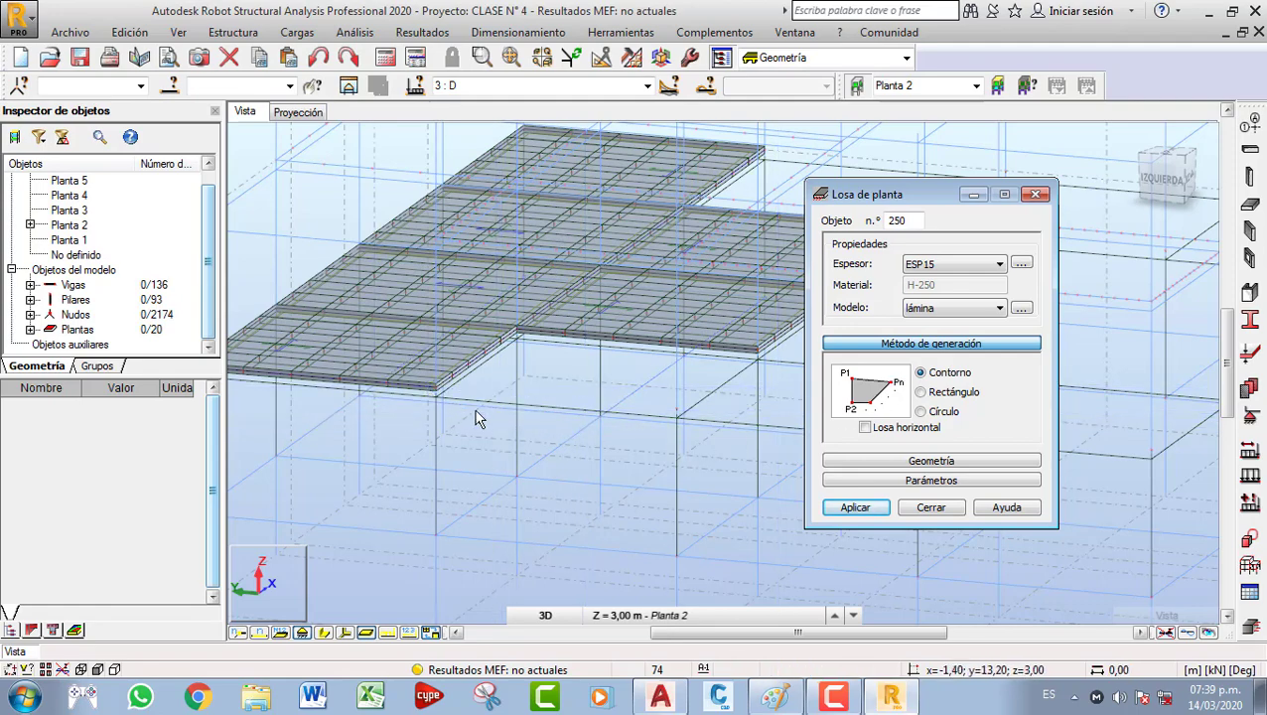
# Draw a sloped ESP15 lámina slab by contour, from the Planta 2 edge at axis 5 down to Planta 1 at axis 4.
pyautogui.scroll(3, 473, 418)
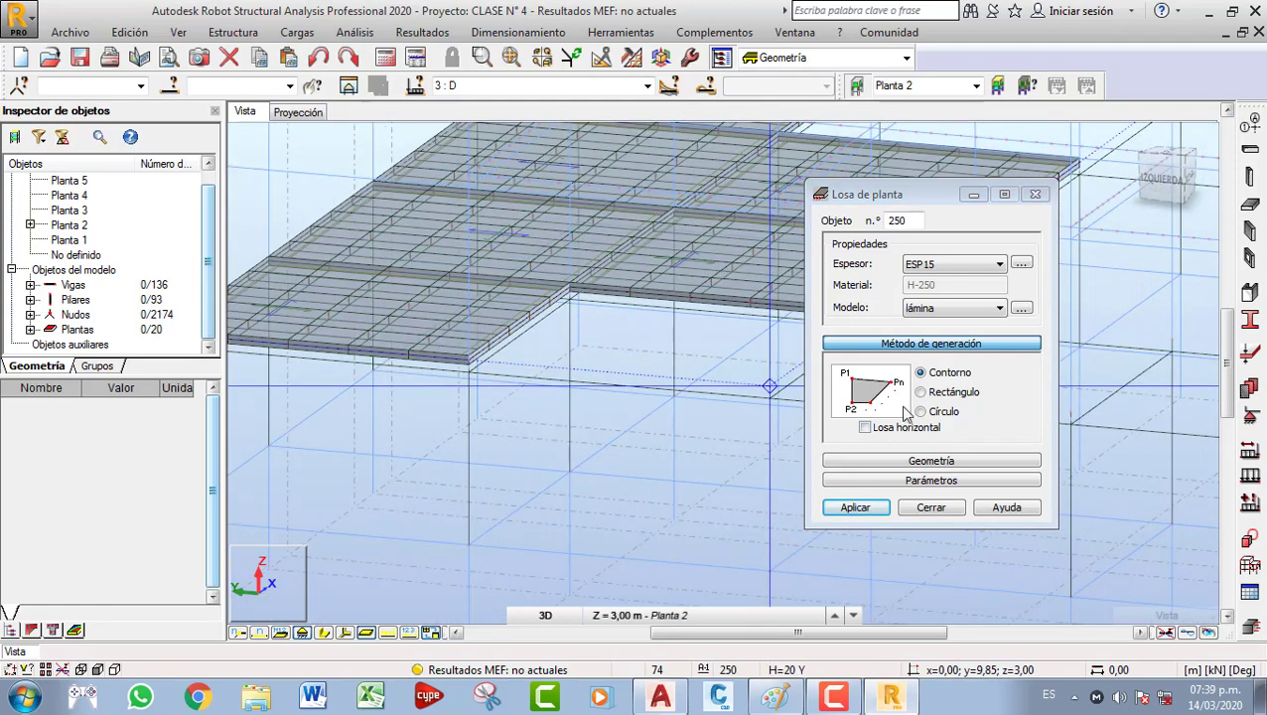
pyautogui.moveTo(698, 461); pyautogui.dragTo(601, 420, button='middle')
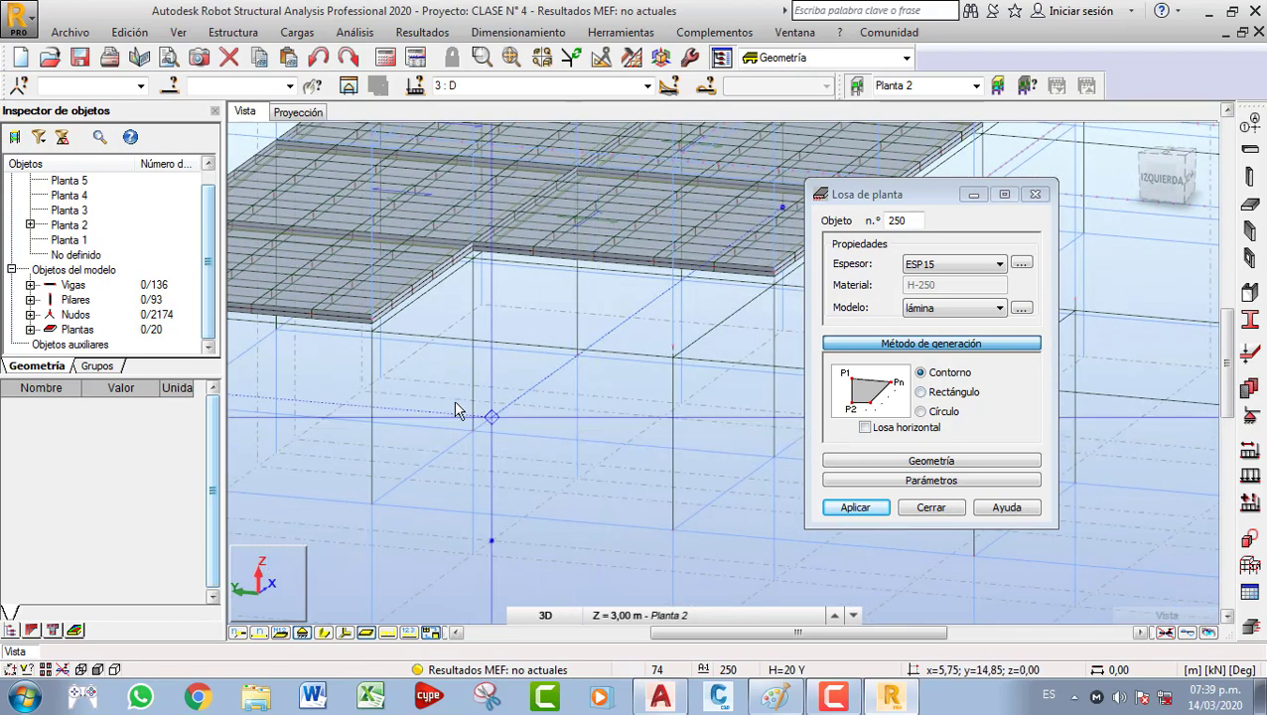
pyautogui.scroll(1, 365, 340)
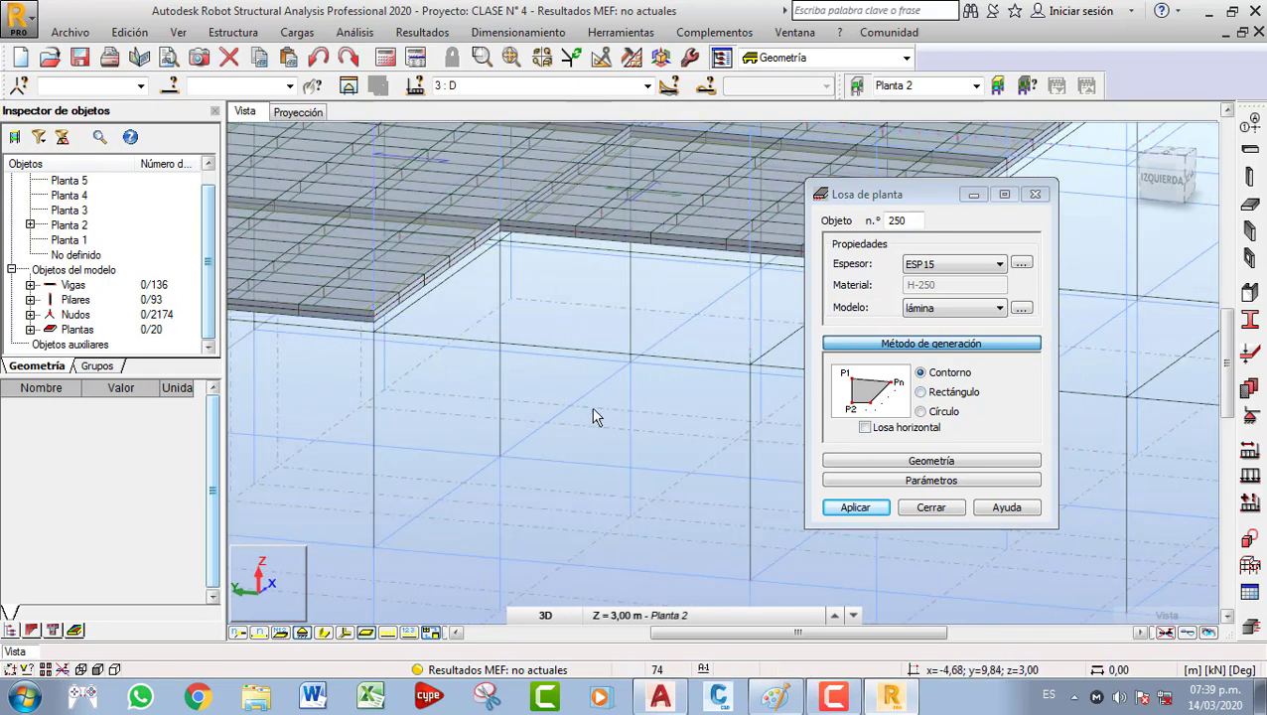
pyautogui.click(376, 320)
pyautogui.moveTo(452, 403); pyautogui.dragTo(424, 320, button='middle')
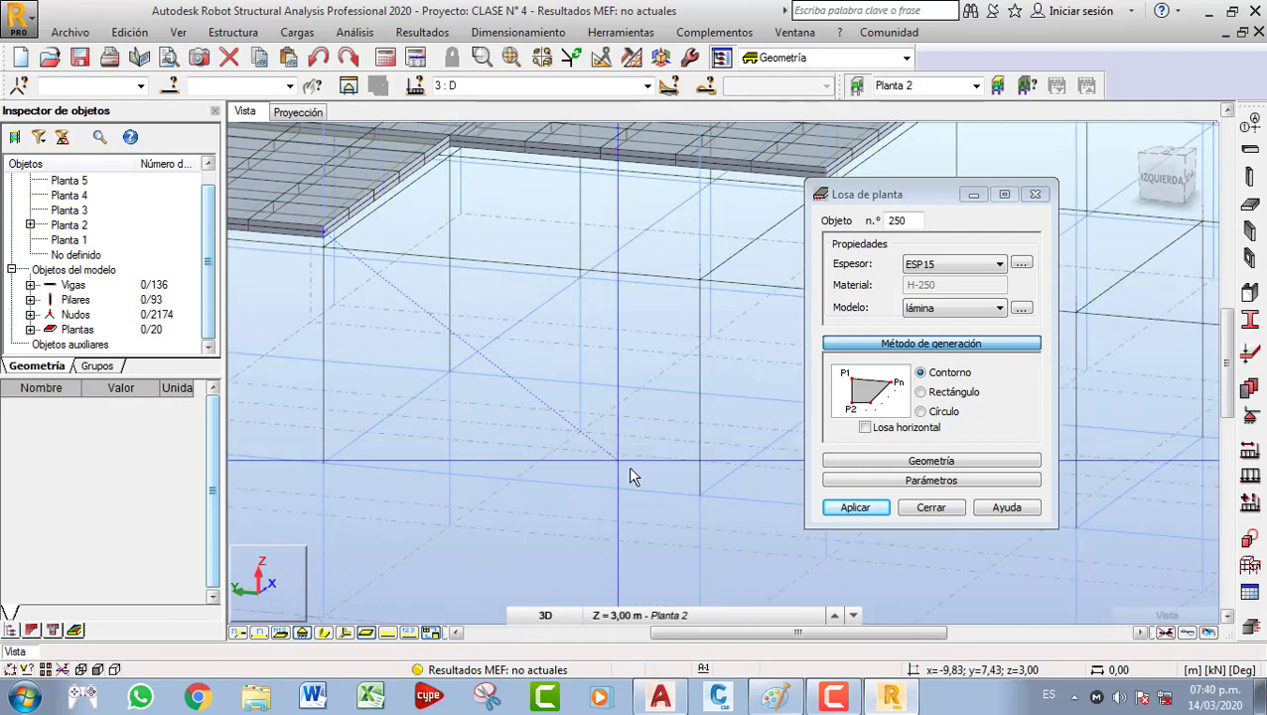
pyautogui.click(700, 493)
pyautogui.moveTo(701, 494); pyautogui.dragTo(586, 541, button='middle')
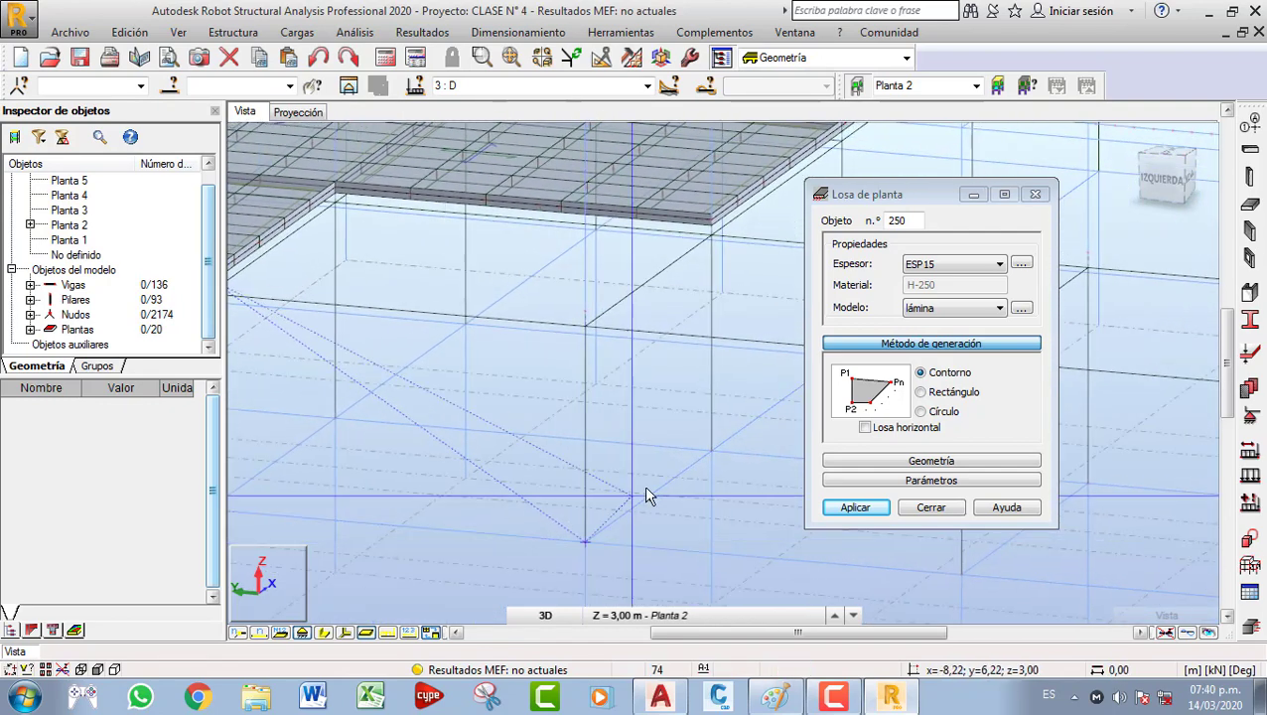
pyautogui.click(711, 455)
pyautogui.moveTo(550, 353); pyautogui.dragTo(639, 410, button='middle')
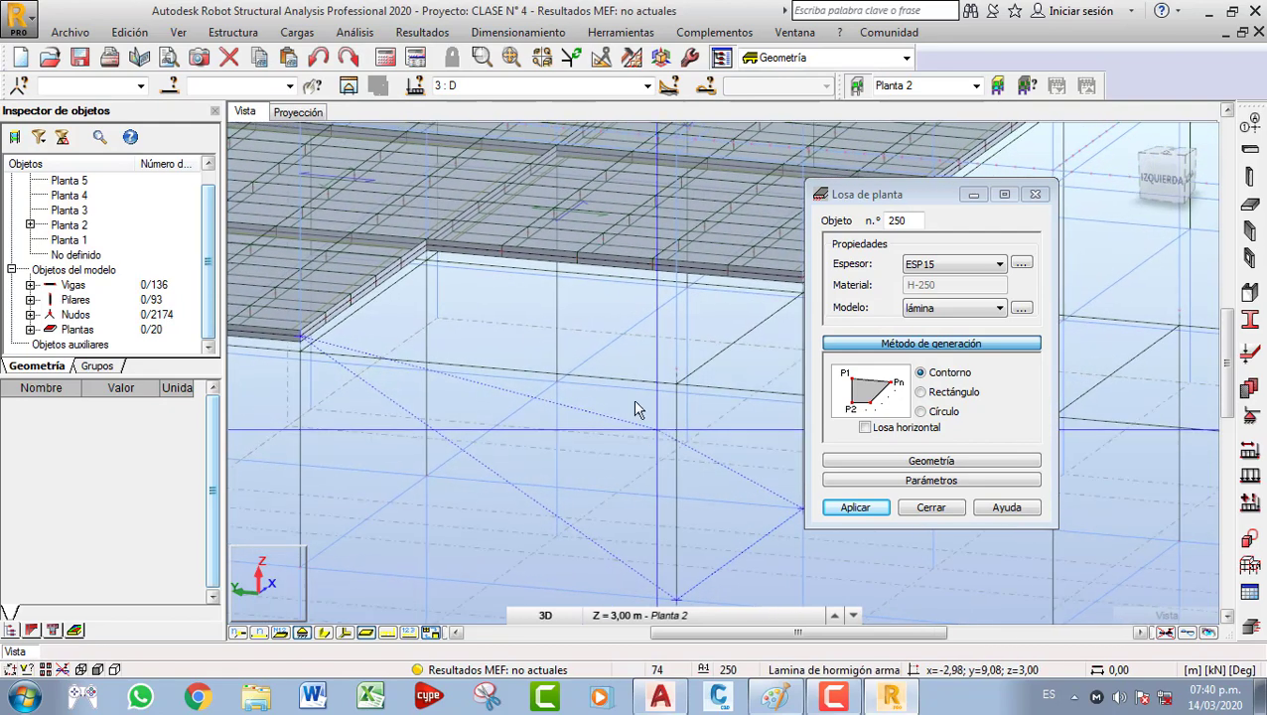
pyautogui.click(427, 245)
# Show the whole building with the beam and column section shapes and examine the sloped slab between Planta 2 and Planta 1.
pyautogui.keyDown('shift'); pyautogui.moveTo(504, 370); pyautogui.dragTo(405, 318, button='middle'); pyautogui.keyUp('shift')
pyautogui.scroll(-3, 544, 374)
pyautogui.moveTo(545, 374); pyautogui.dragTo(537, 396, button='middle')
pyautogui.scroll(-1, 544, 399)
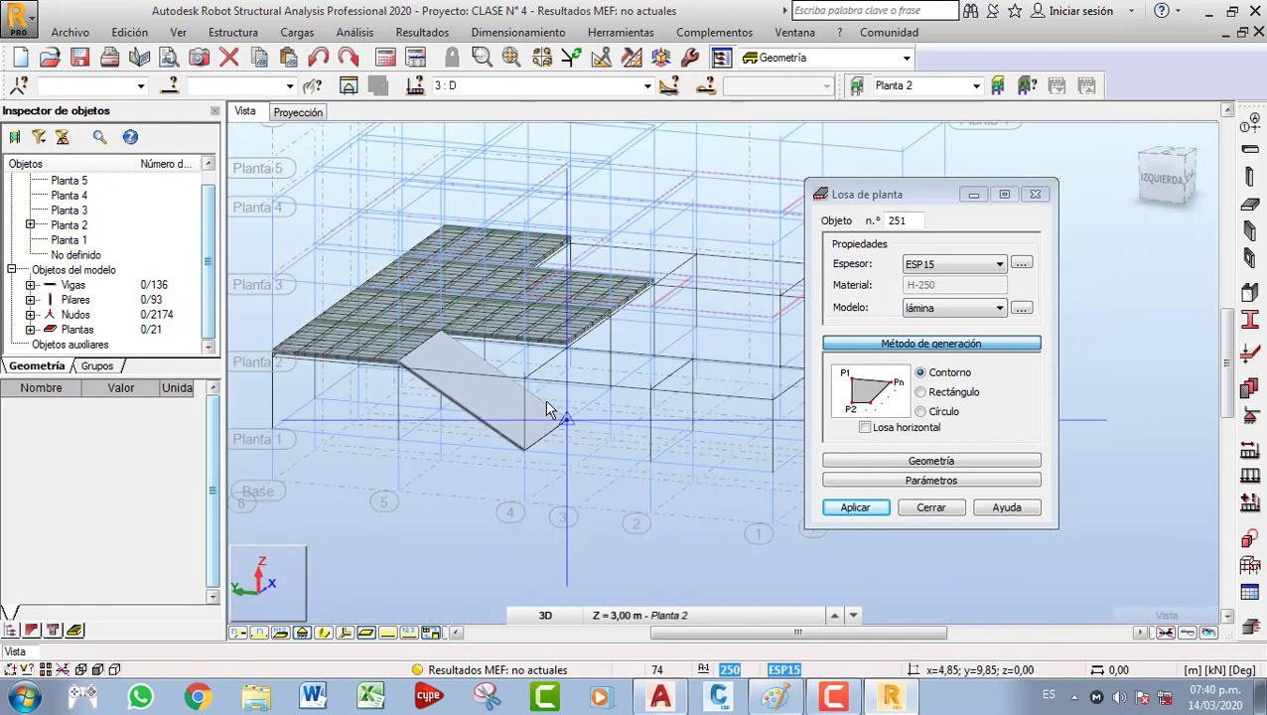
pyautogui.scroll(3, 553, 409)
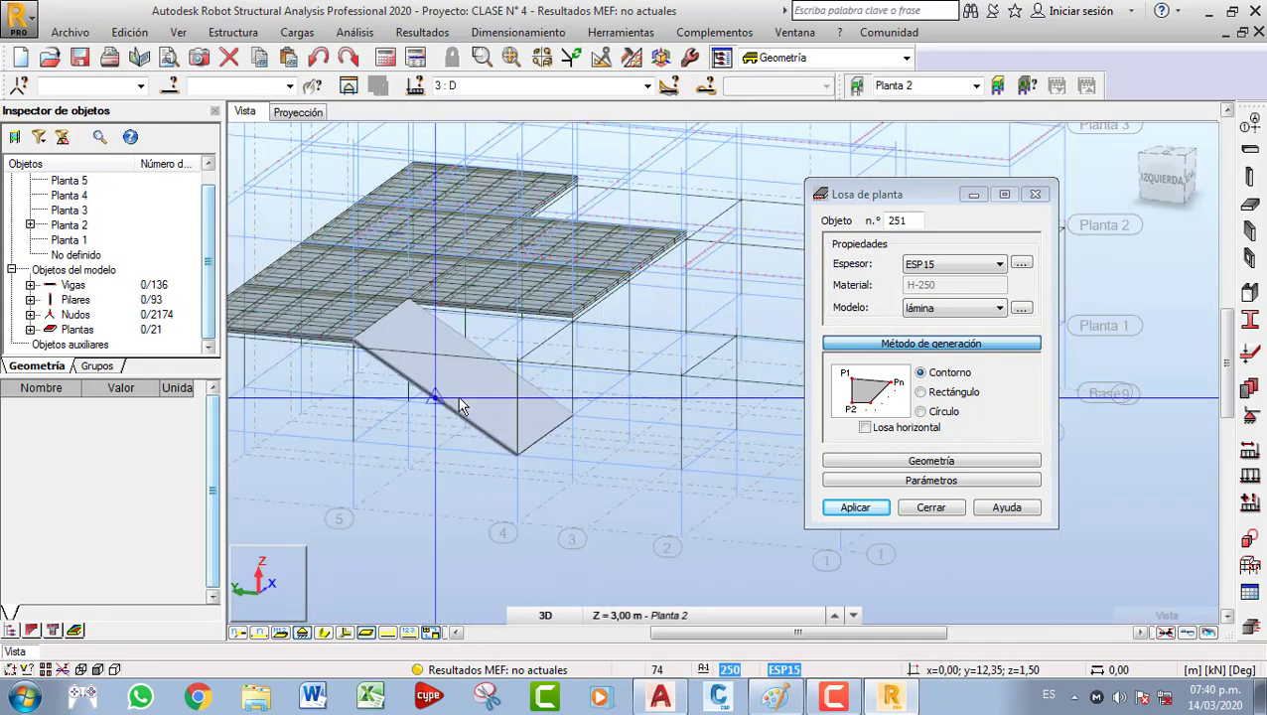
pyautogui.scroll(-3, 531, 410)
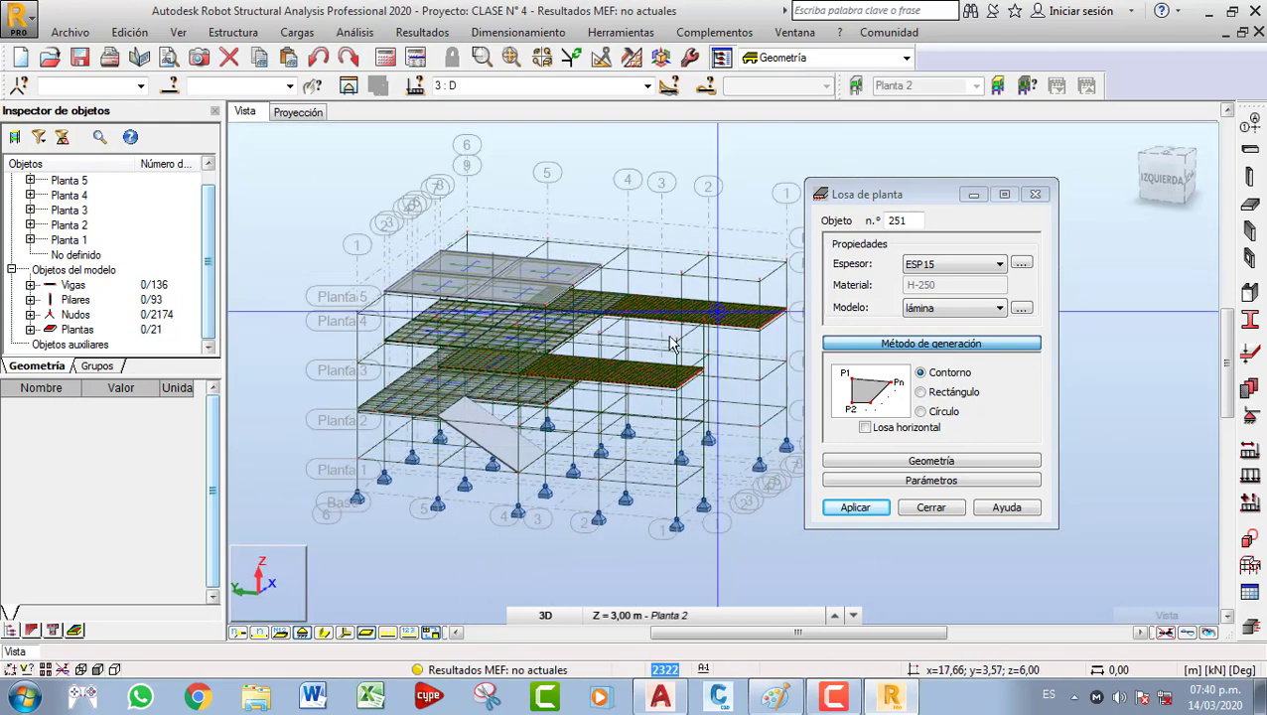
pyautogui.click(325, 632)
pyautogui.scroll(5, 443, 403)
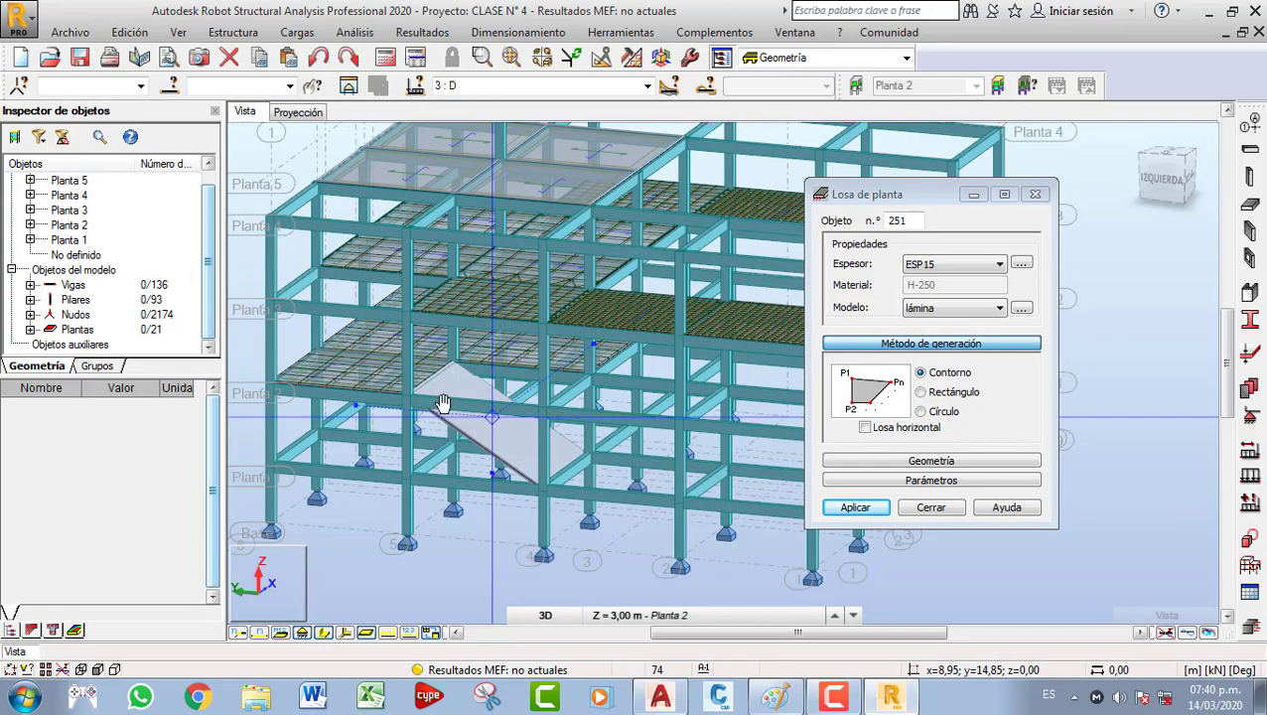
pyautogui.moveTo(443, 403); pyautogui.dragTo(322, 360, button='middle')
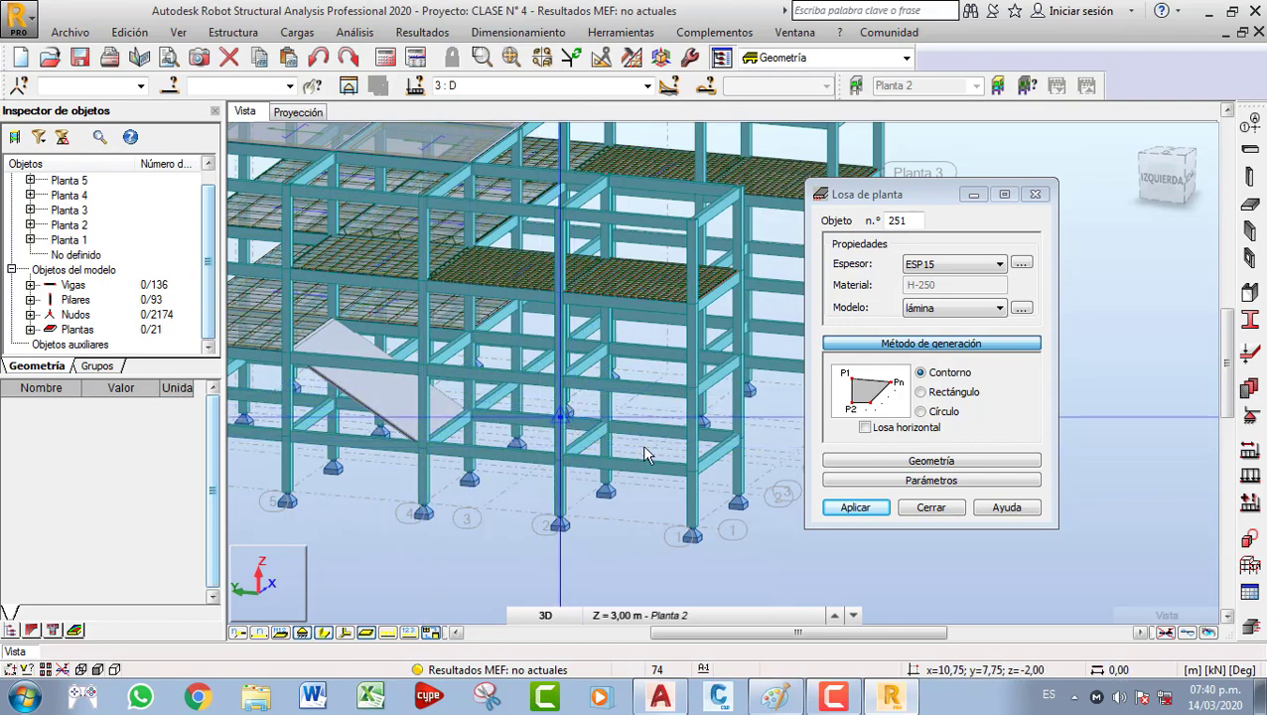
pyautogui.moveTo(480, 441); pyautogui.dragTo(531, 450, button='middle')
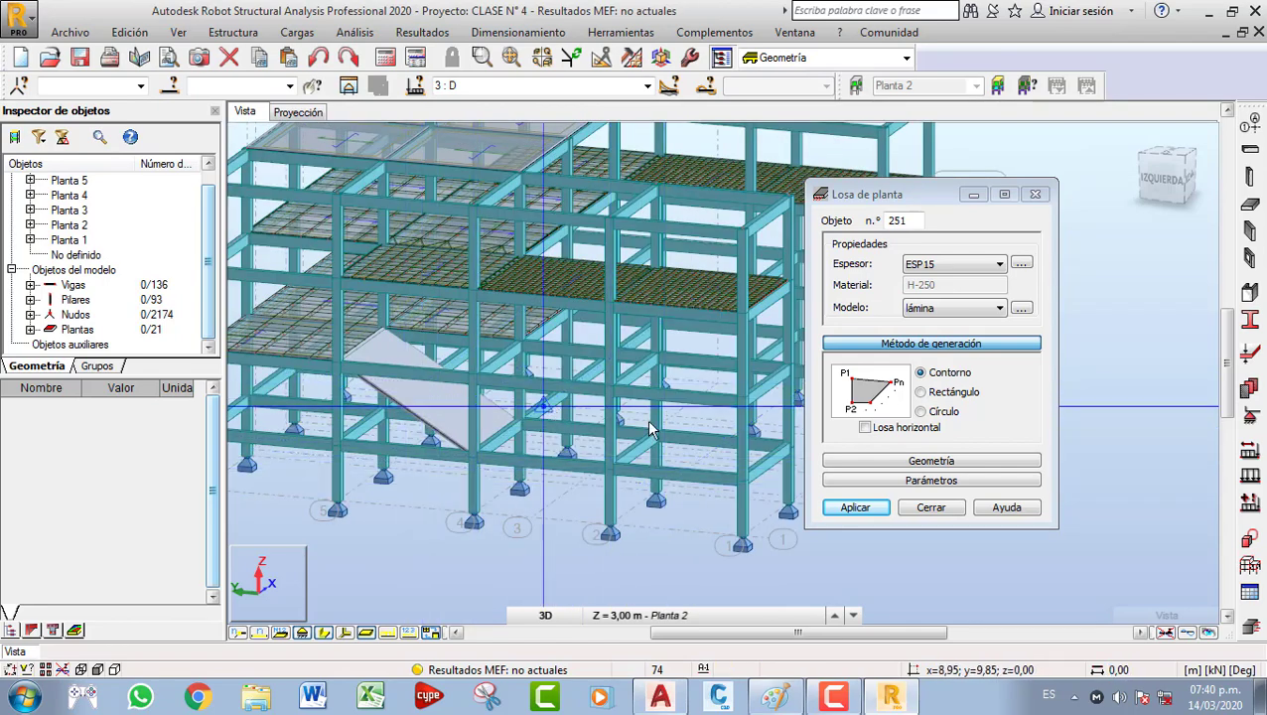
# Close the floor slab definition and delete the sloped slab between axes 5 and 4.
pyautogui.click(1034, 194)
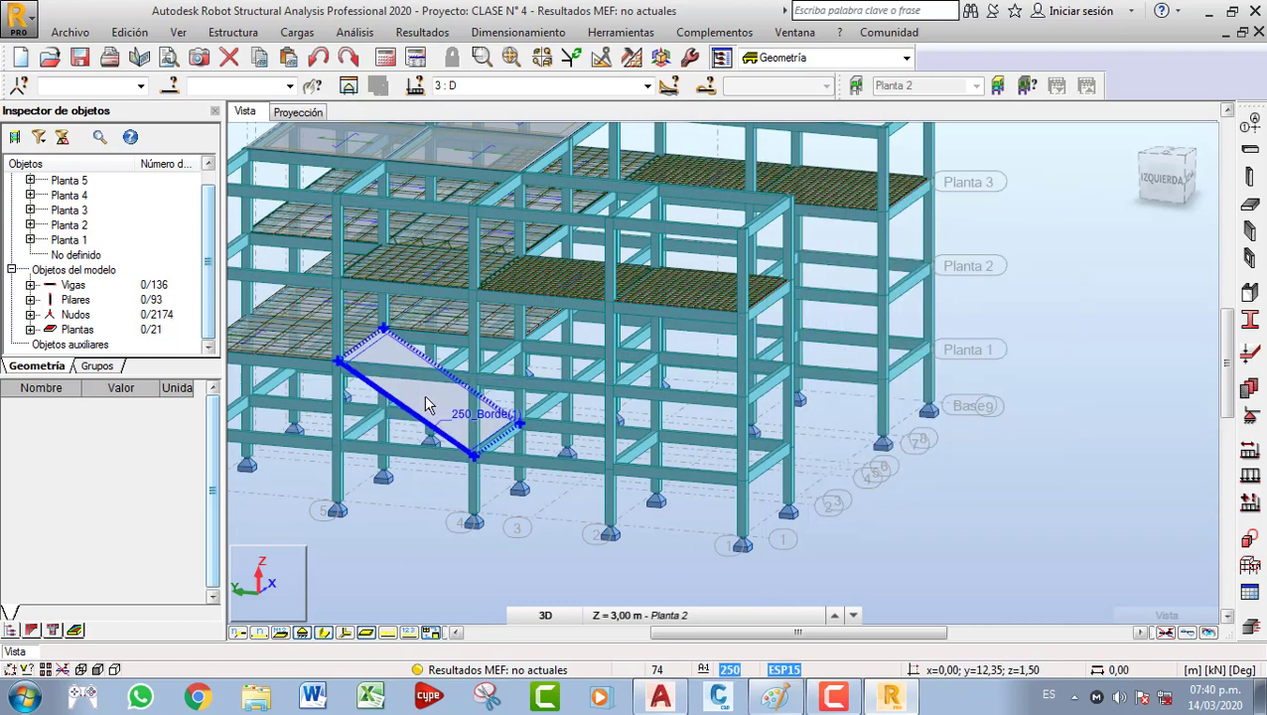
pyautogui.click(437, 403)
pyautogui.press('Delete')
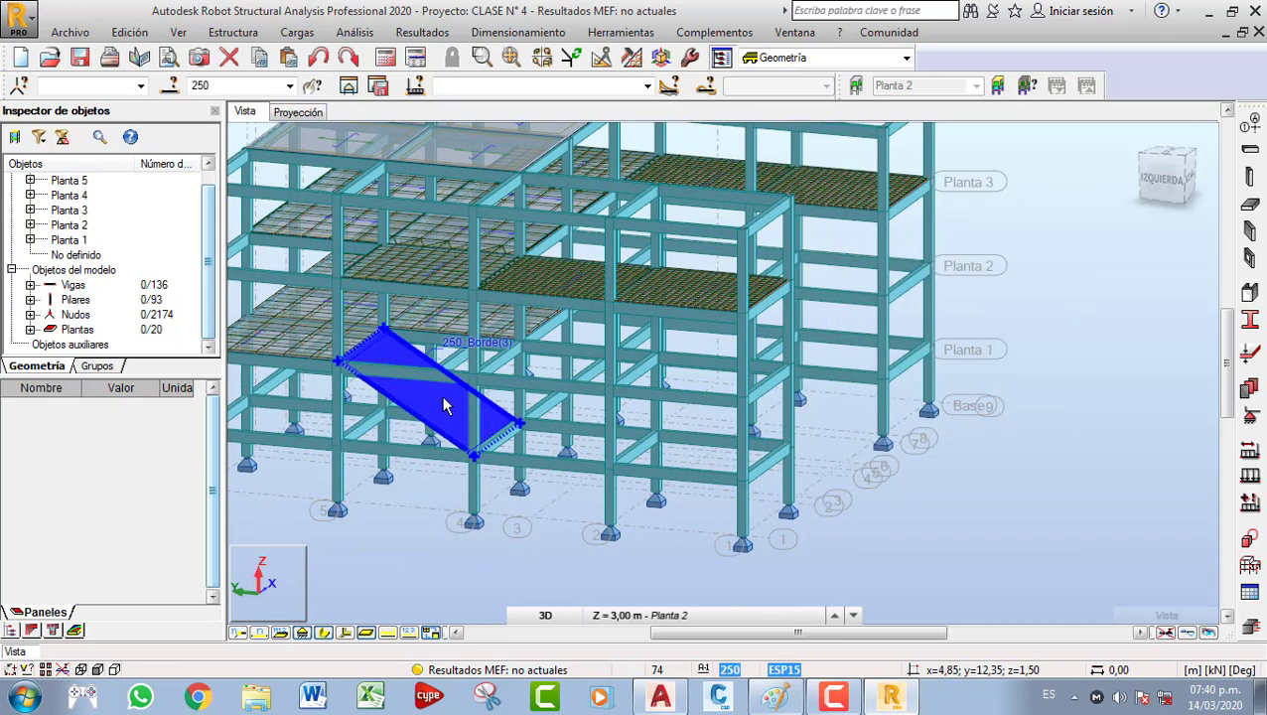
pyautogui.moveTo(507, 445); pyautogui.dragTo(552, 448, button='middle')
pyautogui.scroll(2, 544, 443)
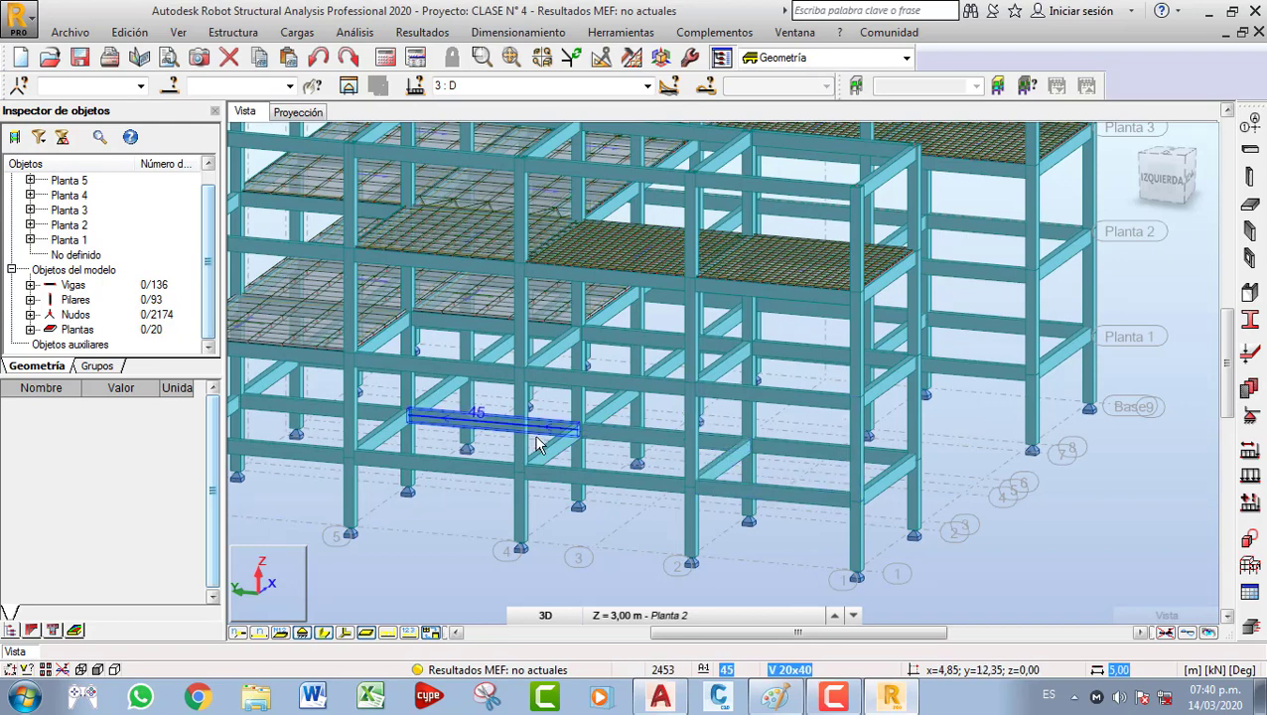
pyautogui.click(751, 419)
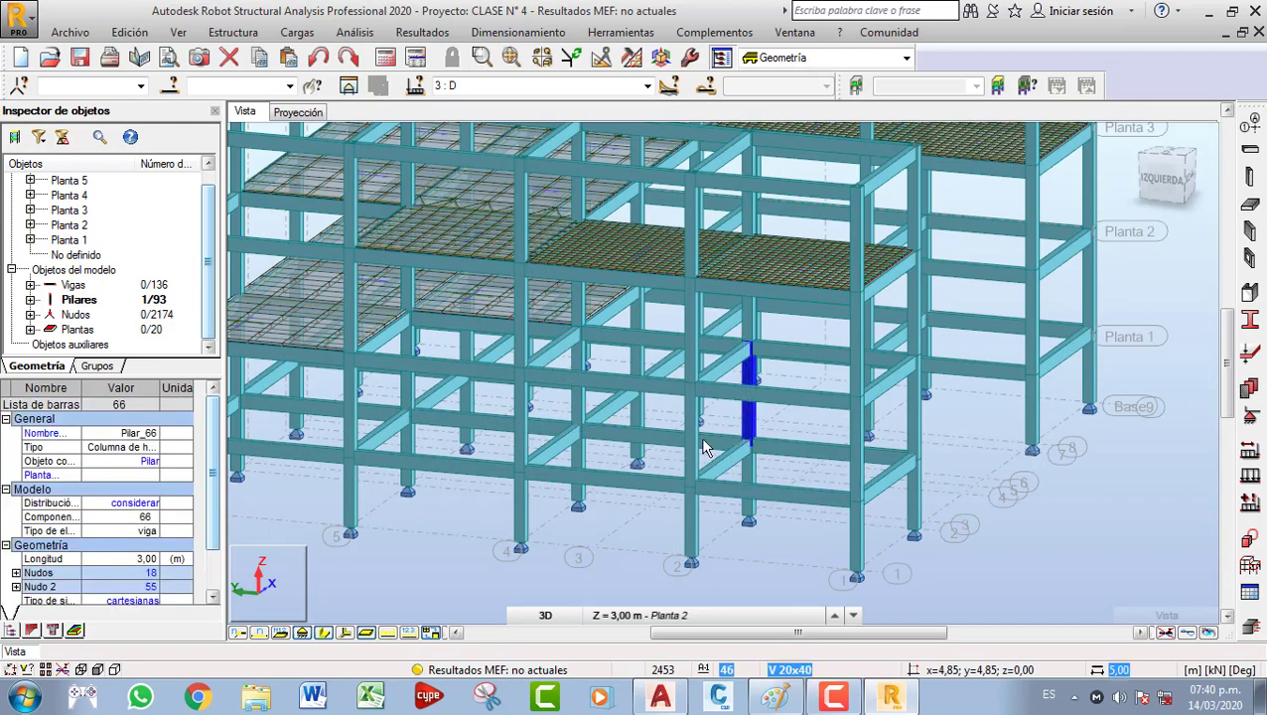
pyautogui.keyDown('ctrl'); pyautogui.click(689, 442); pyautogui.keyUp('ctrl')
pyautogui.keyDown('ctrl'); pyautogui.click(577, 407); pyautogui.keyUp('ctrl')
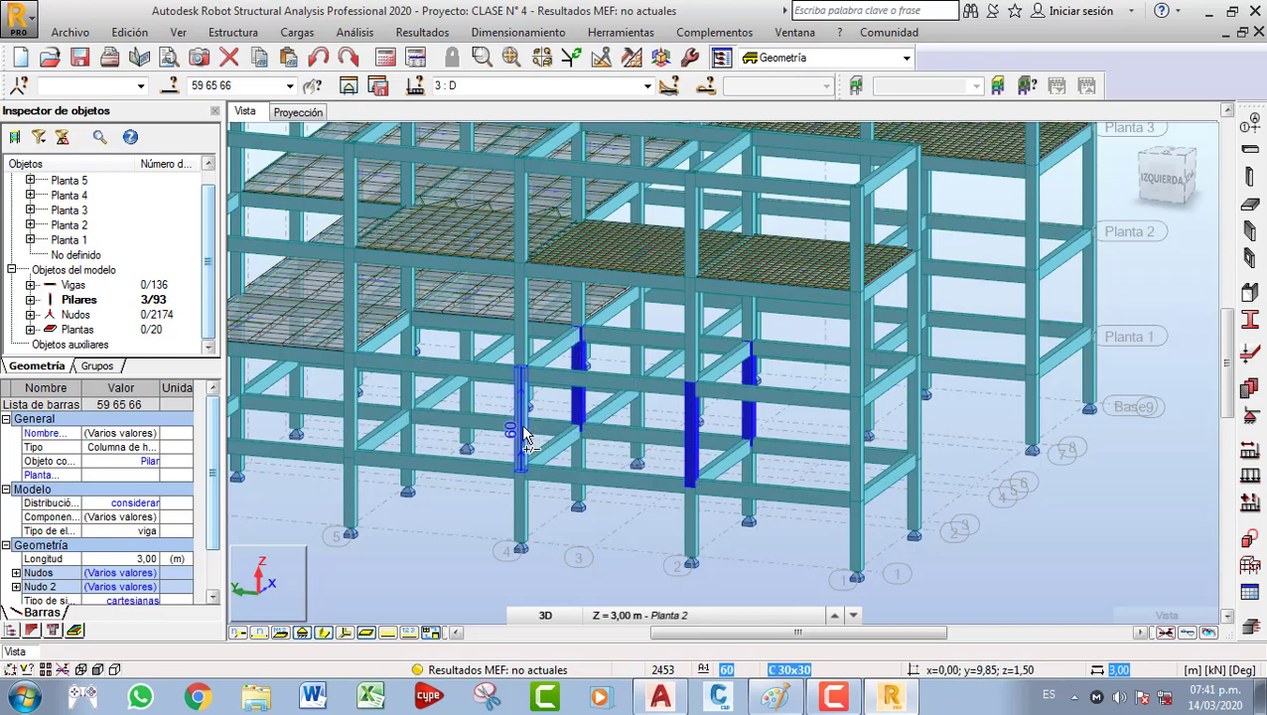
pyautogui.keyDown('ctrl'); pyautogui.click(519, 417); pyautogui.keyUp('ctrl')
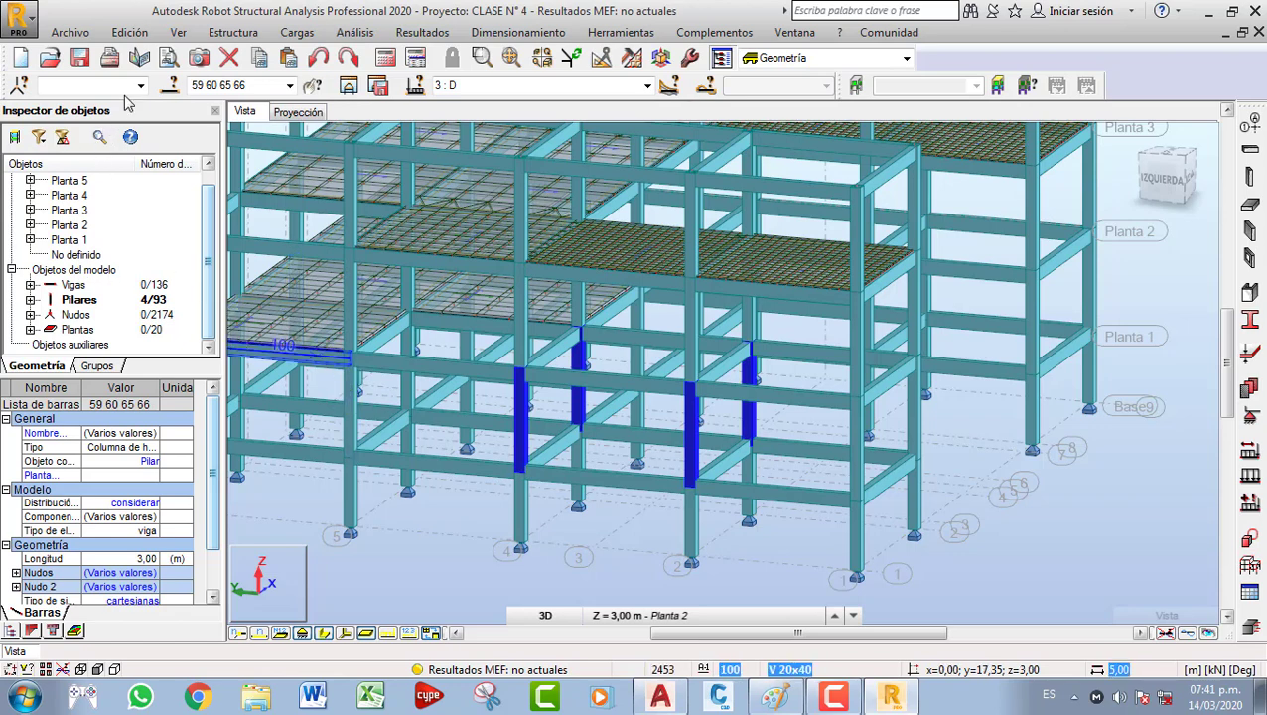
pyautogui.press('Escape')
# Set up a division of the front column on axis 4, between Planta 1 and Planta 2, at 1 m from its end.
pyautogui.click(520, 417)
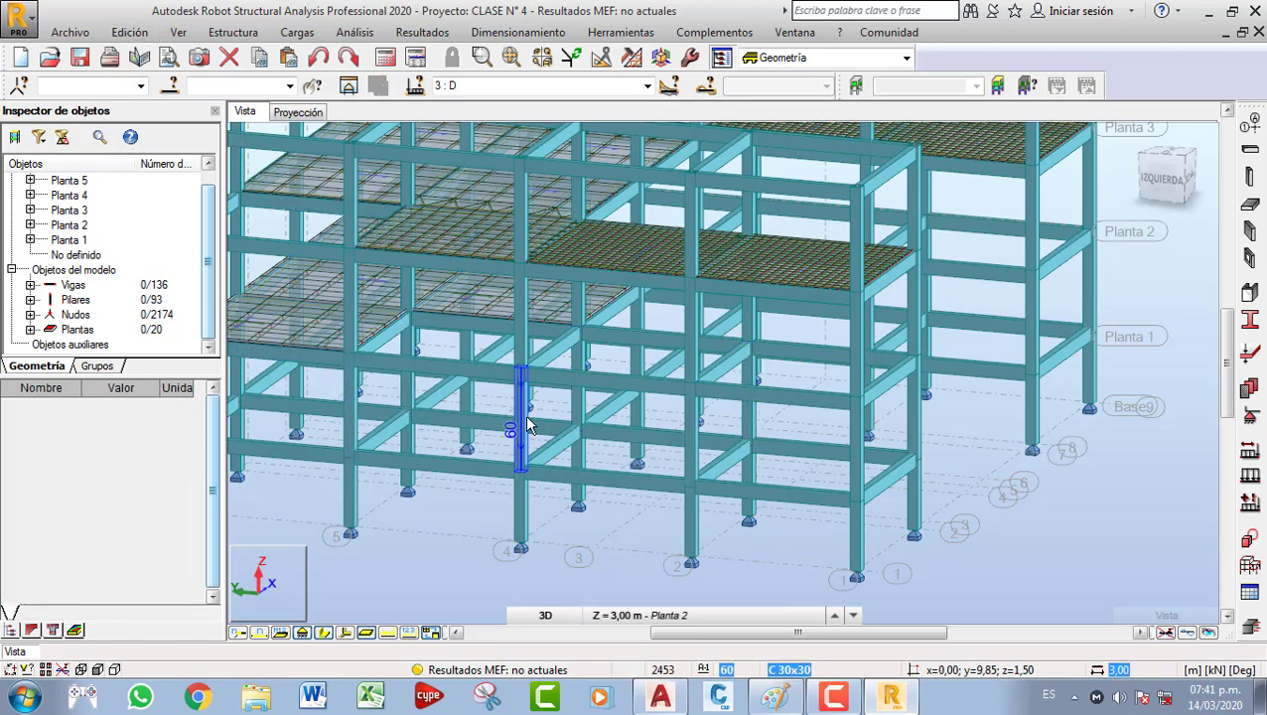
pyautogui.click(129, 32)
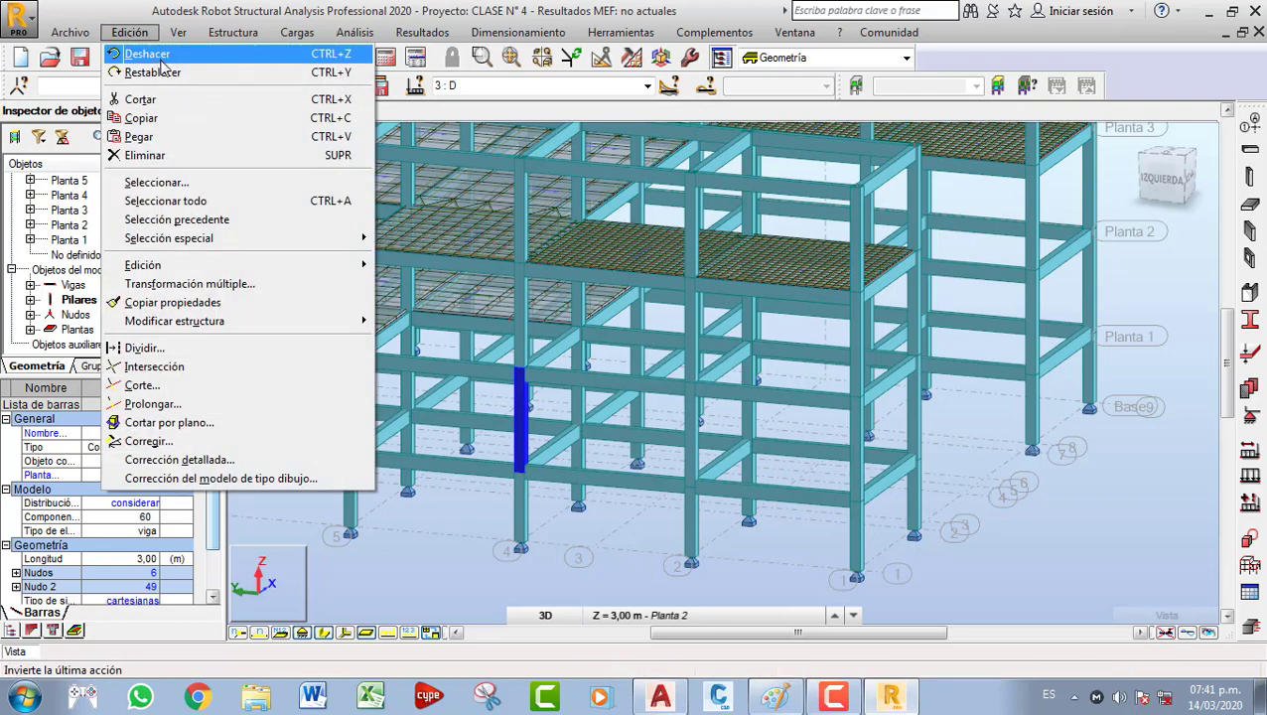
pyautogui.moveTo(344, 269)
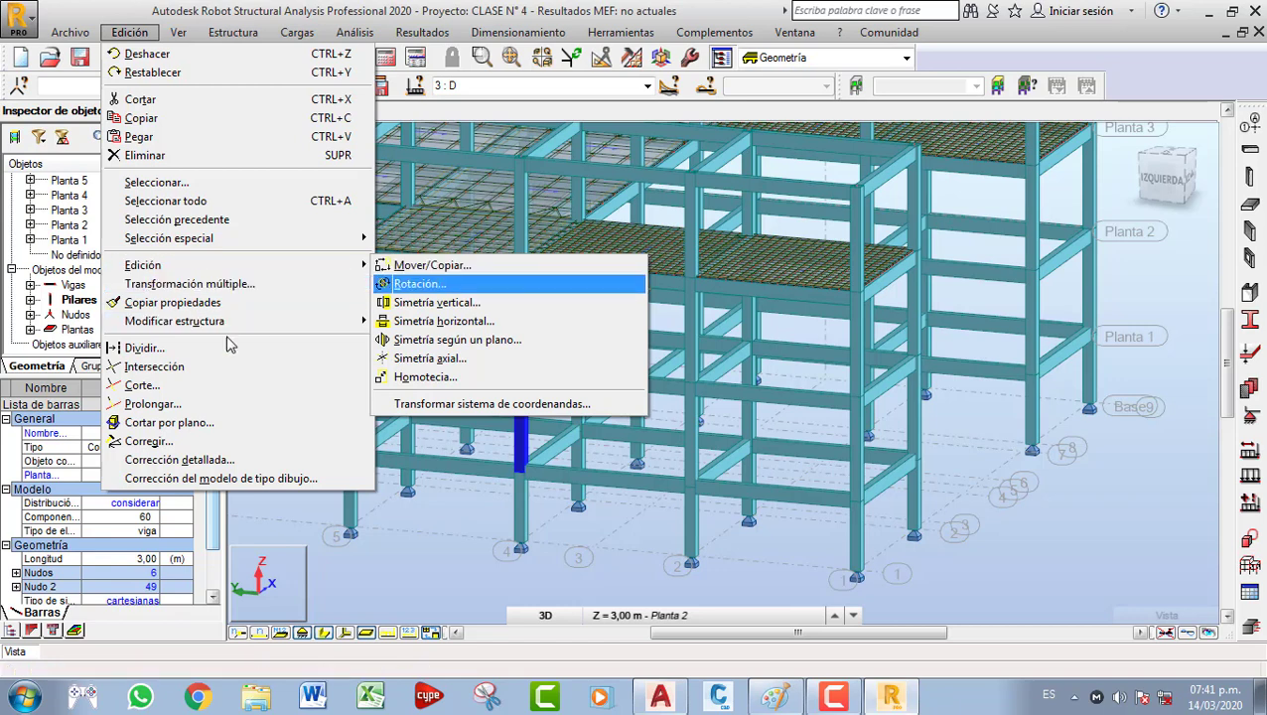
pyautogui.click(178, 349)
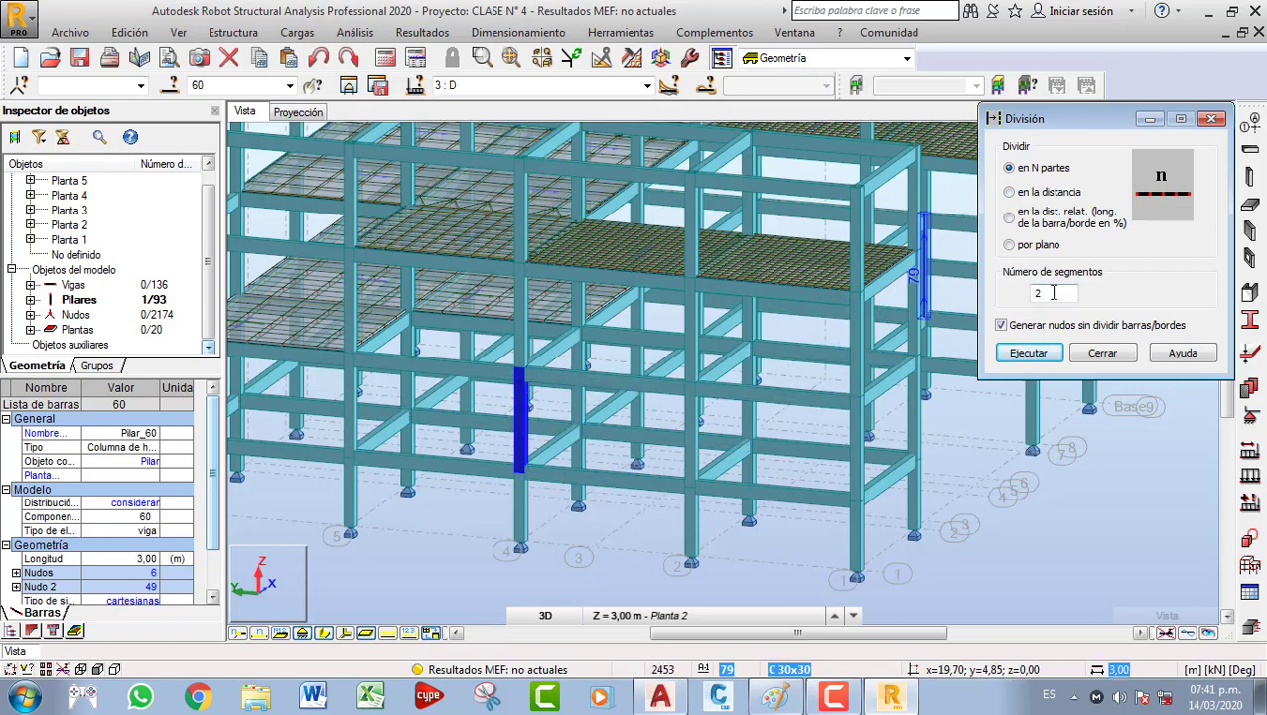
pyautogui.moveTo(1050, 293); pyautogui.dragTo(1028, 301)
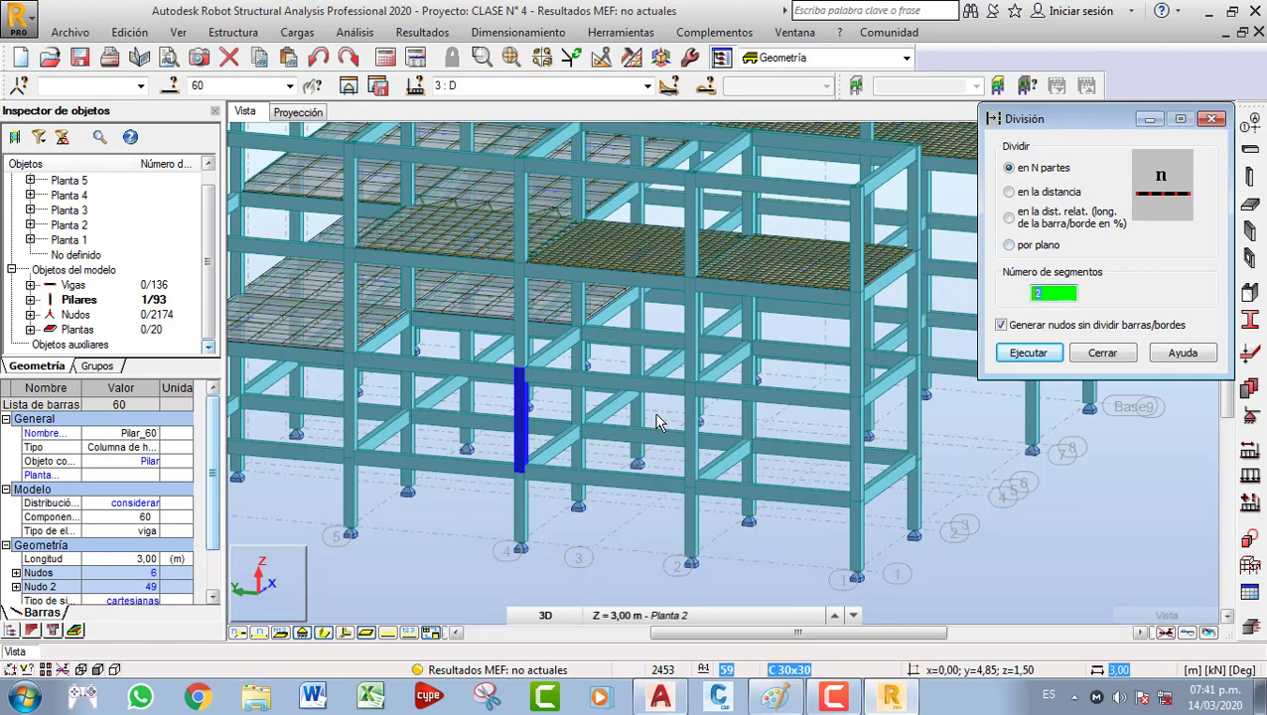
pyautogui.click(1037, 195)
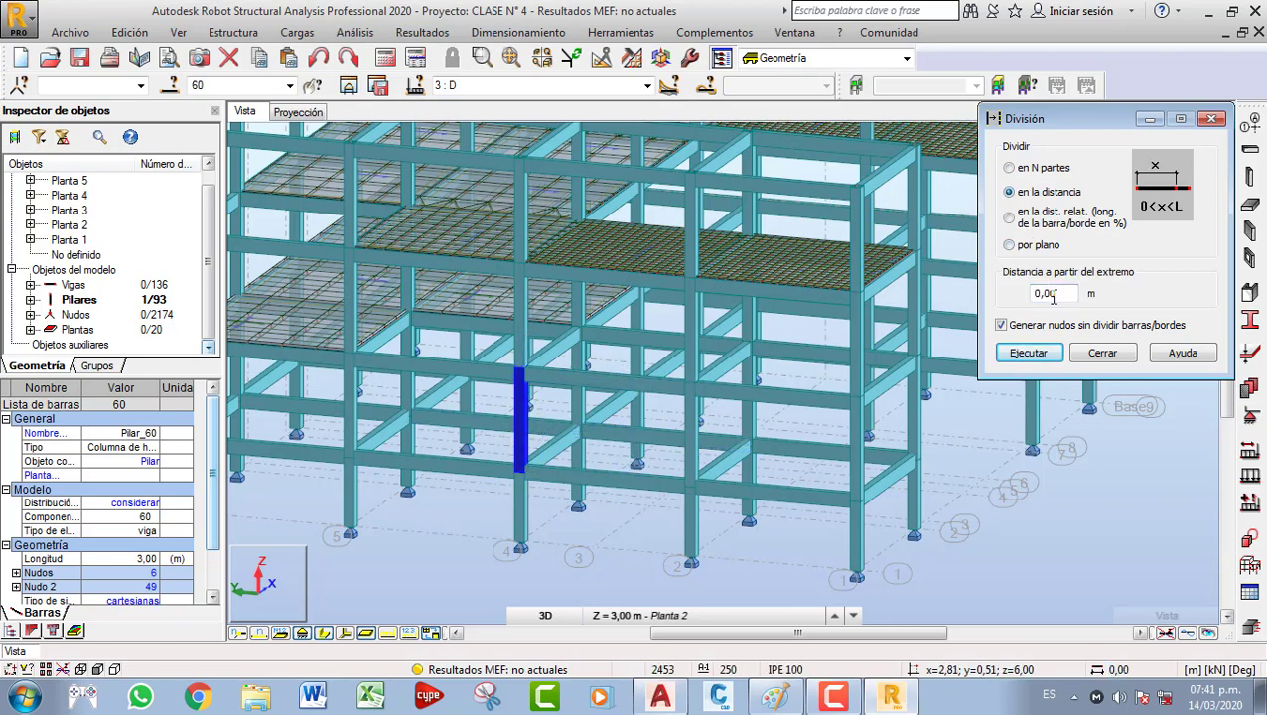
pyautogui.moveTo(1064, 294); pyautogui.dragTo(1025, 306)
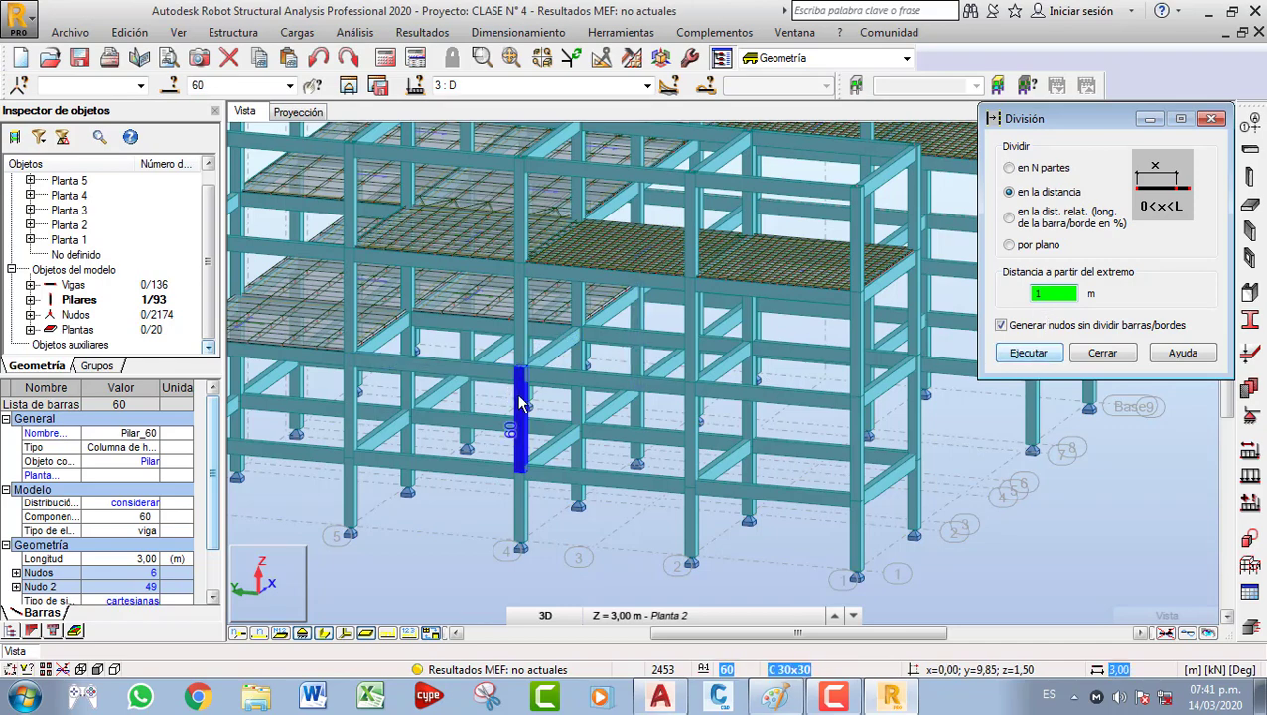
# Inspect the chosen column up close, close the division settings without executing them and clear the selection.
pyautogui.scroll(2, 526, 418)
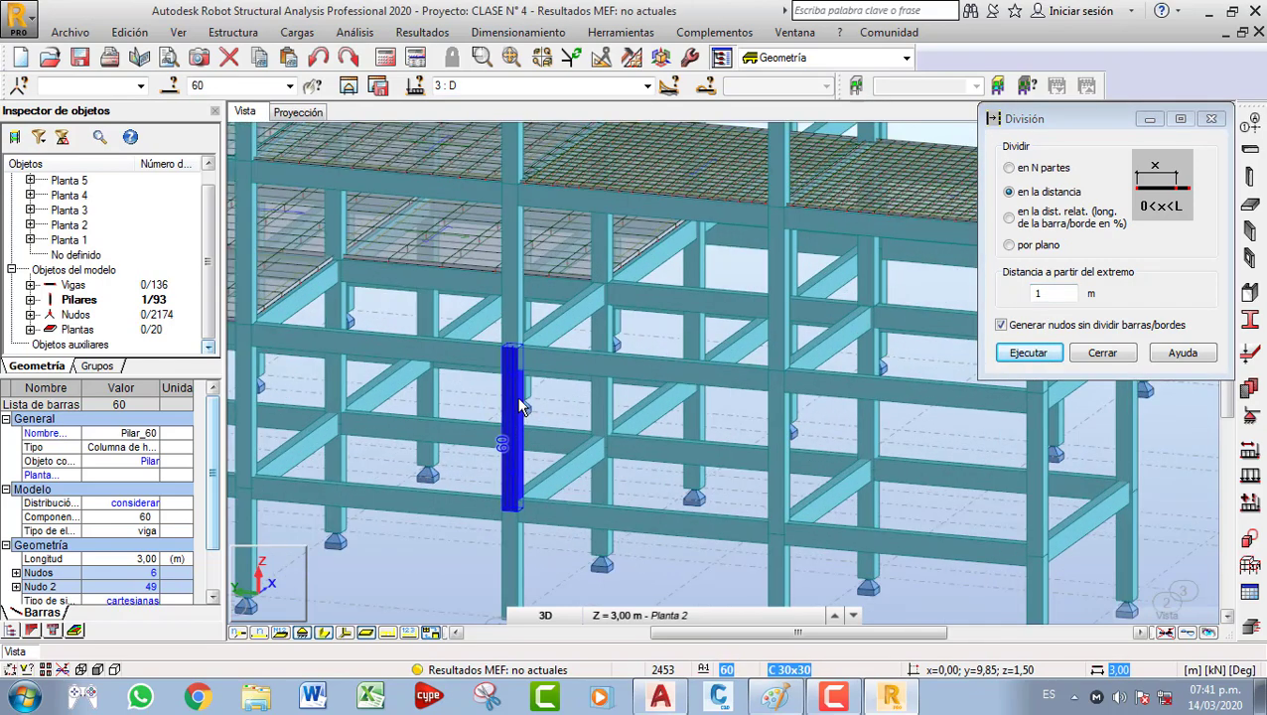
pyautogui.scroll(2, 522, 407)
pyautogui.scroll(2, 510, 372)
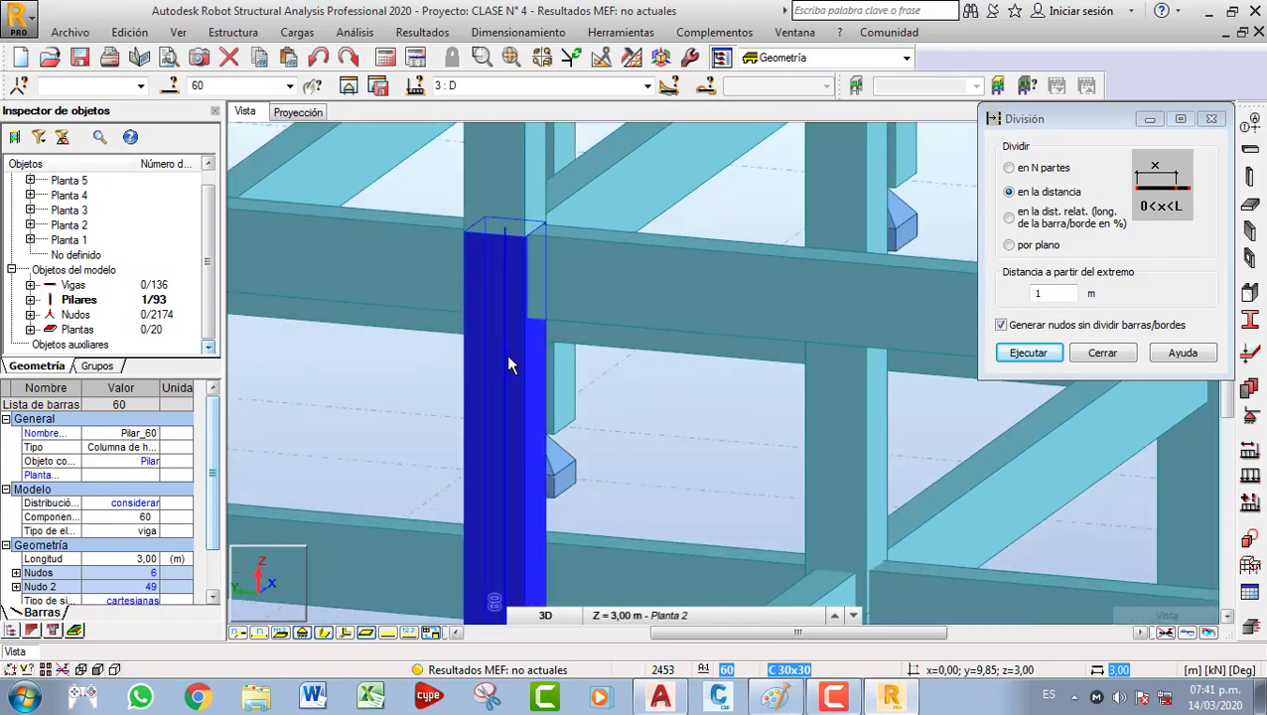
pyautogui.scroll(-2, 510, 374)
pyautogui.scroll(-2, 560, 391)
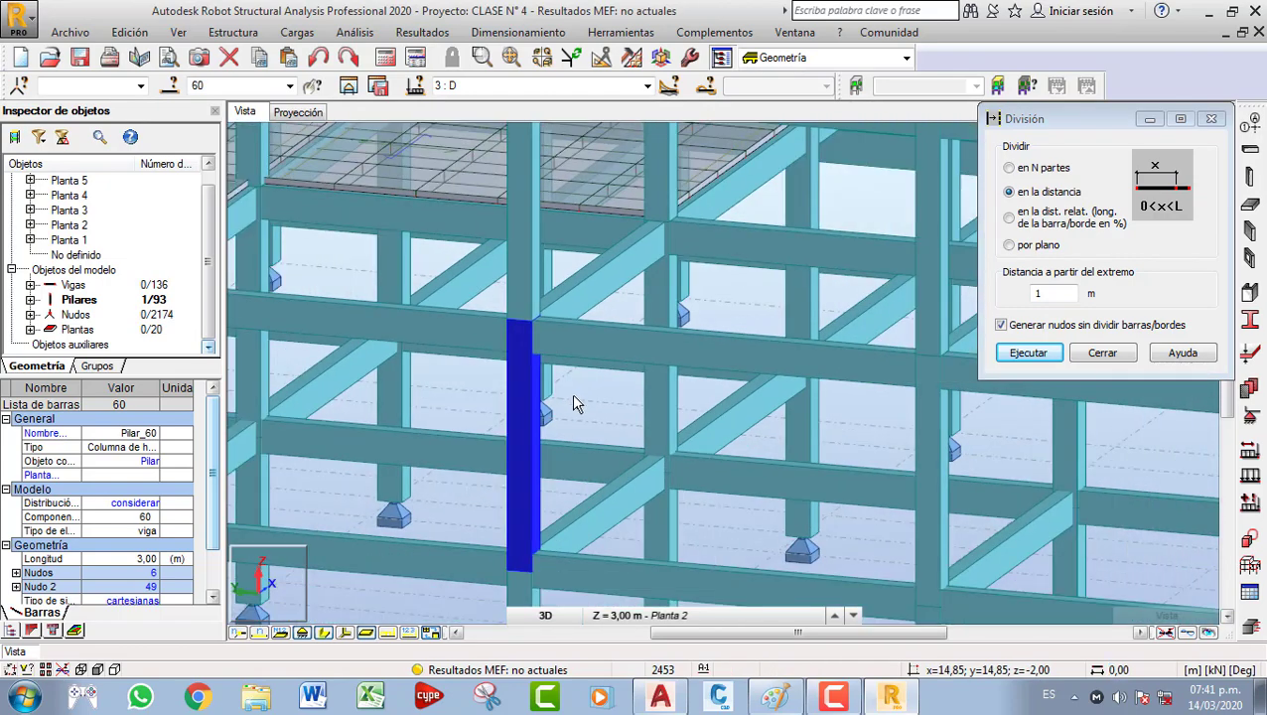
pyautogui.moveTo(589, 393); pyautogui.dragTo(585, 390, button='middle')
pyautogui.scroll(-2, 595, 397)
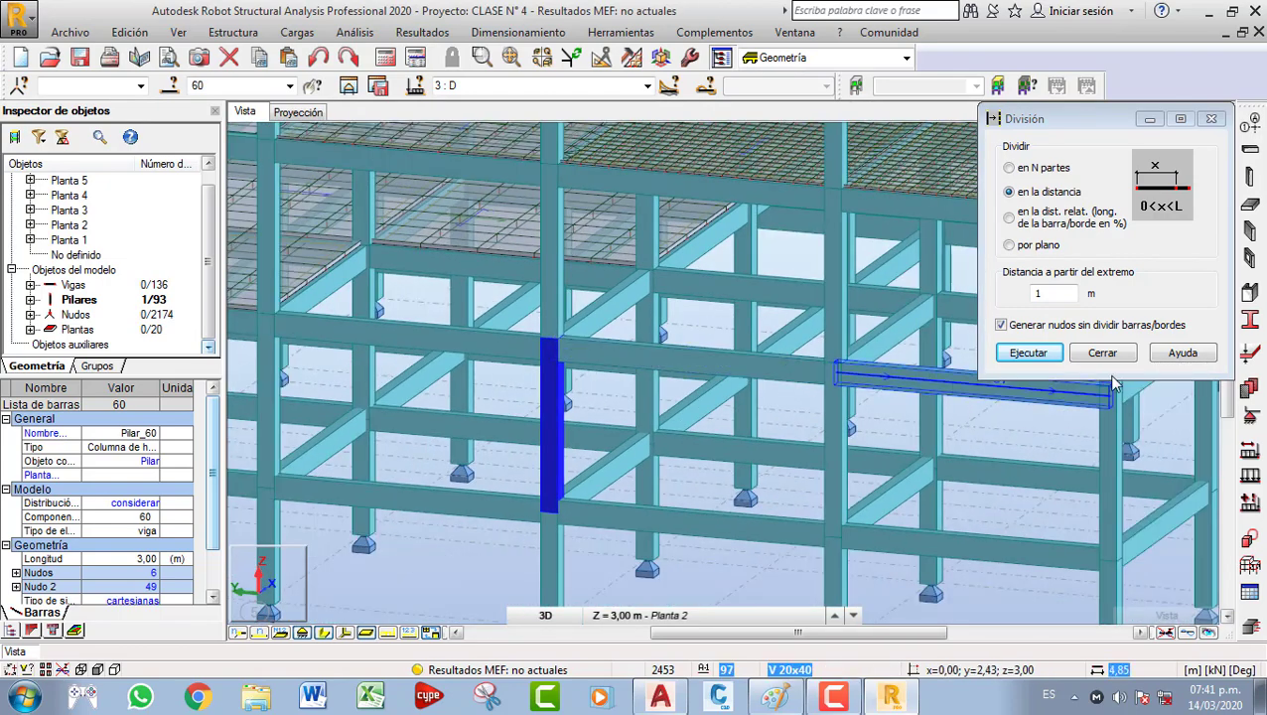
pyautogui.click(1102, 353)
pyautogui.click(604, 399)
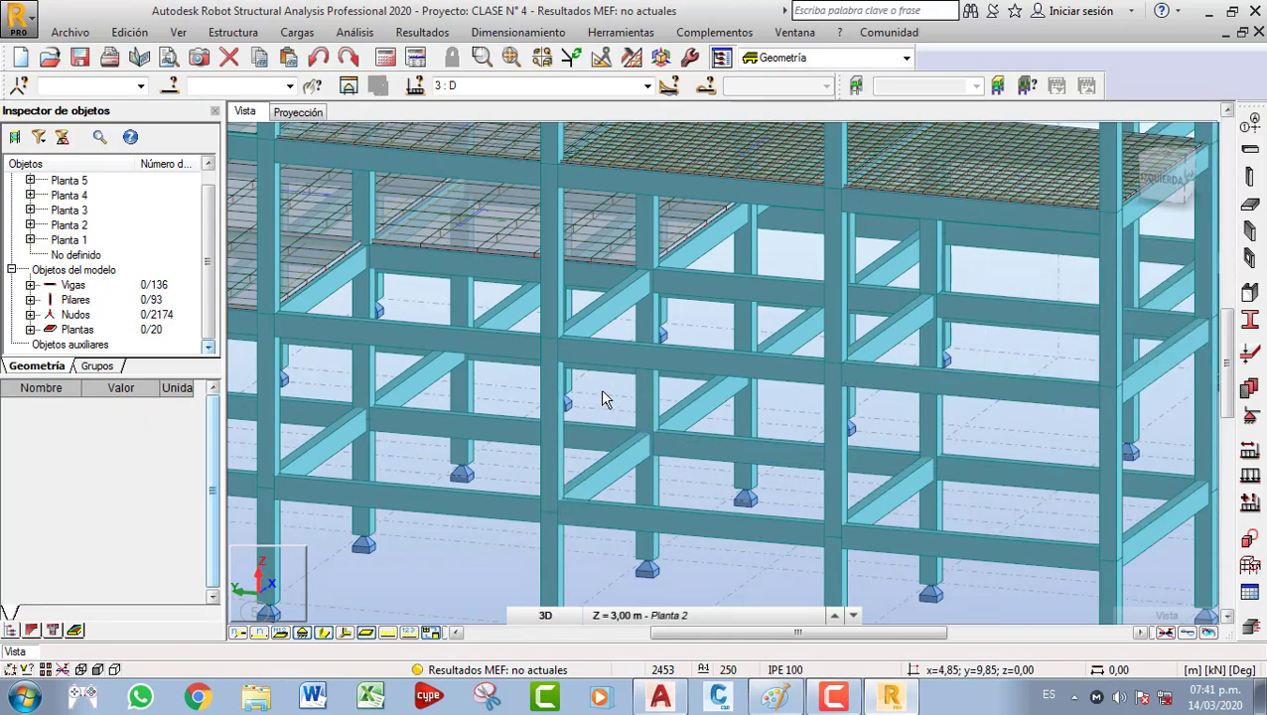
pyautogui.scroll(-2, 595, 395)
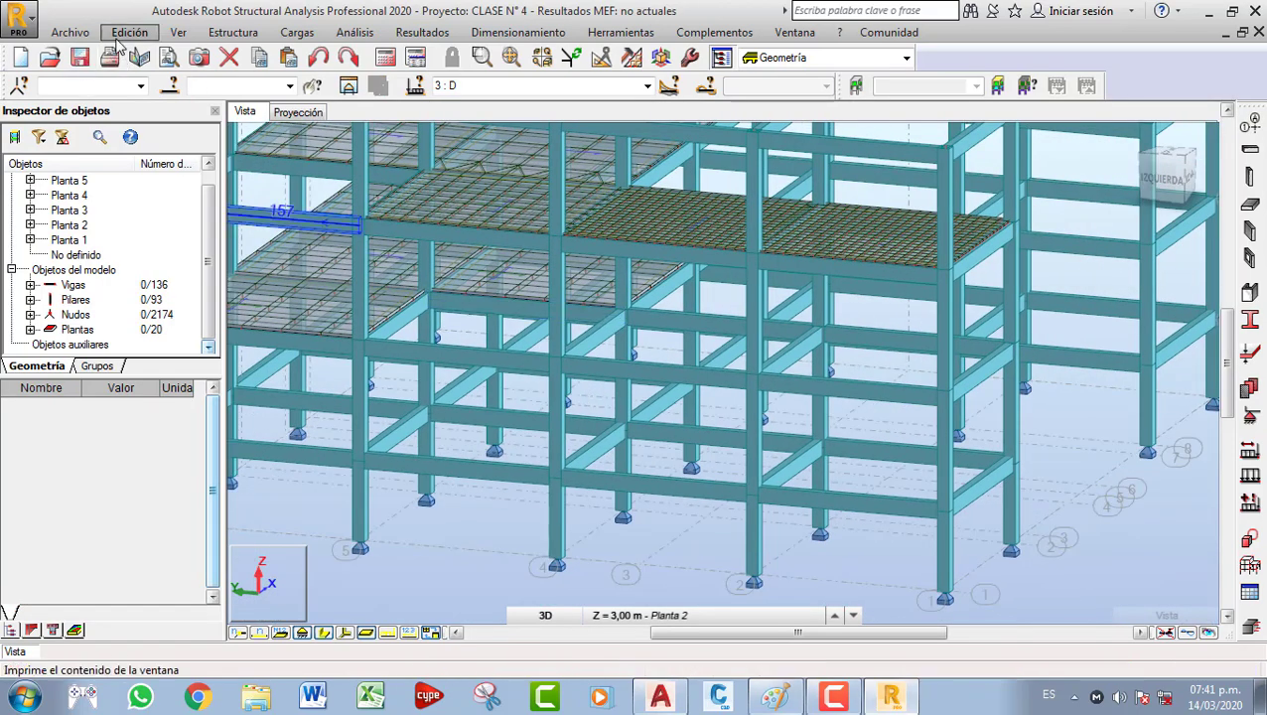
# Divide the front column on axis 4, between Planta 1 and Planta 2, at 1 m from its end, declining to process the whole structure.
pyautogui.click(129, 32)
pyautogui.click(144, 347)
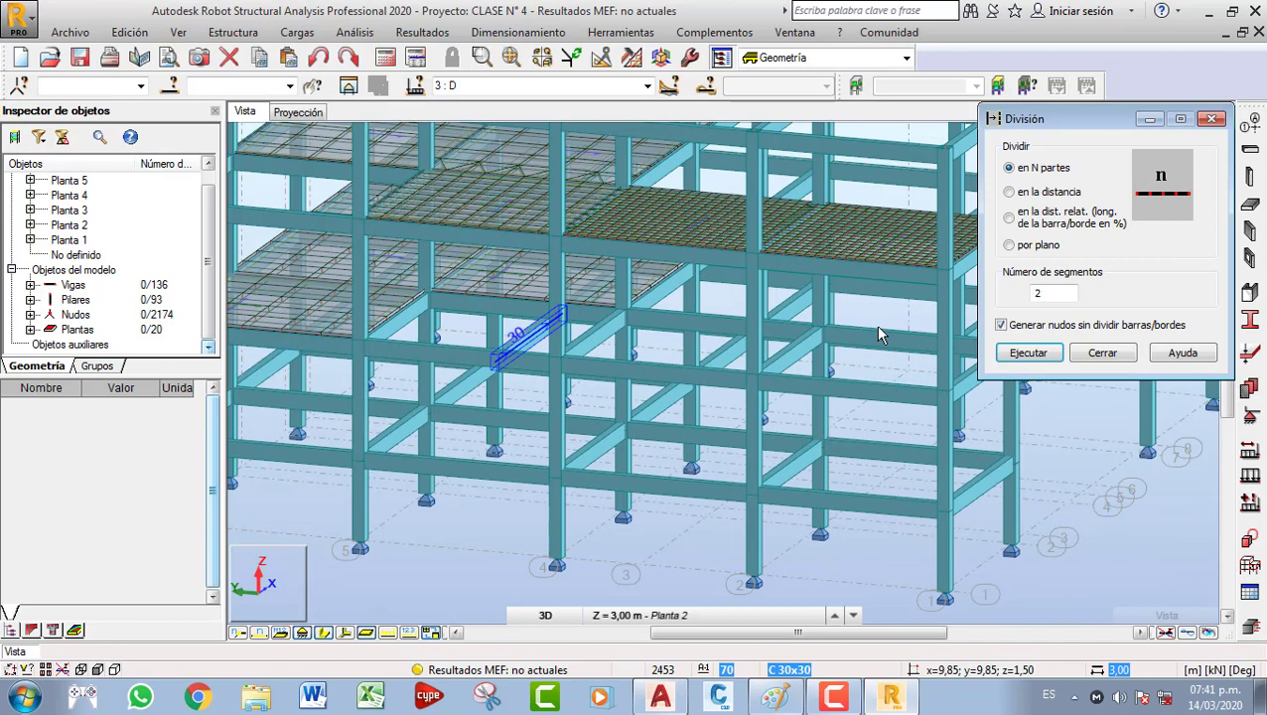
pyautogui.click(1043, 192)
pyautogui.doubleClick(1058, 293)
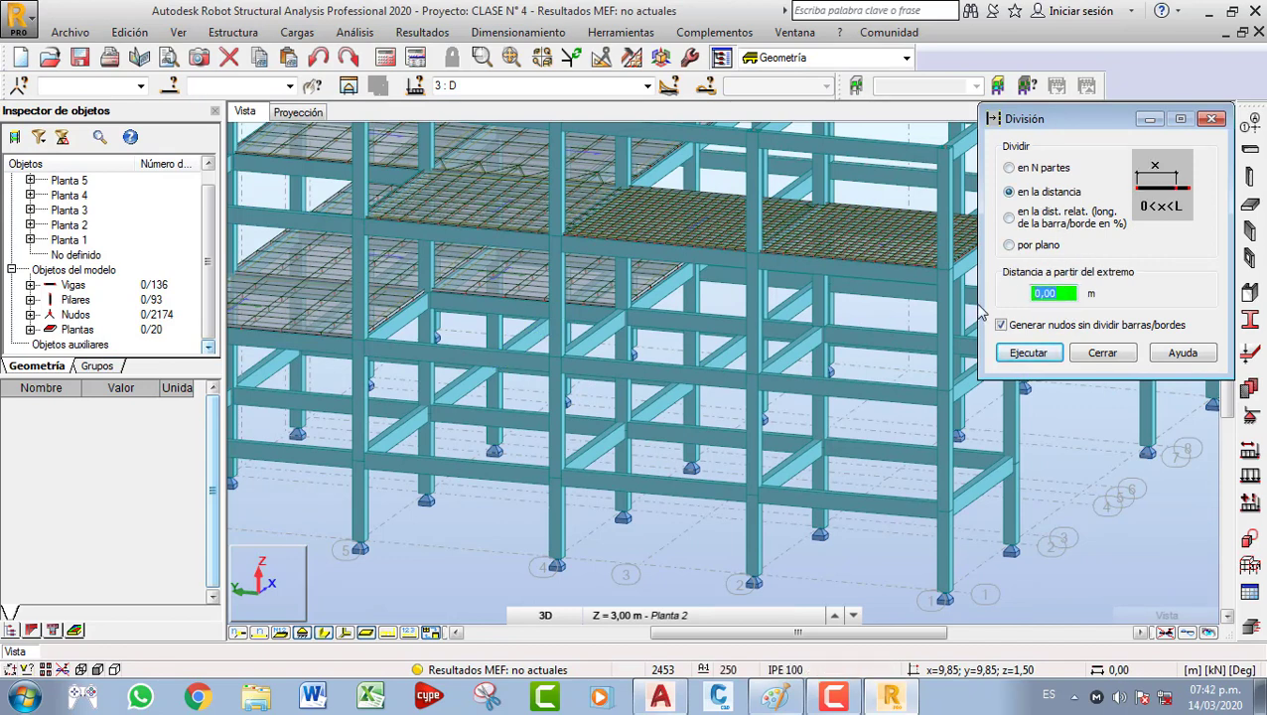
pyautogui.write('1')
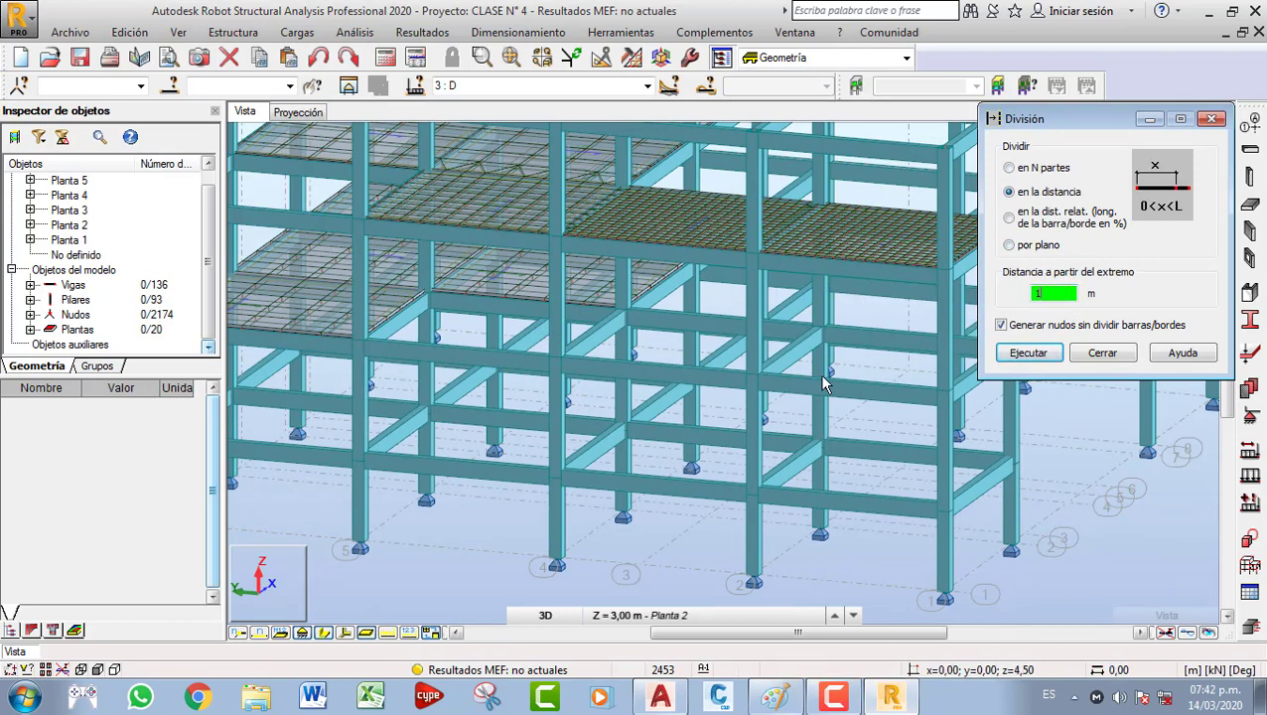
pyautogui.click(562, 407)
pyautogui.scroll(2, 562, 407)
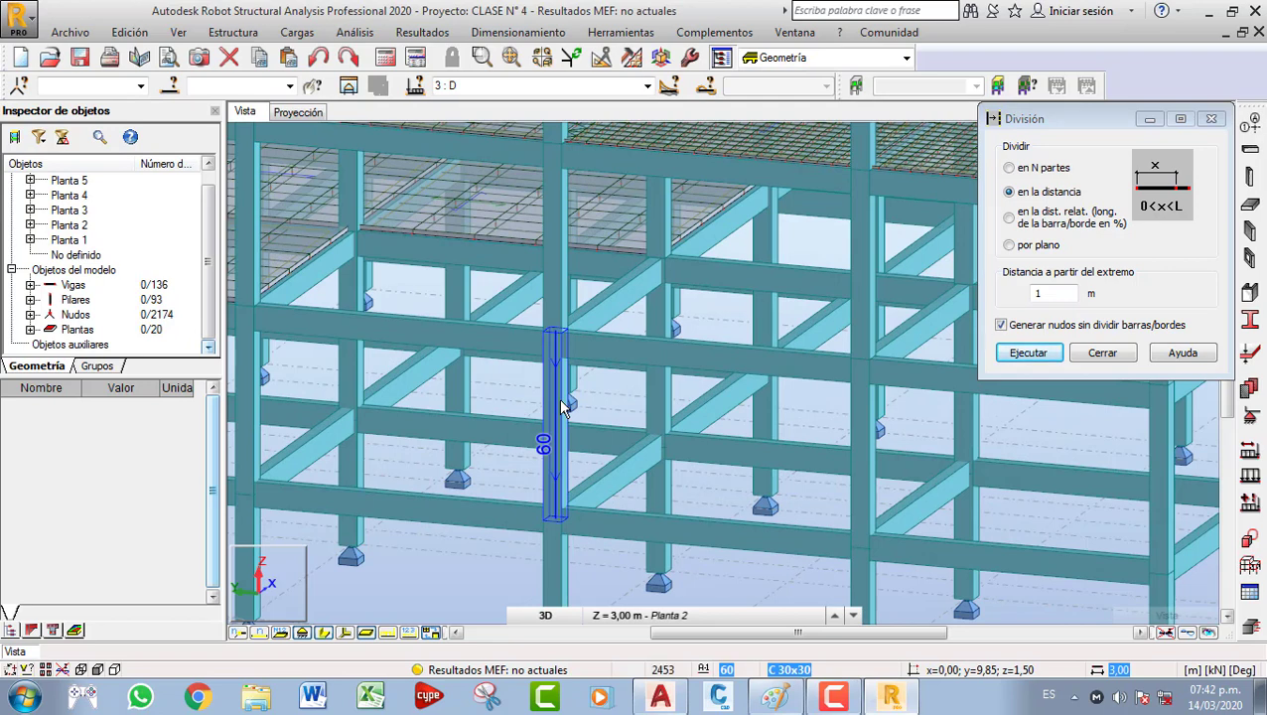
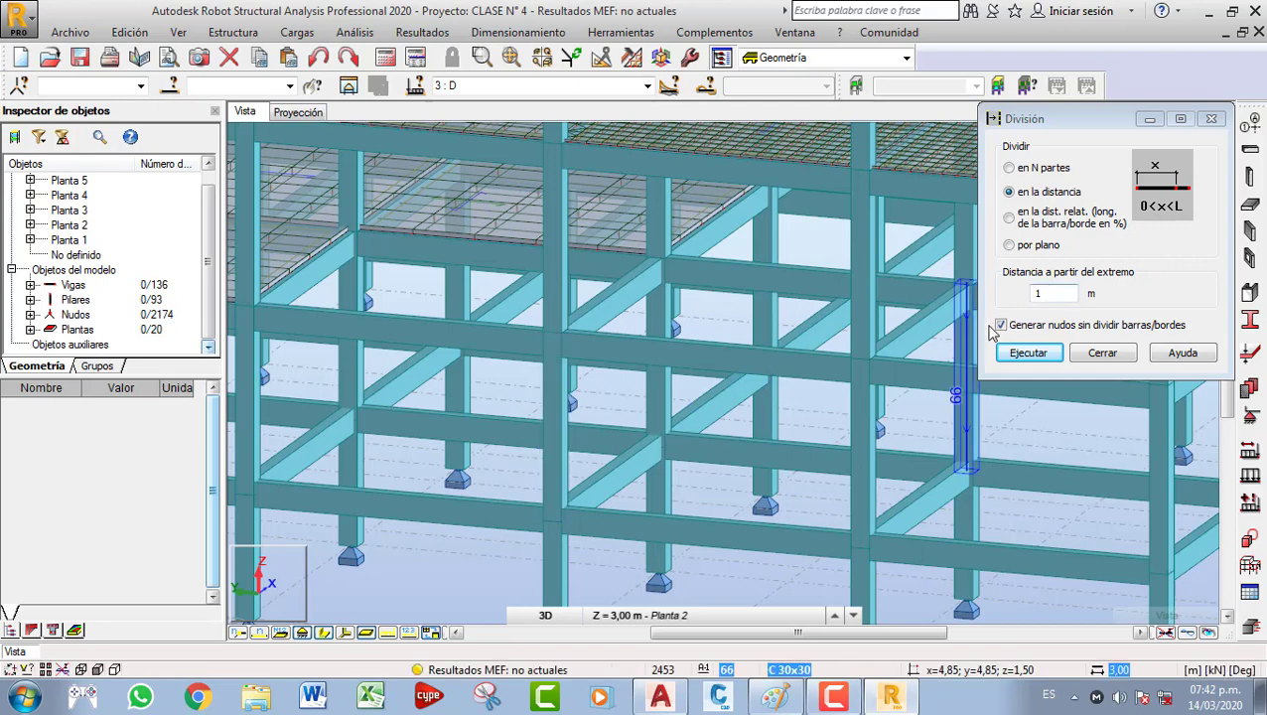
pyautogui.click(558, 412)
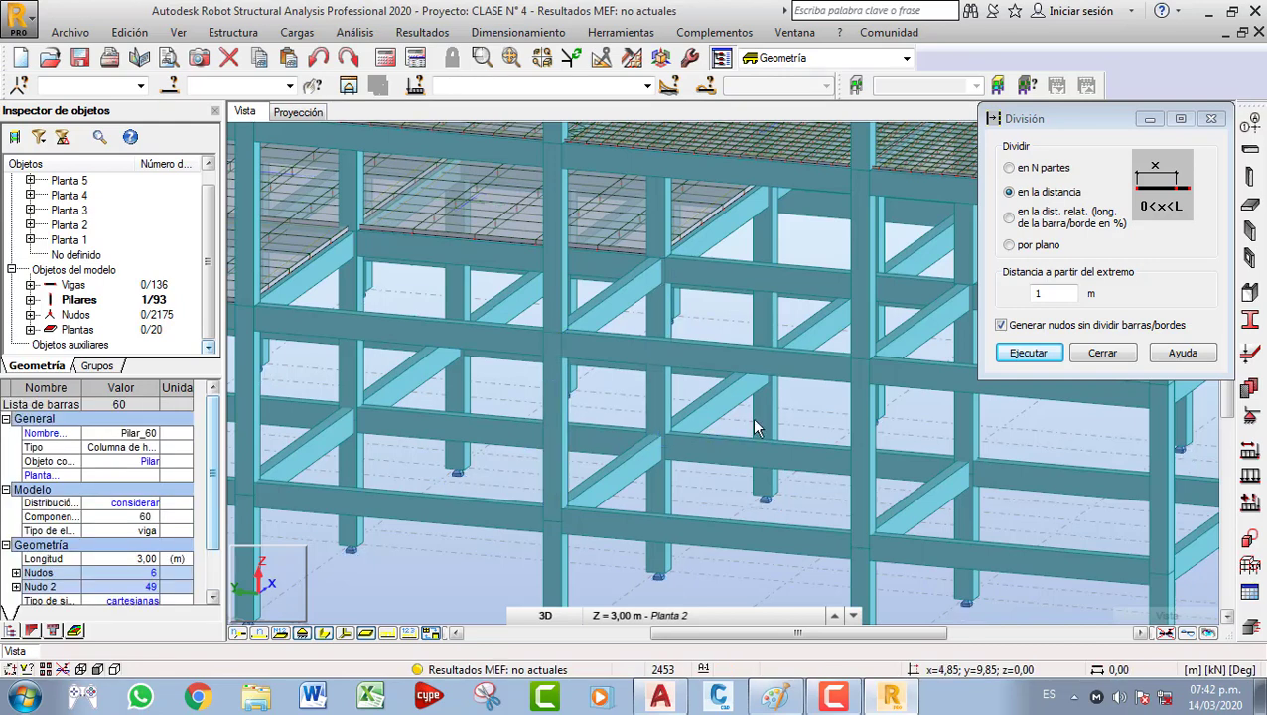
pyautogui.click(1025, 354)
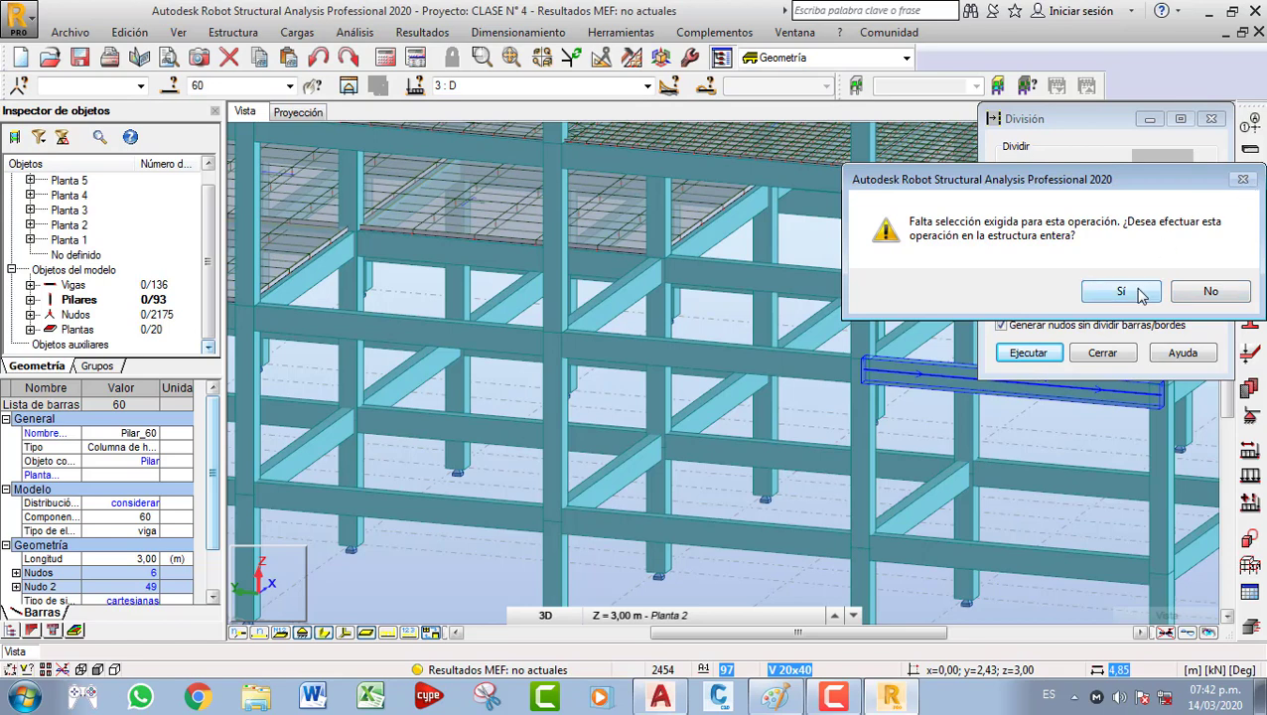
pyautogui.click(1213, 292)
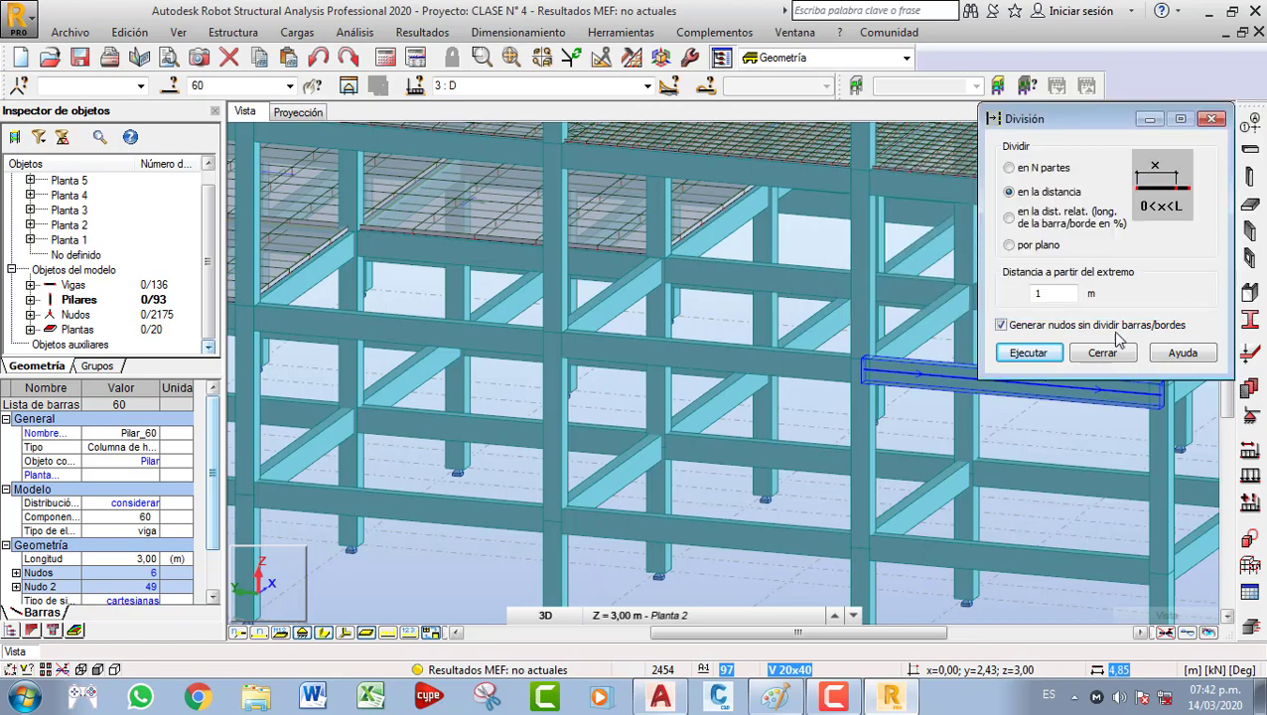
pyautogui.click(1099, 354)
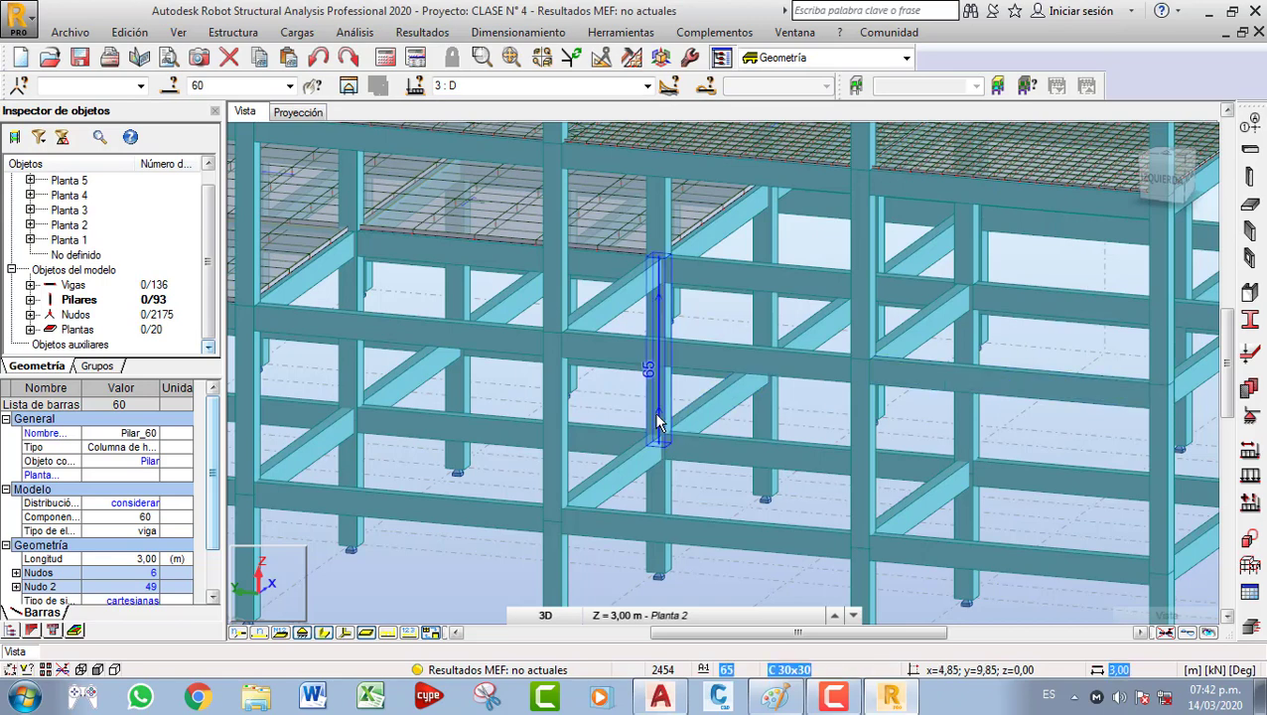
# Repeat the division on the same column at a distance of 1.00 m, close the division settings and clear the selection.
pyautogui.click(556, 397)
pyautogui.click(129, 32)
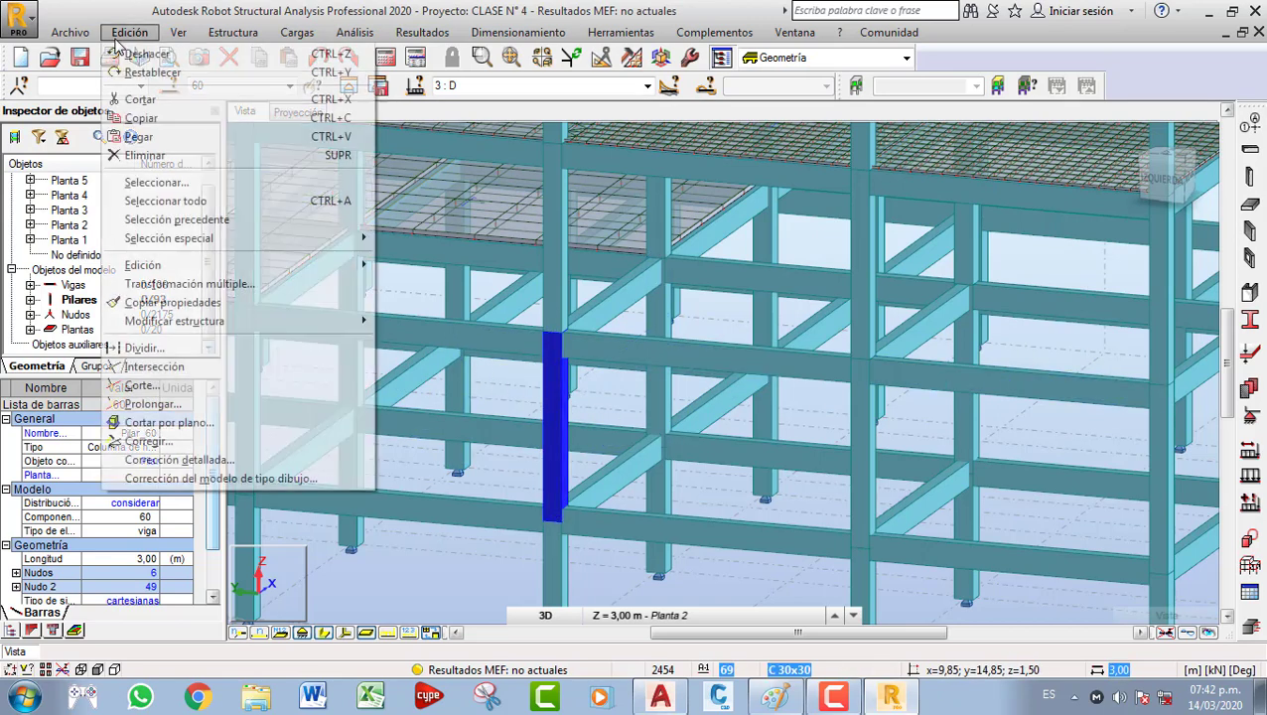
pyautogui.click(144, 349)
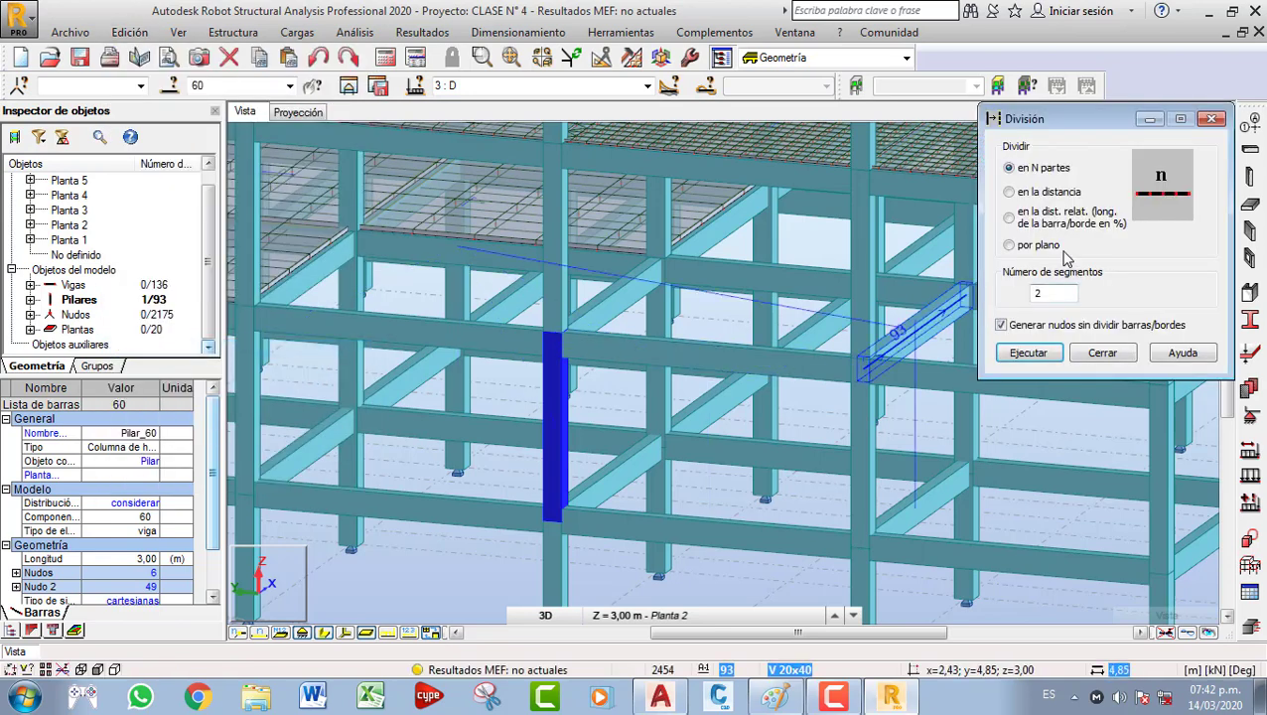
pyautogui.click(1042, 192)
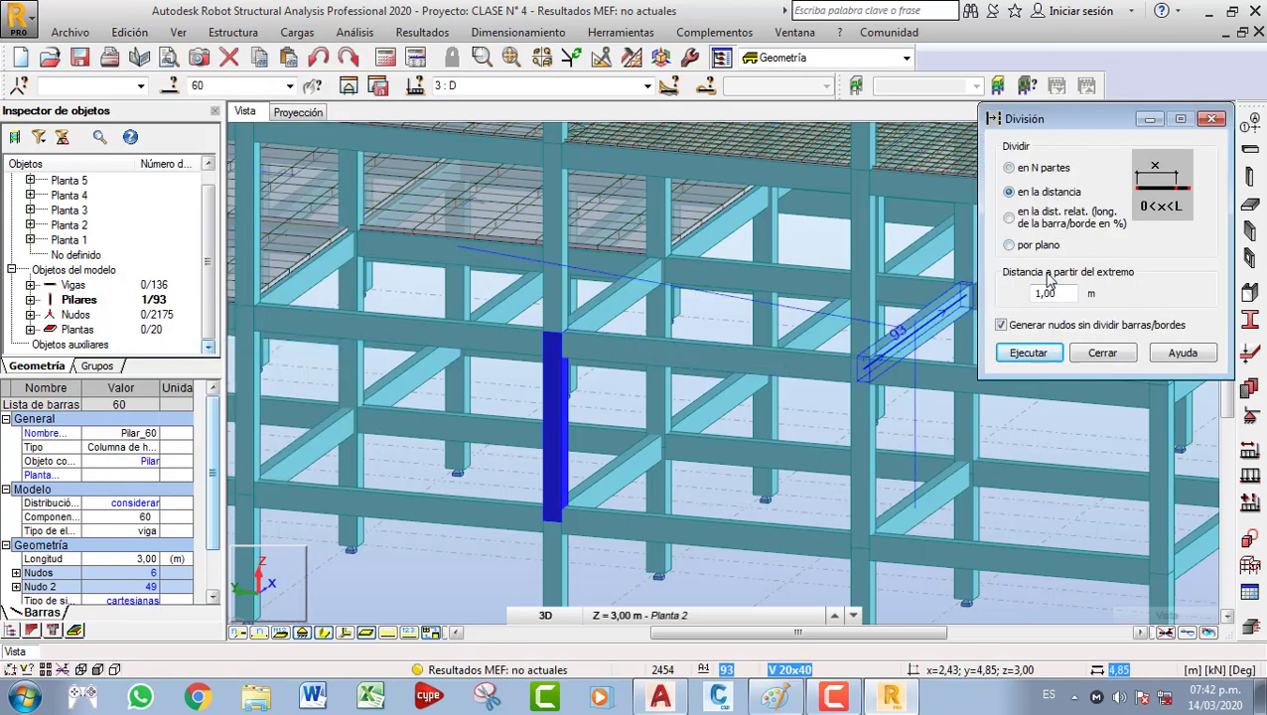
pyautogui.click(1028, 354)
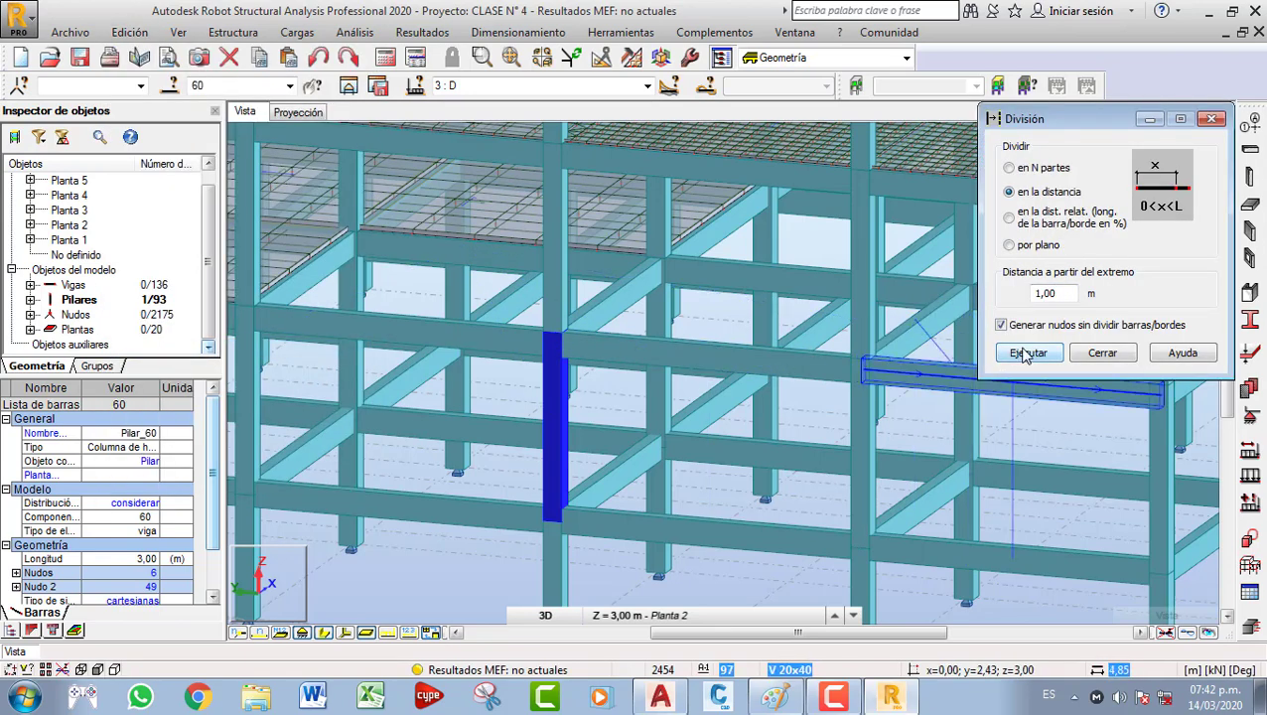
pyautogui.click(553, 377)
pyautogui.scroll(3, 556, 378)
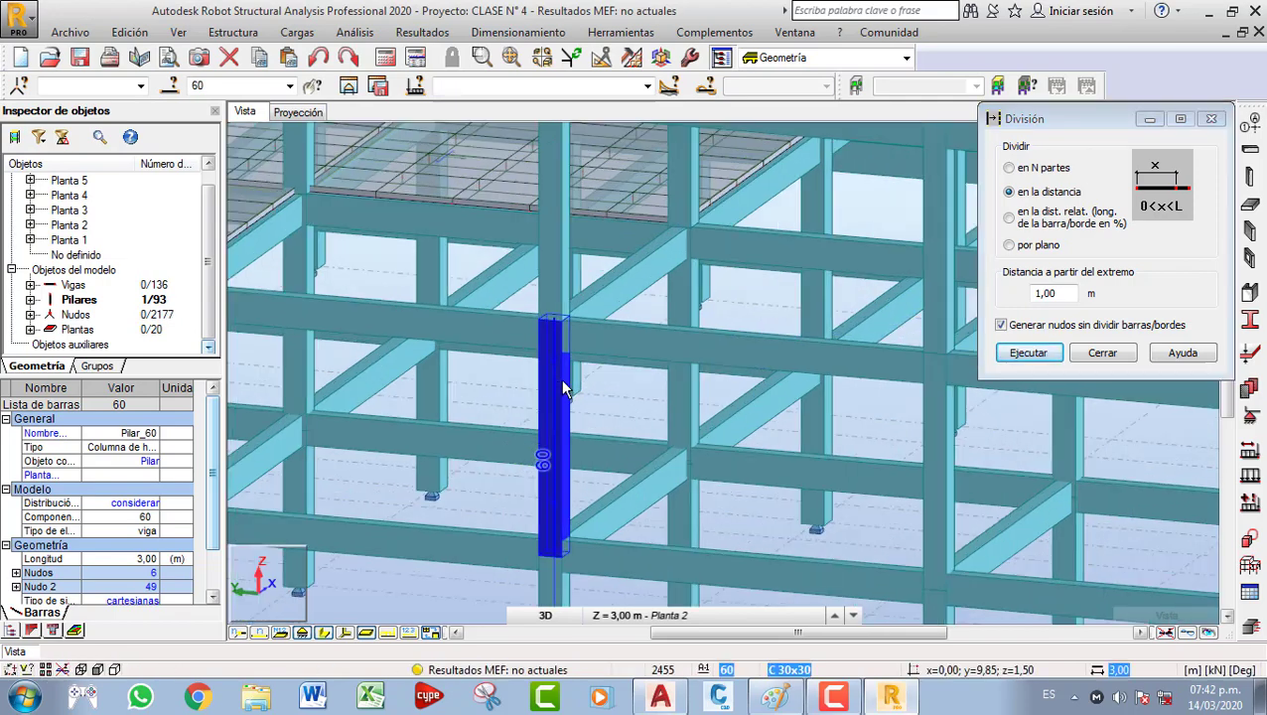
pyautogui.moveTo(578, 382); pyautogui.dragTo(585, 365, button='middle')
pyautogui.scroll(-2, 603, 393)
pyautogui.click(1102, 352)
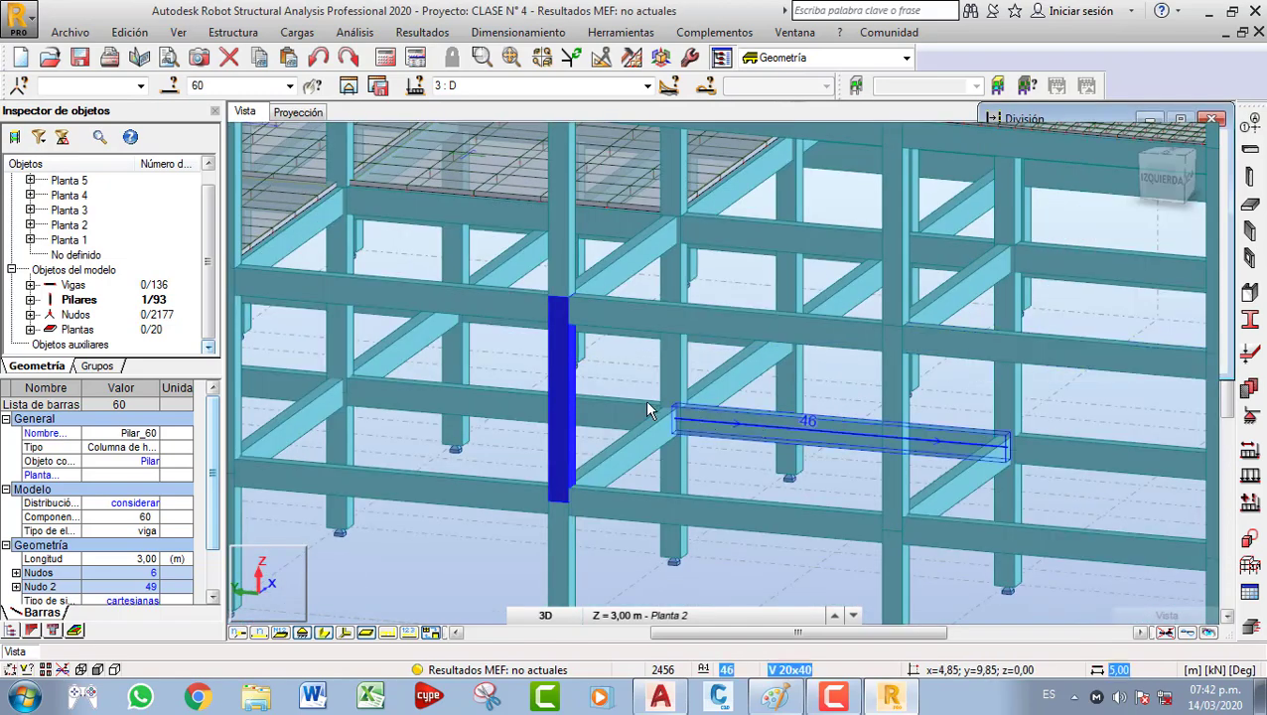
pyautogui.press('Escape')
# Hide the section shapes of the beams and columns and show the node numbers around the divided column.
pyautogui.click(324, 632)
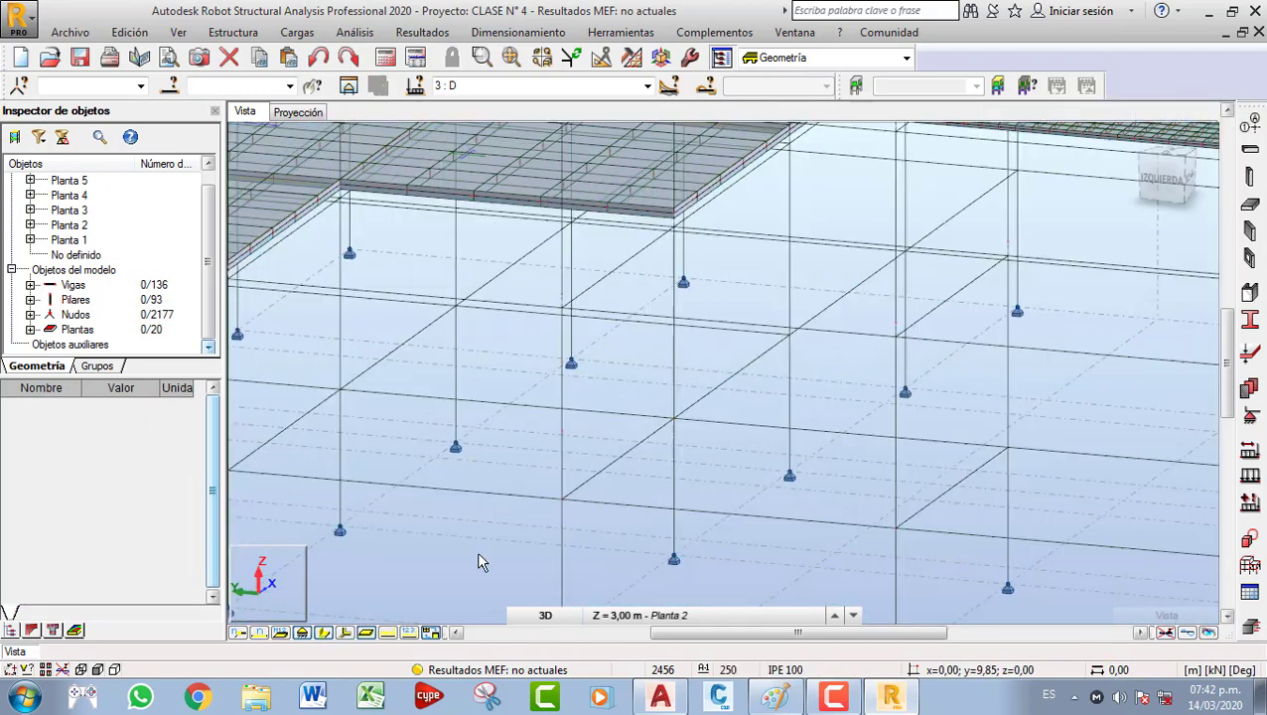
pyautogui.scroll(1, 566, 362)
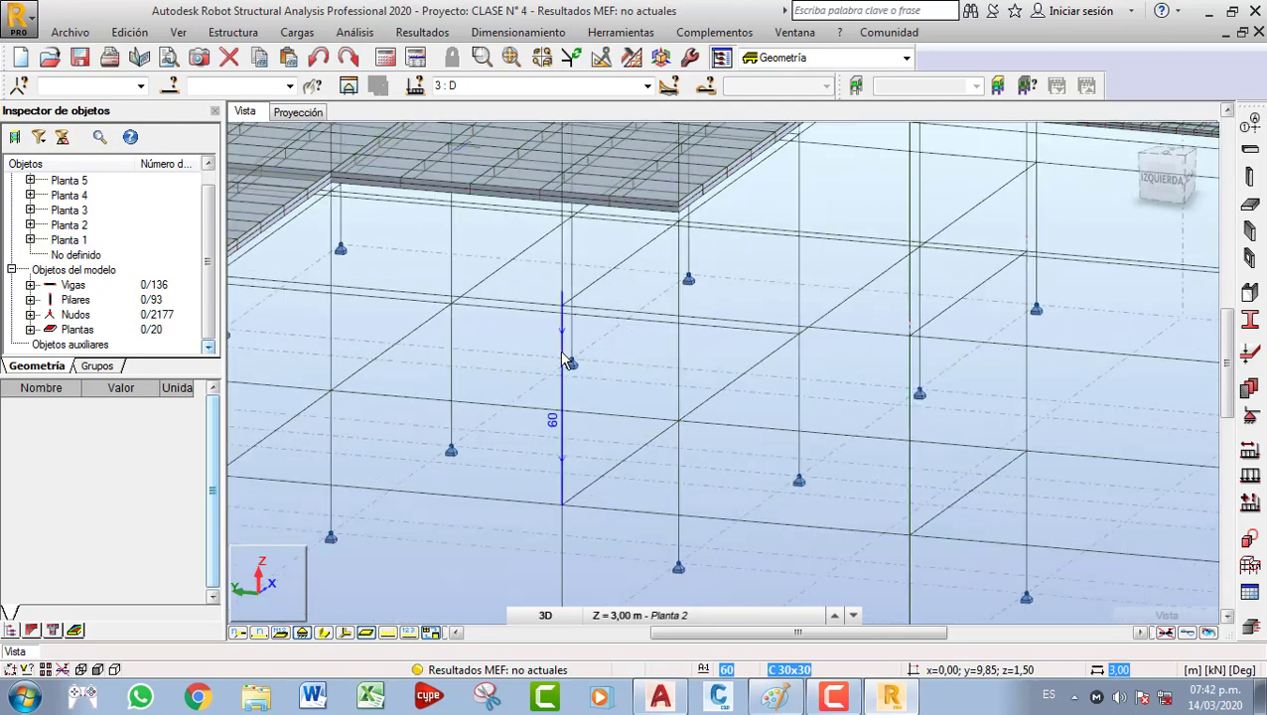
pyautogui.scroll(5, 568, 359)
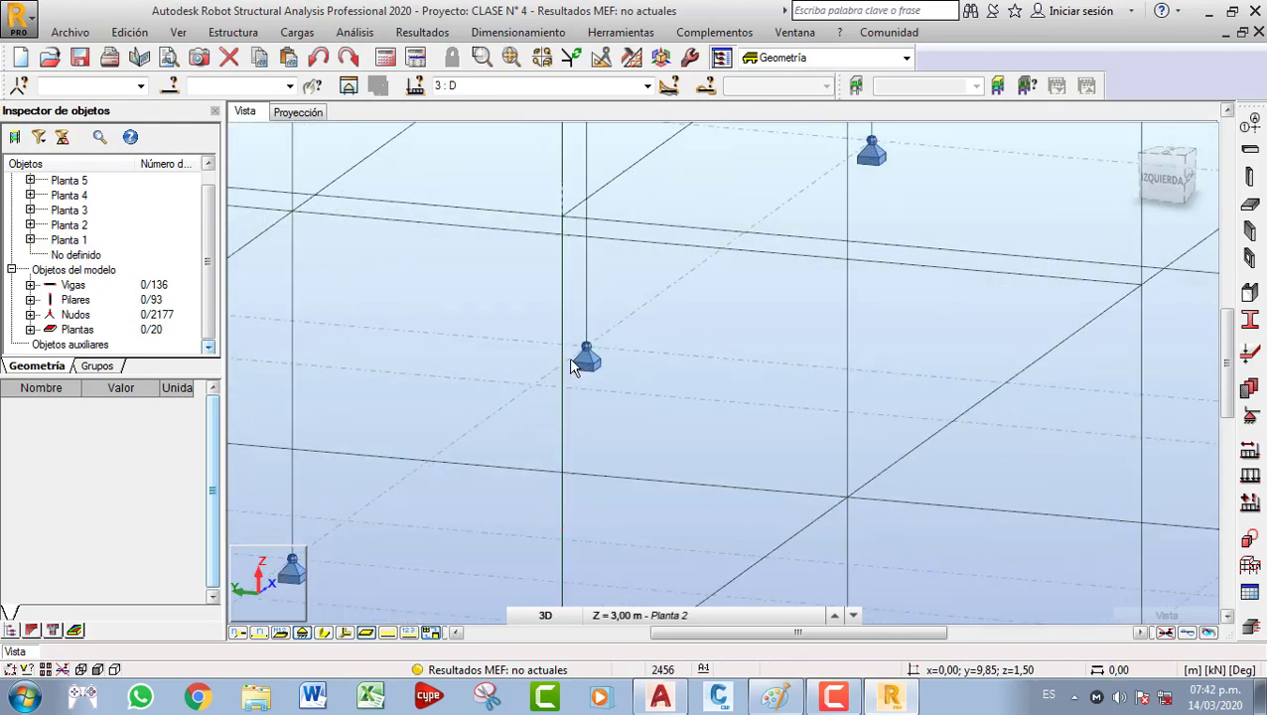
pyautogui.scroll(3, 571, 369)
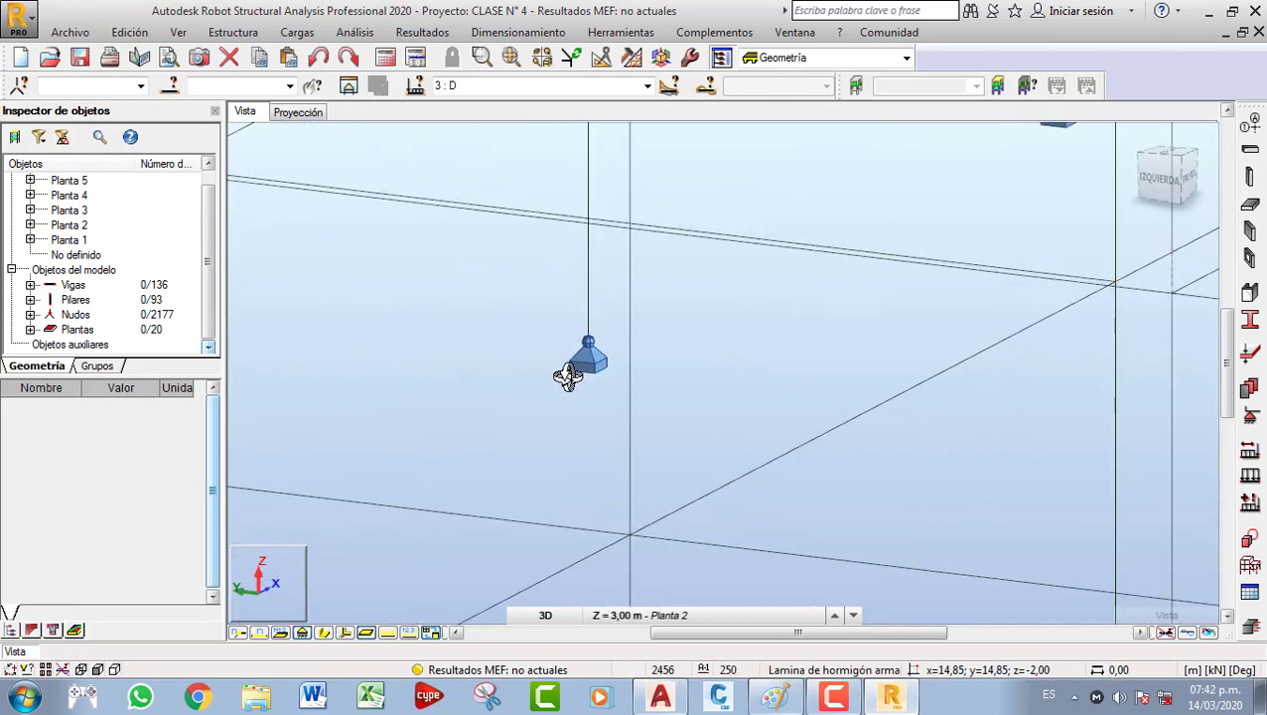
pyautogui.moveTo(575, 376); pyautogui.dragTo(700, 376, button='middle')
pyautogui.moveTo(526, 370); pyautogui.dragTo(621, 370, button='middle')
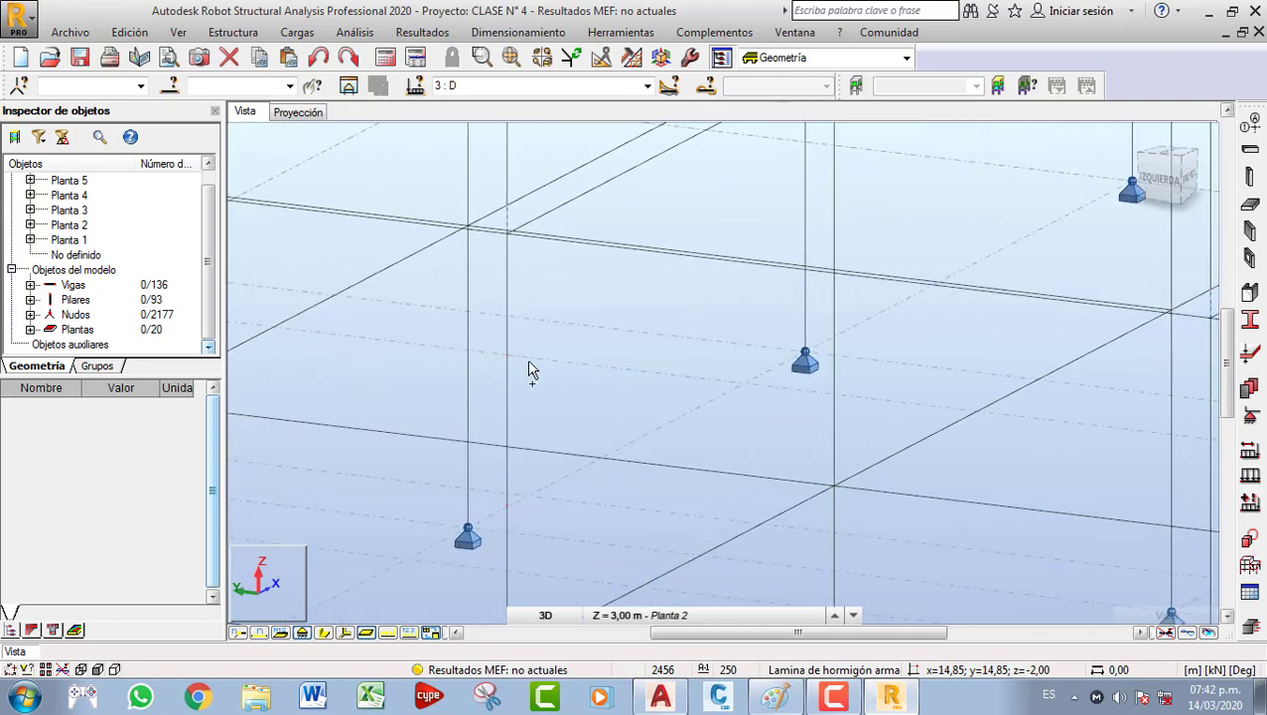
pyautogui.keyDown('shift'); pyautogui.moveTo(529, 369); pyautogui.dragTo(546, 381, button='middle'); pyautogui.keyUp('shift')
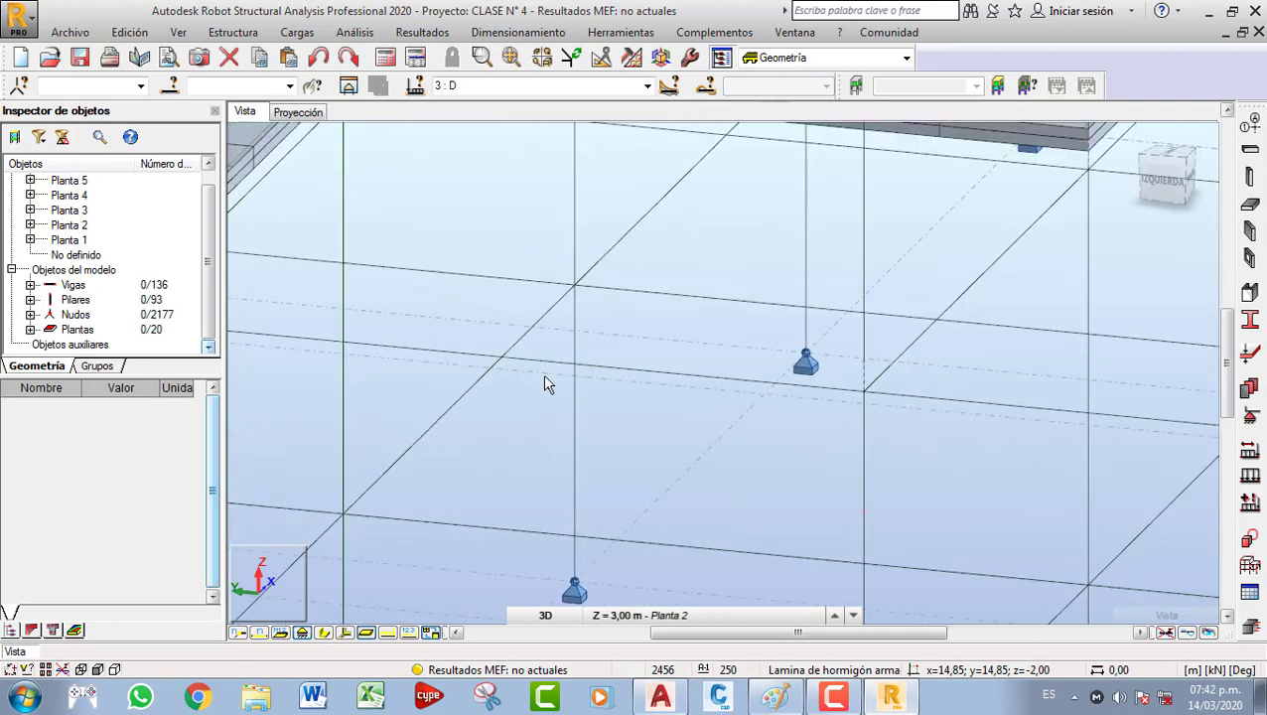
pyautogui.click(240, 633)
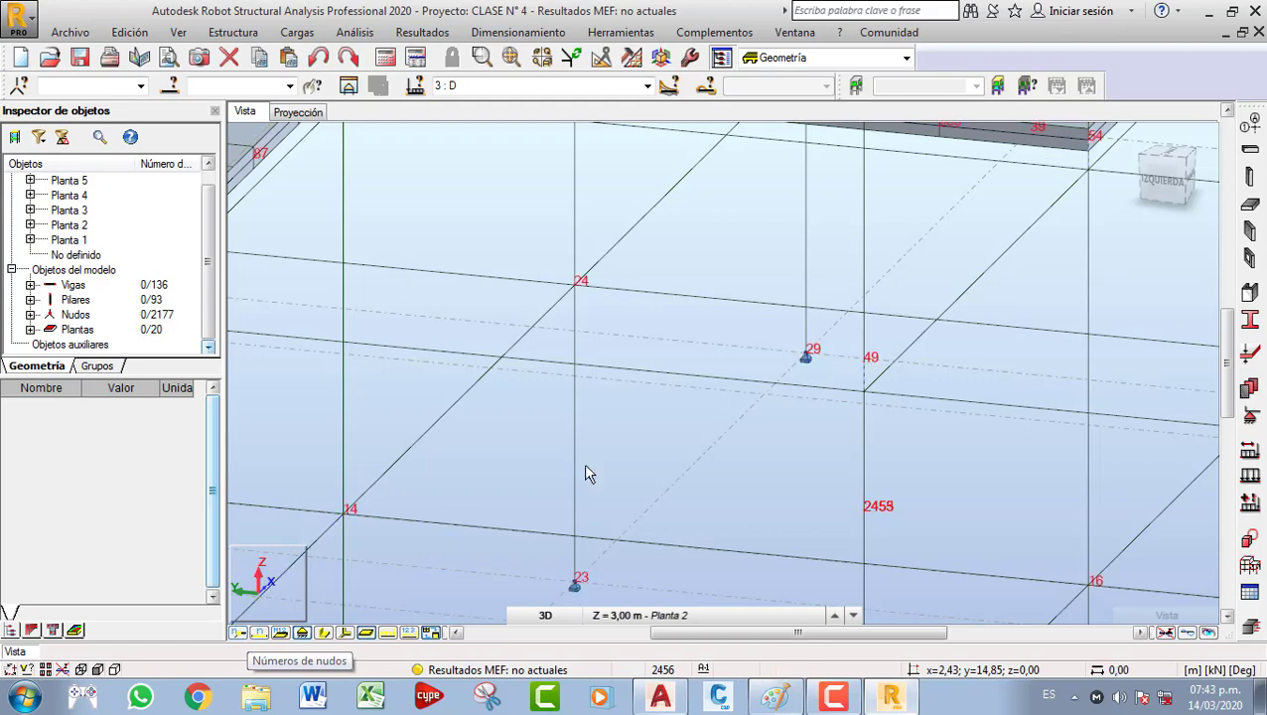
# Examine the node numbers along the divided column on axis 4 between Planta 1 and Planta 2.
pyautogui.scroll(-3, 616, 461)
pyautogui.scroll(-2, 715, 445)
pyautogui.moveTo(701, 442)
pyautogui.mouseDown(button='middle')
pyautogui.moveTo(672, 424)
pyautogui.moveTo(721, 434)
pyautogui.moveTo(709, 433)
pyautogui.mouseUp(button='middle')
pyautogui.scroll(1, 748, 421)
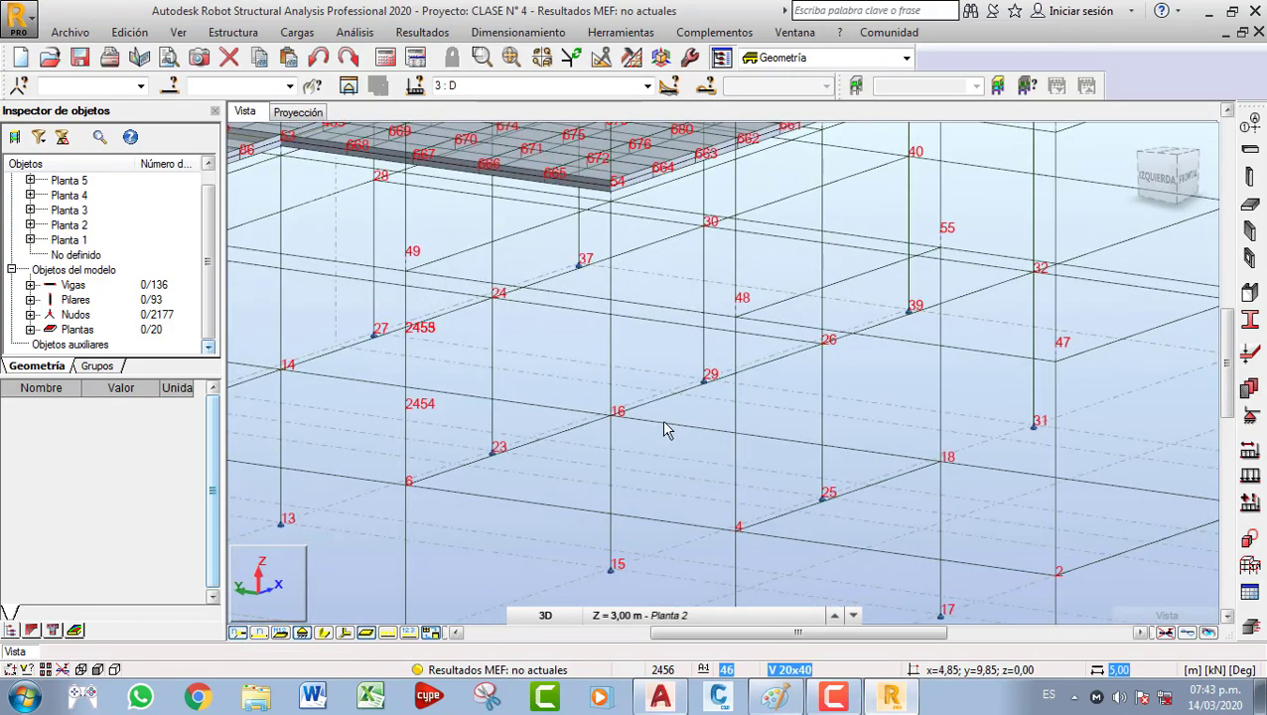
pyautogui.moveTo(565, 397); pyautogui.dragTo(585, 401, button='middle')
pyautogui.scroll(1, 480, 359)
pyautogui.moveTo(484, 362); pyautogui.dragTo(556, 359, button='middle')
pyautogui.moveTo(563, 429)
pyautogui.keyDown('shift'); pyautogui.mouseDown(button='middle')
pyautogui.moveTo(598, 430)
pyautogui.moveTo(578, 430)
pyautogui.mouseUp(button='middle'); pyautogui.keyUp('shift')
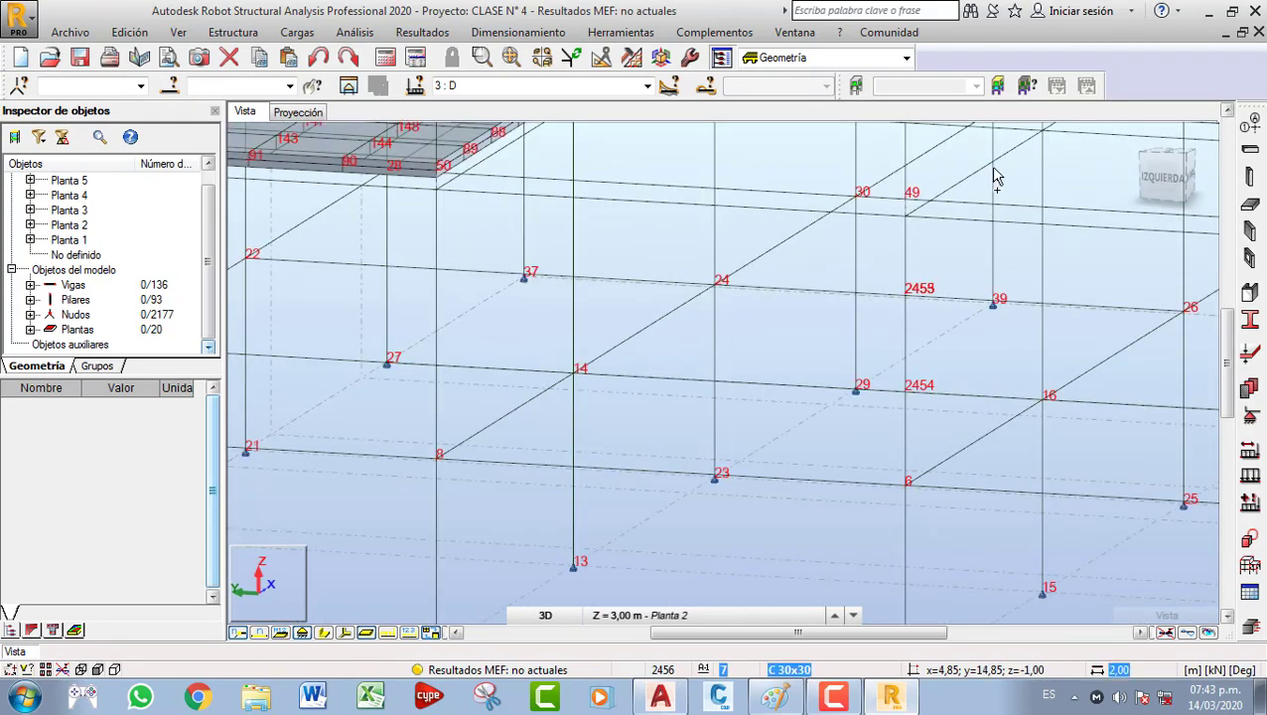
# Turn on the storey display and make Planta 2 the current storey to inspect the division nodes on the axis 4 column.
pyautogui.click(856, 86)
pyautogui.scroll(-3, 708, 394)
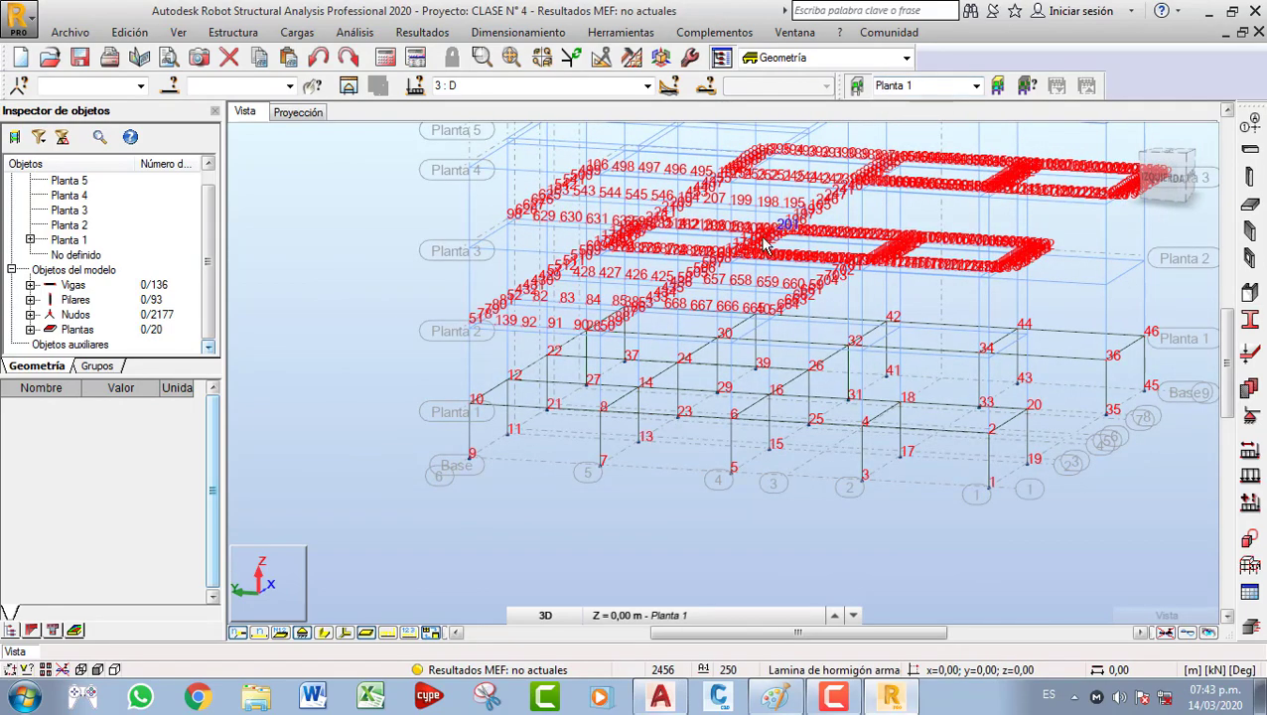
pyautogui.scroll(1, 713, 283)
pyautogui.scroll(2, 636, 418)
pyautogui.scroll(1, 673, 425)
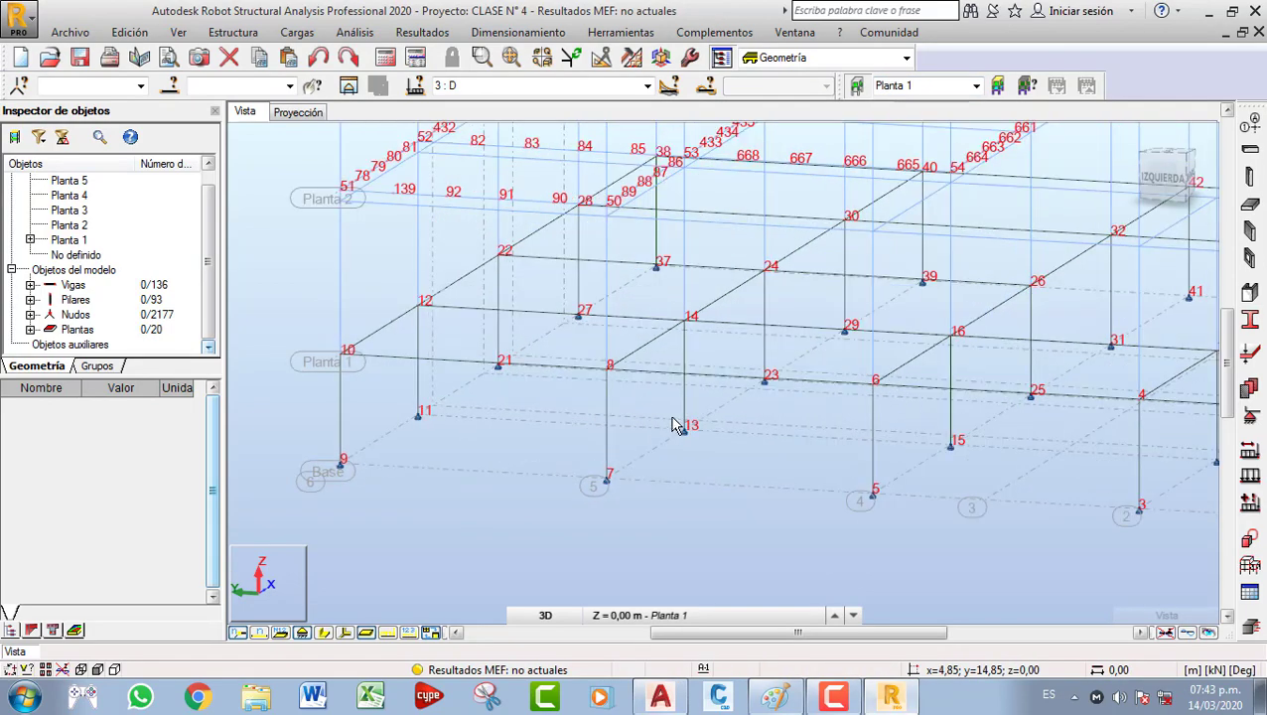
pyautogui.scroll(3, 783, 427)
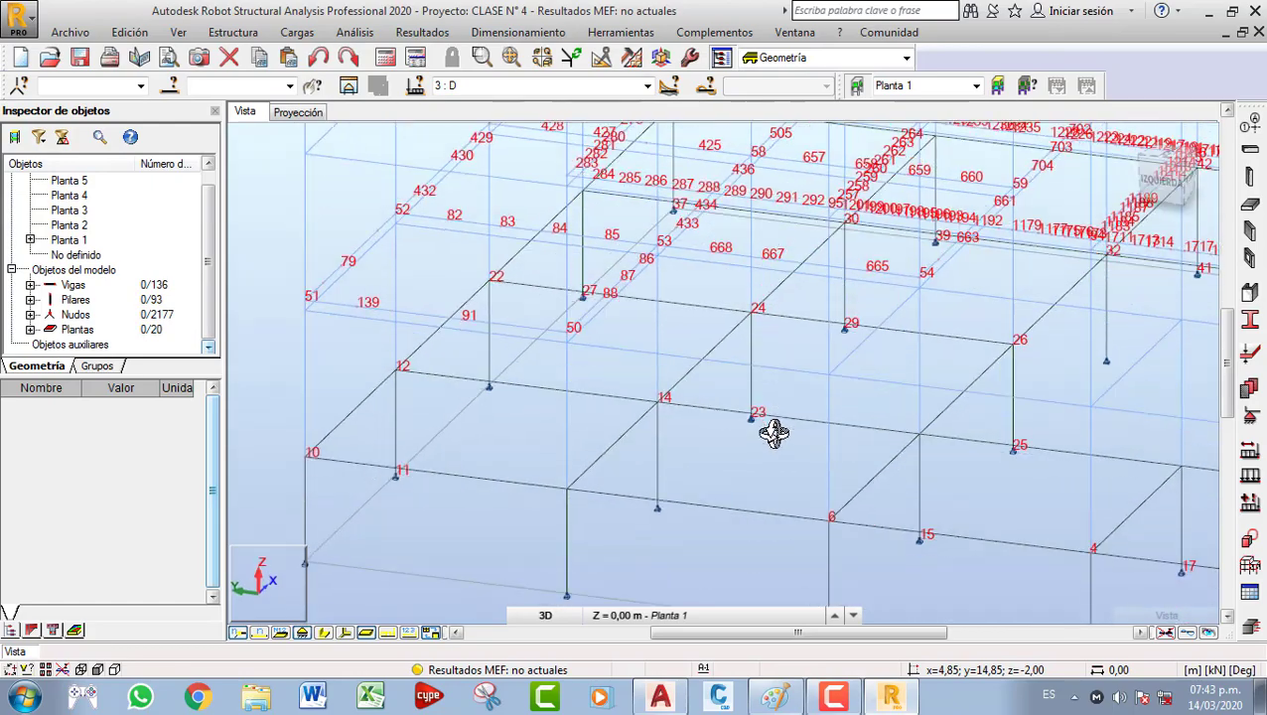
pyautogui.scroll(-2, 778, 440)
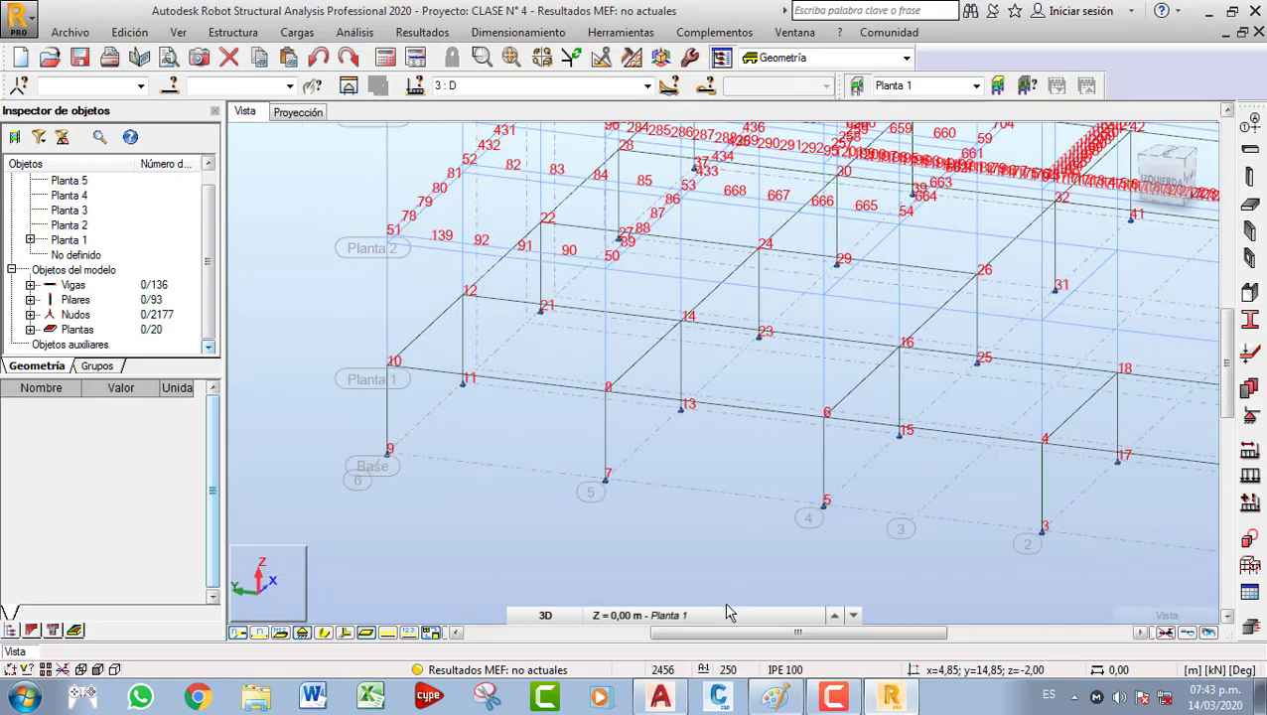
pyautogui.click(726, 613)
pyautogui.click(709, 558)
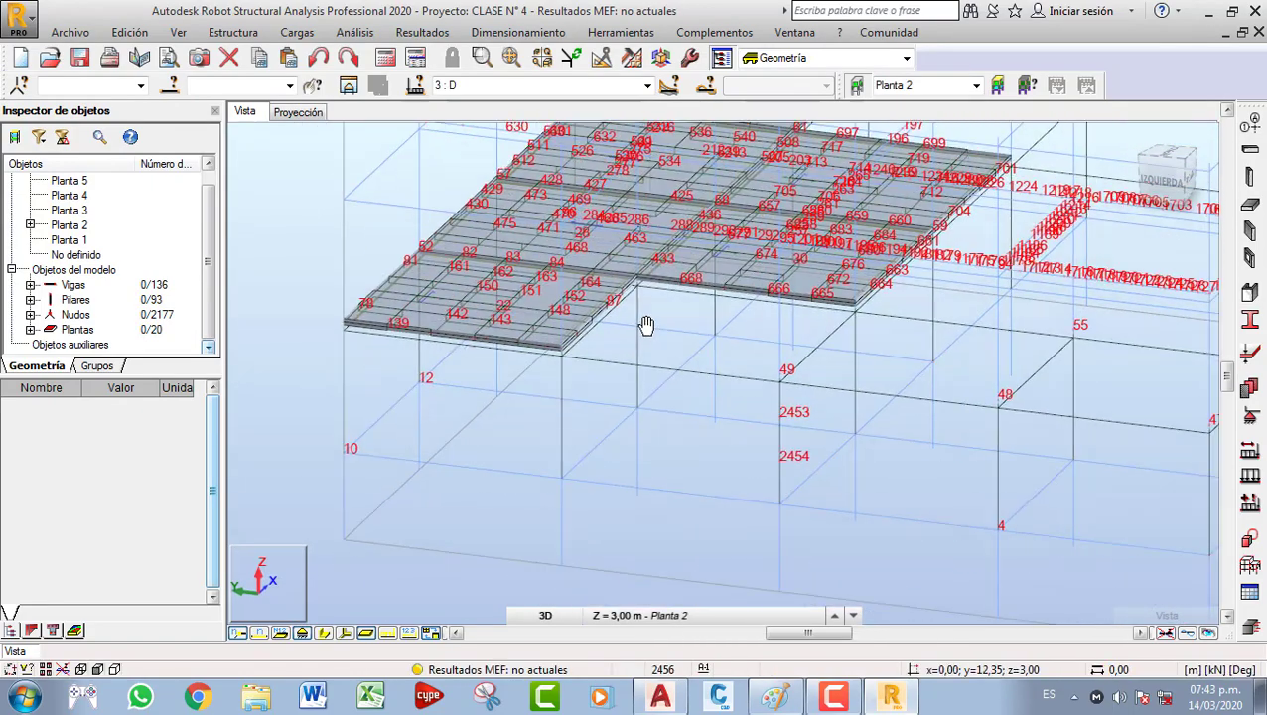
pyautogui.scroll(2, 765, 367)
pyautogui.scroll(2, 765, 367)
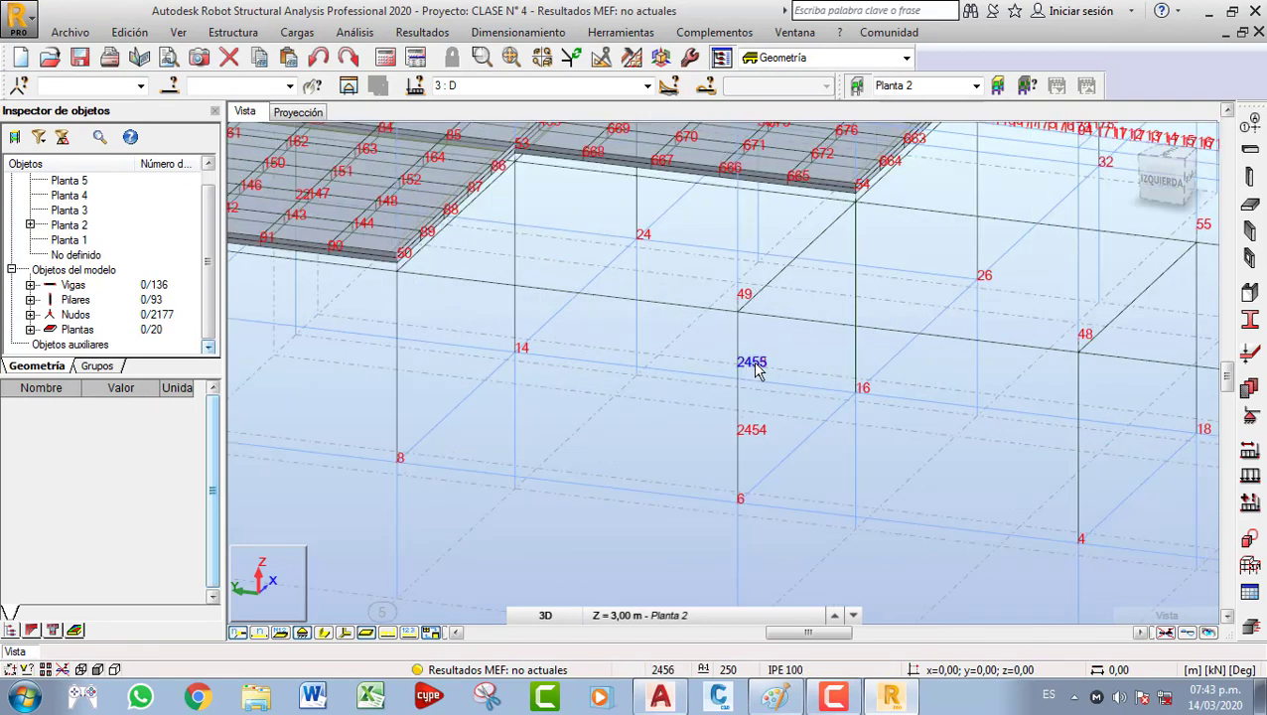
pyautogui.scroll(3, 755, 367)
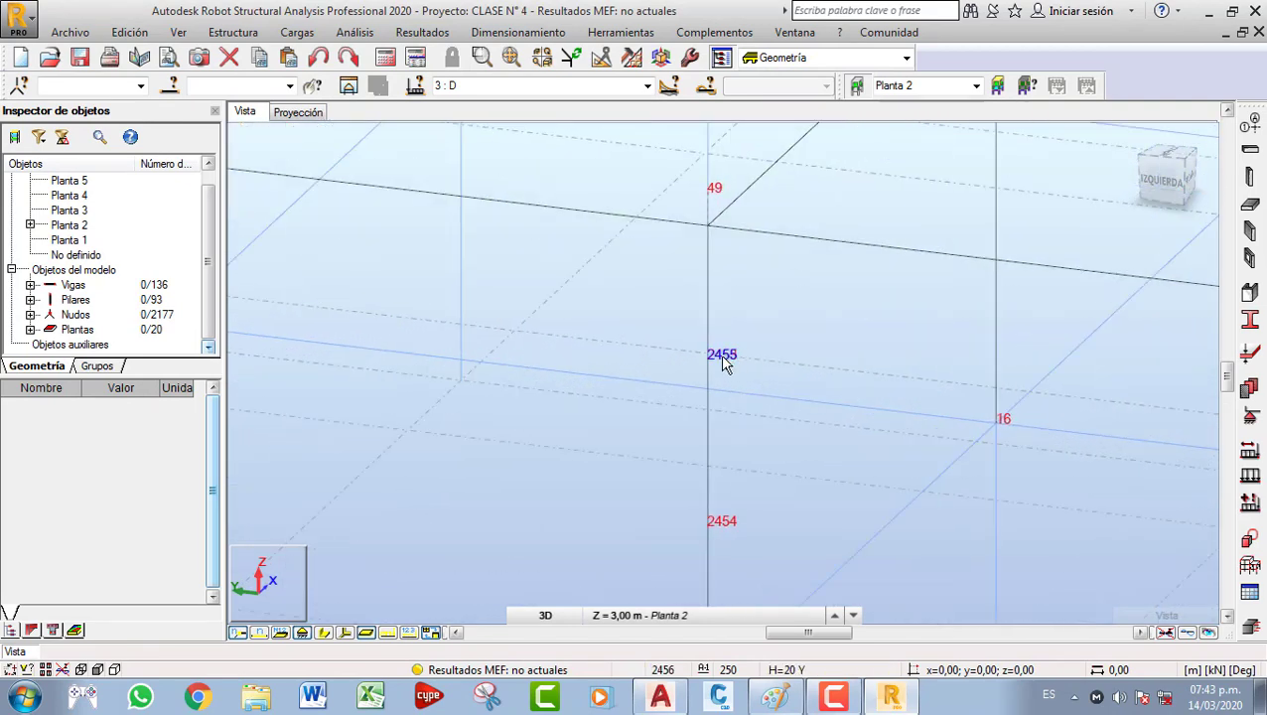
pyautogui.scroll(-1, 724, 363)
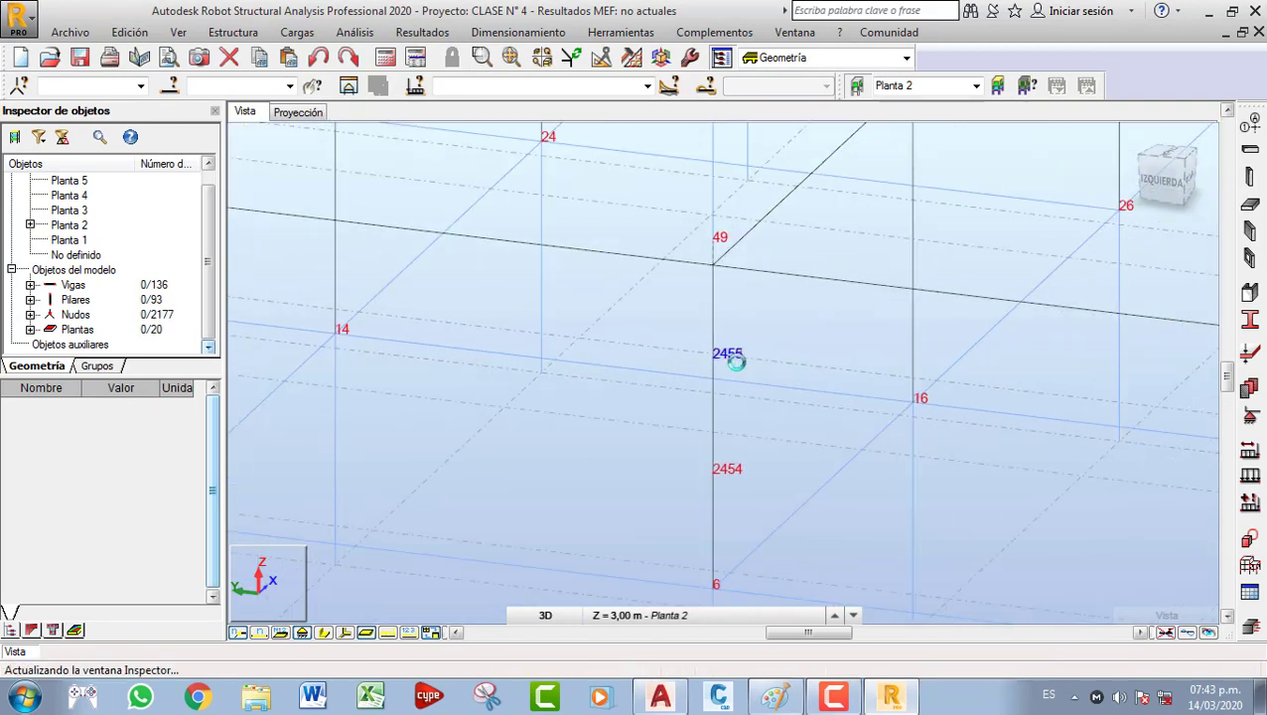
# Undo the divisions made on the front column on axis 4.
pyautogui.click(734, 364)
pyautogui.hotkey('ctrl', 'z')
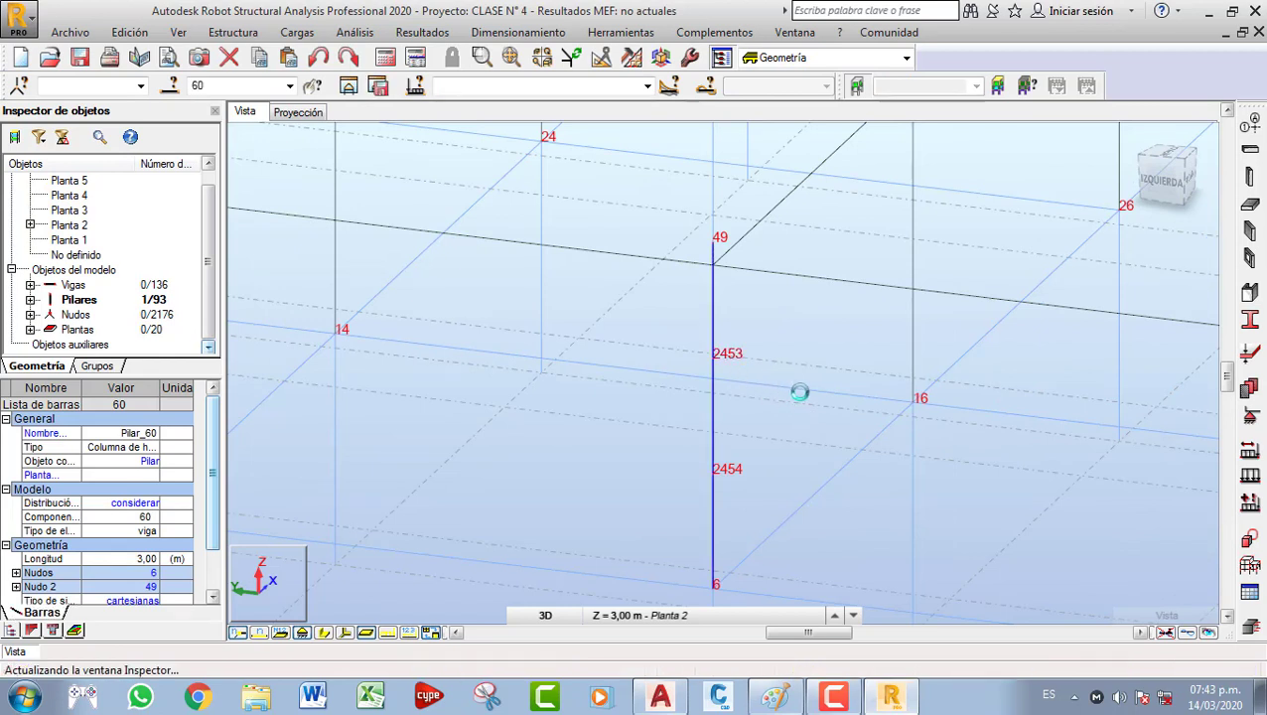
pyautogui.hotkey('ctrl', 'z')
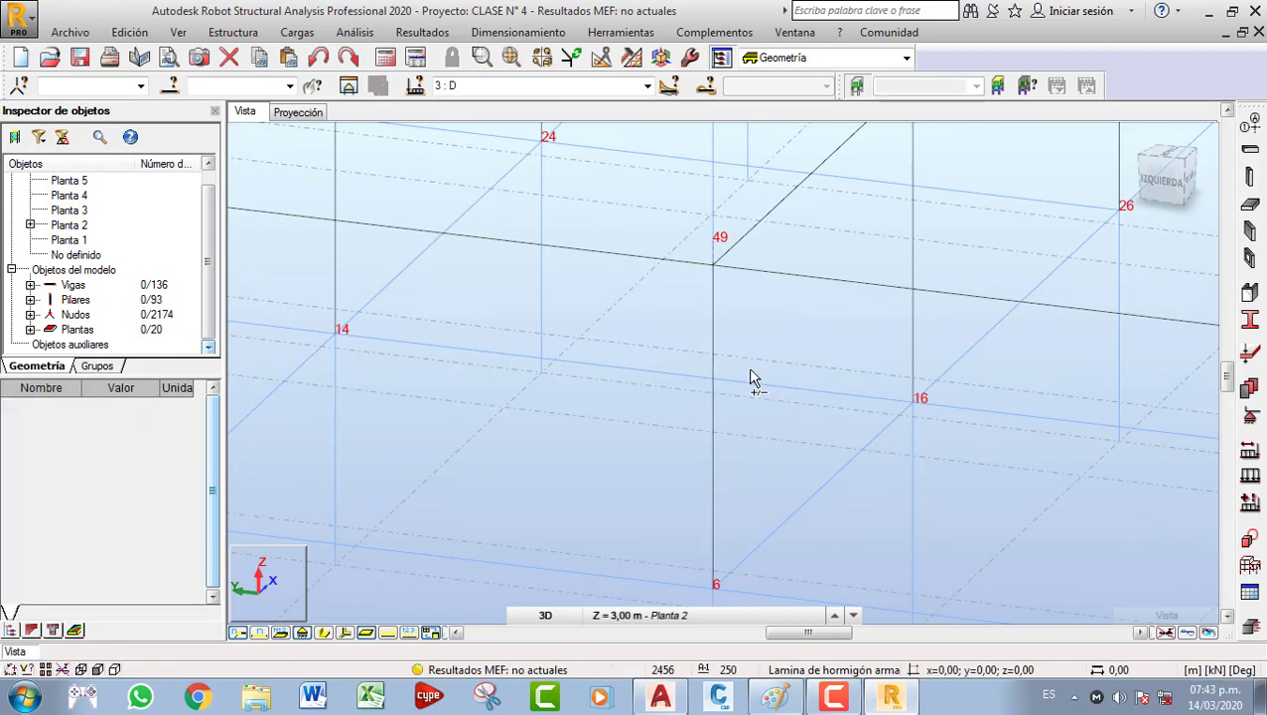
# Try dividing the front column on axis 4 at a distance of 1.00 m from its end, and undo the division.
pyautogui.click(714, 335)
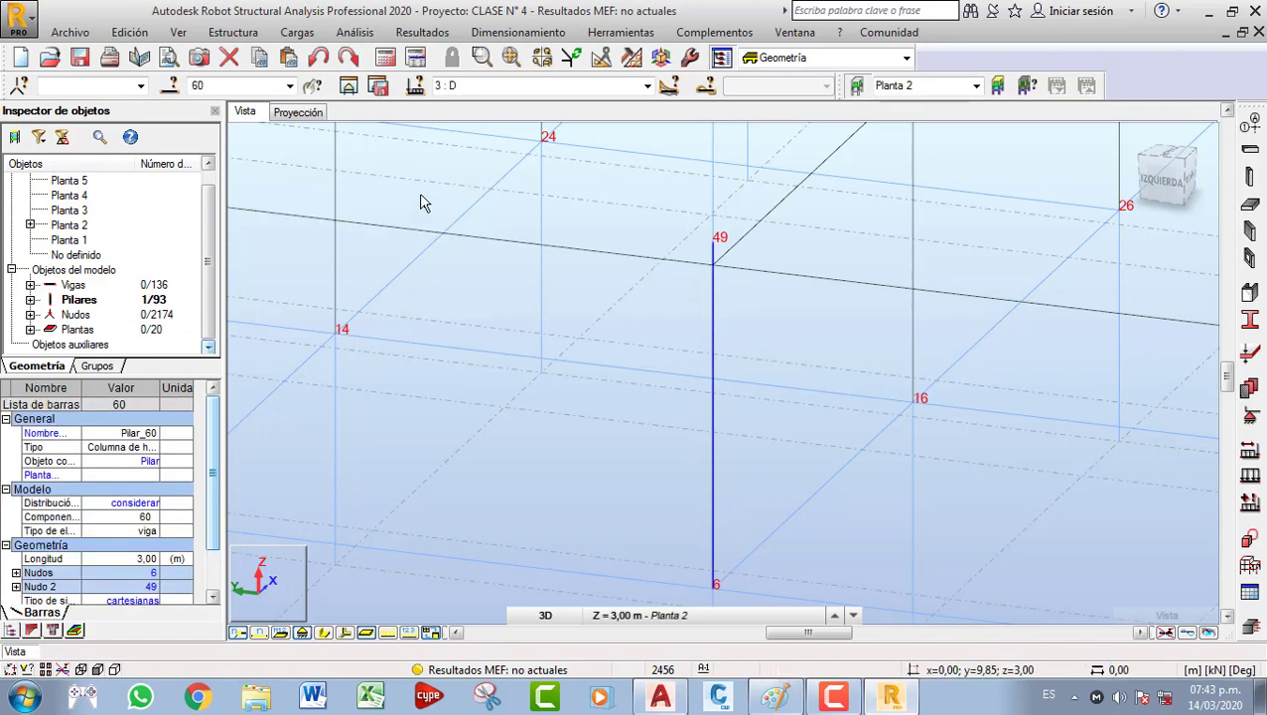
pyautogui.click(131, 35)
pyautogui.click(144, 347)
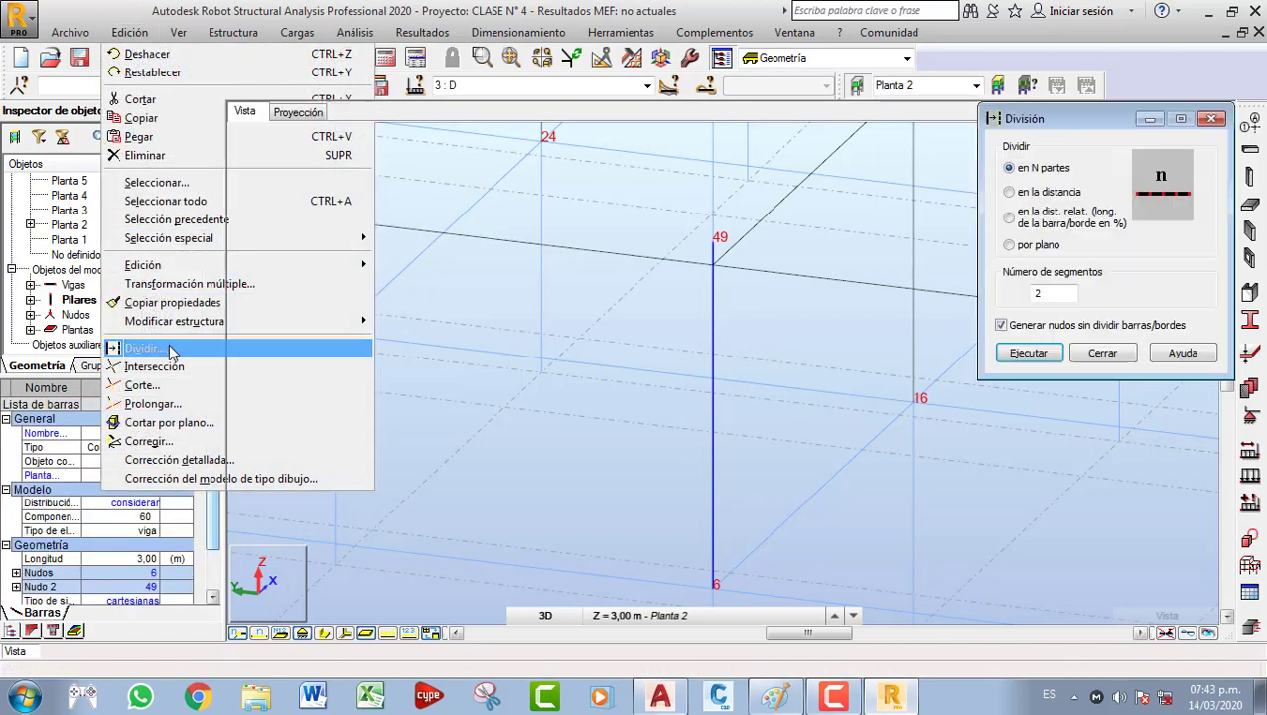
pyautogui.click(1010, 192)
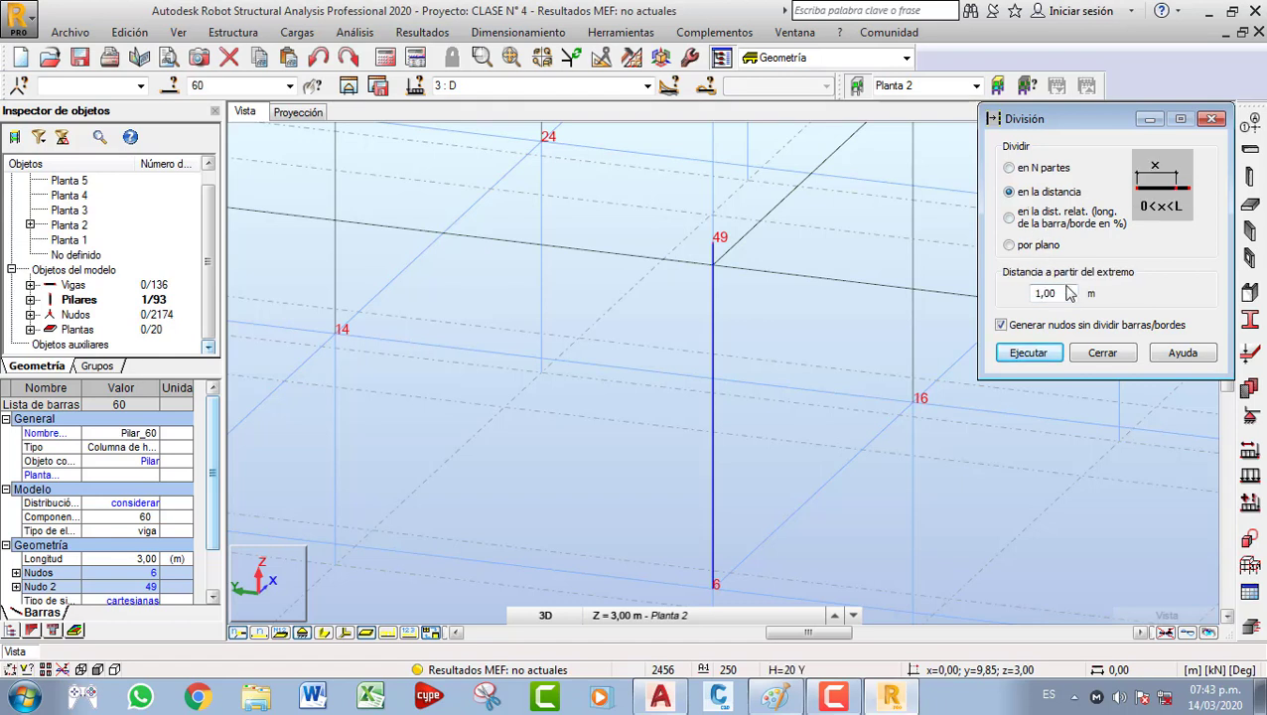
pyautogui.click(1027, 355)
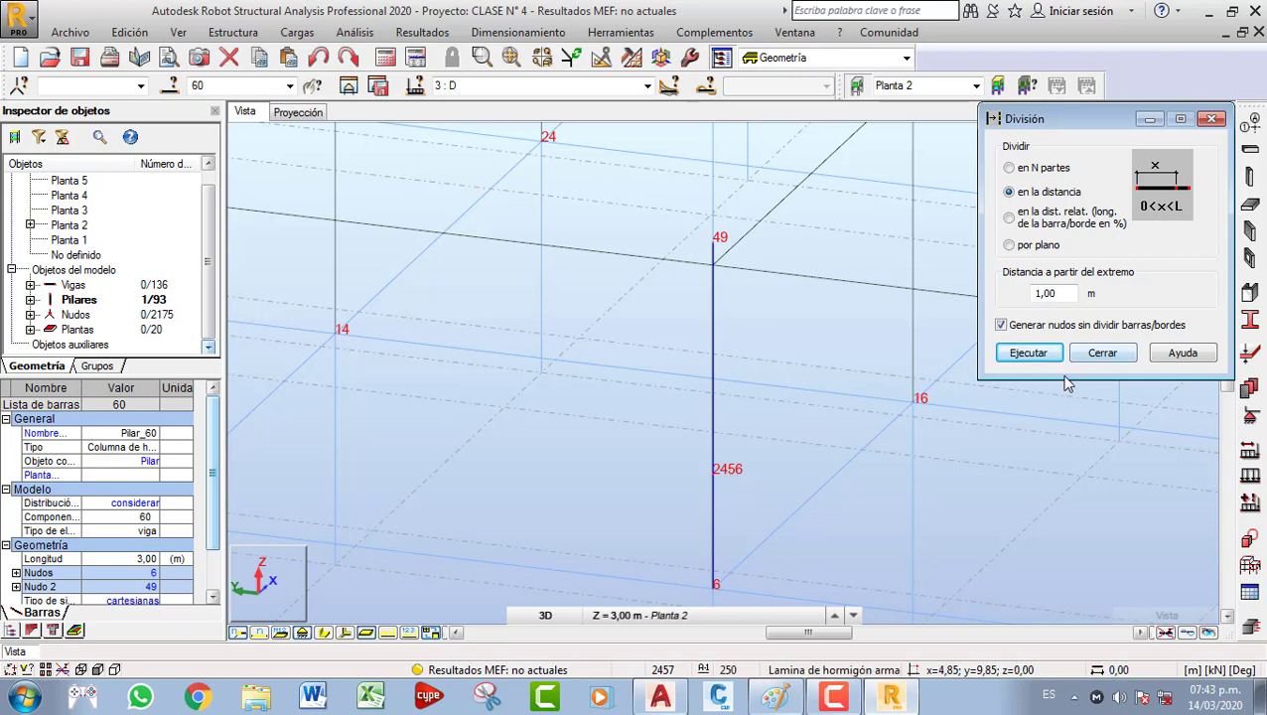
pyautogui.click(1102, 353)
pyautogui.hotkey('ctrl', 'z')
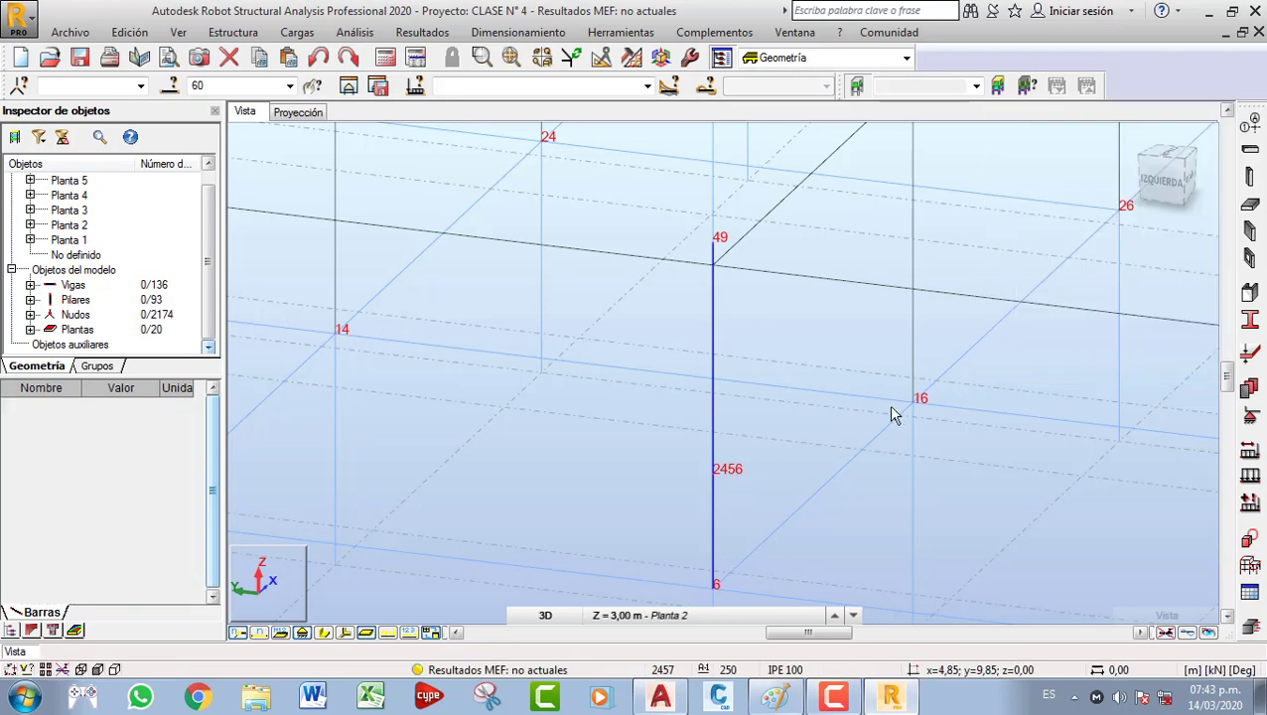
# Show the section shapes and divide the front column on axis 4 at 1.00 m from its upper end.
pyautogui.click(327, 636)
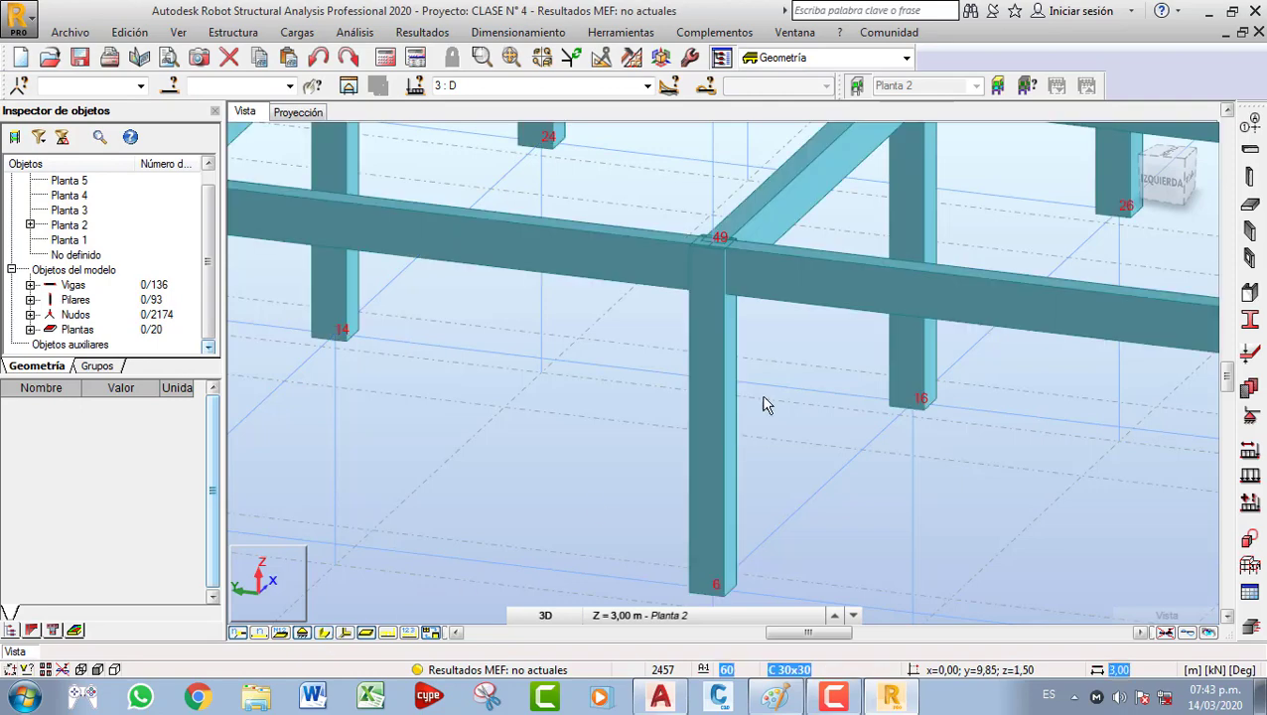
pyautogui.click(719, 343)
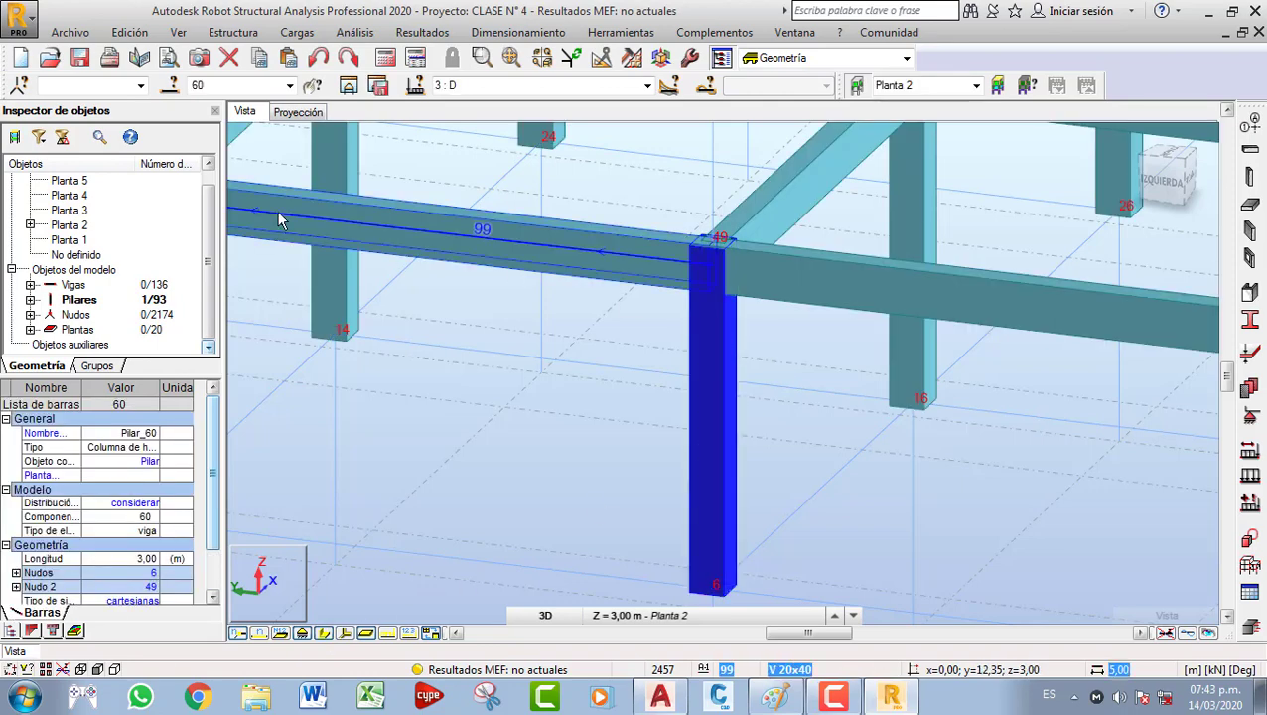
pyautogui.click(129, 31)
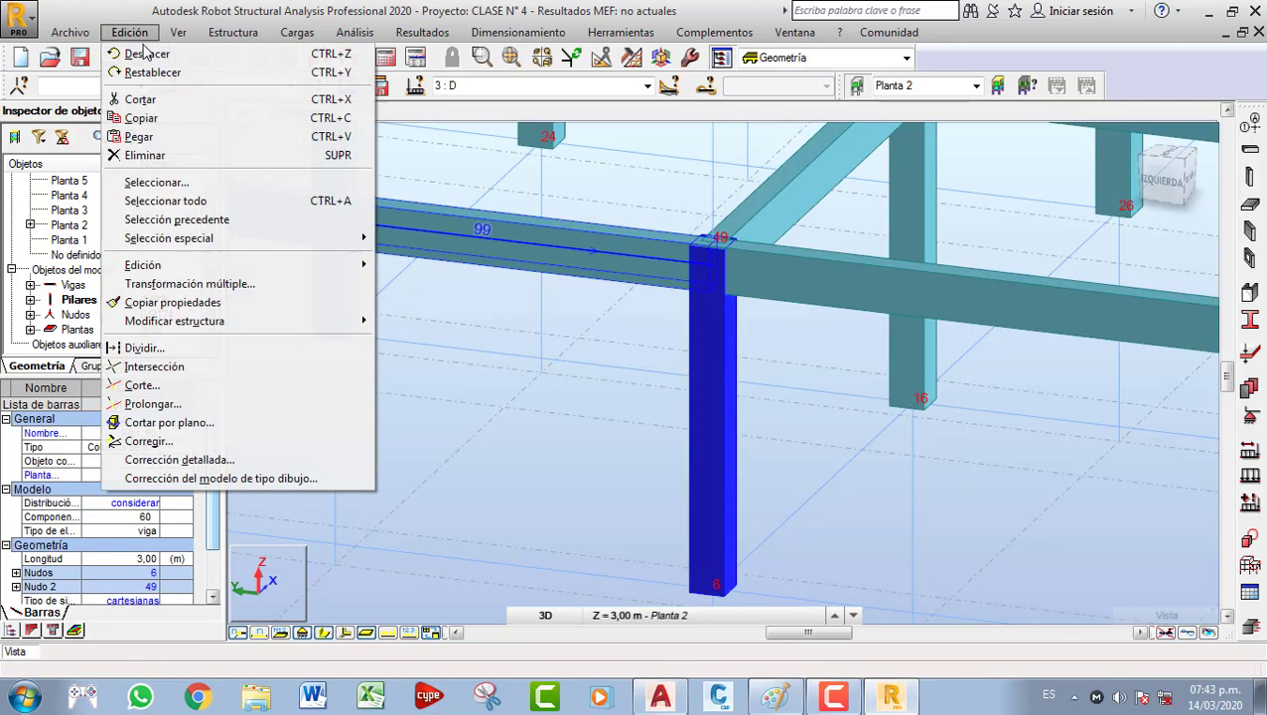
pyautogui.click(129, 351)
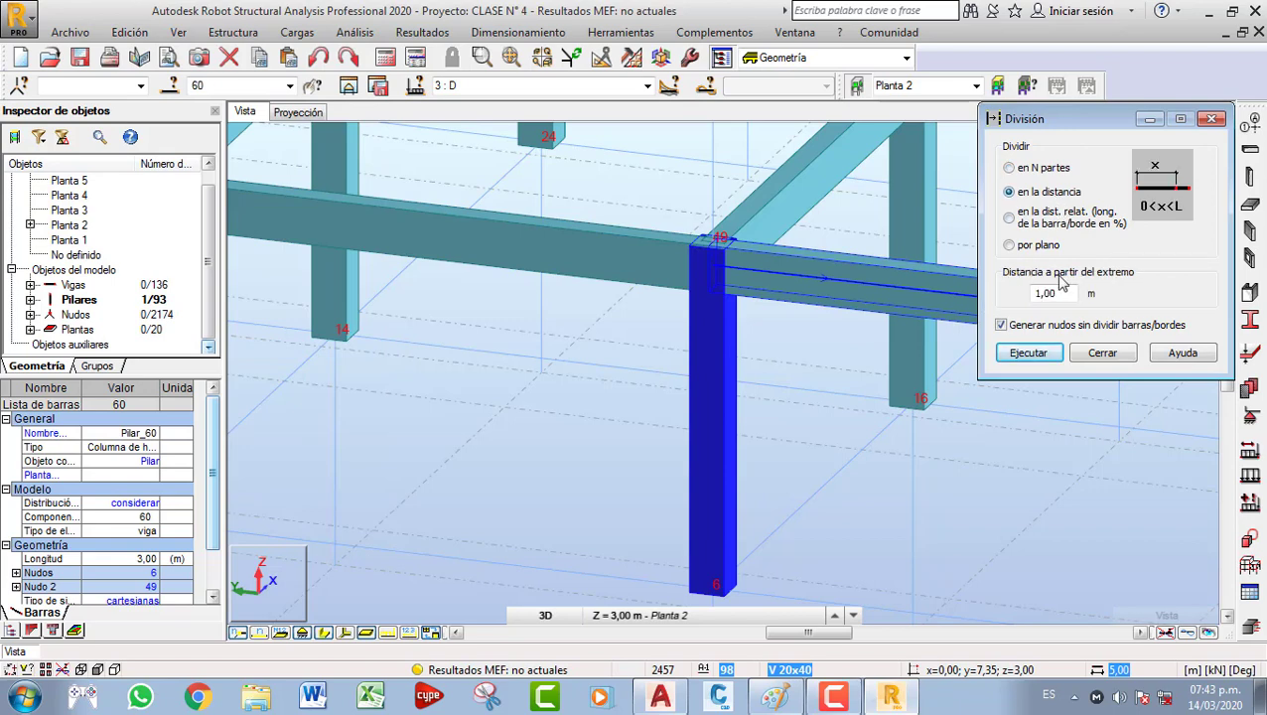
pyautogui.click(711, 328)
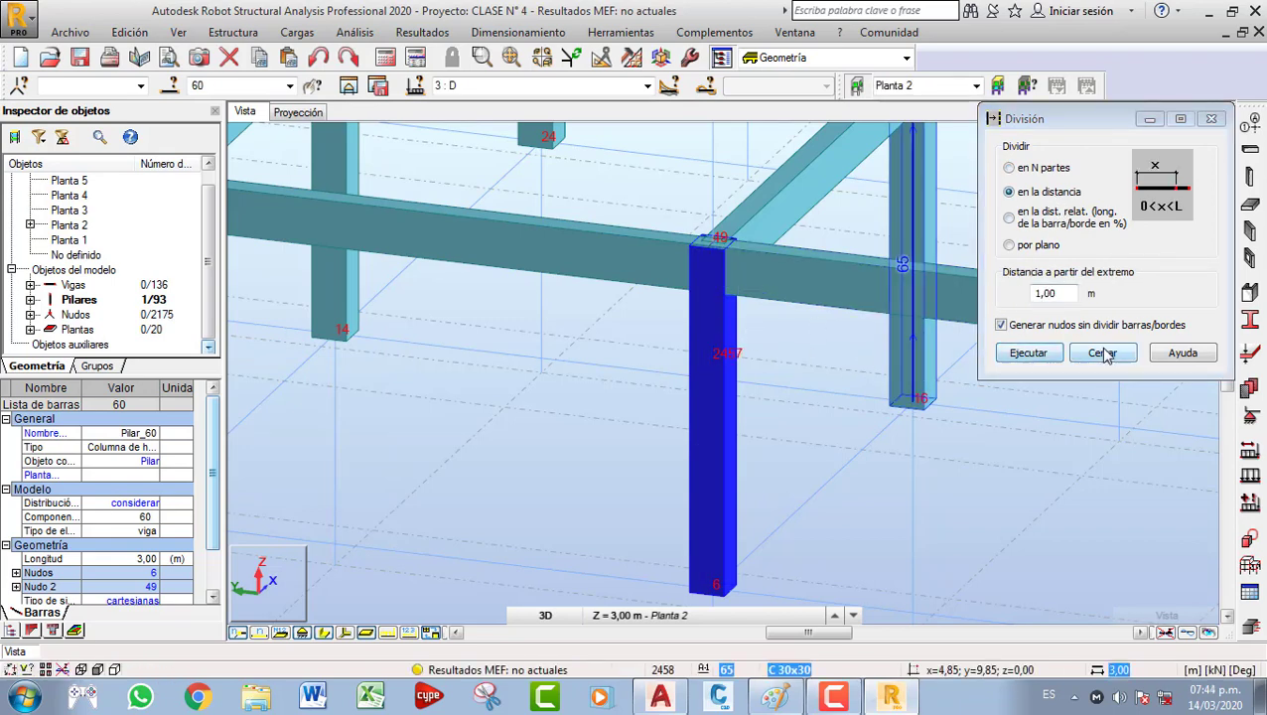
# Divide the second column on axis 4, just behind the front one, at 1.00 m from its upper end.
pyautogui.scroll(-1, 933, 390)
pyautogui.moveTo(933, 388); pyautogui.dragTo(802, 452, button='middle')
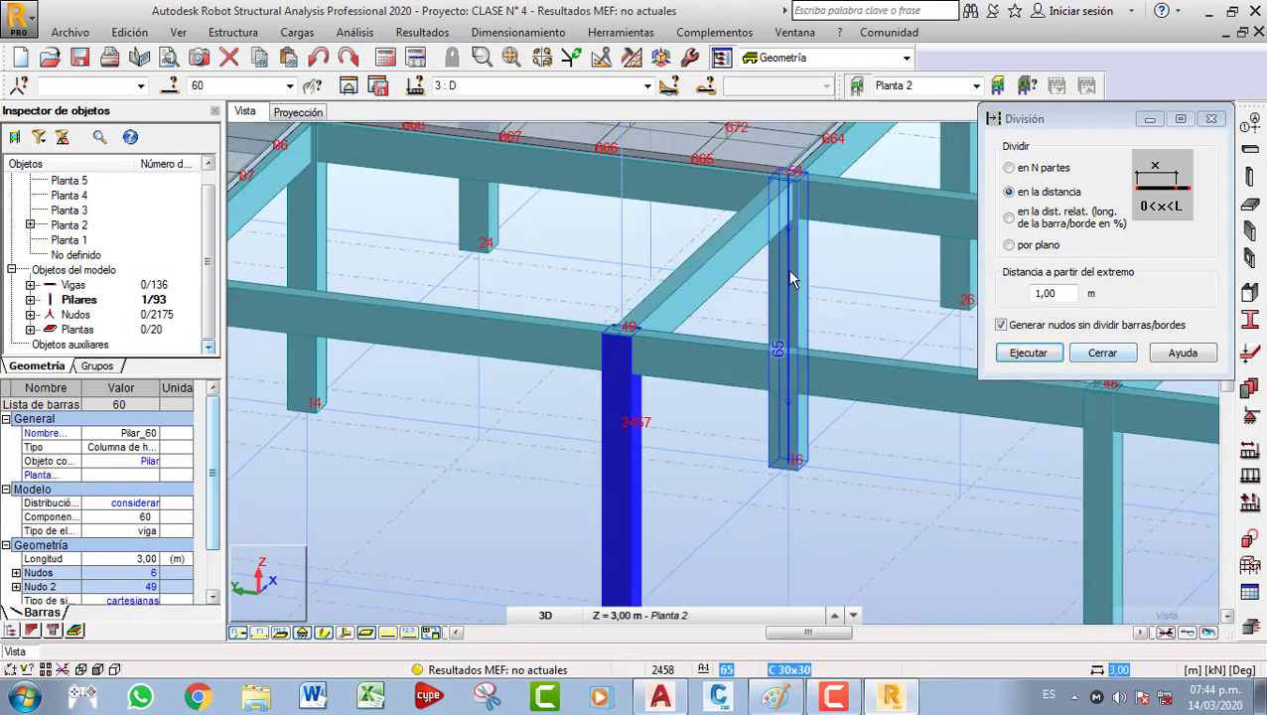
pyautogui.click(798, 241)
pyautogui.scroll(-1, 862, 354)
pyautogui.moveTo(863, 355); pyautogui.dragTo(509, 302, button='middle')
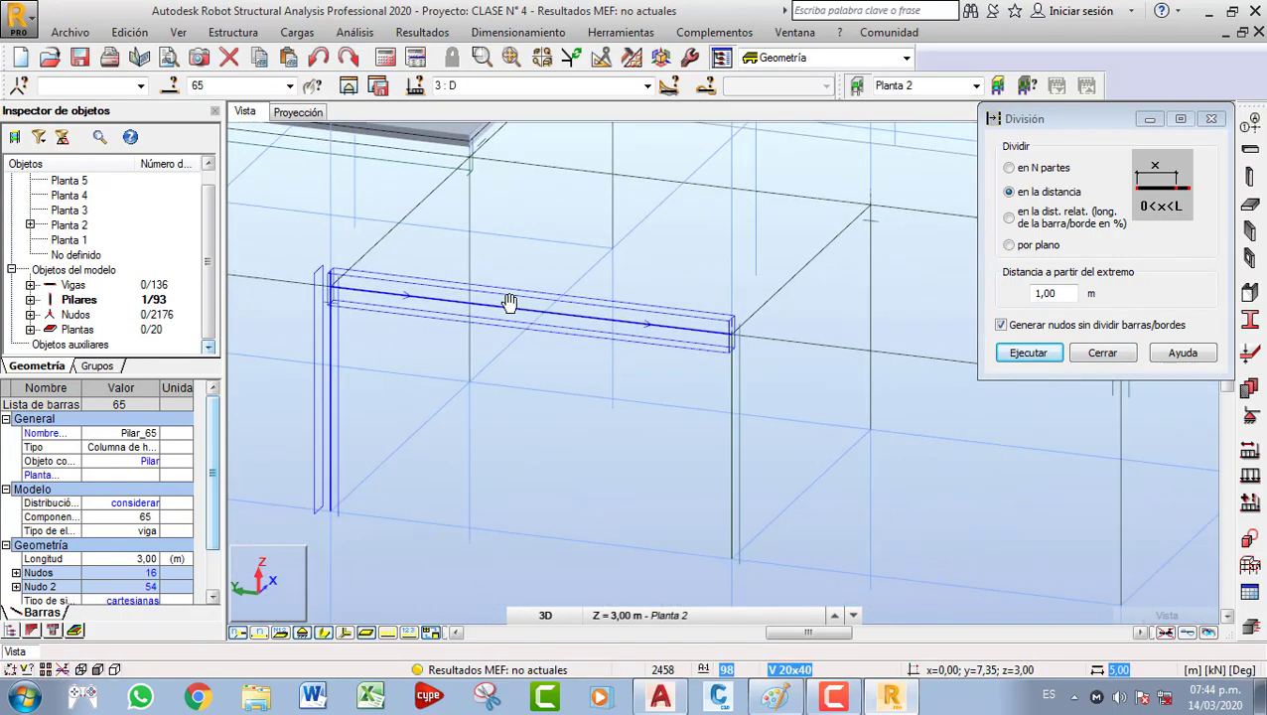
pyautogui.scroll(-1, 685, 298)
pyautogui.scroll(-2, 724, 334)
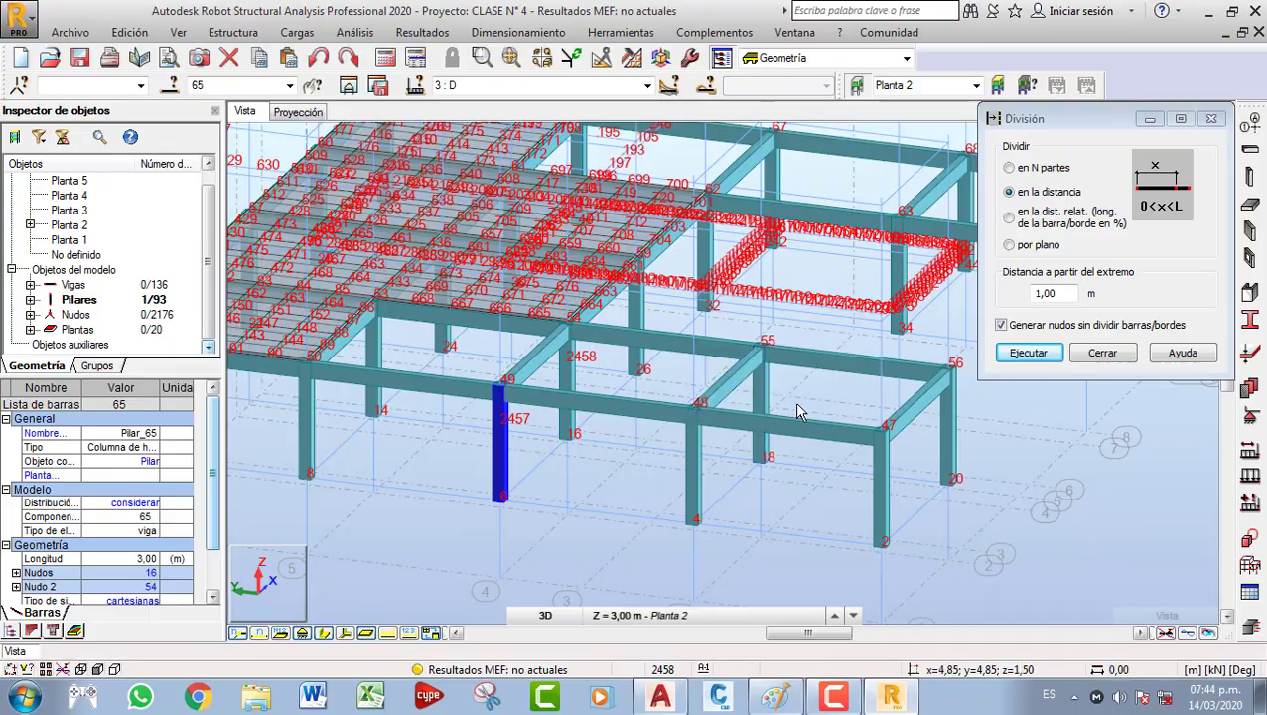
# Divide the two rearmost columns on axis 4 at a distance of 1.00 m, on the opposite side of the building.
pyautogui.keyDown('shift'); pyautogui.moveTo(836, 422); pyautogui.dragTo(704, 455, button='middle'); pyautogui.keyUp('shift')
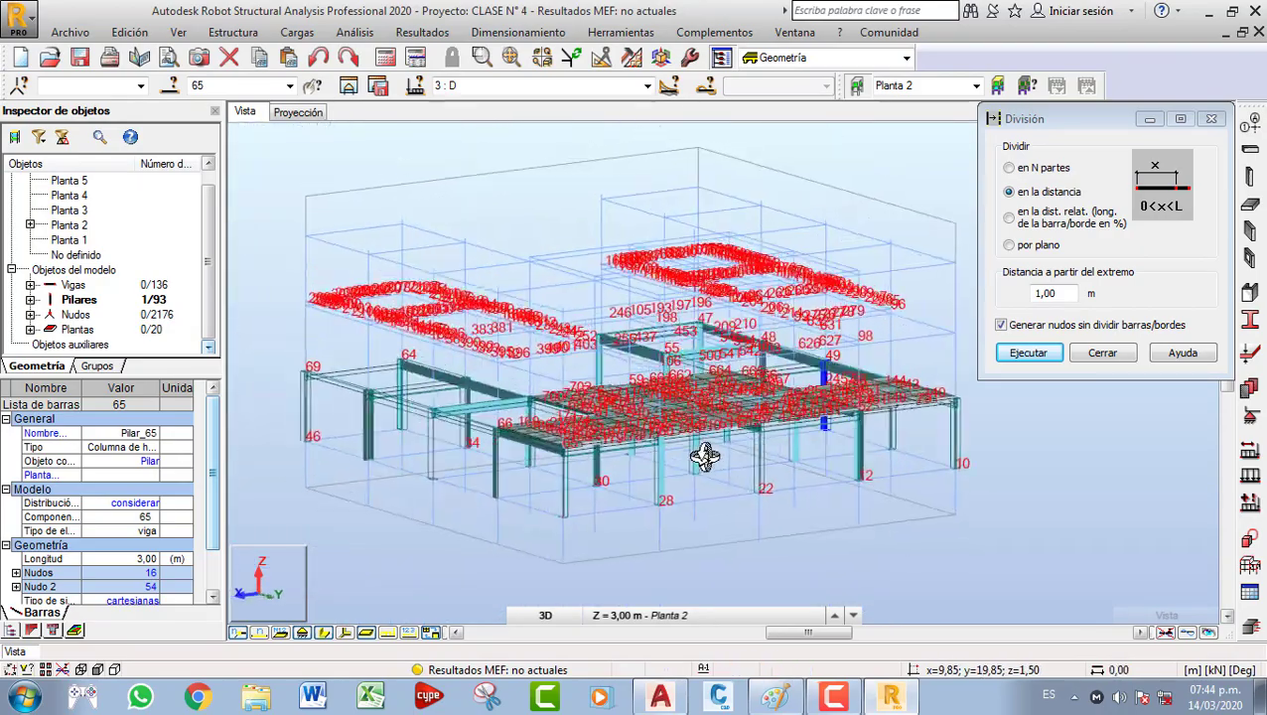
pyautogui.scroll(6, 815, 526)
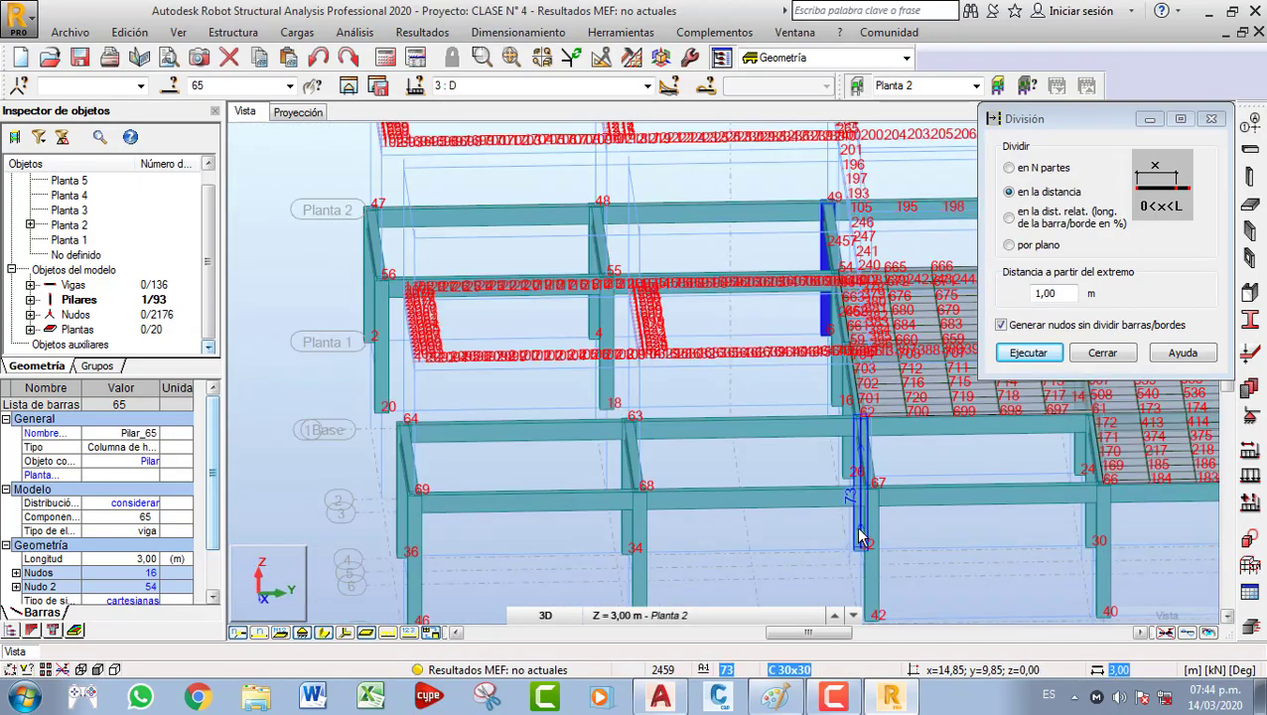
pyautogui.keyDown('shift'); pyautogui.moveTo(860, 536); pyautogui.dragTo(760, 512, button='middle'); pyautogui.keyUp('shift')
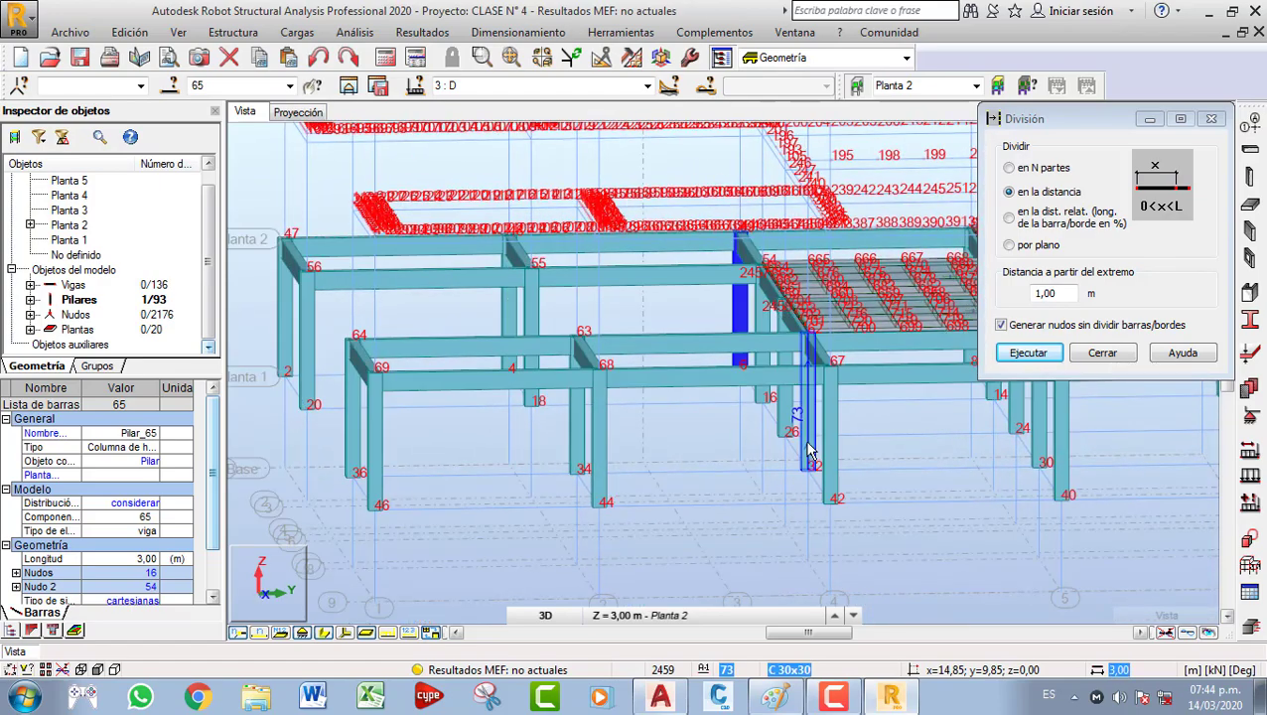
pyautogui.moveTo(809, 451); pyautogui.dragTo(766, 447, button='middle')
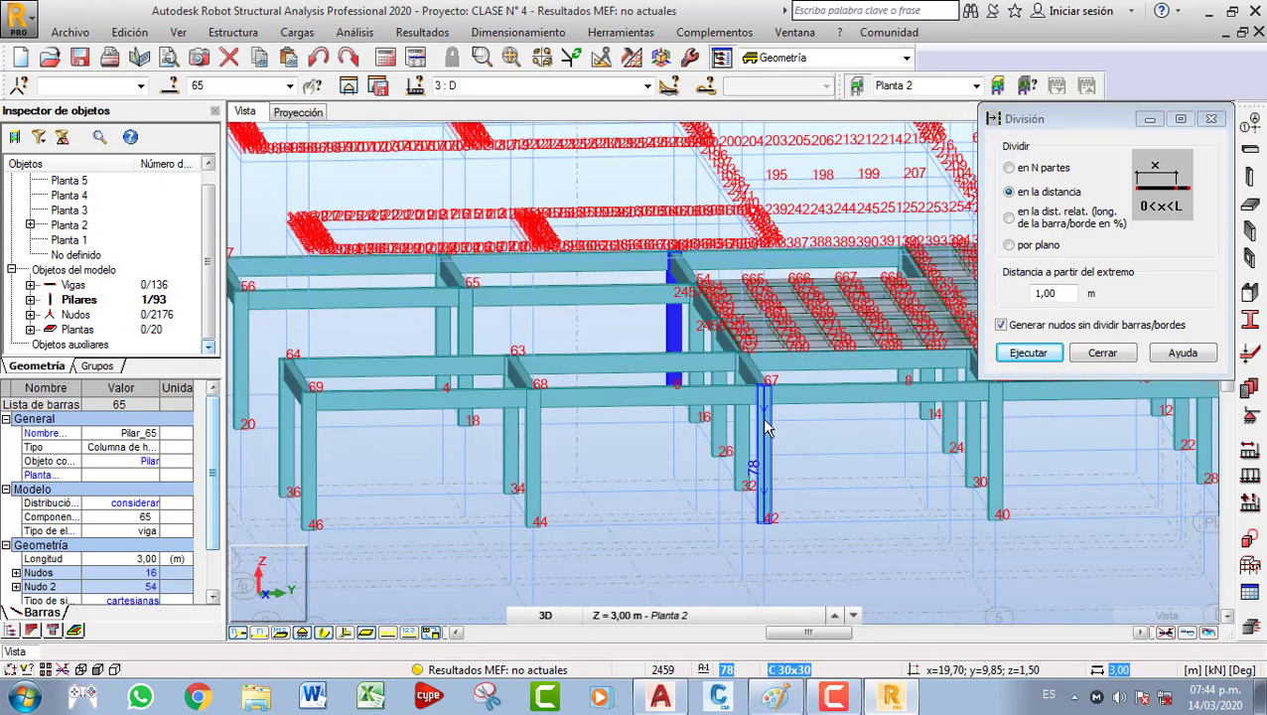
pyautogui.scroll(2, 766, 426)
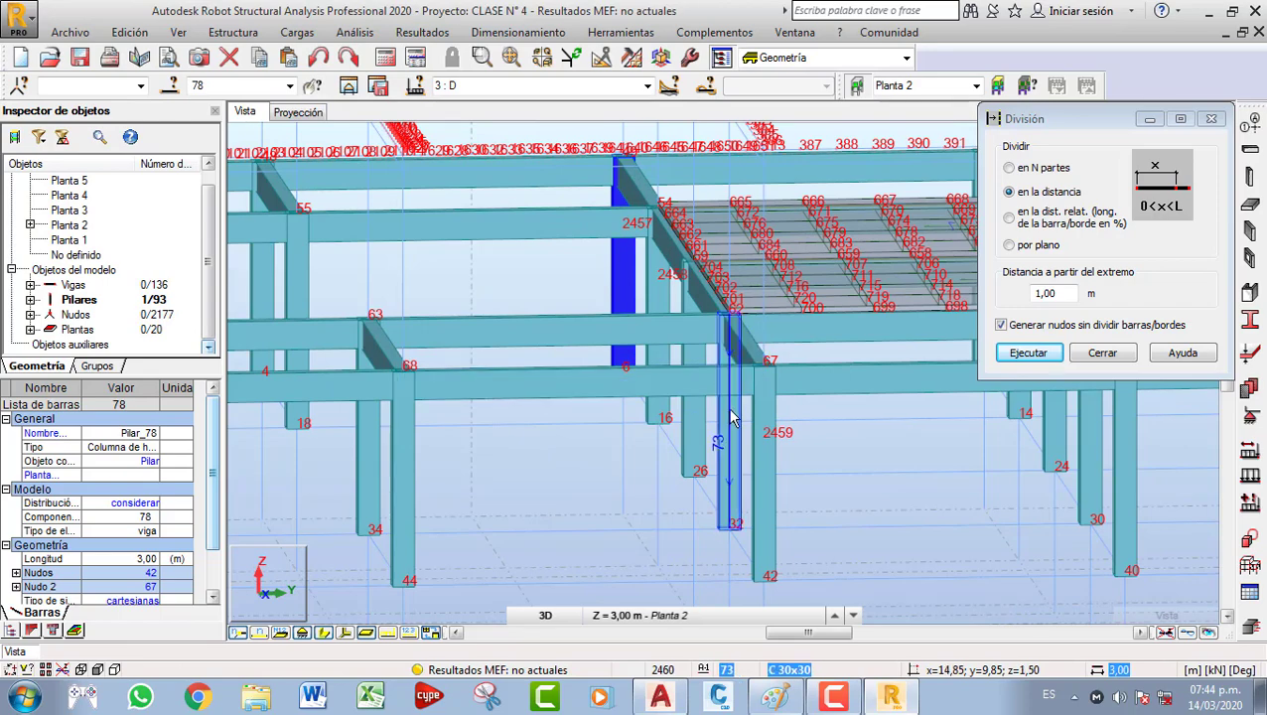
pyautogui.scroll(-4, 732, 417)
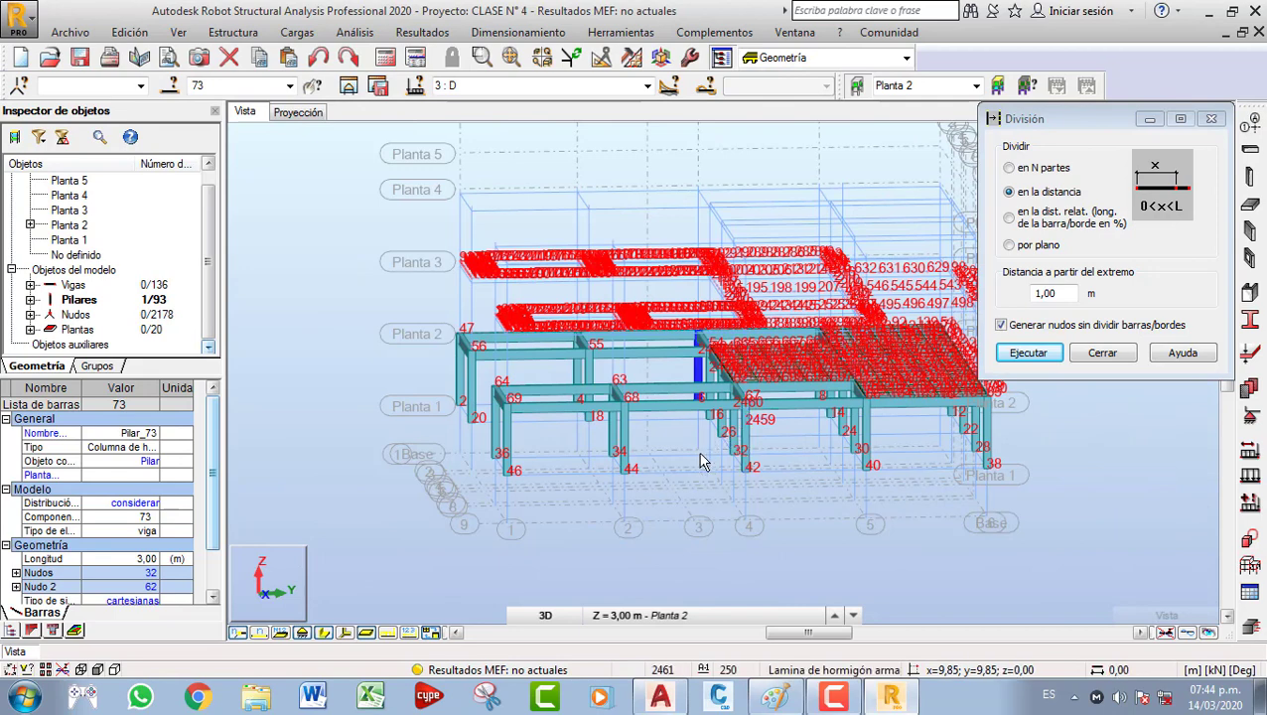
# Hide the node numbers and divide the two rearmost columns on axis 2 at a distance of 2 m.
pyautogui.click(237, 633)
pyautogui.scroll(3, 493, 488)
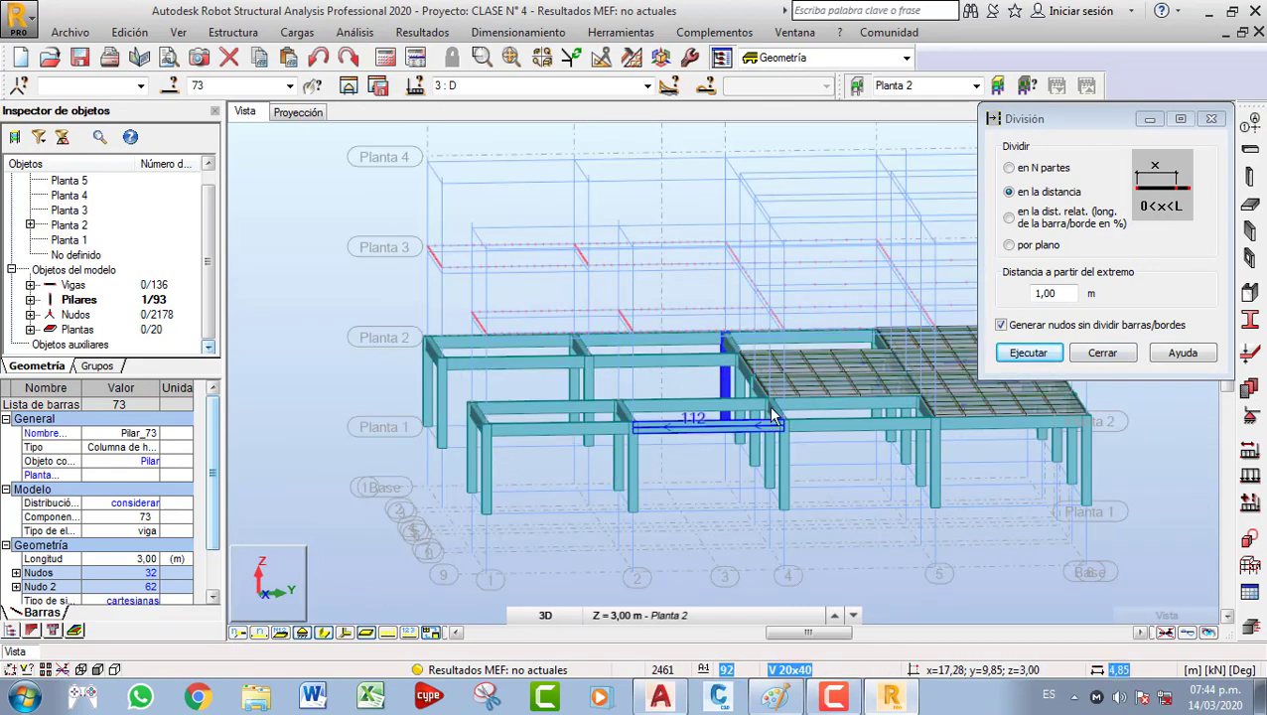
pyautogui.click(1058, 293)
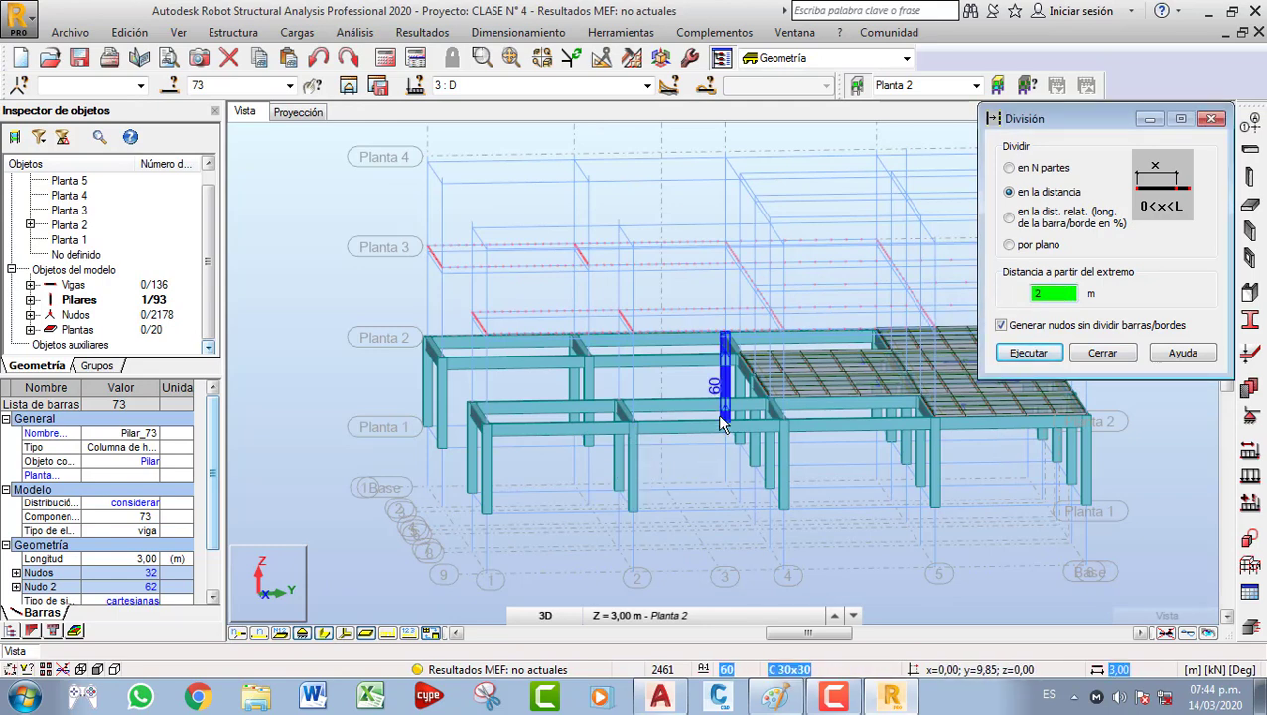
pyautogui.click(635, 466)
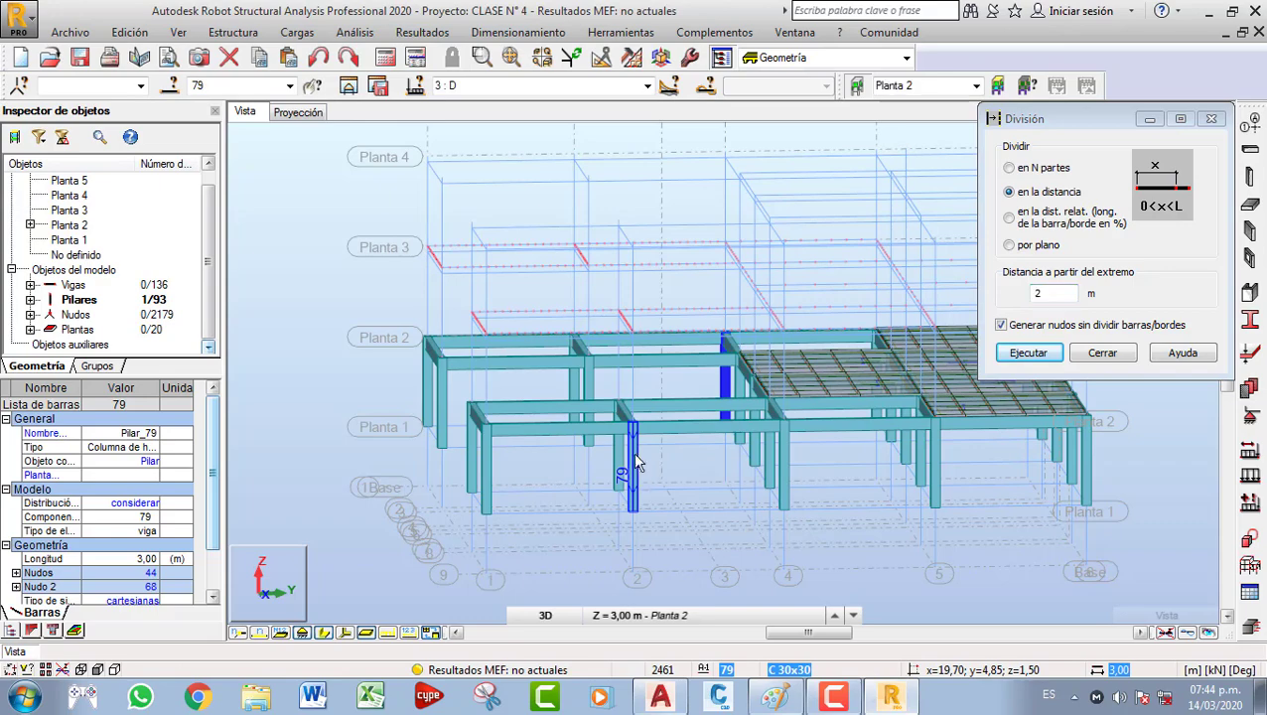
pyautogui.moveTo(635, 466); pyautogui.dragTo(643, 499, button='middle')
pyautogui.scroll(5, 626, 496)
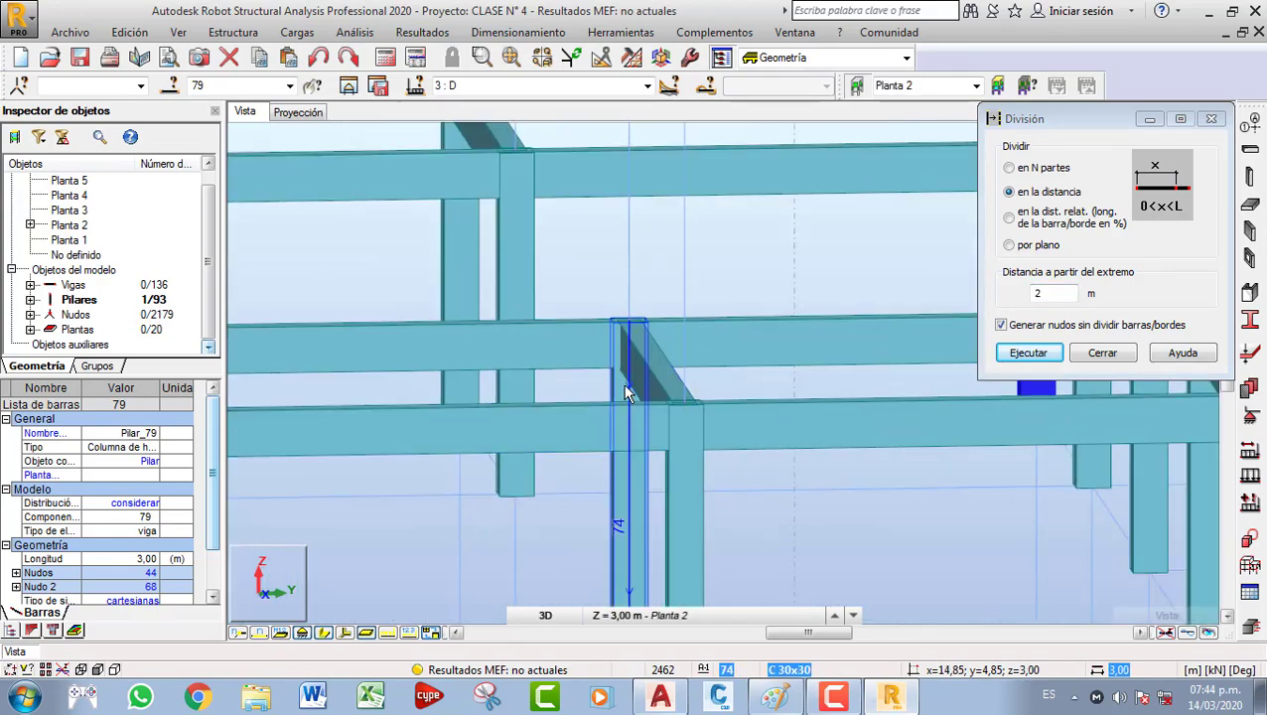
pyautogui.scroll(-5, 625, 394)
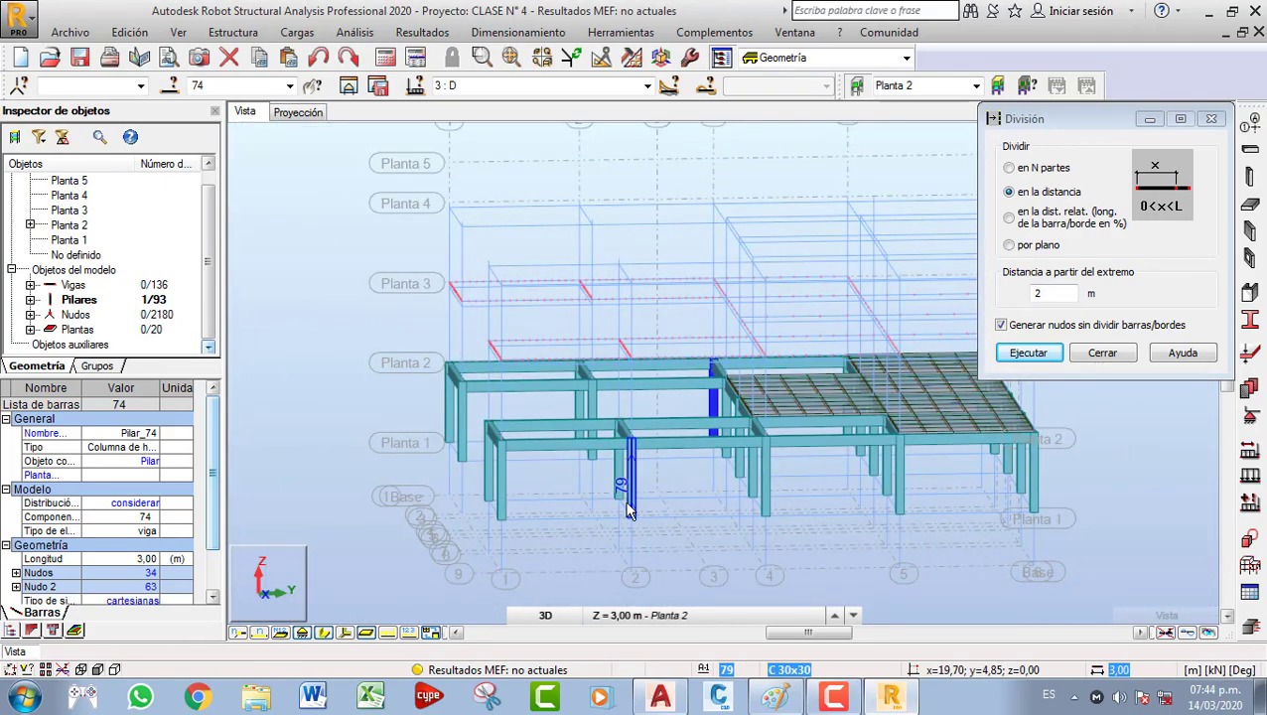
# Divide the front column on axis 2 and the one behind it at a distance of 2 m, and finish dividing.
pyautogui.keyDown('shift'); pyautogui.moveTo(627, 516); pyautogui.dragTo(948, 466, button='middle'); pyautogui.keyUp('shift')
pyautogui.scroll(1, 865, 417)
pyautogui.moveTo(826, 413); pyautogui.dragTo(701, 470, button='middle')
pyautogui.scroll(1, 701, 471)
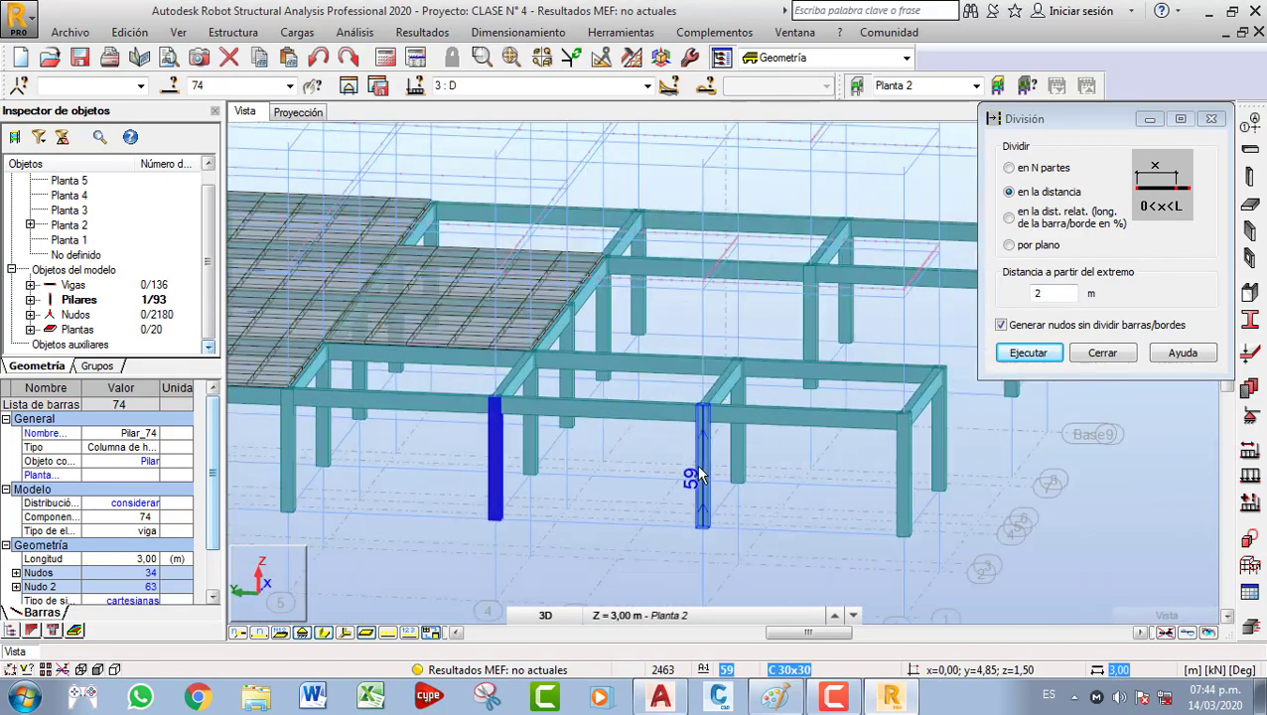
pyautogui.scroll(1, 700, 474)
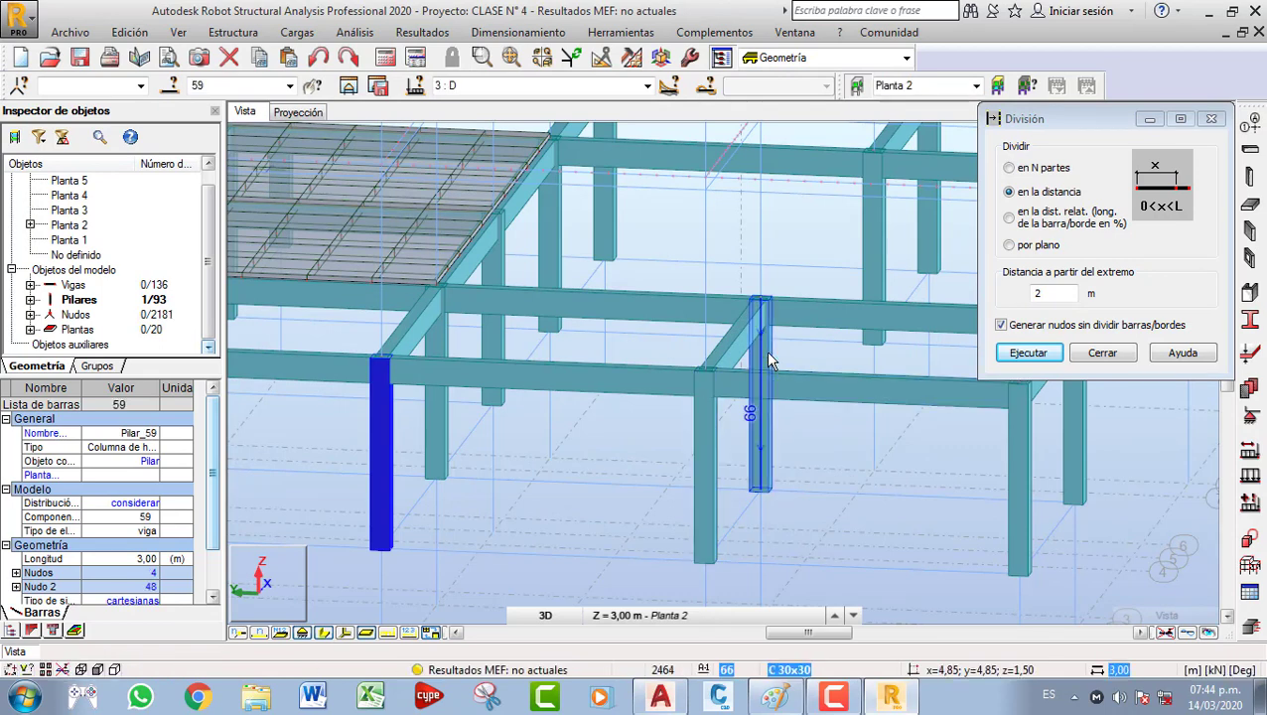
pyautogui.click(761, 362)
pyautogui.click(1097, 353)
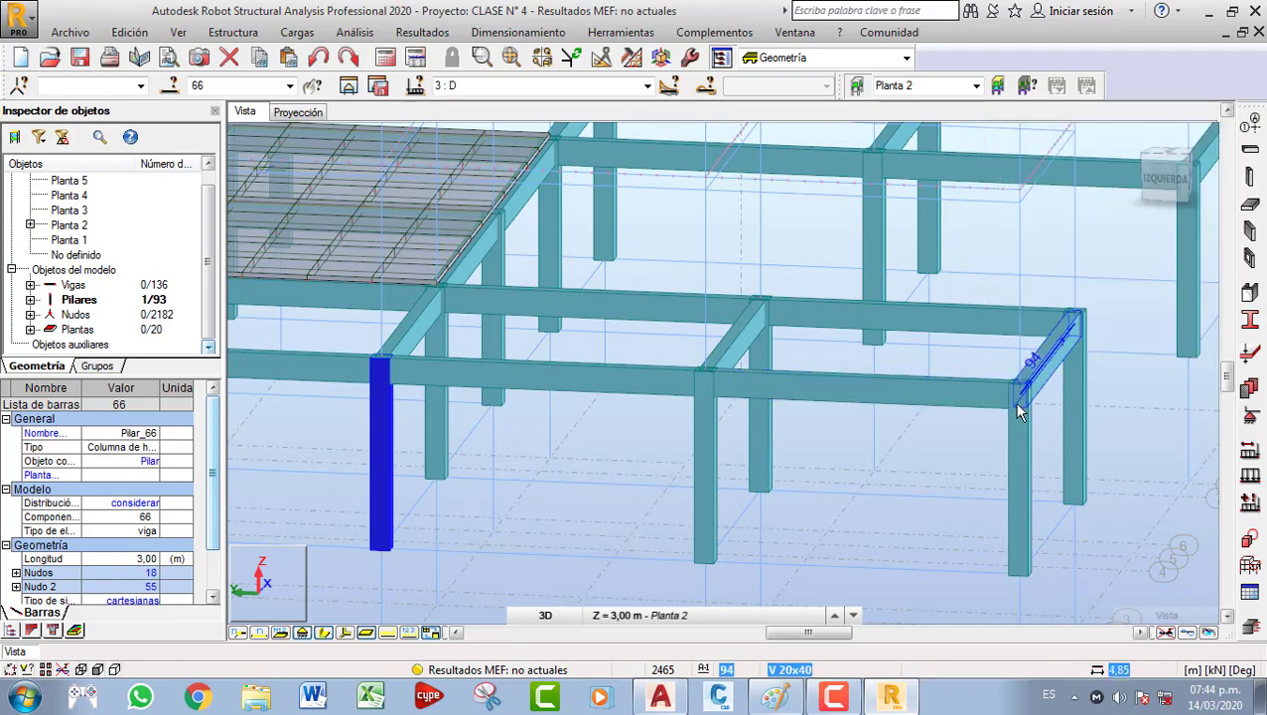
pyautogui.scroll(-3, 854, 470)
pyautogui.click(832, 506)
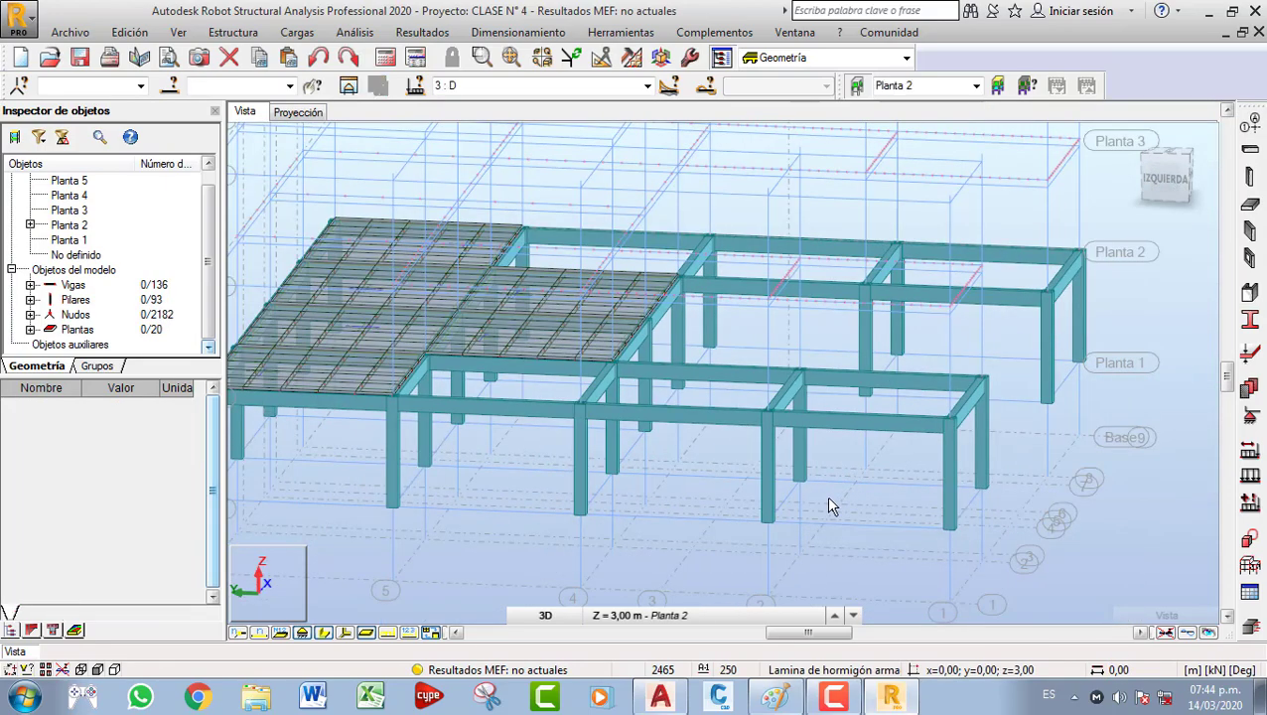
# Set up a new floor slab by contour with thickness ESP15 and the horizontal slab option turned off.
pyautogui.moveTo(829, 498)
pyautogui.keyDown('shift'); pyautogui.mouseDown(button='middle')
pyautogui.moveTo(783, 504)
pyautogui.moveTo(822, 504)
pyautogui.mouseUp(button='middle'); pyautogui.keyUp('shift')
pyautogui.scroll(-2, 810, 506)
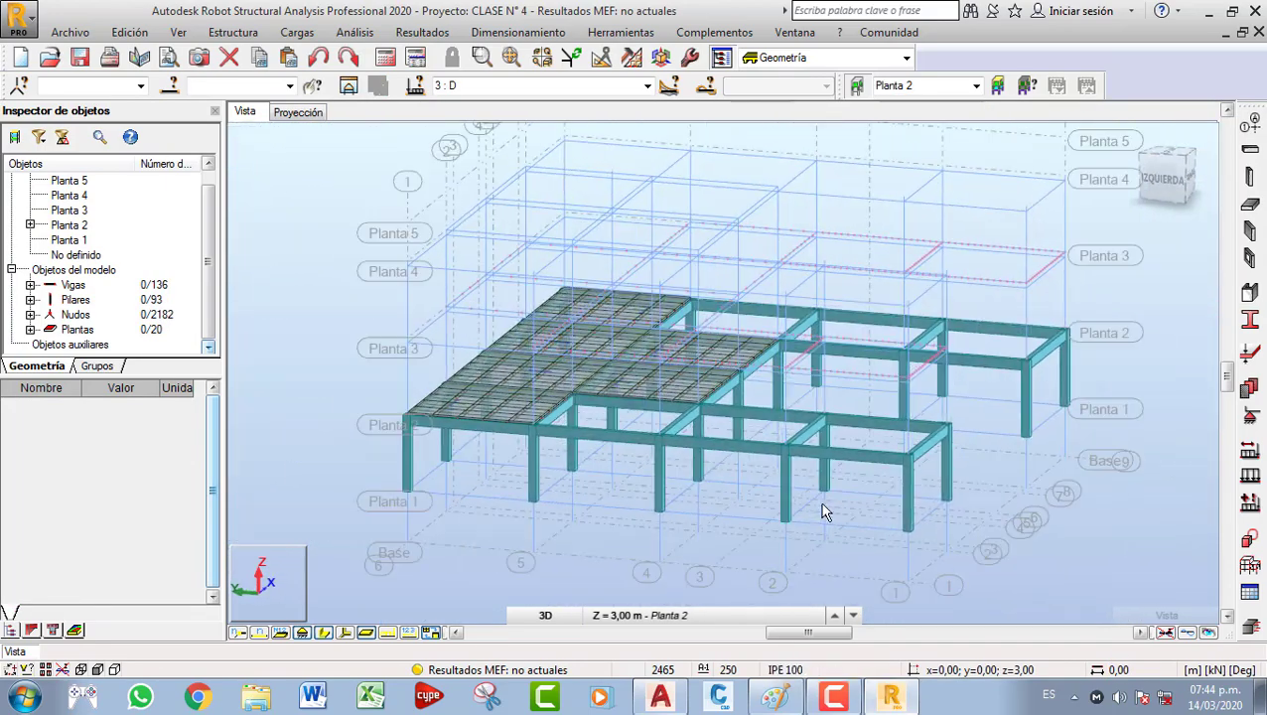
pyautogui.click(1251, 205)
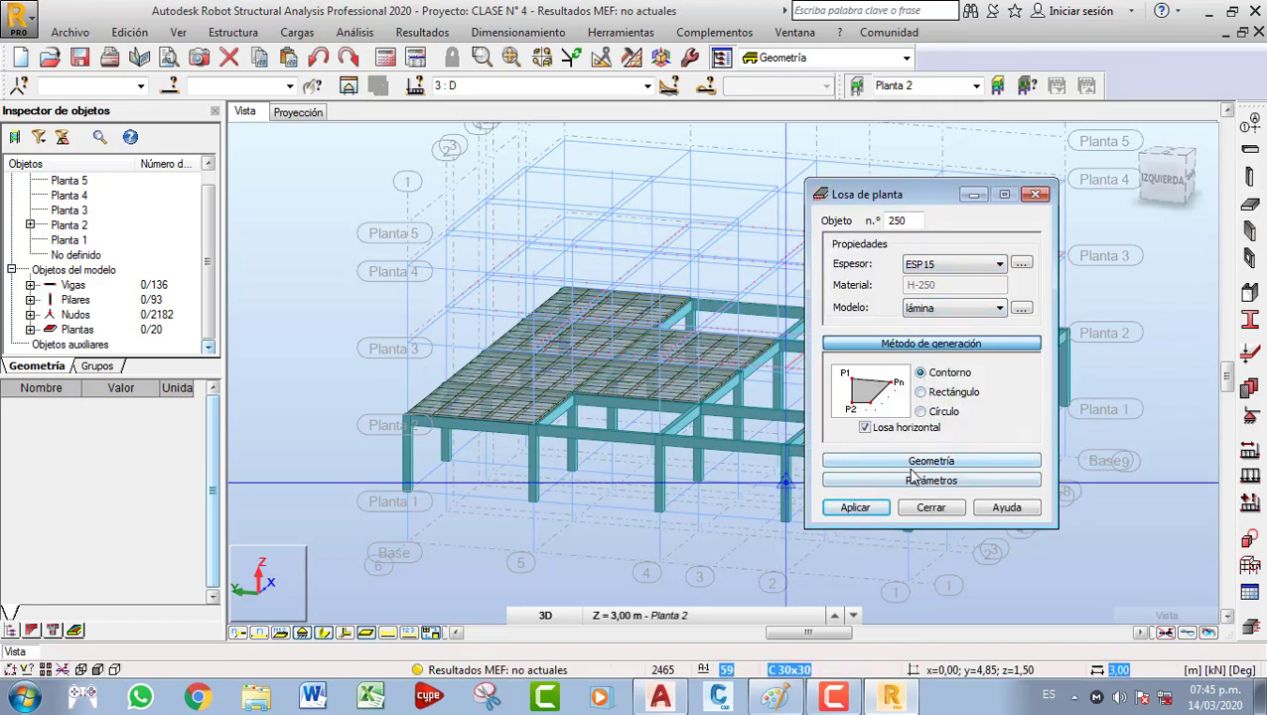
pyautogui.click(863, 429)
pyautogui.scroll(2, 637, 477)
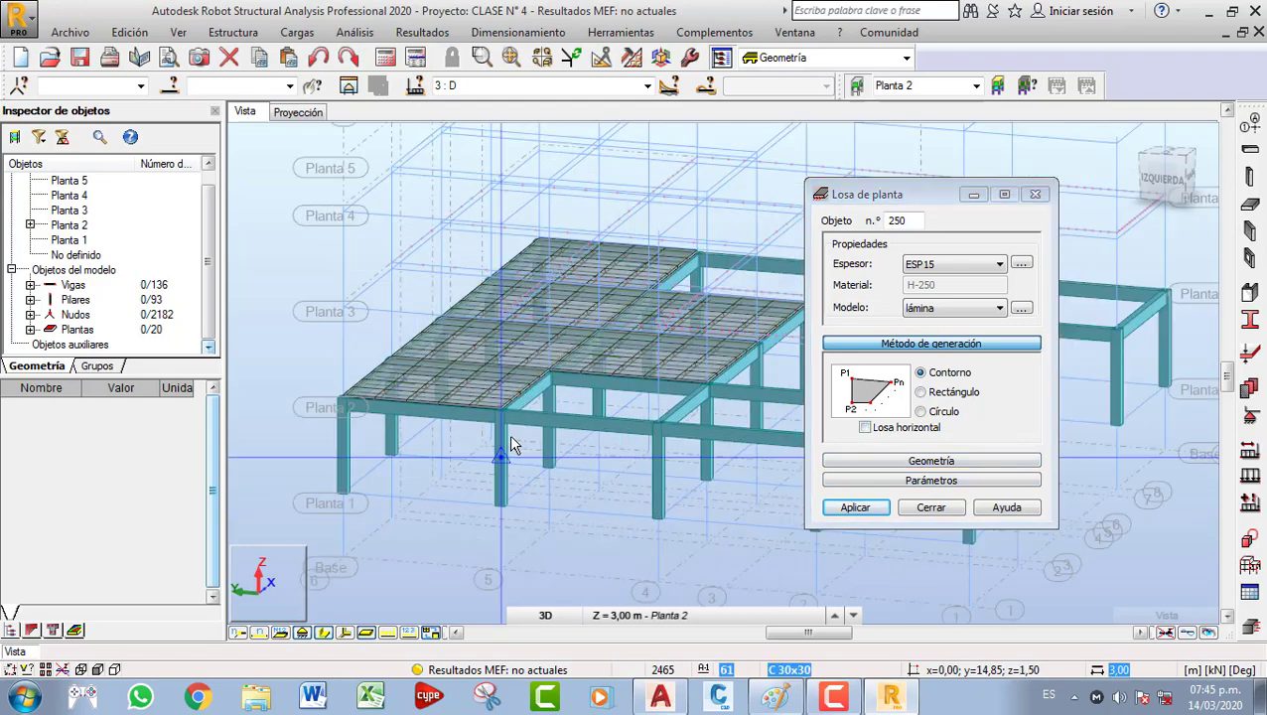
pyautogui.scroll(3, 511, 444)
pyautogui.moveTo(512, 444); pyautogui.dragTo(348, 407, button='middle')
pyautogui.scroll(3, 398, 370)
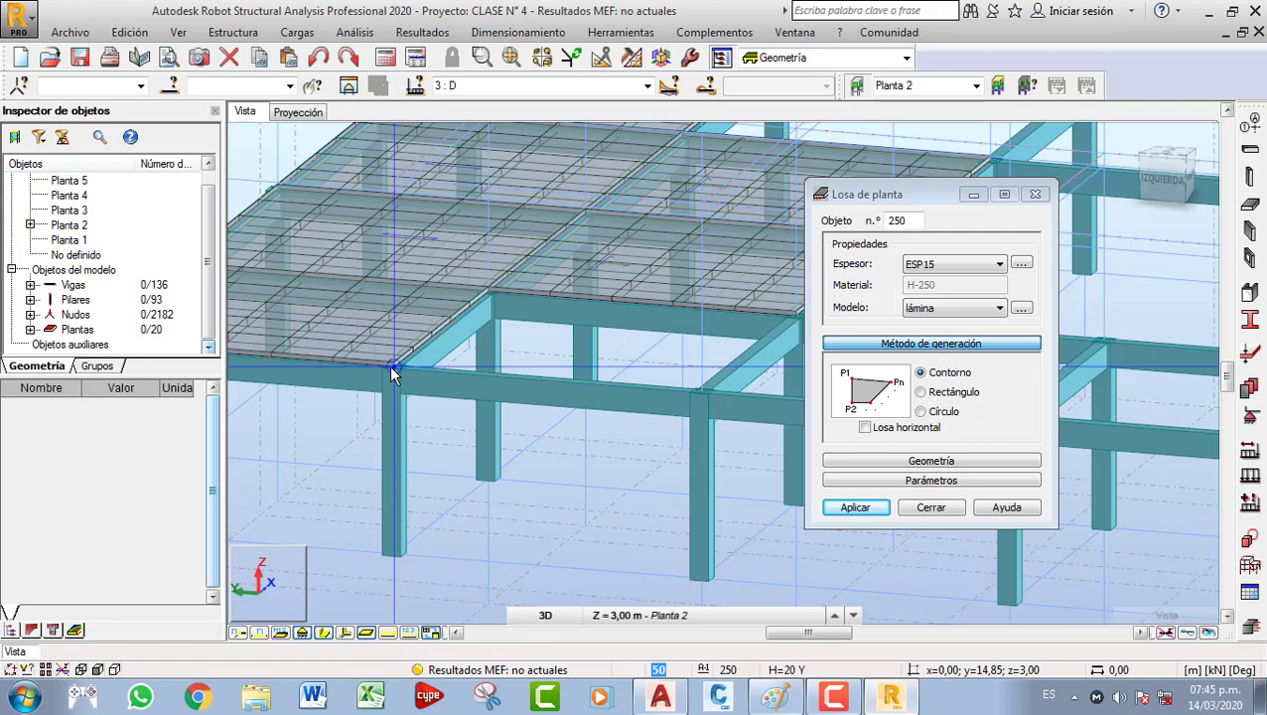
pyautogui.moveTo(537, 468); pyautogui.dragTo(488, 428, button='middle')
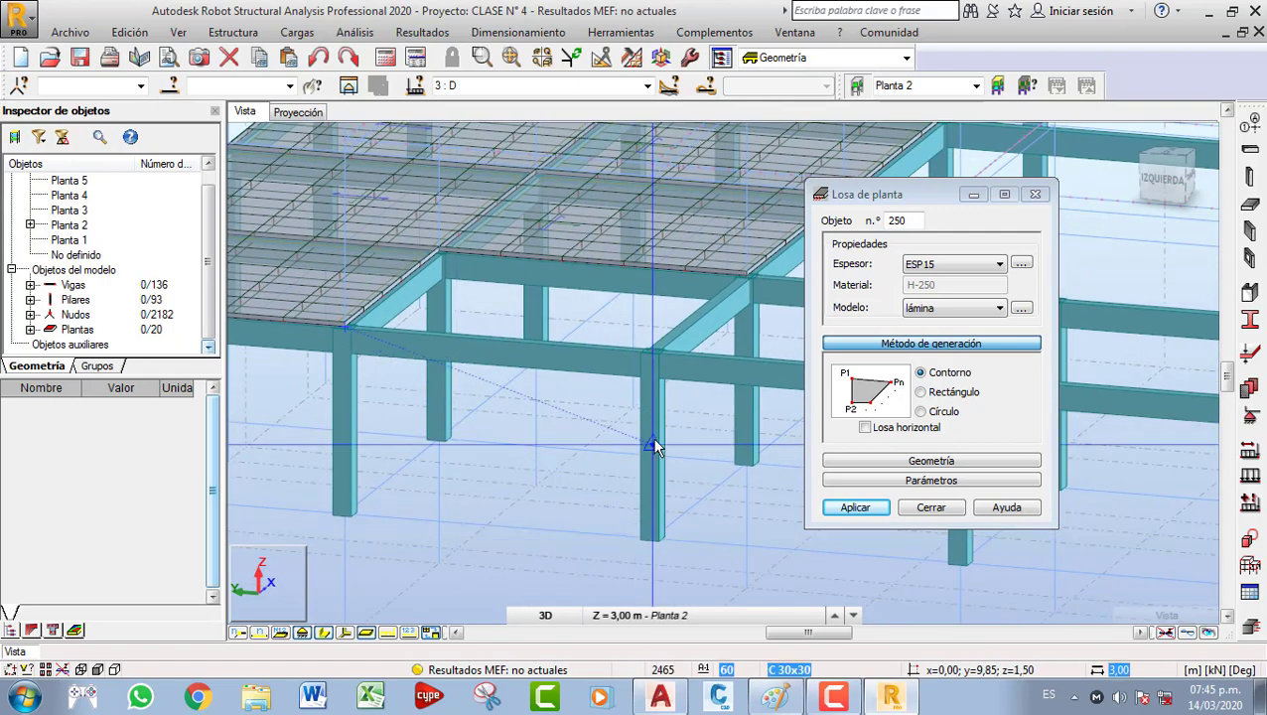
pyautogui.scroll(4, 653, 443)
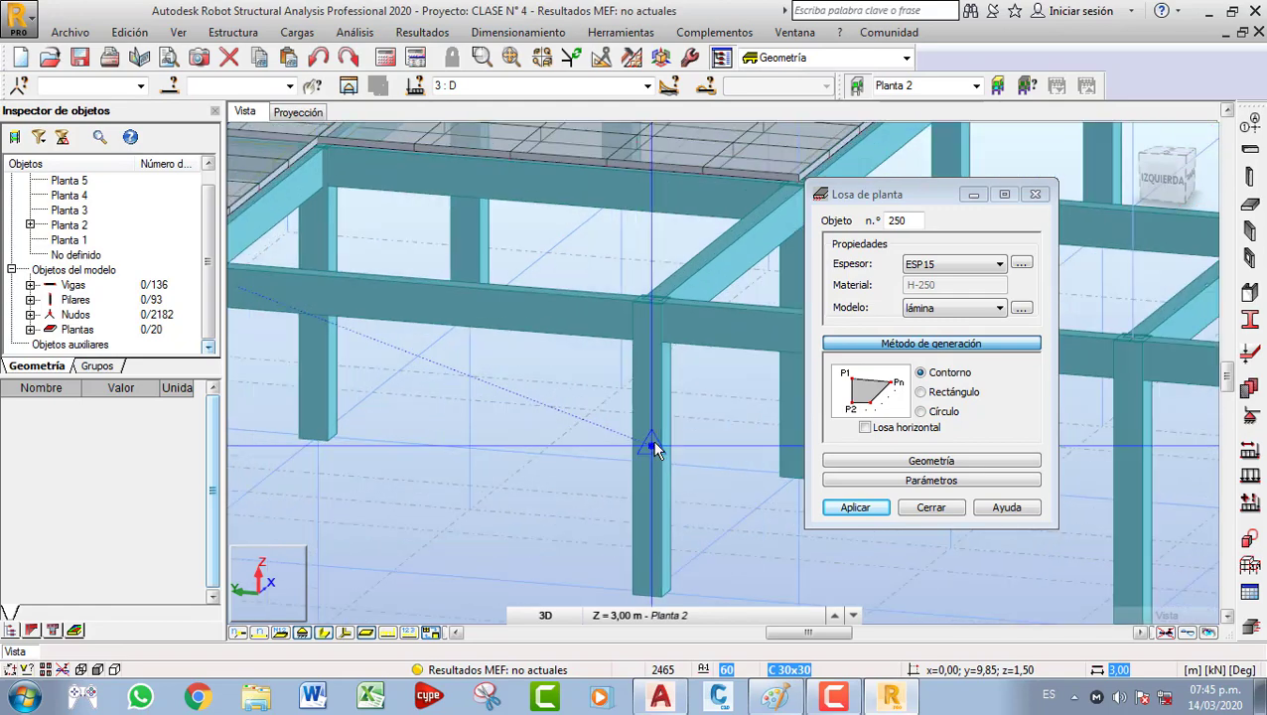
pyautogui.scroll(-3, 653, 443)
pyautogui.moveTo(645, 440); pyautogui.dragTo(608, 421, button='middle')
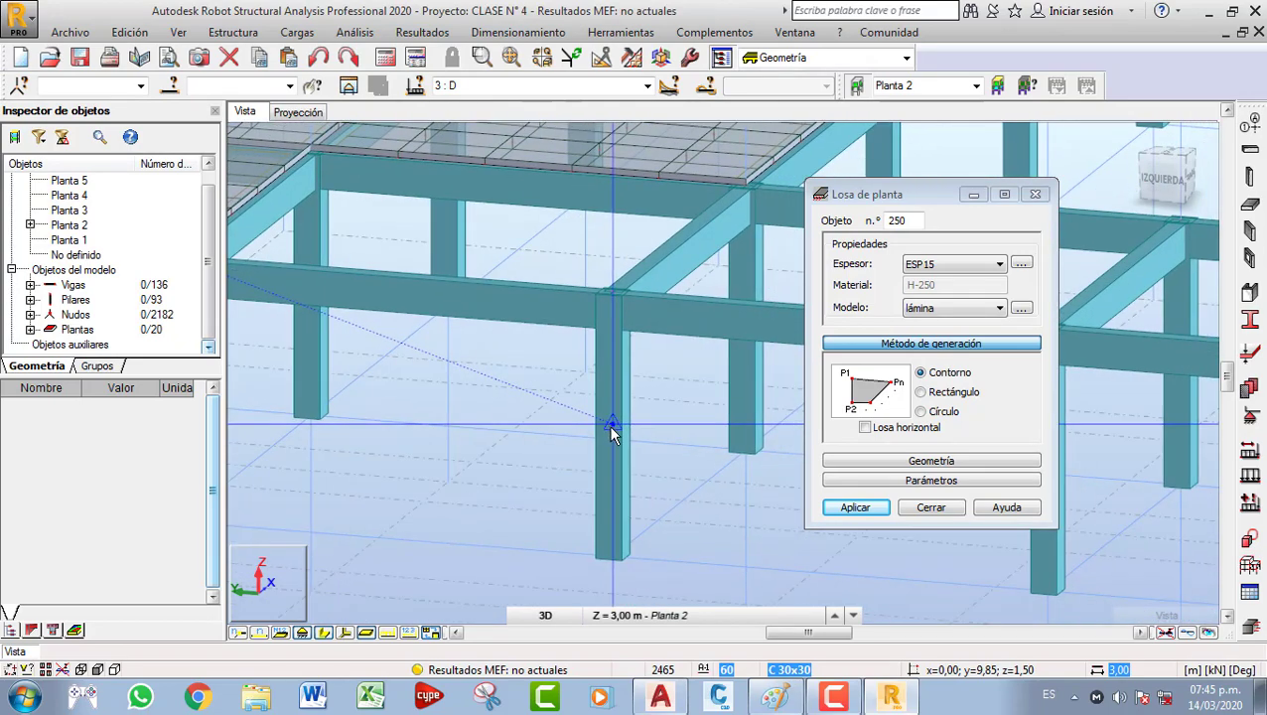
pyautogui.scroll(-3, 610, 429)
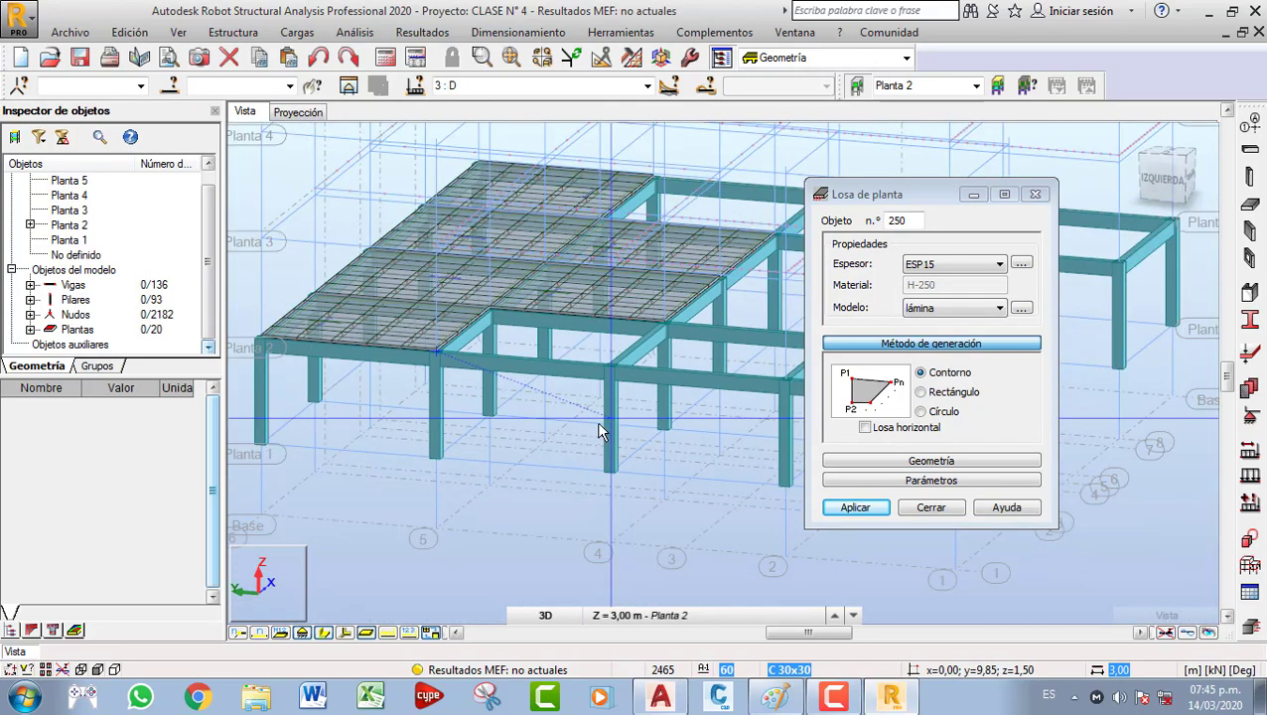
pyautogui.moveTo(599, 431); pyautogui.dragTo(453, 394, button='middle')
pyautogui.scroll(3, 629, 402)
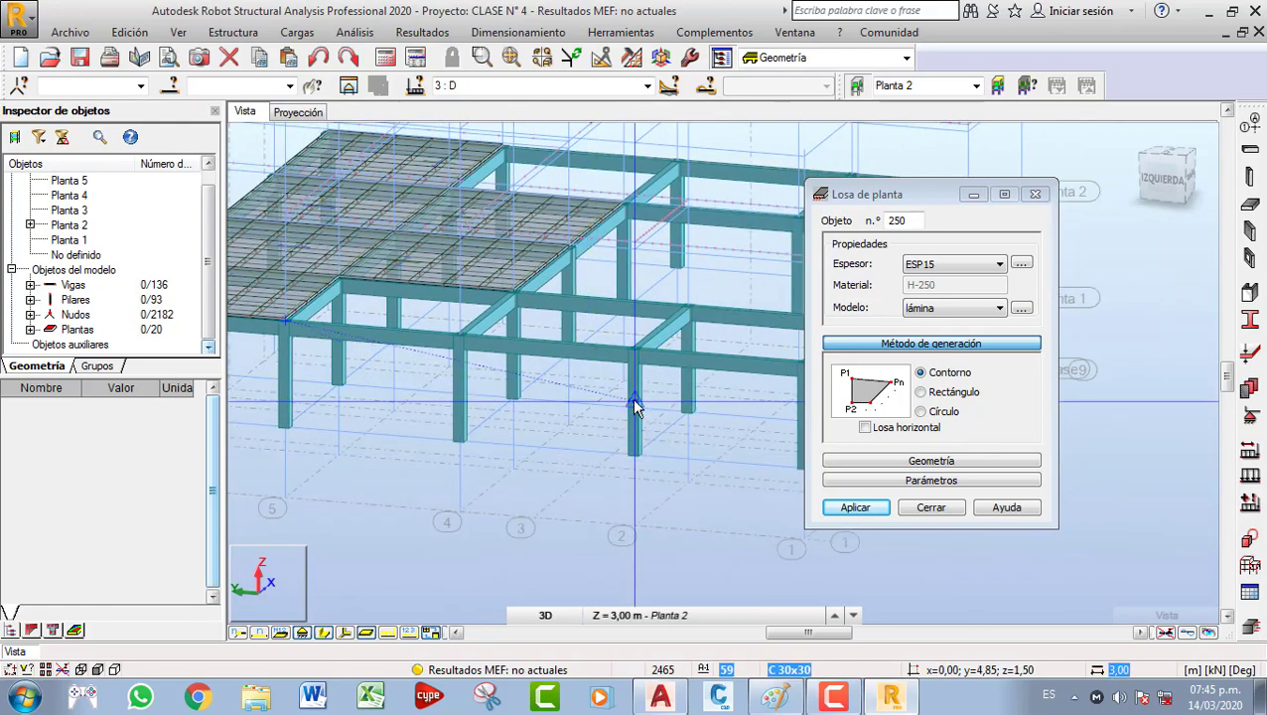
pyautogui.scroll(-1, 635, 394)
pyautogui.scroll(-3, 635, 397)
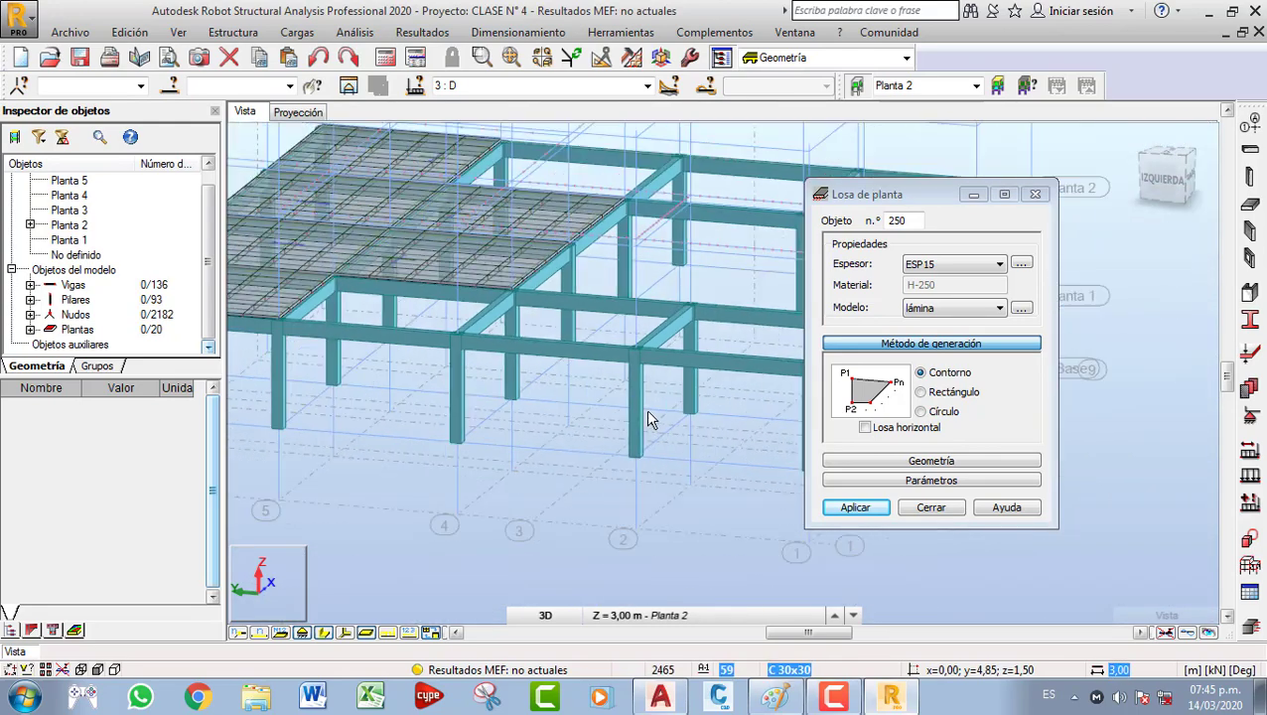
pyautogui.scroll(2, 681, 371)
pyautogui.scroll(1, 682, 367)
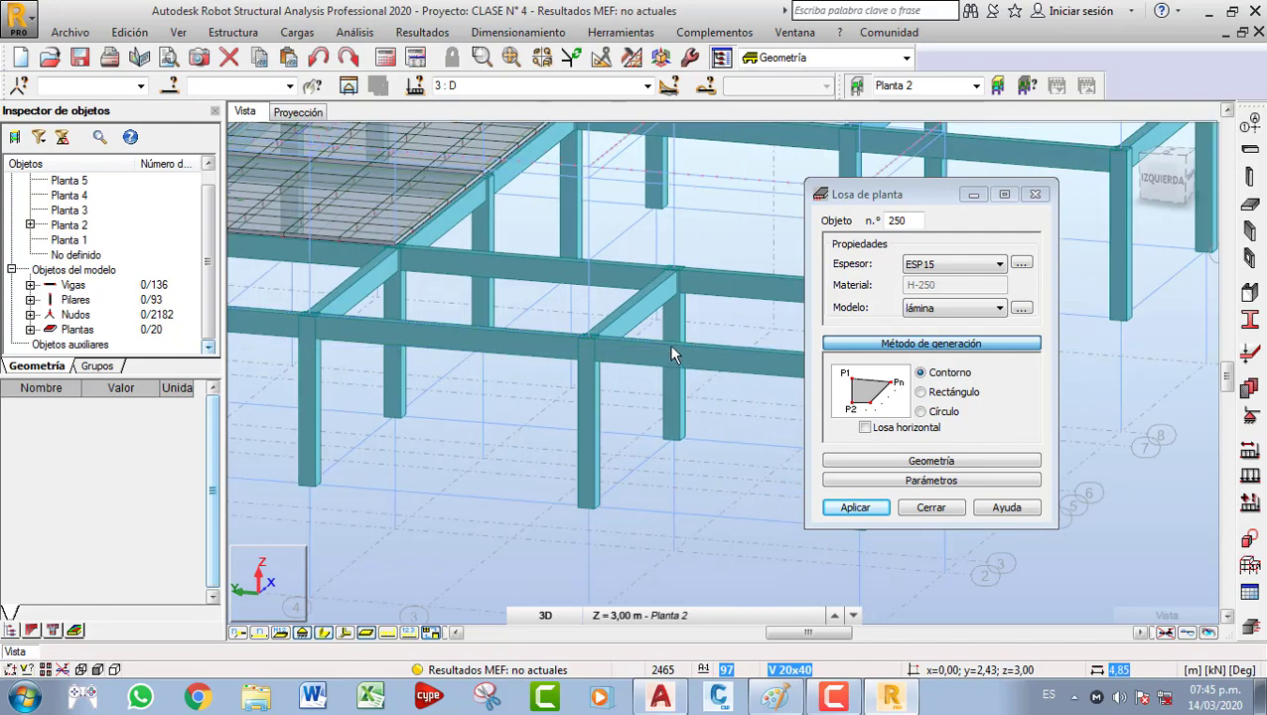
pyautogui.scroll(-2, 685, 387)
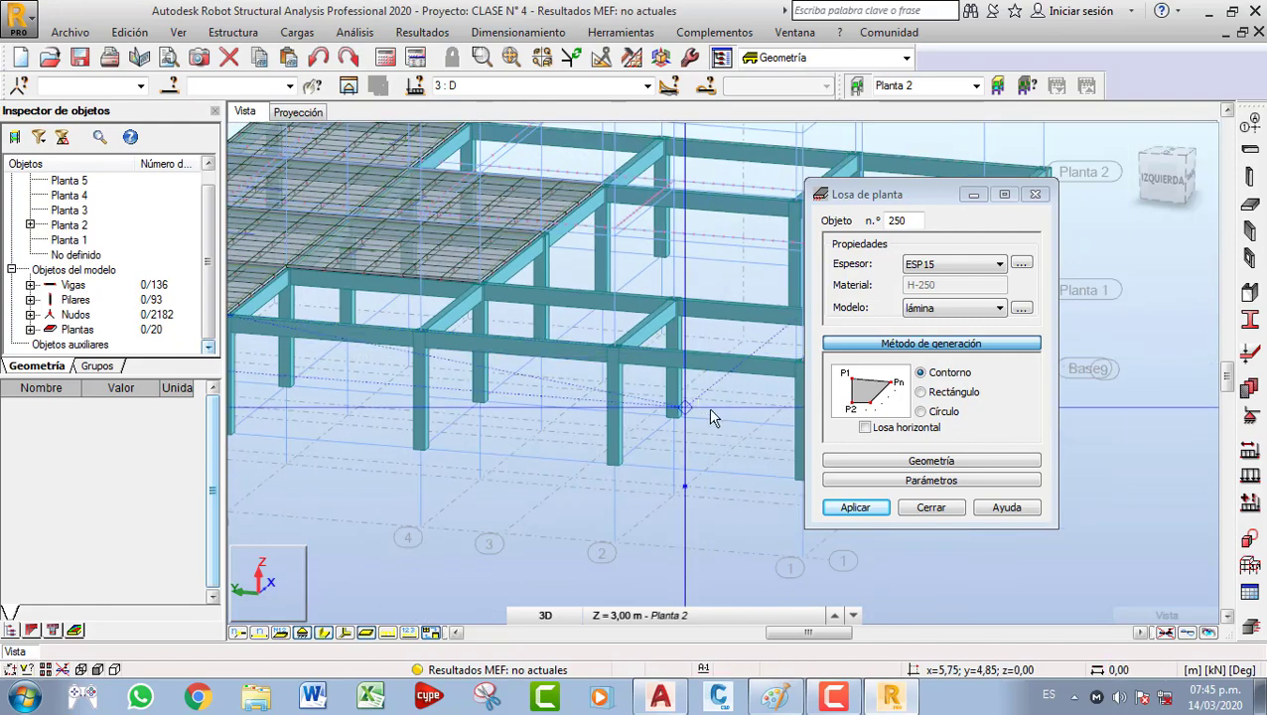
# Show the node numbers and hide the section shapes of the beams and columns.
pyautogui.click(247, 632)
pyautogui.scroll(2, 602, 444)
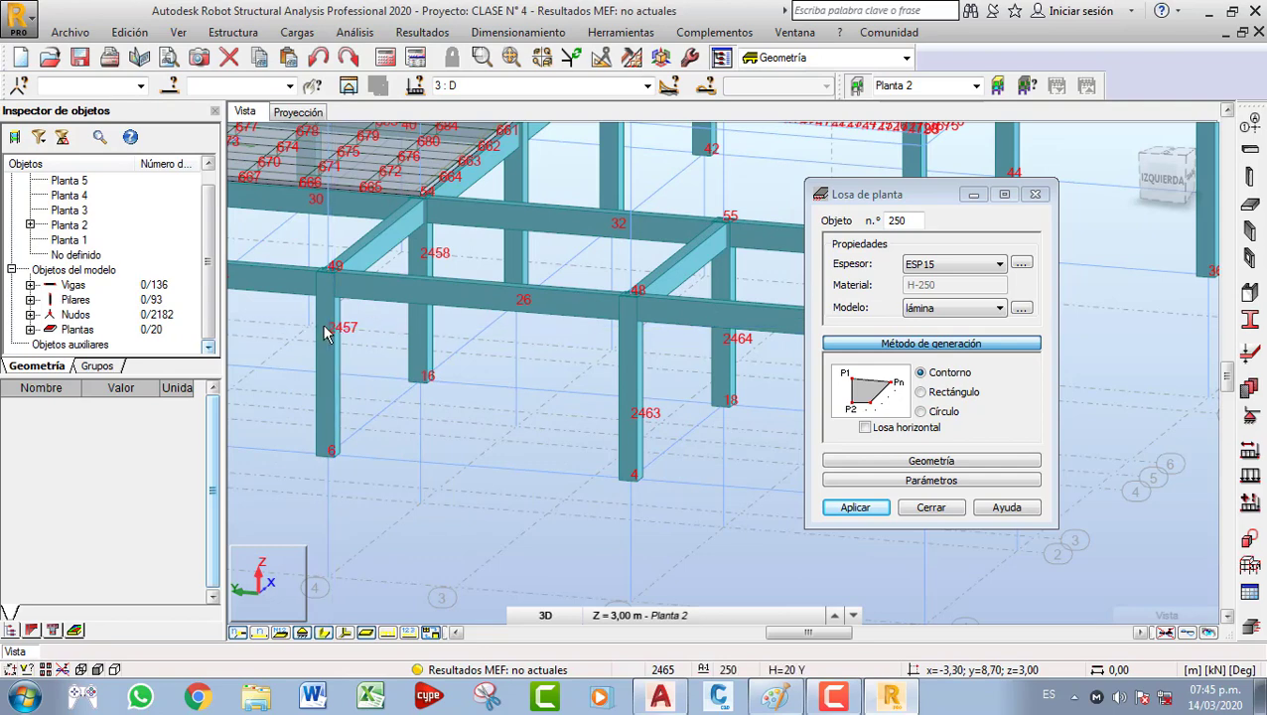
pyautogui.moveTo(328, 332); pyautogui.dragTo(513, 409, button='middle')
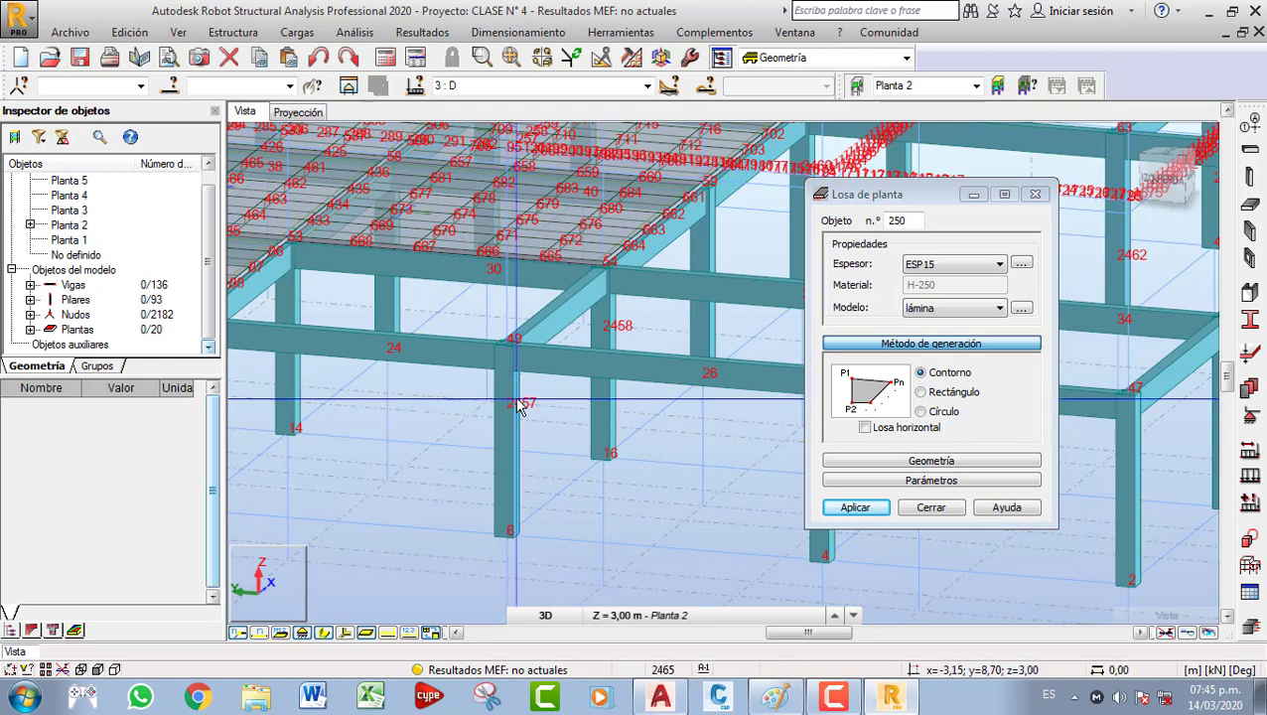
pyautogui.click(325, 633)
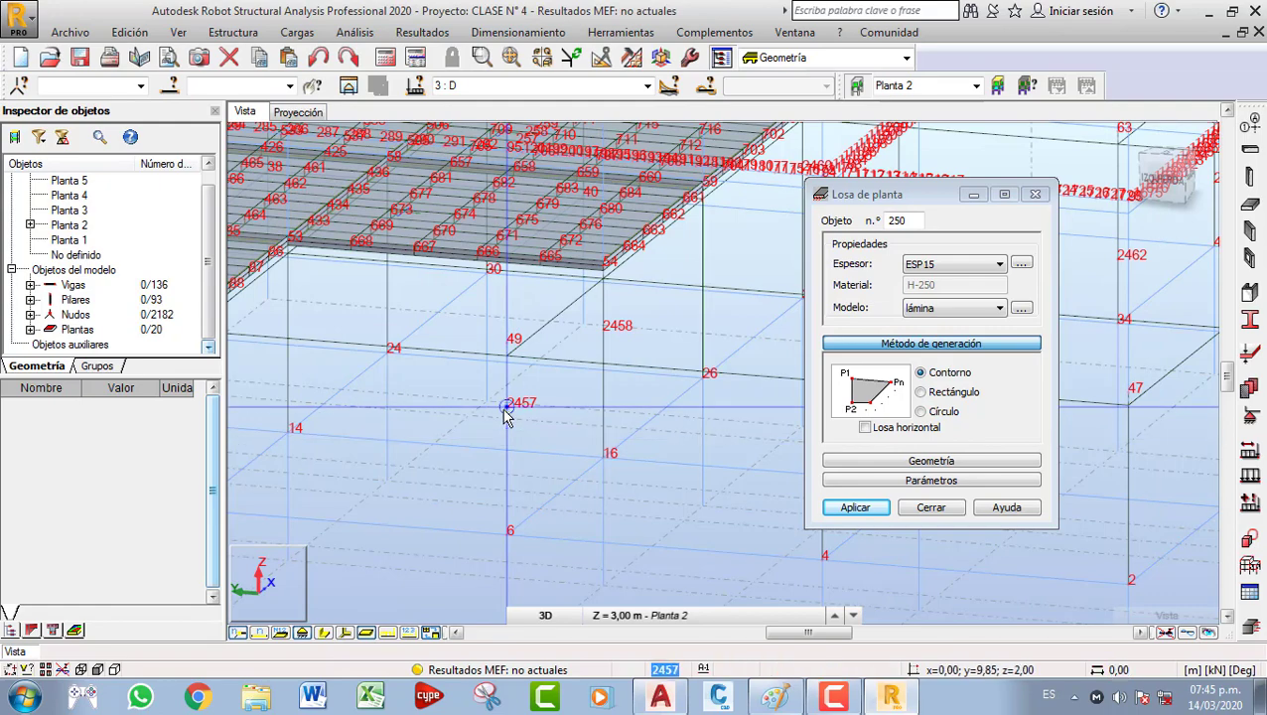
# Draw a sloped contour slab from the Planta 2 slab edge to axis 4 through nodes 50, 2457, 2458 and 53.
pyautogui.scroll(-2, 442, 411)
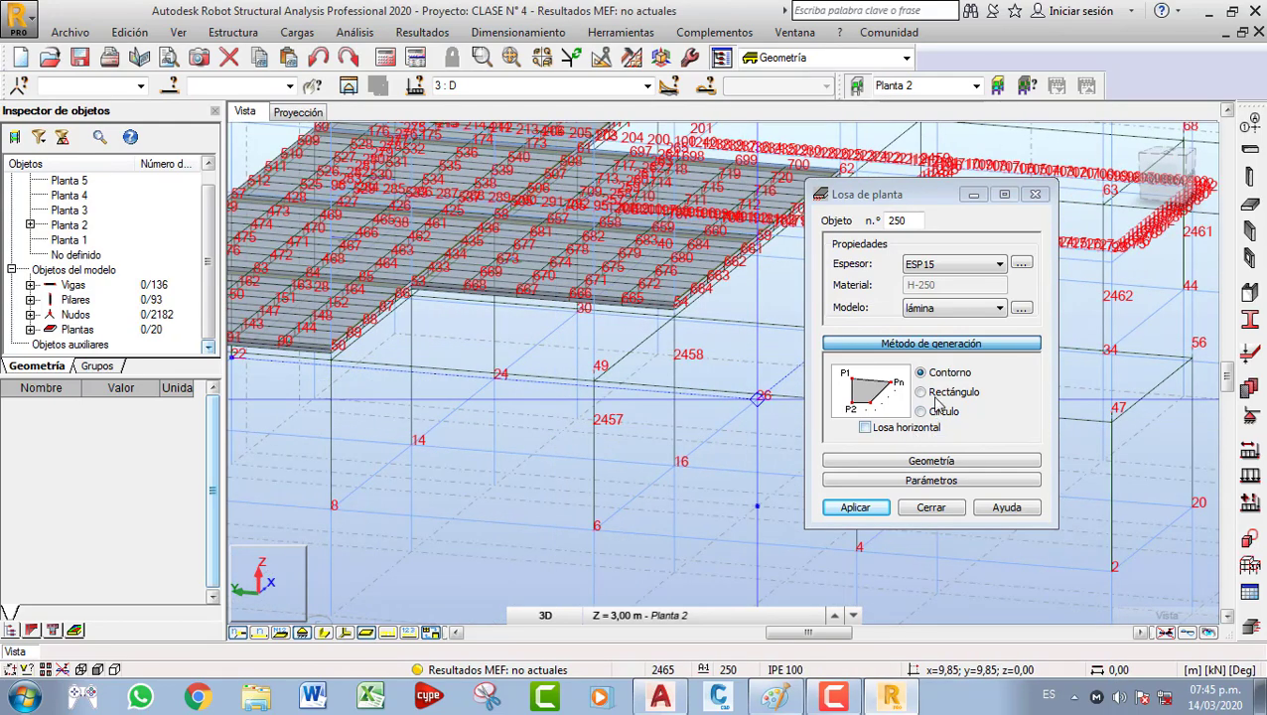
pyautogui.scroll(2, 334, 358)
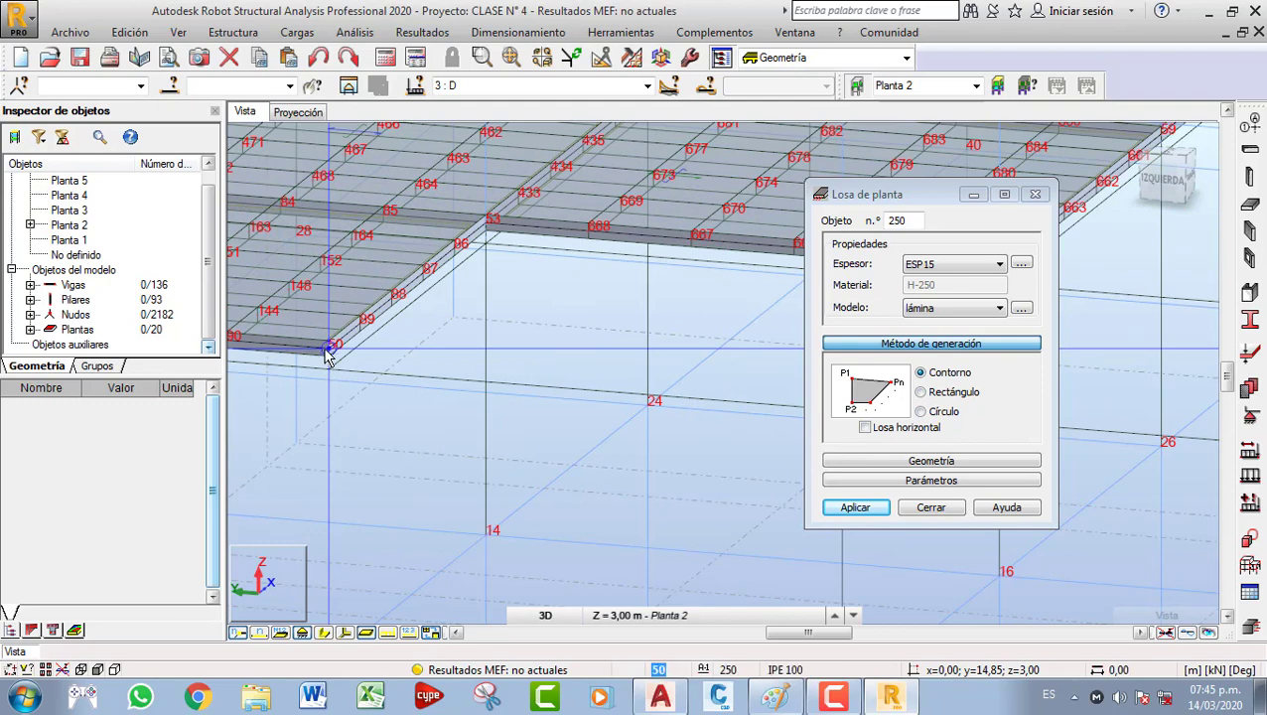
pyautogui.click(340, 362)
pyautogui.scroll(-1, 341, 378)
pyautogui.moveTo(343, 378); pyautogui.dragTo(124, 340, button='middle')
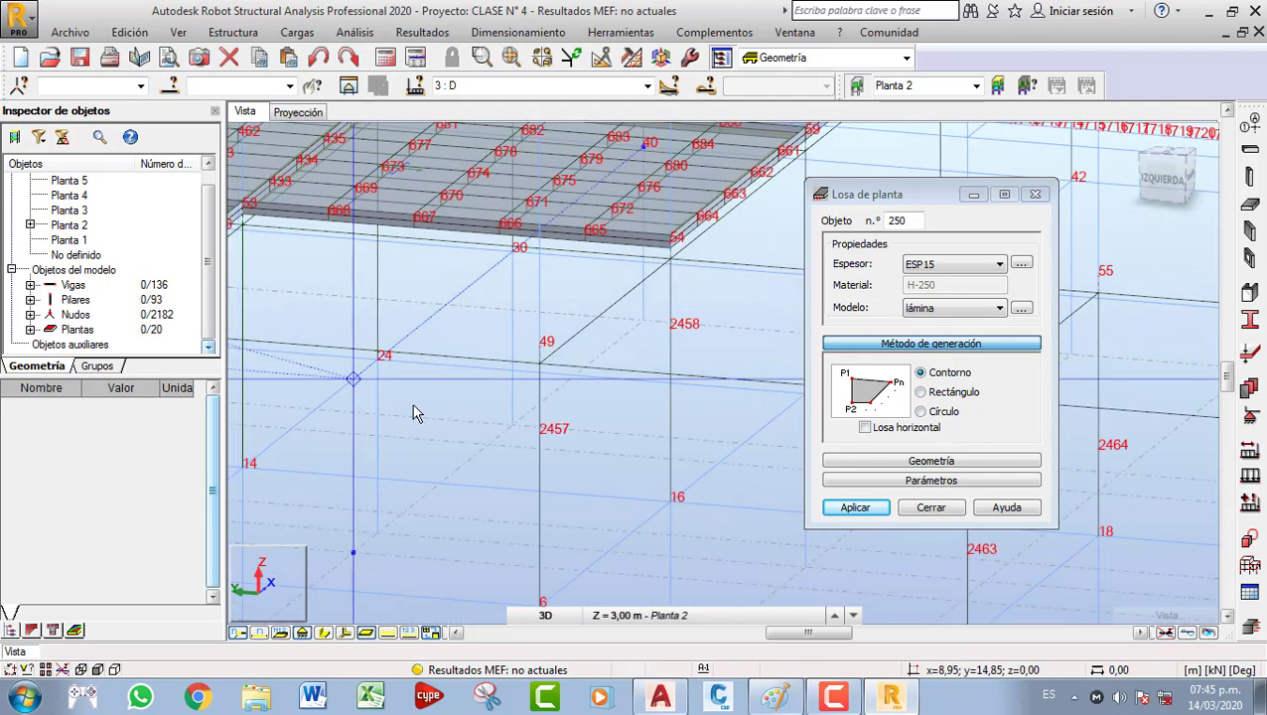
pyautogui.click(538, 435)
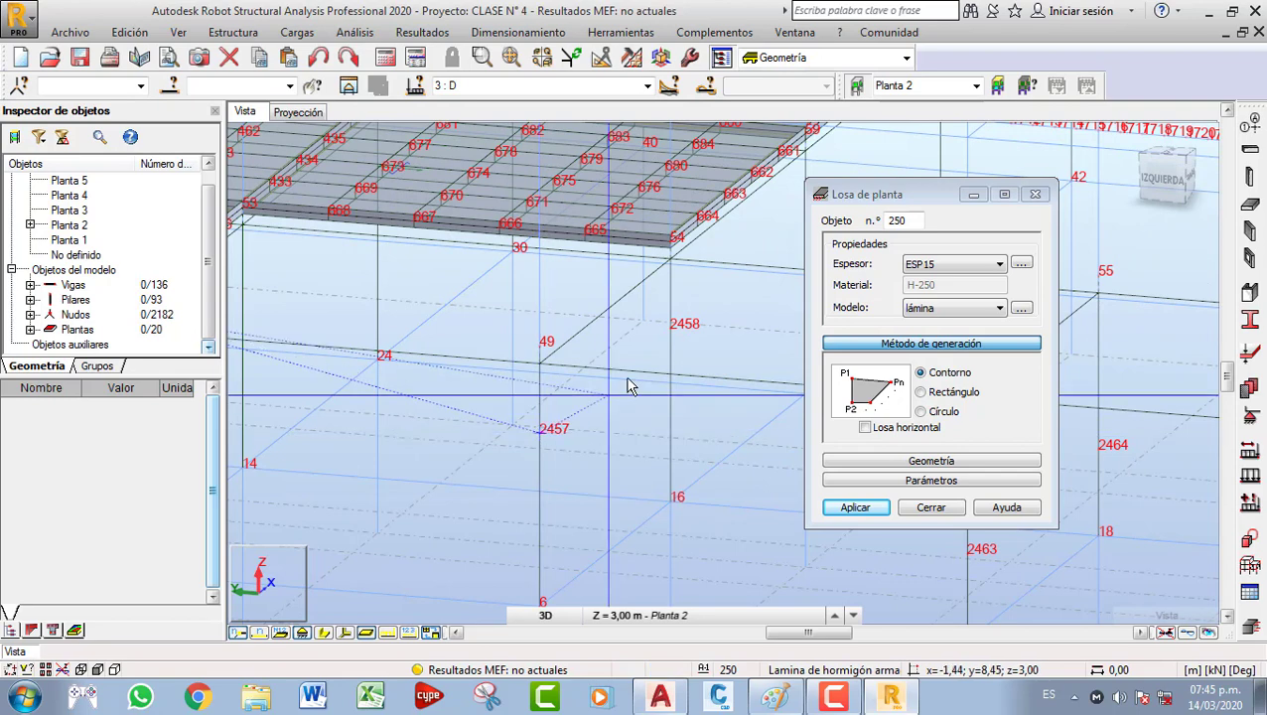
pyautogui.click(671, 329)
pyautogui.moveTo(671, 341); pyautogui.dragTo(812, 429, button='middle')
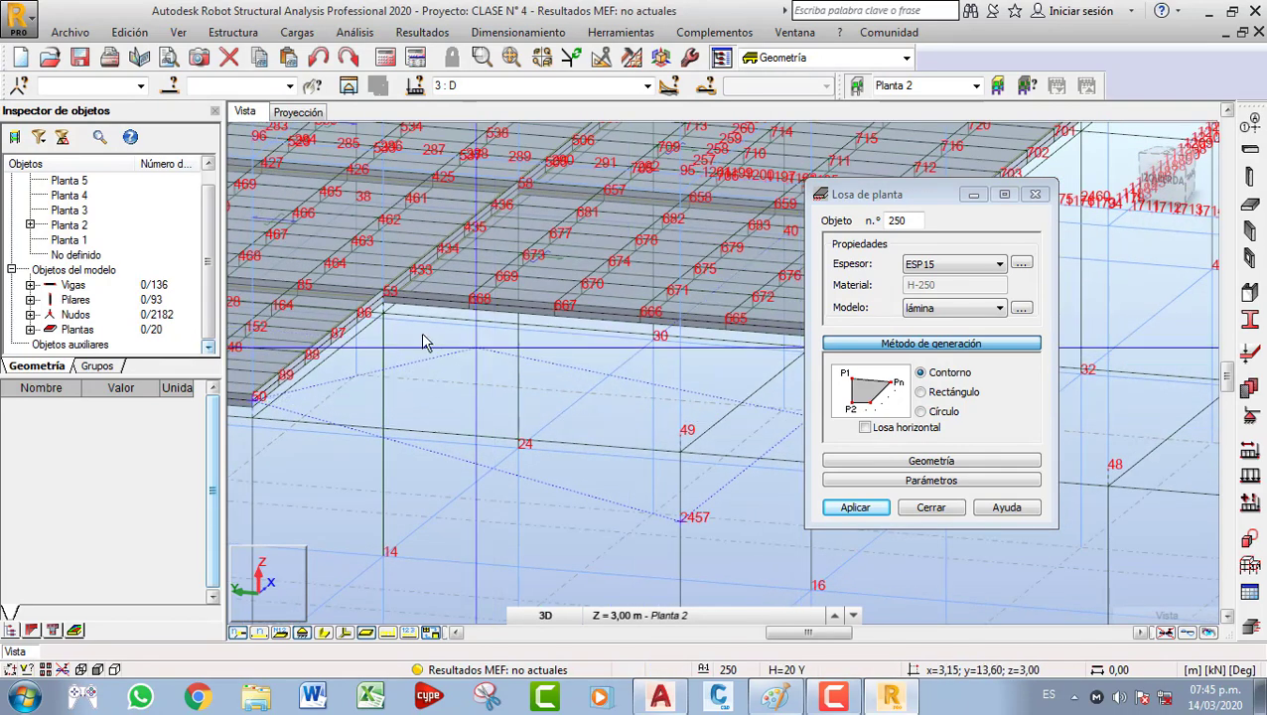
pyautogui.click(384, 297)
# Draw the adjoining sloped contour slab between axes 4 and 2 through nodes 2457, 2463, 2464 and 2458.
pyautogui.moveTo(532, 426); pyautogui.dragTo(192, 293, button='middle')
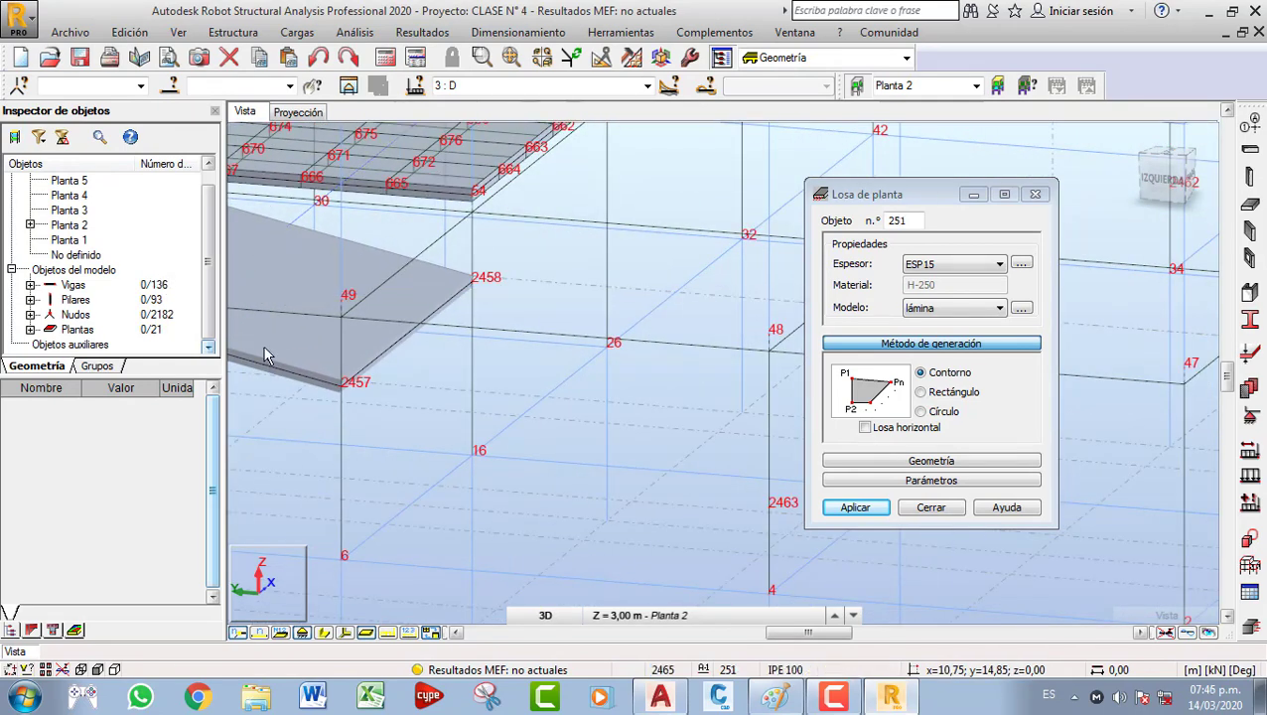
pyautogui.click(342, 392)
pyautogui.moveTo(342, 392); pyautogui.dragTo(240, 344, button='middle')
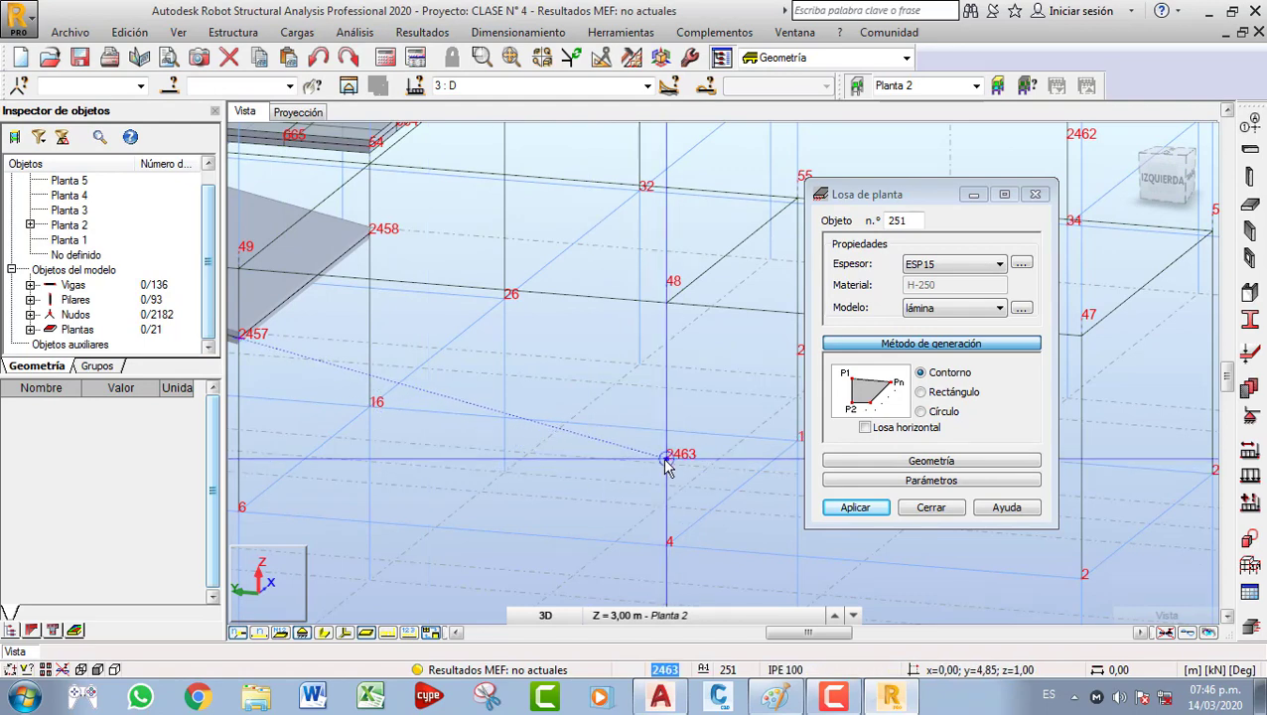
pyautogui.click(665, 460)
pyautogui.moveTo(665, 460); pyautogui.dragTo(588, 509, button='middle')
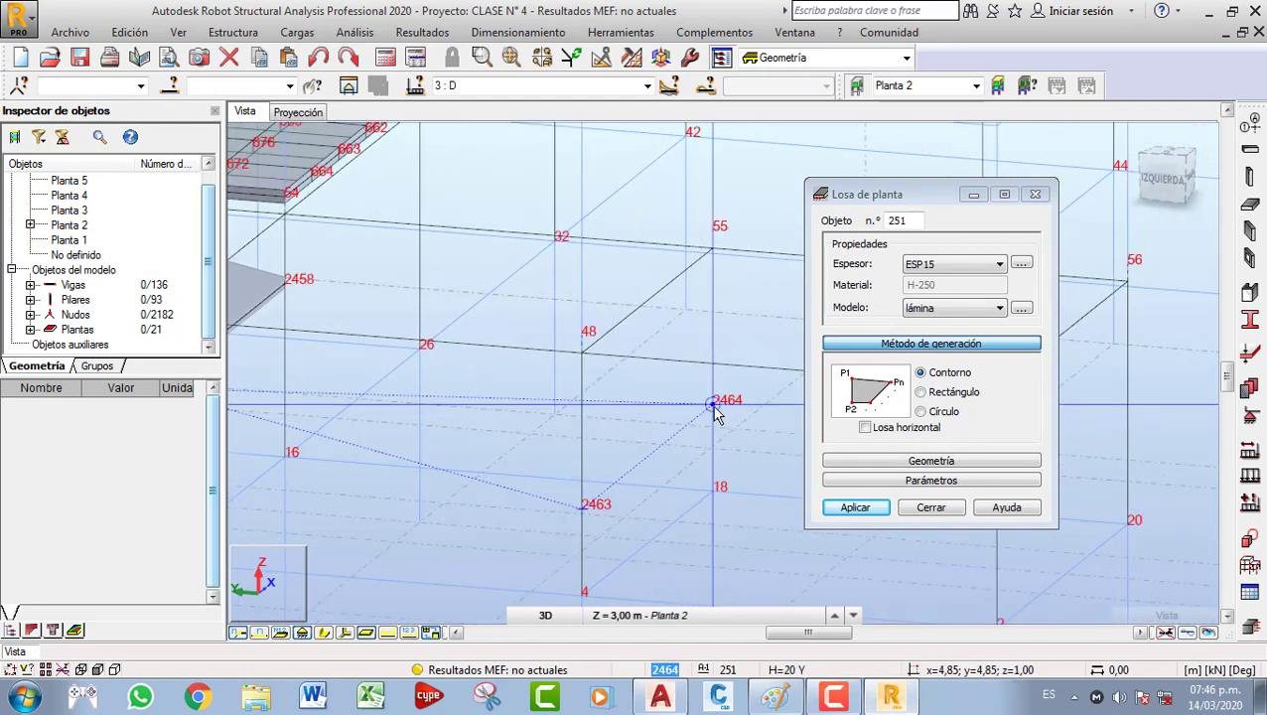
pyautogui.click(712, 410)
pyautogui.moveTo(633, 407); pyautogui.dragTo(739, 469, button='middle')
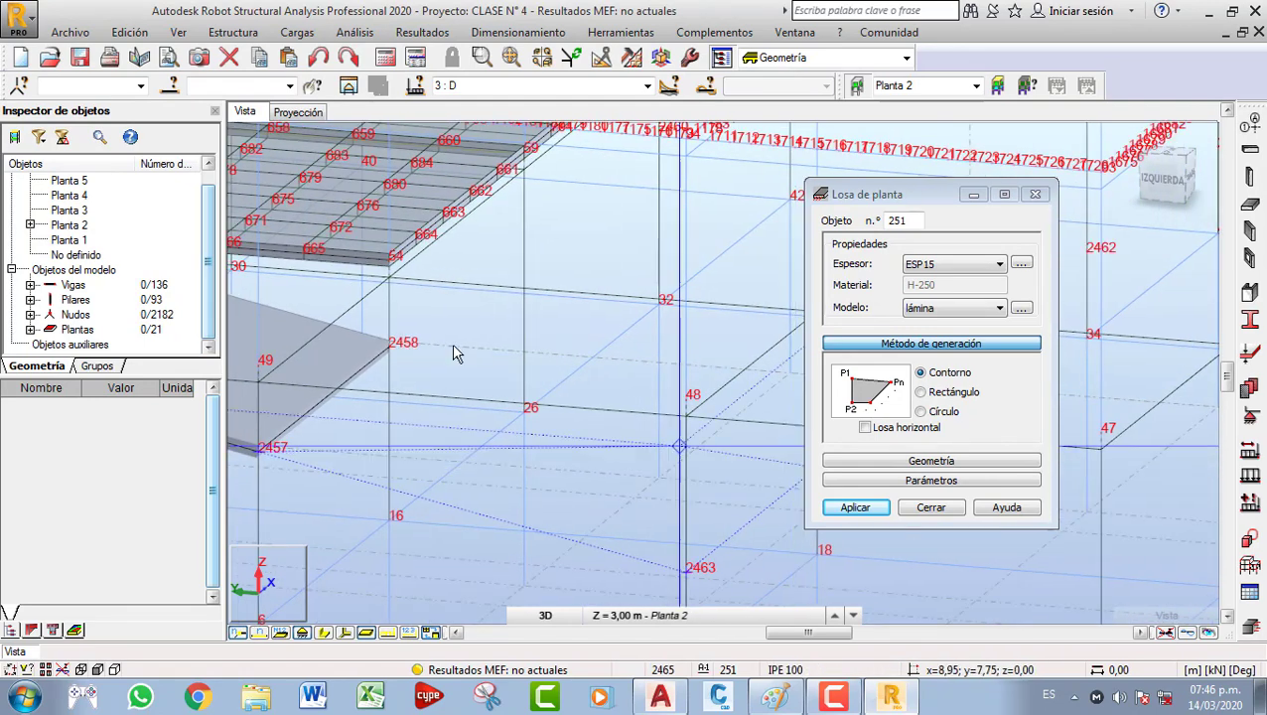
pyautogui.click(391, 355)
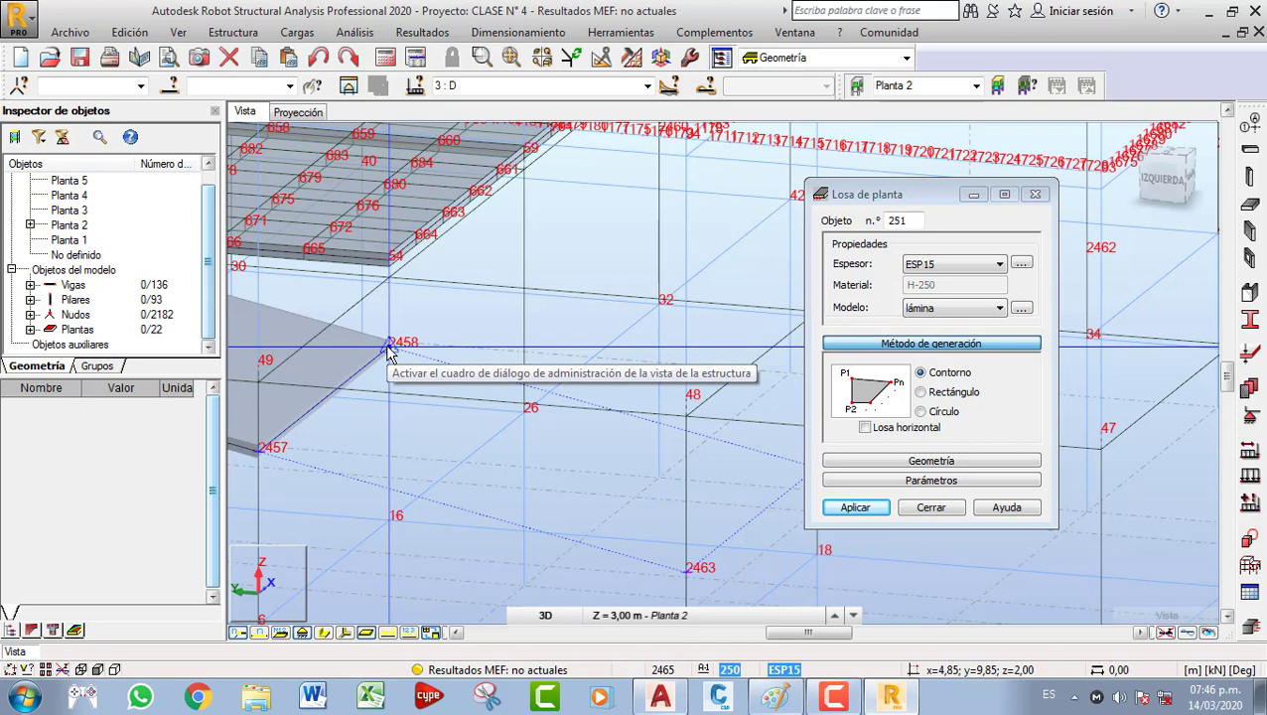
# Draw the lowest sloped contour slab from axis 2 to the column bases on axis 1 through nodes 2463, 2, 20 and 2464.
pyautogui.moveTo(531, 449); pyautogui.dragTo(288, 292, button='middle')
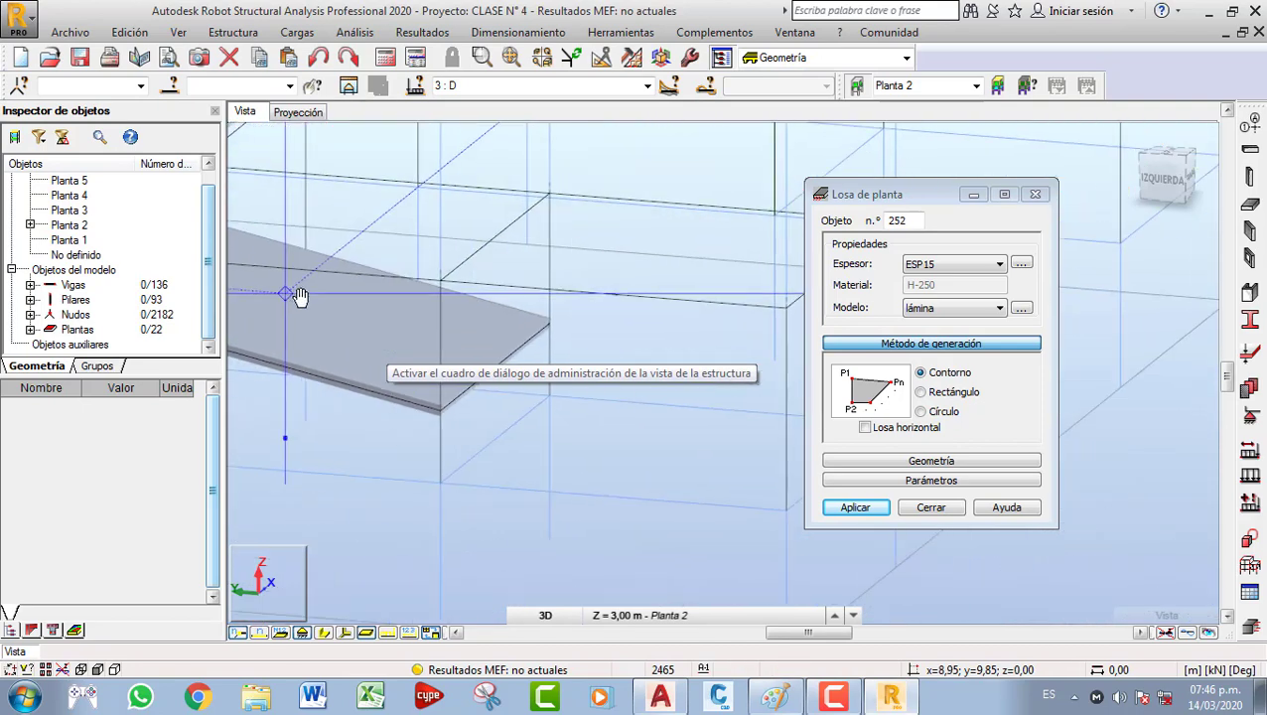
pyautogui.click(439, 414)
pyautogui.moveTo(523, 455); pyautogui.dragTo(334, 406, button='middle')
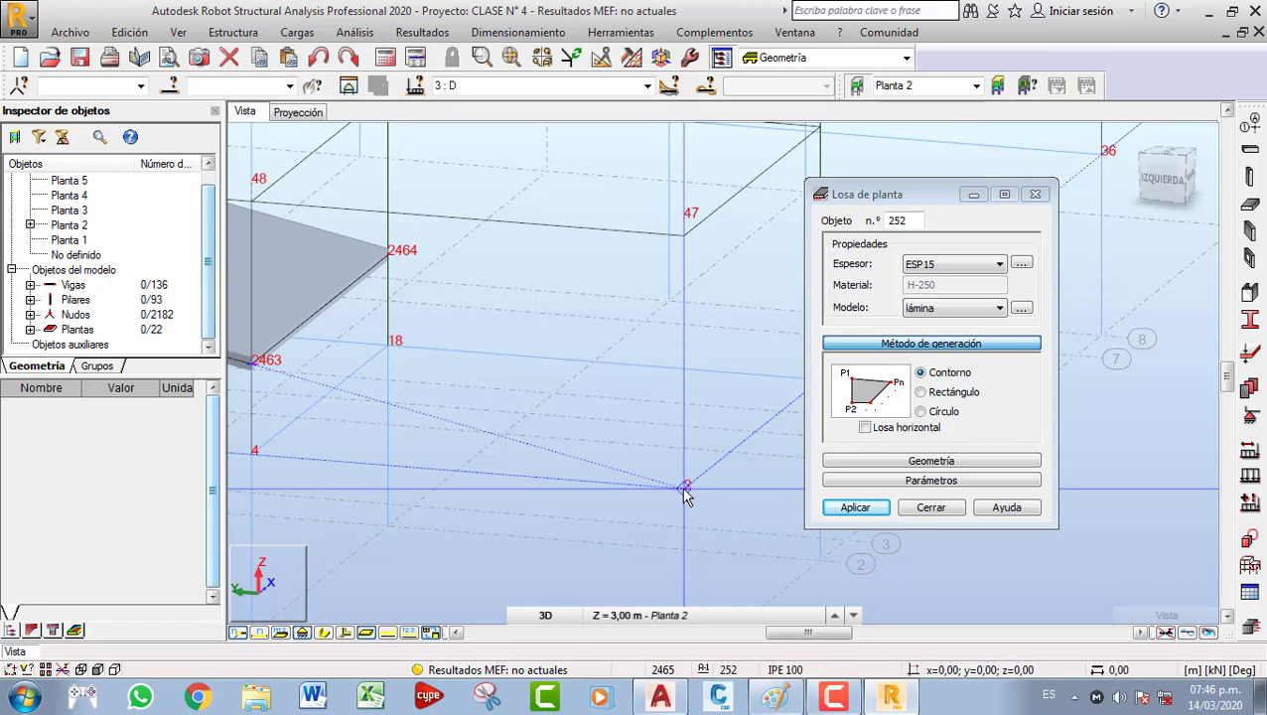
pyautogui.scroll(3, 596, 497)
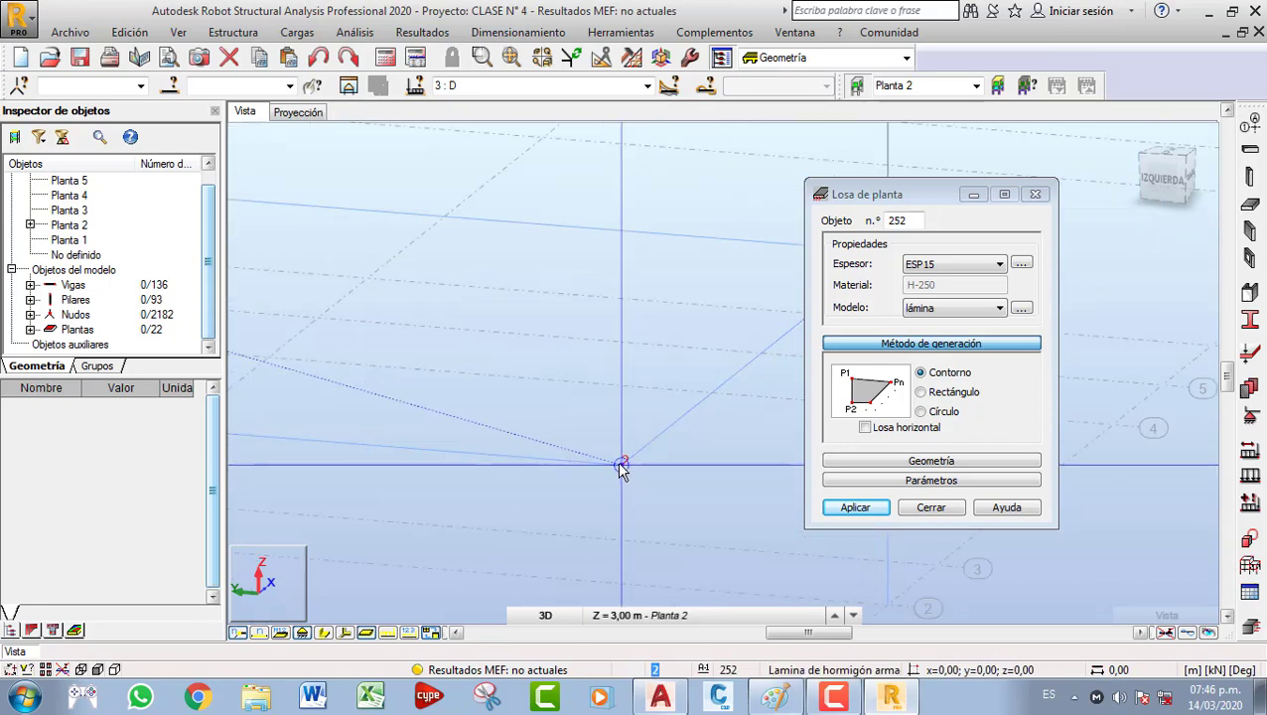
pyautogui.click(621, 466)
pyautogui.scroll(-1, 643, 483)
pyautogui.moveTo(688, 433); pyautogui.dragTo(619, 511, button='middle')
pyautogui.scroll(-1, 662, 479)
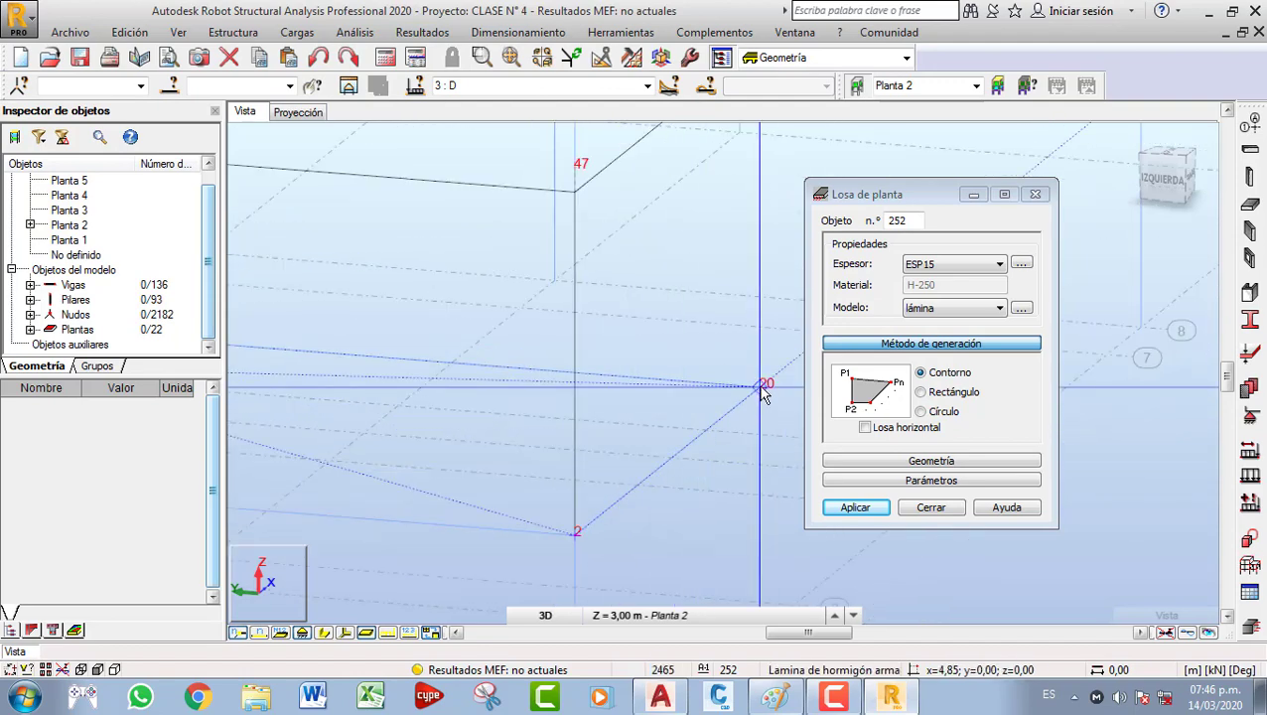
pyautogui.click(760, 387)
pyautogui.moveTo(641, 418); pyautogui.dragTo(777, 485, button='middle')
pyautogui.moveTo(487, 405); pyautogui.dragTo(620, 441, button='middle')
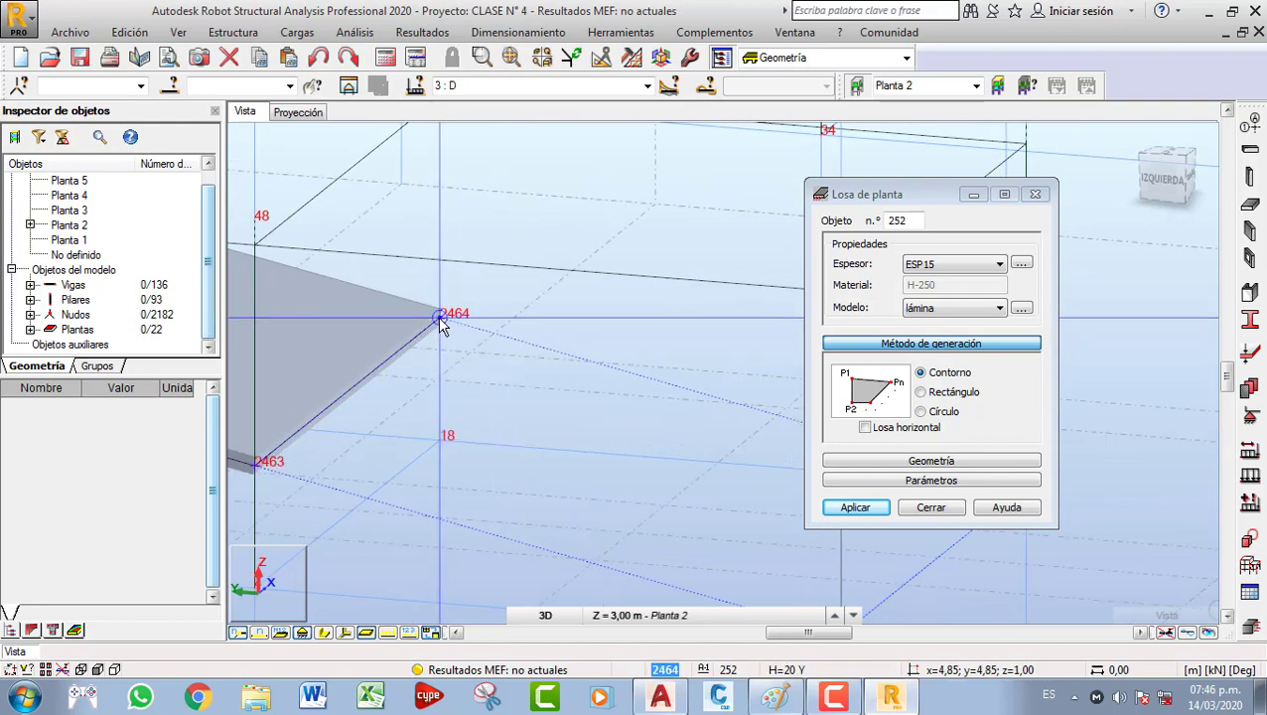
pyautogui.click(439, 324)
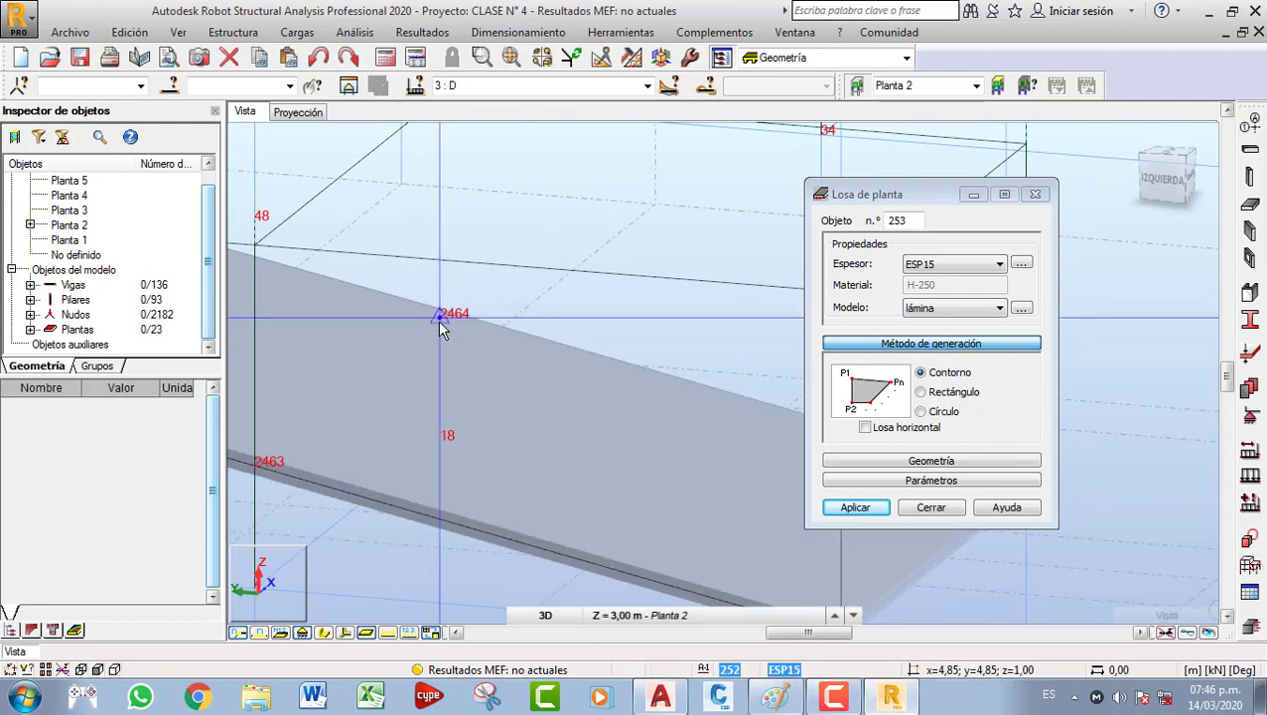
# Draw a sloped contour slab on the opposite side, from the Planta 2 slab edge to axis 4, through nodes 61, 2460, 2459 and 66.
pyautogui.scroll(-3, 442, 323)
pyautogui.scroll(-4, 583, 412)
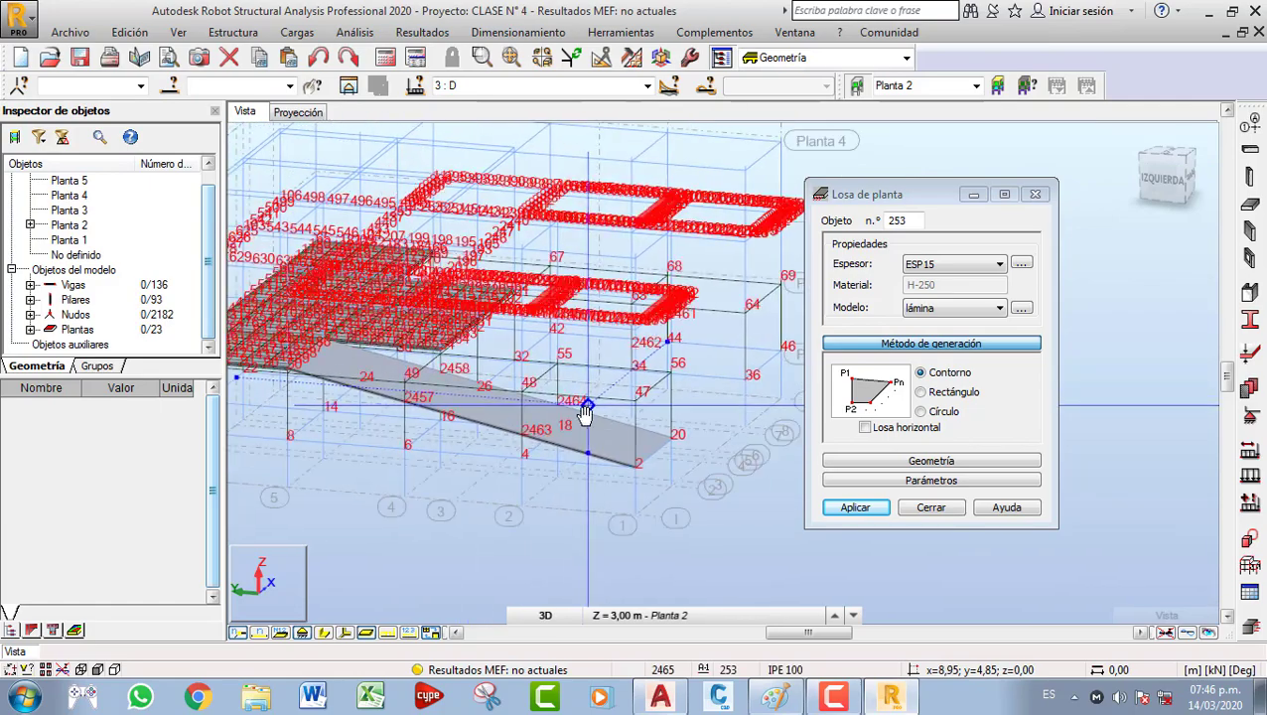
pyautogui.keyDown('shift'); pyautogui.moveTo(603, 454); pyautogui.dragTo(399, 456, button='middle'); pyautogui.keyUp('shift')
pyautogui.scroll(3, 549, 474)
pyautogui.keyDown('shift'); pyautogui.moveTo(557, 482); pyautogui.dragTo(617, 376, button='middle'); pyautogui.keyUp('shift')
pyautogui.scroll(2, 597, 471)
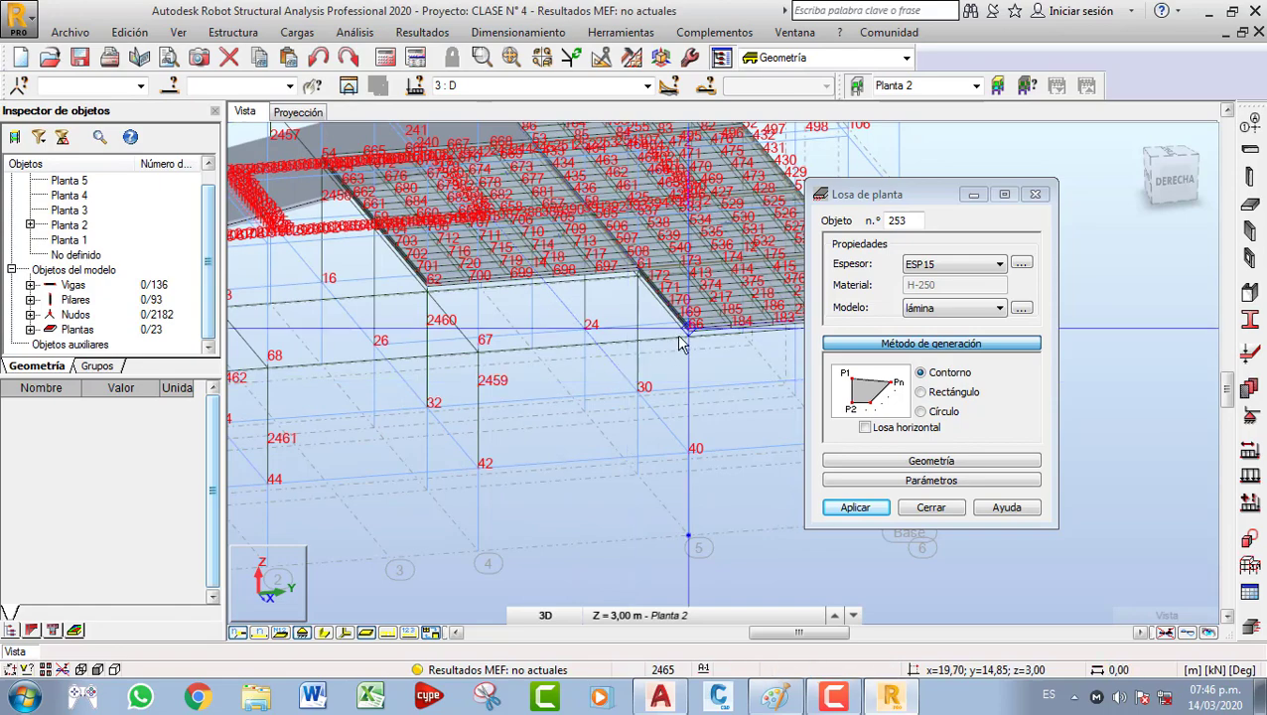
pyautogui.scroll(2, 638, 282)
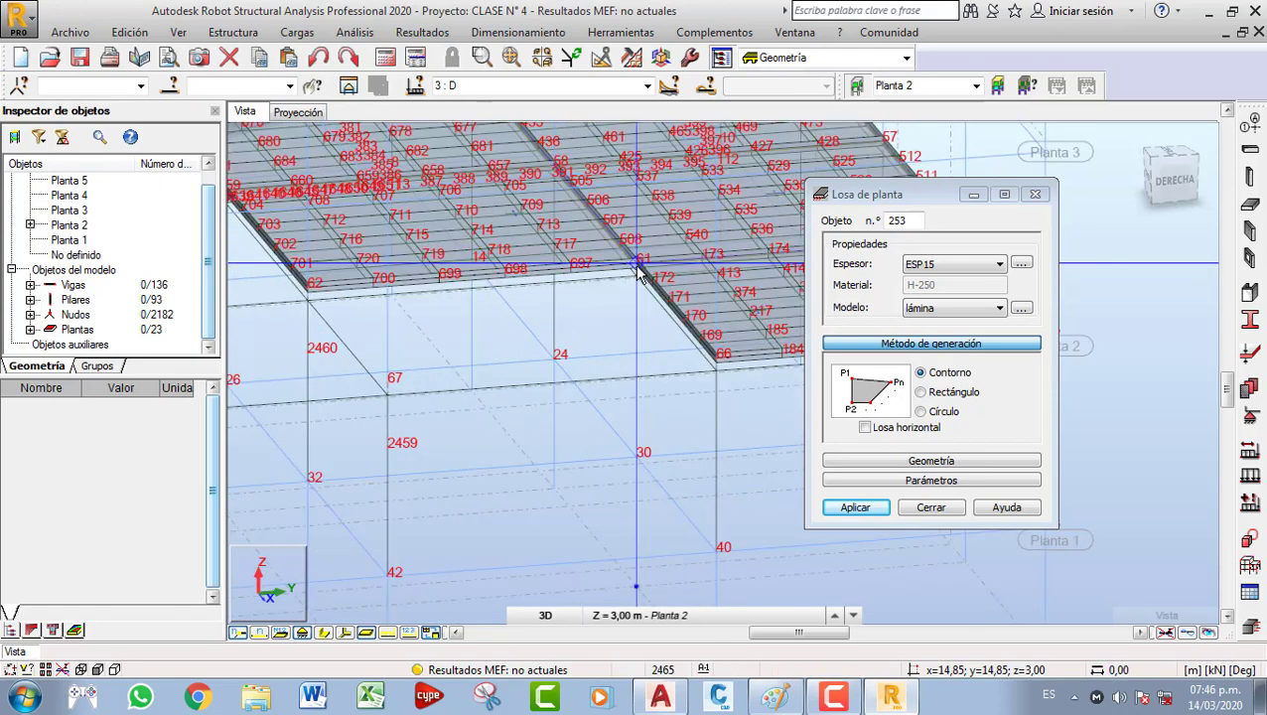
pyautogui.click(638, 267)
pyautogui.scroll(-1, 379, 339)
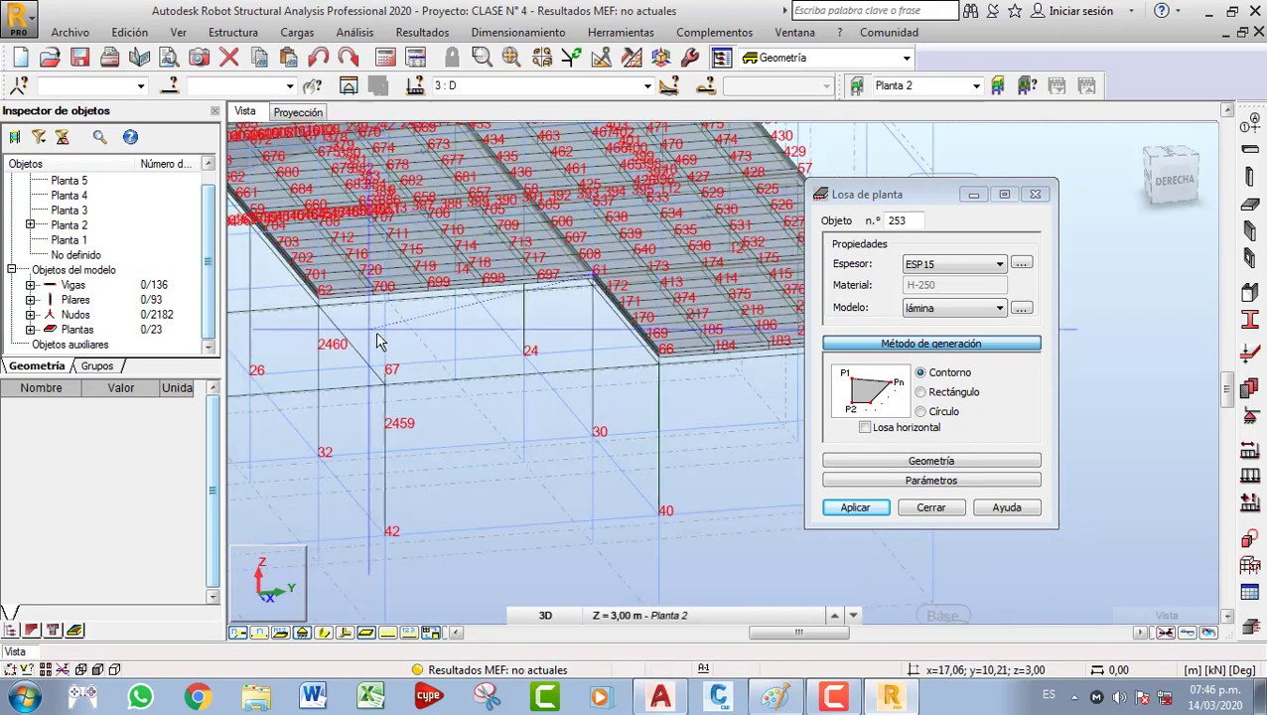
pyautogui.moveTo(379, 341); pyautogui.dragTo(402, 337, button='middle')
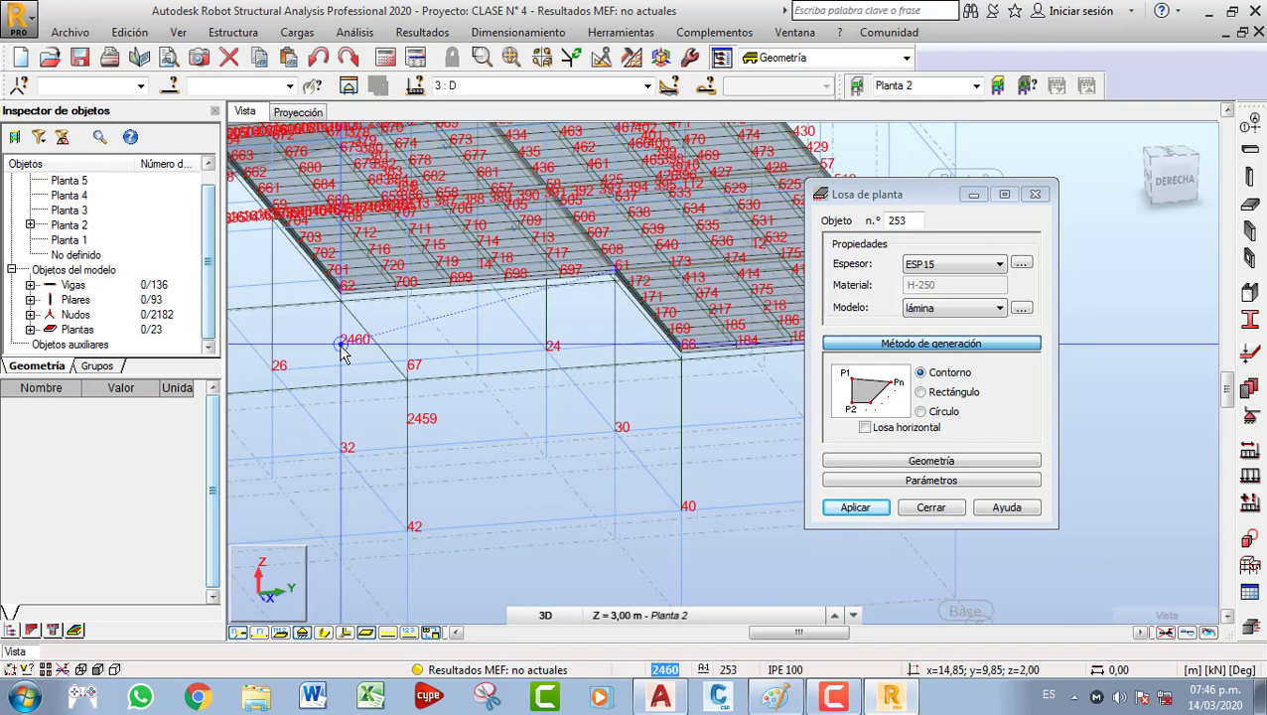
pyautogui.click(341, 345)
pyautogui.click(407, 425)
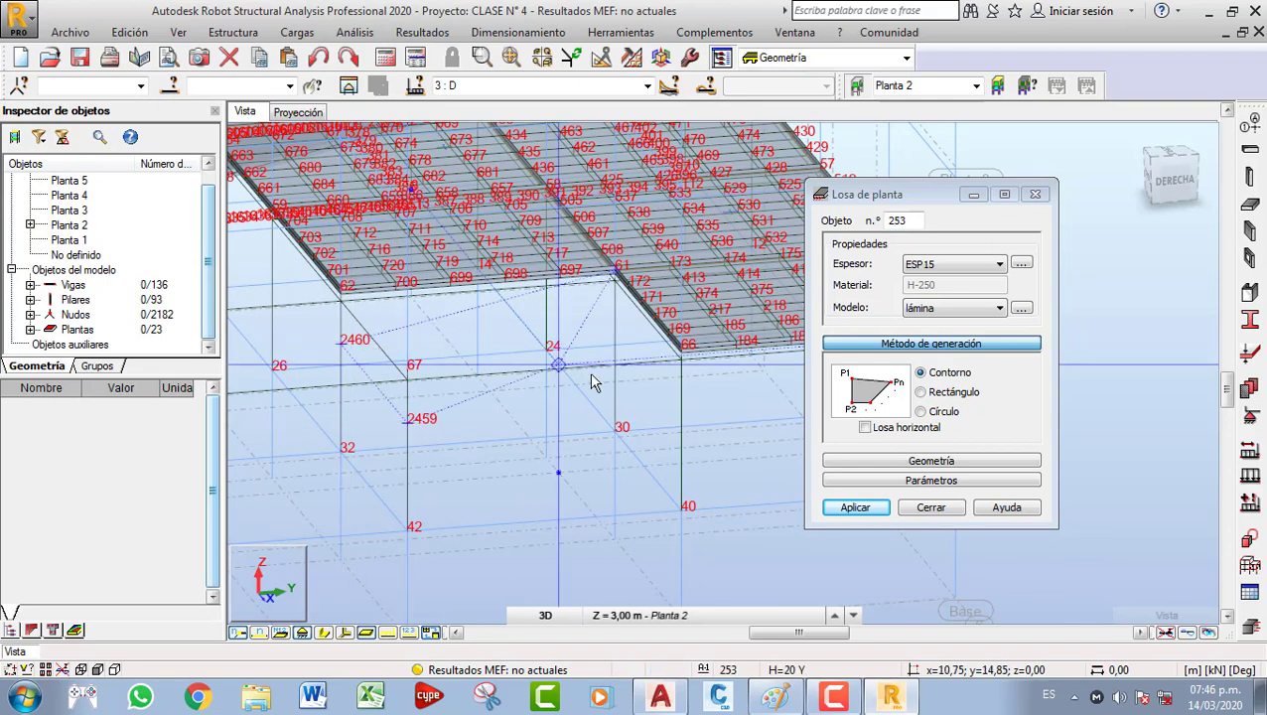
pyautogui.click(681, 351)
# Draw the adjoining sloped contour slab between axes 4 and 2 through nodes 2460, 2462, 2461 and 2459.
pyautogui.scroll(-1, 616, 399)
pyautogui.moveTo(613, 400); pyautogui.dragTo(789, 367, button='middle')
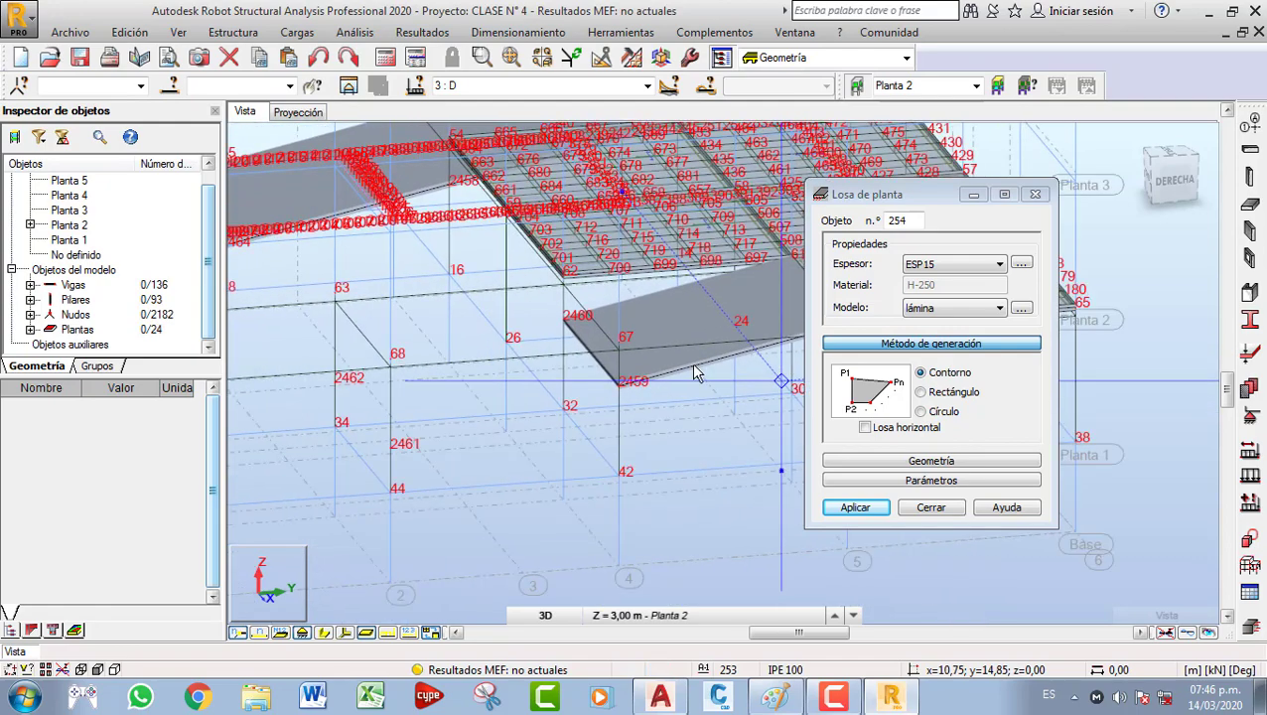
pyautogui.click(562, 325)
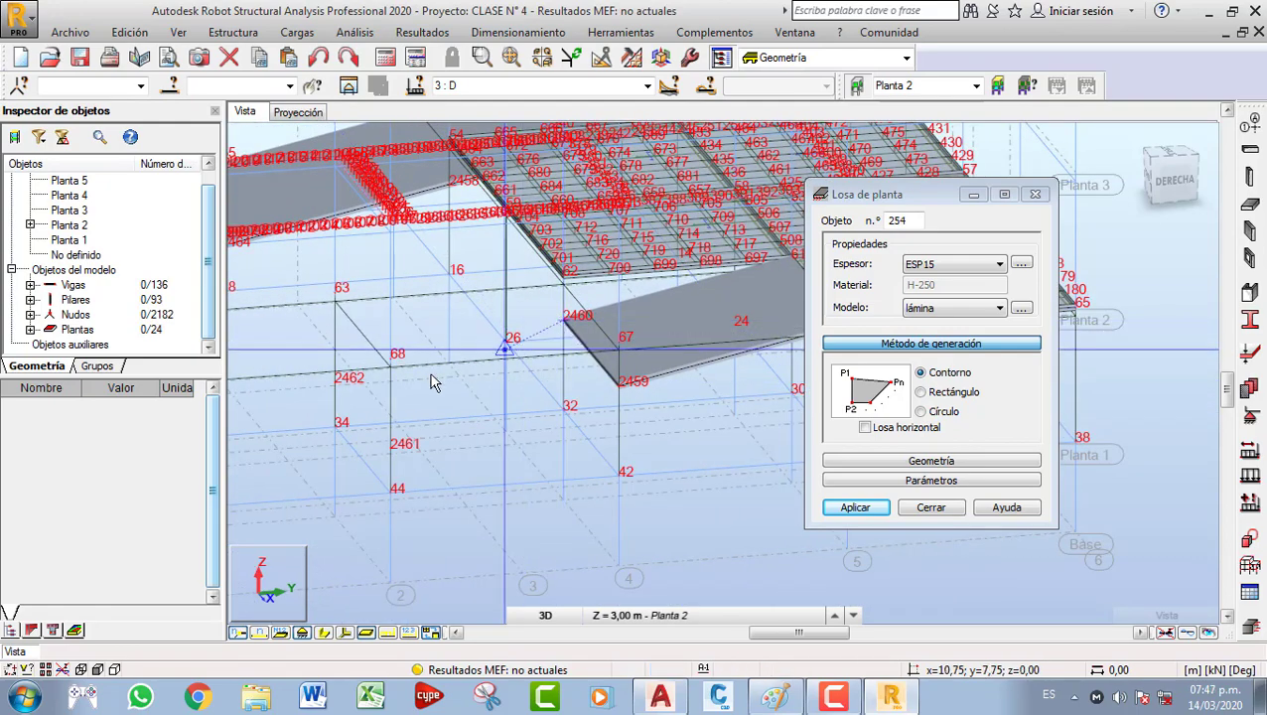
pyautogui.click(333, 380)
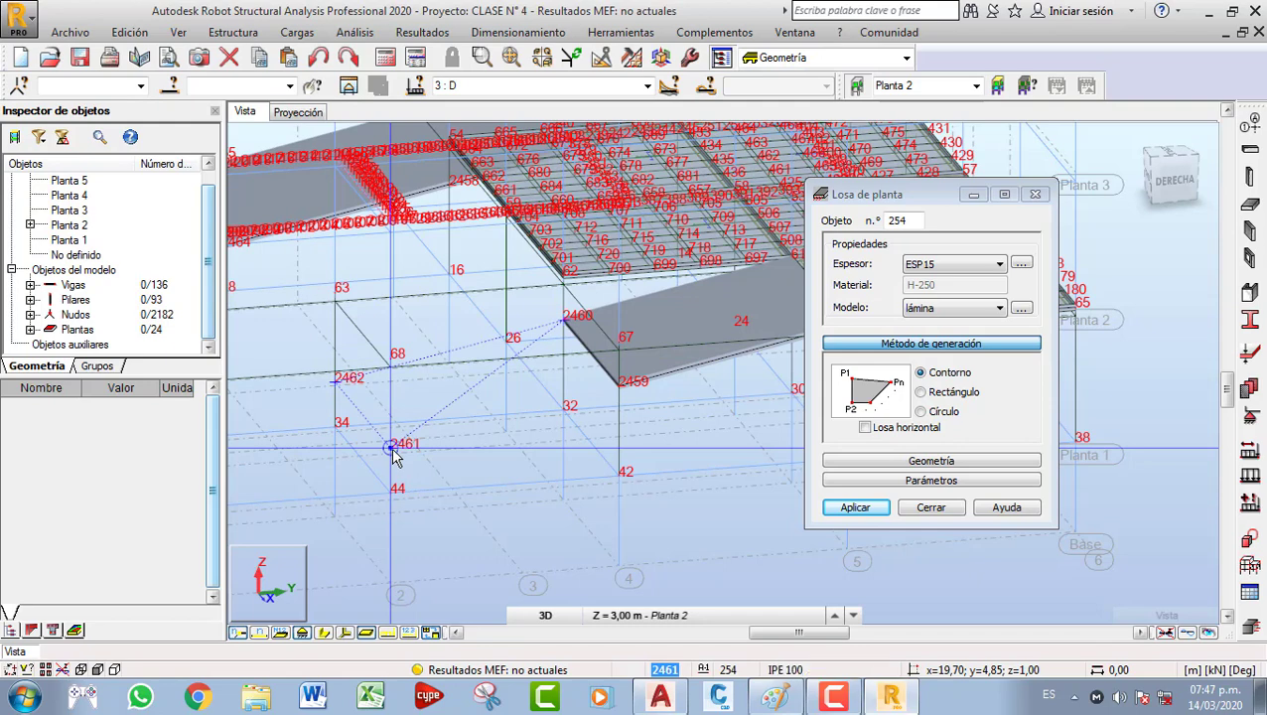
pyautogui.click(394, 454)
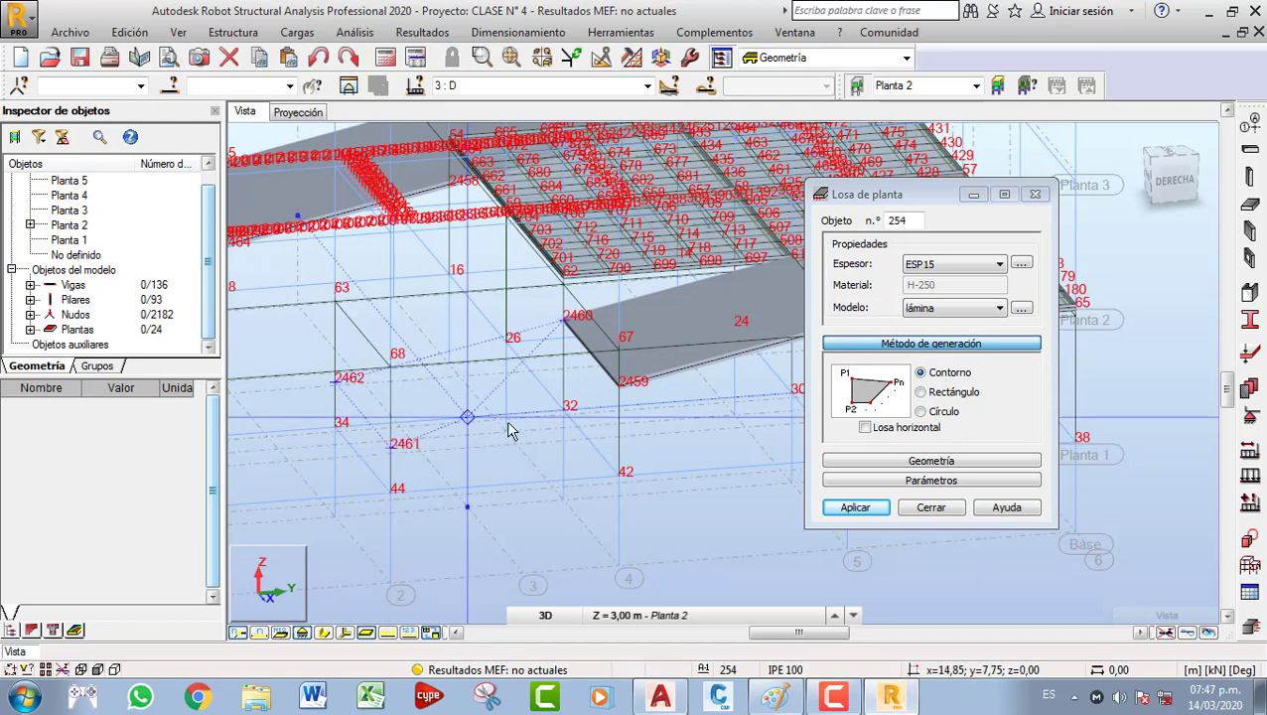
pyautogui.click(621, 389)
# Draw the lowest sloped contour slab from axis 2 to axis 1 through nodes 2462, 36, 46 and 2461, and finish the slab command.
pyautogui.moveTo(504, 417); pyautogui.dragTo(670, 370, button='middle')
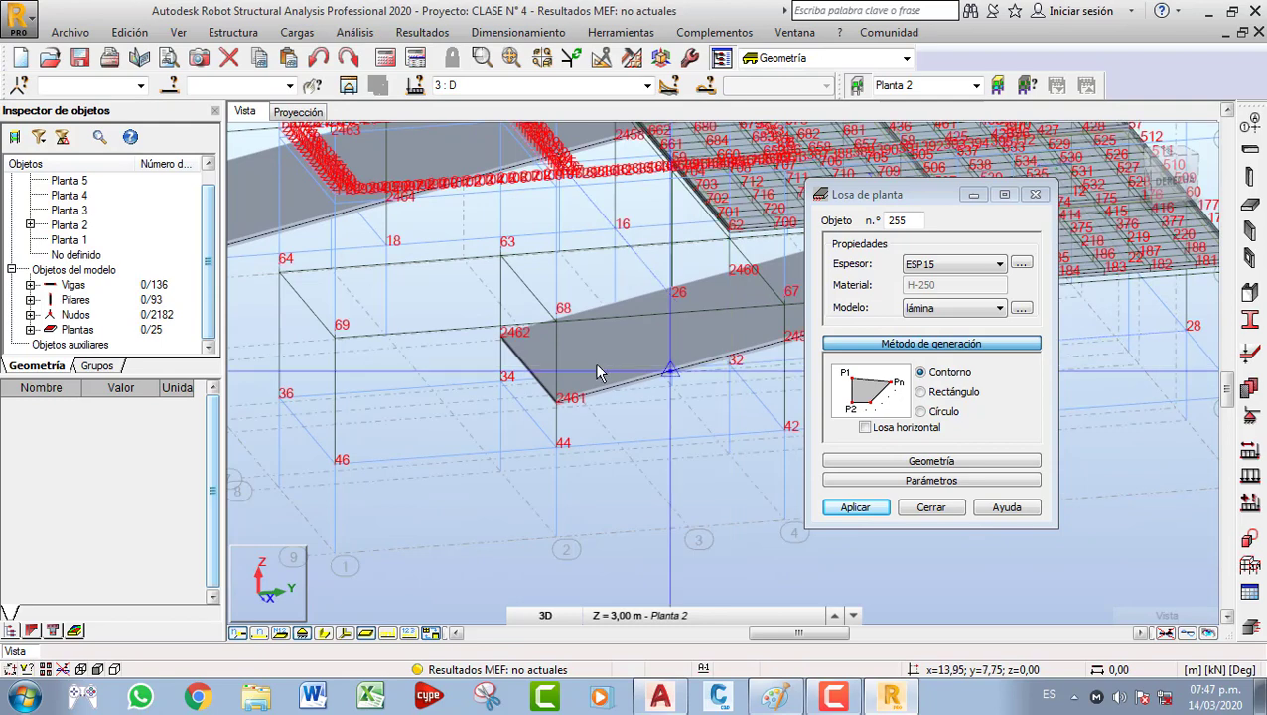
pyautogui.click(502, 337)
pyautogui.click(279, 400)
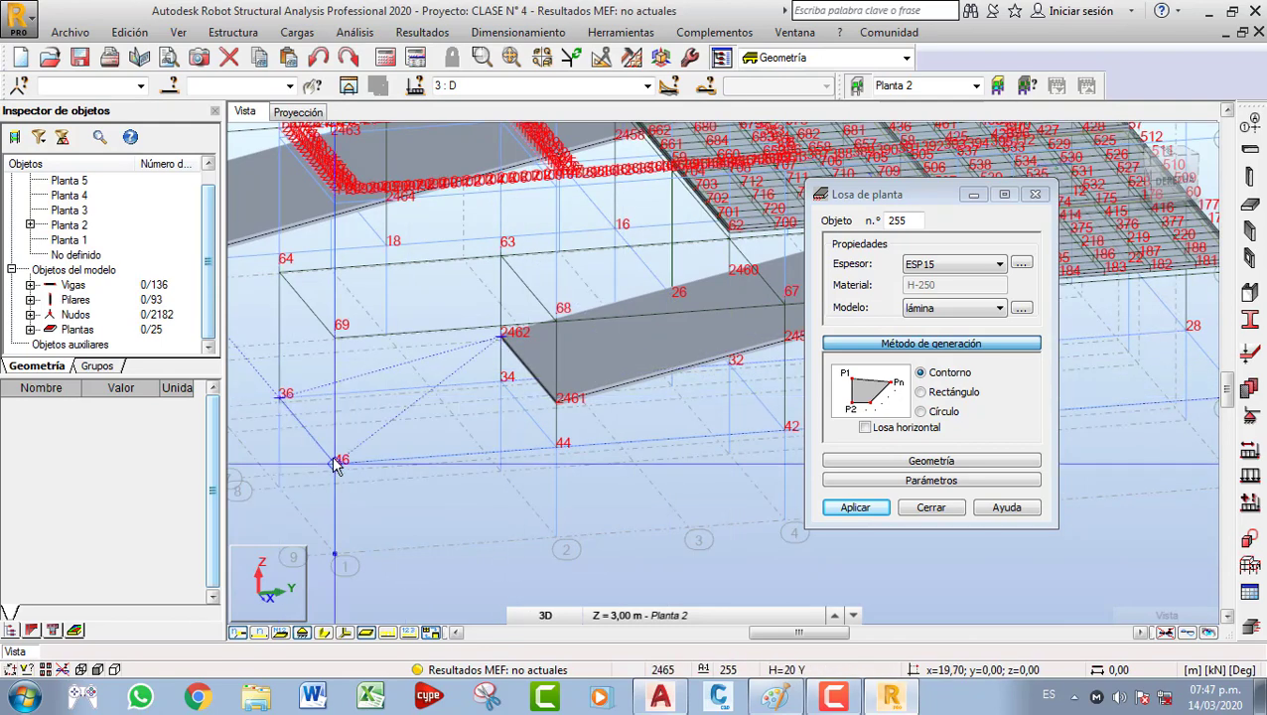
pyautogui.click(337, 466)
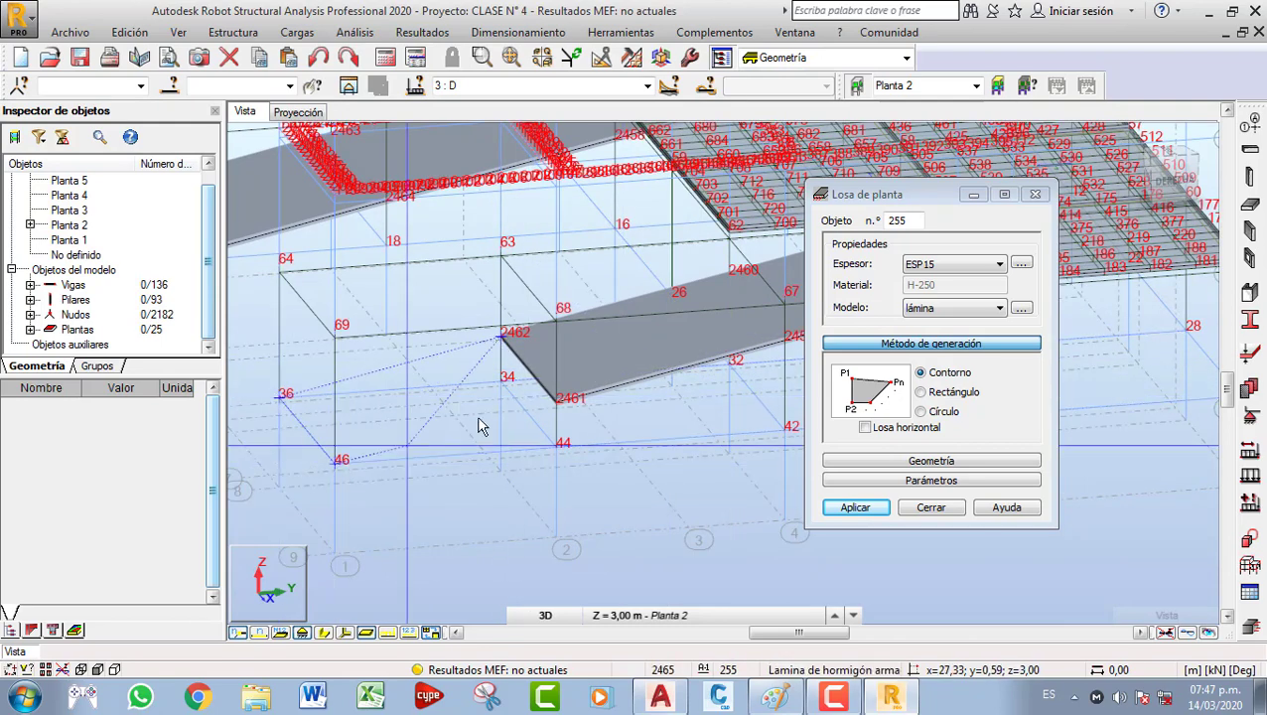
pyautogui.doubleClick(557, 400)
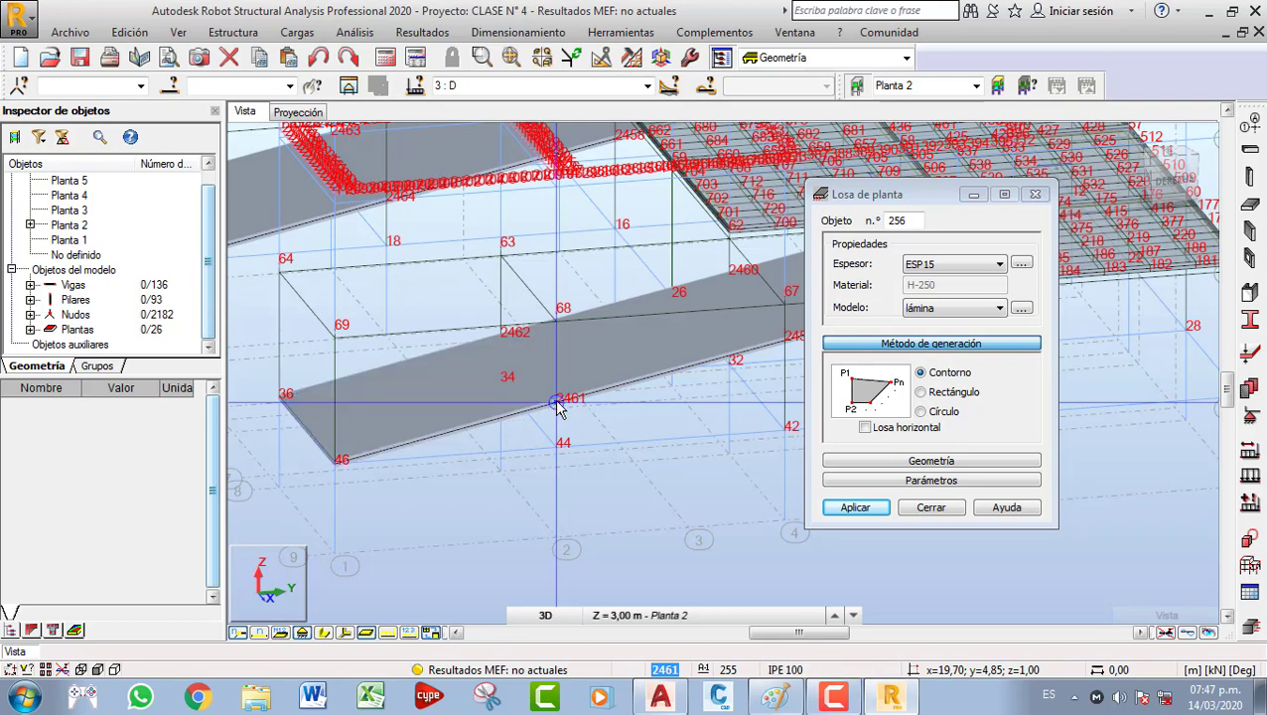
pyautogui.click(925, 506)
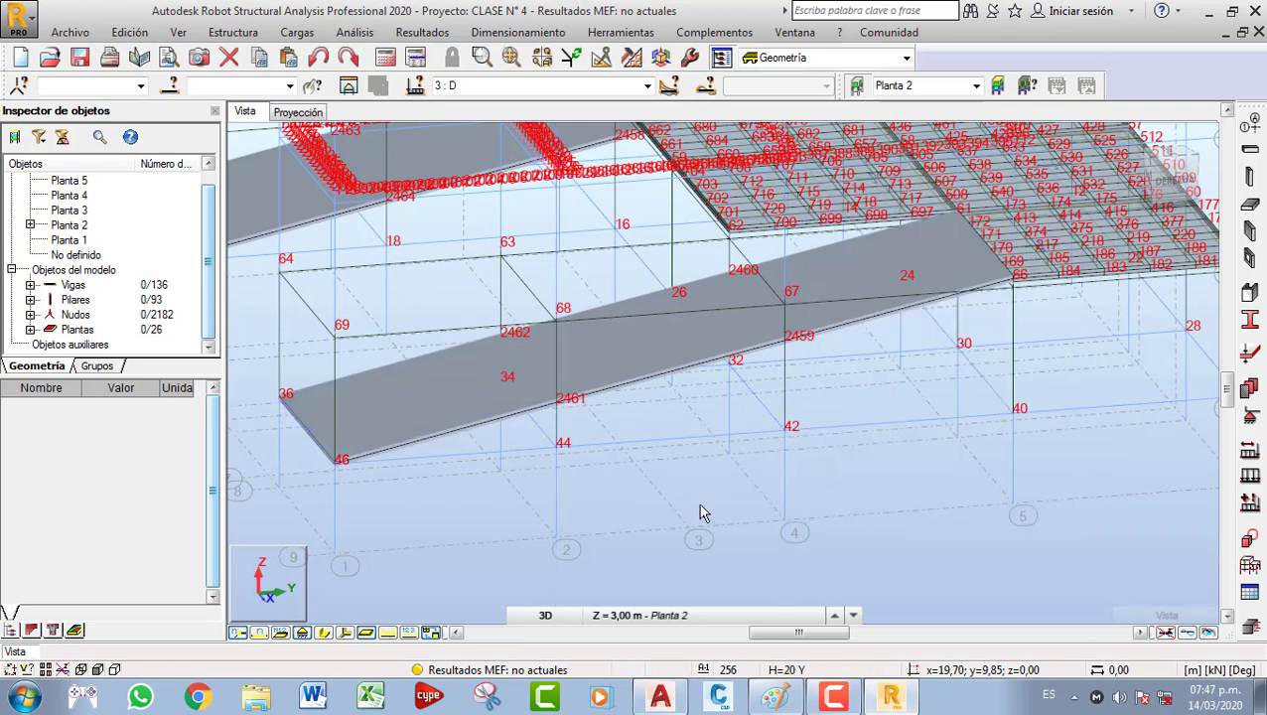
# Hide the node numbers and show the section shapes of the beams and columns.
pyautogui.click(242, 634)
pyautogui.click(324, 635)
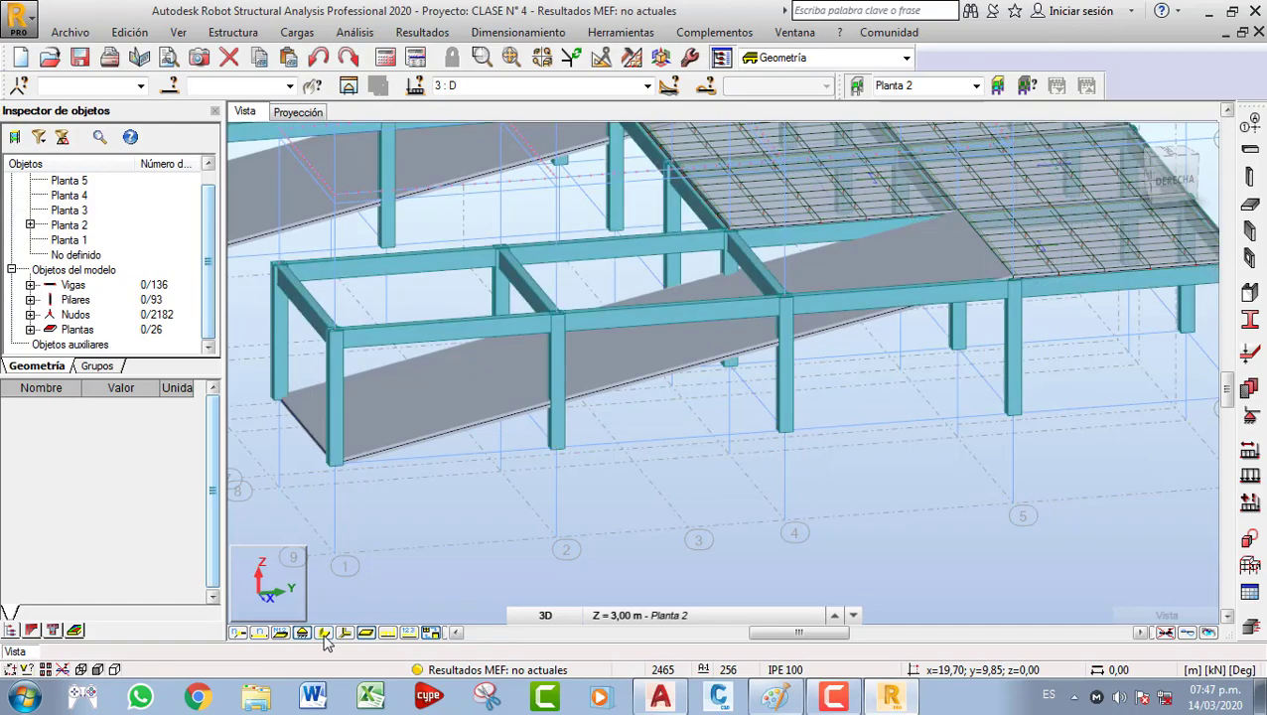
pyautogui.scroll(-5, 595, 437)
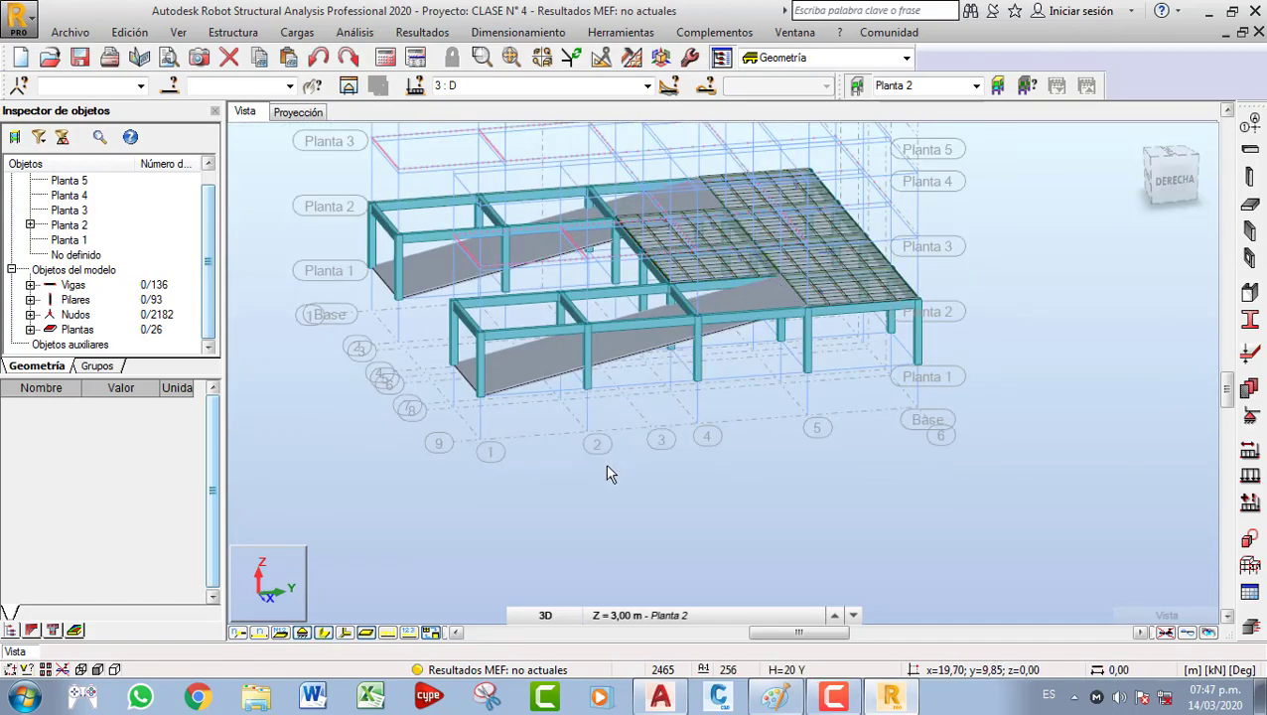
pyautogui.keyDown('shift'); pyautogui.moveTo(610, 474); pyautogui.dragTo(504, 390, button='middle'); pyautogui.keyUp('shift')
pyautogui.scroll(2, 486, 339)
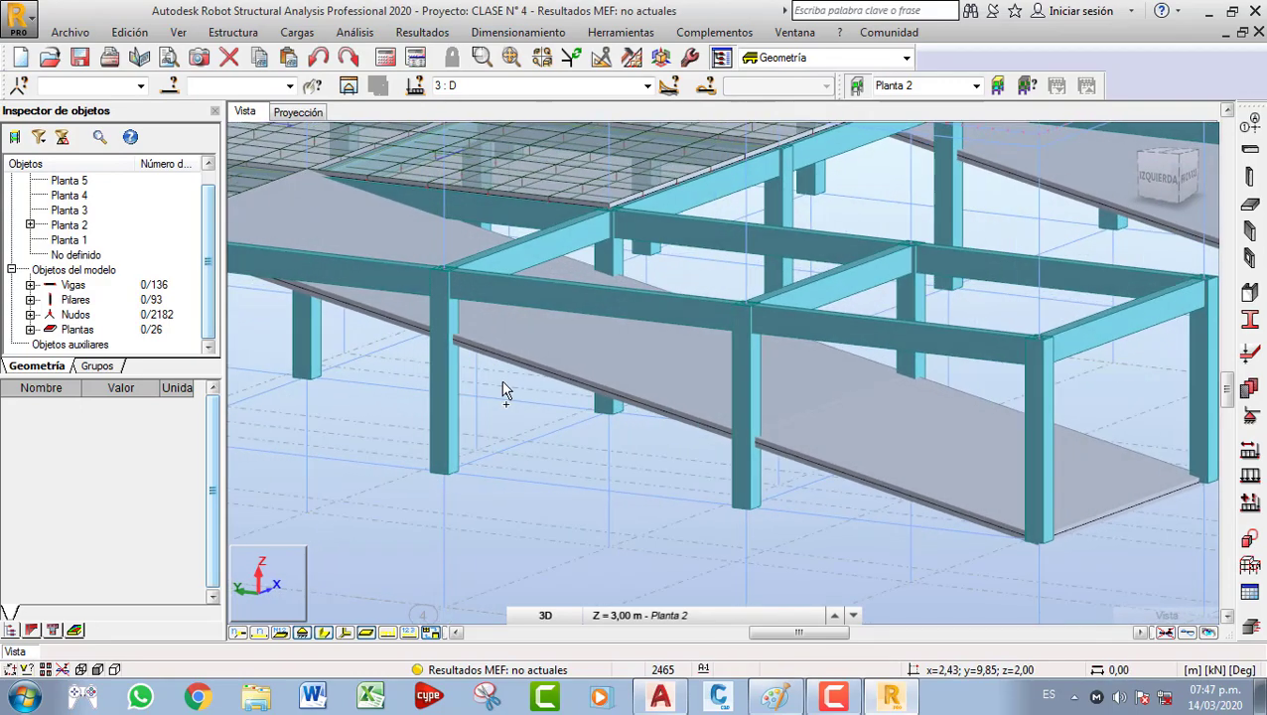
# Start the beam definition with profile type Viga de hormigón armado and section V 20x40.
pyautogui.click(1249, 149)
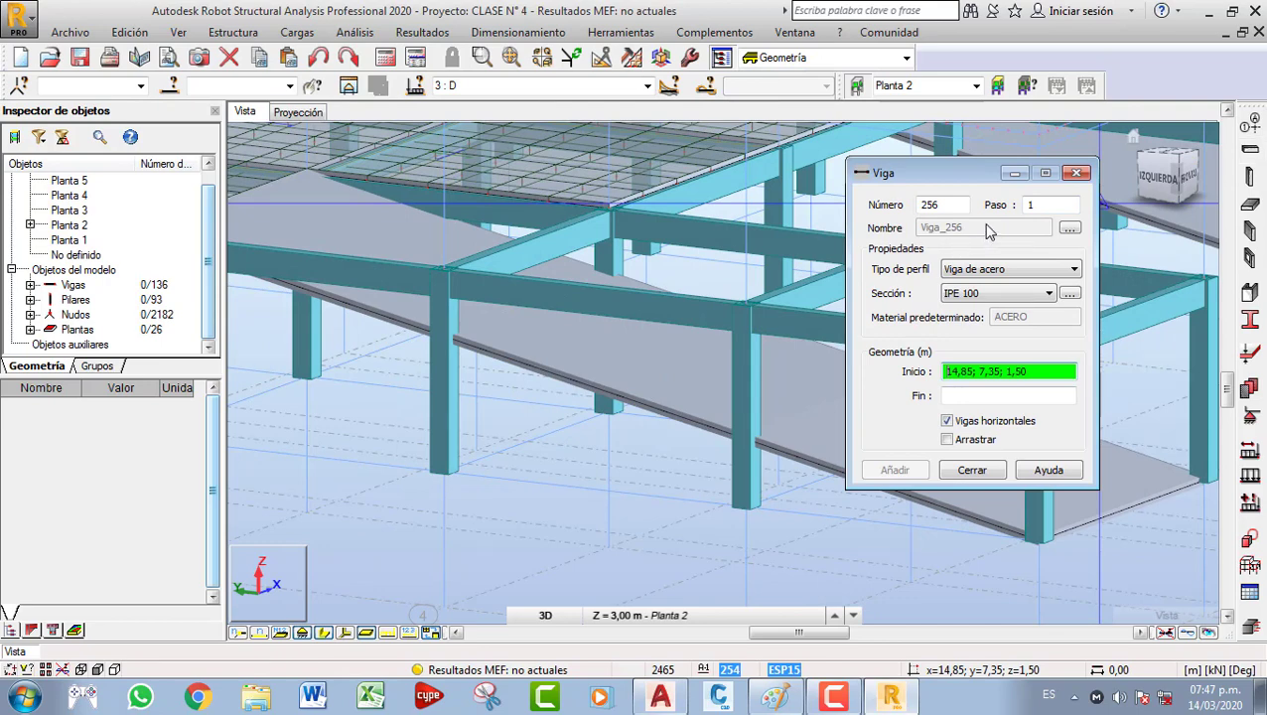
pyautogui.click(1017, 269)
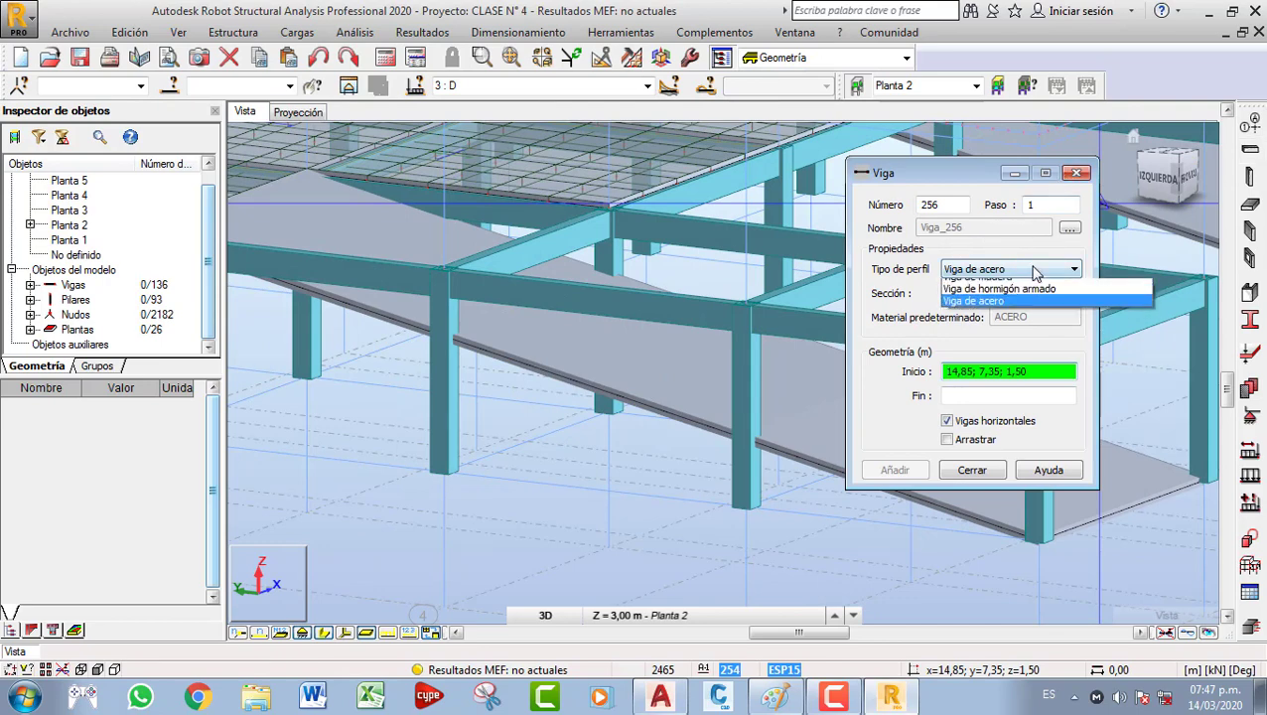
pyautogui.click(1002, 291)
pyautogui.click(1020, 295)
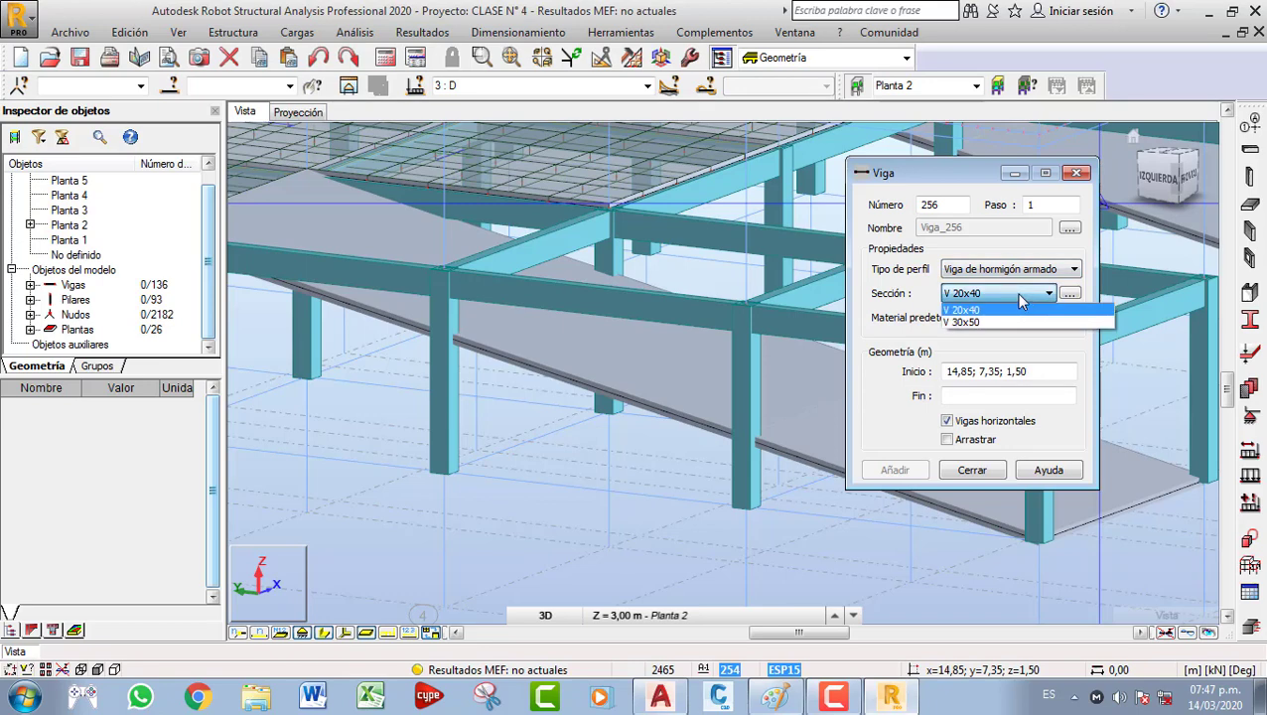
pyautogui.click(1018, 295)
pyautogui.click(998, 296)
pyautogui.click(998, 296)
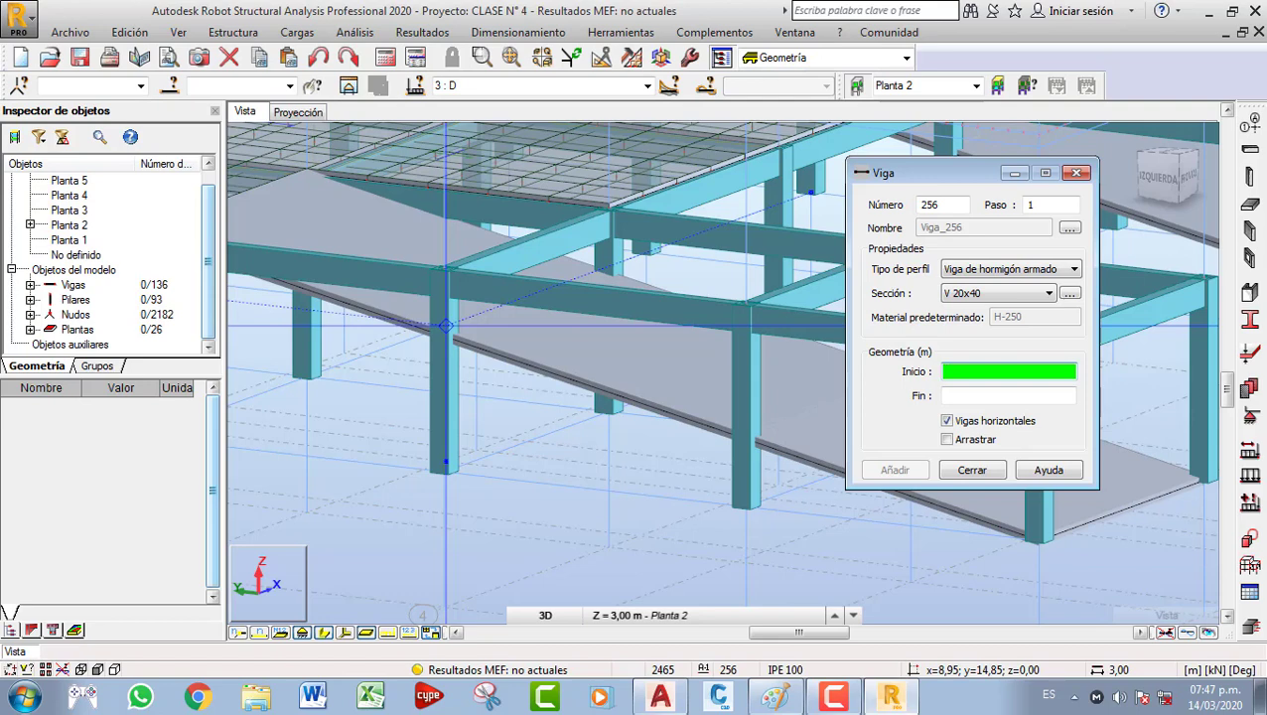
# Hide the section shapes and draw a V 20x40 beam across the first ramp on axis 4, between nodes 2457 and 2458.
pyautogui.click(325, 633)
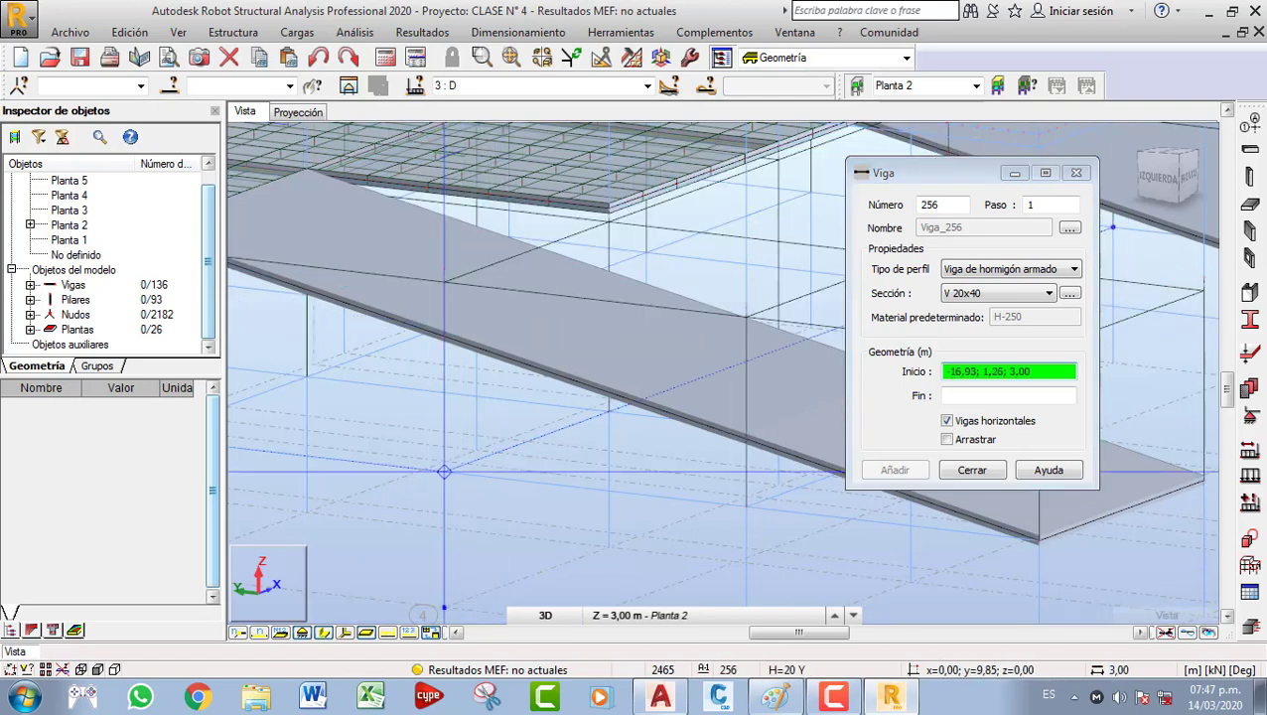
pyautogui.click(443, 338)
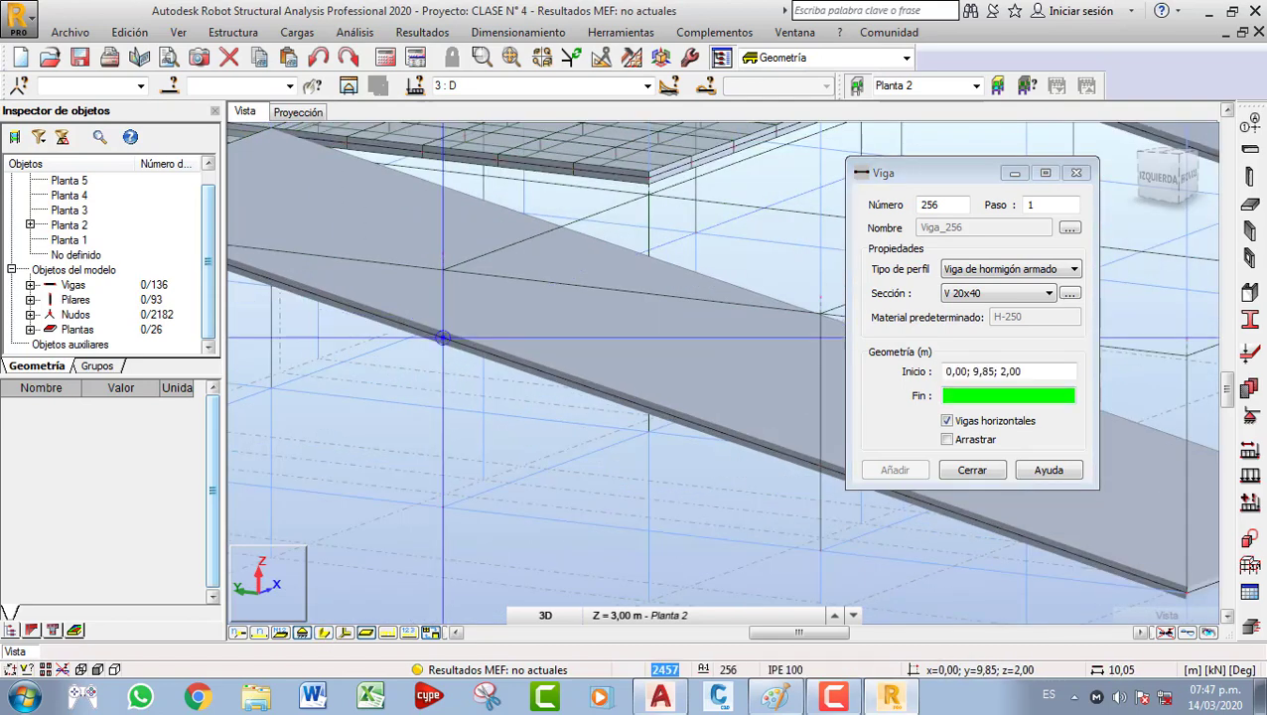
pyautogui.click(647, 261)
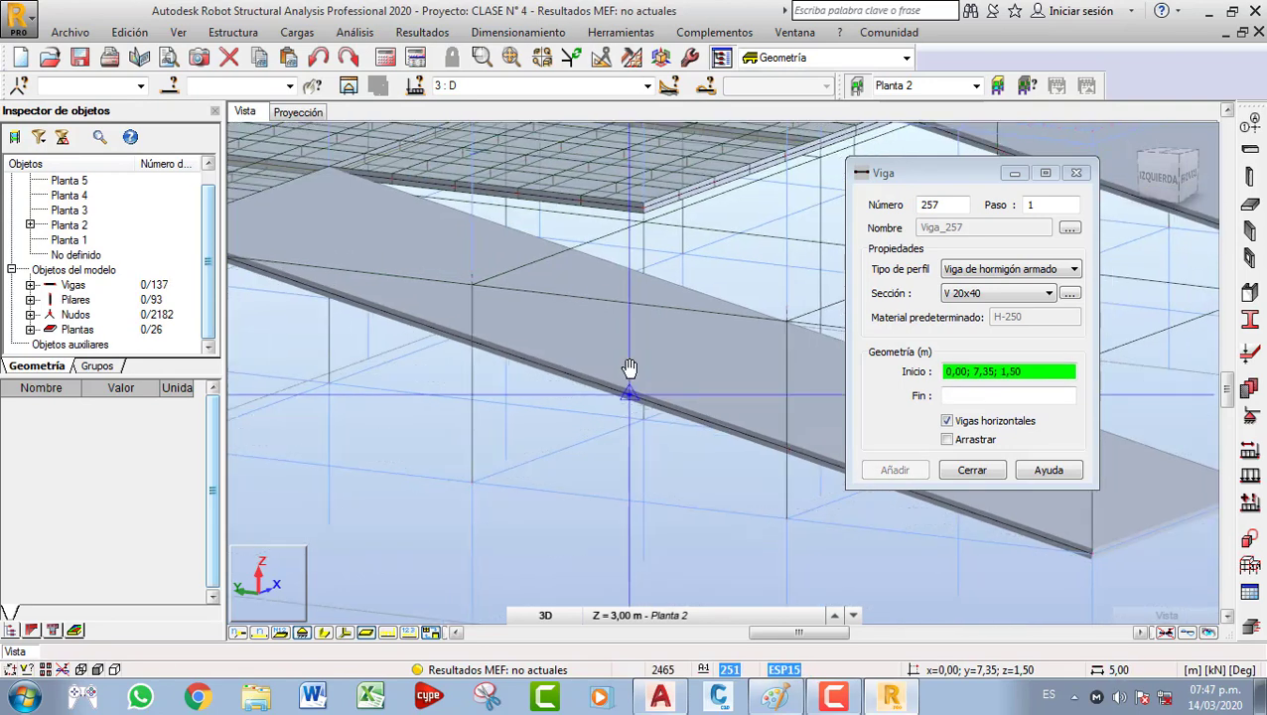
# Draw a V 20x40 beam across the first ramp on axis 2, from 0,00; 4,85; 1,00 to 4,85; 4,85; 1,00.
pyautogui.moveTo(651, 380); pyautogui.dragTo(473, 377, button='middle')
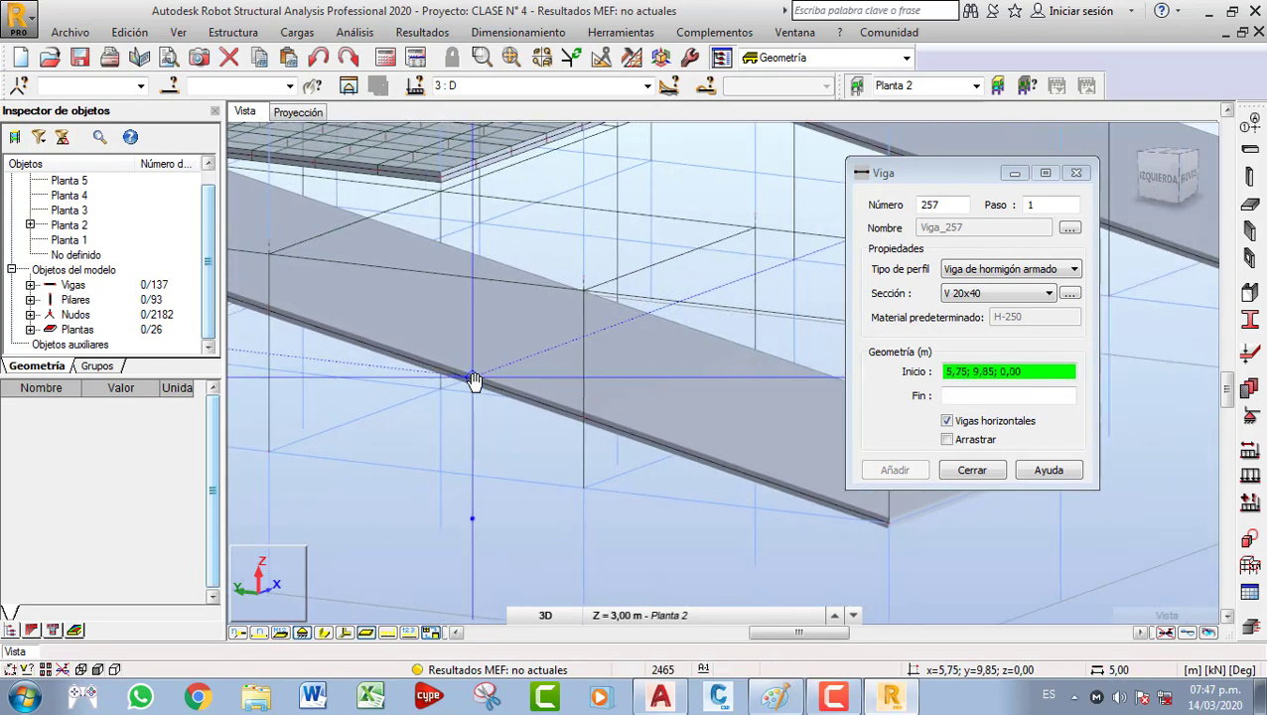
pyautogui.click(584, 417)
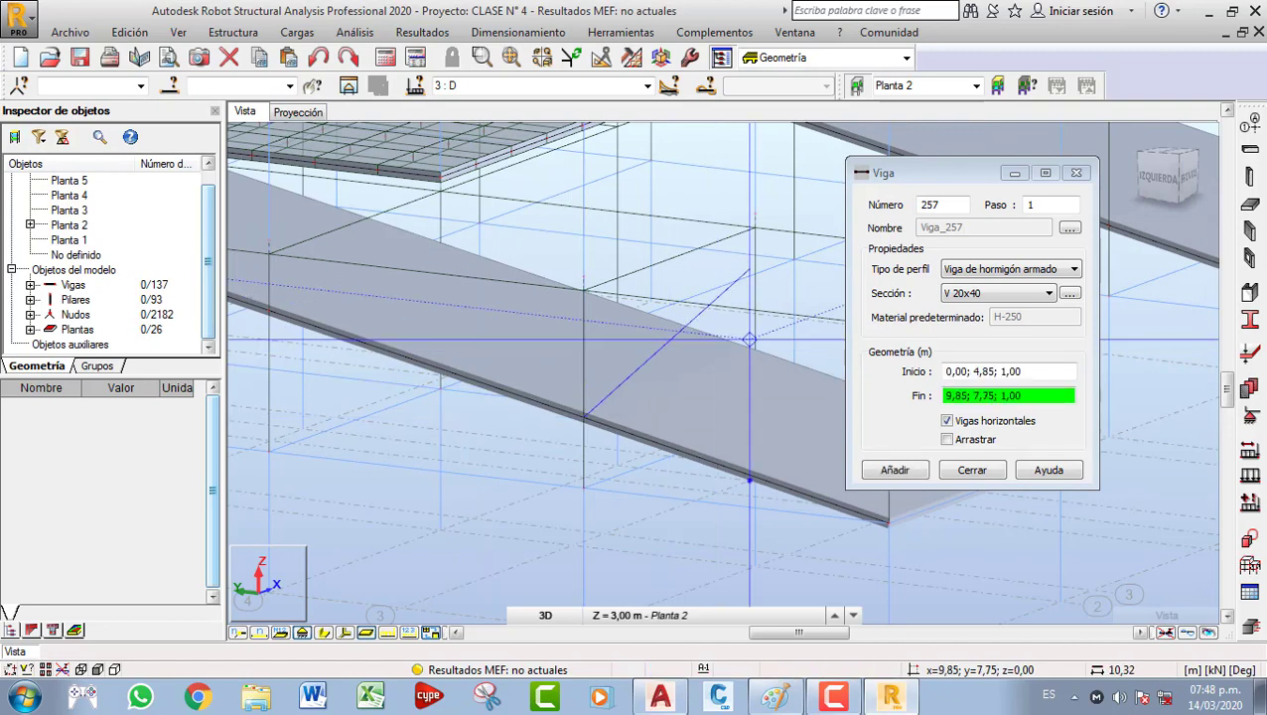
pyautogui.click(755, 353)
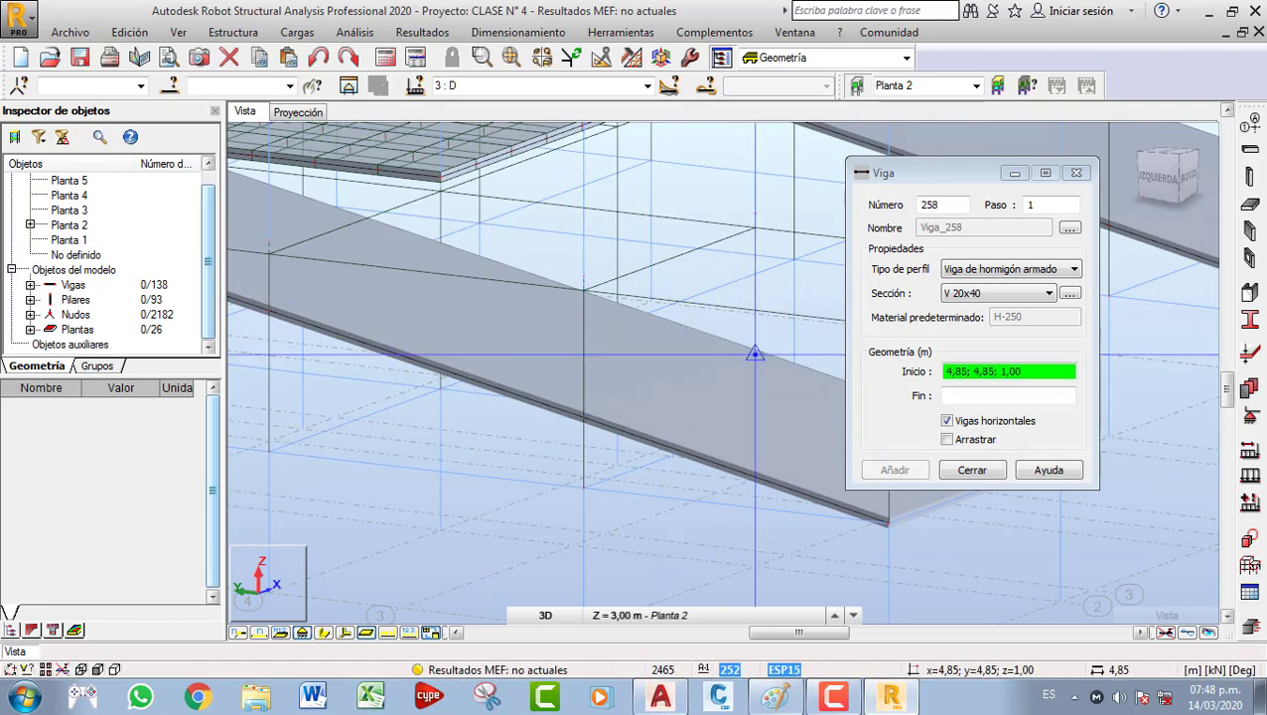
# Draw a V 20x40 beam across the second ramp on axis 2, from 14,85; 4,85; 1,00 to 19,70; 4,85; 1,00.
pyautogui.scroll(-1, 754, 353)
pyautogui.moveTo(756, 397); pyautogui.dragTo(416, 551, button='middle')
pyautogui.scroll(-1, 606, 413)
pyautogui.scroll(1, 536, 387)
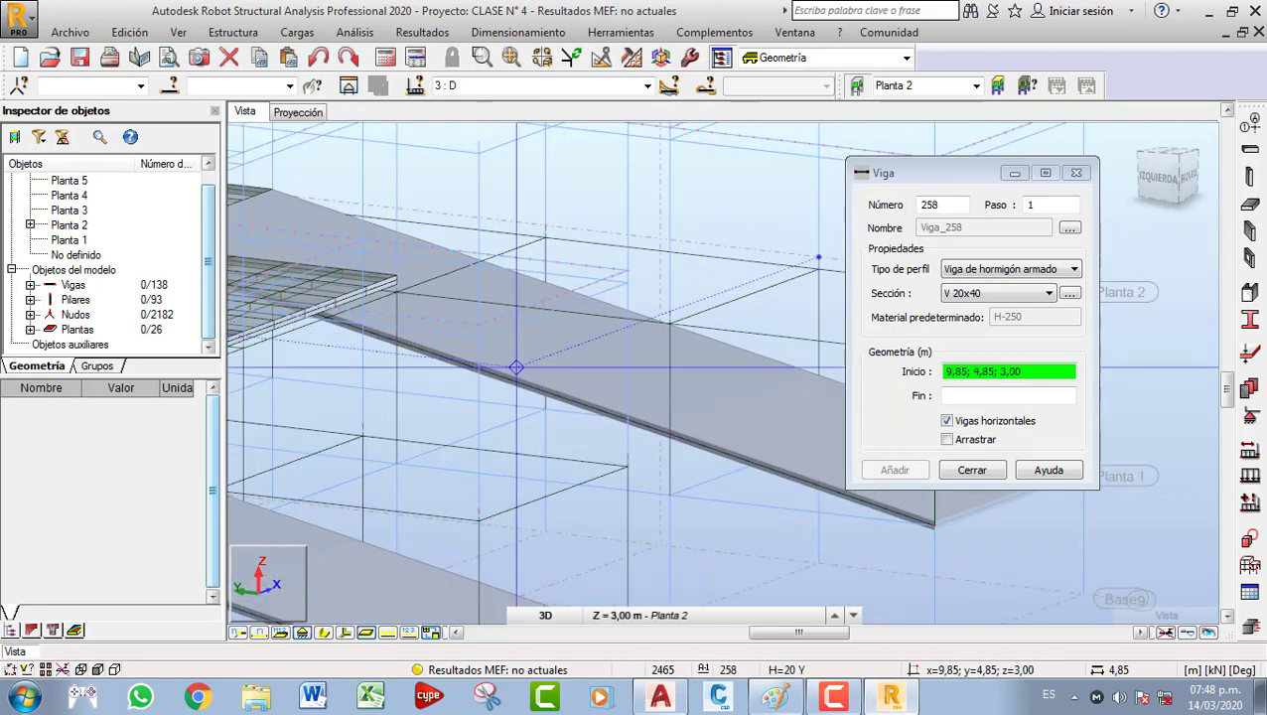
pyautogui.moveTo(542, 377); pyautogui.dragTo(423, 419, button='middle')
pyautogui.moveTo(554, 475); pyautogui.dragTo(537, 437, button='middle')
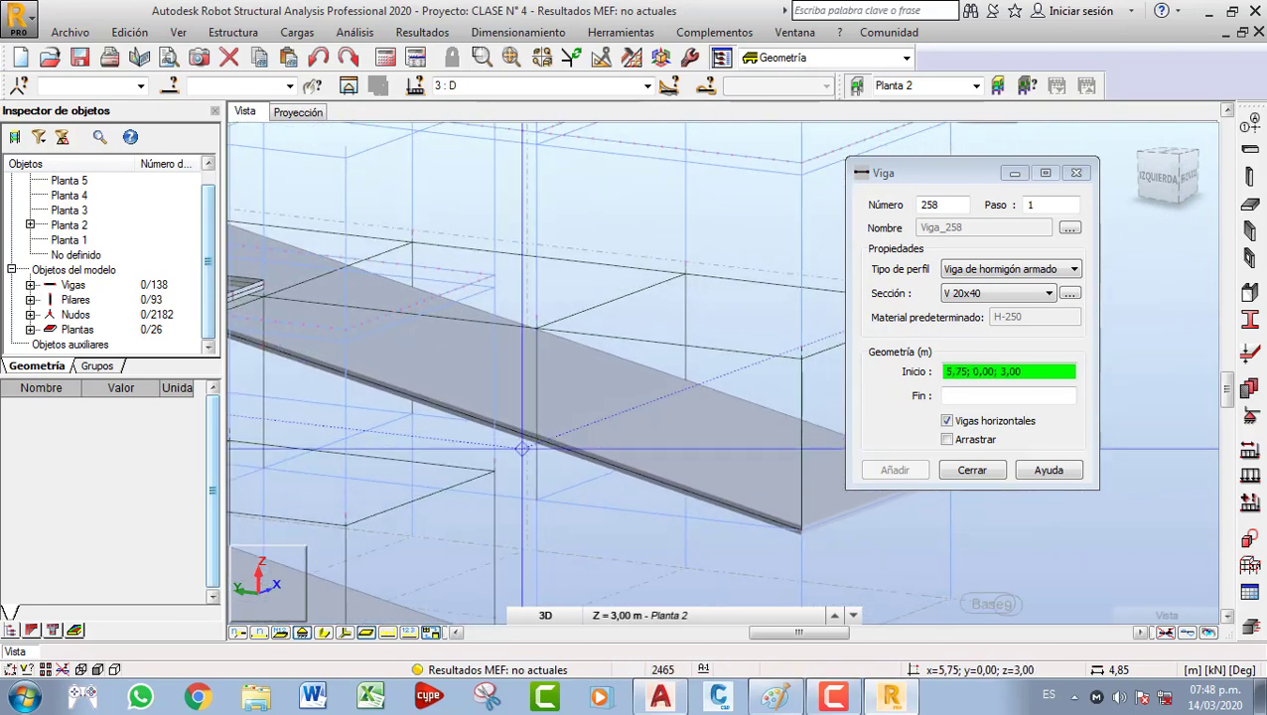
pyautogui.click(537, 438)
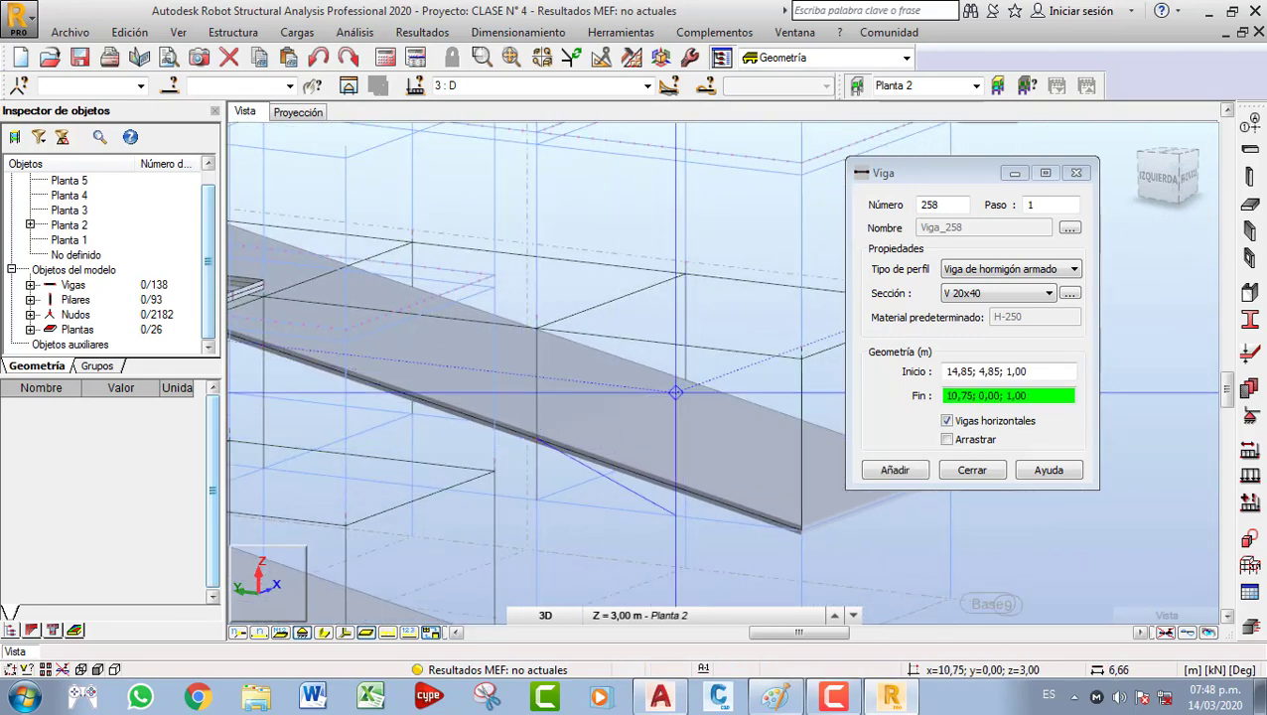
pyautogui.click(685, 383)
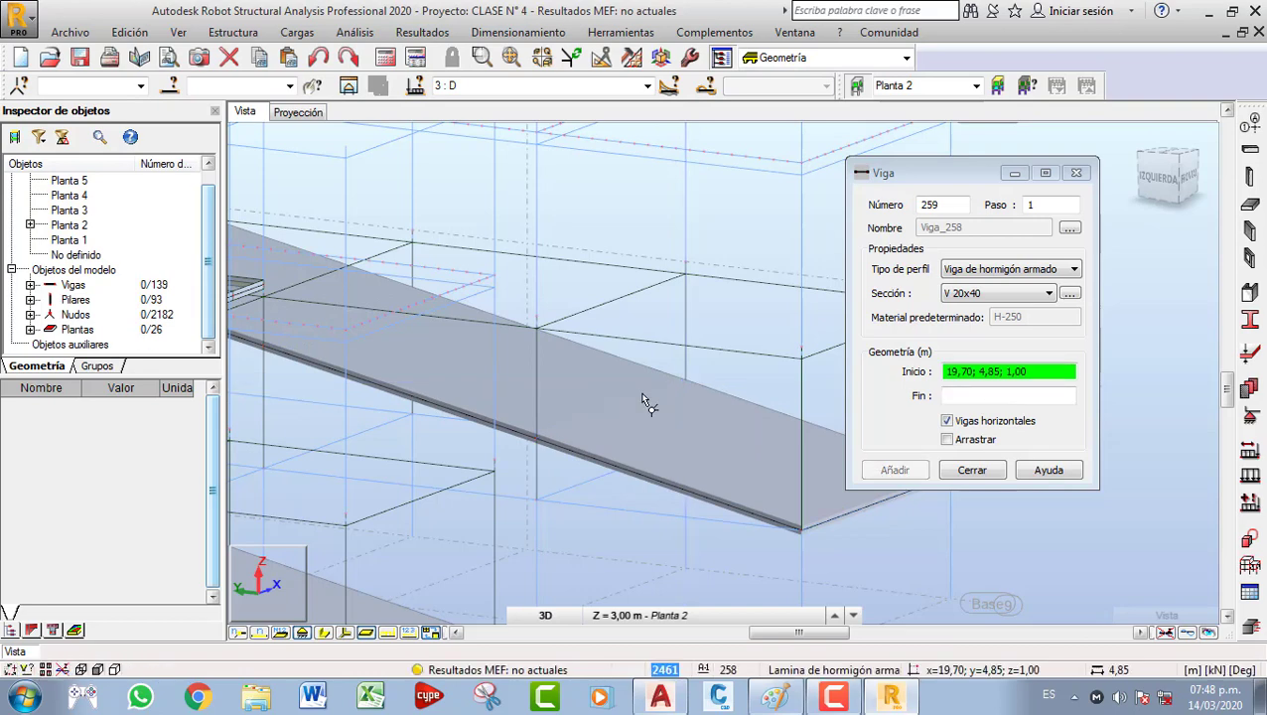
# Draw a V 20x40 beam across the second ramp on axis 4, from 14,85; 9,85; 2,00 to 19,70; 9,85; 2,00.
pyautogui.moveTo(638, 397); pyautogui.dragTo(764, 453, button='middle')
pyautogui.moveTo(505, 418); pyautogui.dragTo(595, 414, button='middle')
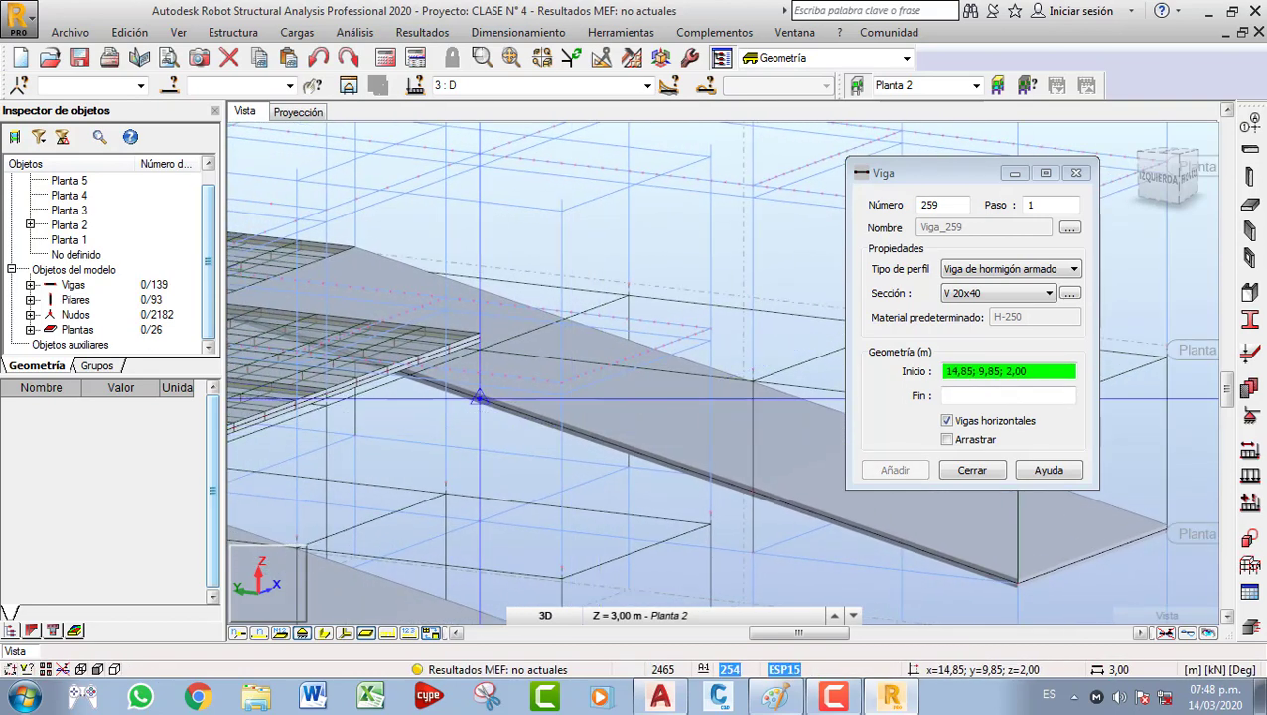
pyautogui.click(480, 398)
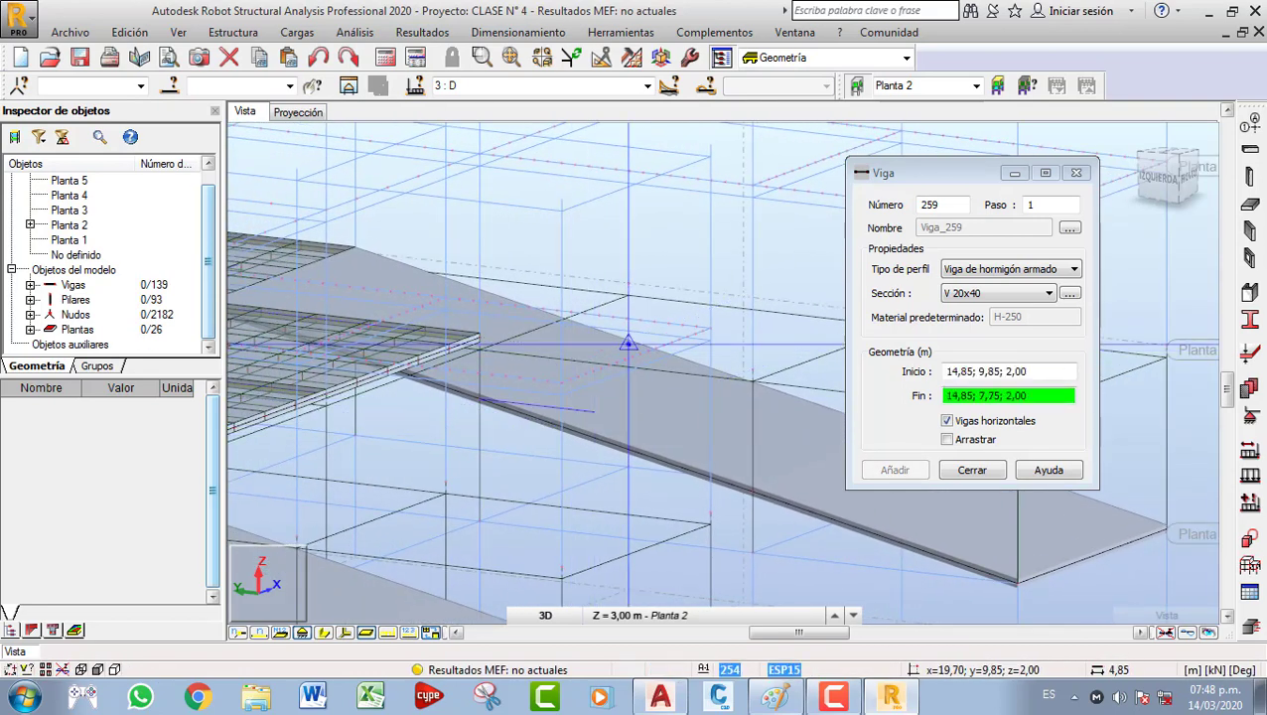
pyautogui.click(628, 343)
pyautogui.scroll(-3, 632, 359)
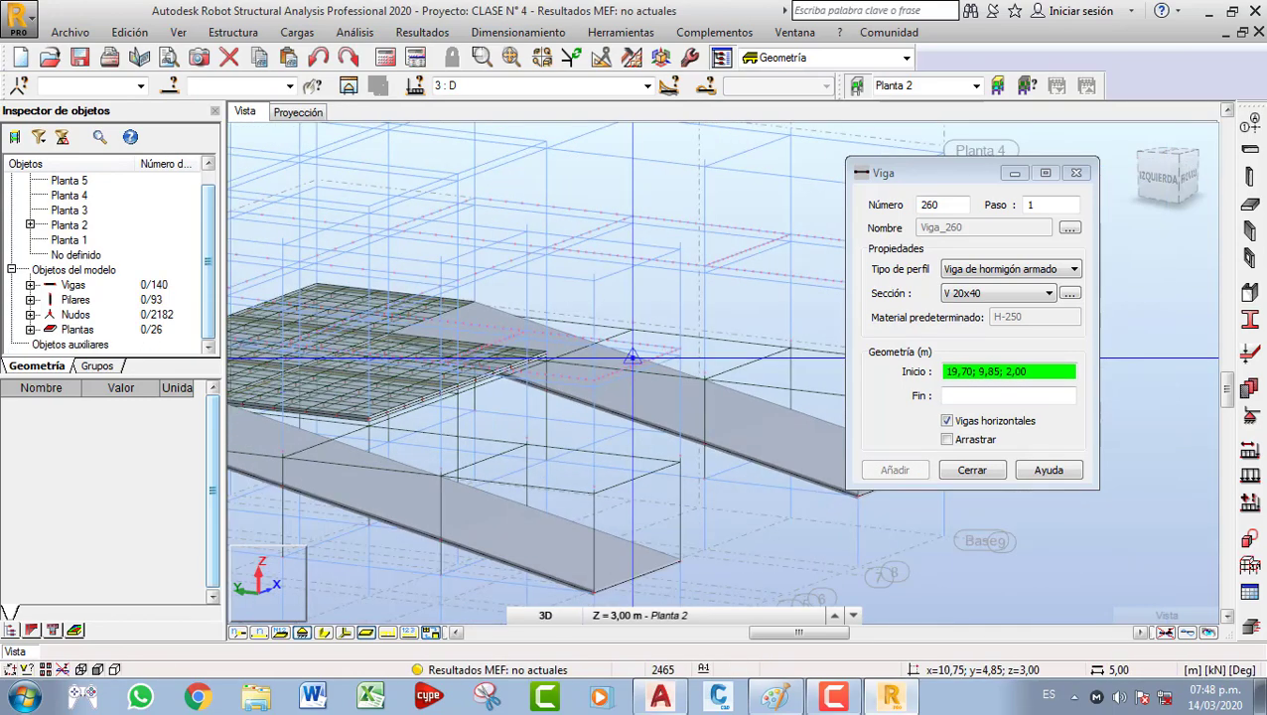
# Show the section shapes of the bars again and leave the beam definition.
pyautogui.click(326, 635)
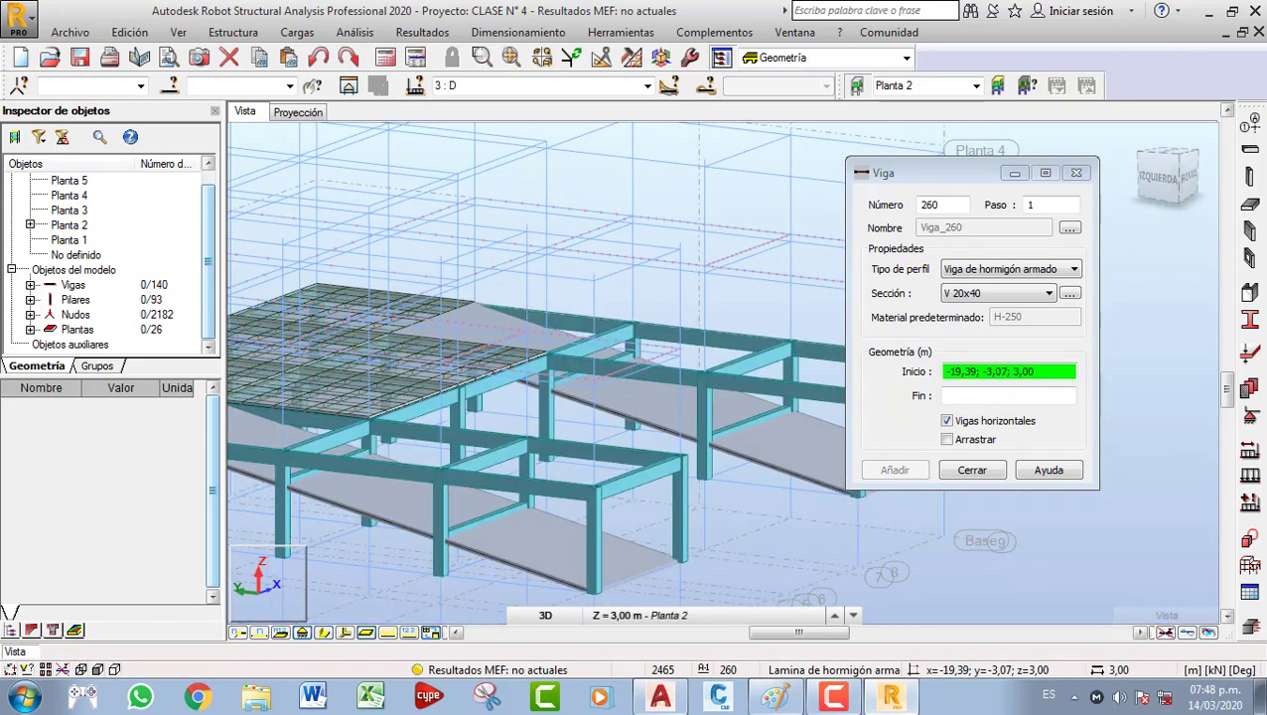
pyautogui.scroll(4, 566, 499)
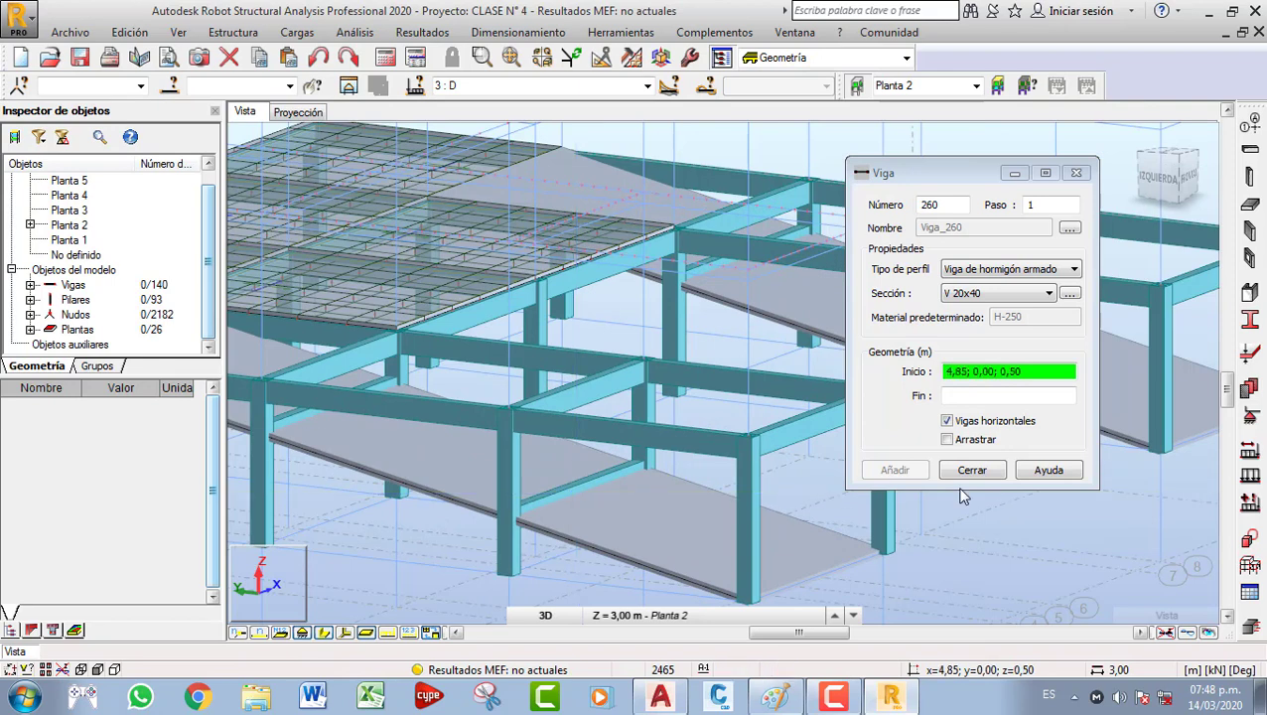
pyautogui.press('Escape')
pyautogui.scroll(2, 580, 494)
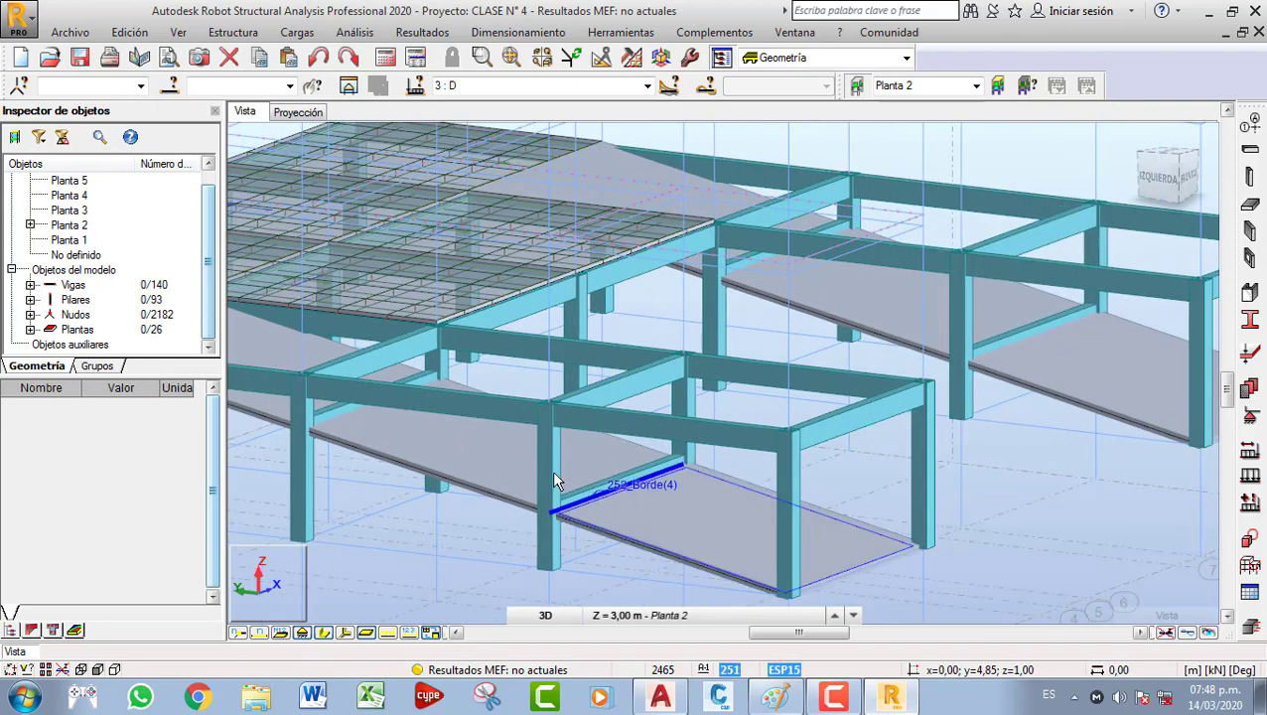
pyautogui.scroll(2, 337, 415)
# Apply the Ala superior eccentricity to the four V 20x40 cross beams under the ramps, bars 256 to 259.
pyautogui.click(329, 418)
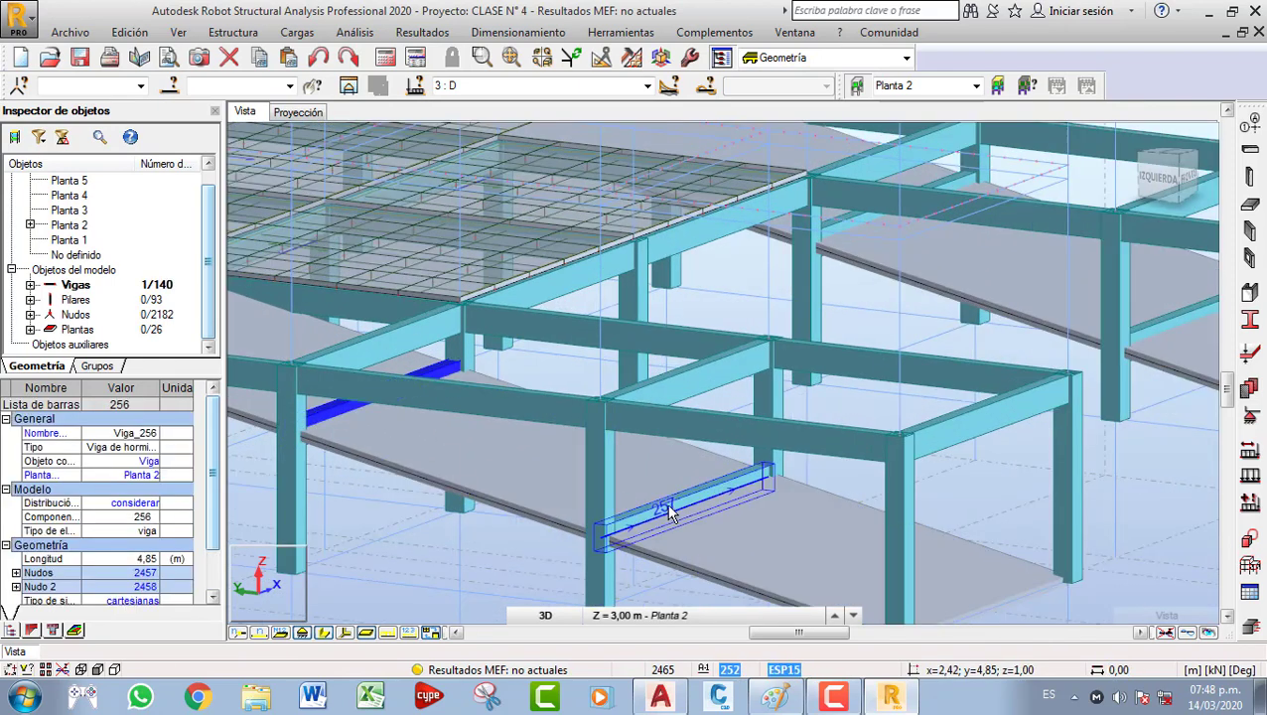
pyautogui.click(657, 518)
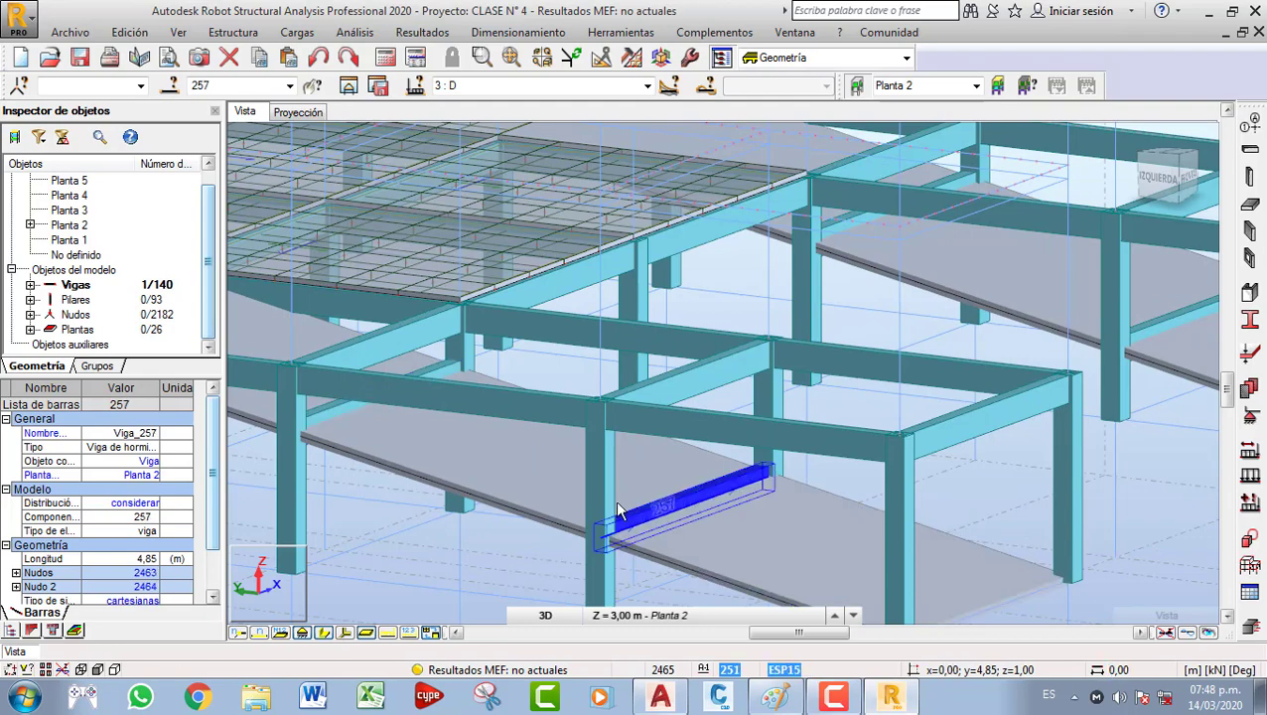
pyautogui.keyDown('ctrl'); pyautogui.click(329, 409); pyautogui.keyUp('ctrl')
pyautogui.moveTo(681, 494); pyautogui.dragTo(433, 593, button='middle')
pyautogui.keyDown('ctrl'); pyautogui.click(596, 331); pyautogui.keyUp('ctrl')
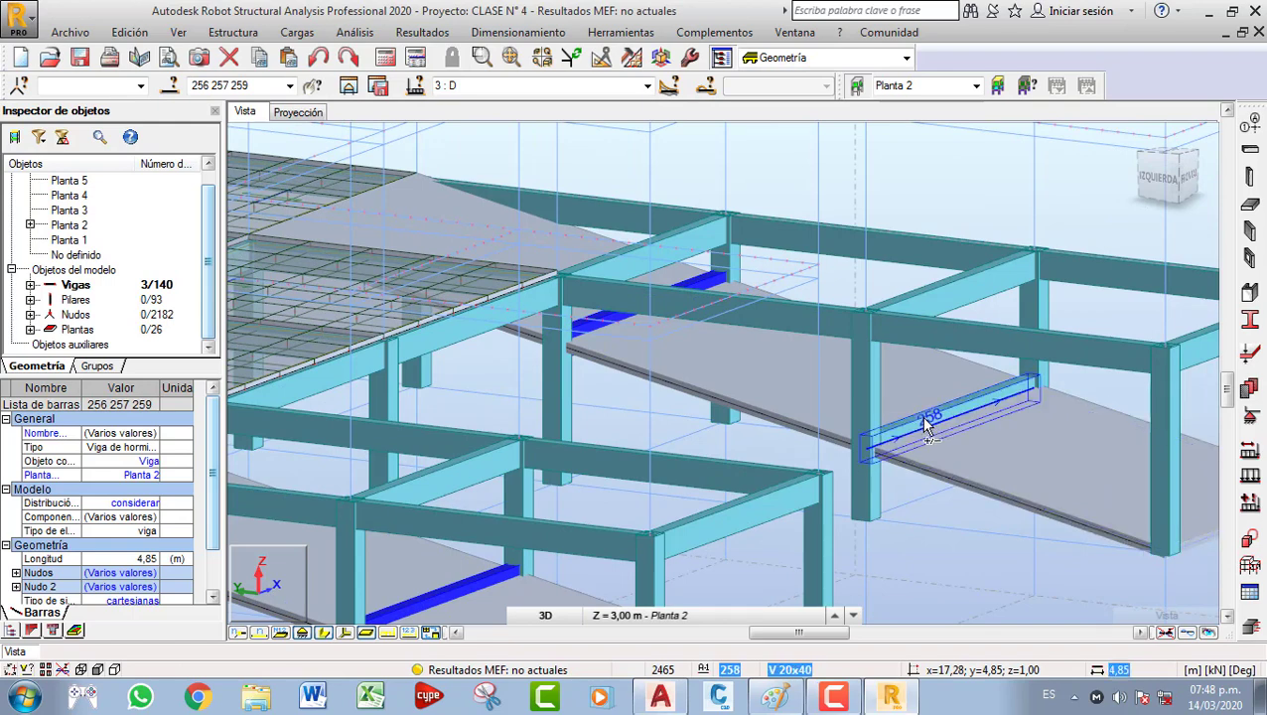
pyautogui.keyDown('ctrl'); pyautogui.click(923, 425); pyautogui.keyUp('ctrl')
pyautogui.moveTo(923, 424); pyautogui.dragTo(831, 380, button='middle')
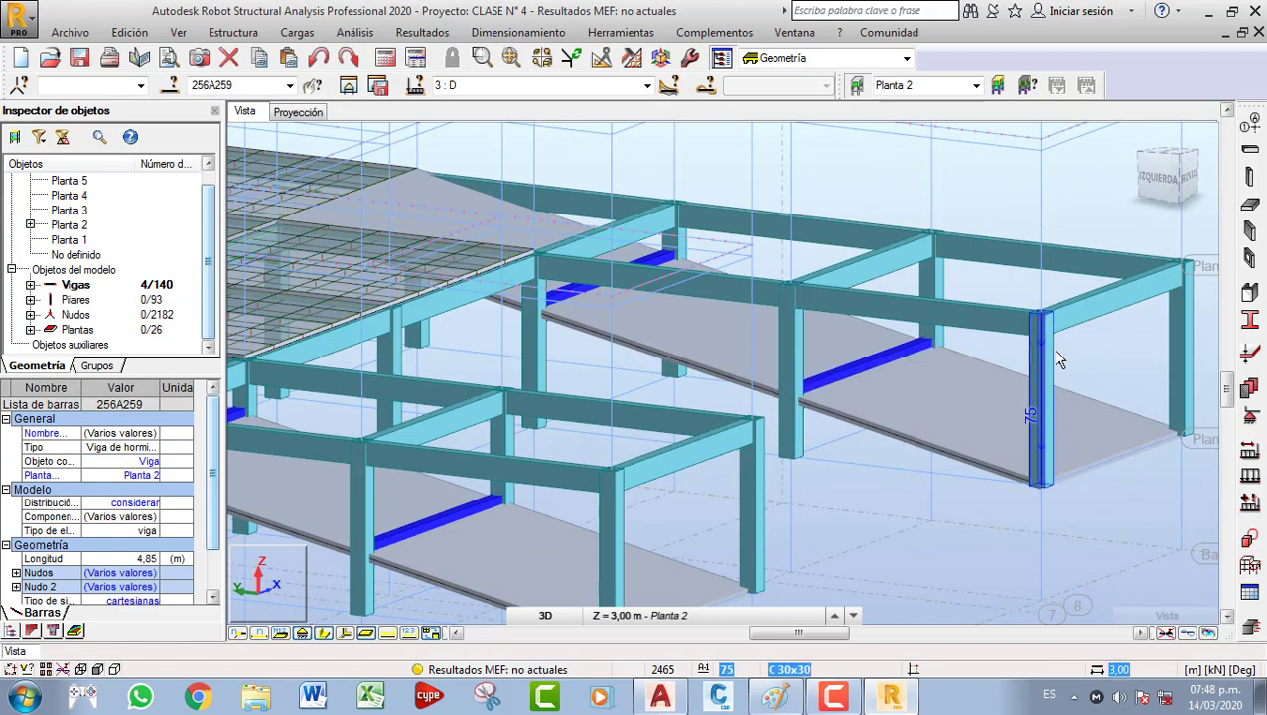
pyautogui.click(1249, 564)
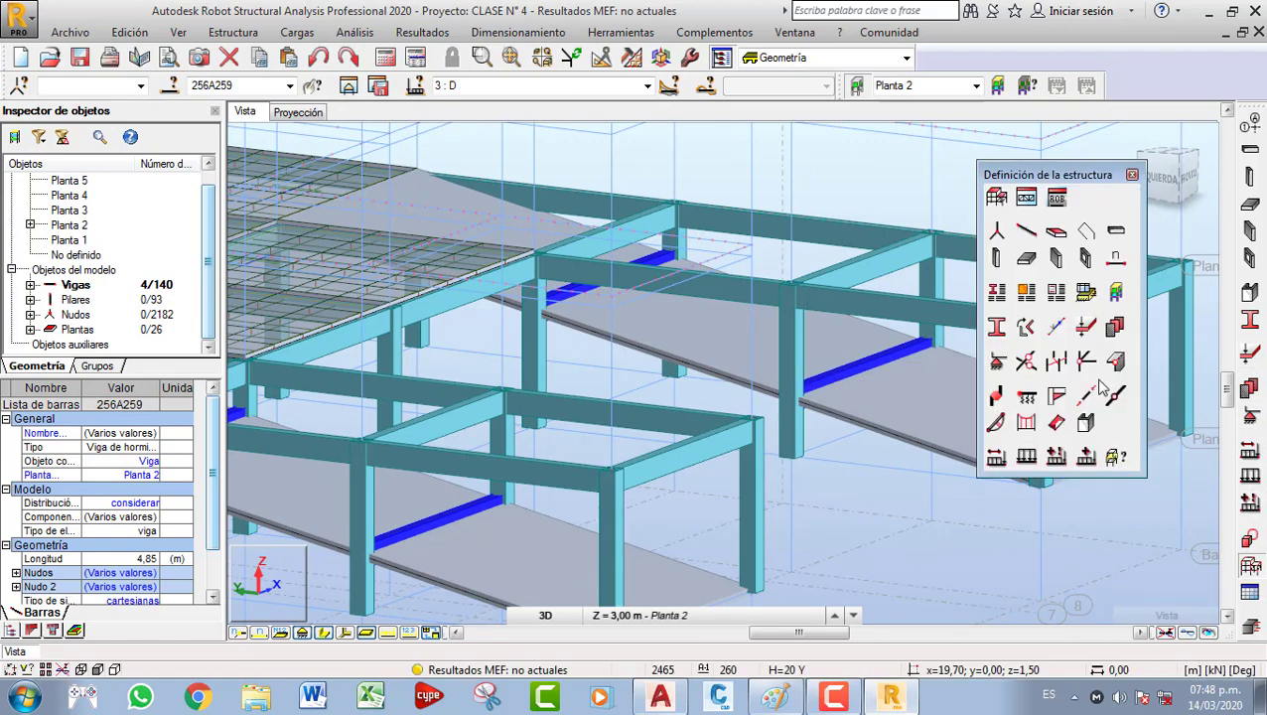
pyautogui.click(998, 396)
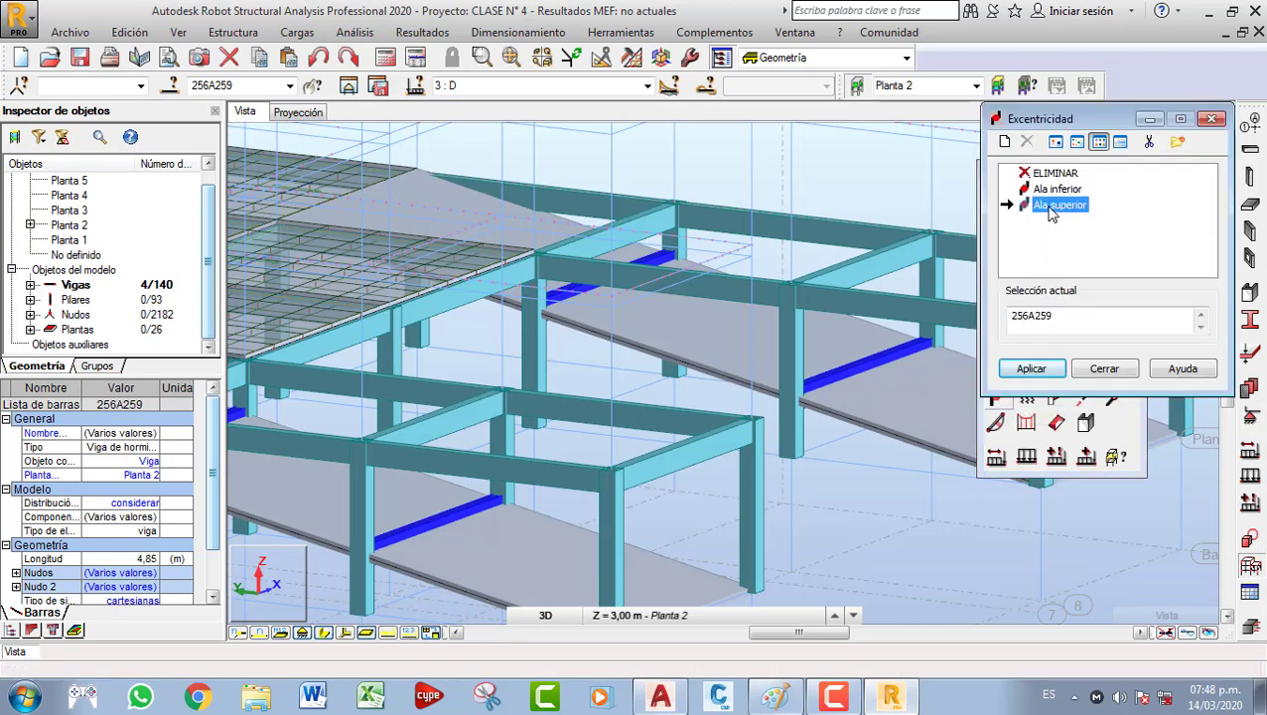
pyautogui.click(1031, 369)
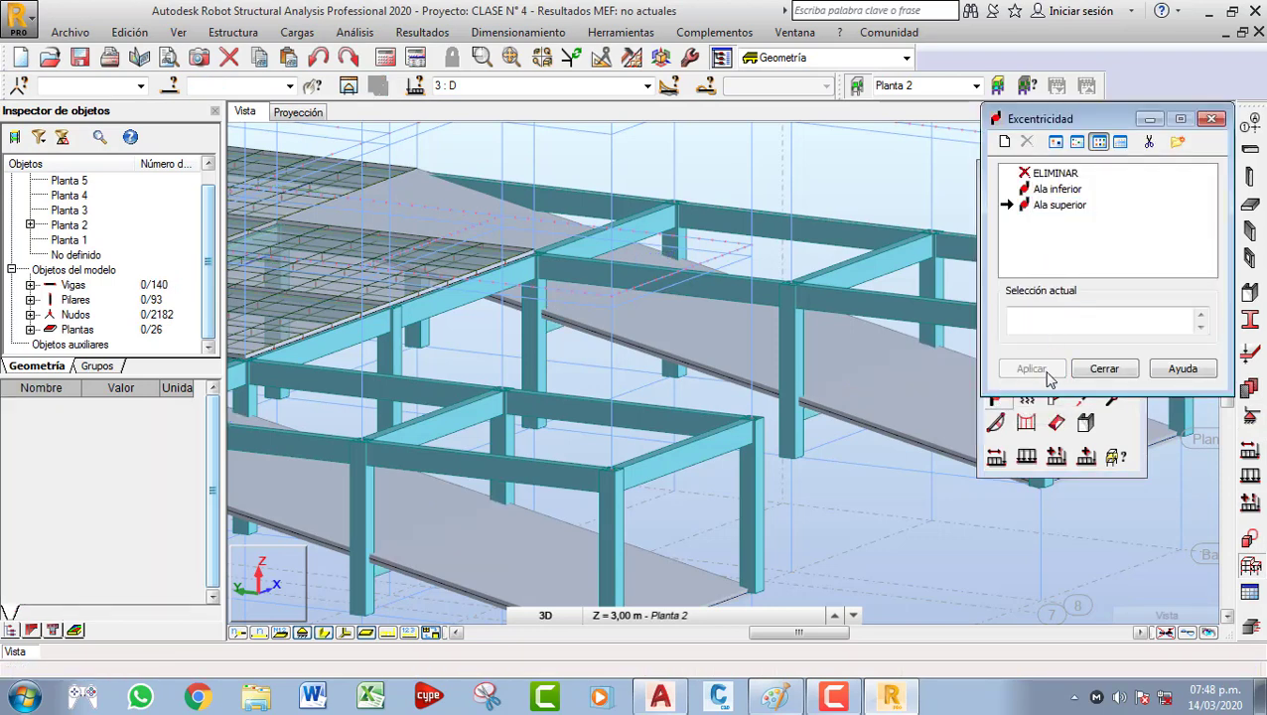
pyautogui.click(1103, 368)
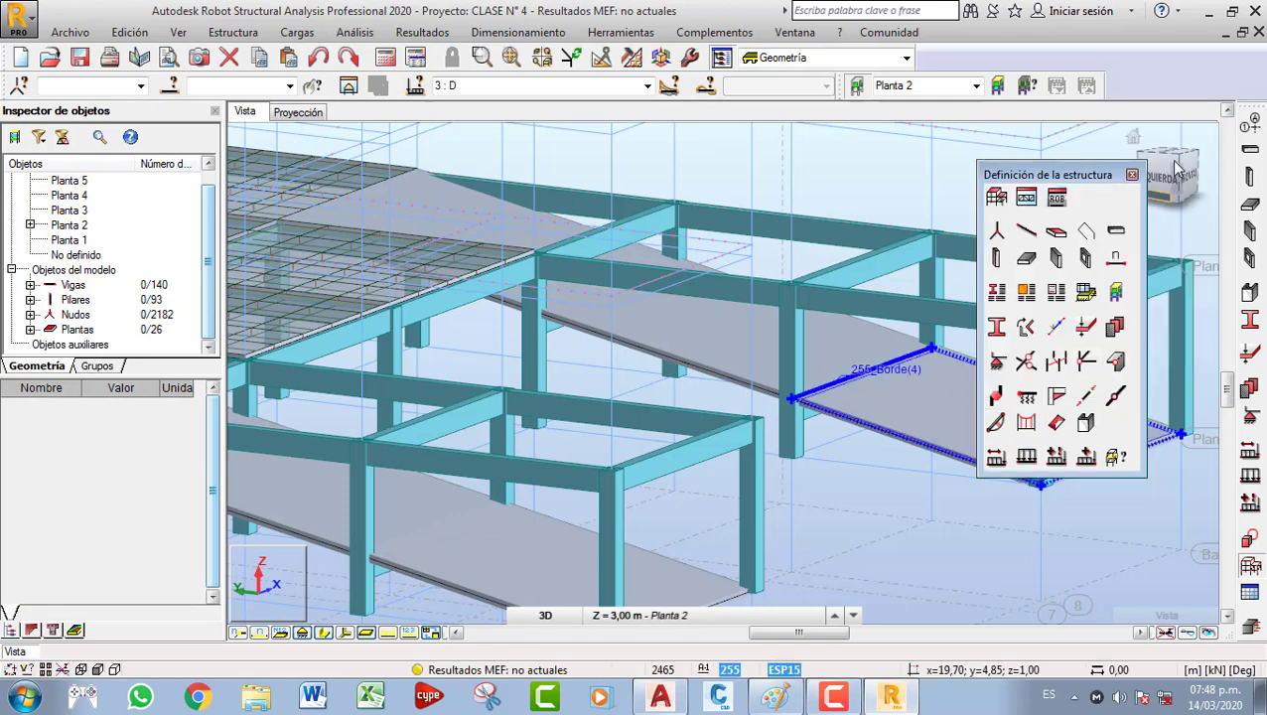
pyautogui.click(1132, 177)
# Examine how the offset cross beams sit beneath the slabs of both ramps.
pyautogui.moveTo(935, 301); pyautogui.dragTo(928, 219, button='middle')
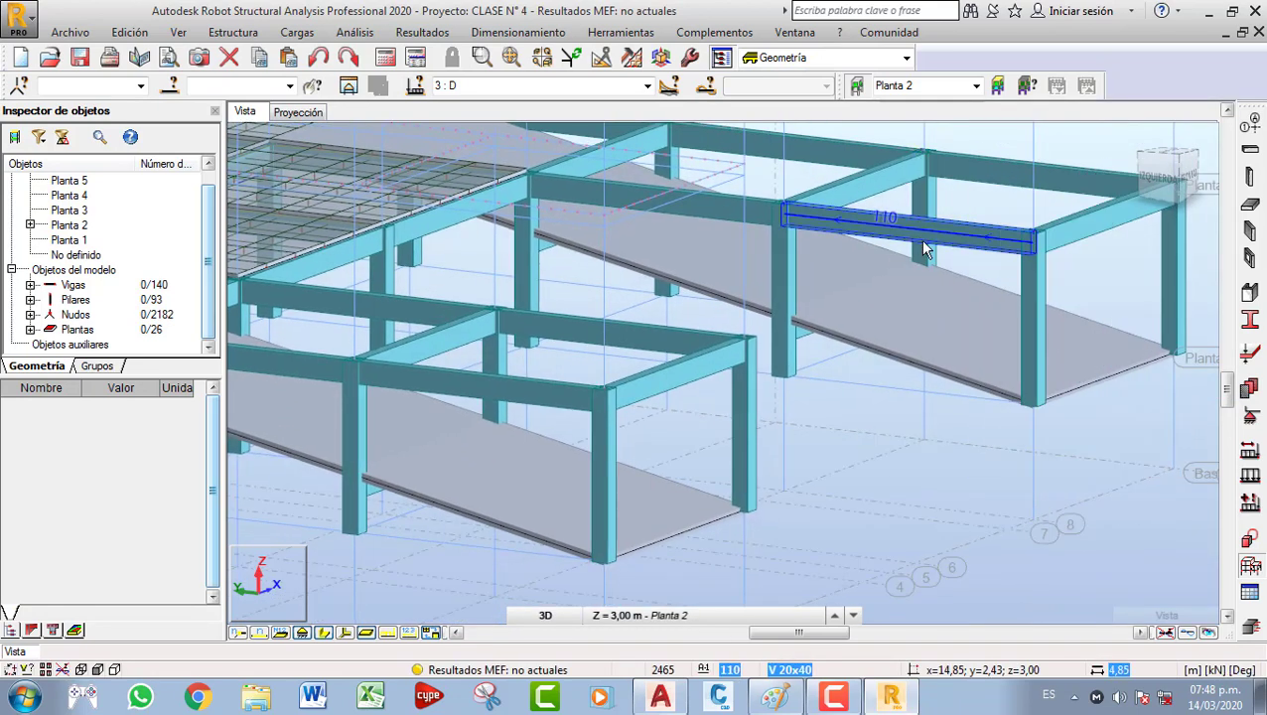
pyautogui.scroll(-2, 944, 316)
pyautogui.moveTo(806, 347)
pyautogui.keyDown('shift'); pyautogui.mouseDown(button='middle')
pyautogui.moveTo(848, 330)
pyautogui.moveTo(775, 328)
pyautogui.moveTo(806, 366)
pyautogui.mouseUp(button='middle'); pyautogui.keyUp('shift')
pyautogui.moveTo(653, 409); pyautogui.dragTo(724, 421, button='middle')
pyautogui.scroll(2, 610, 426)
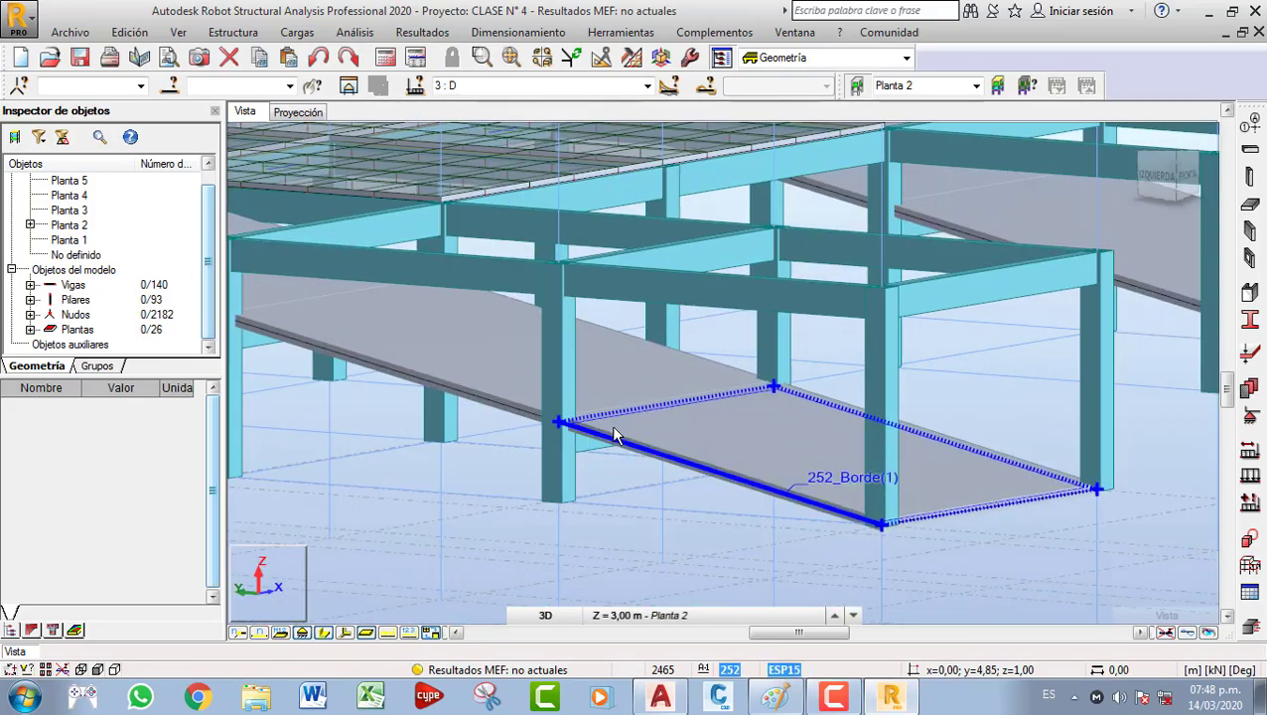
pyautogui.scroll(-2, 613, 423)
pyautogui.moveTo(635, 409); pyautogui.dragTo(666, 443, button='middle')
pyautogui.scroll(-3, 625, 431)
# Delete the two Planta 2 level cross beams over the first ramp, on axes 4 and 2.
pyautogui.click(628, 352)
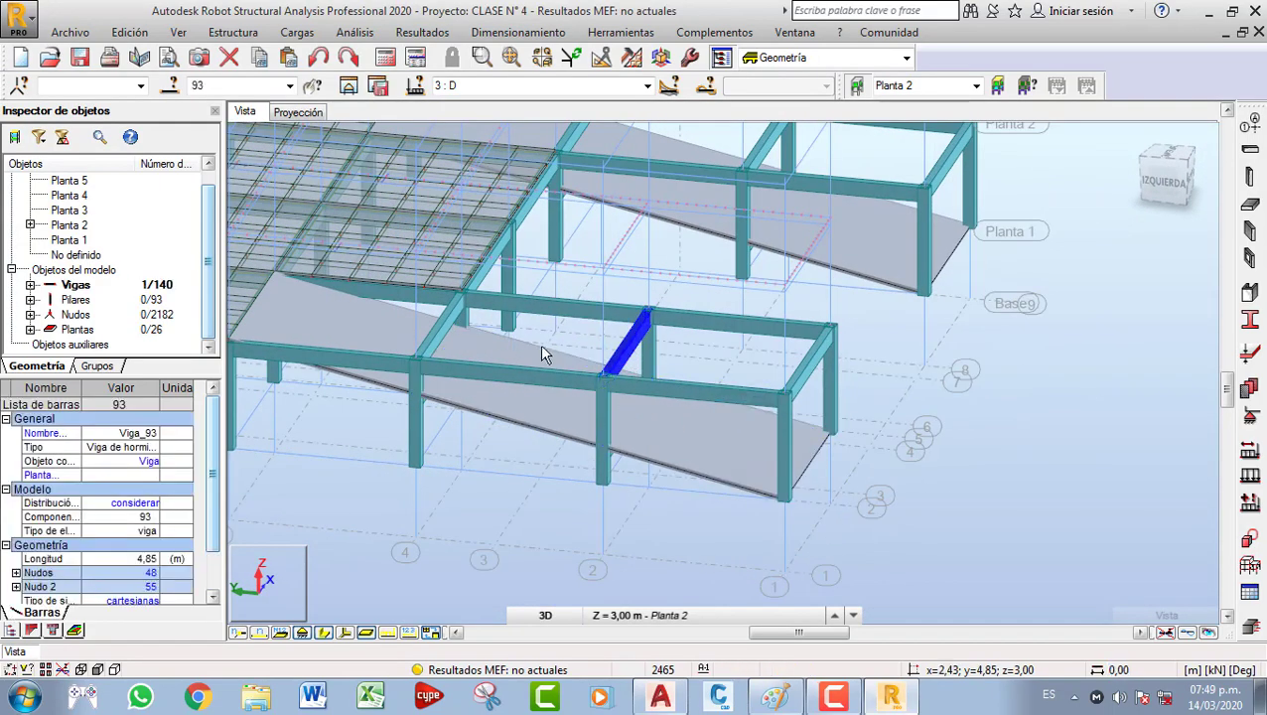
pyautogui.click(452, 331)
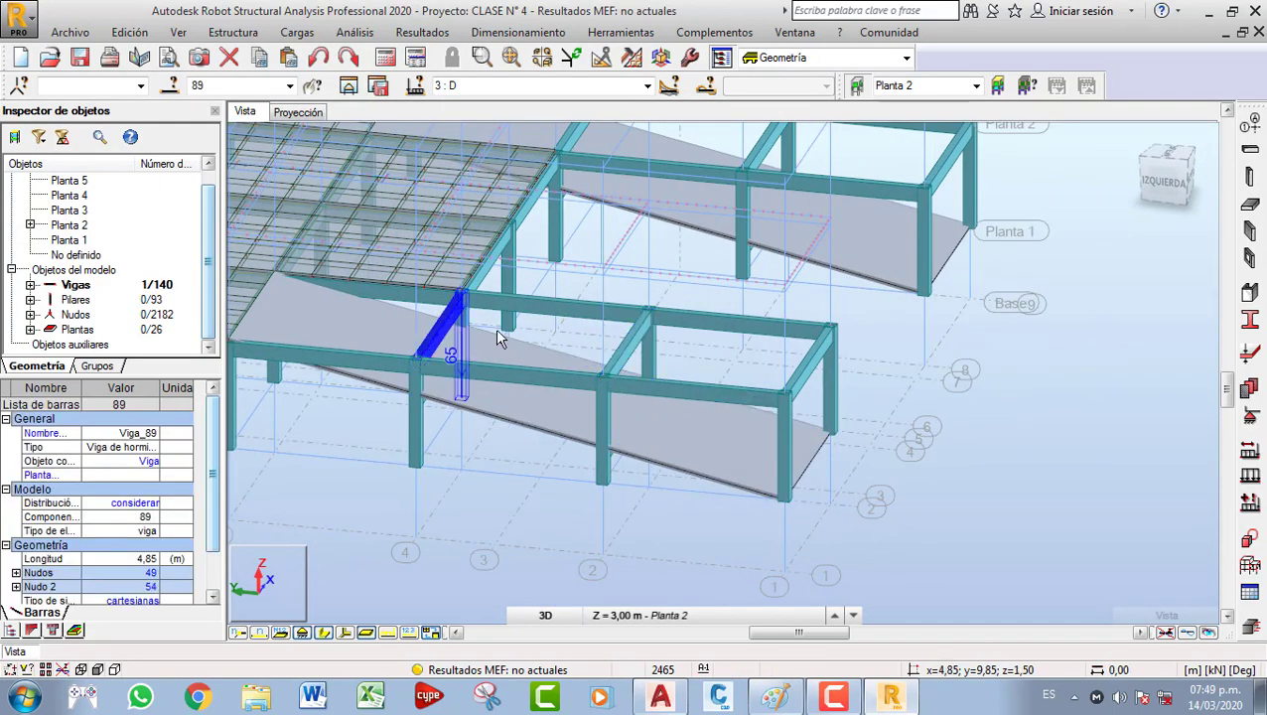
pyautogui.press('Delete')
pyautogui.click(635, 349)
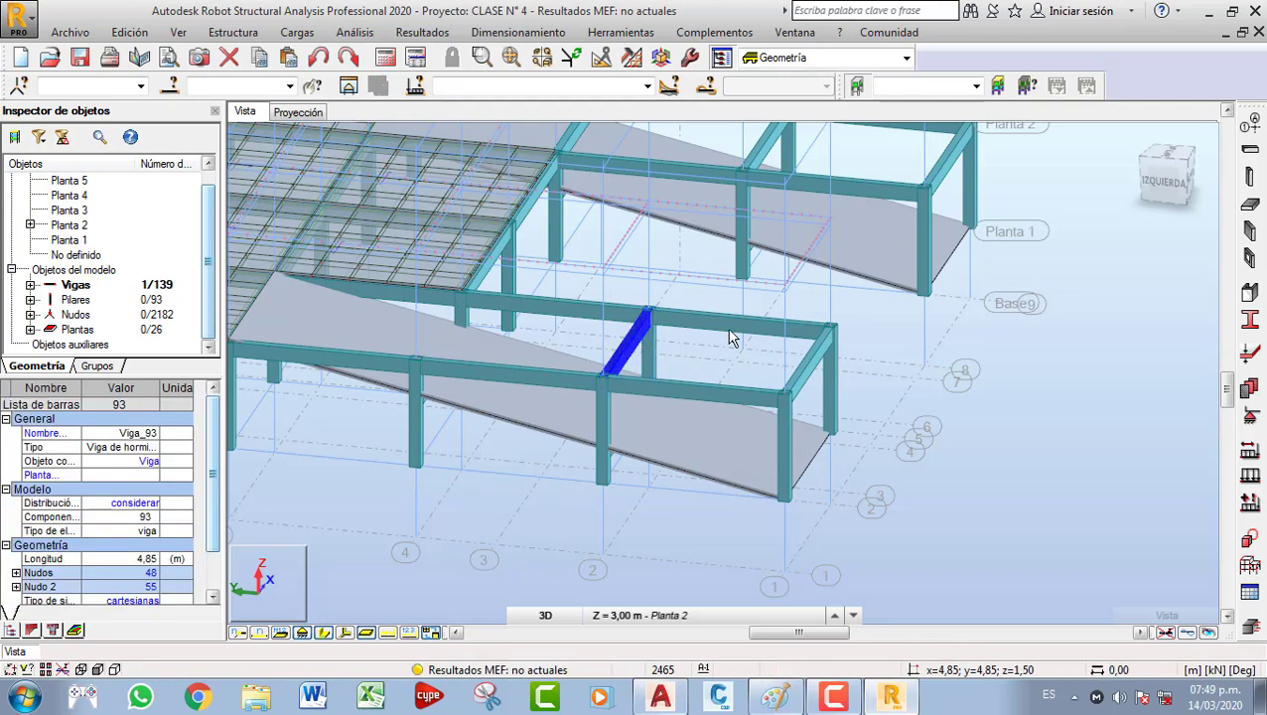
pyautogui.press('Delete')
# Delete the two Planta 2 level cross beams over the second ramp, on axes 2 and 4.
pyautogui.moveTo(798, 318); pyautogui.dragTo(722, 443, button='middle')
pyautogui.click(698, 279)
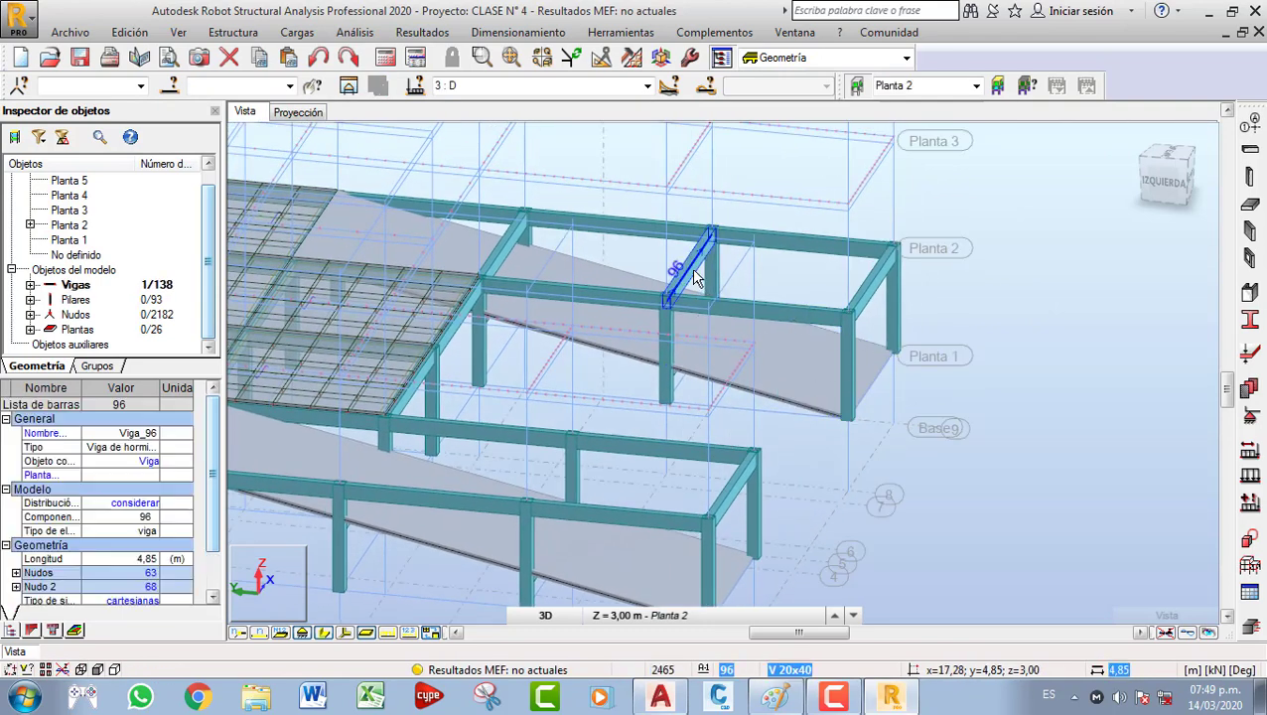
pyautogui.press('Delete')
pyautogui.click(510, 236)
pyautogui.press('Delete')
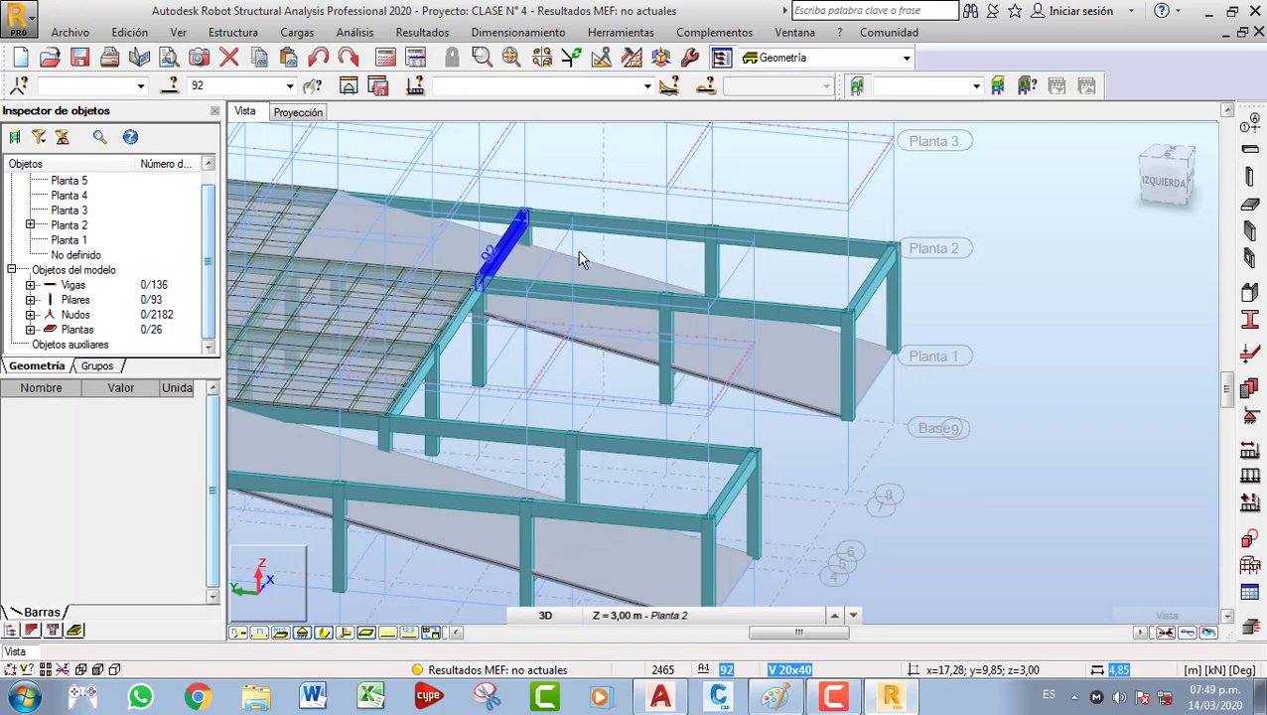
# Turn off the Planta 2 storey filter to show the whole building around the second ramp.
pyautogui.scroll(-4, 611, 283)
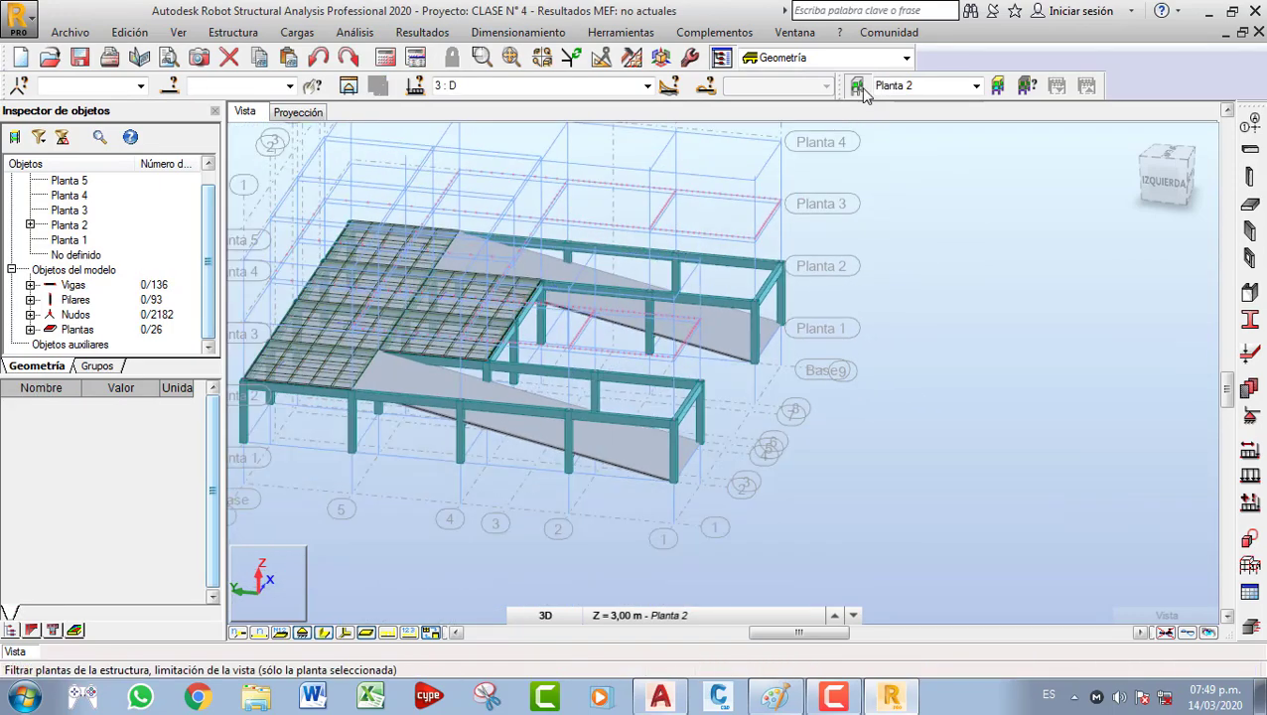
pyautogui.click(858, 87)
pyautogui.keyDown('shift'); pyautogui.moveTo(745, 334); pyautogui.dragTo(645, 288, button='middle'); pyautogui.keyUp('shift')
pyautogui.keyDown('shift'); pyautogui.moveTo(806, 348); pyautogui.dragTo(747, 364, button='middle'); pyautogui.keyUp('shift')
pyautogui.scroll(4, 794, 422)
pyautogui.keyDown('shift'); pyautogui.moveTo(816, 421); pyautogui.dragTo(740, 417, button='middle'); pyautogui.keyUp('shift')
pyautogui.scroll(4, 750, 437)
pyautogui.click(773, 400)
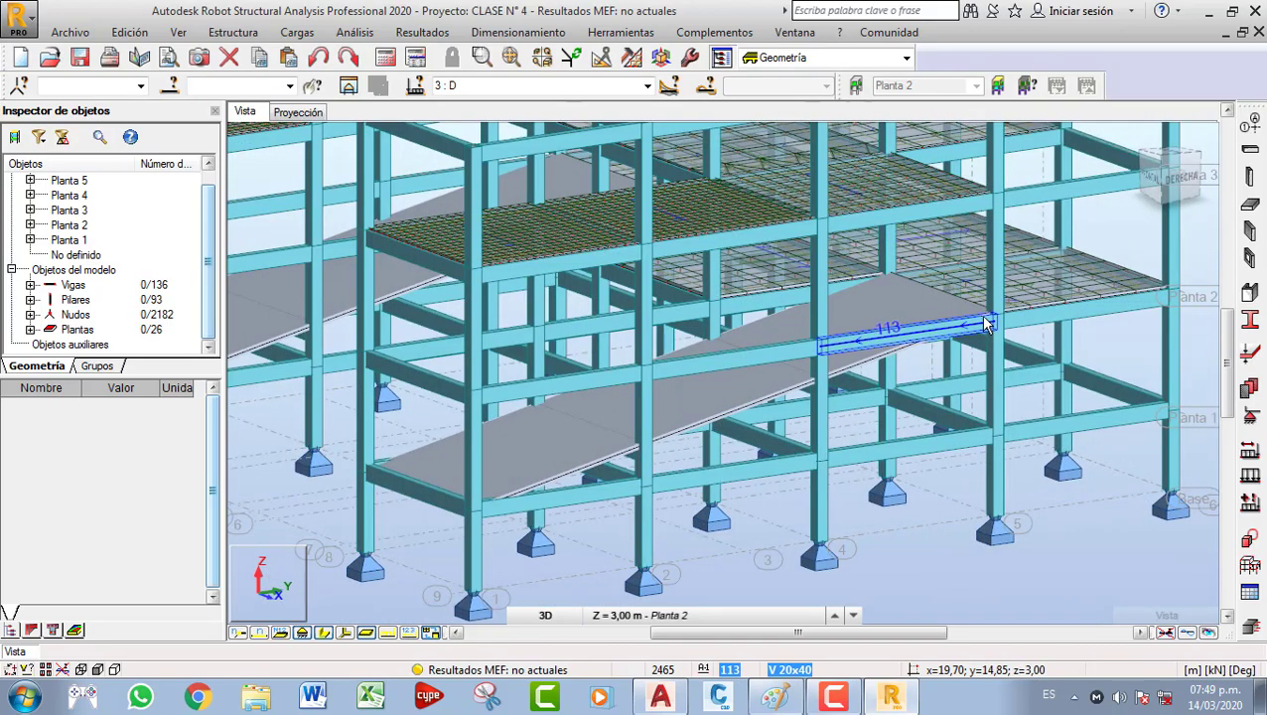
# With horizontal beams switched off, draw a sloped V 20x40 beam along the second ramp from 19,70; 14,85; 3,00 to 19,70; 9,85; 2,00.
pyautogui.click(1251, 177)
pyautogui.click(1133, 180)
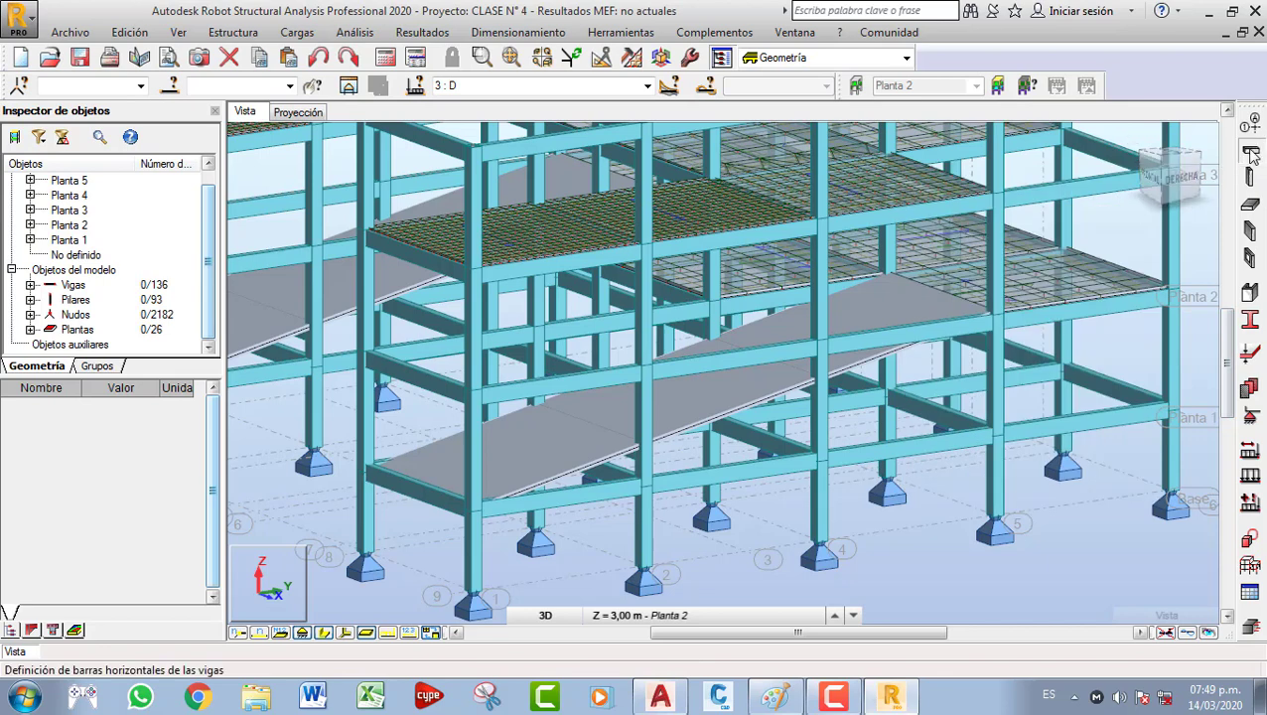
pyautogui.click(1249, 149)
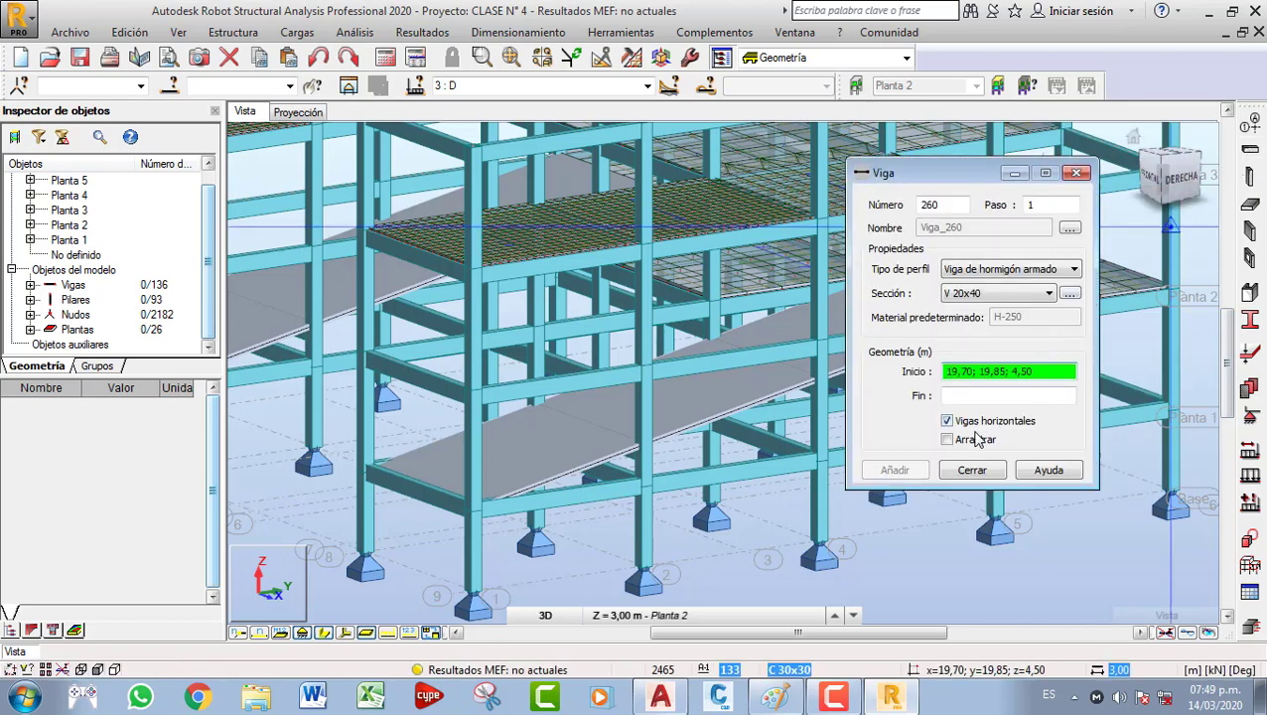
pyautogui.click(947, 421)
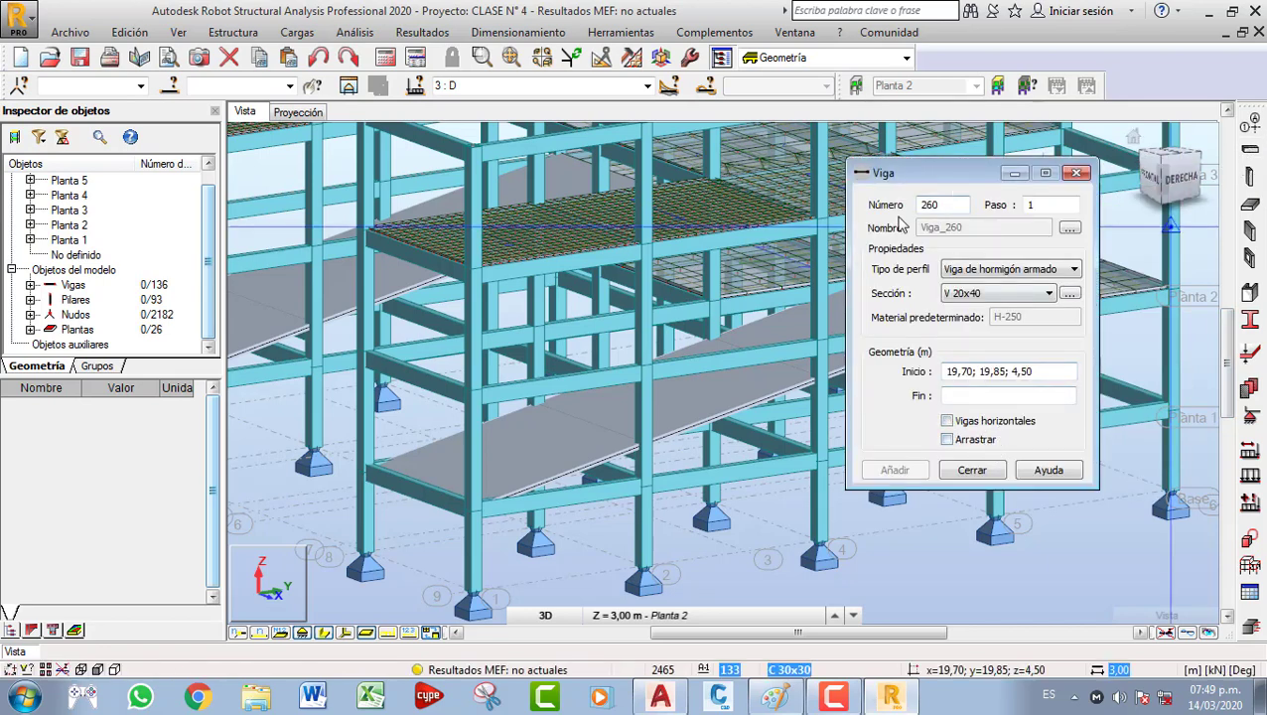
pyautogui.moveTo(933, 184); pyautogui.dragTo(428, 155)
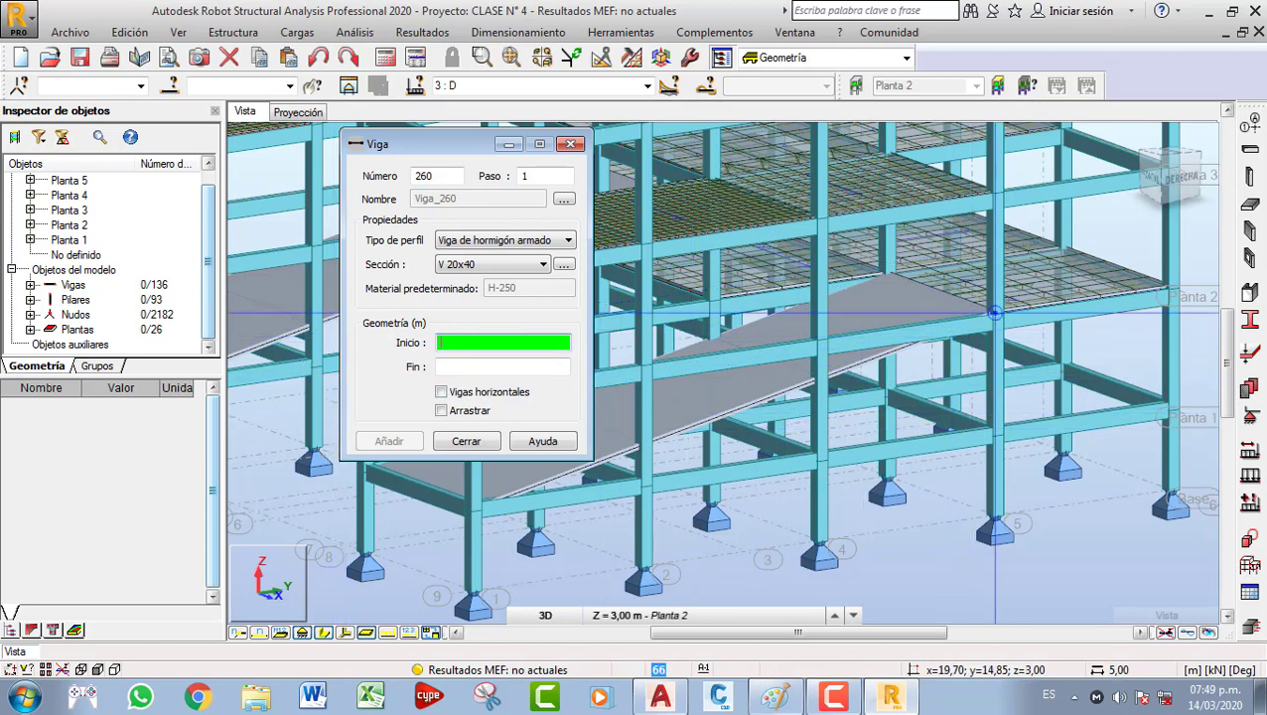
pyautogui.click(993, 313)
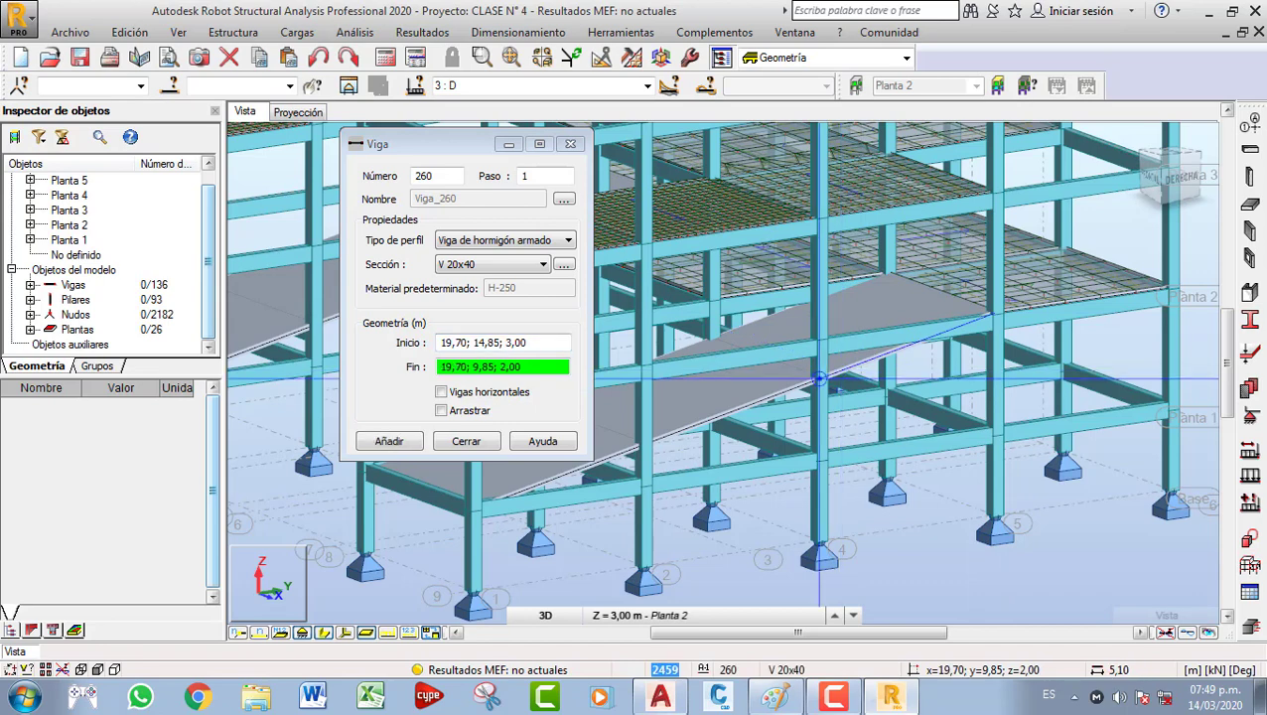
pyautogui.click(819, 378)
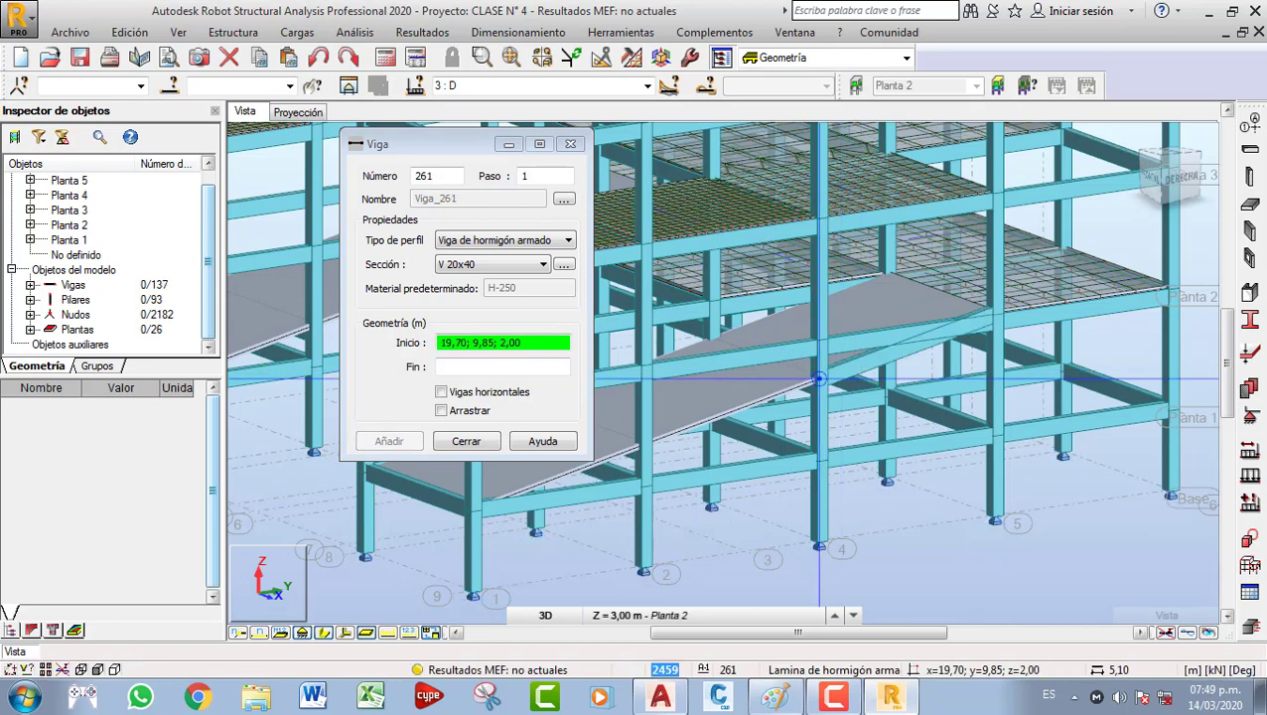
# Draw V 20x40 beams down the second ramp's outer edge from 19,70; 9,85; 2,00 via 19,70; 4,85; 1,00 to 19,70; 0,00; 0,00.
pyautogui.click(819, 378)
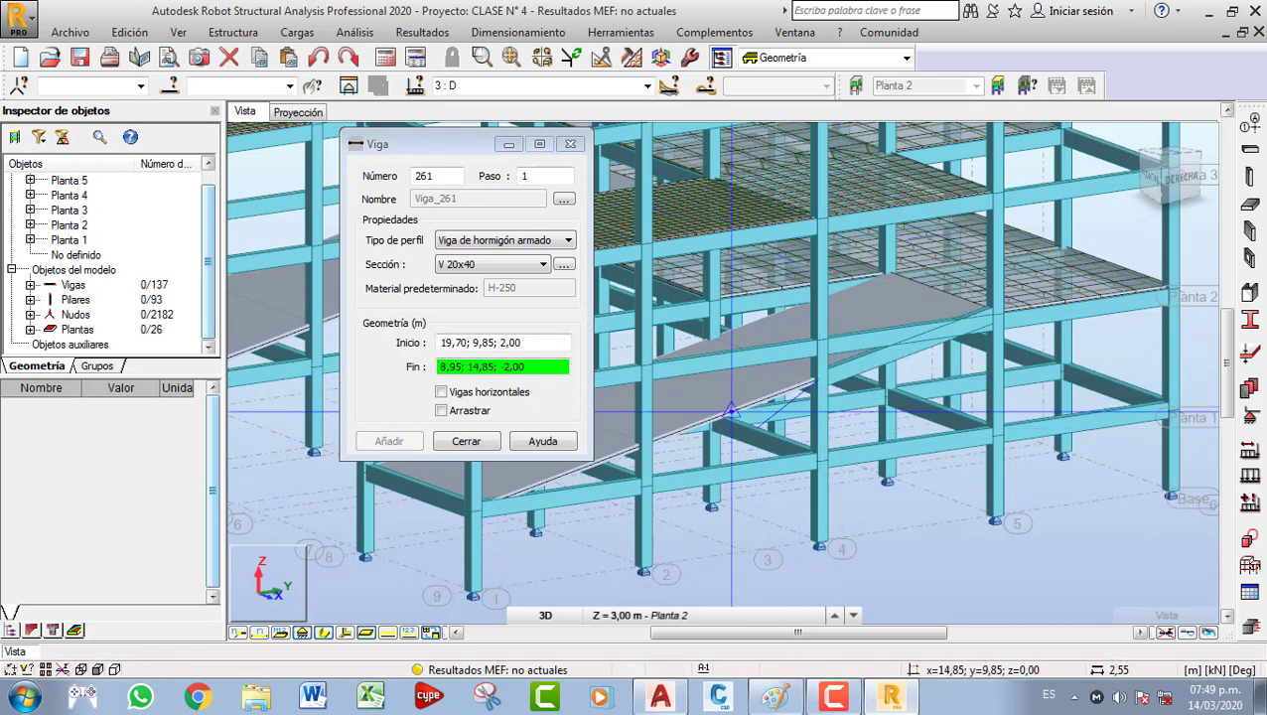
pyautogui.click(643, 444)
pyautogui.moveTo(643, 444); pyautogui.dragTo(759, 405, button='middle')
pyautogui.click(760, 418)
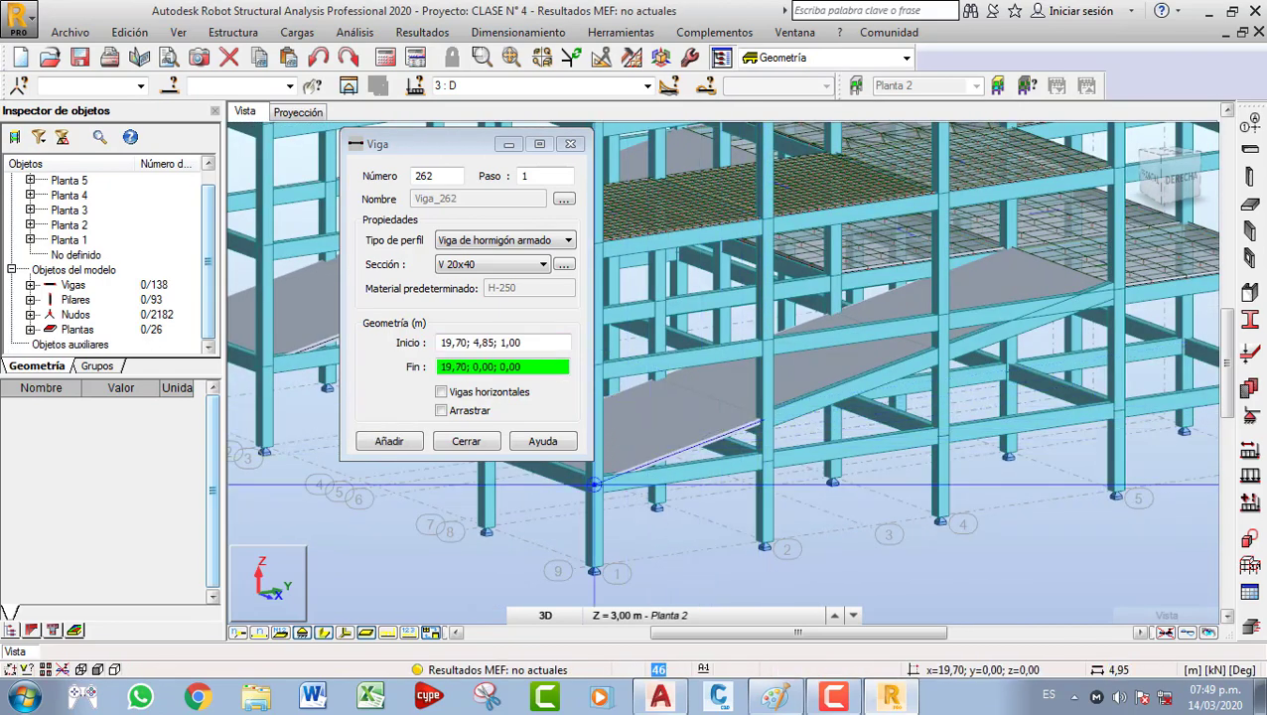
pyautogui.click(593, 484)
# Limit the view to storey Planta 2 with the inner edge of the second ramp in sight.
pyautogui.moveTo(596, 487); pyautogui.dragTo(820, 548, button='middle')
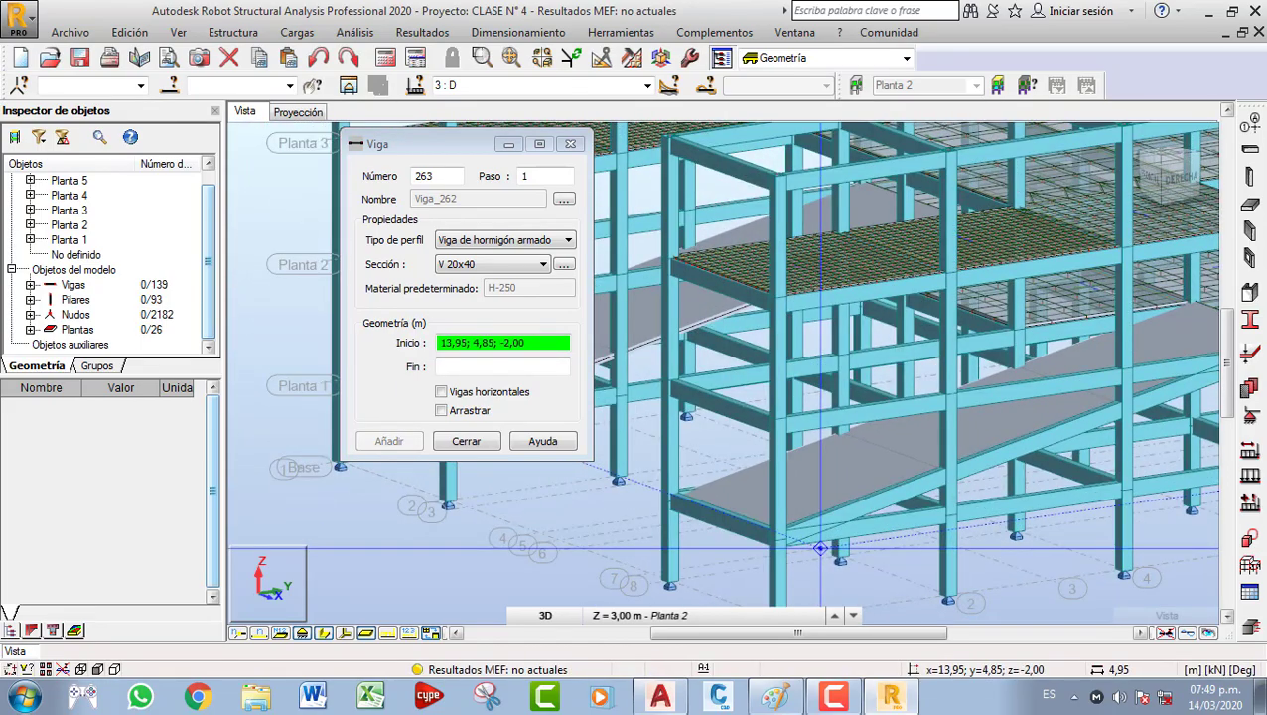
pyautogui.keyDown('shift'); pyautogui.moveTo(710, 508); pyautogui.dragTo(818, 512, button='middle'); pyautogui.keyUp('shift')
pyautogui.moveTo(818, 513); pyautogui.dragTo(638, 451, button='middle')
pyautogui.moveTo(811, 424); pyautogui.dragTo(729, 437, button='middle')
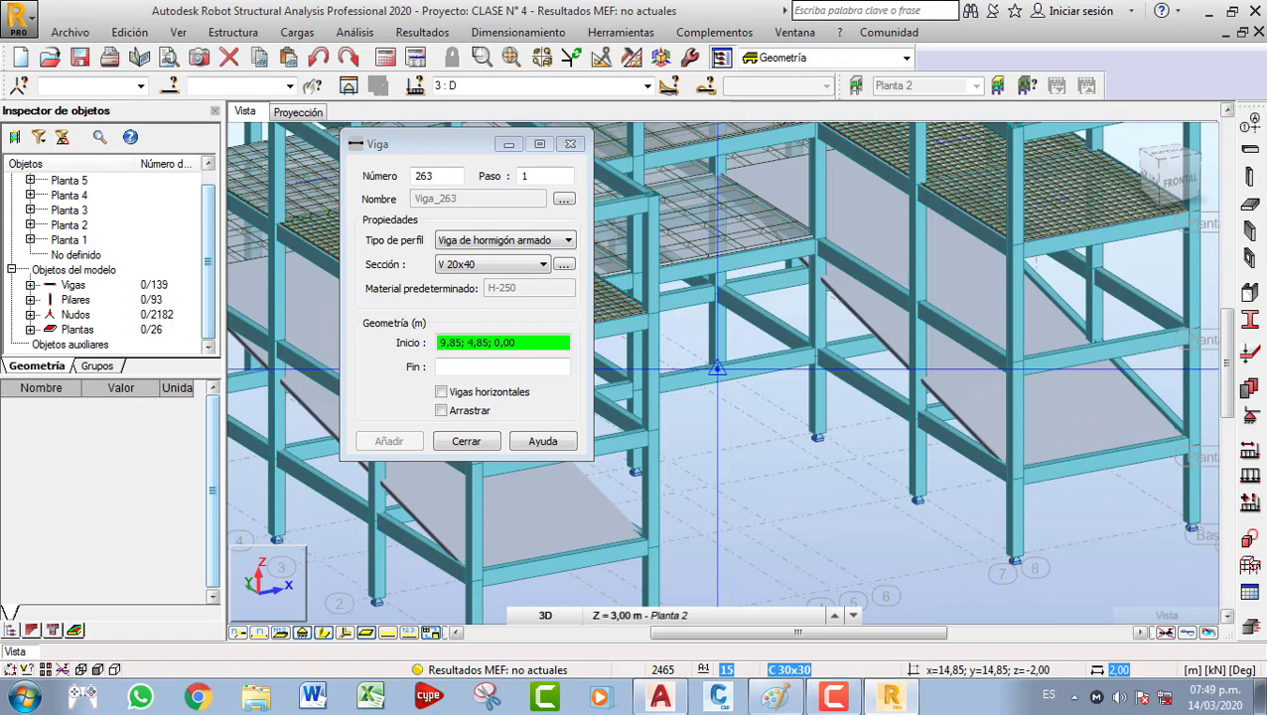
pyautogui.click(857, 87)
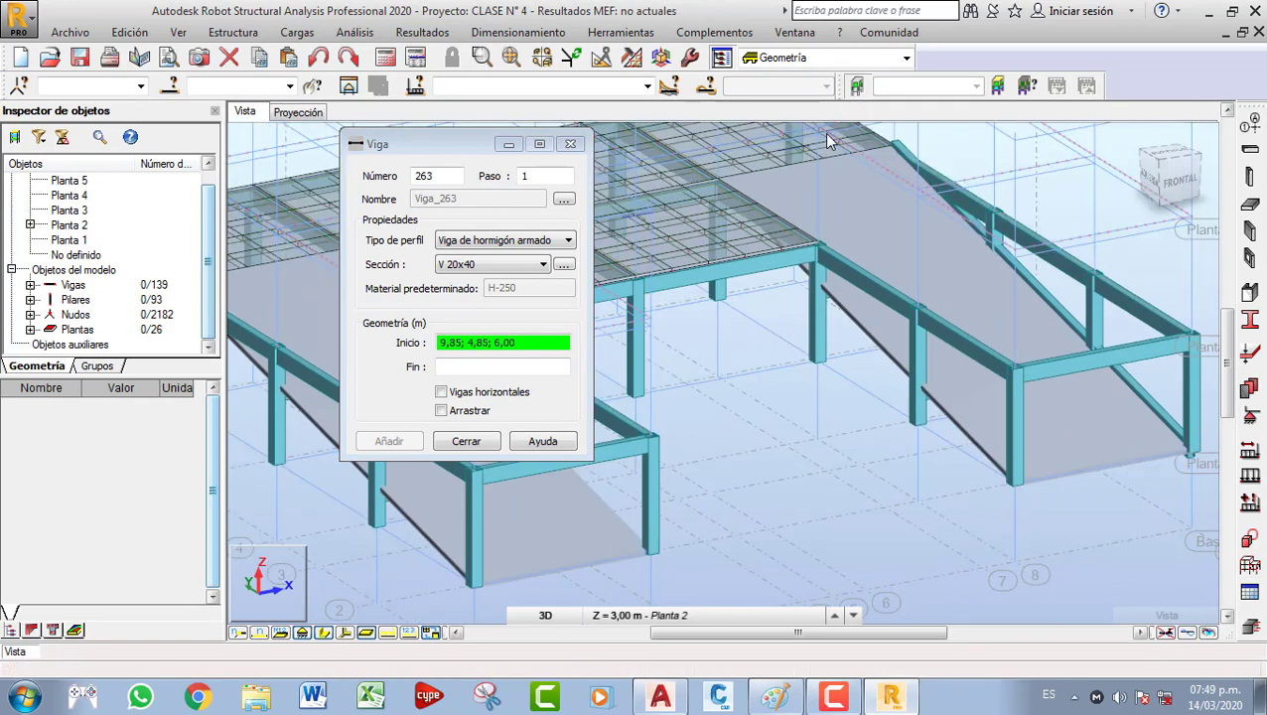
# Draw a sloped V 20x40 beam along the second ramp's inner edge from 14,85; 14,85; 3,00 to 14,85; 9,85; 2,00.
pyautogui.click(717, 180)
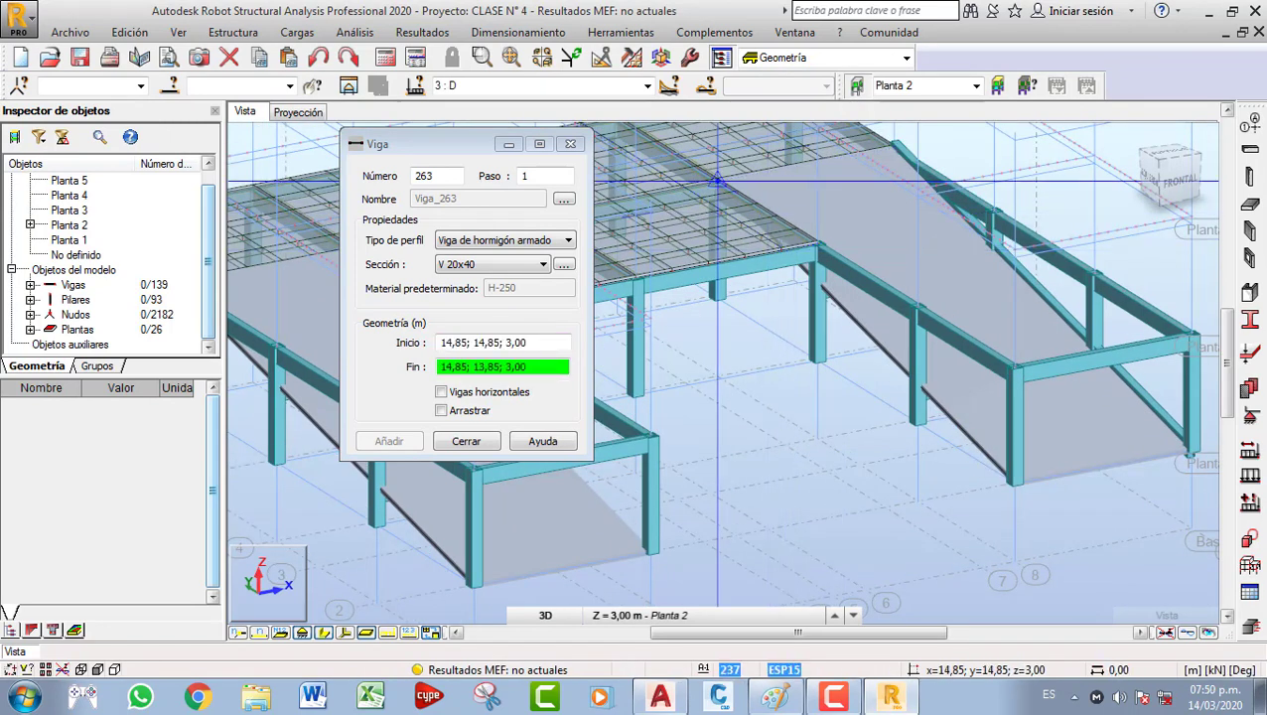
pyautogui.scroll(2, 827, 275)
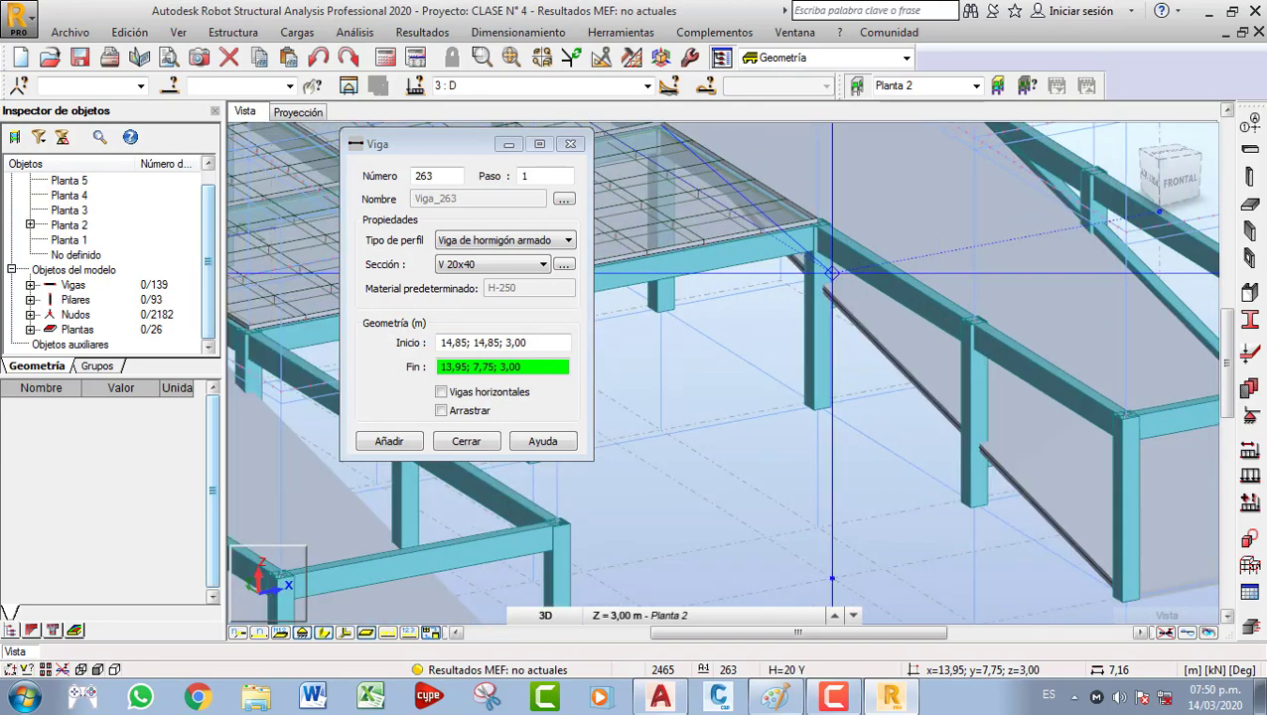
pyautogui.scroll(2, 831, 270)
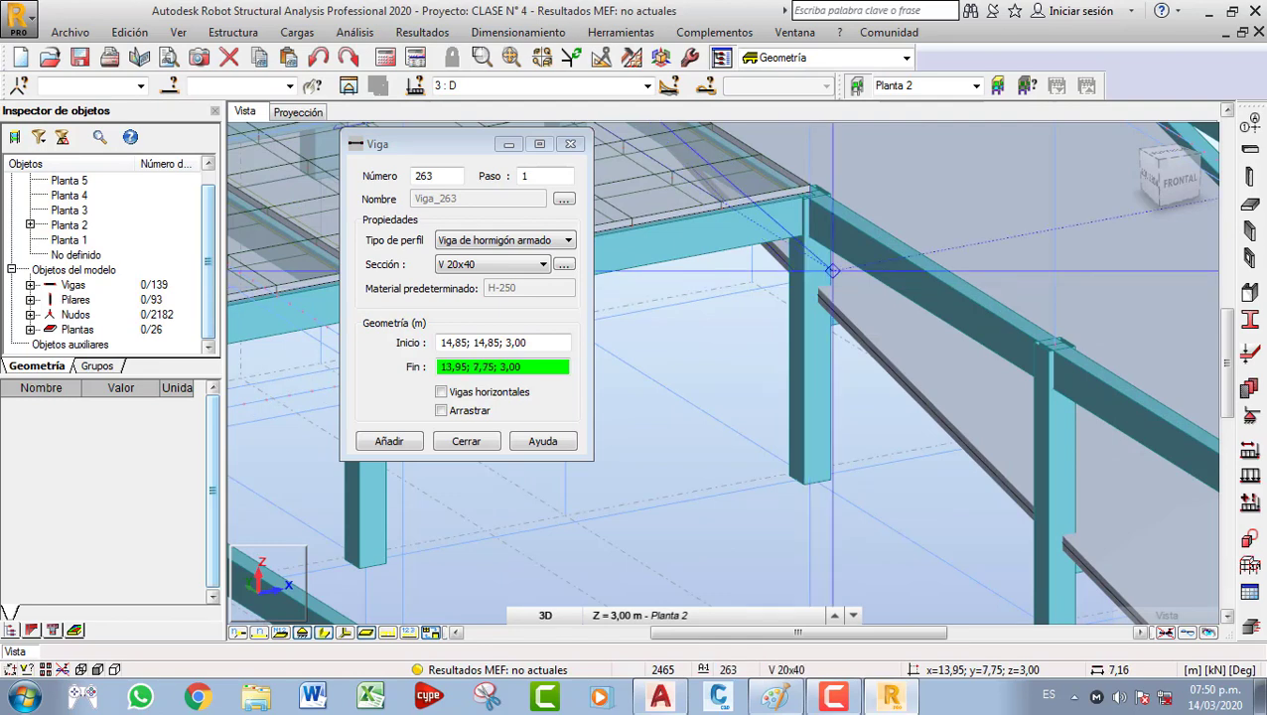
pyautogui.scroll(1, 832, 270)
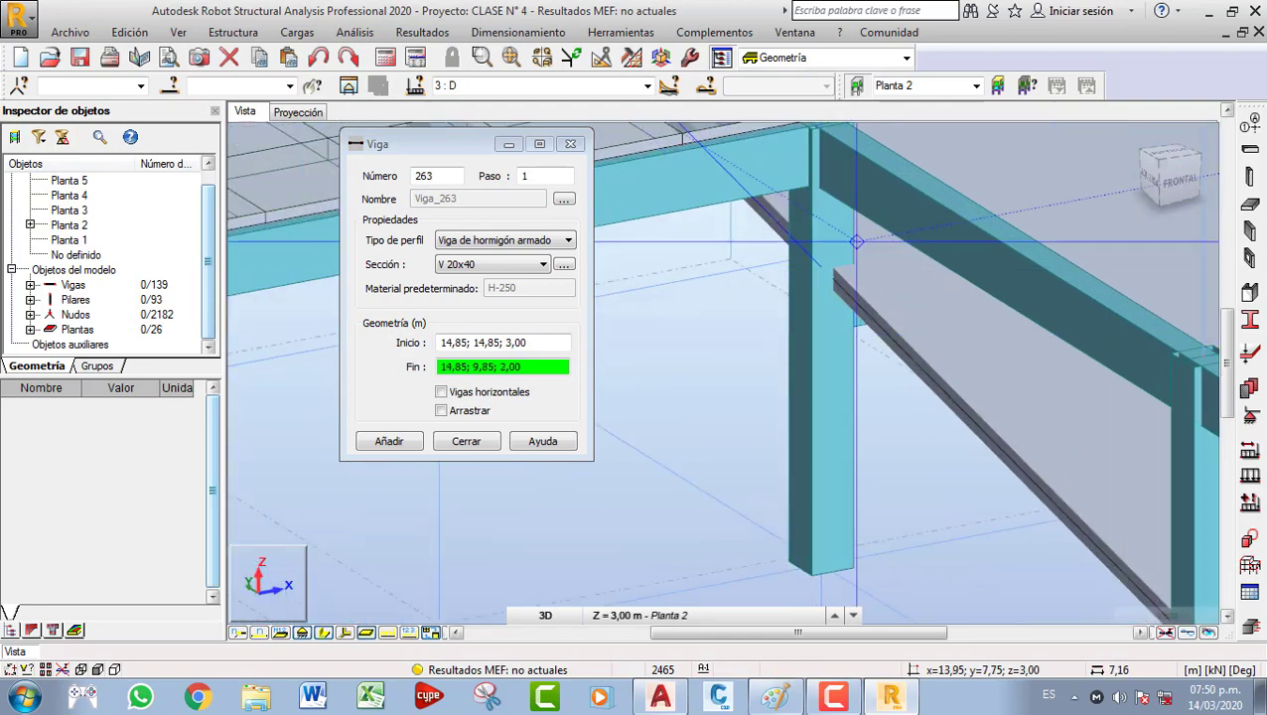
pyautogui.click(820, 266)
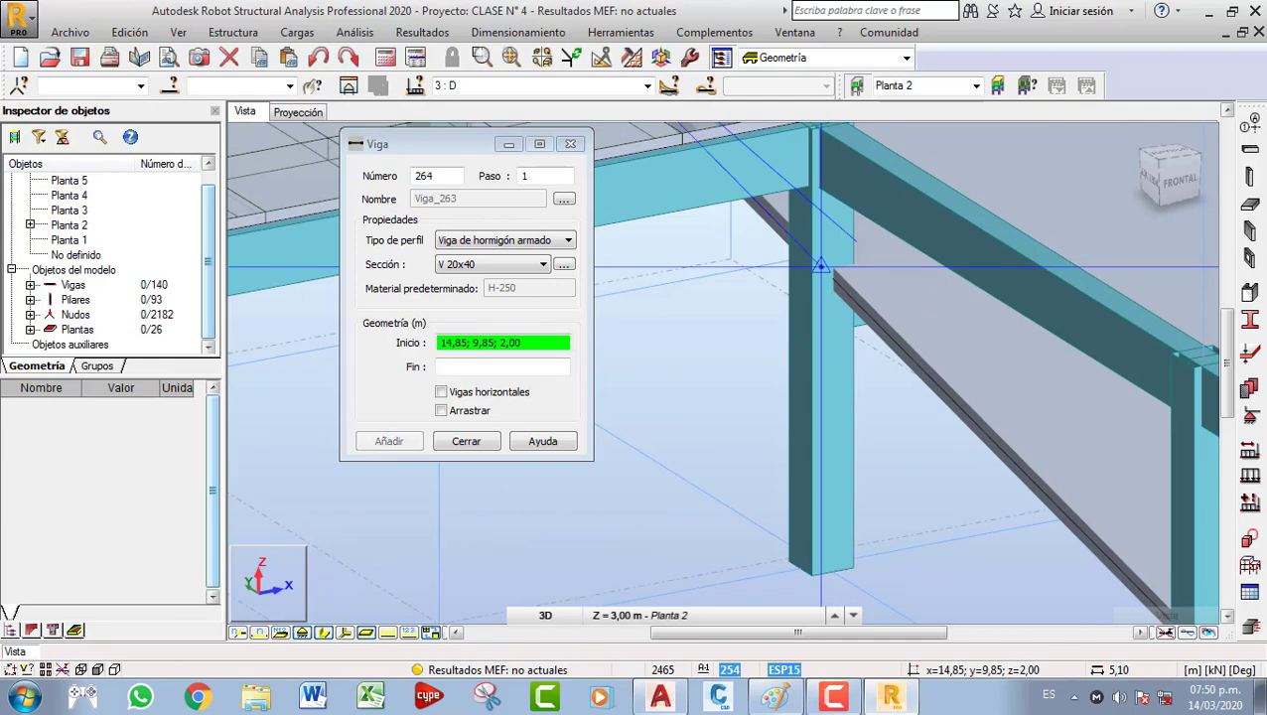
# Hide the bar section shapes and continue the inner-edge V 20x40 beams from 14,85; 9,85; 2,00 via 14,85; 4,85; 1,00 to 14,85; 0,00; 0,00.
pyautogui.scroll(1, 820, 308)
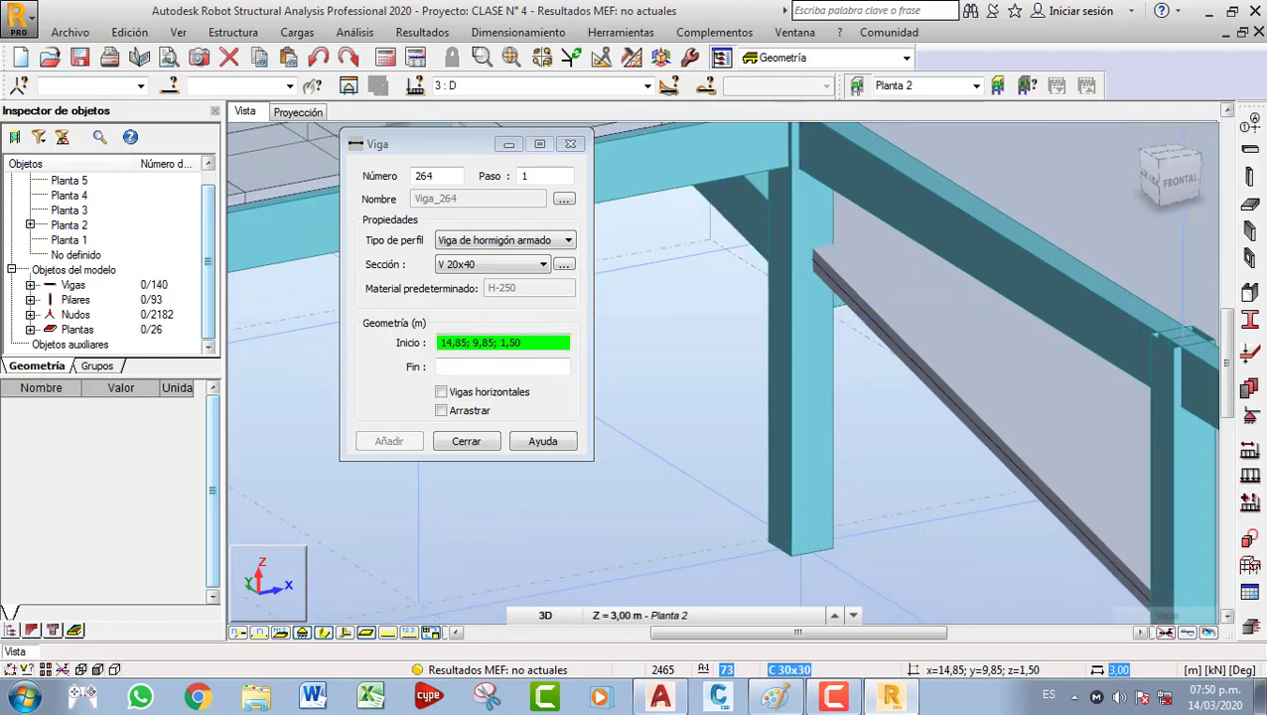
pyautogui.scroll(-2, 803, 258)
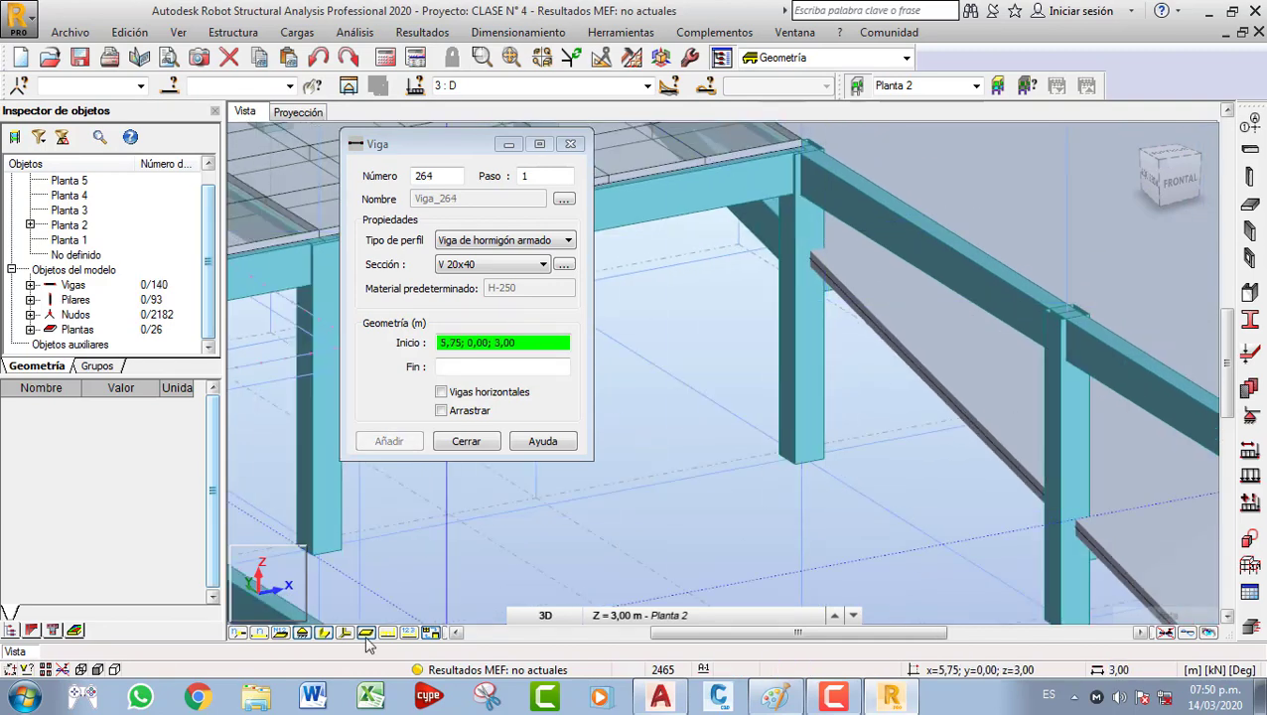
pyautogui.click(322, 633)
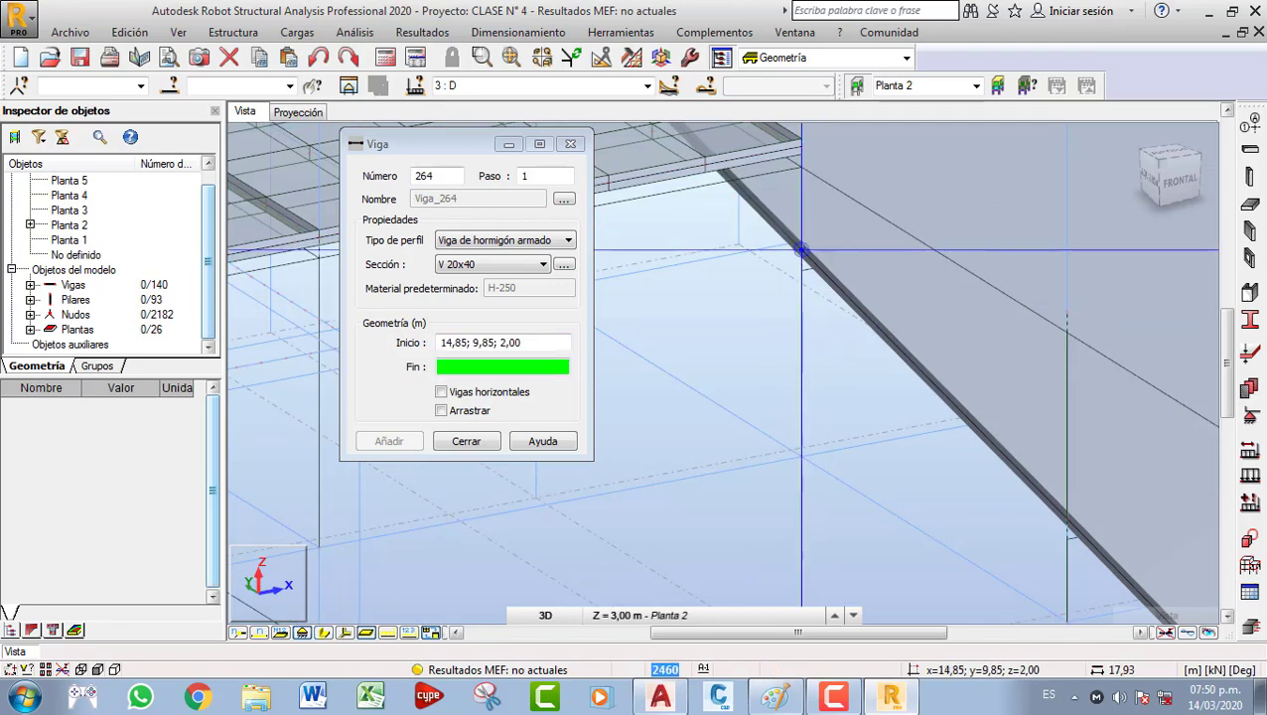
pyautogui.moveTo(797, 353); pyautogui.dragTo(690, 206, button='middle')
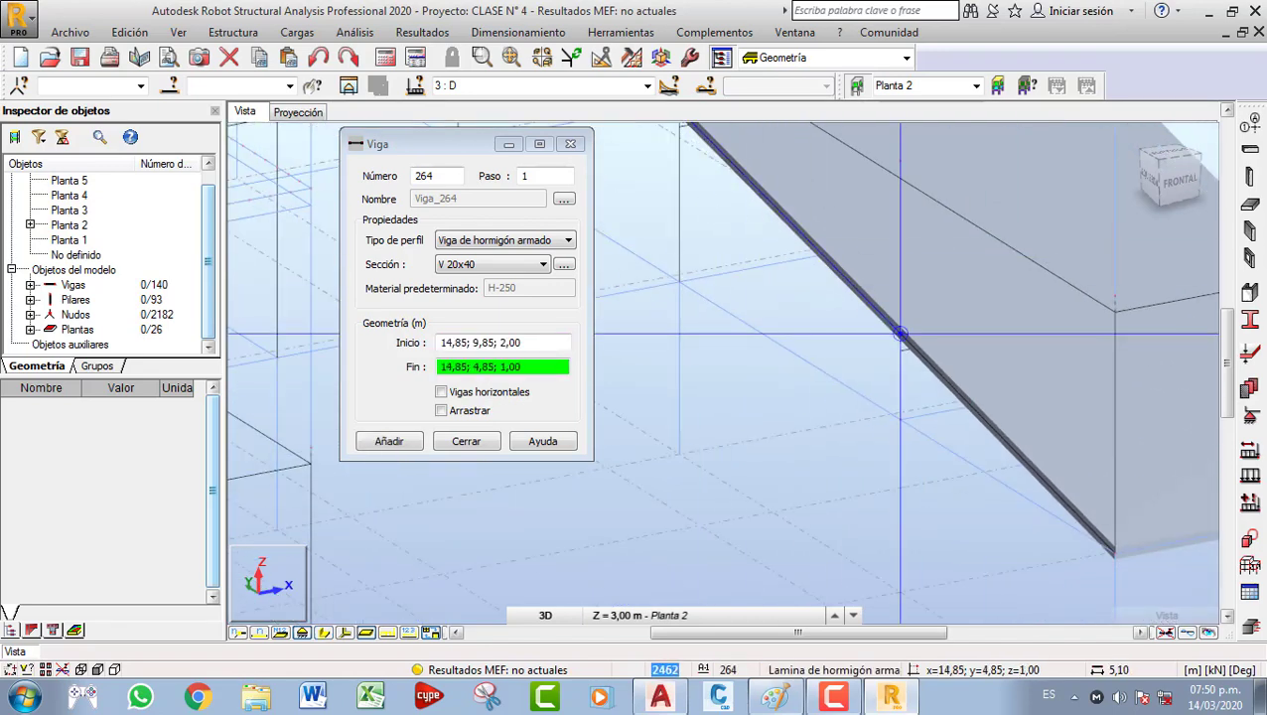
pyautogui.click(900, 334)
pyautogui.click(901, 334)
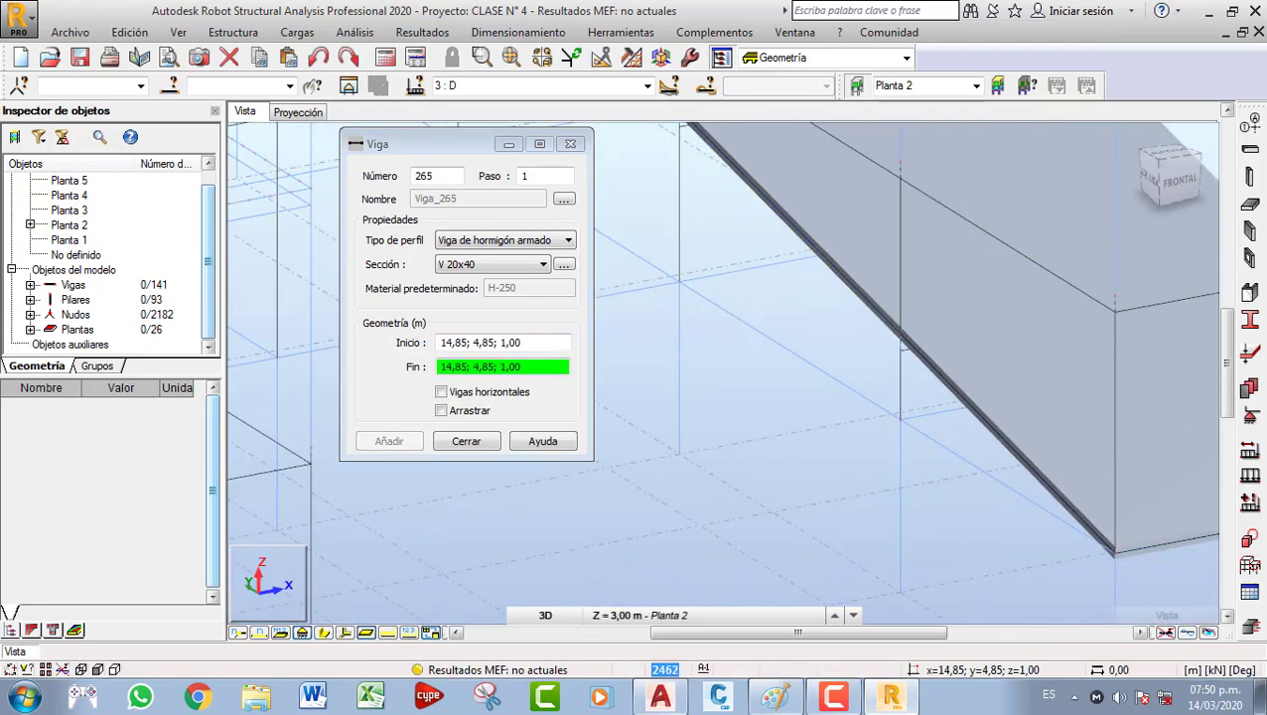
pyautogui.moveTo(900, 334); pyautogui.dragTo(772, 204, button='middle')
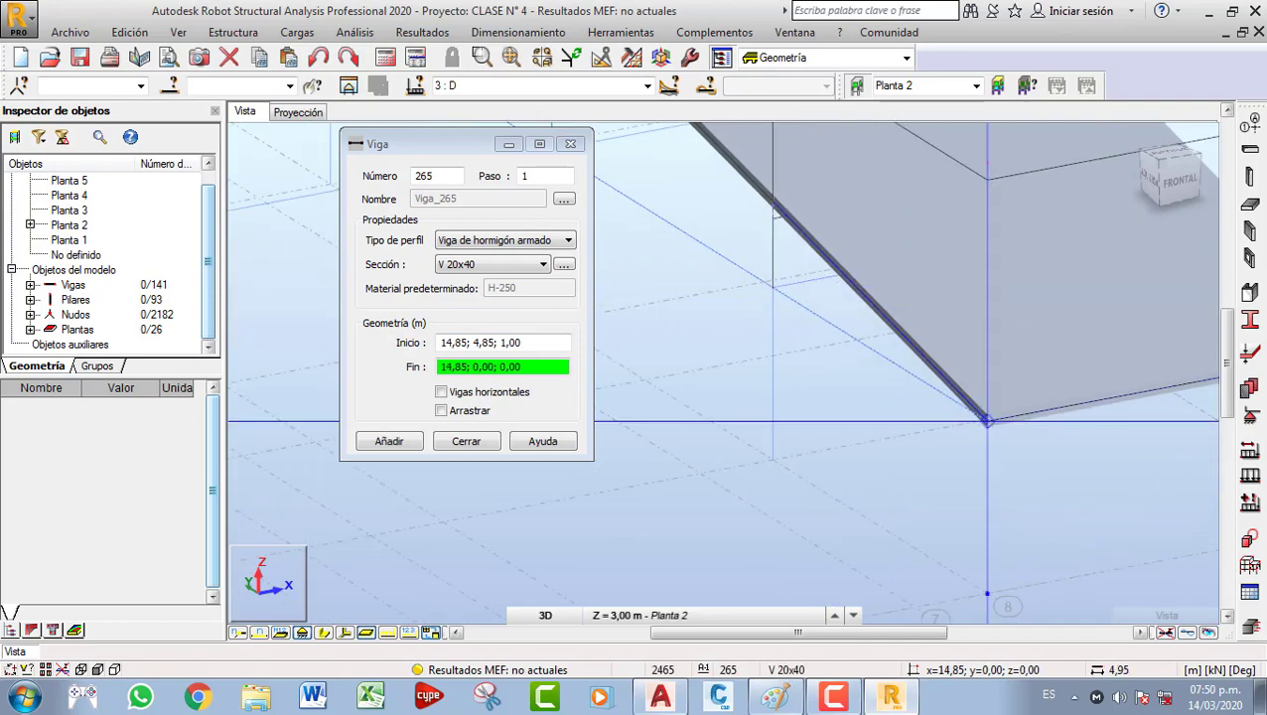
pyautogui.click(986, 420)
# Draw V 20x40 beams down the first ramp's outer edge from 0,00; 14,85; 3,00 via y 9,85 and 4,85 to 0,00; 0,00; 0,00.
pyautogui.moveTo(986, 421); pyautogui.dragTo(948, 467, button='middle')
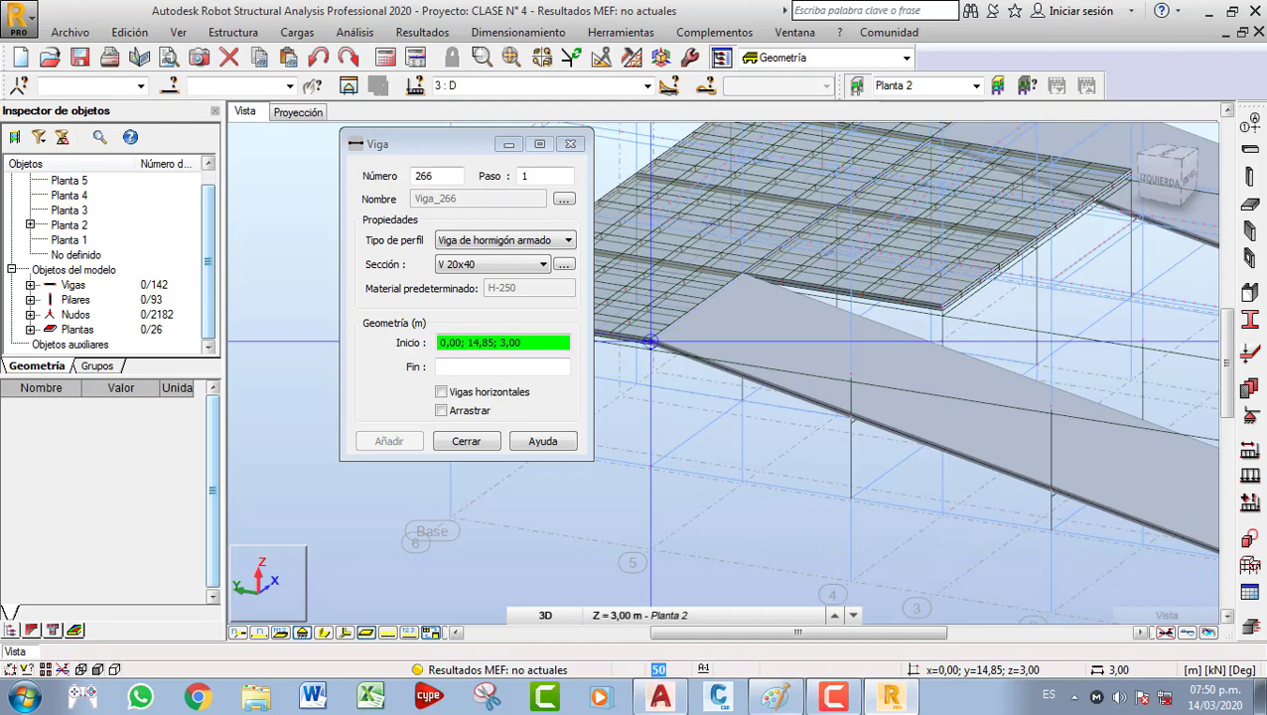
pyautogui.click(648, 342)
pyautogui.click(852, 418)
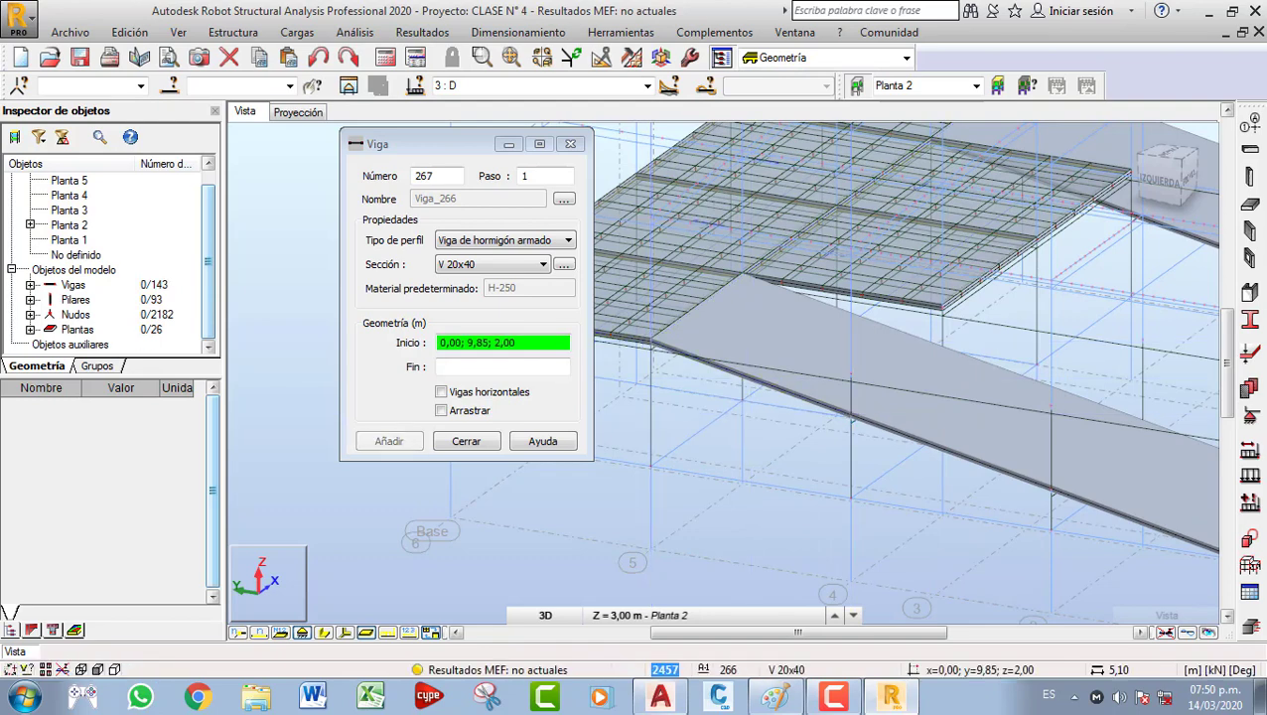
pyautogui.click(850, 416)
pyautogui.moveTo(950, 453); pyautogui.dragTo(809, 403, button='middle')
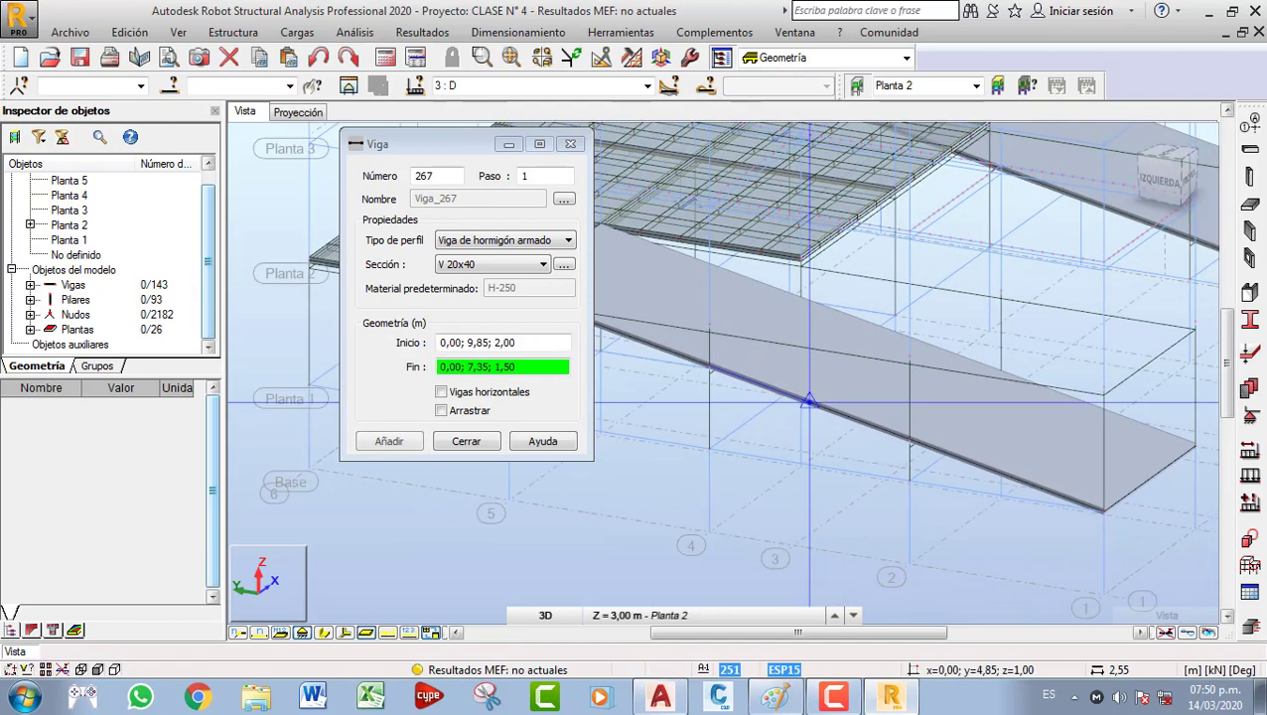
pyautogui.click(908, 438)
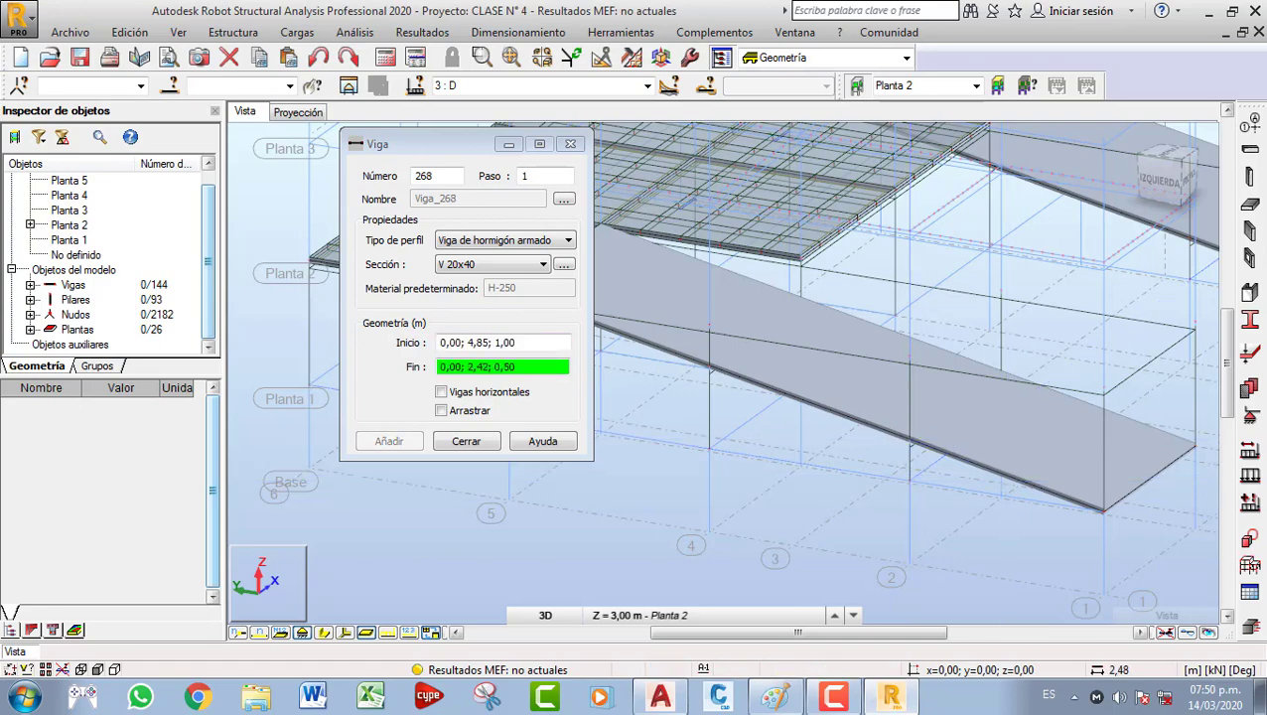
pyautogui.click(1102, 510)
# Draw V 20x40 beams down the first ramp's inner edge from 4,85; 14,85; 3,00 via y 9,85 and 4,85 to 4,85; 0,00; 0,00.
pyautogui.keyDown('shift'); pyautogui.moveTo(1102, 511); pyautogui.dragTo(1004, 520, button='middle'); pyautogui.keyUp('shift')
pyautogui.scroll(1, 939, 325)
pyautogui.keyDown('shift'); pyautogui.moveTo(905, 339); pyautogui.dragTo(916, 364, button='middle'); pyautogui.keyUp('shift')
pyautogui.click(914, 238)
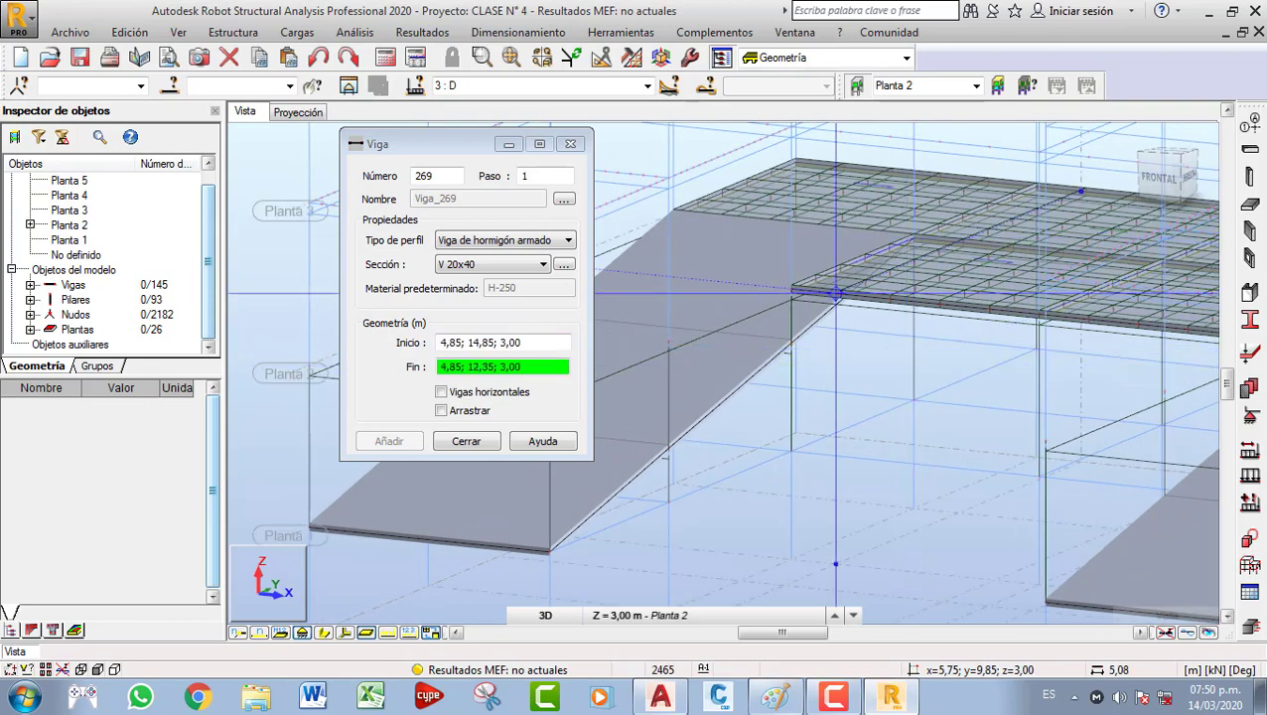
pyautogui.click(790, 343)
pyautogui.click(790, 342)
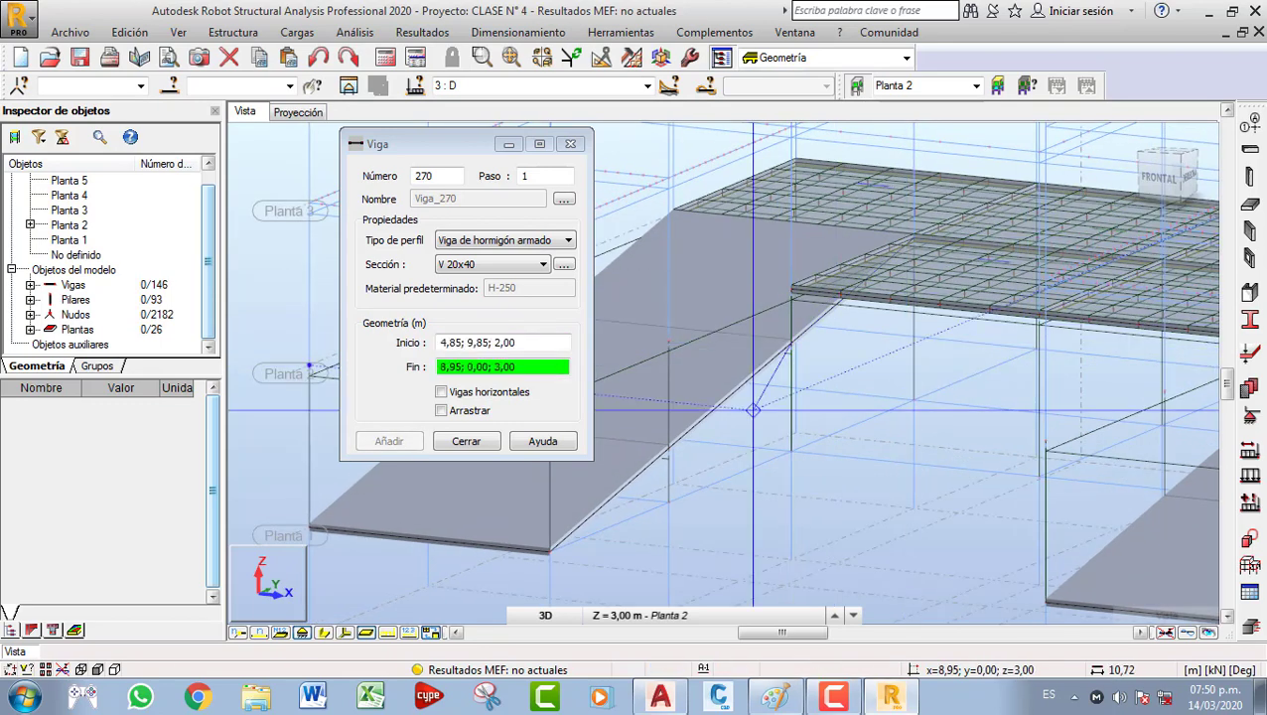
pyautogui.click(667, 448)
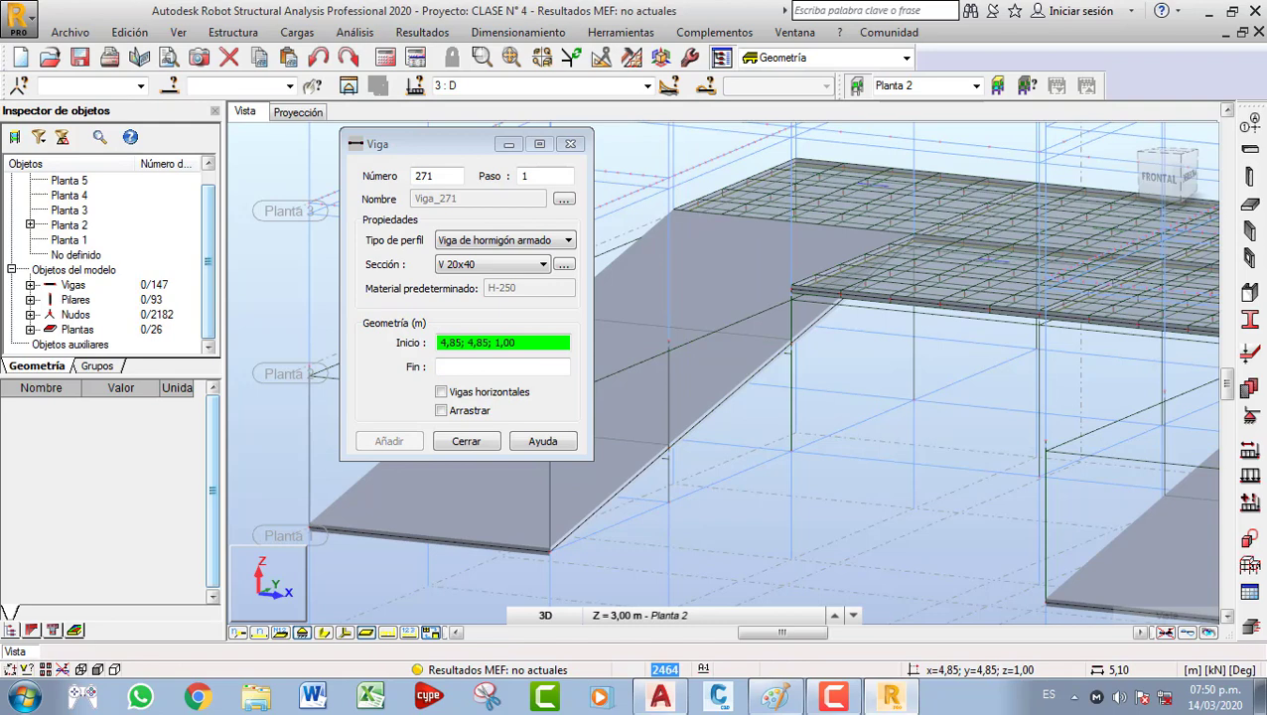
pyautogui.click(667, 447)
pyautogui.click(548, 551)
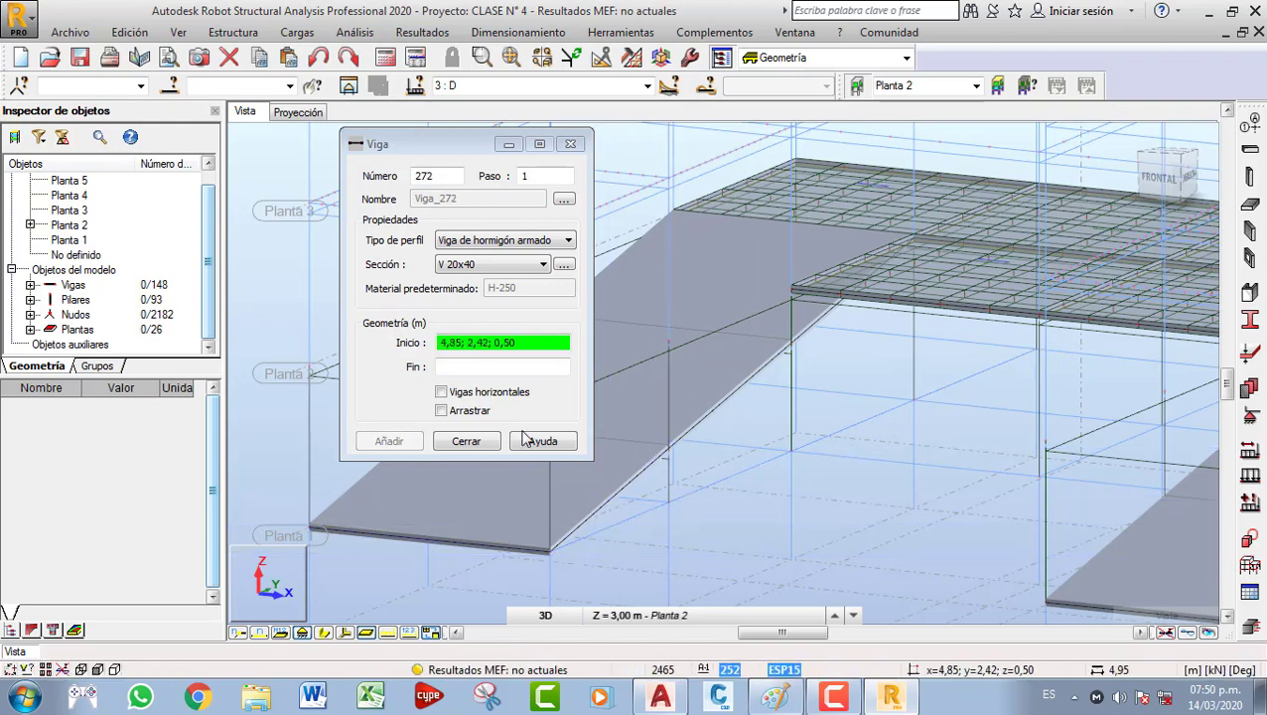
# Finish drawing beams and turn the bar section shapes back on.
pyautogui.click(488, 441)
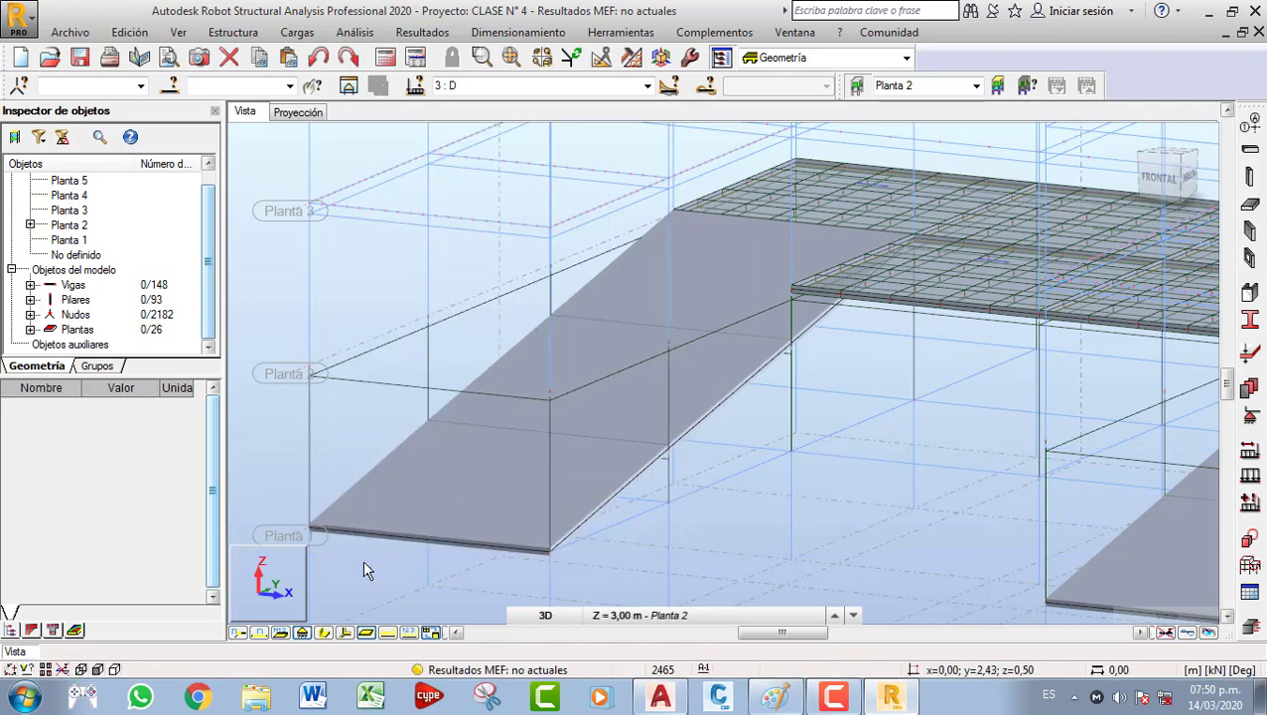
pyautogui.click(323, 633)
pyautogui.scroll(-1, 636, 518)
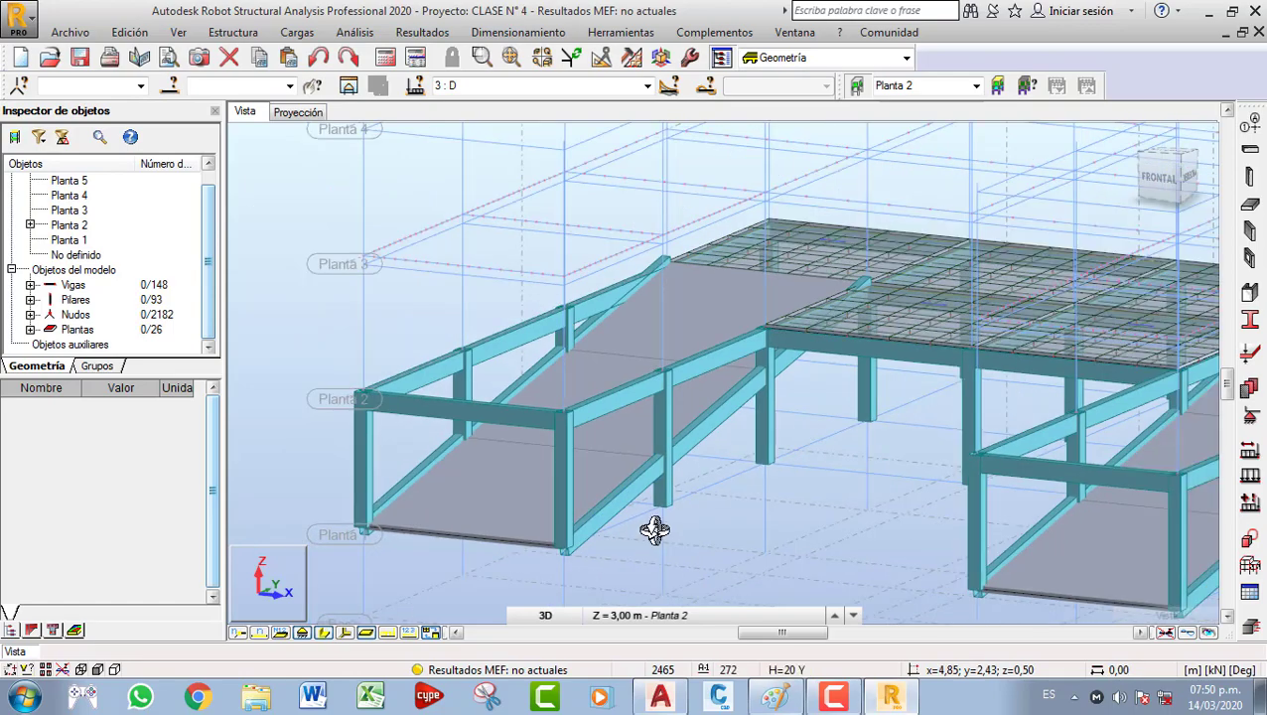
# Apply the Ala superior eccentricity to the six sloped edge beams of the first ramp, bars 266 to 271.
pyautogui.keyDown('shift'); pyautogui.moveTo(654, 530); pyautogui.dragTo(760, 487, button='middle'); pyautogui.keyUp('shift')
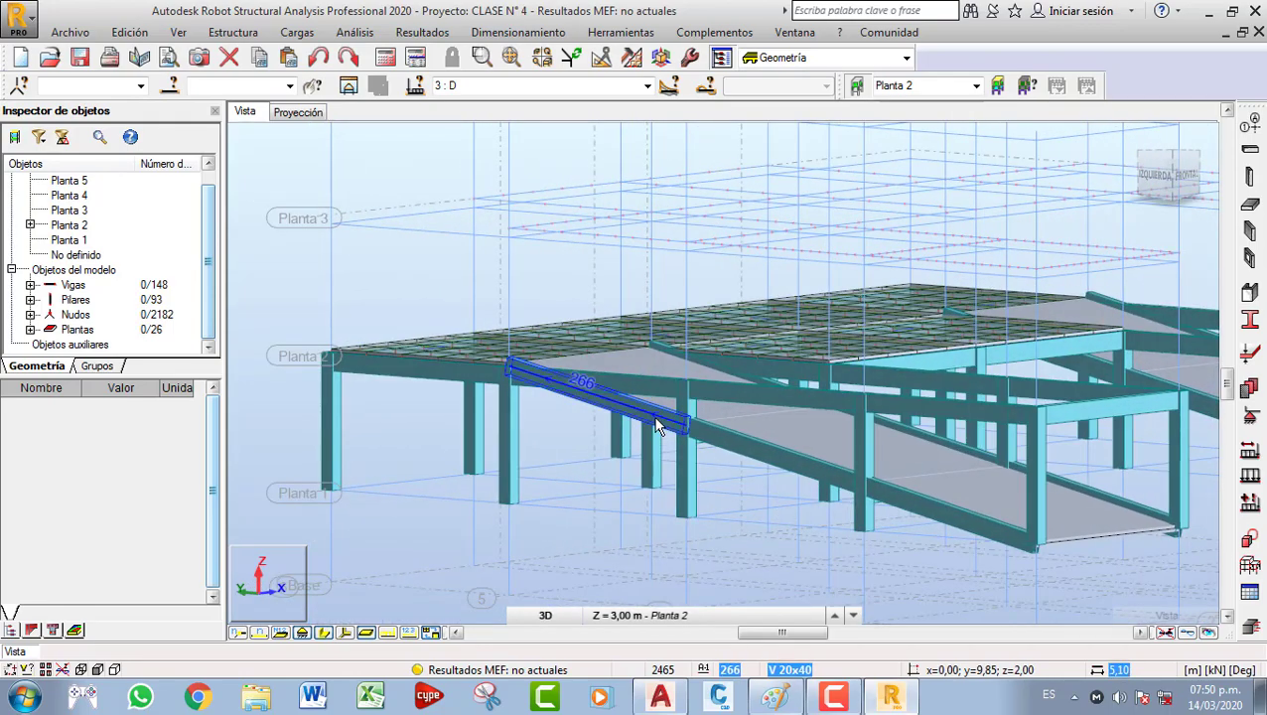
pyautogui.scroll(1, 655, 425)
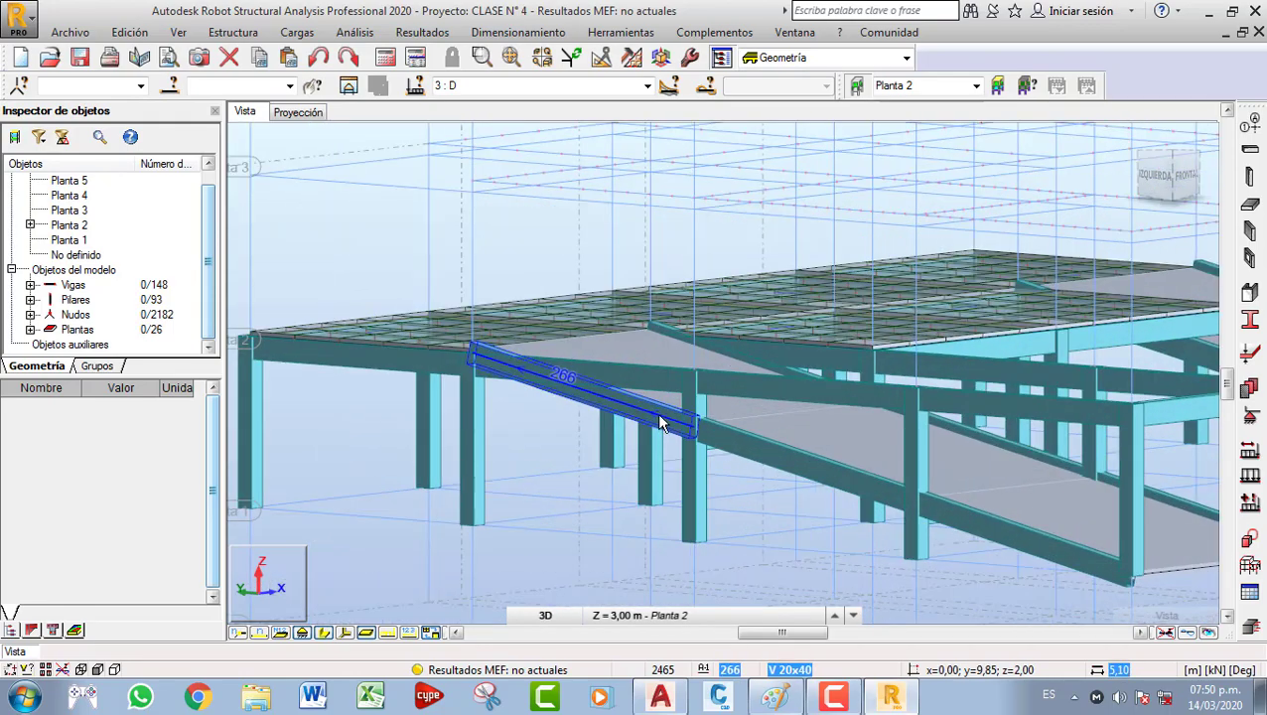
pyautogui.click(661, 423)
pyautogui.keyDown('ctrl'); pyautogui.click(740, 440); pyautogui.keyUp('ctrl')
pyautogui.keyDown('ctrl'); pyautogui.click(988, 536); pyautogui.keyUp('ctrl')
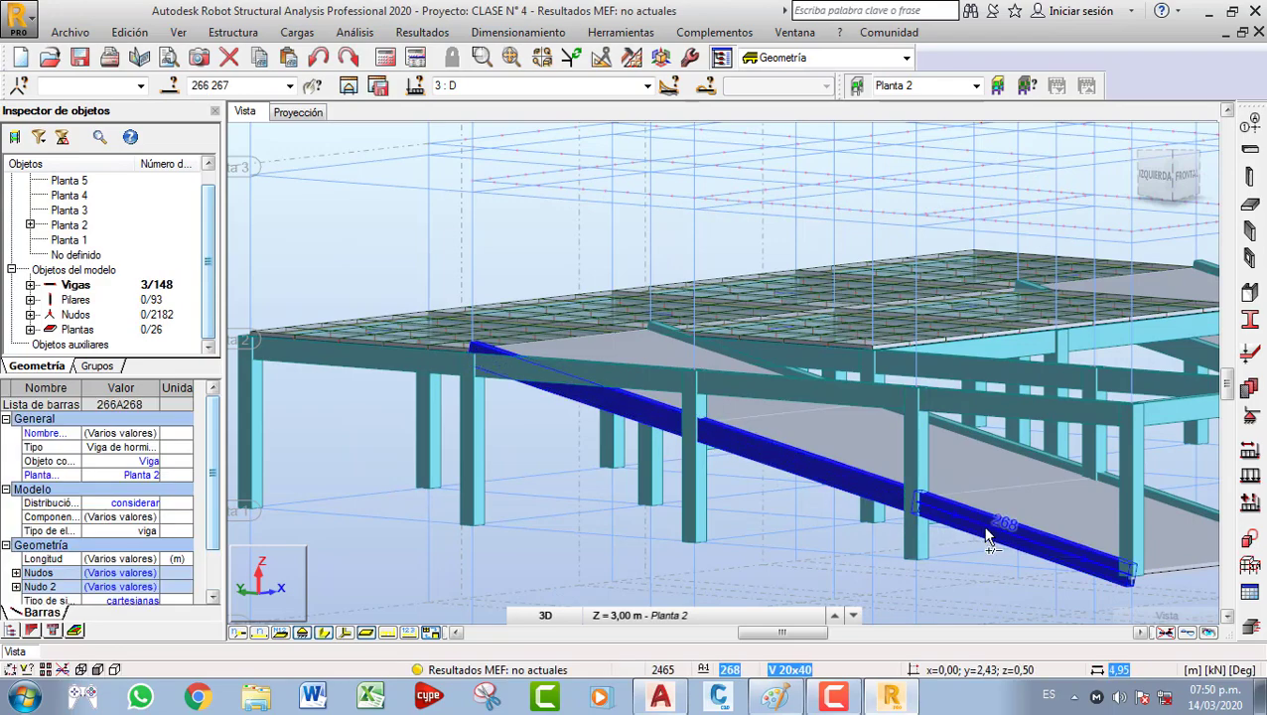
pyautogui.keyDown('shift'); pyautogui.moveTo(986, 542); pyautogui.dragTo(1141, 447, button='middle'); pyautogui.keyUp('shift')
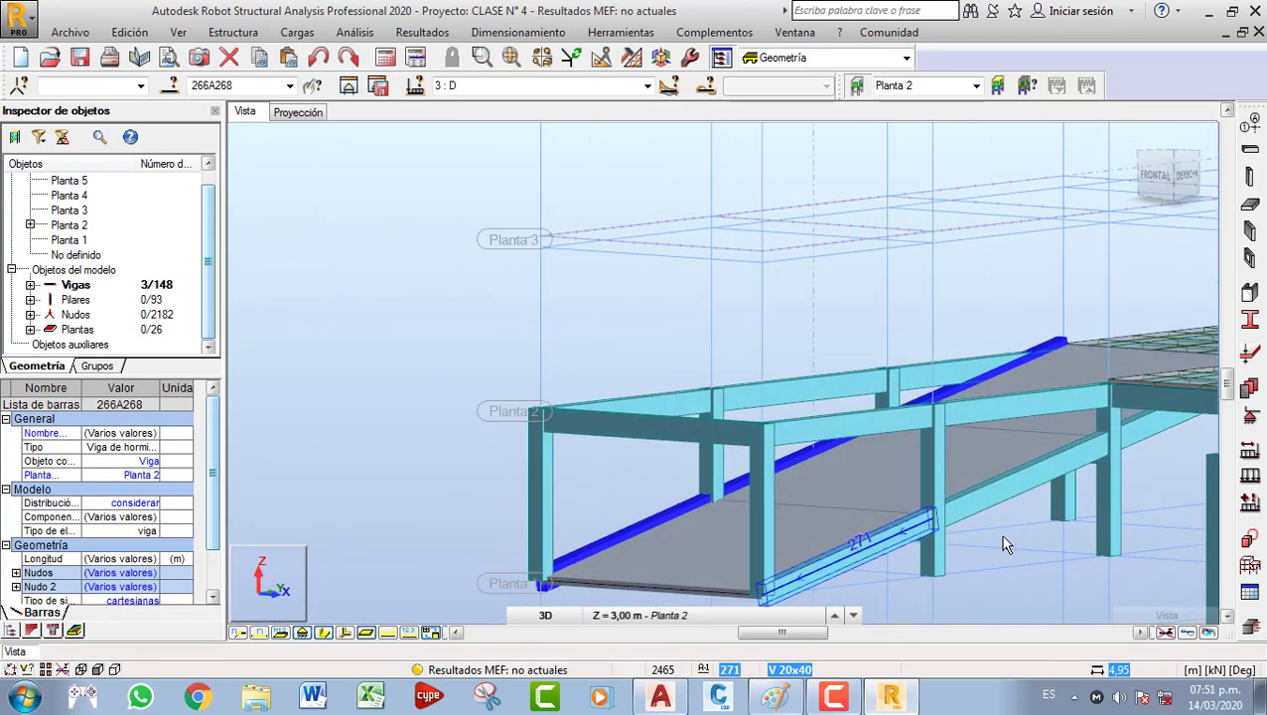
pyautogui.keyDown('ctrl'); pyautogui.click(1064, 468); pyautogui.keyUp('ctrl')
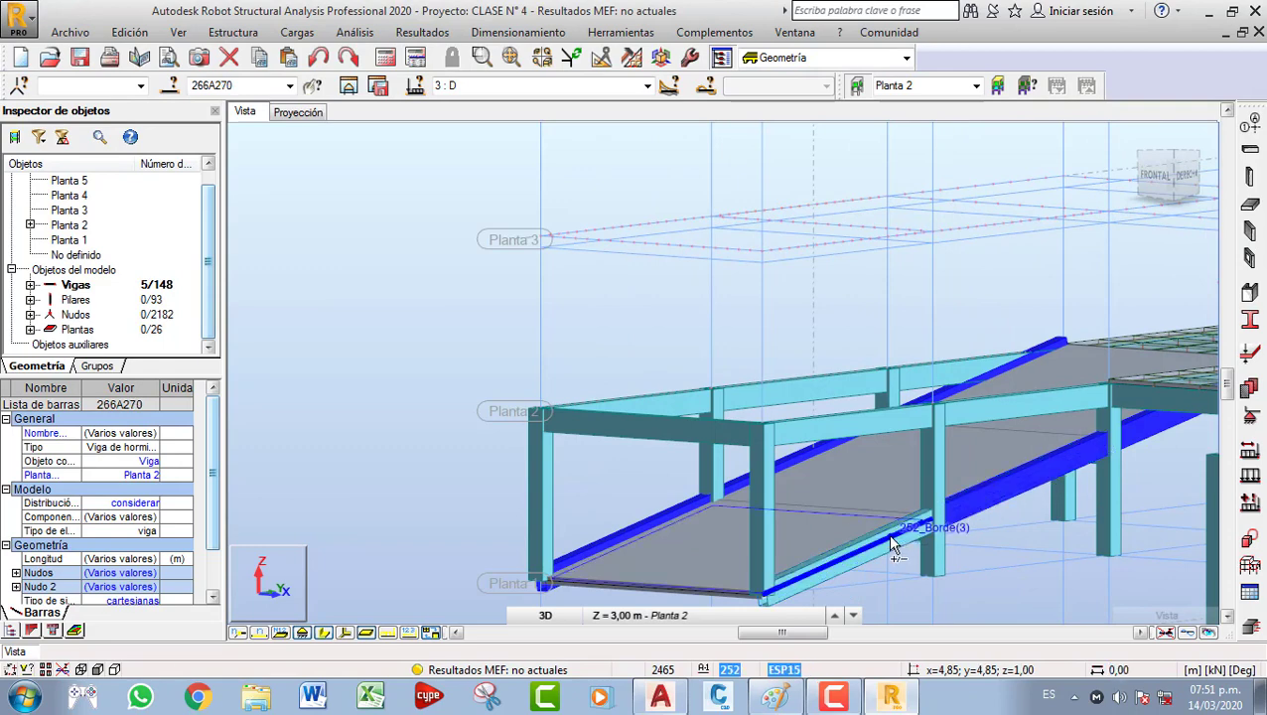
pyautogui.keyDown('ctrl'); pyautogui.click(890, 536); pyautogui.keyUp('ctrl')
pyautogui.keyDown('ctrl'); pyautogui.click(859, 533); pyautogui.keyUp('ctrl')
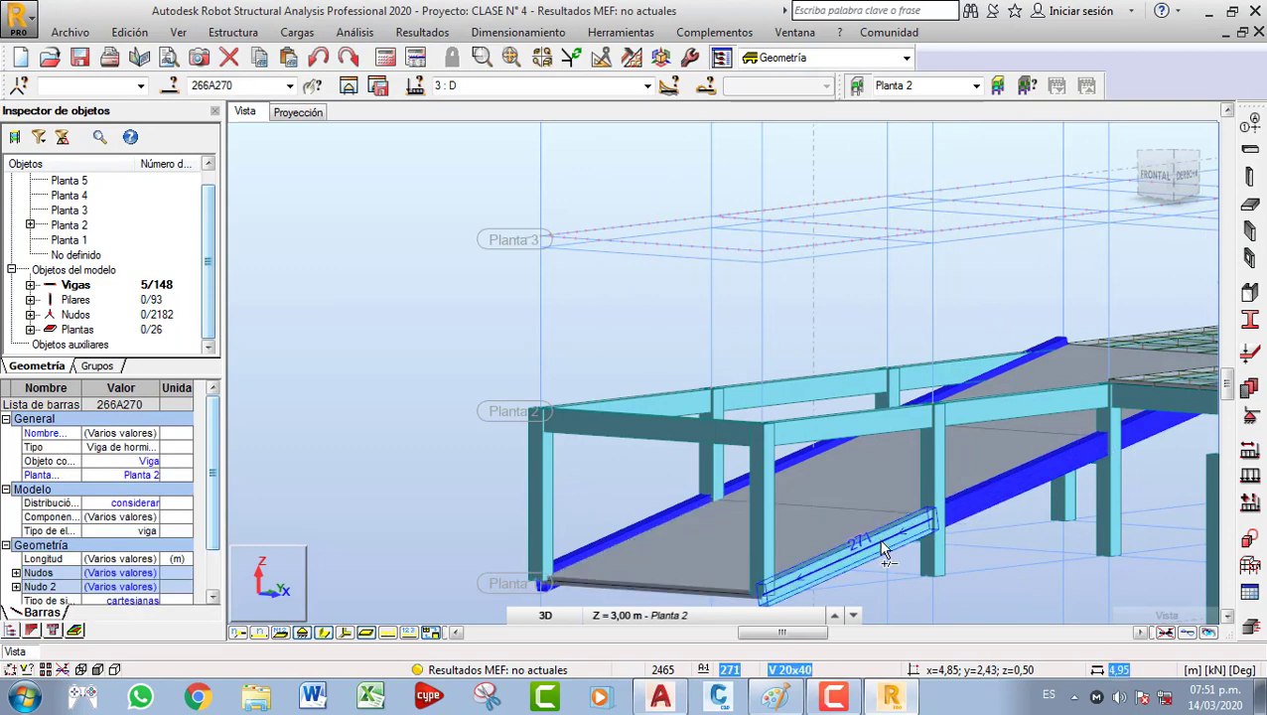
pyautogui.keyDown('ctrl'); pyautogui.click(878, 538); pyautogui.keyUp('ctrl')
pyautogui.keyDown('shift'); pyautogui.moveTo(888, 537); pyautogui.dragTo(862, 509, button='middle'); pyautogui.keyUp('shift')
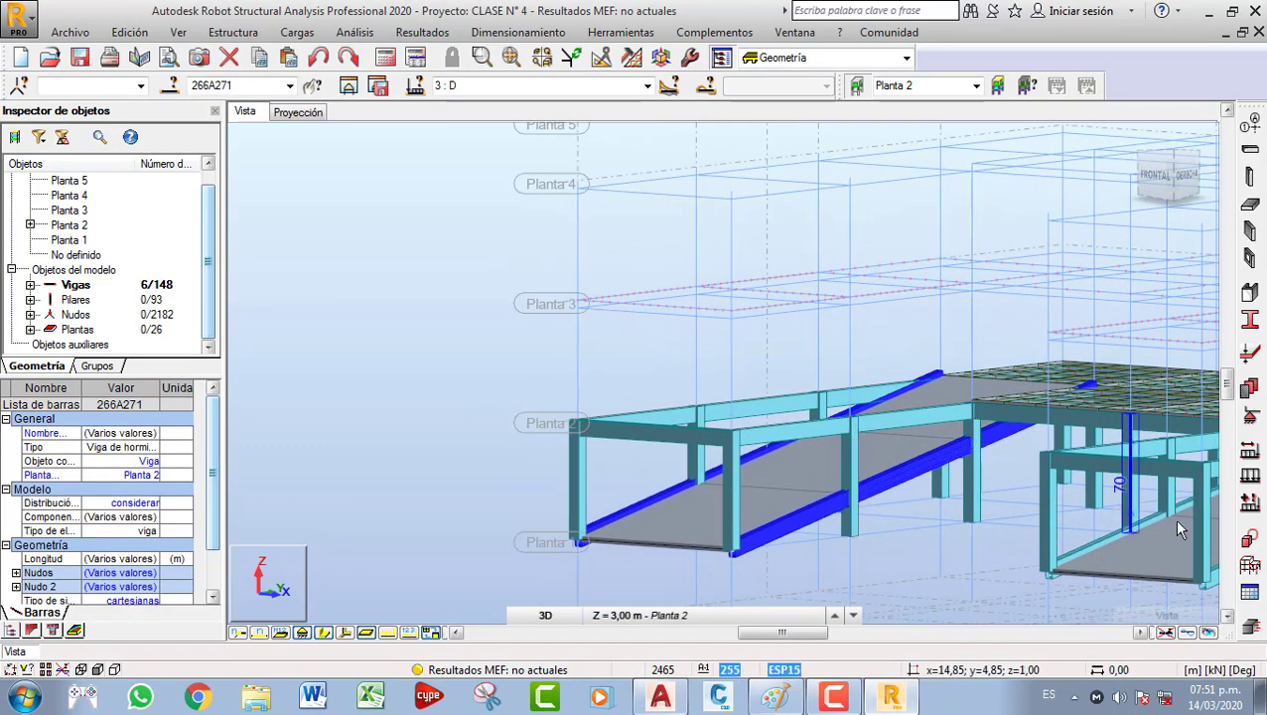
pyautogui.click(1248, 566)
pyautogui.click(1040, 424)
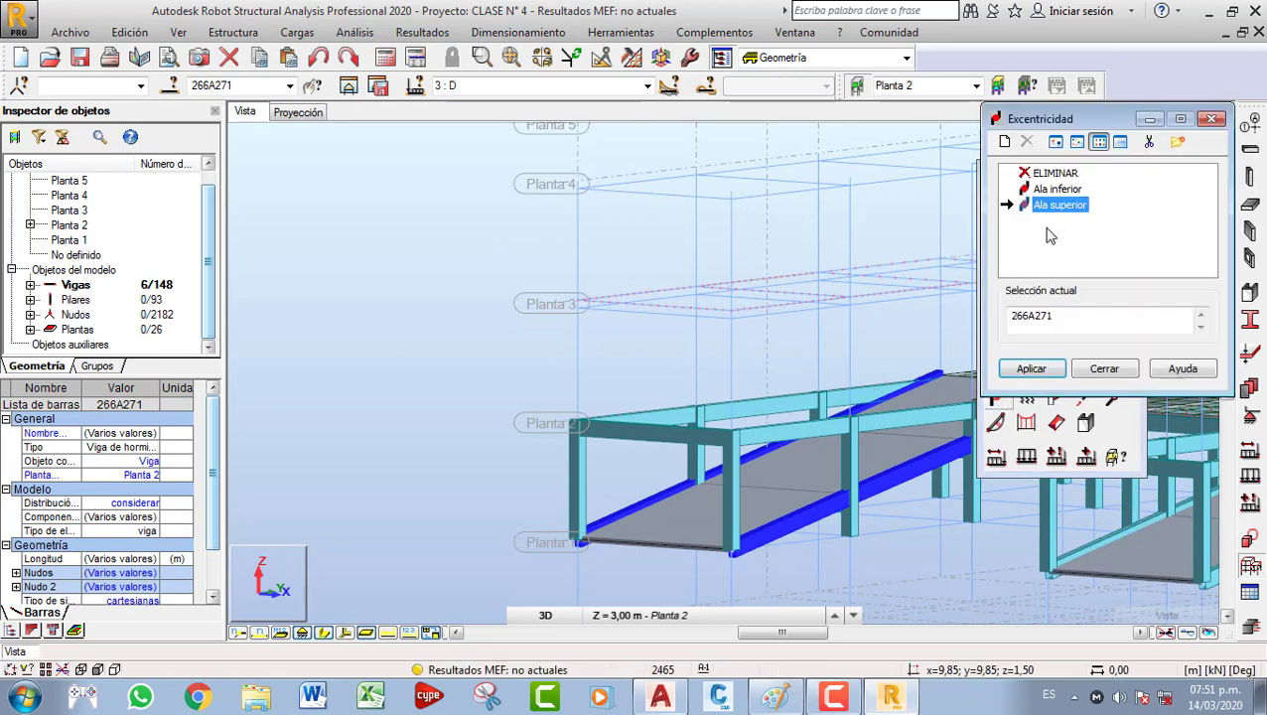
pyautogui.click(1029, 369)
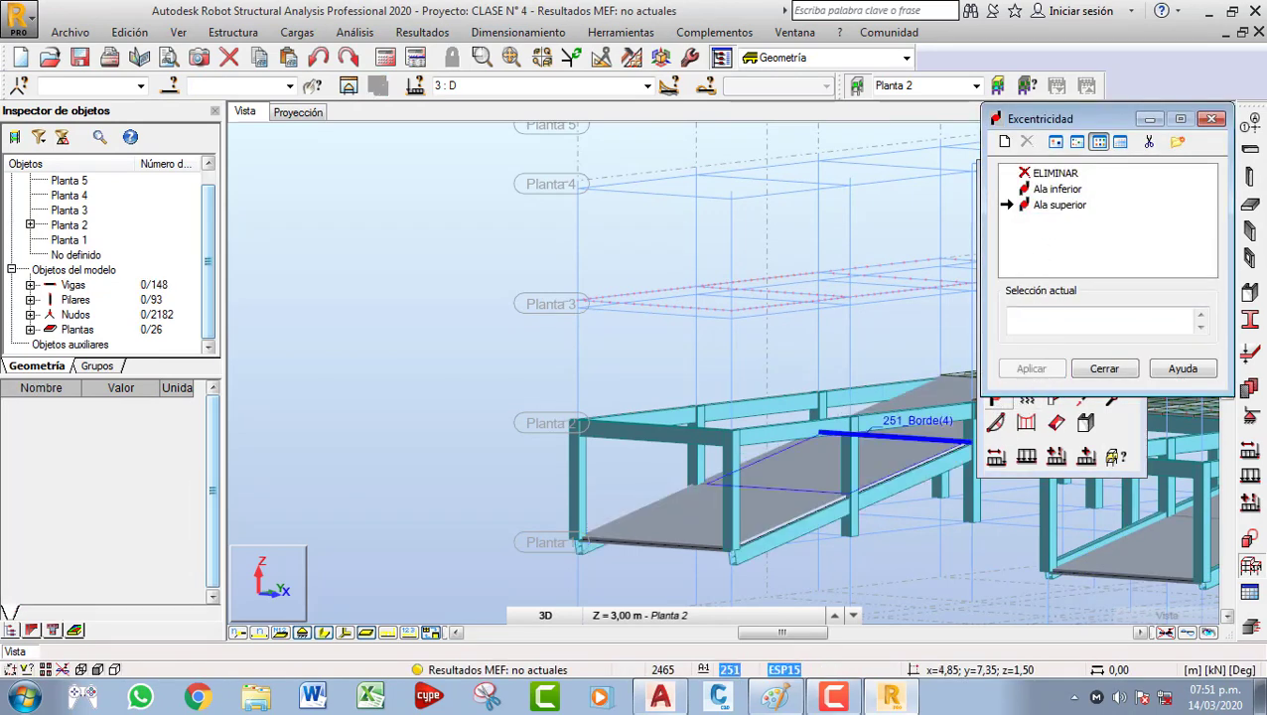
pyautogui.click(1091, 372)
# Apply the Ala superior eccentricity to the six sloped edge beams of the second ramp, bars 260 to 265.
pyautogui.scroll(-1, 1067, 516)
pyautogui.moveTo(1067, 516); pyautogui.dragTo(812, 492, button='middle')
pyautogui.scroll(5, 804, 498)
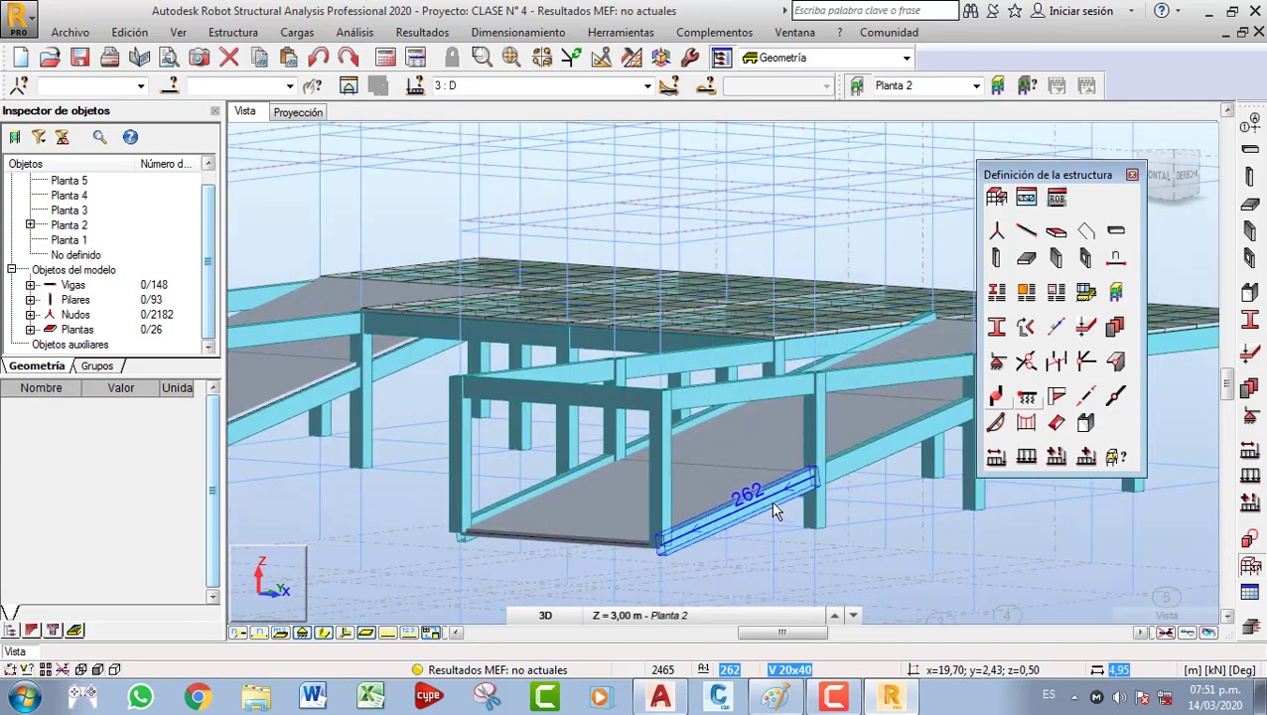
pyautogui.click(771, 510)
pyautogui.keyDown('ctrl'); pyautogui.click(859, 470); pyautogui.keyUp('ctrl')
pyautogui.scroll(3, 844, 472)
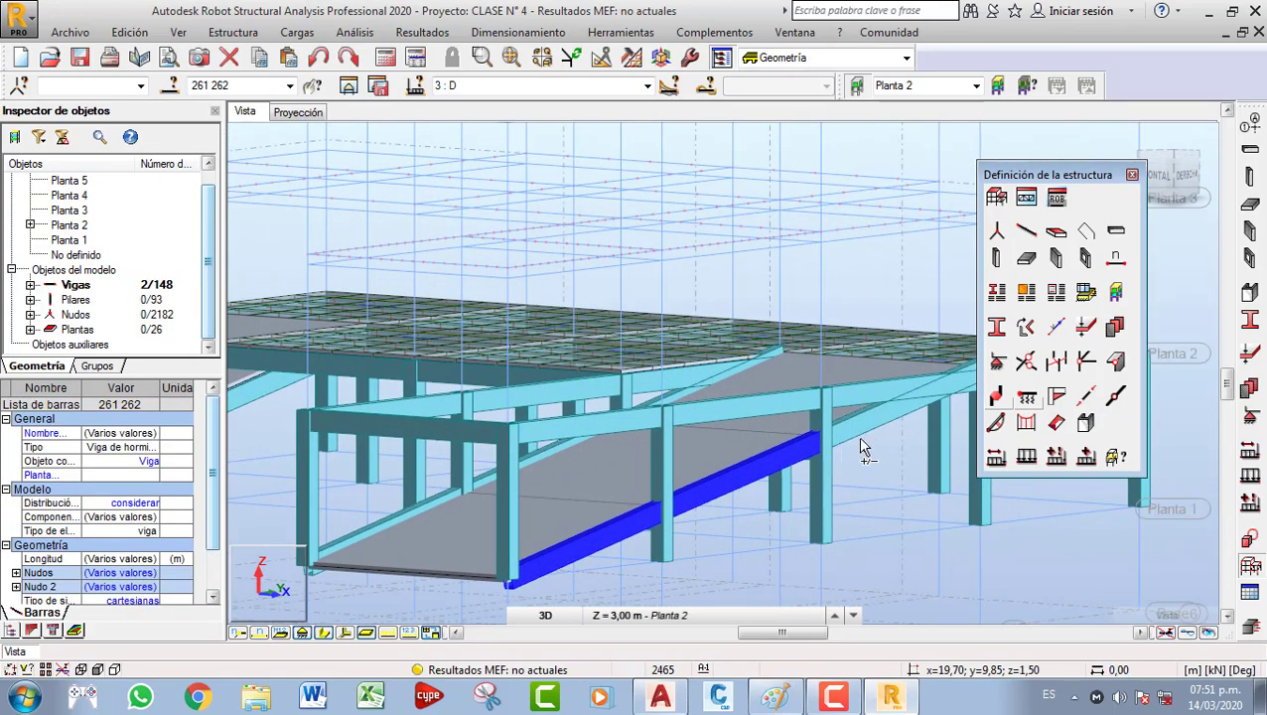
pyautogui.keyDown('ctrl'); pyautogui.click(821, 422); pyautogui.keyUp('ctrl')
pyautogui.keyDown('ctrl'); pyautogui.click(681, 389); pyautogui.keyUp('ctrl')
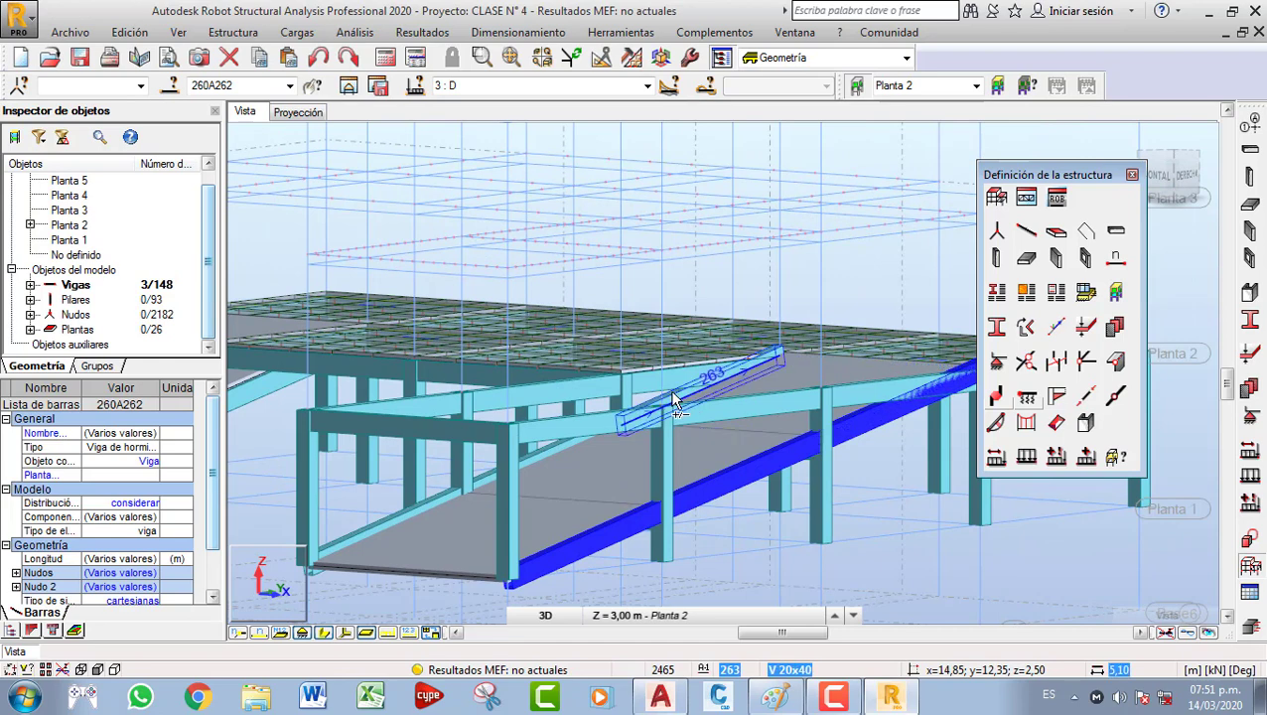
pyautogui.keyDown('ctrl'); pyautogui.click(552, 446); pyautogui.keyUp('ctrl')
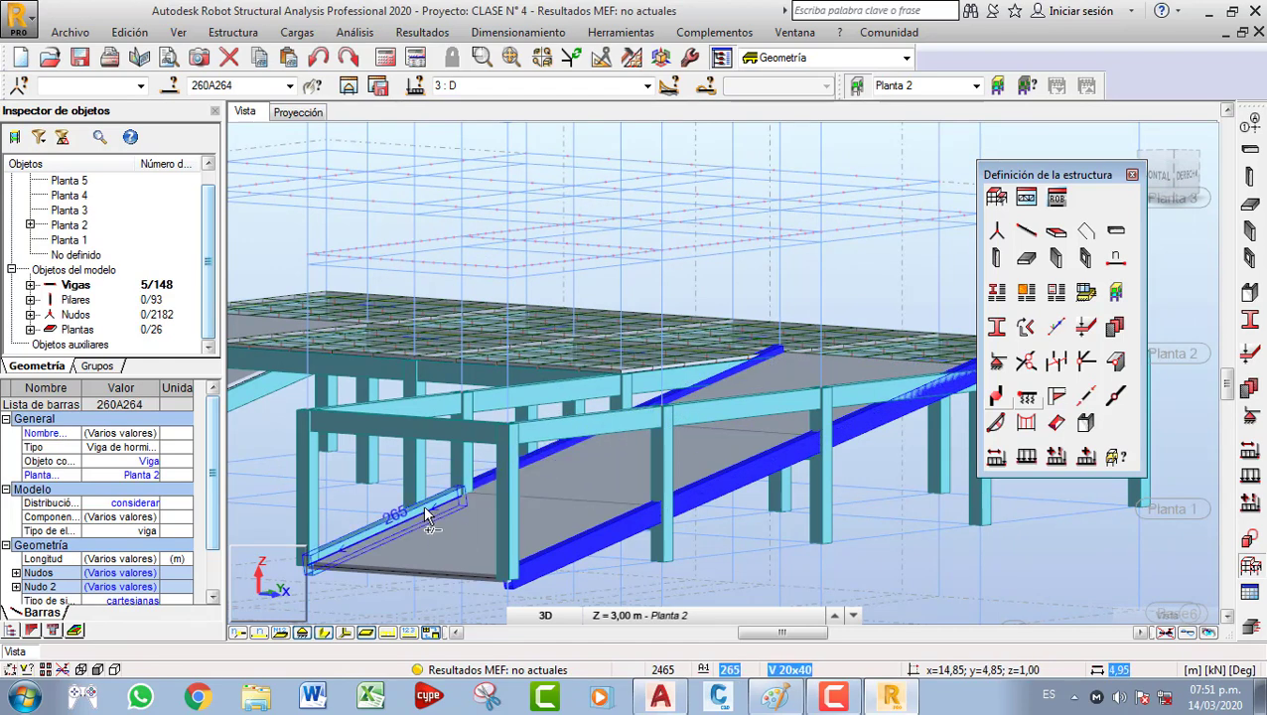
pyautogui.keyDown('ctrl'); pyautogui.click(424, 511); pyautogui.keyUp('ctrl')
pyautogui.click(998, 397)
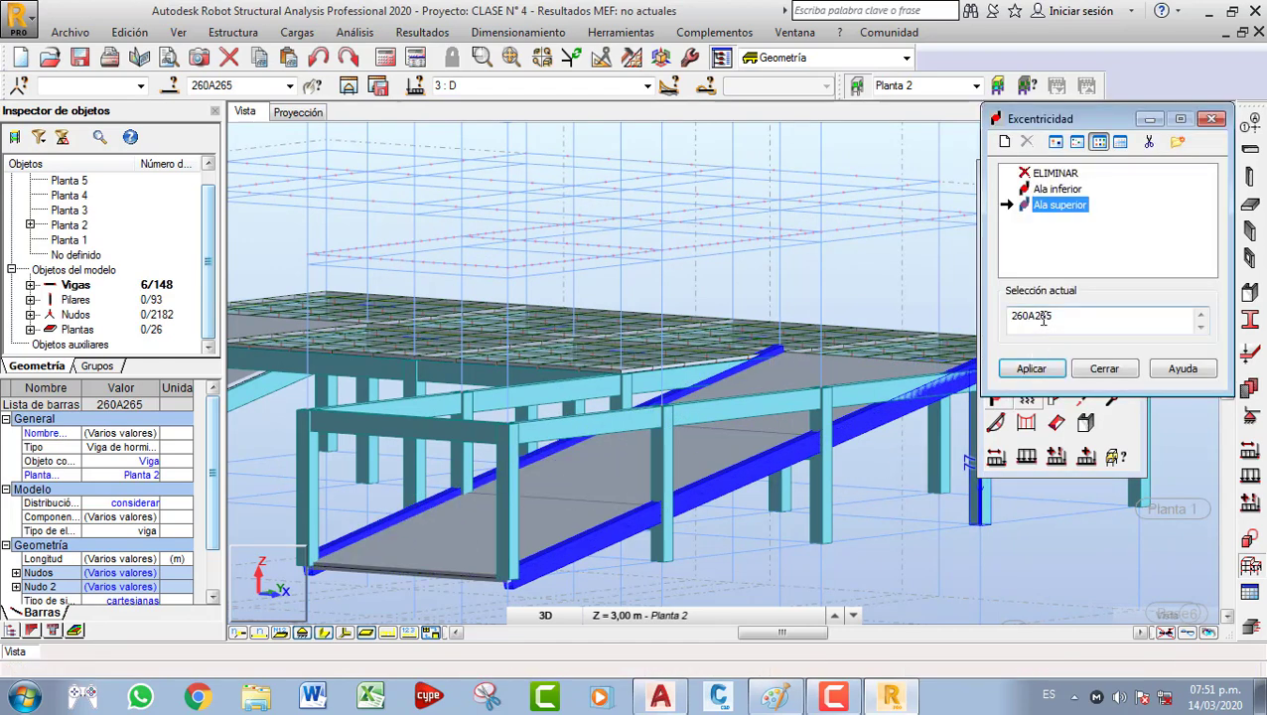
pyautogui.click(1042, 373)
pyautogui.moveTo(859, 465); pyautogui.dragTo(910, 489, button='middle')
pyautogui.scroll(-3, 910, 489)
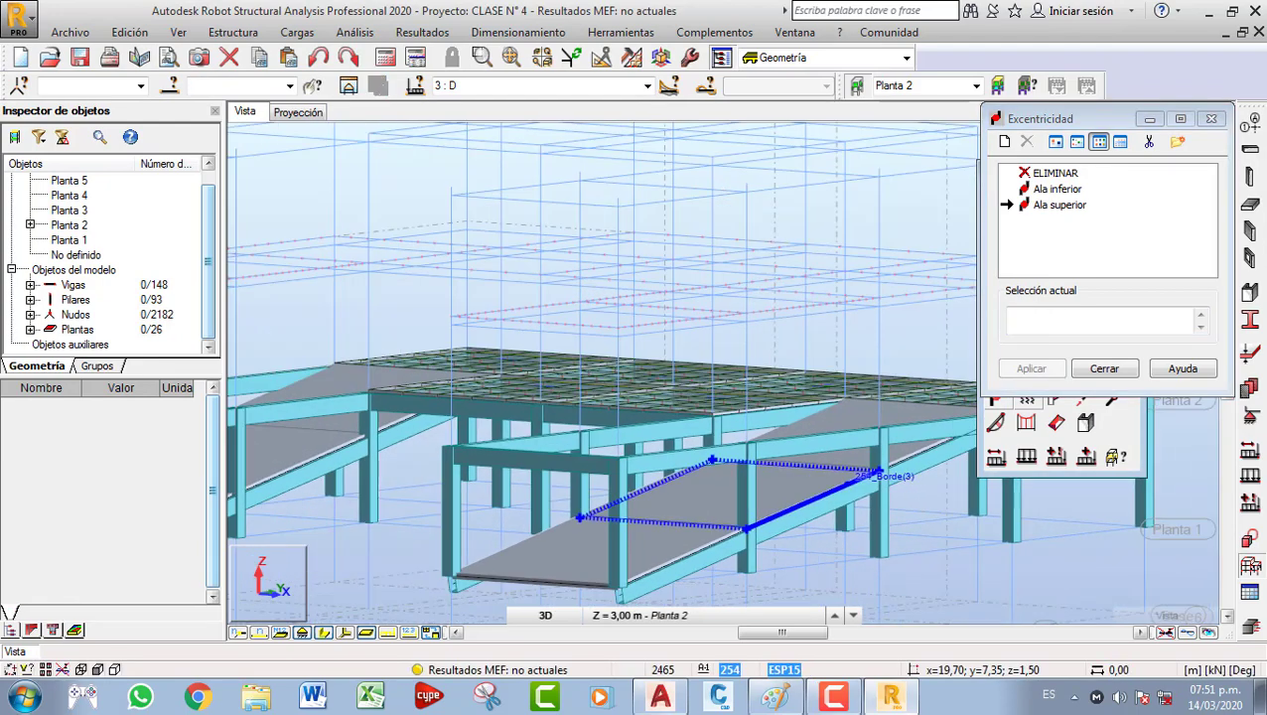
pyautogui.scroll(-2, 866, 474)
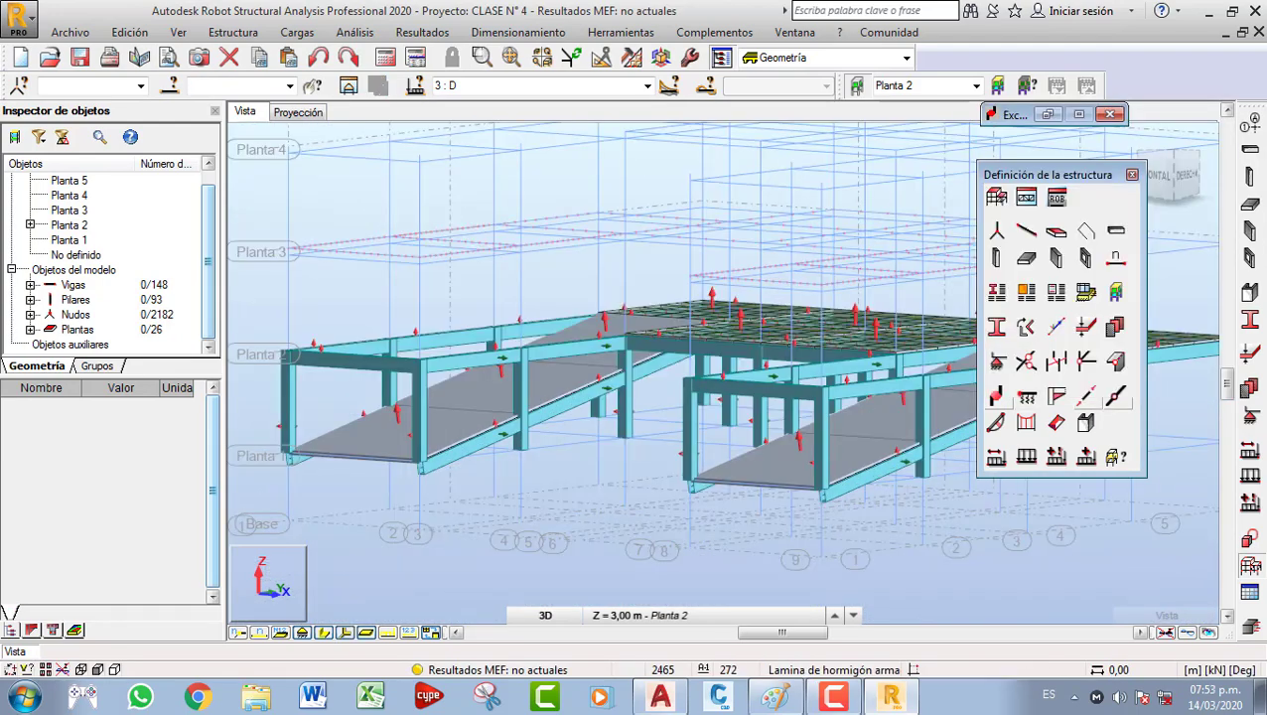
# Display all storeys of the structure and hide the local axis systems, keeping the bar section shapes visible.
pyautogui.click(857, 89)
pyautogui.scroll(1, 779, 382)
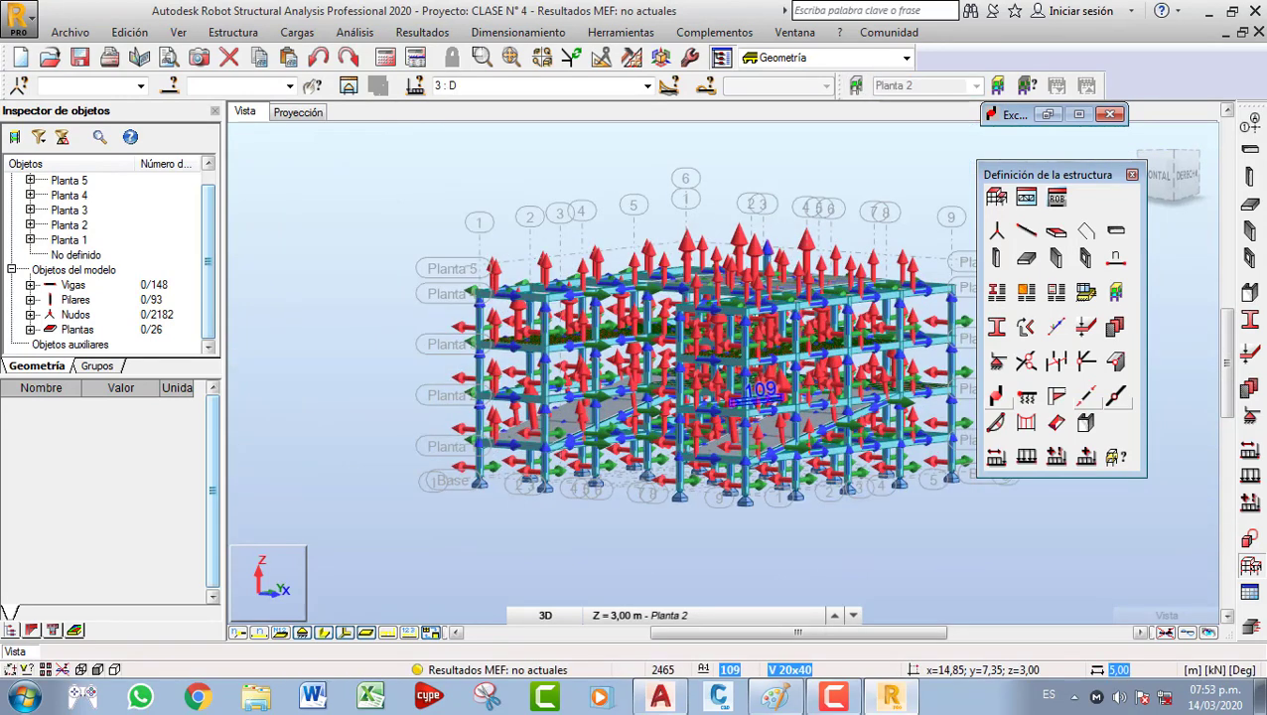
pyautogui.click(324, 633)
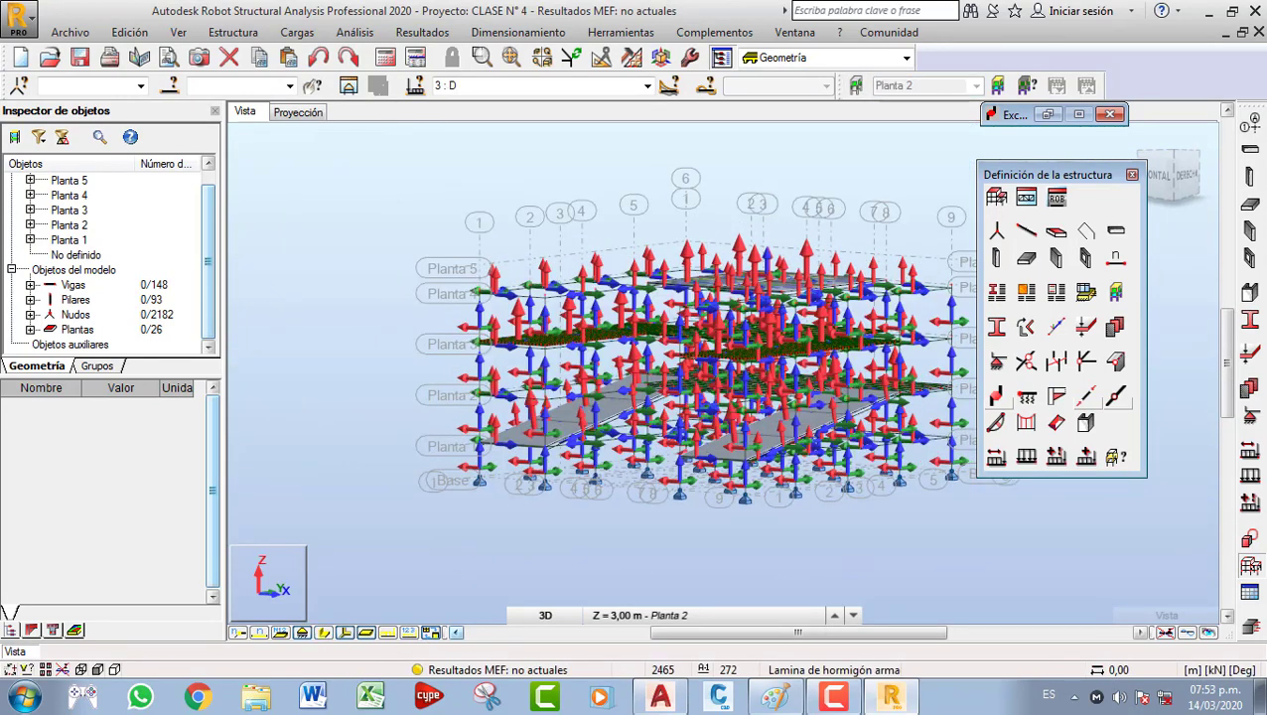
pyautogui.click(344, 633)
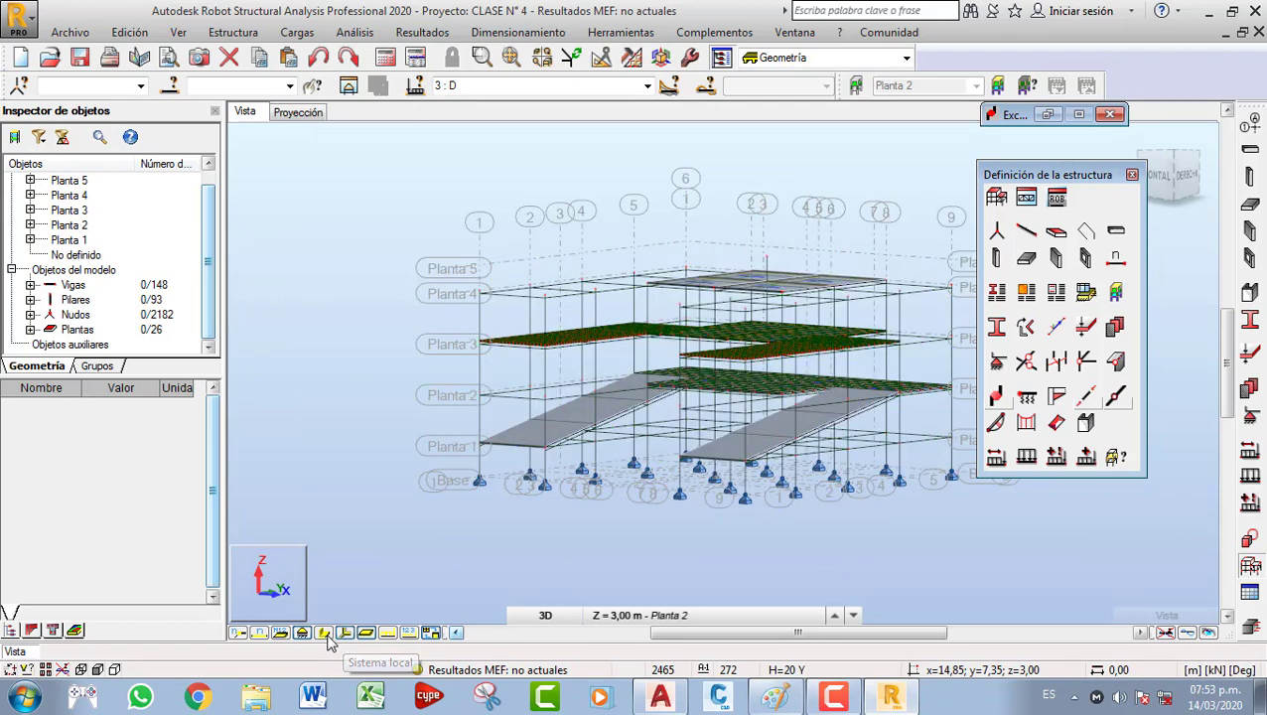
pyautogui.click(324, 633)
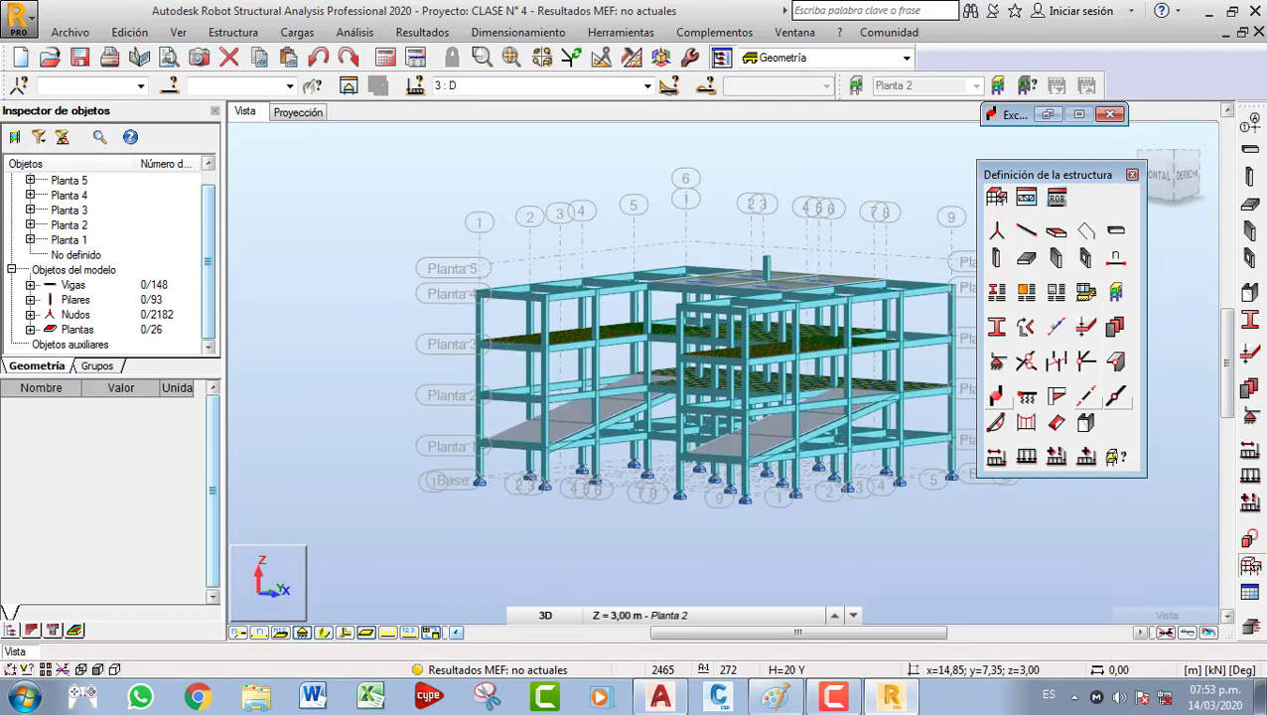
# Close the Definición de la estructura tool palette and orbit to view the whole building from its front corner.
pyautogui.click(1132, 174)
pyautogui.scroll(3, 961, 387)
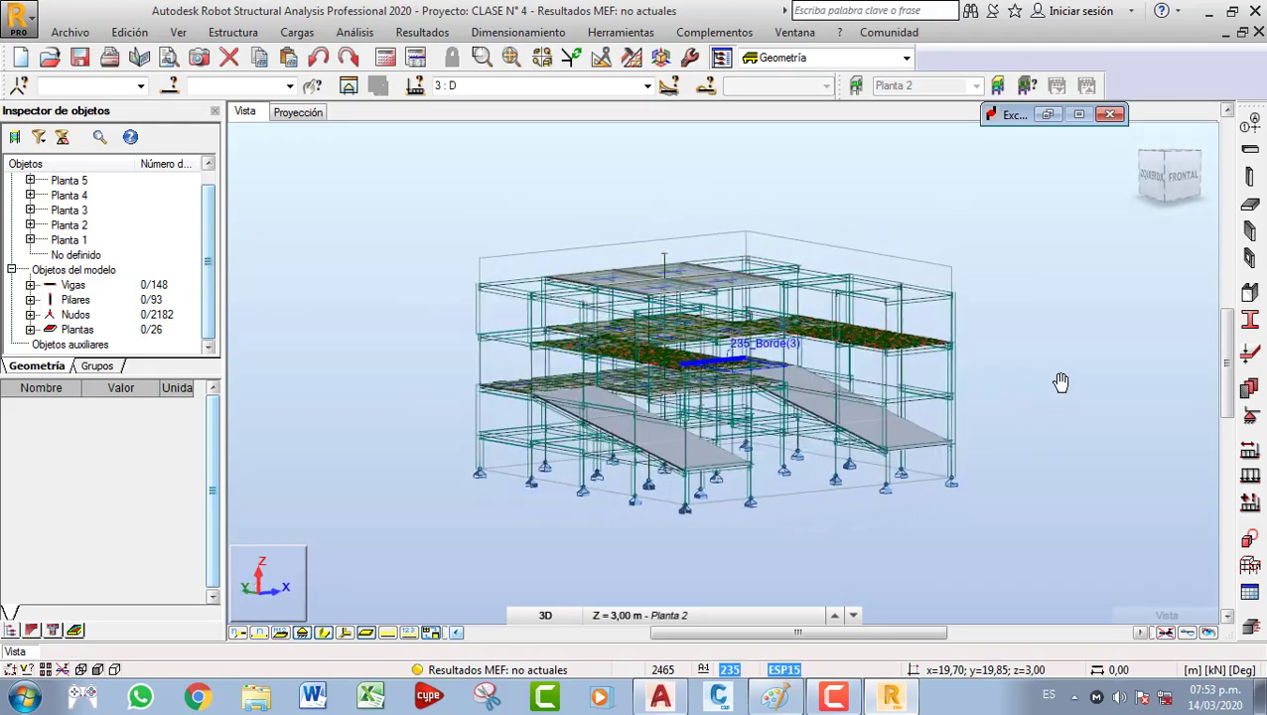
pyautogui.keyDown('shift'); pyautogui.moveTo(834, 407); pyautogui.dragTo(811, 437, button='middle'); pyautogui.keyUp('shift')
pyautogui.scroll(-1, 829, 436)
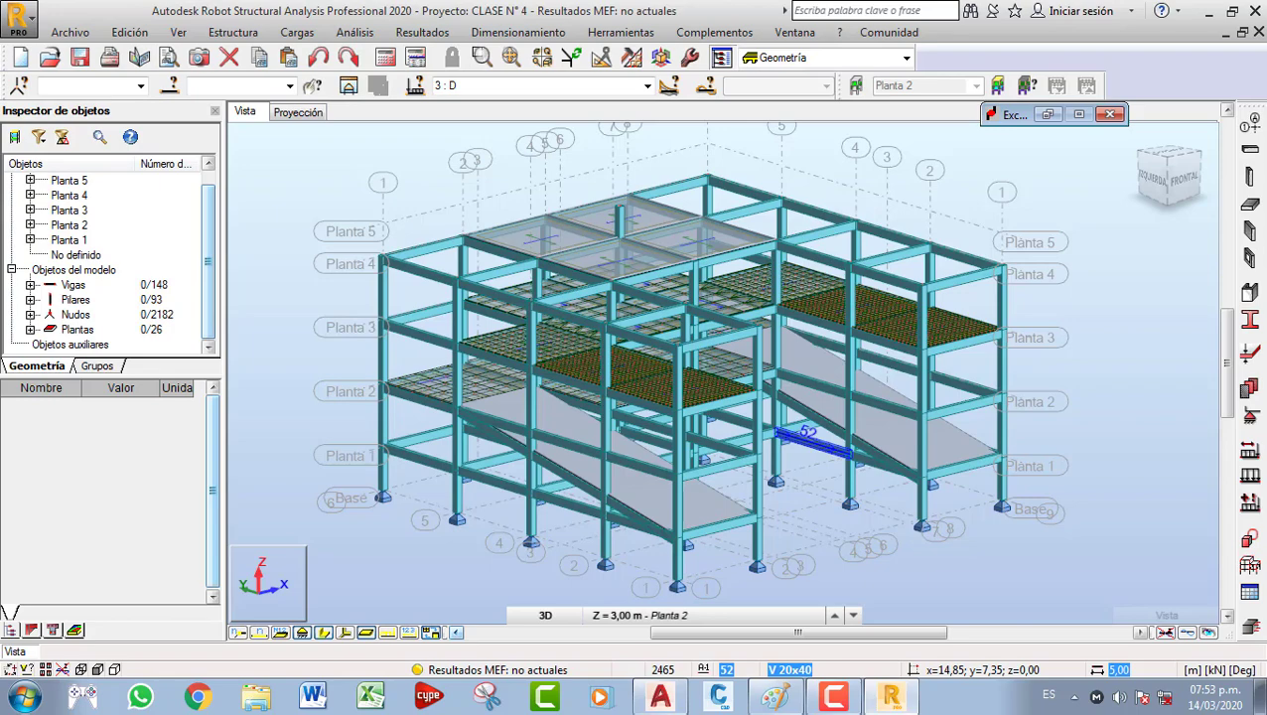
# Switch to AutoCAD to check the PLANTA BAJA and PRIMER PISO plans, and return to the Robot structural model.
pyautogui.click(659, 697)
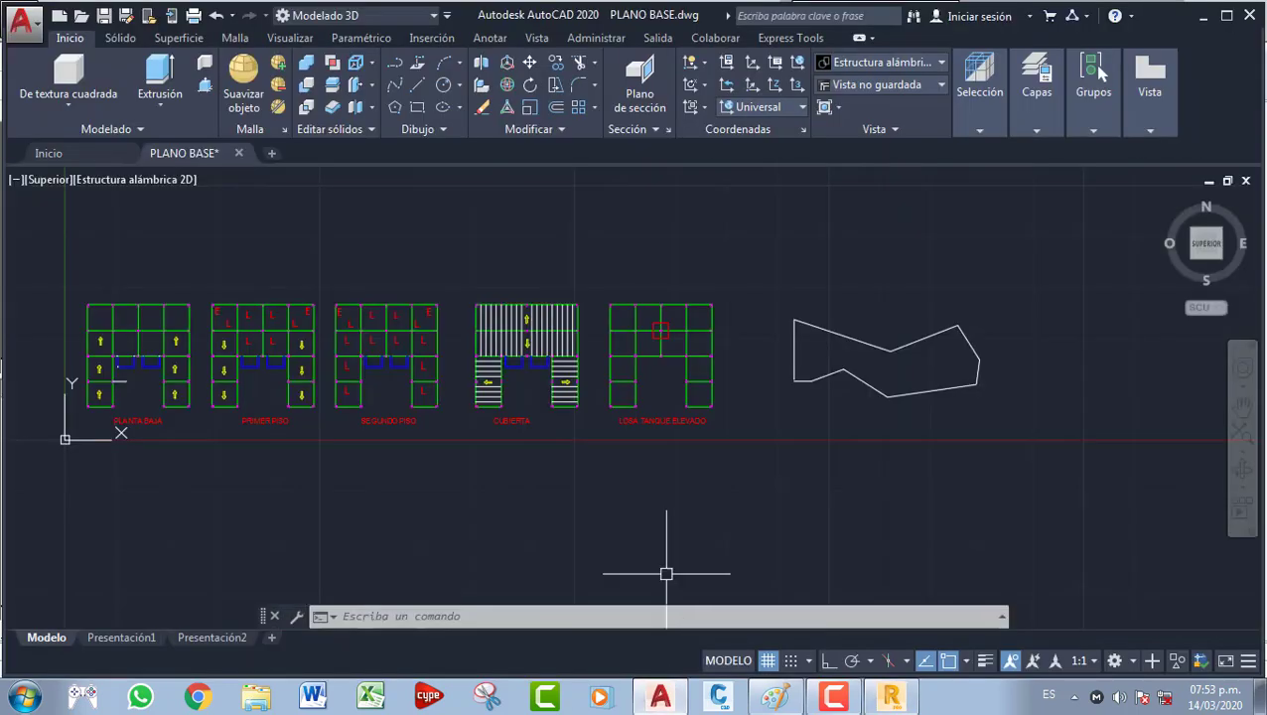
pyautogui.scroll(8, 307, 411)
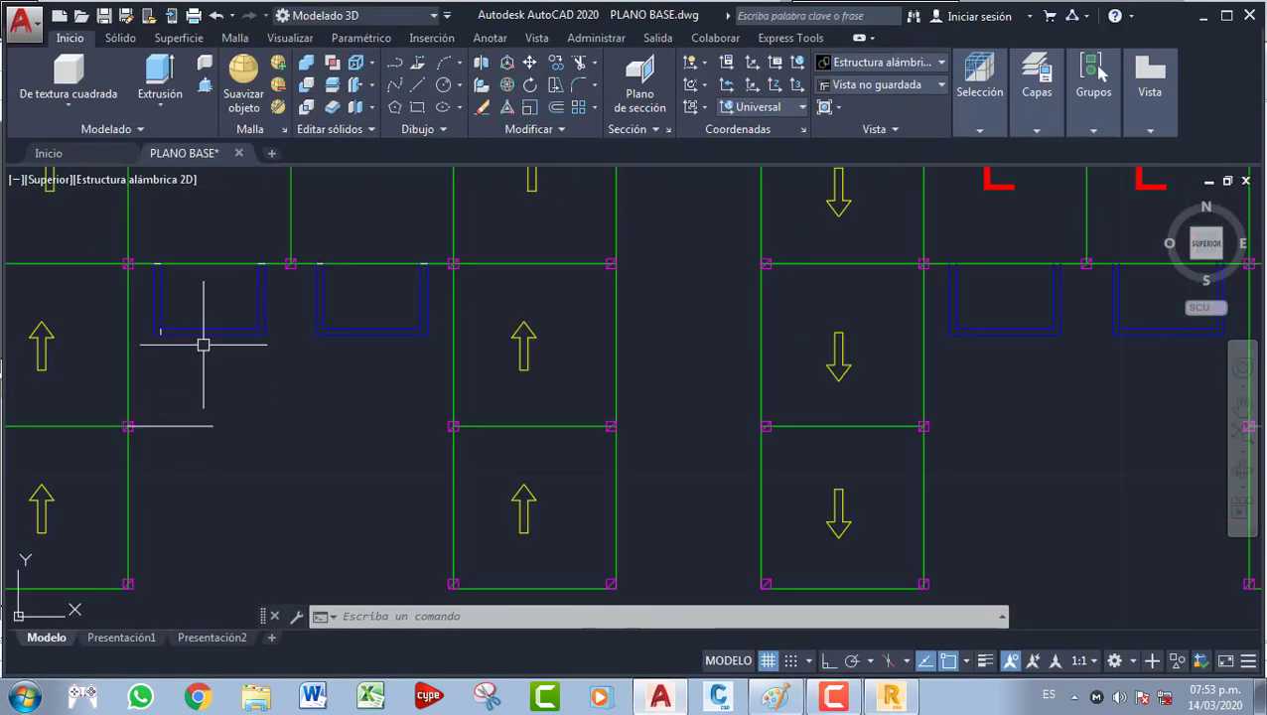
pyautogui.scroll(-6, 297, 315)
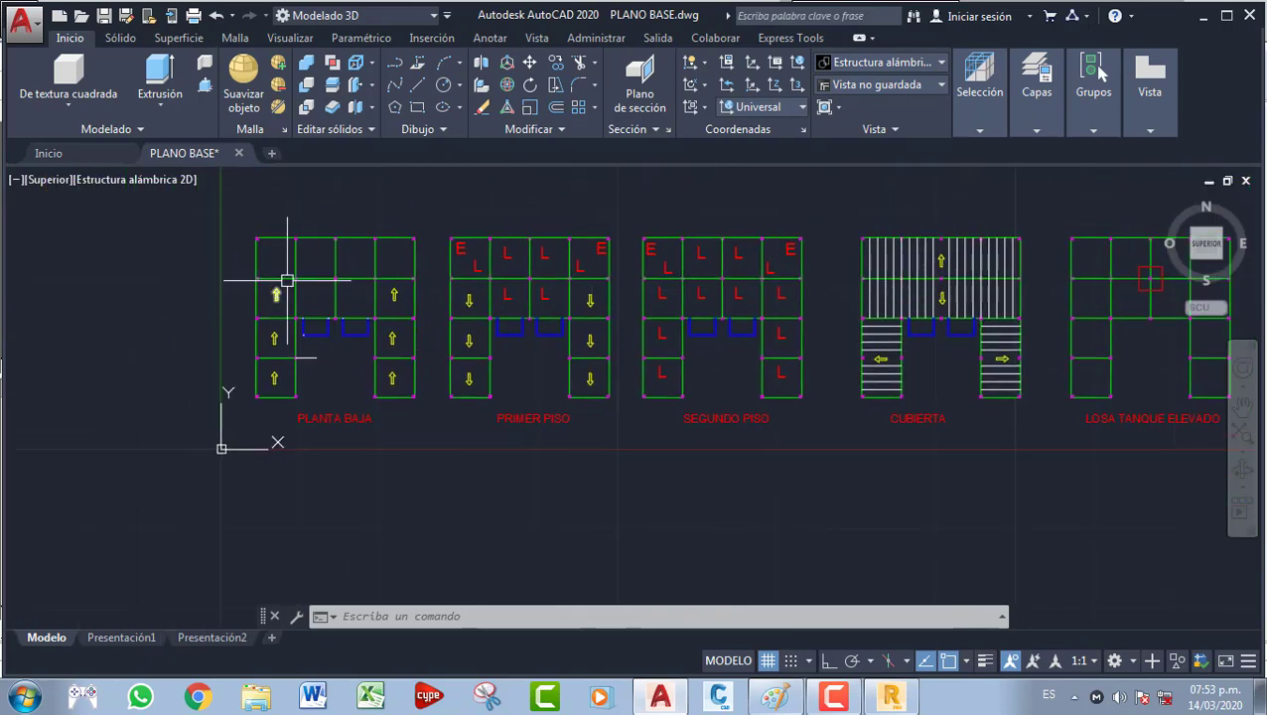
pyautogui.scroll(2, 397, 317)
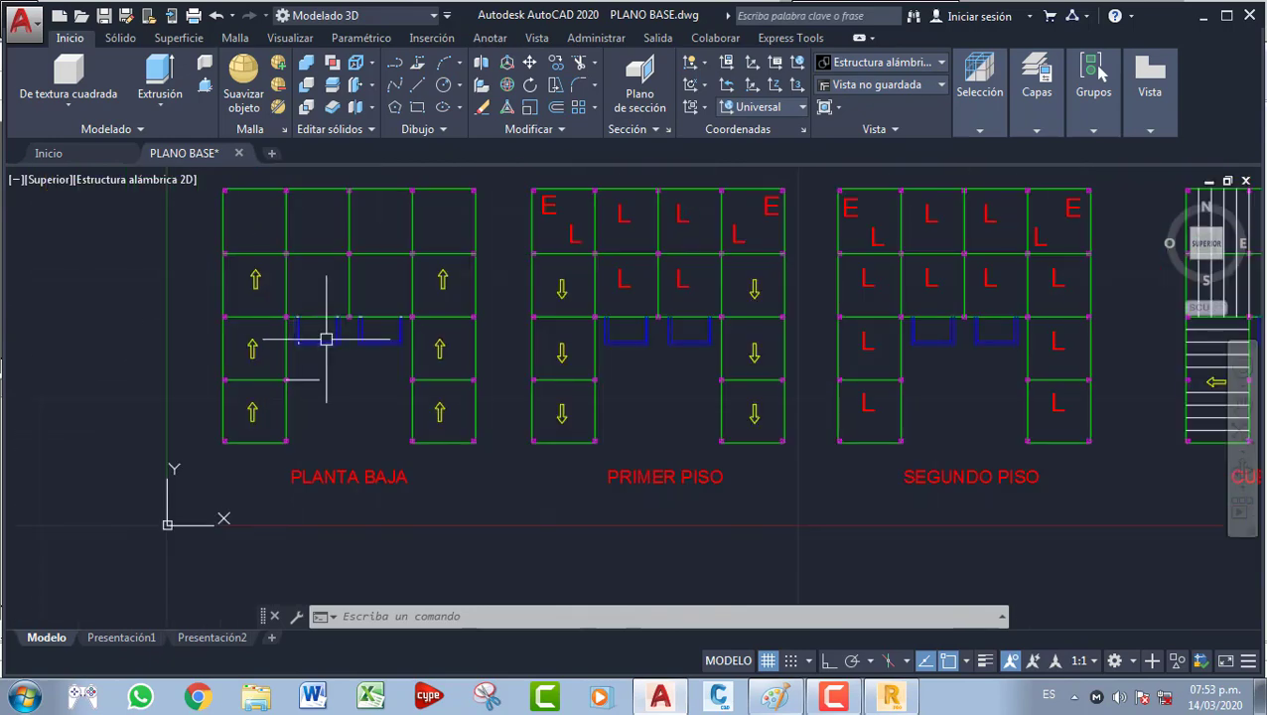
pyautogui.click(888, 697)
pyautogui.moveTo(739, 382); pyautogui.dragTo(660, 347, button='middle')
pyautogui.scroll(-1, 679, 402)
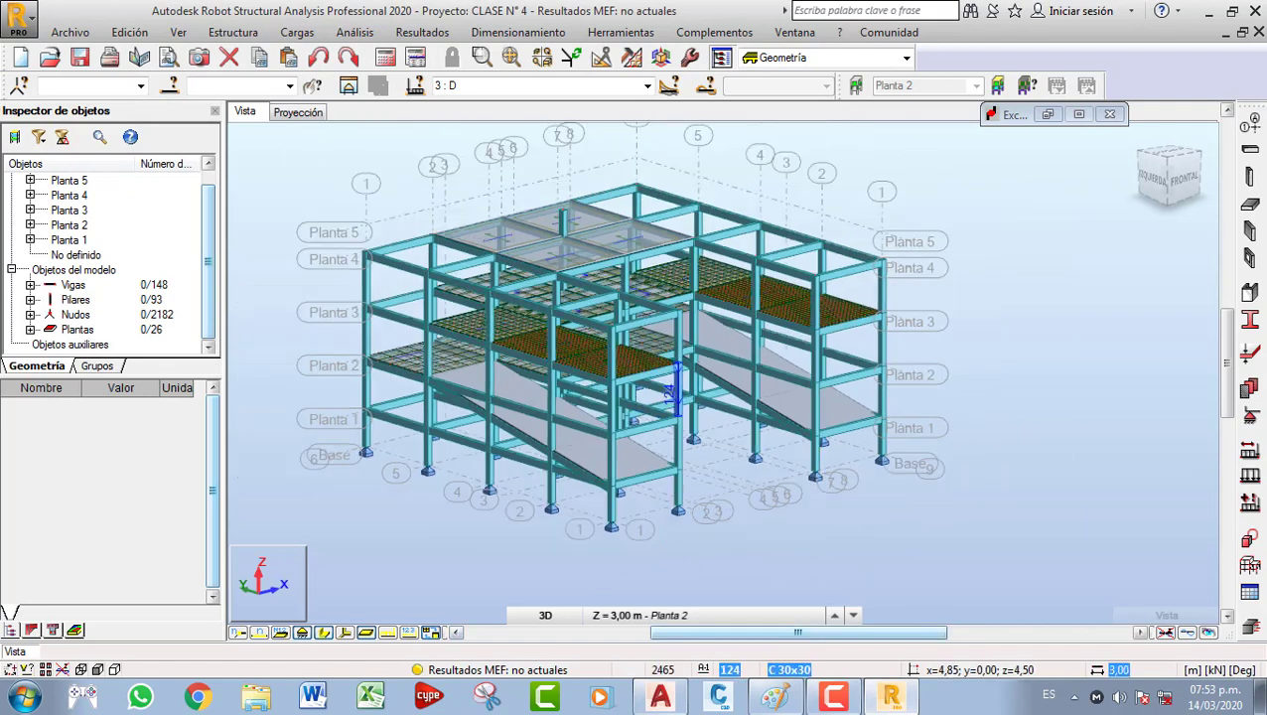
pyautogui.scroll(-1, 784, 417)
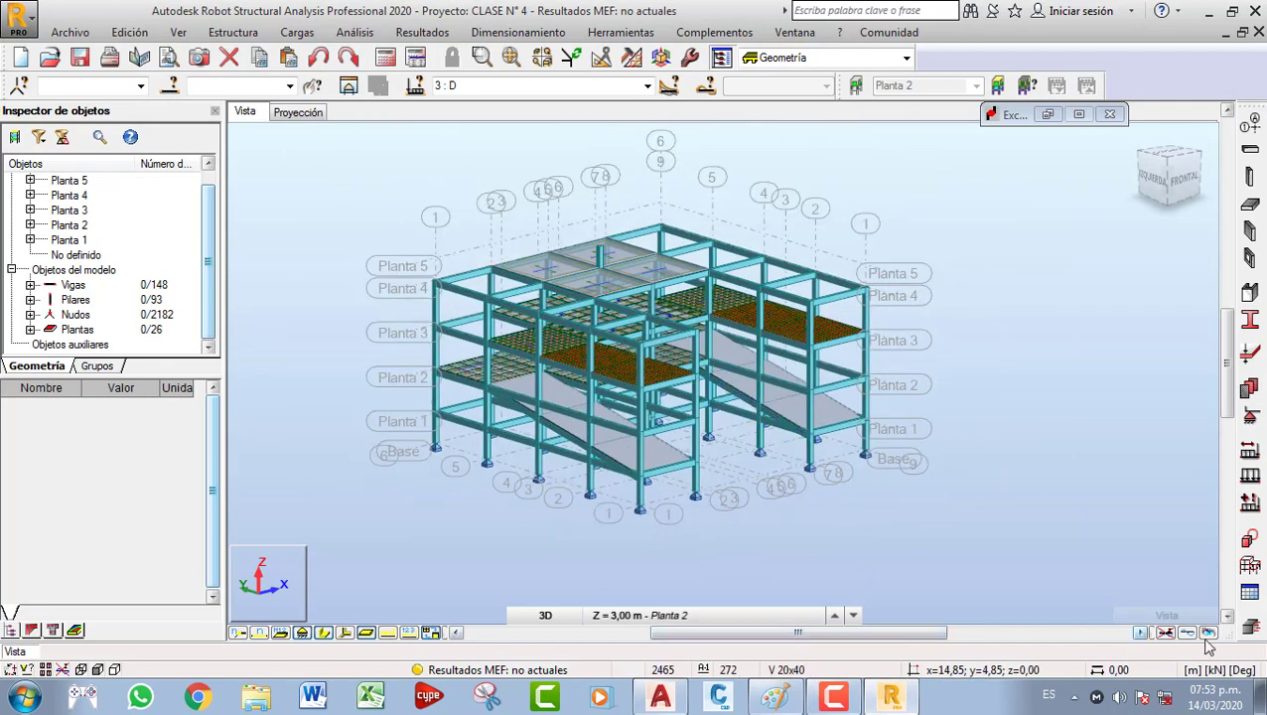
# Start saving the project under a new name and create a folder named CLASE N° 5 inside ROBOT STRUCTURAL.
pyautogui.click(71, 34)
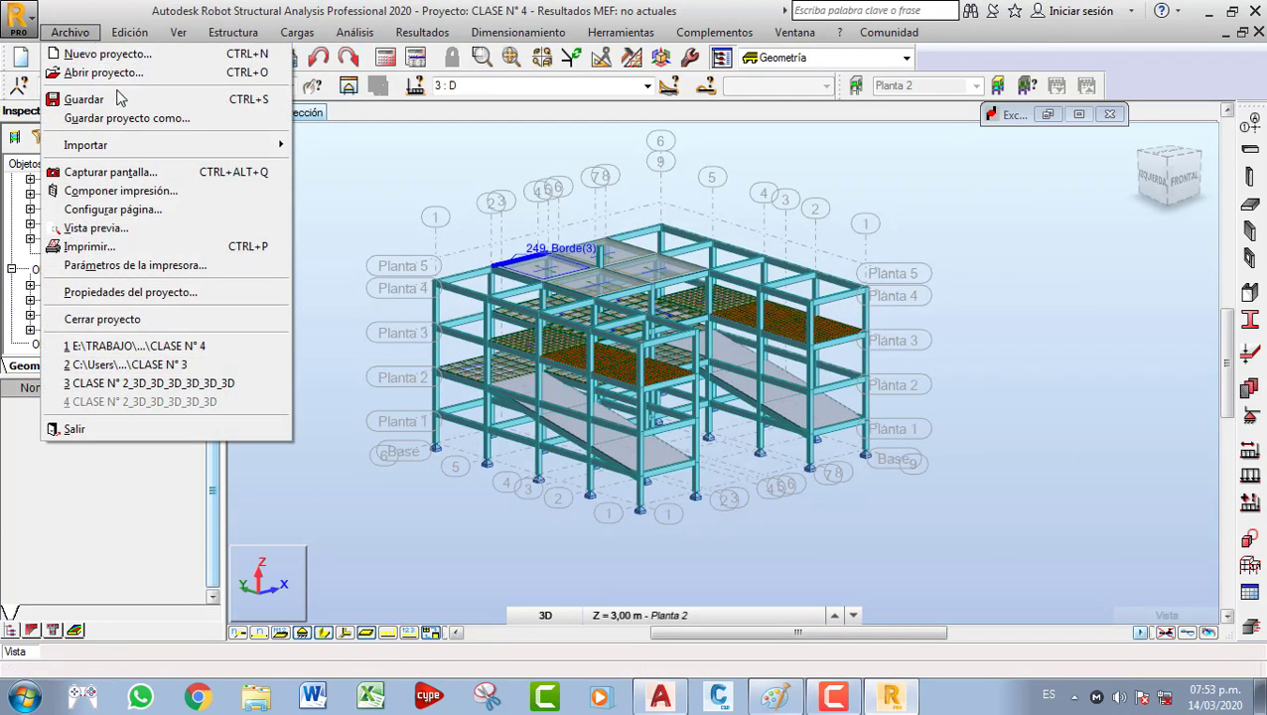
pyautogui.click(99, 119)
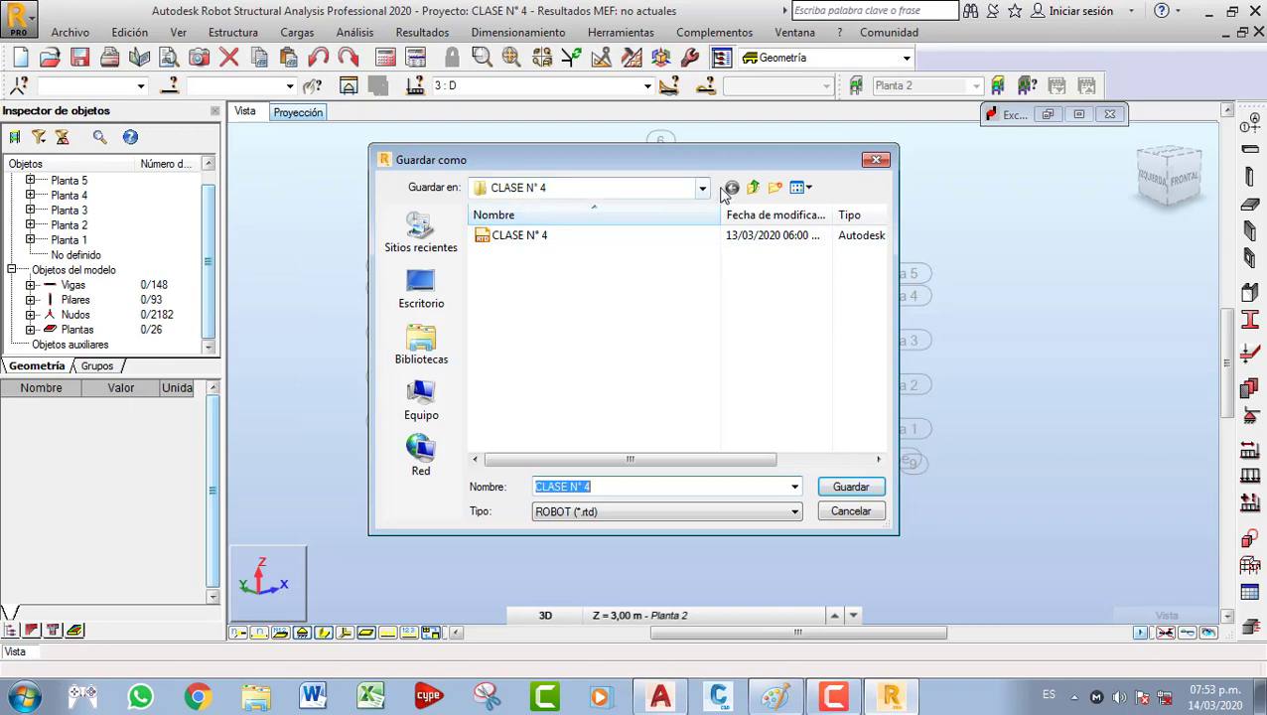
pyautogui.click(753, 188)
pyautogui.rightClick(560, 315)
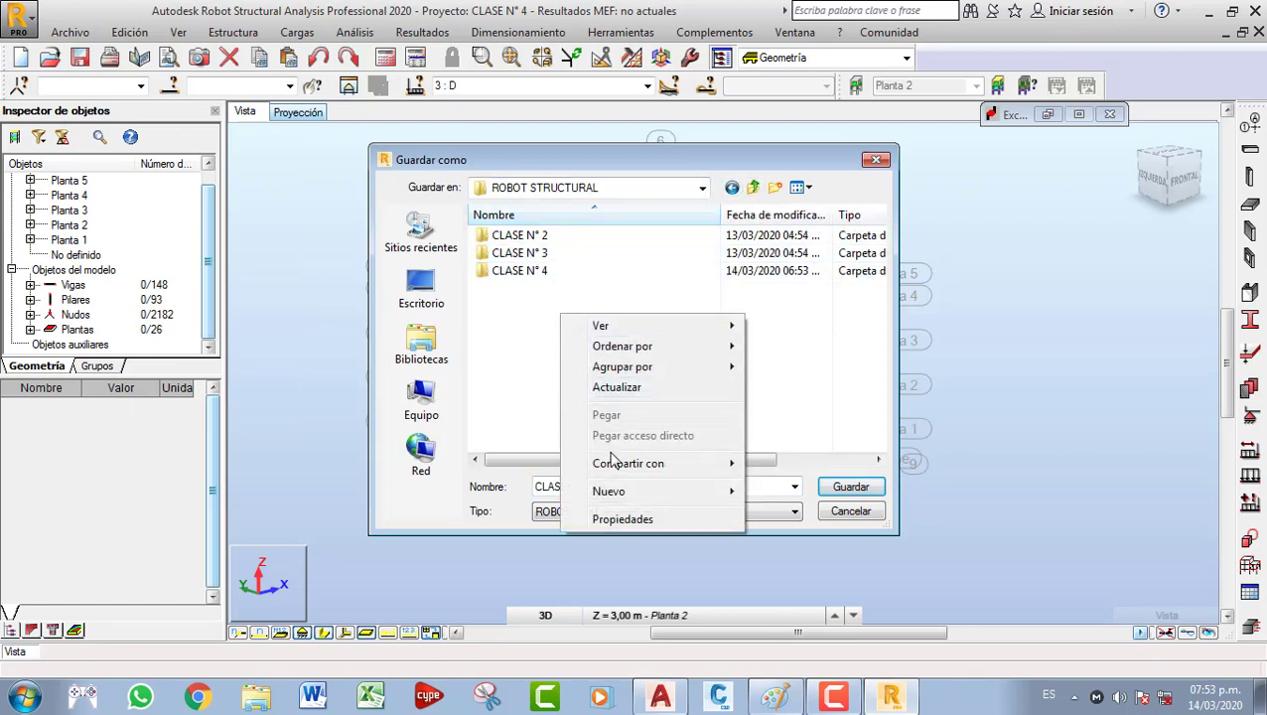
pyautogui.moveTo(635, 490)
pyautogui.click(799, 236)
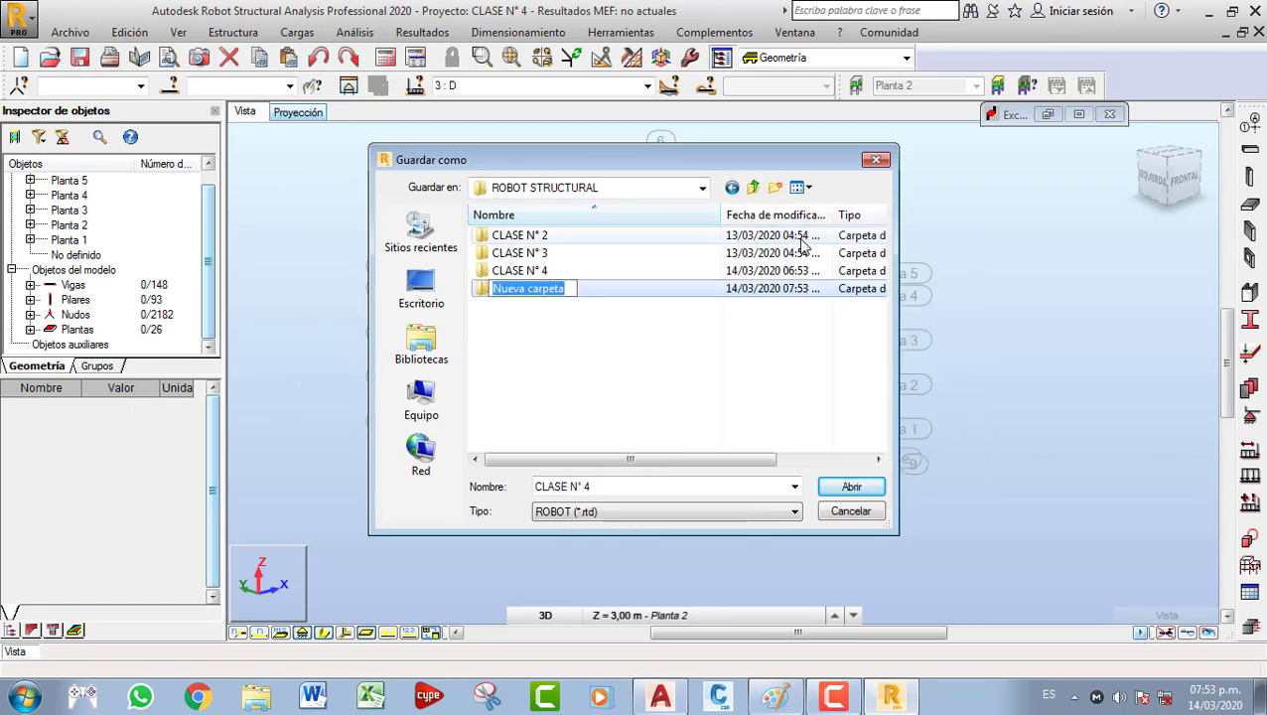
pyautogui.write('CLASE N° 5')
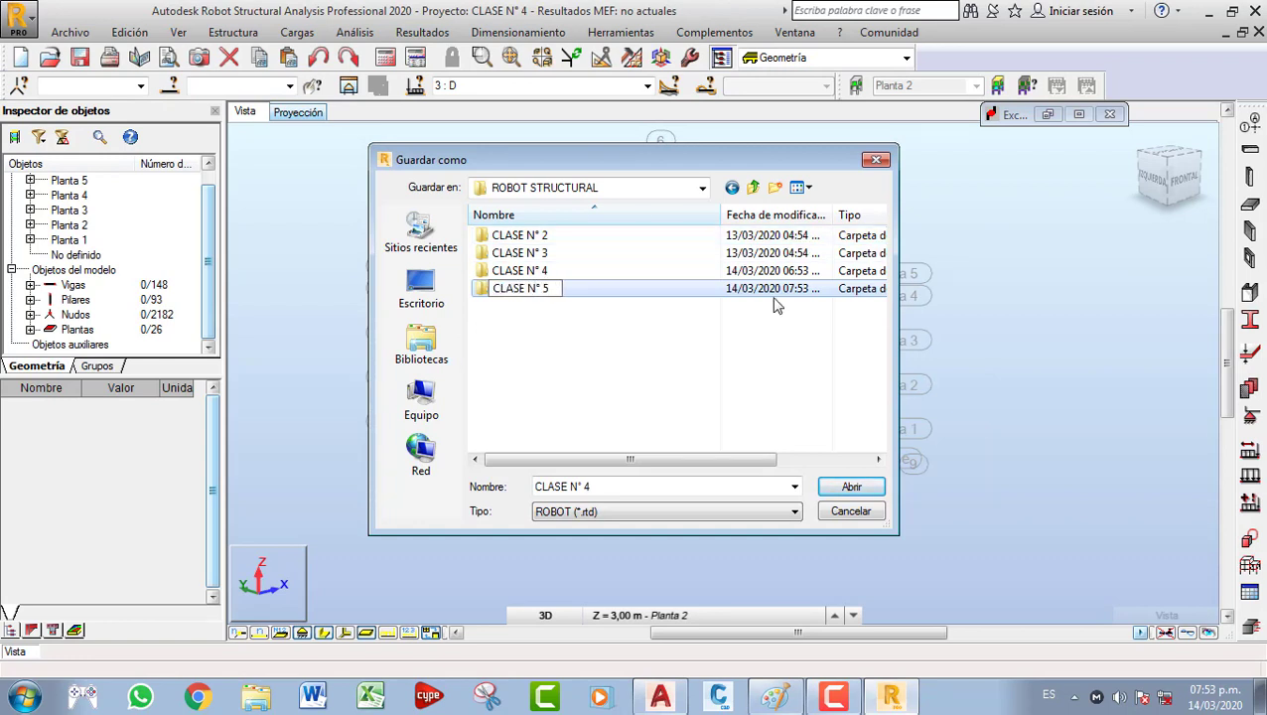
pyautogui.press('Return')
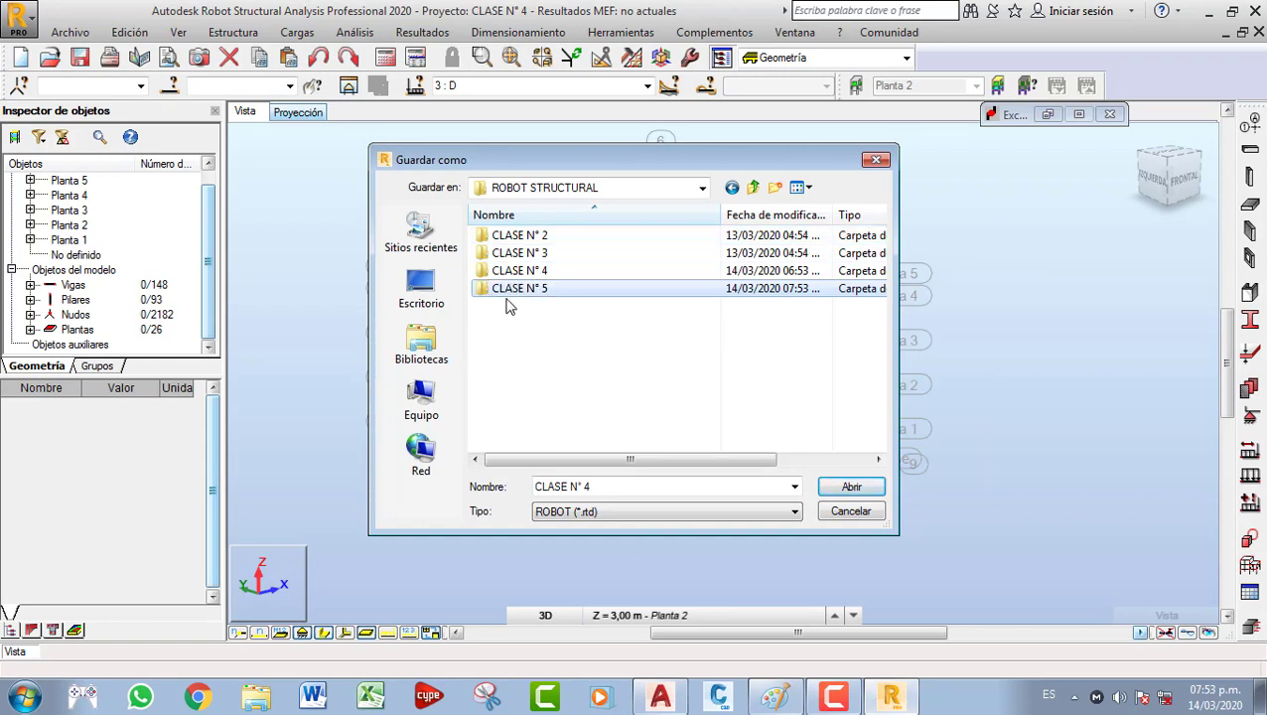
# Save the project as CLASE N° 5 in the new CLASE N° 5 folder.
pyautogui.doubleClick(509, 289)
pyautogui.click(617, 486)
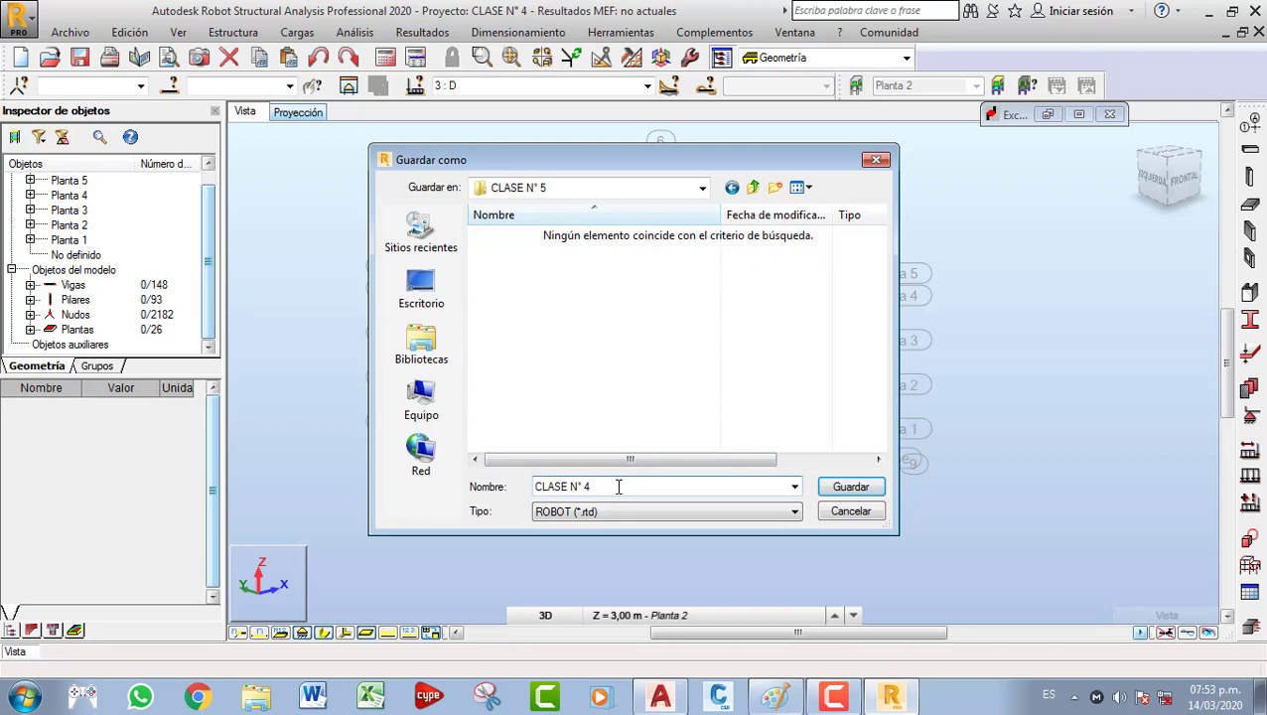
pyautogui.click(833, 488)
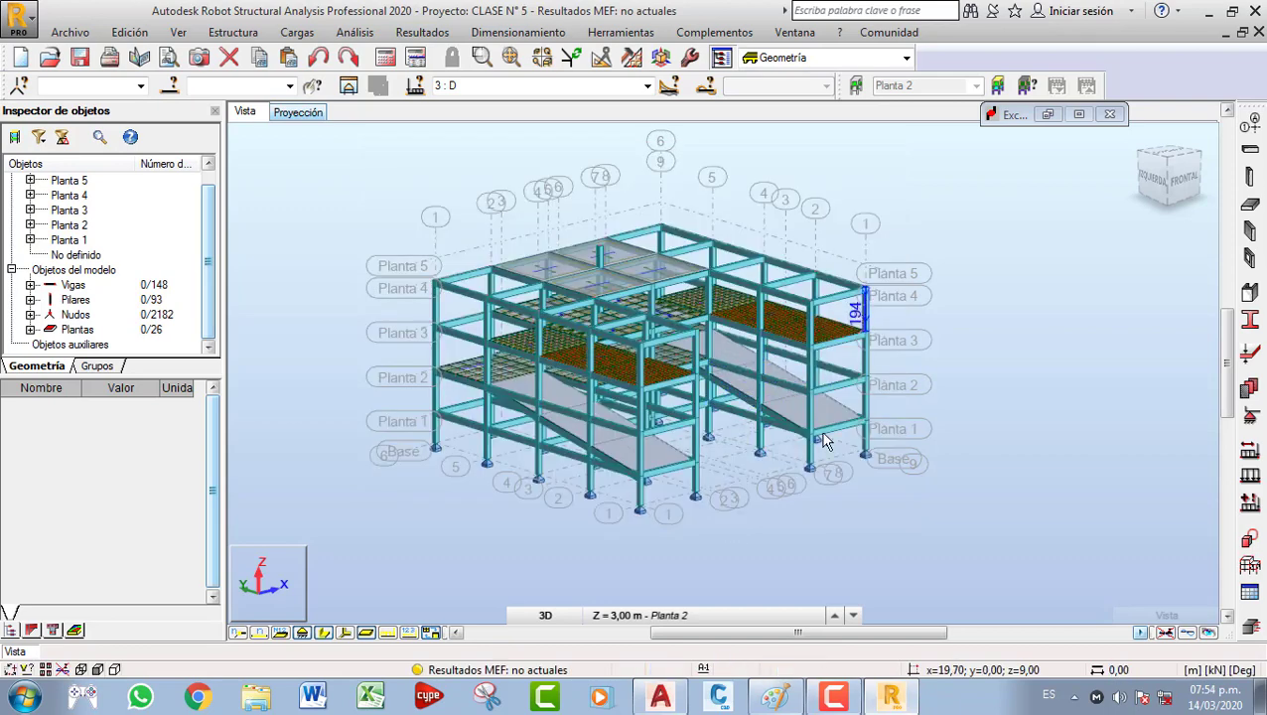
# Open the realistic structure view with materials, shadows and ground, and examine the ramps and frame.
pyautogui.click(1208, 634)
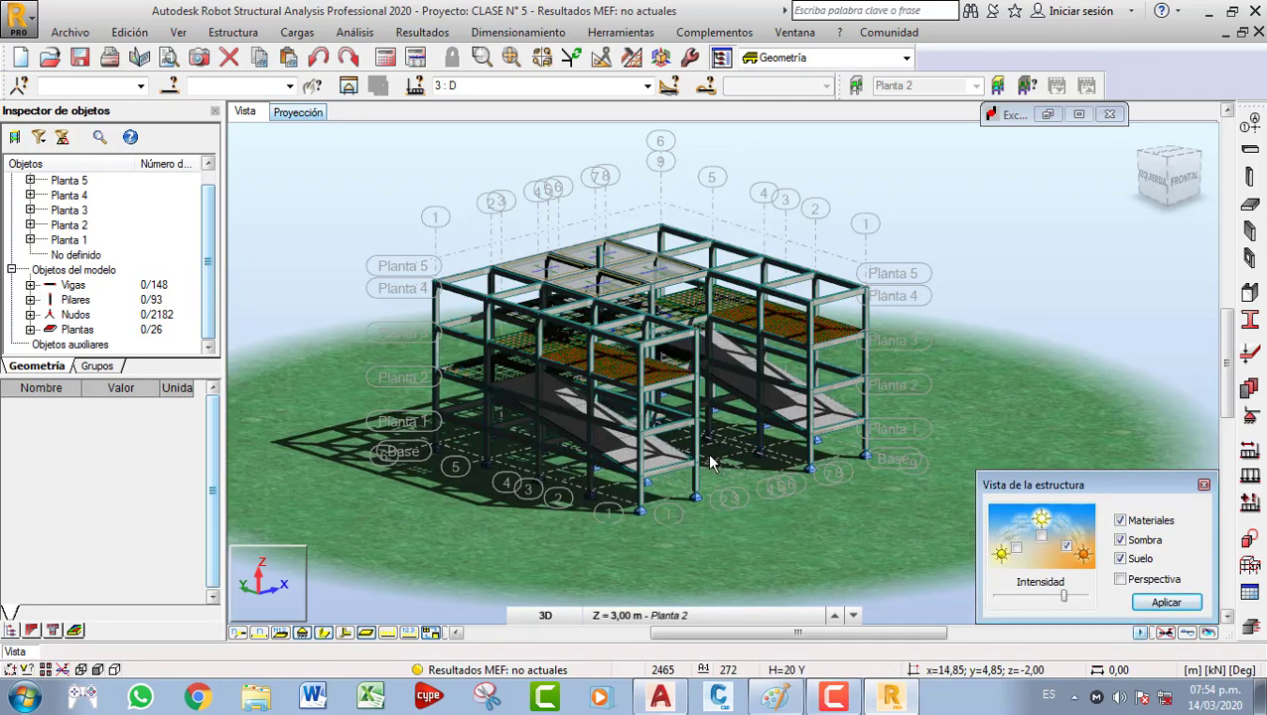
pyautogui.moveTo(710, 462)
pyautogui.mouseDown(button='middle')
pyautogui.moveTo(724, 473)
pyautogui.moveTo(699, 463)
pyautogui.moveTo(735, 459)
pyautogui.mouseUp(button='middle')
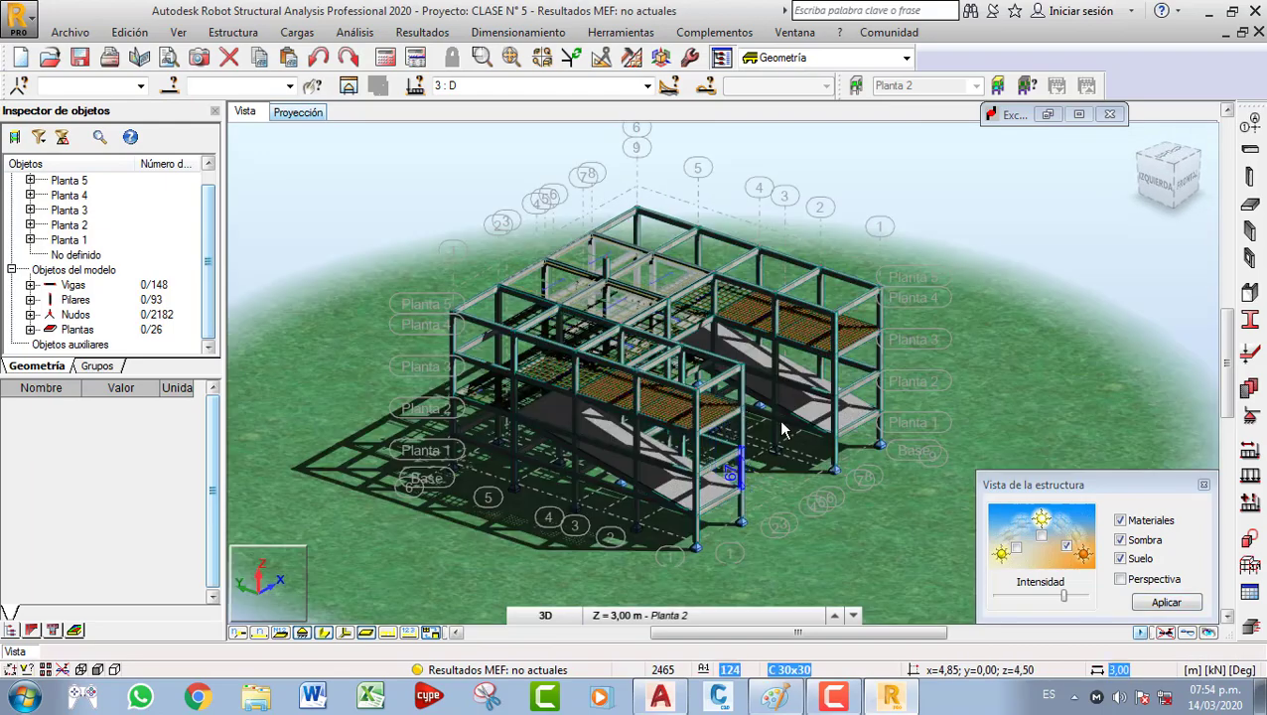
pyautogui.scroll(3, 698, 401)
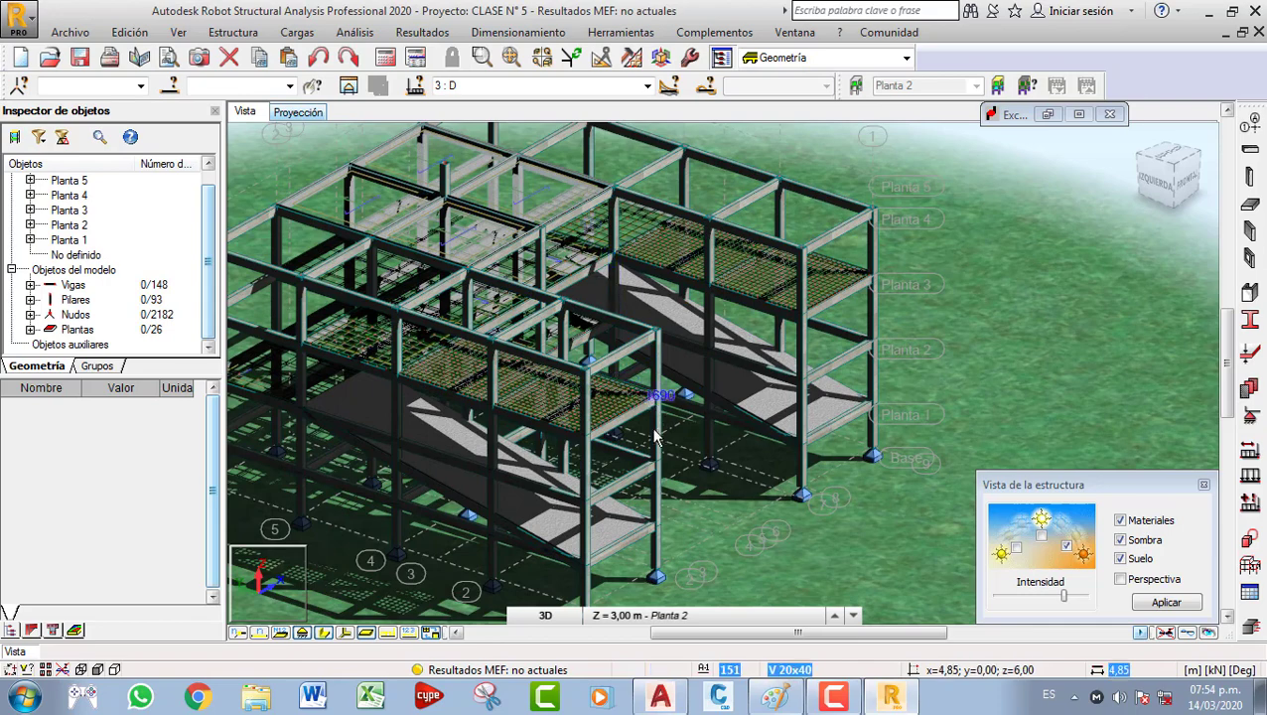
pyautogui.moveTo(655, 437)
pyautogui.keyDown('shift'); pyautogui.mouseDown(button='middle')
pyautogui.moveTo(626, 423)
pyautogui.moveTo(635, 429)
pyautogui.mouseUp(button='middle'); pyautogui.keyUp('shift')
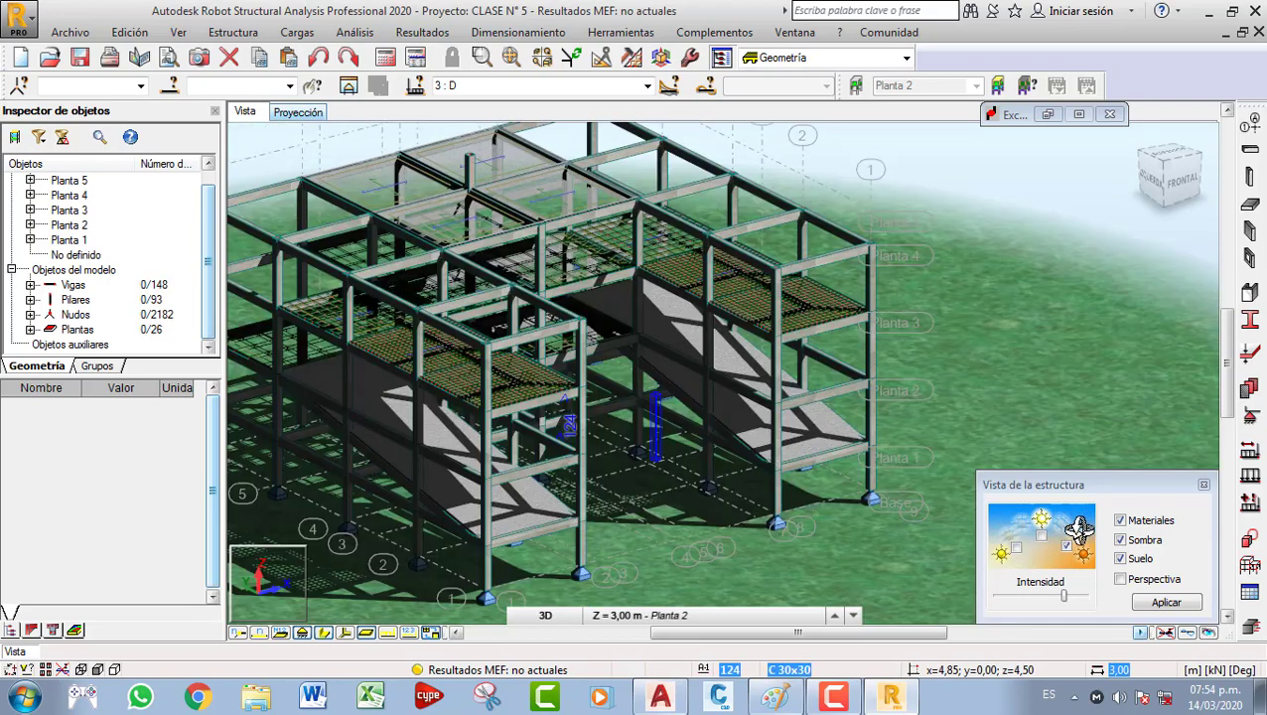
# Turn off the shadows in the realistic view, inspect the building and close the realistic view.
pyautogui.click(1120, 539)
pyautogui.click(1166, 602)
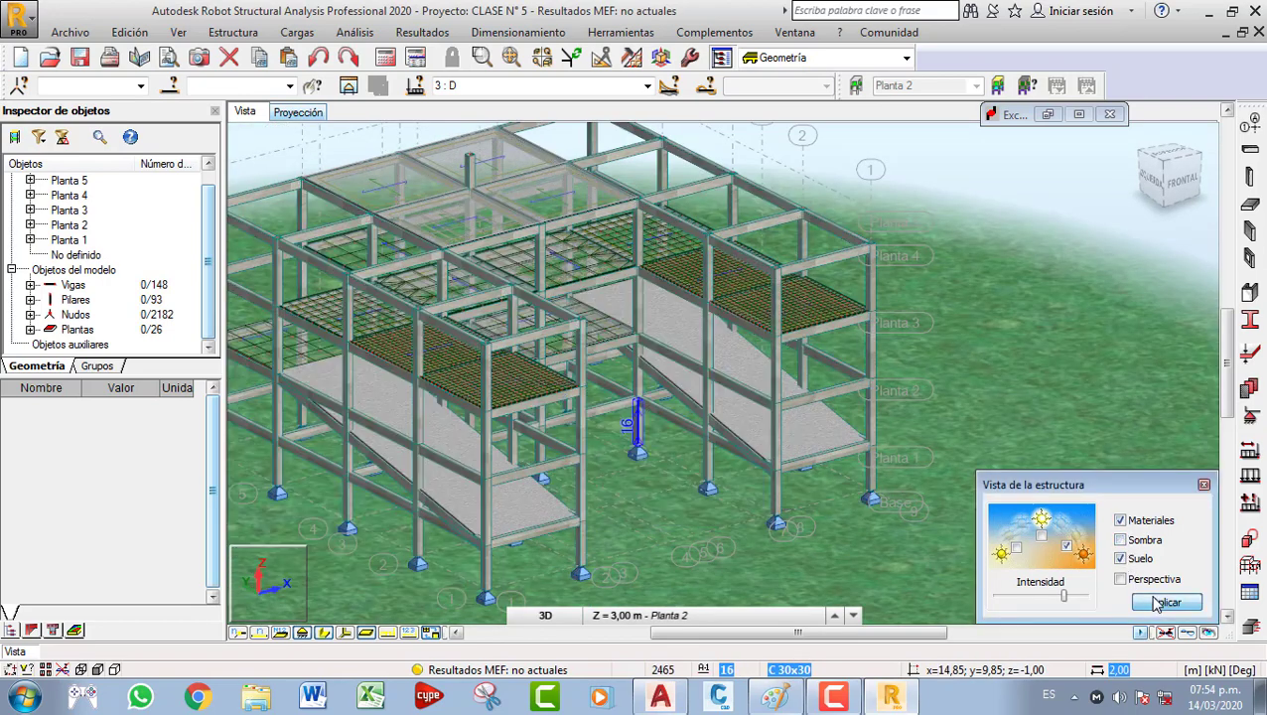
pyautogui.keyDown('shift'); pyautogui.moveTo(755, 440); pyautogui.dragTo(684, 401, button='middle'); pyautogui.keyUp('shift')
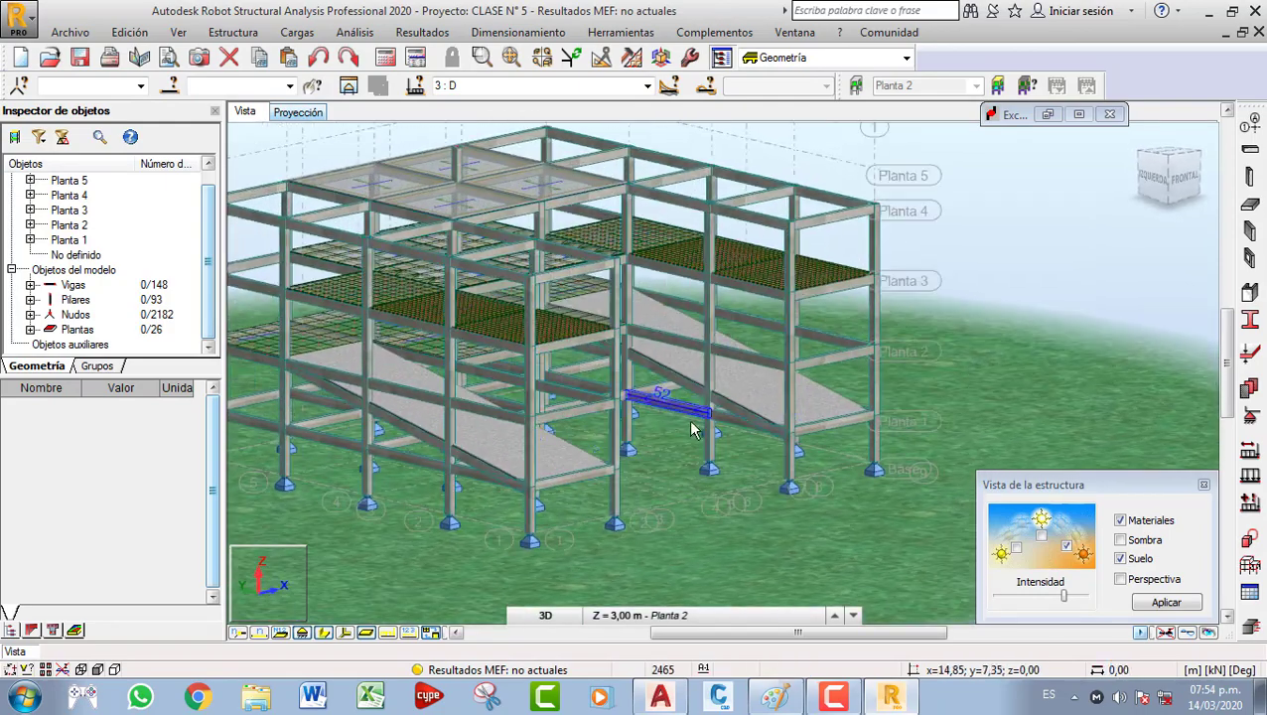
pyautogui.click(1203, 484)
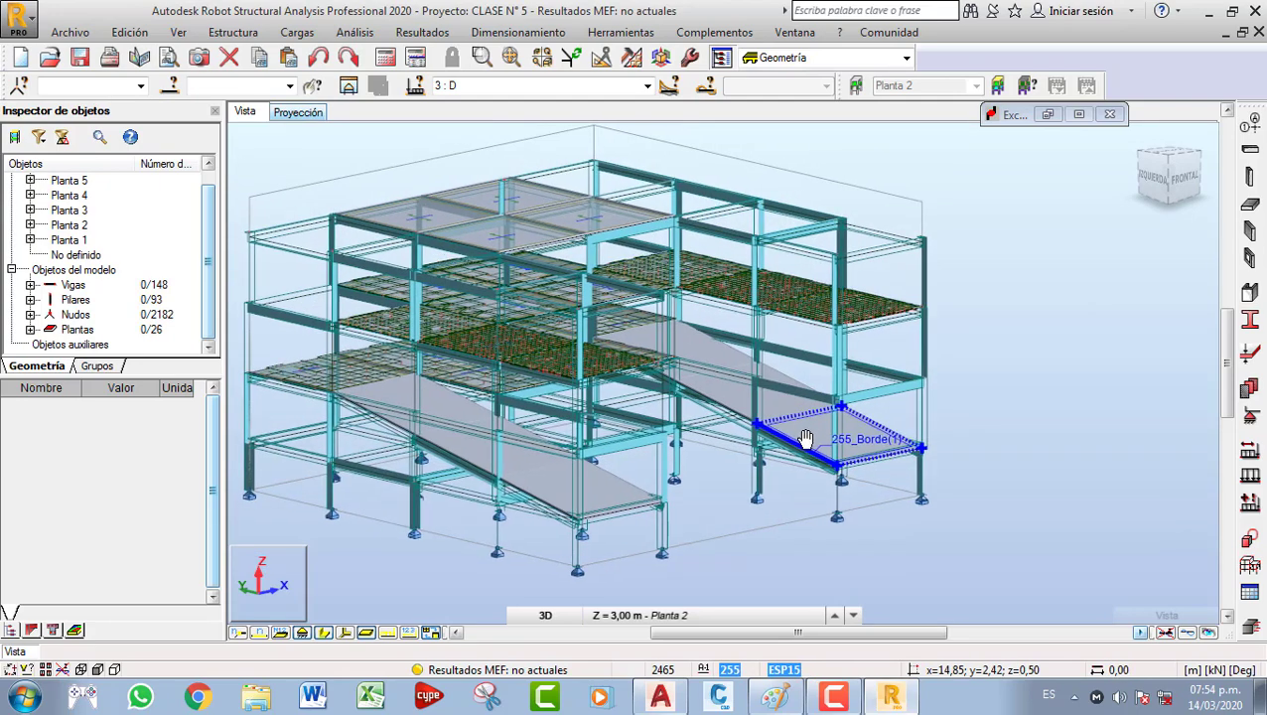
# Run the structural calculation for the complete model.
pyautogui.click(386, 57)
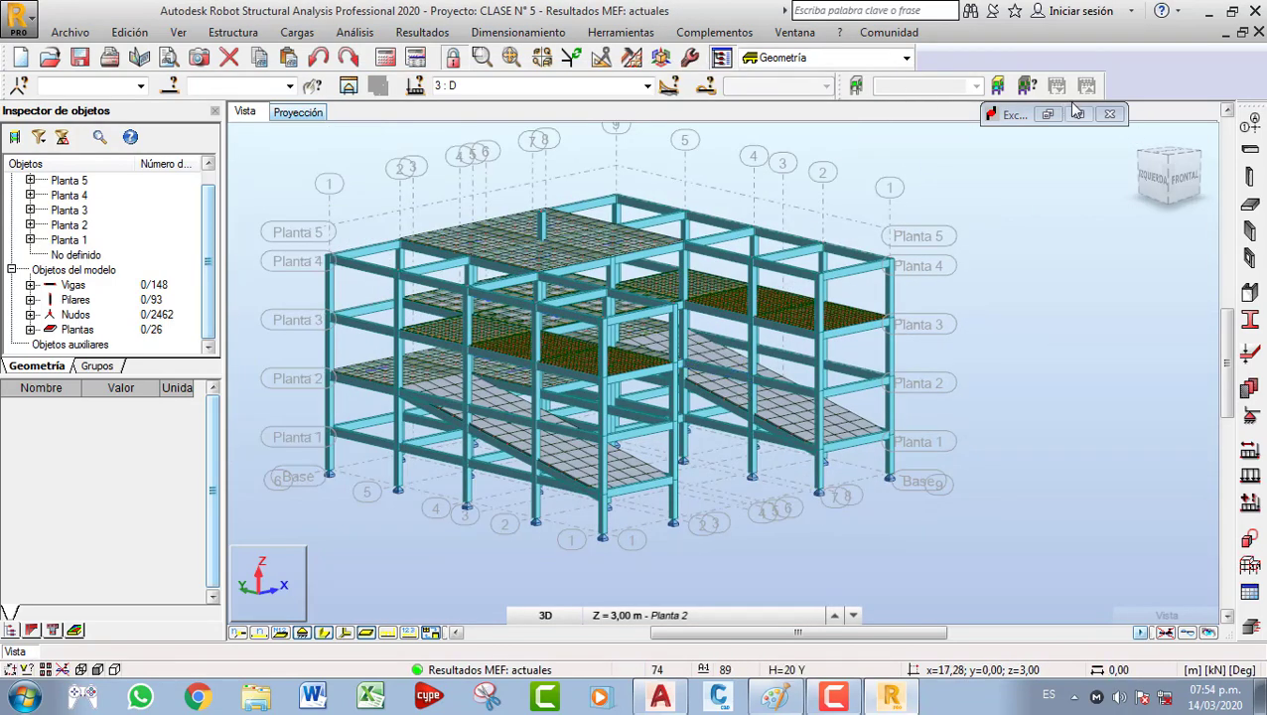
# Close the minimized Exc... window over the 3D view and save the calculated project.
pyautogui.click(1109, 114)
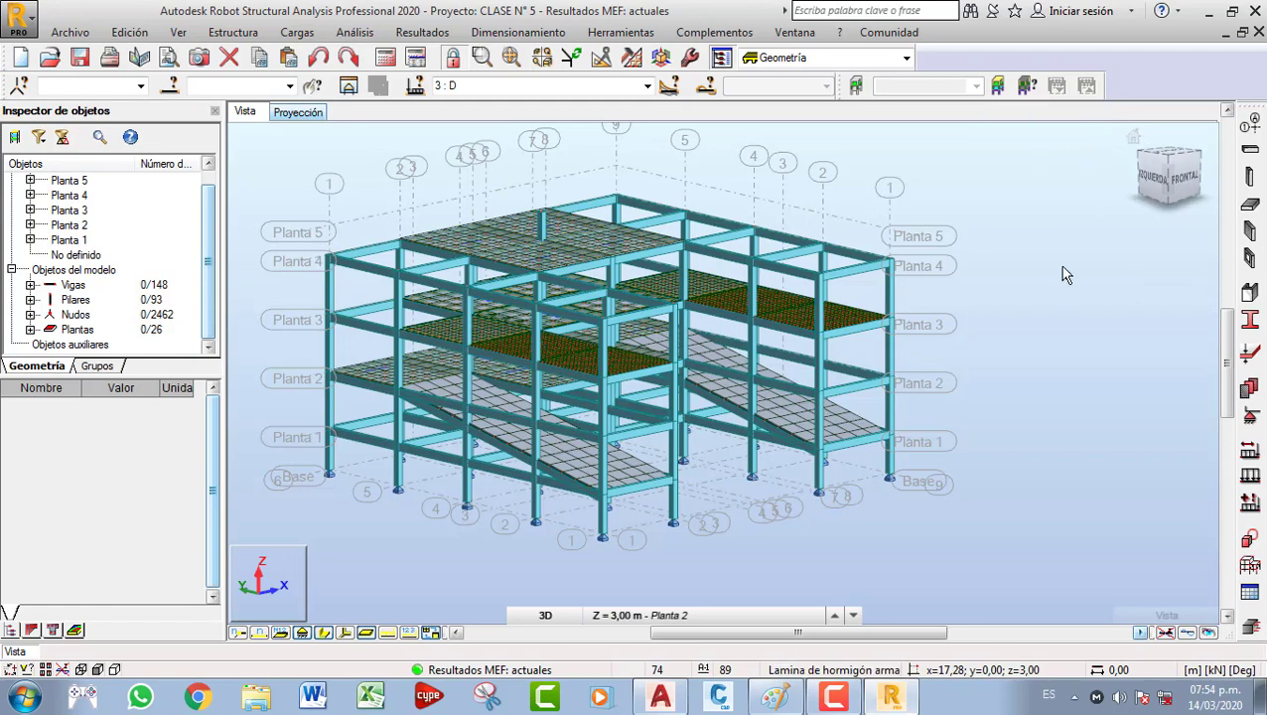
pyautogui.scroll(-2, 874, 228)
pyautogui.moveTo(861, 234); pyautogui.dragTo(794, 267, button='middle')
pyautogui.moveTo(603, 252); pyautogui.dragTo(614, 268, button='middle')
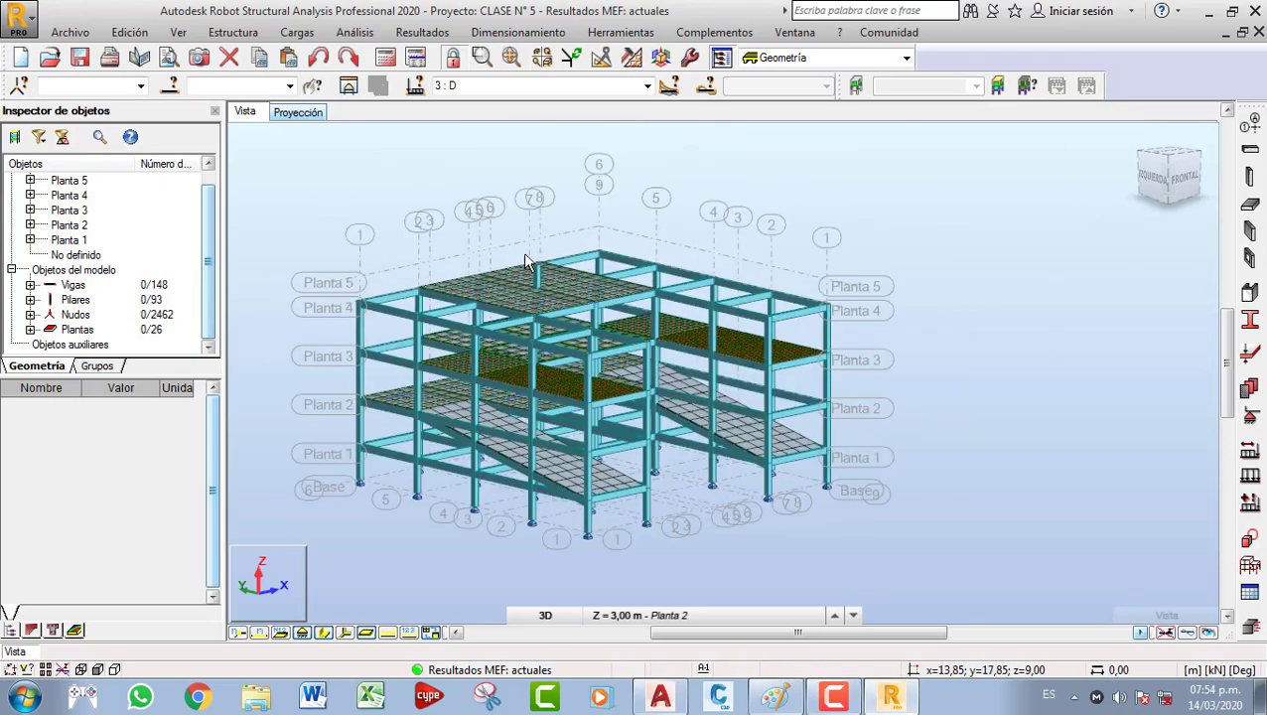
pyautogui.scroll(1, 586, 306)
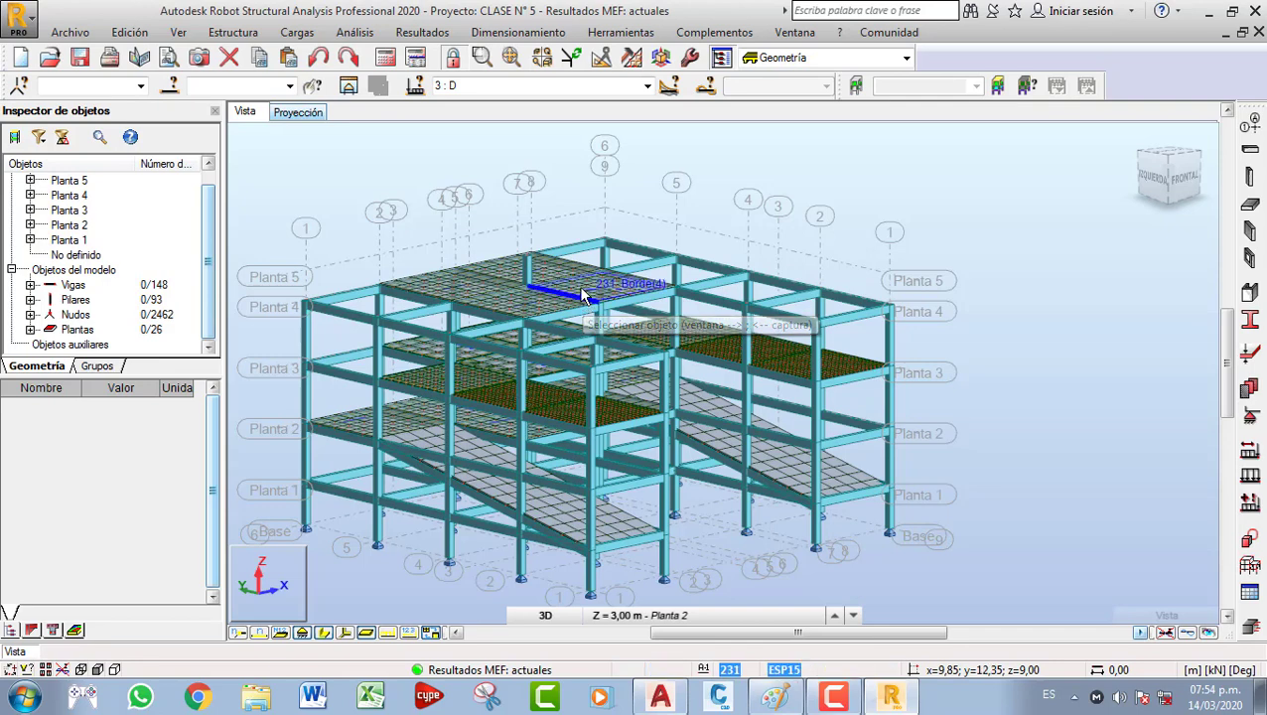
pyautogui.scroll(-1, 588, 297)
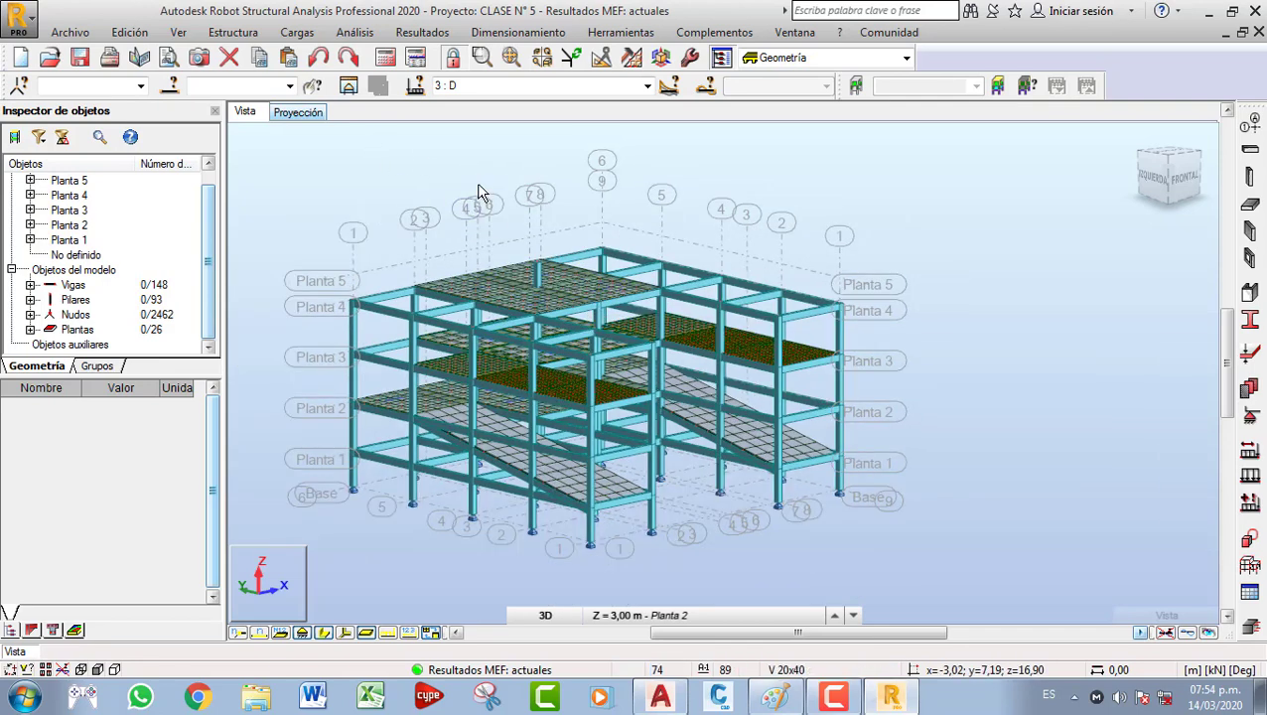
pyautogui.moveTo(545, 276); pyautogui.dragTo(548, 259, button='middle')
pyautogui.click(85, 62)
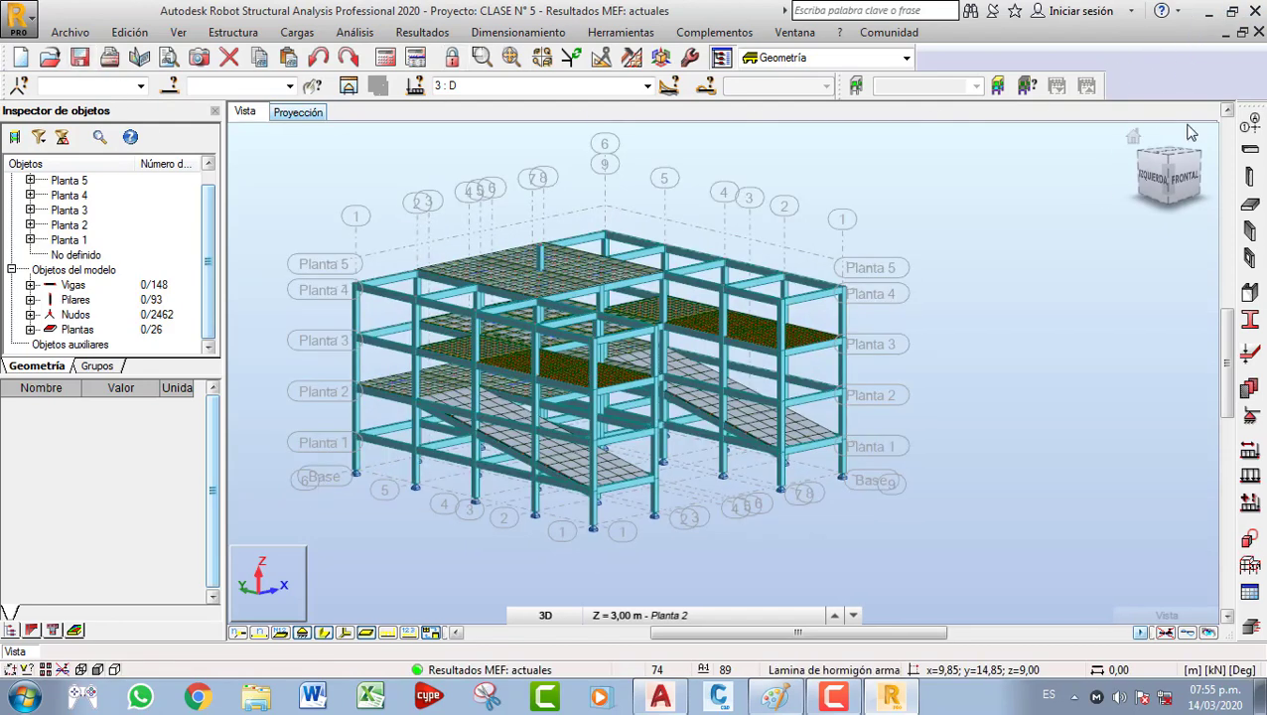
# Close Robot Structural Analysis, the PLANO BASE drawing in AutoCAD and the Paint sketch, discarding the AutoCAD and Paint changes.
pyautogui.click(1254, 12)
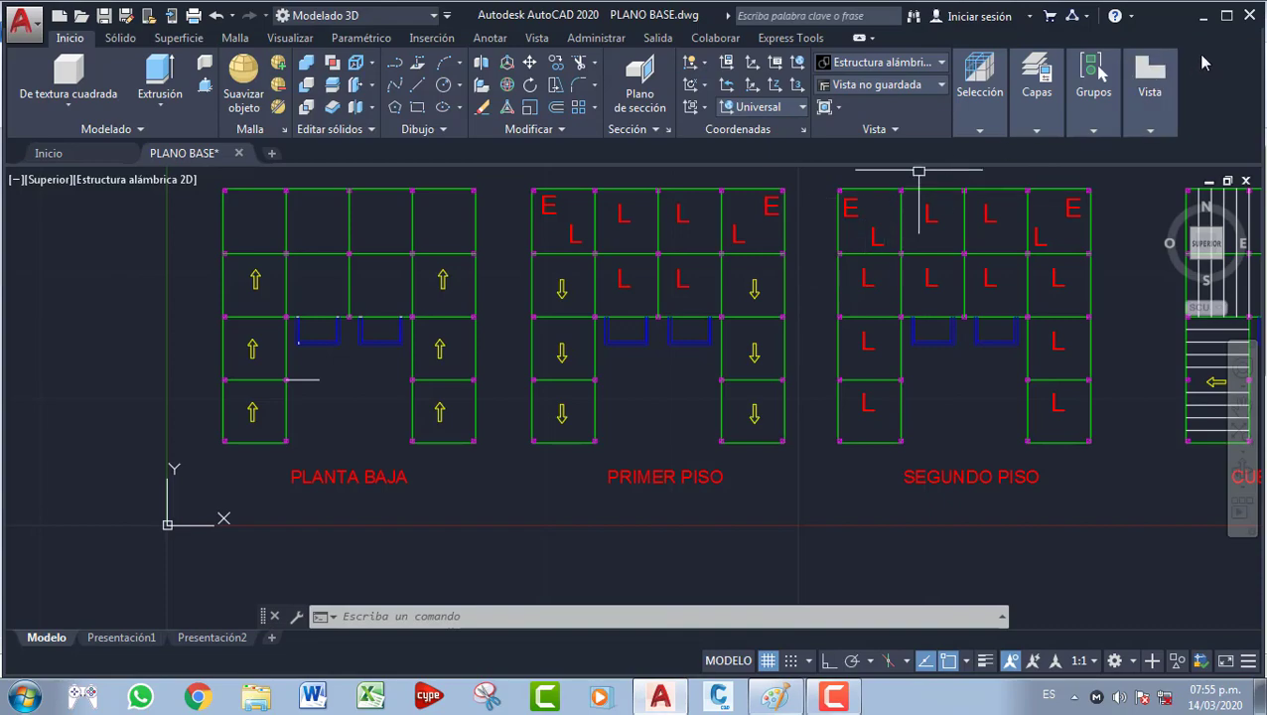
pyautogui.click(1250, 15)
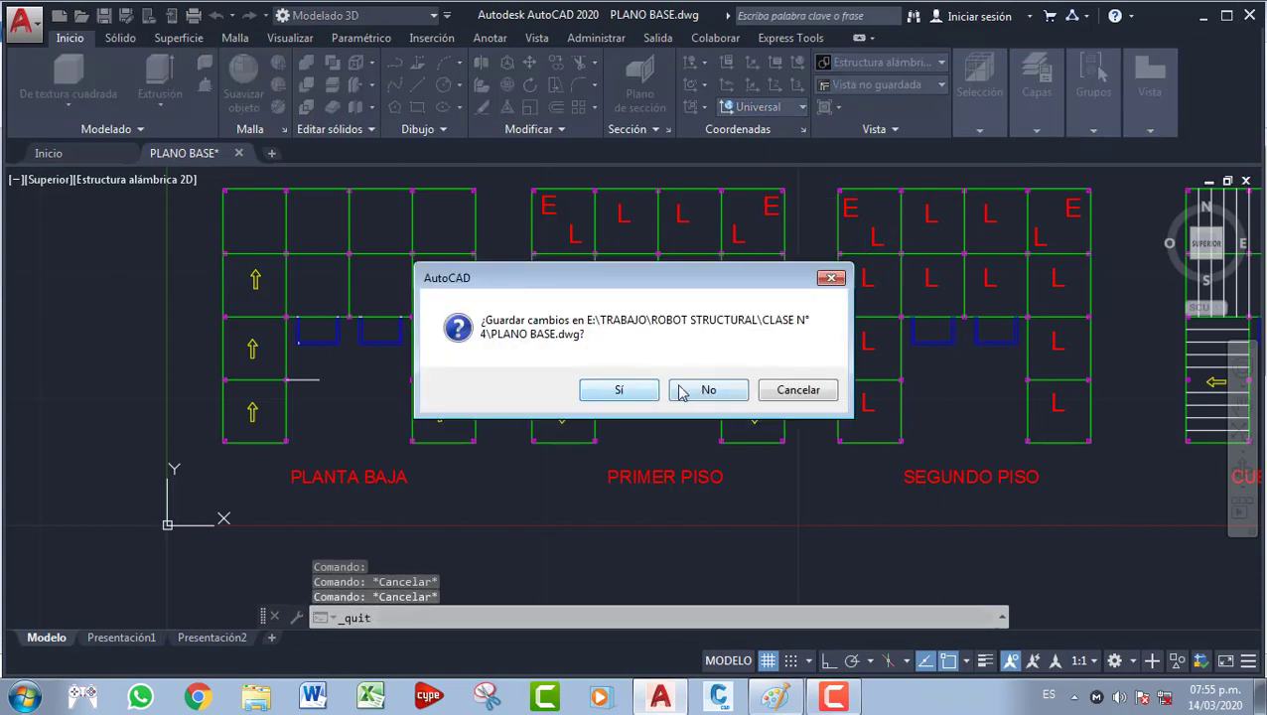
pyautogui.click(698, 387)
pyautogui.click(1250, 10)
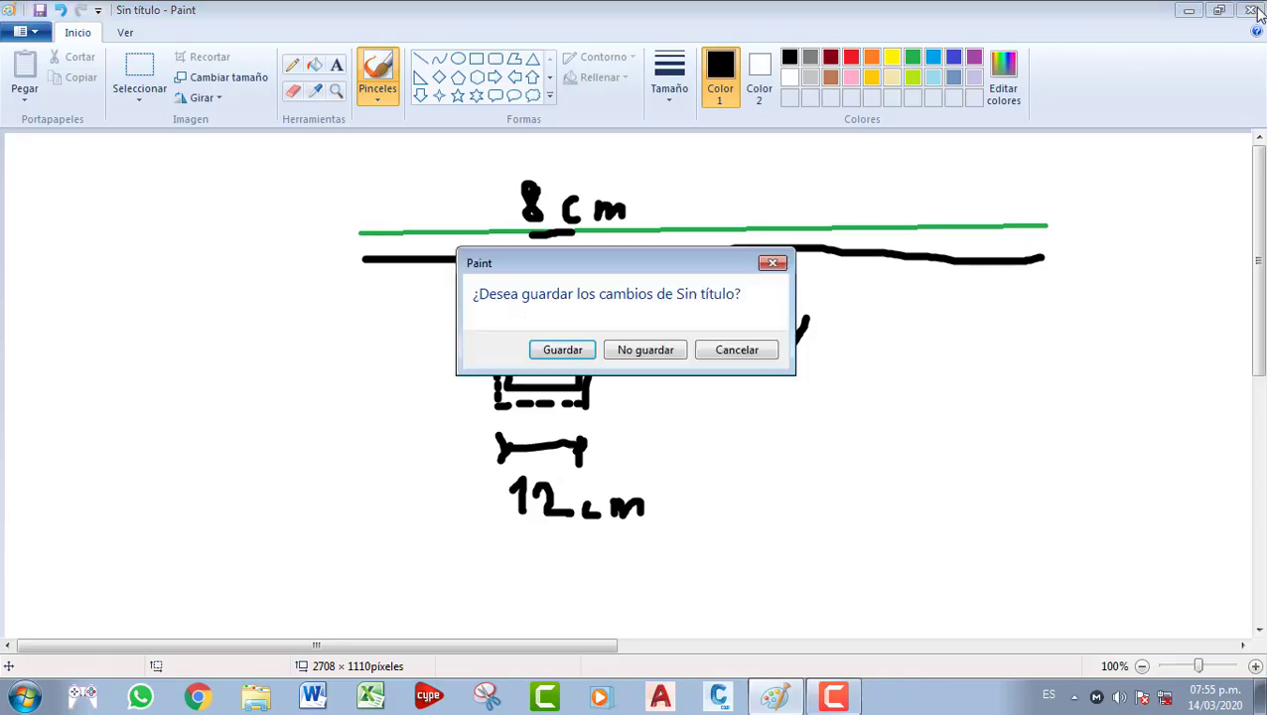
pyautogui.click(651, 351)
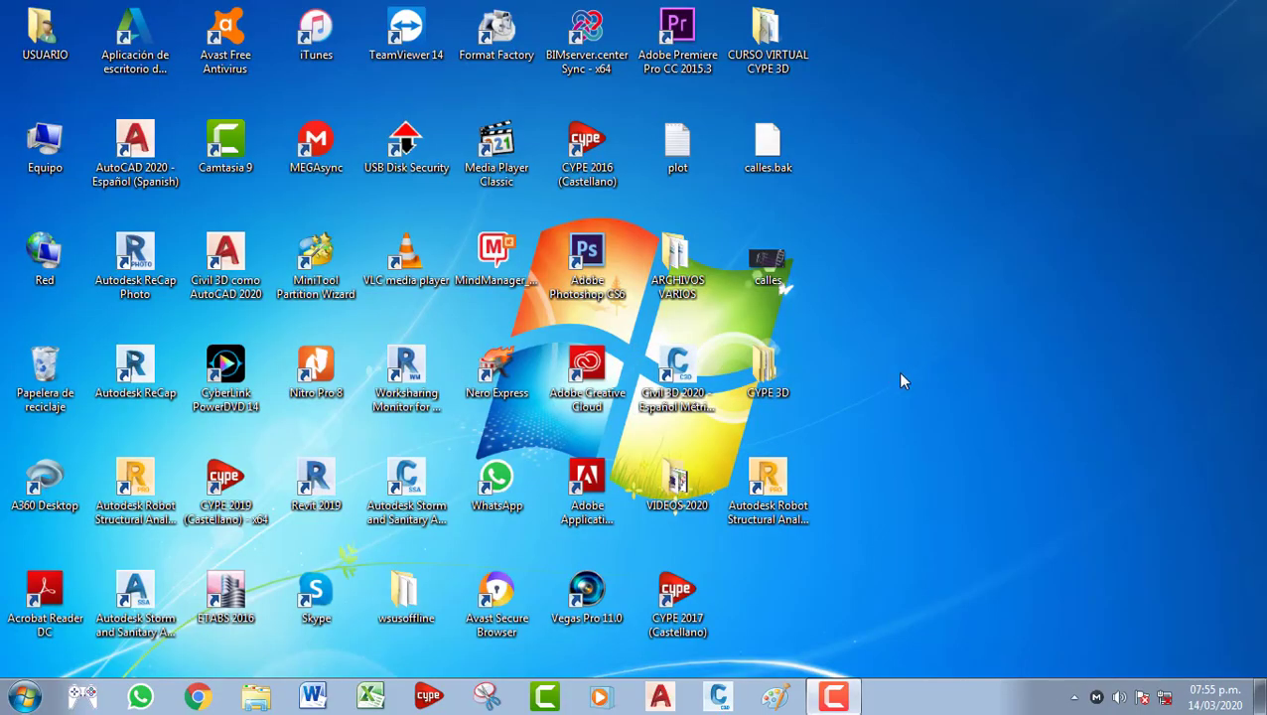